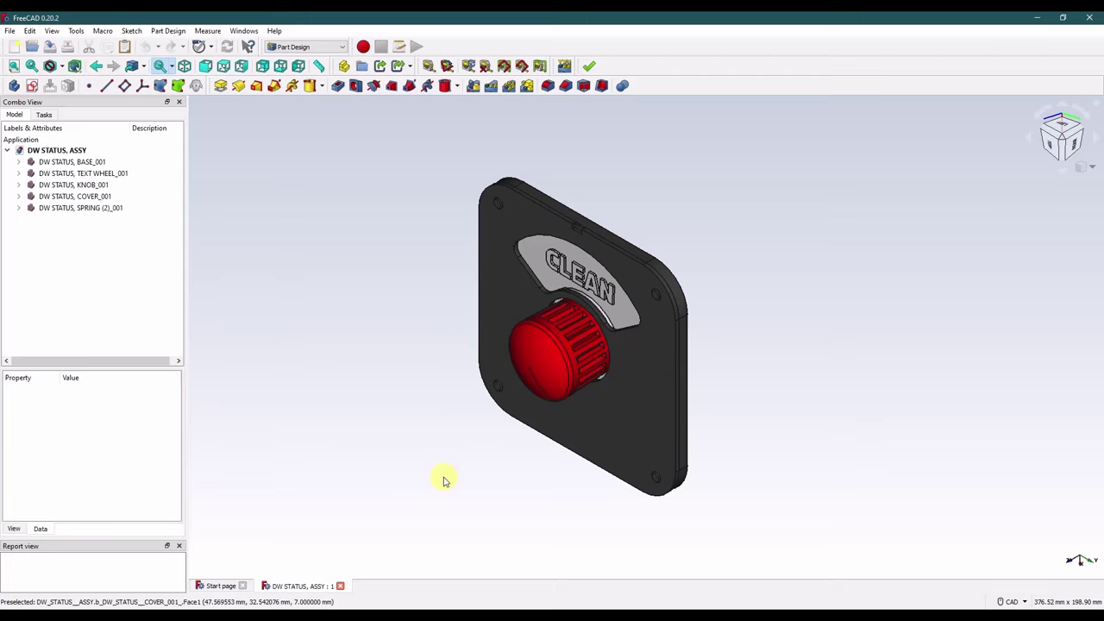
Step: Examine the complete DW STATUS assembly from several angles, including its cover, knob and text window
click(492, 288)
click(328, 317)
middle_drag(327, 317, 702, 406)
click(631, 380)
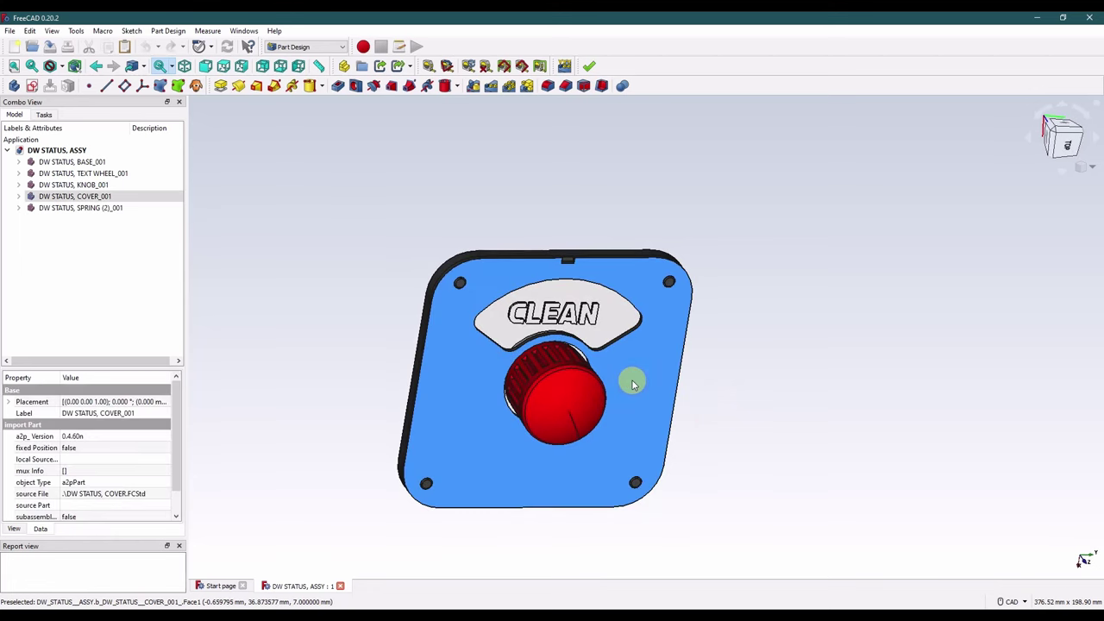
click(739, 372)
middle_drag(739, 372, 552, 363)
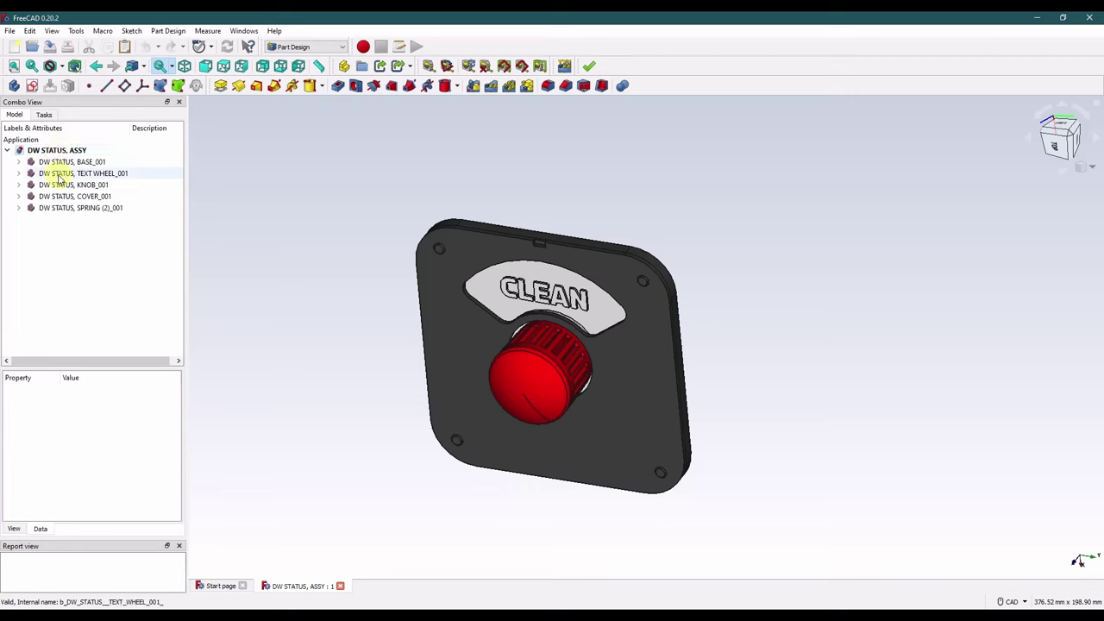
middle_drag(518, 283, 505, 285)
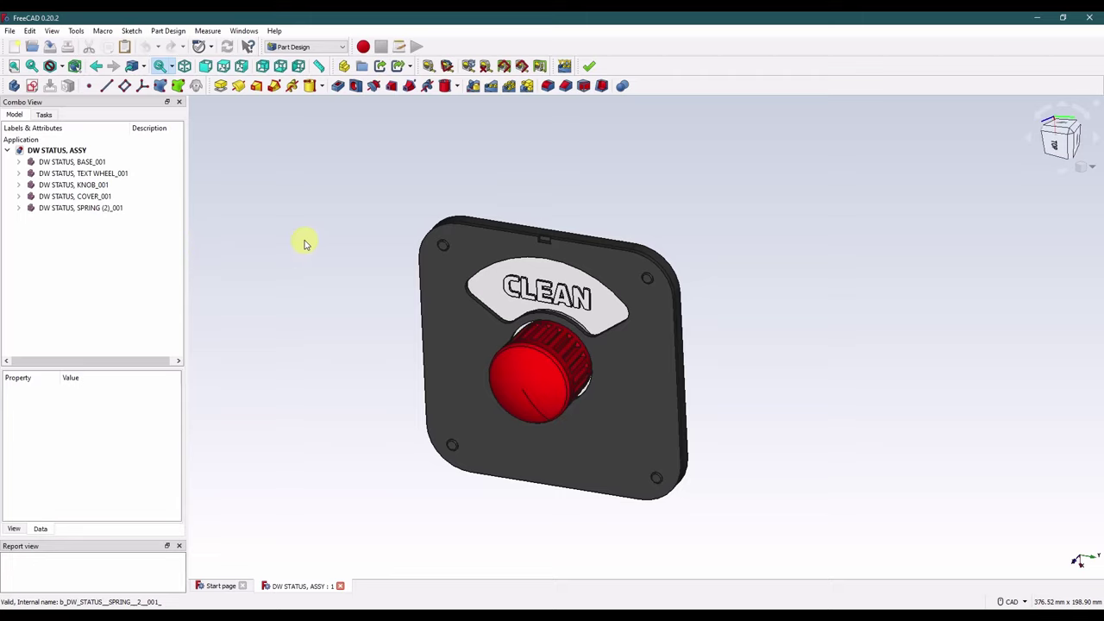
Step: Hide the cover and examine the text wheel, knob and spring underneath from the front and at an angle
click(454, 324)
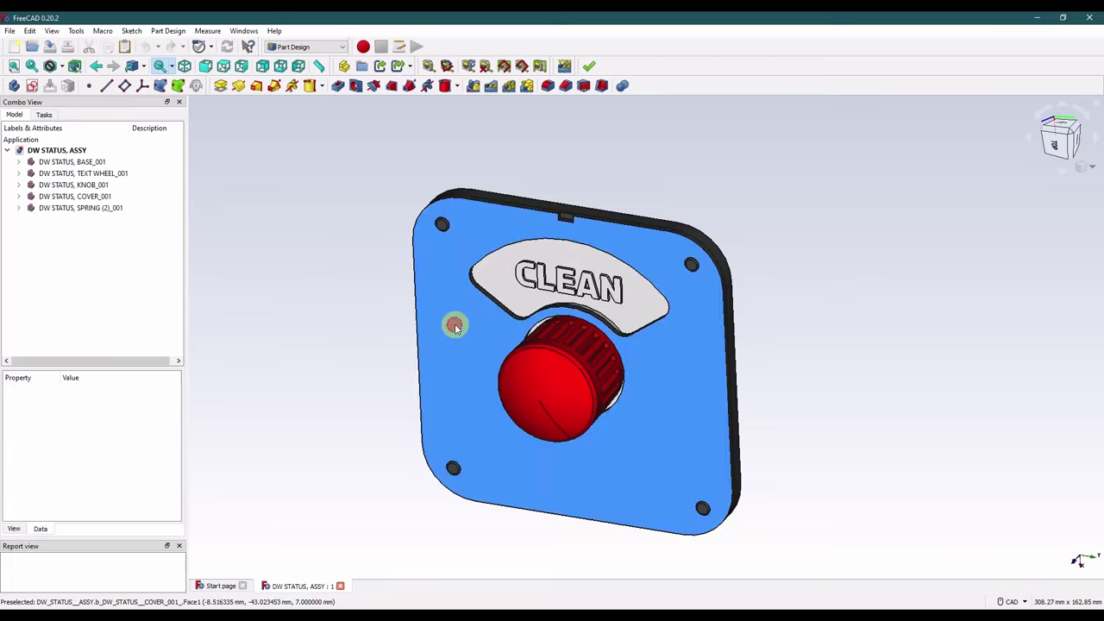
key(space)
click(305, 270)
middle_drag(643, 315, 722, 302)
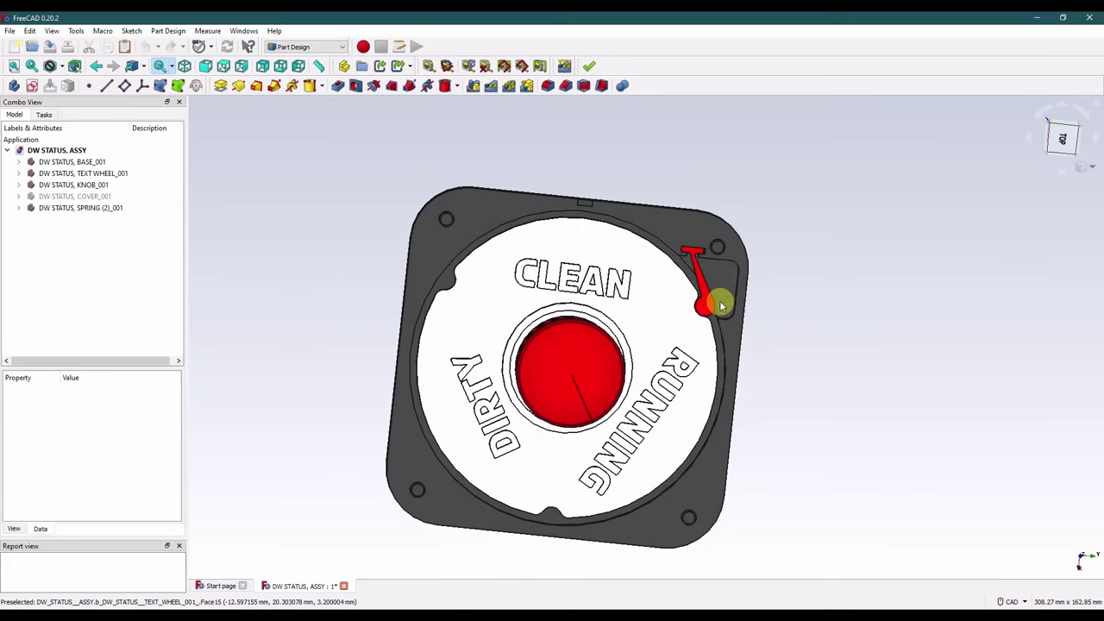
middle_drag(655, 372, 513, 399)
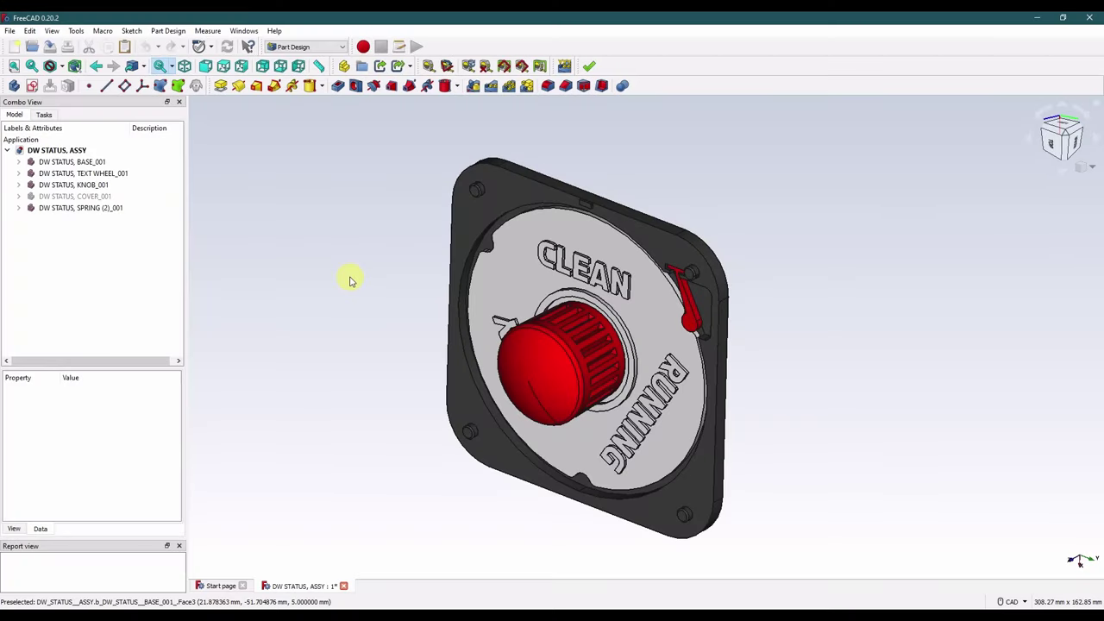
key(2)
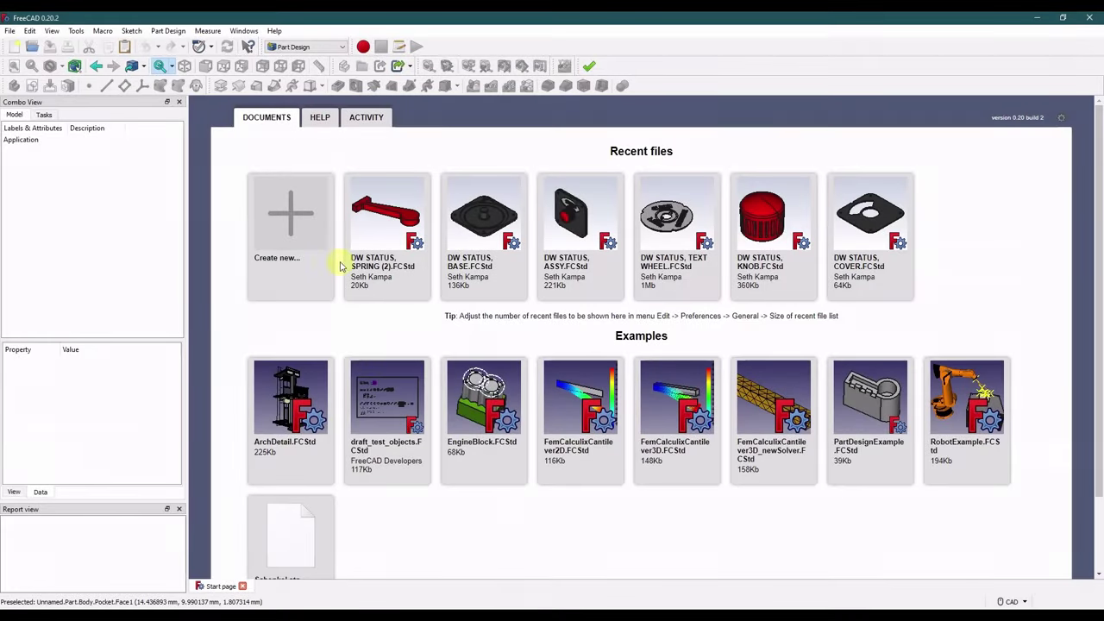
Step: Create a new document in the Part Design workbench and add a part containing a body
click(290, 221)
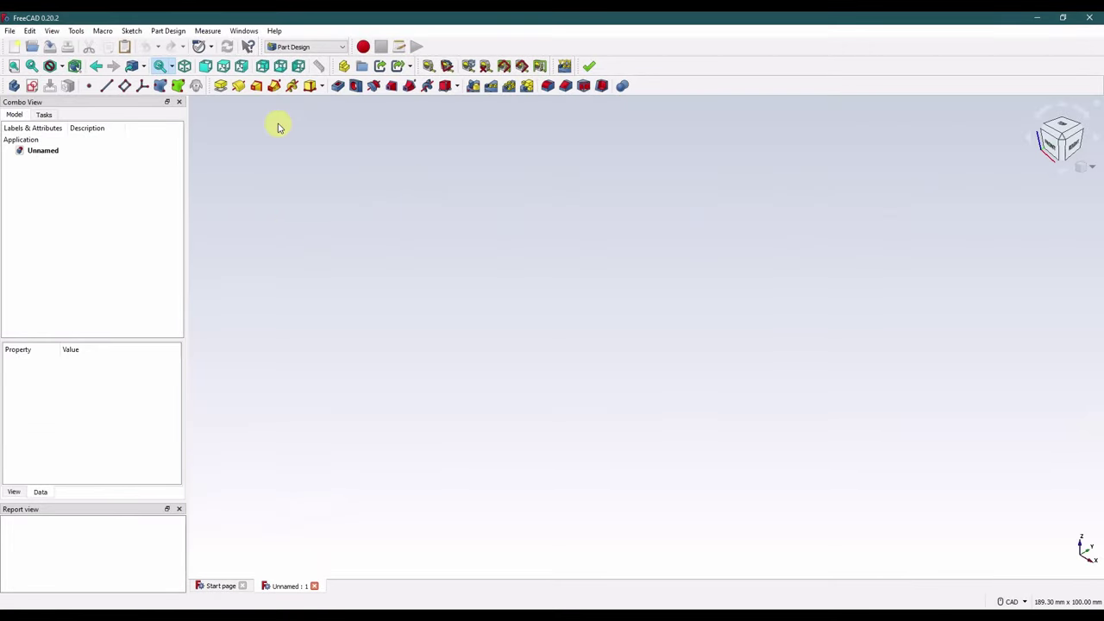
click(307, 46)
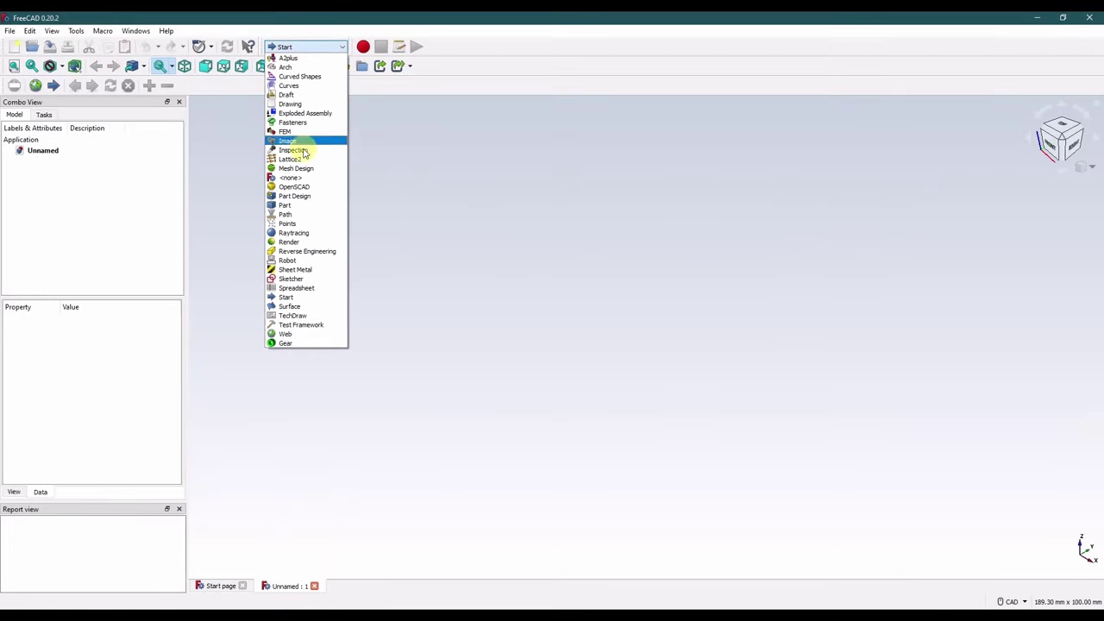
click(308, 196)
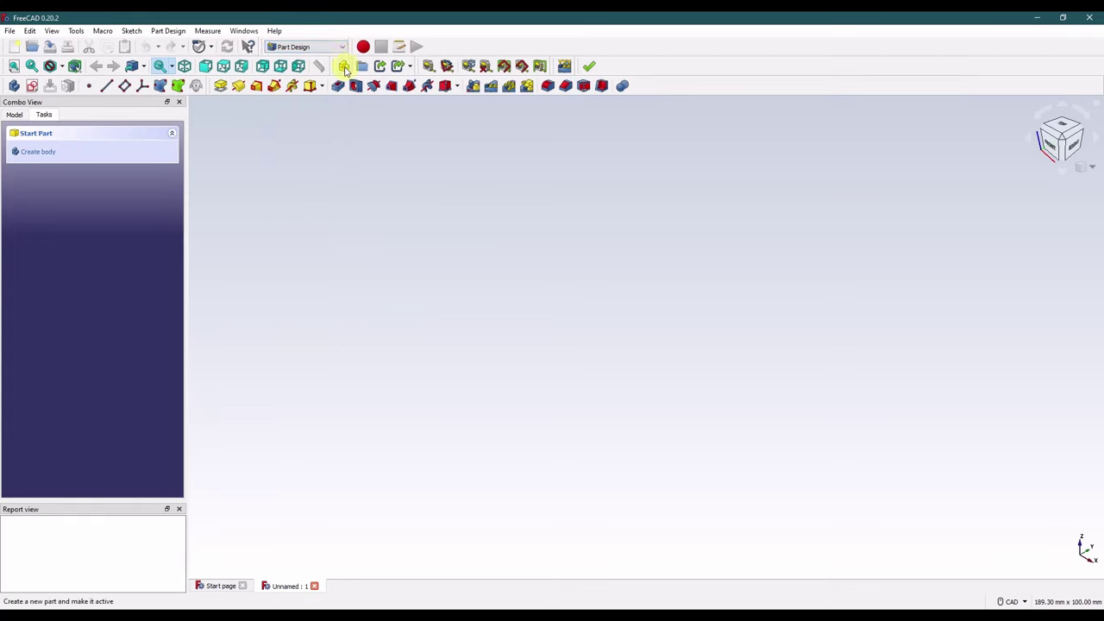
click(344, 69)
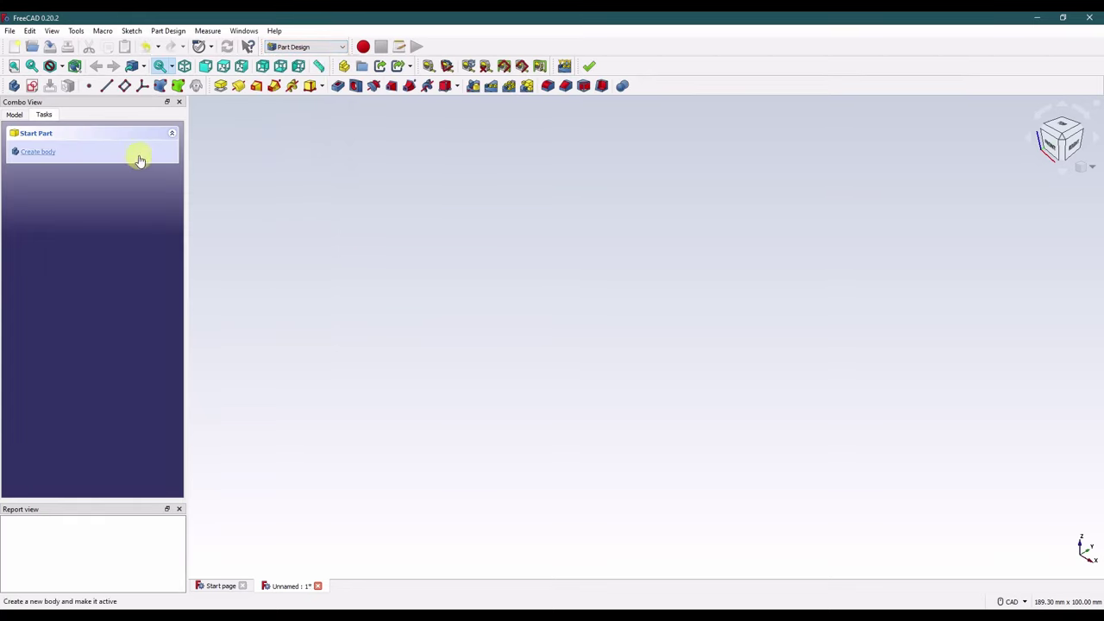
click(45, 154)
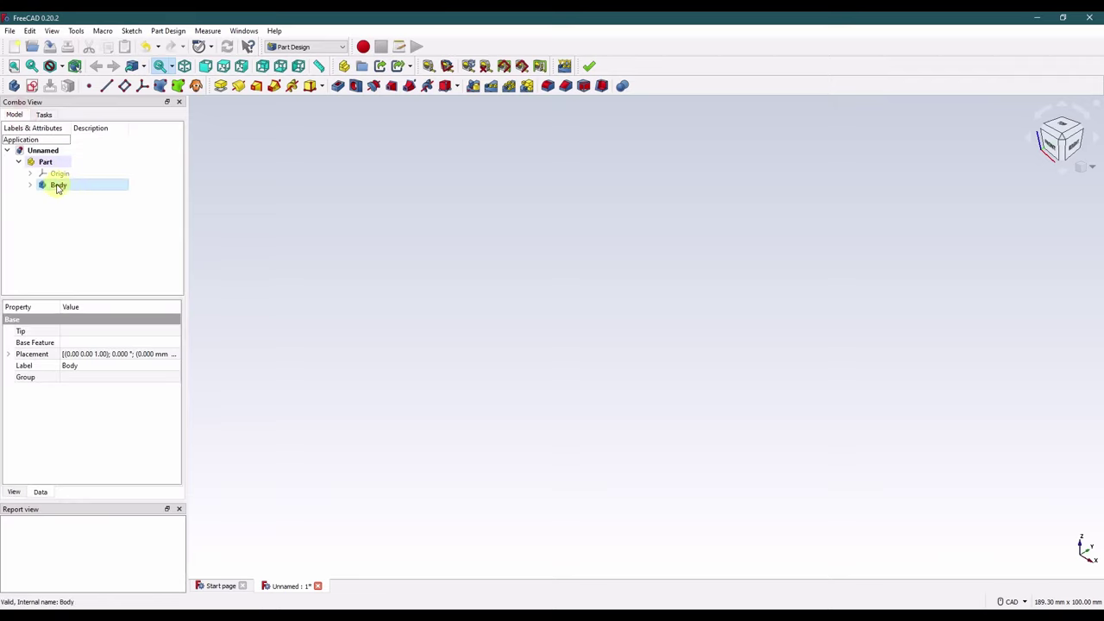
click(301, 209)
double_click(55, 184)
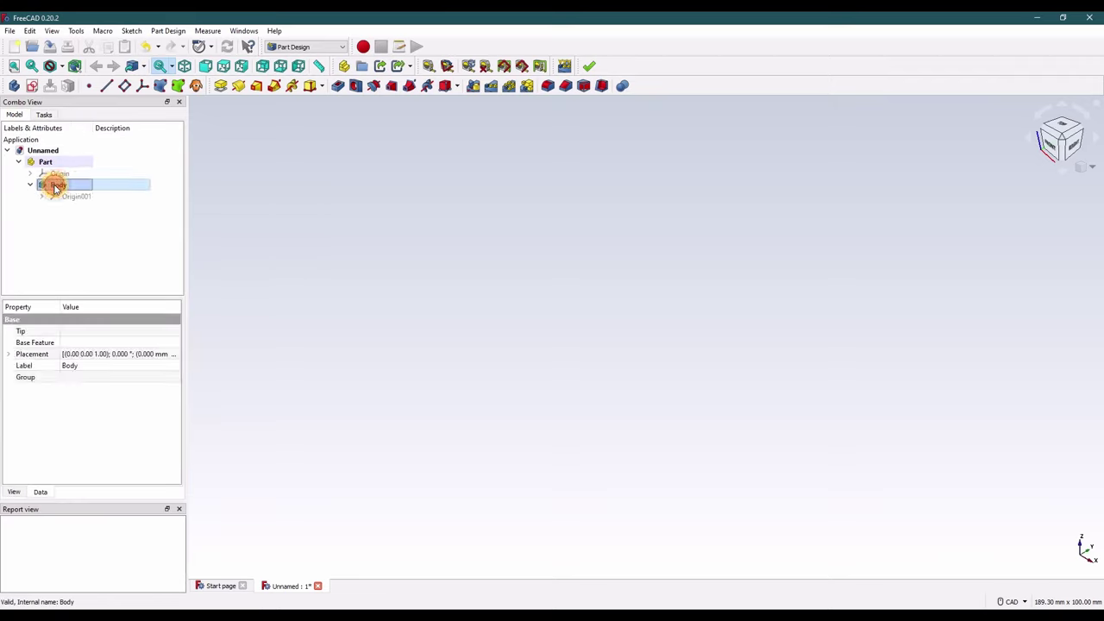
Step: Start a sketch on the body's XY plane and draw a narrow upright rectangle about 6 by 27 mm with its right edge on the vertical axis
click(32, 85)
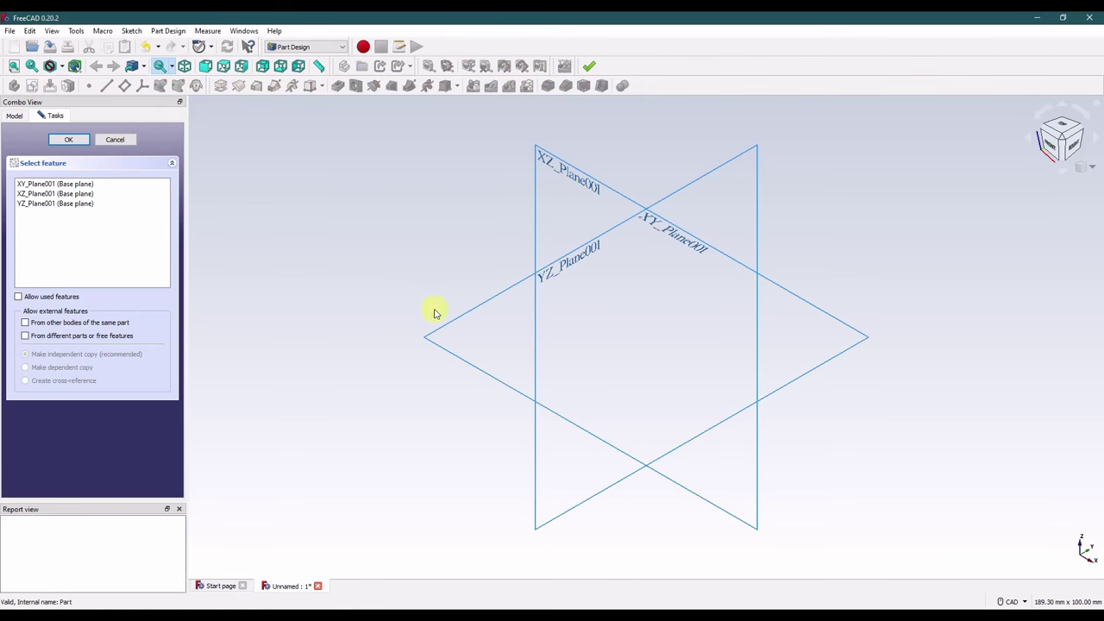
click(479, 307)
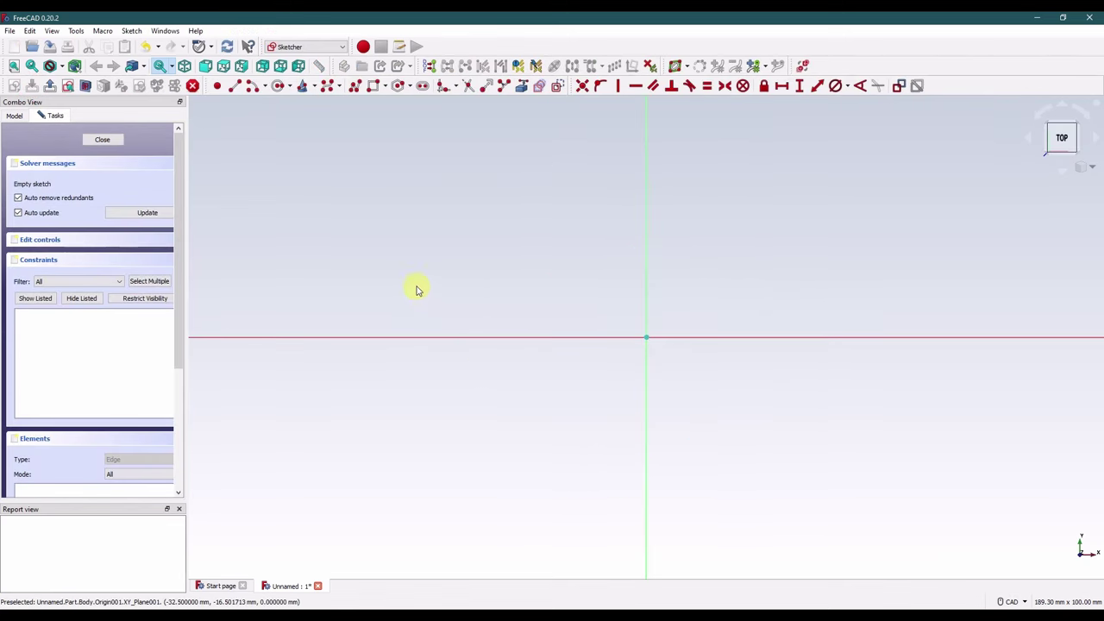
click(374, 87)
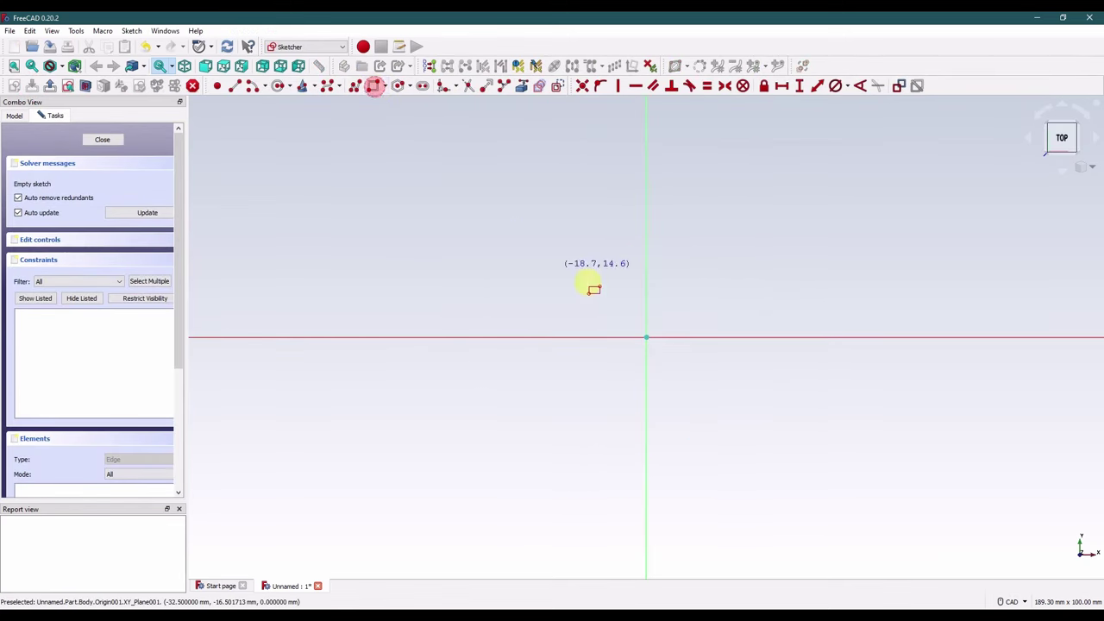
click(647, 266)
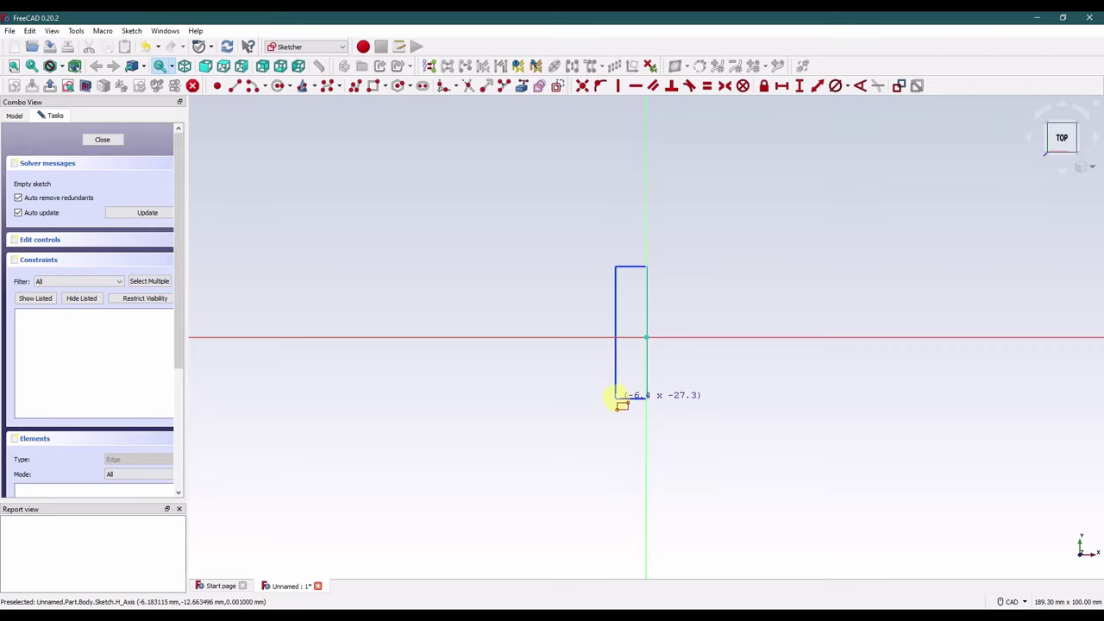
click(615, 398)
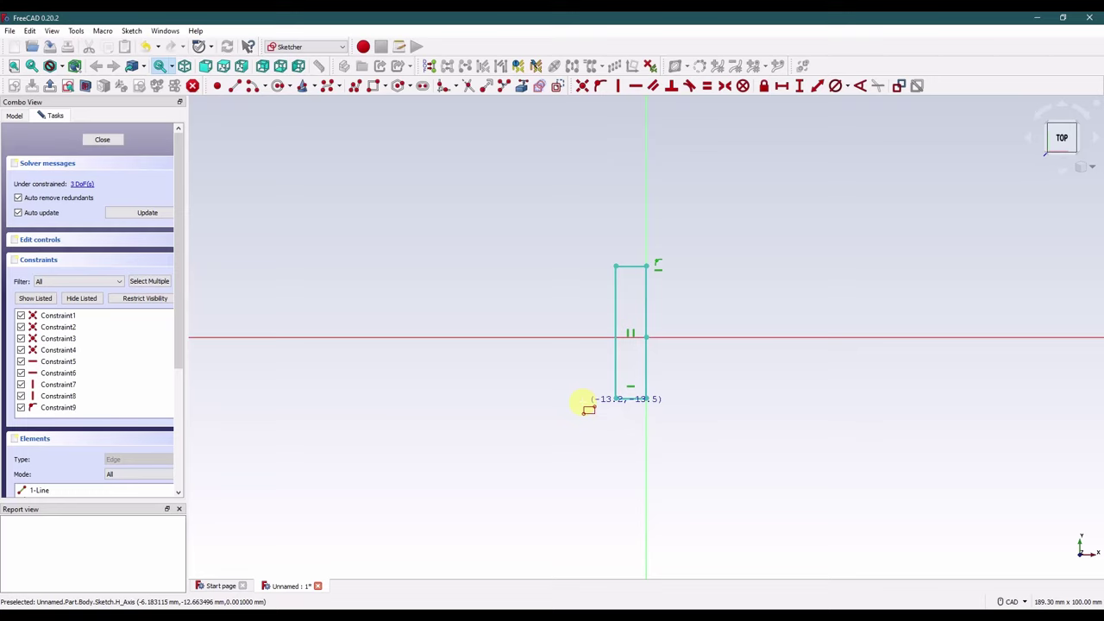
Step: Draw two lines rising to the right from the rectangle's right edge, about 39 mm at 42° and about 40 mm at 28°
click(235, 86)
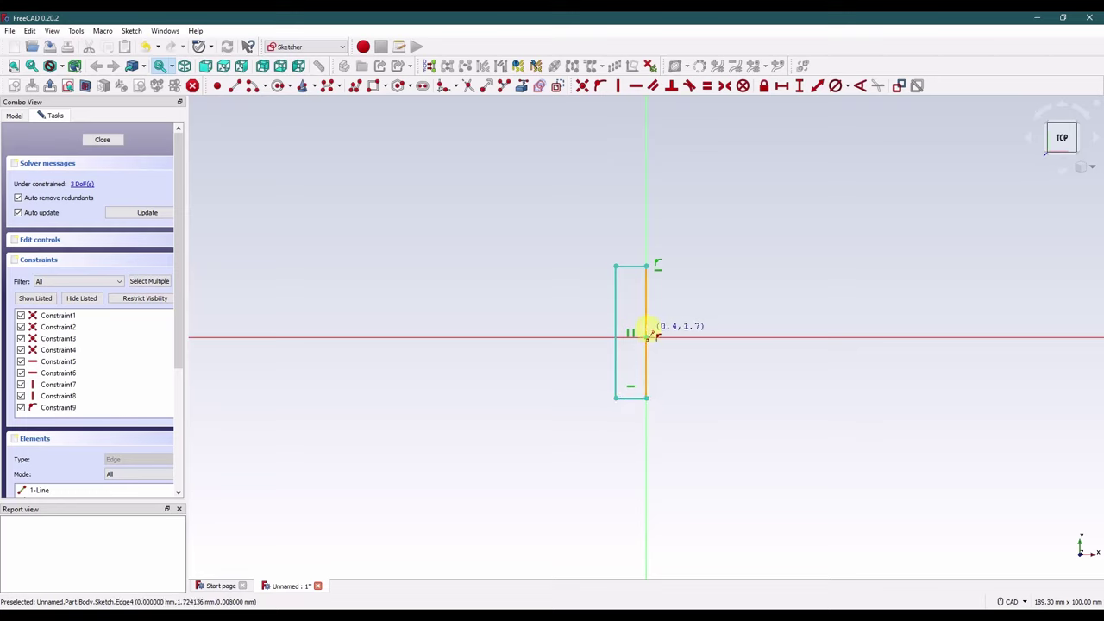
click(649, 328)
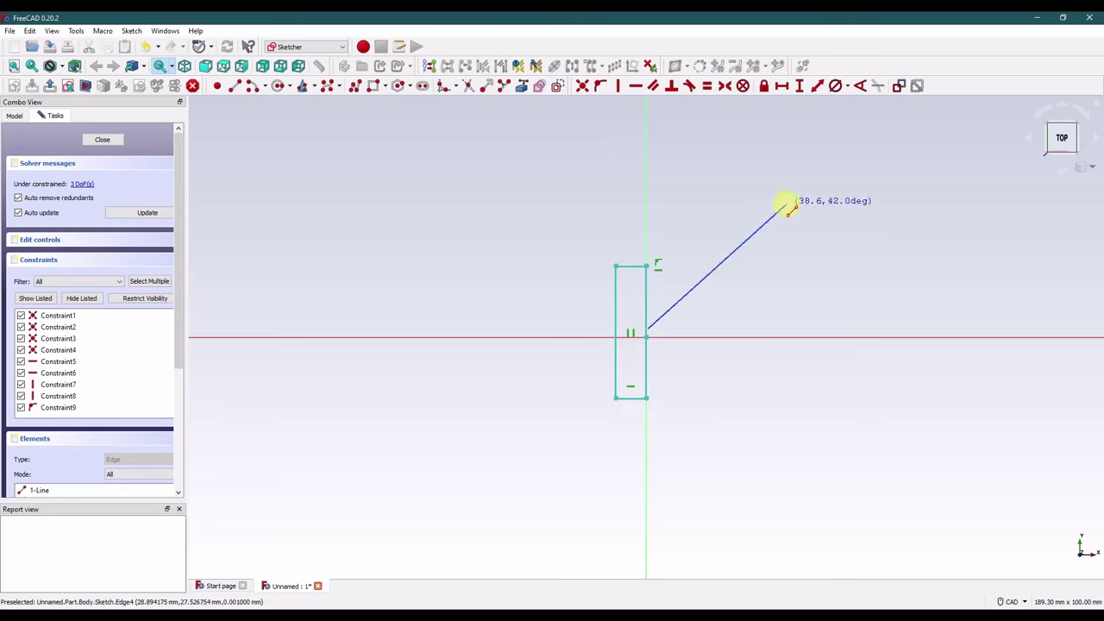
click(787, 205)
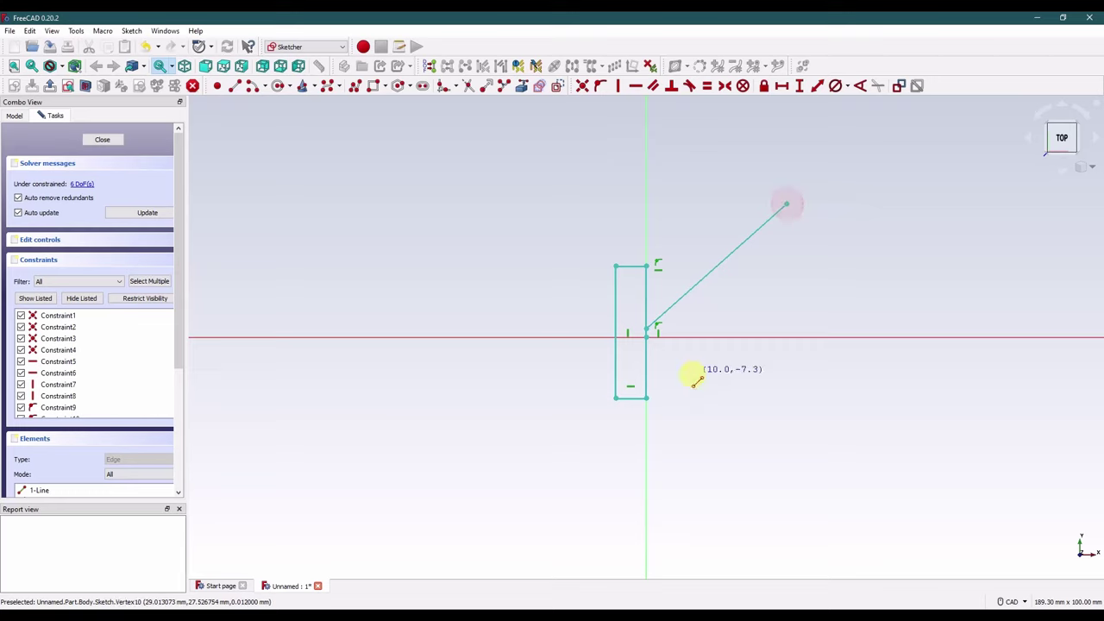
click(647, 357)
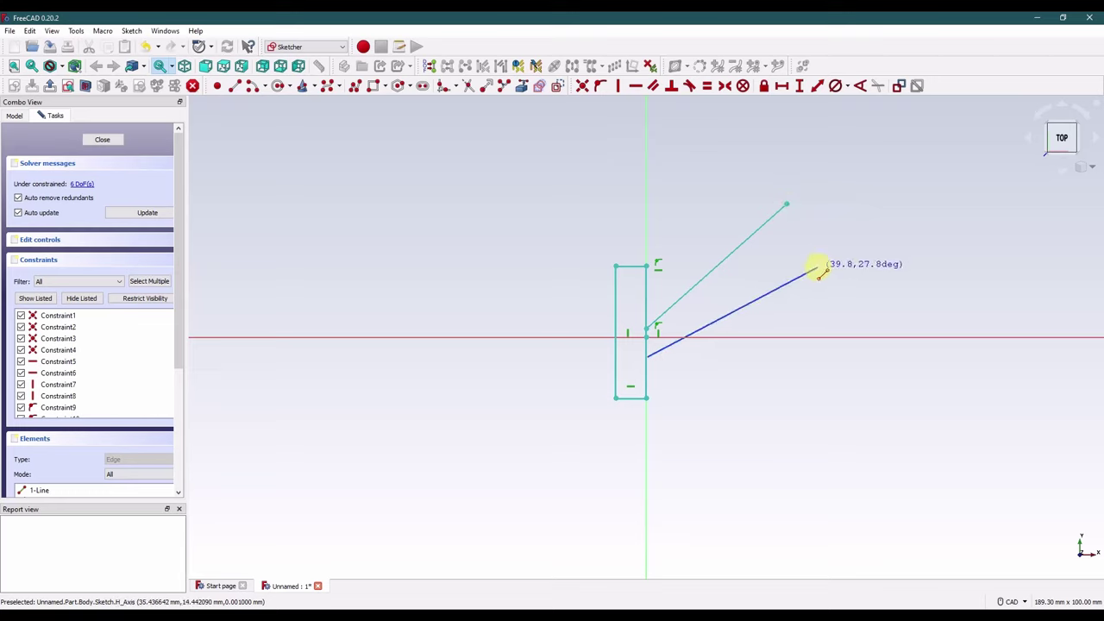
click(818, 268)
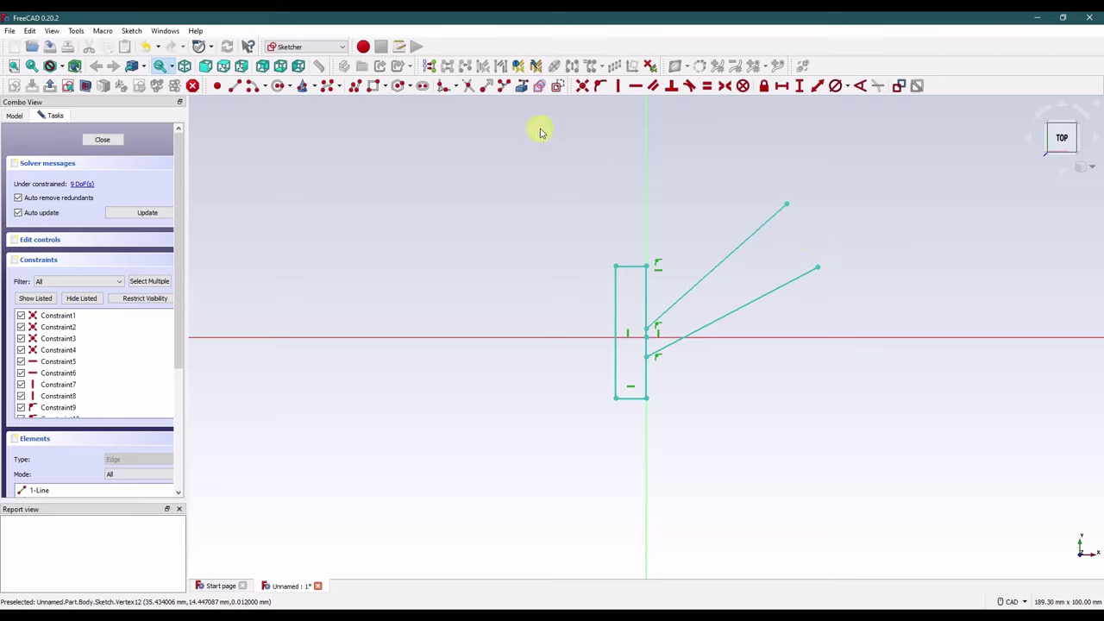
Step: Draw an arc by end points and rim point joining the free ends of the two sloping lines, bulging outward with a radius of about 8.7 mm
scroll(857, 245, down, 1)
scroll(857, 245, up, 4)
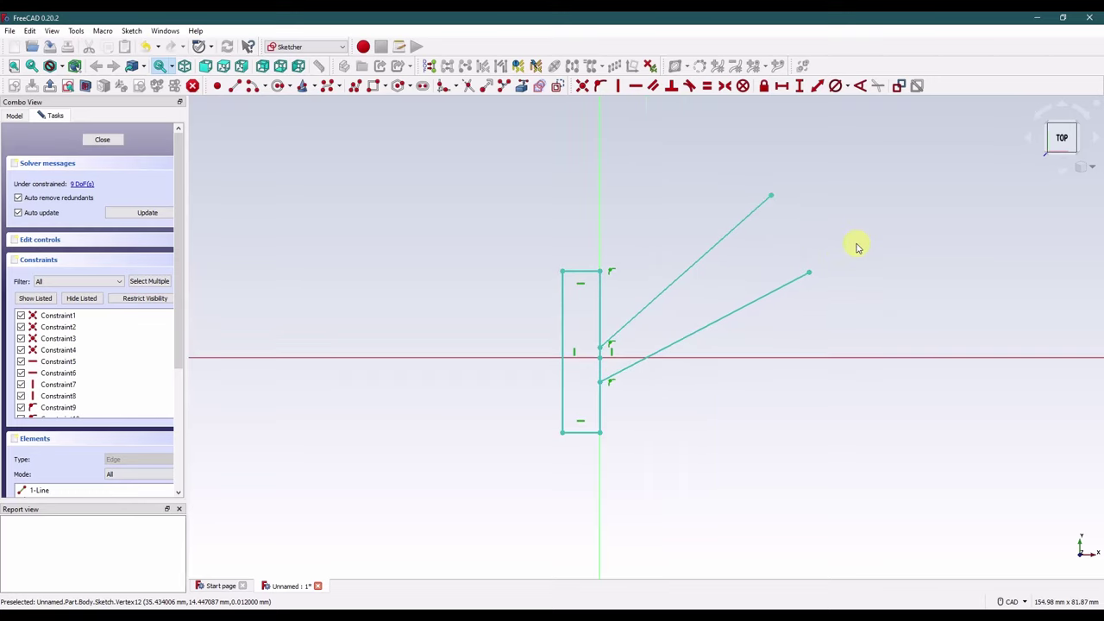
click(288, 86)
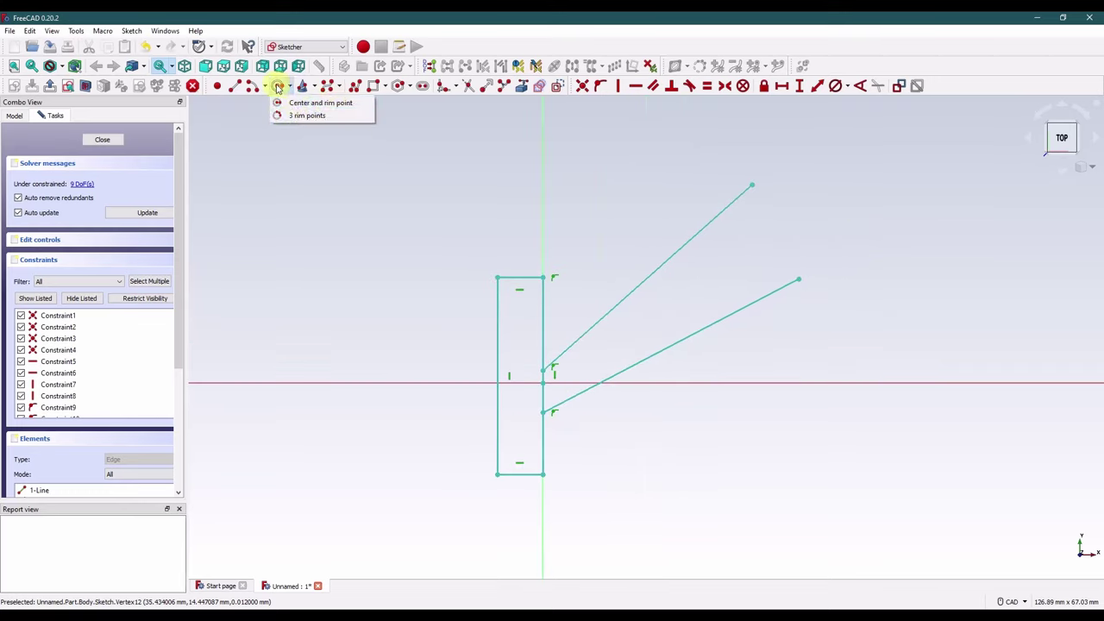
click(294, 115)
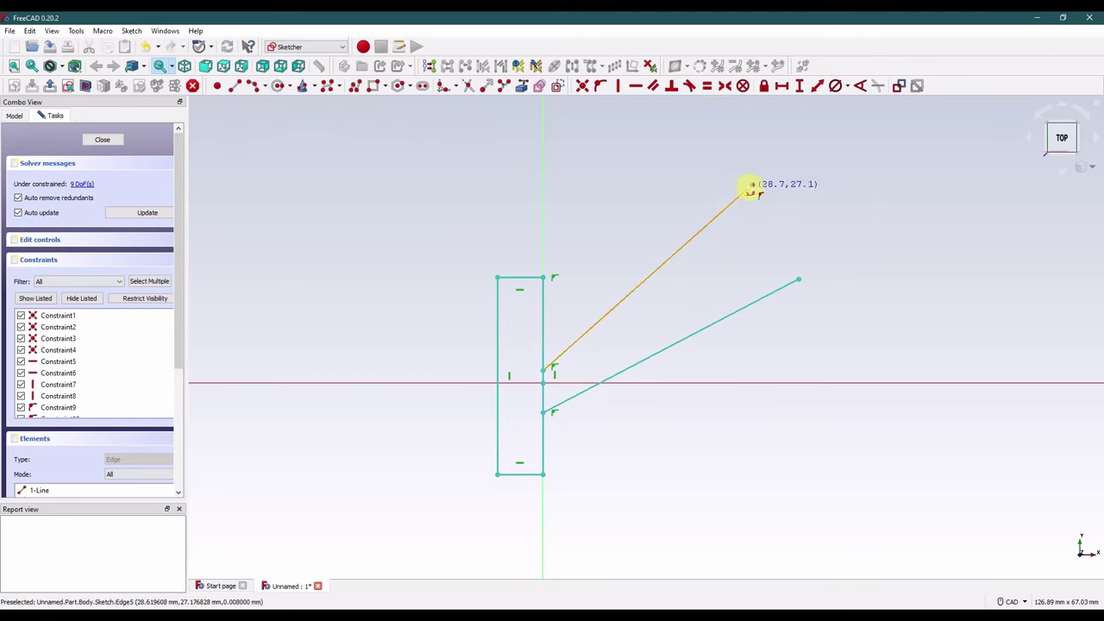
click(751, 187)
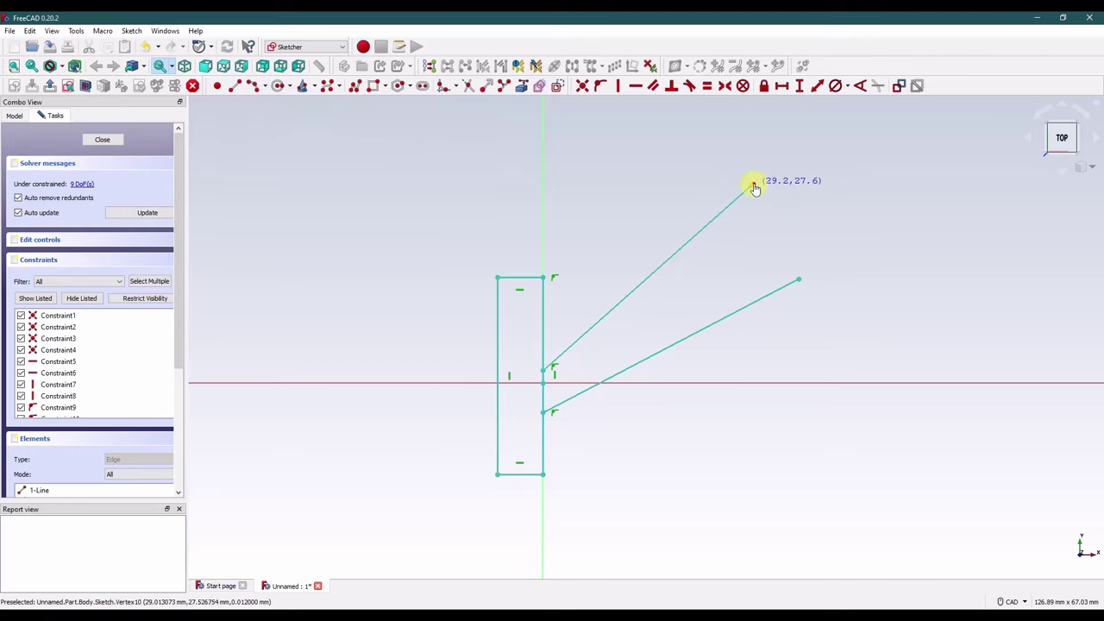
click(801, 282)
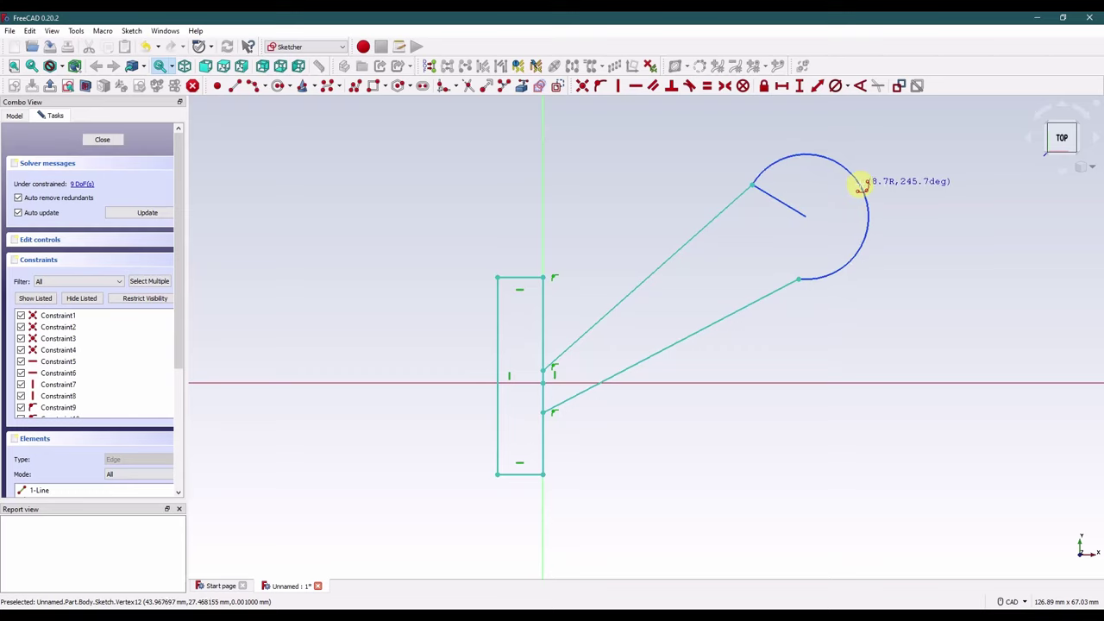
click(860, 186)
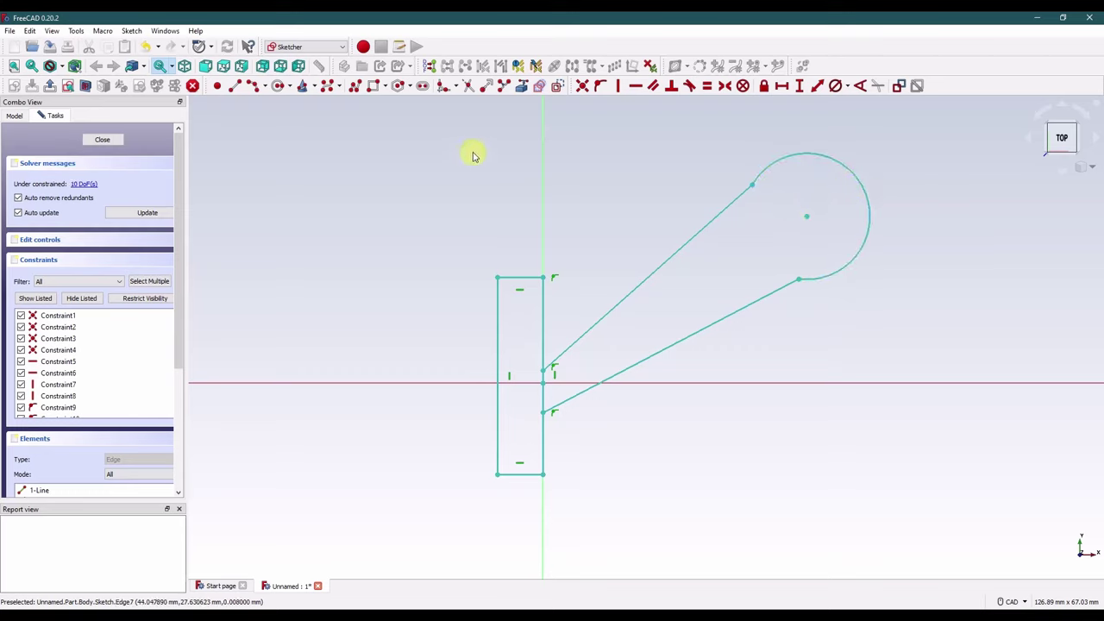
Step: Constrain the arc tangent to the upper sloping line
click(773, 167)
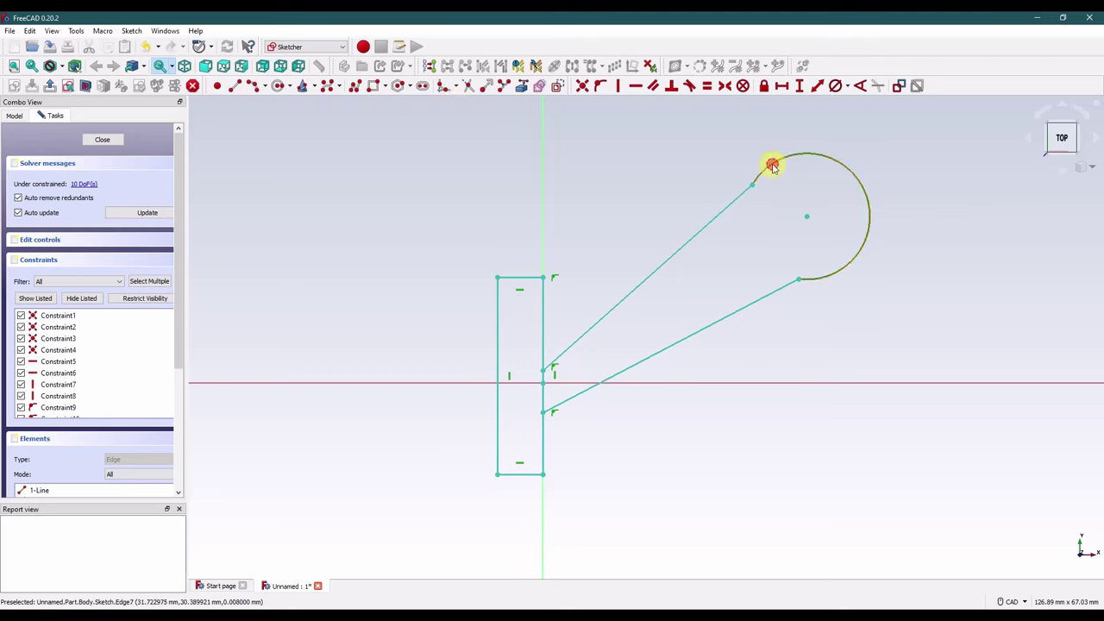
click(734, 195)
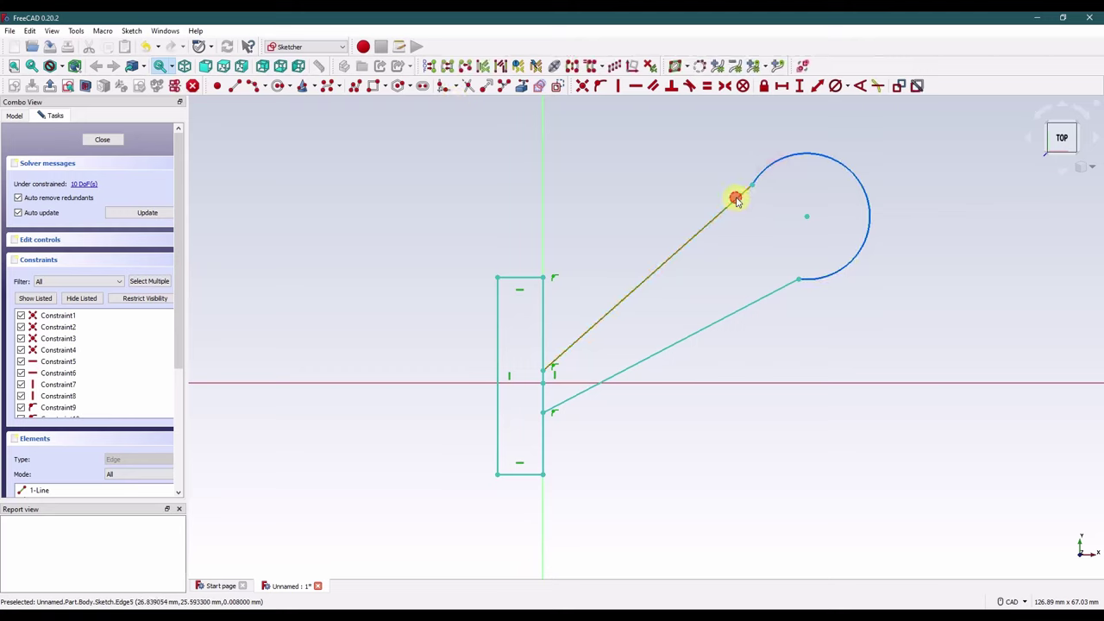
click(689, 85)
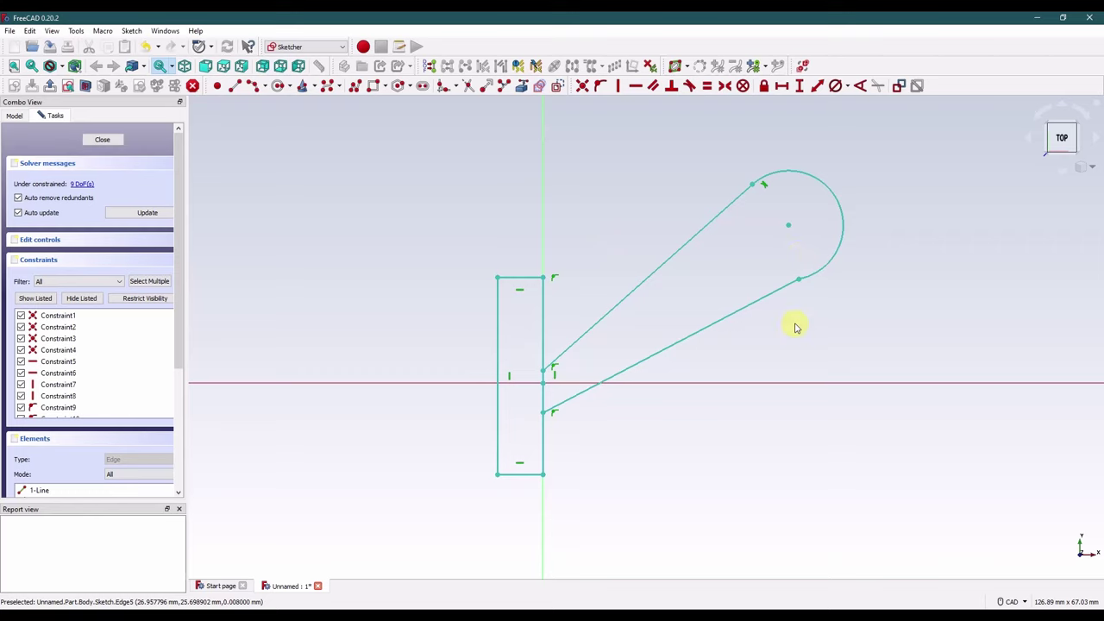
click(766, 383)
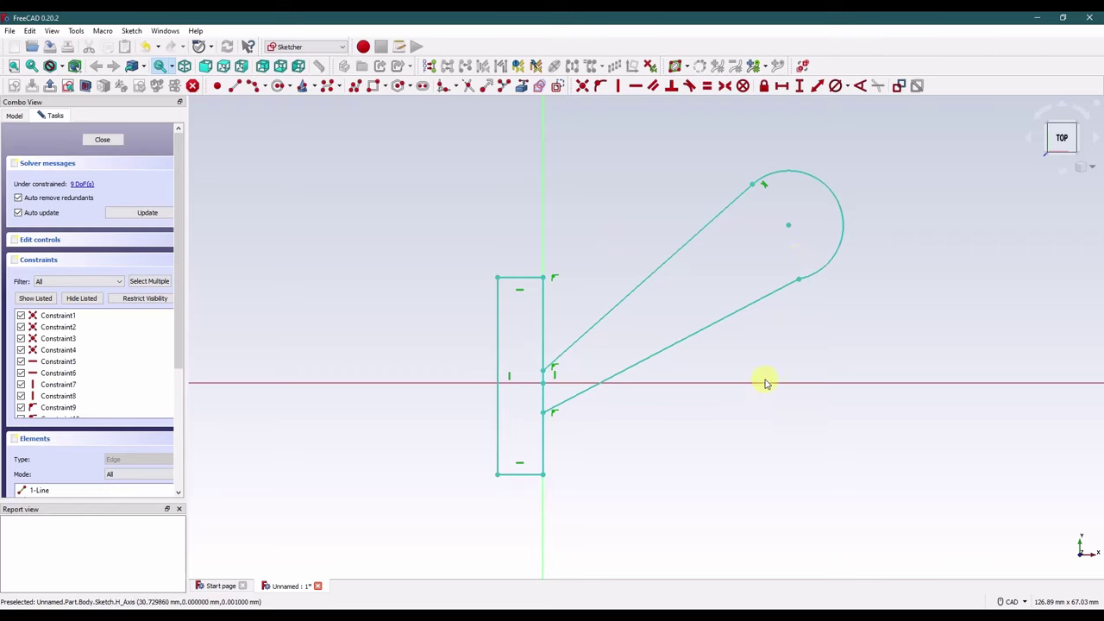
Step: Constrain the horizontal length of the rectangle's top edge to 2 mm
click(510, 280)
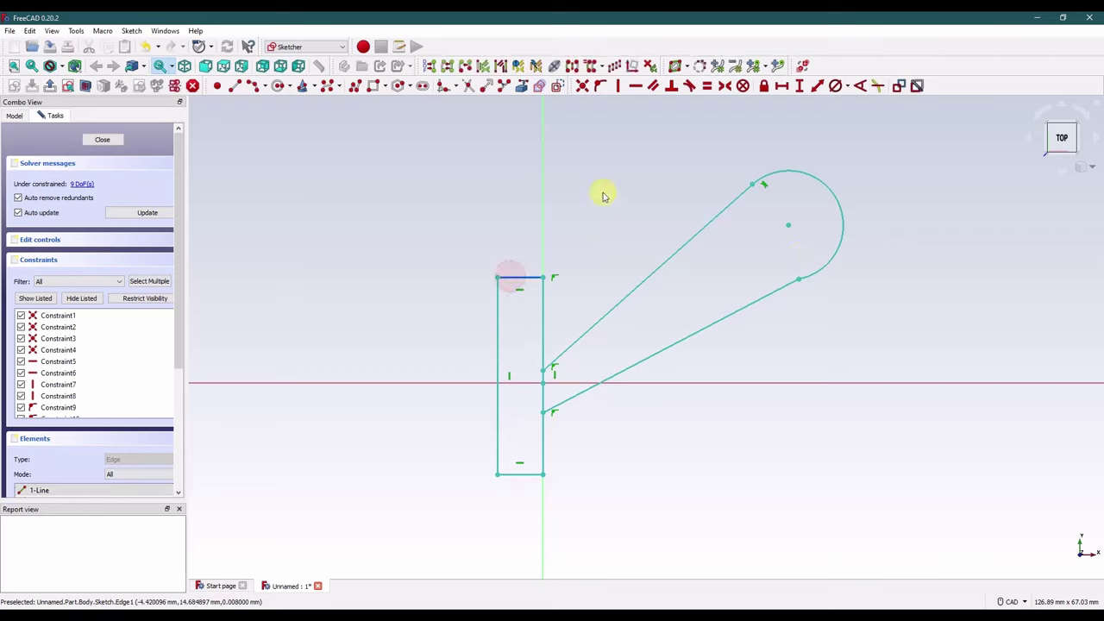
click(783, 87)
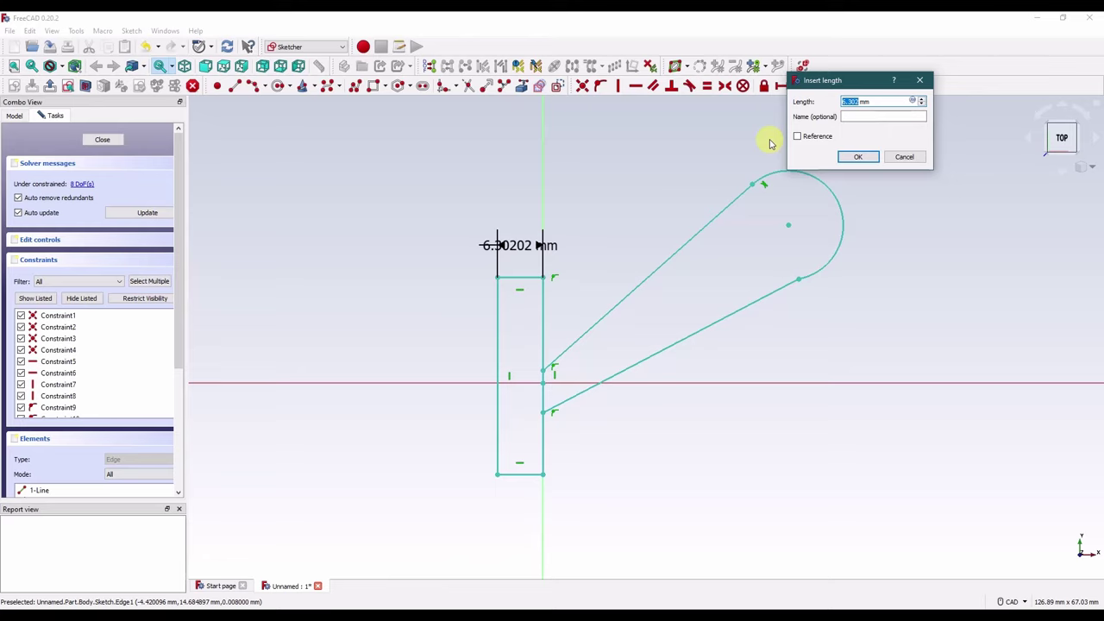
text(2)
key(Return)
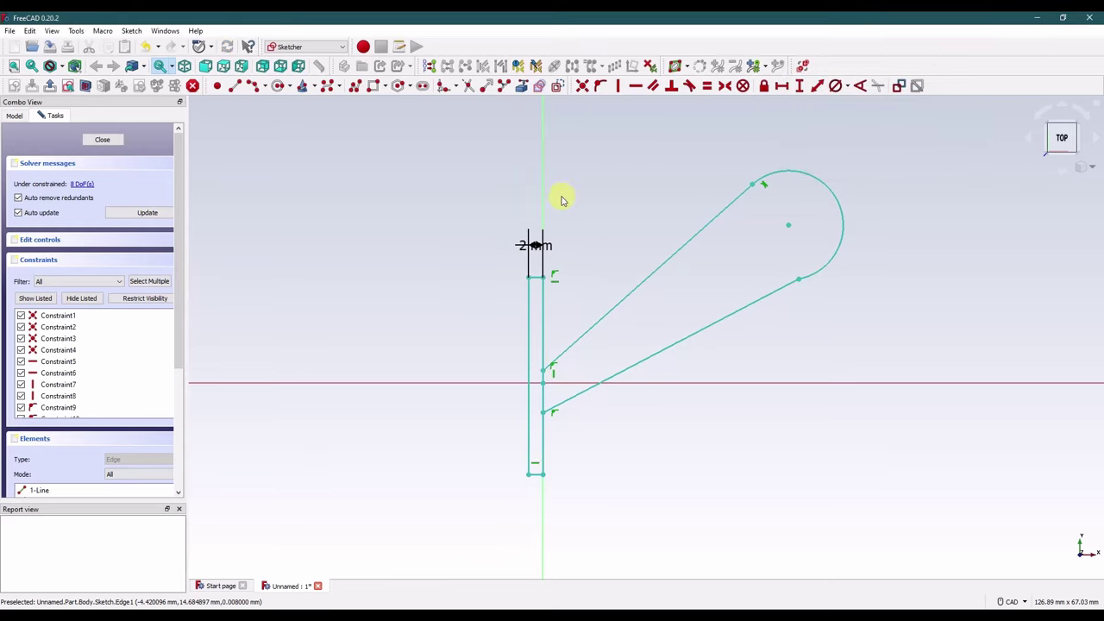
Step: Make the rectangle's two corners on the vertical axis symmetric about the horizontal axis
click(543, 277)
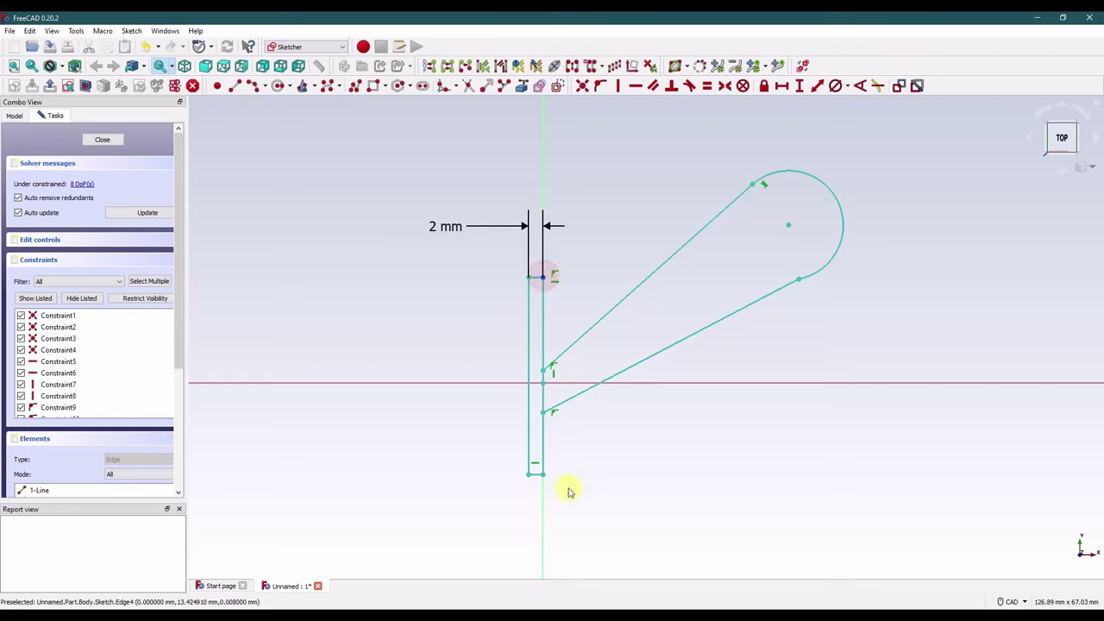
click(542, 474)
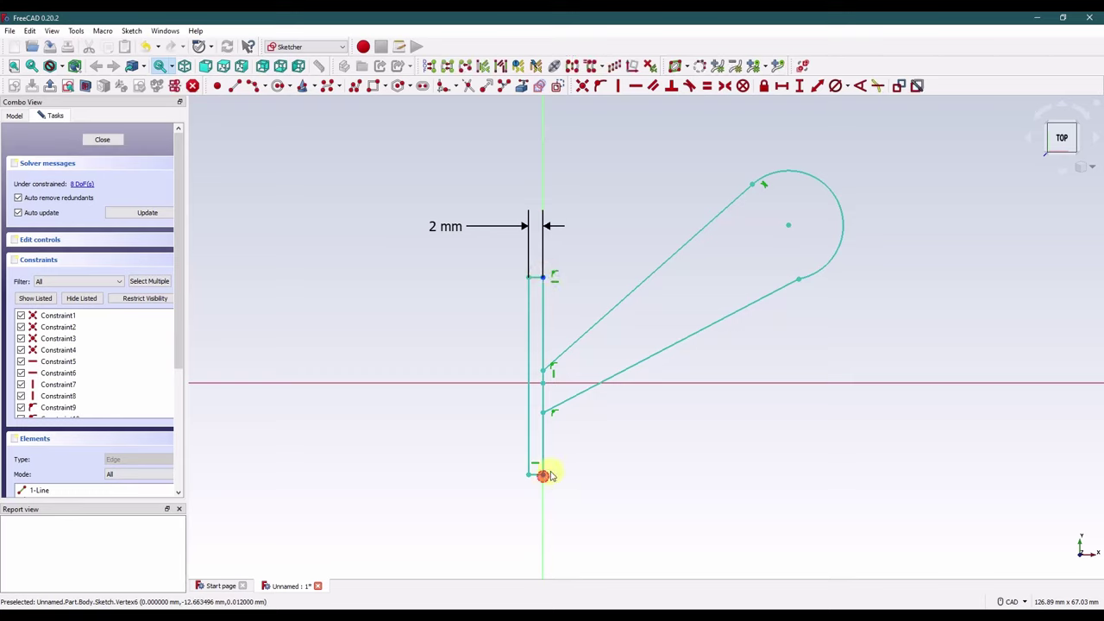
click(630, 385)
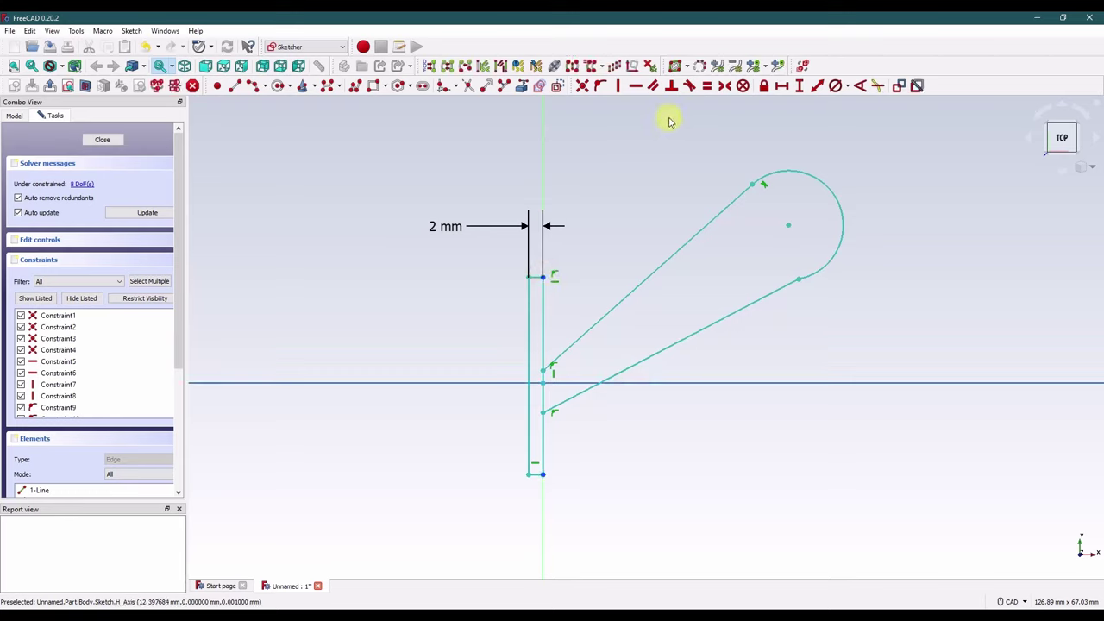
click(726, 86)
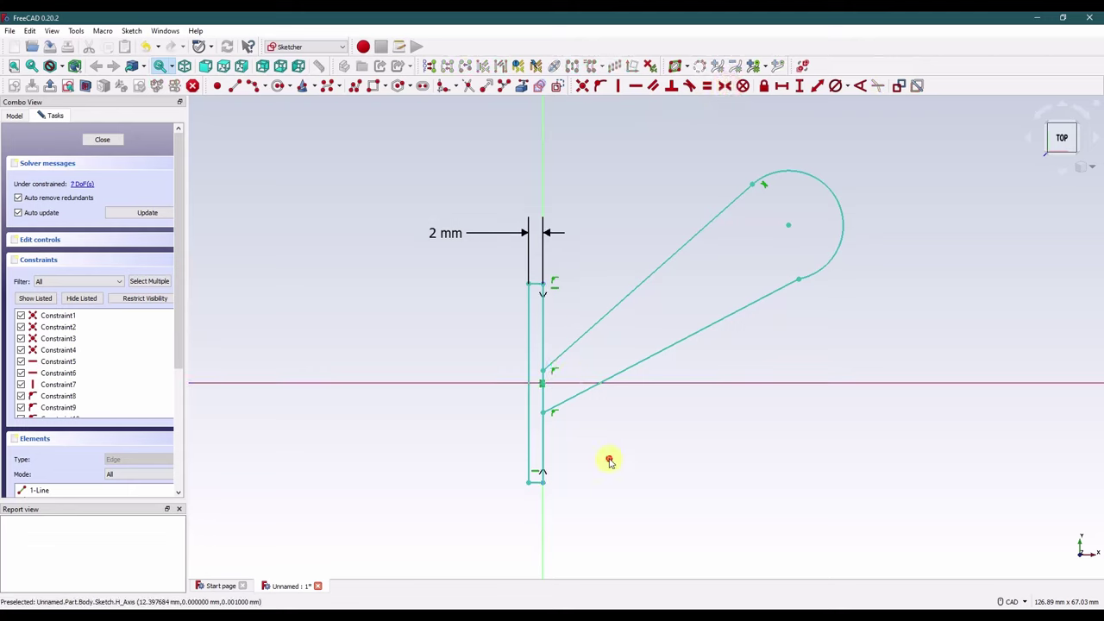
Step: Make the start points of the two sloping lines symmetric about the horizontal axis
click(543, 370)
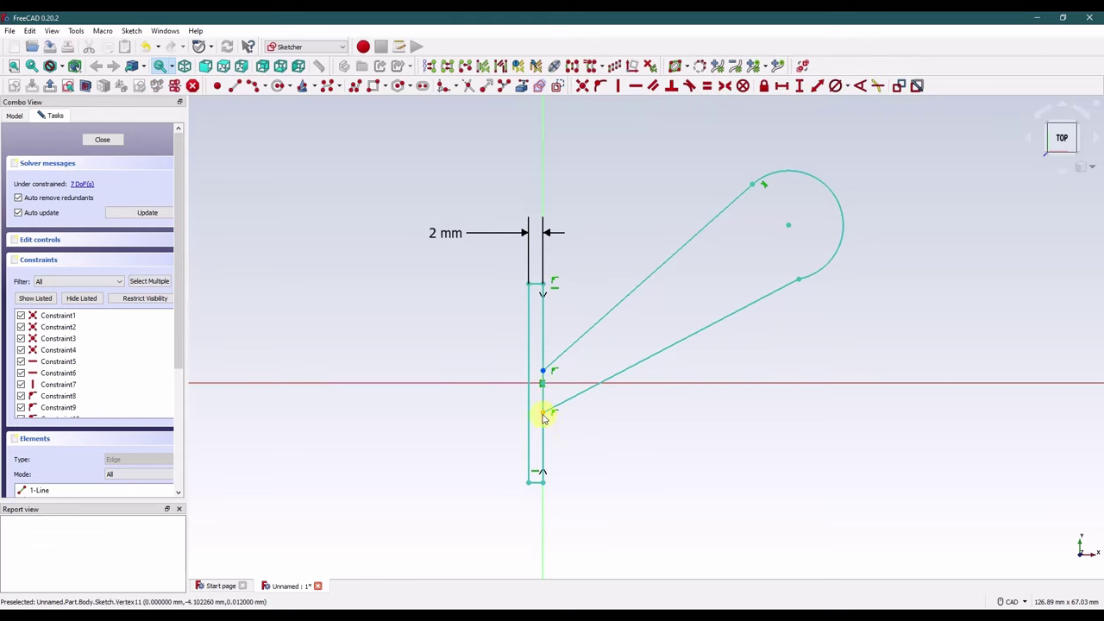
click(544, 413)
click(622, 383)
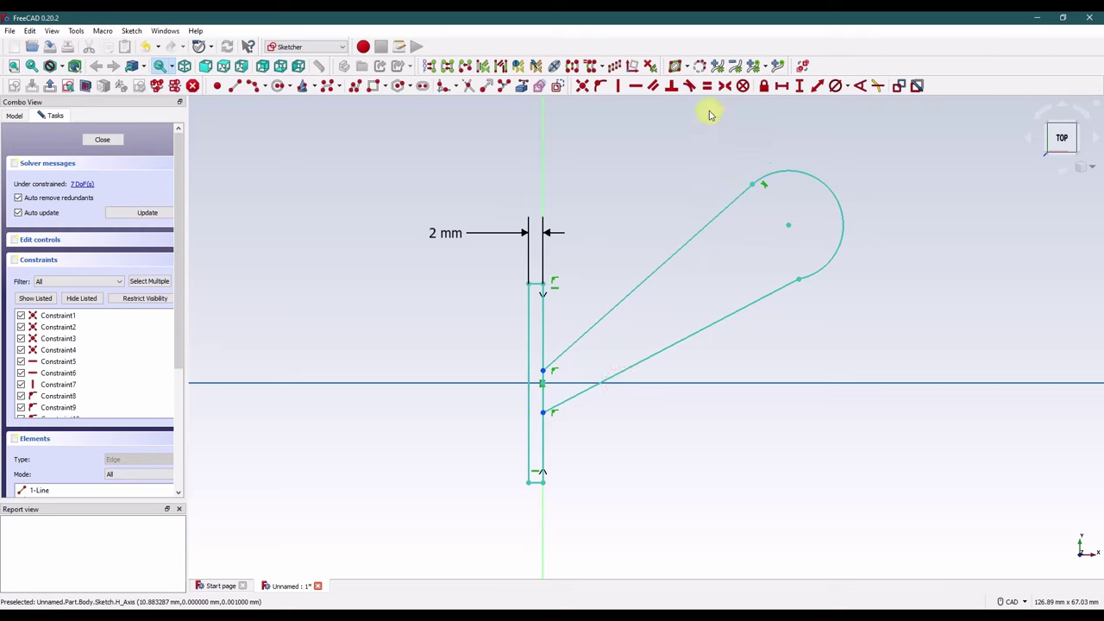
click(726, 87)
click(443, 294)
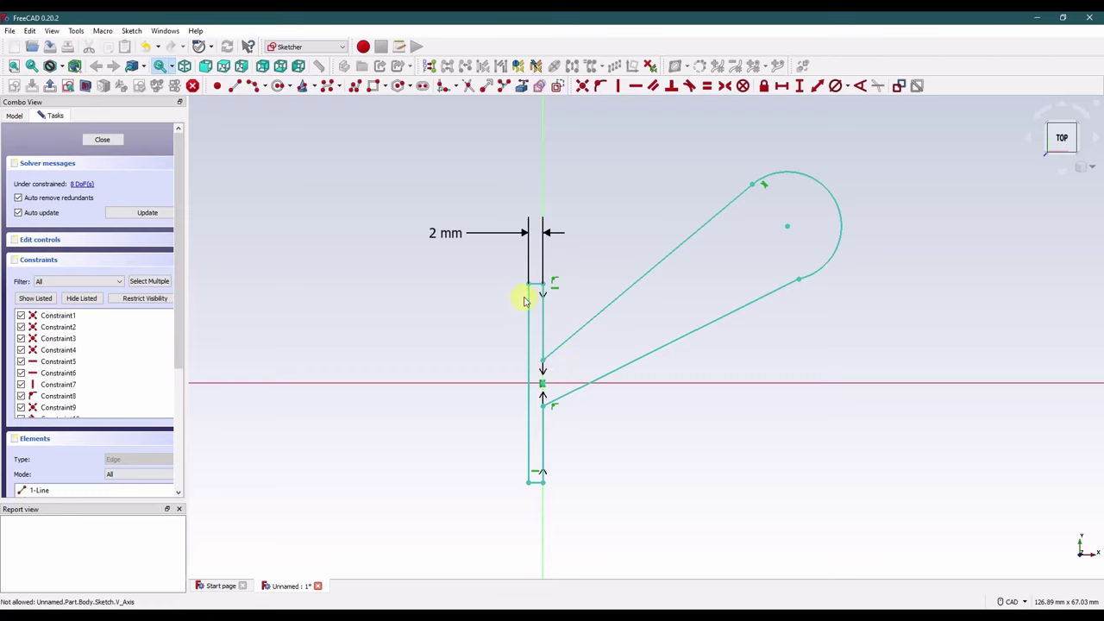
Step: Shorten the rectangle to about 14 mm tall and pull its upper and lower right-edge segments to test their connections
drag(533, 284, 540, 328)
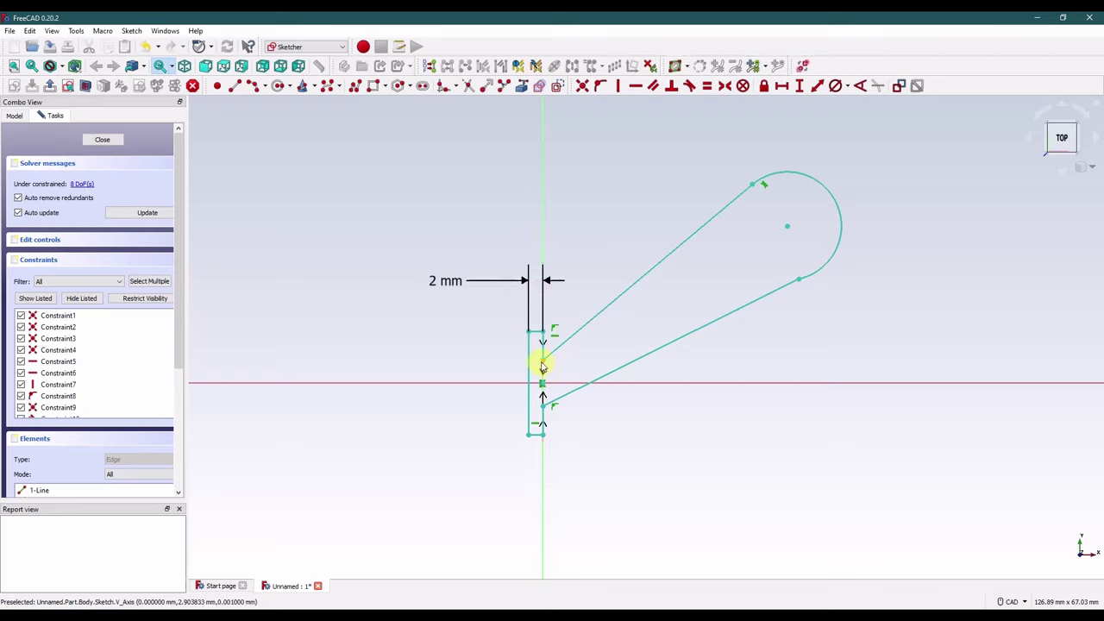
drag(541, 367, 544, 379)
click(588, 425)
click(541, 410)
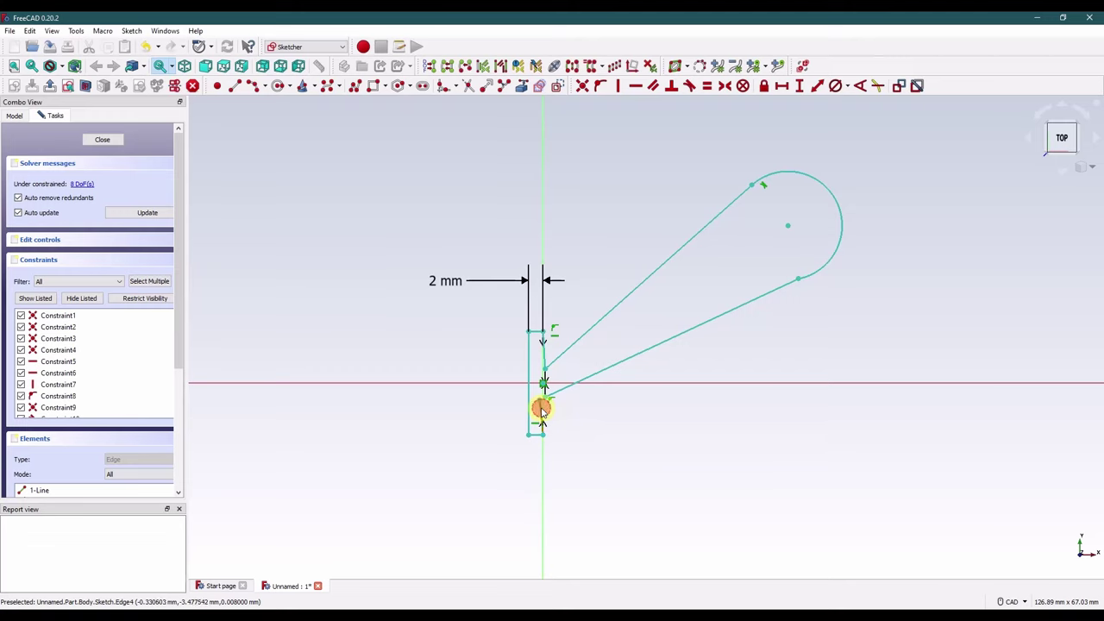
Step: Join the loose end of the lower right-edge segment to the lower sloping line's start point with a coincident constraint
scroll(561, 409, up, 5)
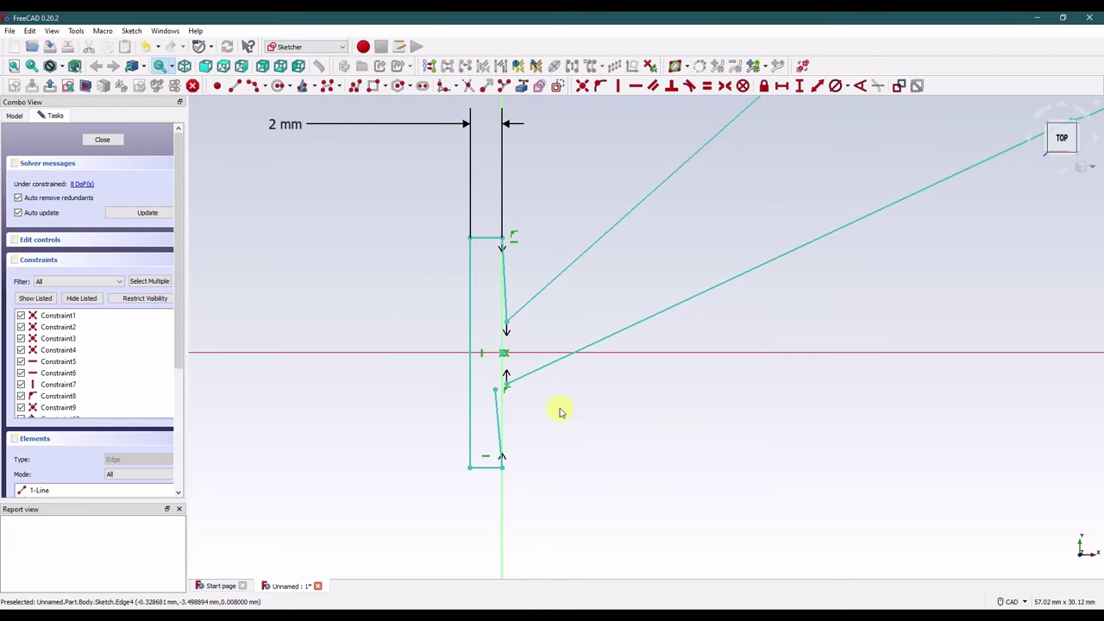
click(507, 380)
click(492, 388)
click(584, 86)
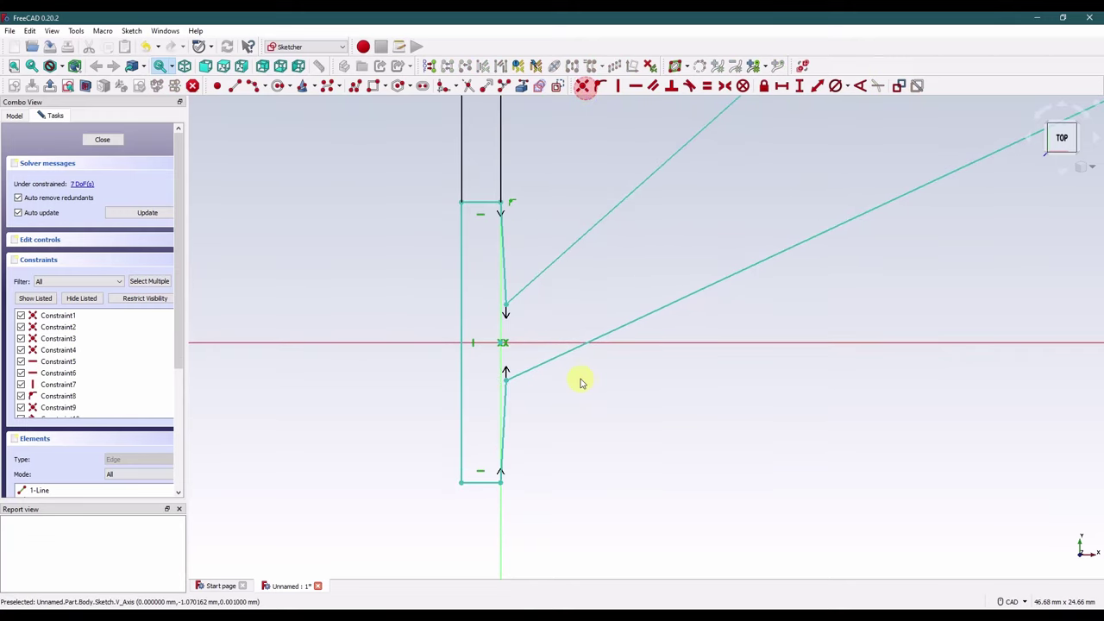
Step: Constrain the lower and upper segments of the rectangle's right edge to be vertical
click(508, 406)
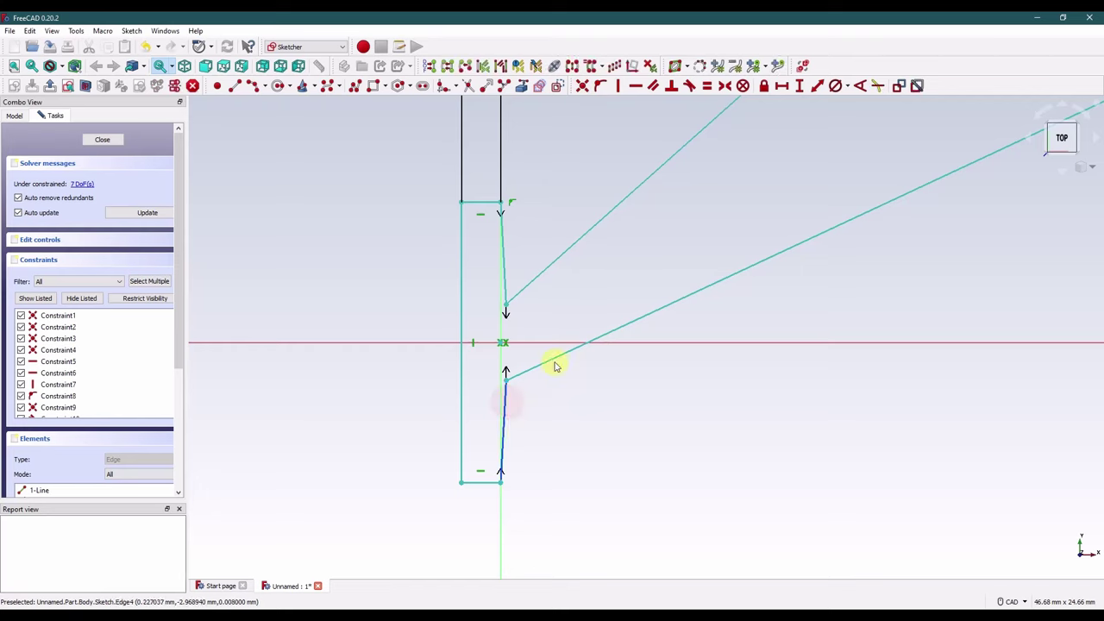
click(619, 85)
click(498, 256)
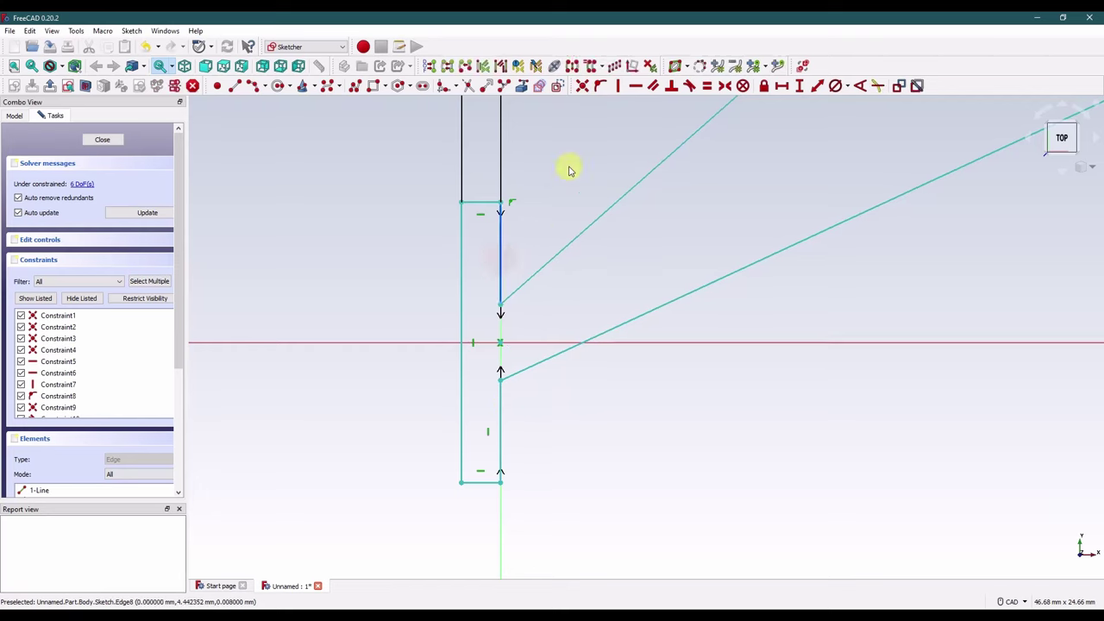
click(617, 85)
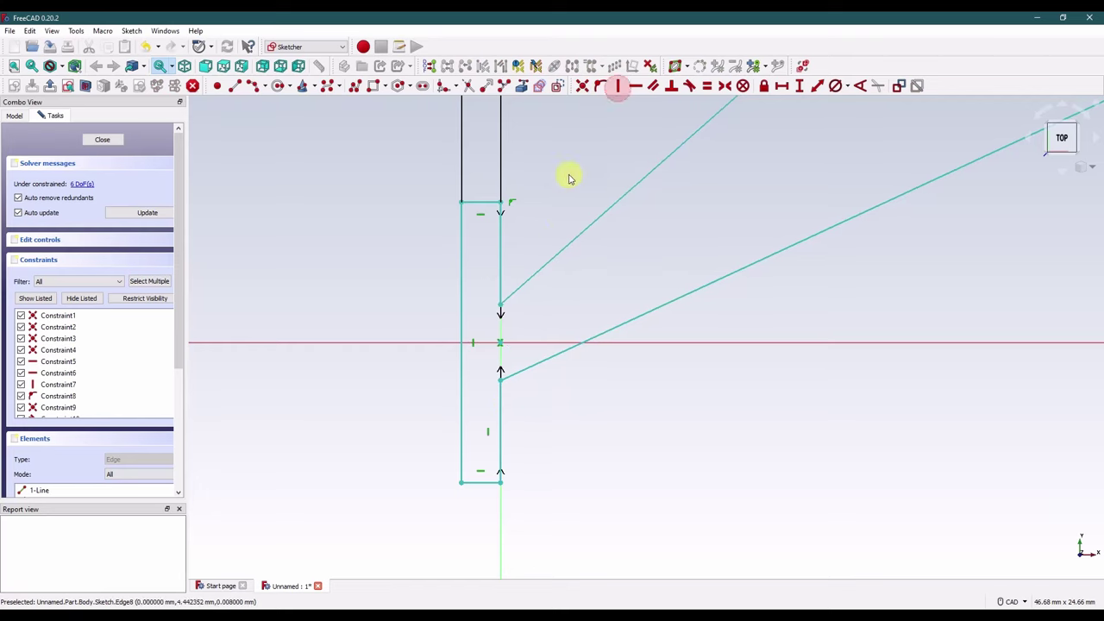
Step: Set the rectangle's left edge to a vertical length of 7.5 mm and move the width and height dimensions clear of the profile
click(463, 262)
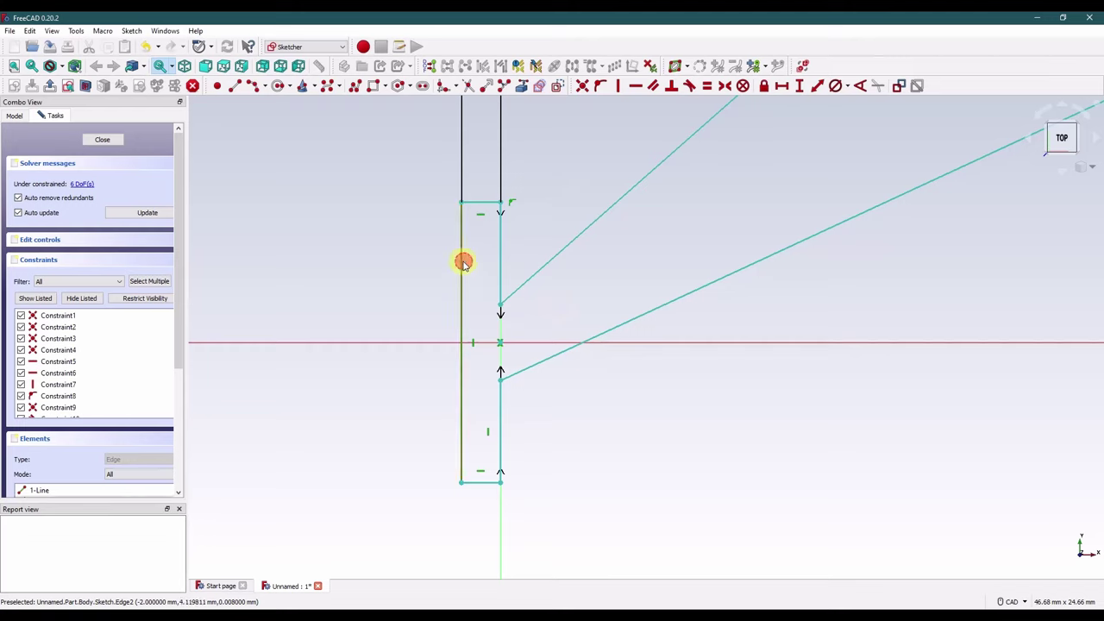
click(800, 86)
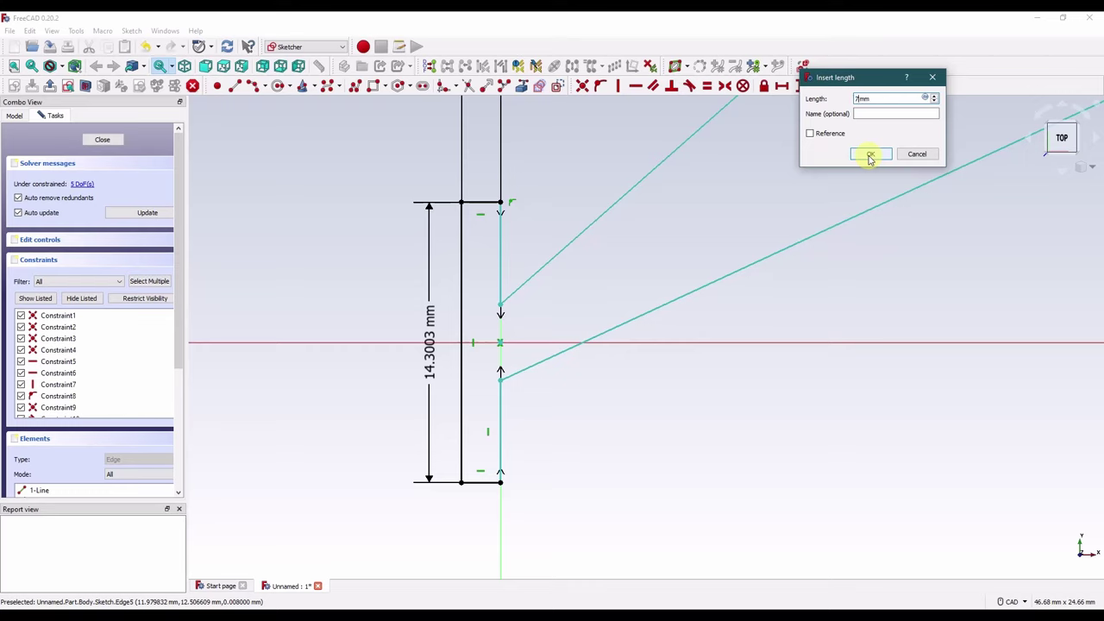
click(871, 155)
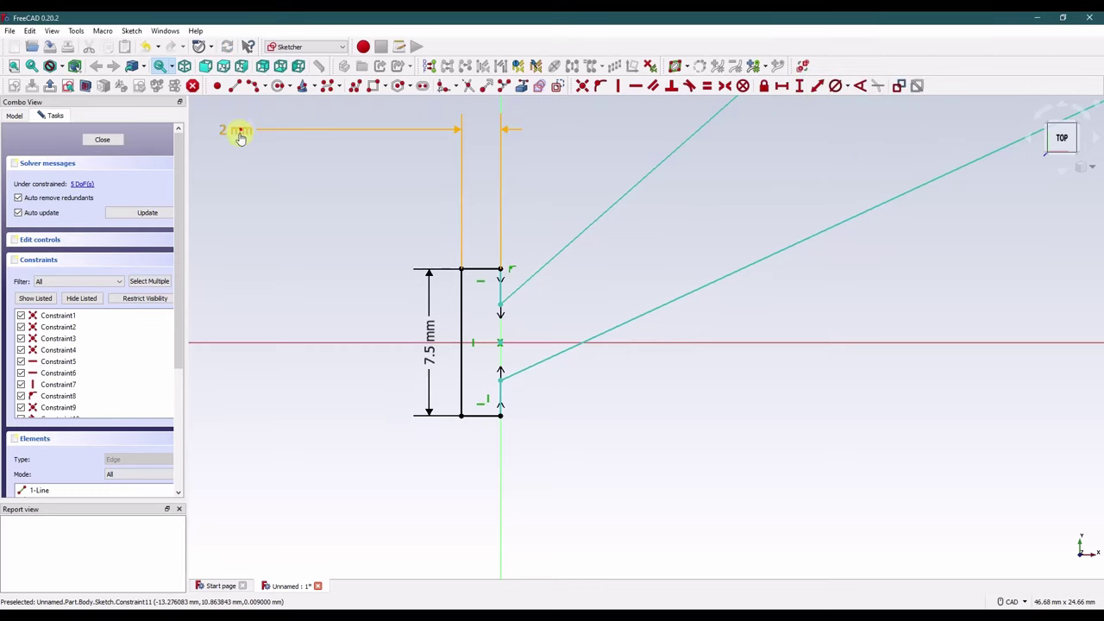
drag(237, 131, 347, 219)
drag(429, 341, 382, 508)
Step: Set the vertical distance between the sloping lines' start points to 1.3 mm and place the dimension outside the rectangle
click(500, 305)
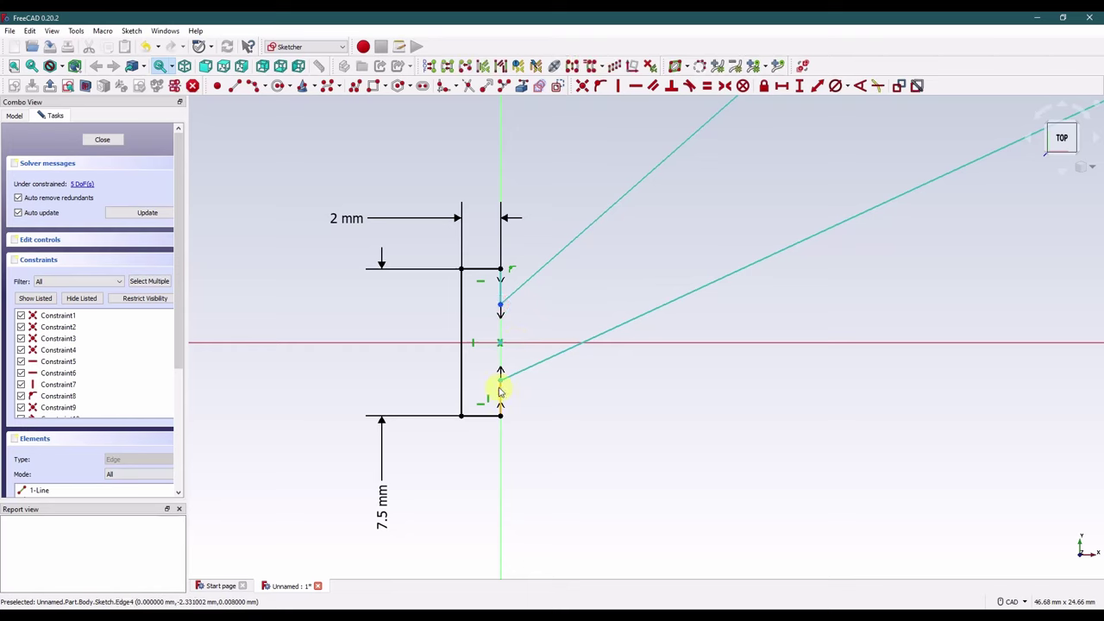
click(500, 381)
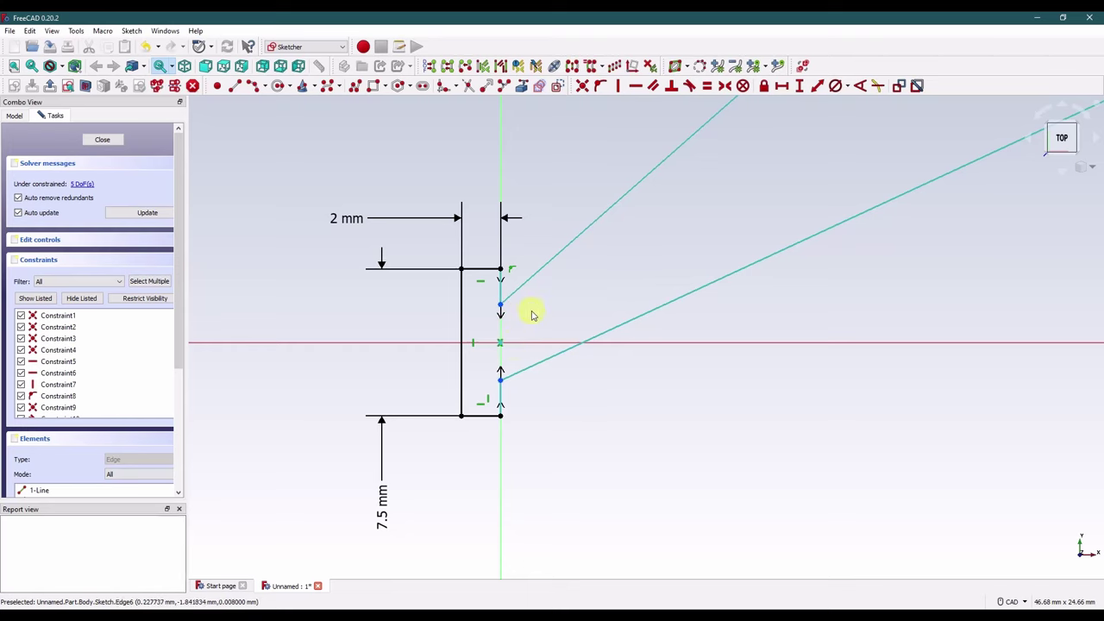
click(800, 85)
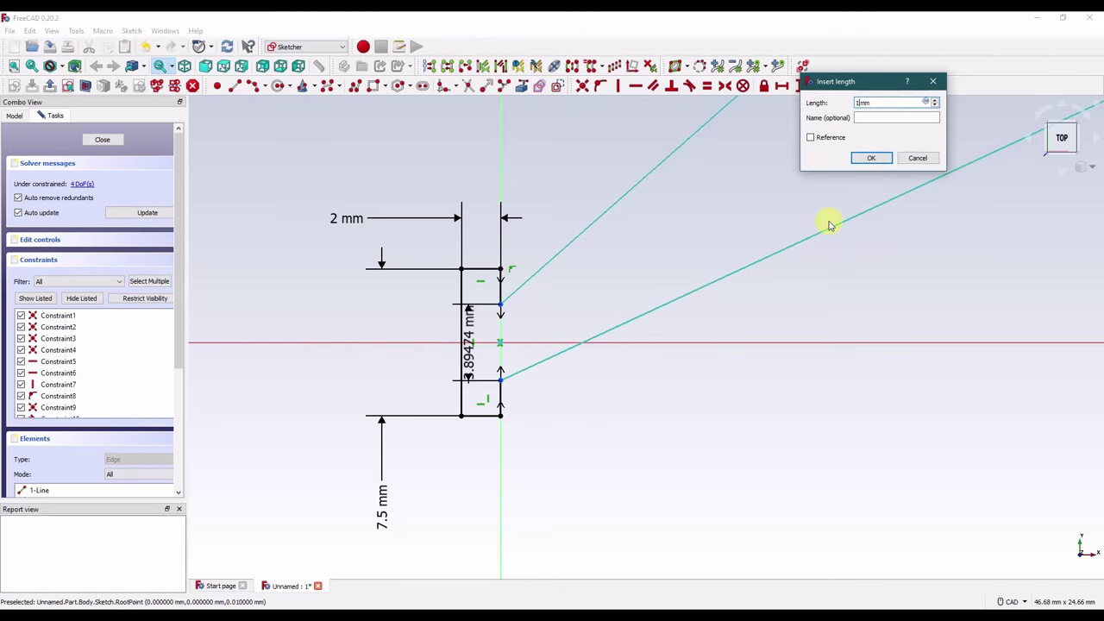
text(1.3)
key(Return)
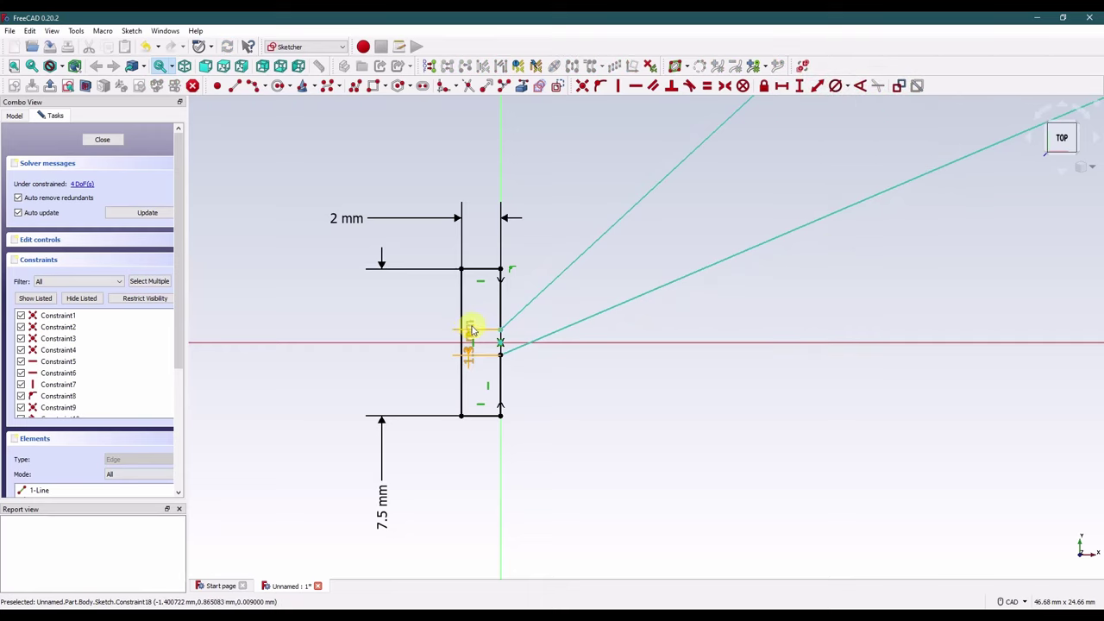
drag(466, 327, 628, 438)
click(547, 385)
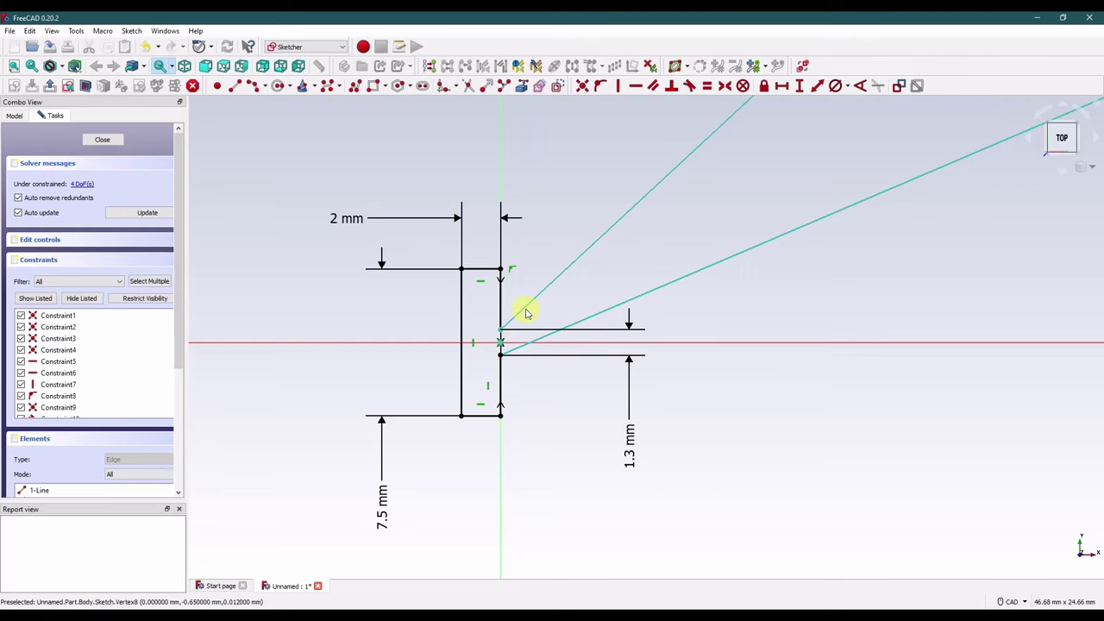
click(502, 345)
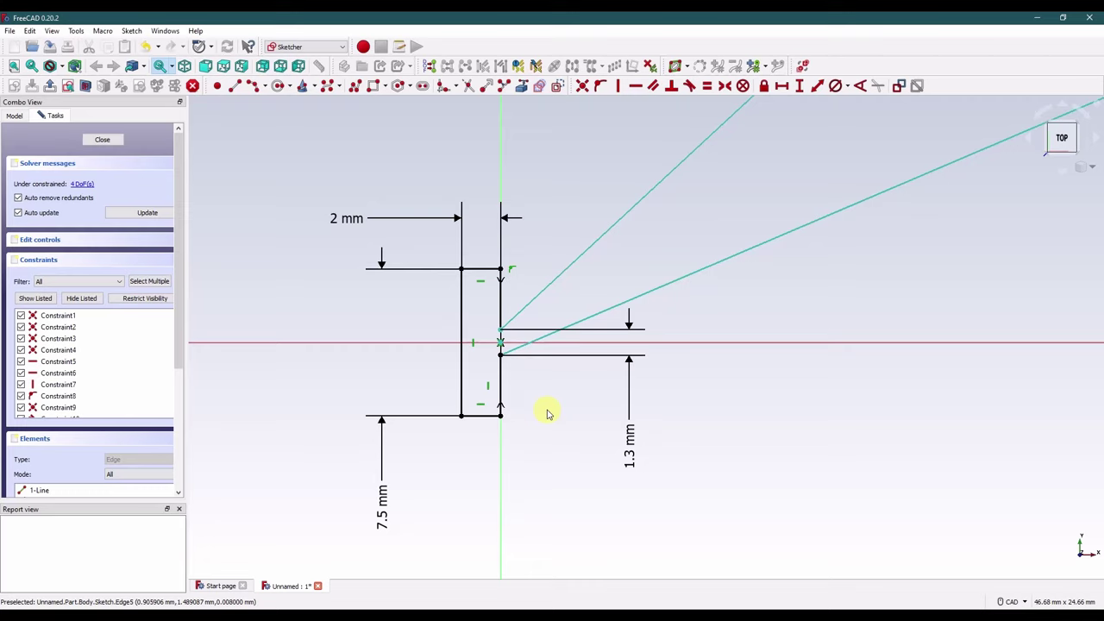
Step: Reshape the loop by moving the arc's centre closer to the horizontal axis and pulling its lower end back toward the rectangle
scroll(632, 385, down, 6)
scroll(773, 286, up, 1)
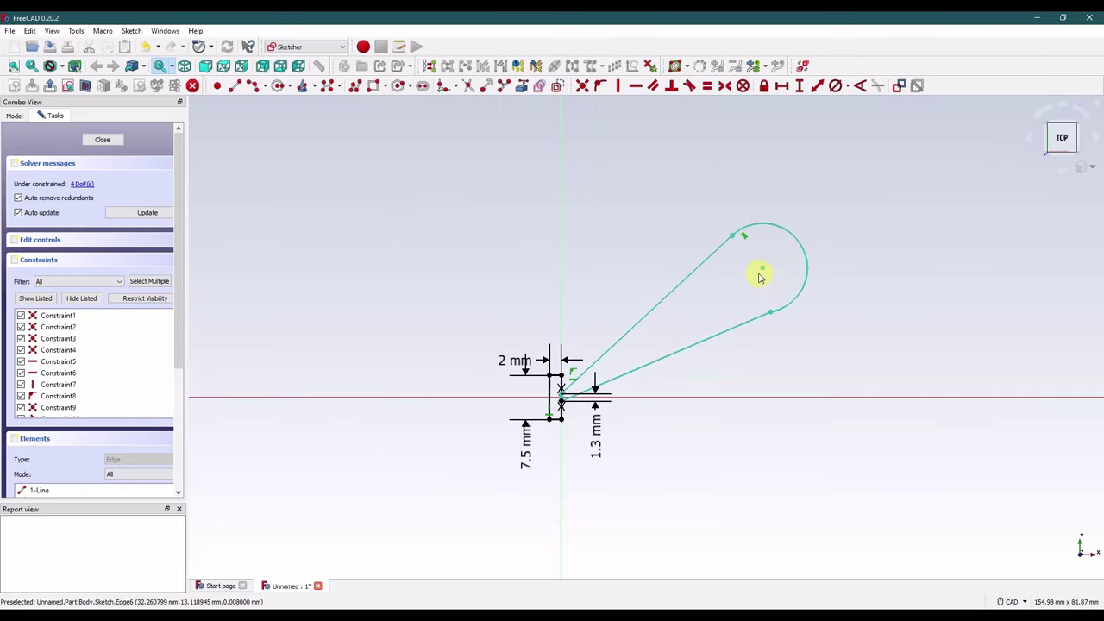
drag(762, 268, 751, 307)
drag(785, 349, 702, 345)
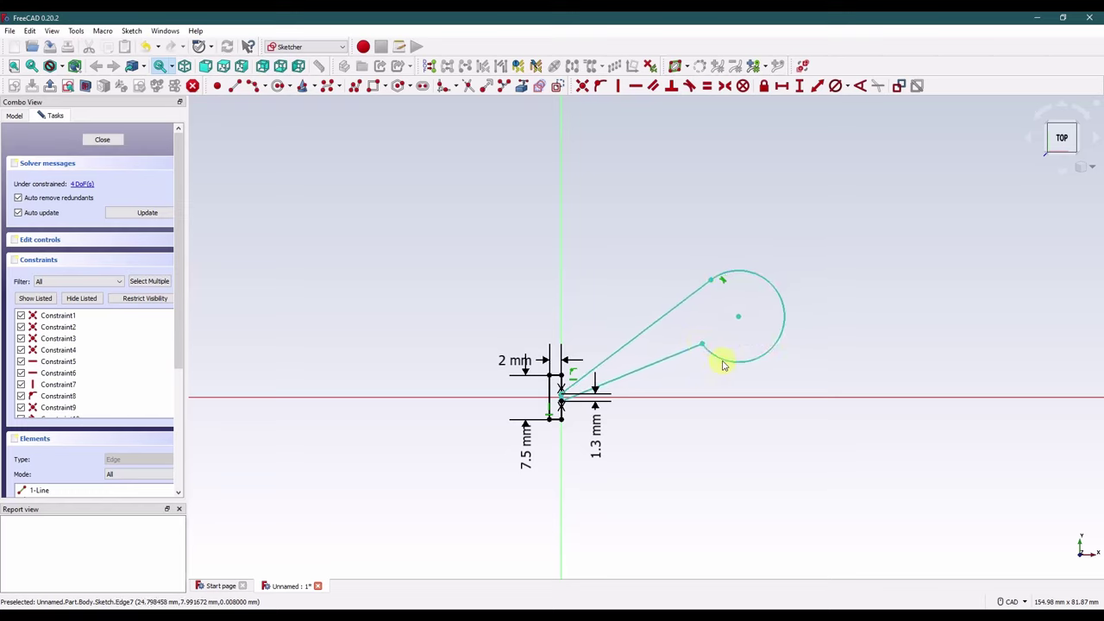
Step: Set the vertical distance from the arc's centre to the horizontal axis to 6.3 mm and move the dimension outside the arc
click(738, 317)
click(794, 397)
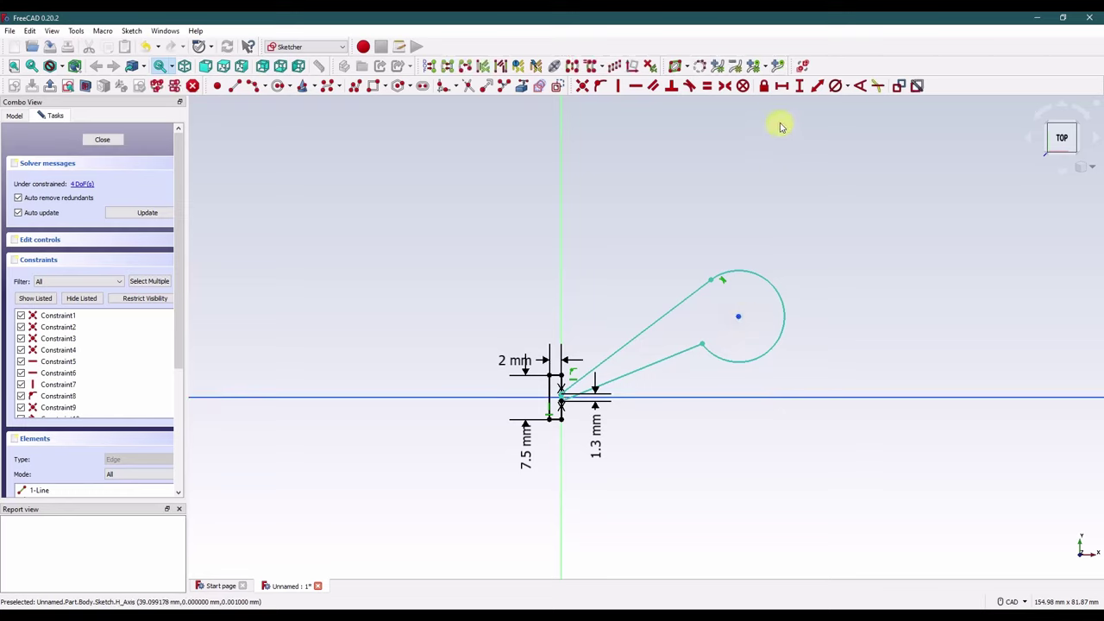
click(801, 86)
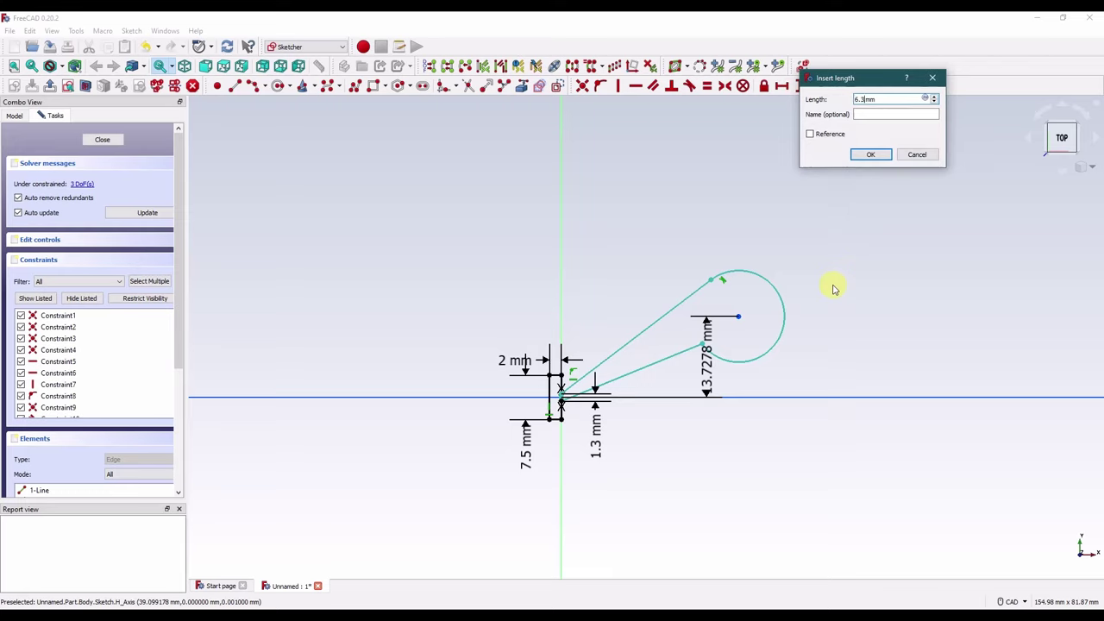
key(Return)
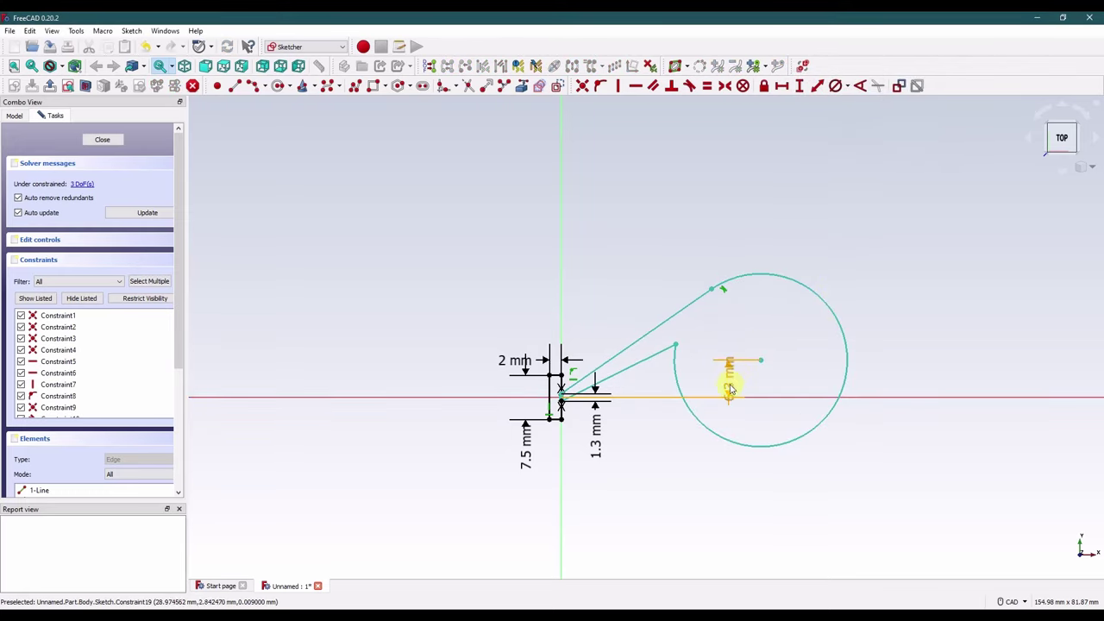
drag(733, 380, 920, 382)
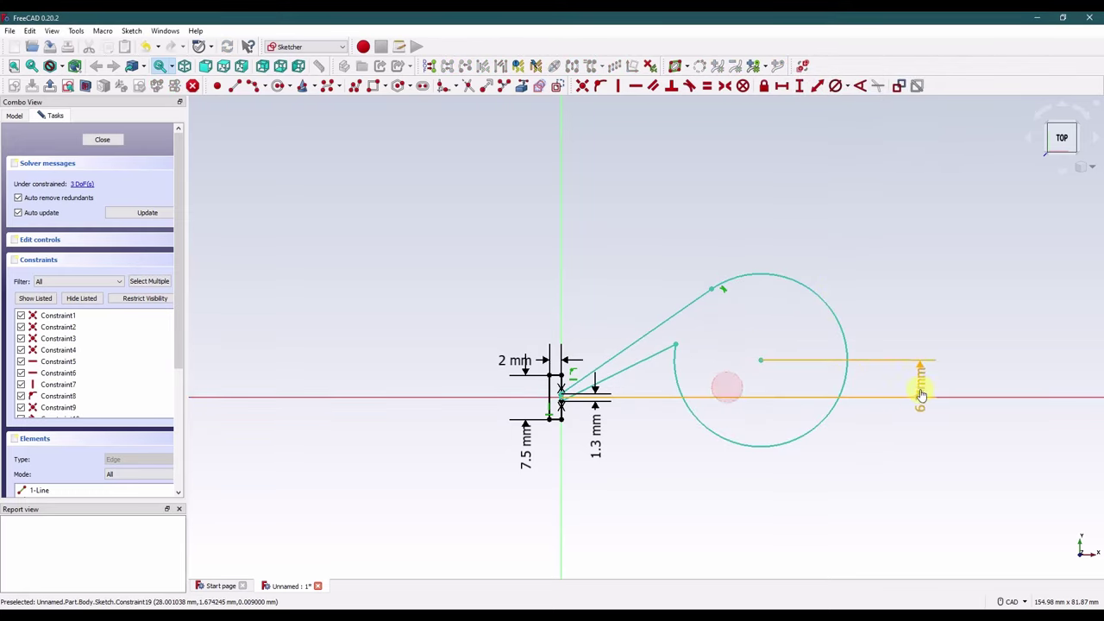
Step: Constrain the arc's diameter to 6.75 mm
click(782, 276)
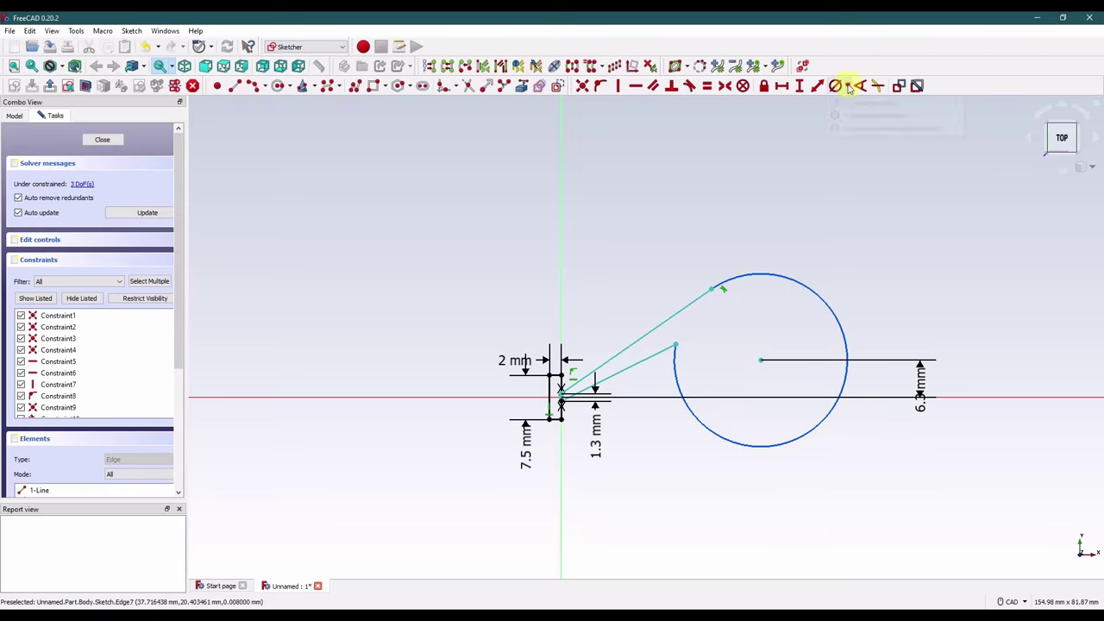
click(849, 86)
click(854, 113)
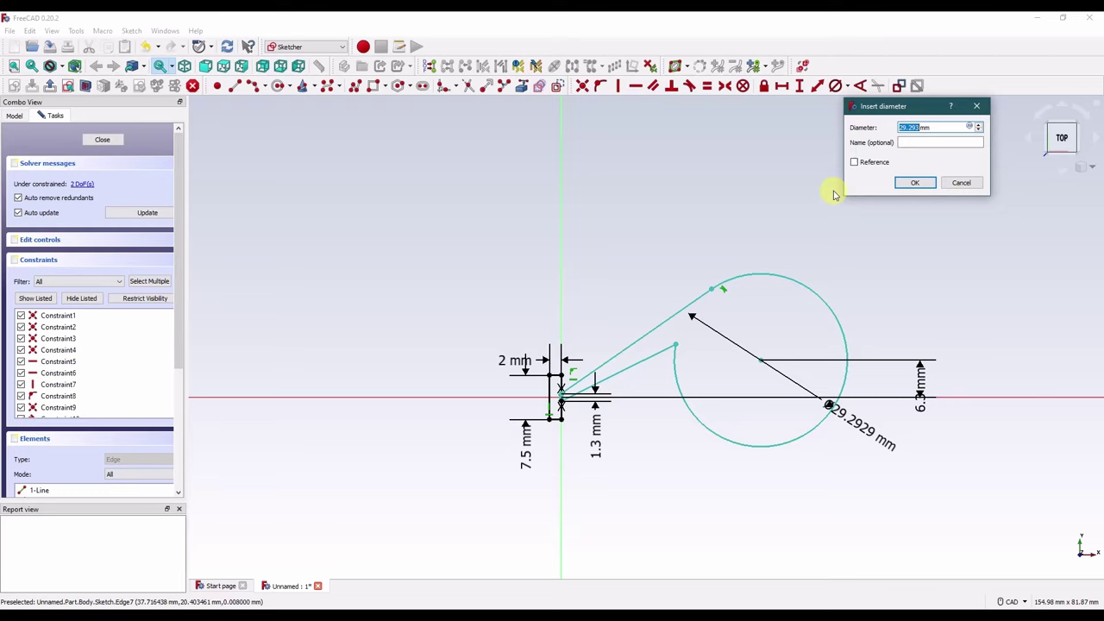
text(6.75)
key(Return)
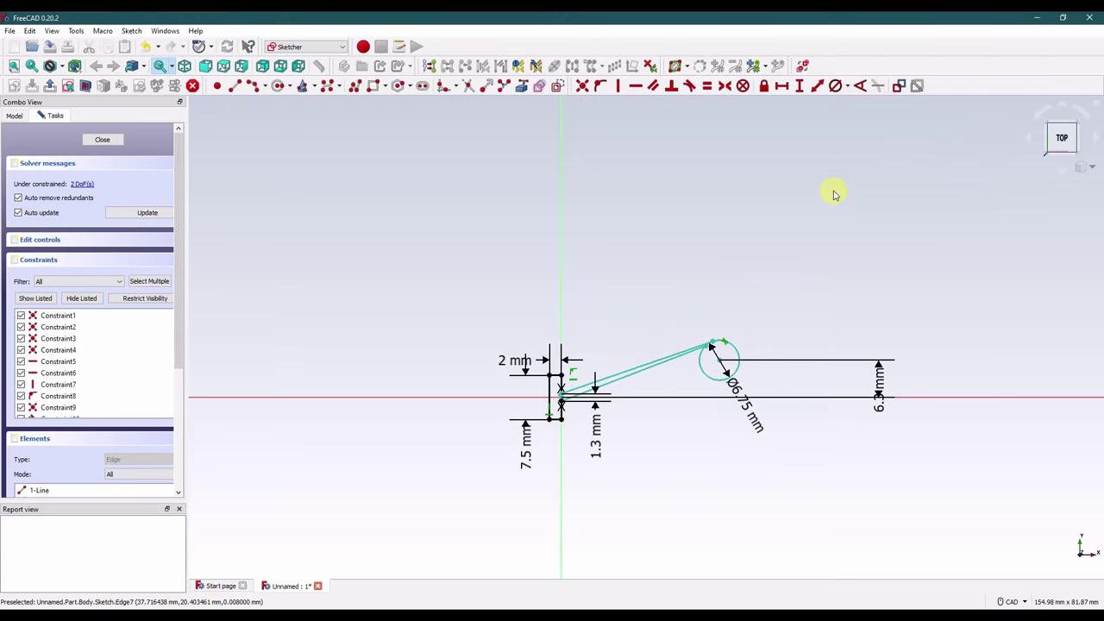
Step: Set the horizontal distance from the vertical axis to the arc's centre to 17.5 mm and move the dimension above the profile
scroll(683, 382, up, 3)
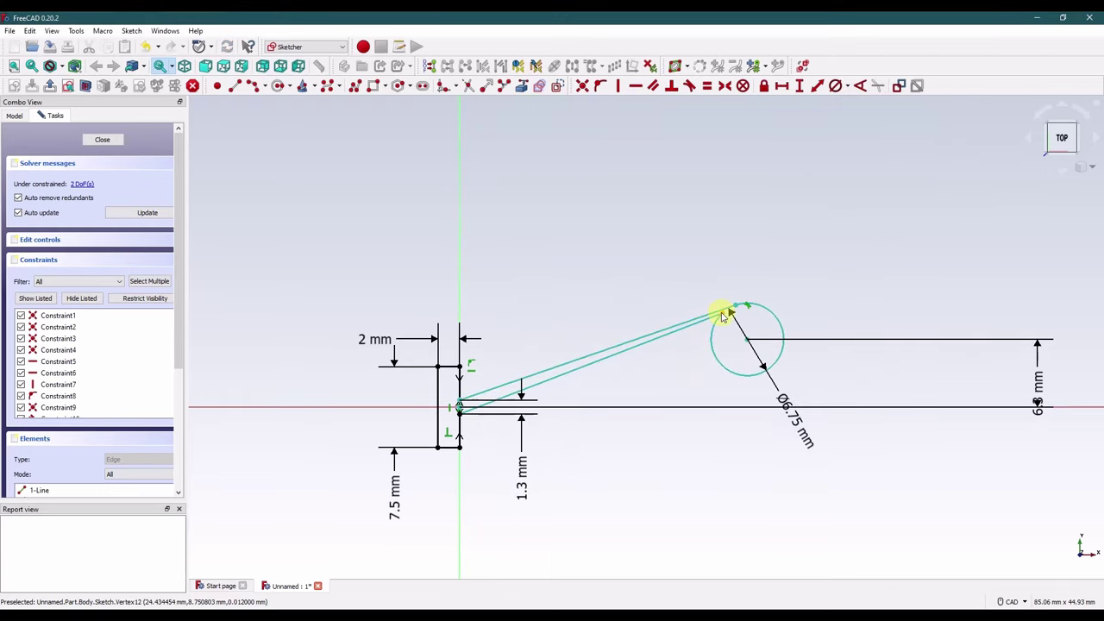
mouse_move(722, 312)
mouse_down()
mouse_move(703, 368)
mouse_move(665, 365)
mouse_up()
click(693, 343)
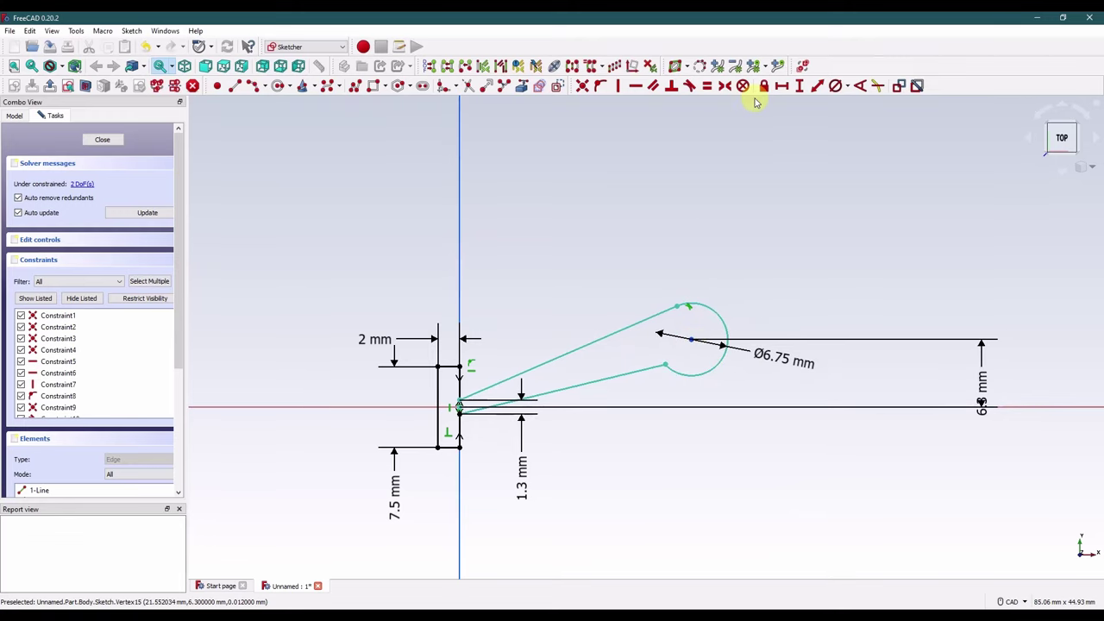
click(781, 87)
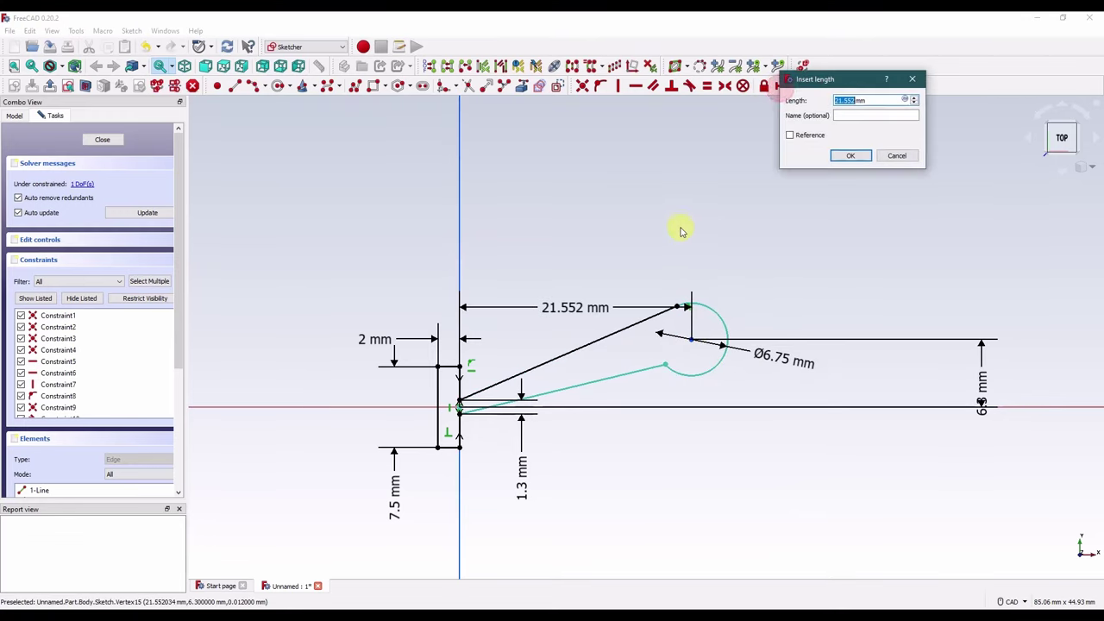
text(17.5)
click(835, 155)
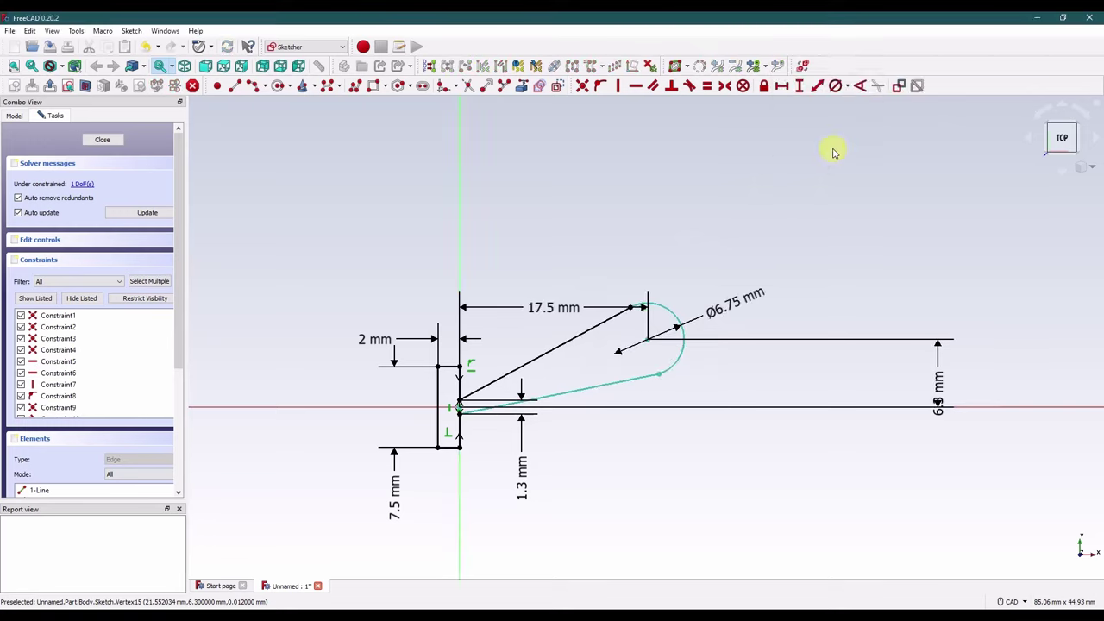
drag(592, 302, 587, 332)
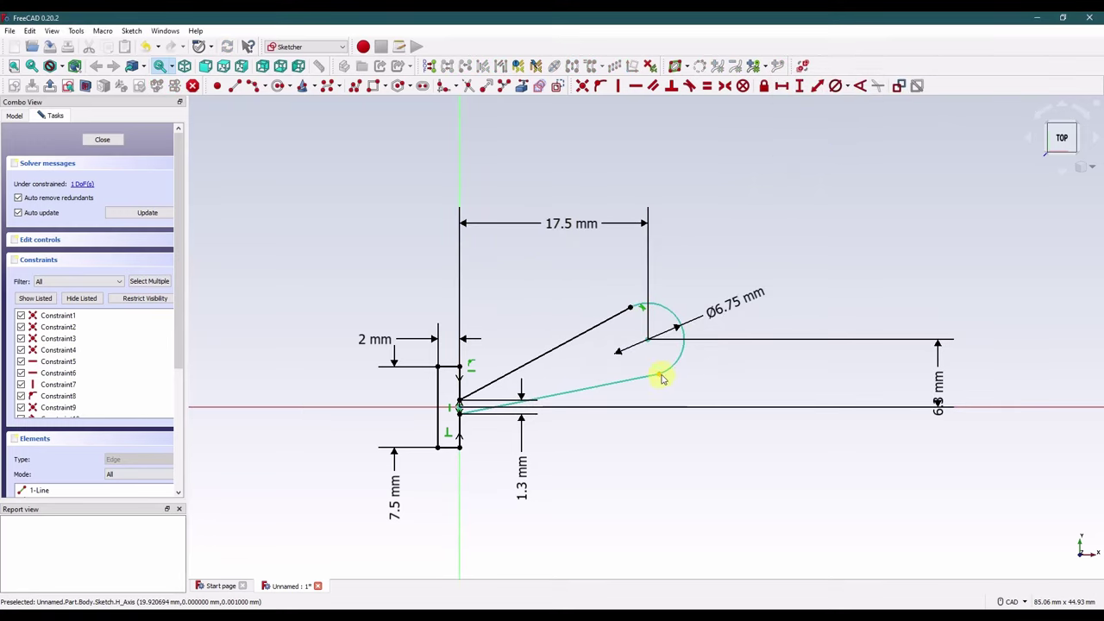
Step: Open up the arc's lower end, constrain the angle between the two sloping lines to 8°, and close the sketch
drag(647, 379, 616, 363)
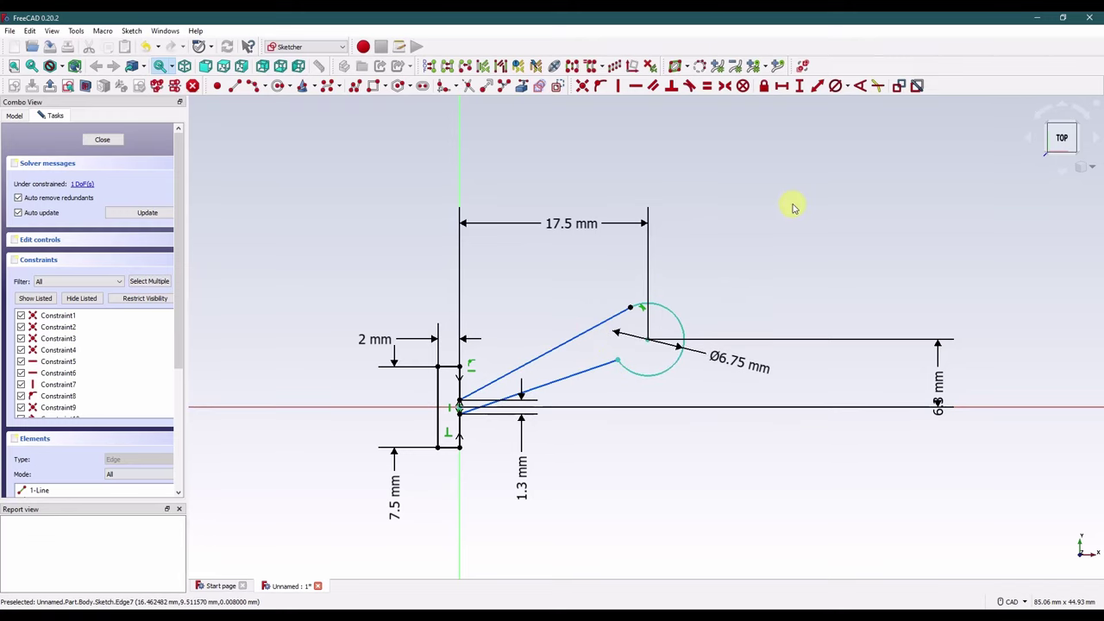
click(860, 85)
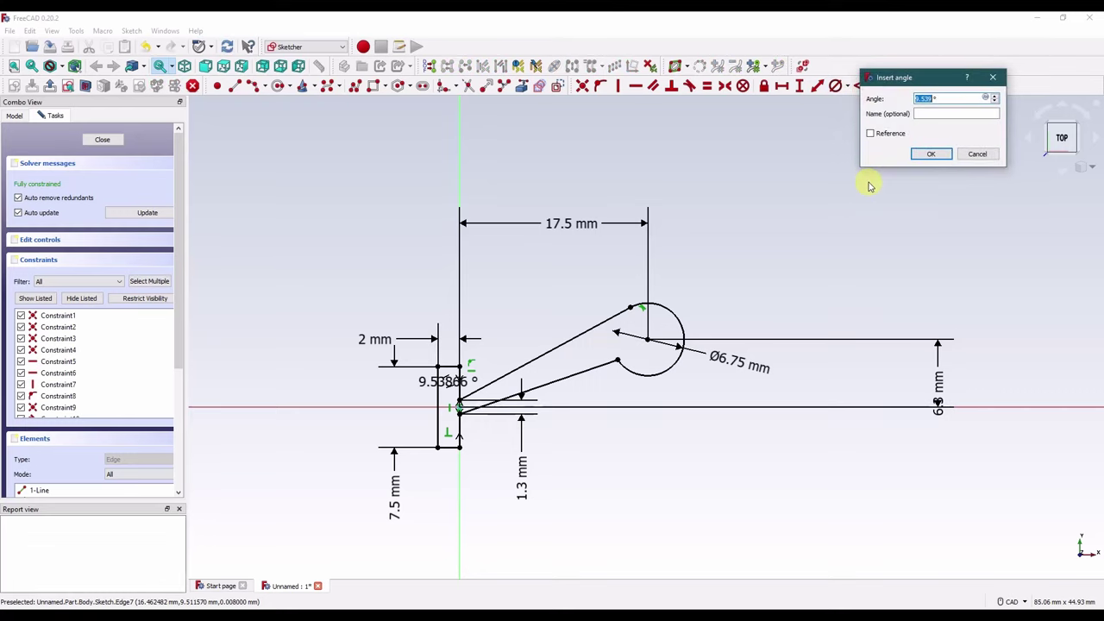
text(8)
key(Return)
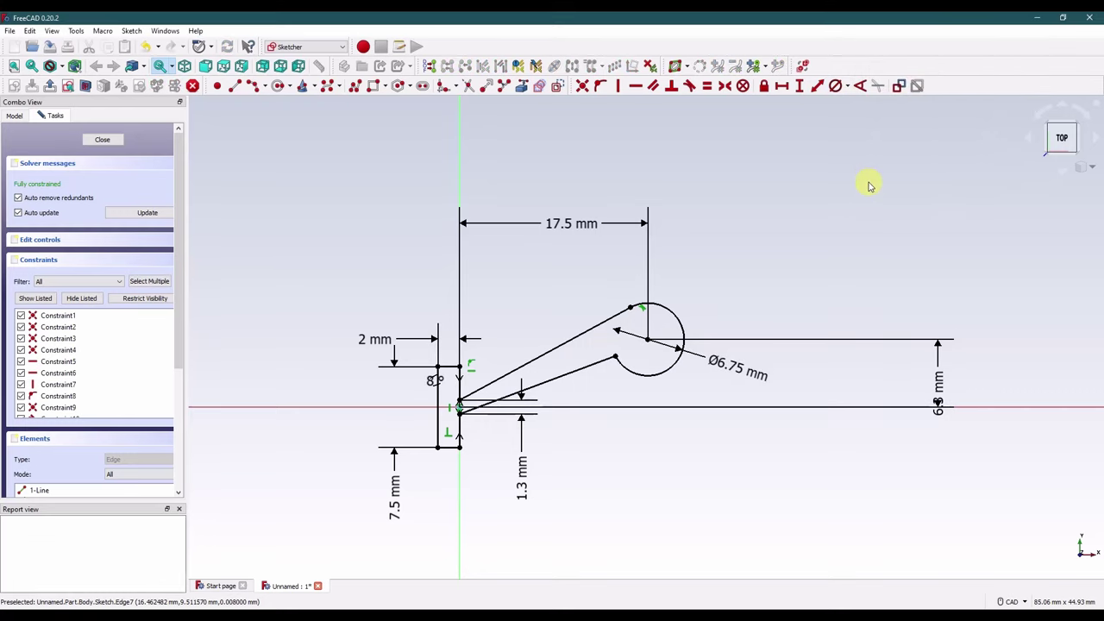
click(102, 139)
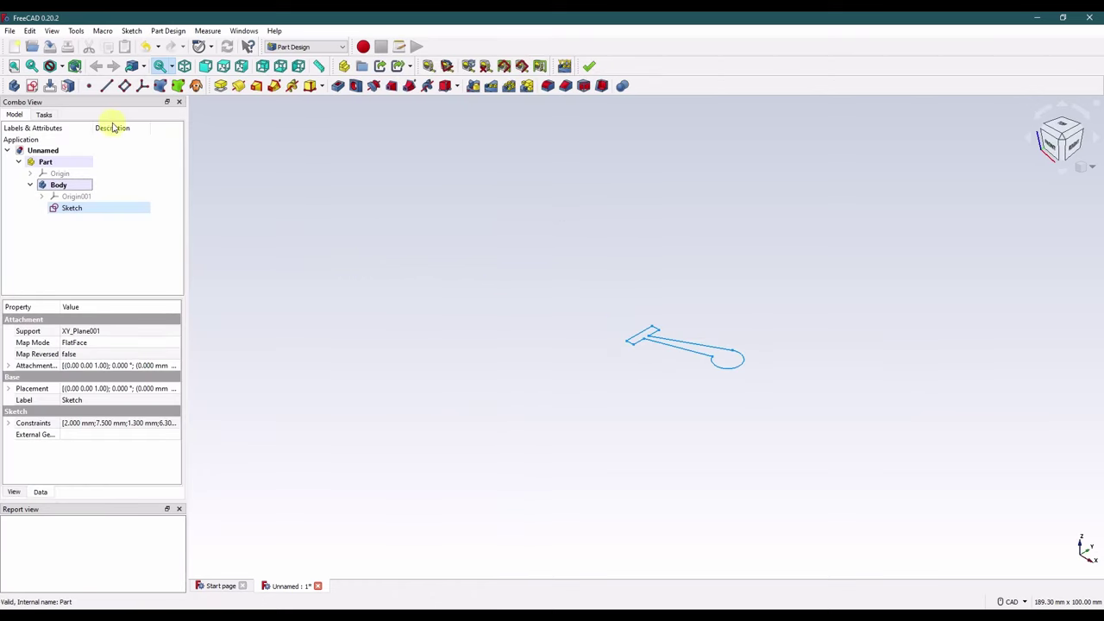
Step: Pad the spring profile by 2.5 mm along the sketch normal
click(220, 86)
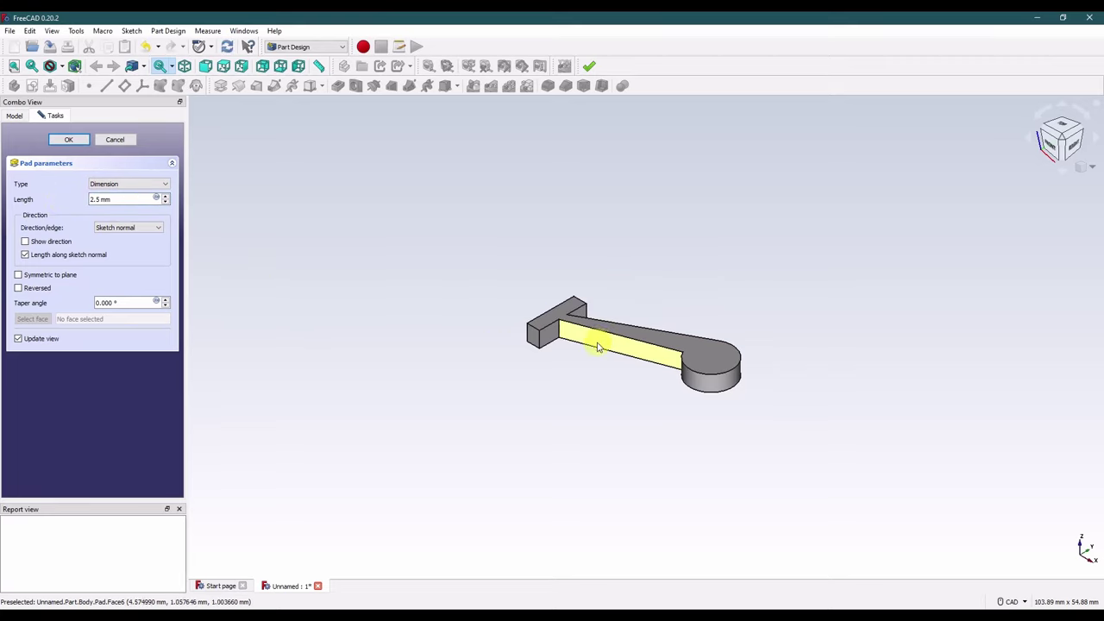
scroll(603, 354, up, 2)
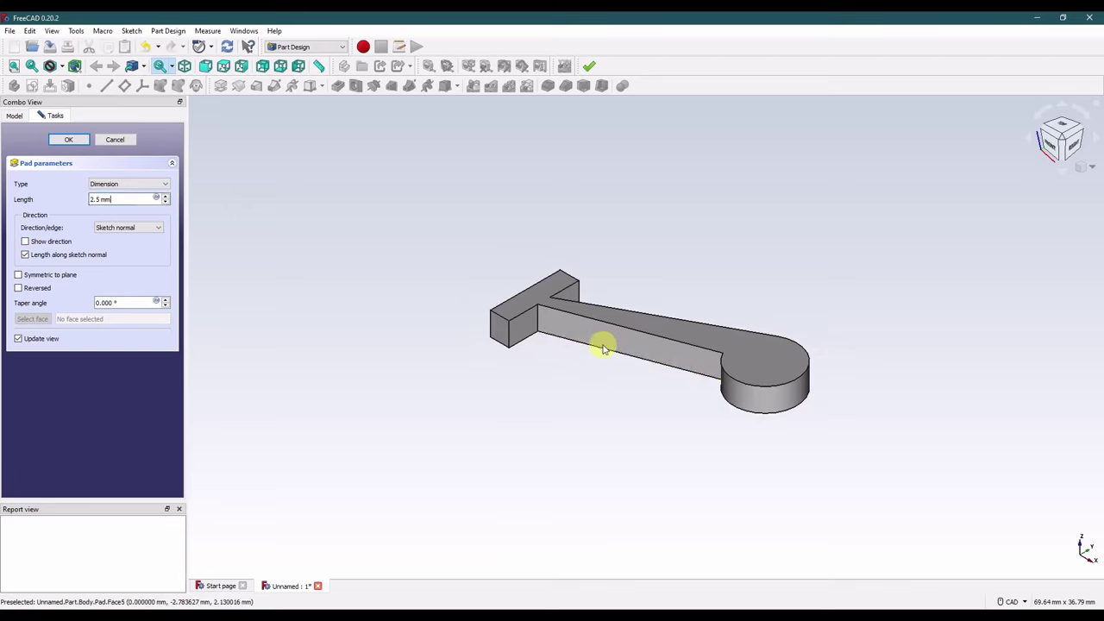
scroll(599, 340, up, 3)
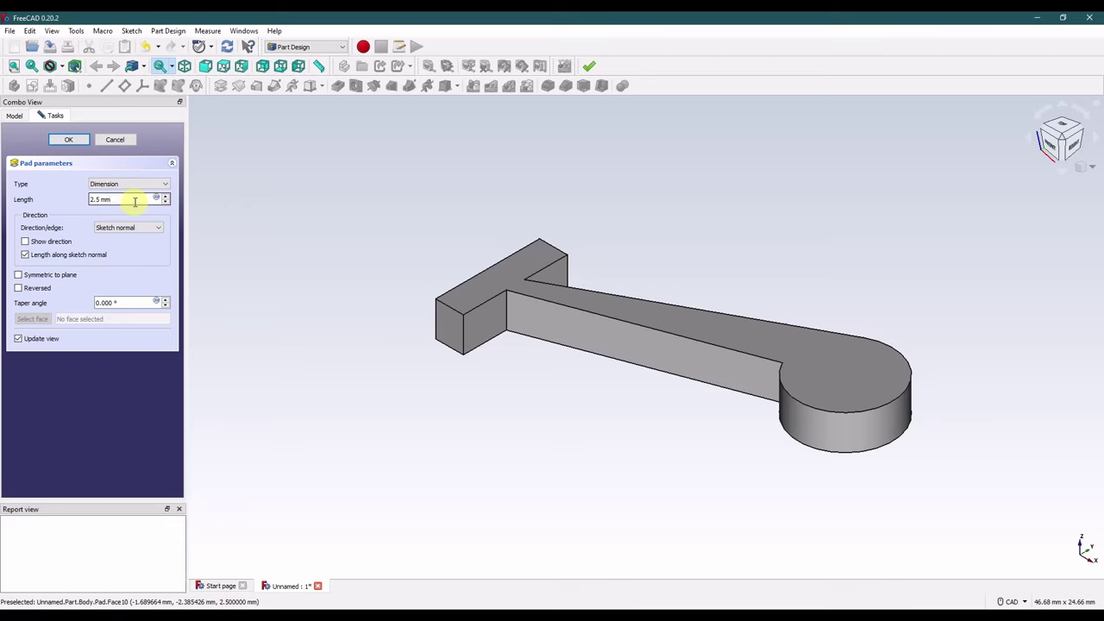
click(69, 141)
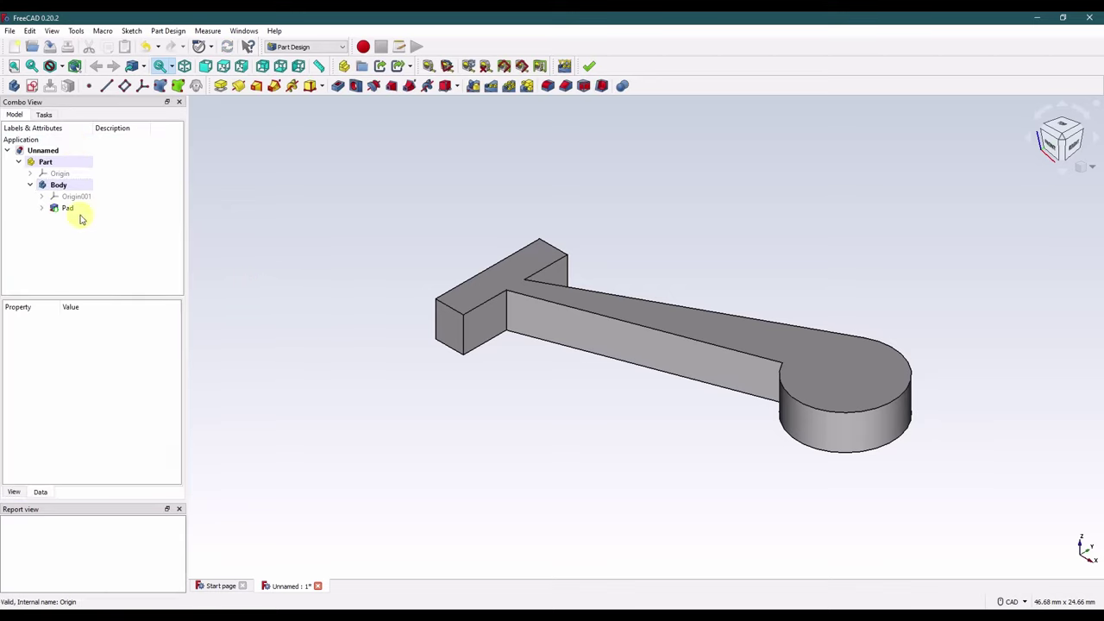
Step: Fillet the upright inner corner edge where the arm meets the rectangular end block with a 0.5 mm radius
click(507, 311)
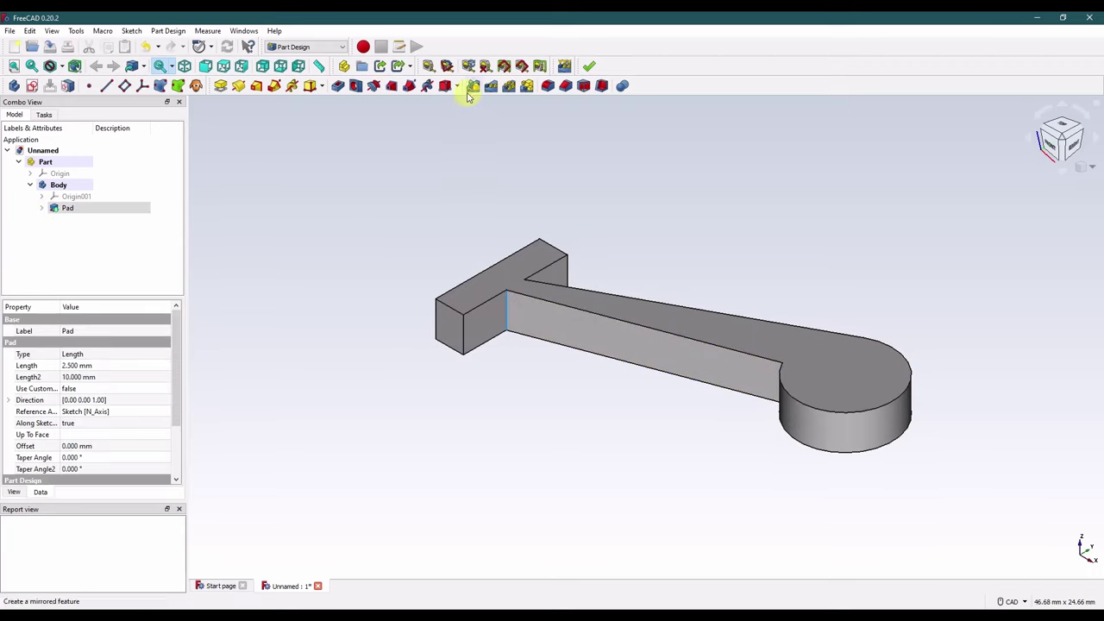
click(548, 85)
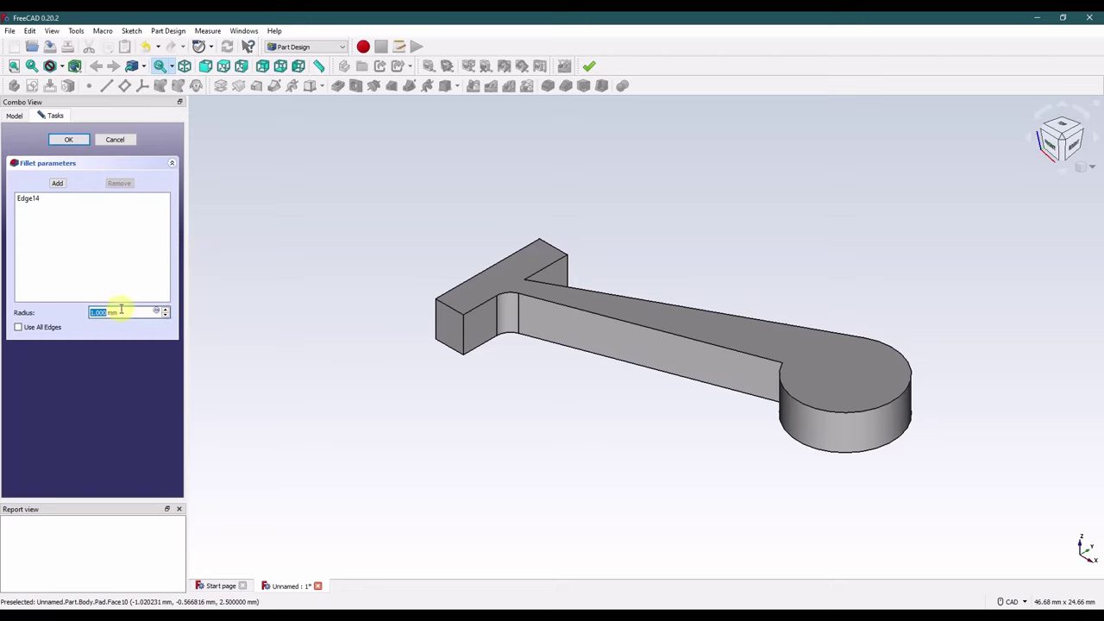
drag(128, 312, 87, 314)
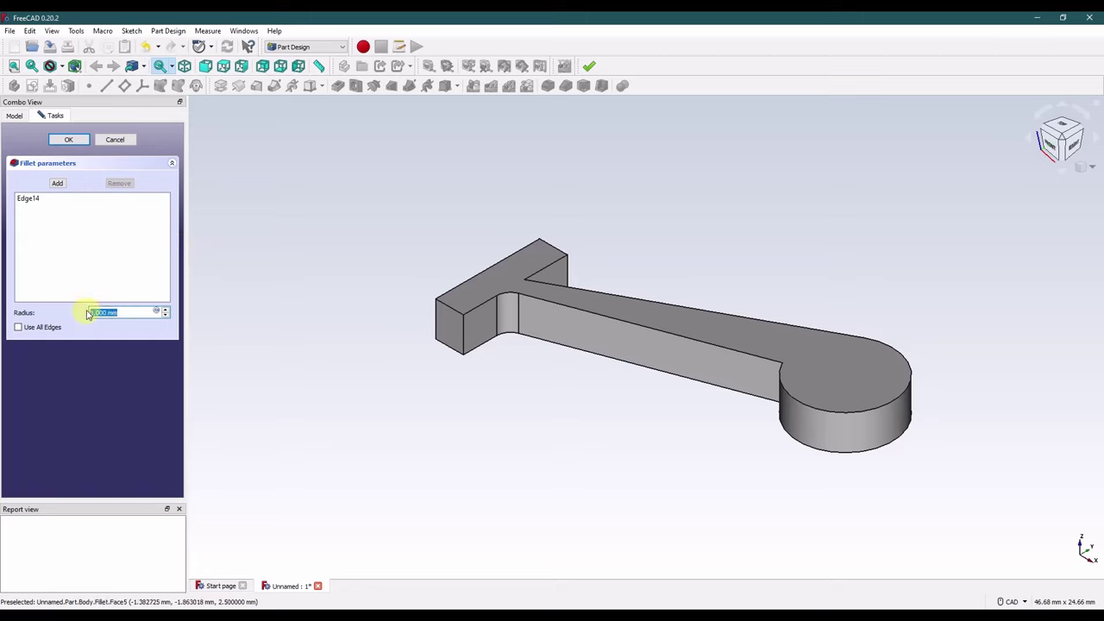
text(0.5)
Step: Add the opposite arm-to-block corner edge and the edge where the arm meets the round end to the fillet, and accept it
click(57, 182)
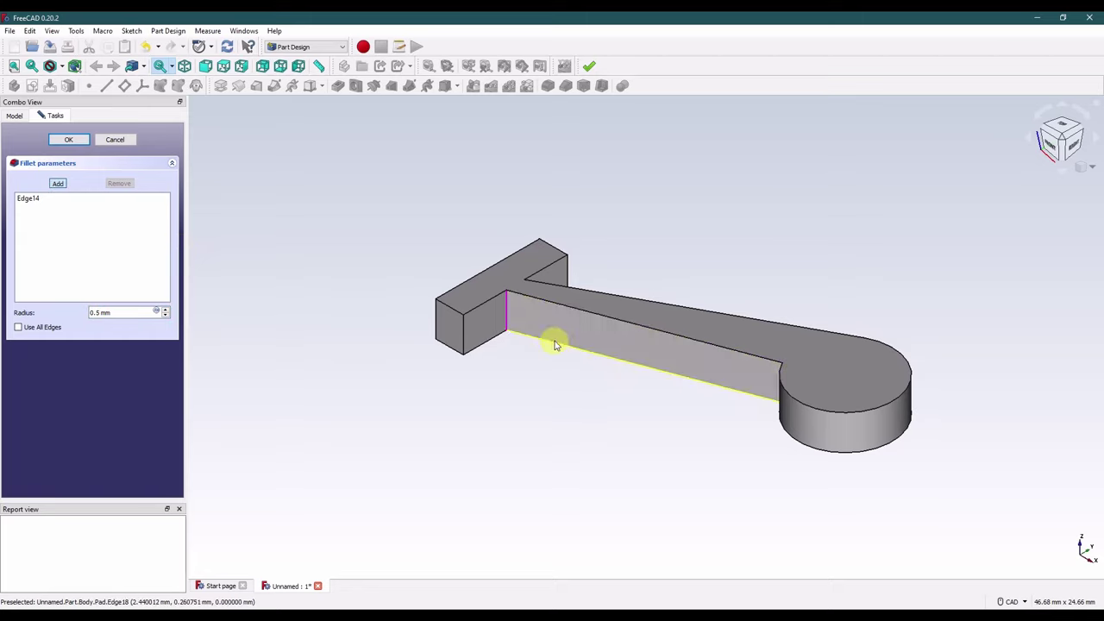
middle_drag(555, 345, 328, 402)
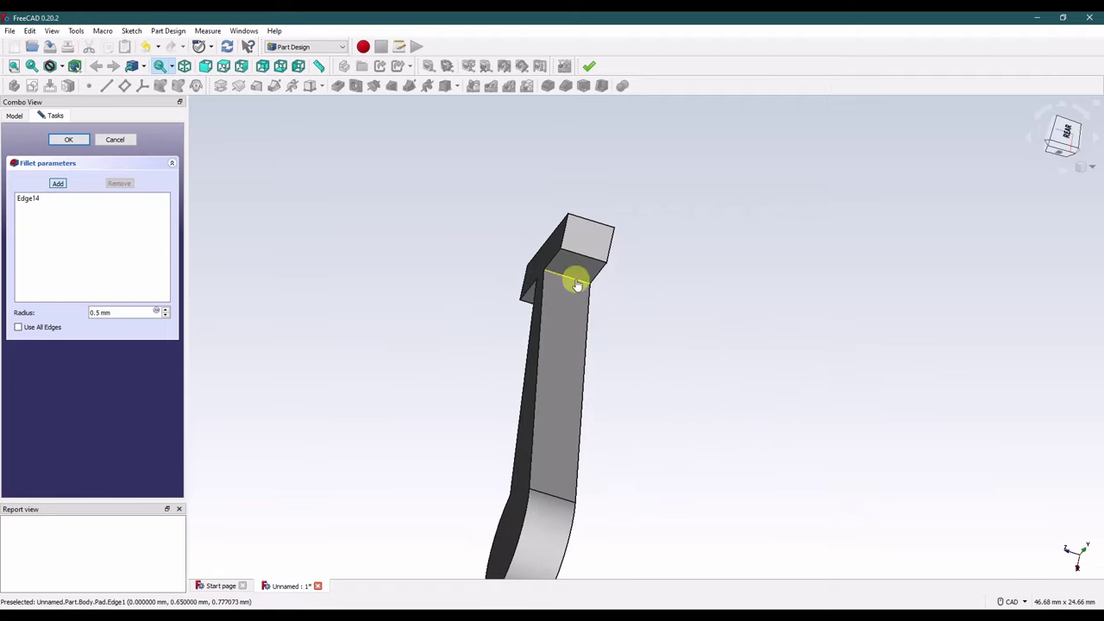
click(576, 285)
middle_drag(562, 353, 922, 301)
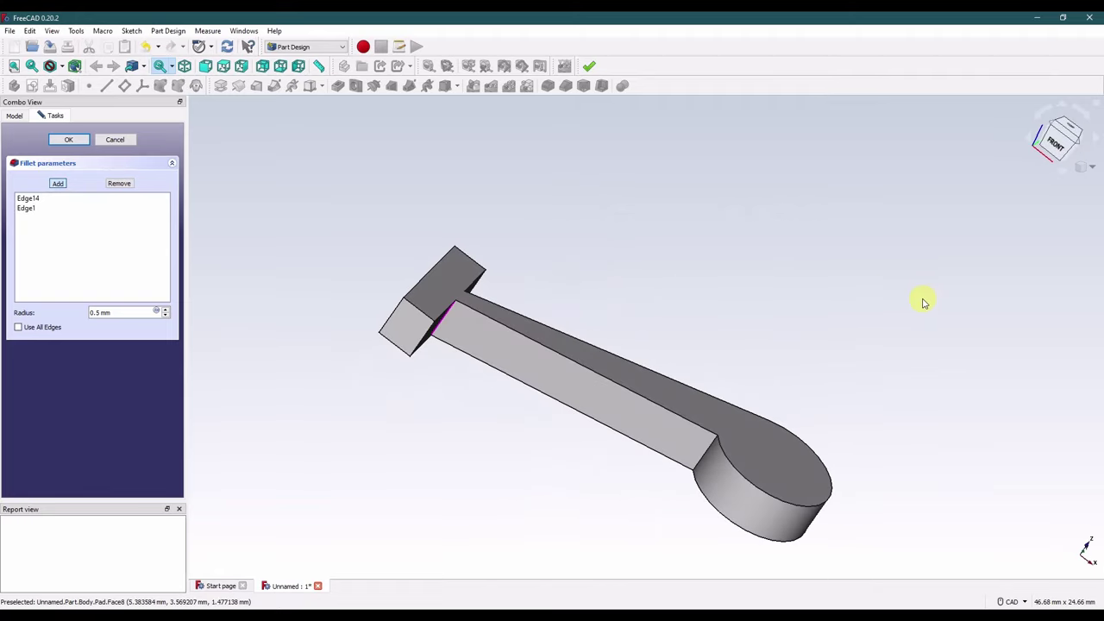
click(708, 450)
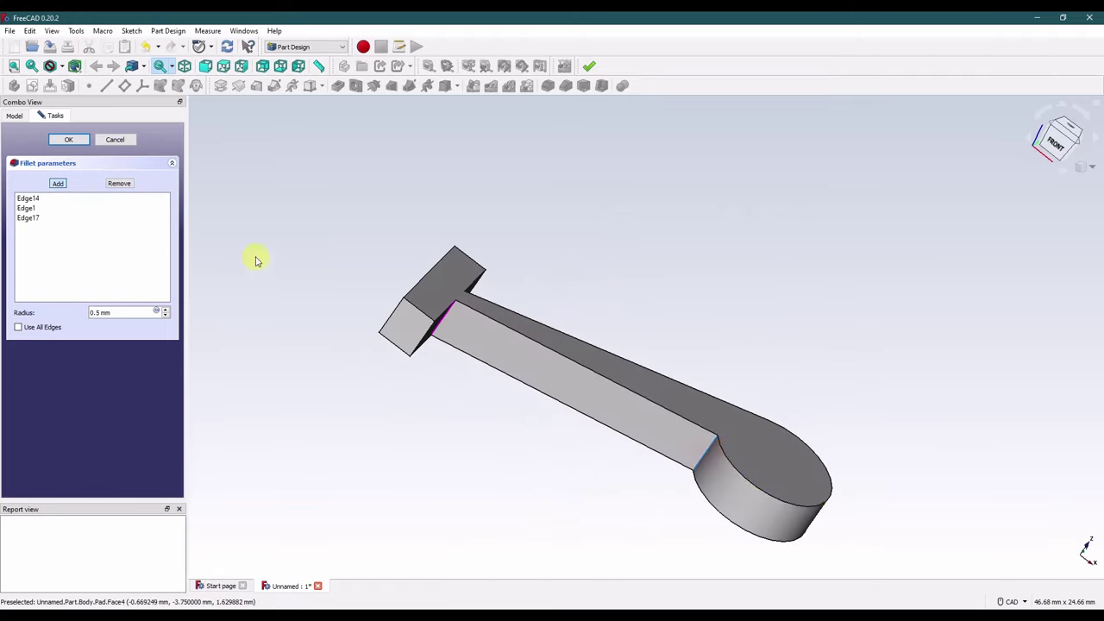
click(77, 140)
click(1092, 166)
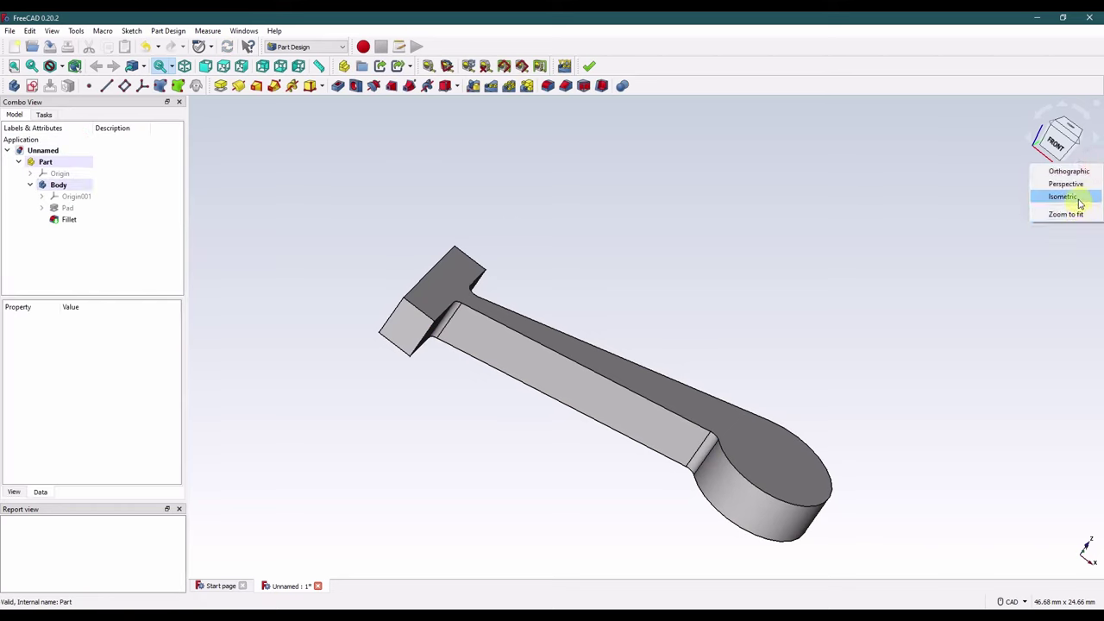
click(1070, 197)
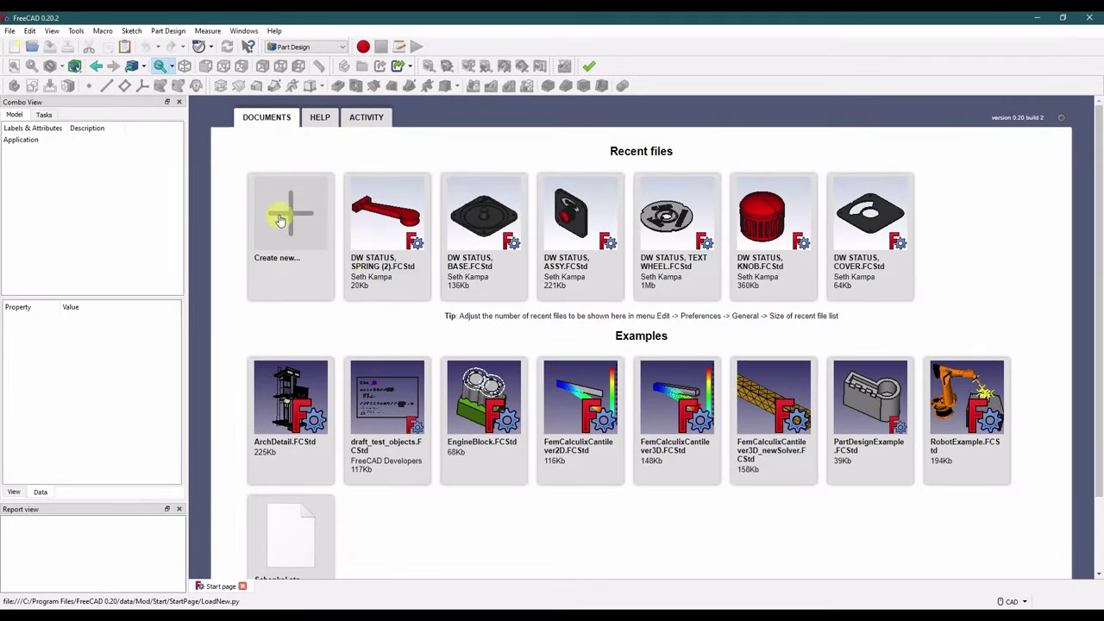
Step: Create a new document with a part and a body, and start a sketch on the XZ plane
click(281, 218)
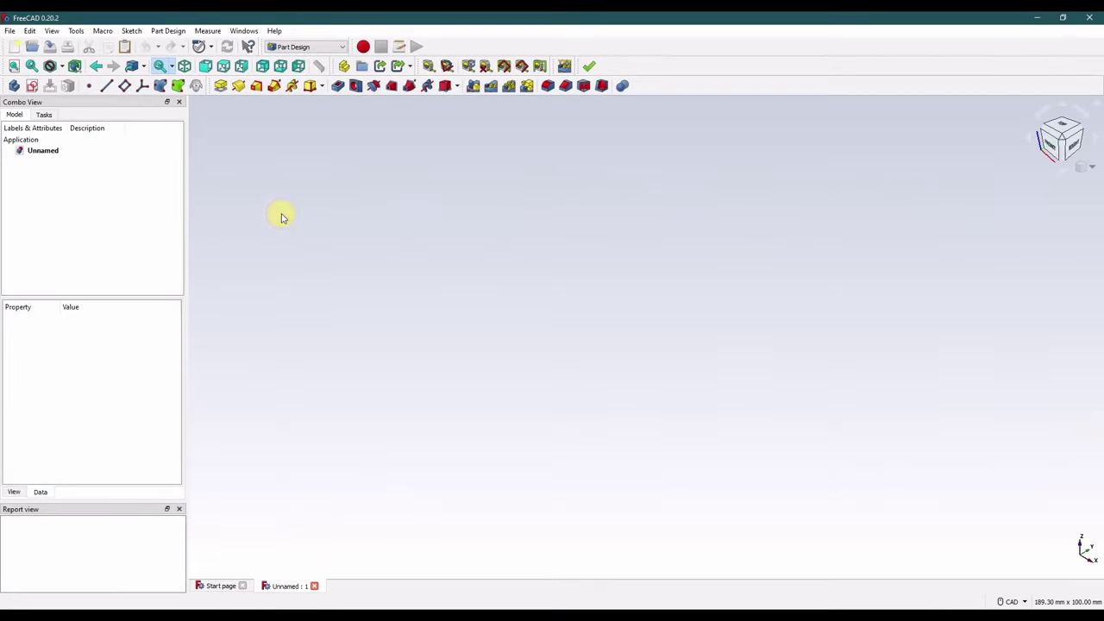
click(344, 66)
click(14, 87)
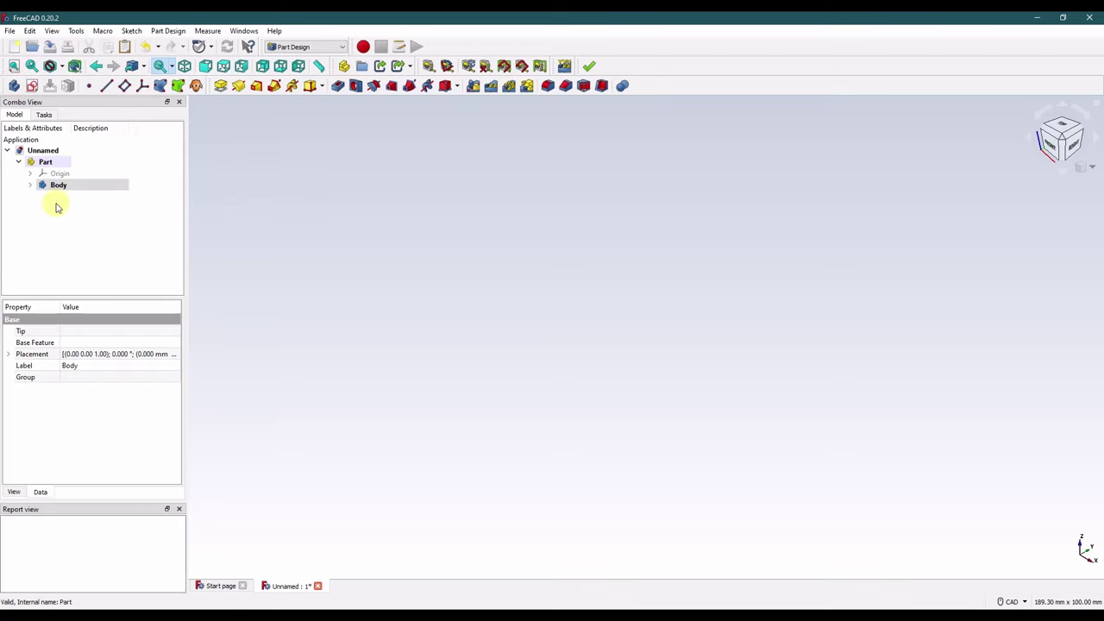
click(32, 87)
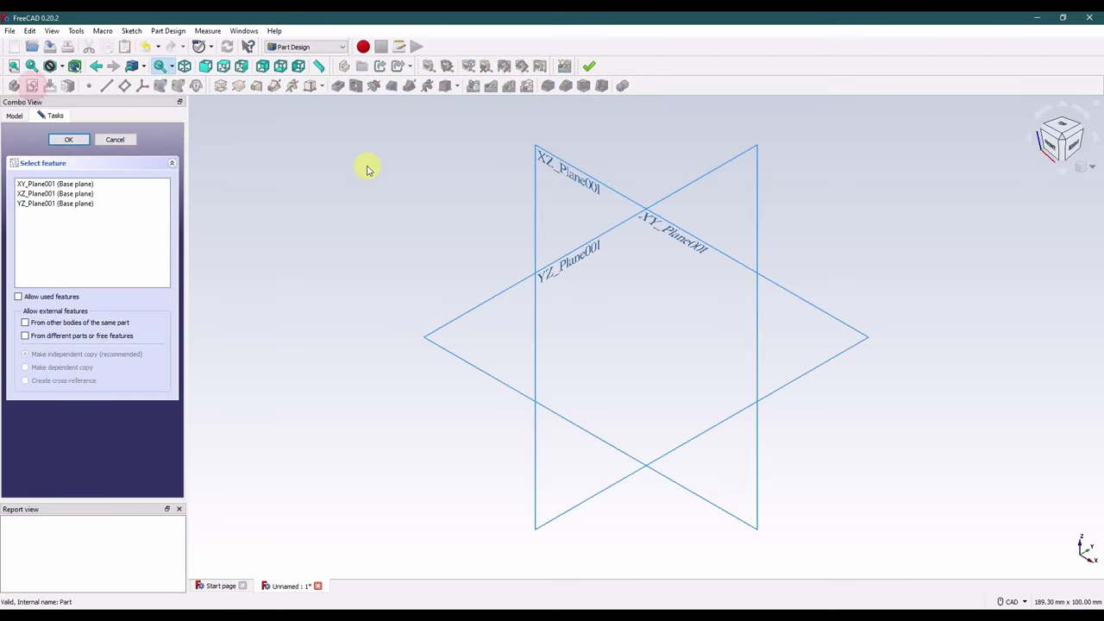
click(614, 189)
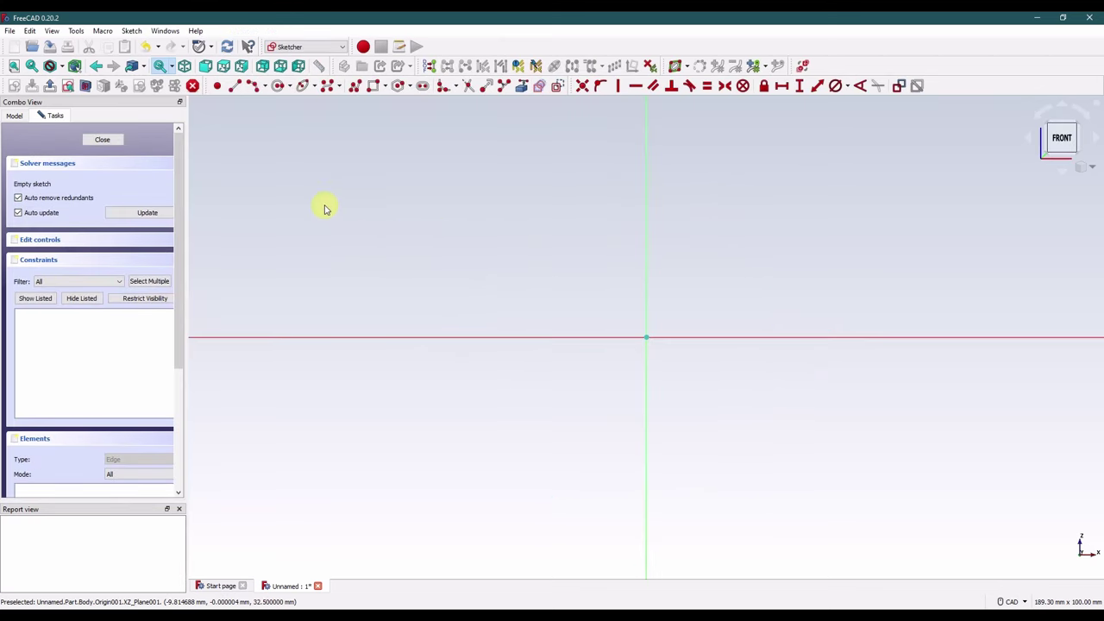
Step: Begin a polyline above the origin with a segment about 12 mm down the vertical axis and one about 20 mm sloping down and outward
click(342, 89)
click(341, 89)
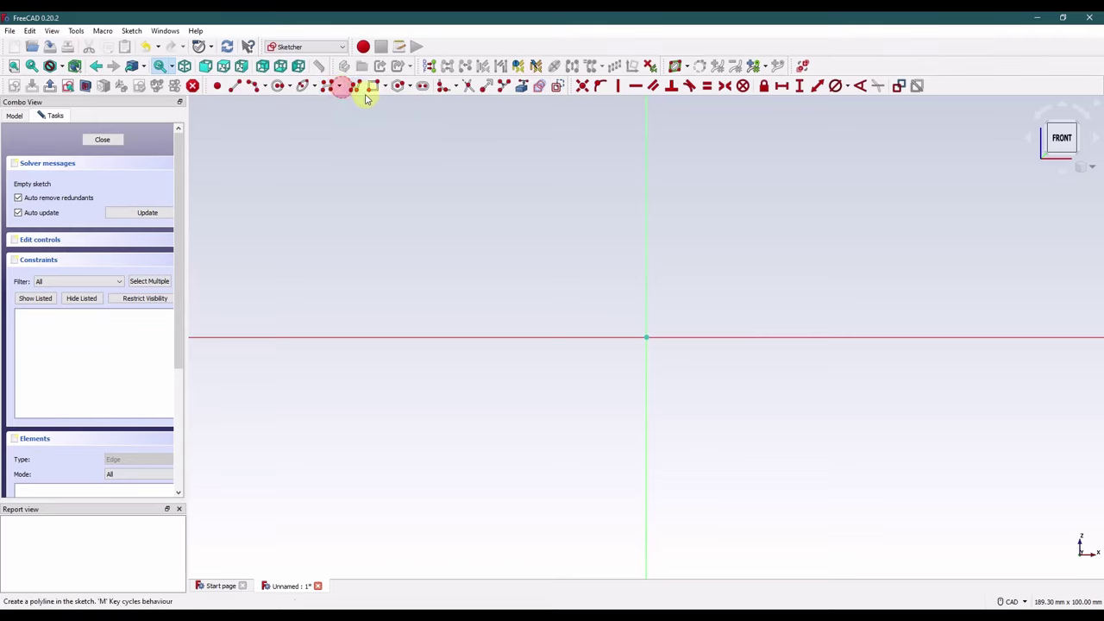
click(356, 85)
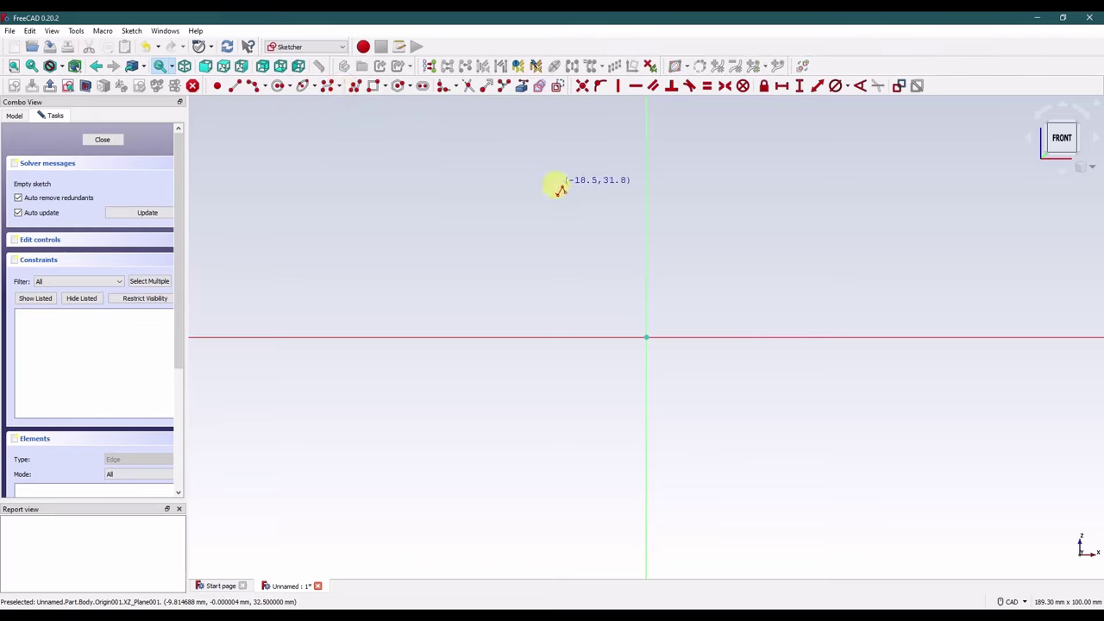
middle_drag(724, 310, 610, 355)
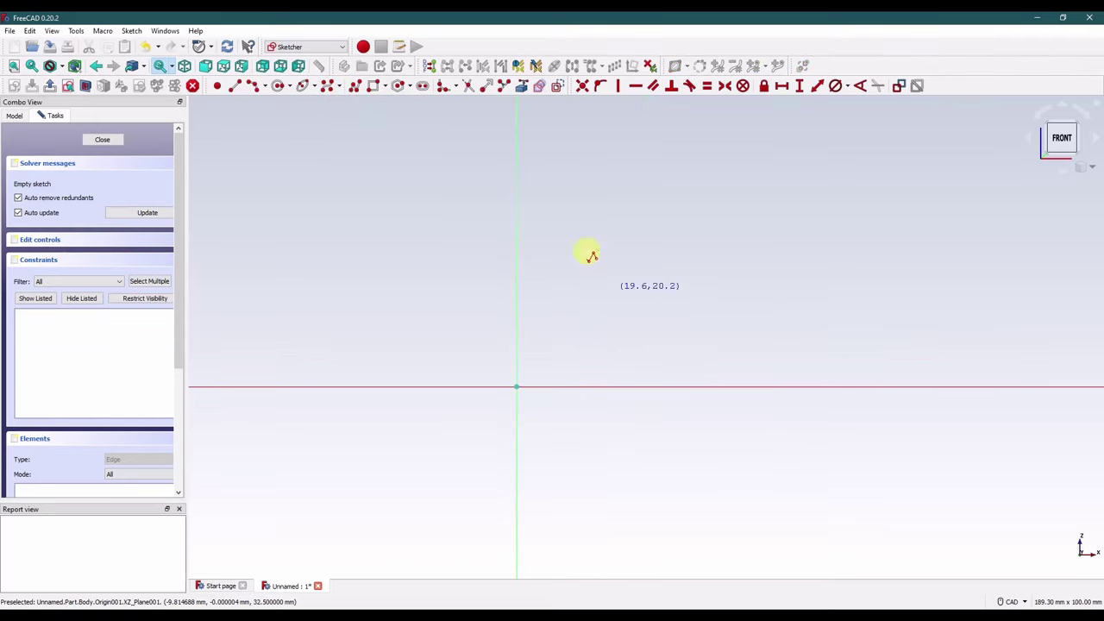
click(519, 114)
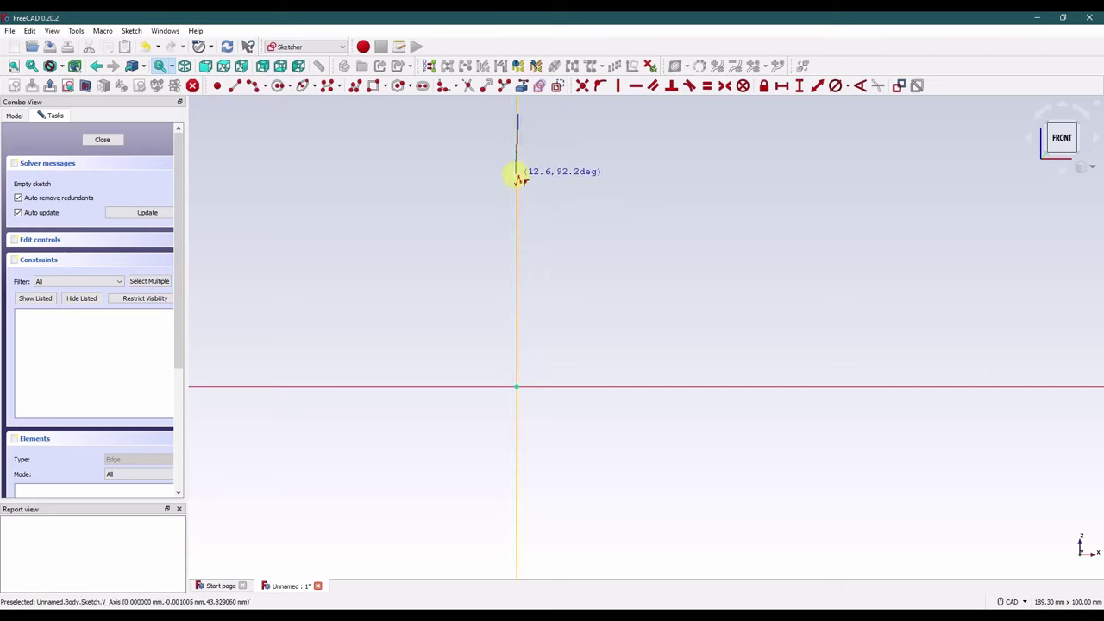
click(517, 172)
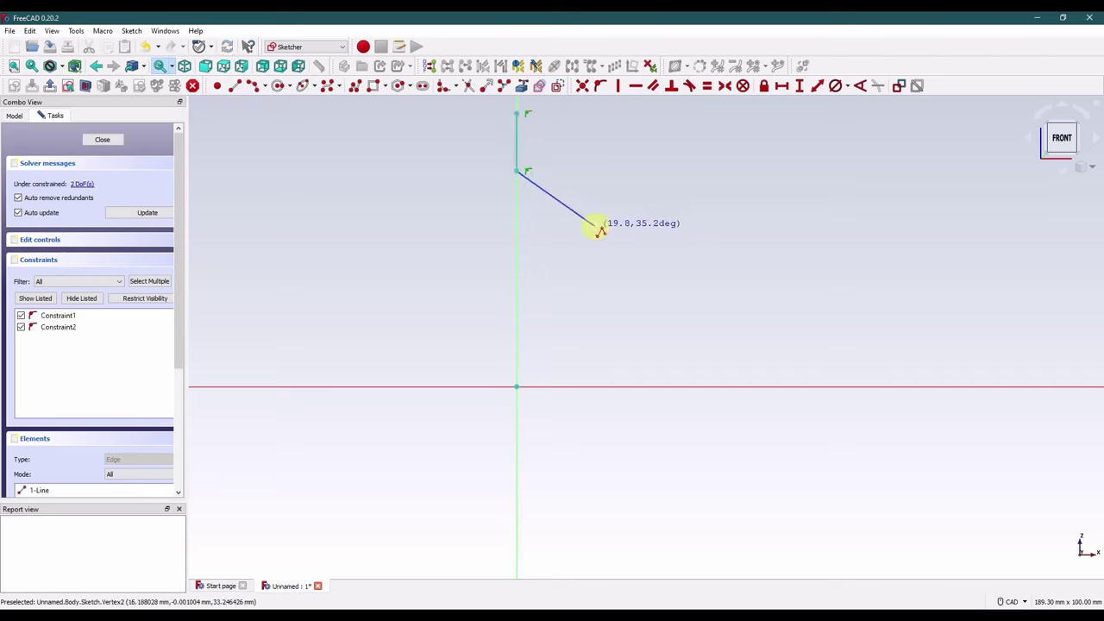
click(596, 226)
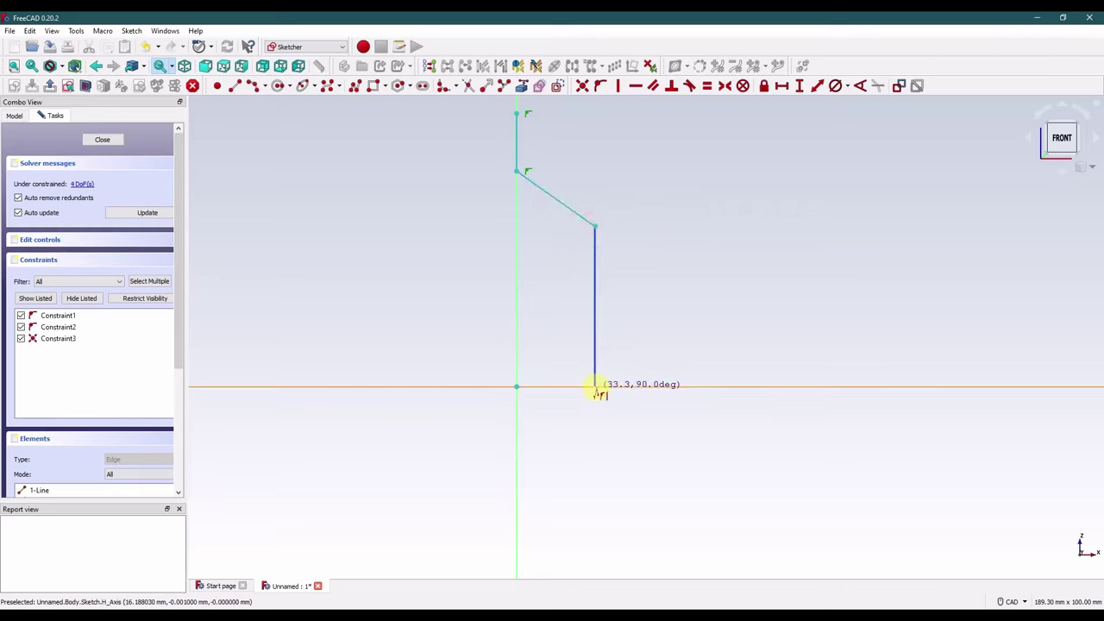
Step: Continue the polyline about 33 mm down to the horizontal axis, about 17 mm outward along it and about 46 mm steeply upward, ending it there
click(595, 387)
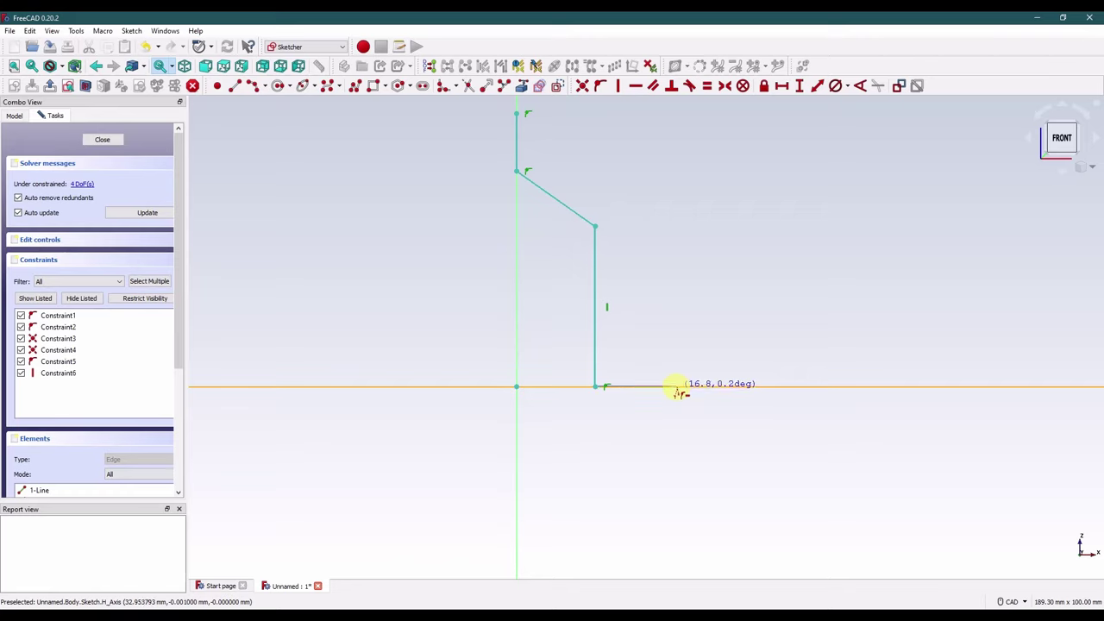
click(677, 386)
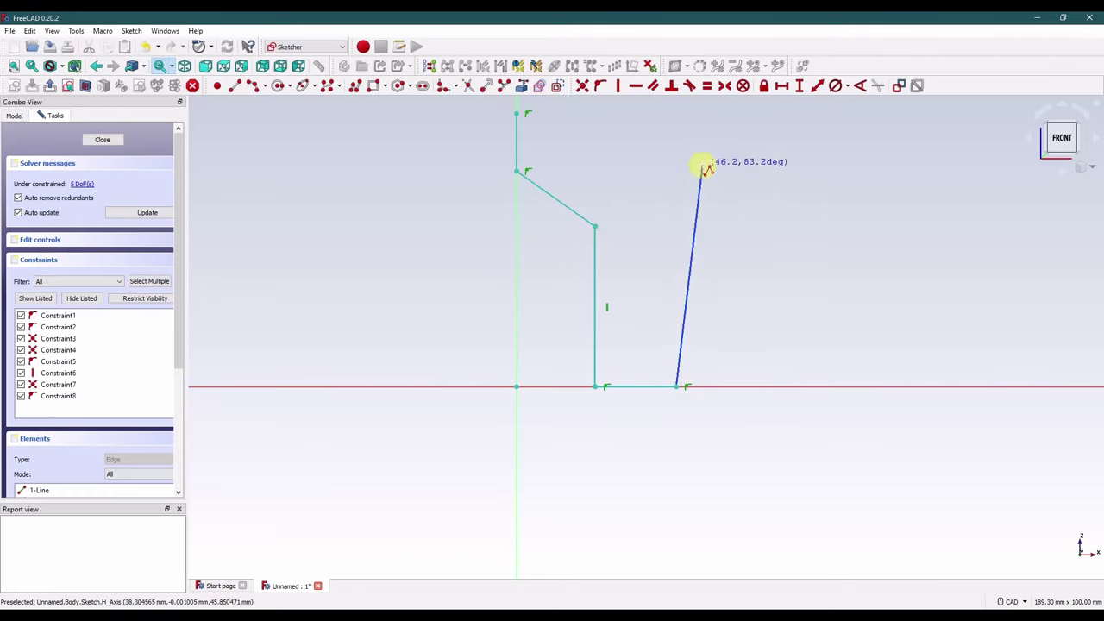
click(703, 166)
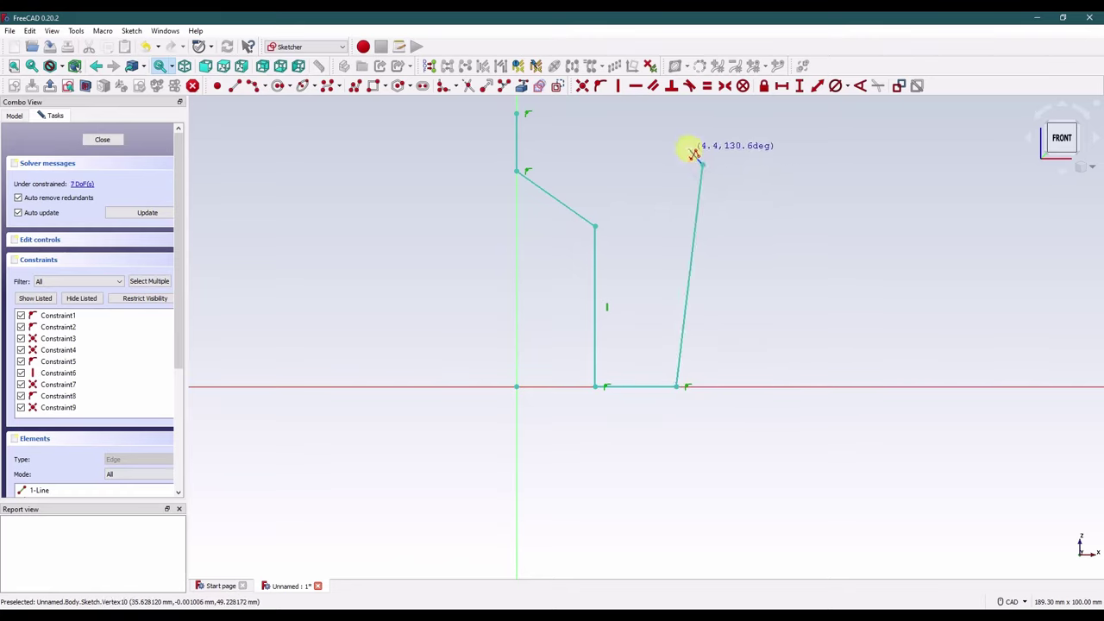
right_click(691, 148)
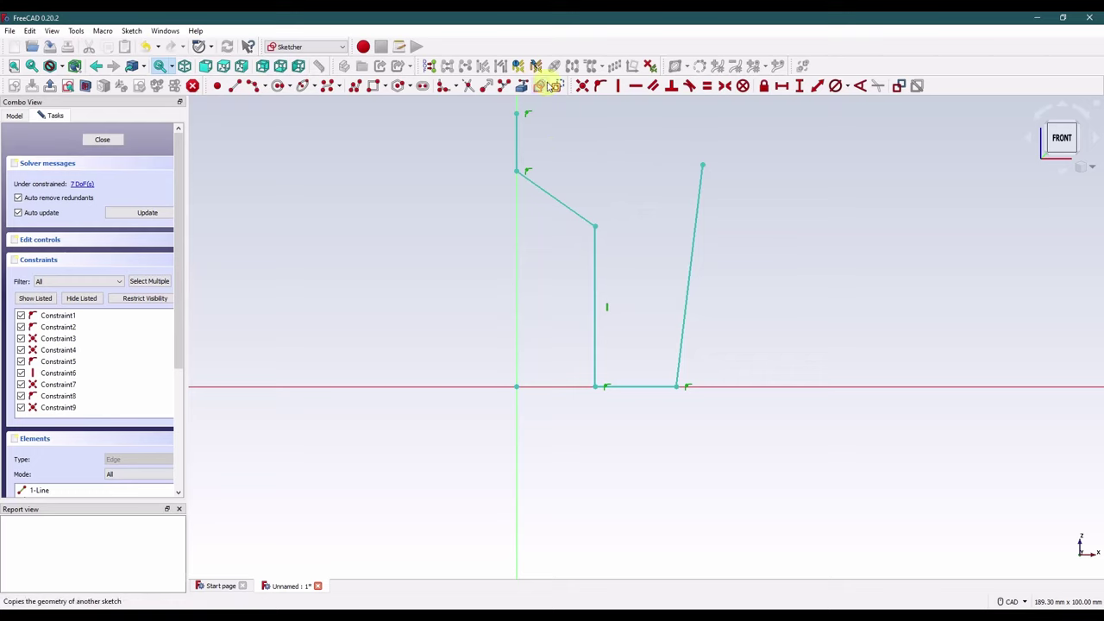
Step: Start a horizontal line from the profile's top point on the vertical axis, extending away from the profile
click(244, 89)
middle_drag(373, 177, 374, 233)
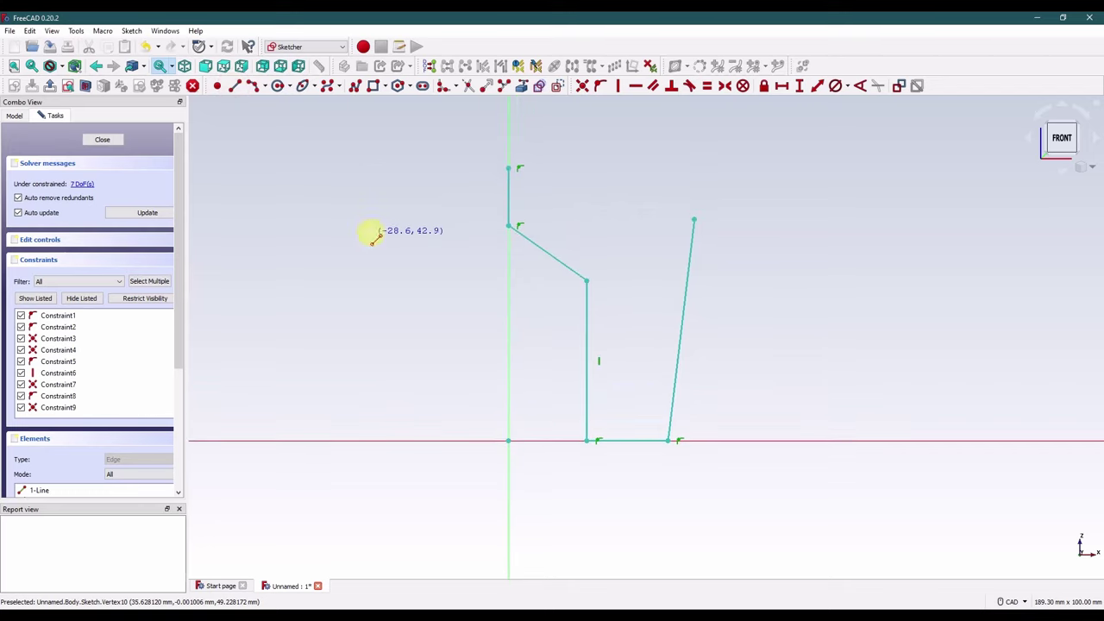
click(509, 170)
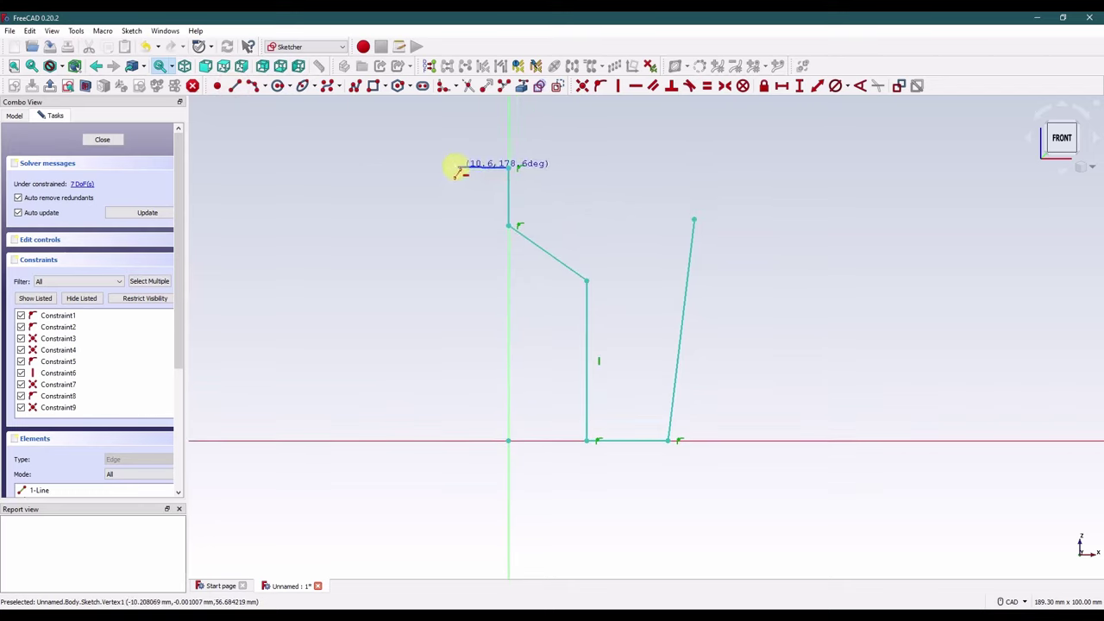
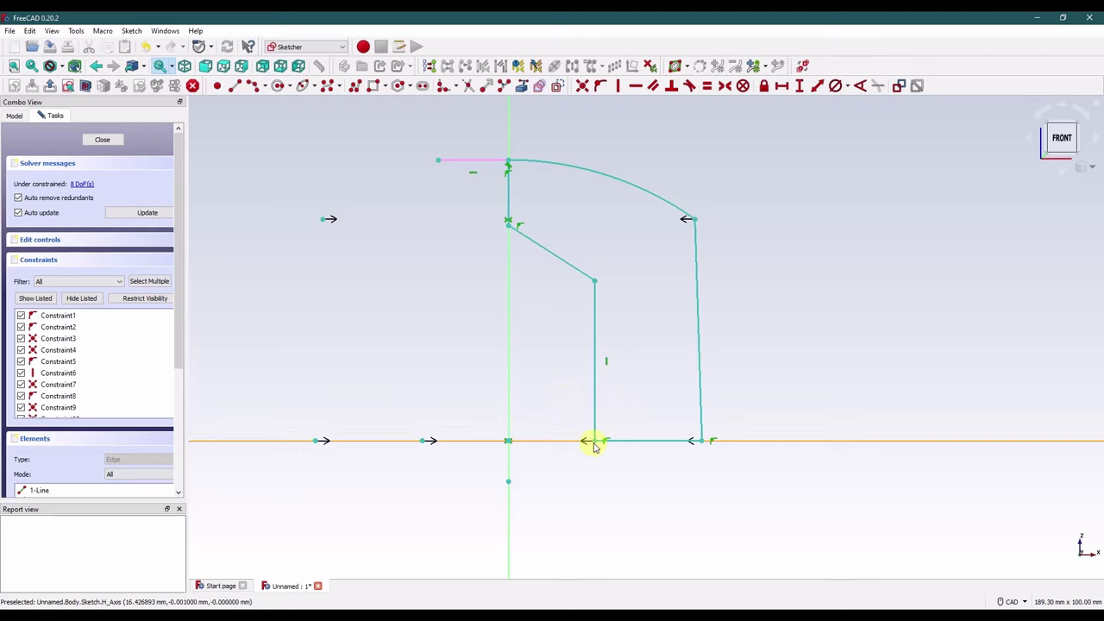
Step: Constrain the horizontal distance between the inner base corner and its symmetric point to 19.5 mm, placing the dimension below the profile
click(595, 440)
click(422, 440)
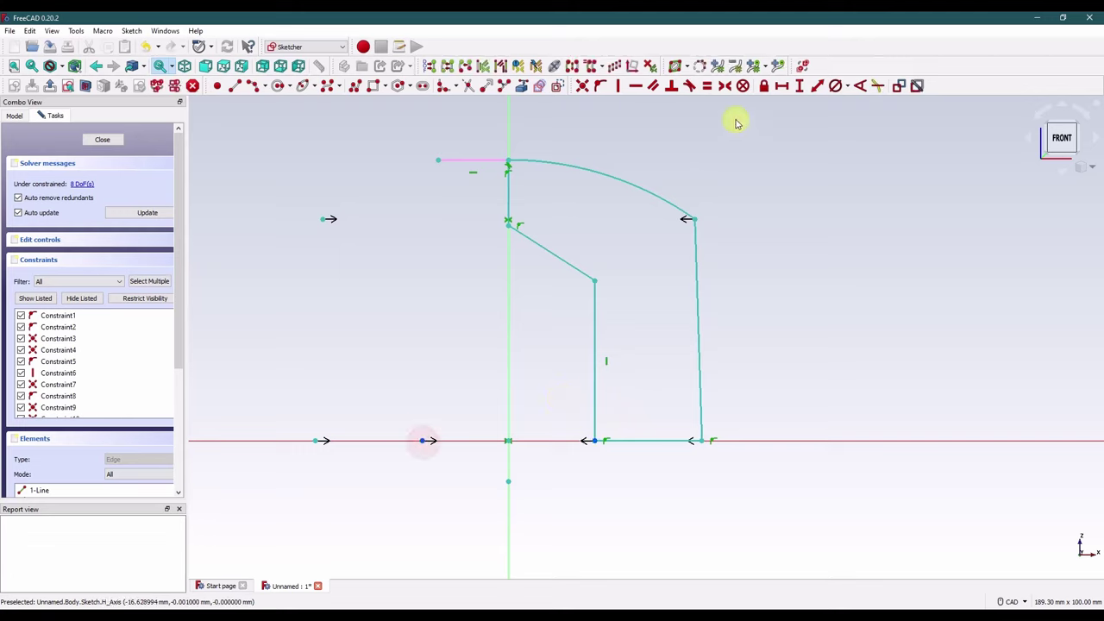
click(782, 85)
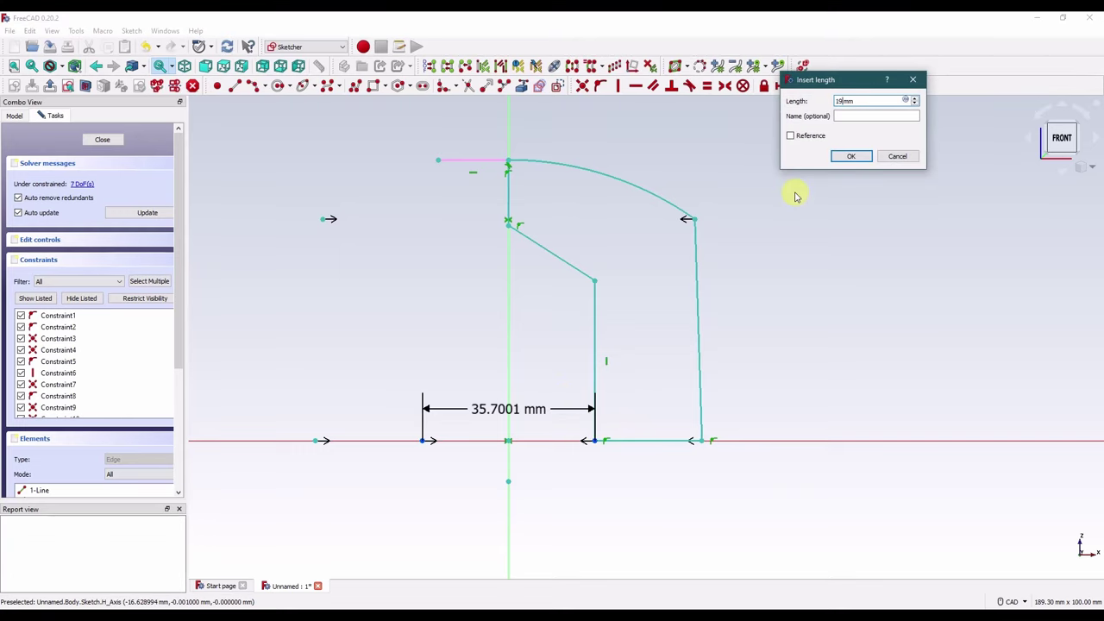
text(19.5)
key(Return)
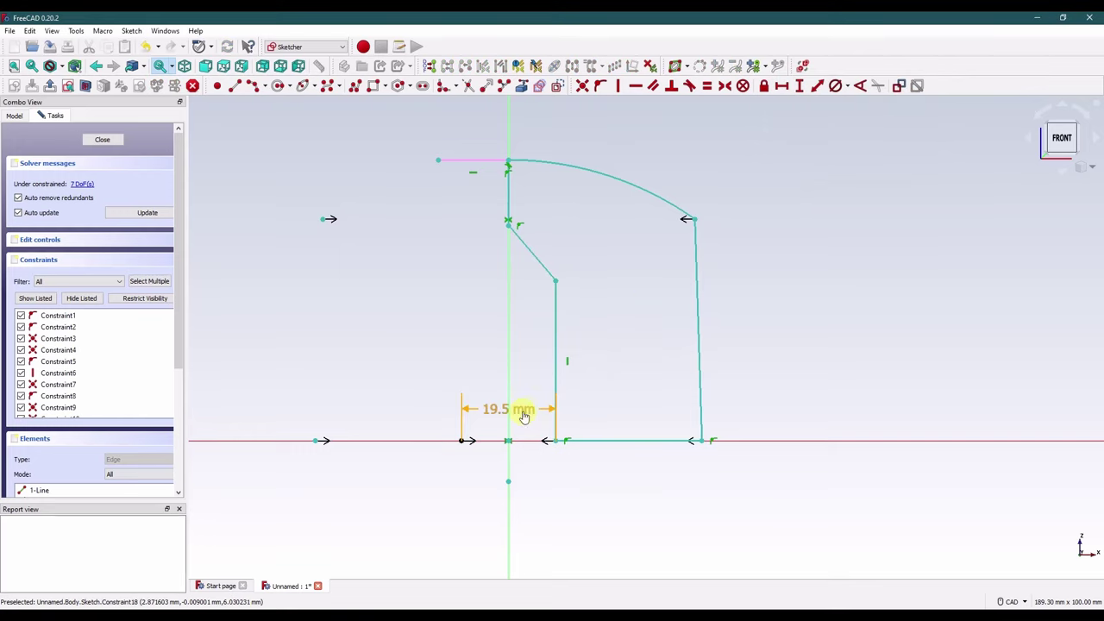
drag(517, 411, 565, 536)
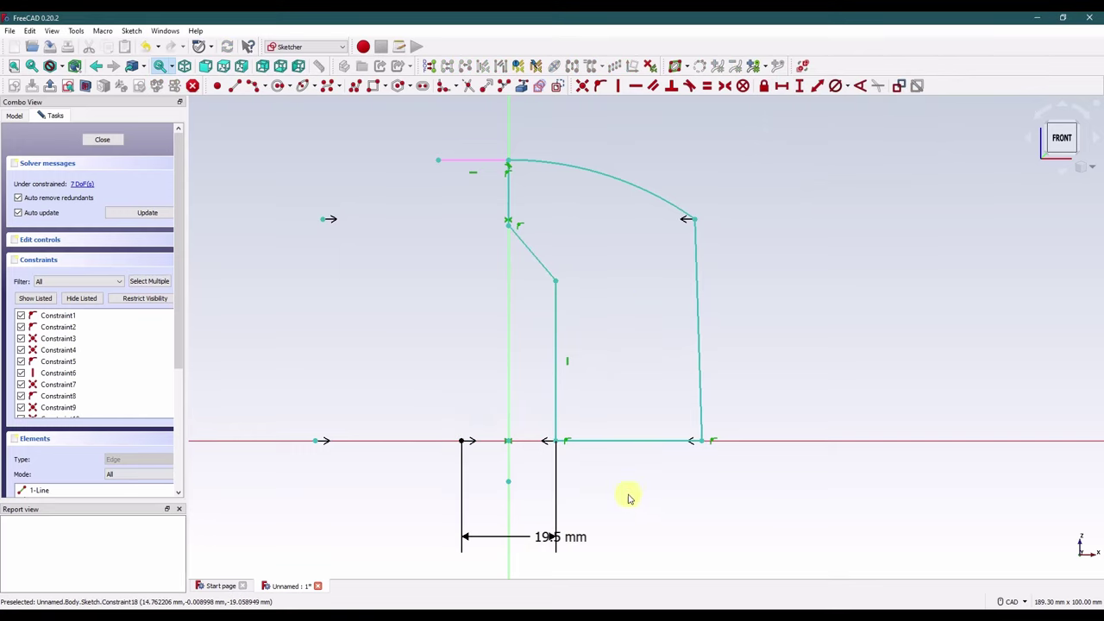
Step: Constrain the outer base corner and its symmetric point to 35 mm apart horizontally, and arrange both width dimensions below the profile
click(703, 442)
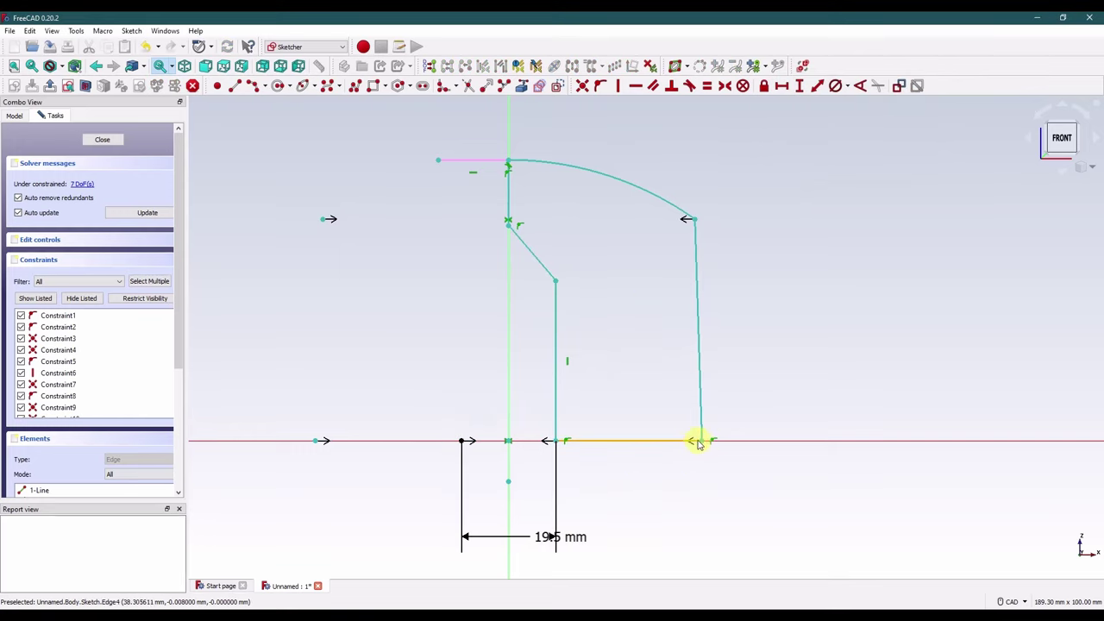
click(317, 443)
click(783, 86)
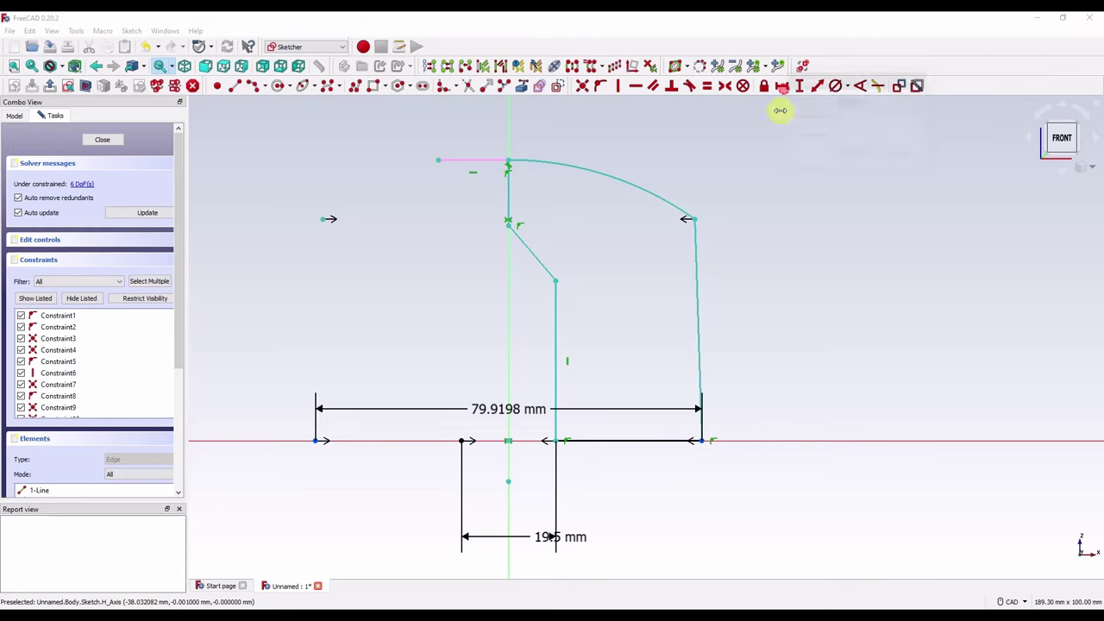
text(35)
key(Return)
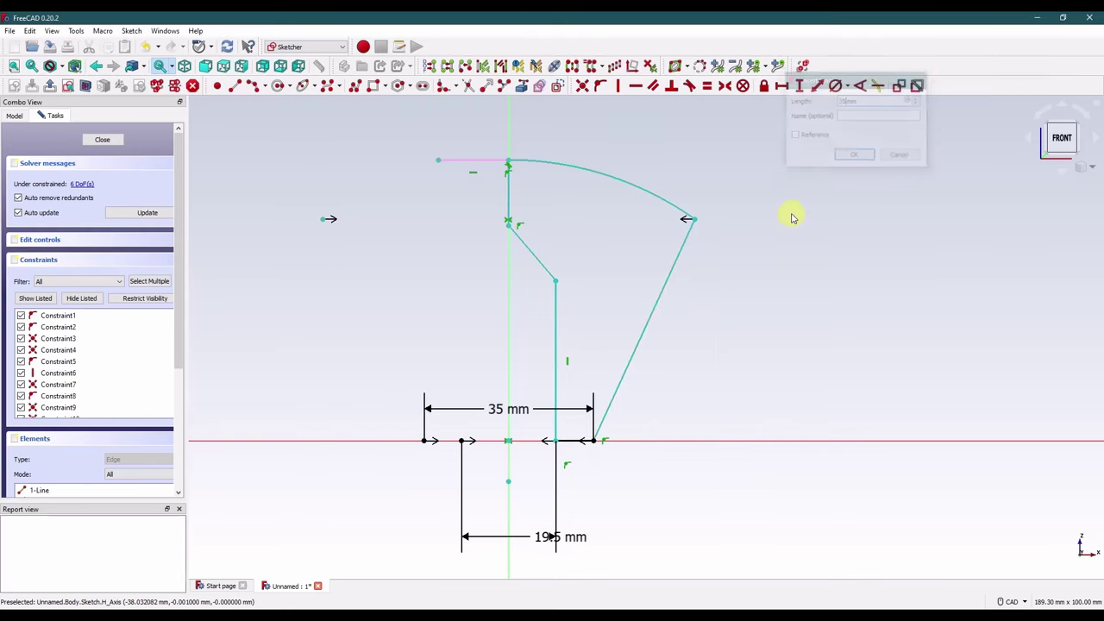
drag(509, 410, 648, 562)
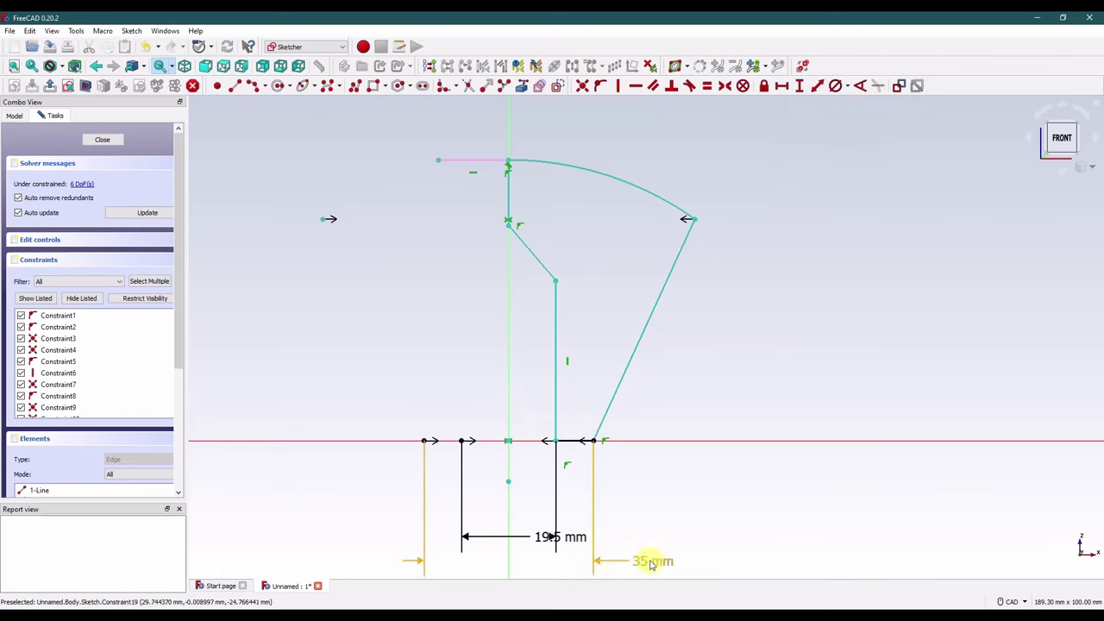
drag(565, 536, 678, 525)
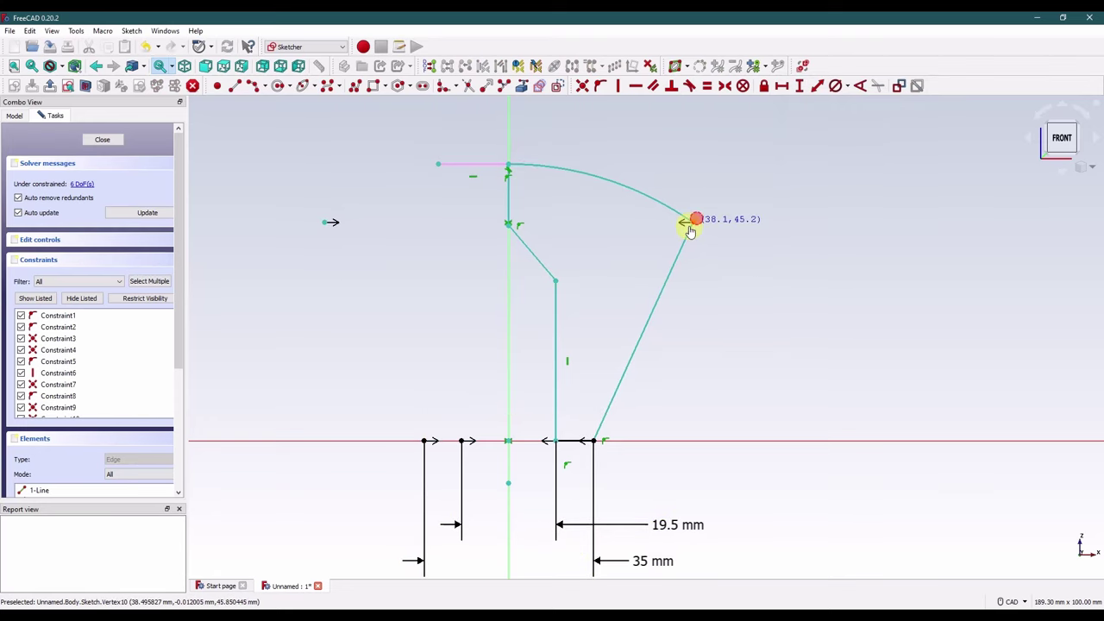
Step: Reshape the profile by pulling the arc's outer end inward and down, lowering the inner corner, and separating the axis segment's lower end from the arc
drag(686, 220, 640, 258)
drag(557, 295, 554, 345)
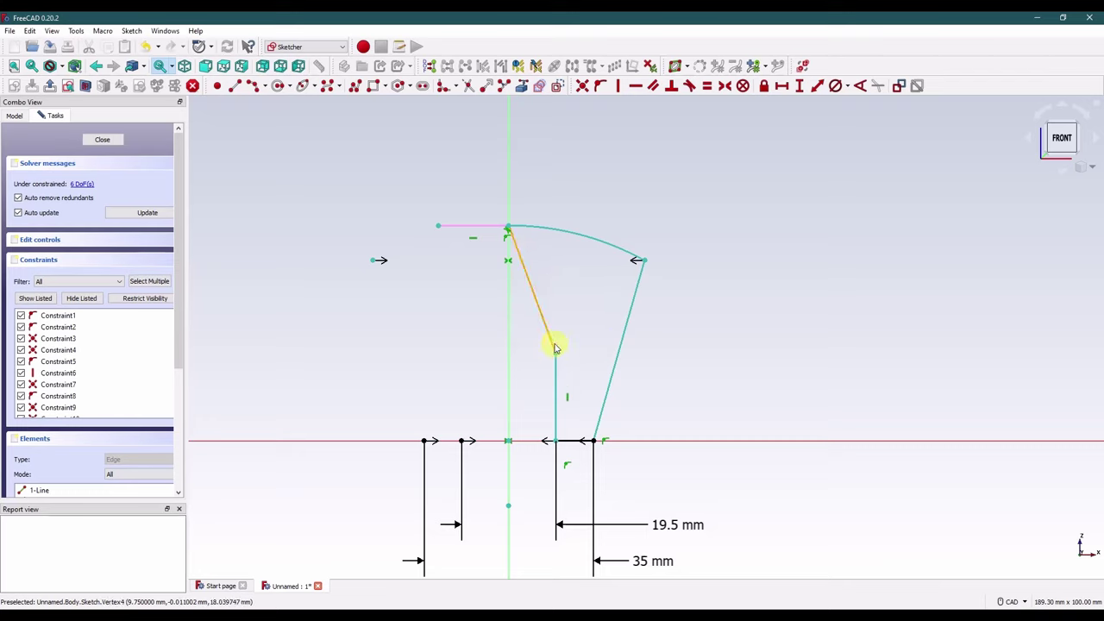
scroll(523, 241, up, 8)
scroll(488, 190, up, 4)
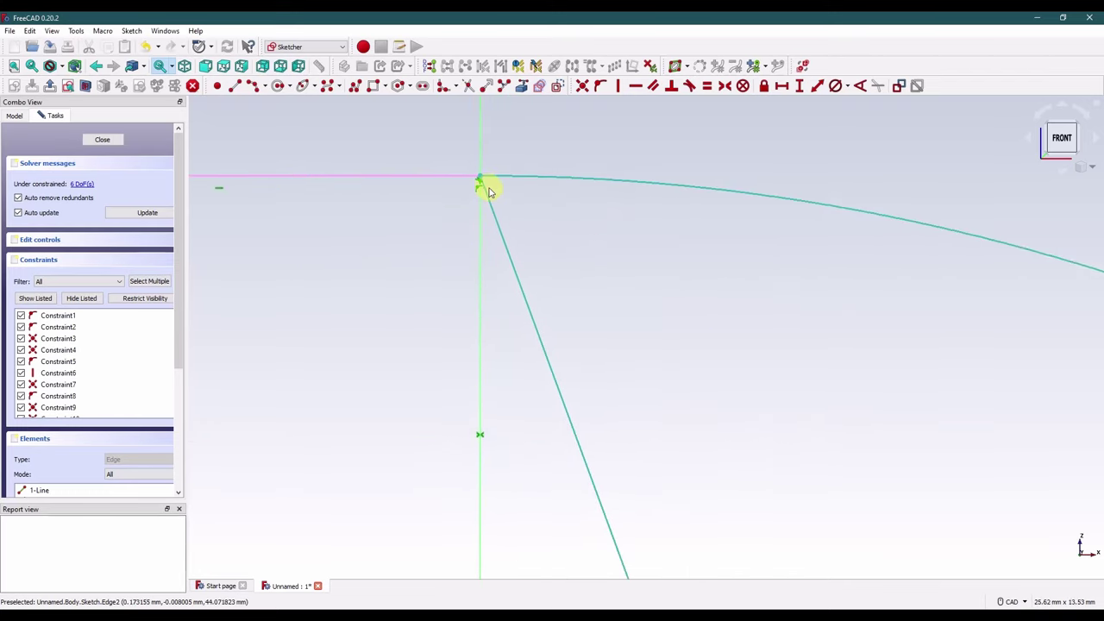
mouse_move(484, 183)
mouse_down()
mouse_move(497, 353)
mouse_move(538, 420)
mouse_up()
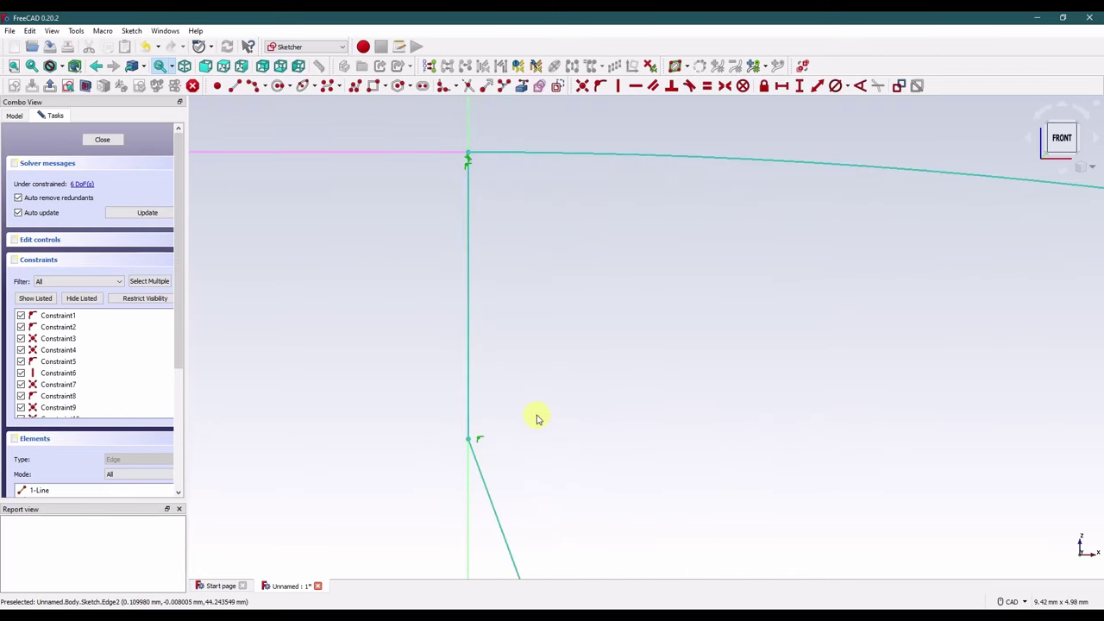
scroll(537, 406, down, 10)
middle_drag(622, 445, 553, 163)
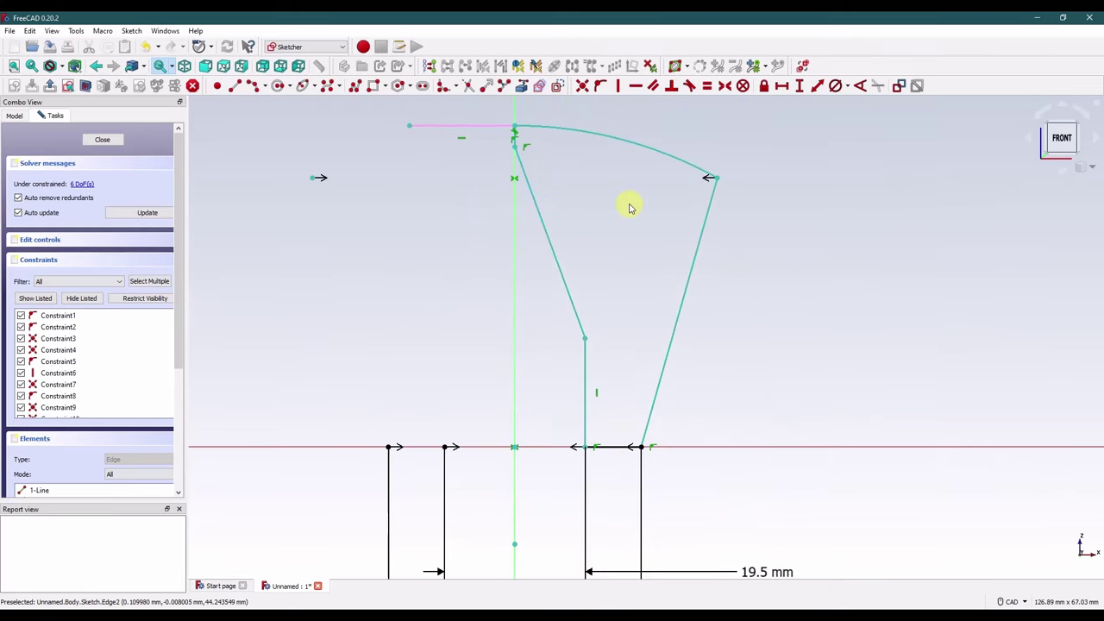
Step: Constrain the arc's outer end to 25.4 mm above the horizontal axis and place the dimension outside the profile
click(744, 448)
click(801, 86)
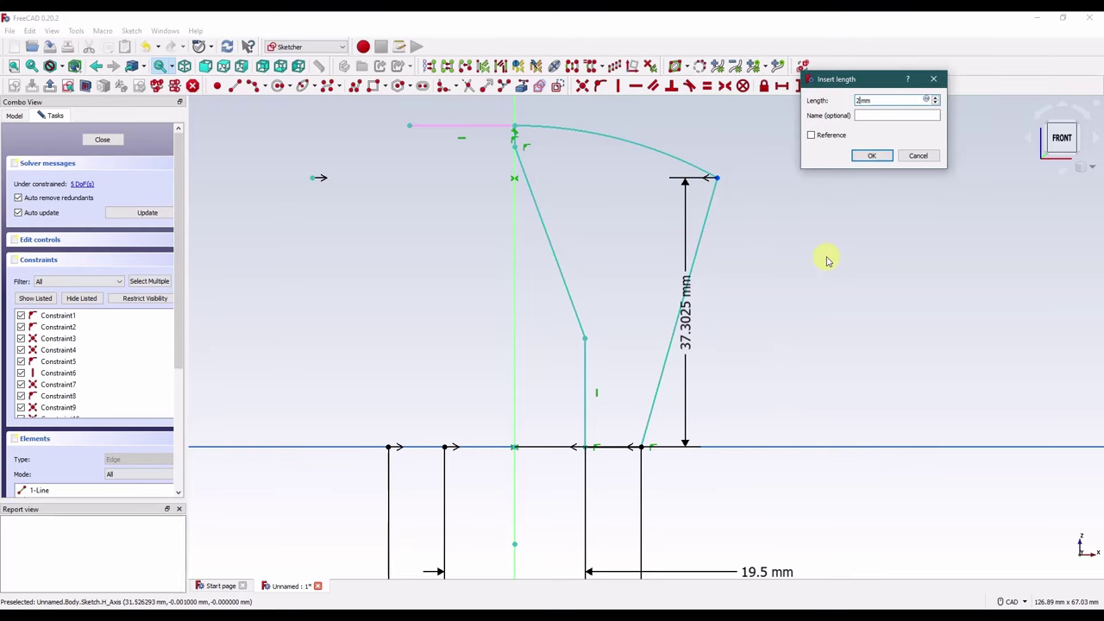
text(25.4)
key(Return)
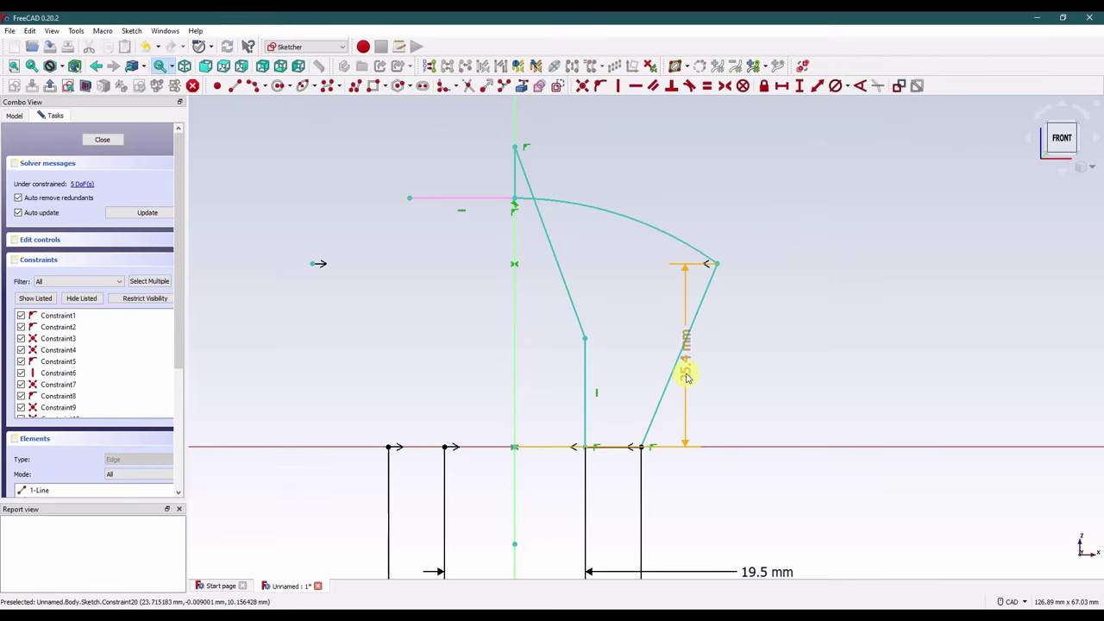
mouse_move(688, 374)
mouse_down()
mouse_move(734, 350)
mouse_move(751, 361)
mouse_up()
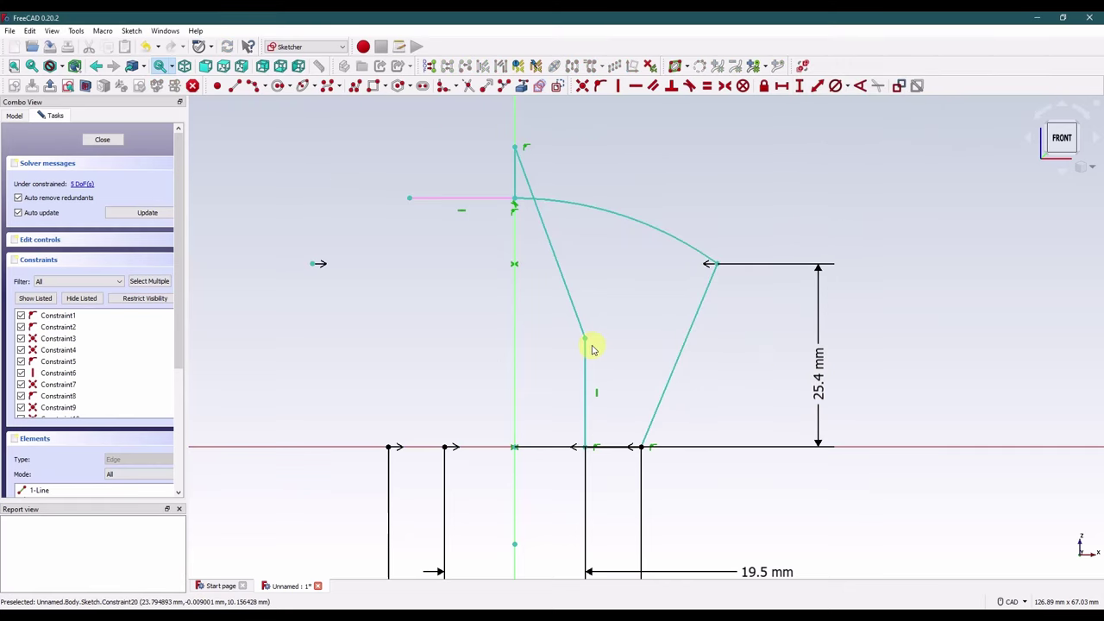
Step: Move the lower end of the axis segment down below the arc, and set the inner vertical edge's height to 19 mm
drag(515, 147, 515, 287)
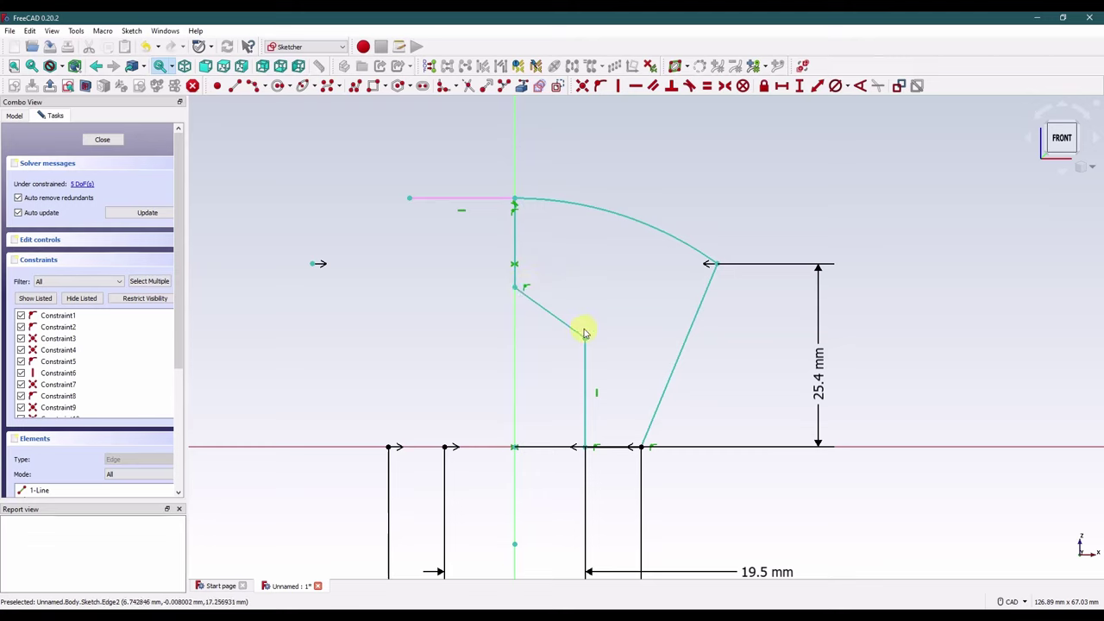
click(585, 352)
click(800, 85)
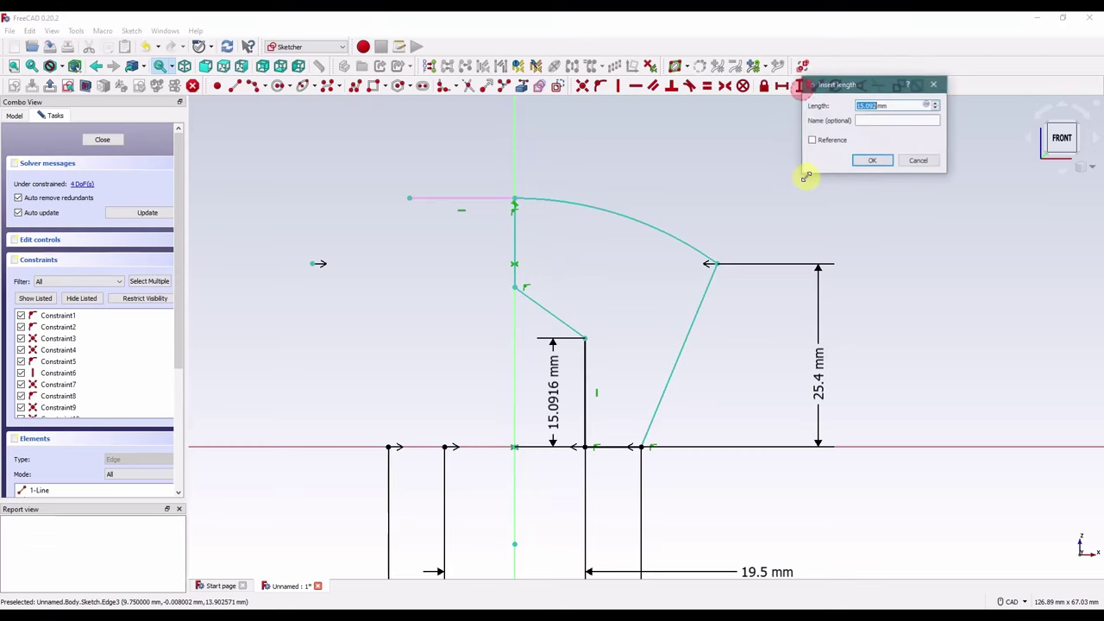
text(19)
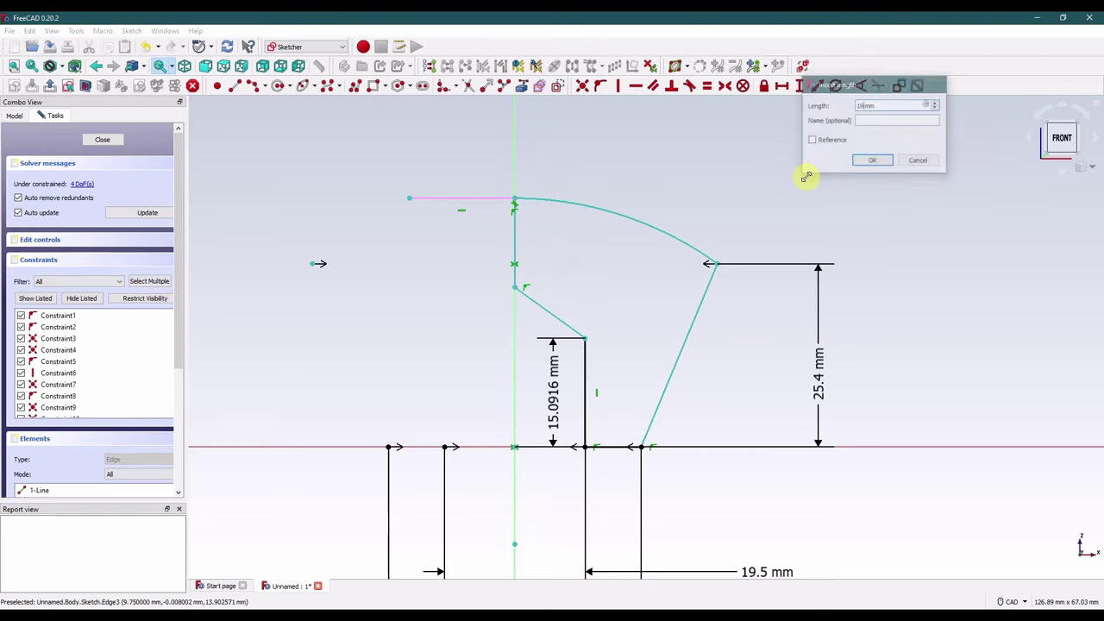
key(Return)
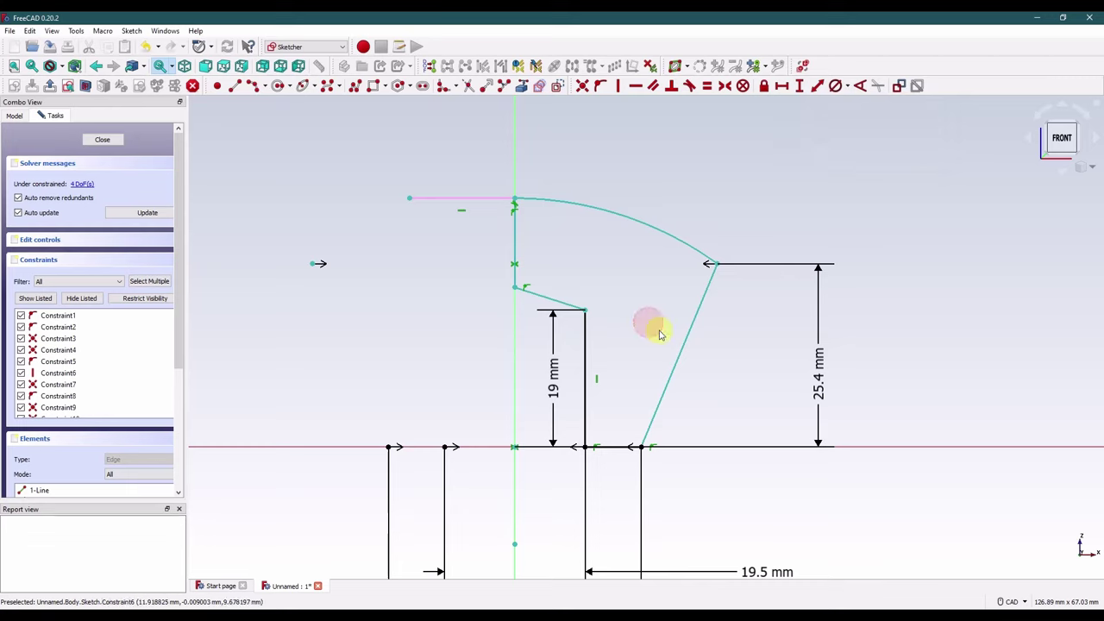
Step: Set the angle between the horizontal axis and the slanted outer edge to 92°, and reposition the angle and 19 mm dimensions for legibility
click(528, 449)
click(674, 370)
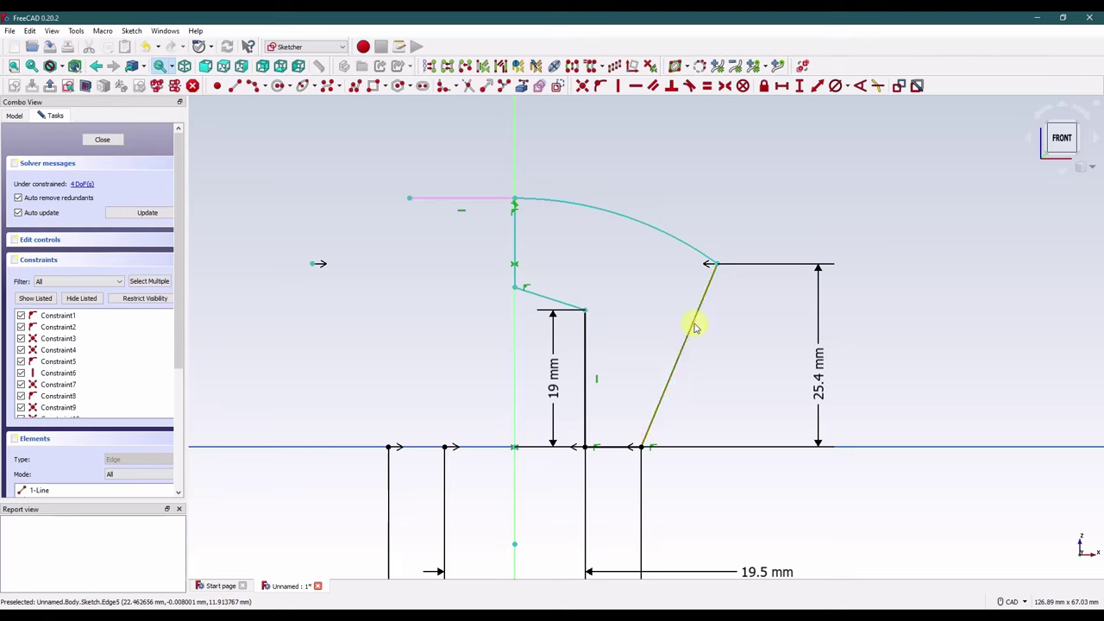
click(859, 87)
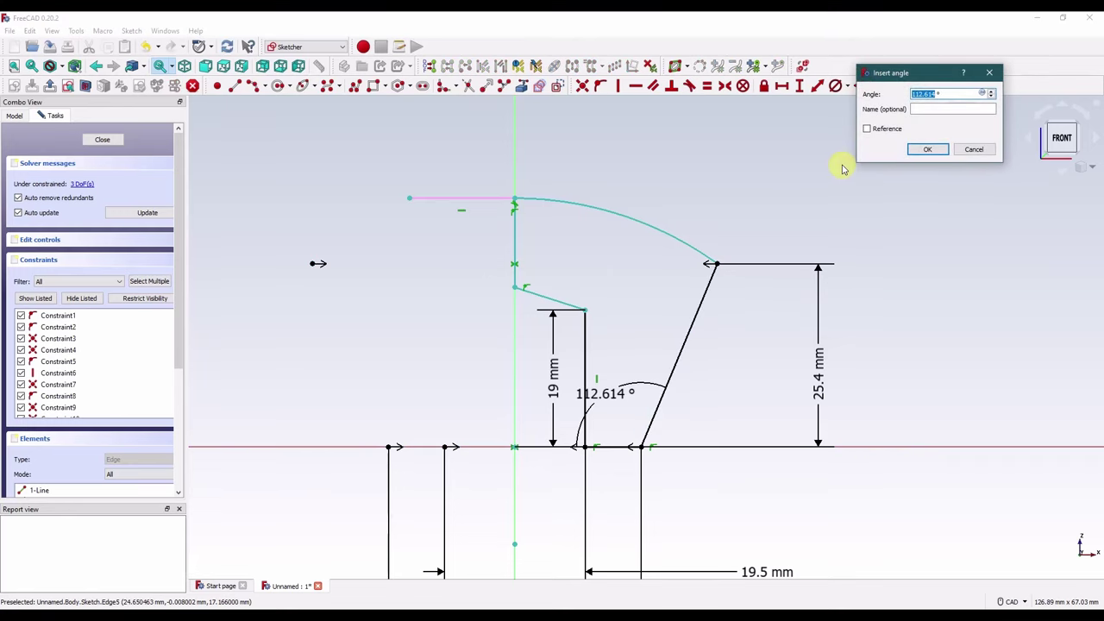
text(92)
key(Return)
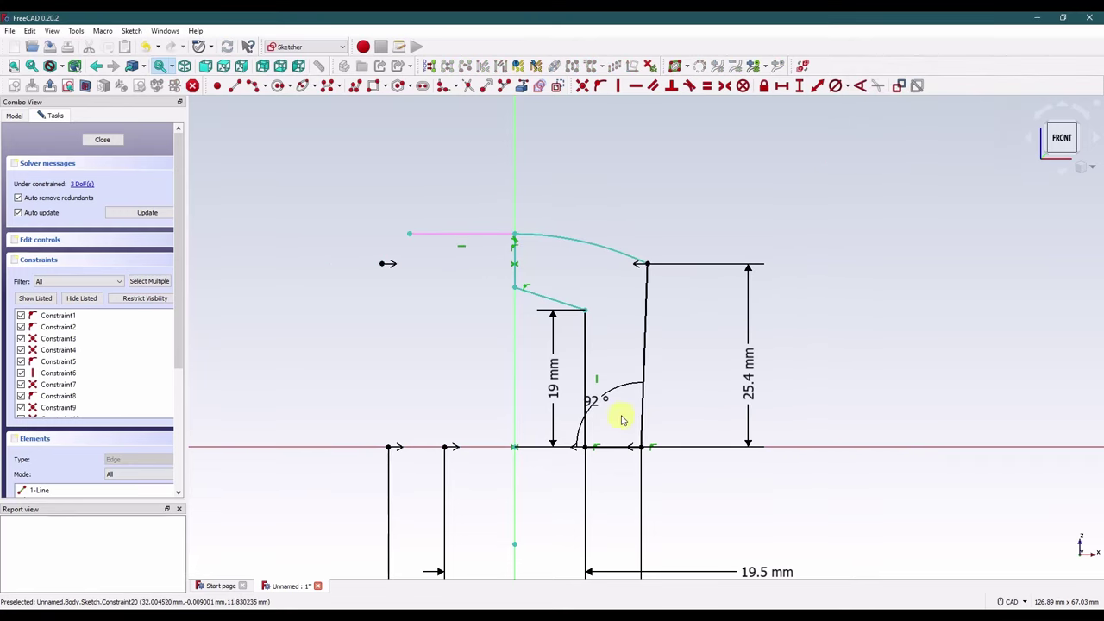
drag(593, 410, 609, 415)
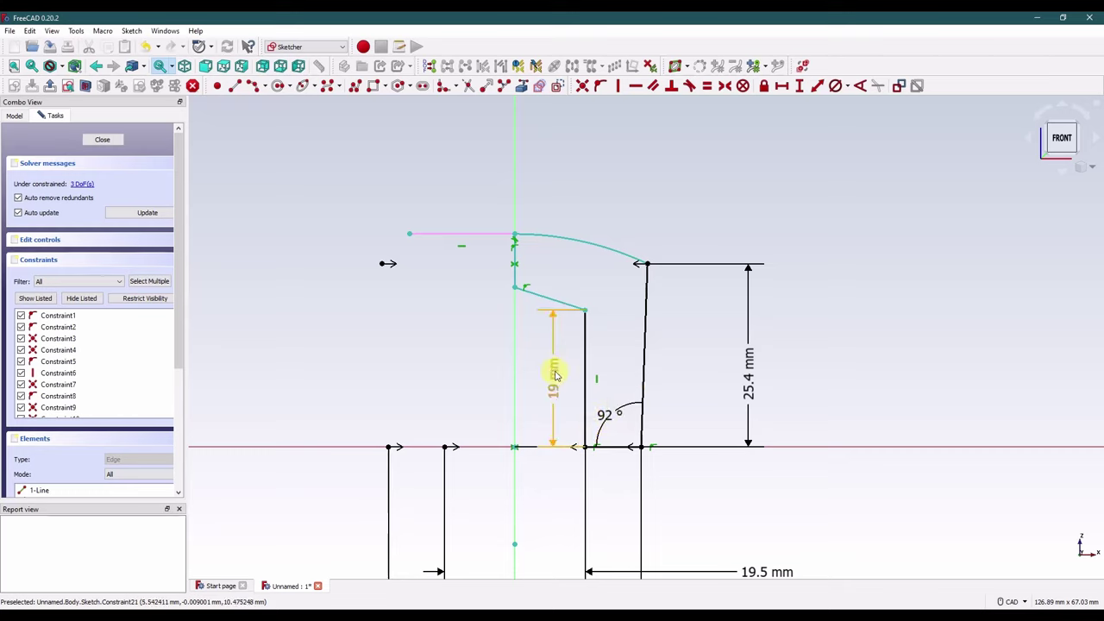
drag(555, 363, 535, 370)
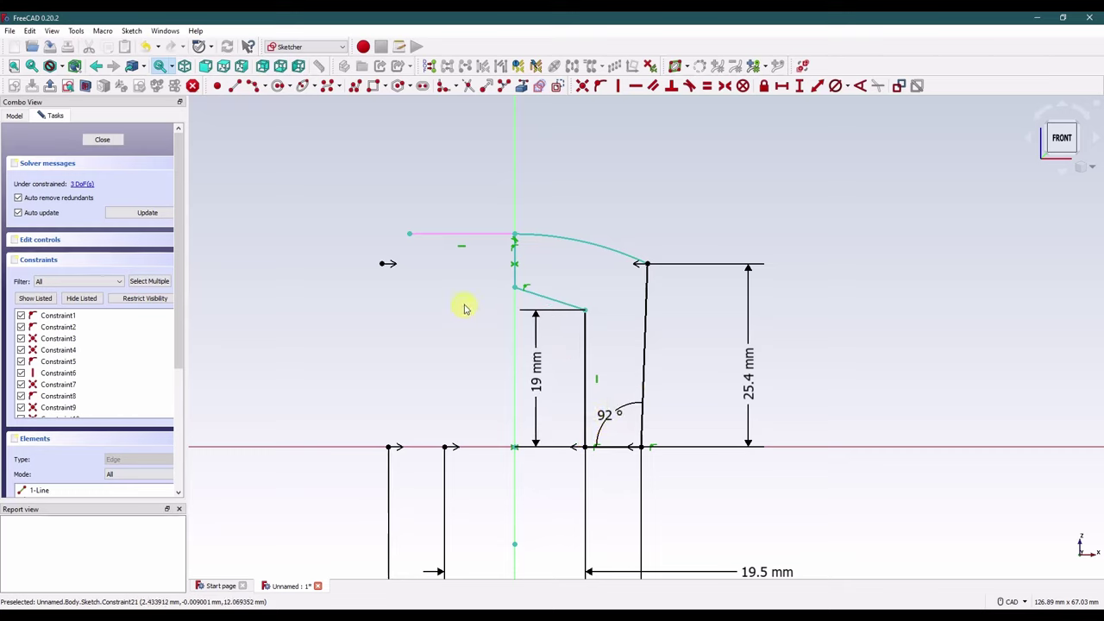
Step: Constrain the vertical distance between the arc's two ends to 6 mm
click(516, 235)
click(645, 263)
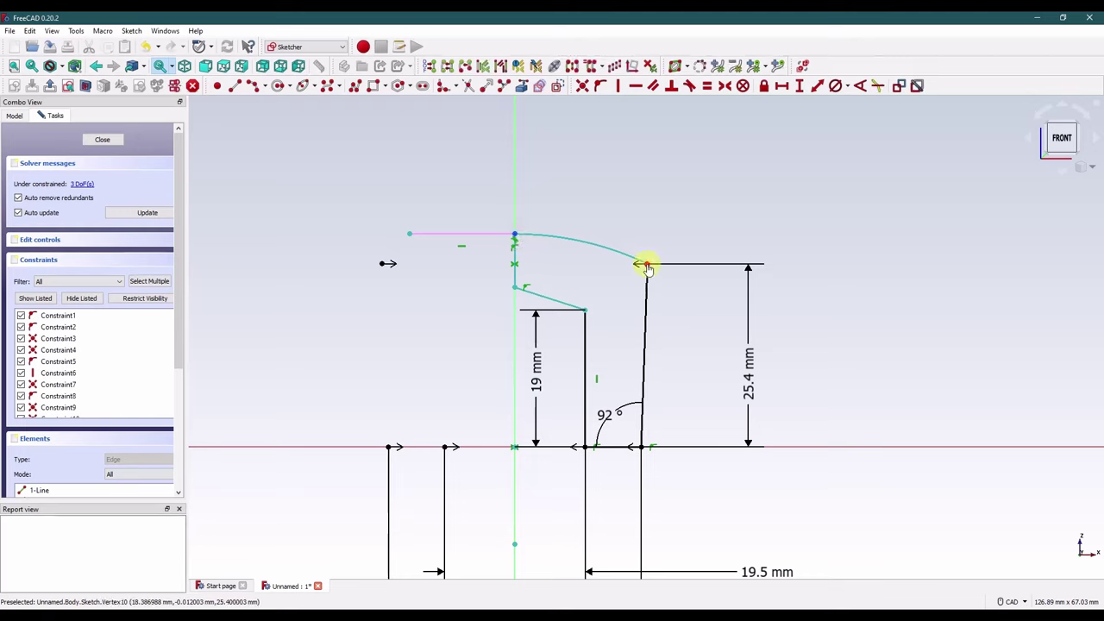
click(800, 86)
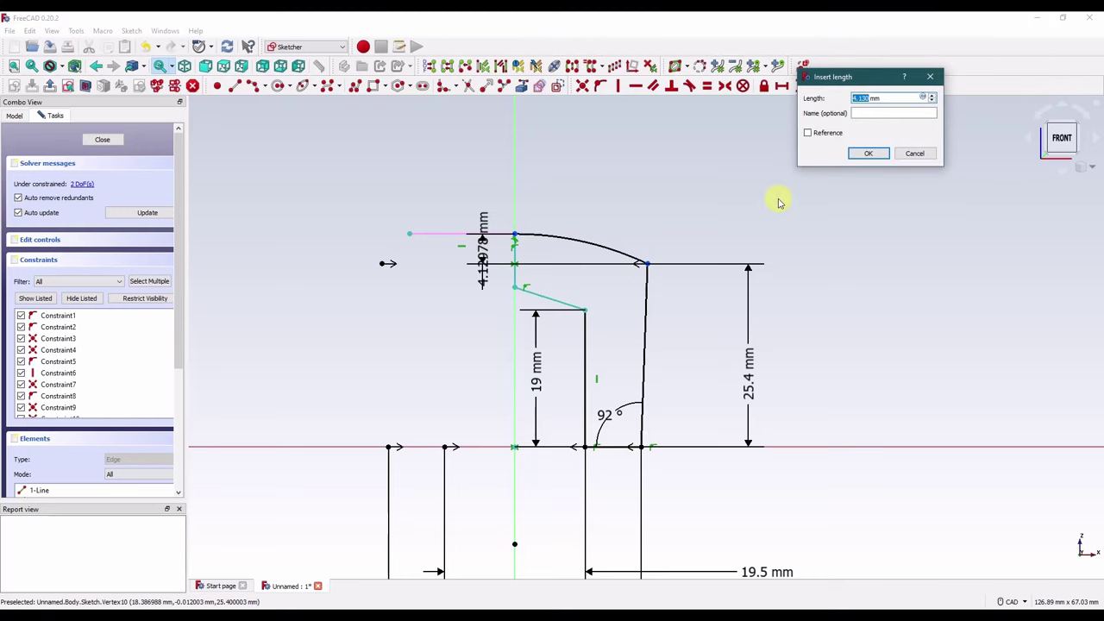
text(6mm)
key(Return)
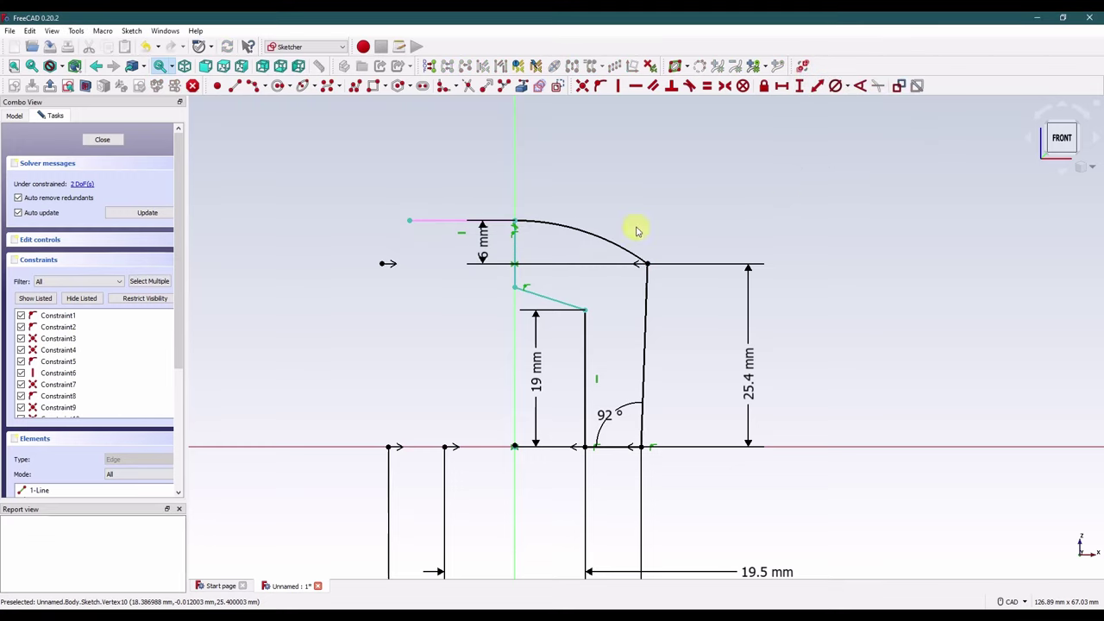
Step: Place the 6 mm dimension outside the profile and move the lower end of the axis segment up towards the arc
mouse_move(488, 239)
mouse_down()
mouse_move(732, 246)
mouse_move(767, 173)
mouse_up()
click(681, 161)
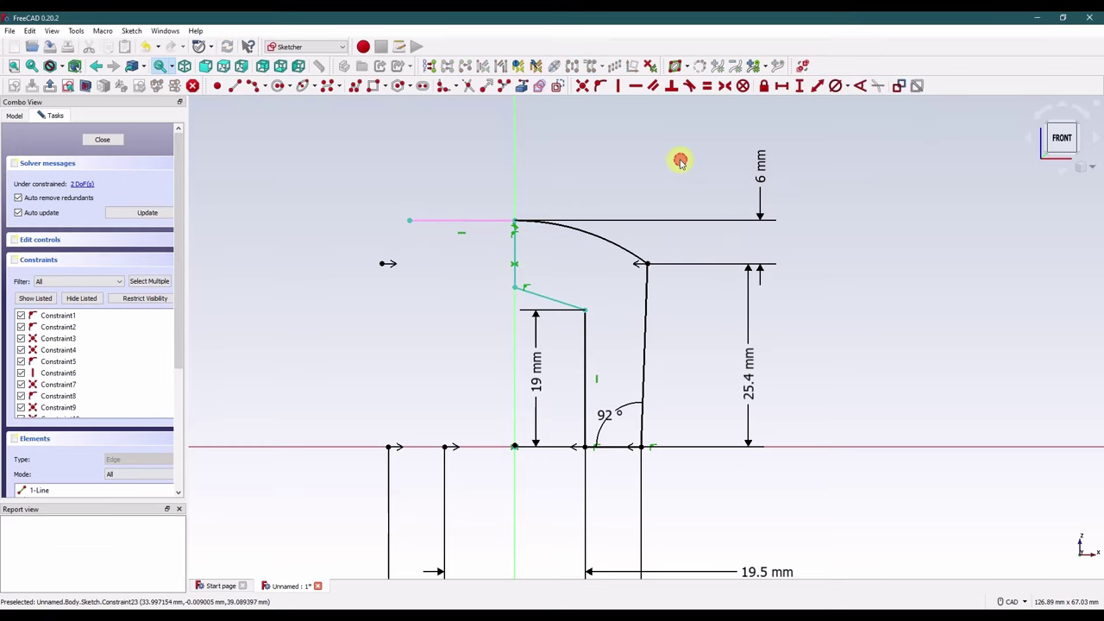
click(606, 239)
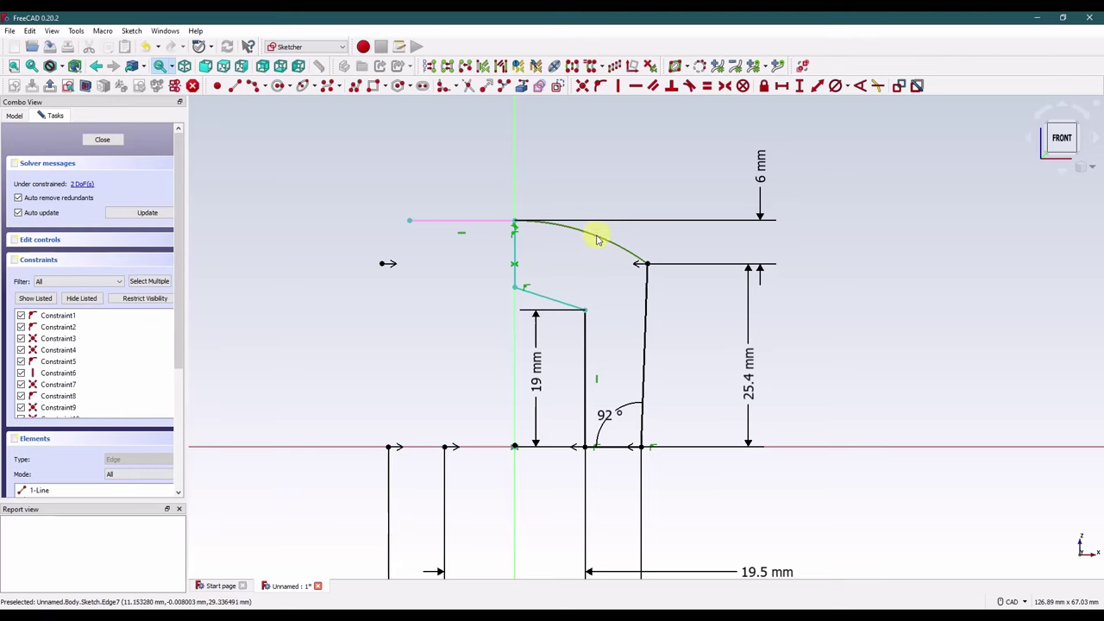
click(616, 178)
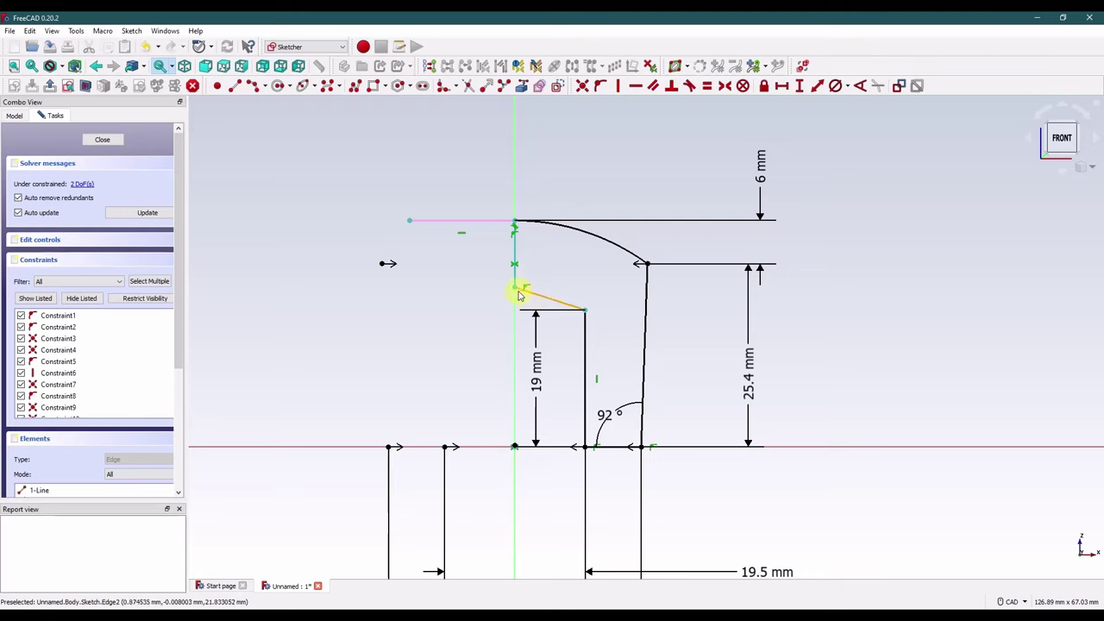
drag(518, 295, 518, 251)
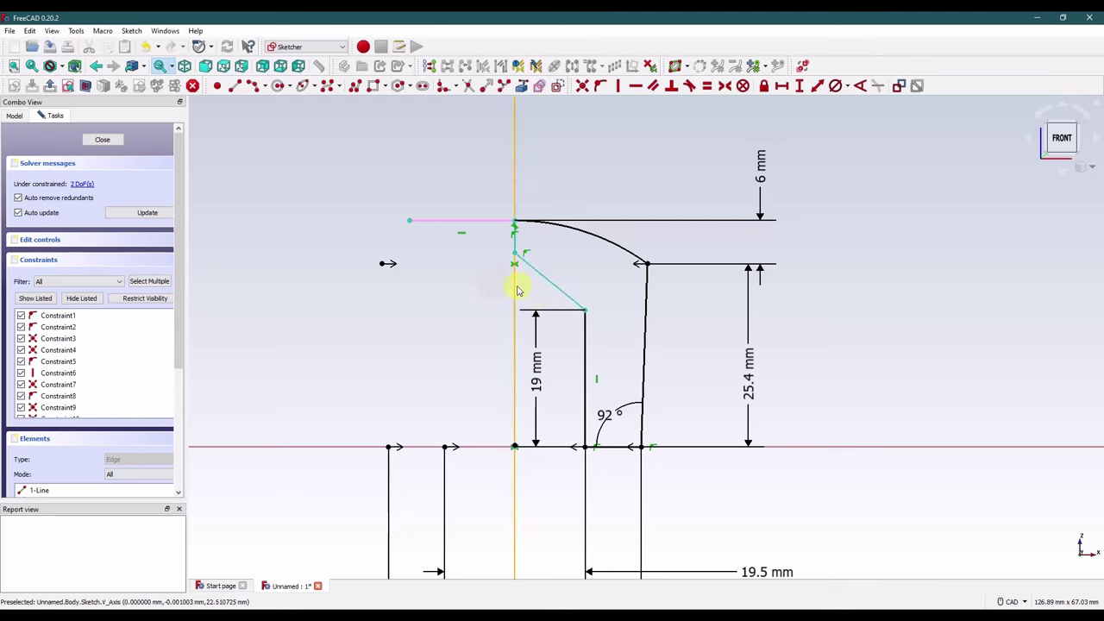
Step: Constrain the angle between the vertical axis and the slanted inner edge to 52°
click(527, 264)
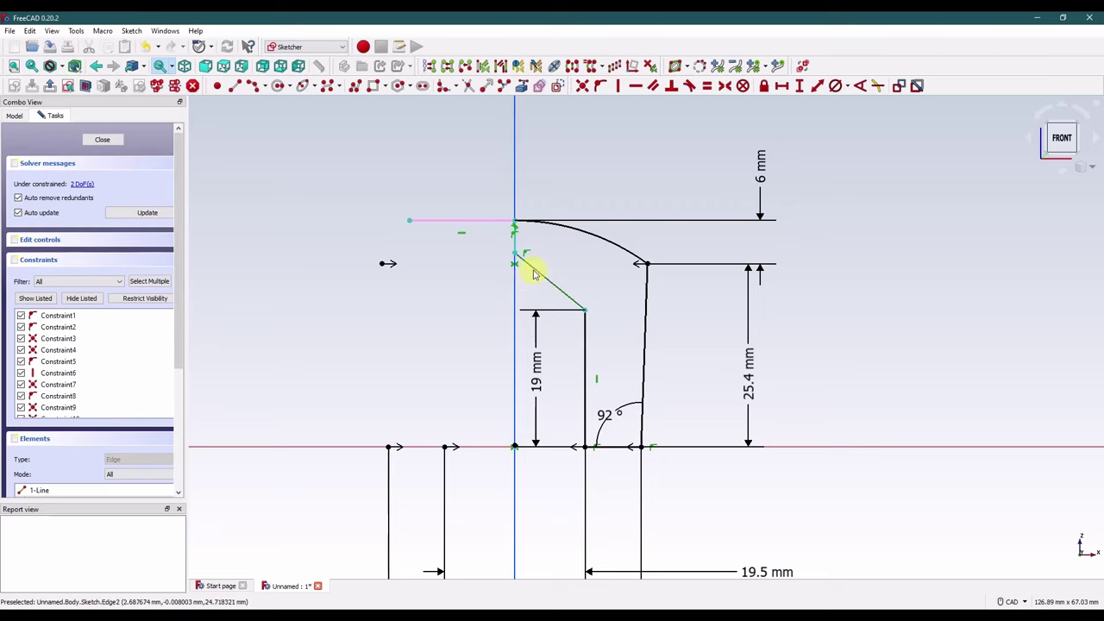
key(Escape)
click(515, 297)
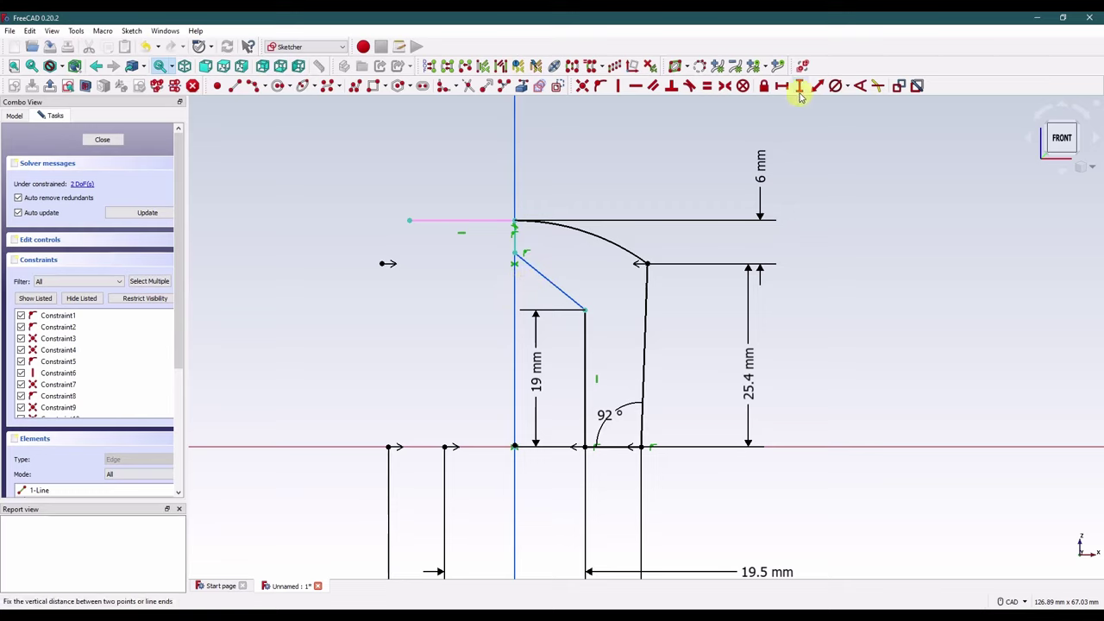
click(860, 85)
text(5)
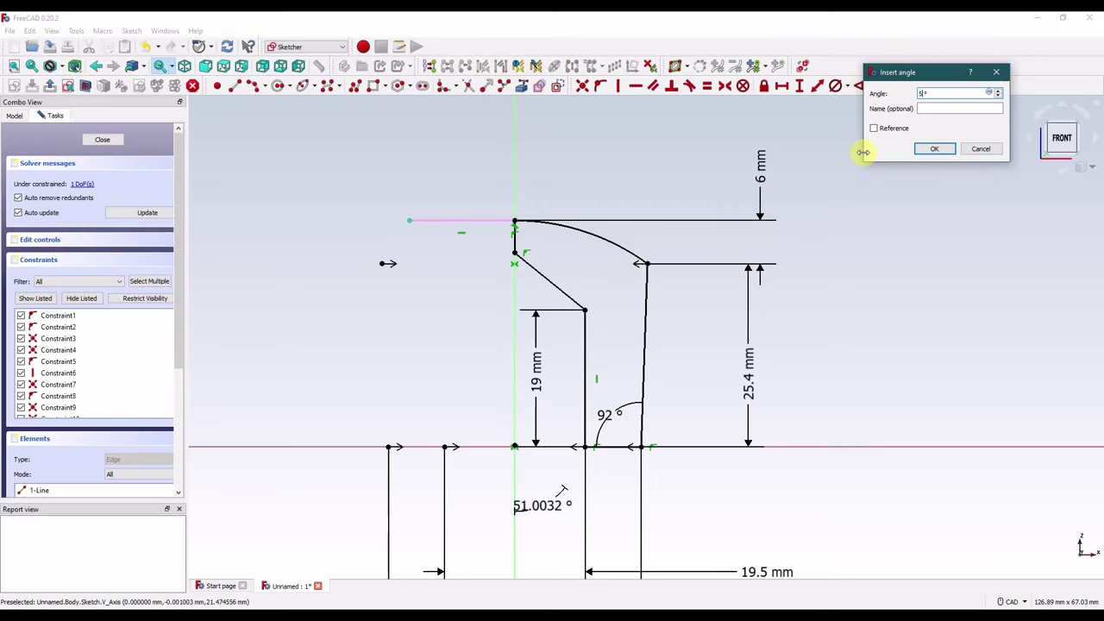
text(2)
key(Return)
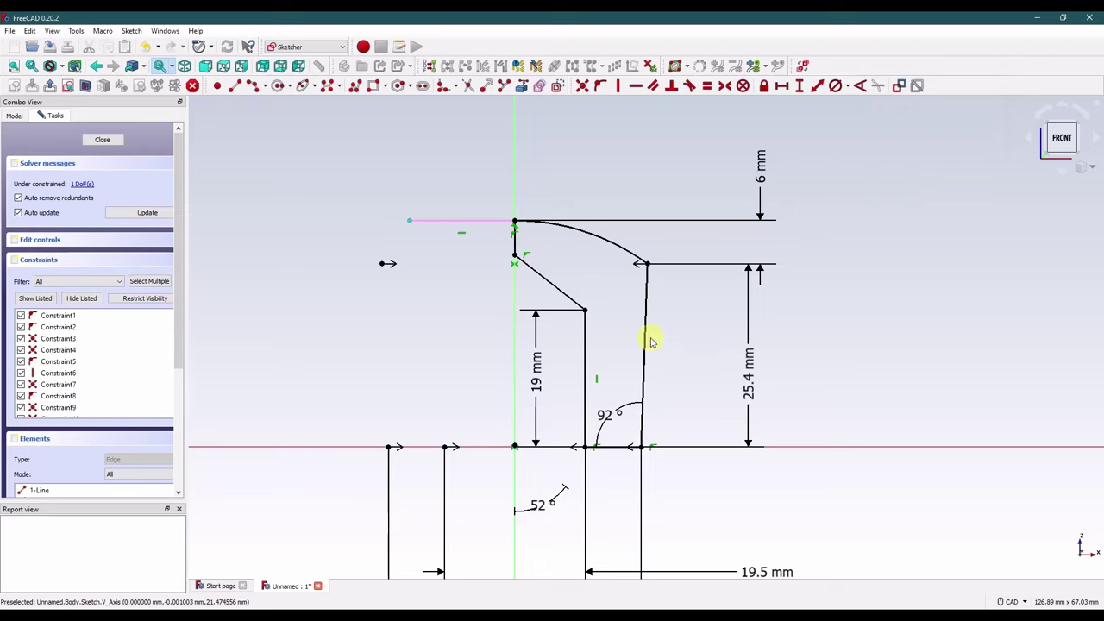
Step: Change the angle between the vertical axis and the slanted inner edge to 50°
double_click(532, 506)
text(50)
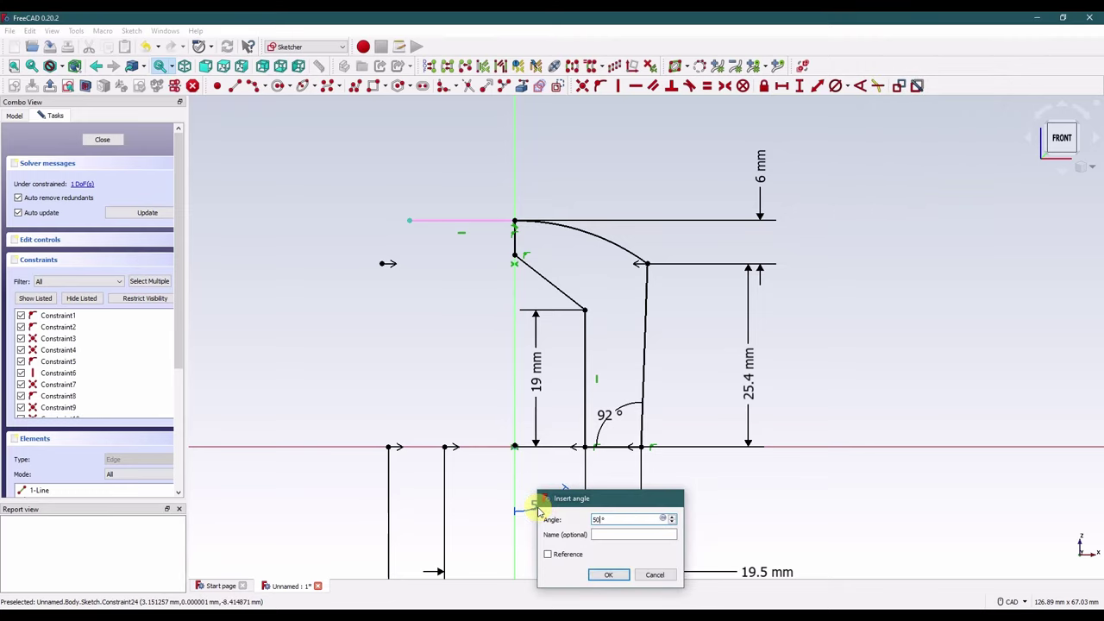
key(Return)
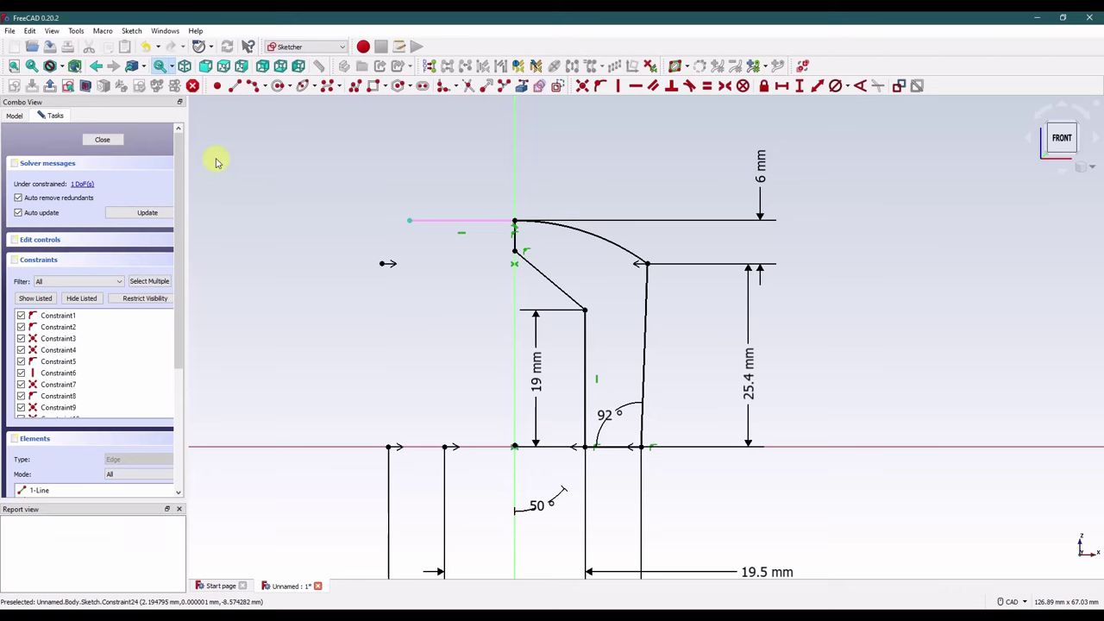
Step: Finish the sketch and revolve the profile 360° around the sketch's vertical axis
click(102, 139)
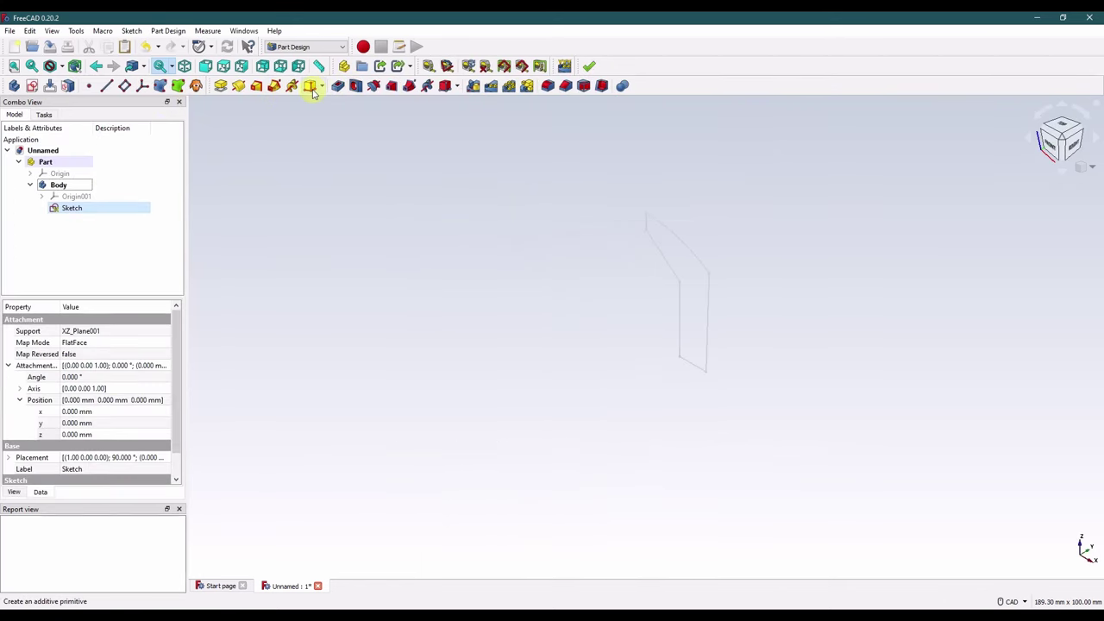
click(239, 86)
click(68, 140)
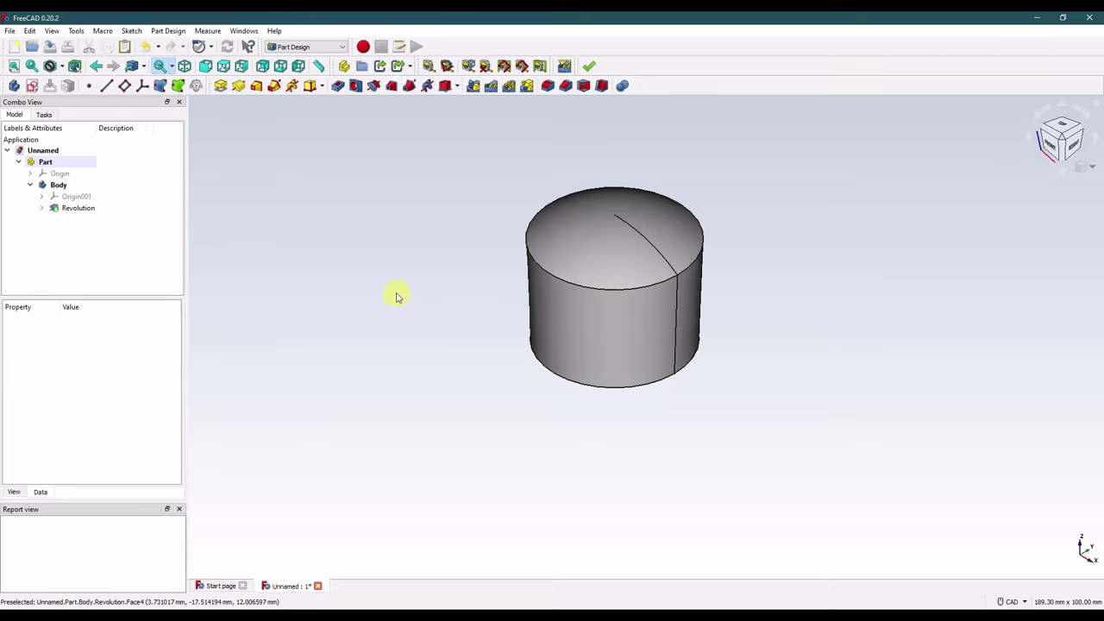
Step: Create an empty sketch on the XZ plane and close it after inspecting the revolution and its base sketch in the model tree
click(32, 85)
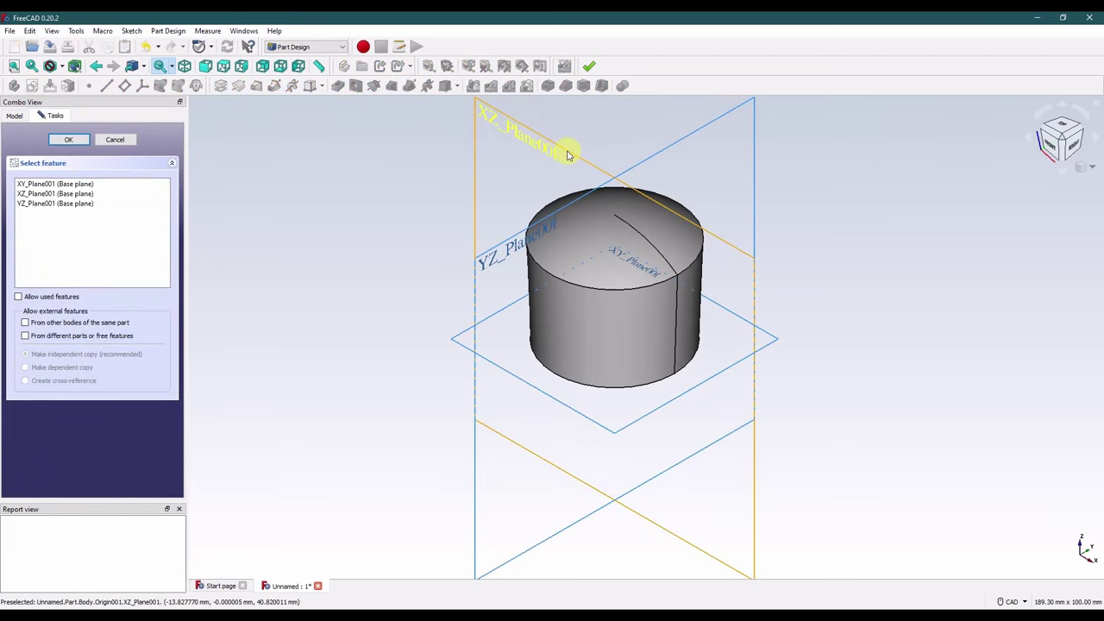
click(568, 155)
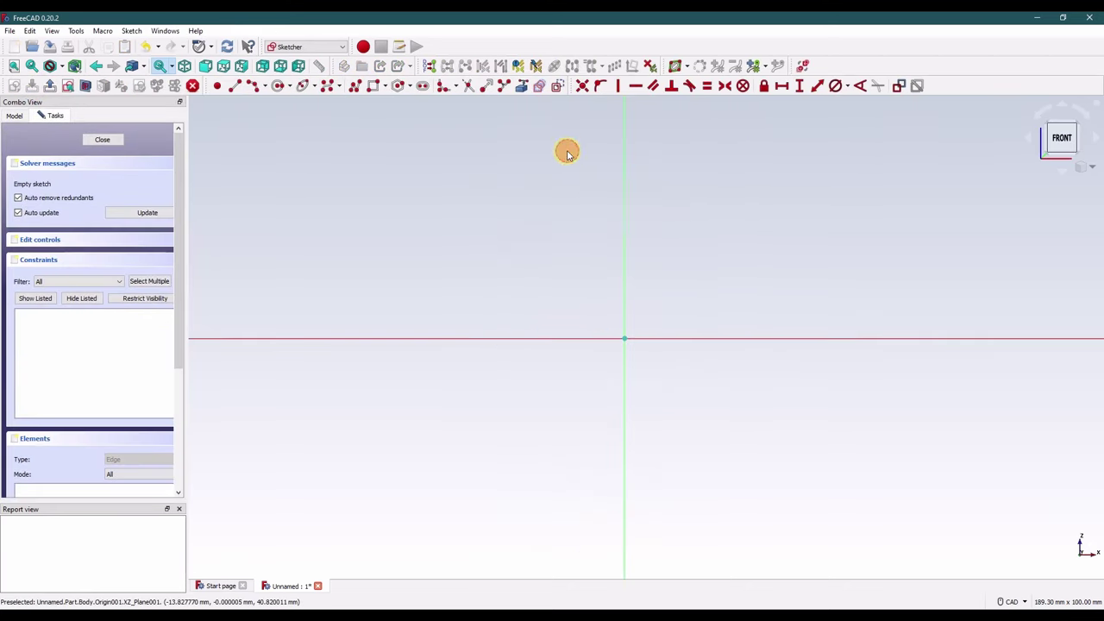
click(15, 119)
click(77, 210)
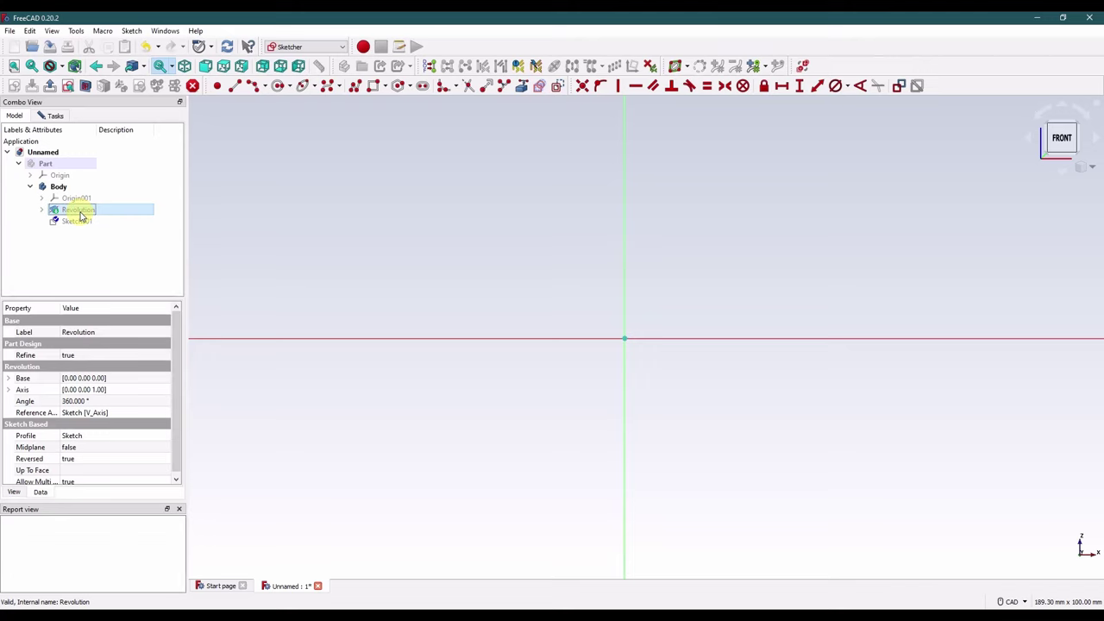
click(42, 210)
click(82, 222)
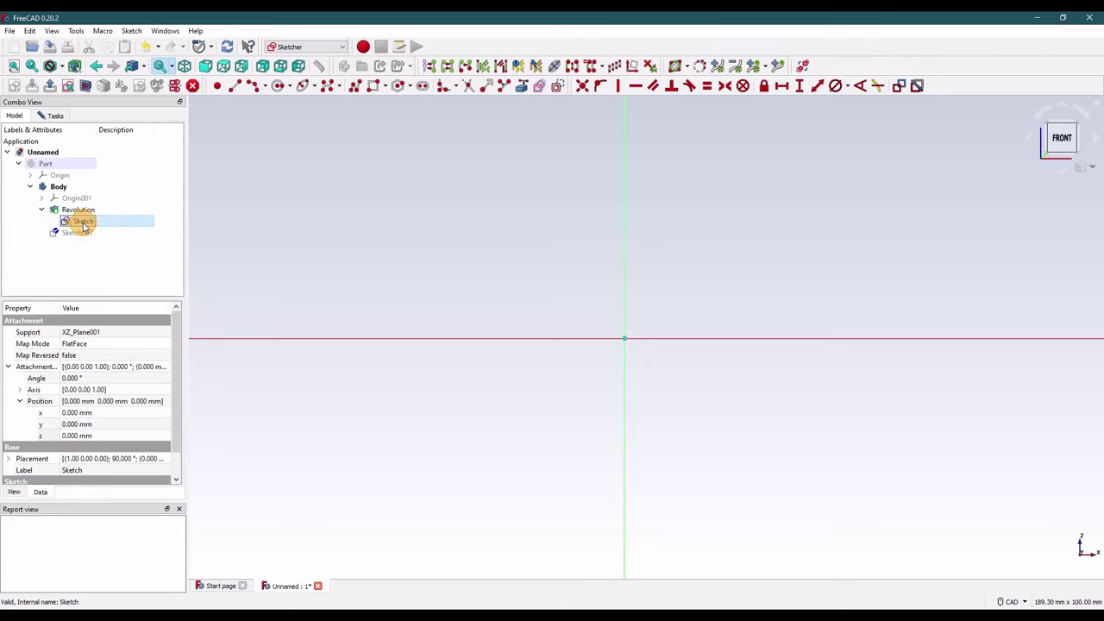
click(42, 210)
click(45, 115)
click(96, 138)
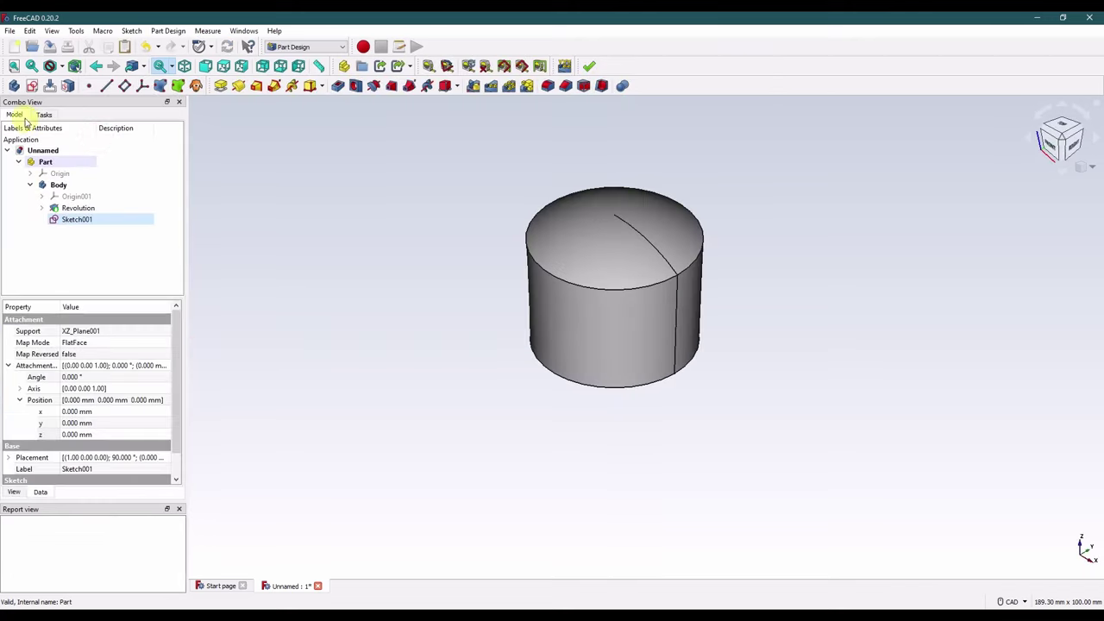
Step: Reopen the empty XZ sketch for editing and link the solid's slanted side edge as external geometry
right_click(76, 219)
click(99, 235)
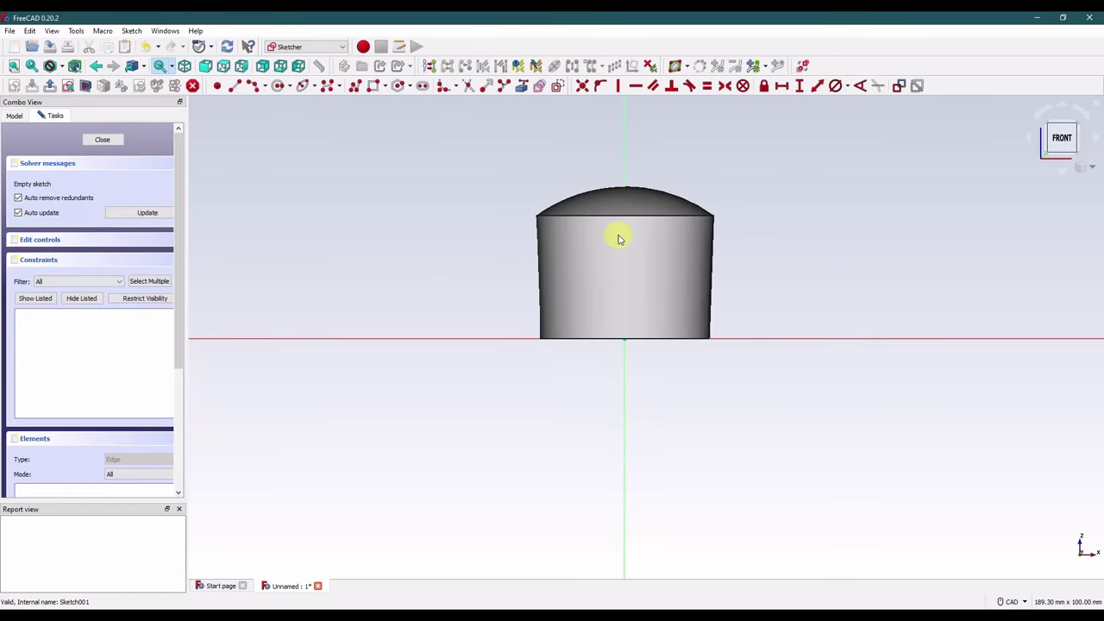
middle_drag(619, 239, 466, 331)
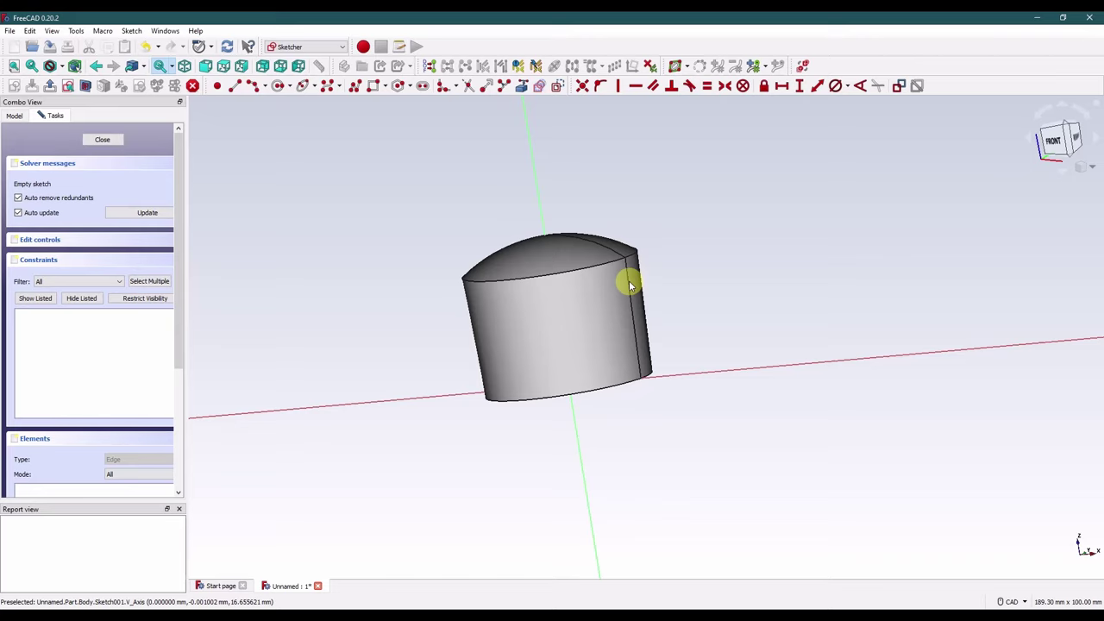
click(524, 87)
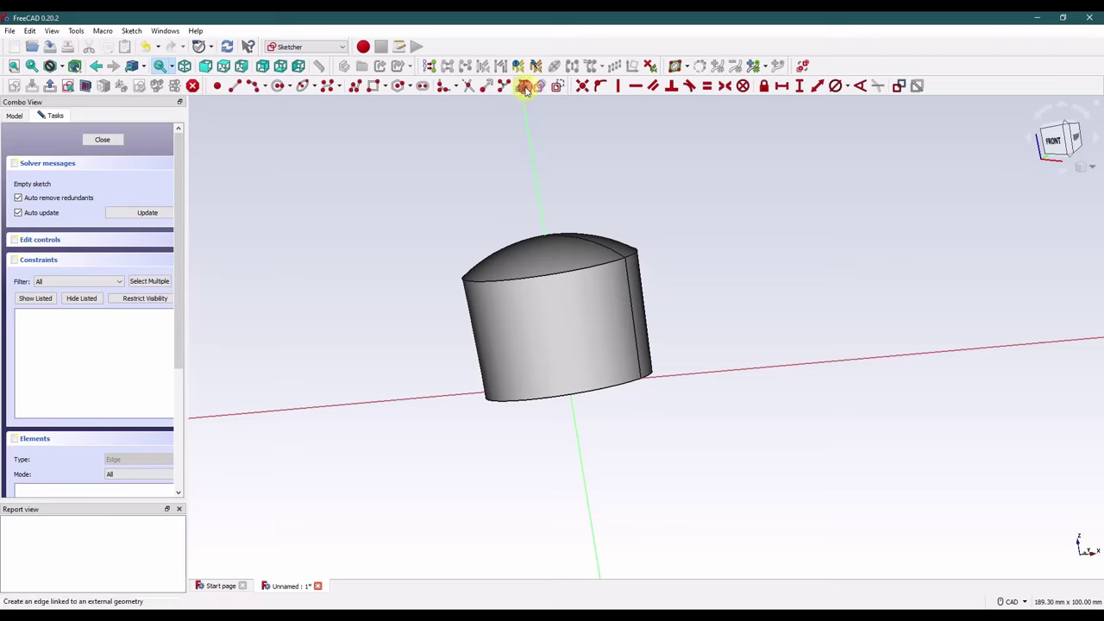
click(631, 274)
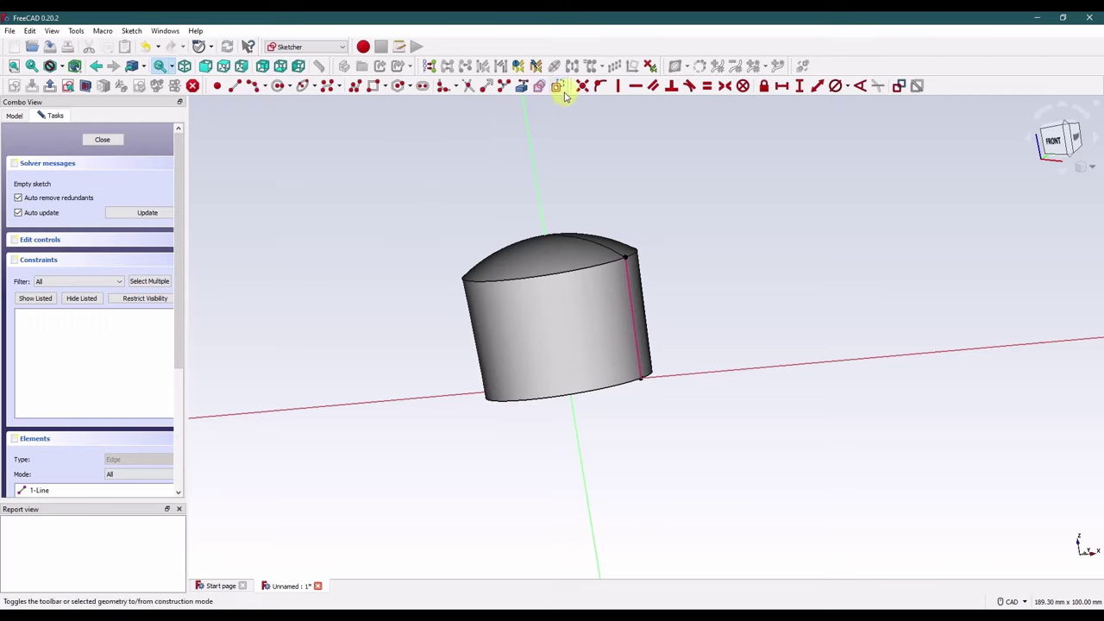
Step: Sketch a vertical line about 14 mm long, starting on the lower part of the linked edge
click(233, 88)
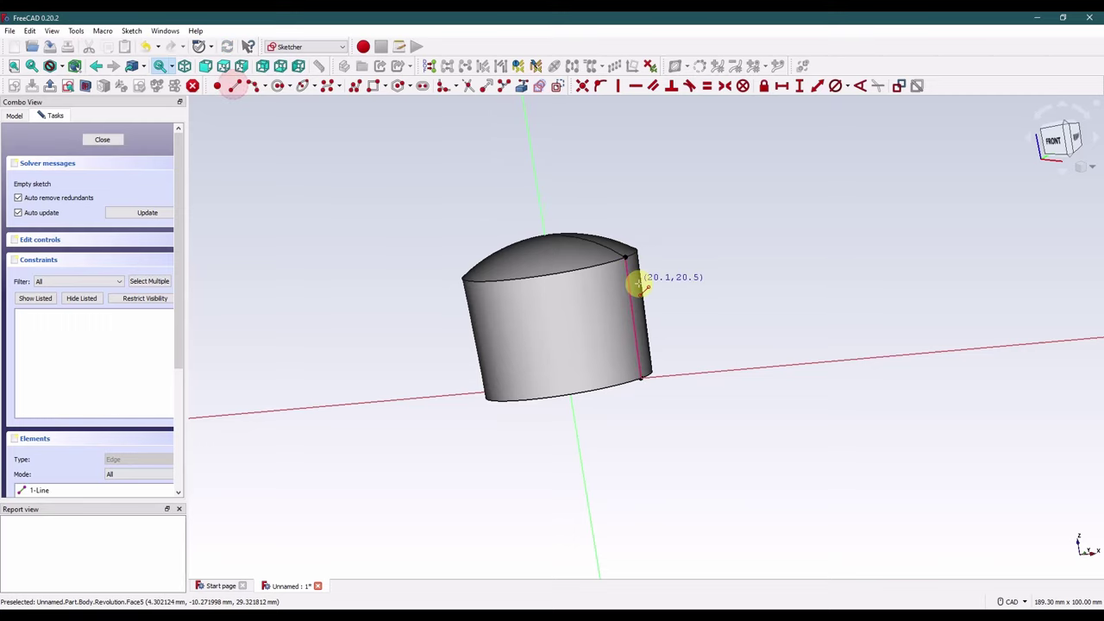
click(640, 354)
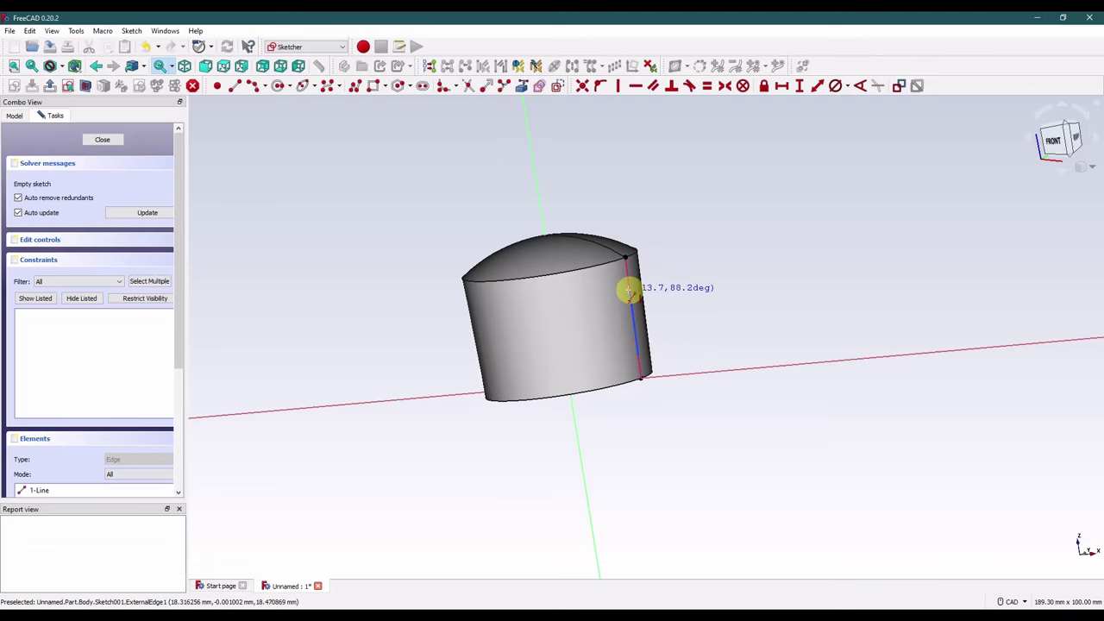
click(630, 294)
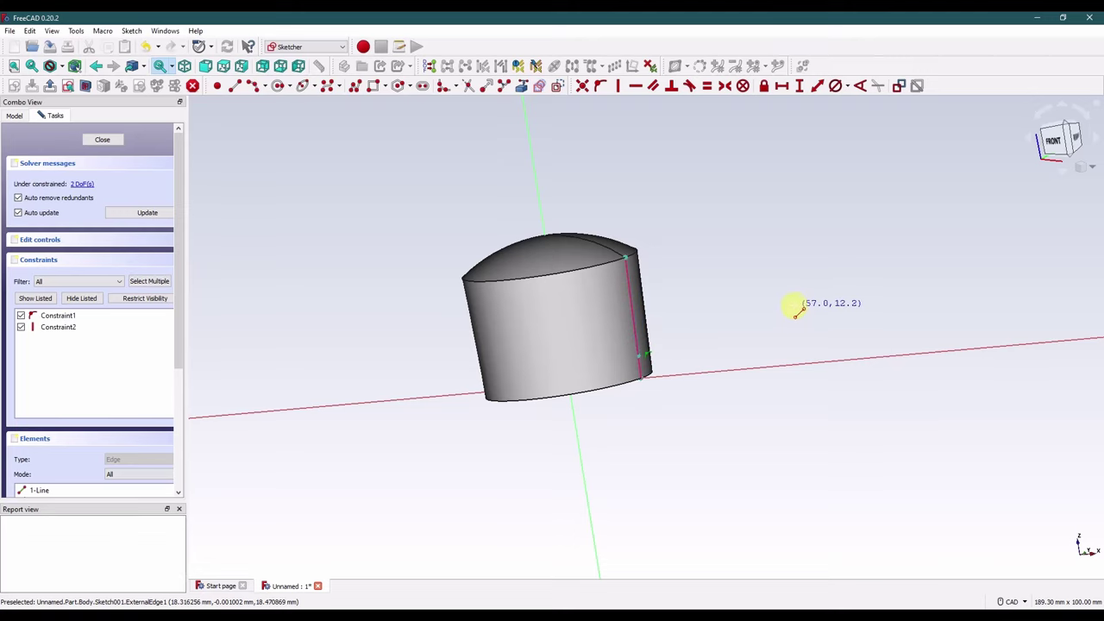
key(Escape)
key(Escape)
Step: Hide the revolved solid so only the sketch geometry shows
ctrl+click(78, 209)
key(space)
click(678, 242)
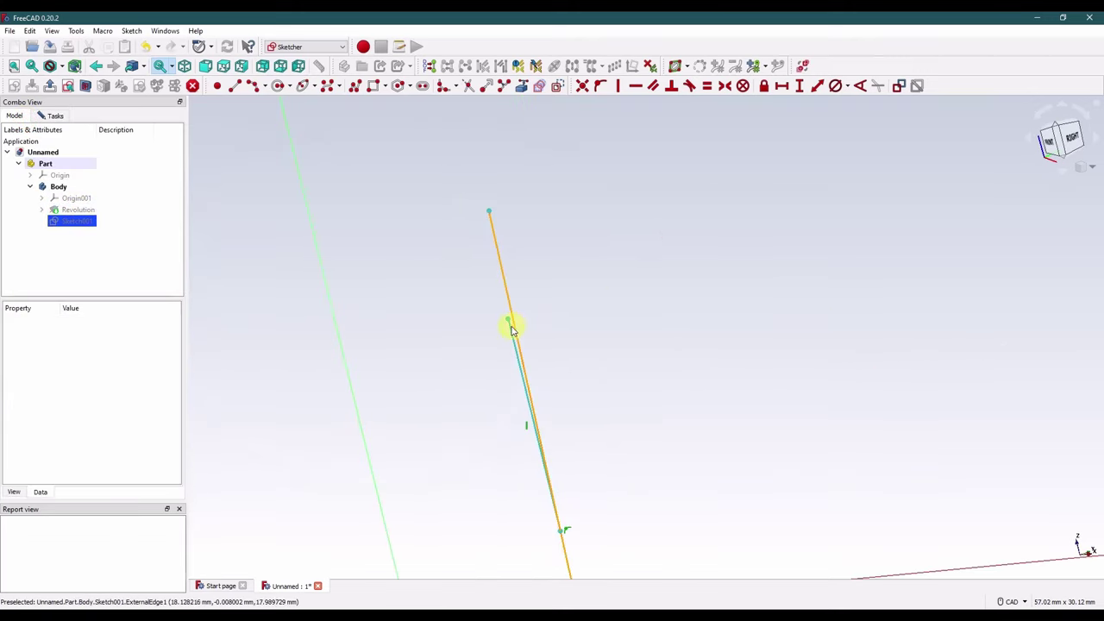
Step: Constrain the line's upper end onto the linked edge, 4.75 mm vertically below the edge's top, and place the dimension beside it
click(508, 318)
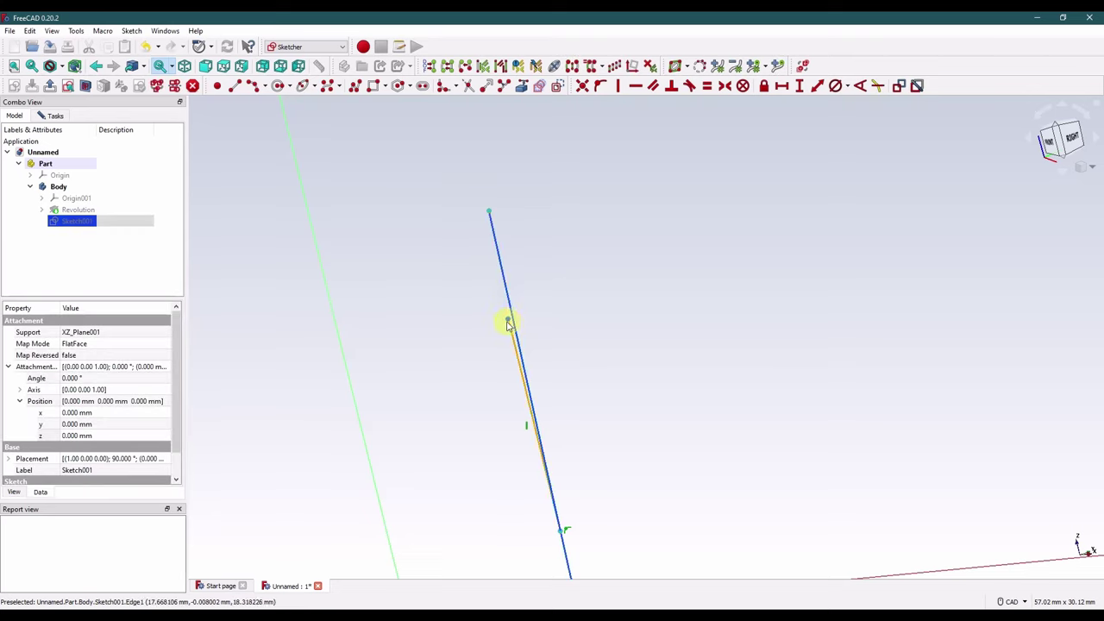
click(601, 85)
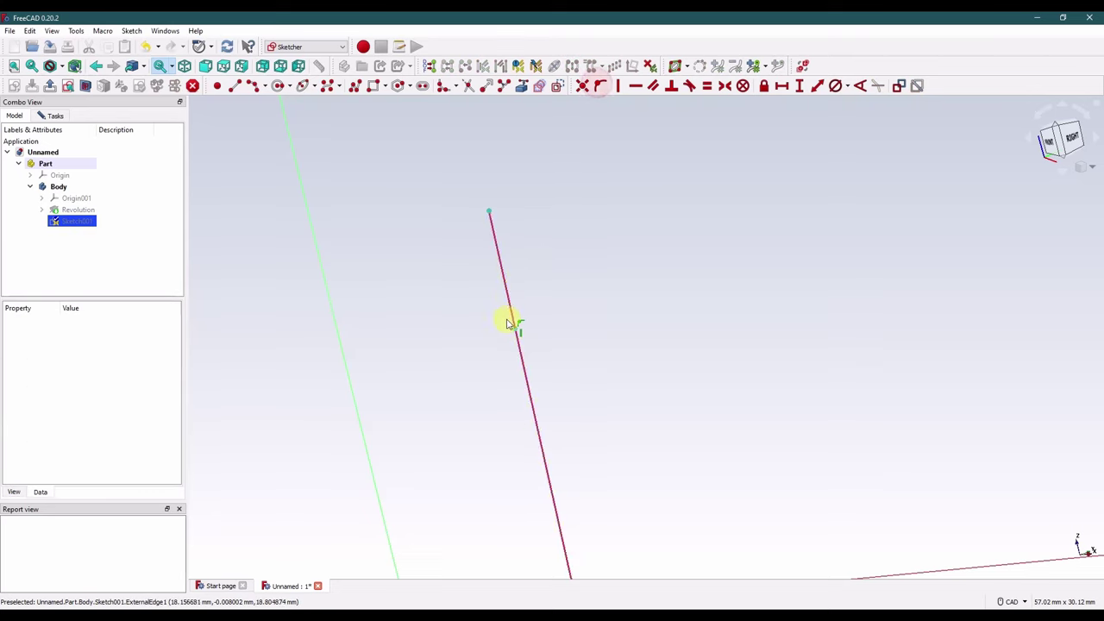
click(489, 212)
click(517, 329)
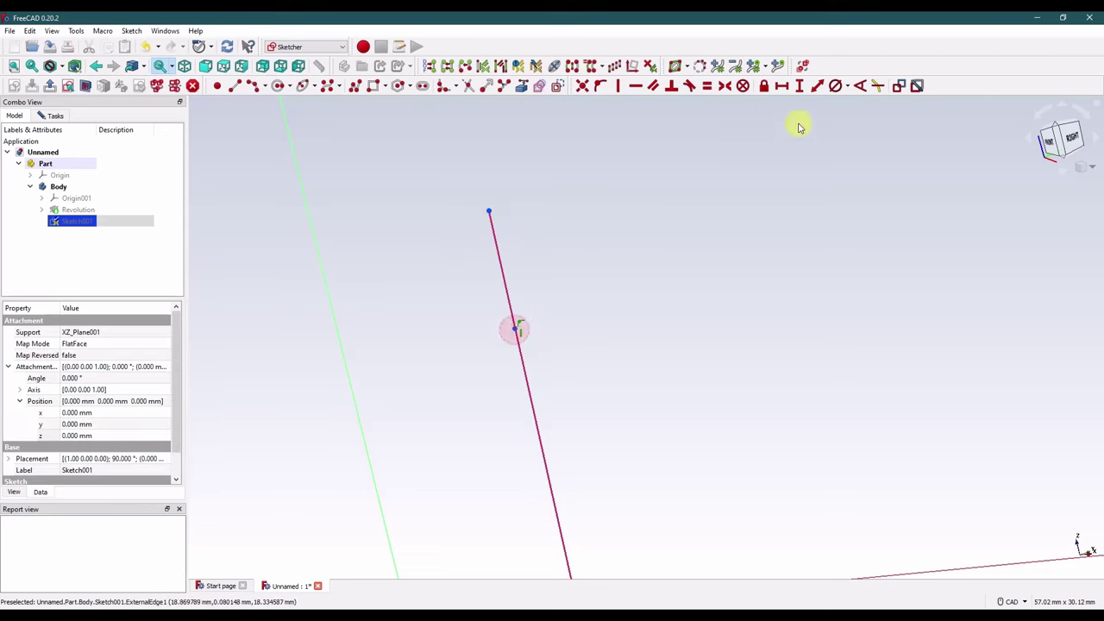
click(800, 86)
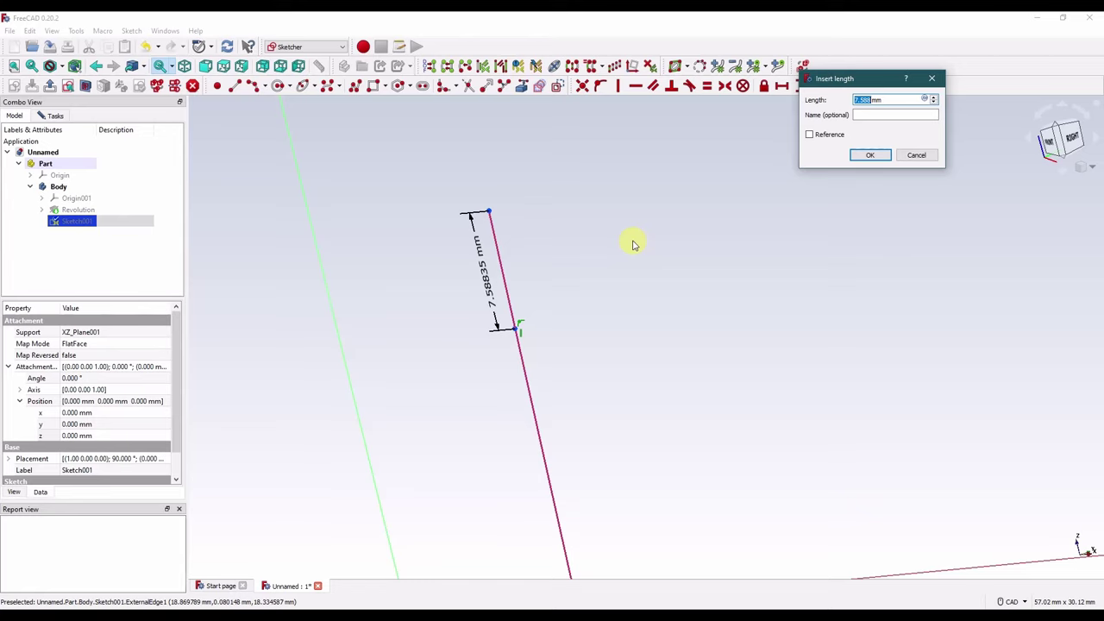
text(4.75)
key(Return)
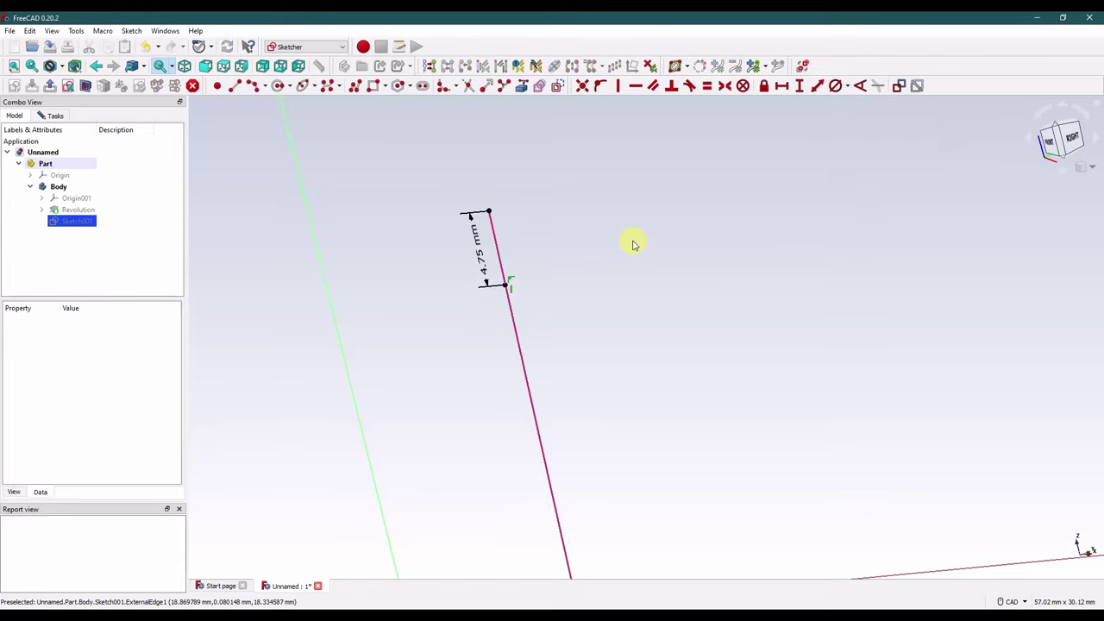
drag(480, 254, 610, 246)
scroll(587, 486, down, 3)
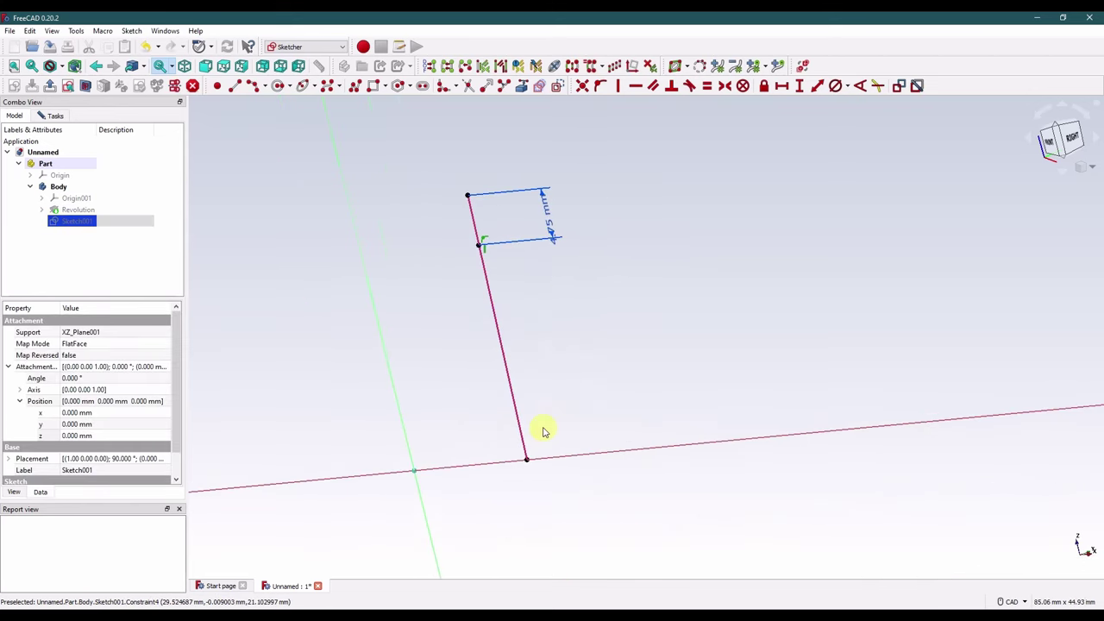
Step: Delete the linked edge and the line with its constraints from the sketch, and close the sketch
mouse_move(535, 354)
middle_down()
mouse_move(592, 348)
mouse_move(451, 368)
mouse_move(565, 351)
mouse_move(619, 229)
mouse_move(611, 337)
mouse_move(520, 316)
mouse_move(535, 345)
middle_up()
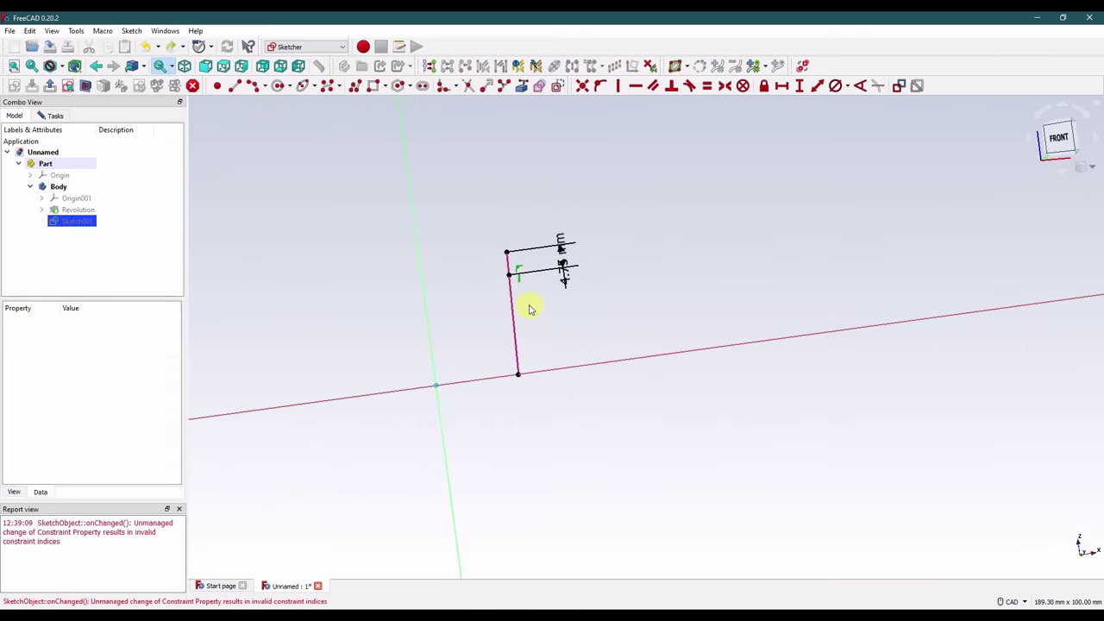
click(509, 283)
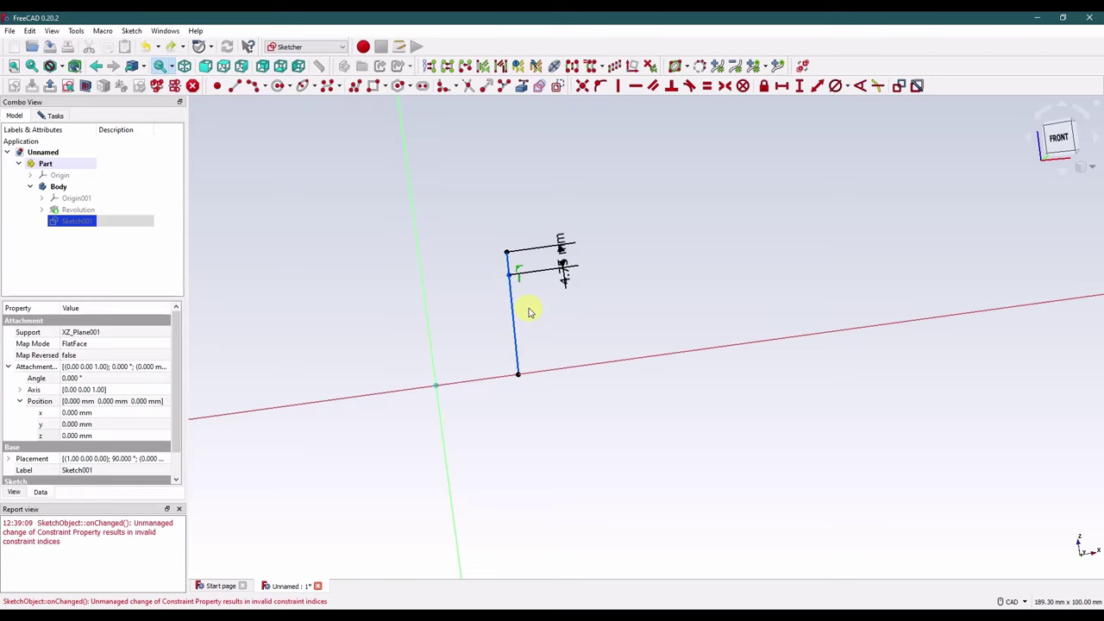
key(Delete)
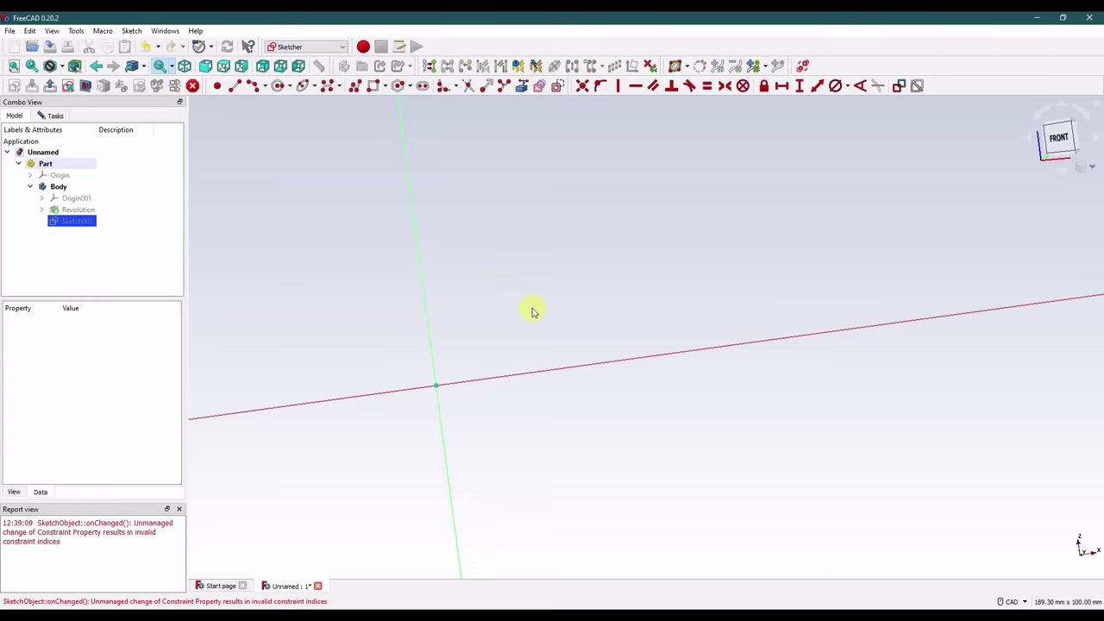
click(52, 116)
click(108, 142)
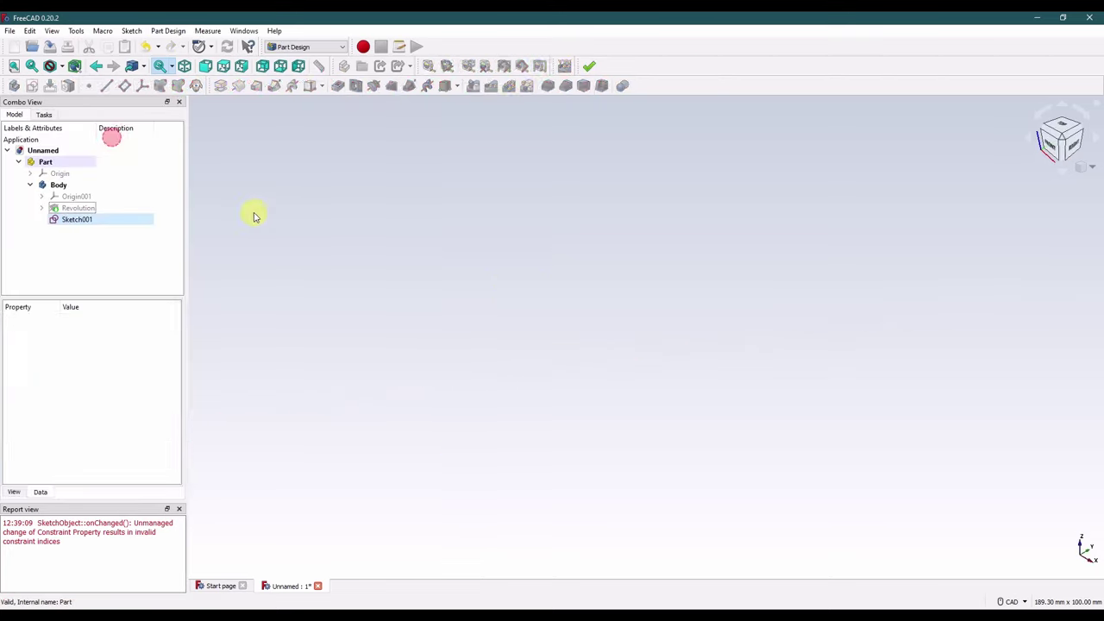
Step: Reopen Sketch001 for editing and show the revolved solid behind it
right_click(86, 220)
click(117, 225)
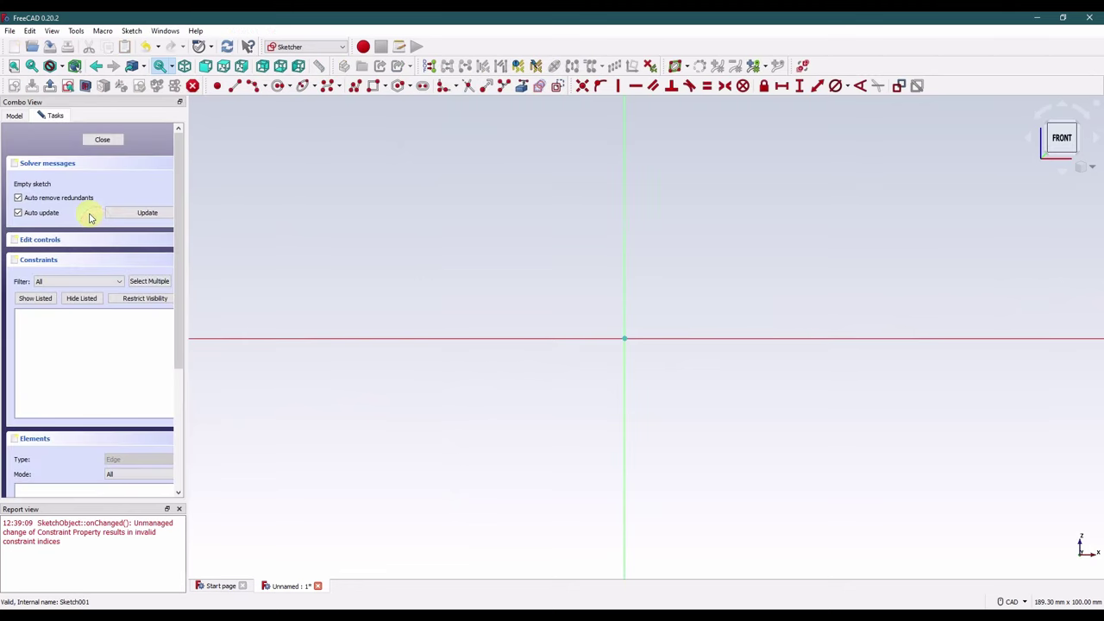
click(17, 117)
click(77, 209)
key(space)
click(296, 225)
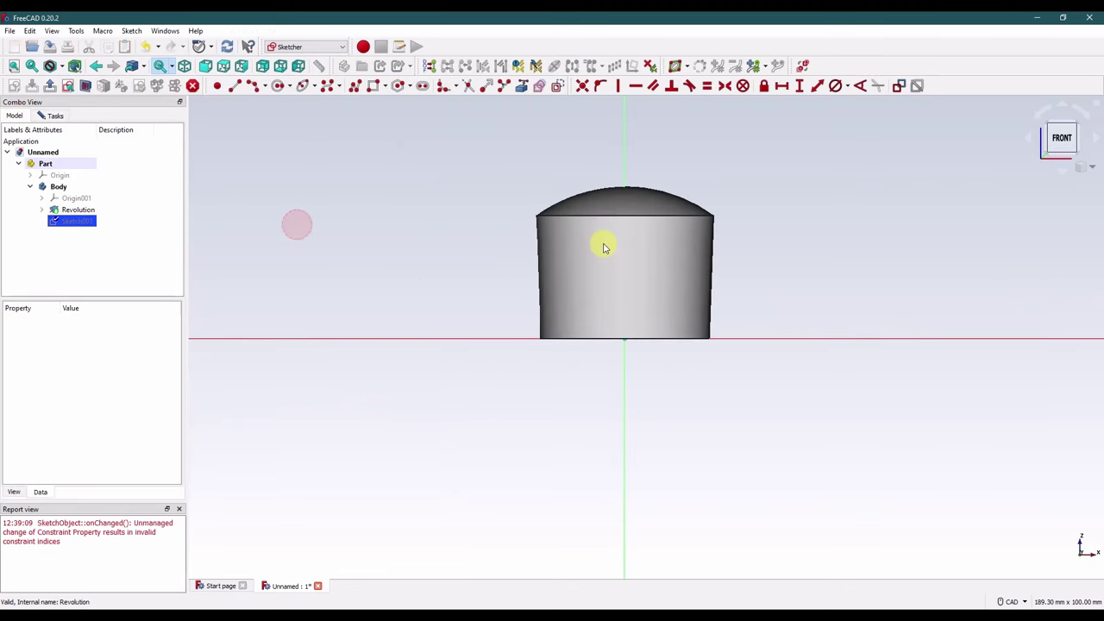
Step: Sketch a line about 12 mm long beside the solid's side seam edge and link that edge as external geometry
middle_drag(597, 248, 541, 144)
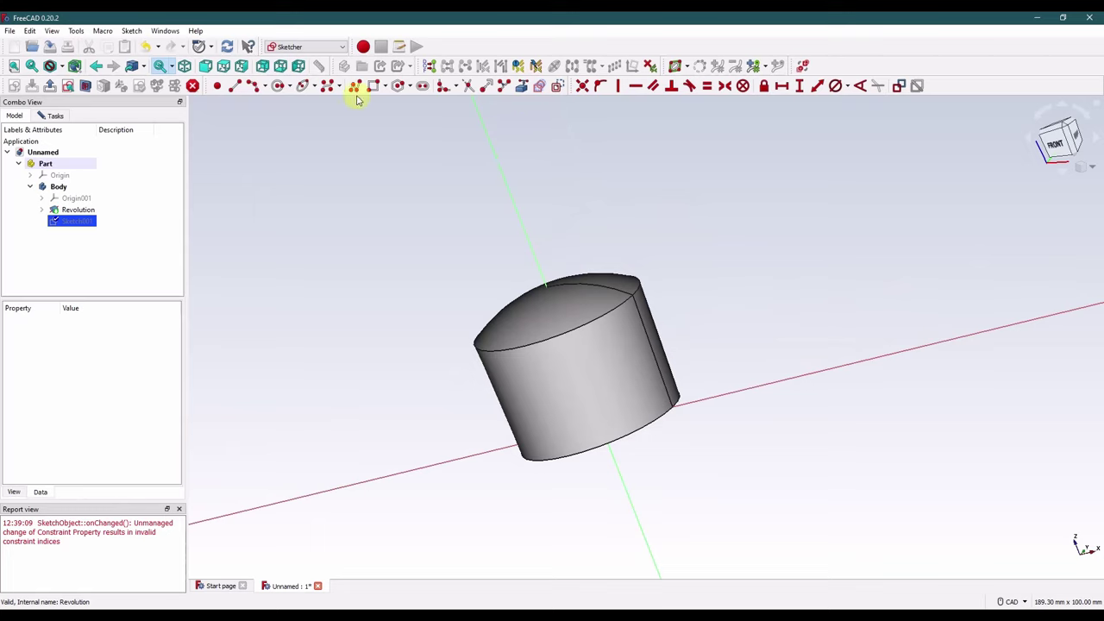
click(235, 85)
click(645, 325)
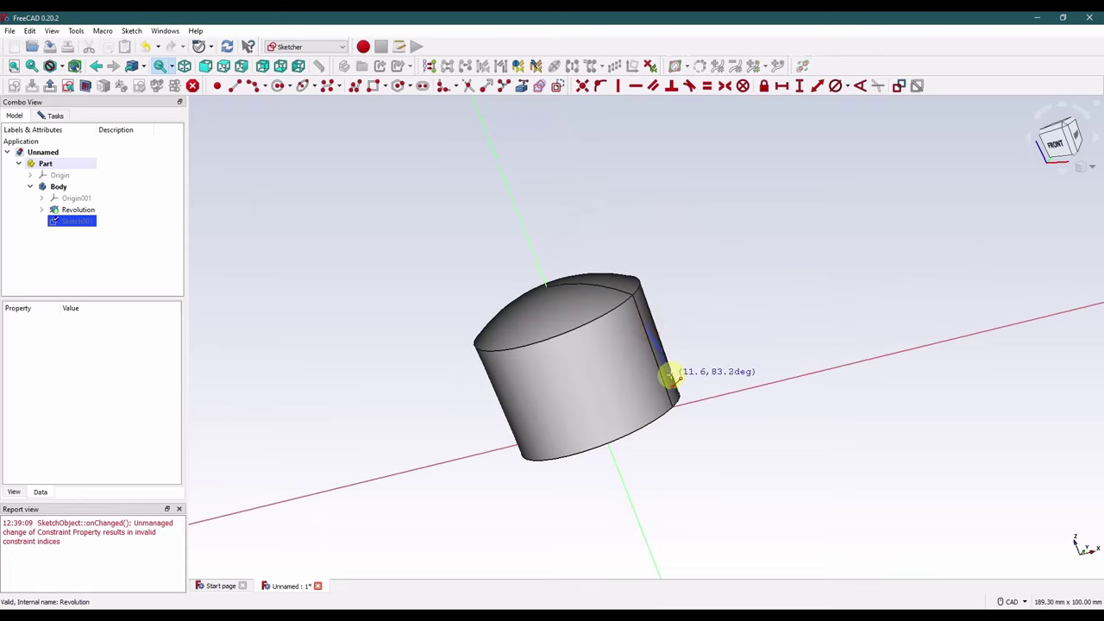
click(667, 378)
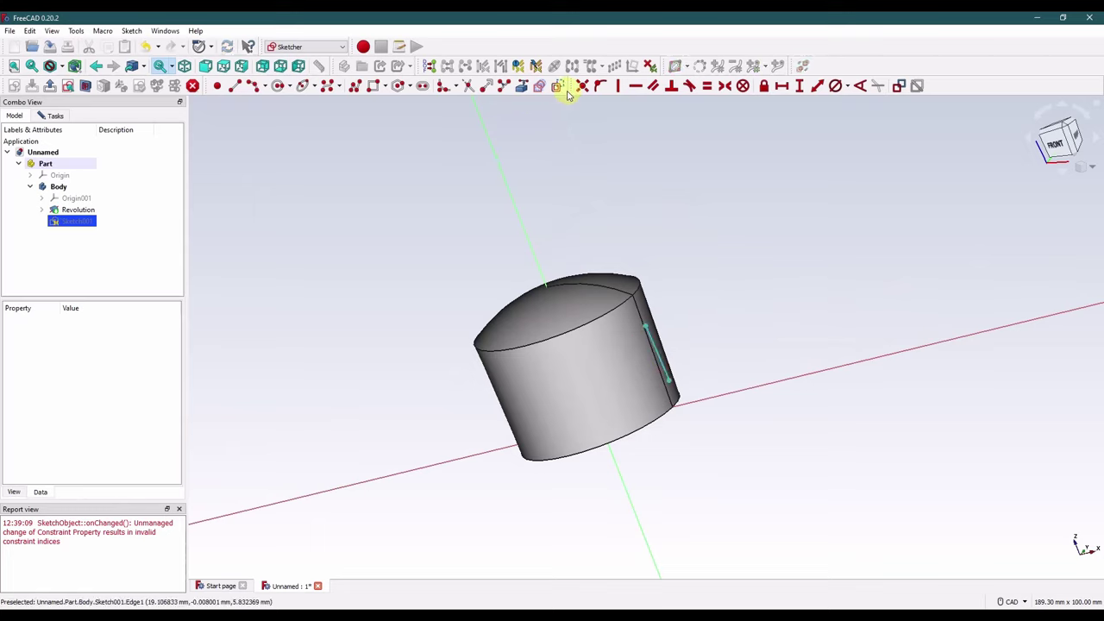
click(522, 89)
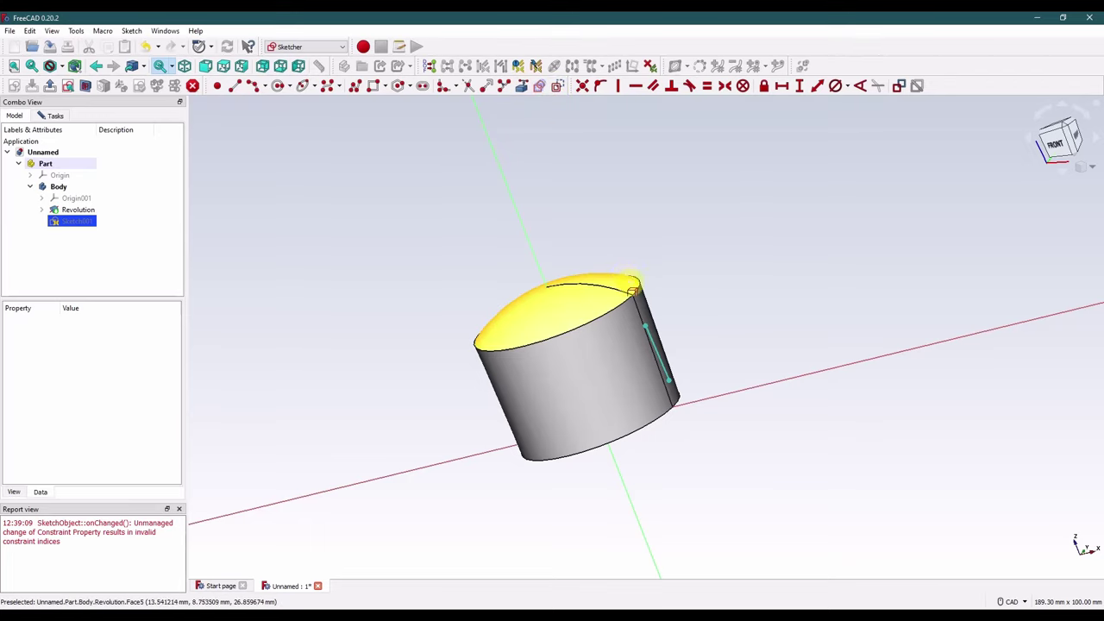
scroll(708, 350, up, 6)
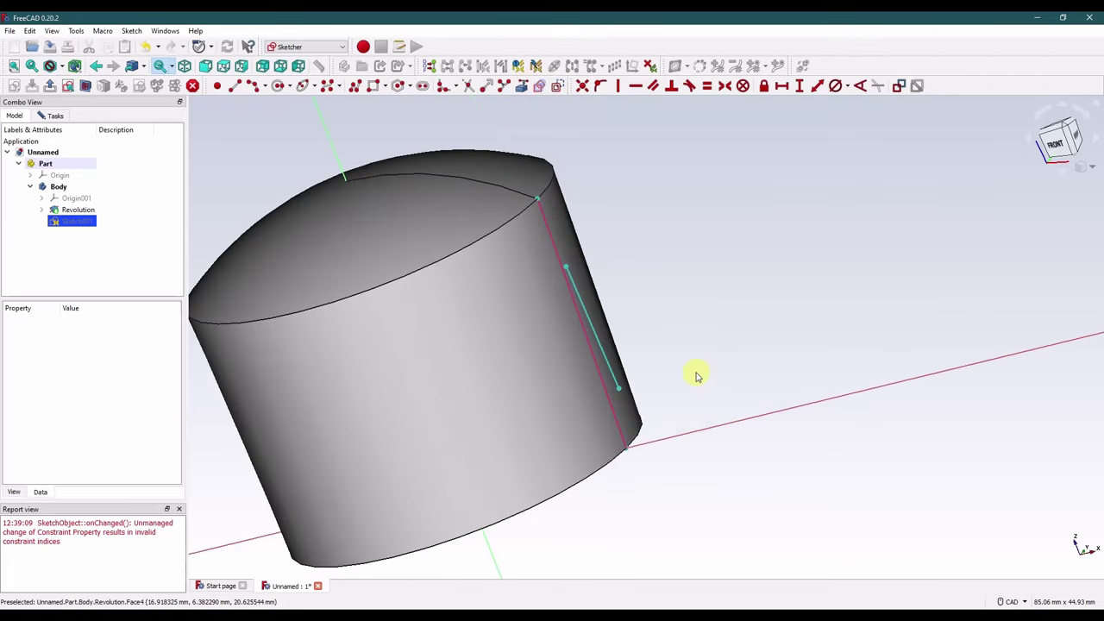
Step: Constrain both ends of the line onto the linked side edge
click(503, 215)
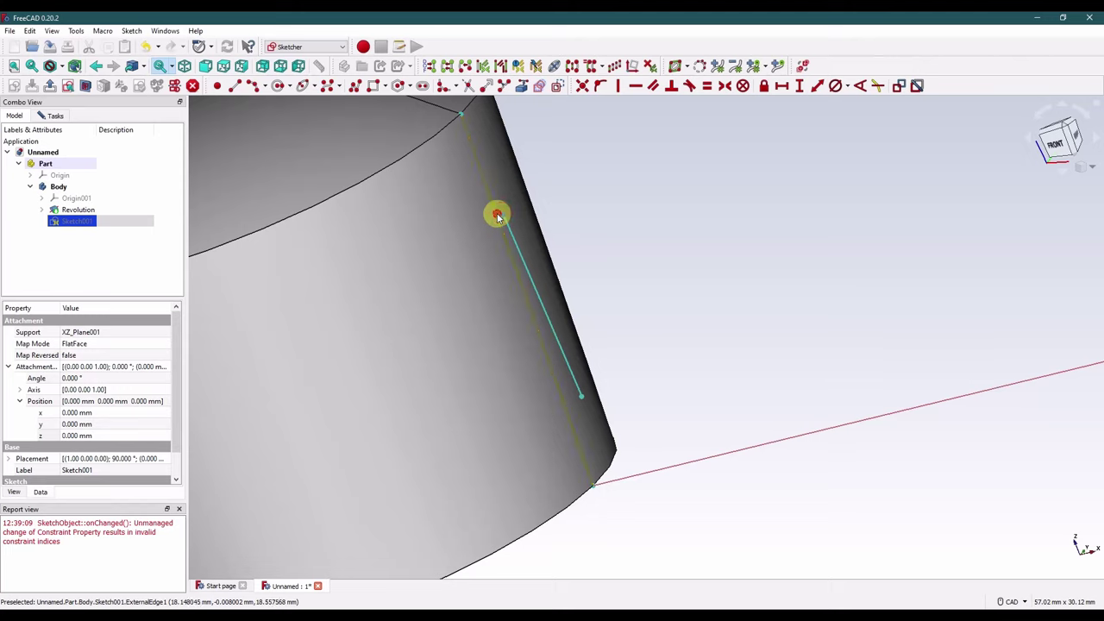
click(594, 104)
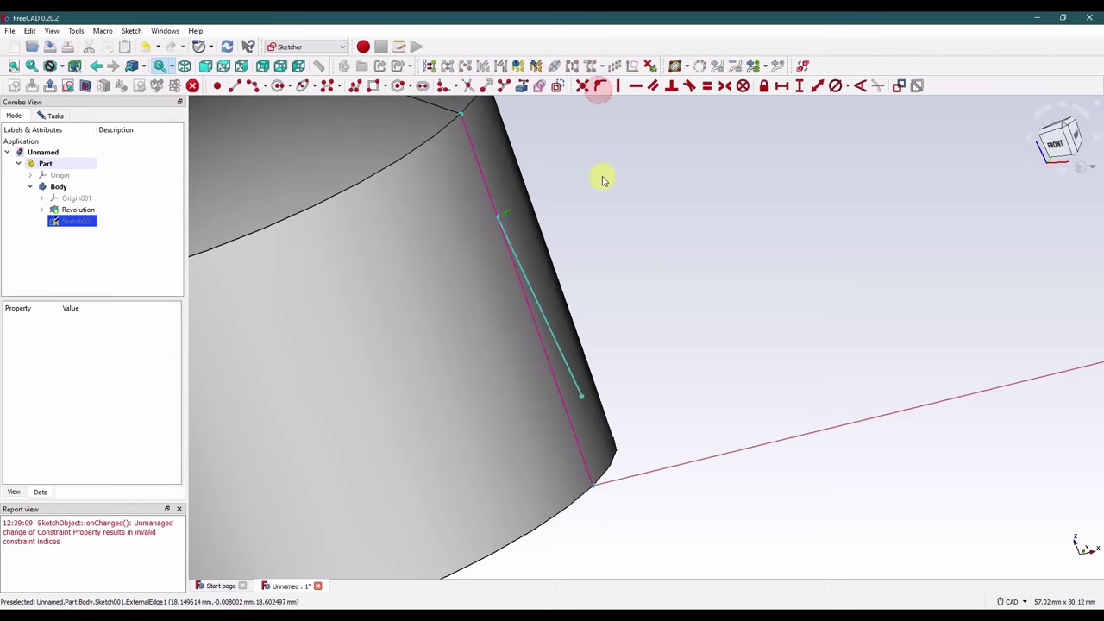
click(581, 400)
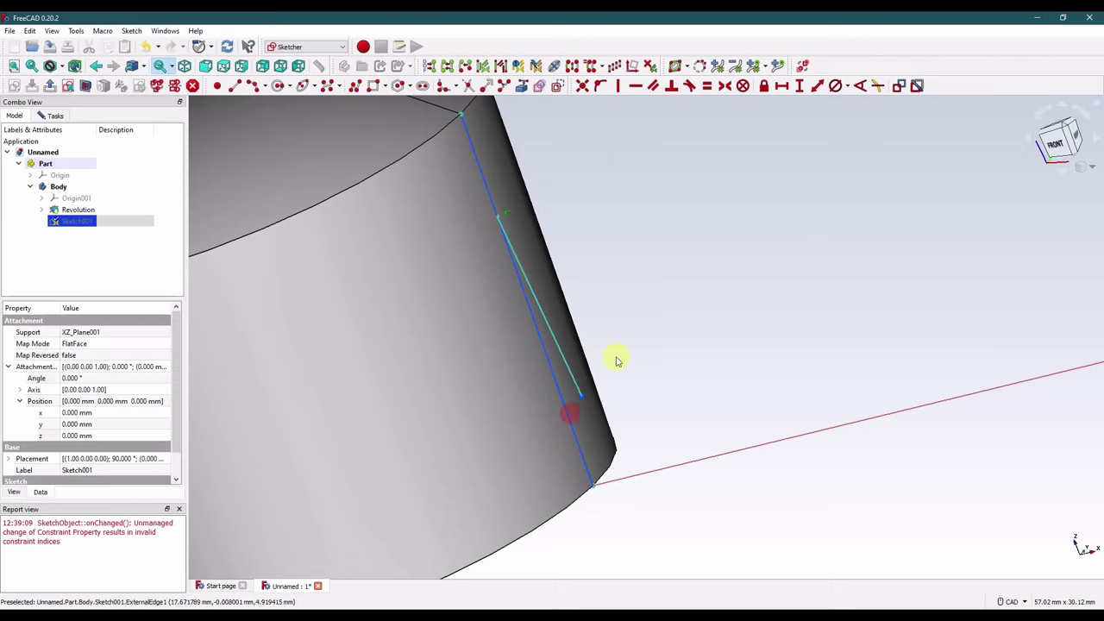
click(601, 85)
click(645, 166)
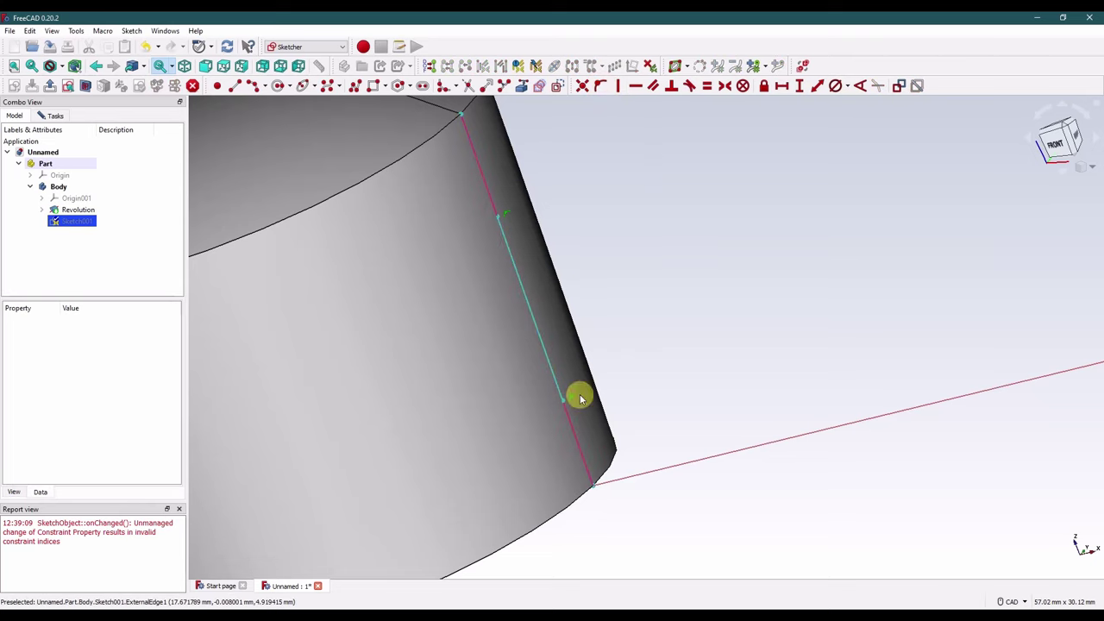
Step: Constrain the line's lower end to a vertical distance of 4.75 mm above the horizontal axis
click(561, 402)
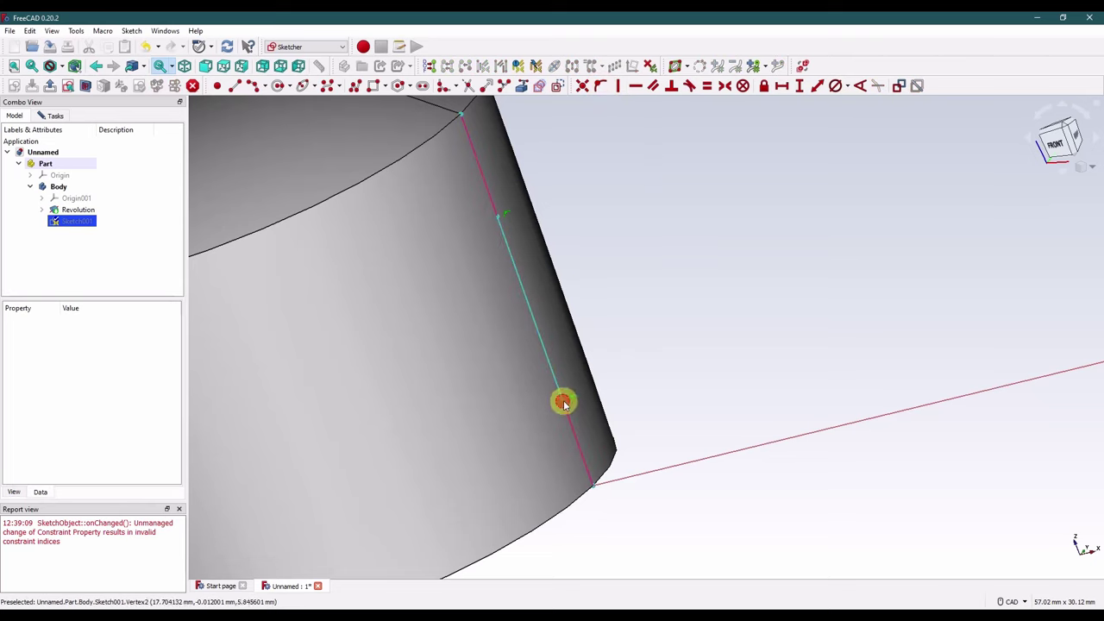
click(661, 474)
click(799, 88)
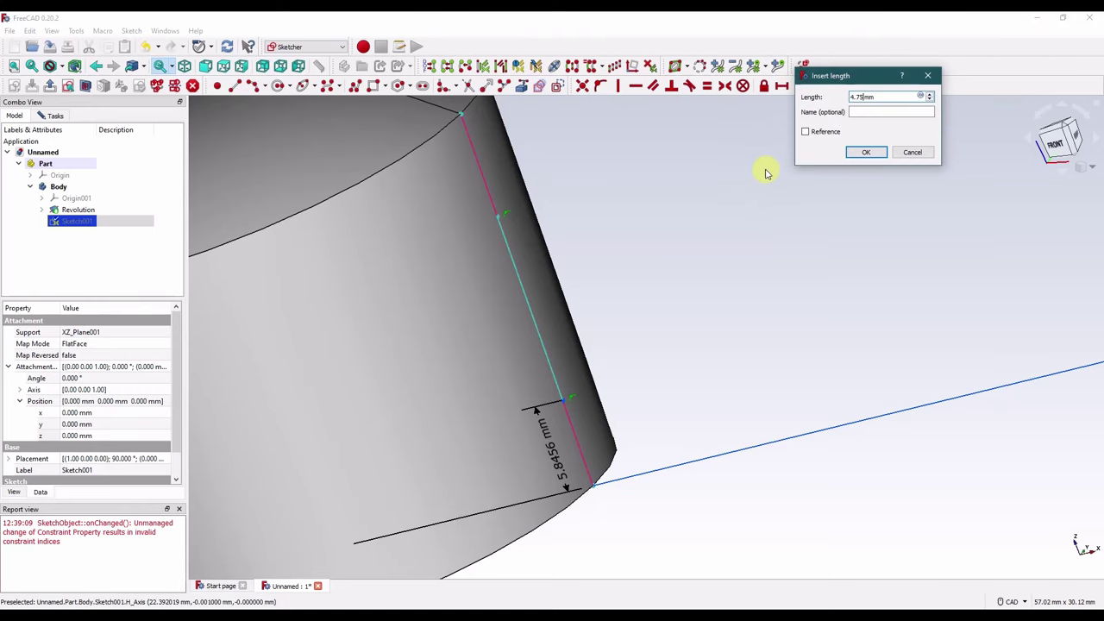
text(4.75)
key(Return)
Step: Constrain the line's upper end 4.75 mm vertically below the linked edge's top point and close the sketch
click(460, 113)
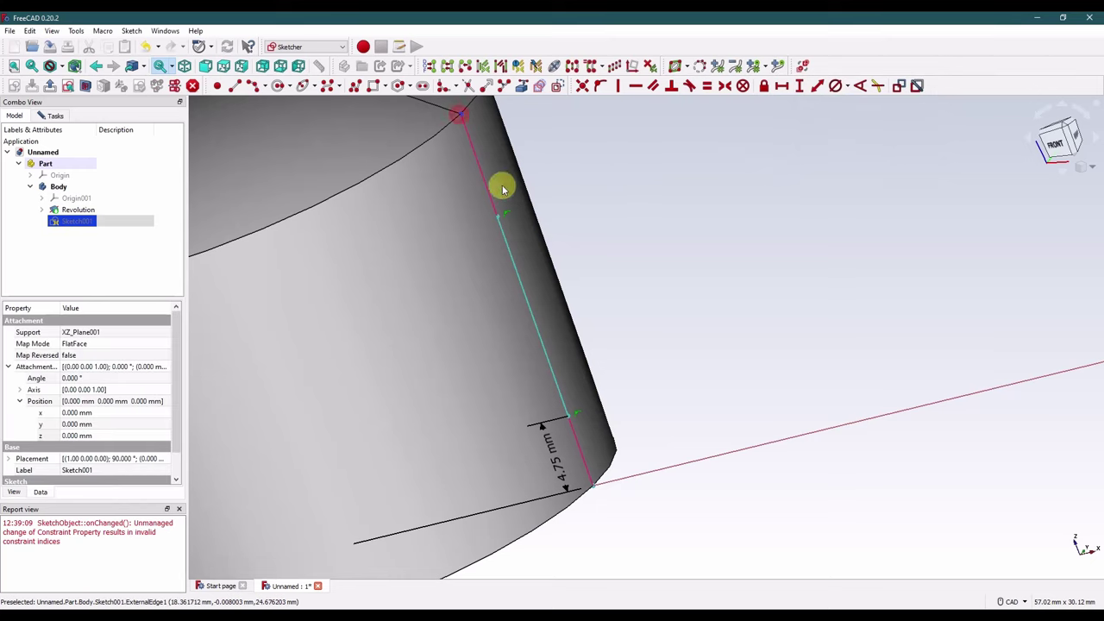
click(499, 216)
click(799, 86)
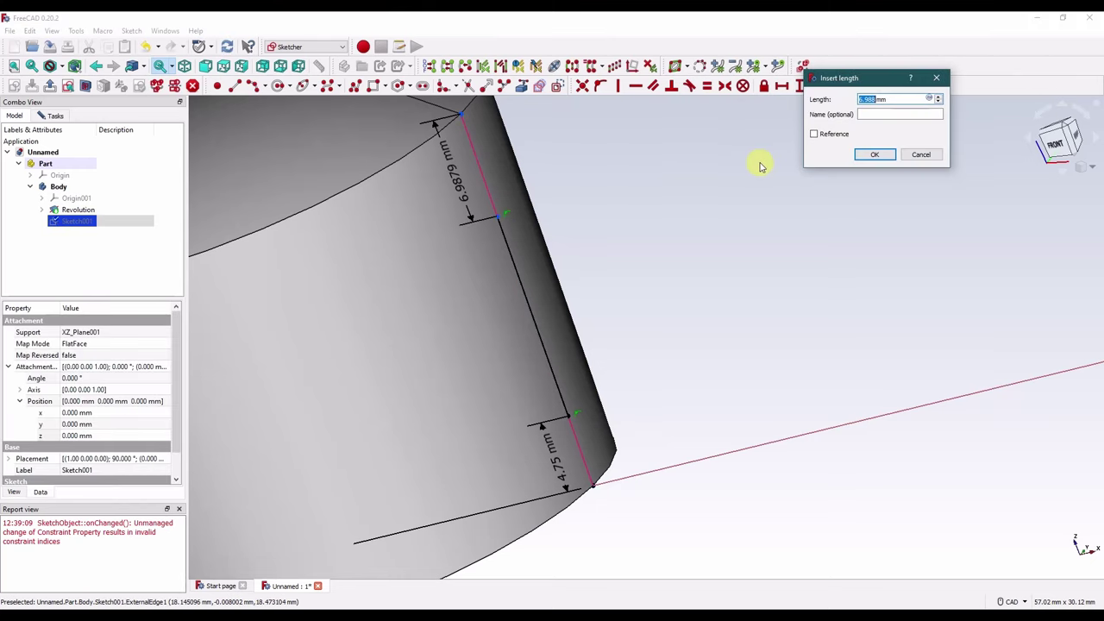
text(4.75)
key(Return)
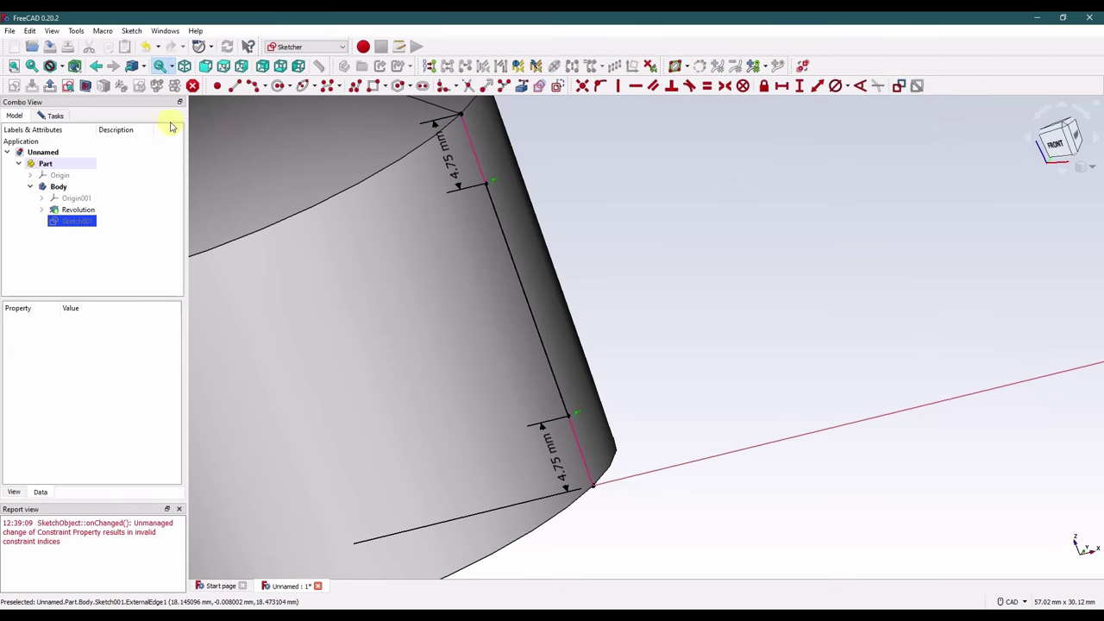
click(55, 116)
click(99, 138)
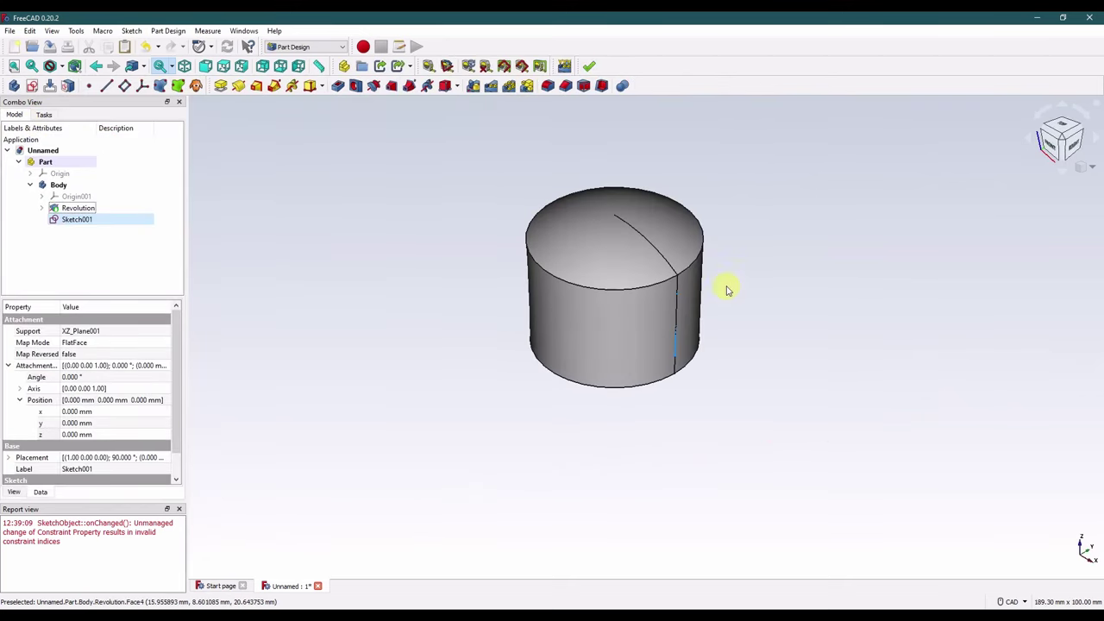
Step: Deselect the sketch and clear the messages in the report view
scroll(703, 364, up, 4)
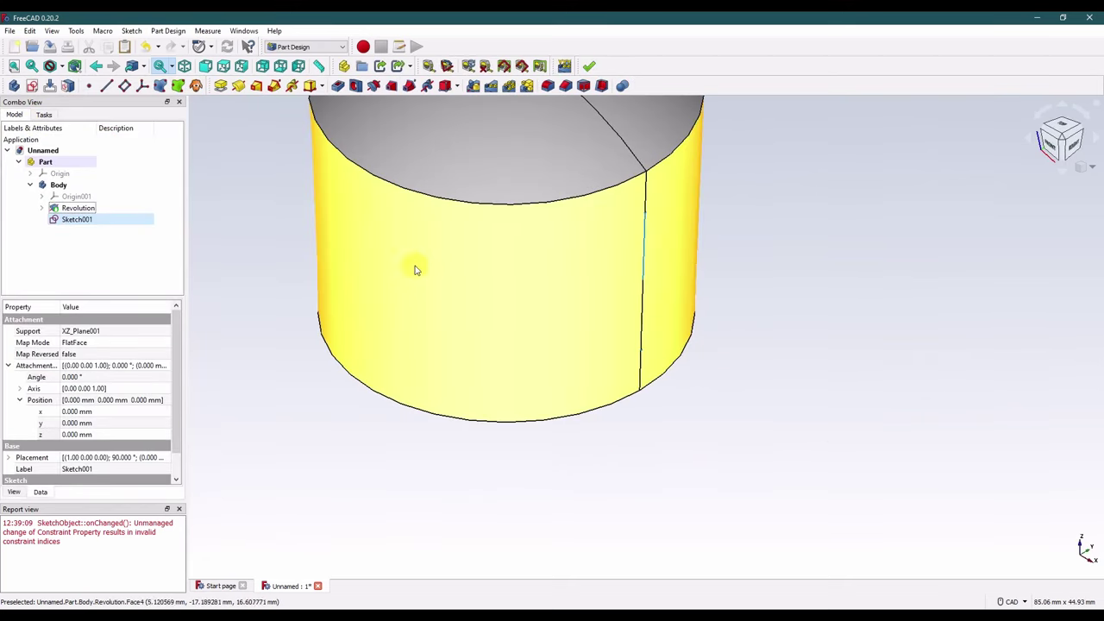
click(296, 468)
right_click(94, 555)
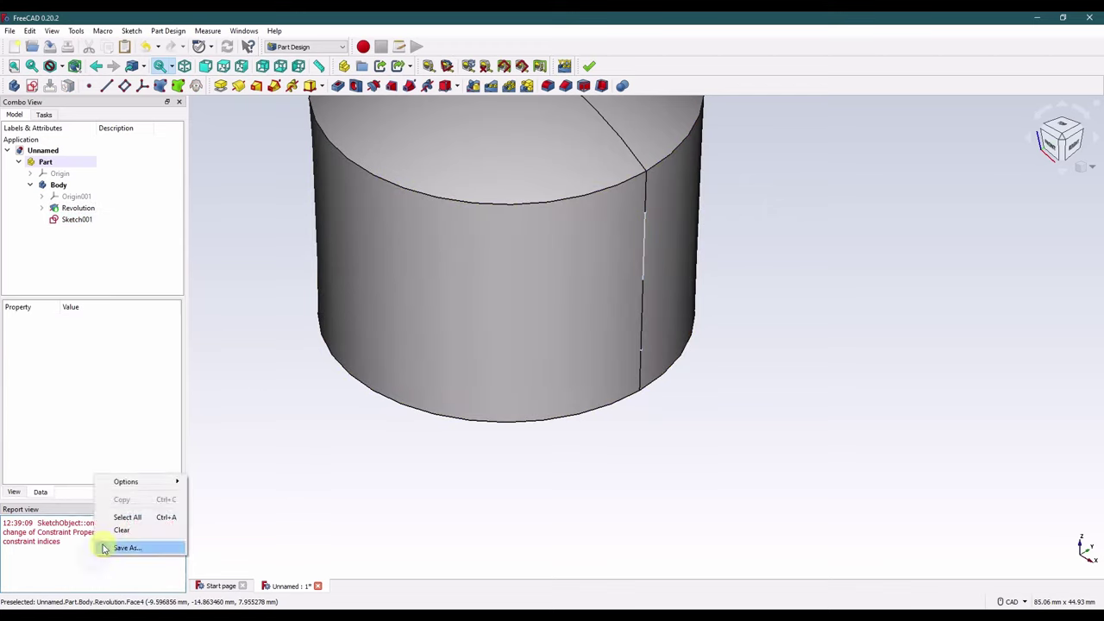
click(121, 531)
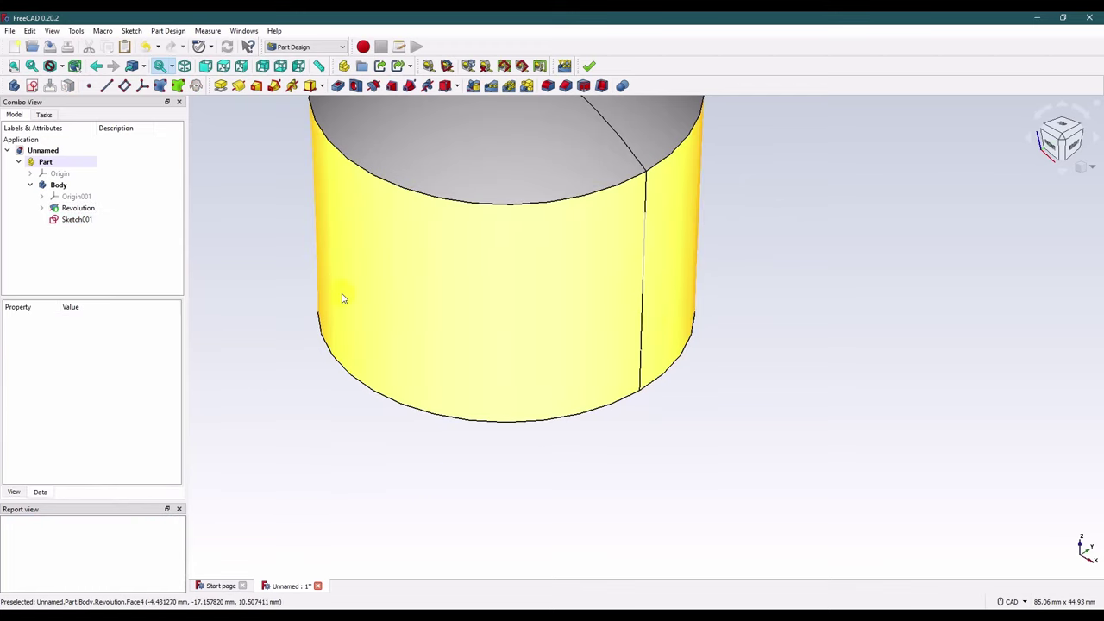
Step: Create an empty sketch on the body's XY plane and set its attachment z position to 4.75 mm
middle_drag(340, 307, 247, 302)
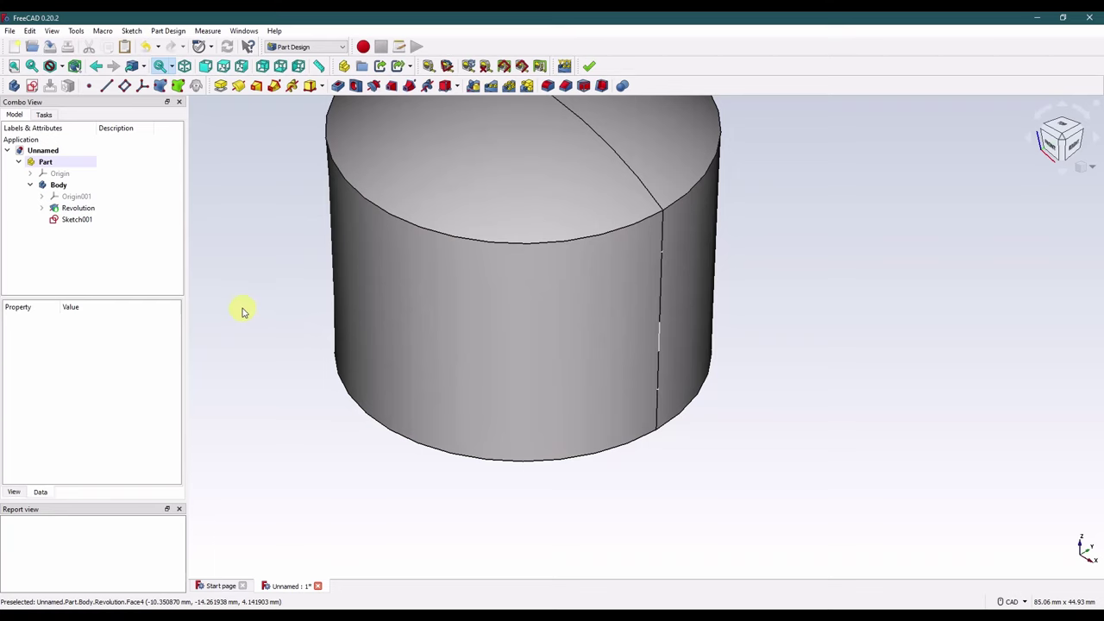
click(33, 86)
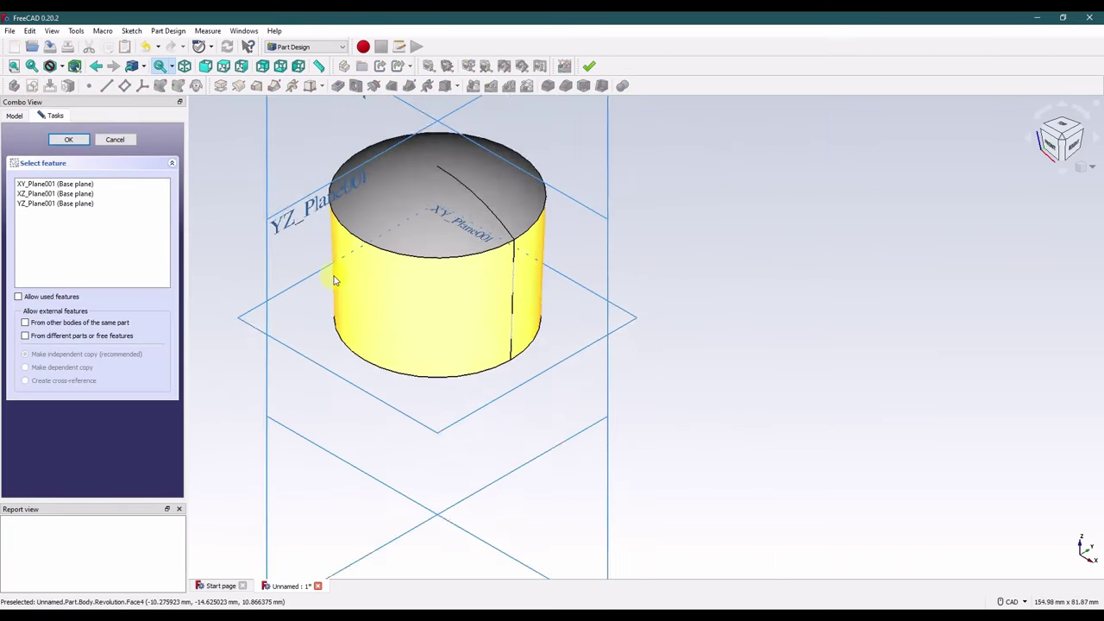
click(265, 310)
click(110, 139)
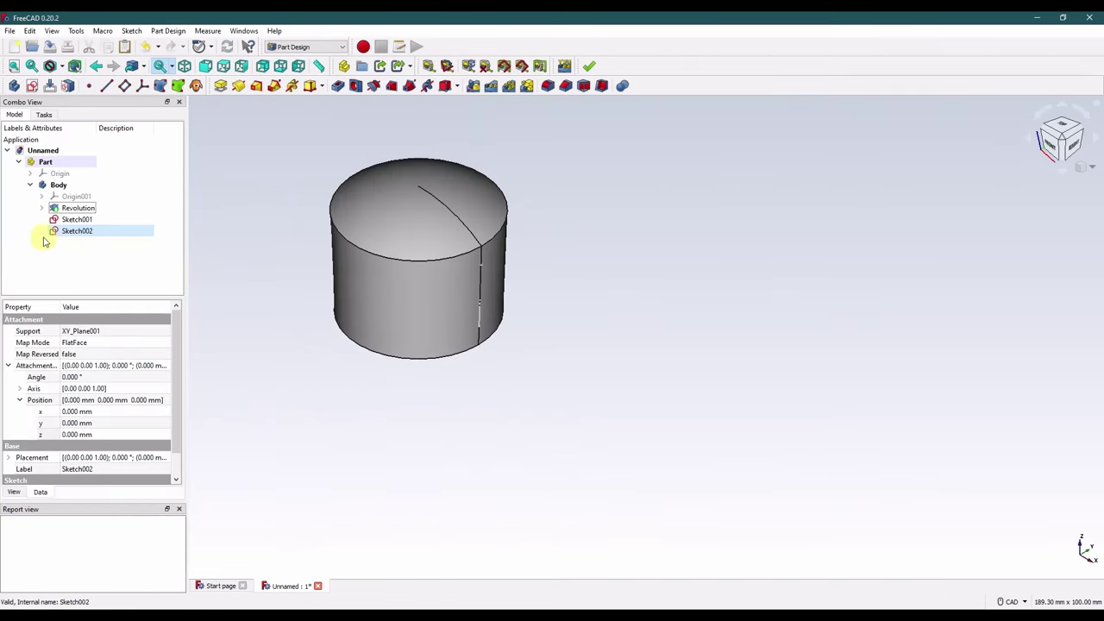
click(106, 433)
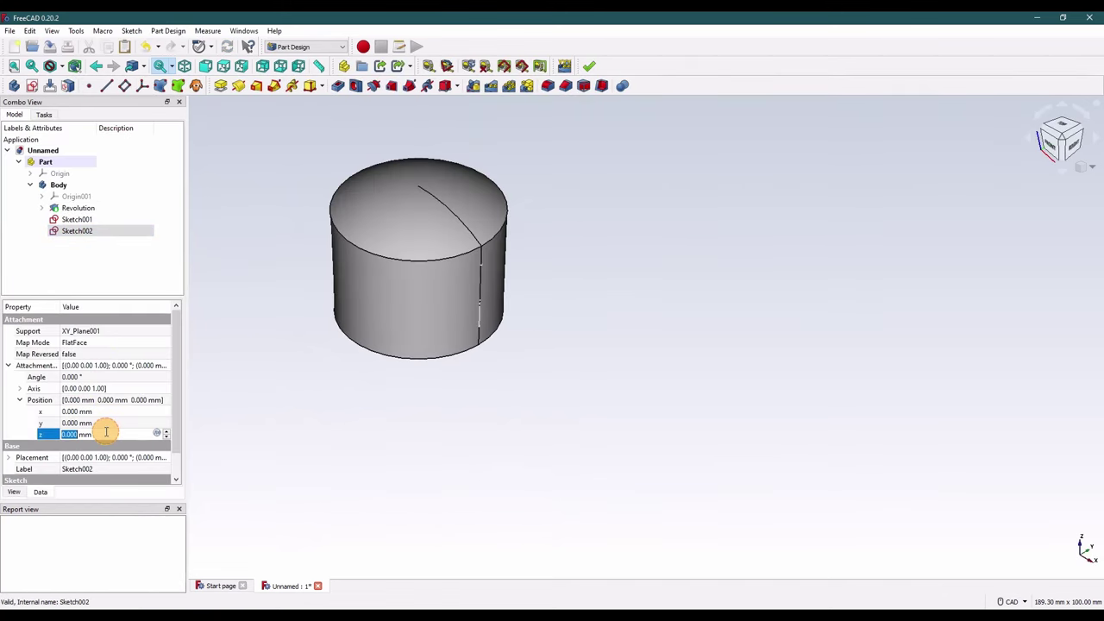
click(216, 380)
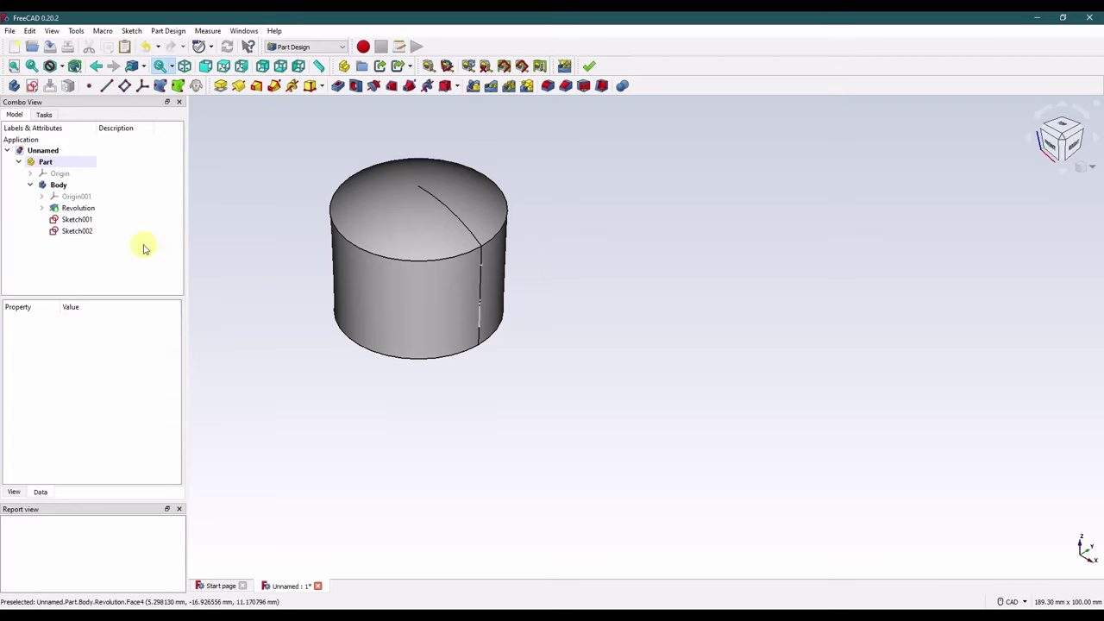
Step: Open Sketch002 for editing and hide the revolved solid
right_click(71, 231)
click(107, 235)
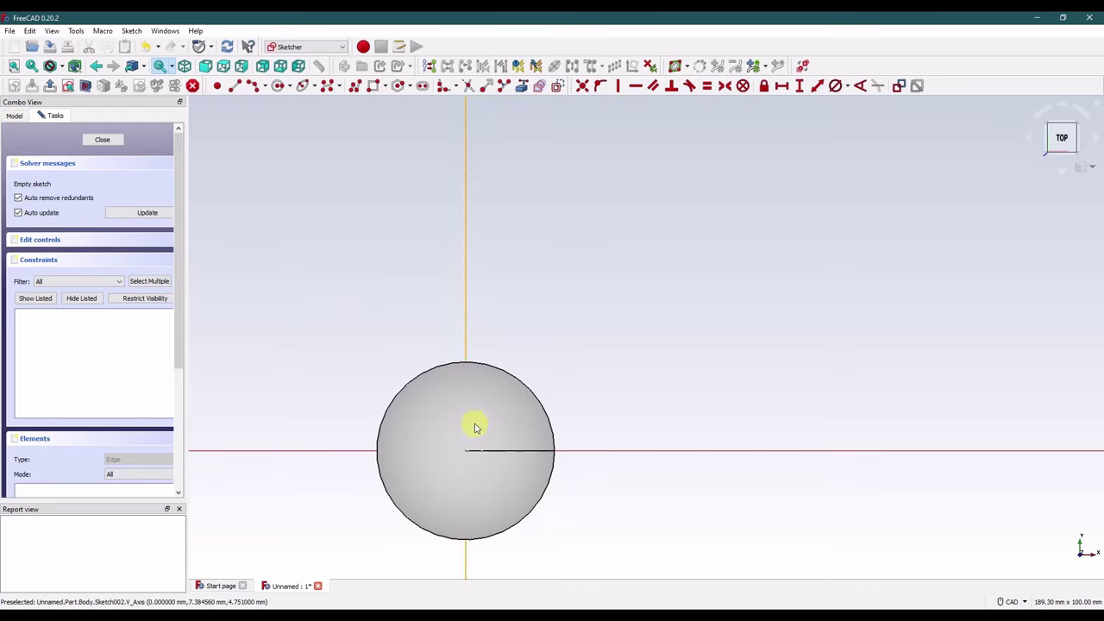
scroll(574, 479, up, 5)
mouse_move(557, 472)
middle_down()
mouse_move(532, 458)
mouse_move(512, 387)
mouse_move(429, 369)
middle_up()
click(14, 115)
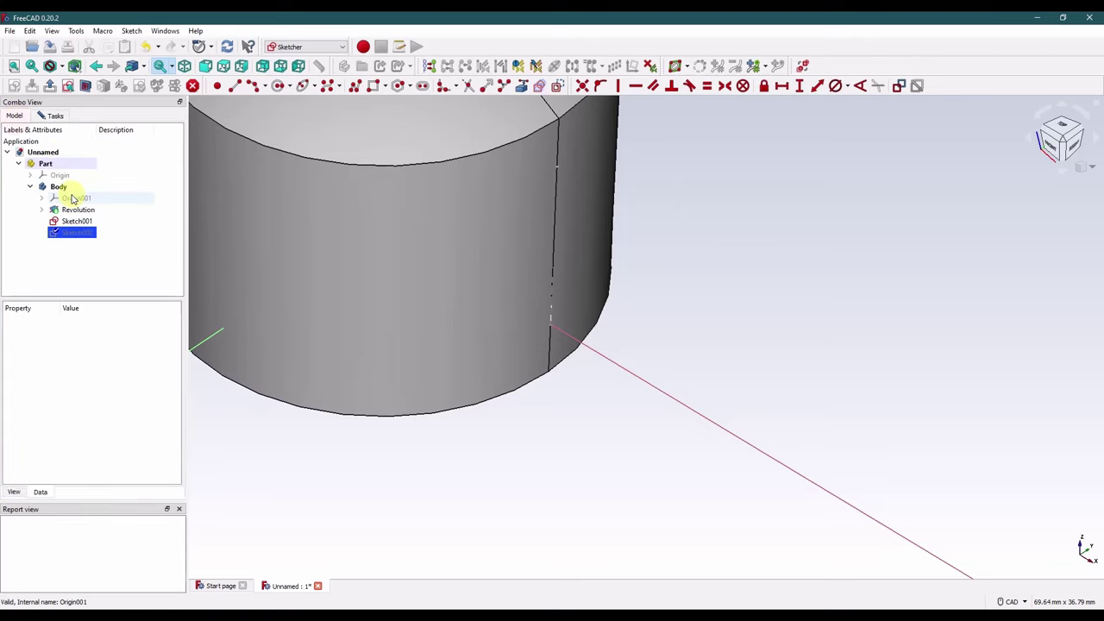
click(77, 210)
key(space)
click(512, 394)
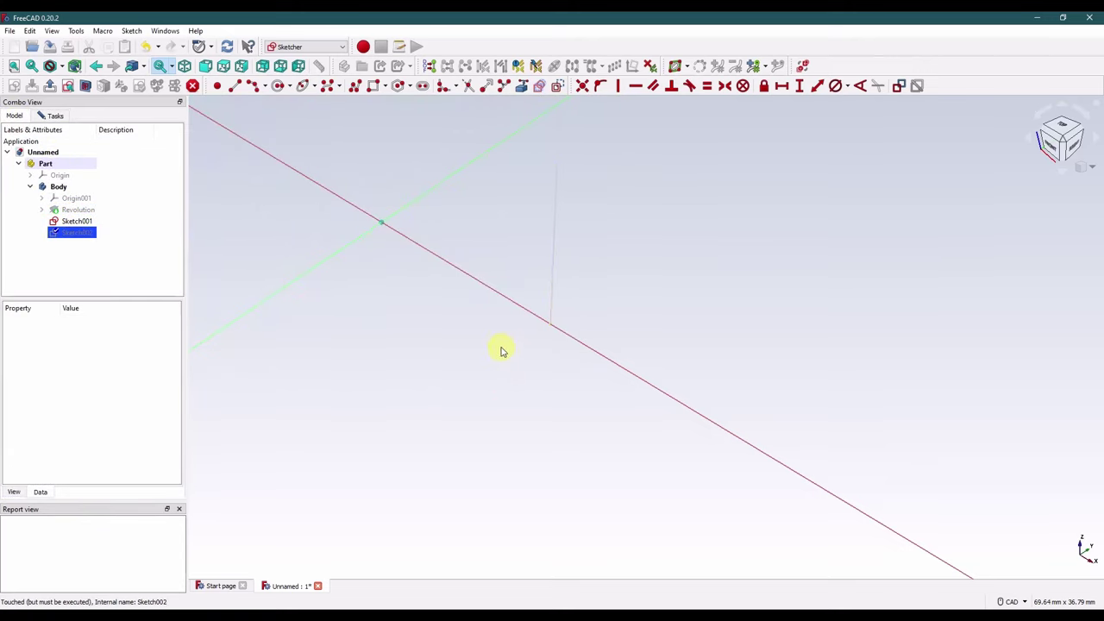
Step: Draw a closed four-sided polyline with side corners on the horizontal axis and the others at X about 17.9 mm, Y about 2.7 and -2 mm
scroll(510, 333, up, 4)
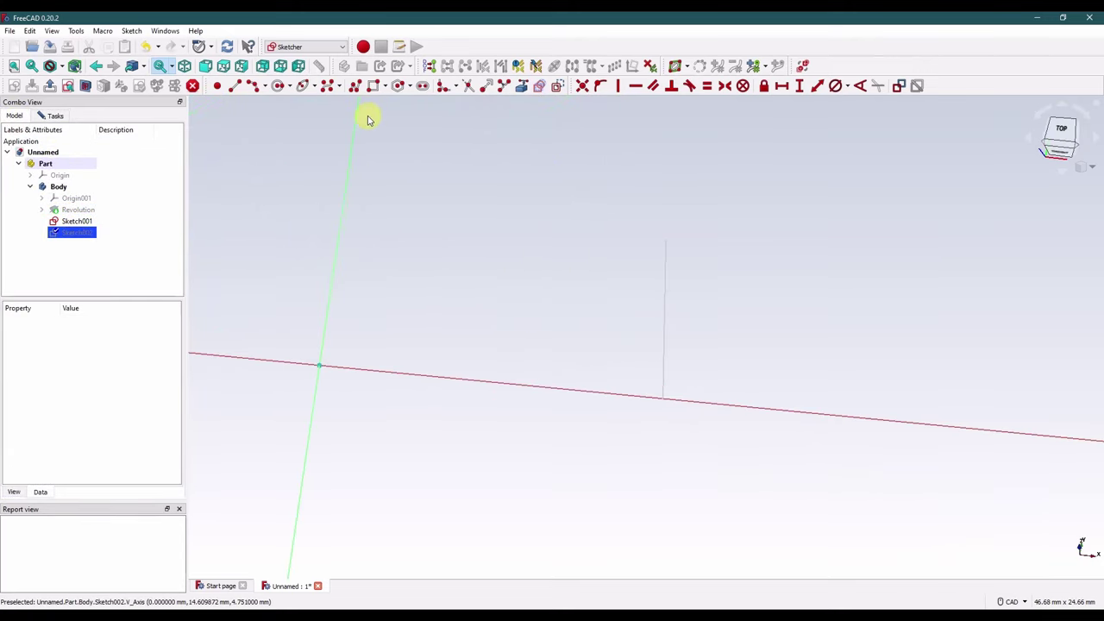
click(374, 85)
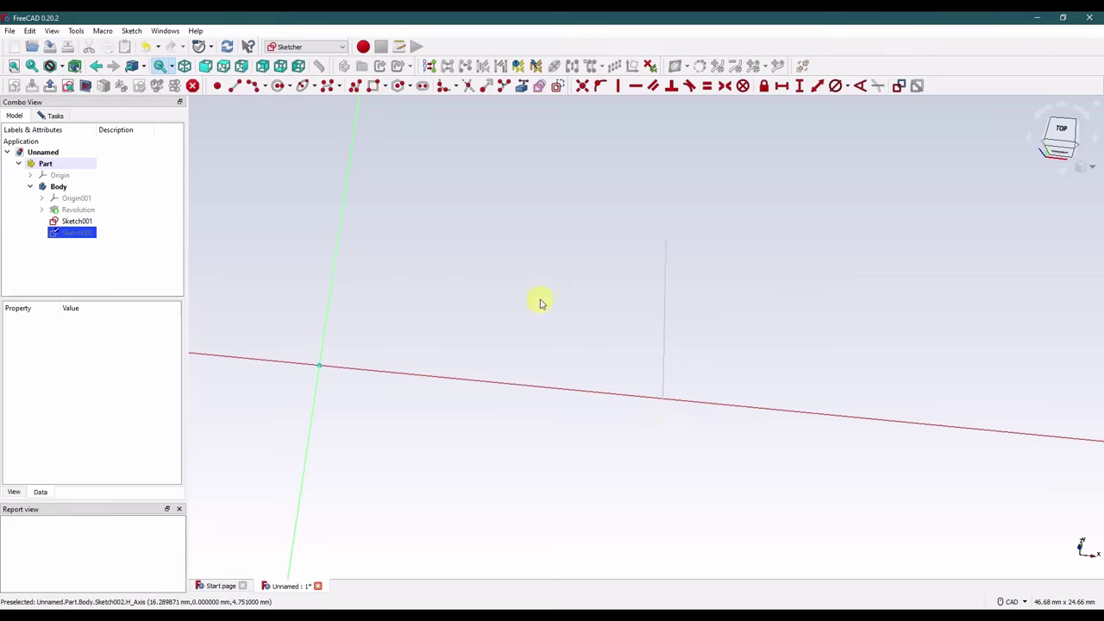
click(354, 85)
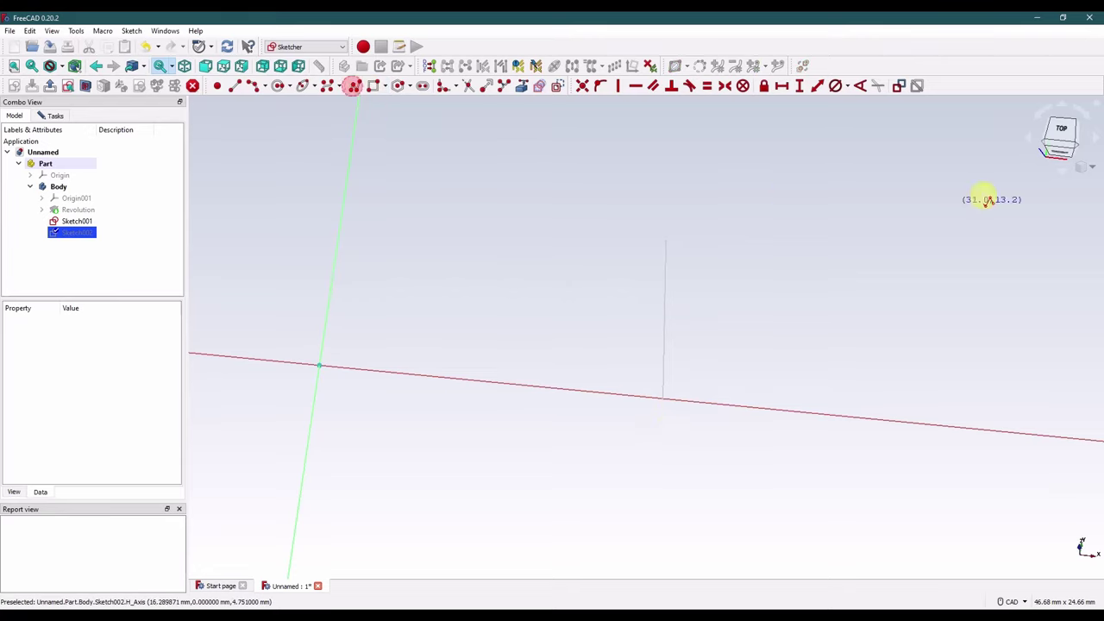
click(1061, 131)
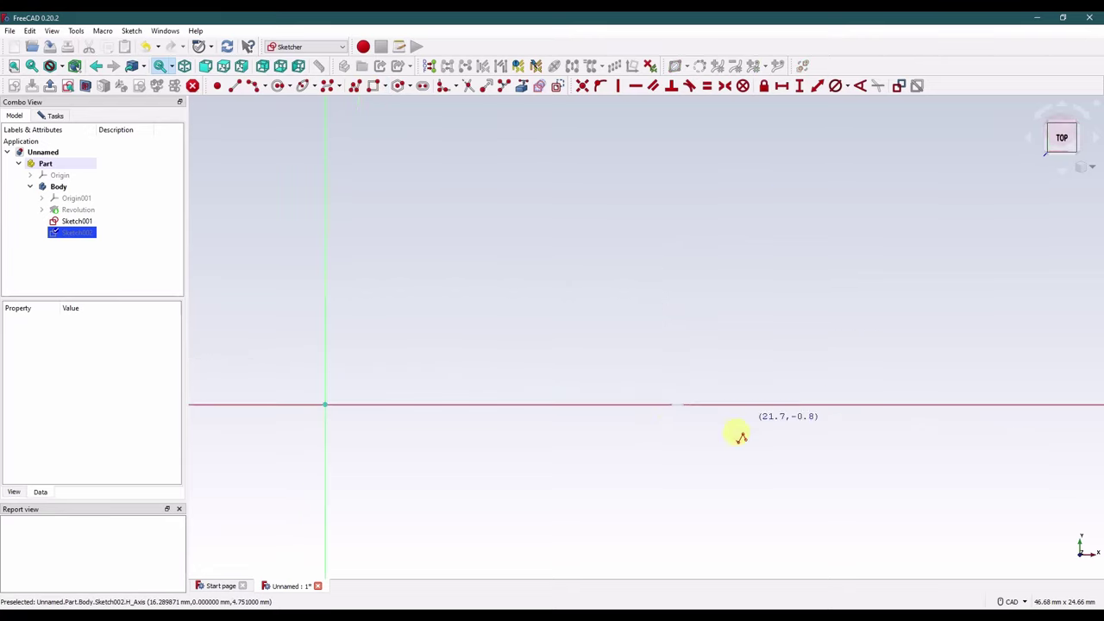
click(677, 442)
click(629, 403)
click(676, 352)
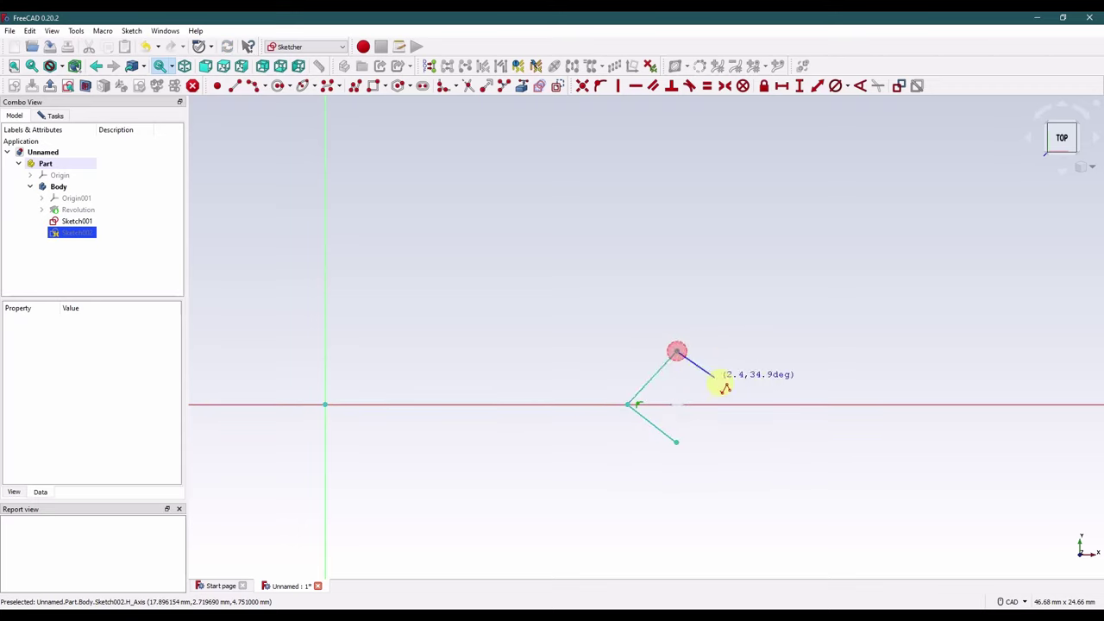
click(734, 404)
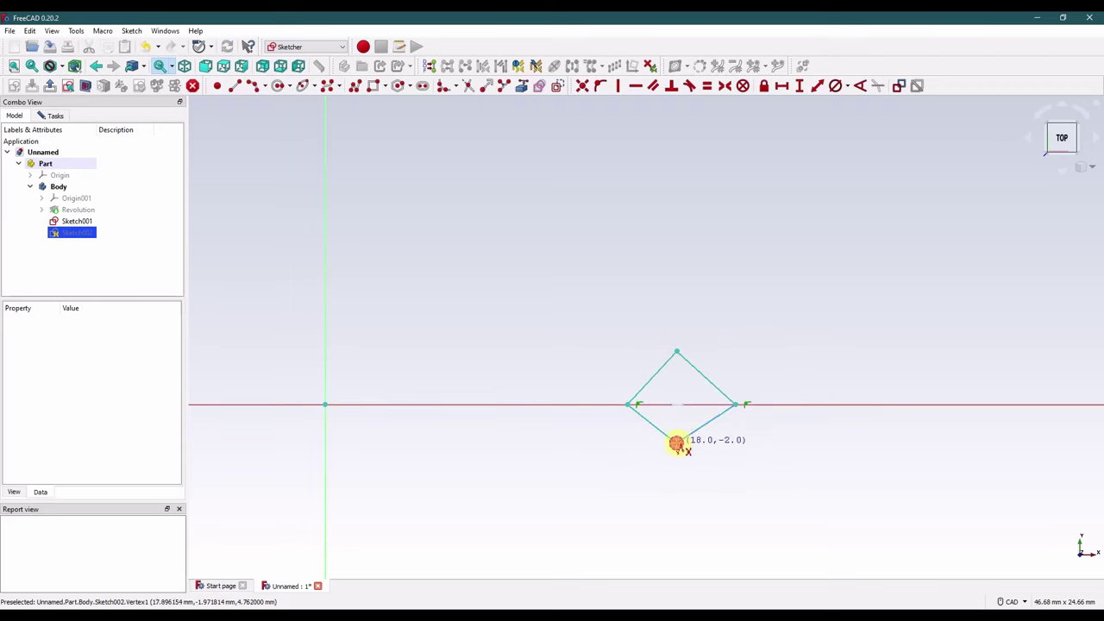
click(676, 443)
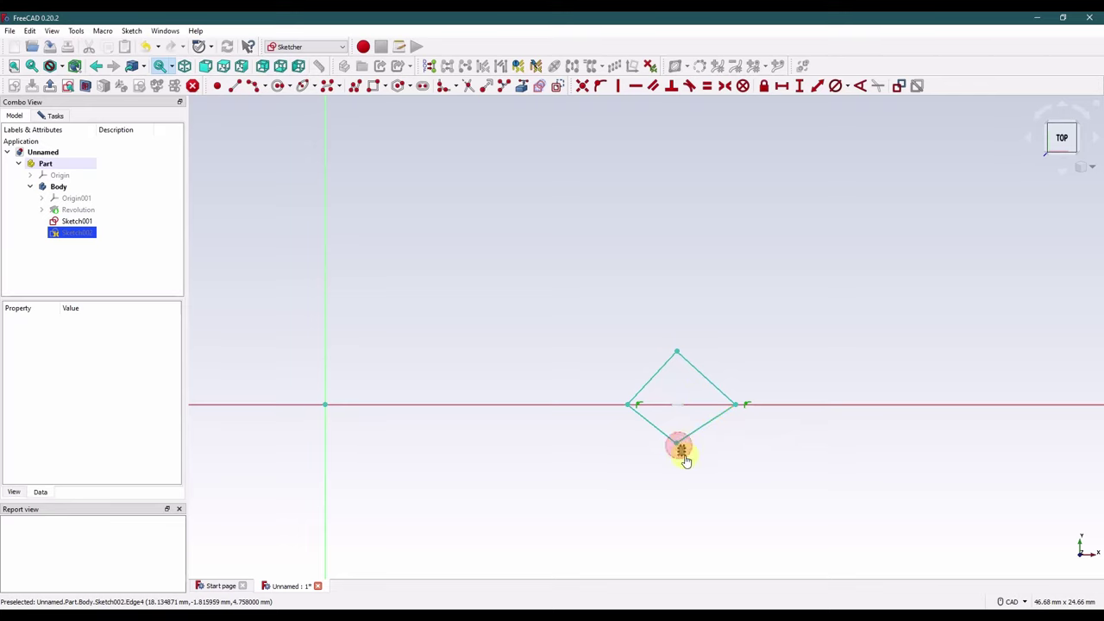
Step: Even out the upper and lower corners of the four-sided profile and constrain its two lower sides to equal length
drag(678, 444, 679, 455)
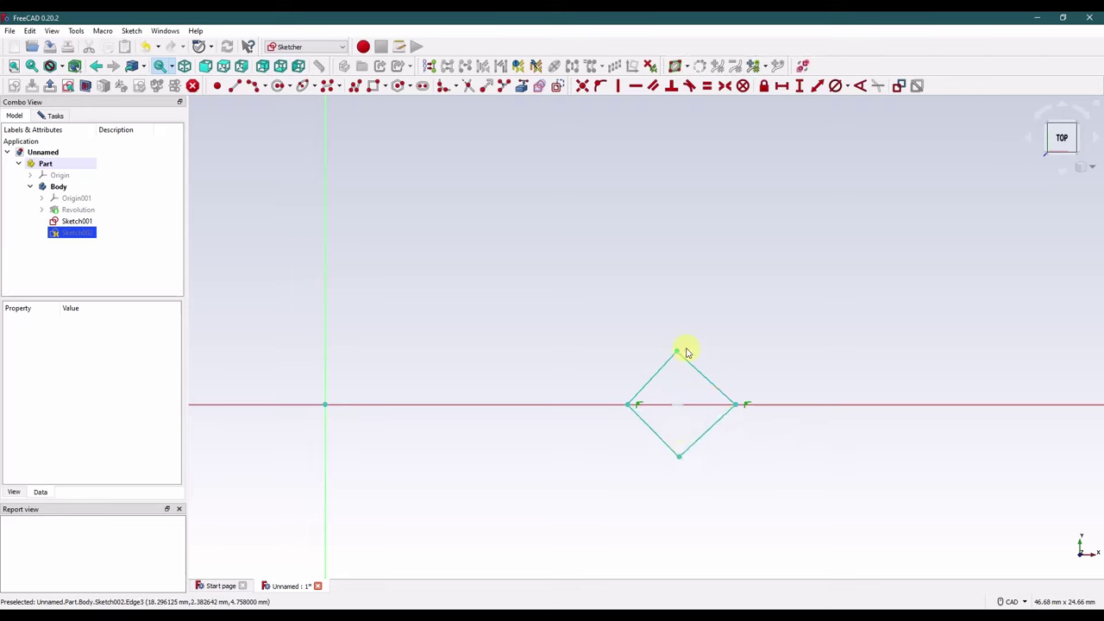
drag(679, 355, 682, 349)
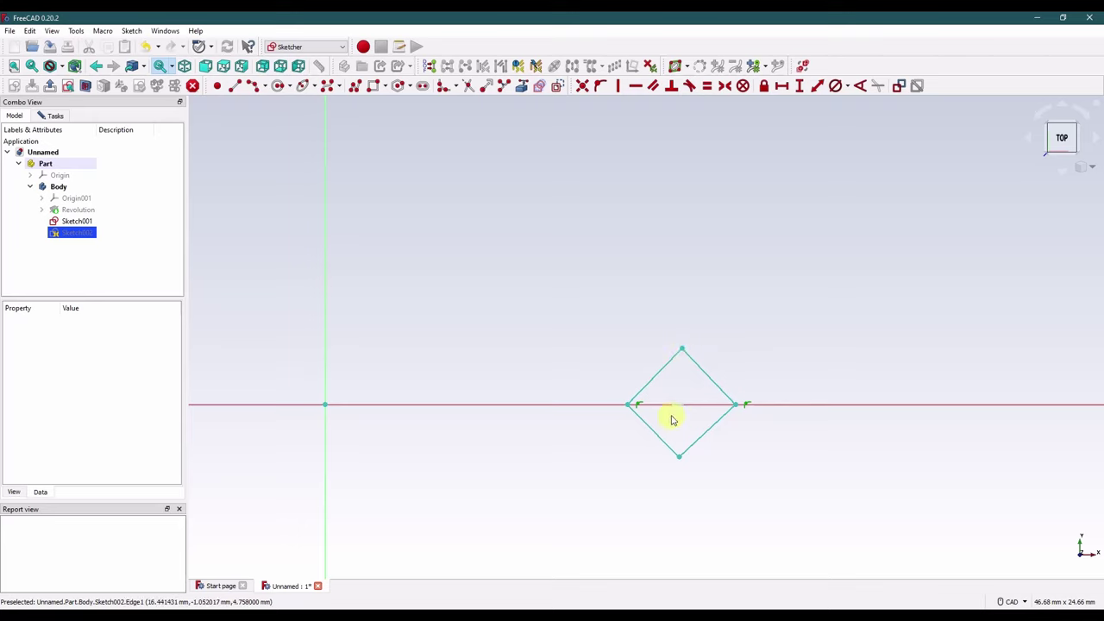
click(705, 457)
click(707, 87)
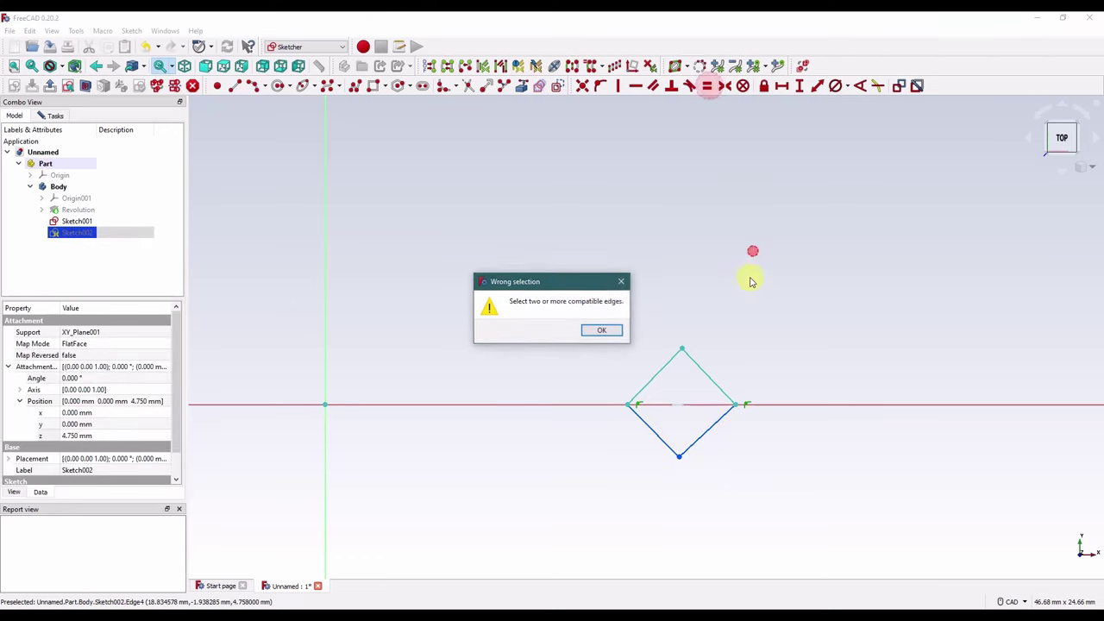
click(604, 328)
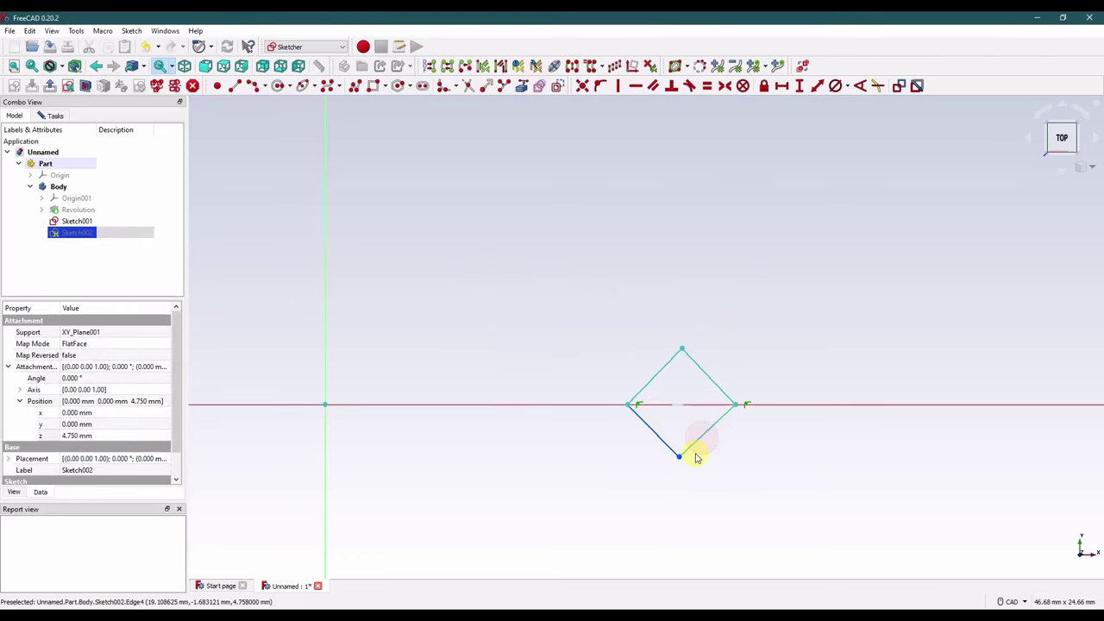
click(647, 448)
click(653, 433)
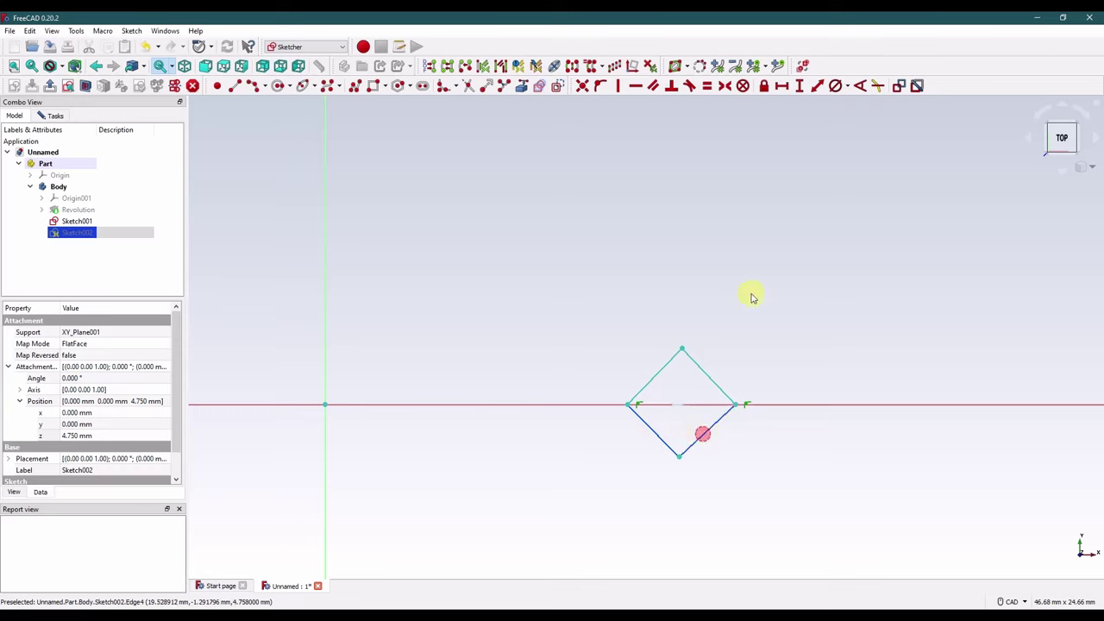
click(707, 86)
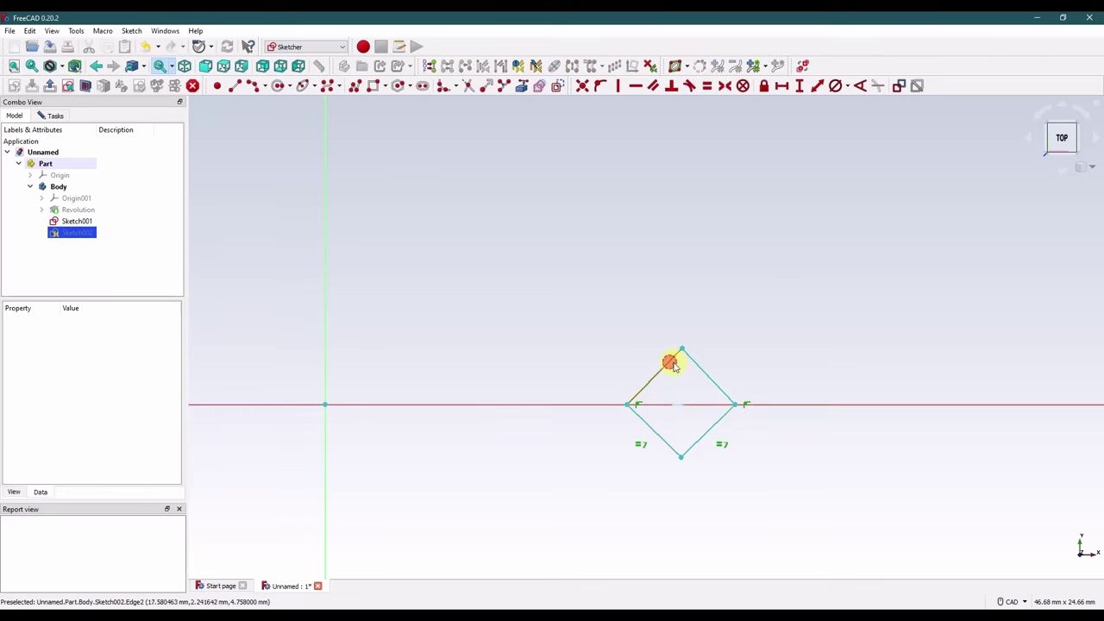
Step: Constrain the two upper sides to equal length, and make the upper-left and lower-left sides equal as well
click(674, 365)
click(708, 85)
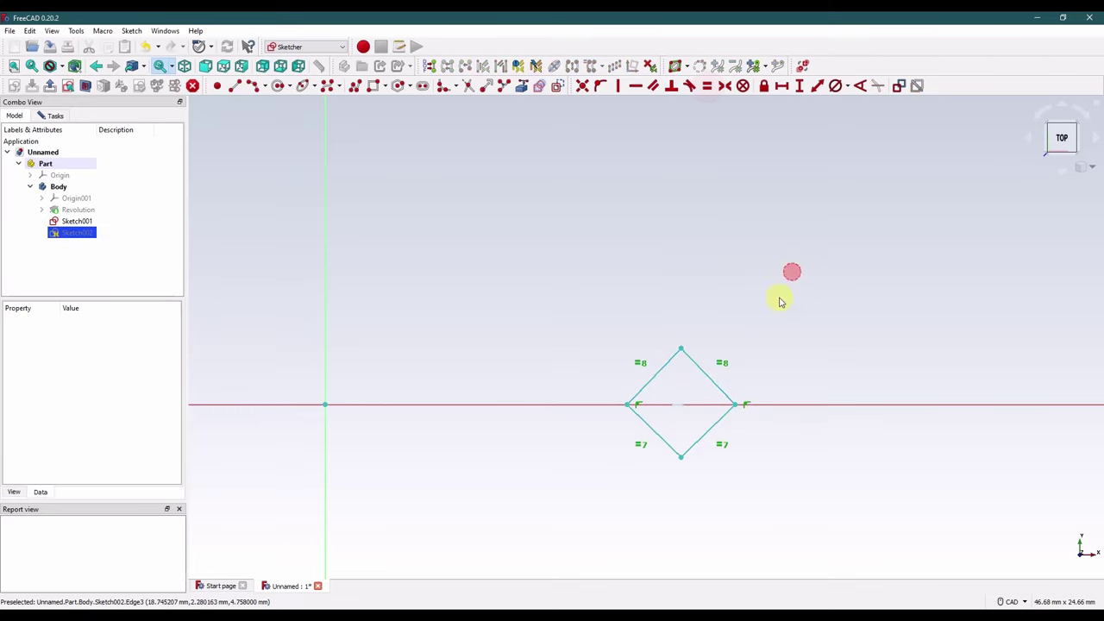
click(653, 431)
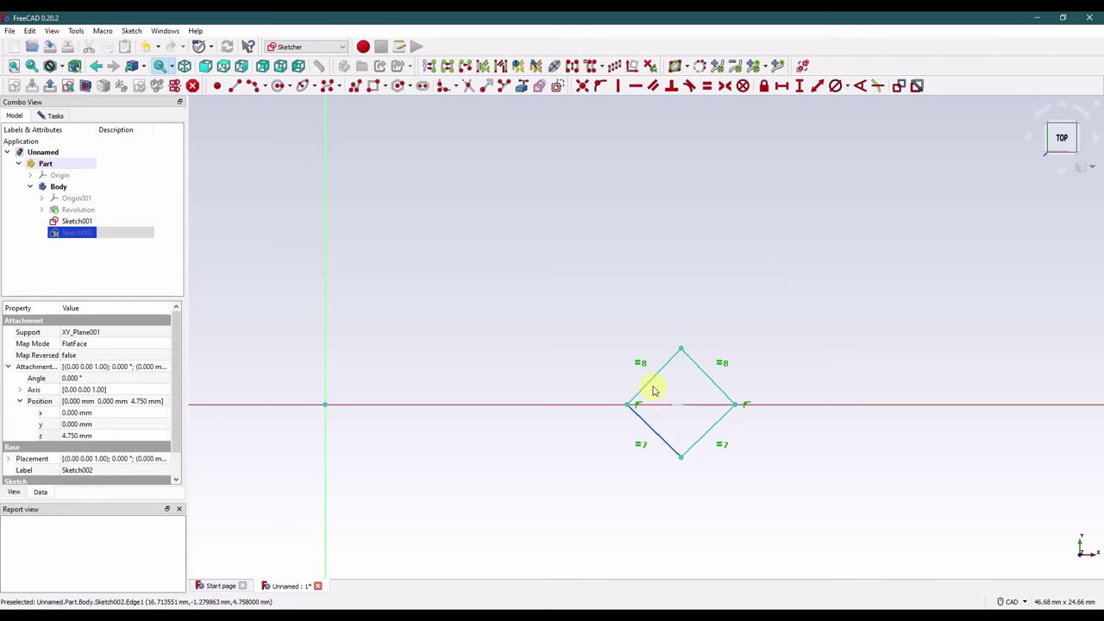
click(707, 86)
Step: Make the two left sides of the diamond perpendicular and move its upper corner up and to the right
click(653, 425)
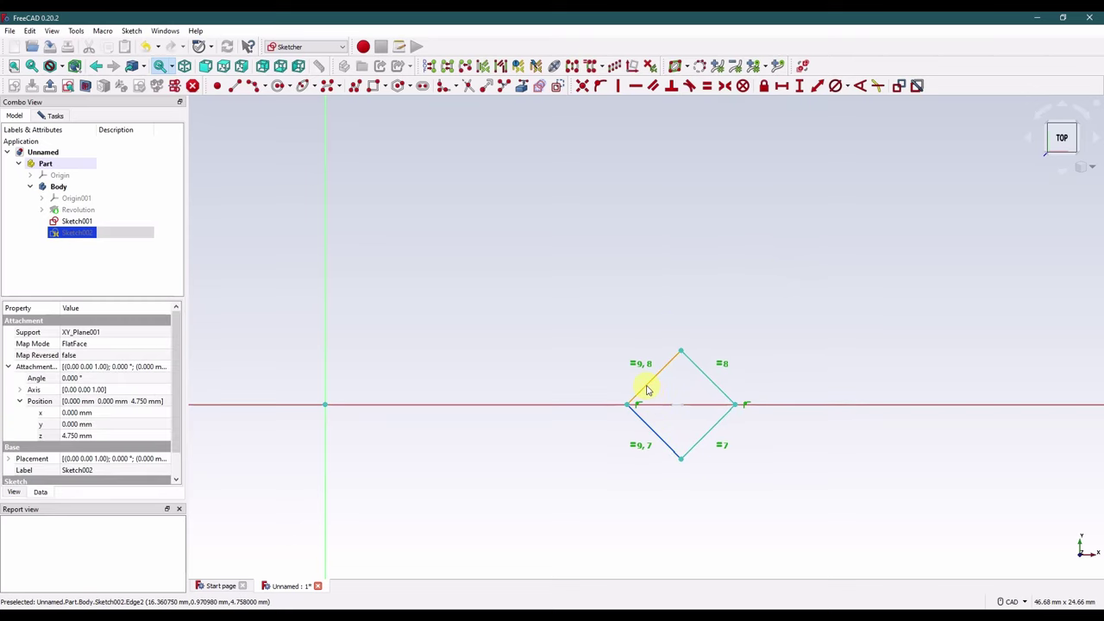
click(647, 386)
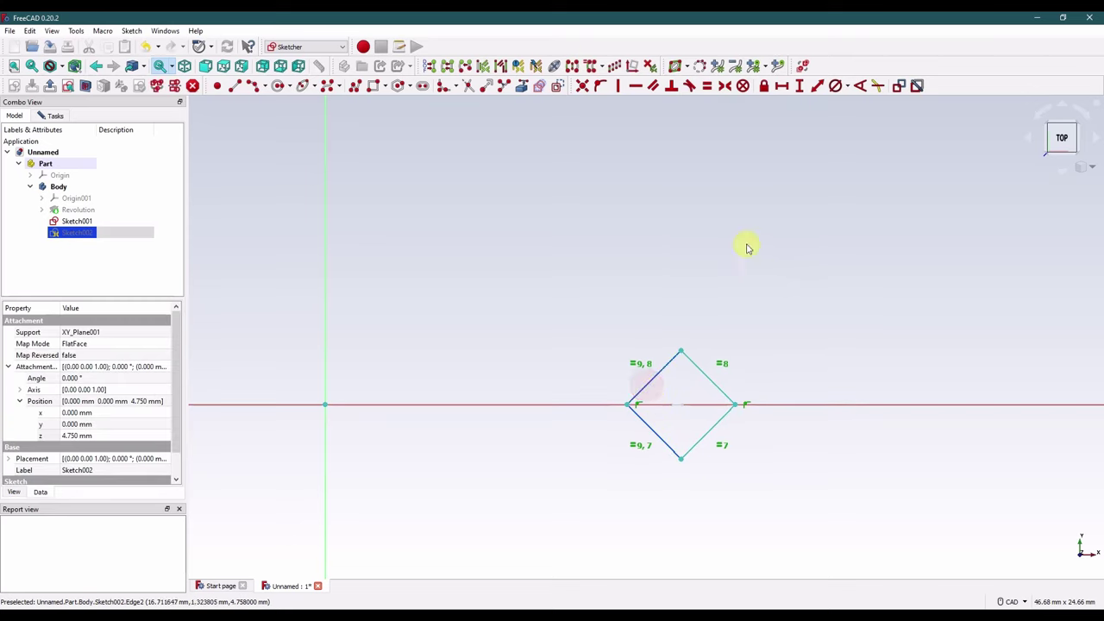
click(672, 87)
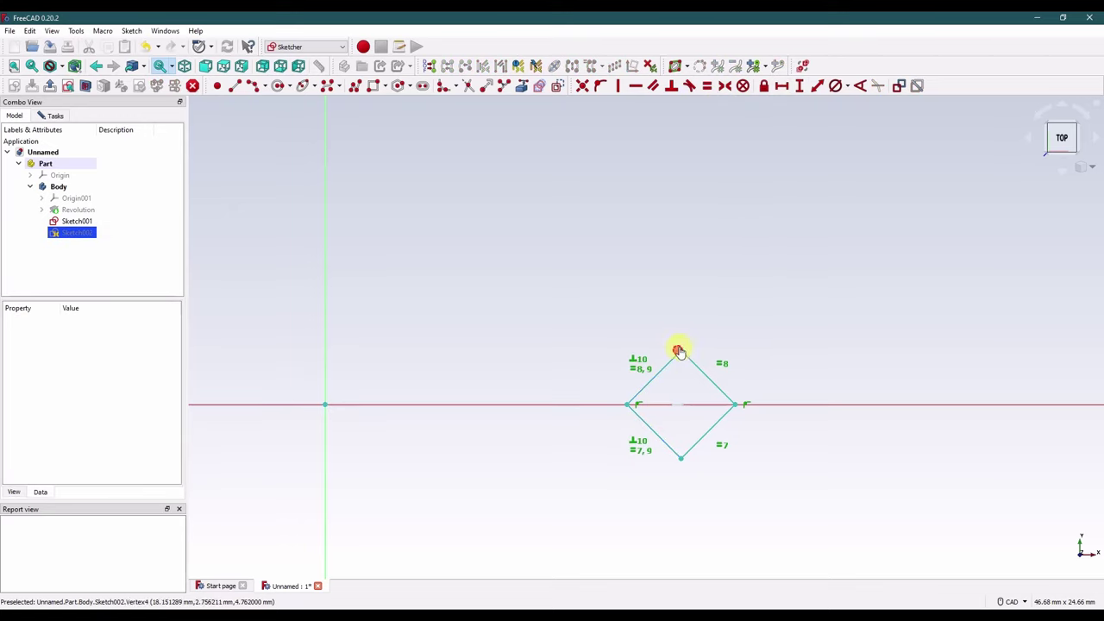
mouse_move(682, 354)
mouse_down()
mouse_move(680, 329)
mouse_move(700, 339)
mouse_up()
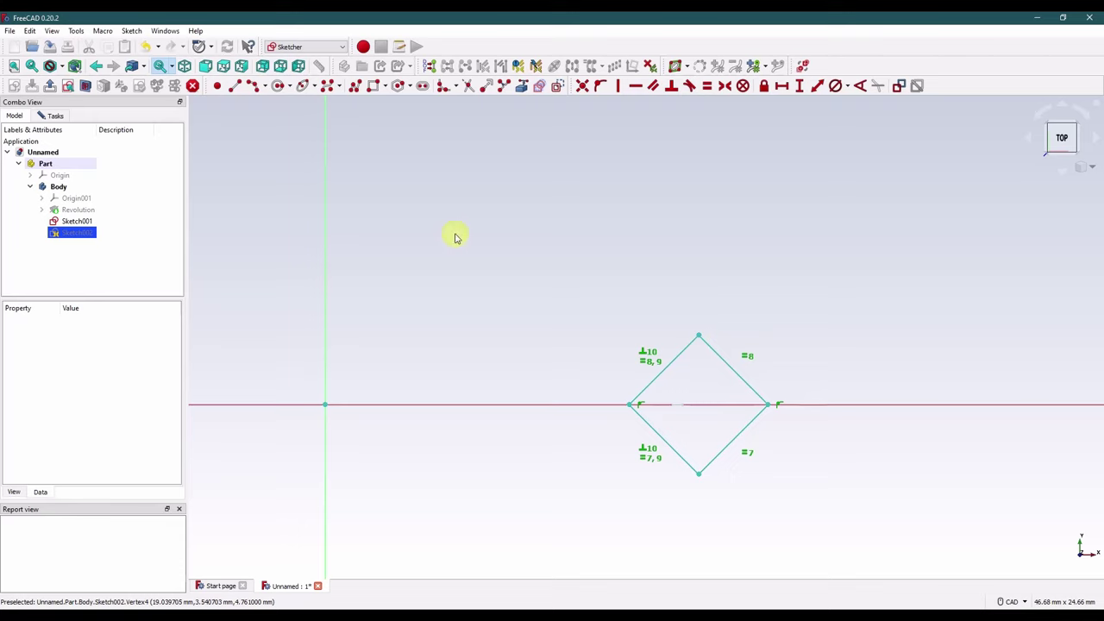
Step: Constrain the horizontal distance between the vertical axis and the diamond's upper corner to 18 mm
click(325, 216)
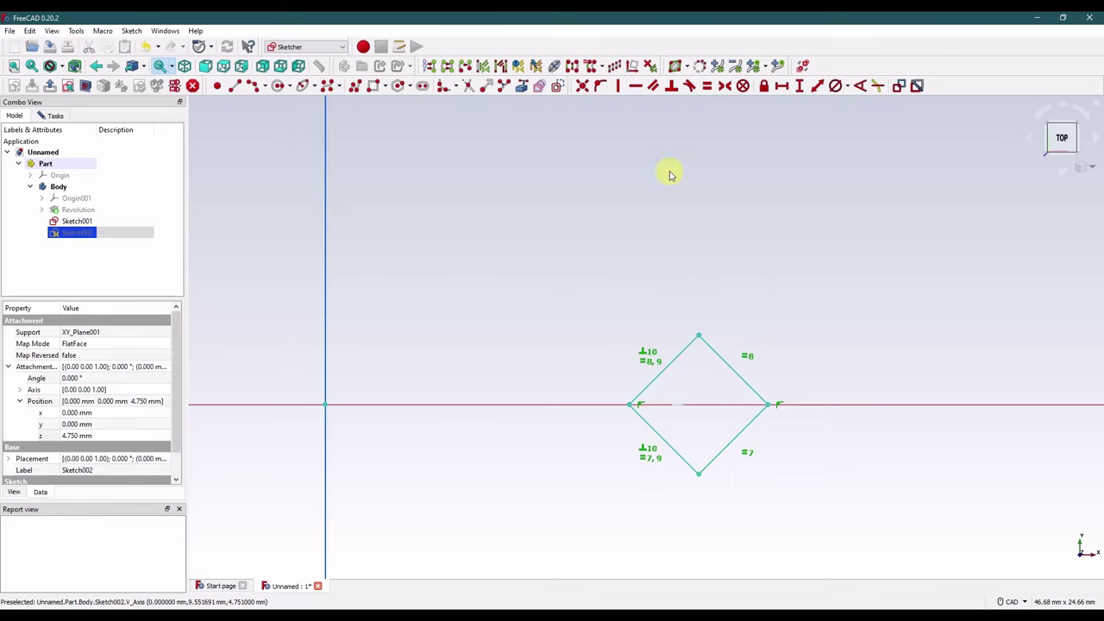
click(699, 336)
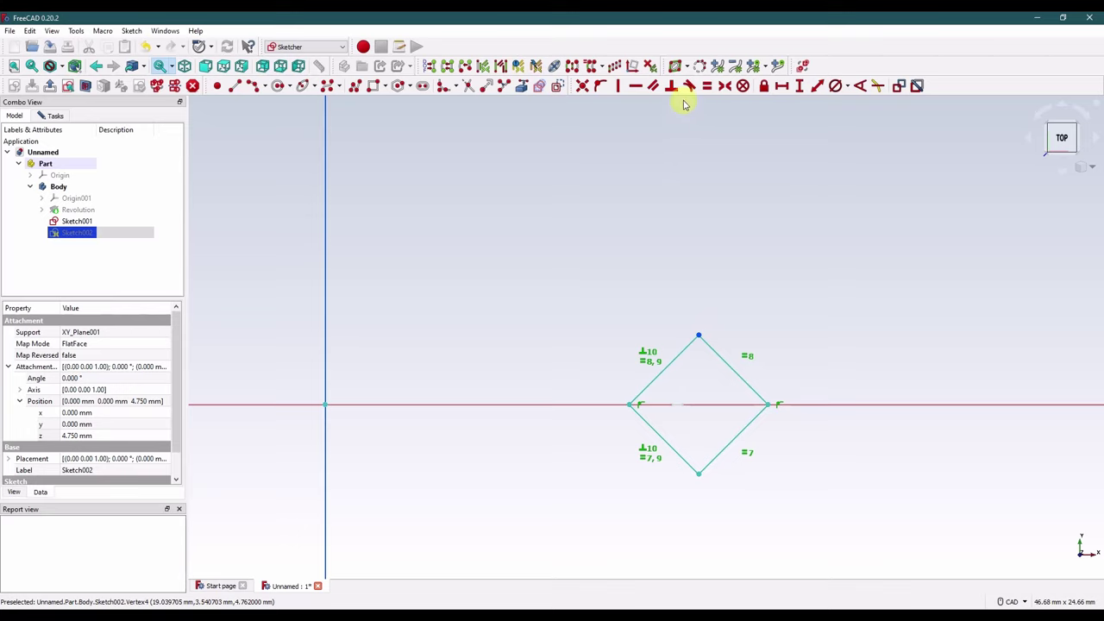
click(782, 86)
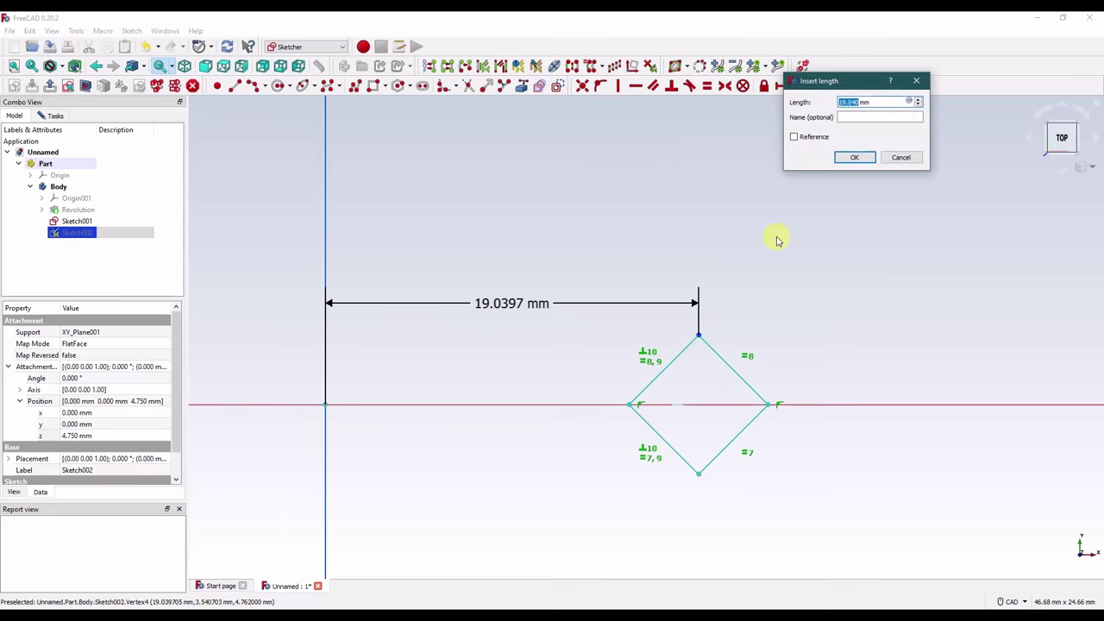
text(18)
key(Return)
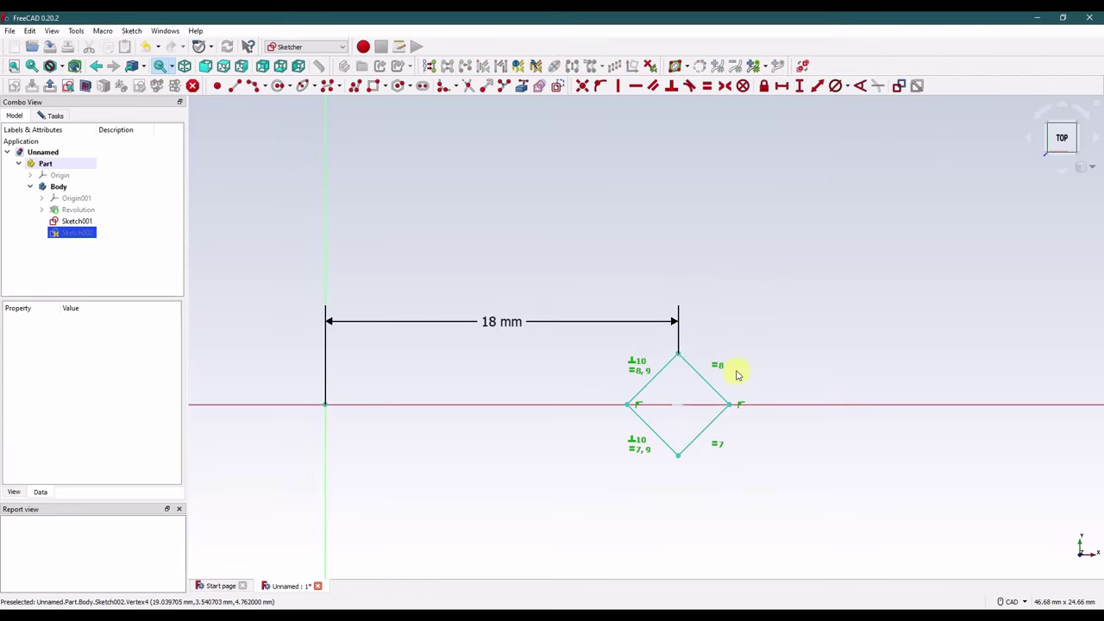
Step: Constrain the vertical distance between the diamond's upper and lower corners to 3.5 mm and close the sketch
mouse_move(680, 406)
middle_down()
mouse_move(680, 333)
mouse_move(698, 449)
mouse_move(651, 447)
middle_up()
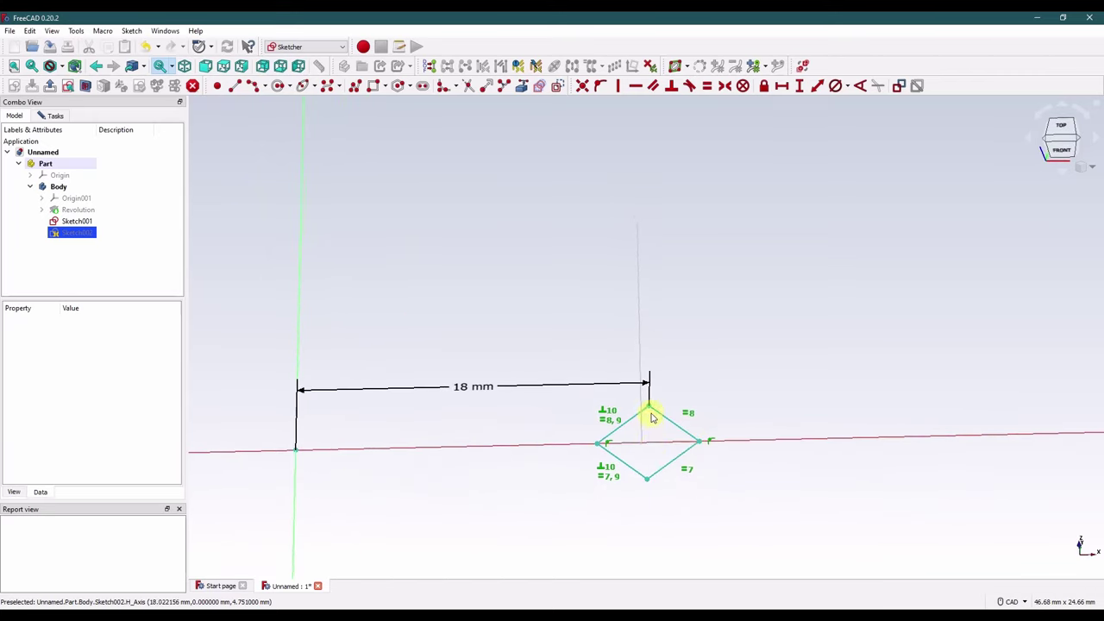
click(1065, 137)
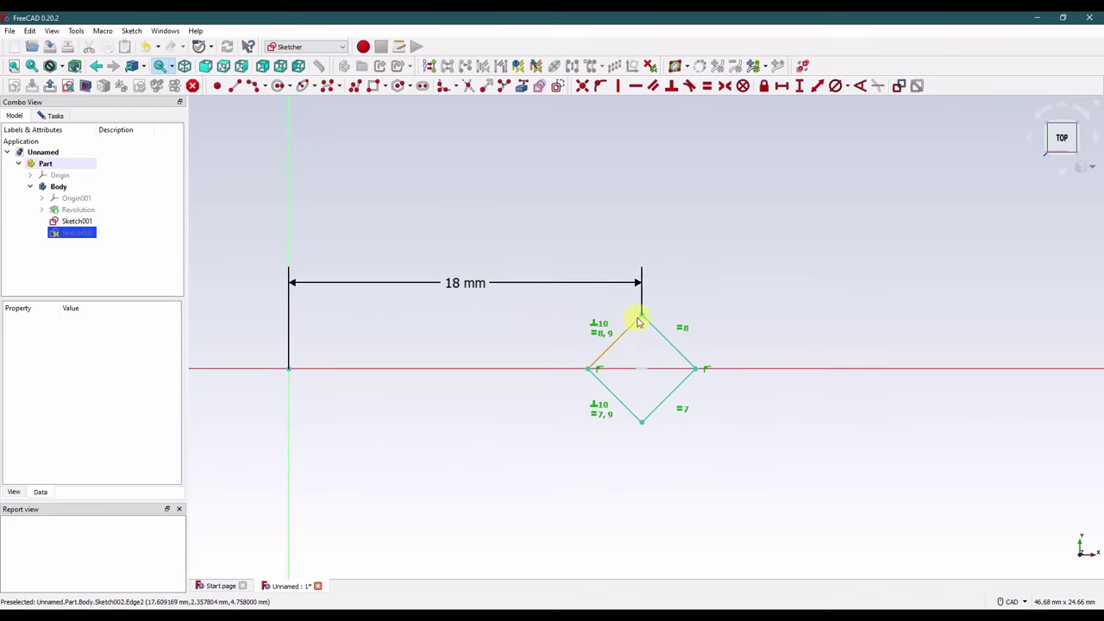
click(641, 316)
click(641, 423)
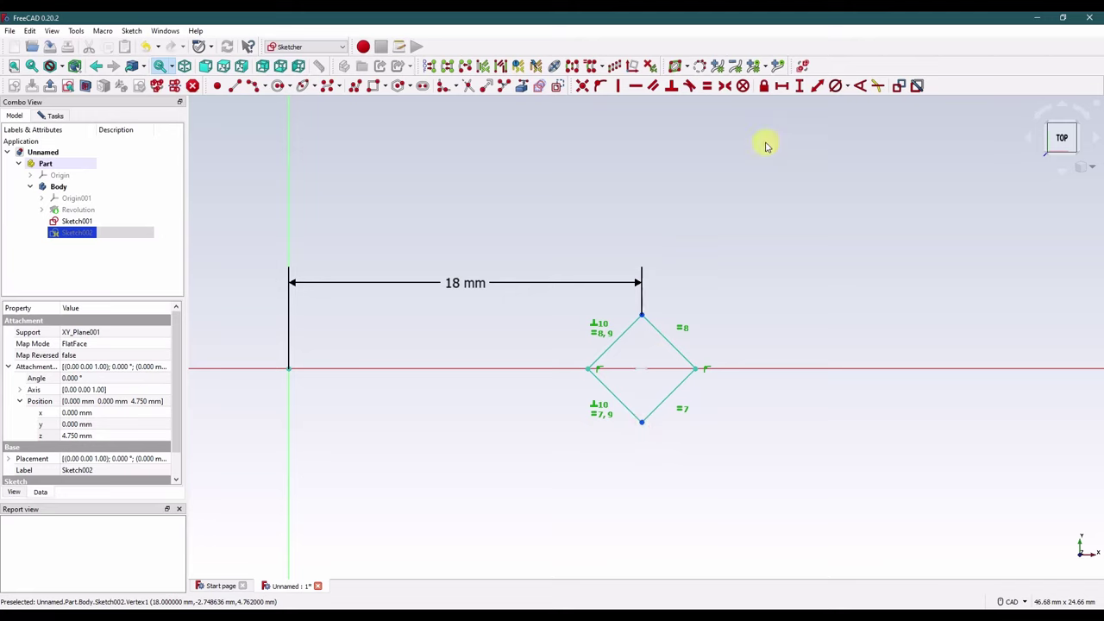
click(799, 86)
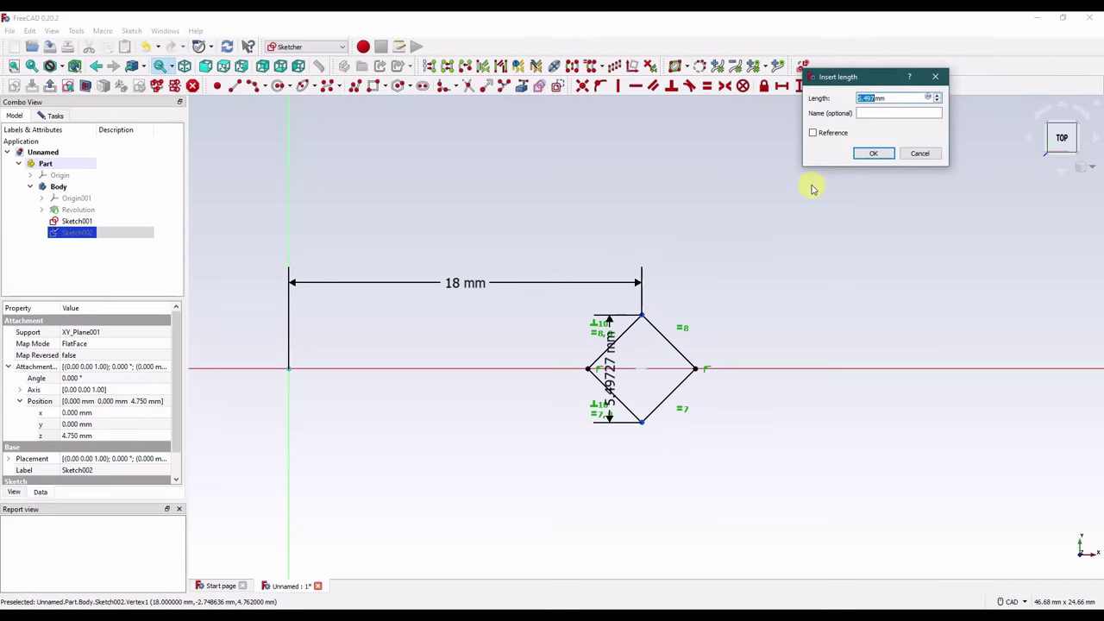
text(3.5)
key(Return)
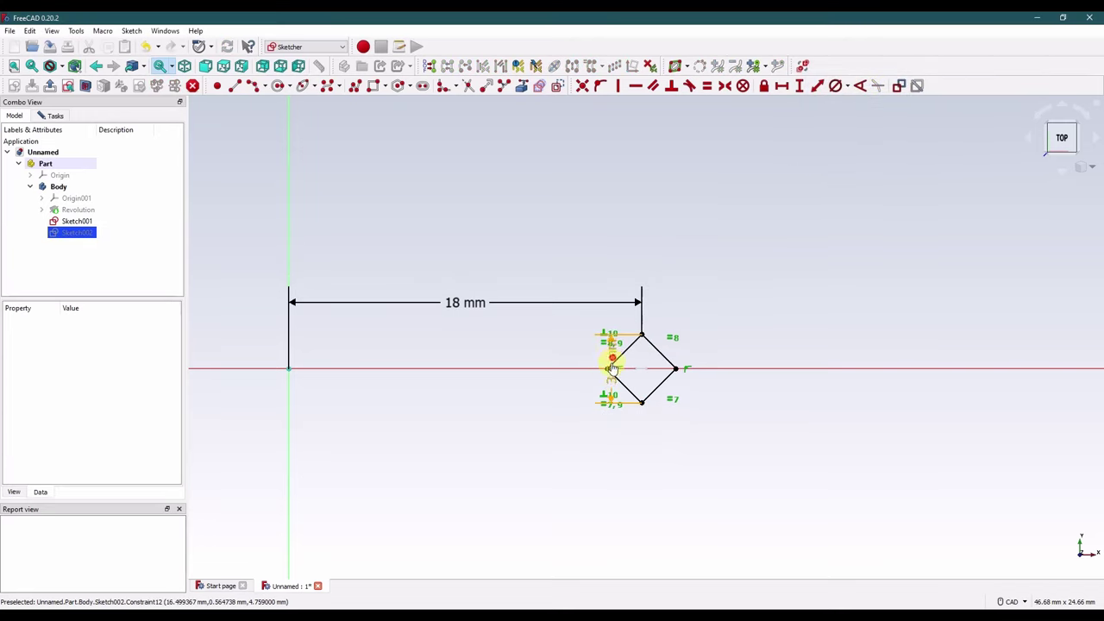
click(57, 115)
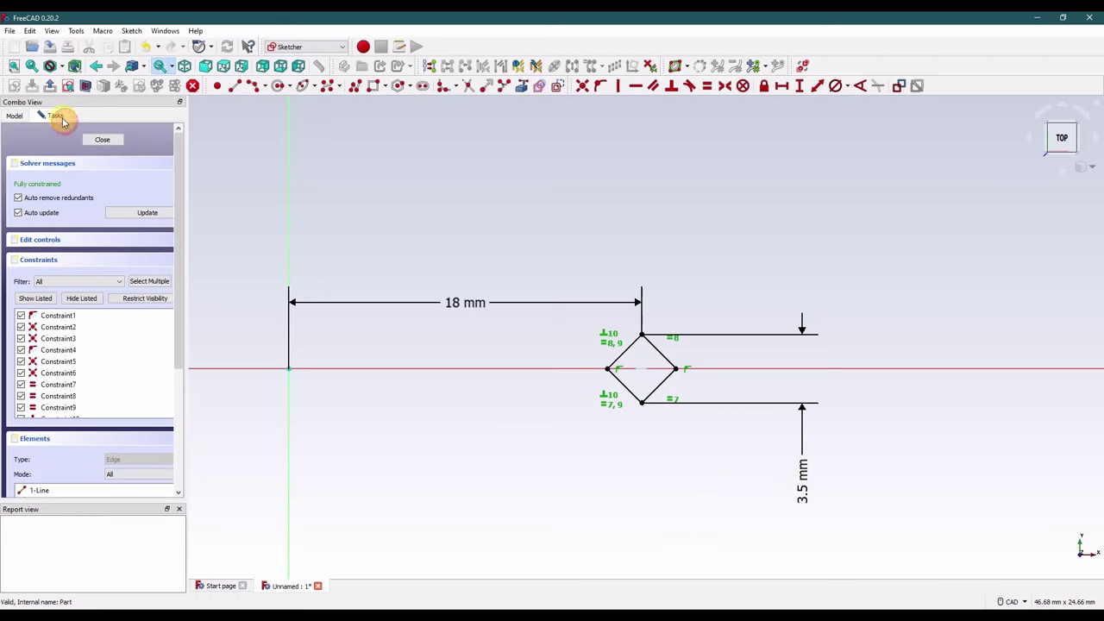
click(82, 139)
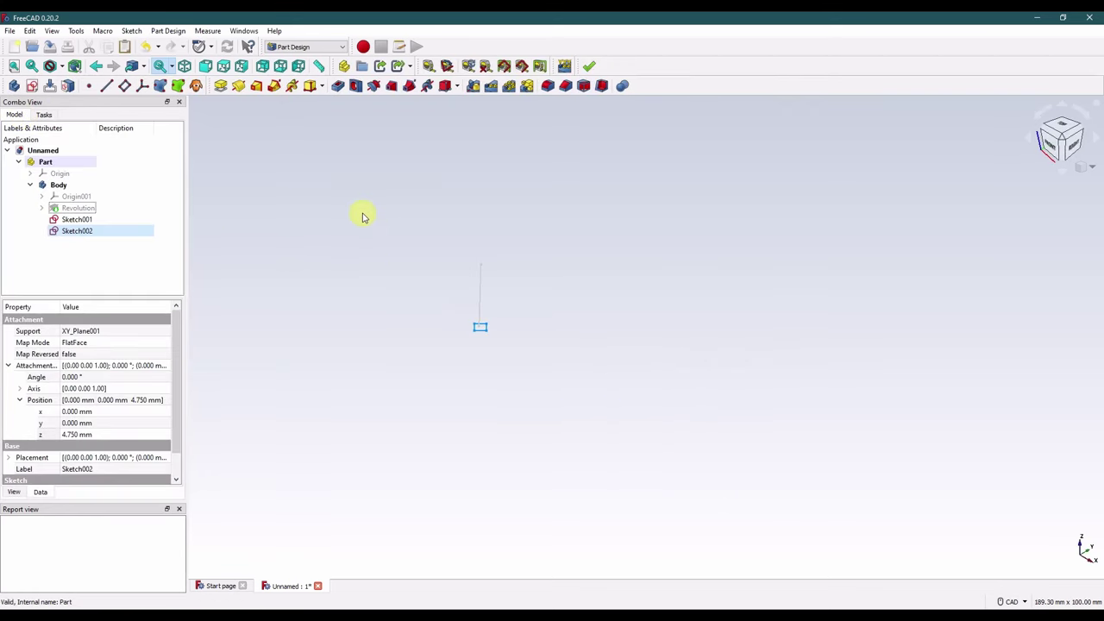
Step: Sweep the diamond profile Sketch002 along the path line Sketch001 with a Subtractive Pipe
click(408, 89)
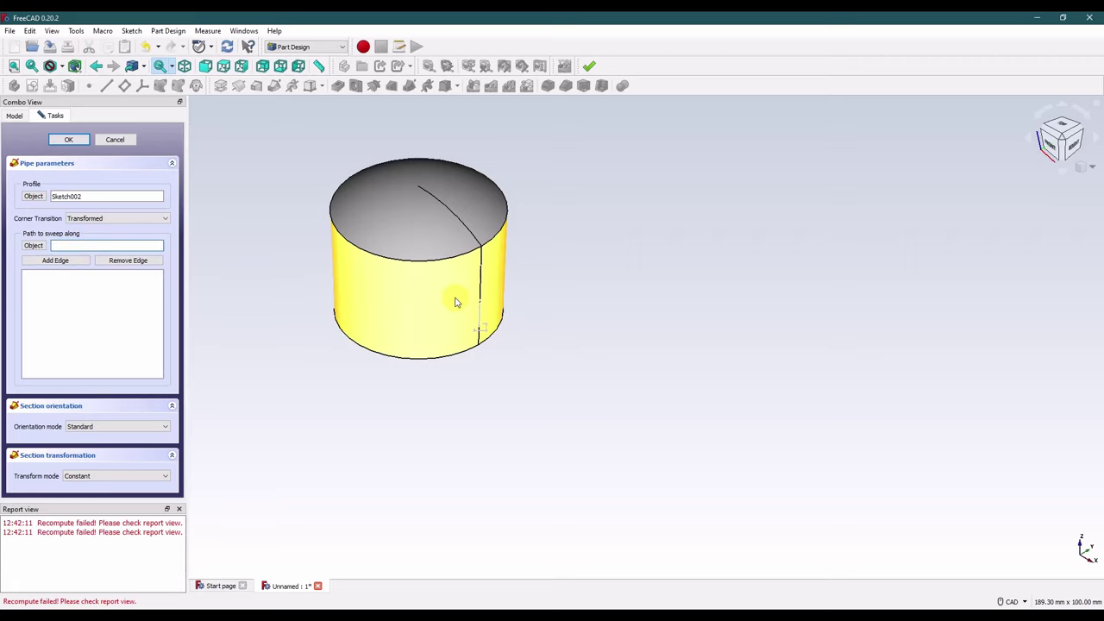
click(481, 312)
click(141, 247)
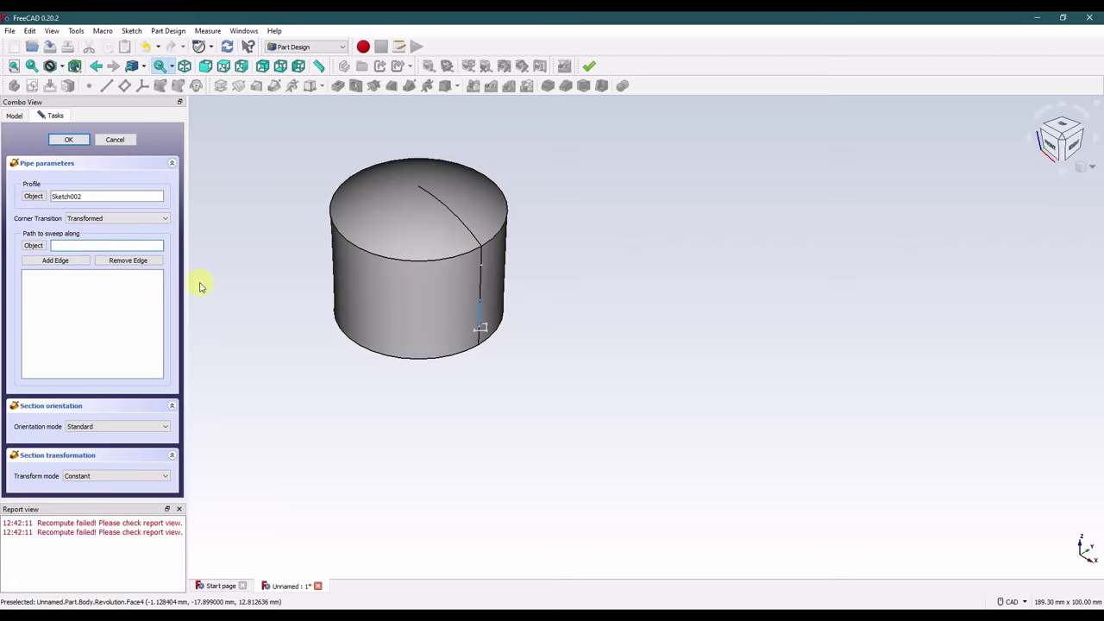
click(45, 250)
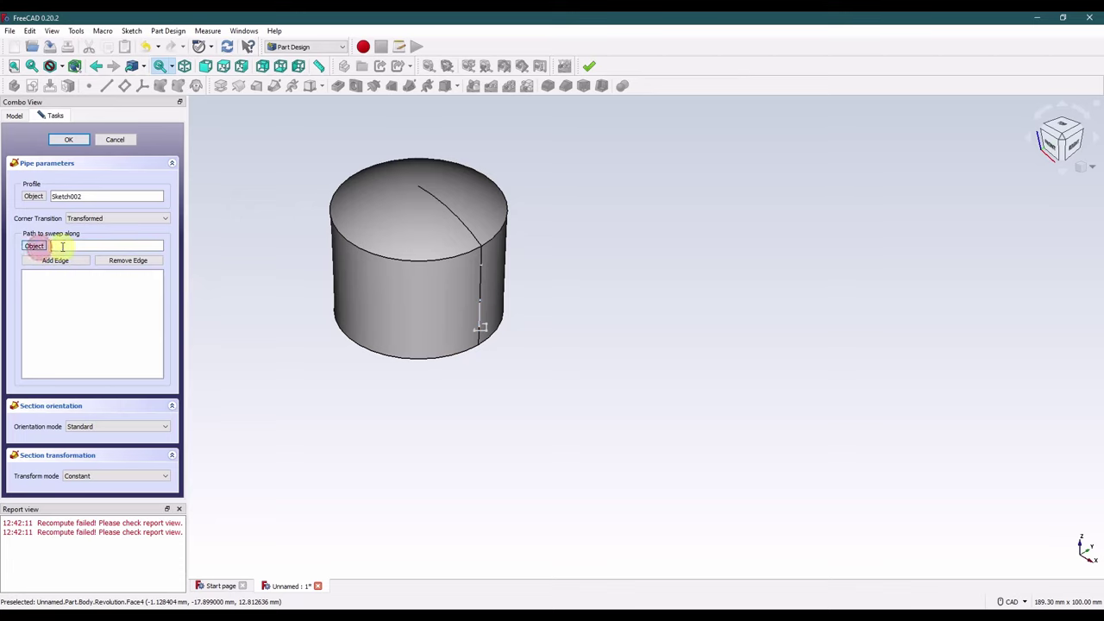
click(481, 315)
Step: Check the preview of the swept cut, clear the report view messages and accept the Subtractive Pipe
scroll(480, 301, up, 8)
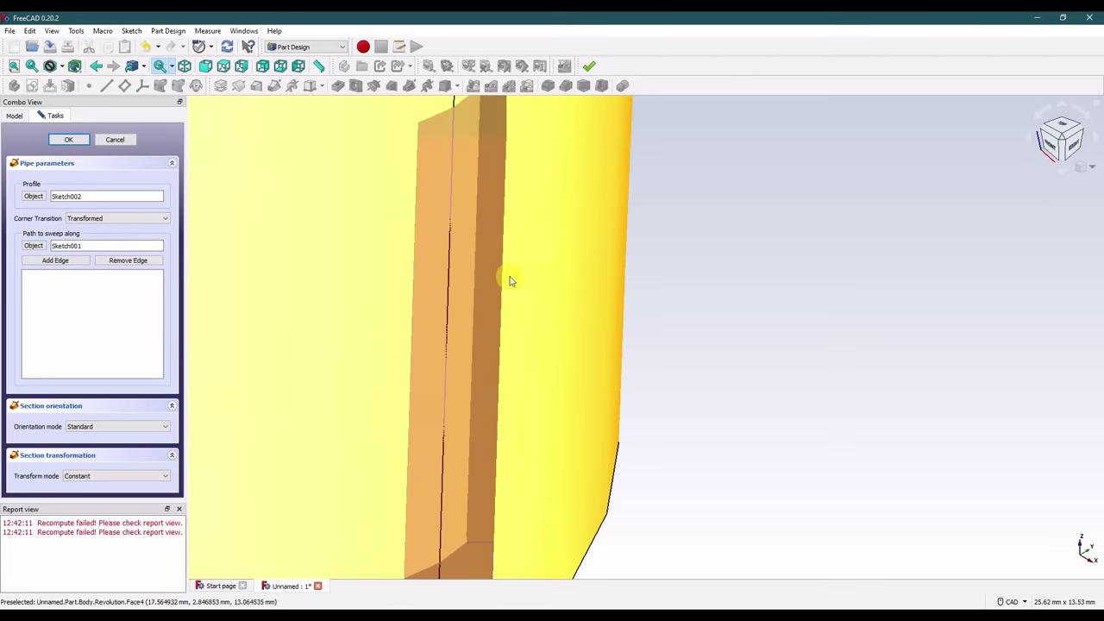
scroll(506, 281, down, 8)
middle_drag(508, 296, 534, 316)
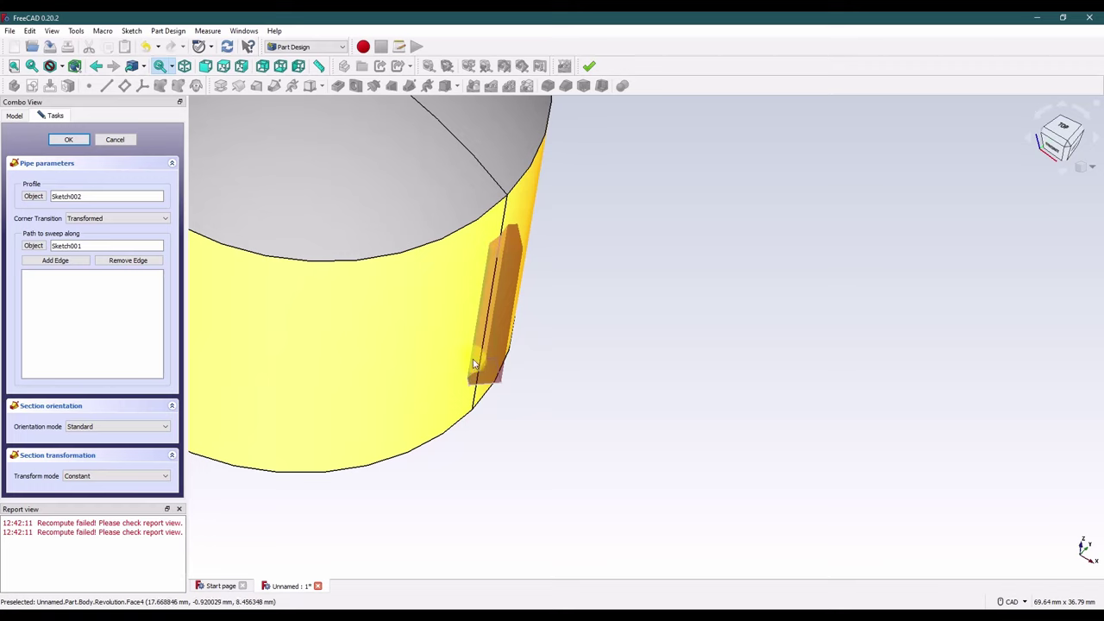
right_click(104, 550)
click(131, 524)
click(79, 142)
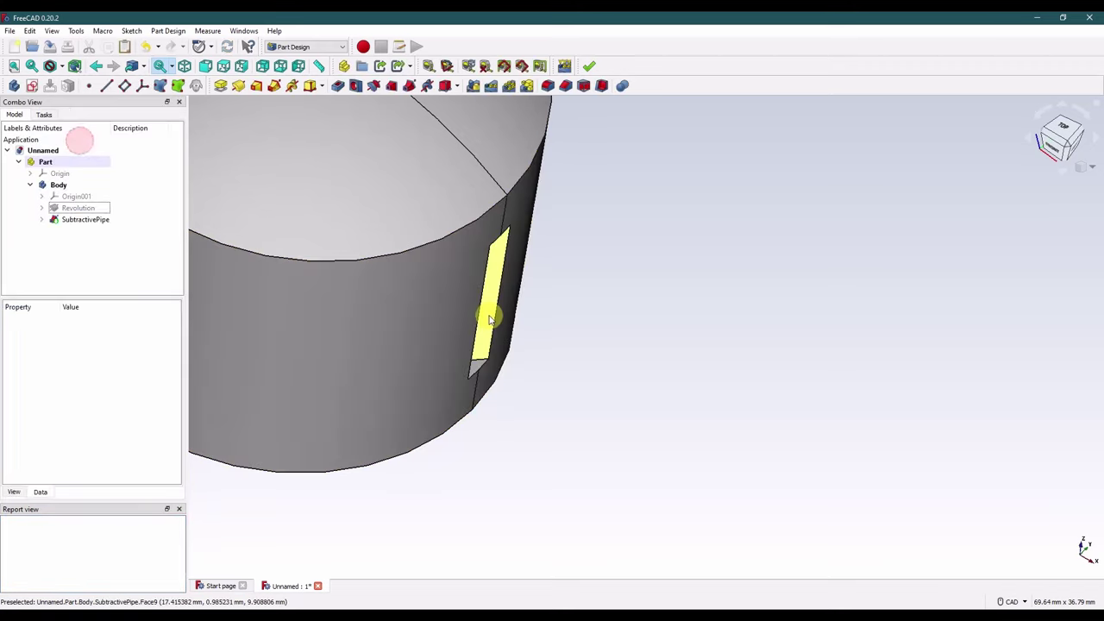
Step: Start an equal-distance chamfer on the edge at the upper end of the groove
middle_drag(486, 395, 557, 333)
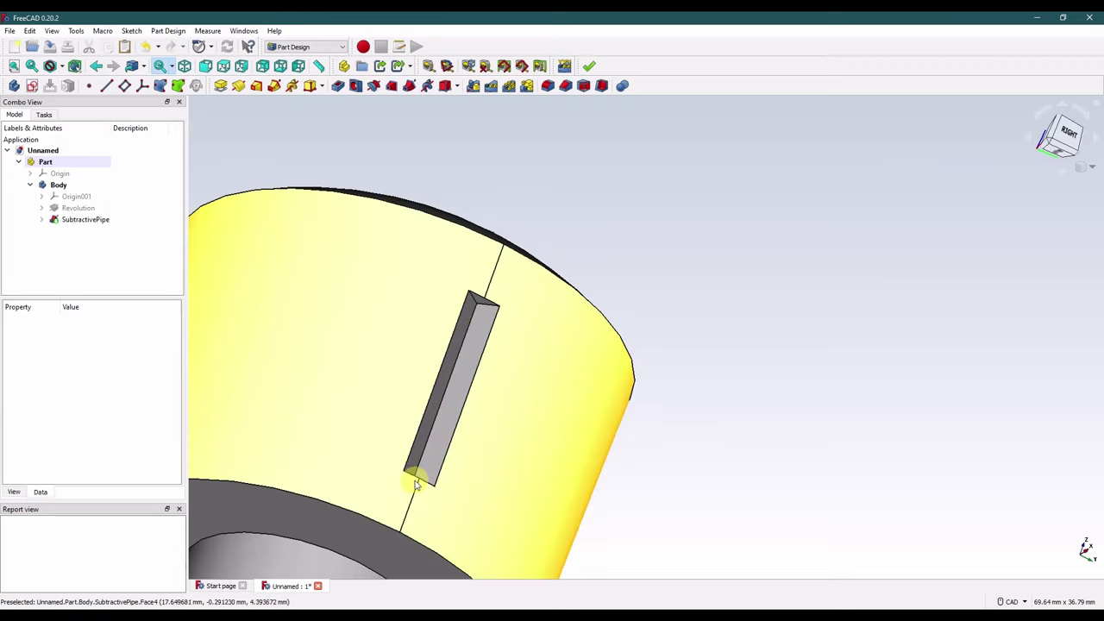
click(473, 301)
click(565, 85)
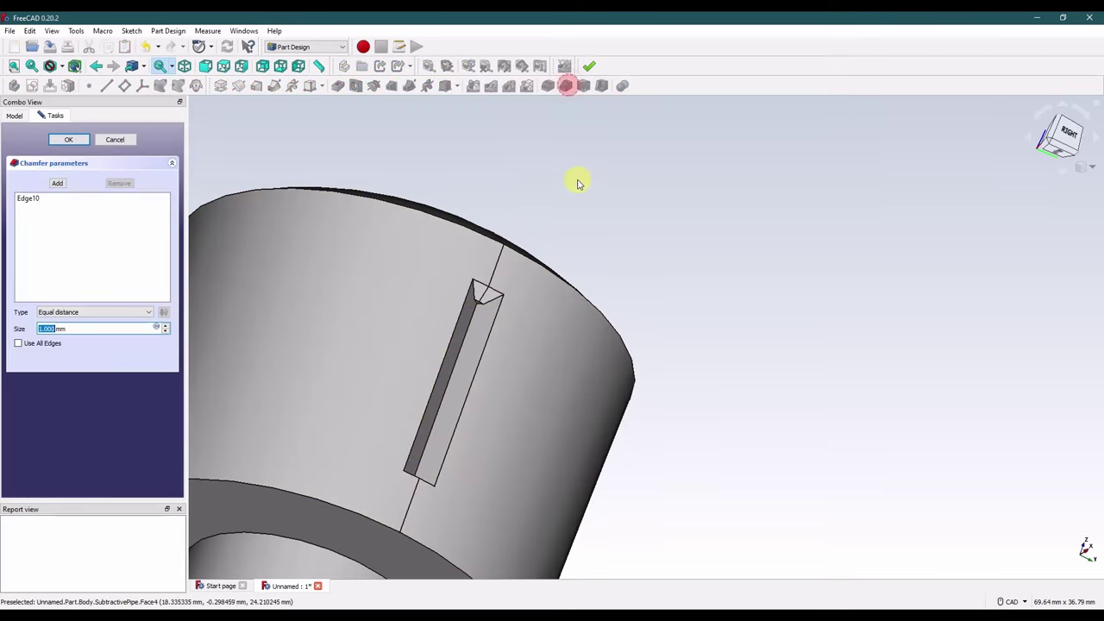
middle_drag(399, 322, 407, 353)
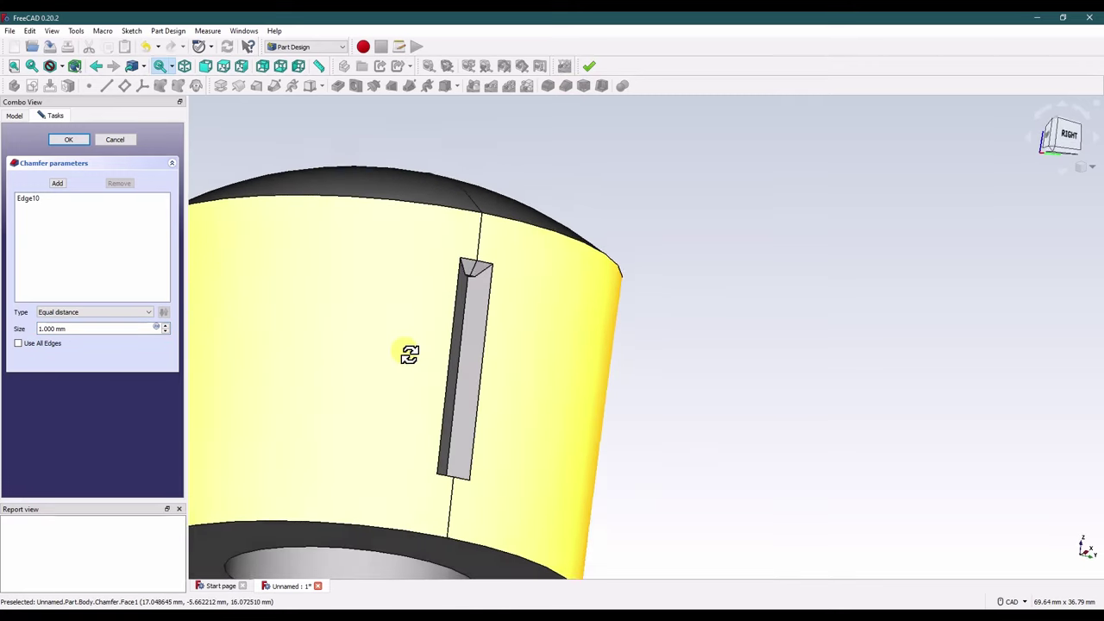
Step: Try a chamfer size of 2 mm on the groove's upper end edge
double_click(126, 328)
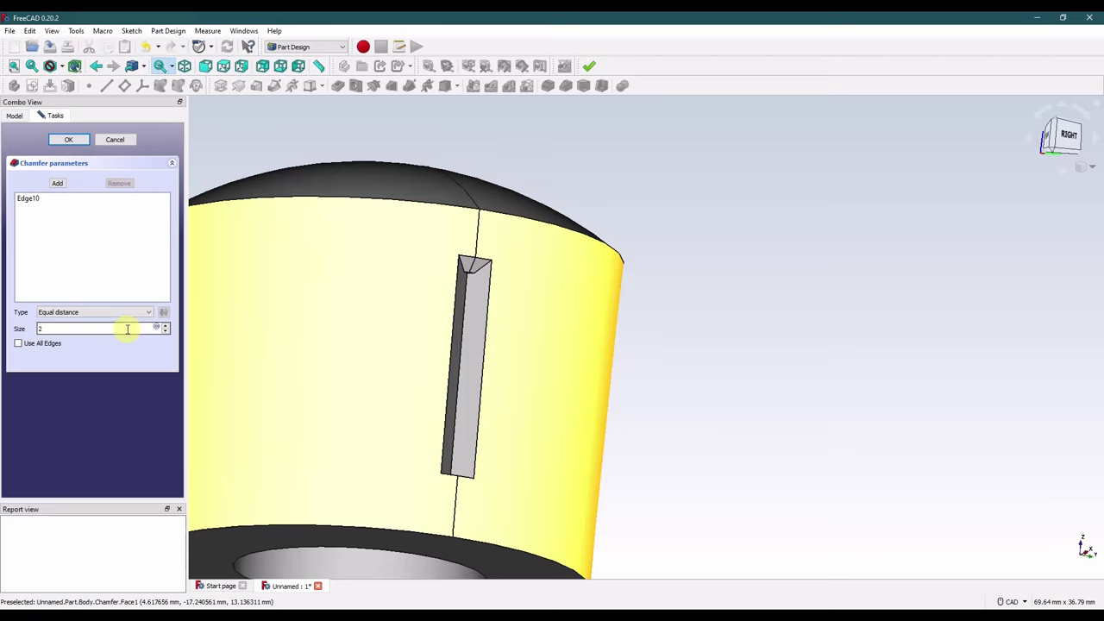
key(Return)
click(583, 330)
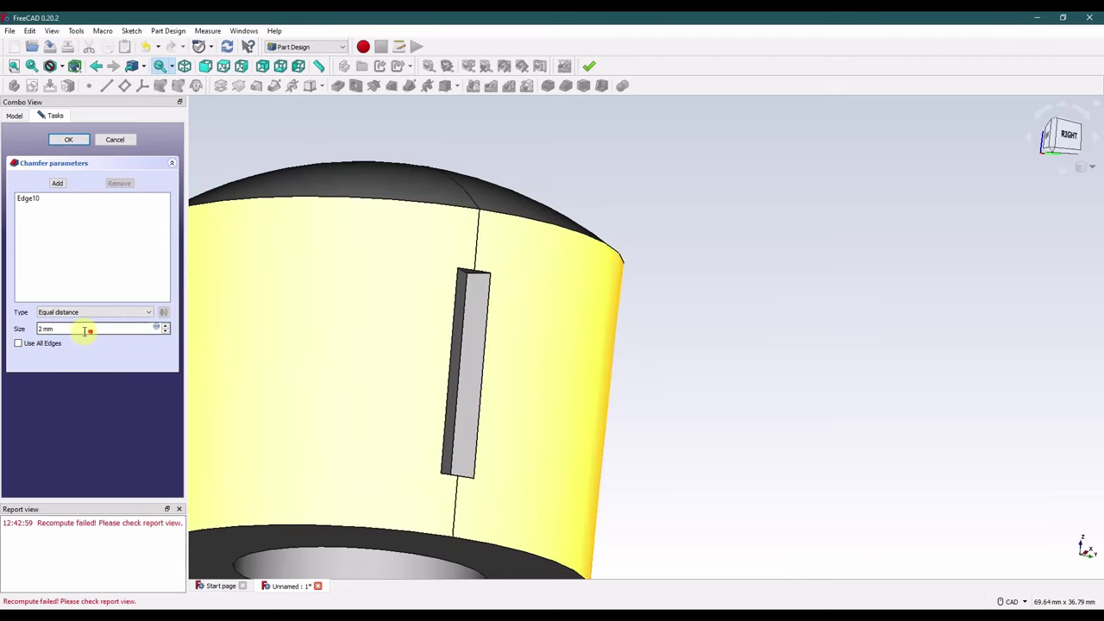
Step: Try a chamfer size of 1.5 mm on the groove's upper end edge and dismiss the resulting message
drag(81, 328, 36, 335)
text(1.5)
key(Return)
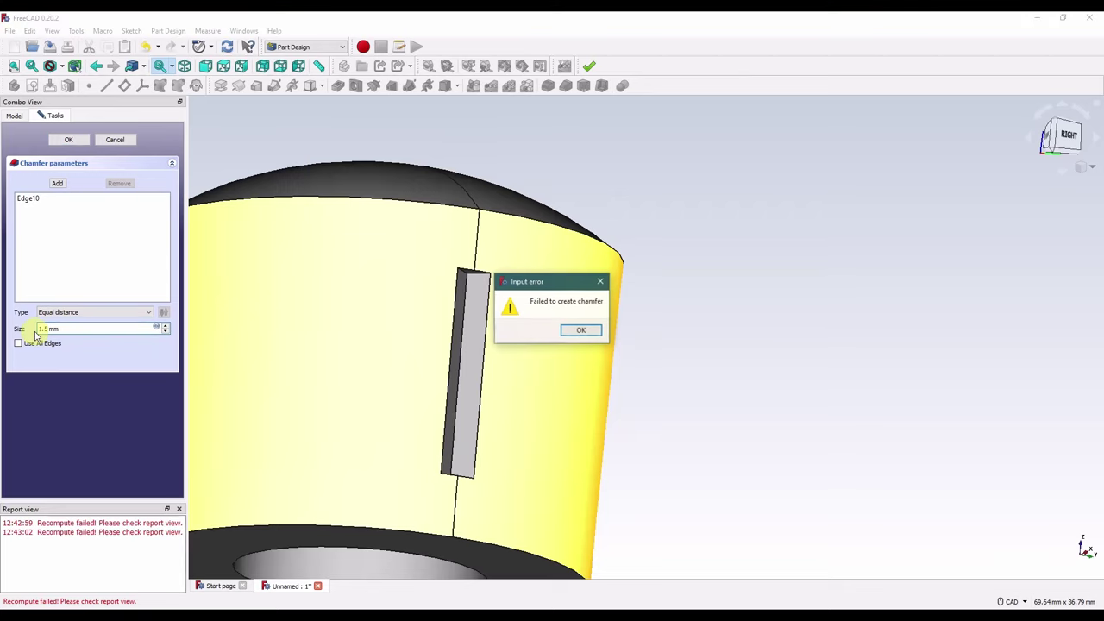
click(583, 330)
Step: Set the chamfer size on the groove's upper end edge to 1 mm and accept the chamfer
click(79, 329)
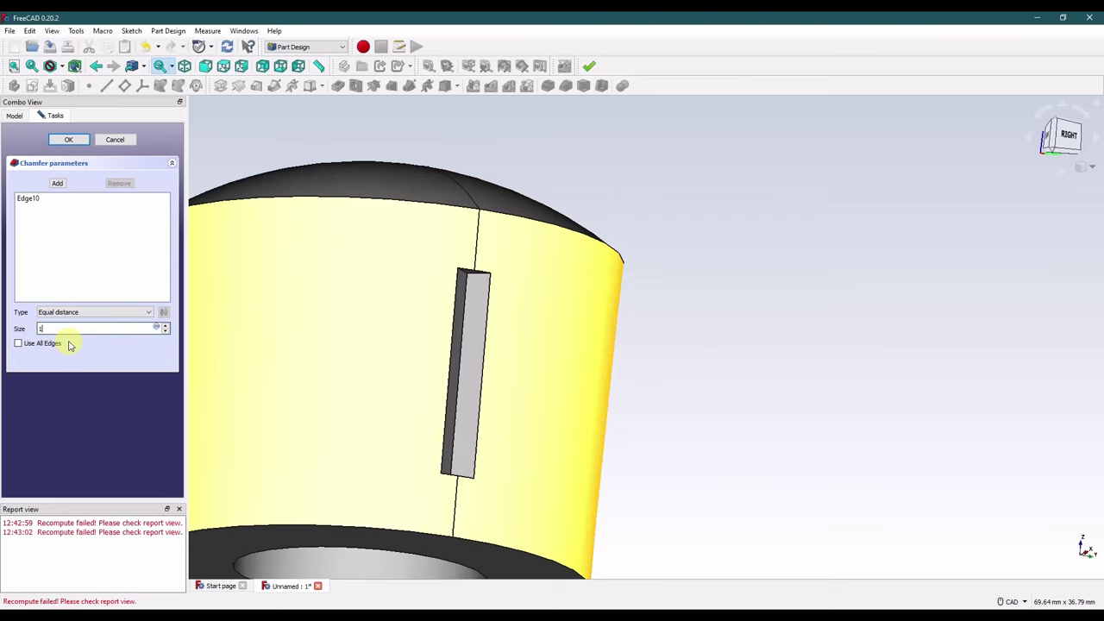
key(Return)
mouse_move(498, 309)
middle_down()
mouse_move(500, 318)
mouse_move(527, 261)
mouse_move(510, 319)
middle_up()
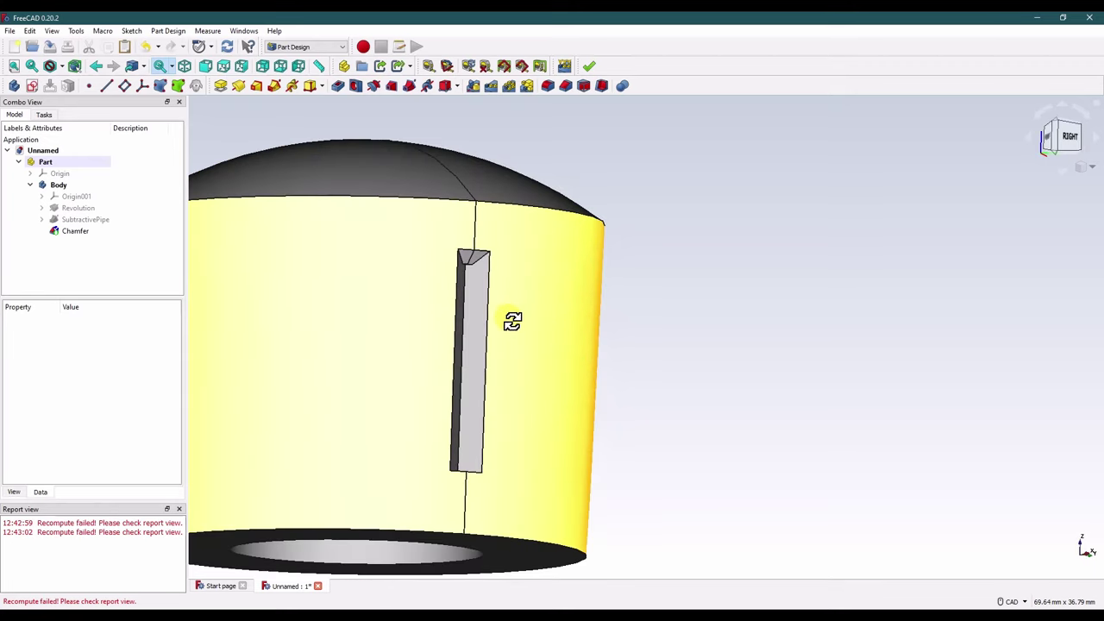
Step: Edit the groove end chamfer and set its size to 1.2 mm
right_click(63, 236)
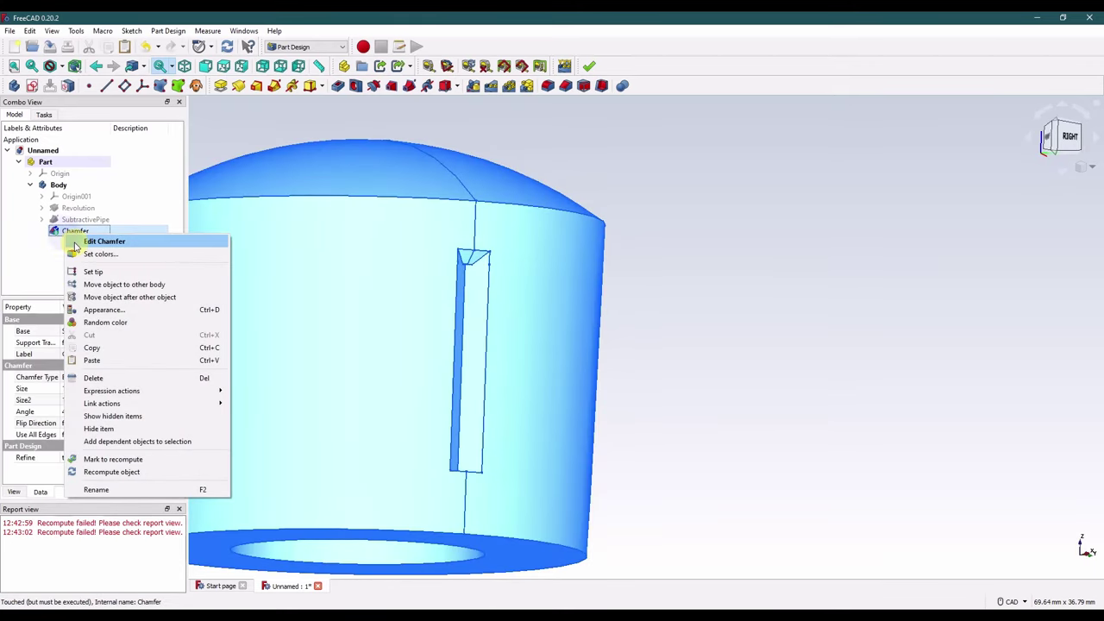
click(86, 239)
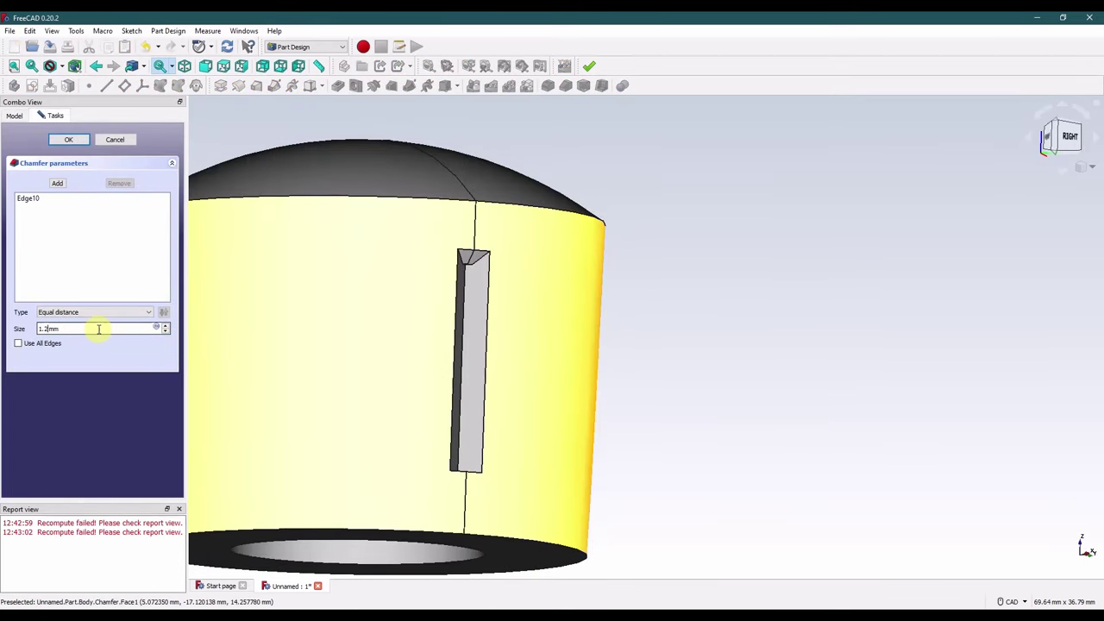
key(Return)
middle_drag(586, 377, 564, 387)
Step: Edit the groove end chamfer again and set its size to 1.3 mm
right_click(82, 236)
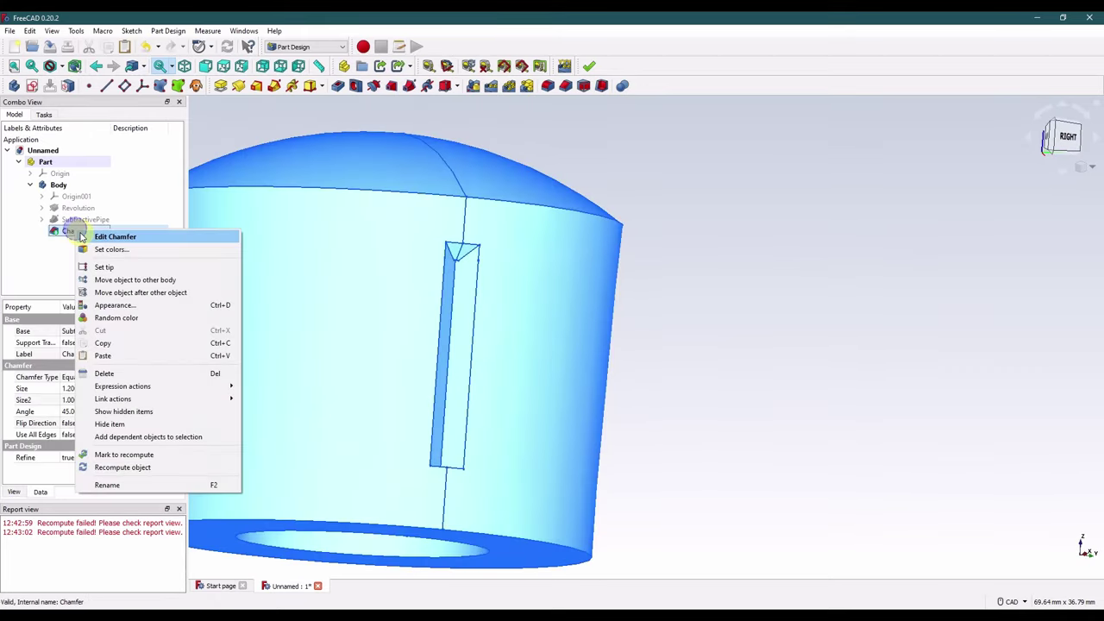
click(86, 236)
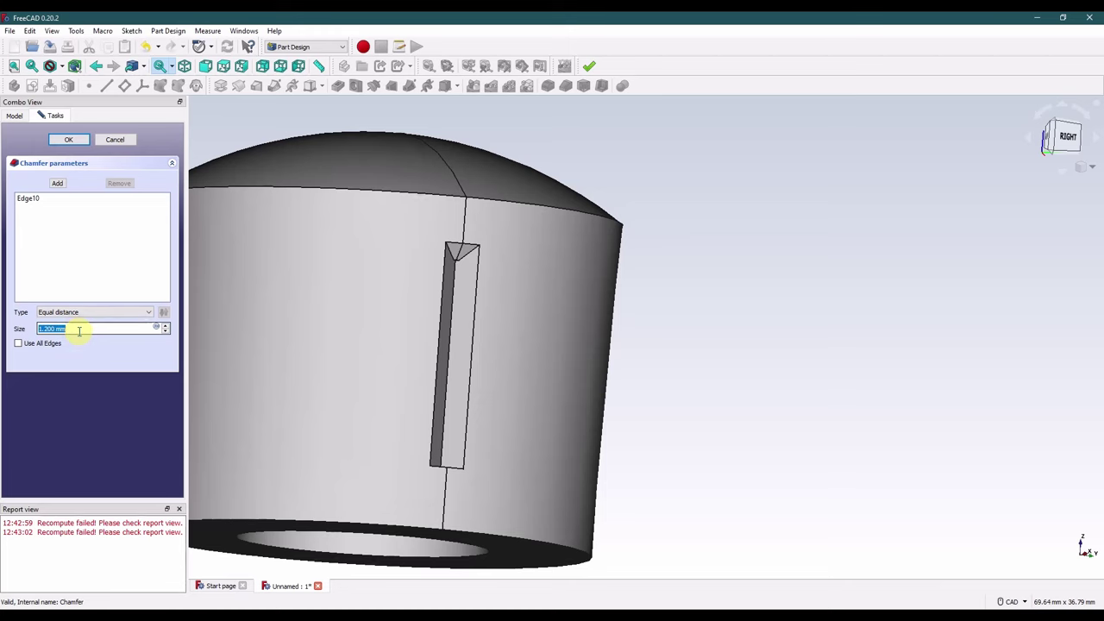
text(1.5)
key(Return)
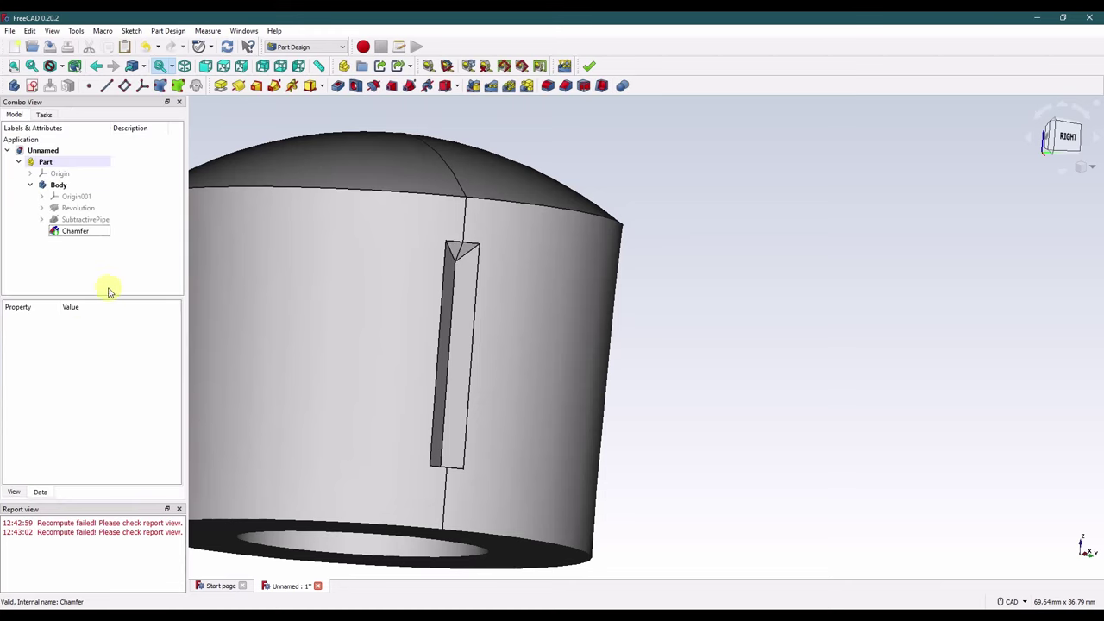
Step: Add the edge at the groove's lower end to the existing 1.3 mm chamfer and accept it
right_click(76, 231)
click(82, 238)
middle_drag(518, 393, 513, 466)
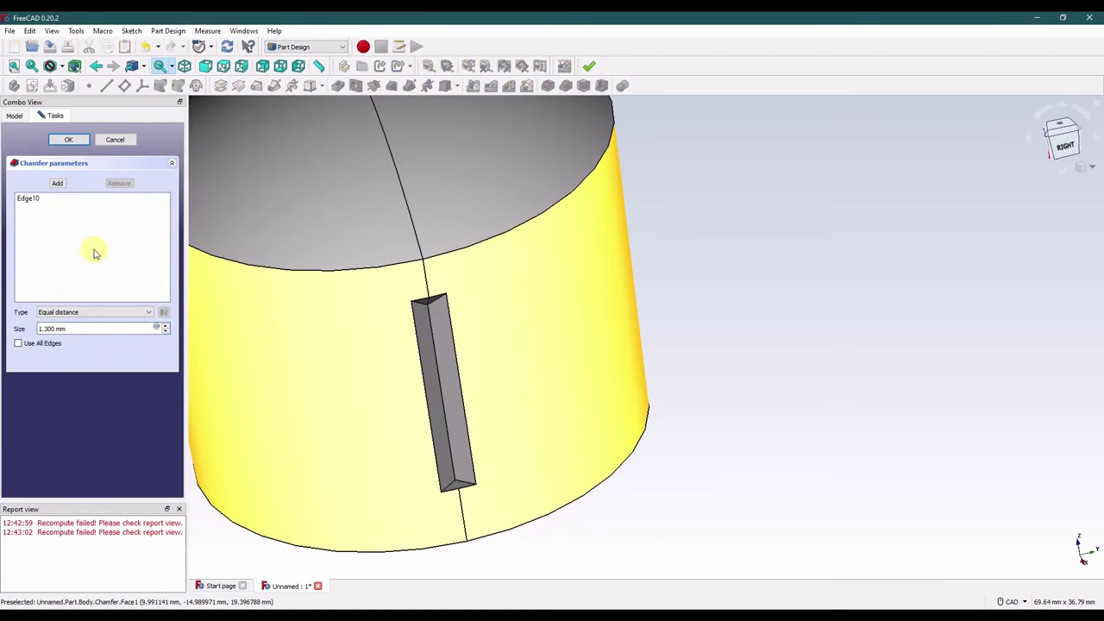
click(57, 183)
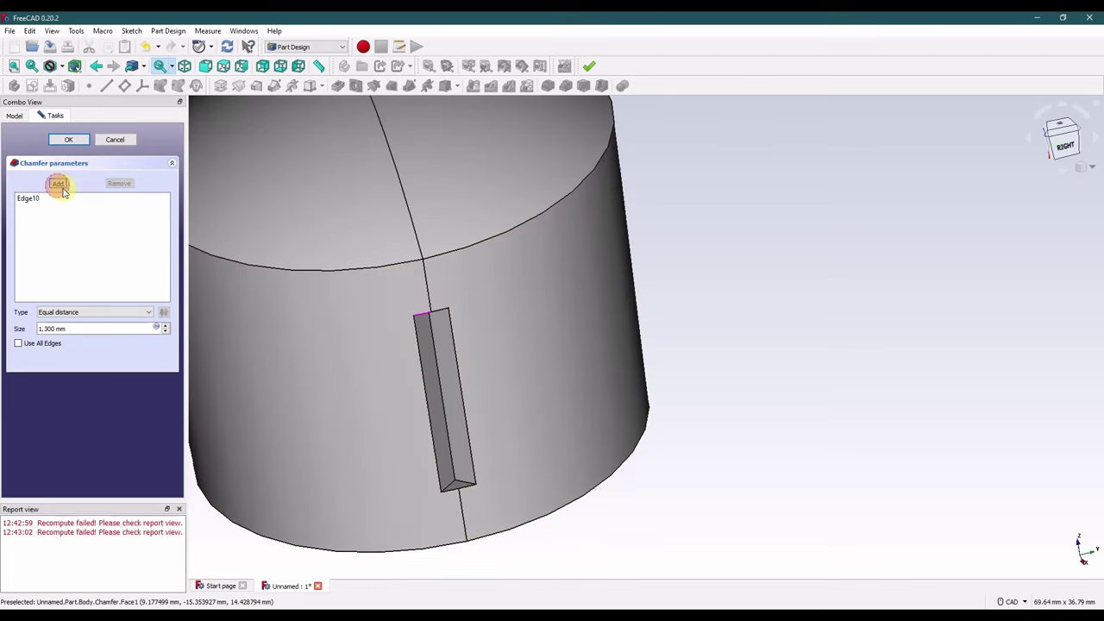
click(452, 491)
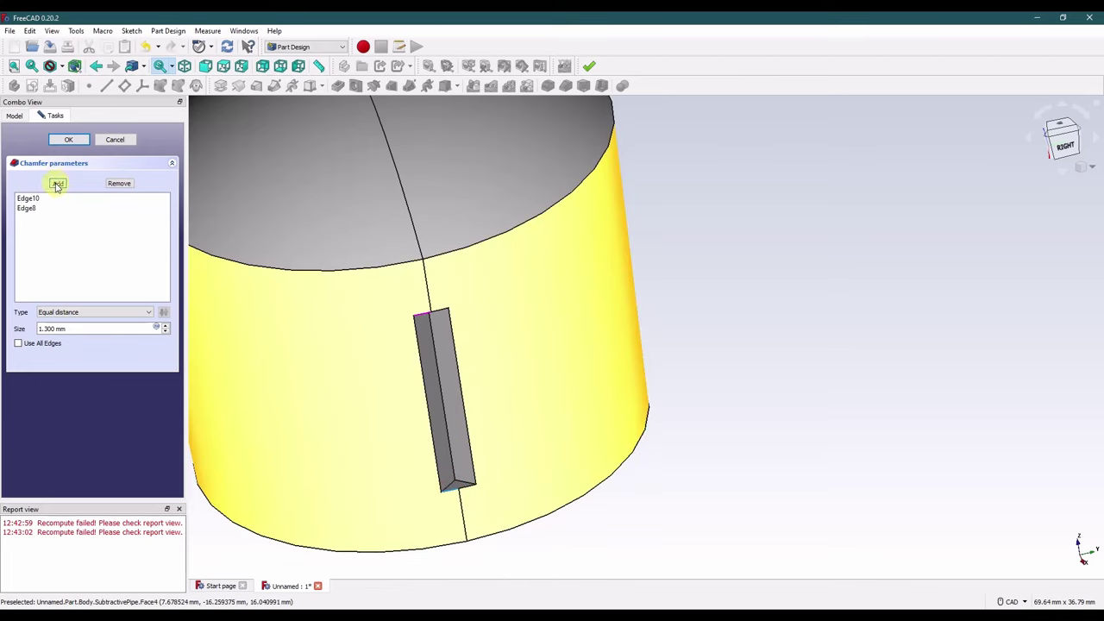
click(57, 184)
click(70, 141)
Step: Examine the chamfered lower end of the groove up close and clear the report view messages
middle_drag(767, 412, 562, 468)
scroll(431, 512, up, 10)
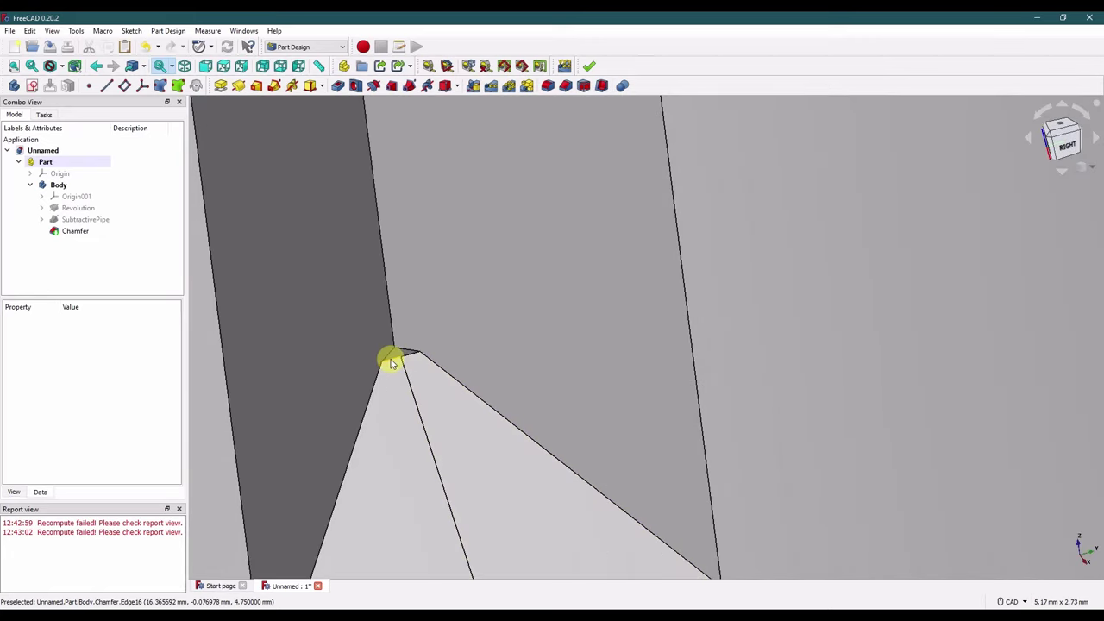
scroll(389, 359, down, 5)
middle_drag(444, 365, 512, 409)
scroll(513, 409, down, 5)
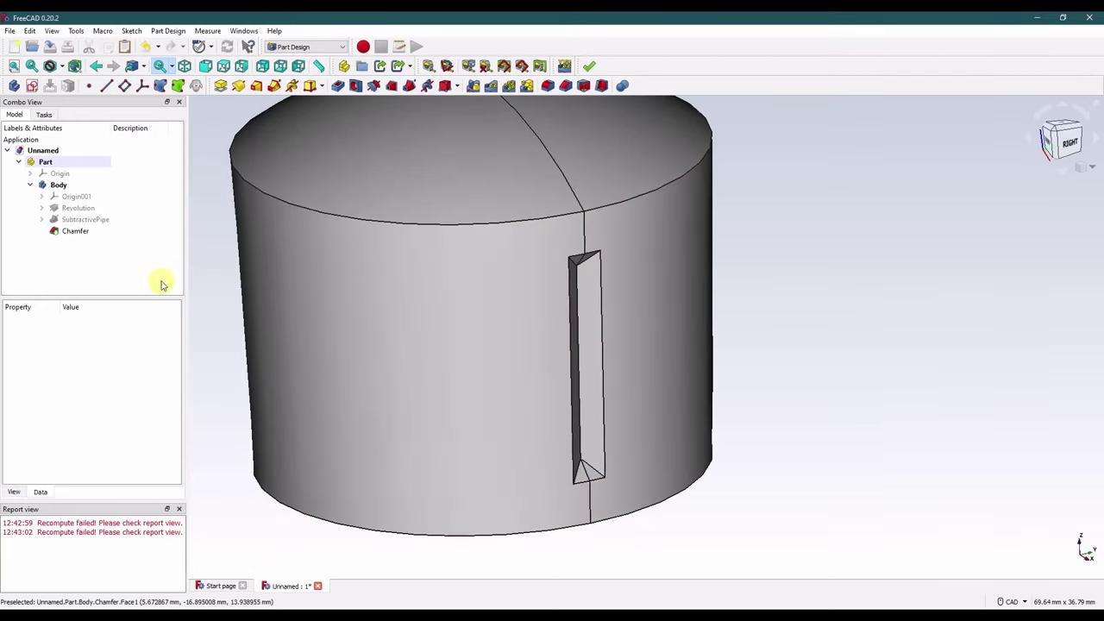
right_click(103, 562)
click(121, 533)
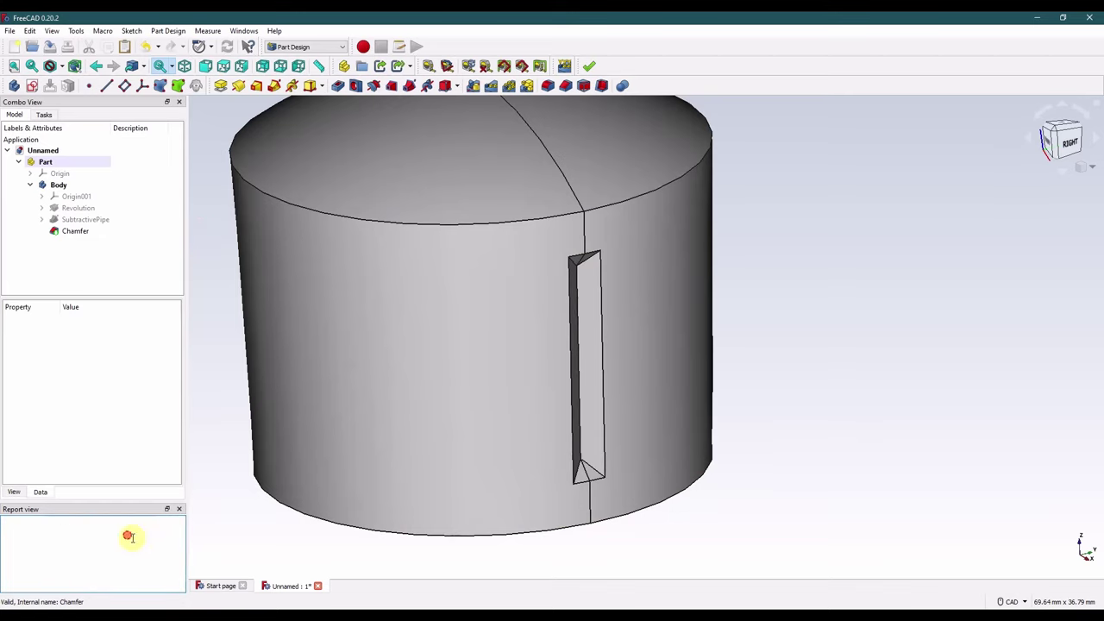
click(289, 556)
Step: Create a polar pattern of SubtractivePipe and Chamfer around the Base Z axis with 22 occurrences over 360°
middle_drag(552, 393, 552, 436)
click(74, 220)
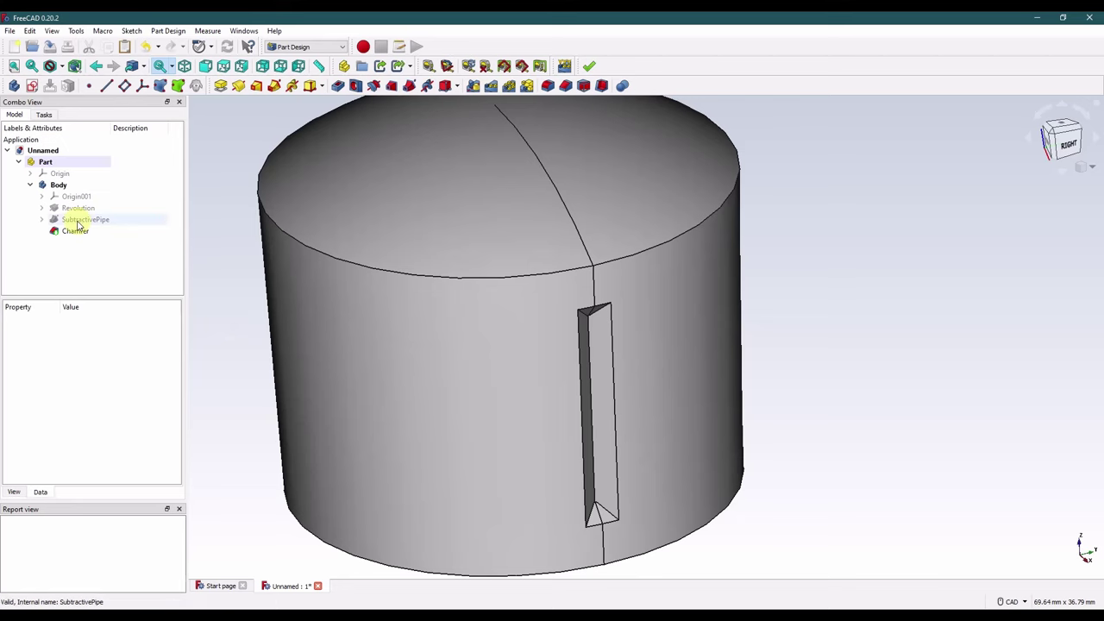
ctrl+click(75, 231)
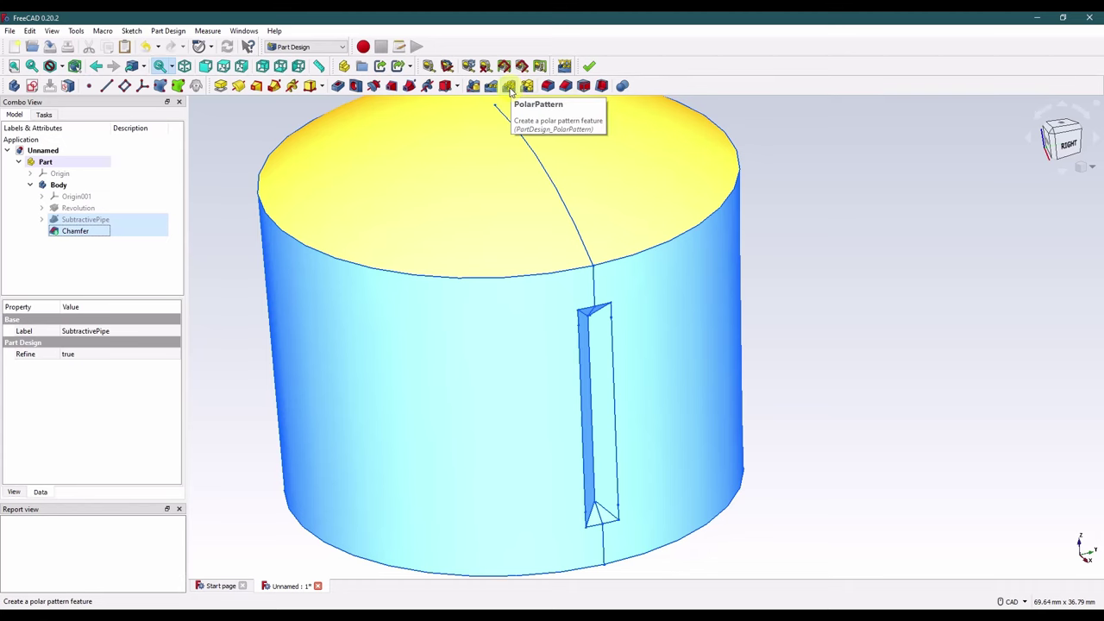
click(510, 87)
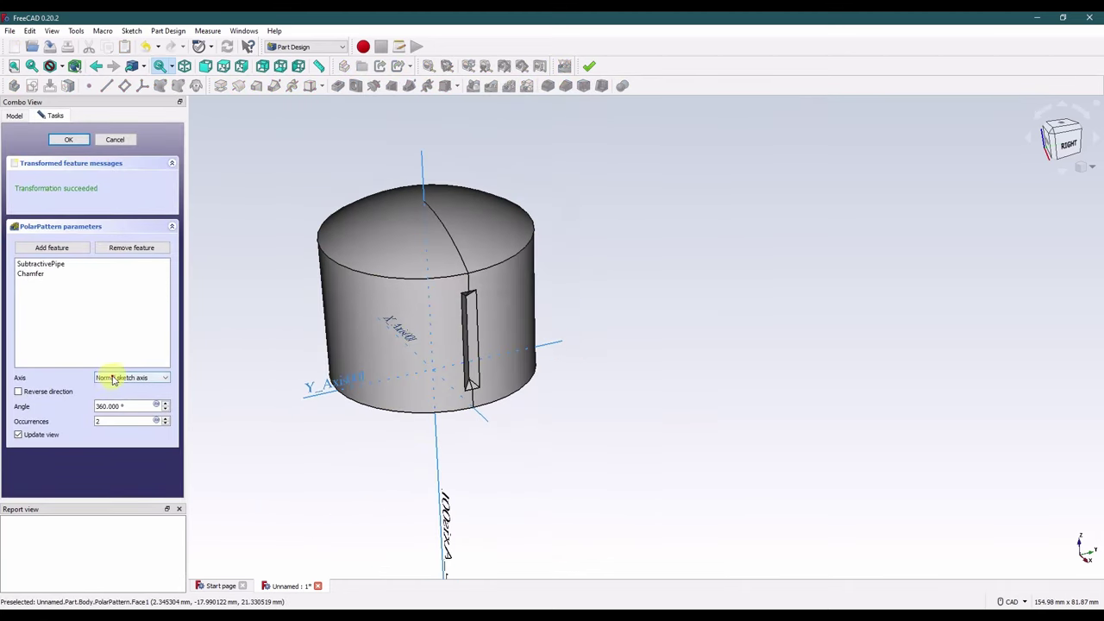
click(112, 379)
click(124, 420)
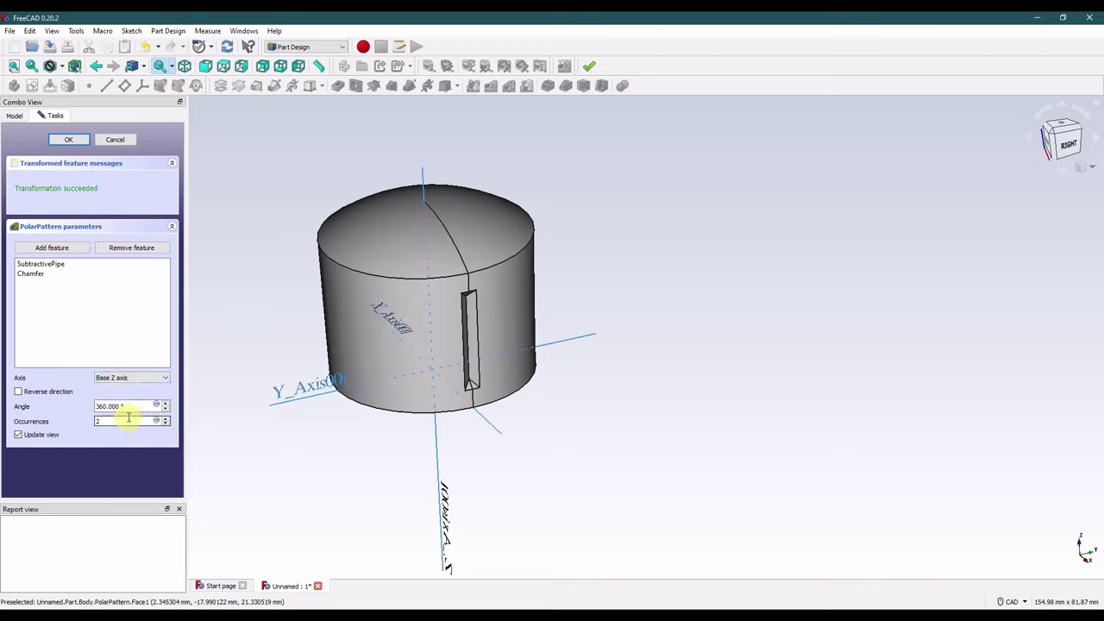
text(2)
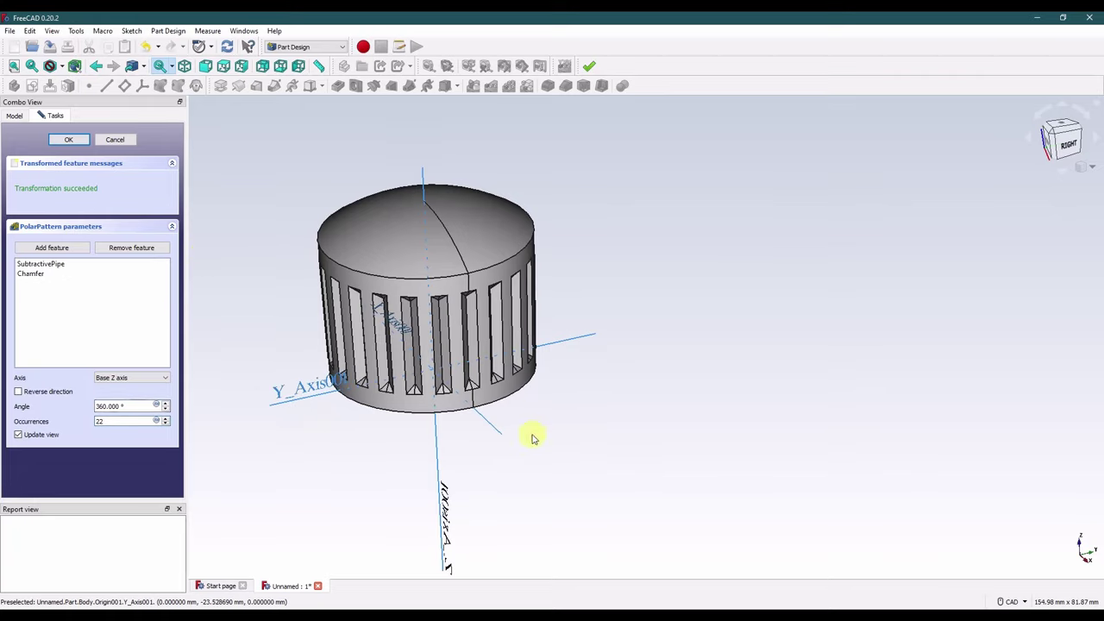
middle_drag(530, 437, 439, 387)
click(66, 140)
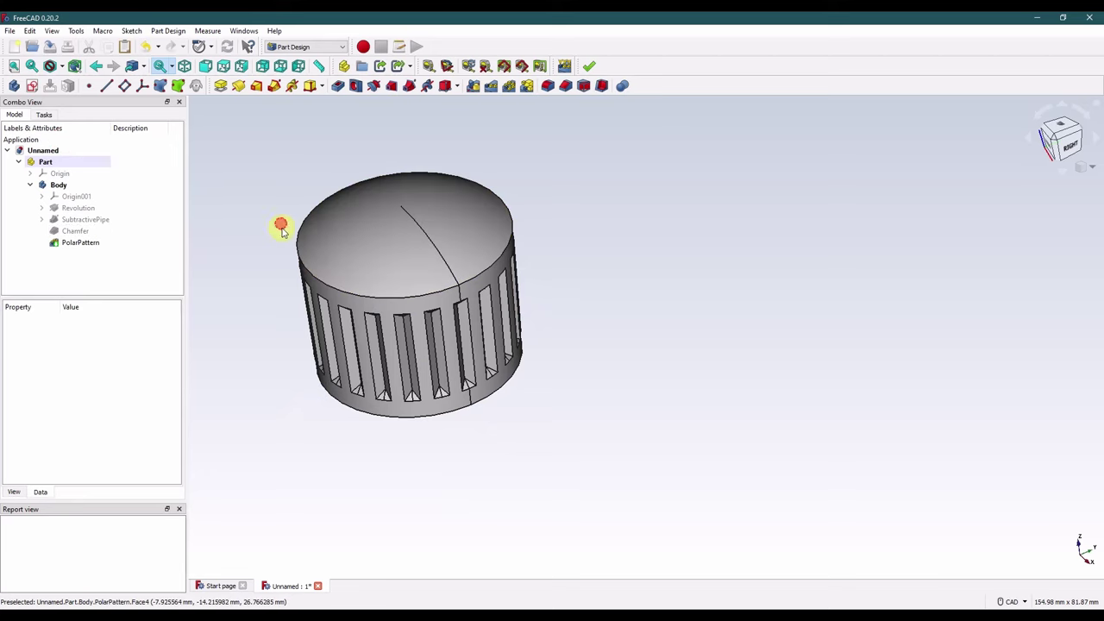
Step: Fillet the circular edge between the domed top and the side wall with a 2 mm radius
middle_drag(281, 226, 326, 299)
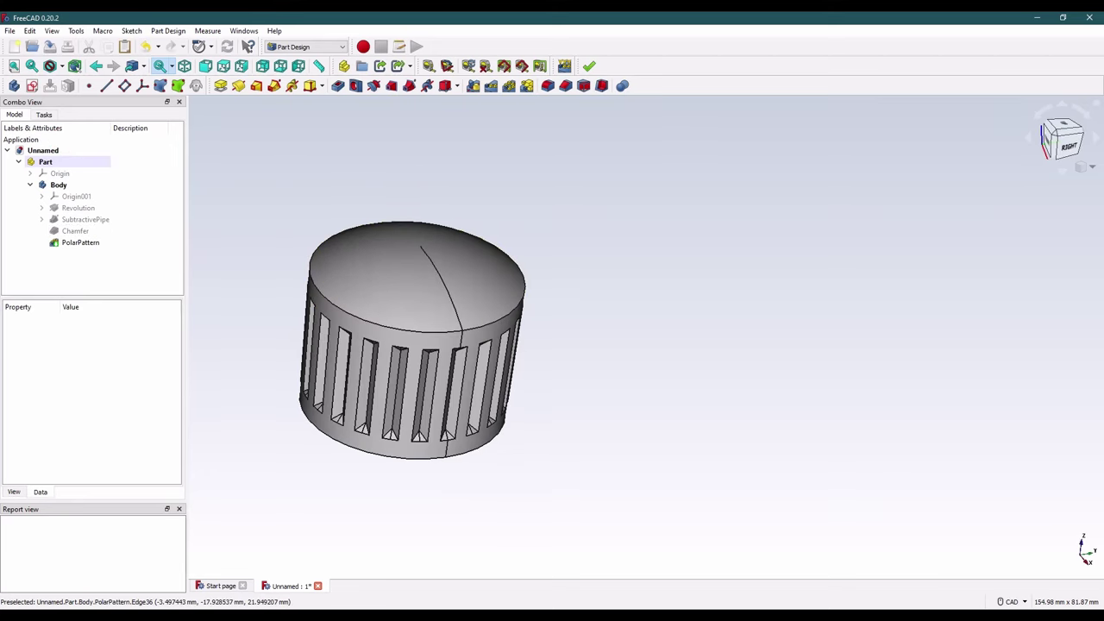
click(339, 303)
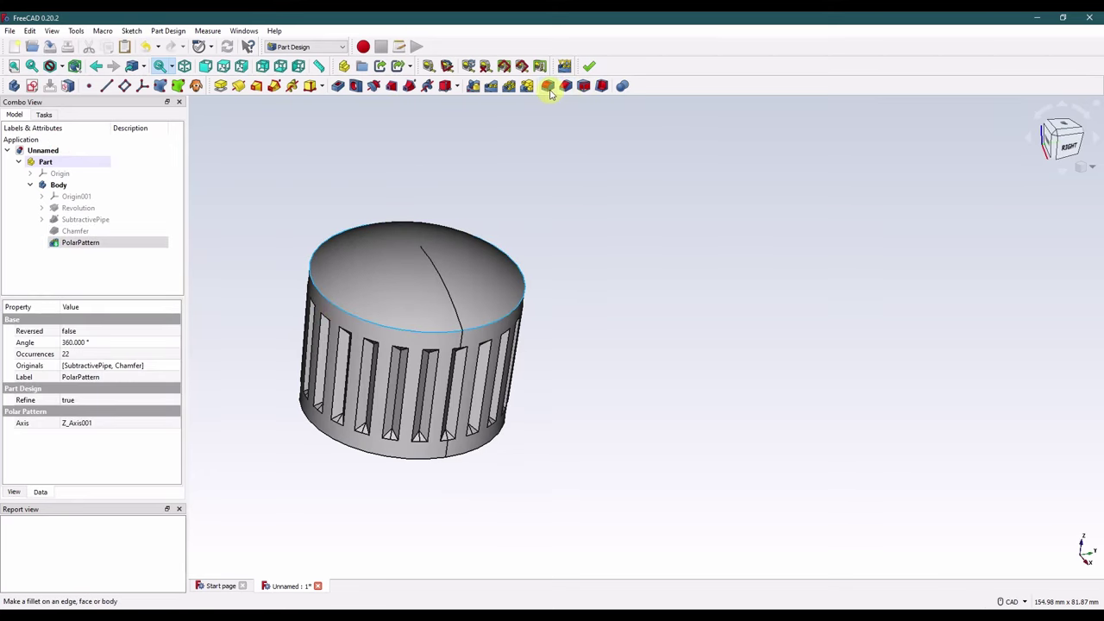
click(549, 85)
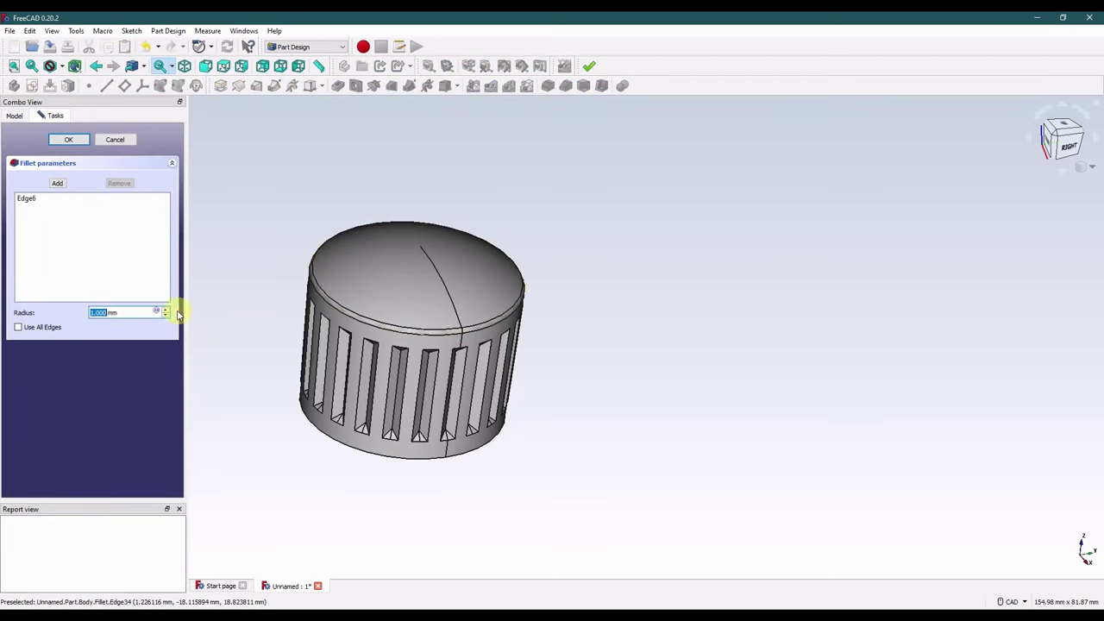
click(68, 138)
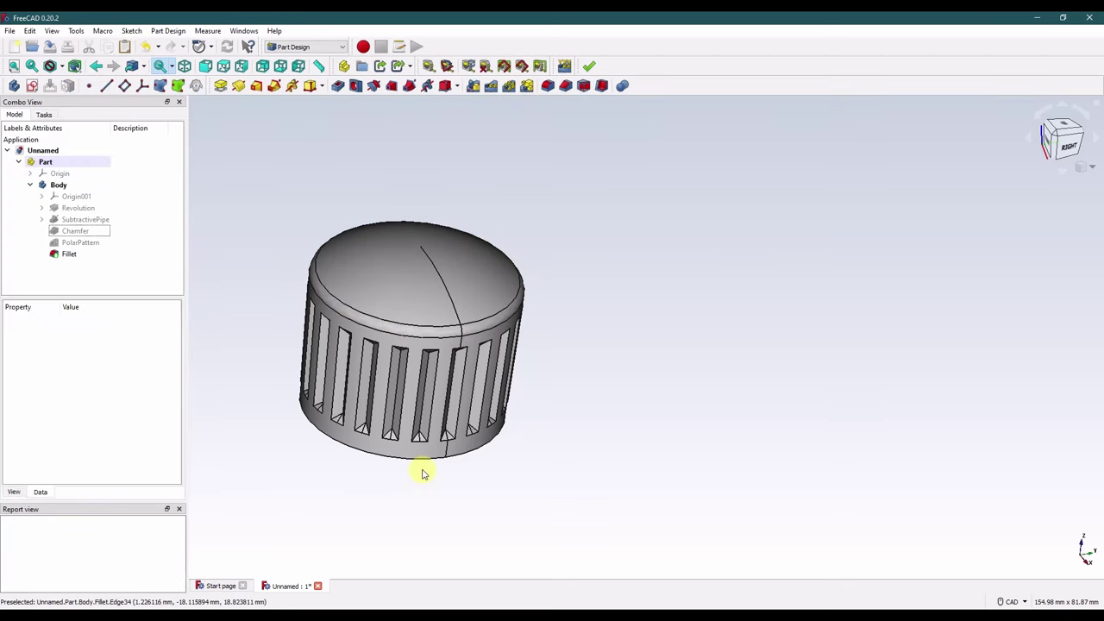
Step: Chamfer the outer circular edge of the bottom face with an equal distance of 1 mm
middle_drag(423, 466, 380, 483)
click(380, 485)
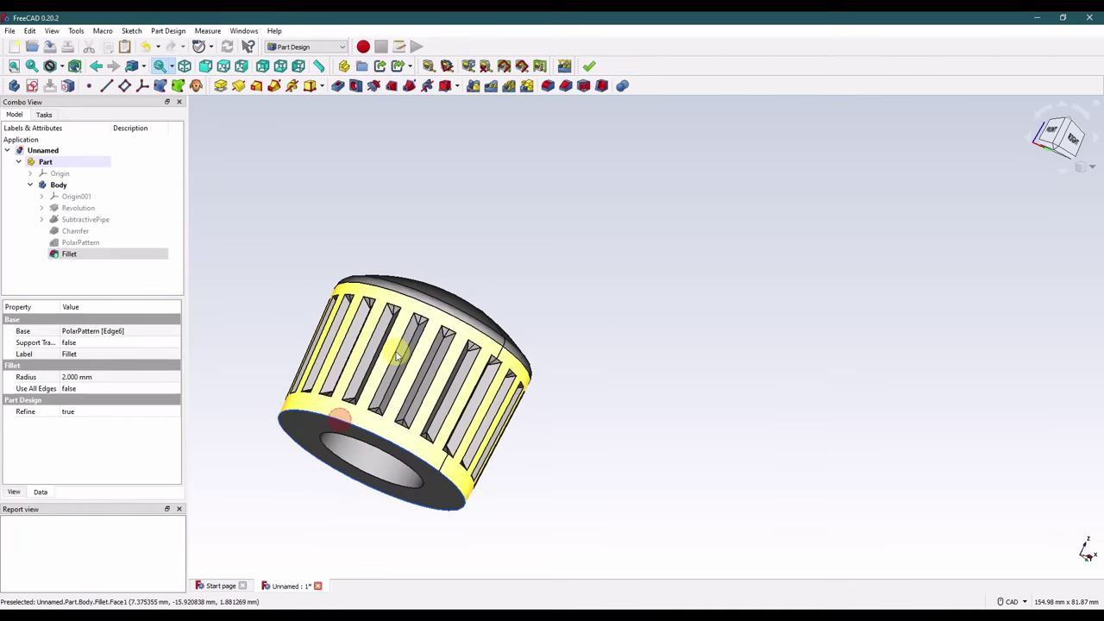
click(566, 86)
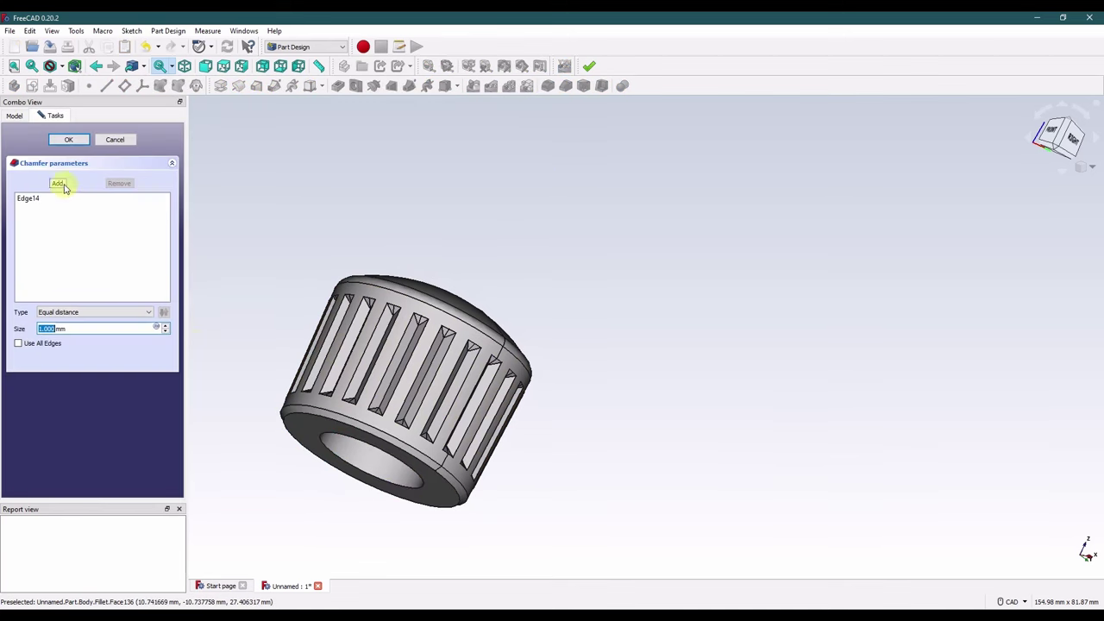
click(70, 140)
Step: Examine the grooved knob in isometric view and from its underside with the central bore
middle_drag(279, 210, 763, 344)
click(1095, 166)
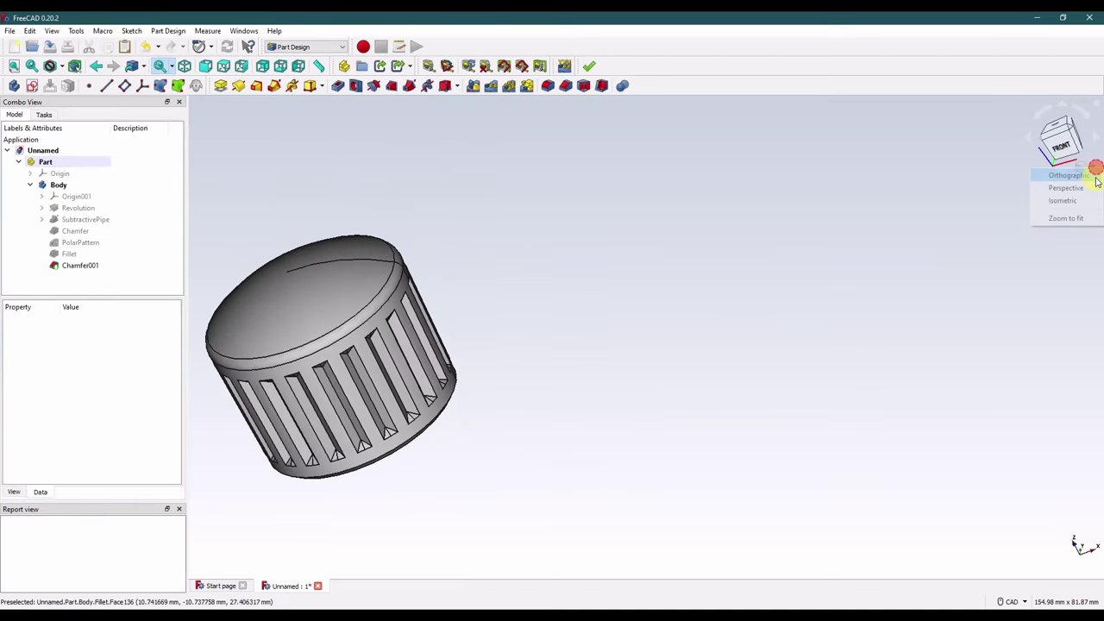
click(1084, 201)
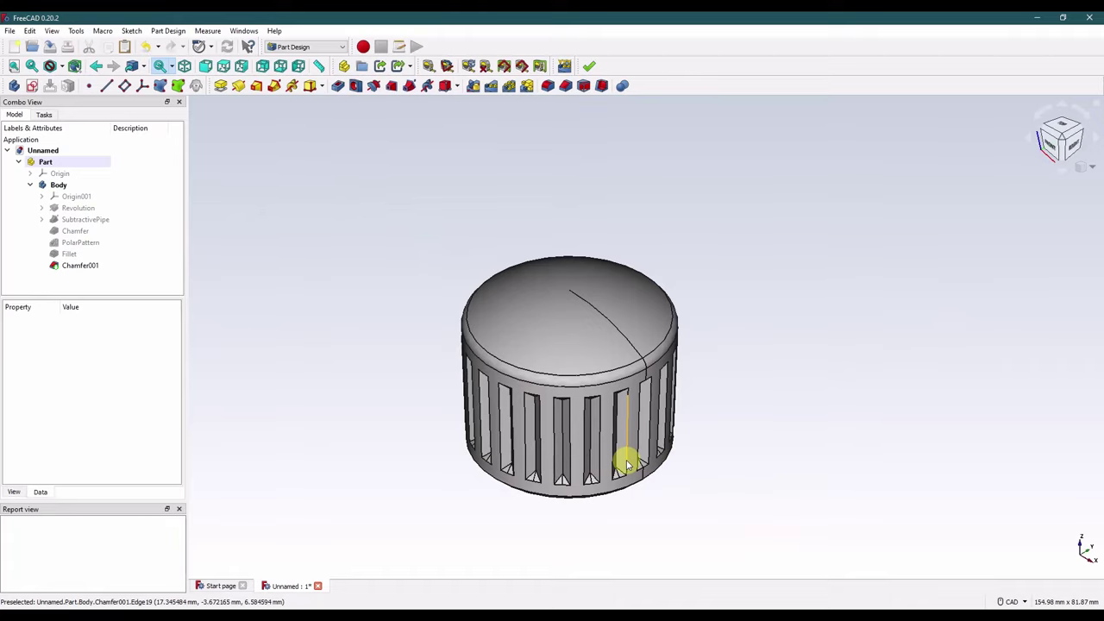
scroll(621, 456, up, 2)
scroll(564, 488, up, 2)
middle_drag(564, 488, 596, 256)
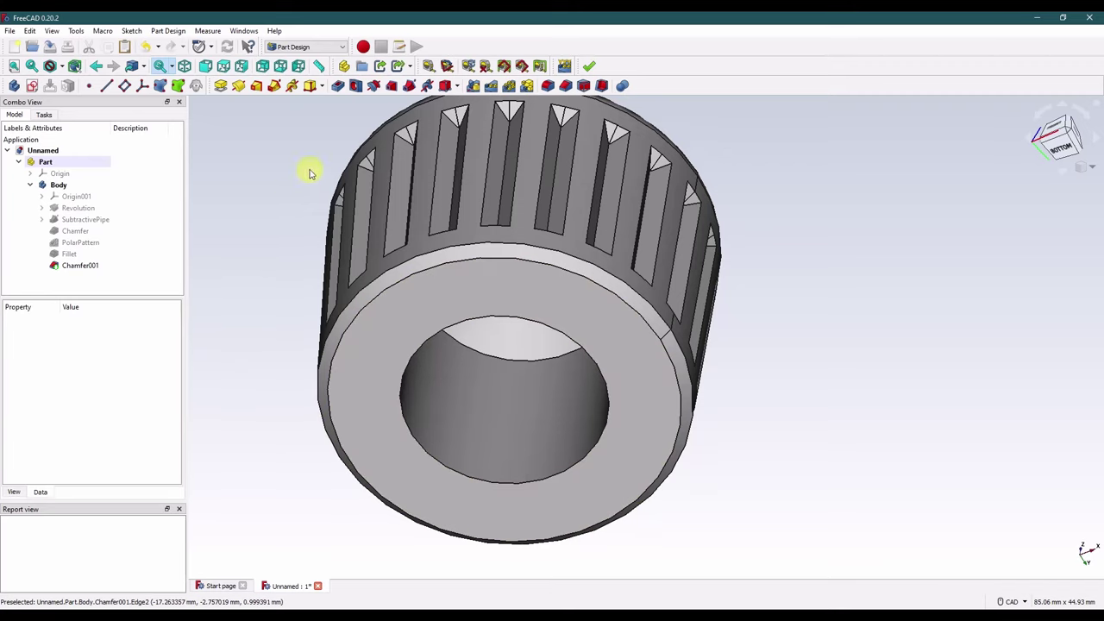
click(456, 86)
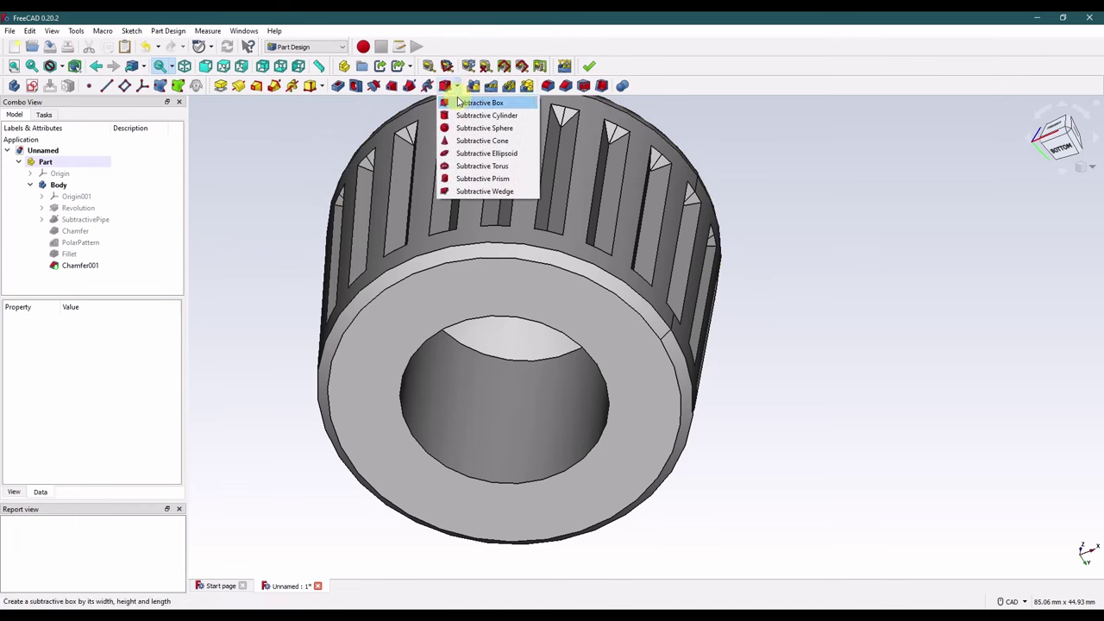
click(457, 103)
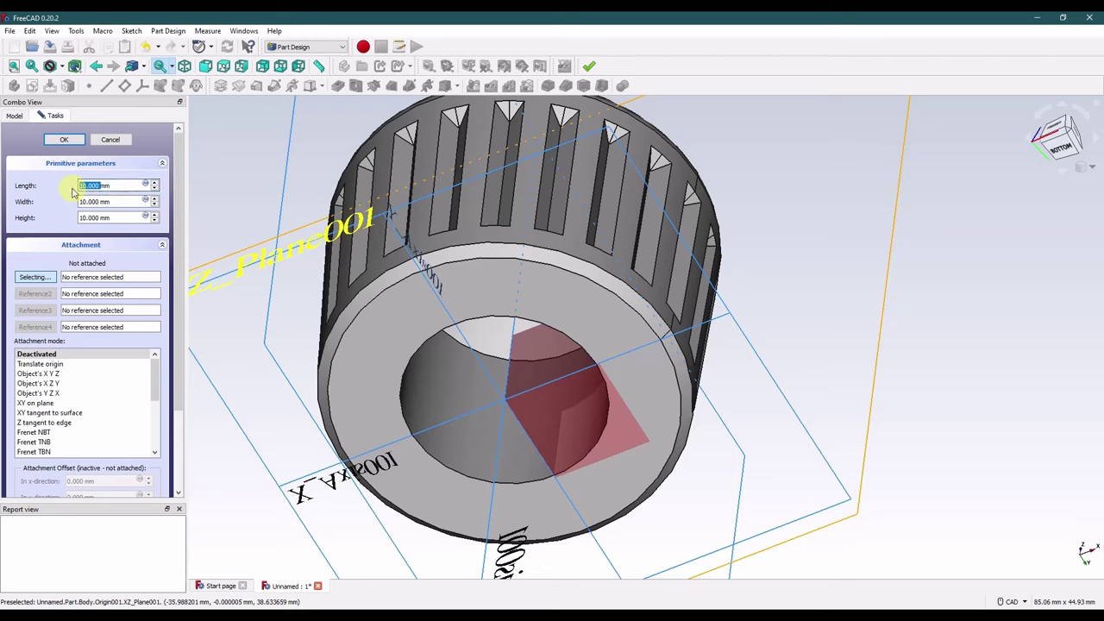
click(116, 200)
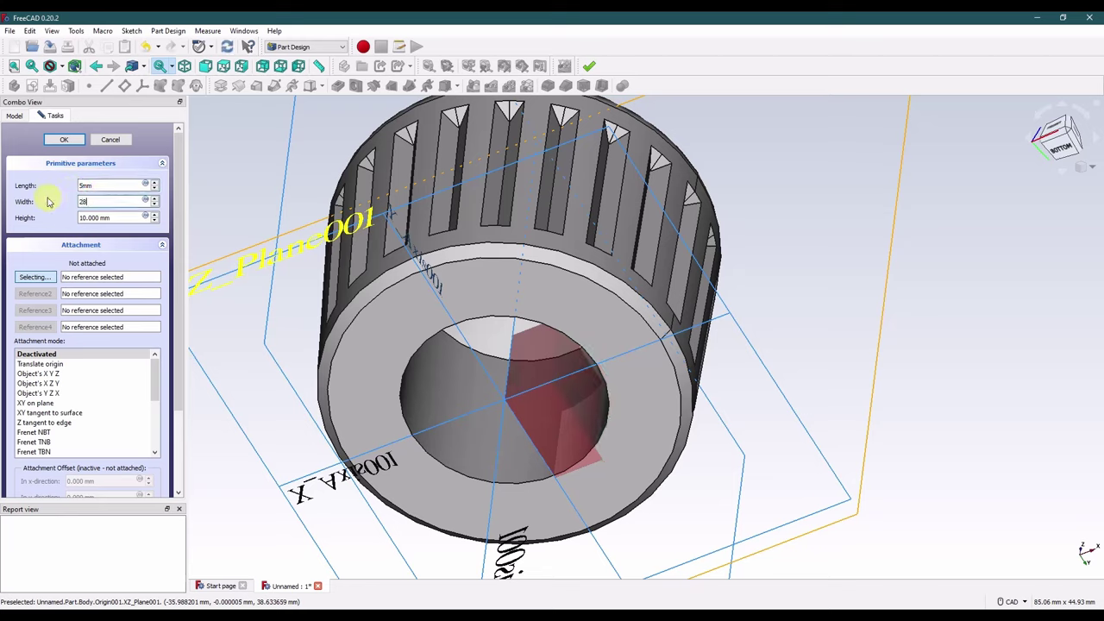
click(121, 218)
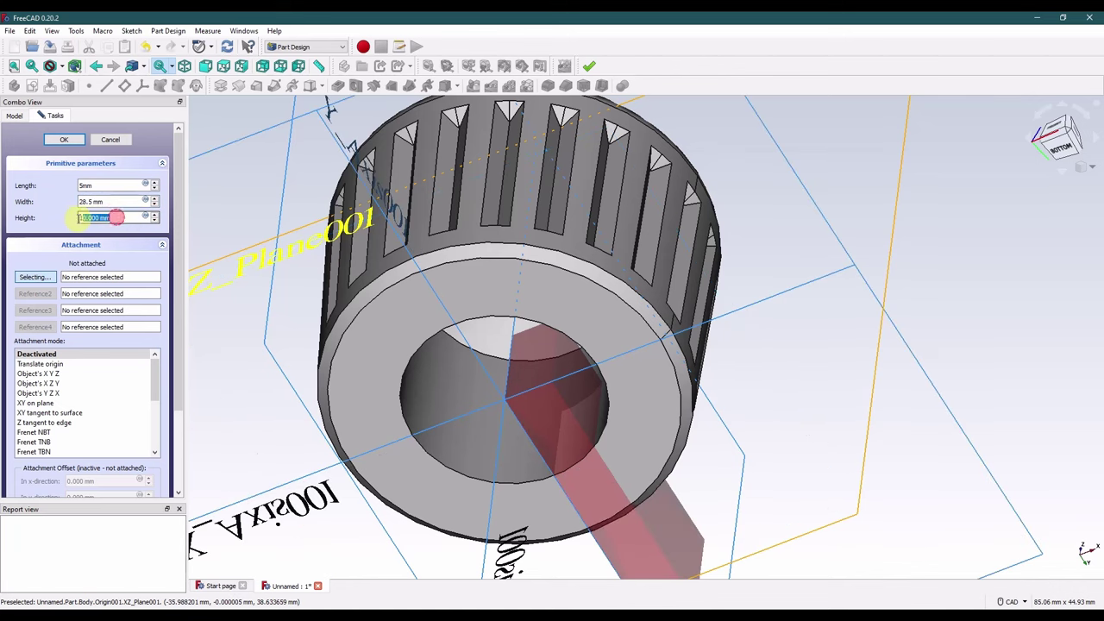
text(5)
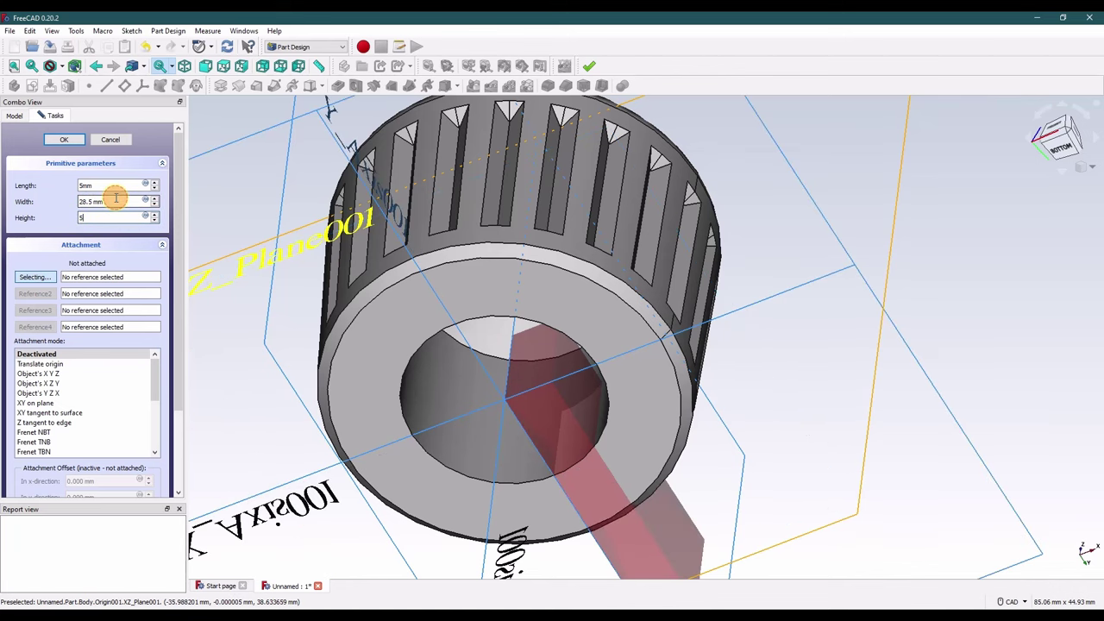
click(121, 143)
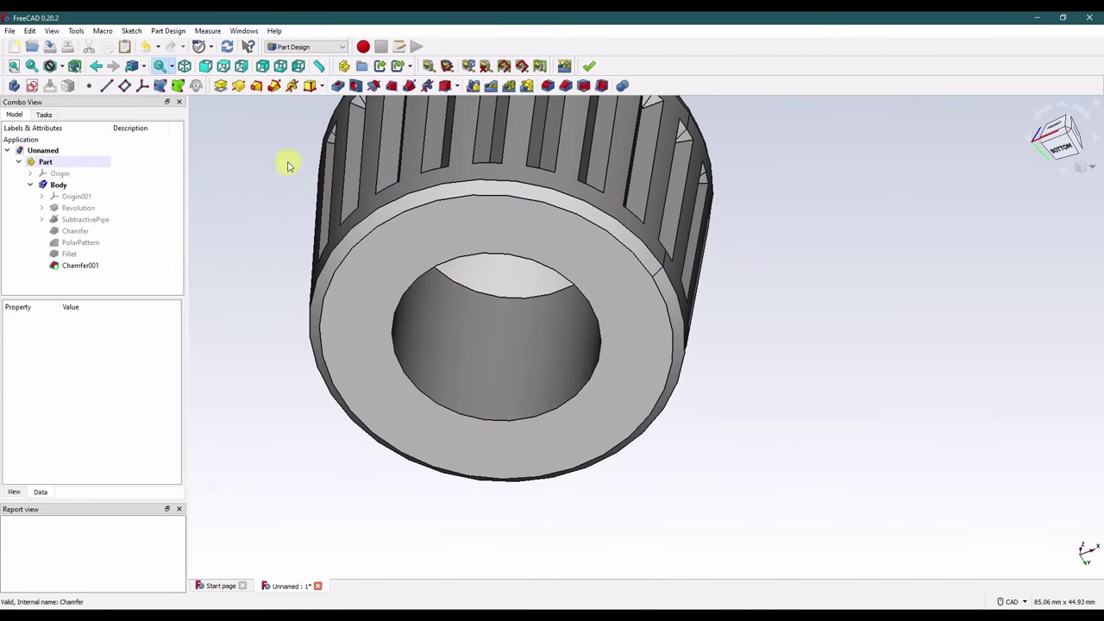
Step: Start a subtractive box with a length of 5 mm, a width of 28.5 mm and a height of 5 mm
click(461, 86)
click(483, 102)
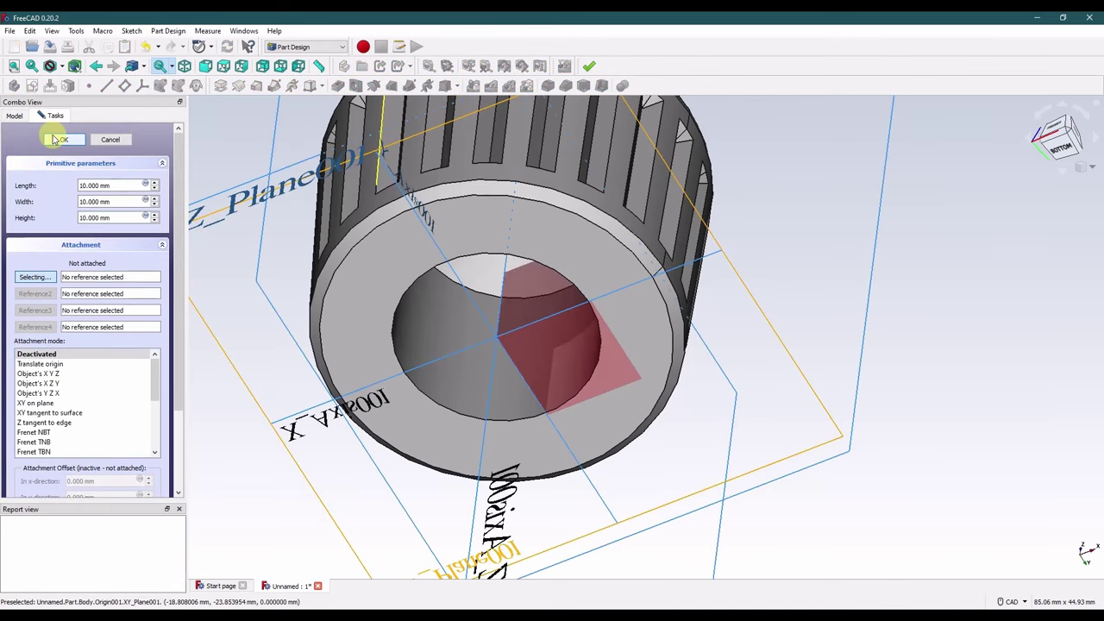
click(122, 187)
text(5 mm)
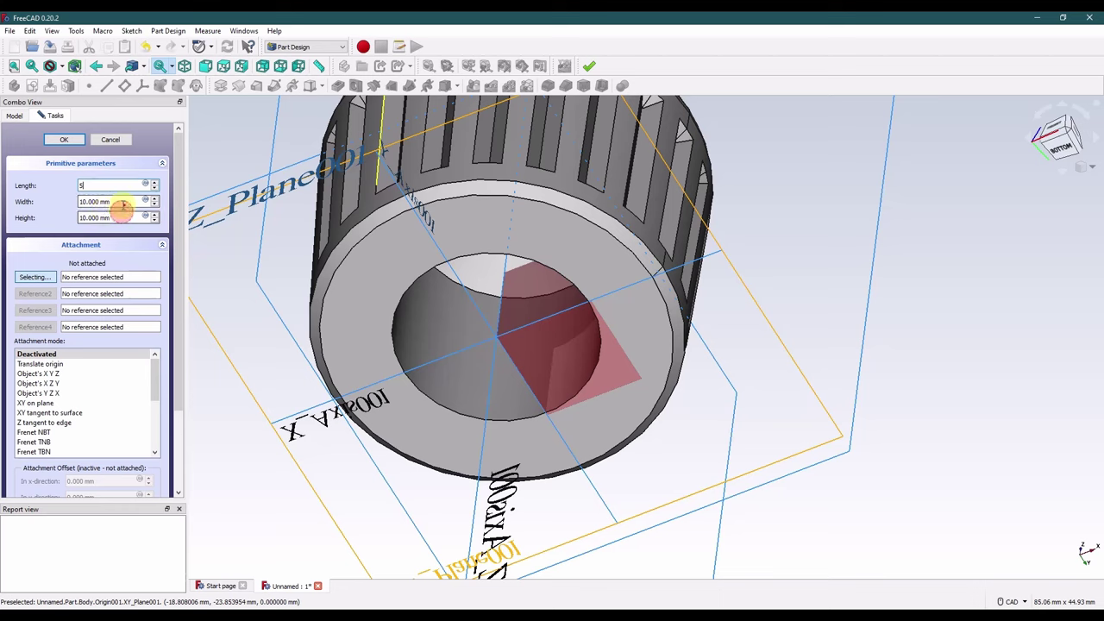
key(Tab)
text(28.5)
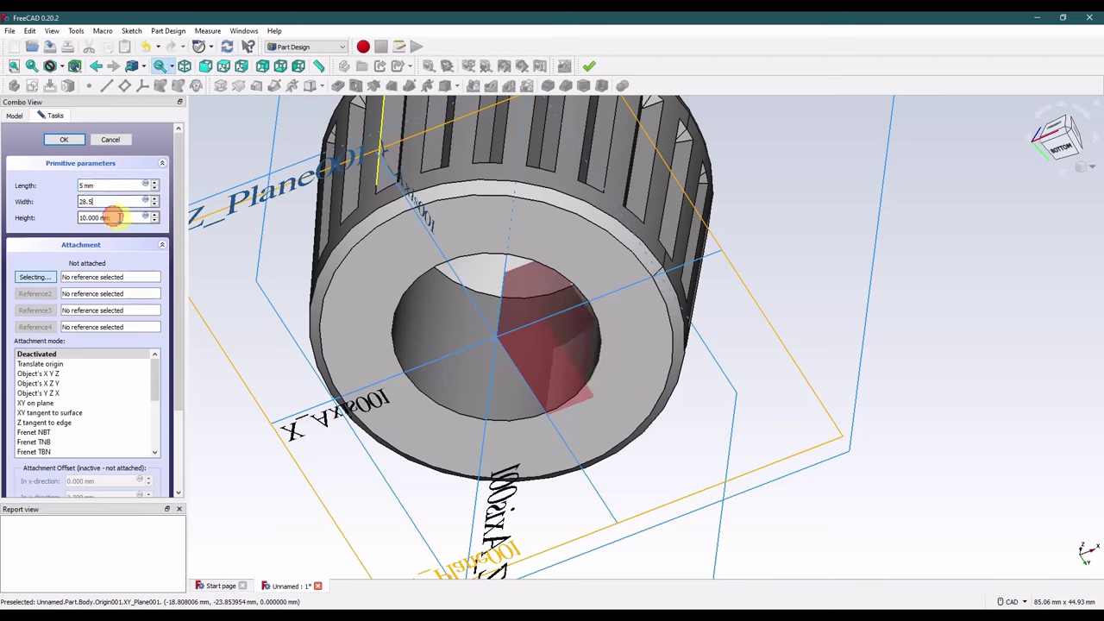
click(117, 217)
text(5)
click(114, 183)
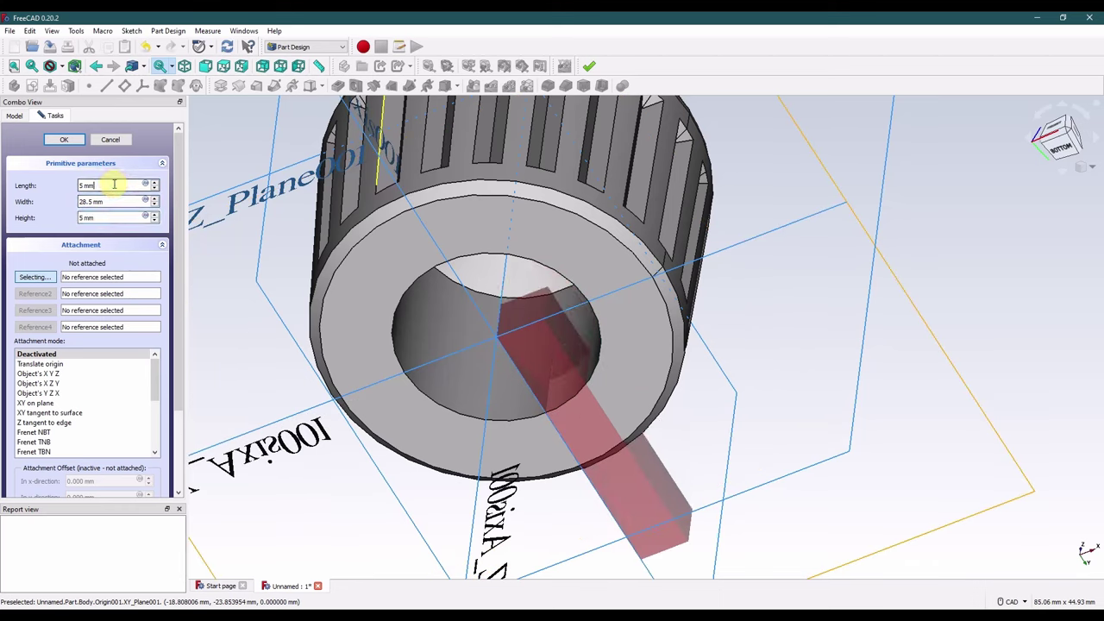
Step: Attach the subtractive box to the body's XY plane and apply it to cut the knob's underside
click(43, 279)
scroll(415, 259, up, 3)
scroll(414, 258, down, 8)
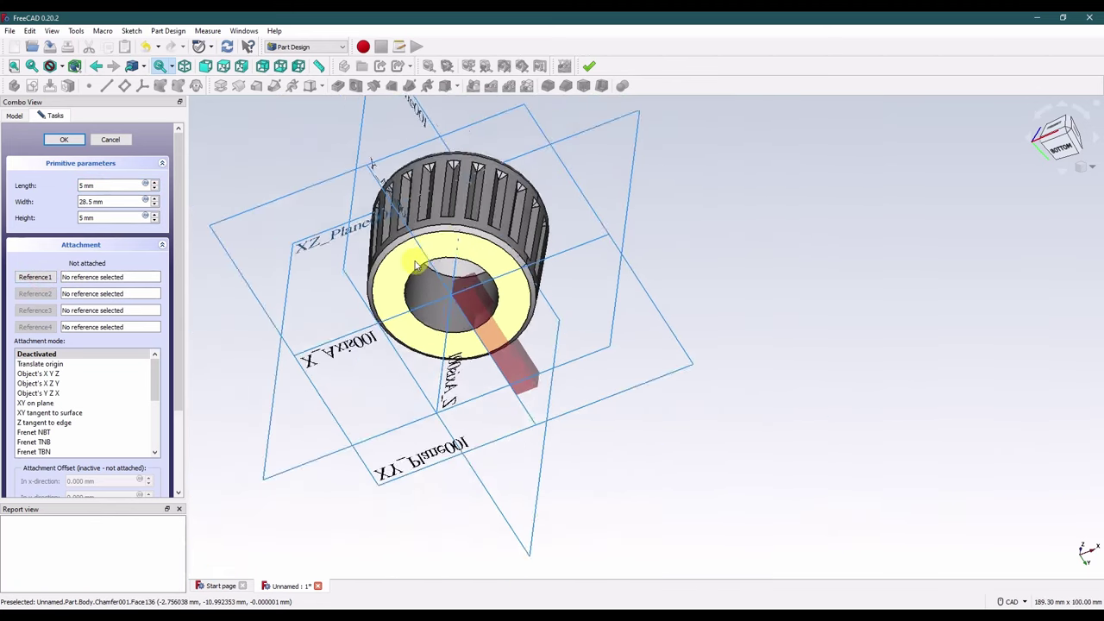
middle_drag(414, 258, 552, 414)
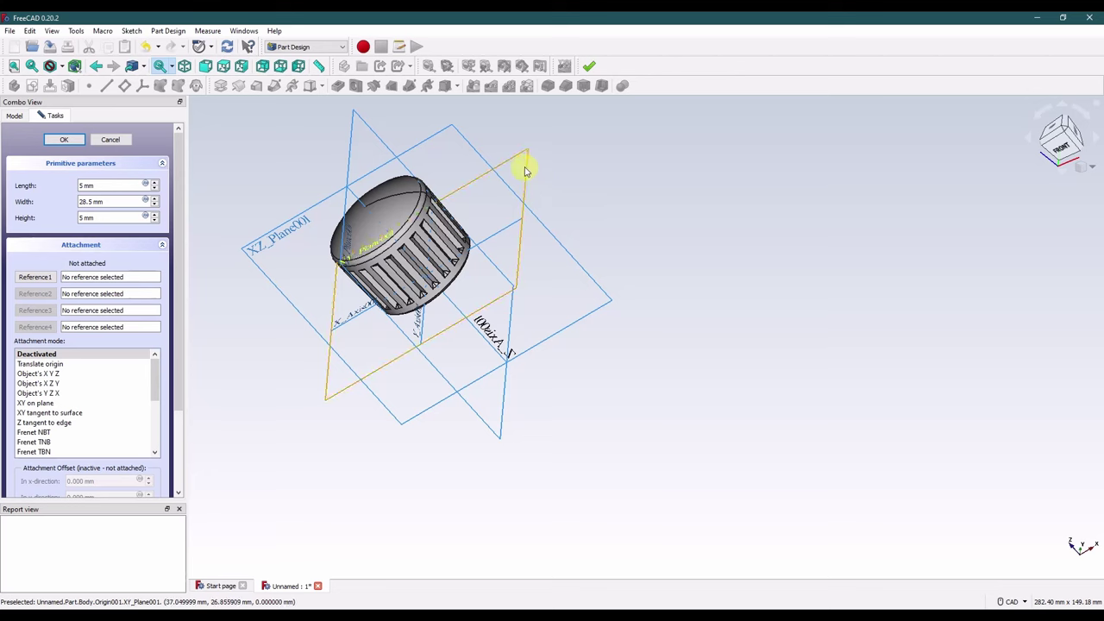
middle_drag(414, 301, 308, 165)
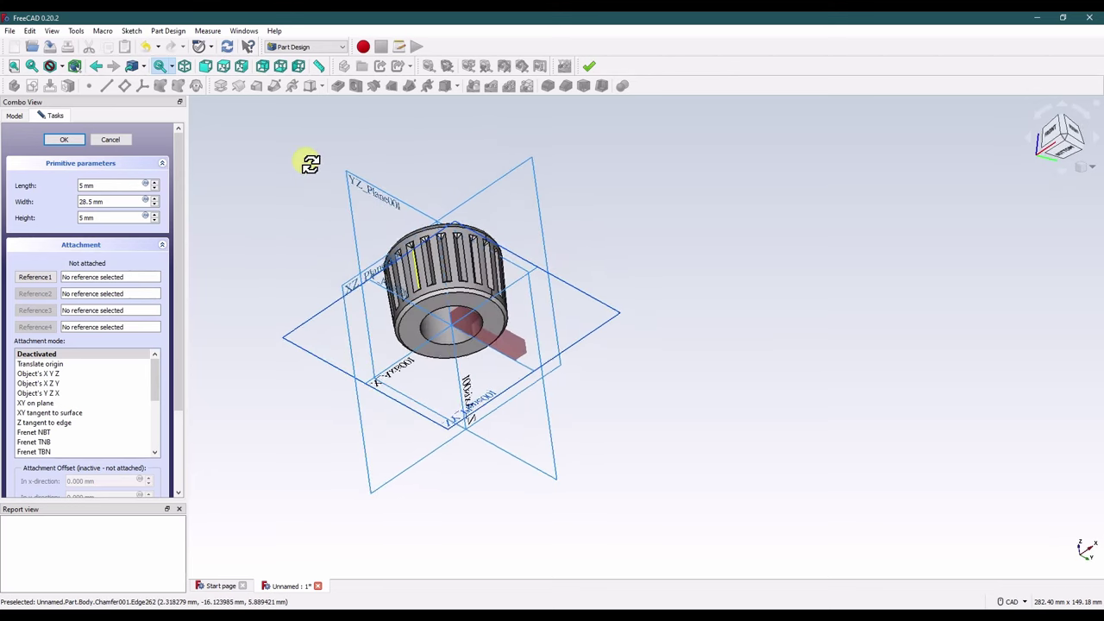
click(33, 278)
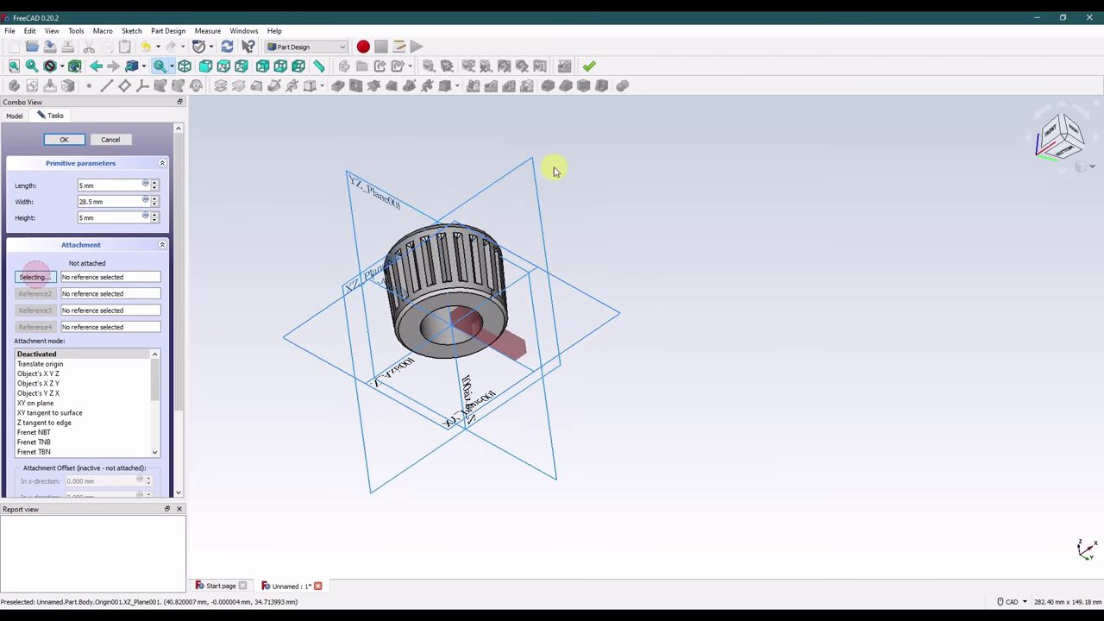
click(593, 298)
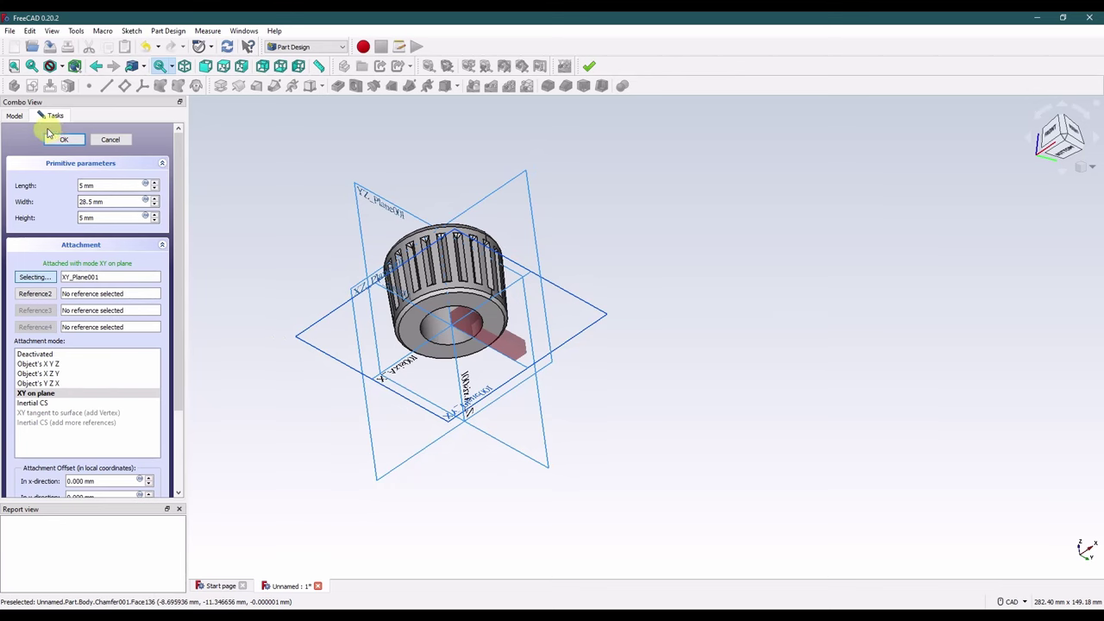
scroll(501, 349, up, 2)
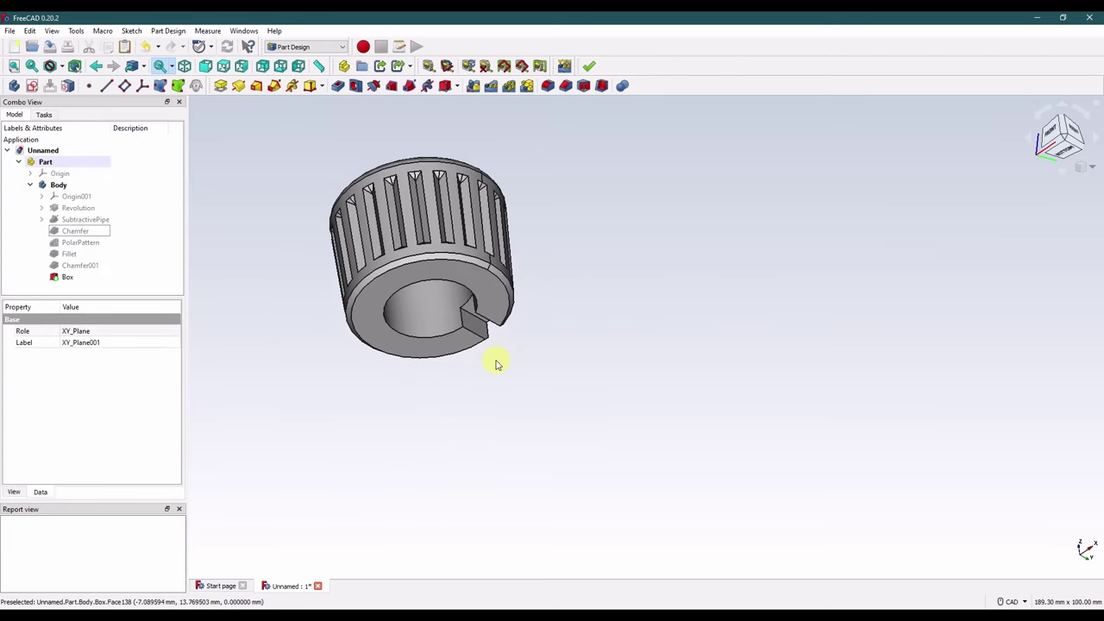
Step: Offset the box's attachment position to x -2.5 mm and y -14.25 mm to centre the slot across the bore
click(67, 277)
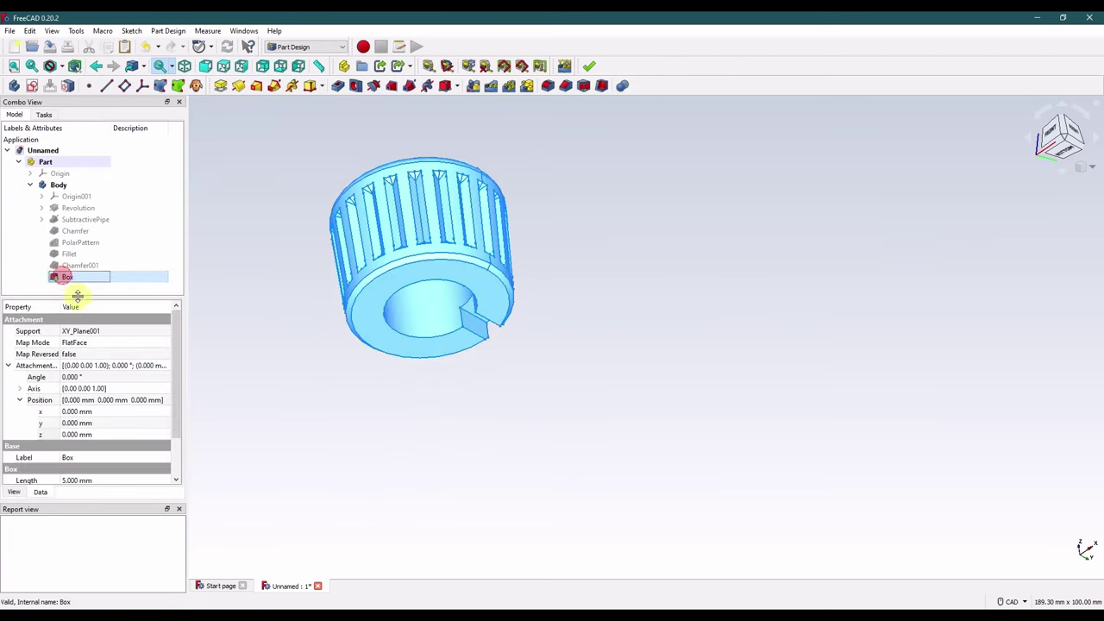
click(113, 412)
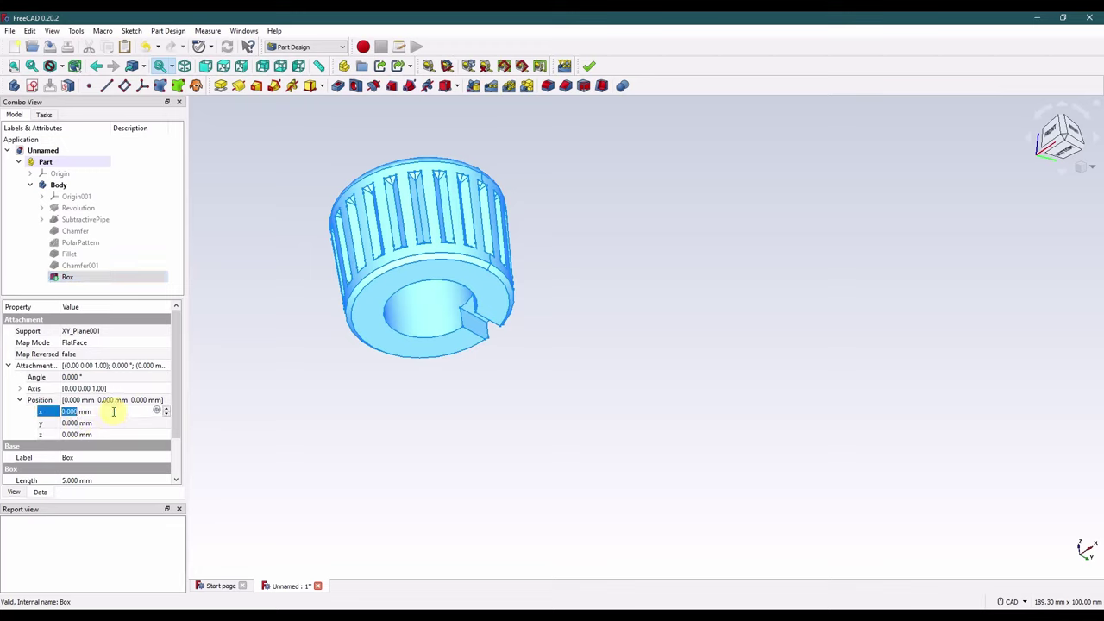
text(-2.5)
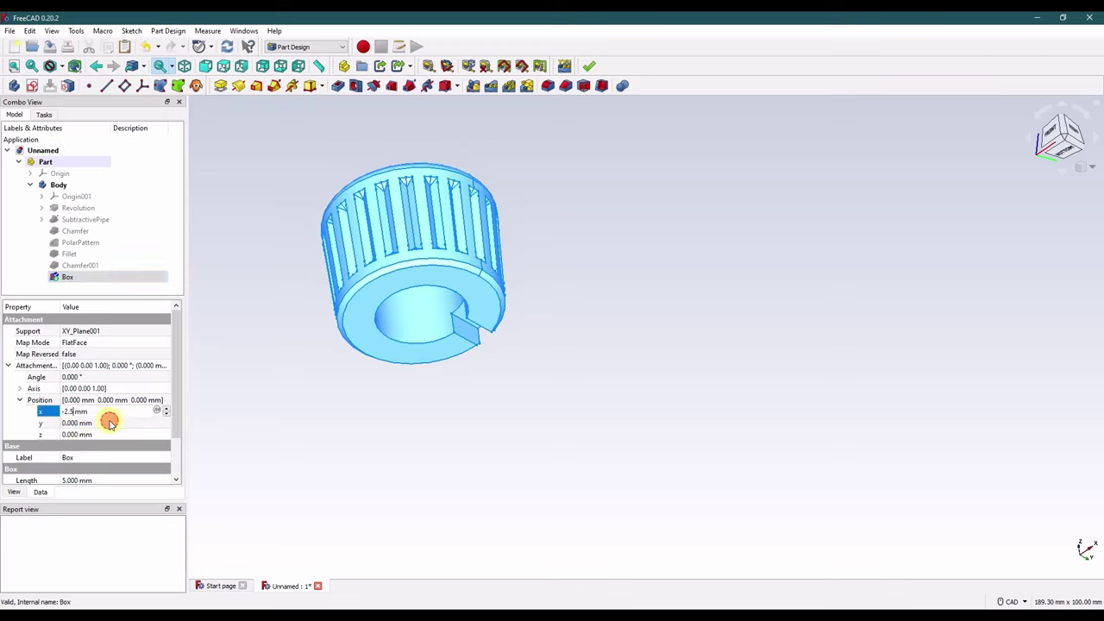
click(110, 421)
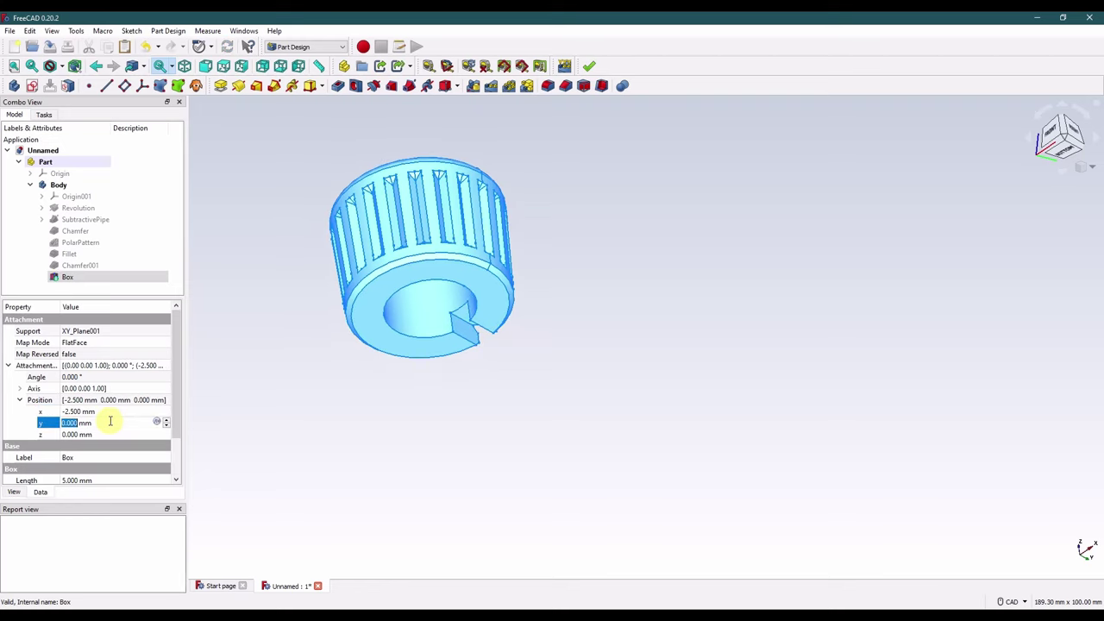
text(-14)
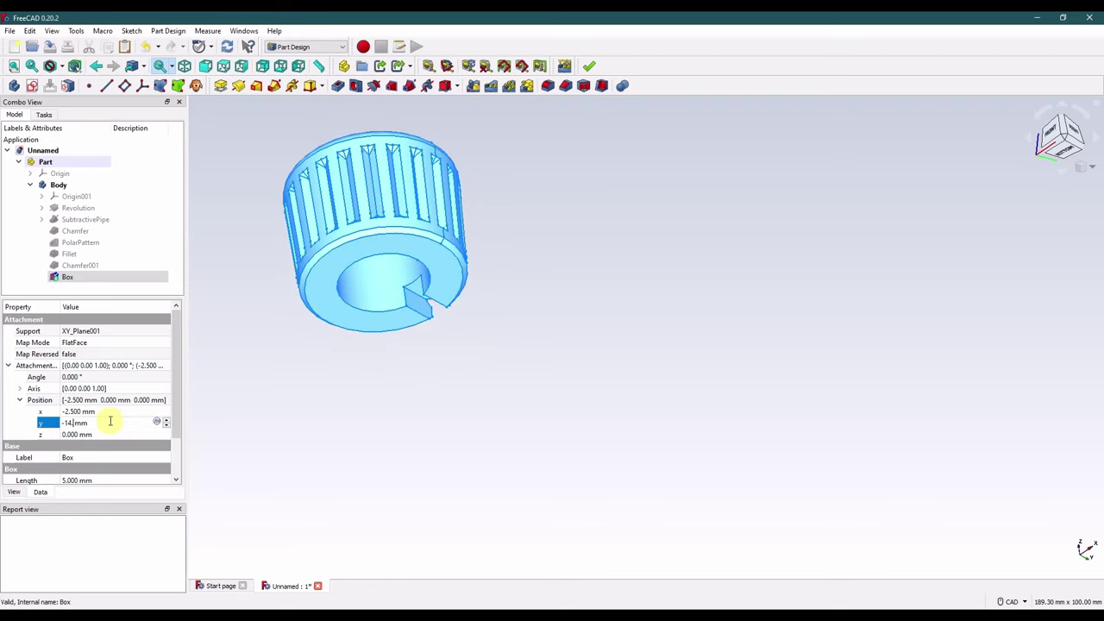
text(.25)
click(107, 434)
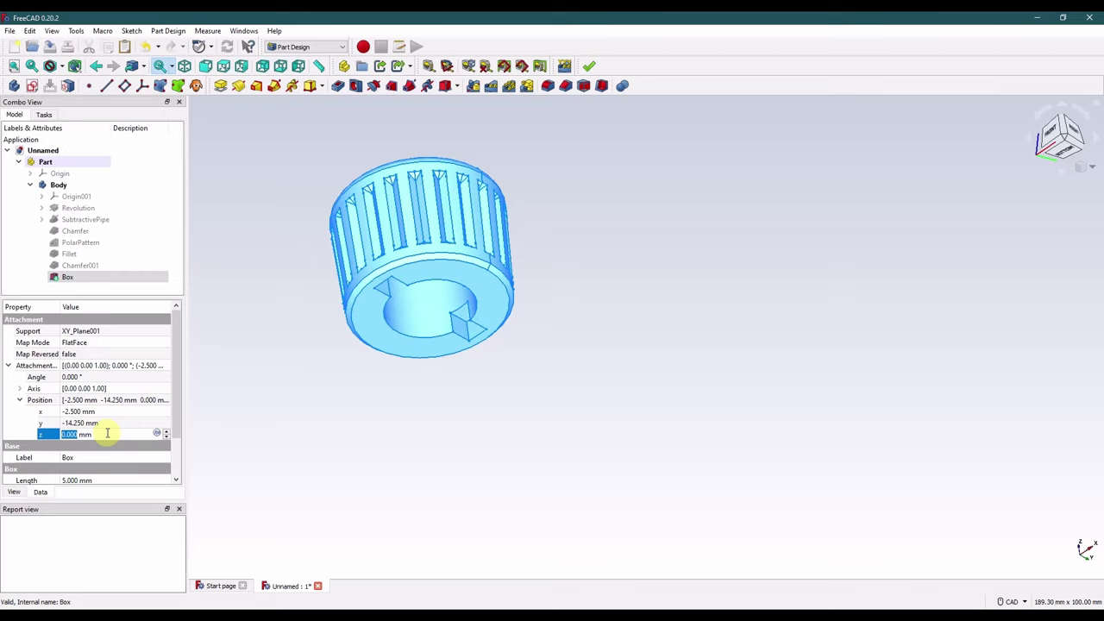
click(353, 402)
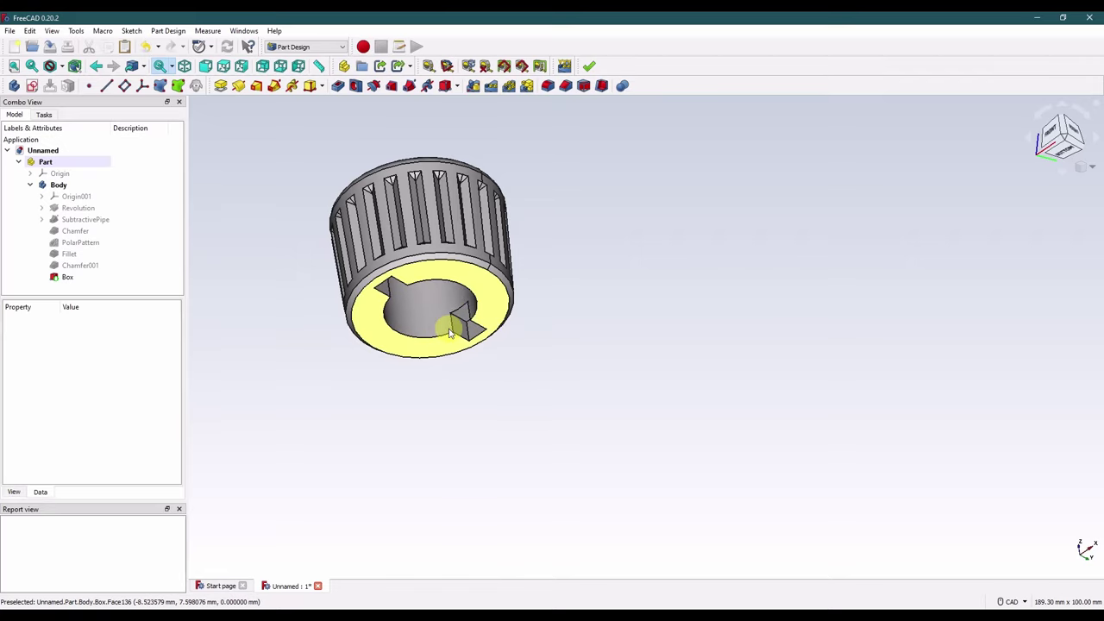
Step: Sketch two small circles on the YZ plane above the horizontal axis, centred about 26 mm and 29 mm either side of the vertical axis
middle_drag(496, 353, 360, 339)
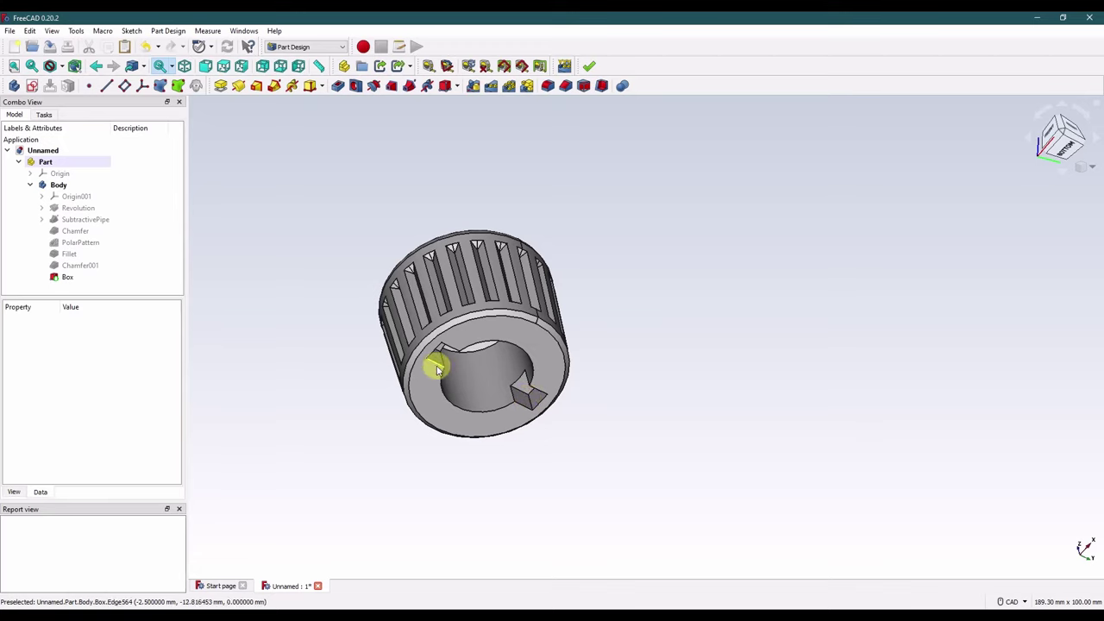
right_click(1067, 152)
click(1062, 193)
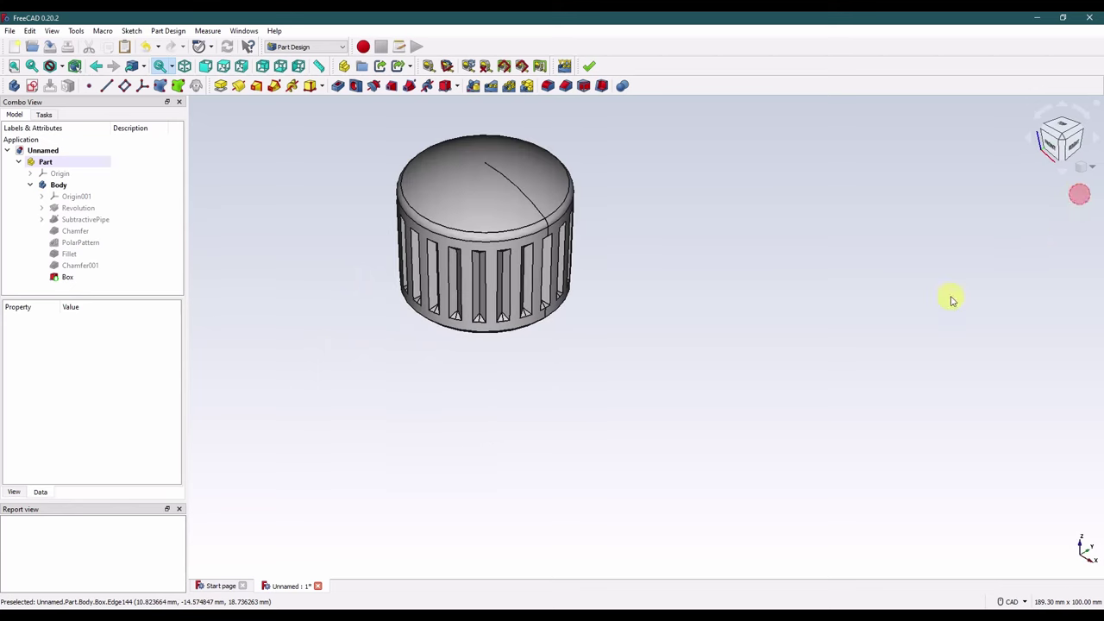
click(34, 89)
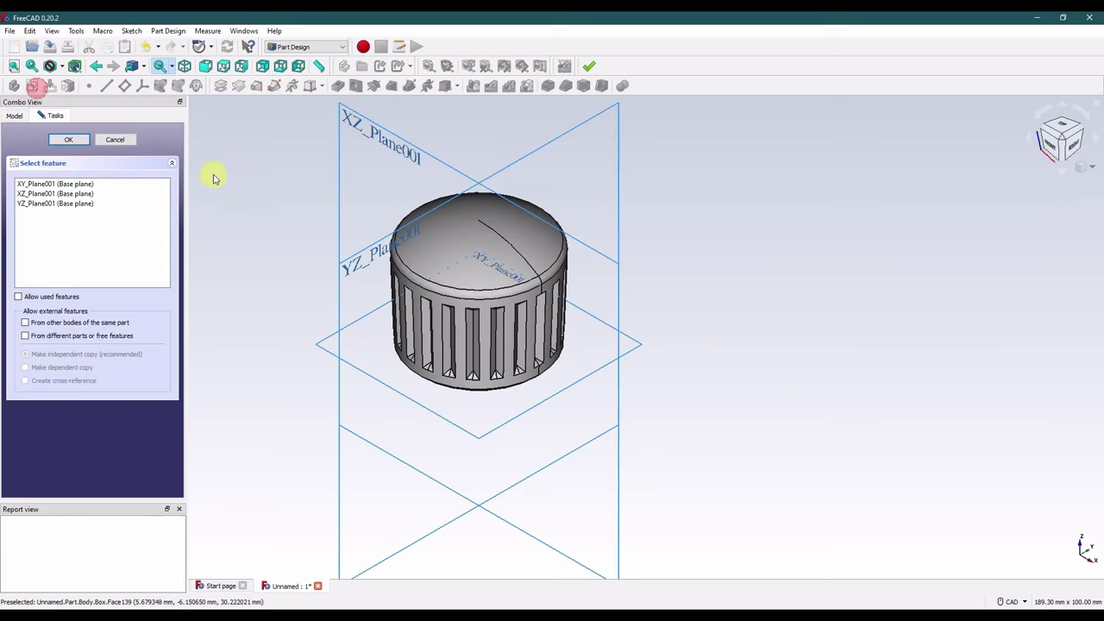
click(521, 175)
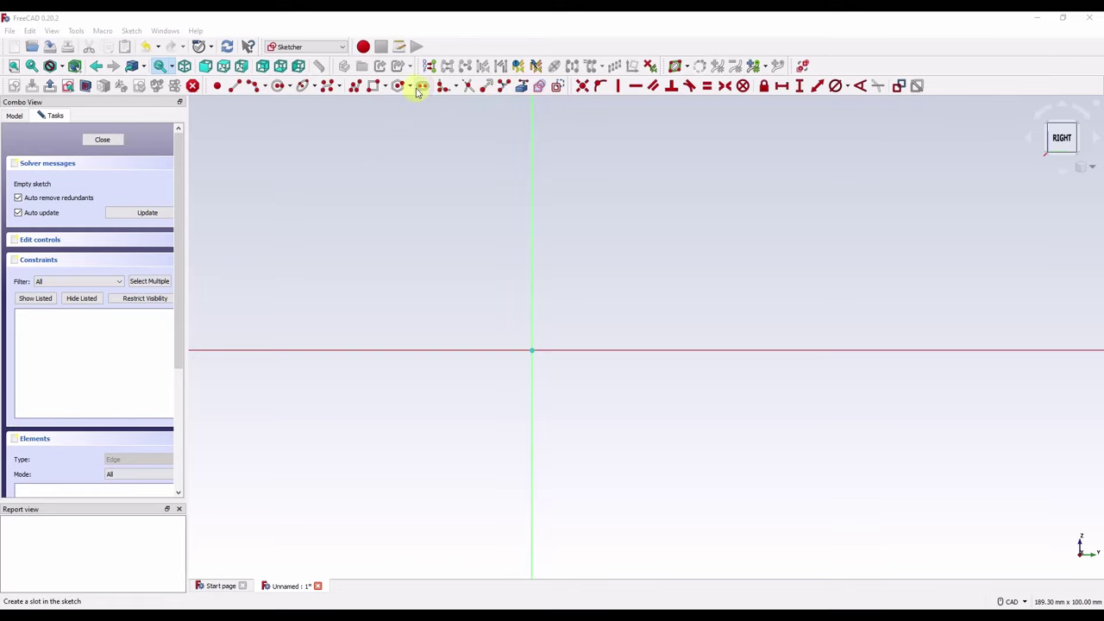
click(279, 87)
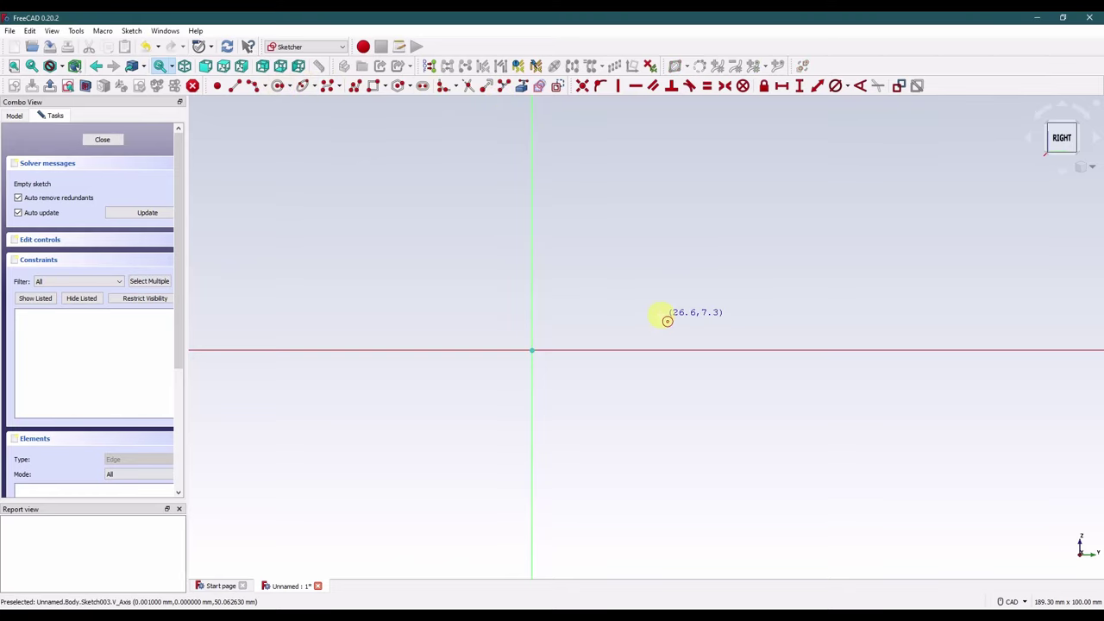
click(673, 321)
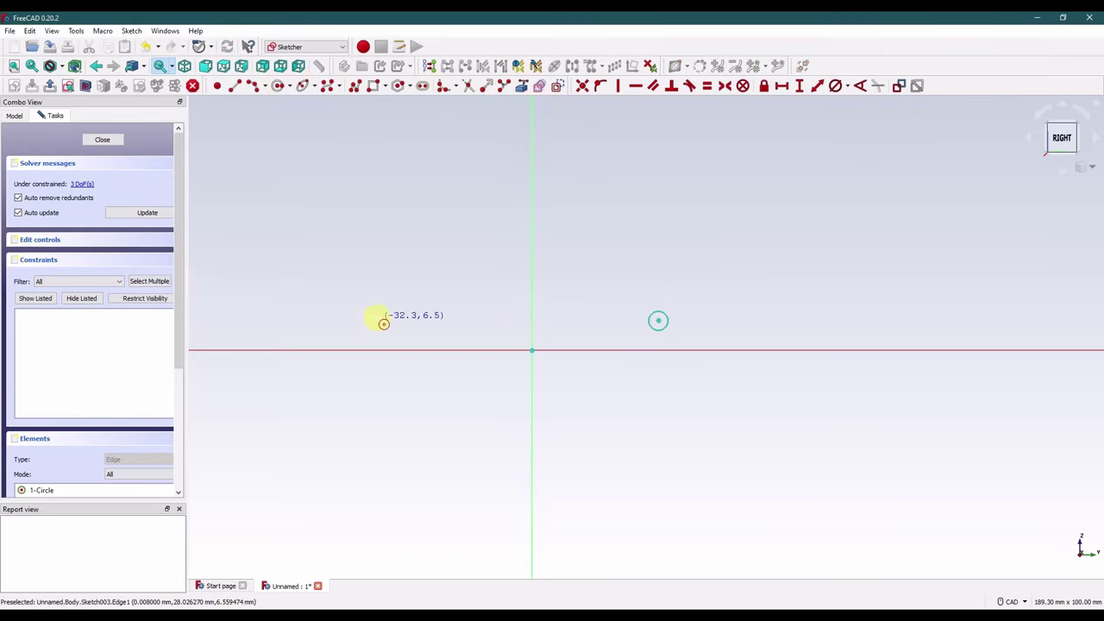
click(393, 318)
click(408, 316)
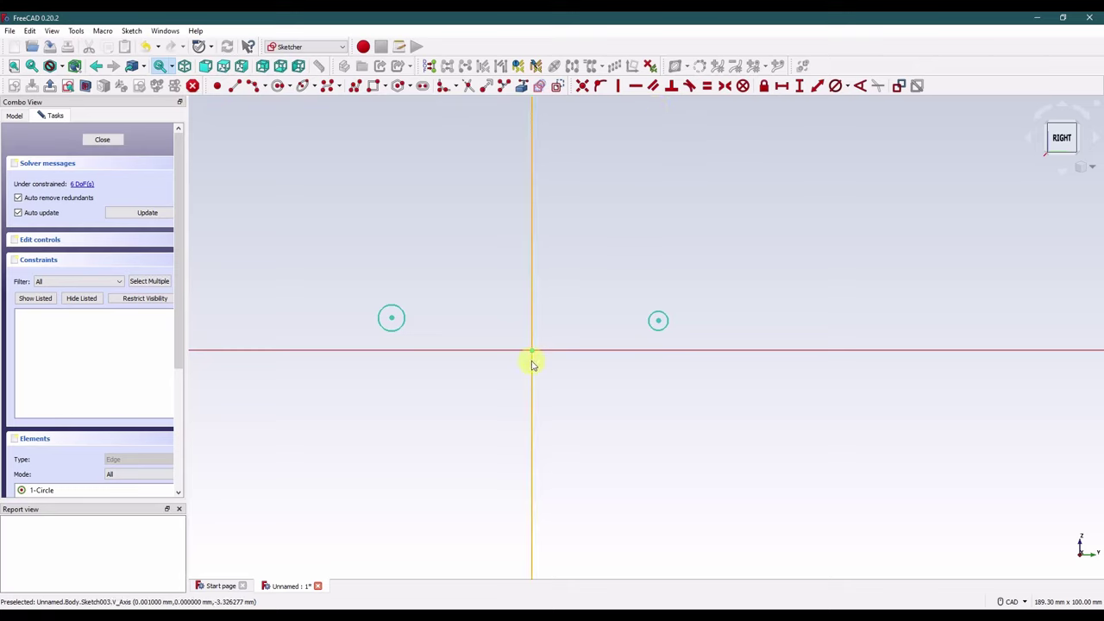
Step: Constrain the right circle's centre to a vertical distance of 2.5 mm from the horizontal axis and move the dimension clear of the circle
click(574, 352)
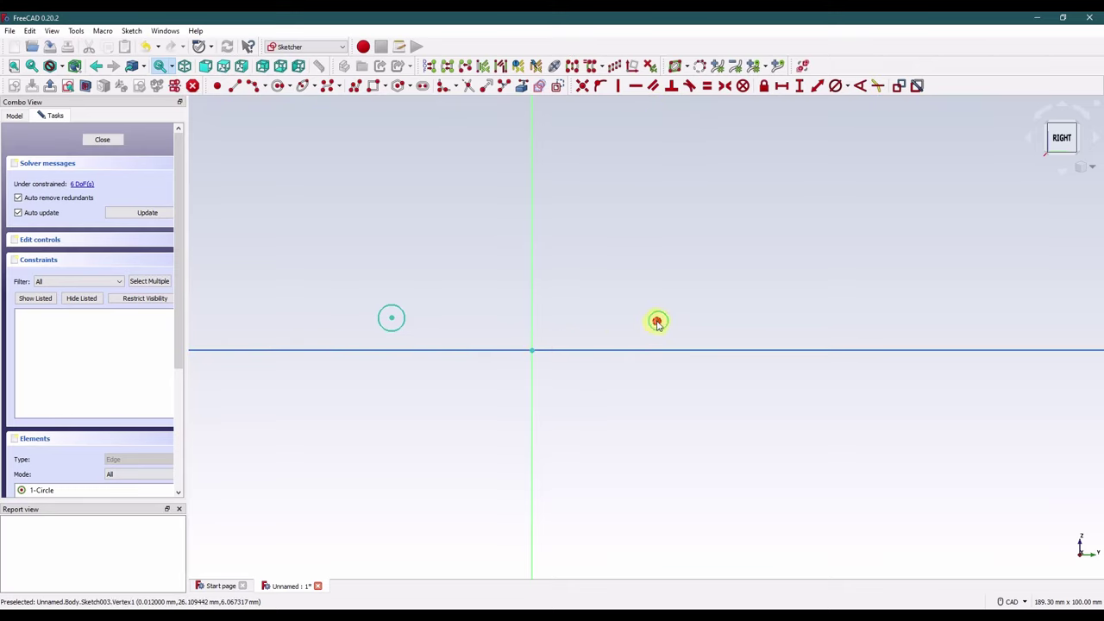
click(657, 322)
click(800, 85)
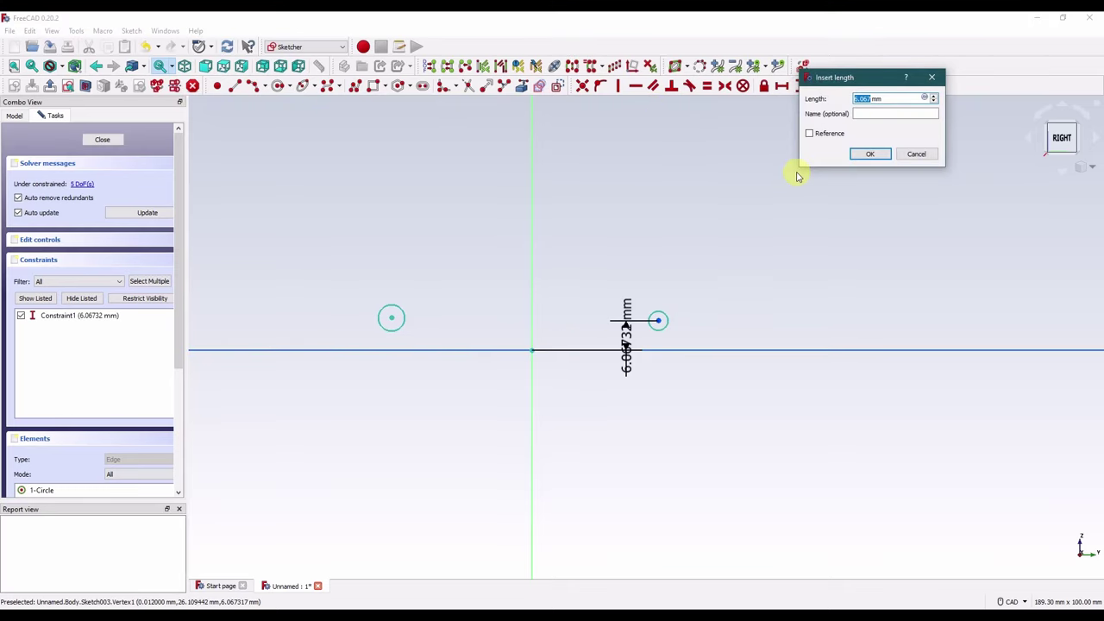
text(2.5)
key(Return)
drag(627, 326, 794, 251)
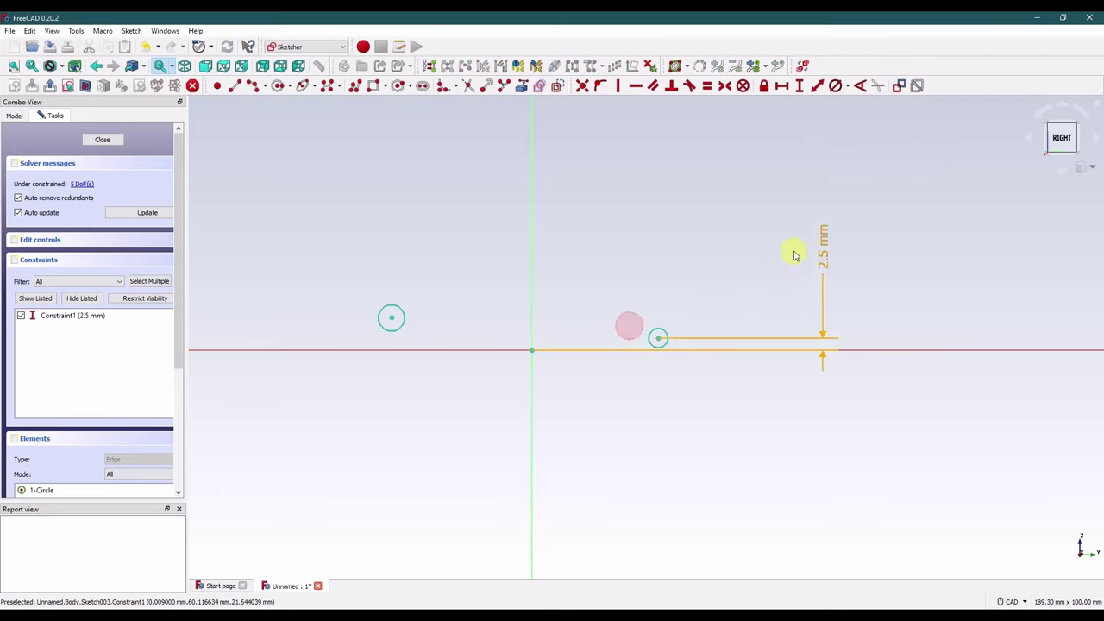
click(704, 257)
Step: Constrain the right circle's diameter to 1.3 mm and move the dimension label away from the circle
click(669, 332)
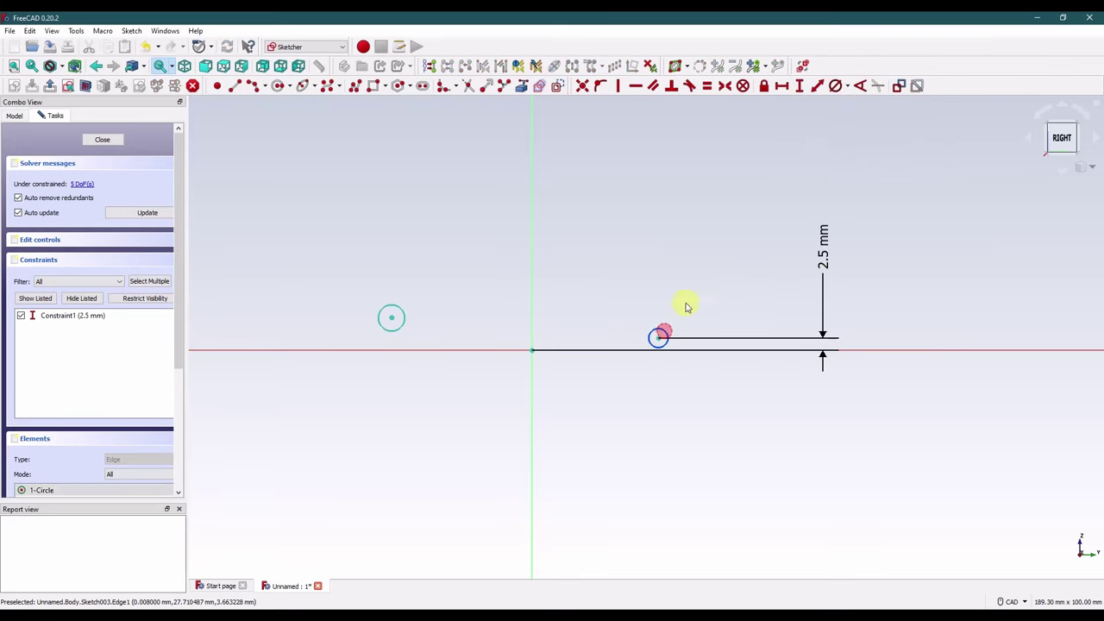
click(846, 86)
click(852, 116)
text(1.3)
key(Return)
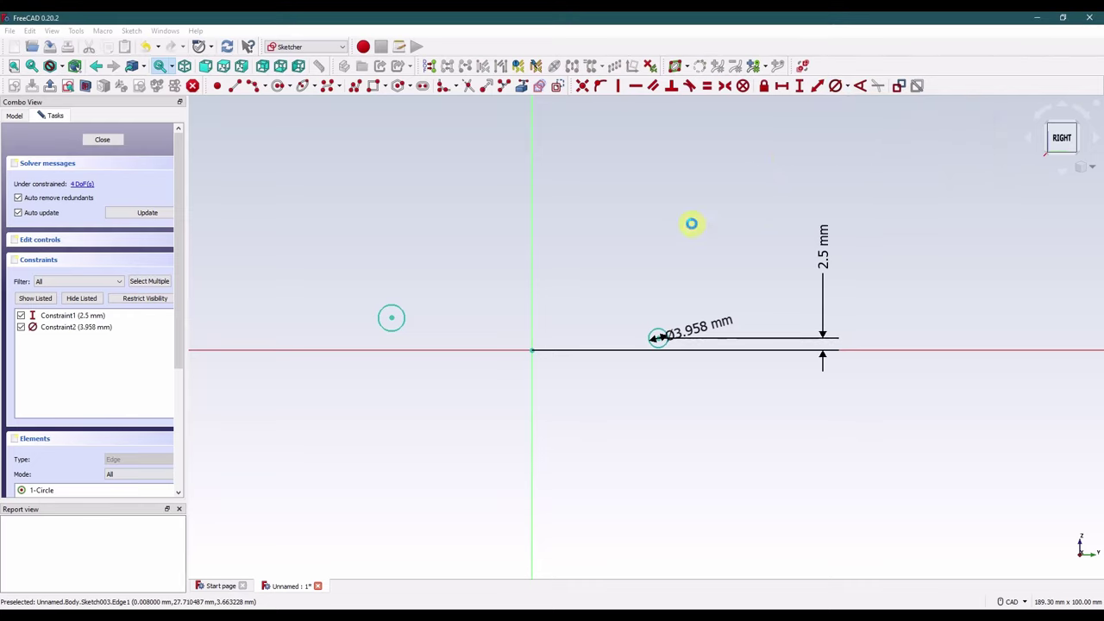
drag(705, 326, 731, 256)
click(653, 244)
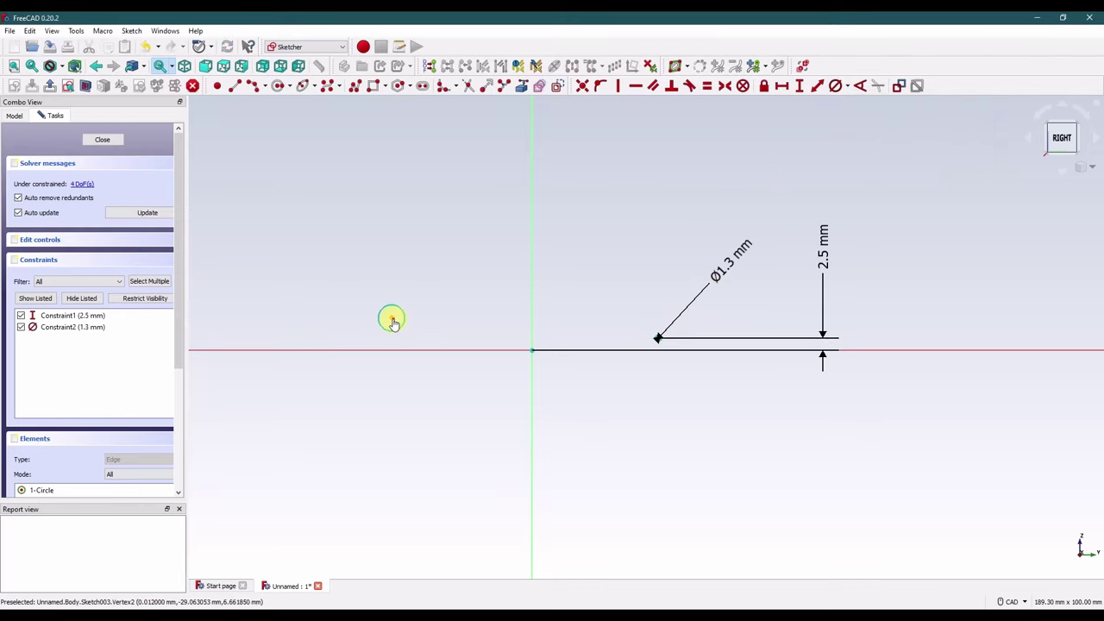
Step: Move the left circle closer to the vertical axis and make it equal in size to the right circle
drag(390, 318, 466, 322)
scroll(515, 360, up, 5)
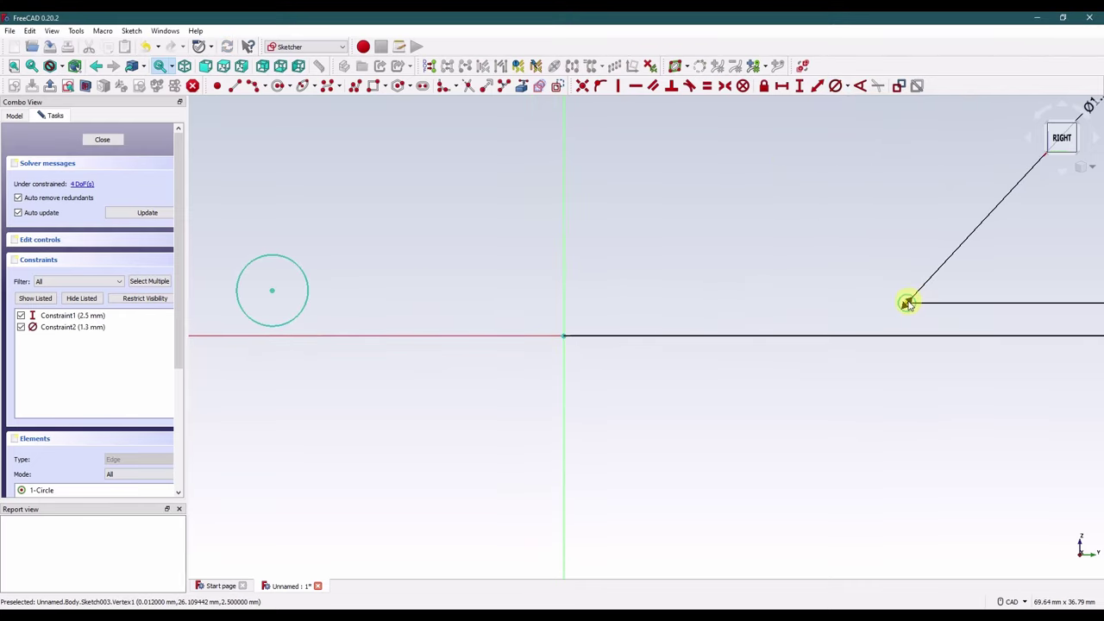
click(906, 302)
click(313, 300)
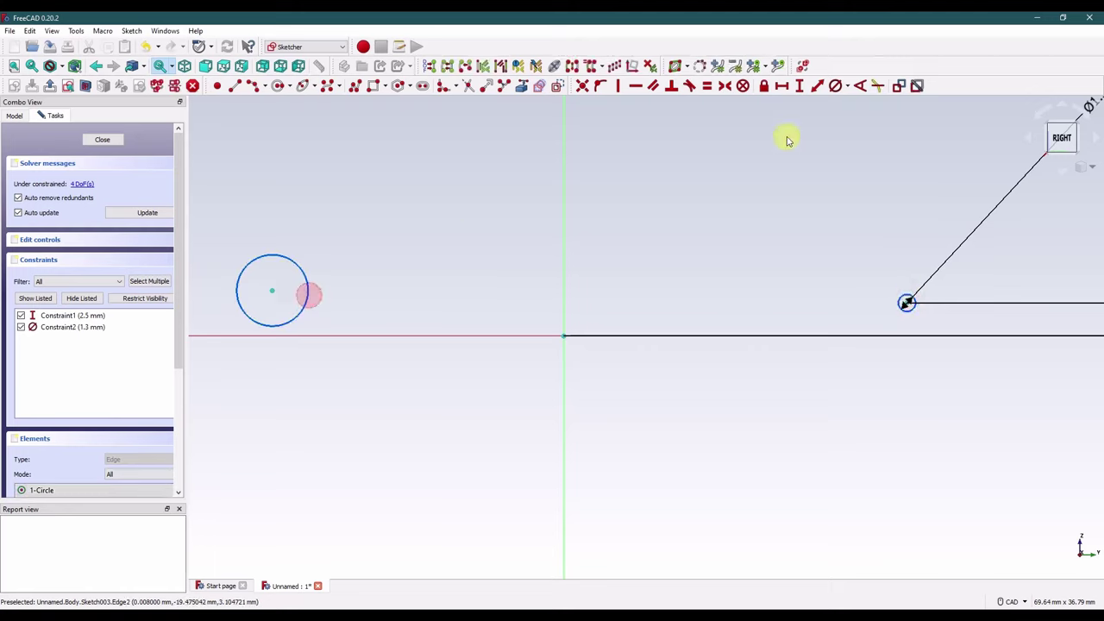
click(707, 85)
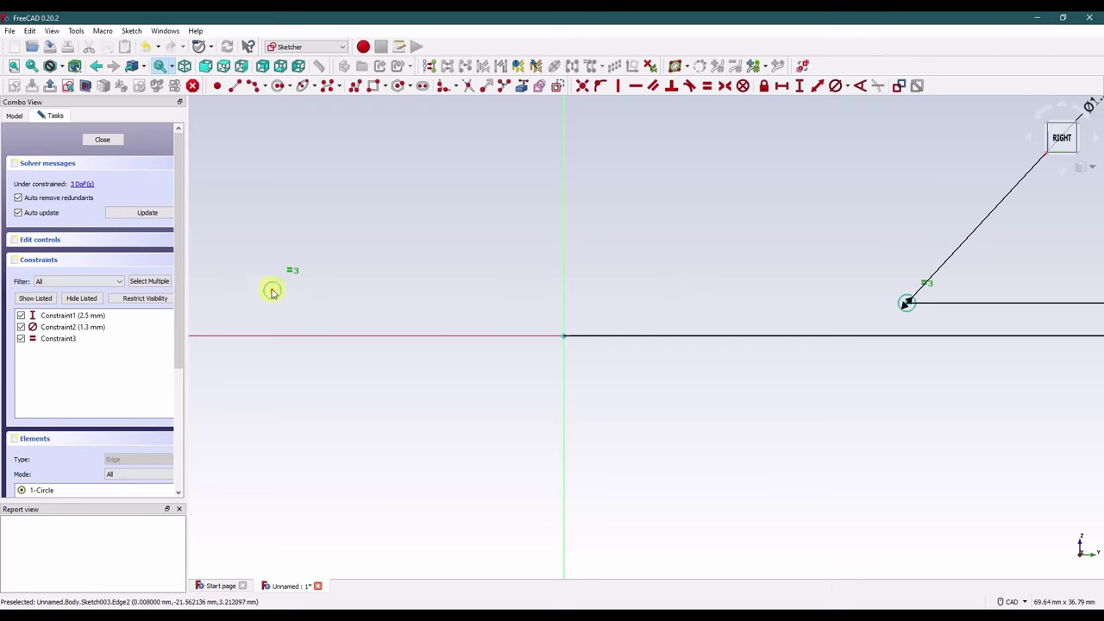
Step: Constrain the centres of the two small circles symmetric about the vertical axis
click(271, 294)
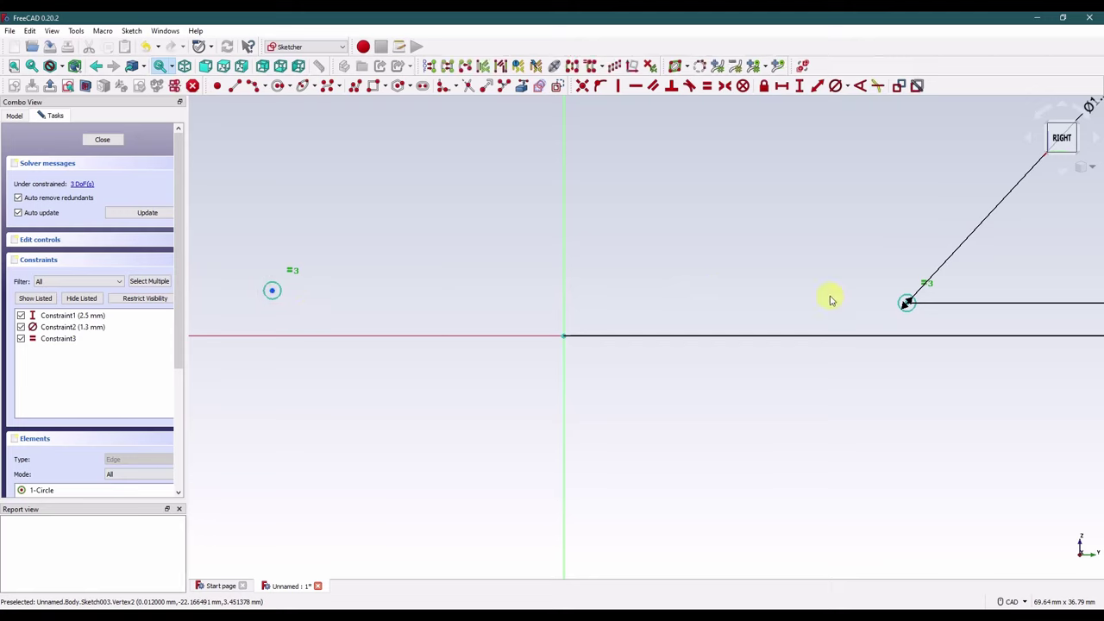
click(908, 304)
click(564, 239)
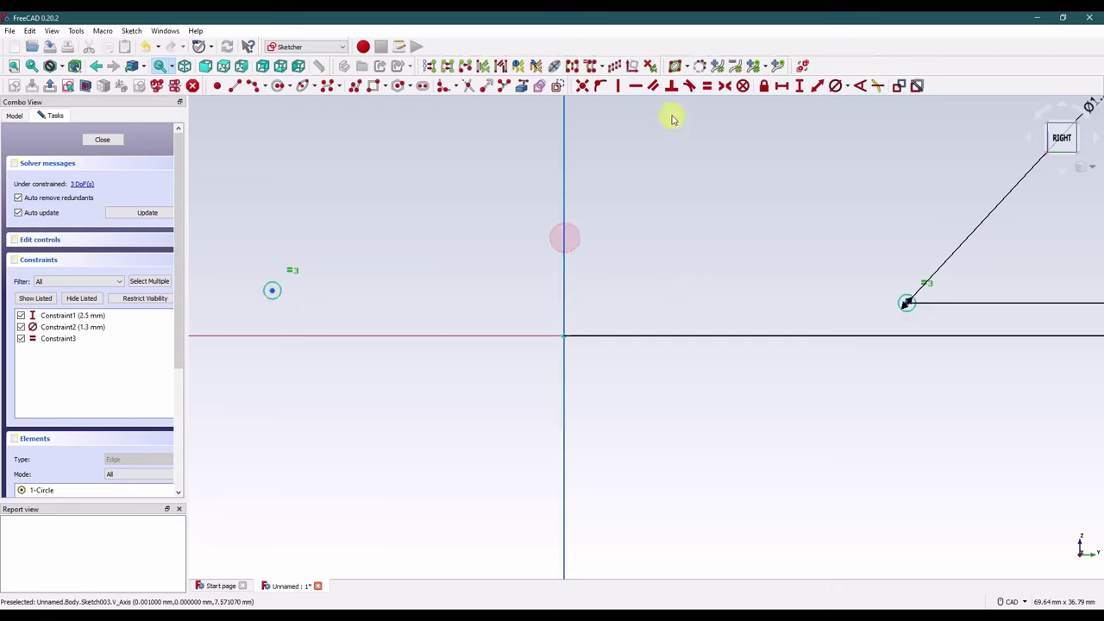
click(725, 87)
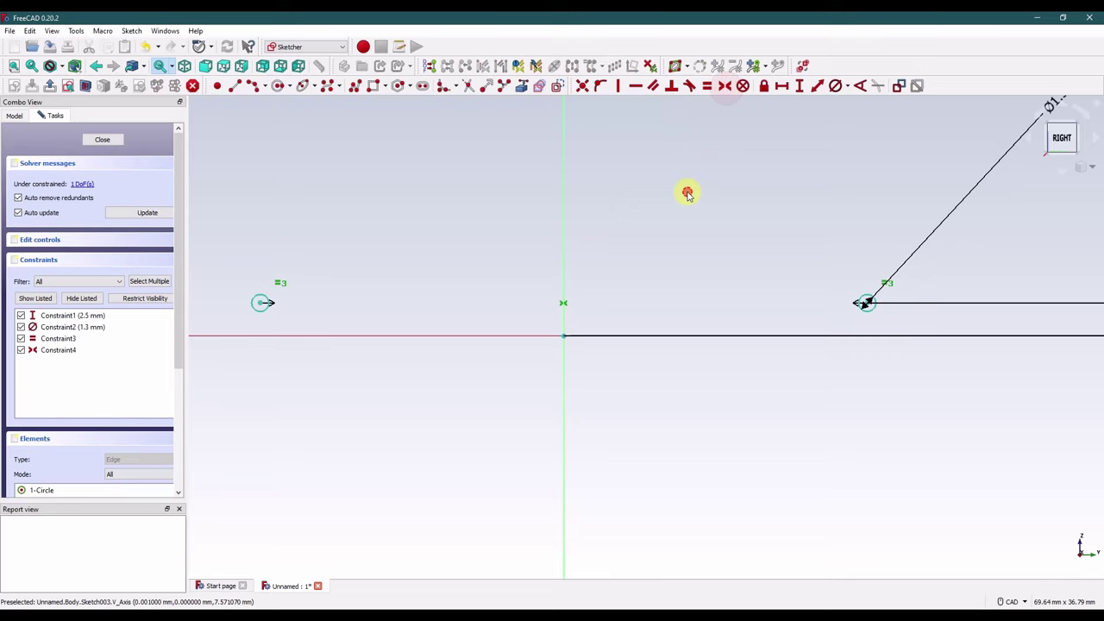
Step: Constrain the horizontal distance between the two circle centres to 28.5 mm and move the dimension below the horizontal axis
click(261, 304)
click(865, 303)
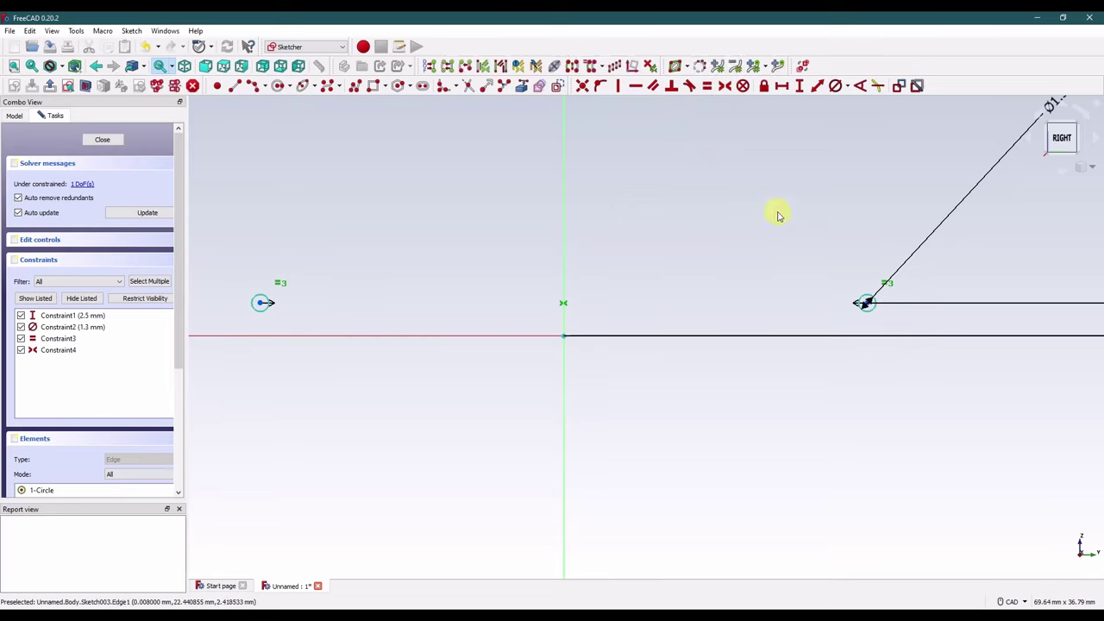
click(782, 86)
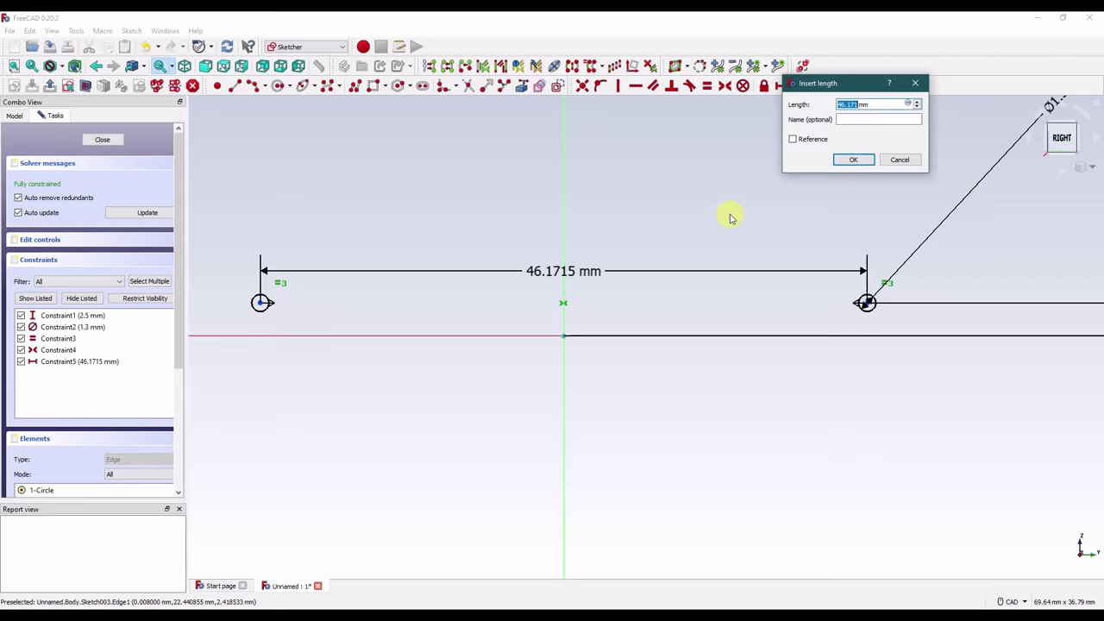
key(Return)
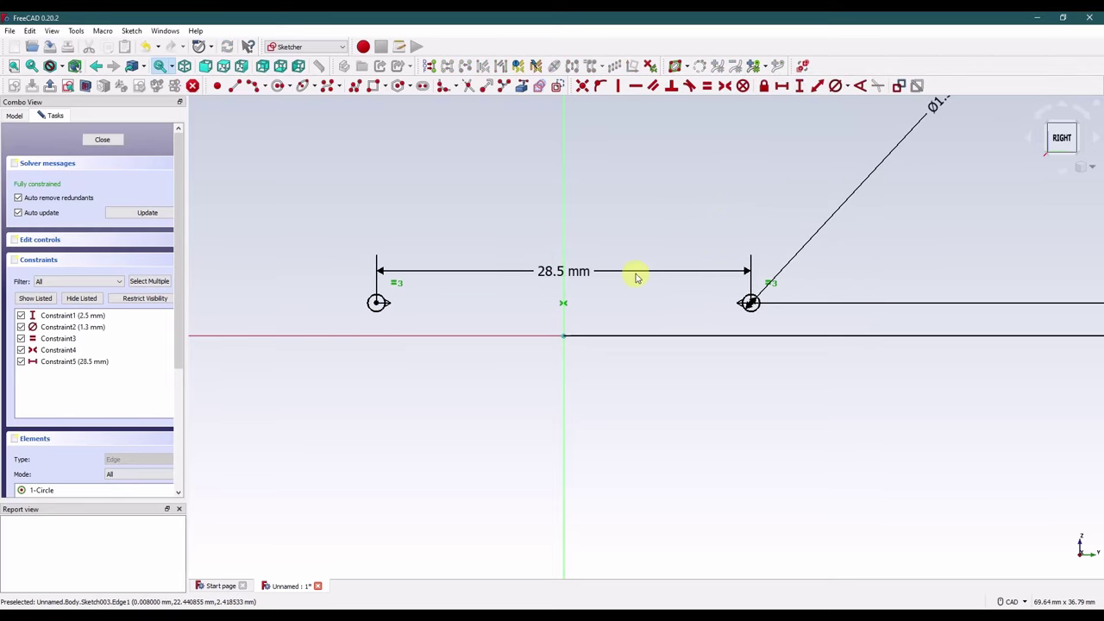
drag(584, 273, 592, 450)
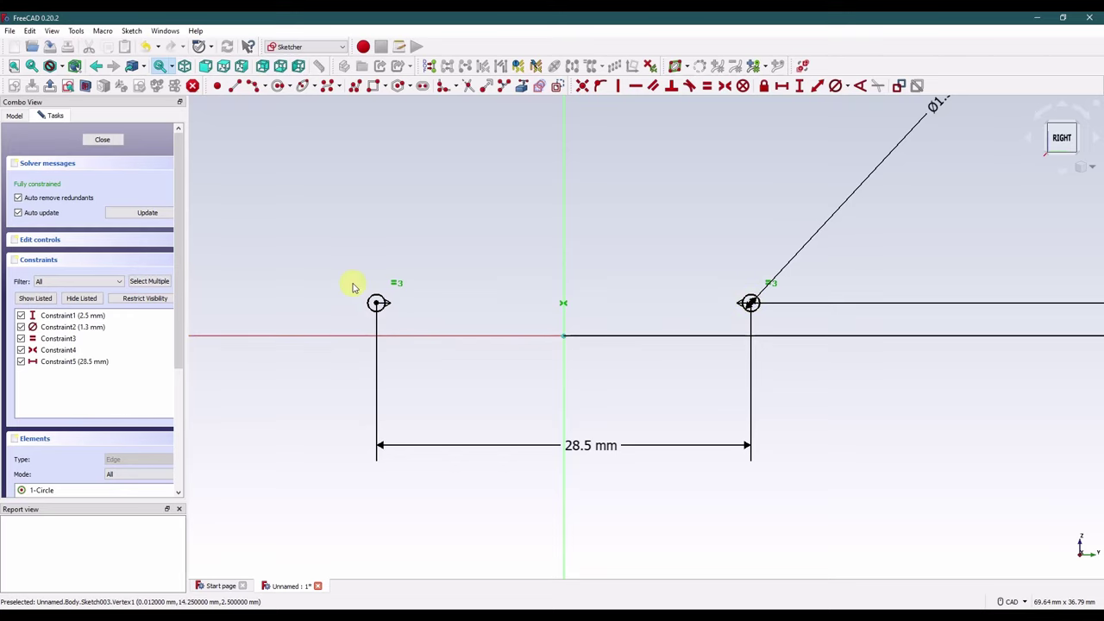
Step: Finish the two-circle sketch and cut it through the knob's slot as a pocket symmetric to the sketch plane
click(102, 139)
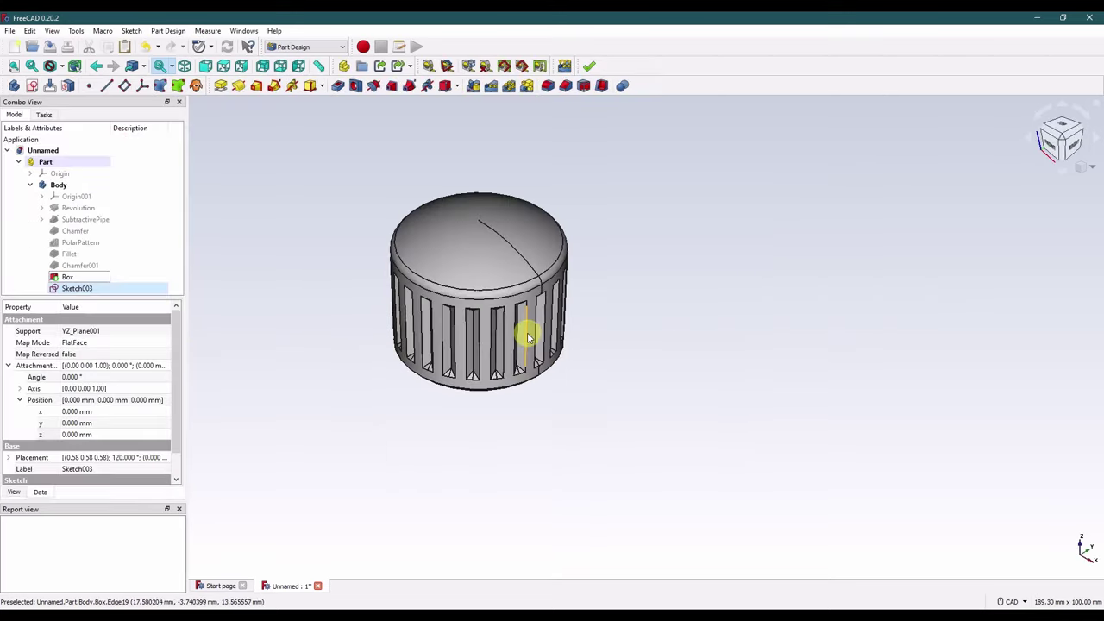
click(337, 85)
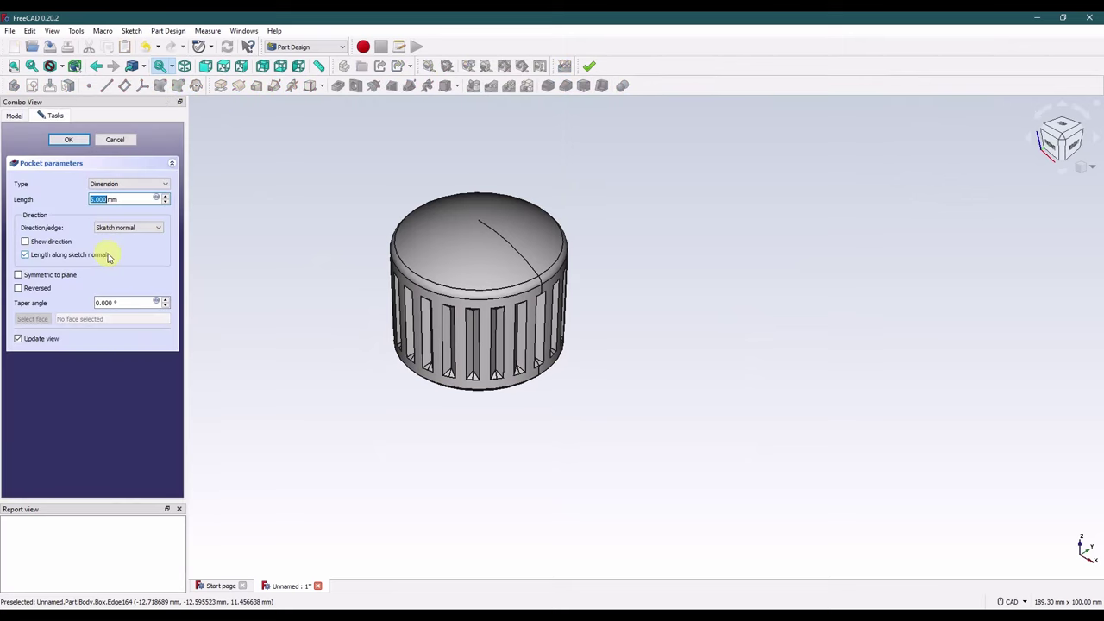
click(38, 289)
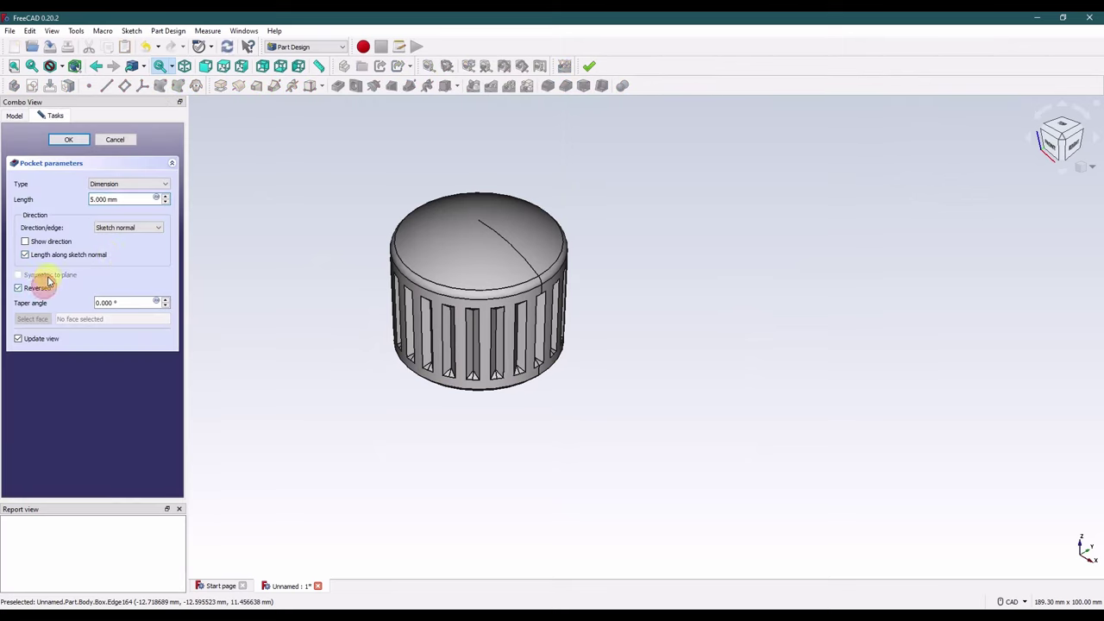
click(50, 277)
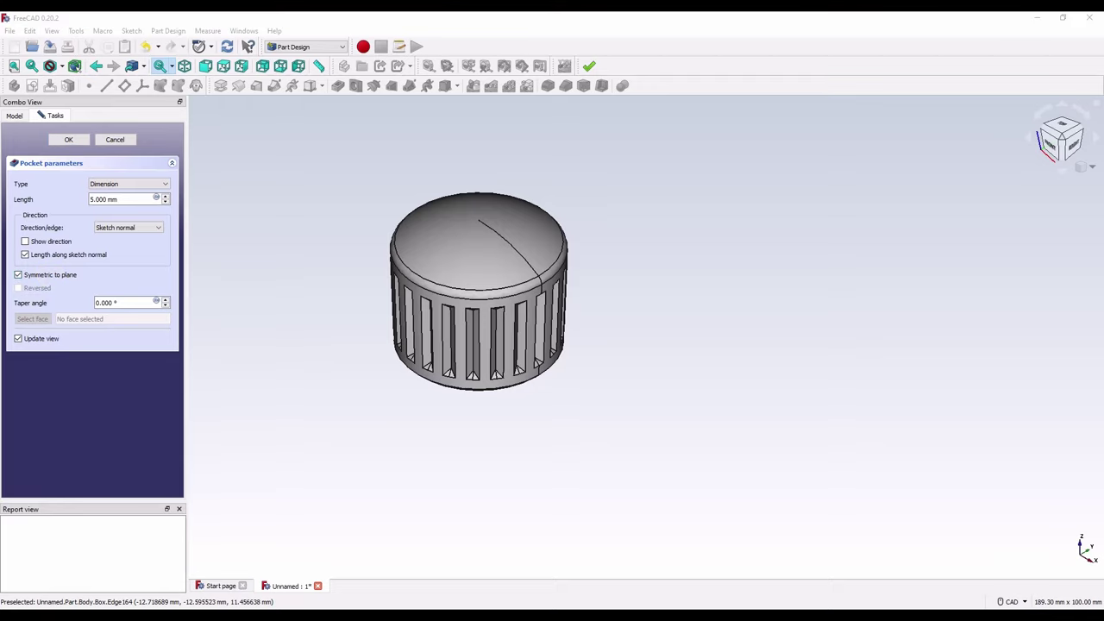
click(138, 198)
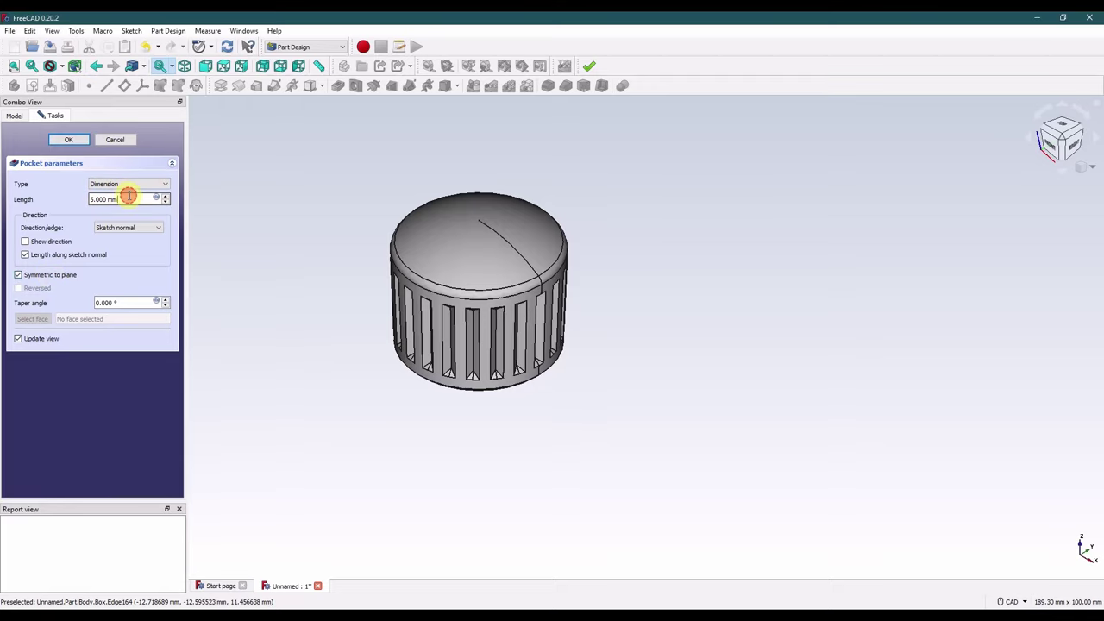
Step: Examine the pocket cut in the underside slot, inspect the whole knob from above, and enlarge the model tree
scroll(535, 370, up, 4)
middle_drag(535, 369, 488, 424)
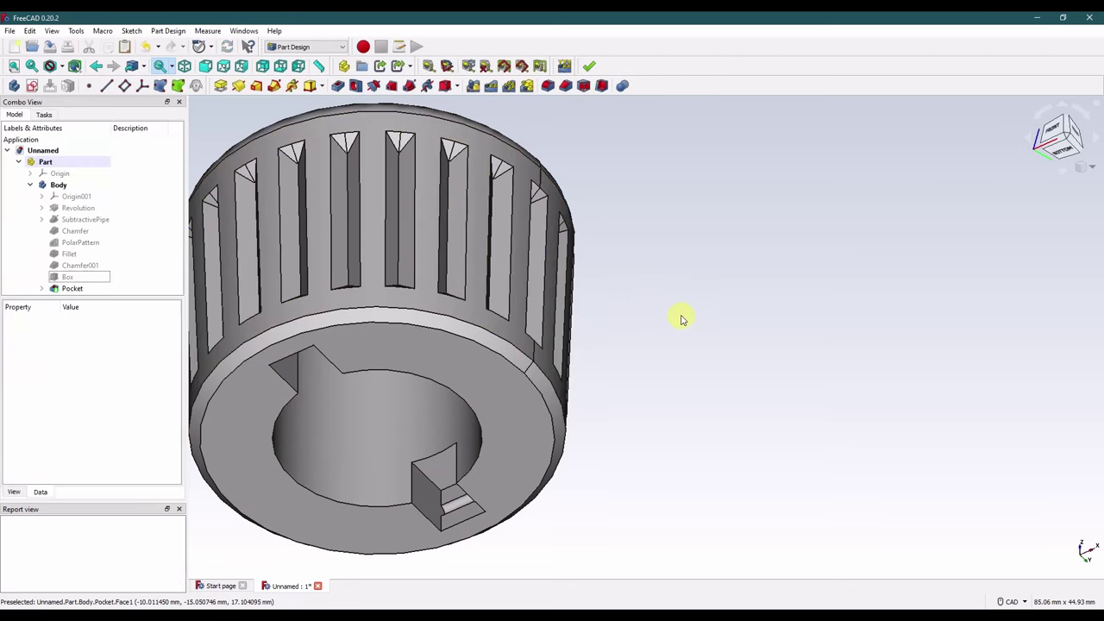
middle_drag(648, 377, 690, 406)
click(1091, 166)
click(1082, 192)
scroll(803, 400, down, 2)
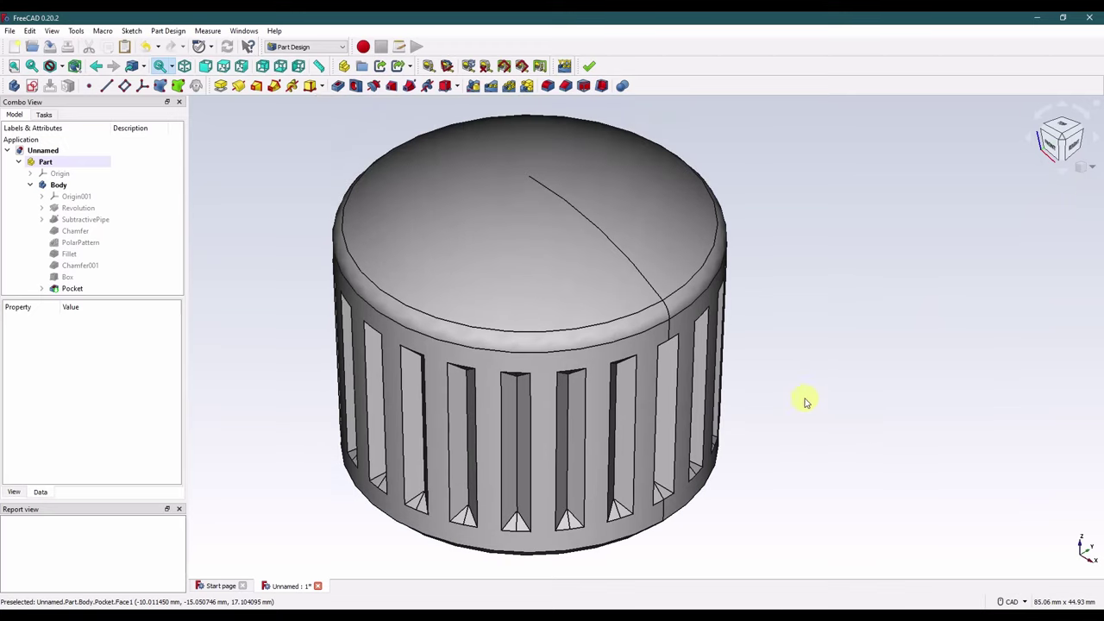
scroll(722, 394, up, 3)
scroll(722, 394, down, 3)
scroll(322, 256, up, 1)
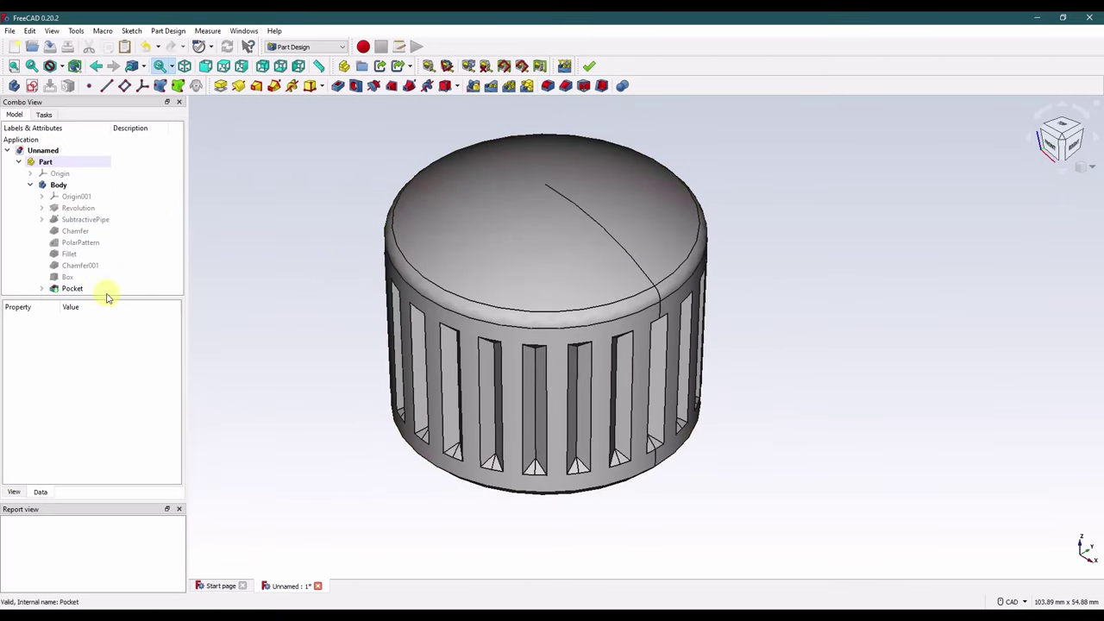
drag(105, 298, 107, 341)
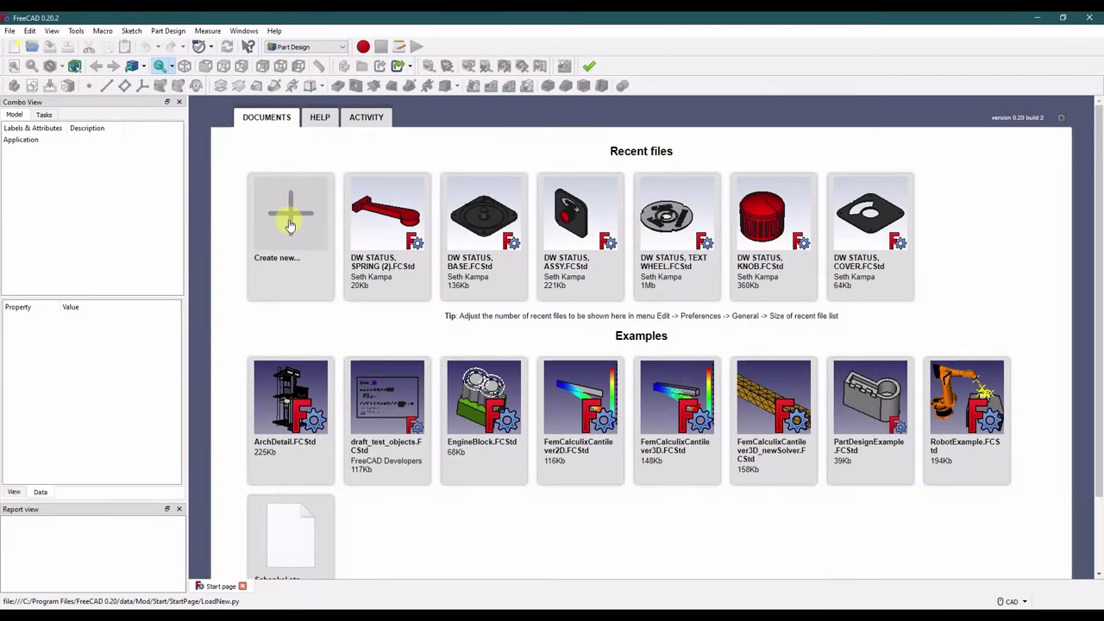
Step: Create a new document with a part and a body, and start a sketch on the XY plane
click(288, 214)
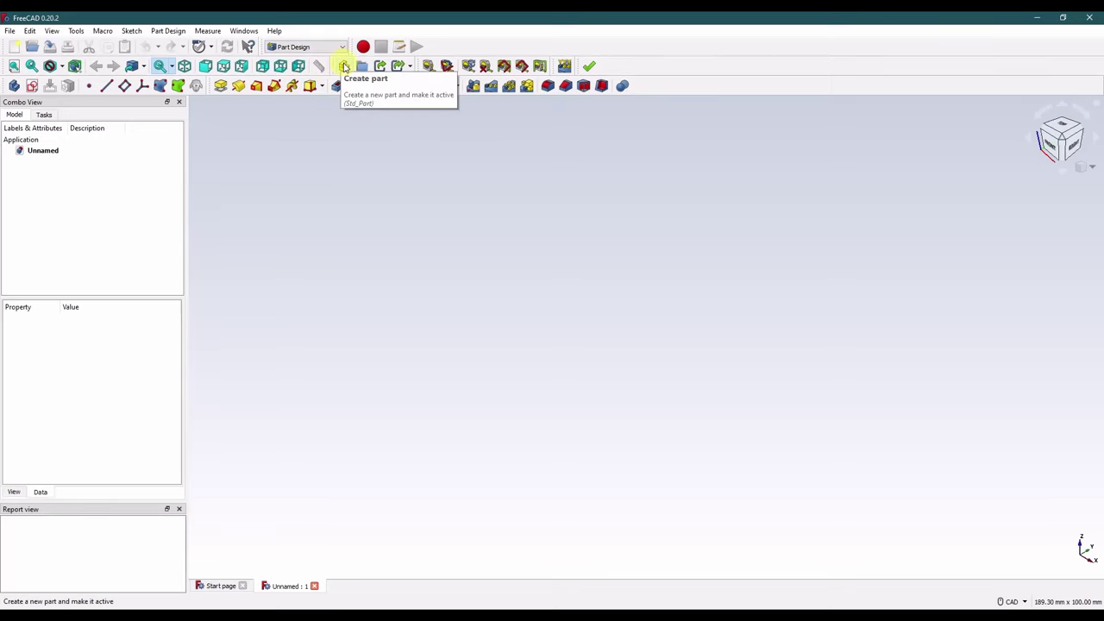
click(344, 68)
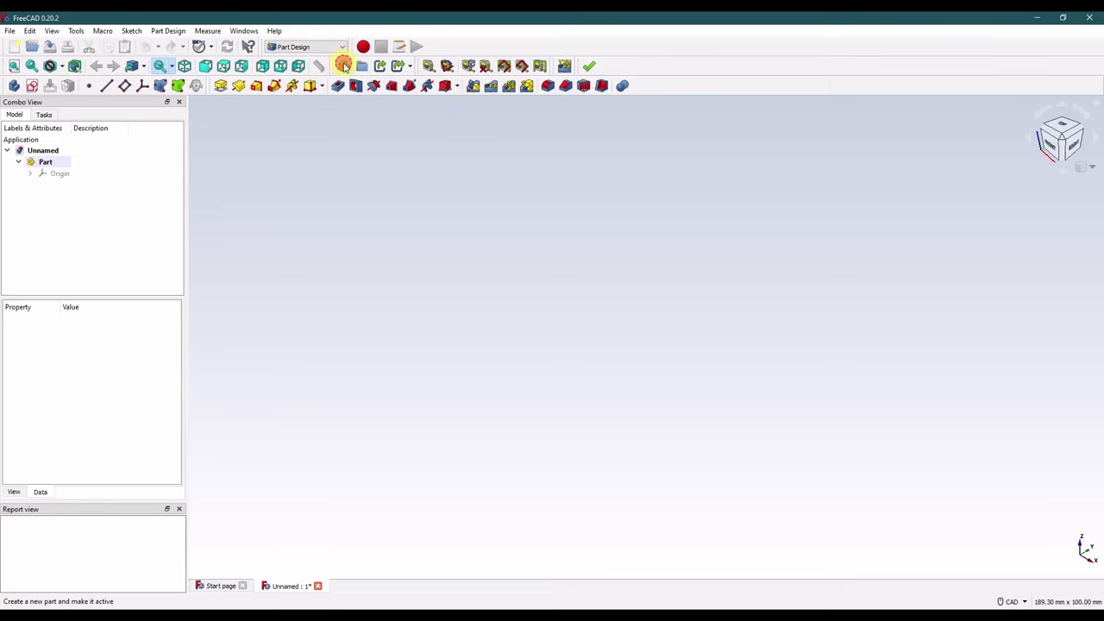
click(14, 87)
click(32, 87)
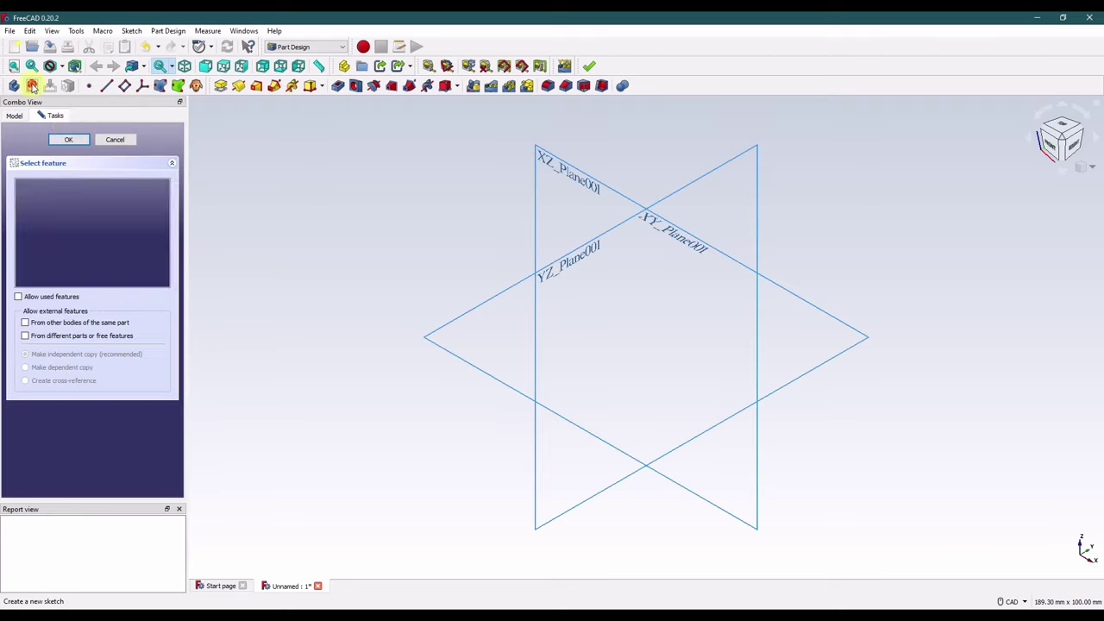
click(458, 316)
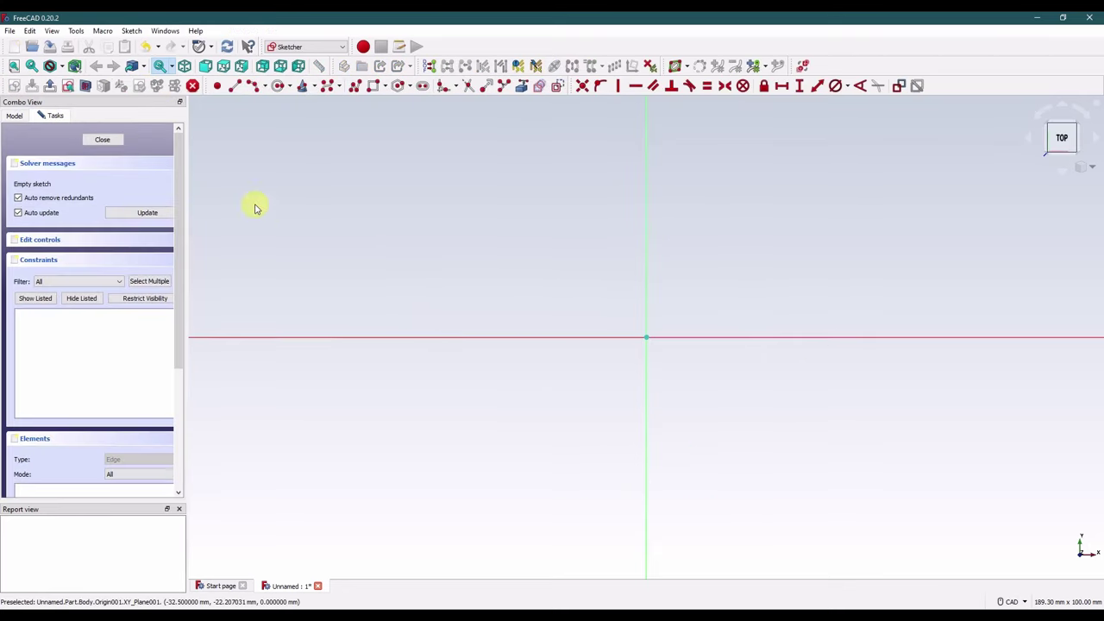
Step: Draw a rectangle around the origin, about 87 mm wide and 61 mm high
click(373, 86)
click(441, 186)
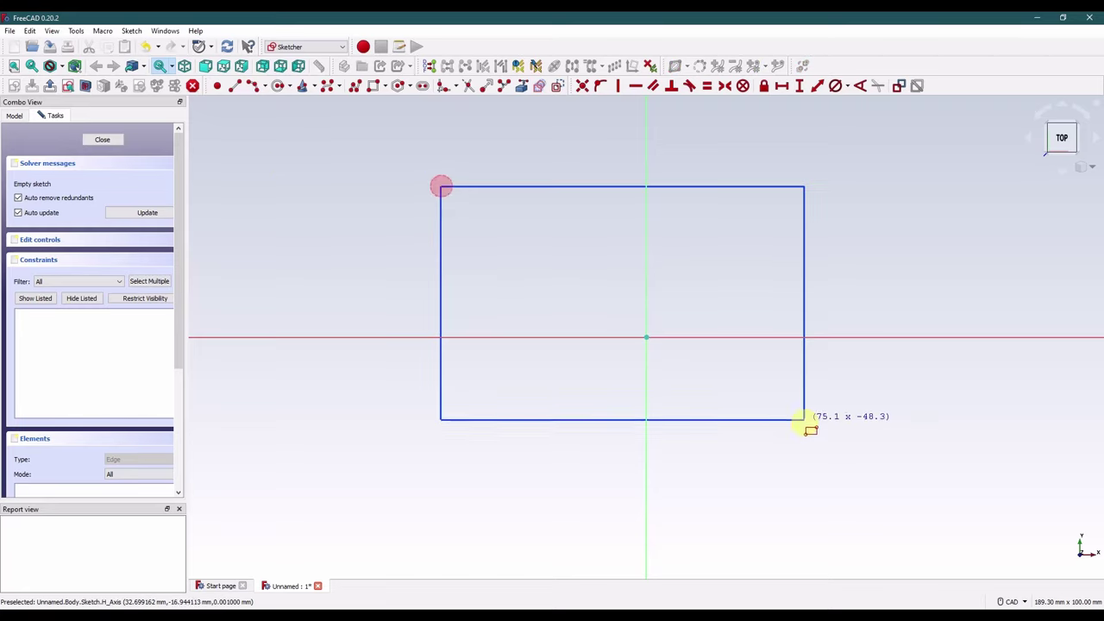
click(862, 480)
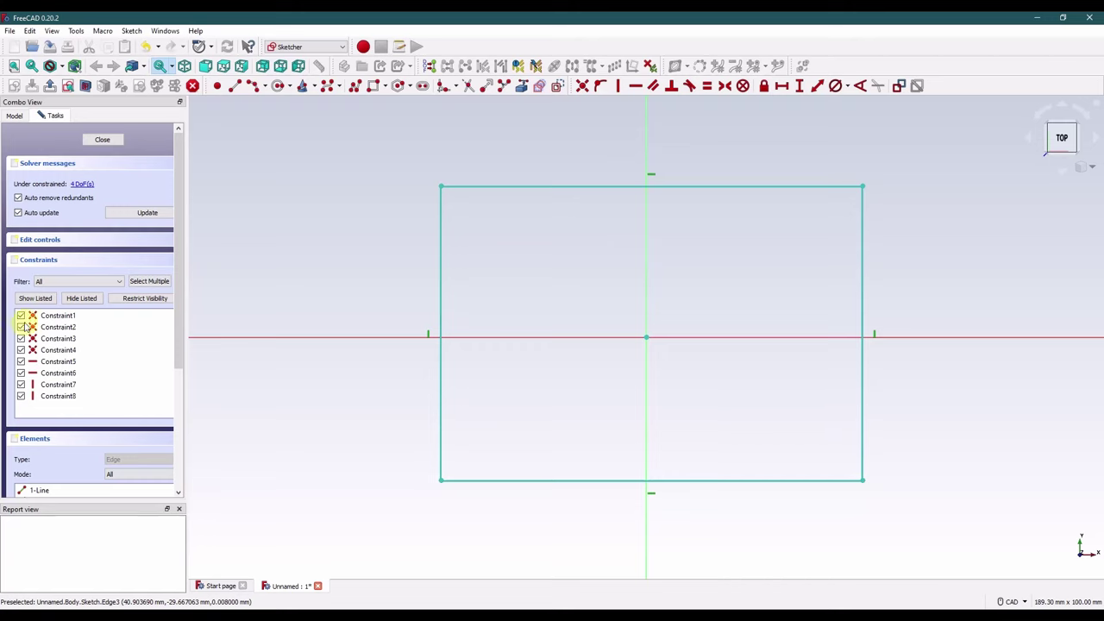
Step: Constrain the rectangle's width and height to 114.3 mm each
click(483, 185)
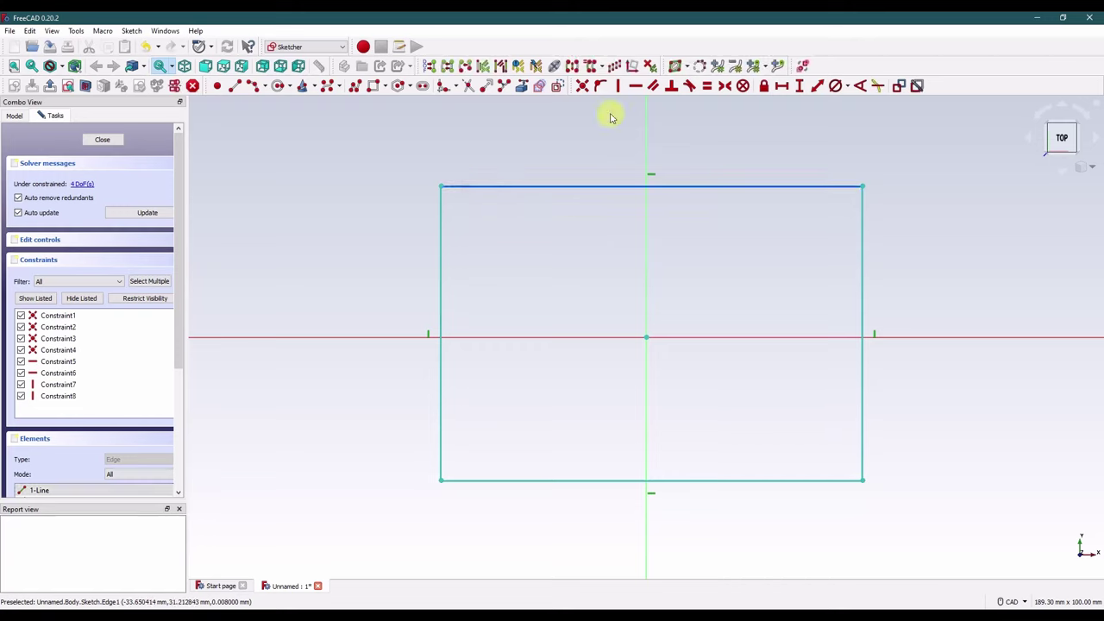
click(781, 86)
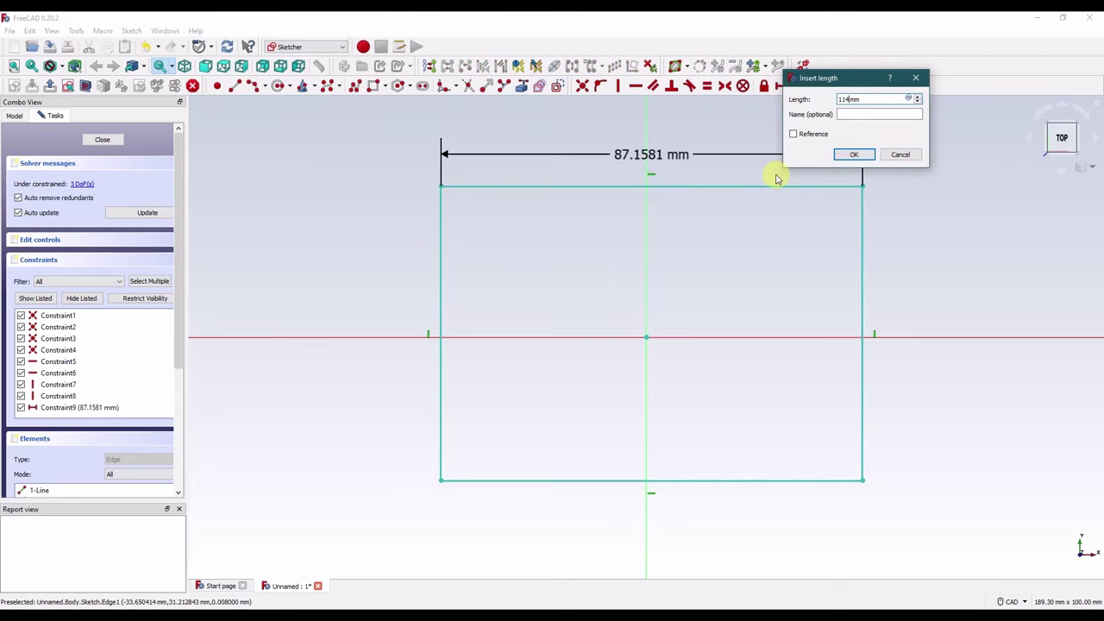
key(Return)
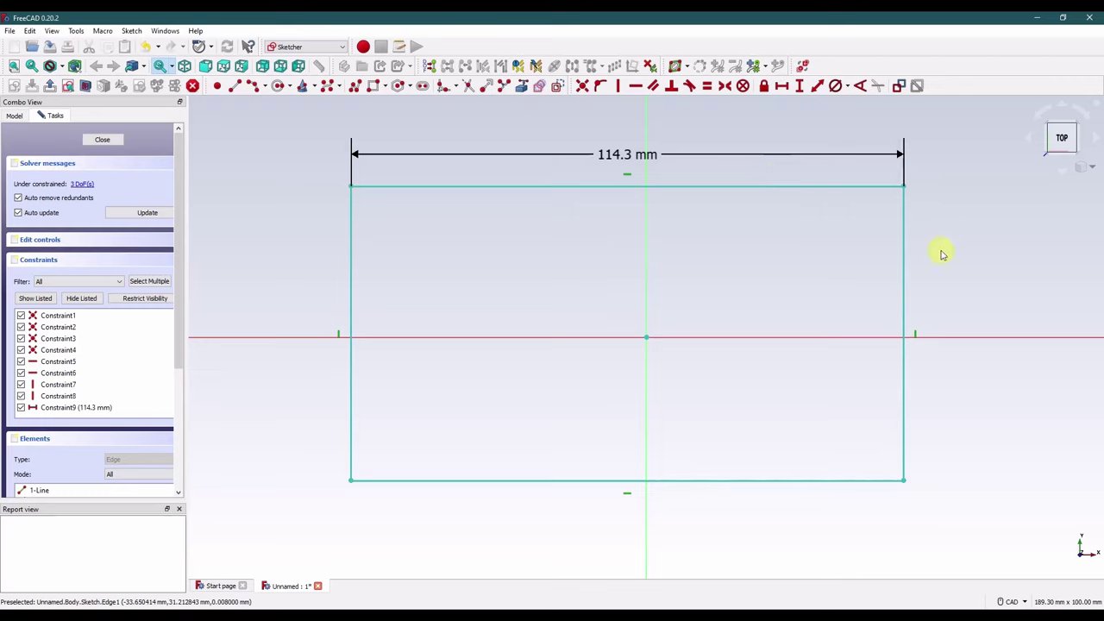
click(903, 205)
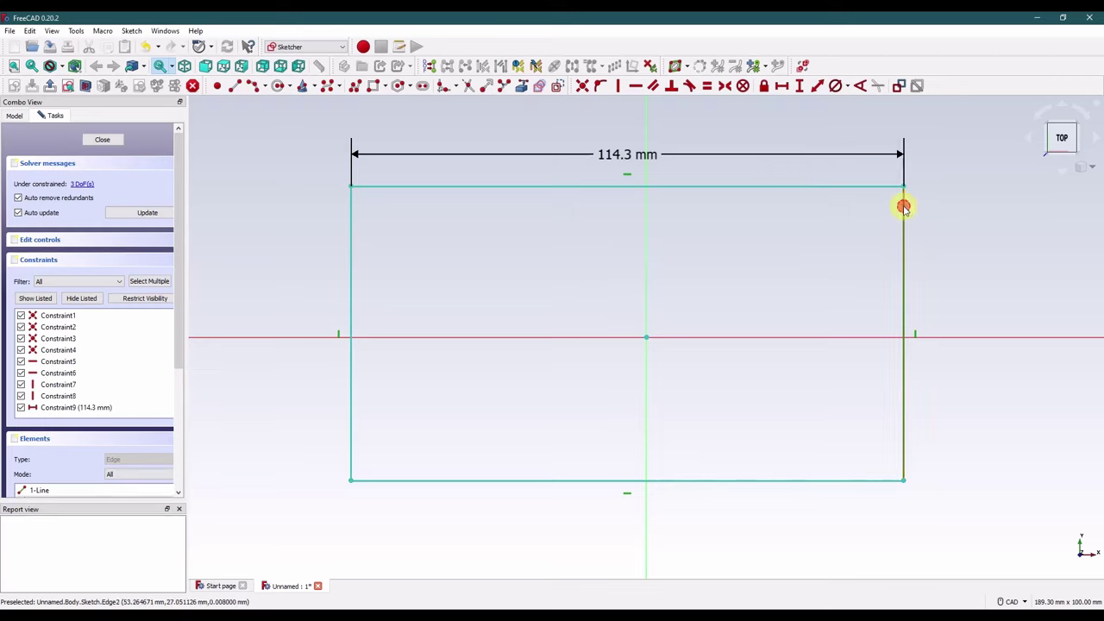
click(800, 86)
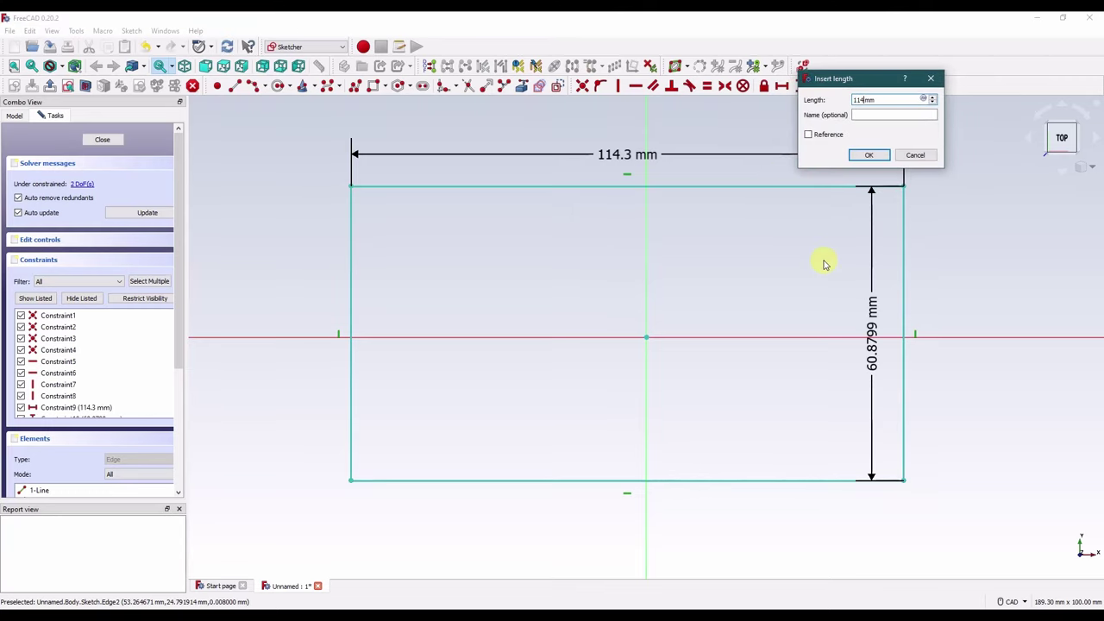
text(114.3)
key(Return)
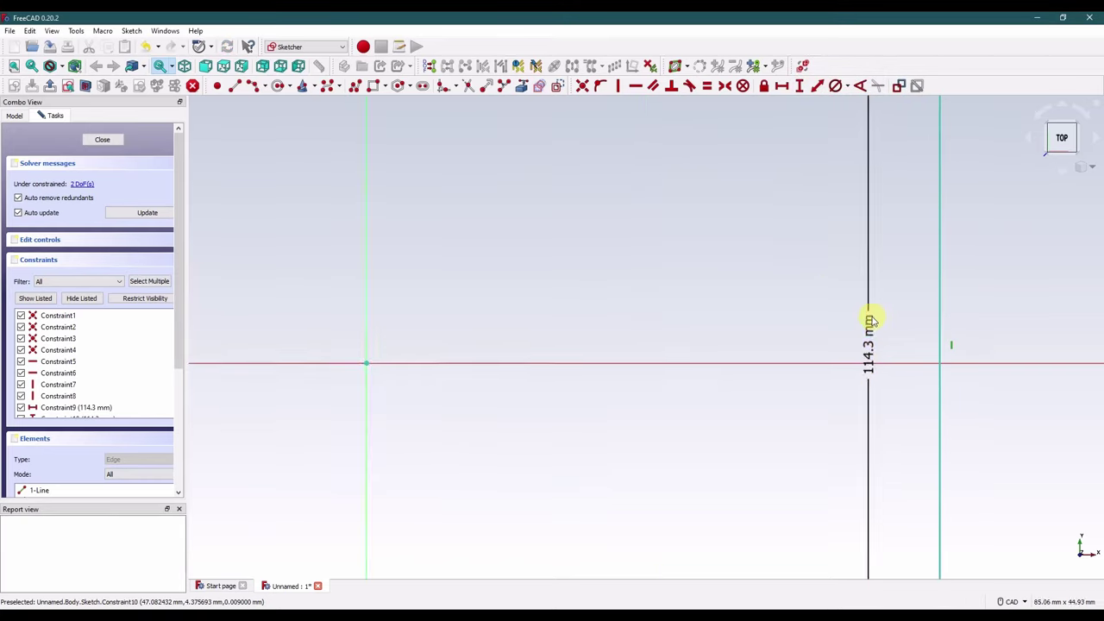
scroll(828, 315, down, 4)
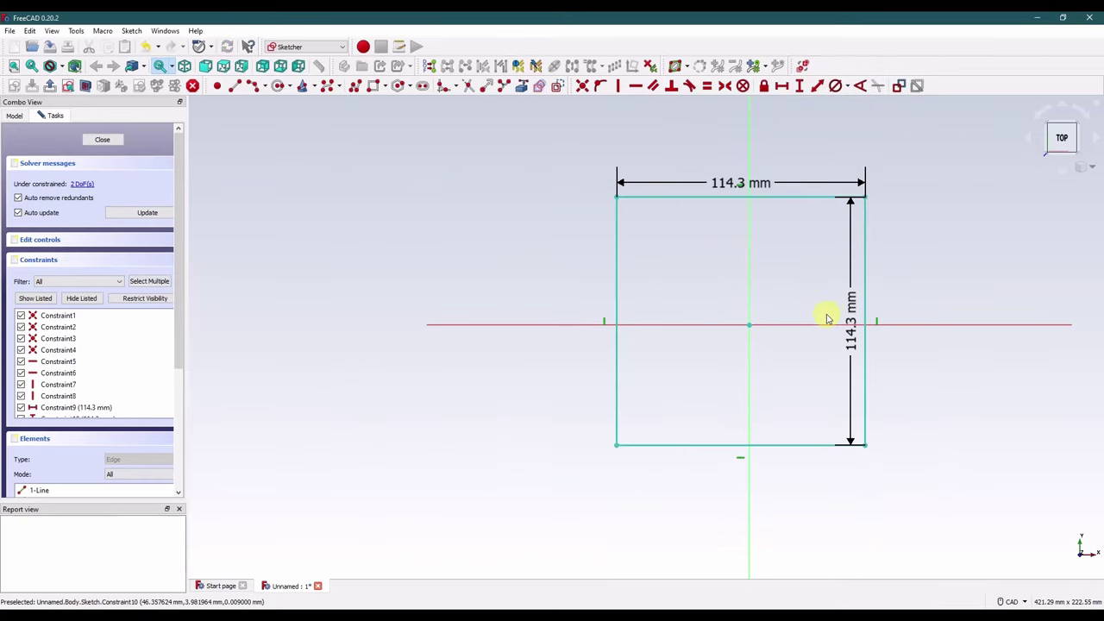
Step: Centre the square by making its upper-right and lower-left corners symmetric about the origin
click(865, 197)
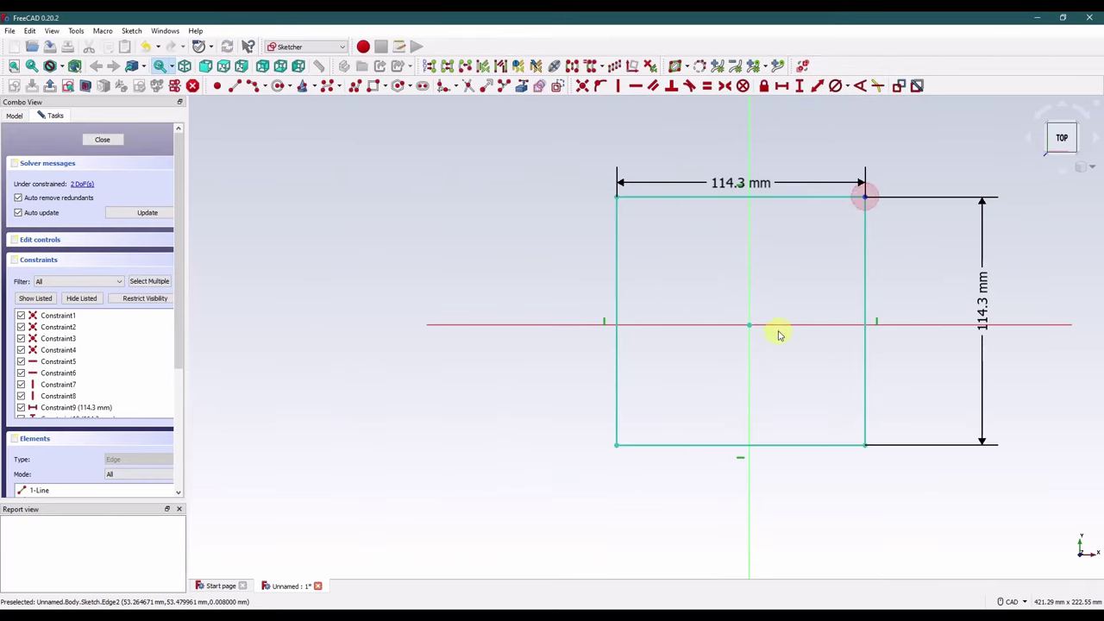
click(616, 445)
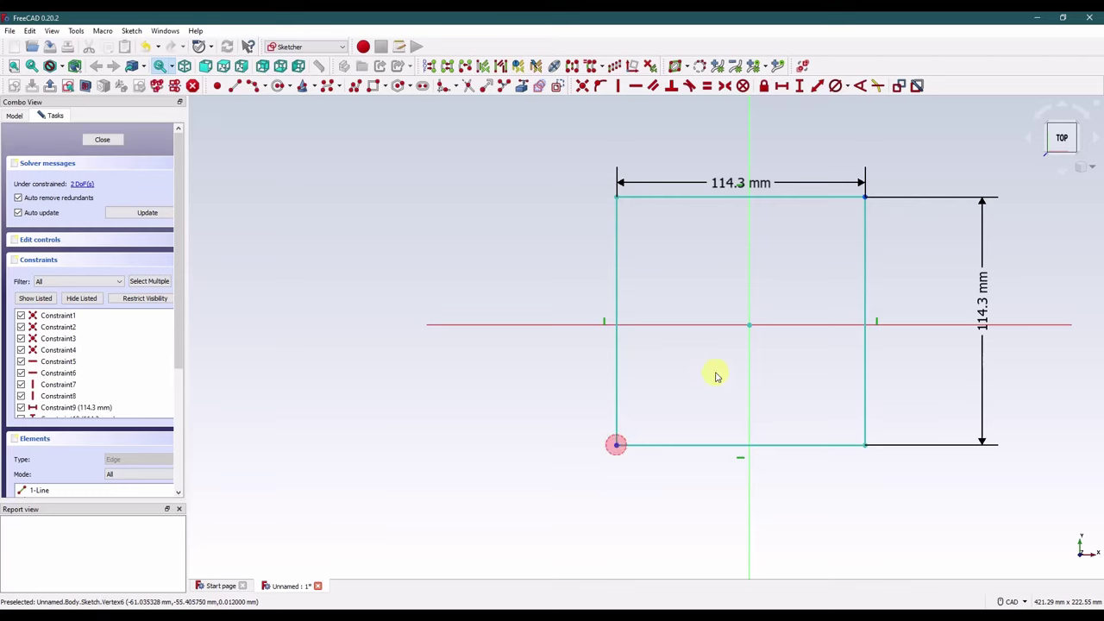
click(750, 326)
click(724, 85)
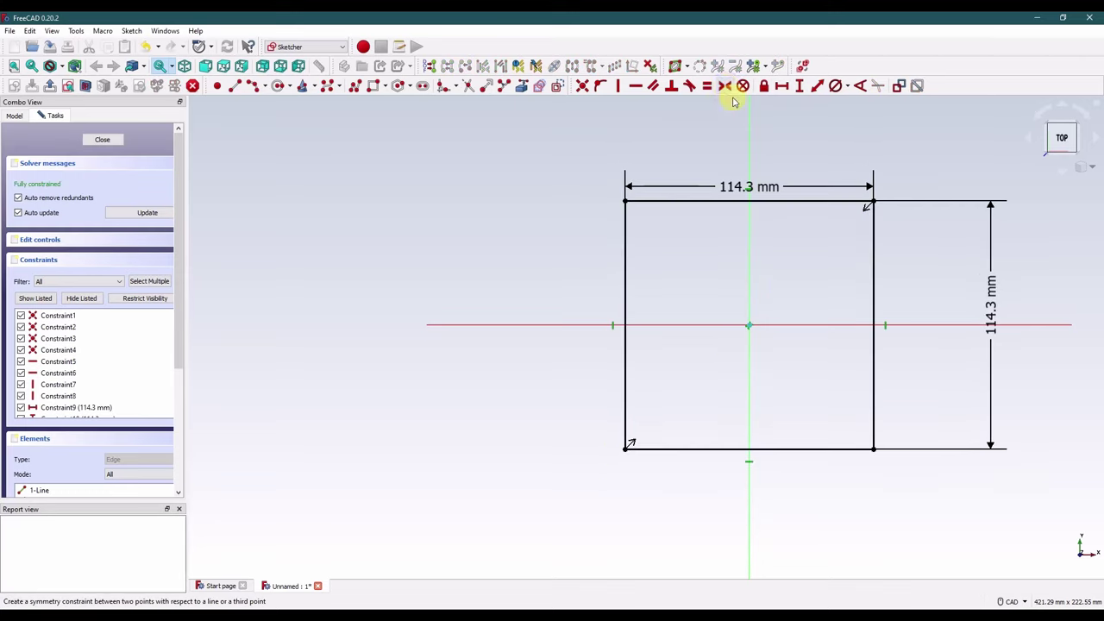
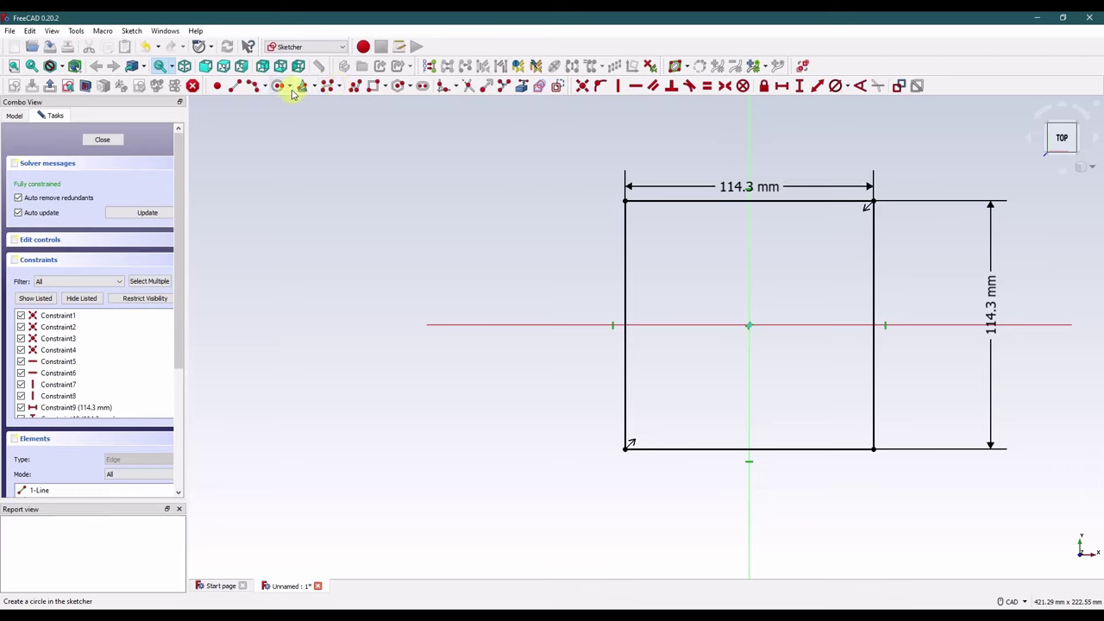
Step: Round the square's two upper corners with constraint-preserving sketch fillets
click(456, 87)
click(463, 110)
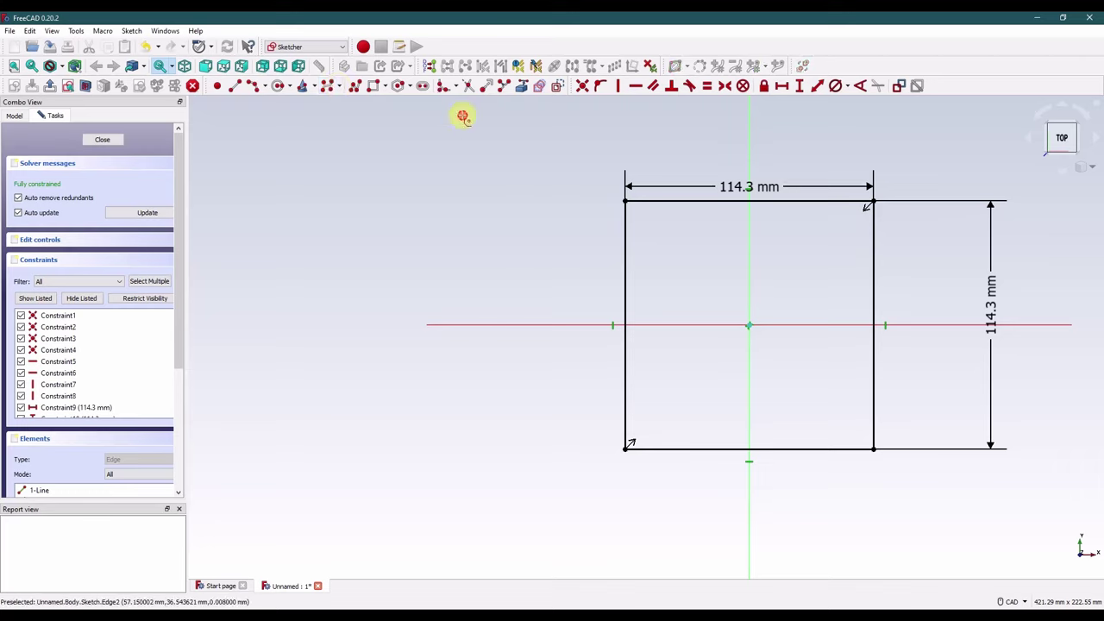
click(631, 227)
click(645, 200)
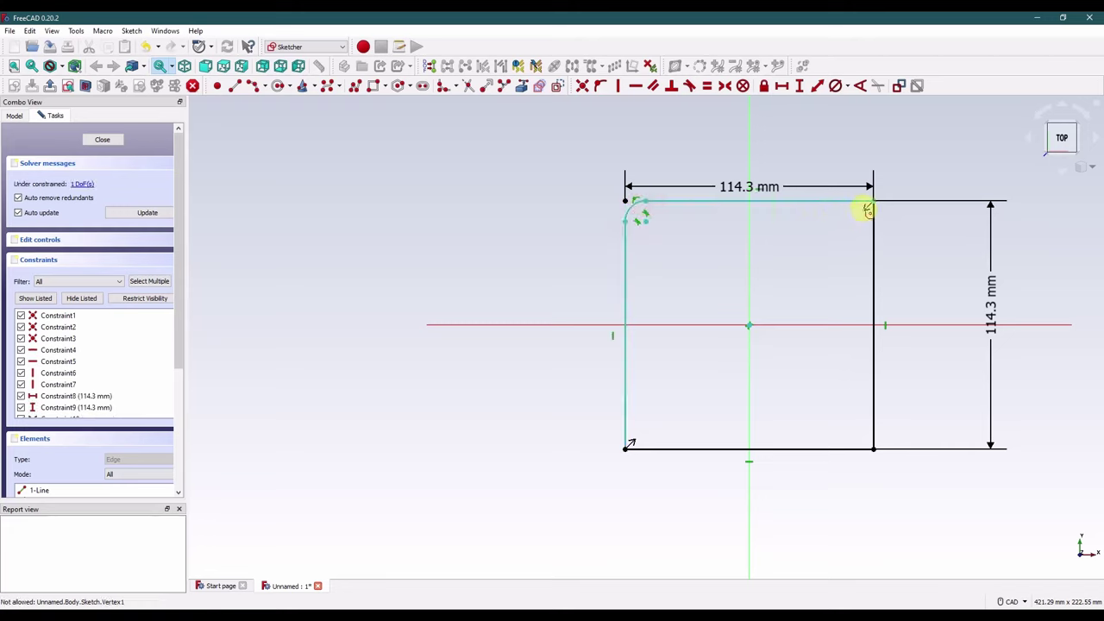
click(852, 204)
click(874, 230)
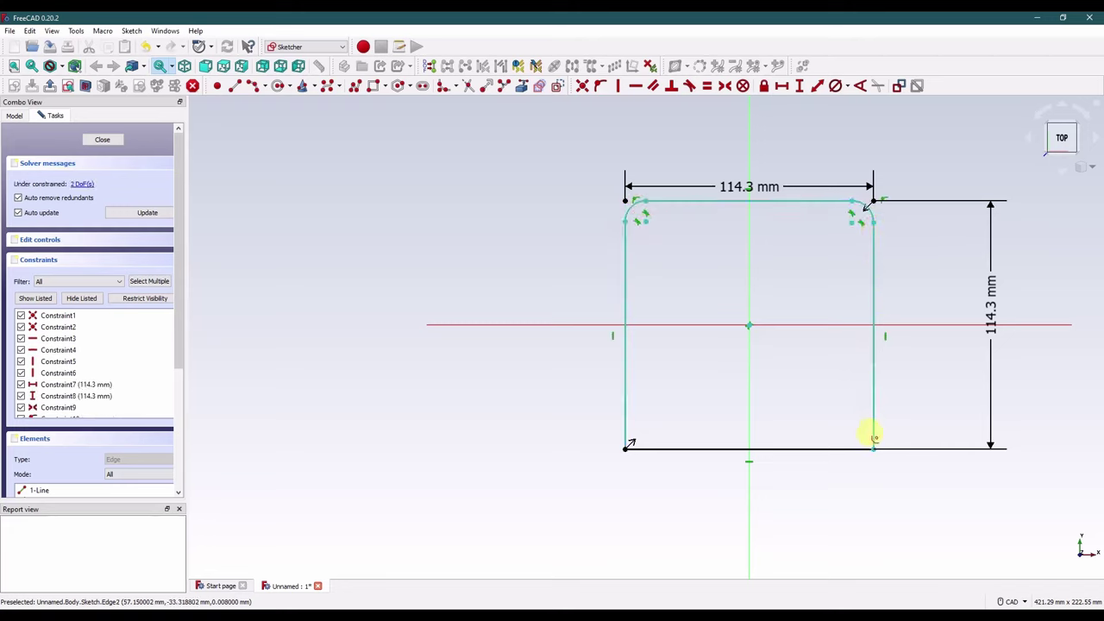
Step: Round the square's two lower corners with constraint-preserving sketch fillets
click(871, 428)
right_click(848, 446)
click(848, 450)
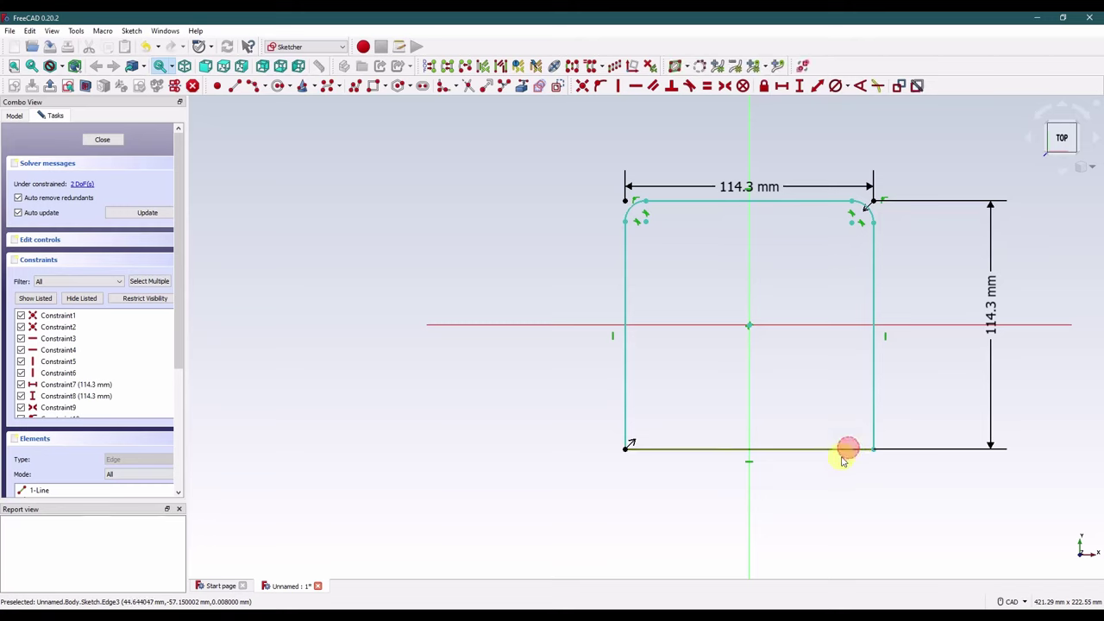
click(443, 123)
click(453, 87)
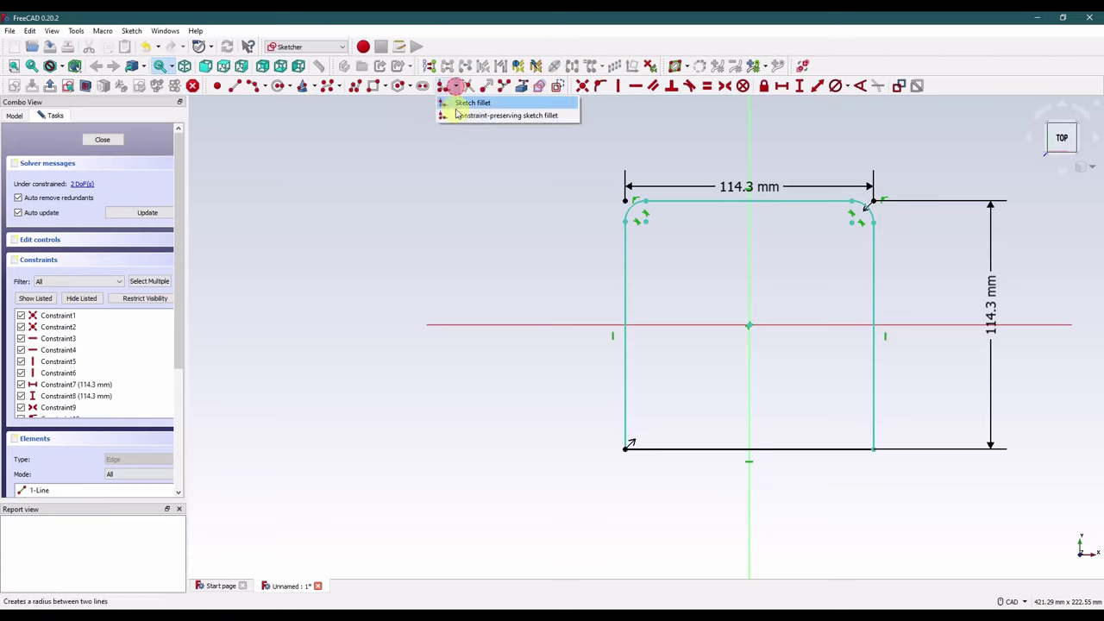
click(466, 115)
click(872, 428)
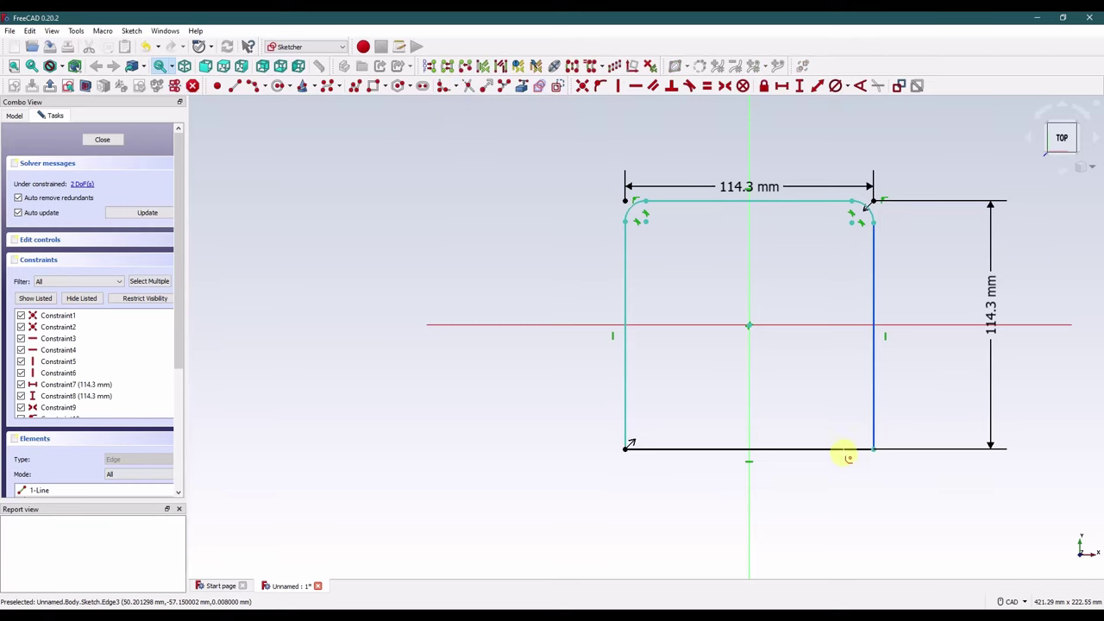
click(846, 450)
click(648, 447)
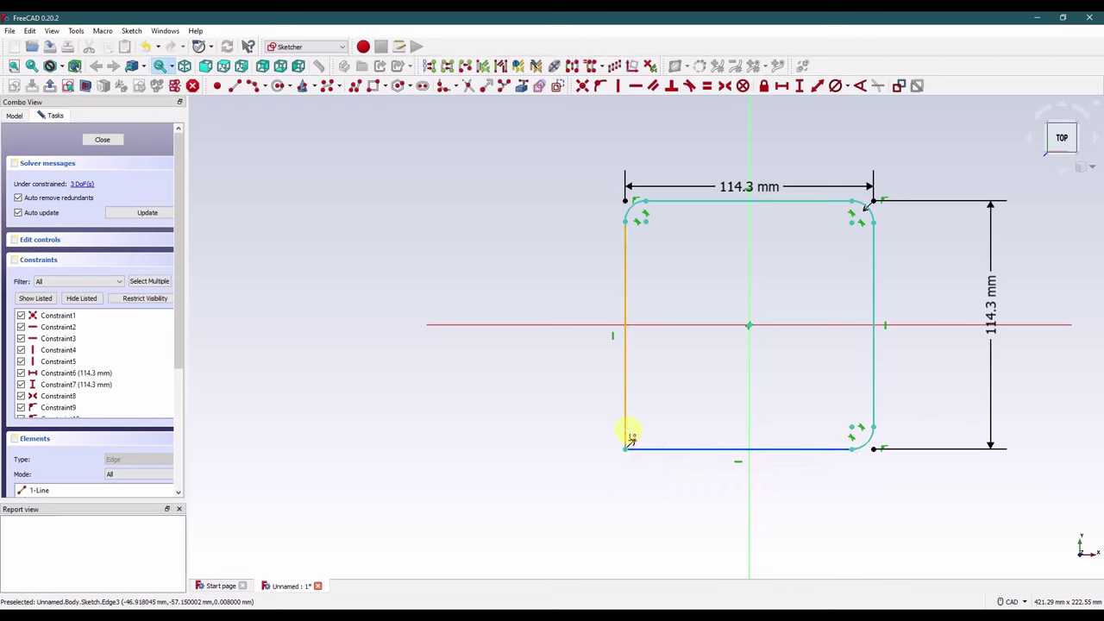
click(628, 428)
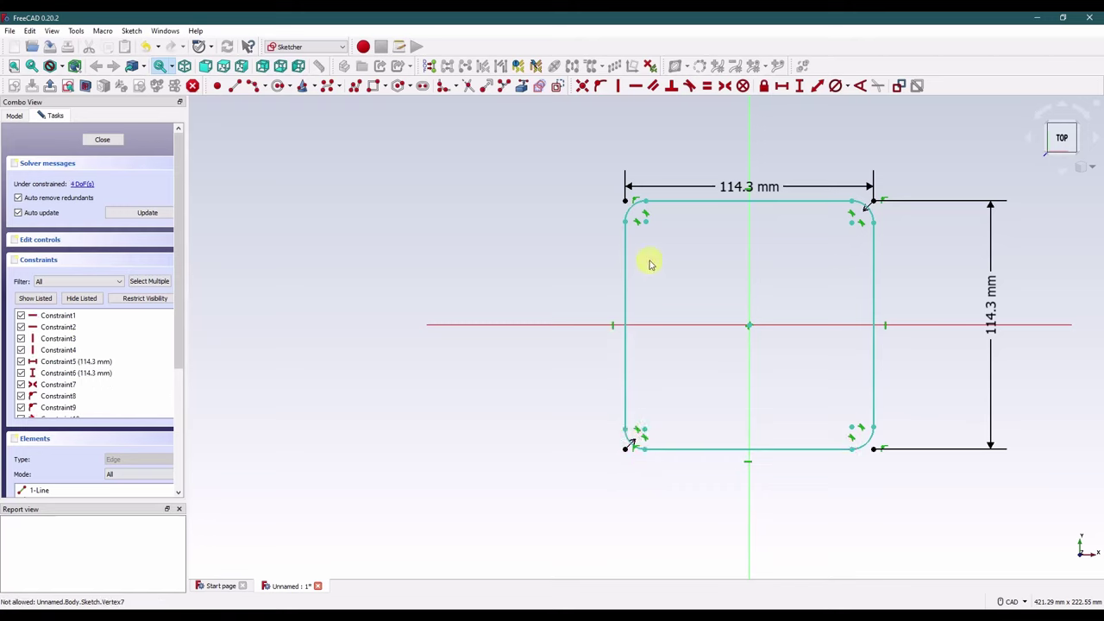
Step: Constrain all four corner arcs to a 19 mm radius and move the radius label clear of the outline
click(634, 207)
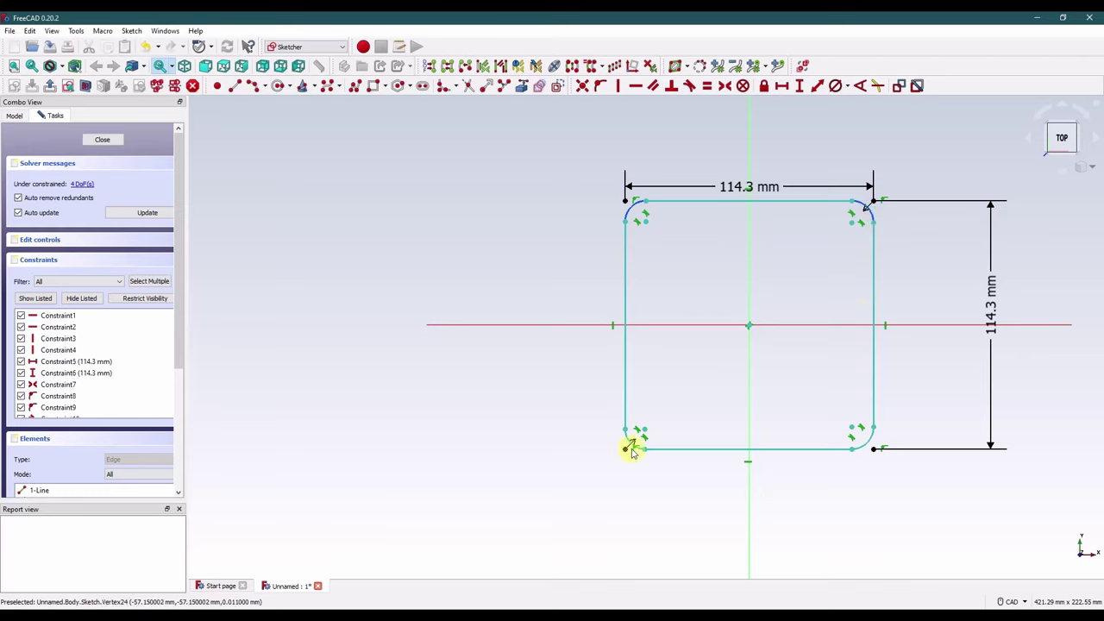
click(869, 445)
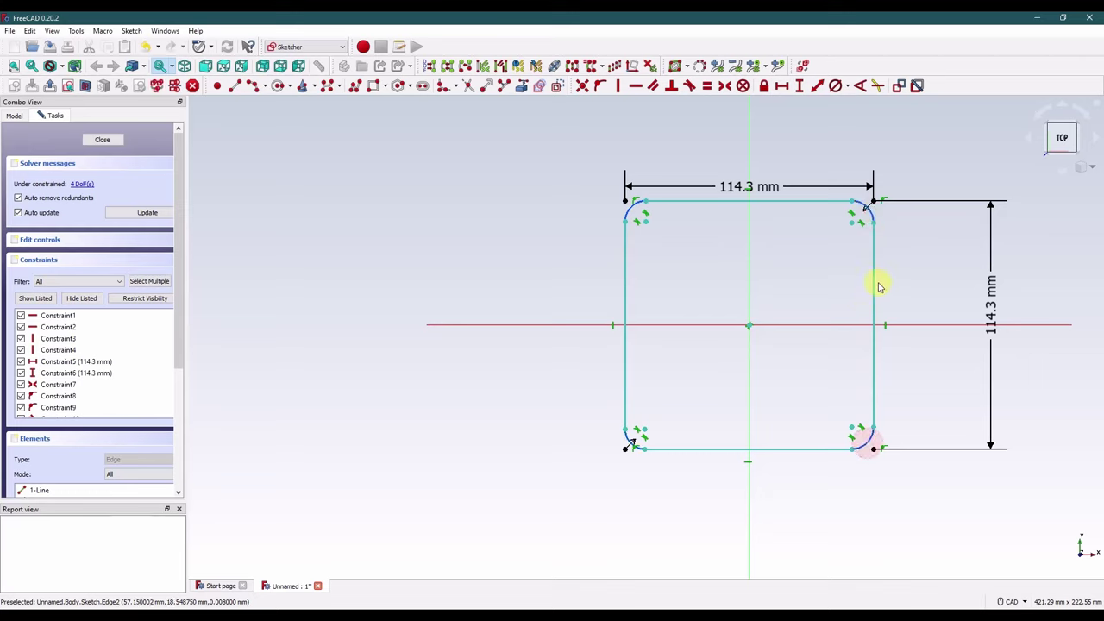
click(849, 86)
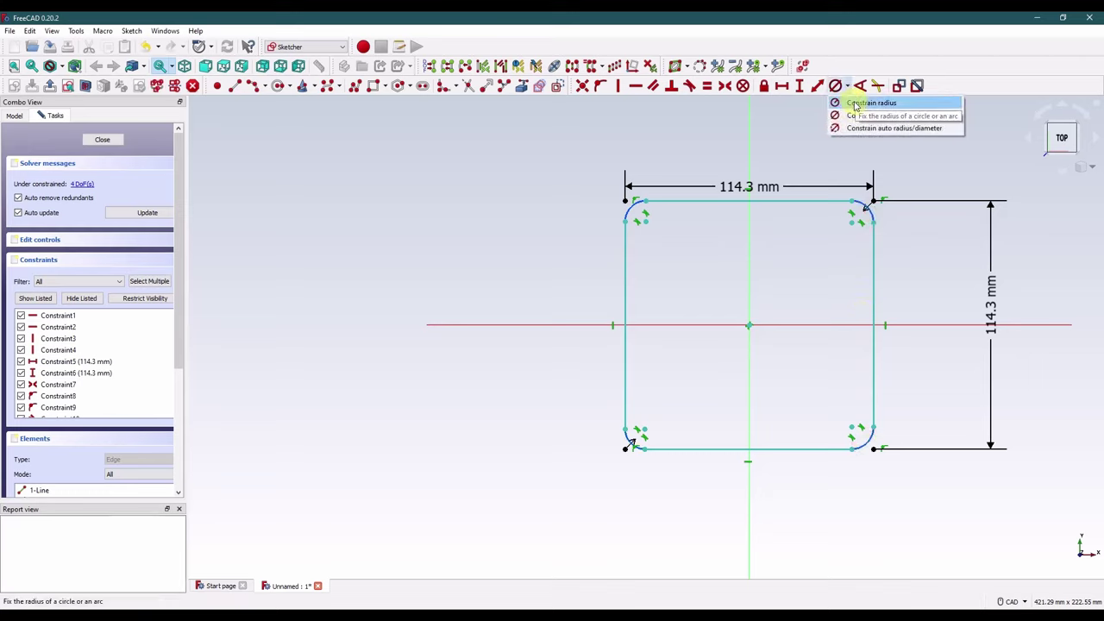
click(867, 103)
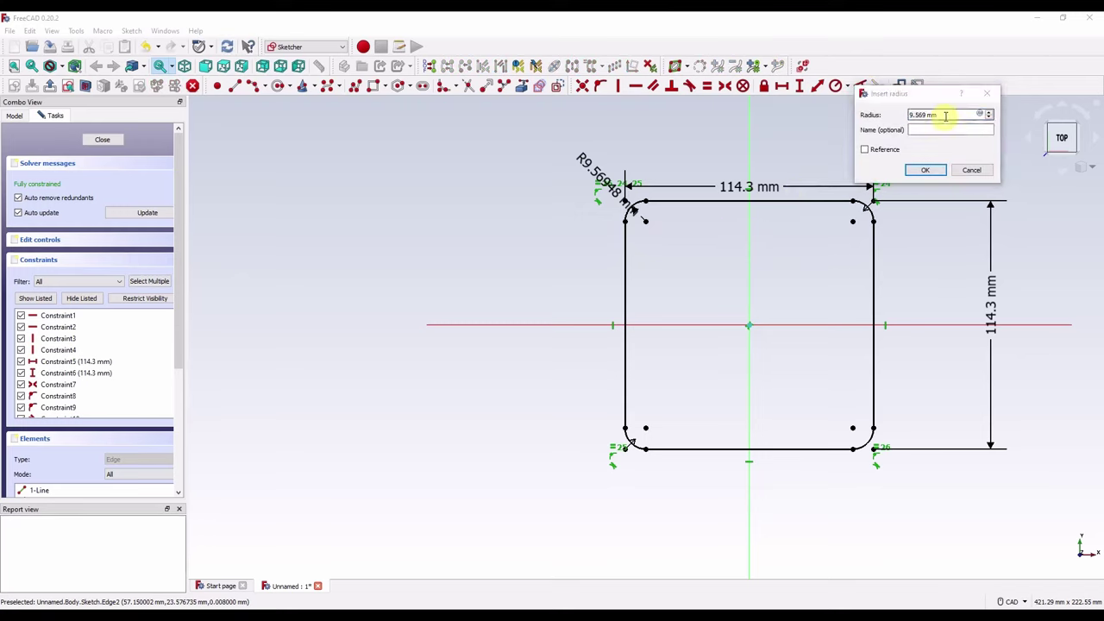
drag(949, 116, 905, 121)
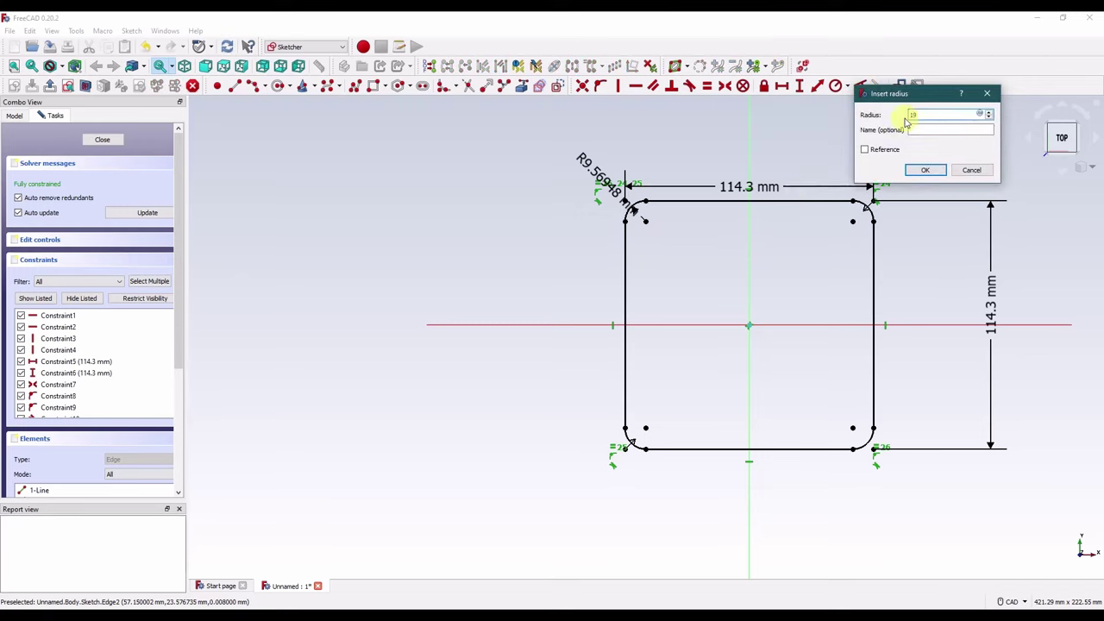
click(923, 172)
mouse_move(657, 247)
mouse_down()
mouse_move(616, 178)
mouse_move(525, 172)
mouse_up()
Step: Close the sketch and pad the rounded square into a thin plate
click(102, 140)
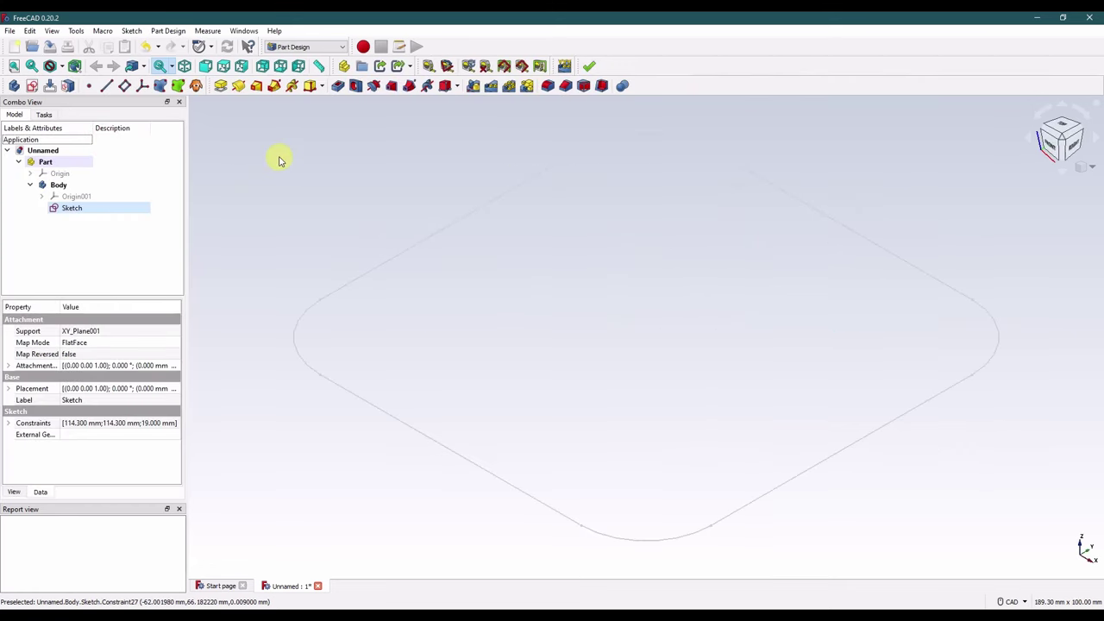
click(221, 86)
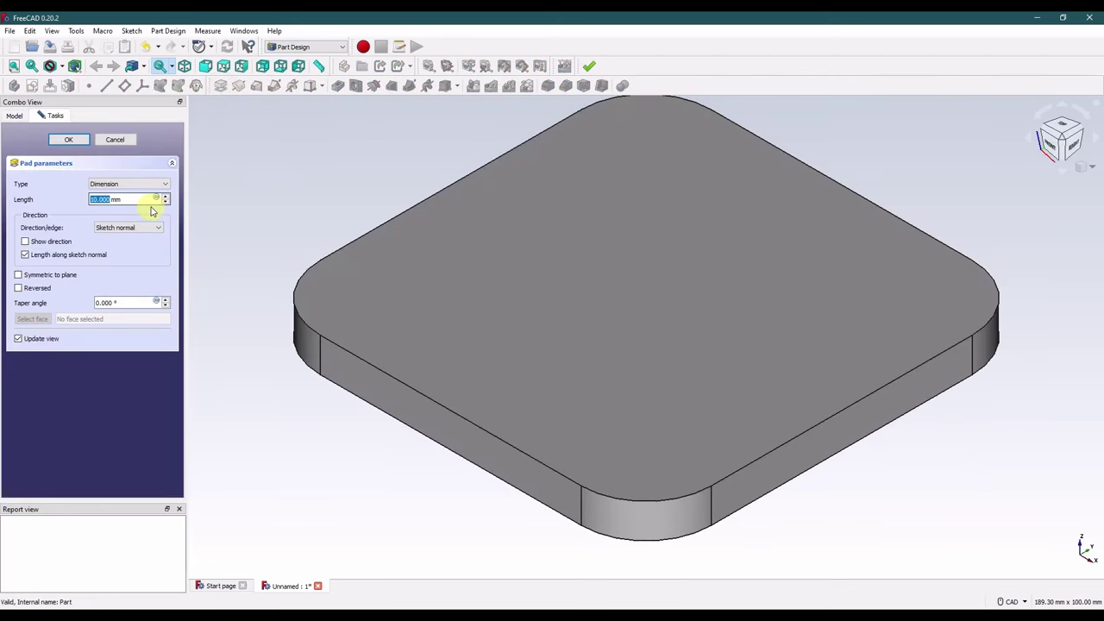
click(68, 139)
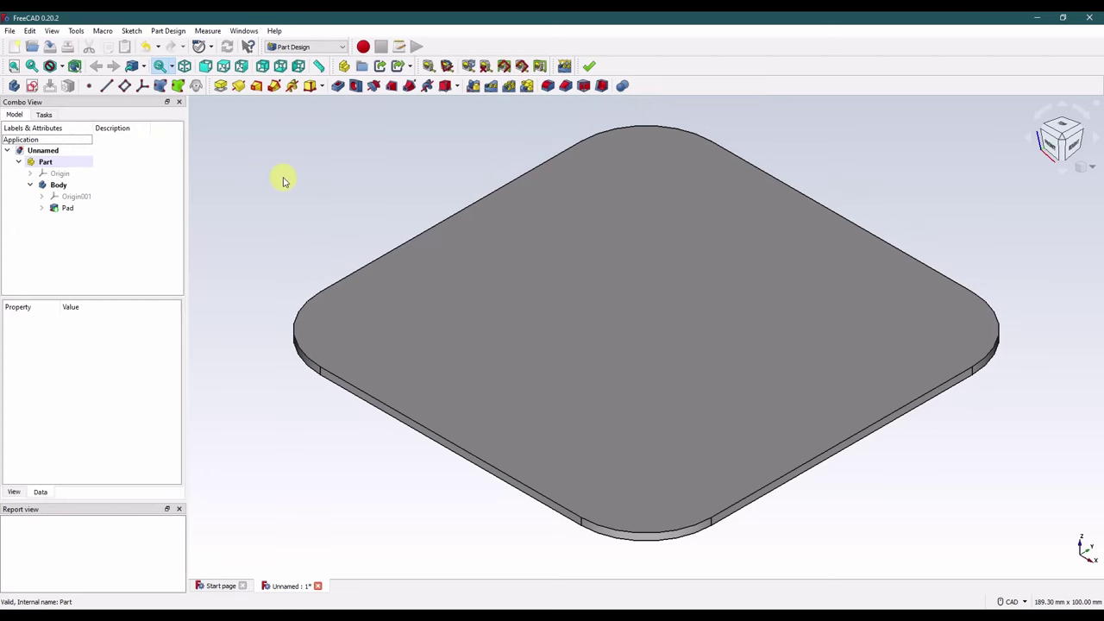
Step: Reopen the plate's sketch and draw a circle centred on the origin with a radius of about 21 mm
key(ctrl+z)
scroll(337, 258, down, 2)
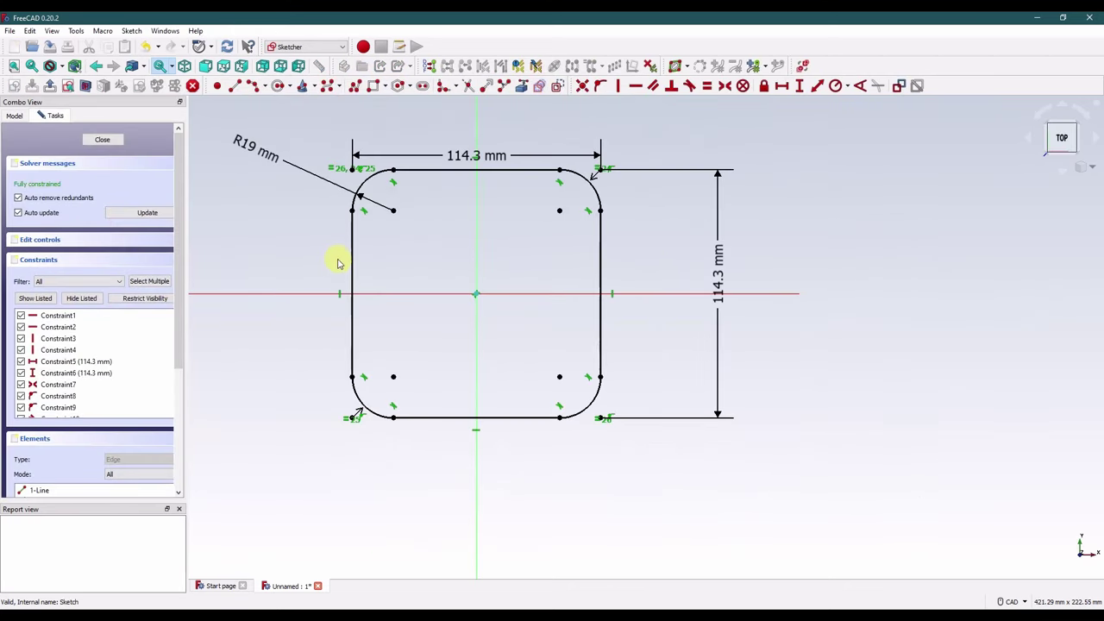
scroll(323, 261, up, 1)
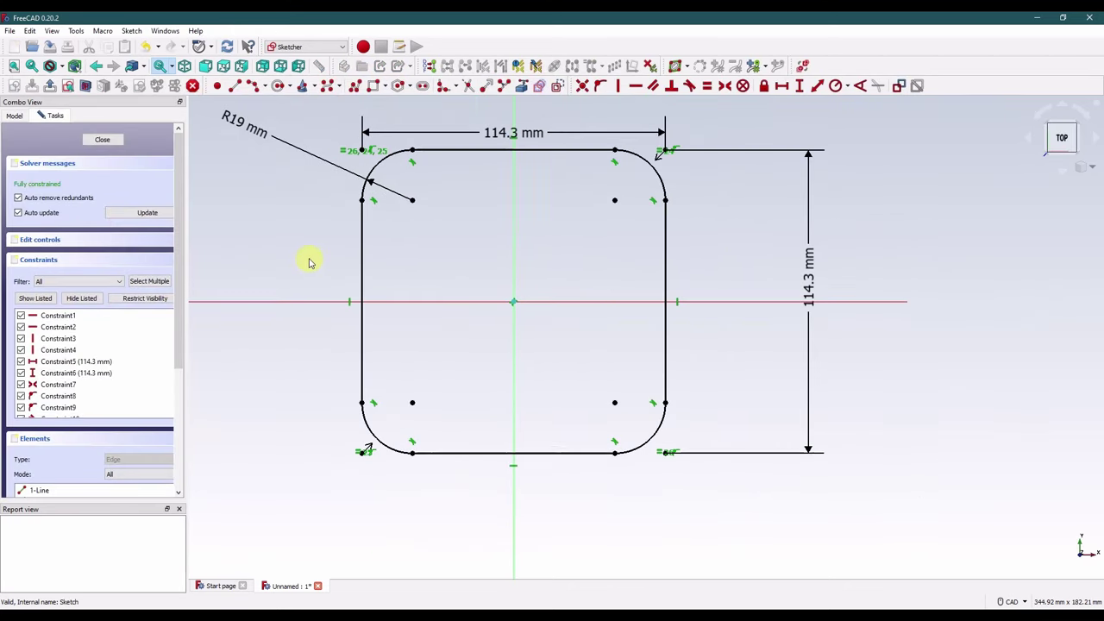
click(278, 85)
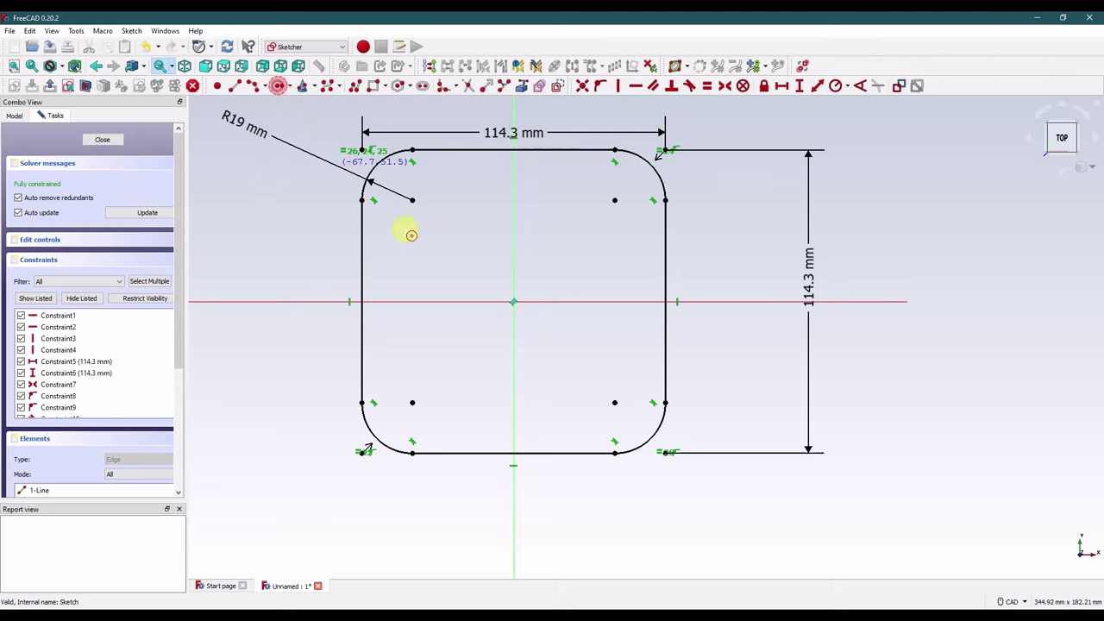
click(514, 304)
click(563, 323)
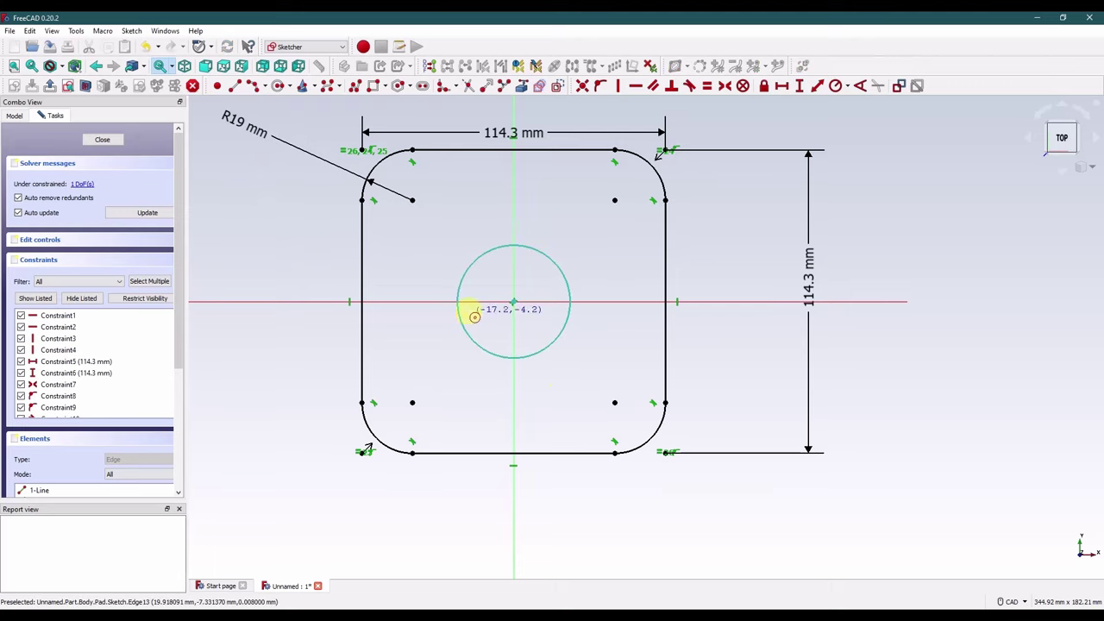
Step: Constrain the centre circle's radius to 38 mm and move its label outside the square
click(540, 256)
click(835, 85)
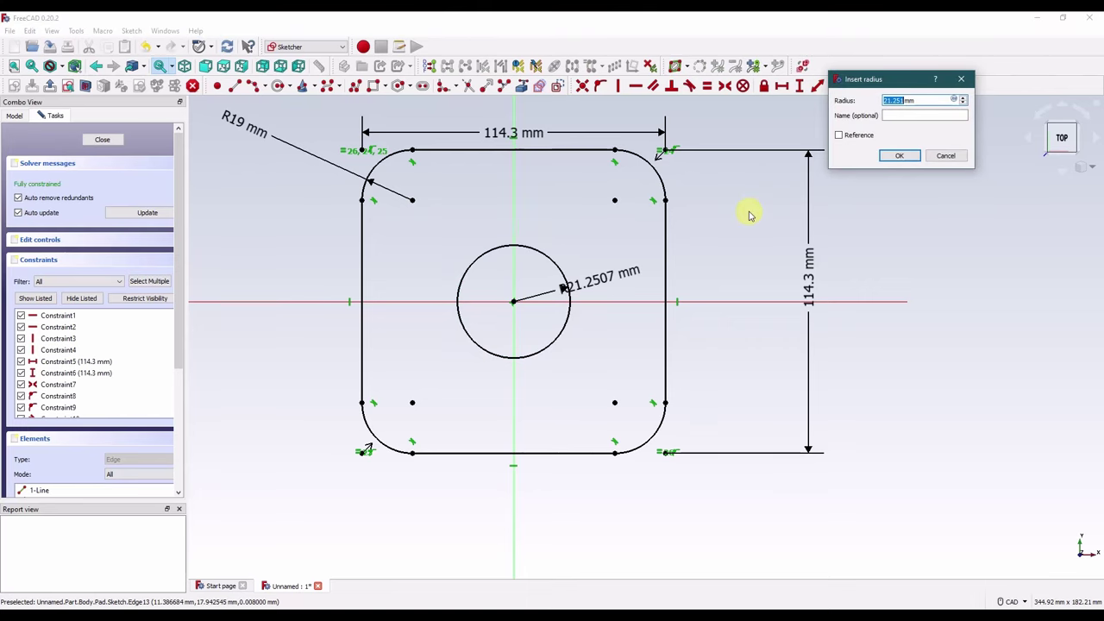
key(Return)
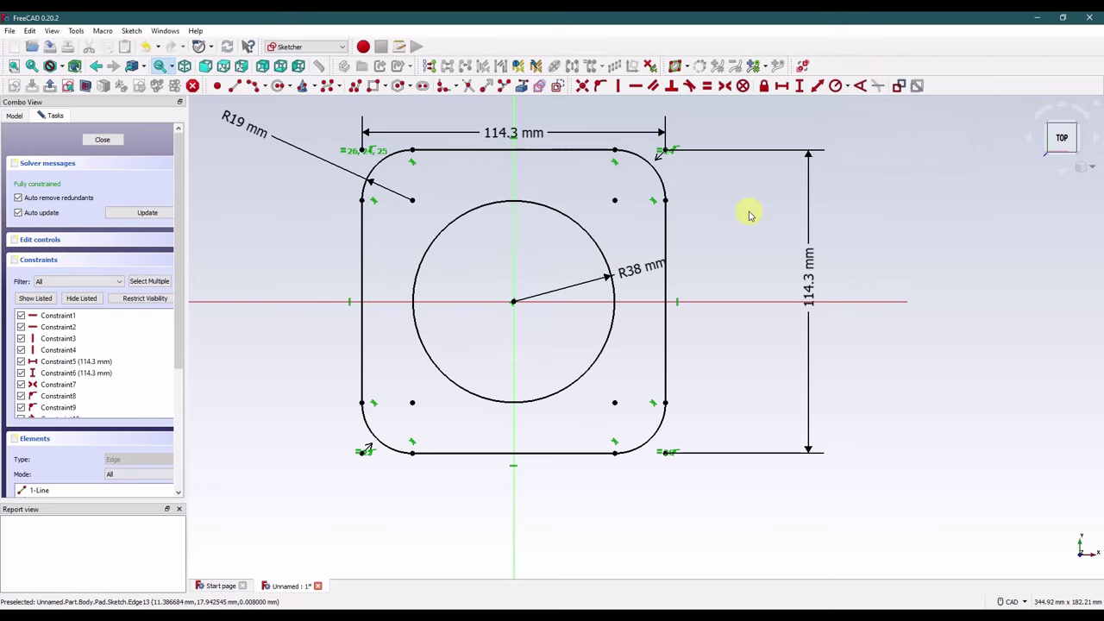
drag(653, 261, 733, 239)
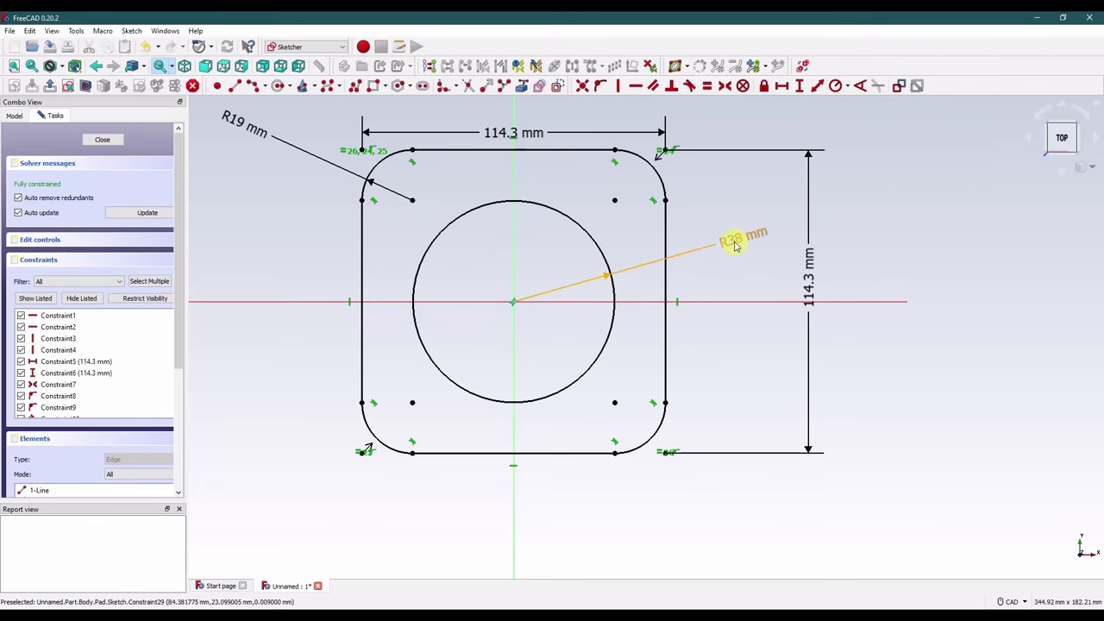
Step: Set the centre circle's radius to 19 mm, shift its label outward, and close the sketch
double_click(733, 242)
text(19)
key(Return)
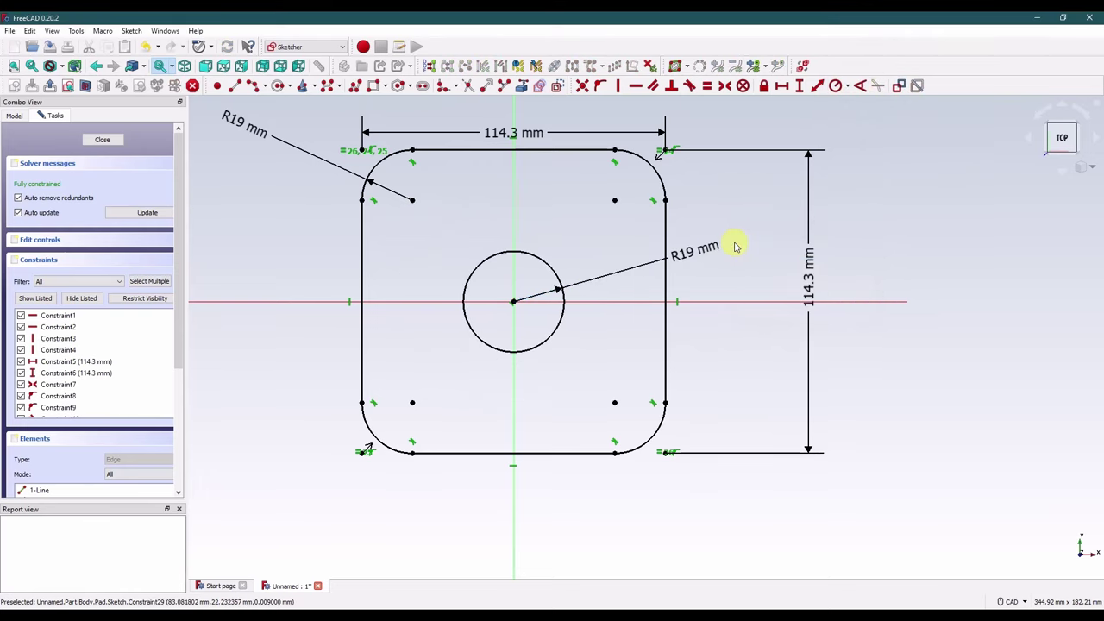
drag(703, 247, 728, 232)
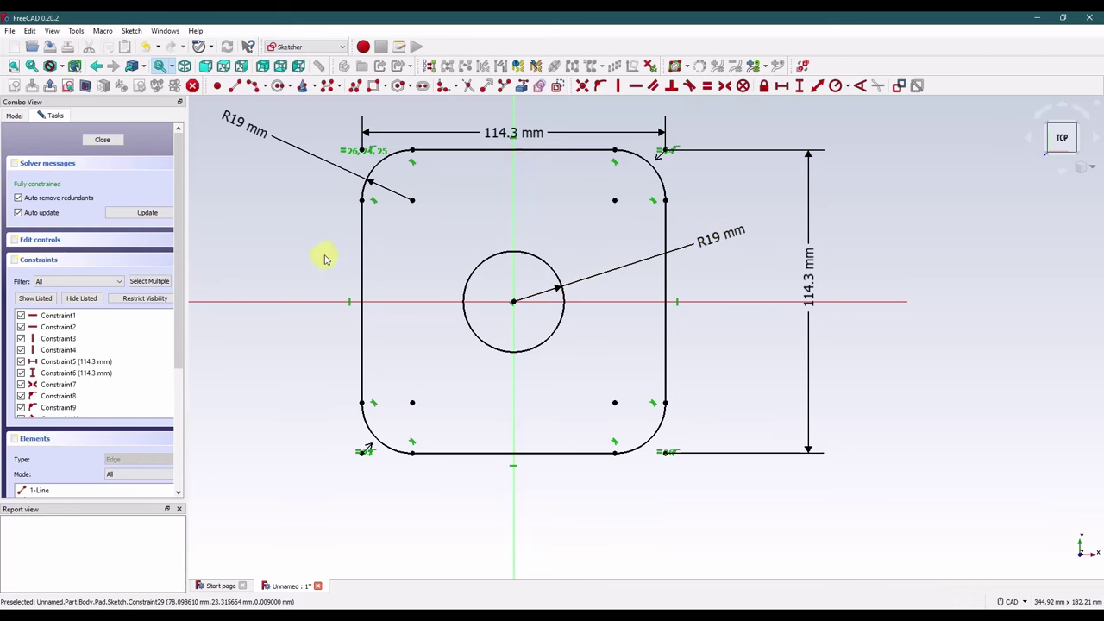
click(120, 139)
click(304, 207)
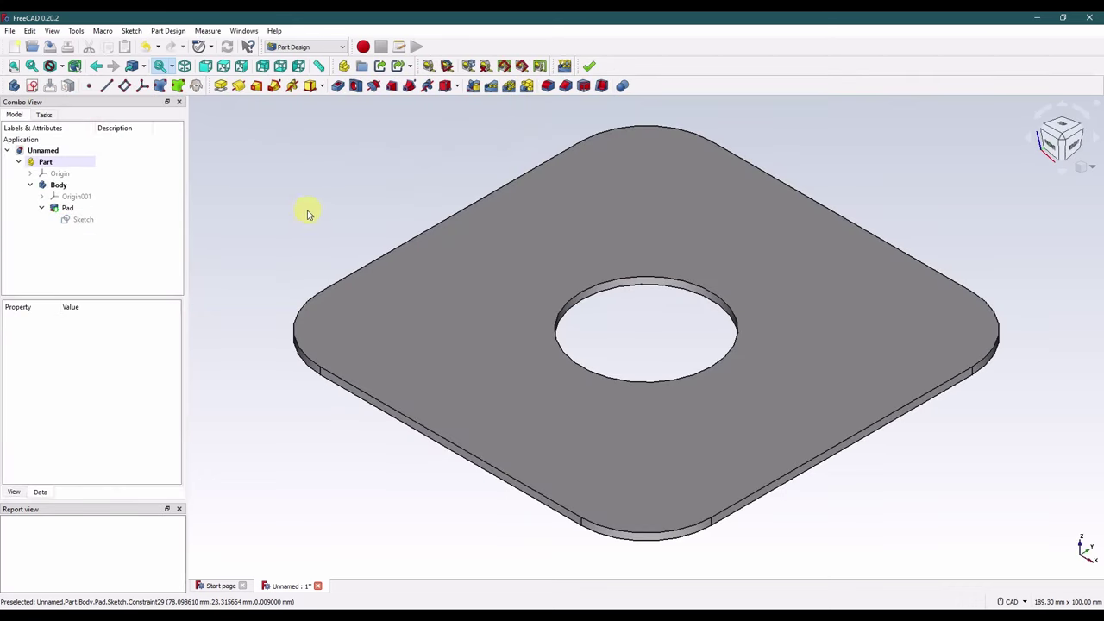
Step: Create an empty sketch on the XY plane and set its attachment offset to 2 mm in Z
click(32, 86)
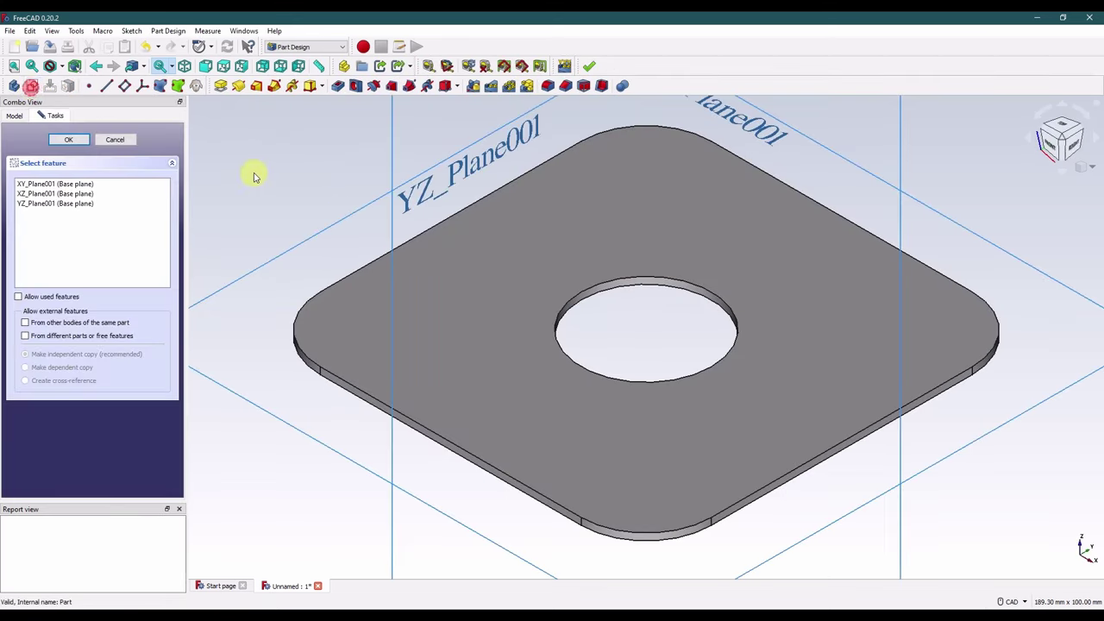
click(346, 215)
click(102, 139)
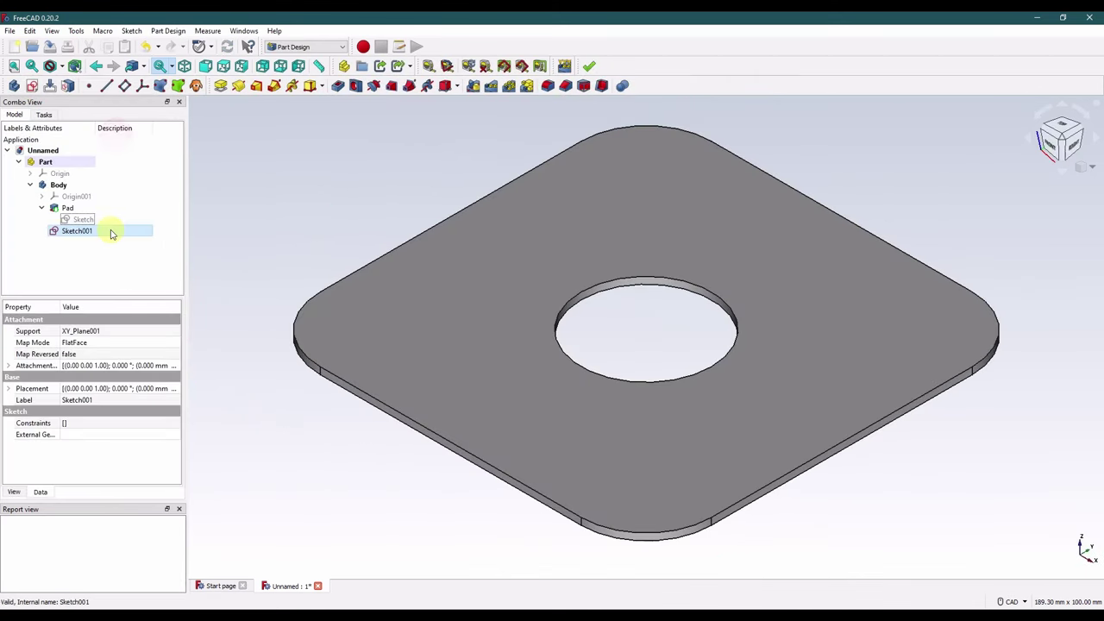
click(52, 231)
click(9, 365)
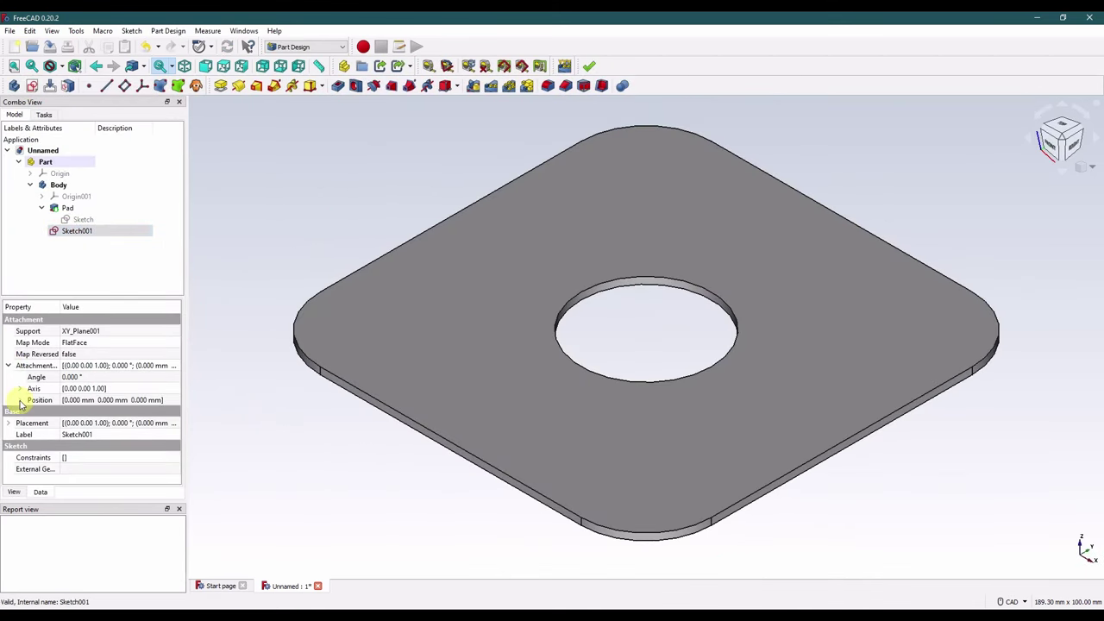
click(19, 399)
click(109, 434)
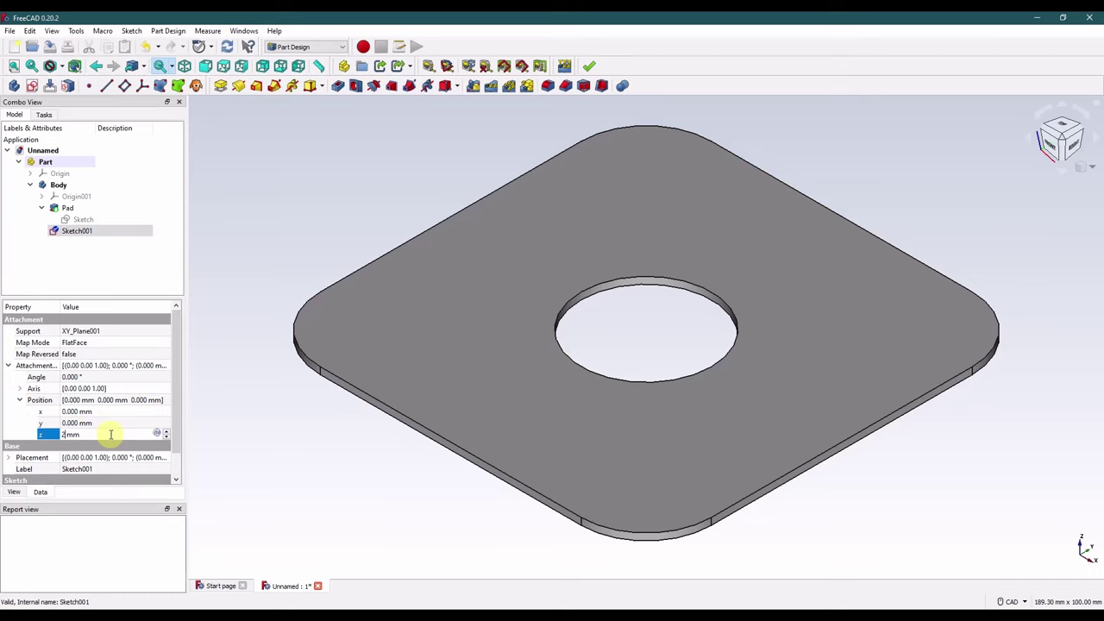
click(234, 376)
Step: Open the offset sketch for editing and draw a small upright rectangle across the horizontal axis at the plate's left edge
right_click(77, 236)
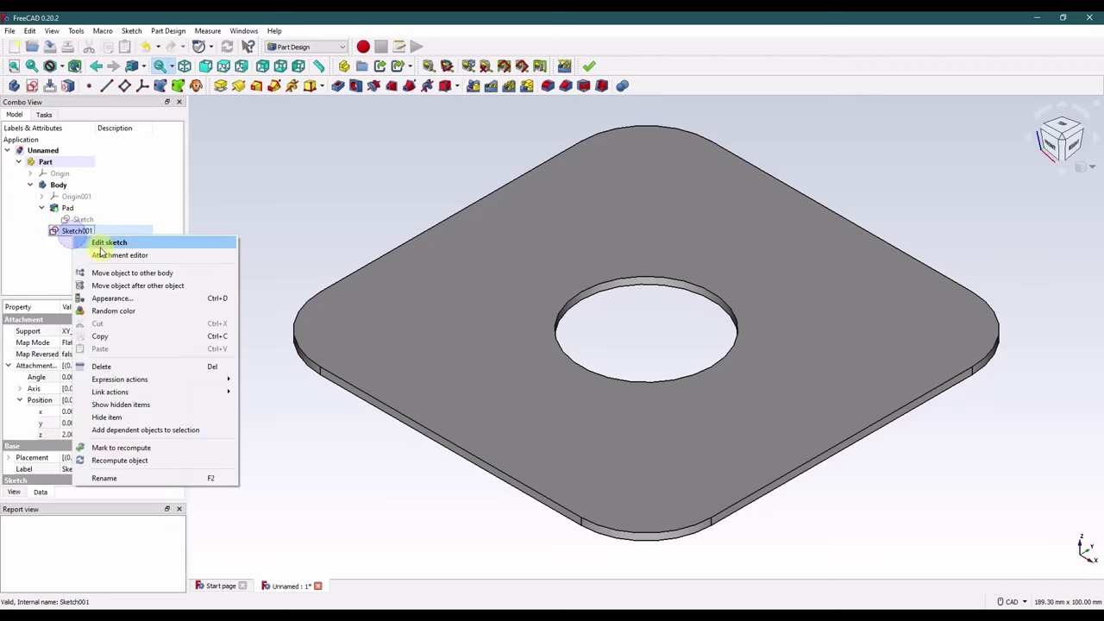
click(100, 245)
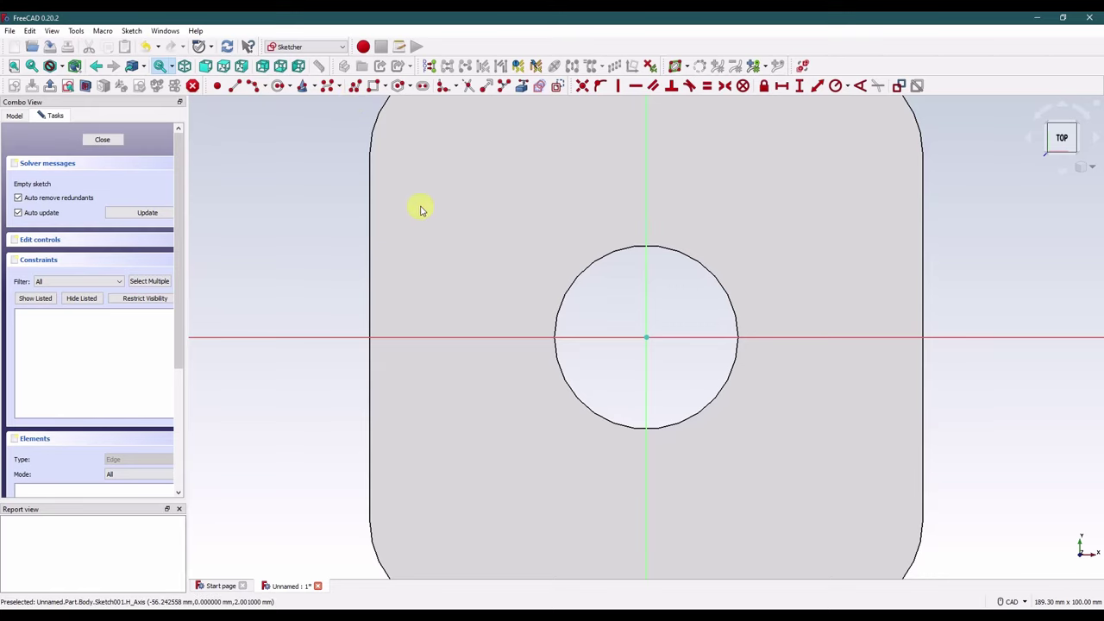
click(372, 84)
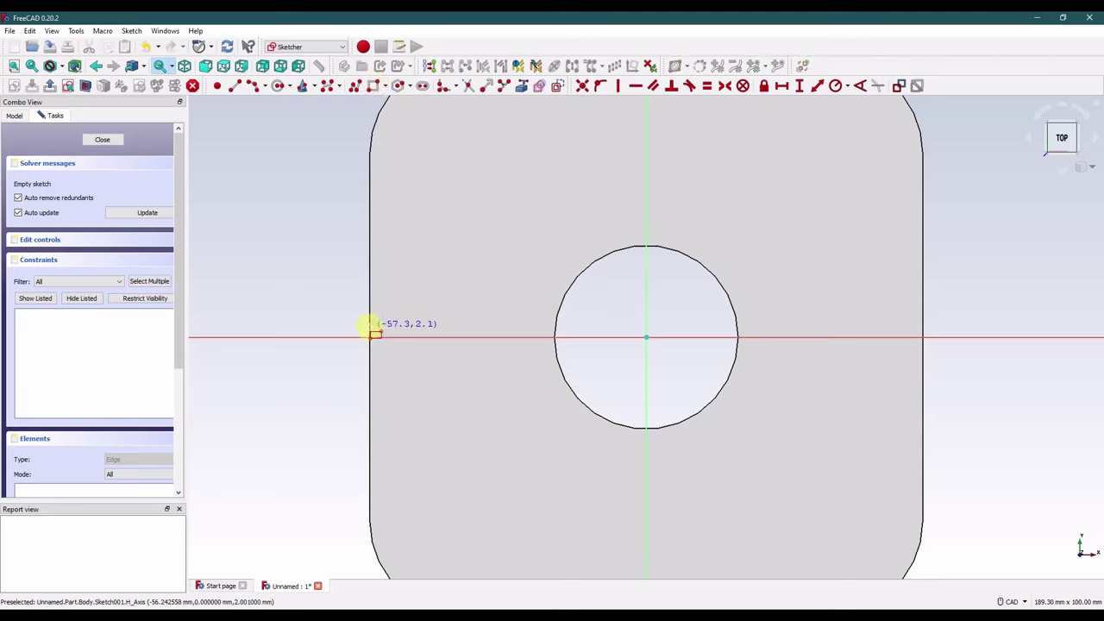
click(372, 328)
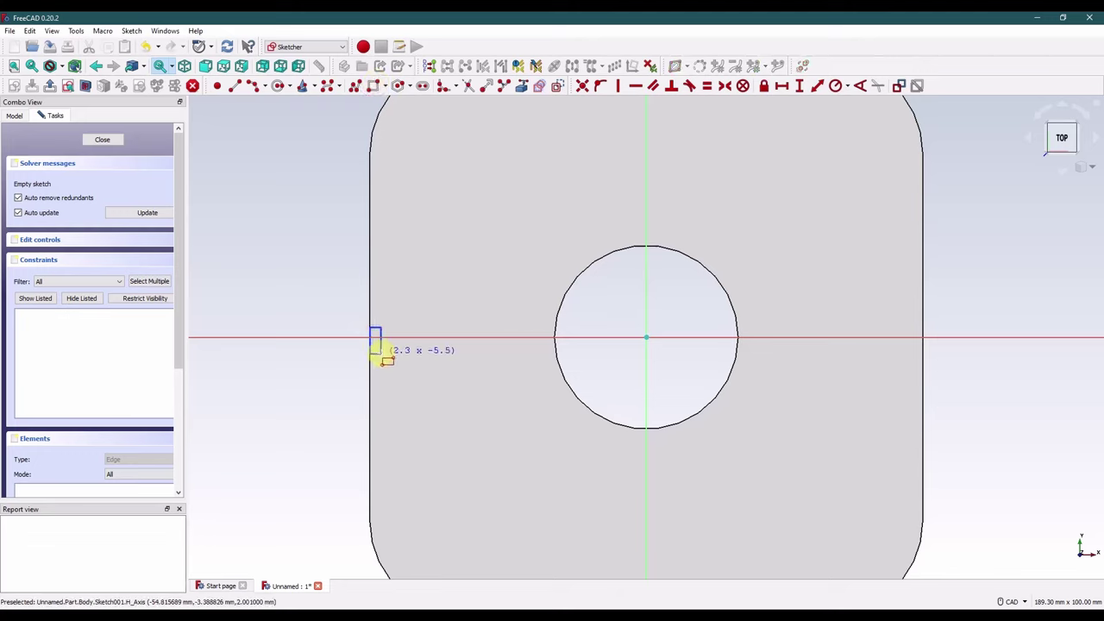
Step: Draw a small rectangle across the horizontal axis at the plate's left edge and make its left corners symmetric about that axis
click(378, 345)
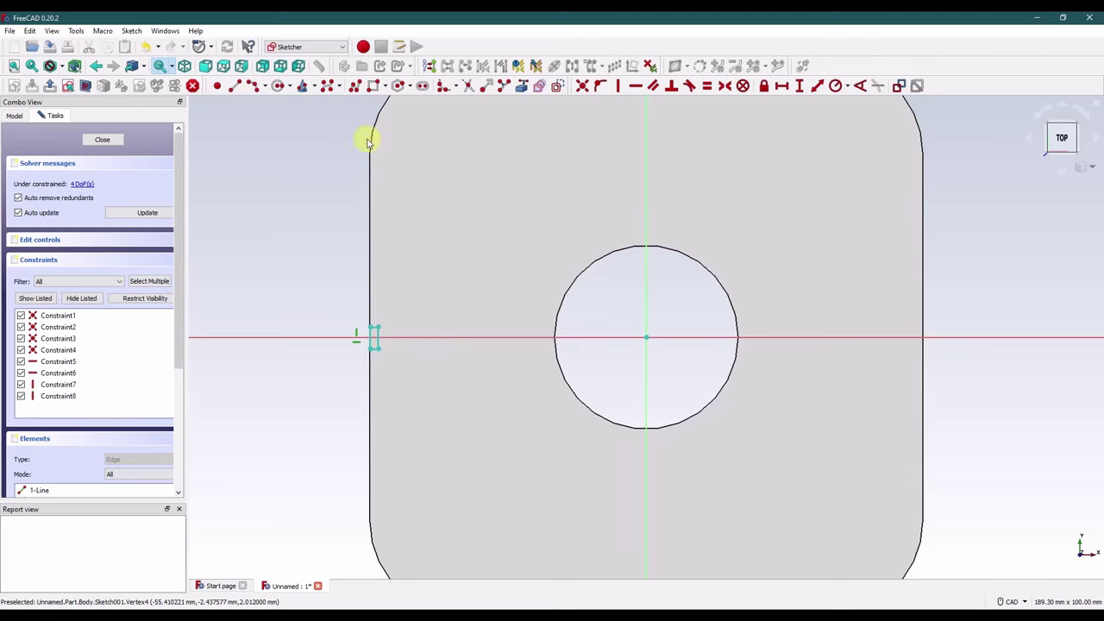
click(370, 327)
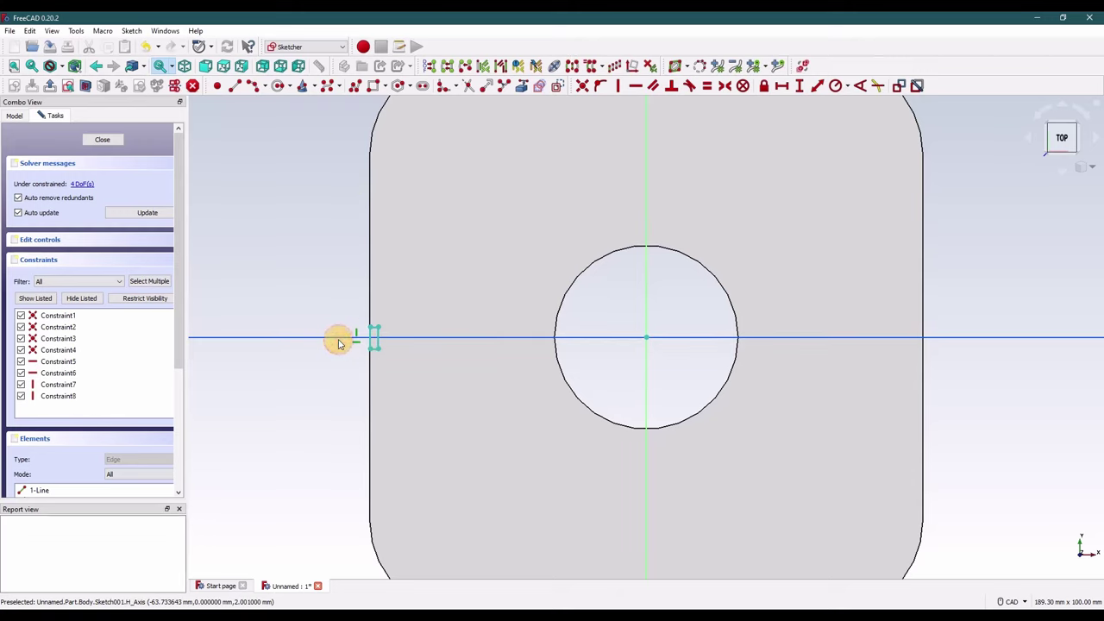
click(333, 365)
scroll(396, 357, up, 3)
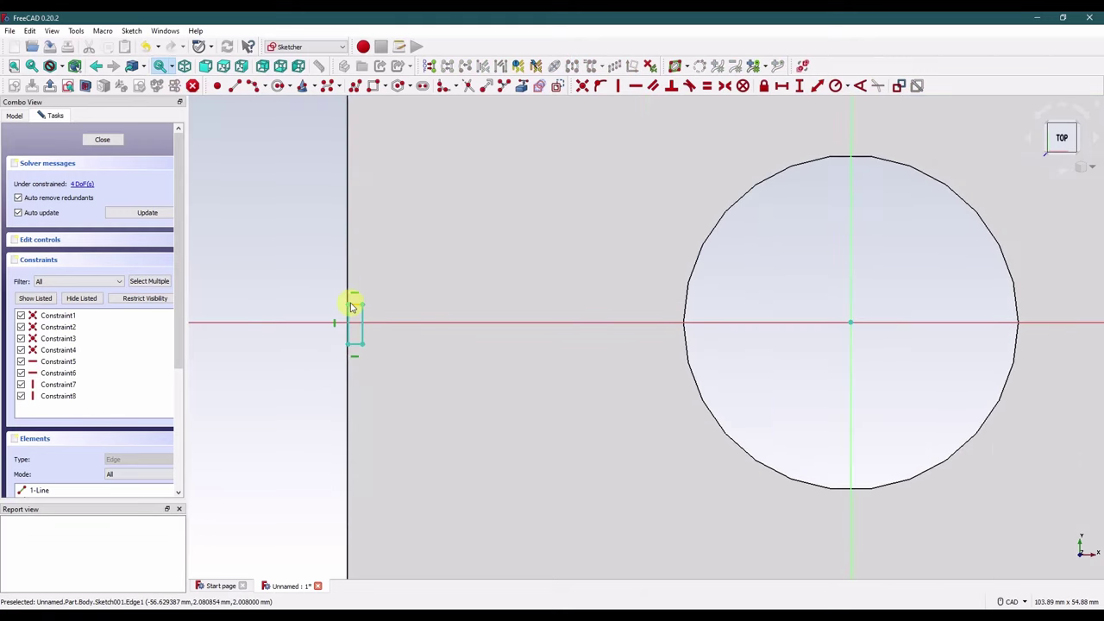
click(346, 346)
click(309, 324)
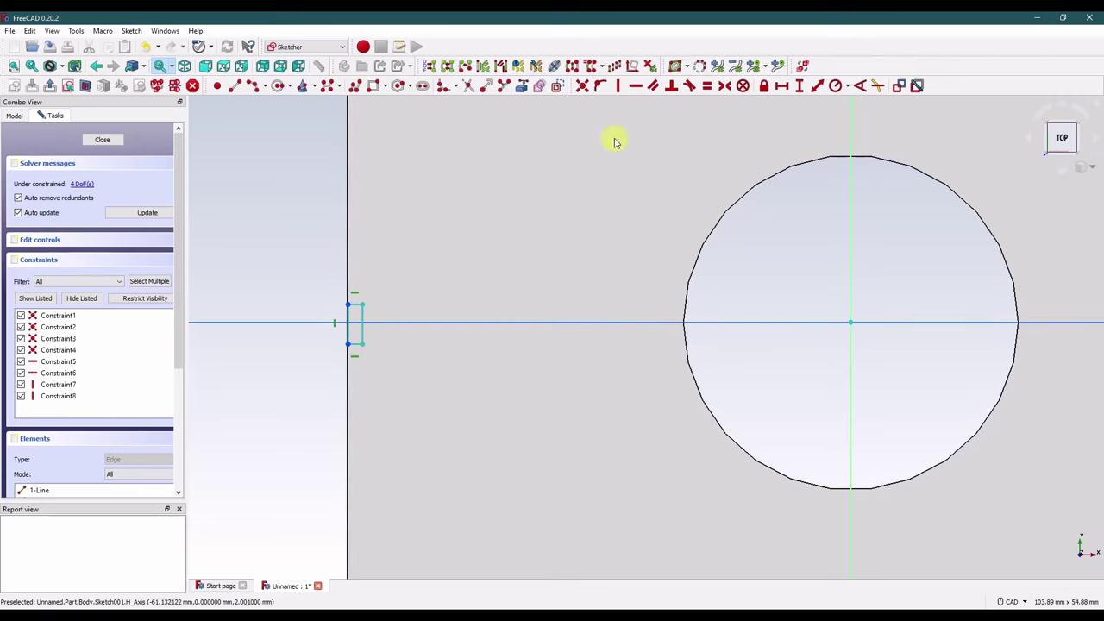
click(725, 87)
click(288, 277)
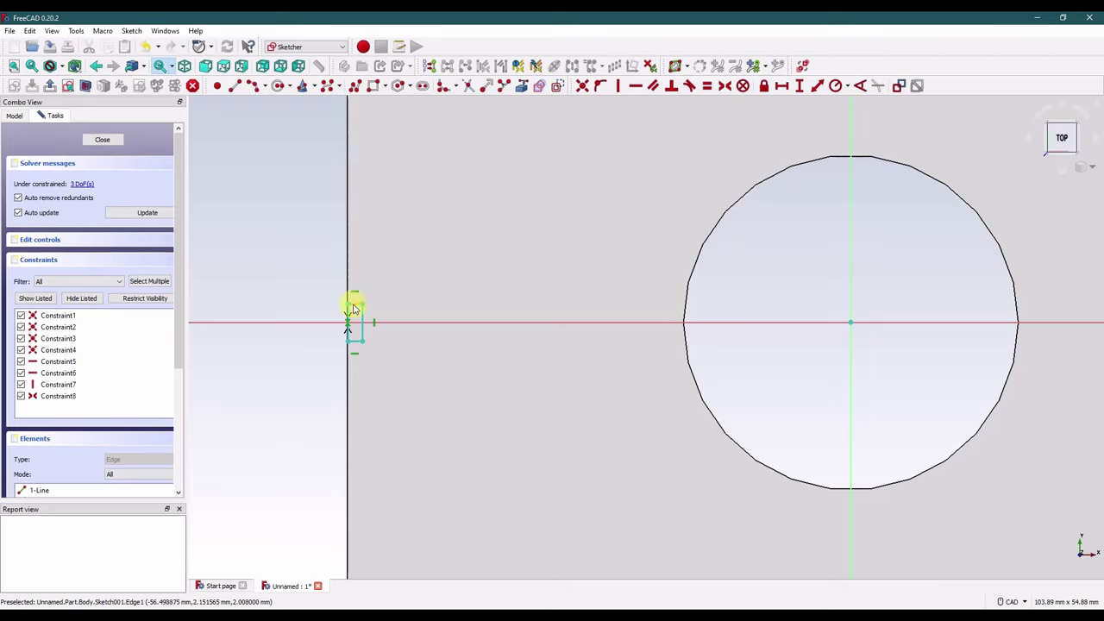
Step: Constrain the small rectangle to a width of 2.5 mm and a height of 5.5 mm
click(352, 309)
click(782, 86)
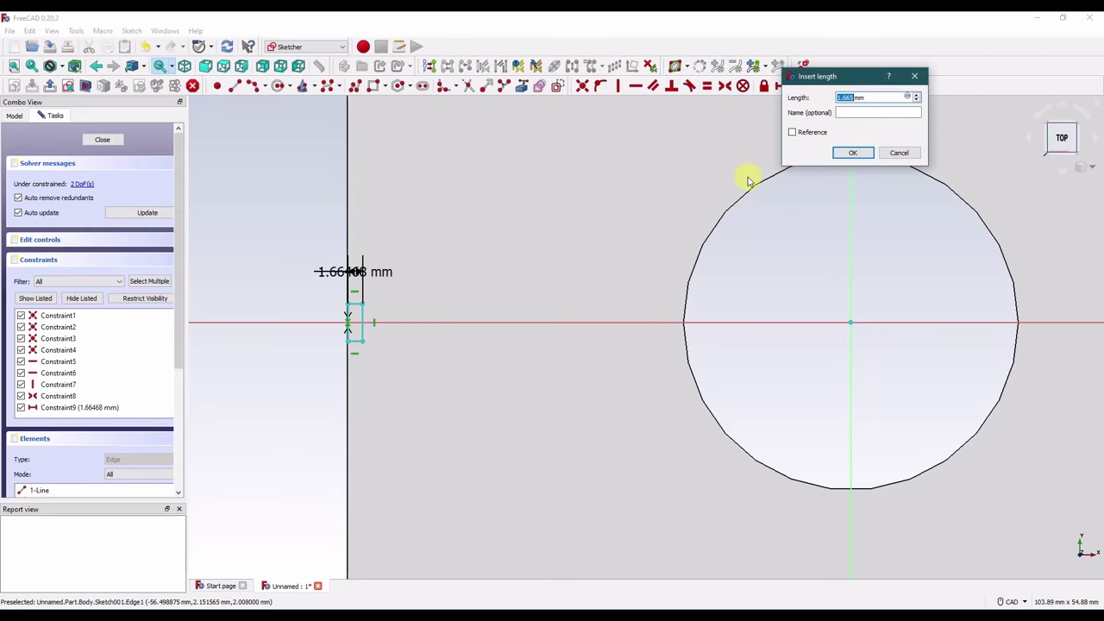
text(2.5)
key(Return)
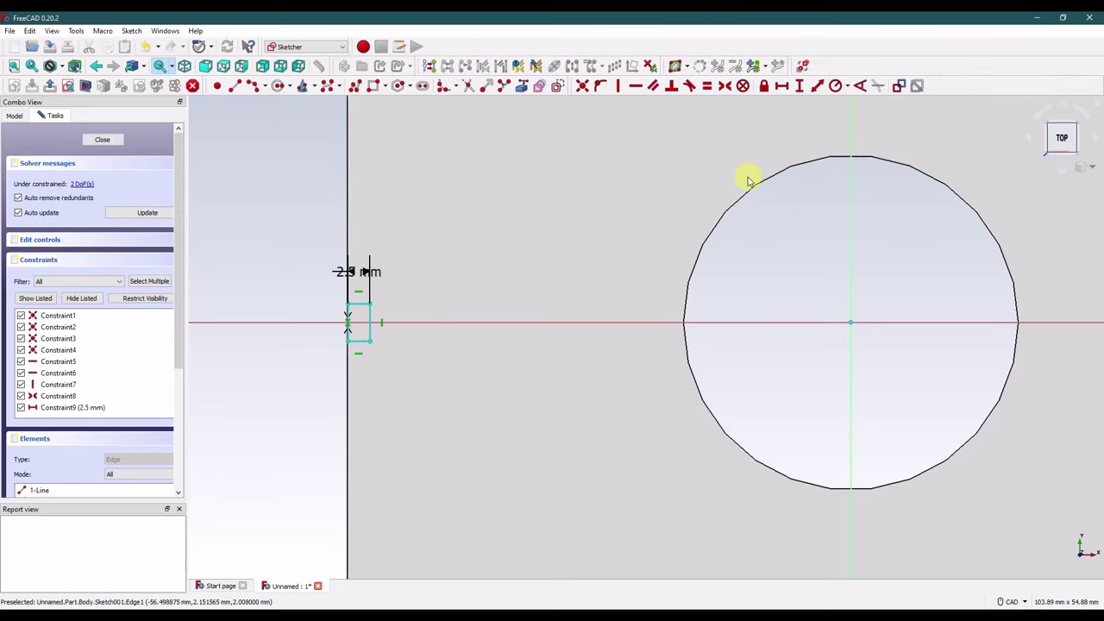
click(349, 315)
click(799, 85)
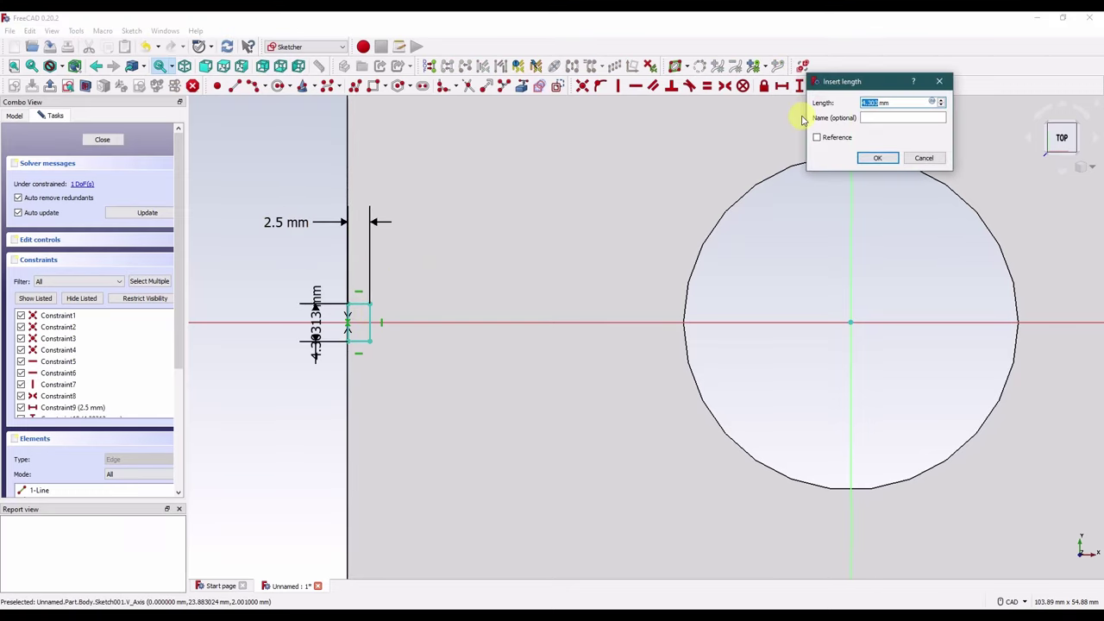
key(Return)
Step: Constrain the rectangle's upper-left corner 57.15 mm horizontally from the vertical axis and place that dimension above the plate
scroll(362, 285, down, 5)
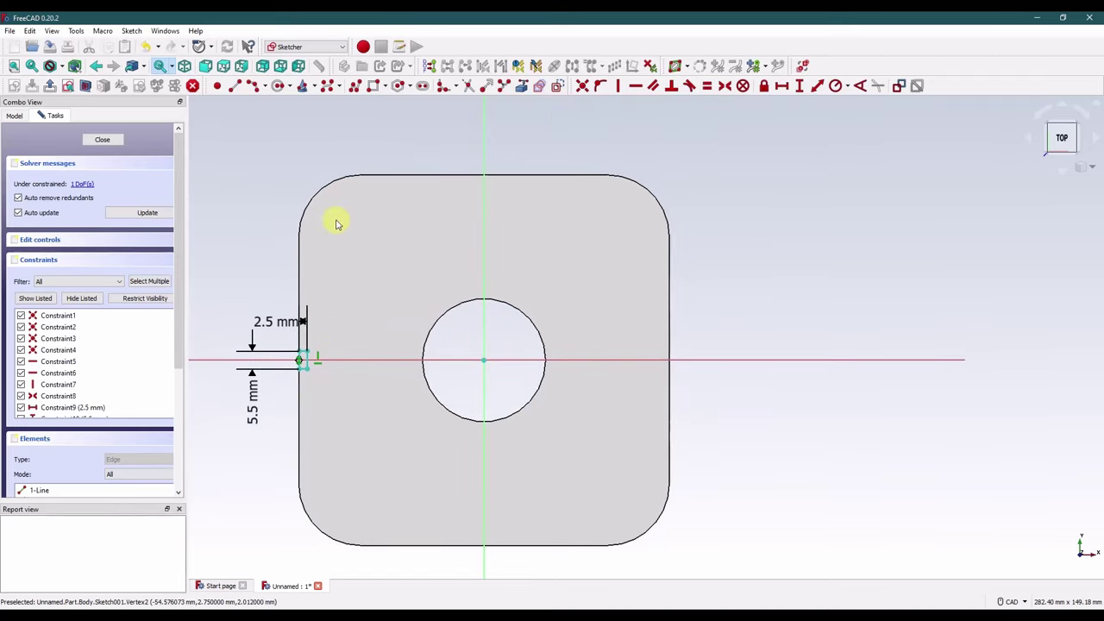
click(300, 354)
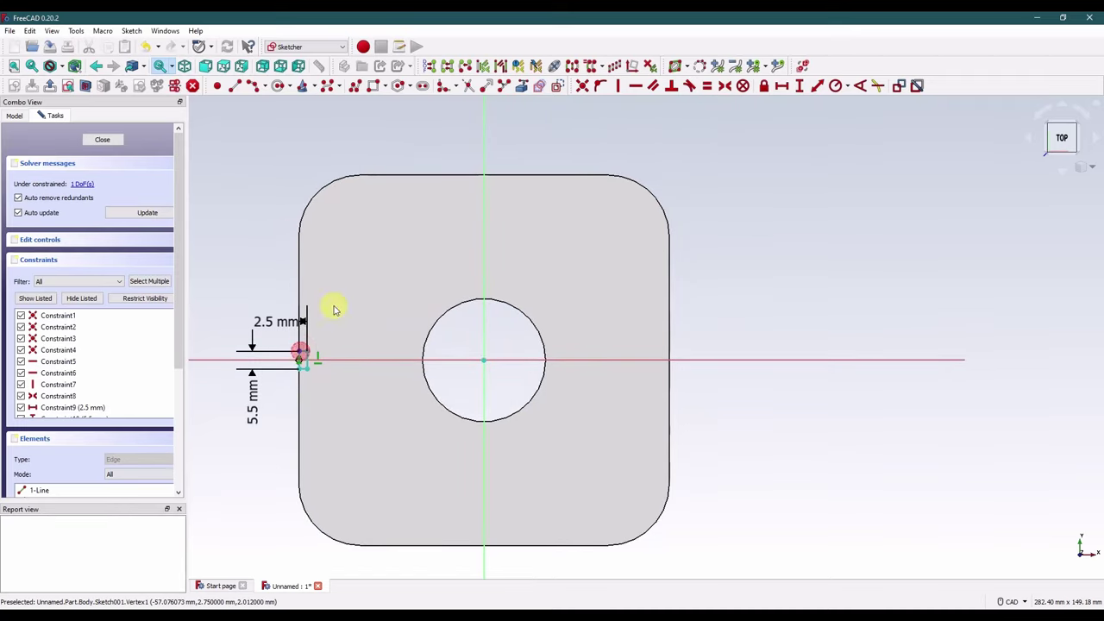
click(485, 139)
click(779, 86)
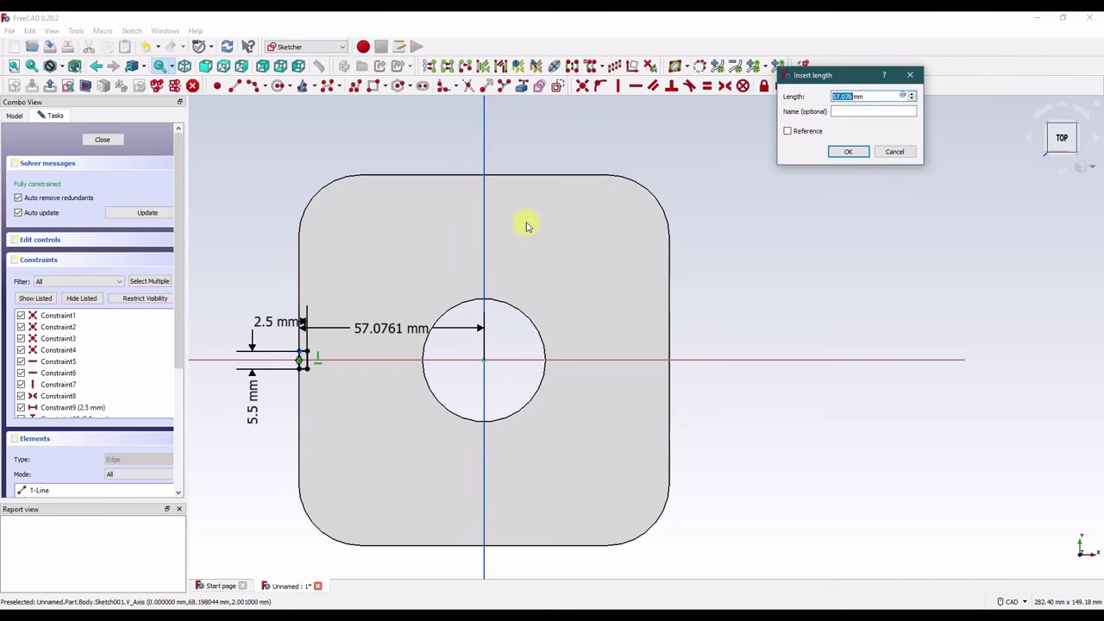
key(Return)
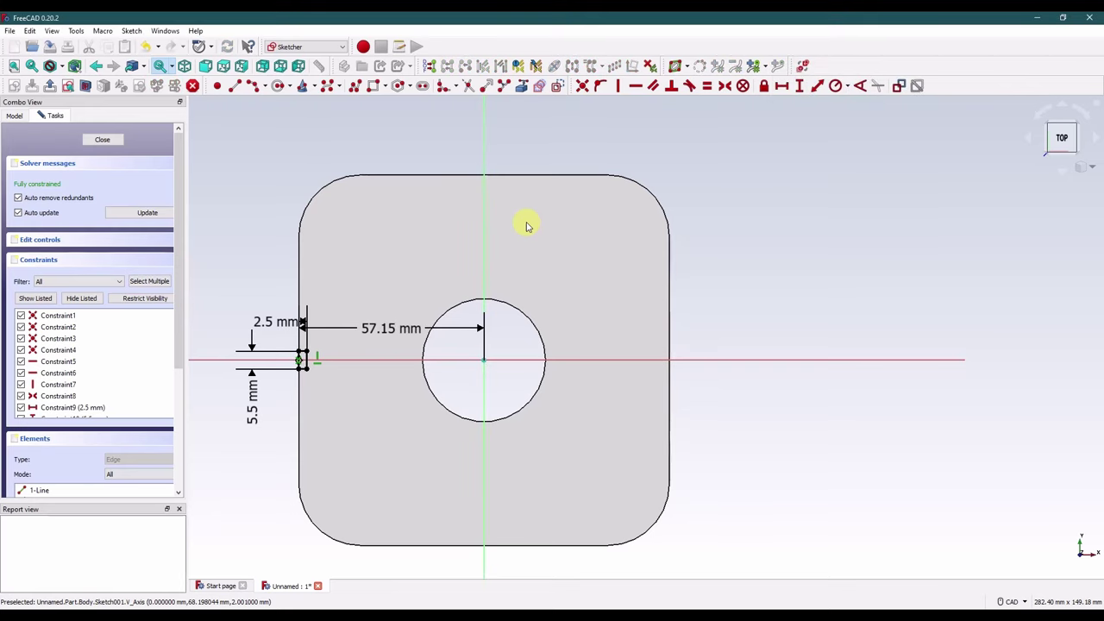
mouse_move(370, 340)
mouse_down()
mouse_move(400, 222)
mouse_move(394, 123)
mouse_up()
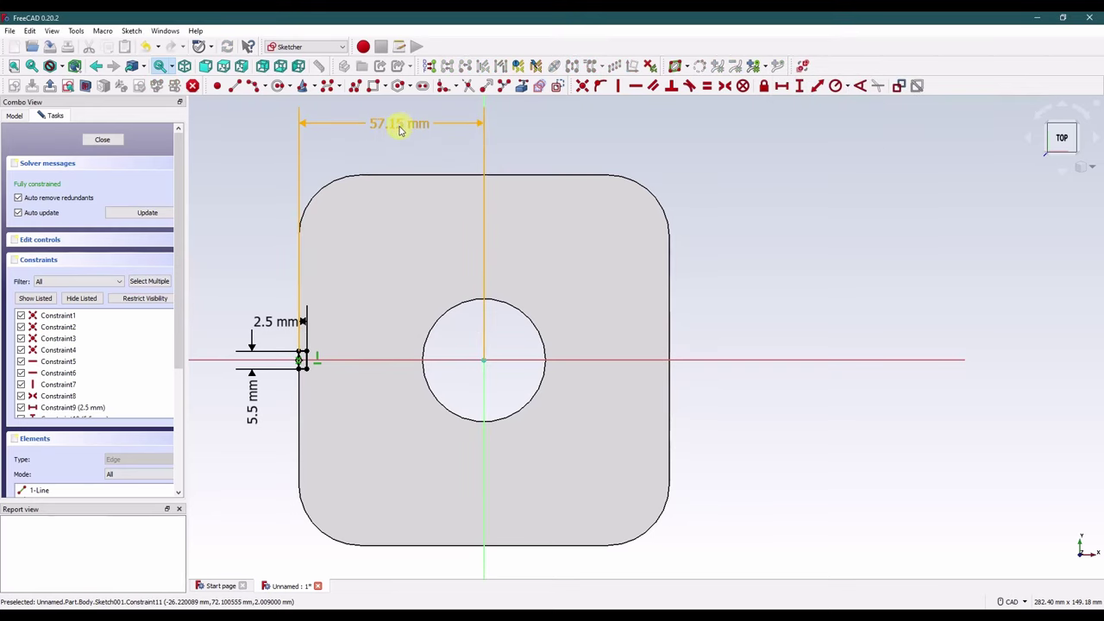
click(239, 174)
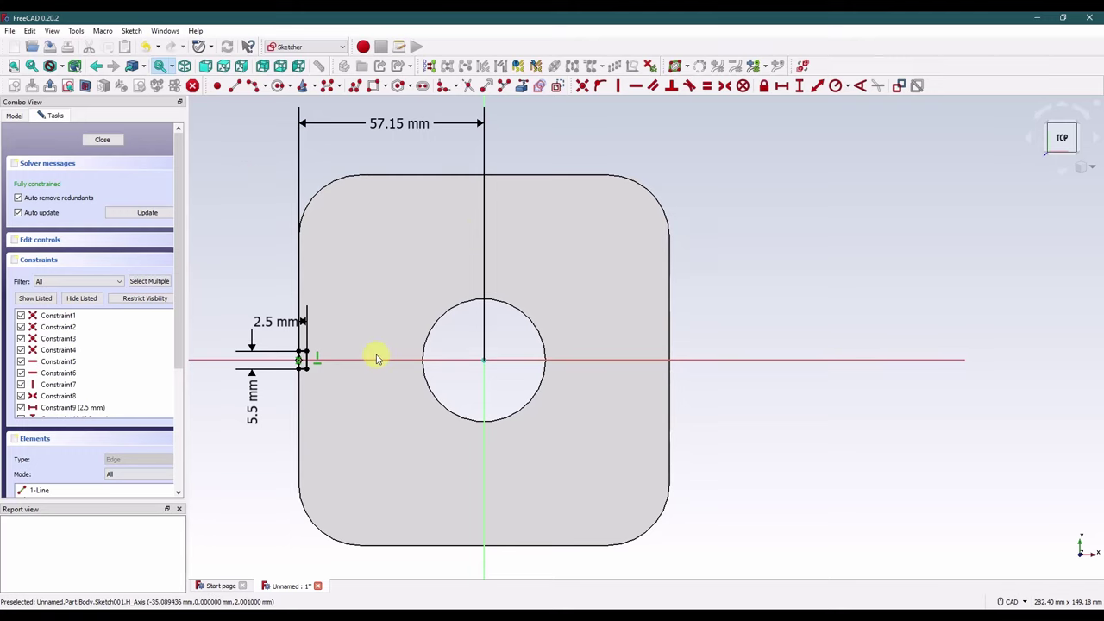
Step: Draw two lines from the origin, one diagonally to the upper left and one to the lower left of the plate
scroll(374, 357, up, 2)
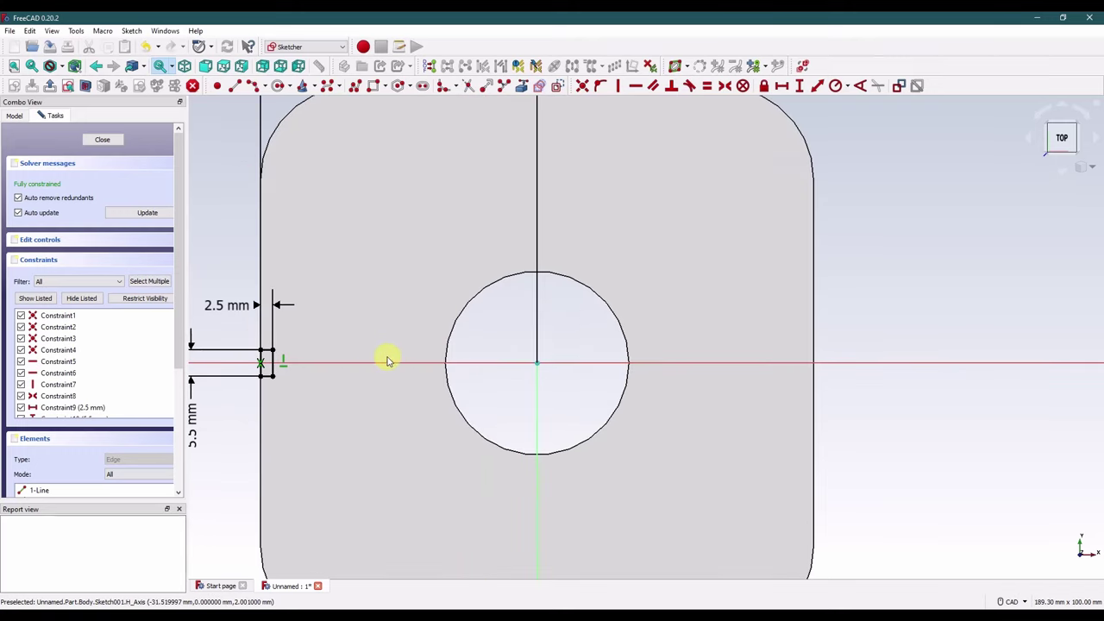
click(235, 85)
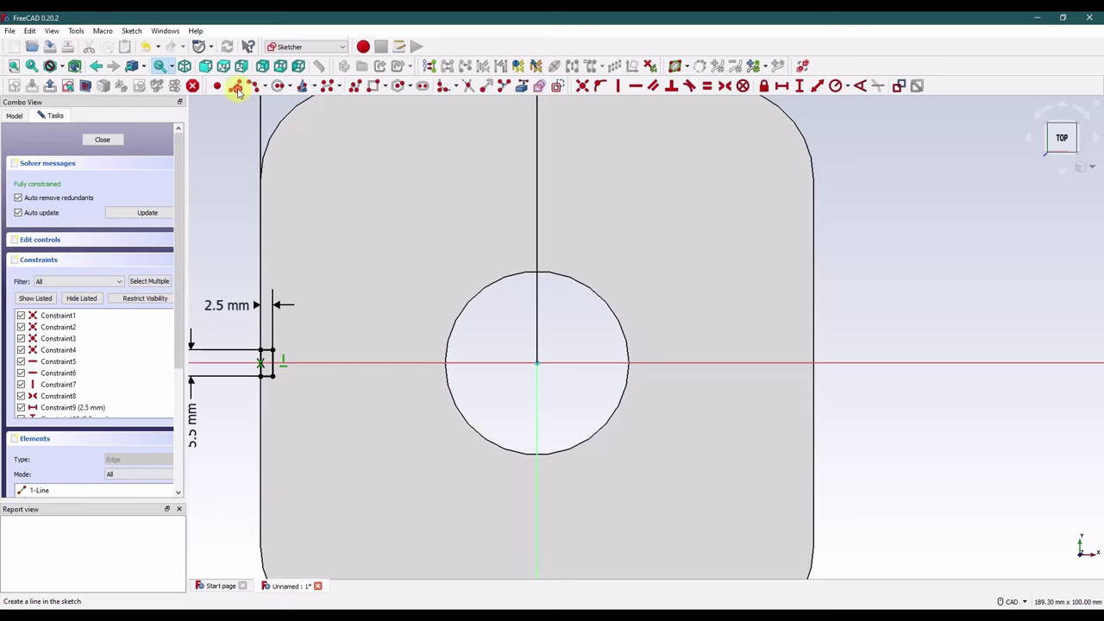
click(539, 364)
click(402, 224)
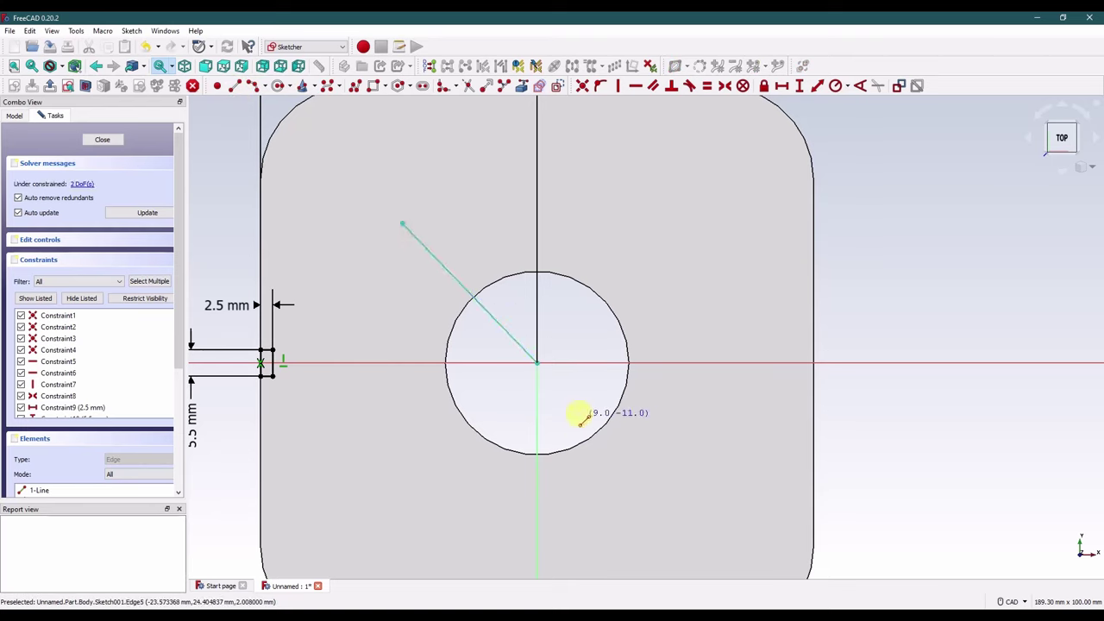
click(539, 364)
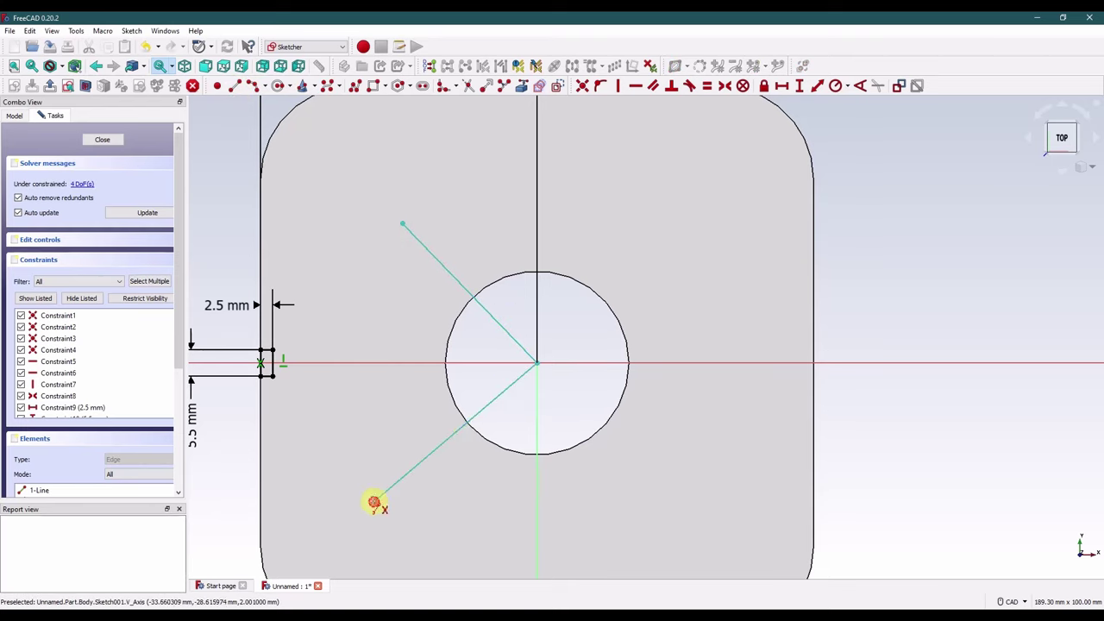
click(374, 501)
Step: Draw a three-point arc of about 46 mm radius joining the lines' outer ends and an inner arc of about 34 mm radius between the lines
click(255, 85)
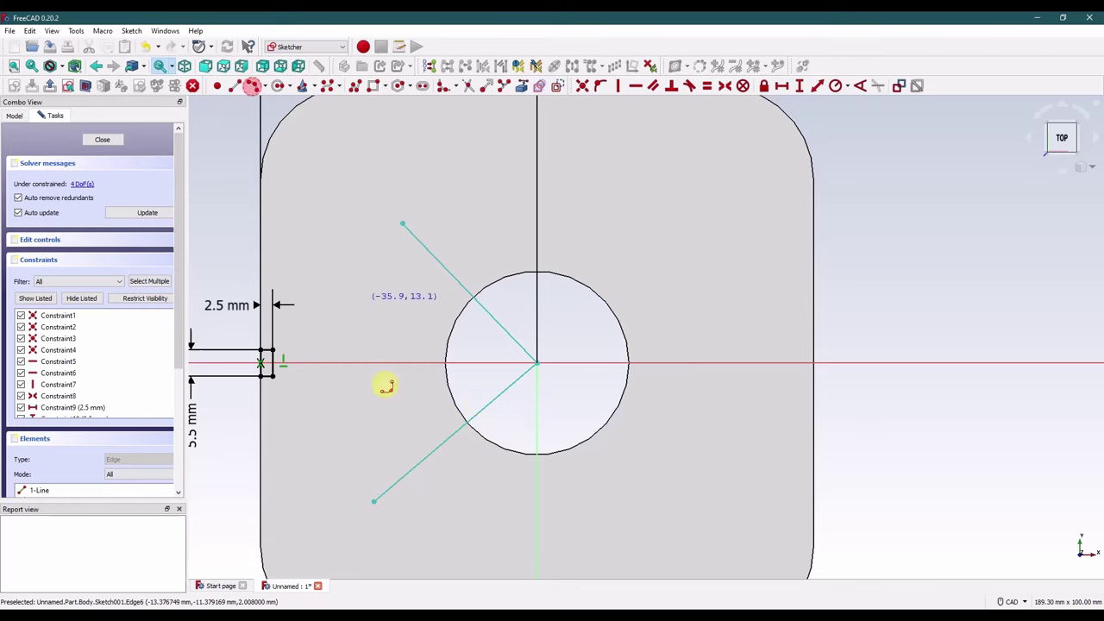
click(373, 501)
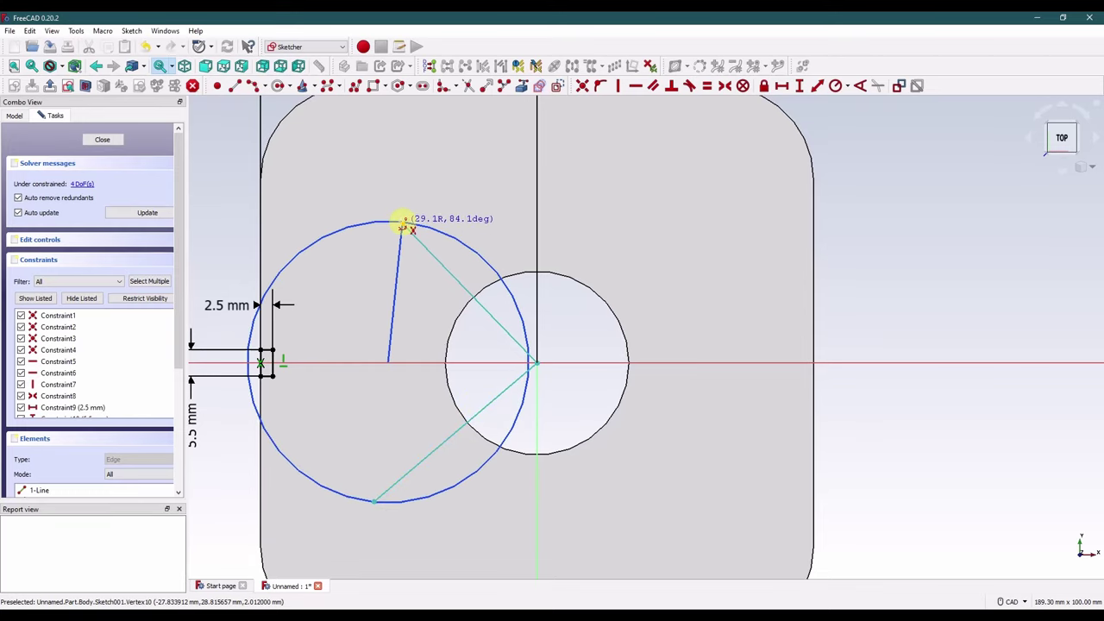
click(402, 224)
click(342, 343)
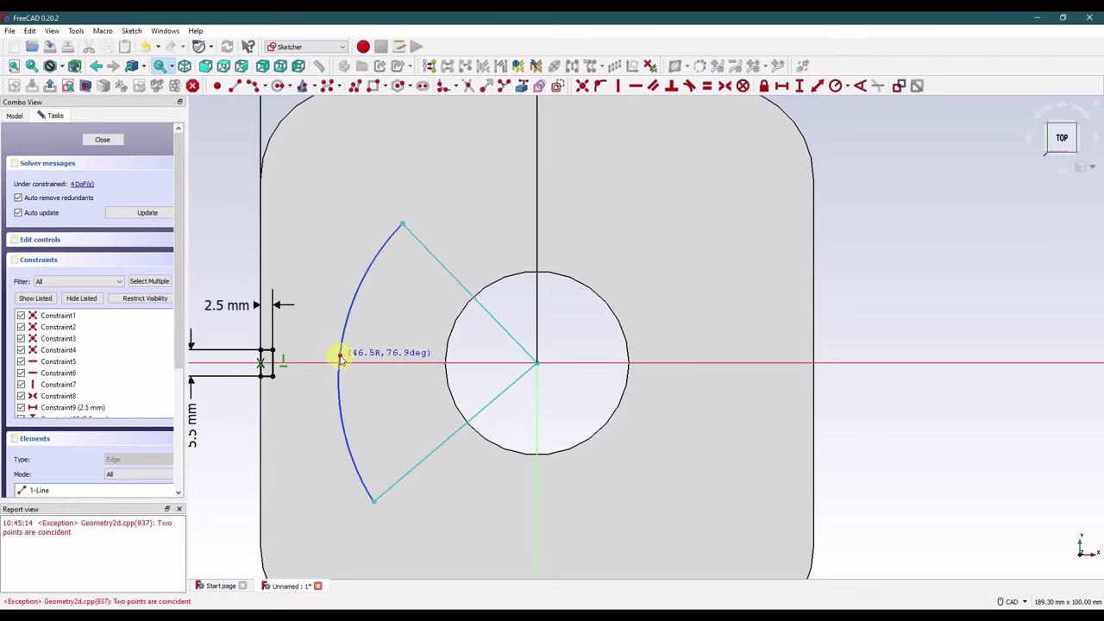
click(434, 260)
click(440, 444)
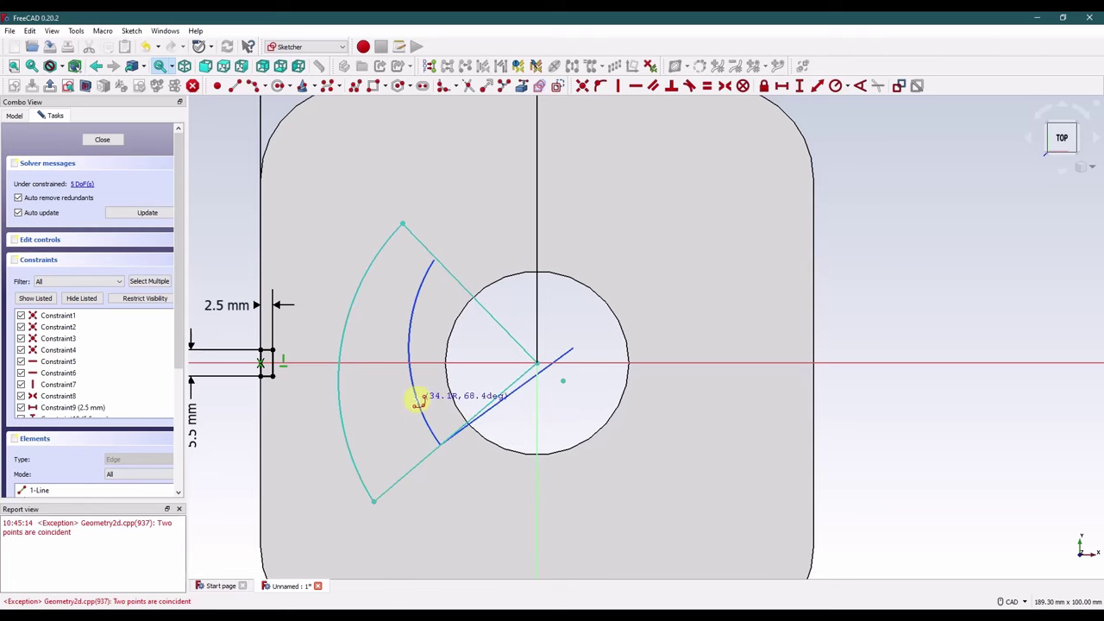
click(418, 399)
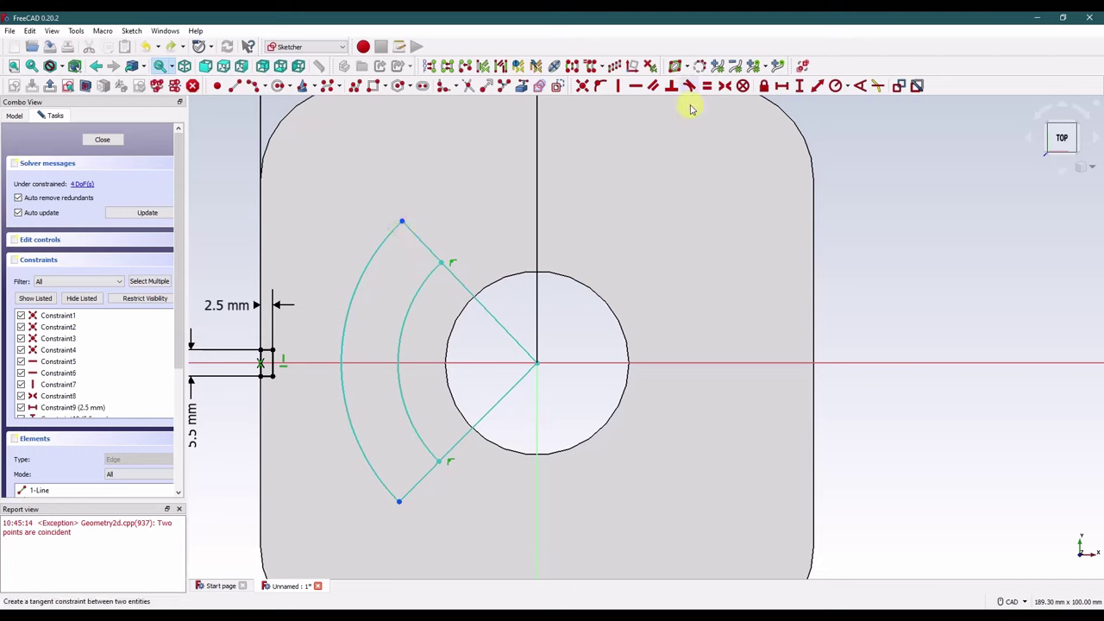
Step: Make the outer endpoints of the two diagonal lines symmetric about the horizontal axis
click(568, 361)
click(724, 85)
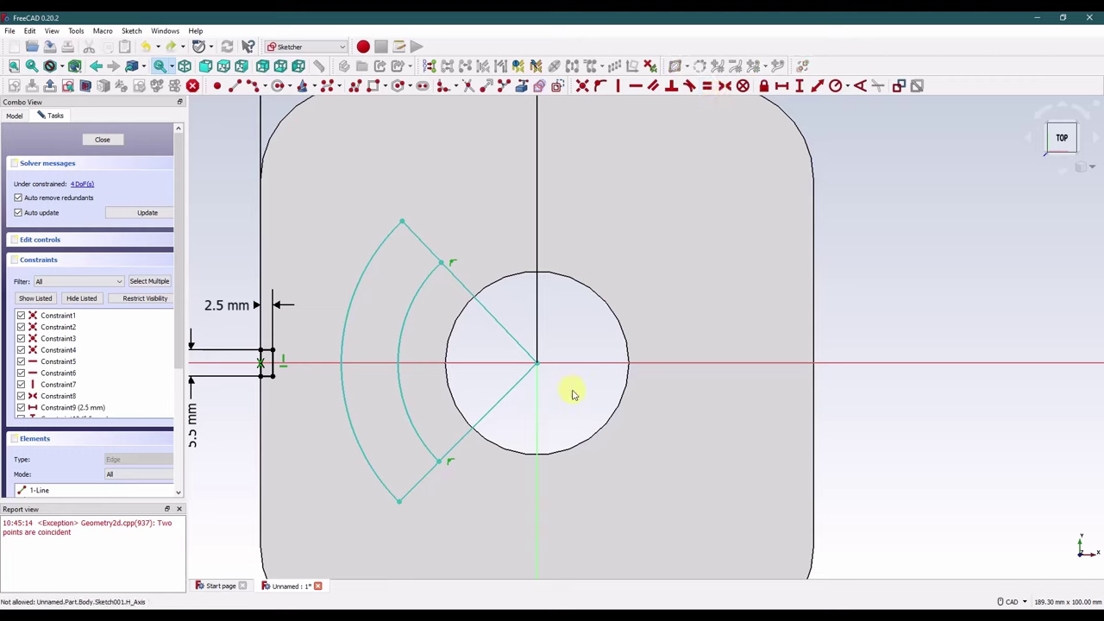
click(399, 501)
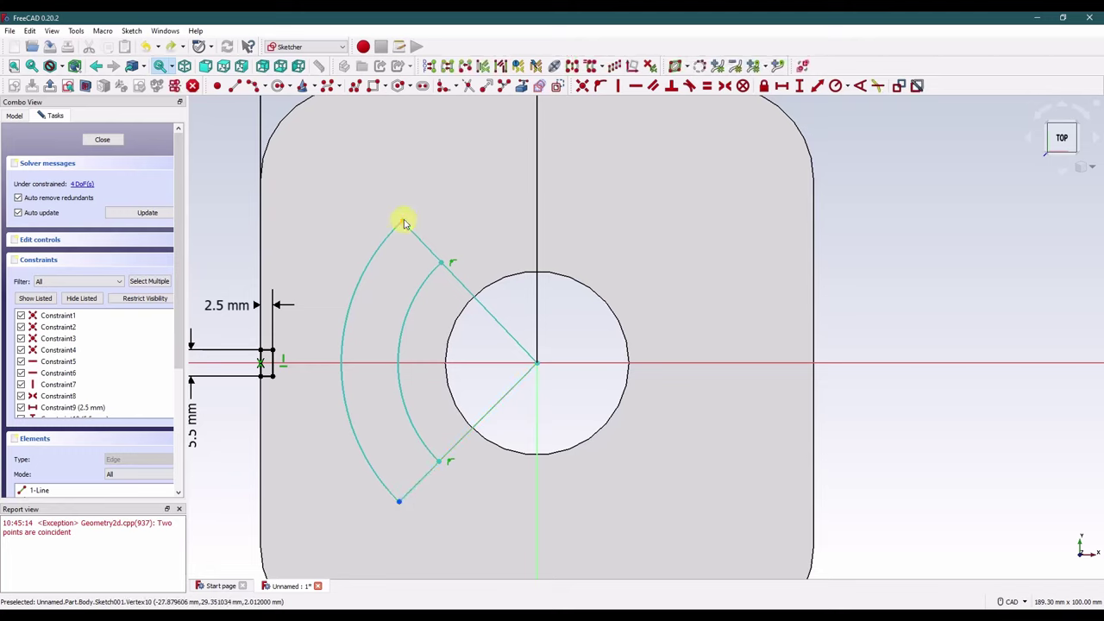
click(402, 222)
click(474, 364)
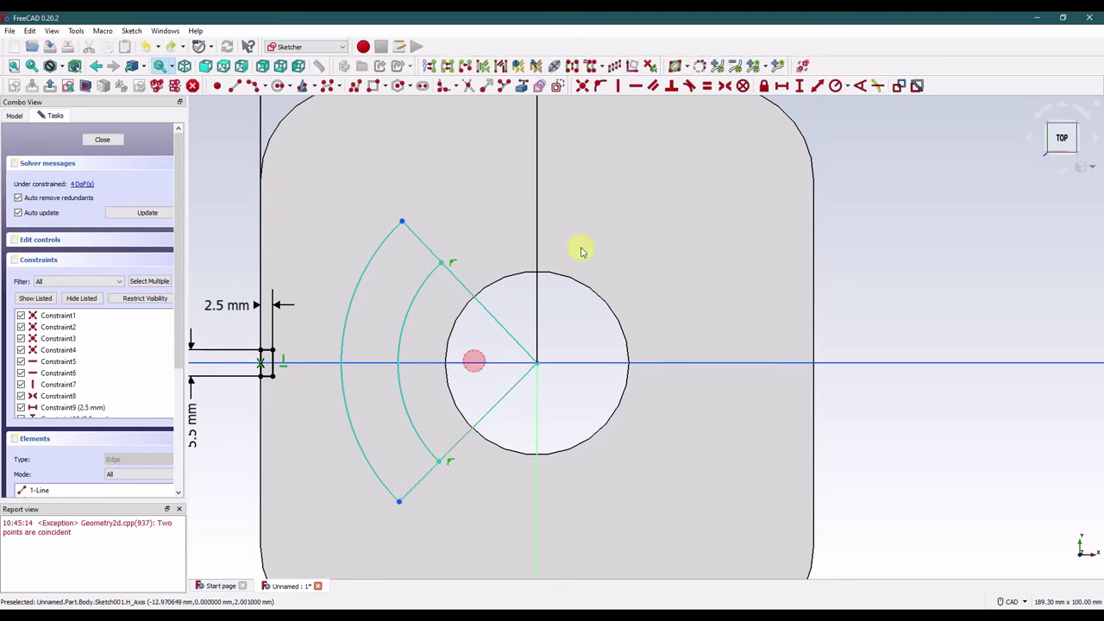
click(725, 86)
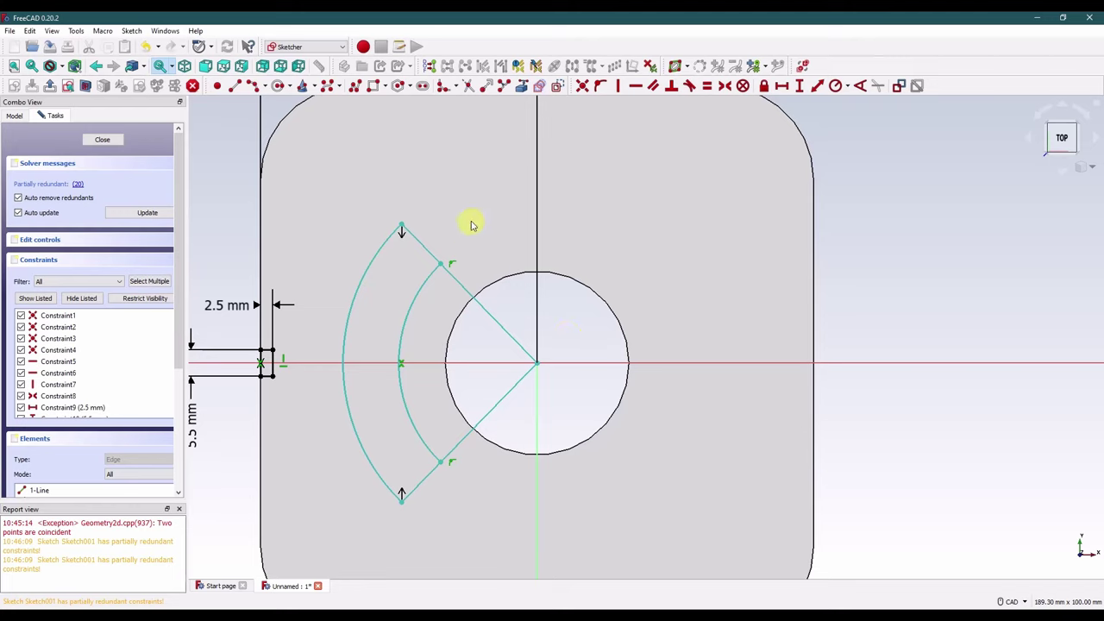
Step: Constrain the angle between the two diagonal lines to 110°
click(488, 312)
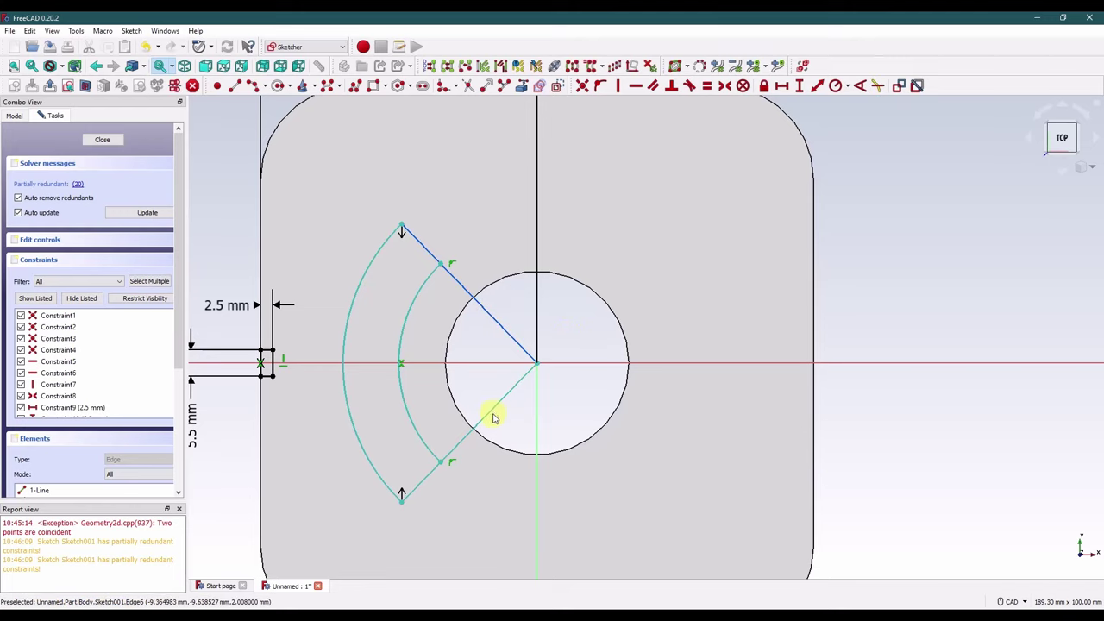
click(493, 409)
click(835, 86)
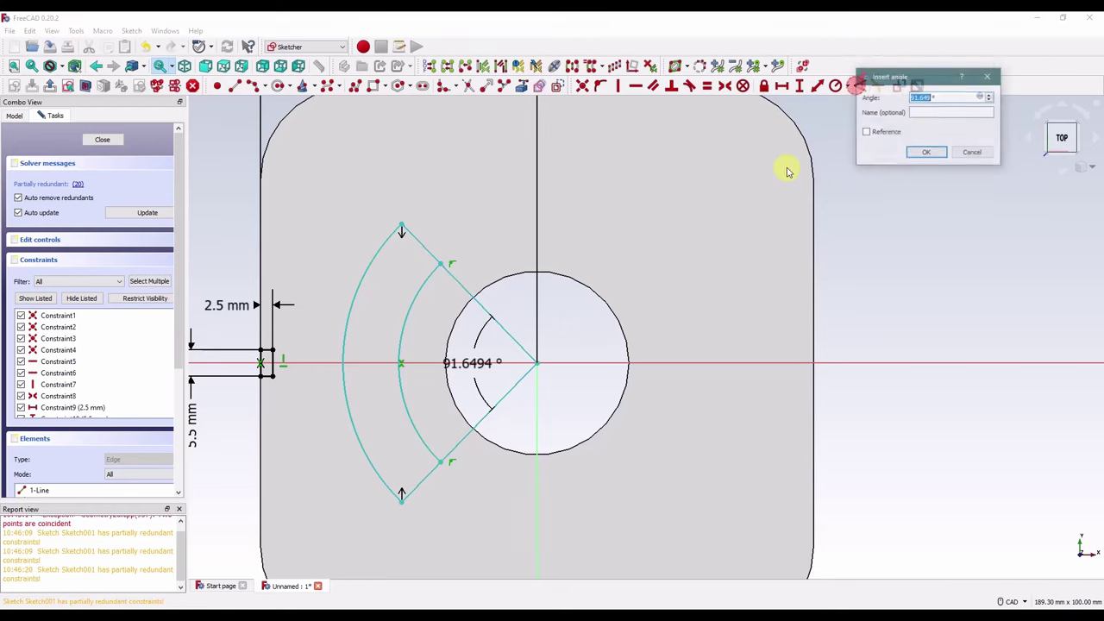
text(110)
key(Return)
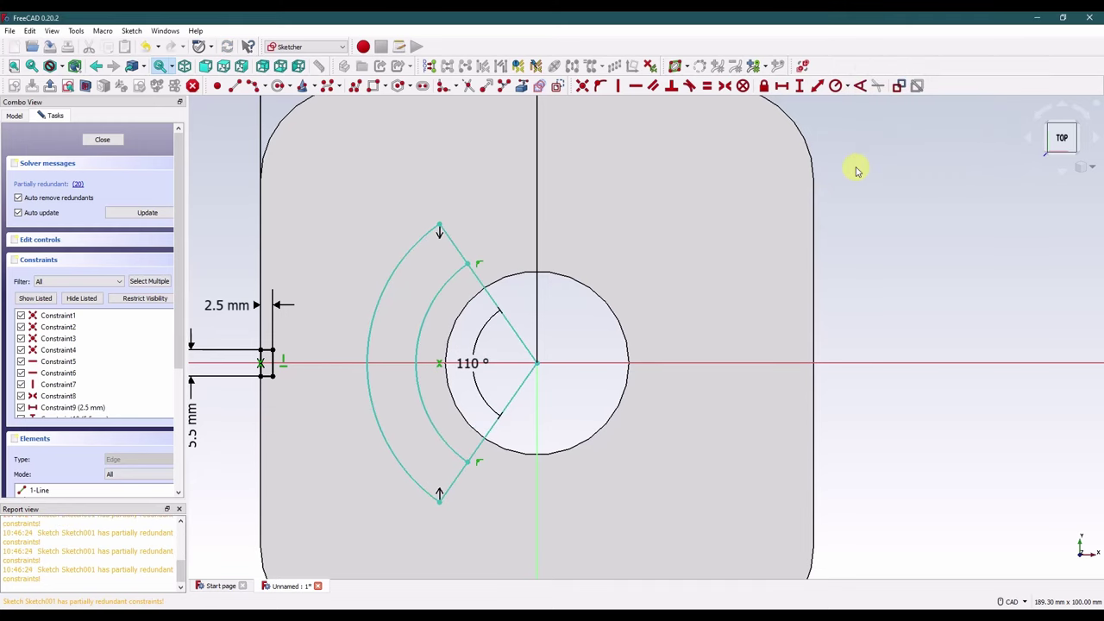
Step: Constrain the outer arc's diameter to 95.25 mm and move its dimension label clear to the upper left
click(402, 253)
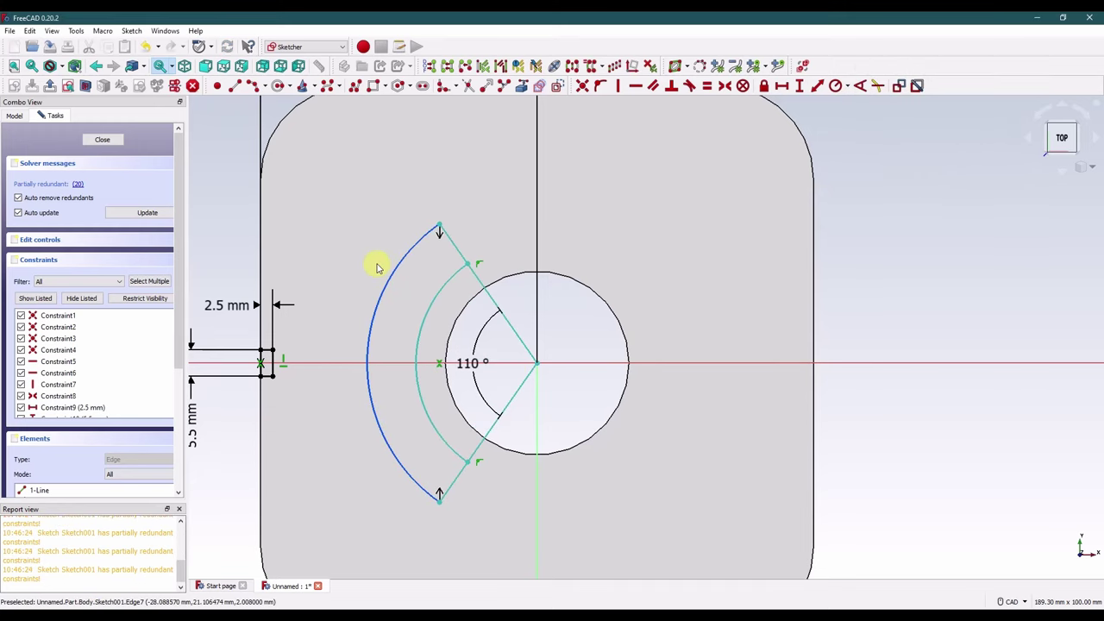
click(844, 86)
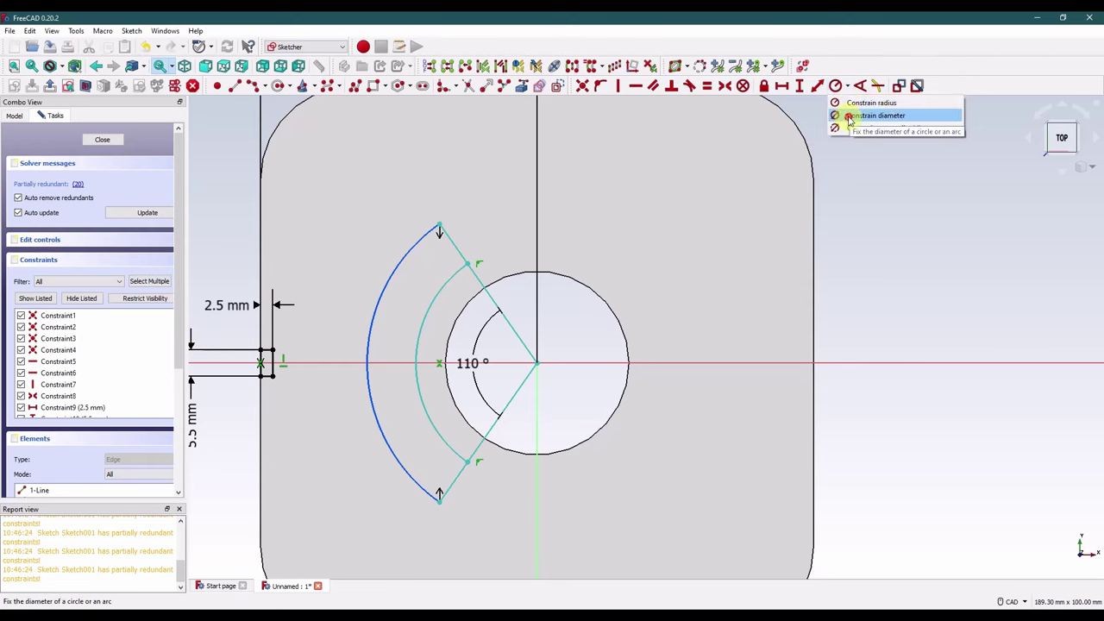
click(854, 113)
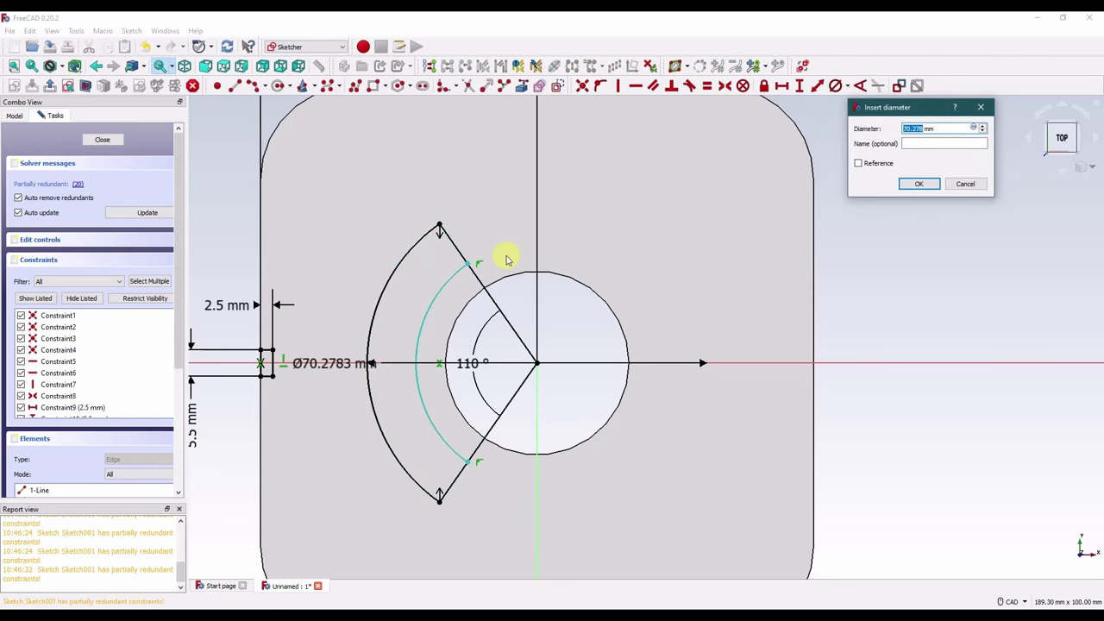
text(95.25)
key(Return)
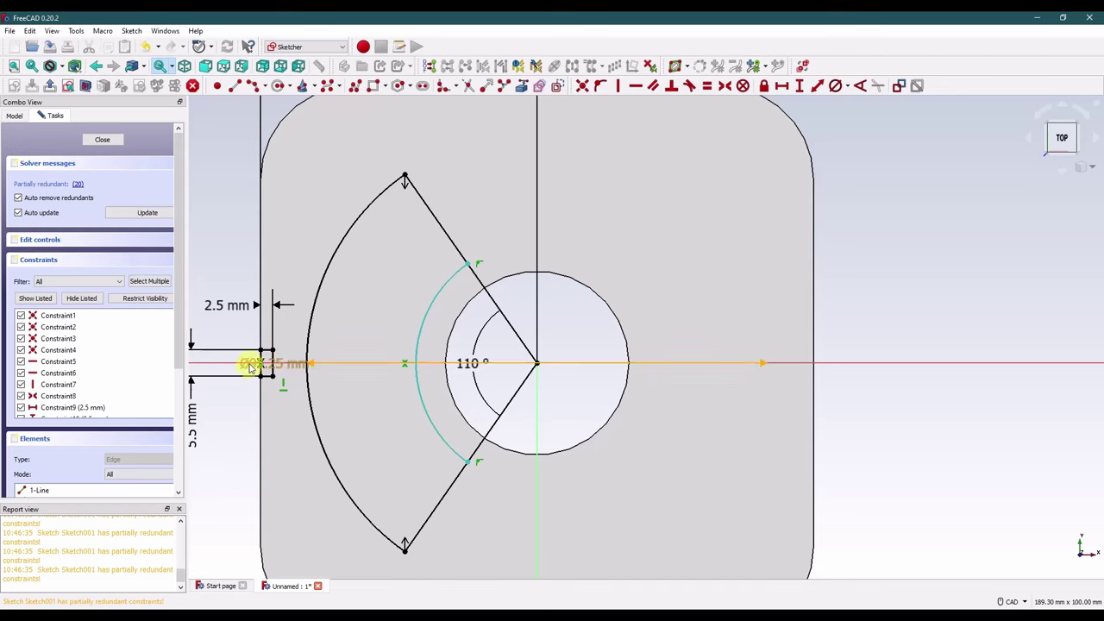
drag(251, 364, 211, 149)
Step: Constrain the inner arc's diameter to 44.5 mm and move its dimension label clear to the lower left
click(427, 325)
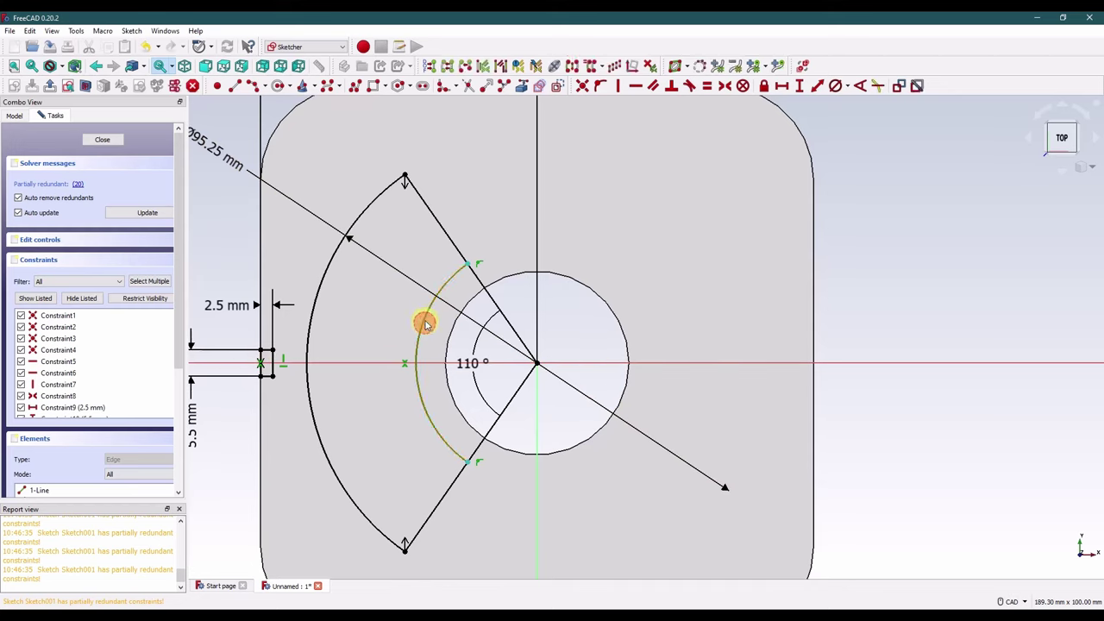
click(848, 85)
click(875, 115)
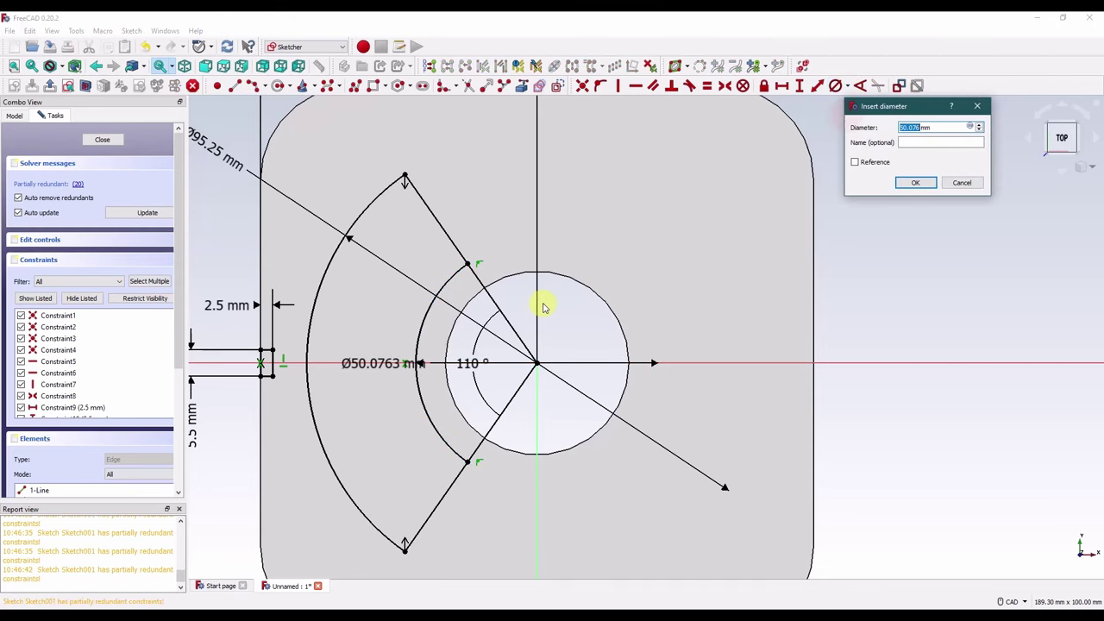
text(44.5)
key(Return)
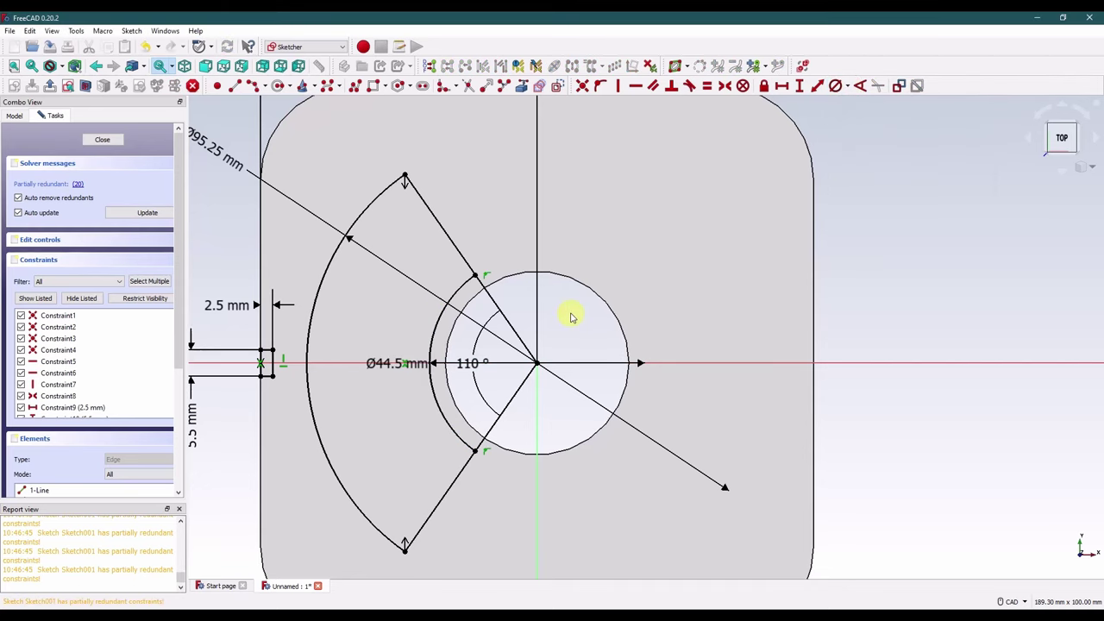
drag(390, 368, 234, 520)
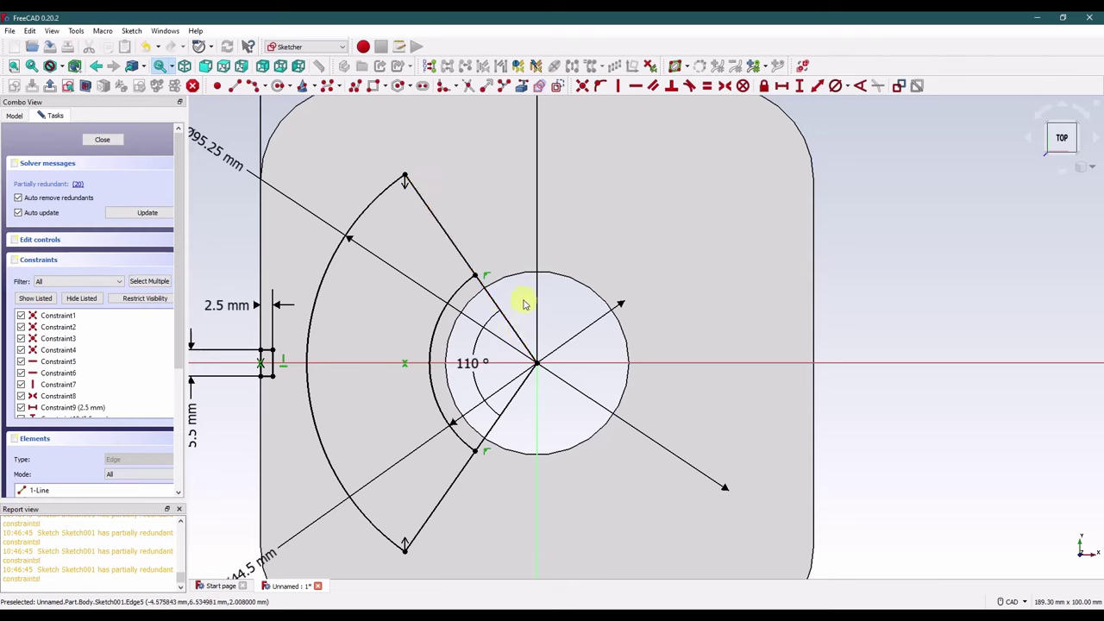
Step: Split both diagonal lines at the inner arc's endpoints
click(505, 85)
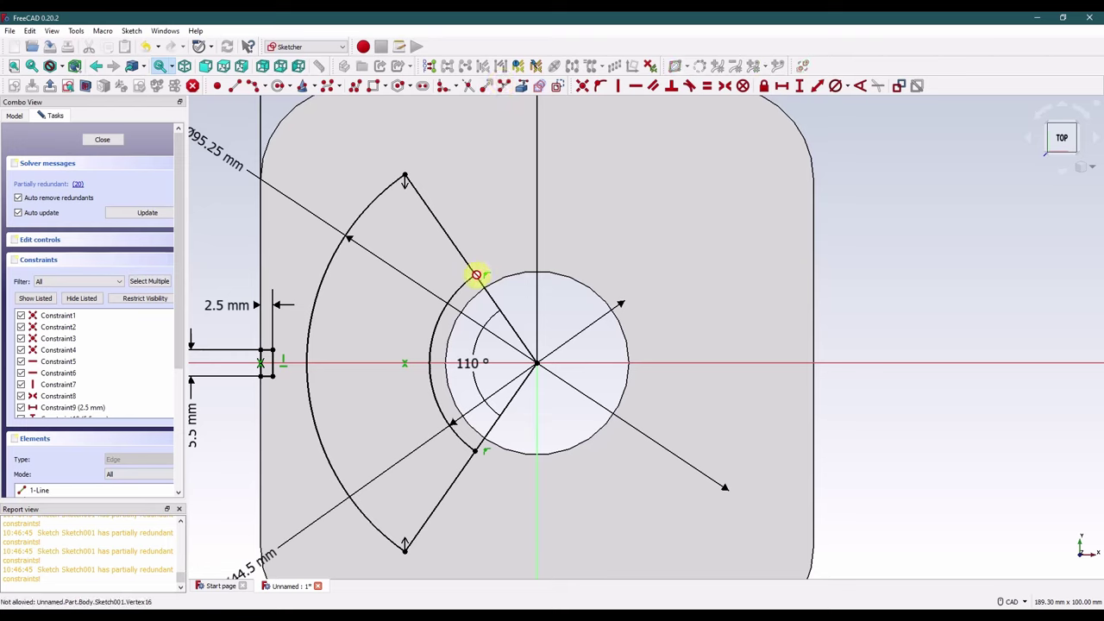
click(476, 277)
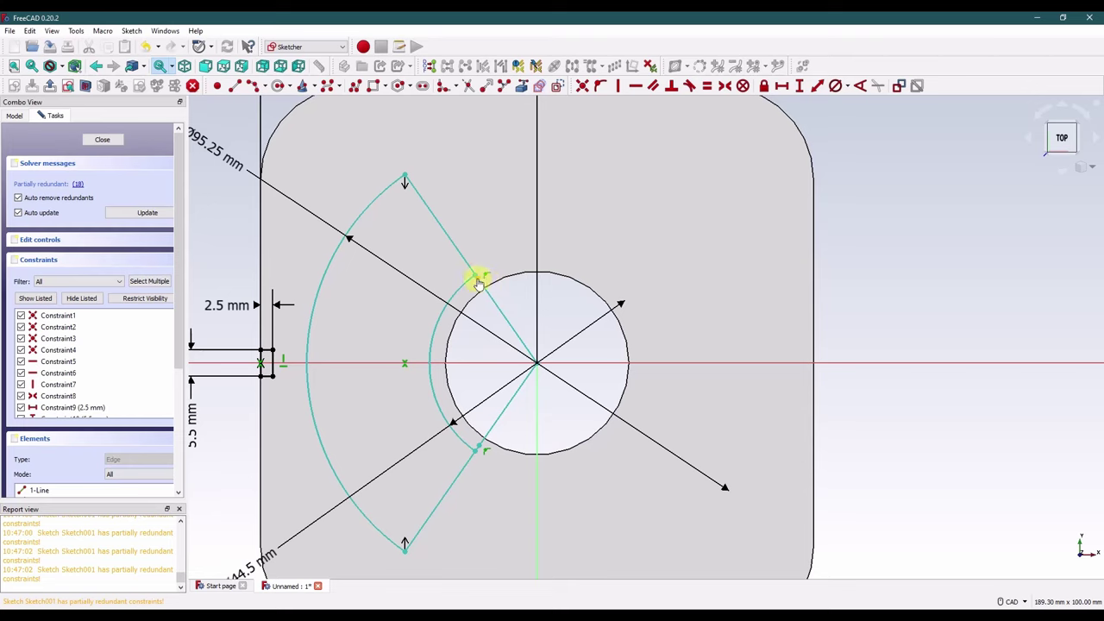
Step: Make the upper line's split point coincident with the inner arc's upper end and constrain that line's two segments parallel
click(584, 87)
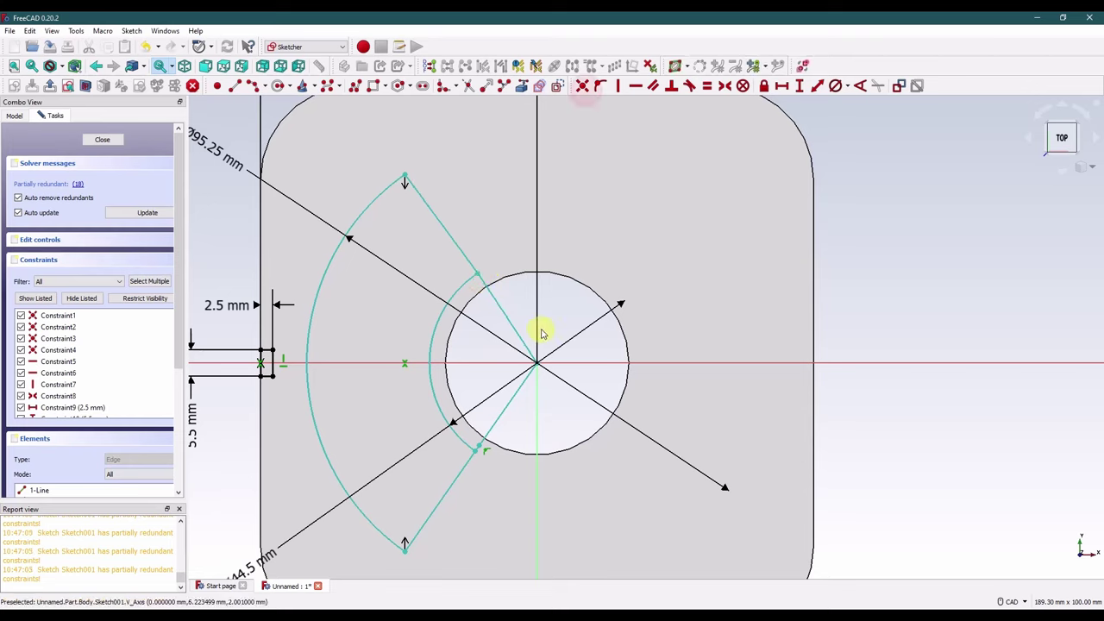
click(497, 302)
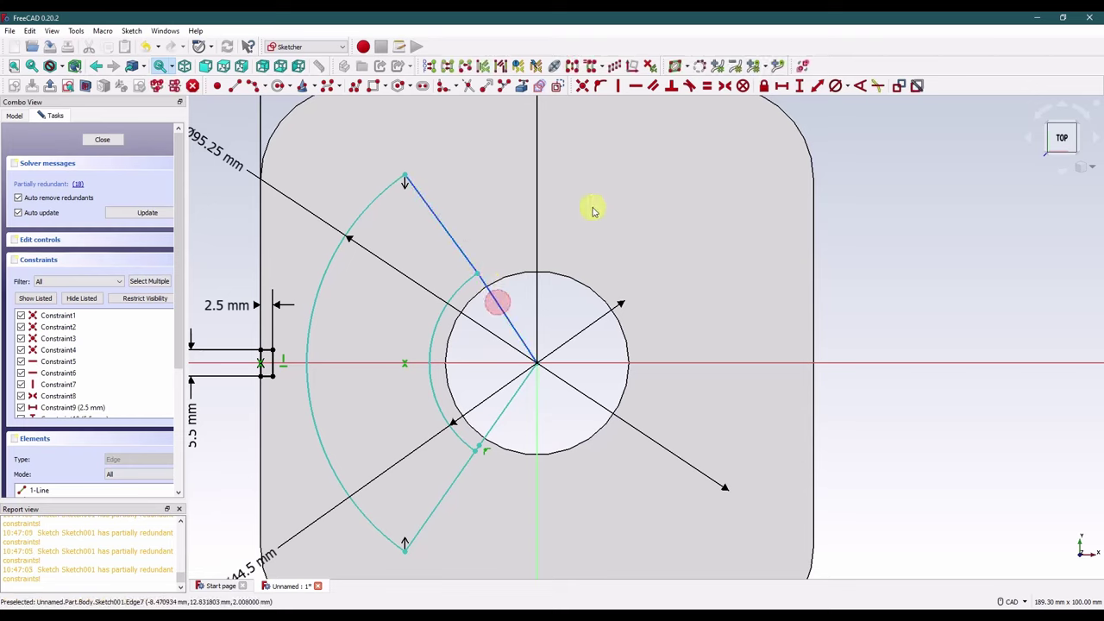
click(655, 87)
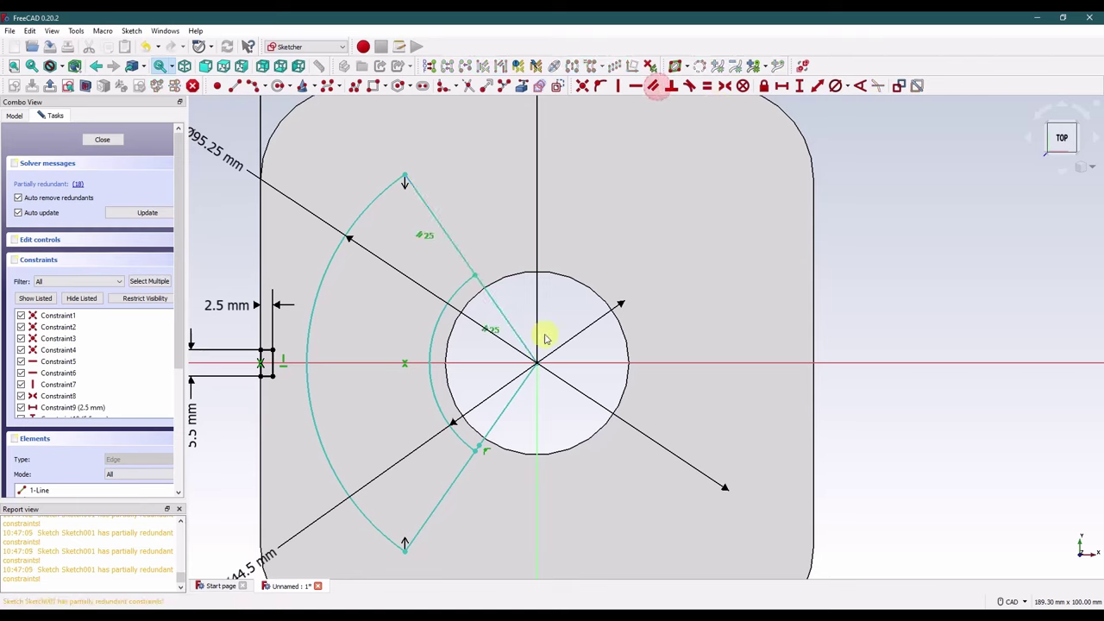
Step: Make the lower line's split point coincident with the inner arc's lower end and constrain that line's two segments parallel
click(477, 448)
click(585, 88)
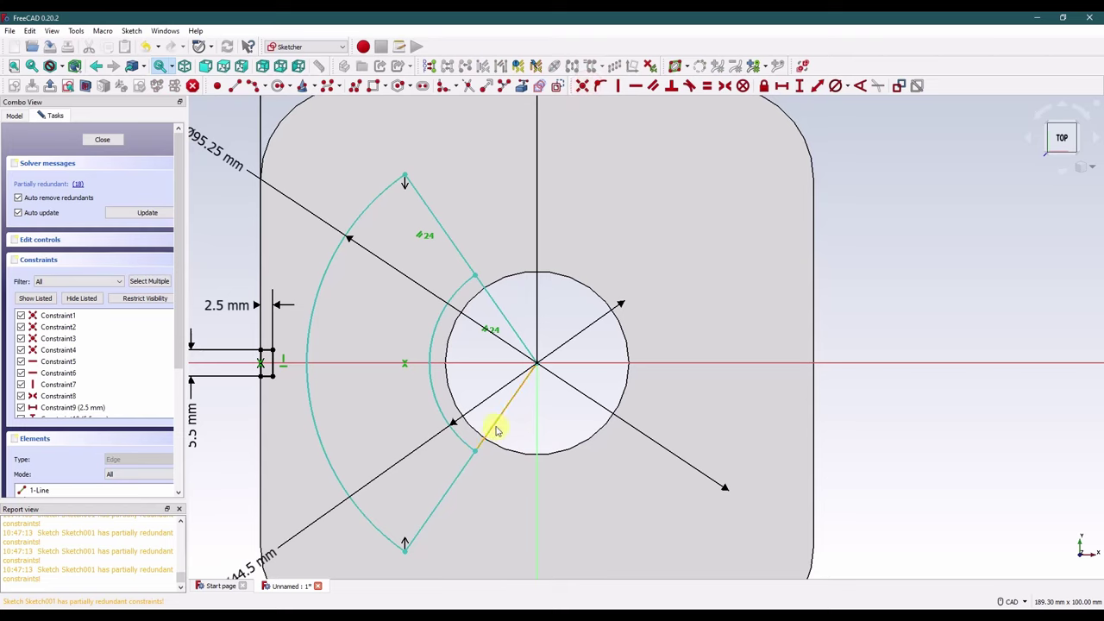
click(458, 477)
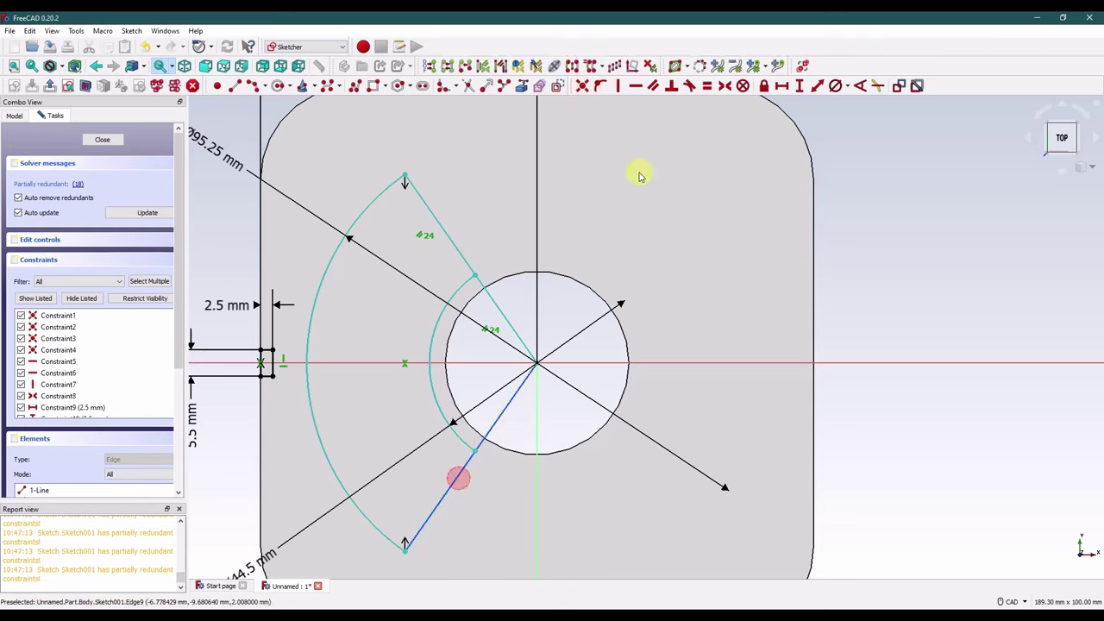
click(654, 86)
Step: Convert the two line segments between the inner arc and the origin to construction geometry
click(510, 324)
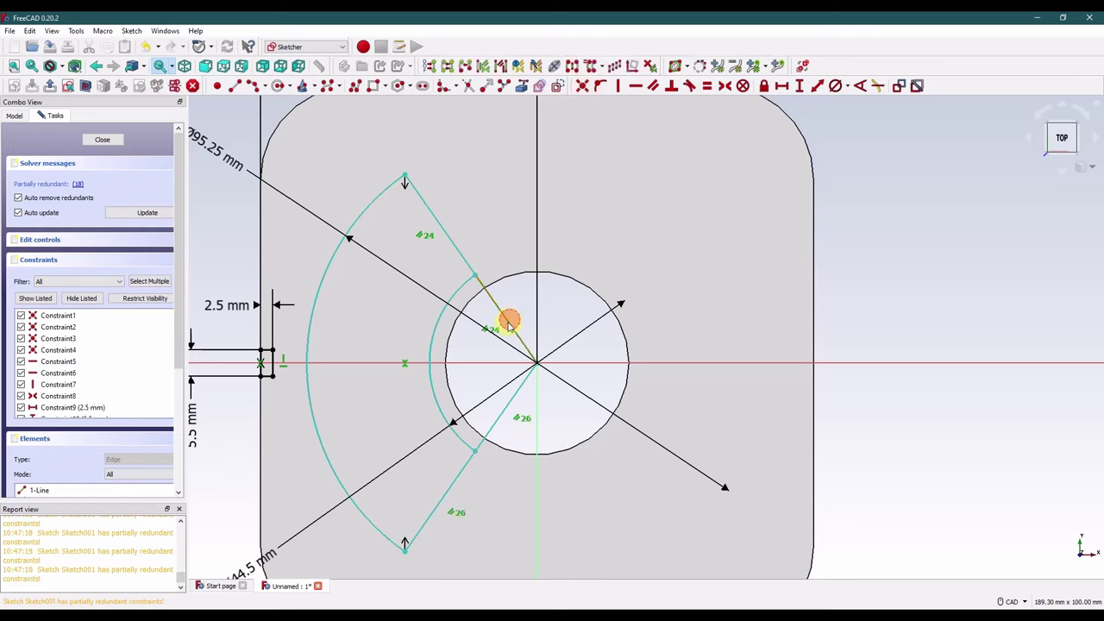
click(516, 397)
click(557, 86)
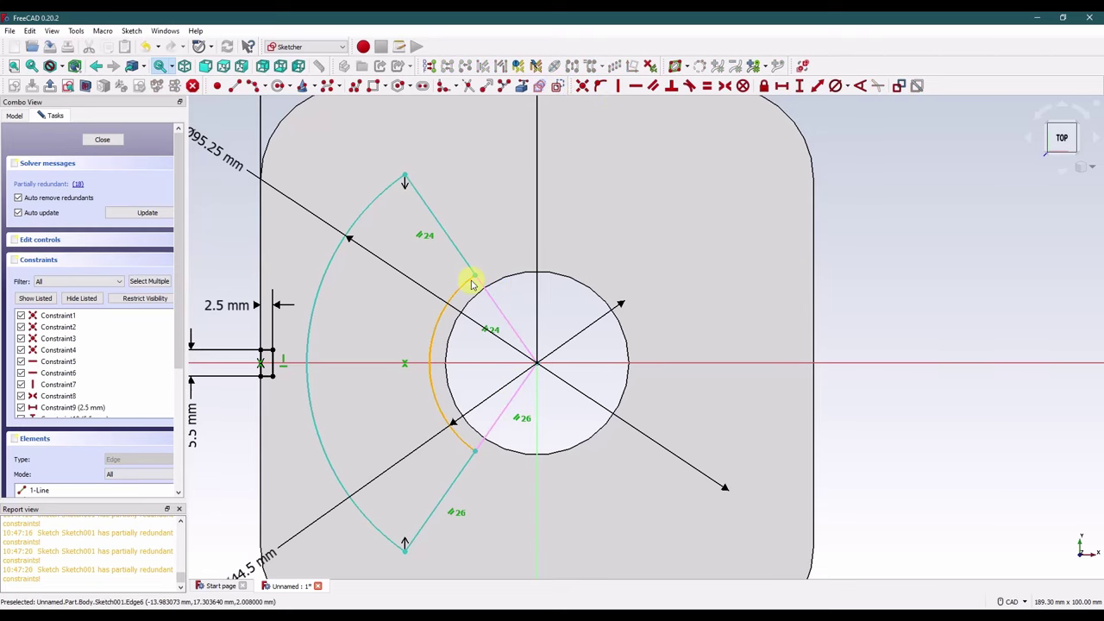
Step: Constrain the angle between the two outer line segments to 110° and place its label between the two arcs
scroll(505, 326, down, 2)
scroll(505, 326, up, 1)
click(455, 245)
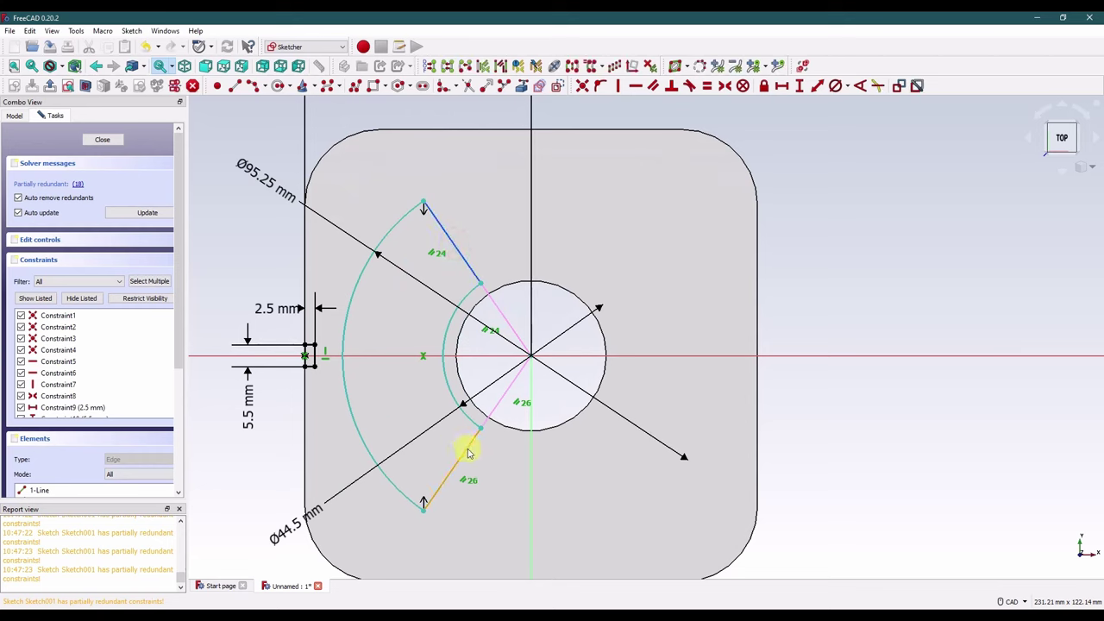
click(464, 451)
click(862, 86)
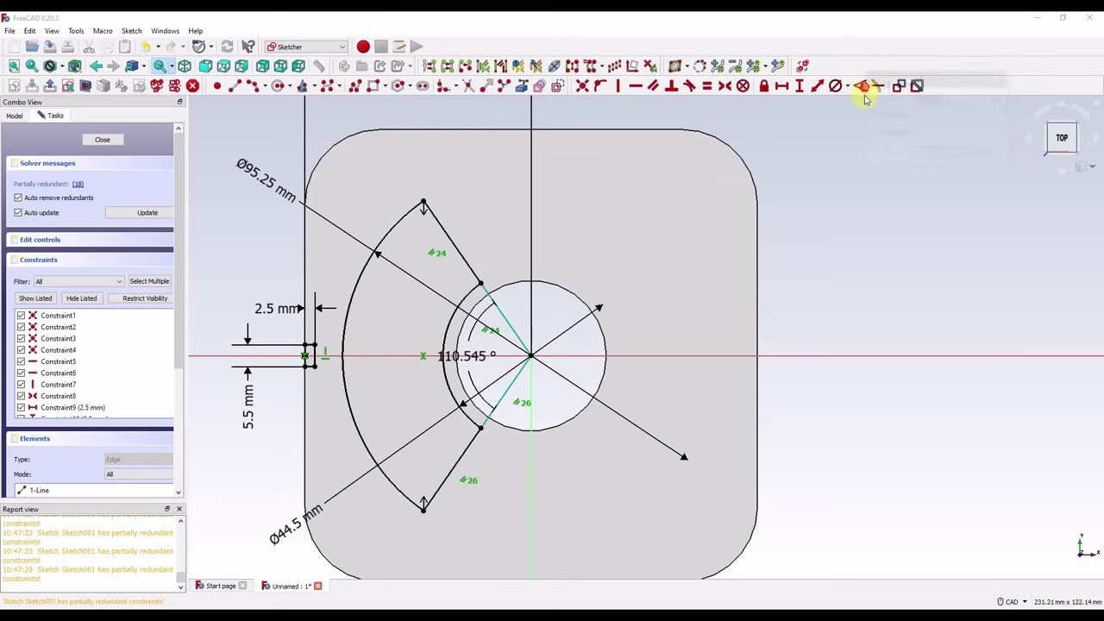
text(11)
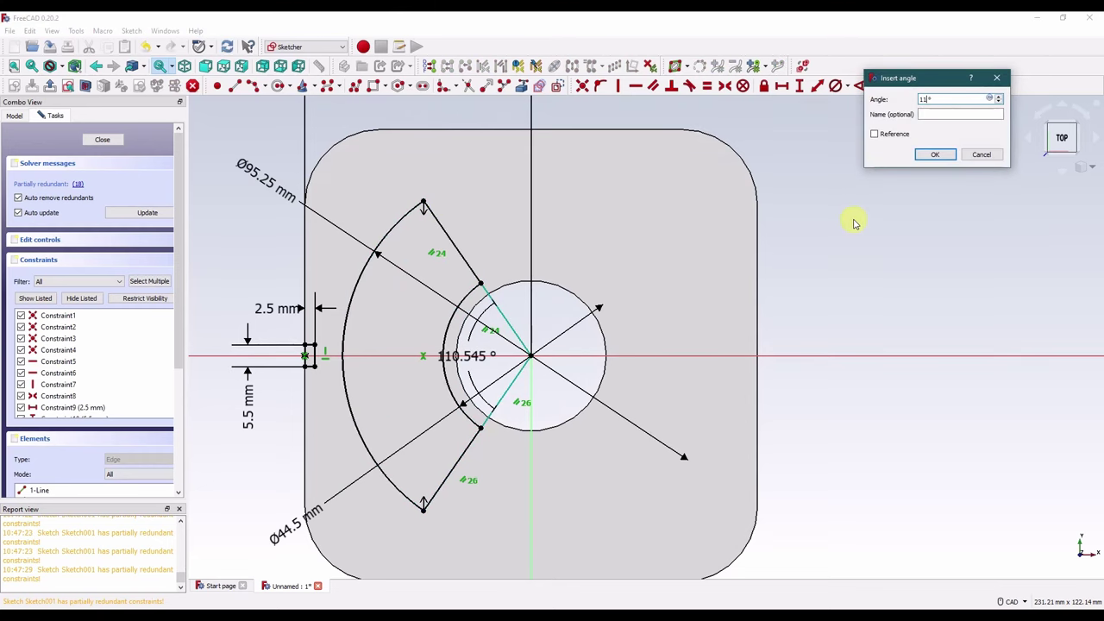
text(0)
key(Return)
drag(456, 360, 397, 354)
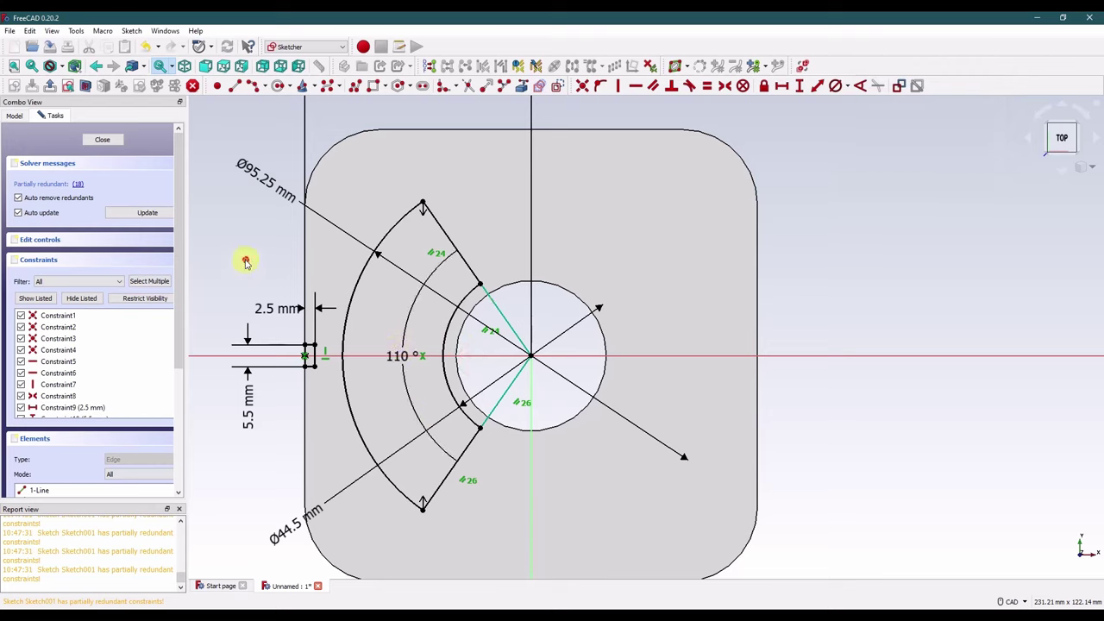
Step: Finish the sketch and pocket the notch and sector profile through all of the plate
click(102, 140)
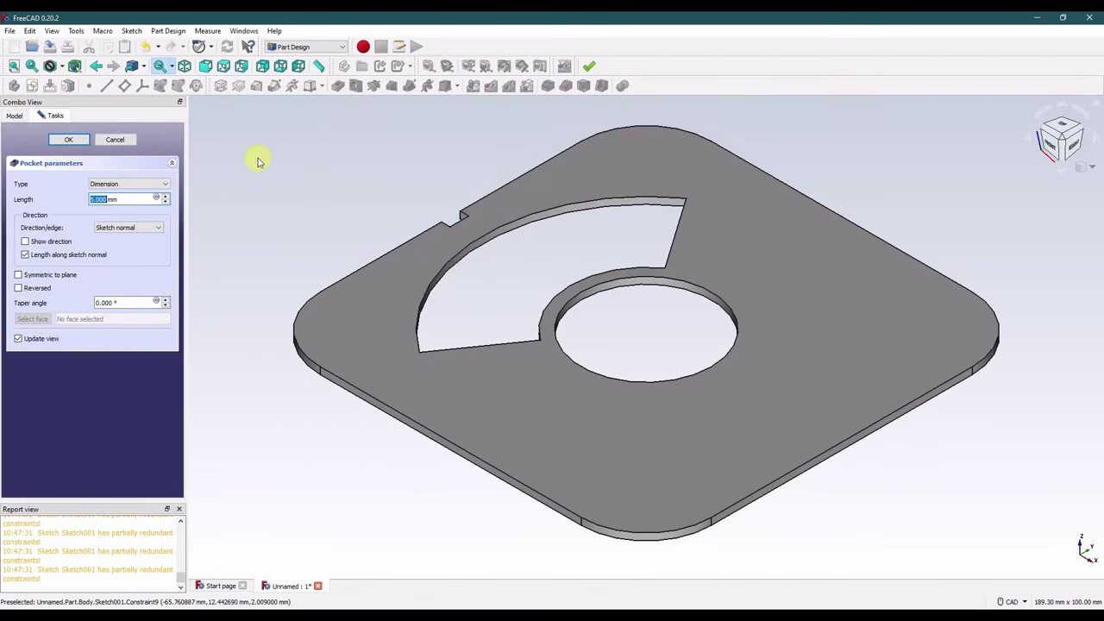
click(138, 186)
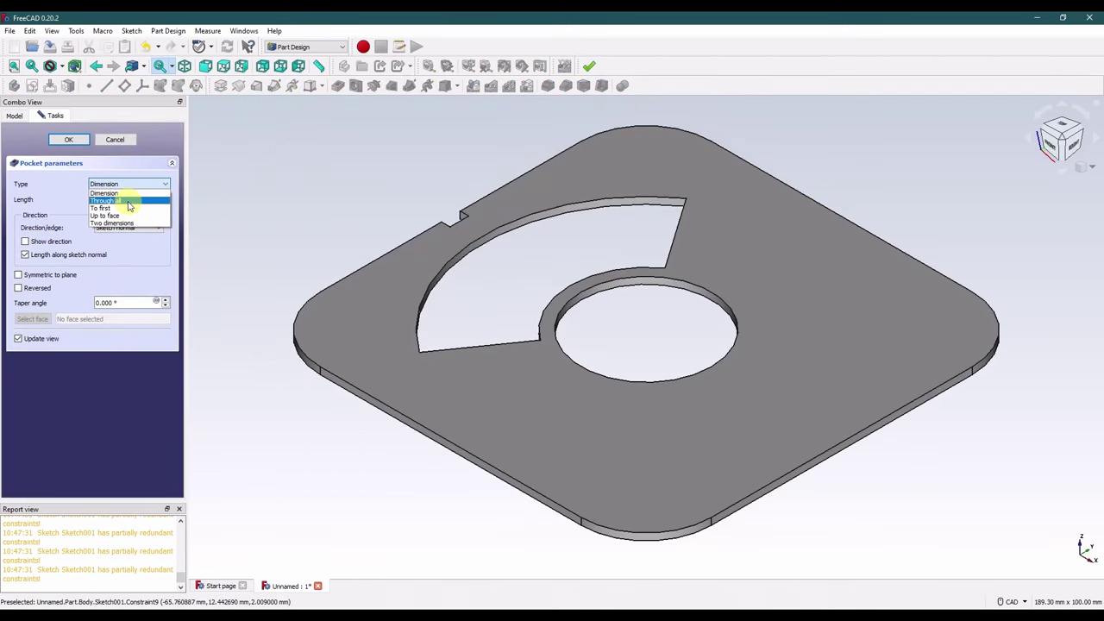
click(127, 196)
click(68, 139)
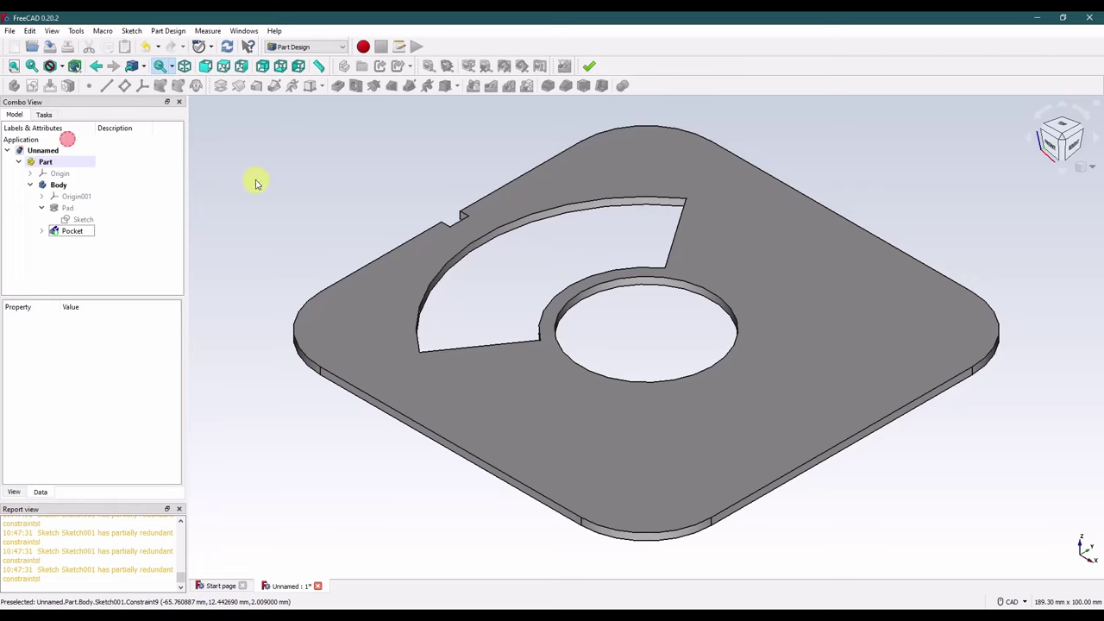
Step: Start a fillet on one outer corner edge of the sector cutout and set its radius to 5 mm
middle_drag(664, 280, 776, 291)
click(645, 182)
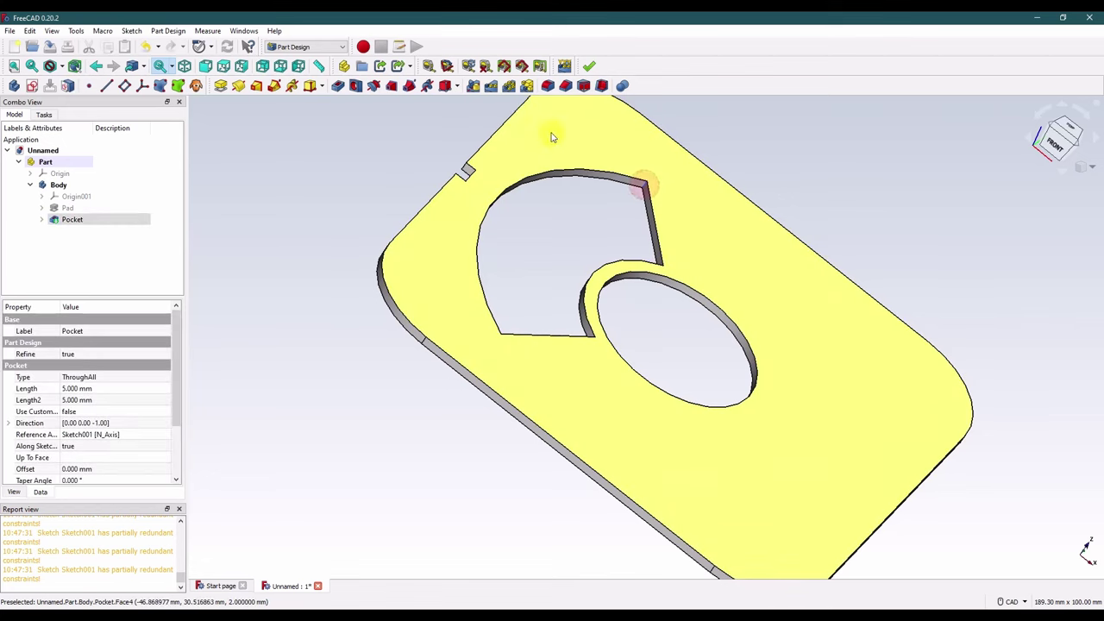
click(547, 86)
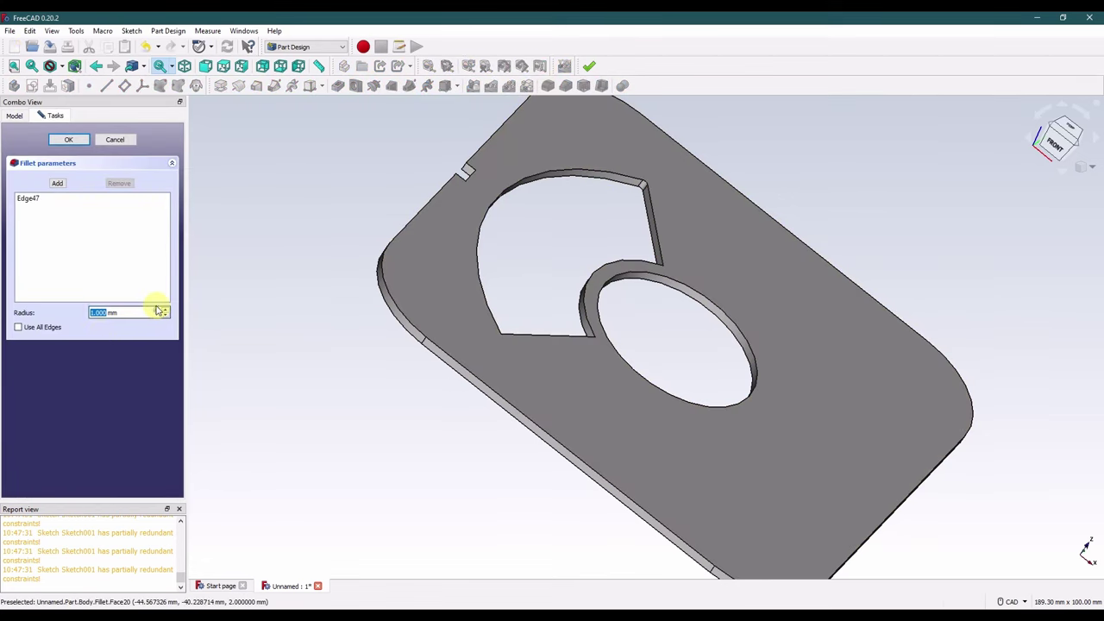
click(165, 308)
click(165, 308)
click(165, 308)
click(165, 308)
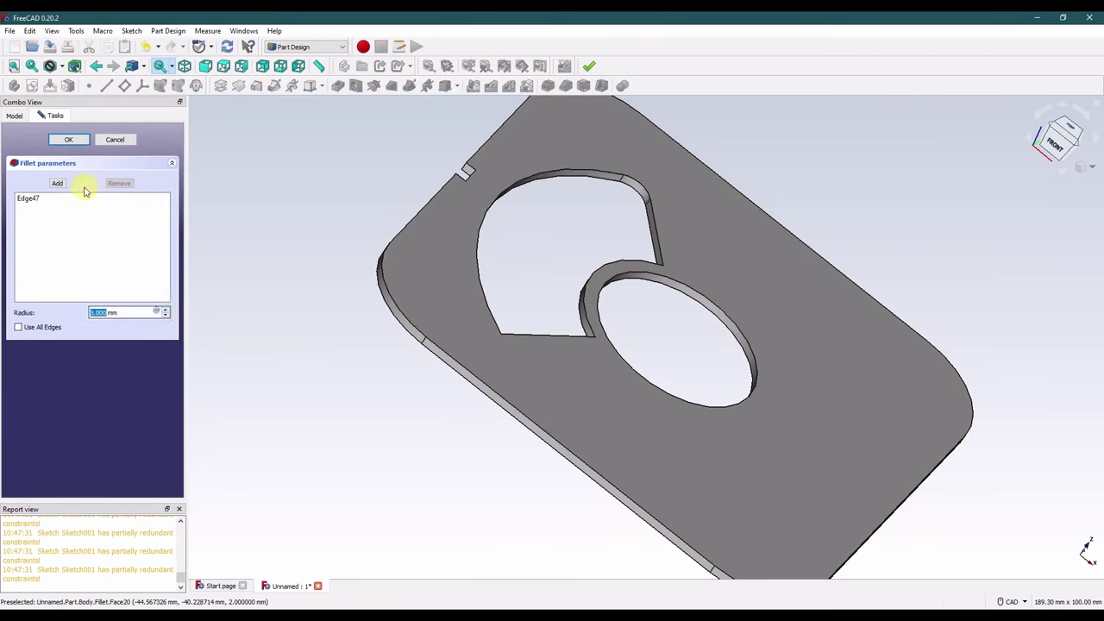
Step: Add the sector cutout's other three corner edges to the fillet, excluding the inner arc face, and apply it
click(56, 183)
middle_drag(695, 259, 678, 316)
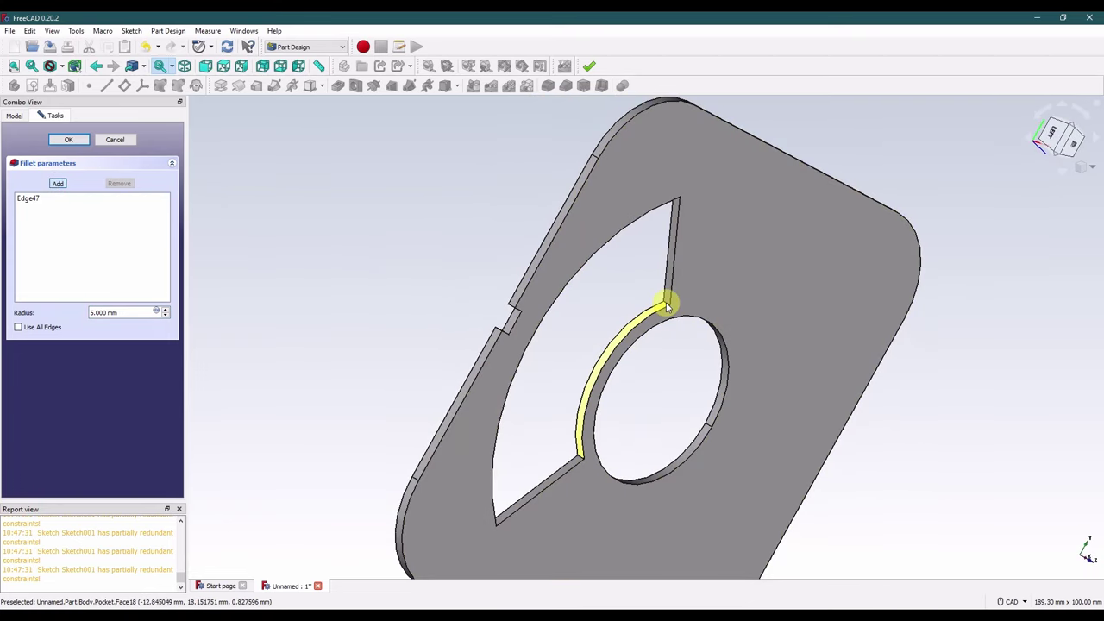
click(666, 306)
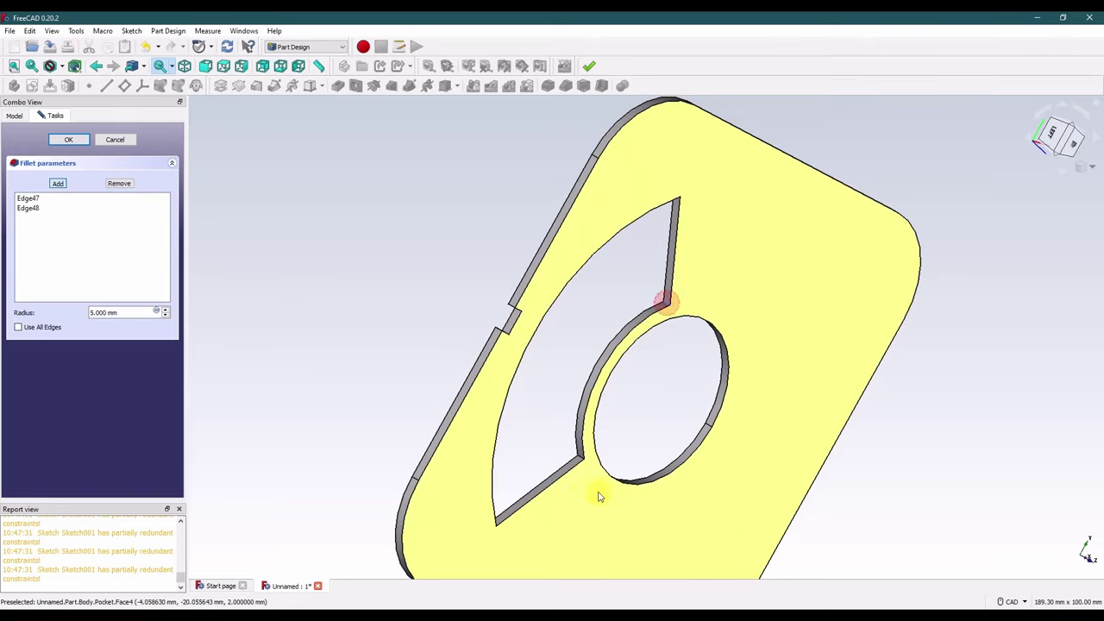
click(578, 461)
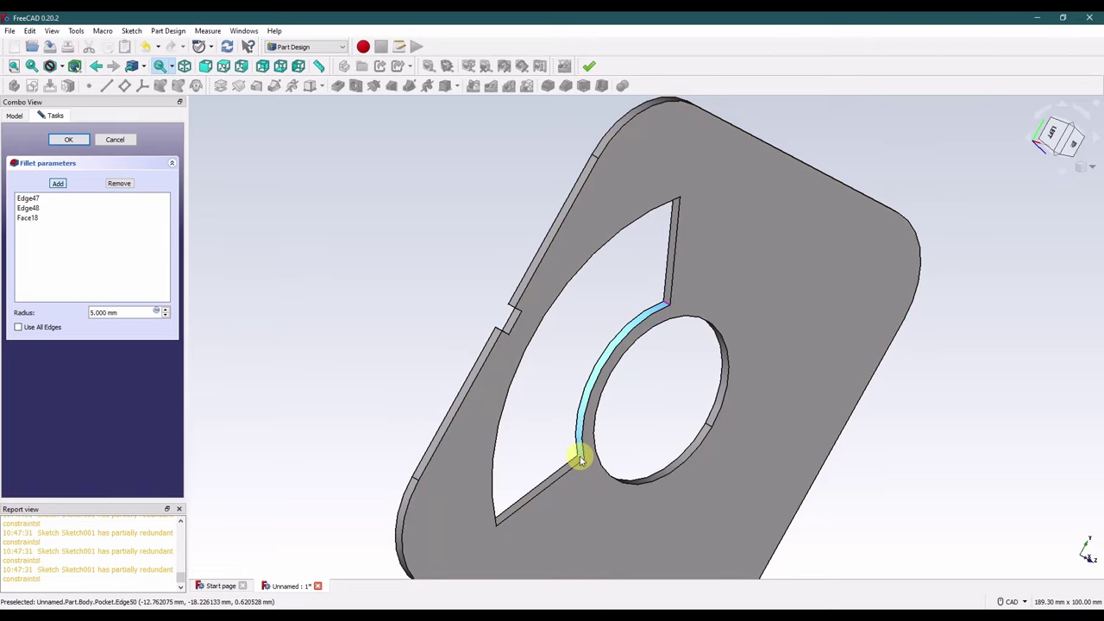
click(578, 462)
middle_drag(582, 479, 473, 389)
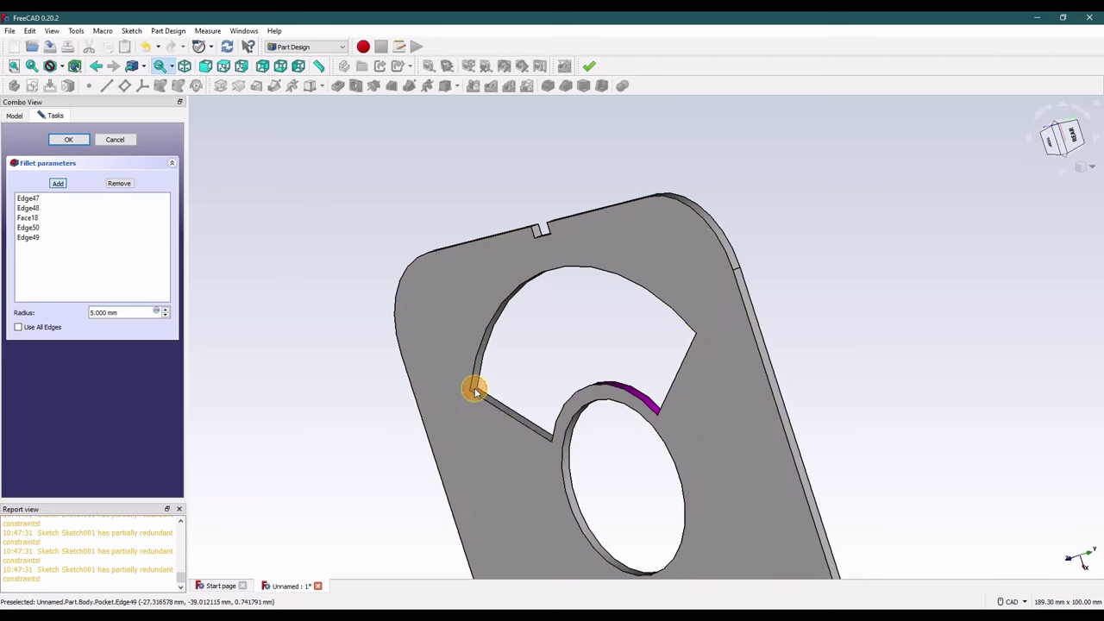
right_click(39, 217)
click(82, 226)
click(69, 140)
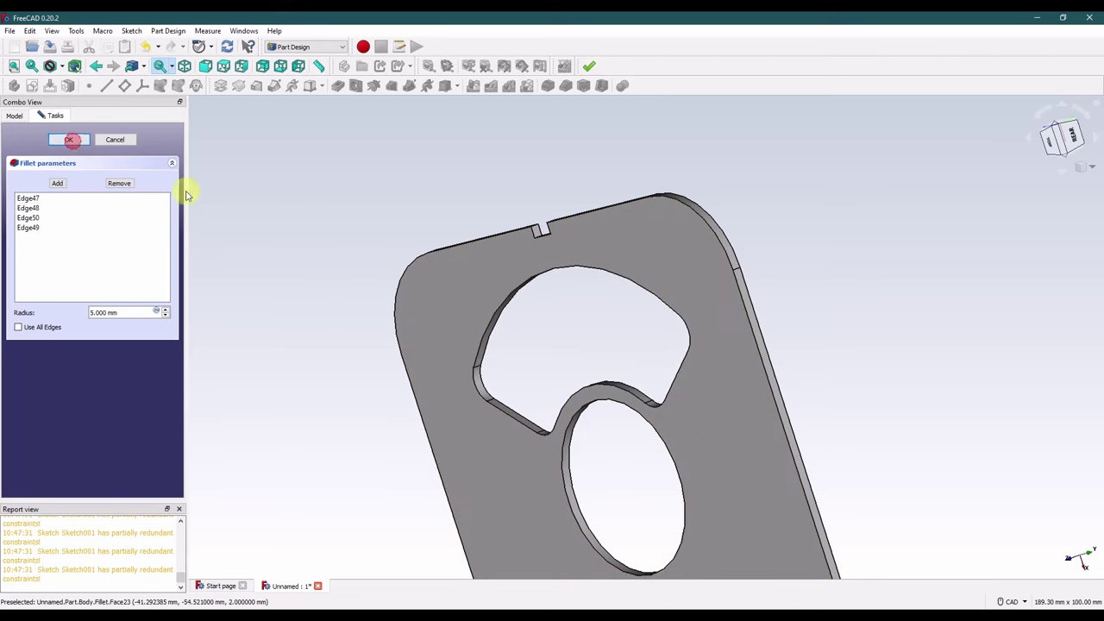
Step: Examine the finished plate in isometric view, checking the edge notch, the filleted sector cutout and the central hole
click(1089, 165)
click(1064, 204)
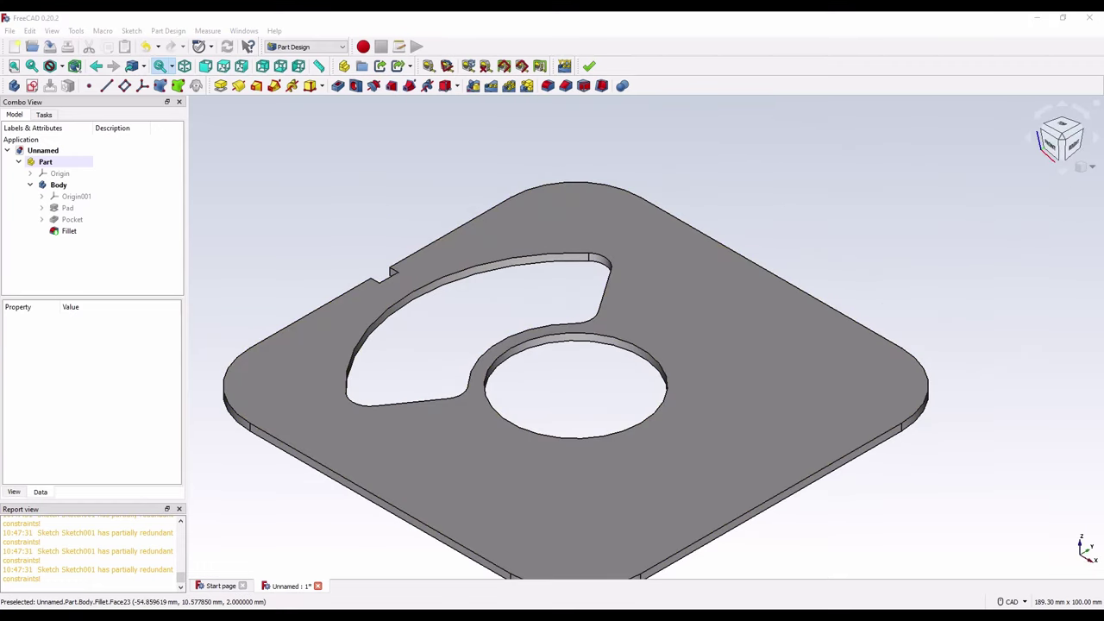
click(316, 226)
scroll(572, 264, down, 2)
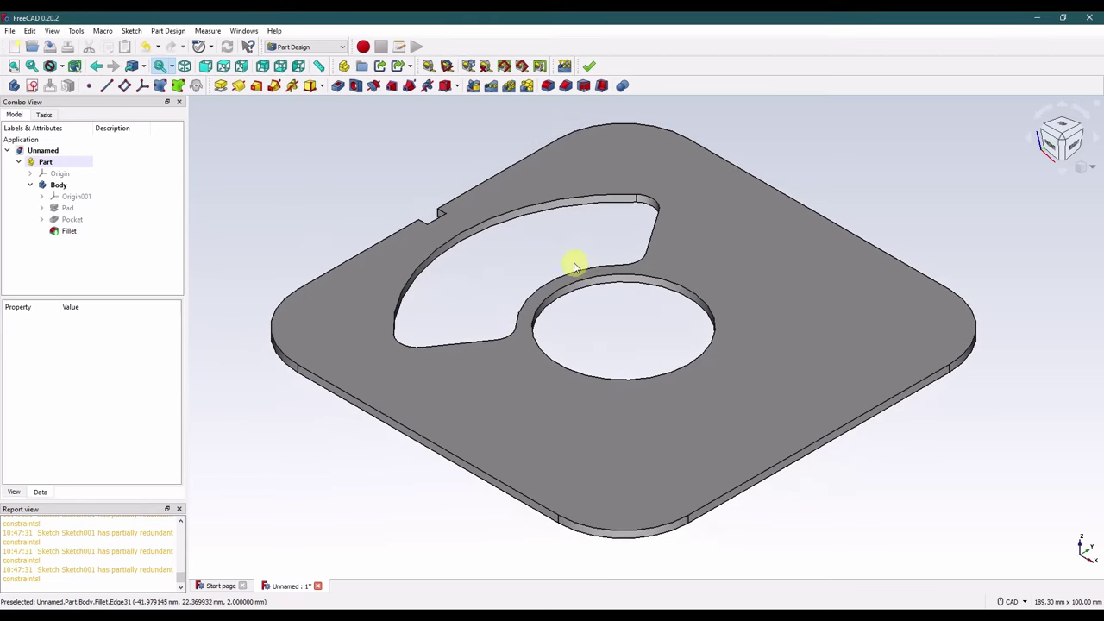
click(412, 224)
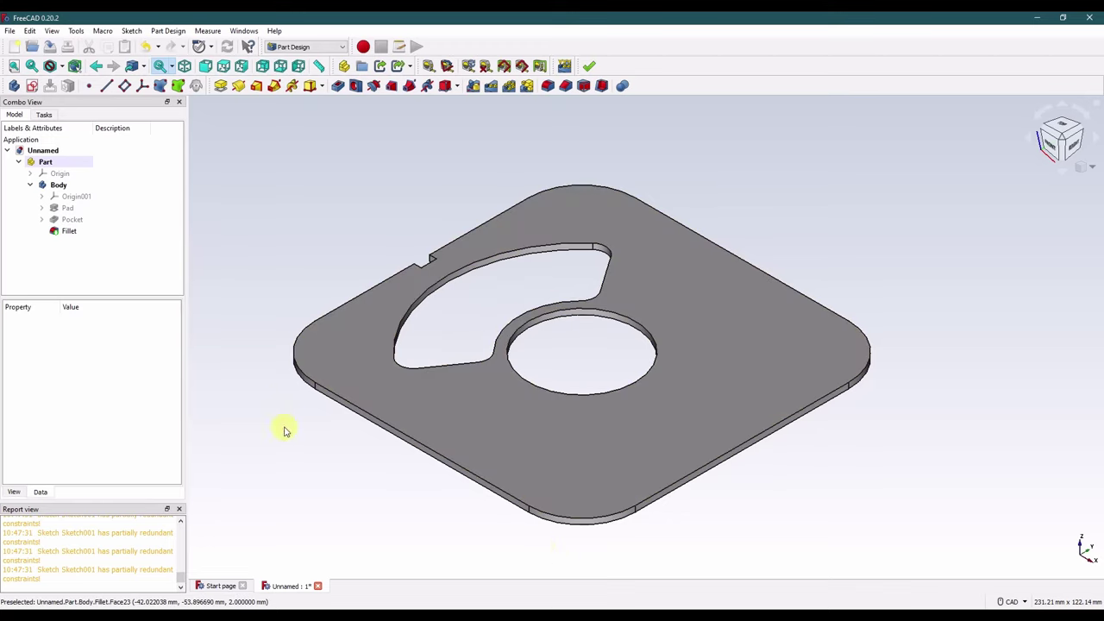
click(576, 360)
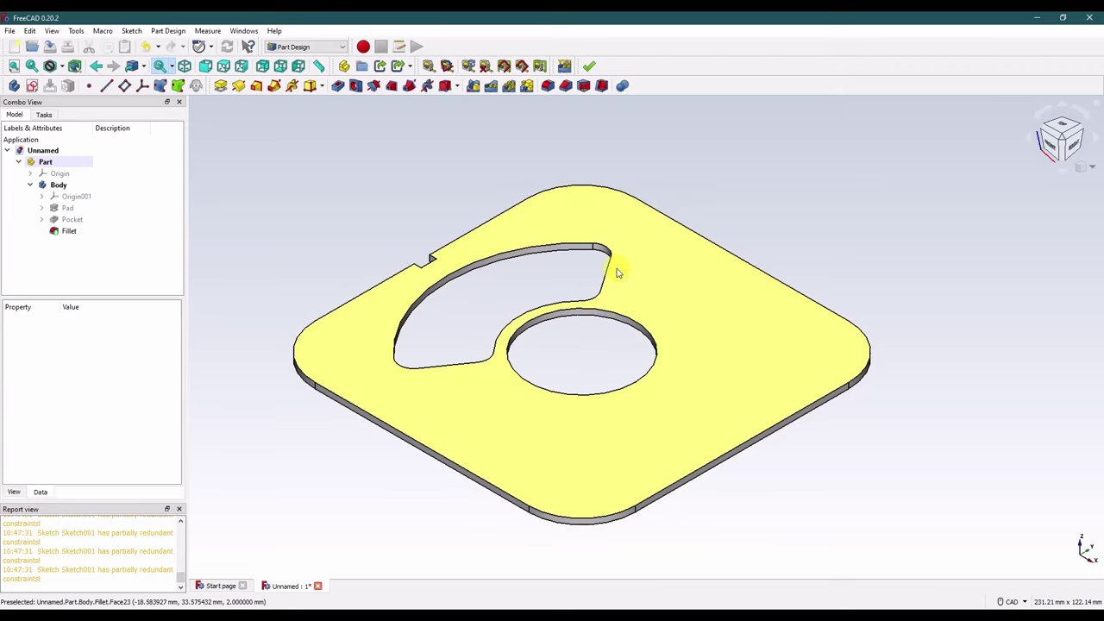
click(607, 253)
click(565, 356)
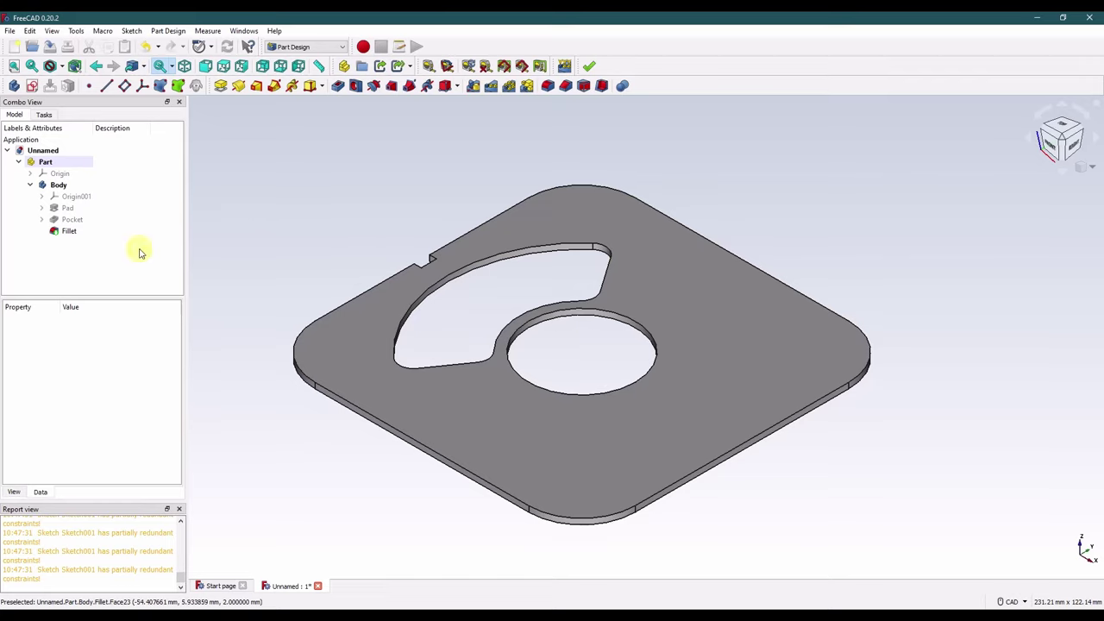
click(395, 228)
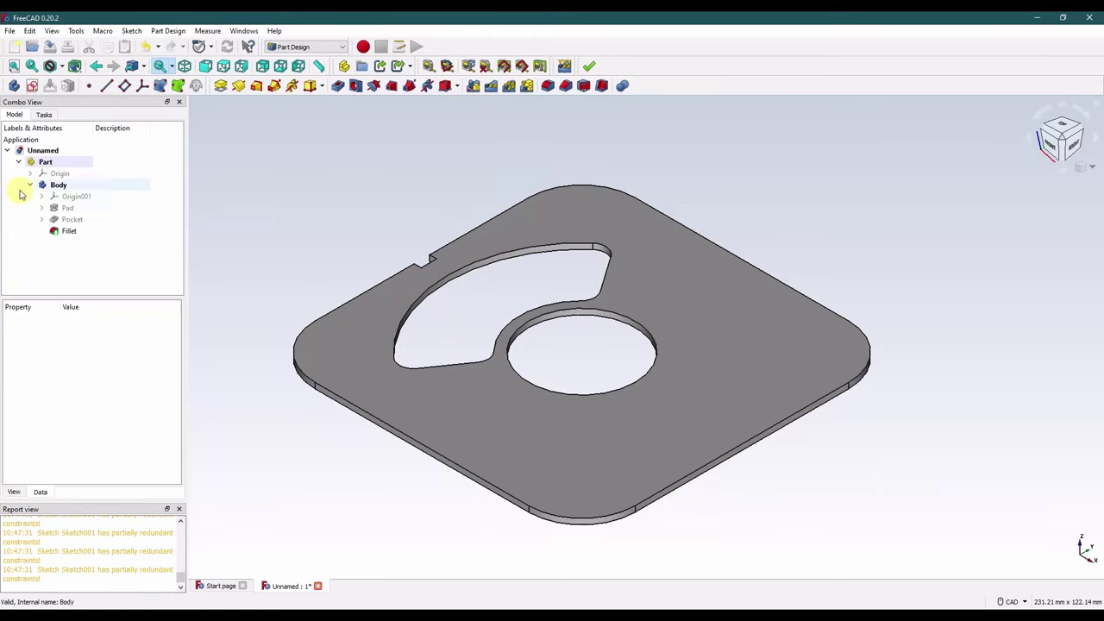
Step: Review the base pad's properties and the sketch it is built on
click(34, 211)
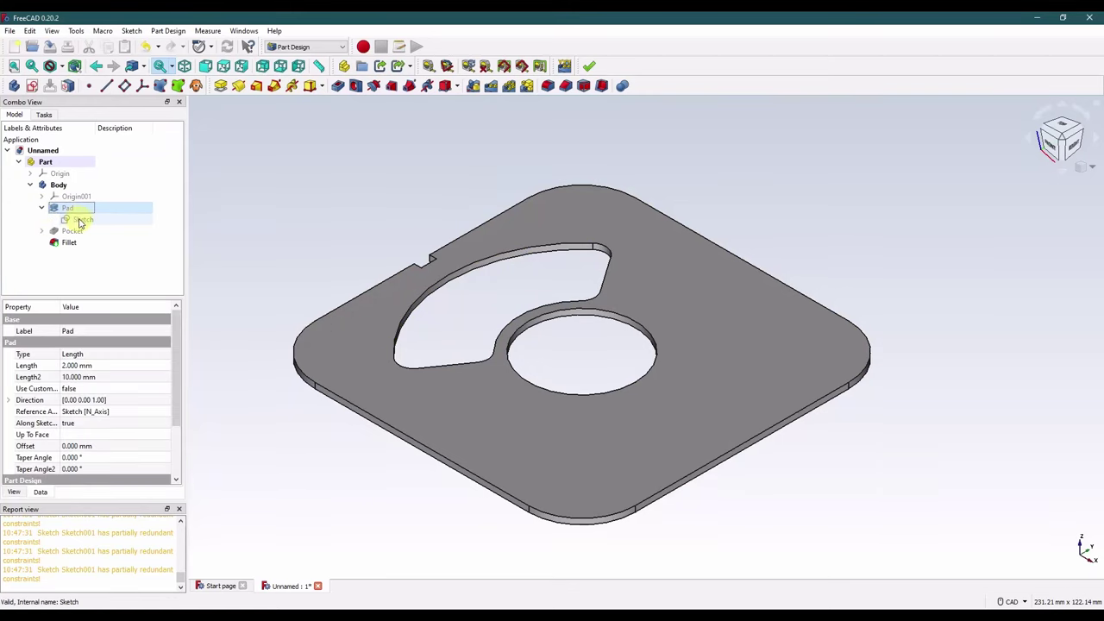
click(41, 208)
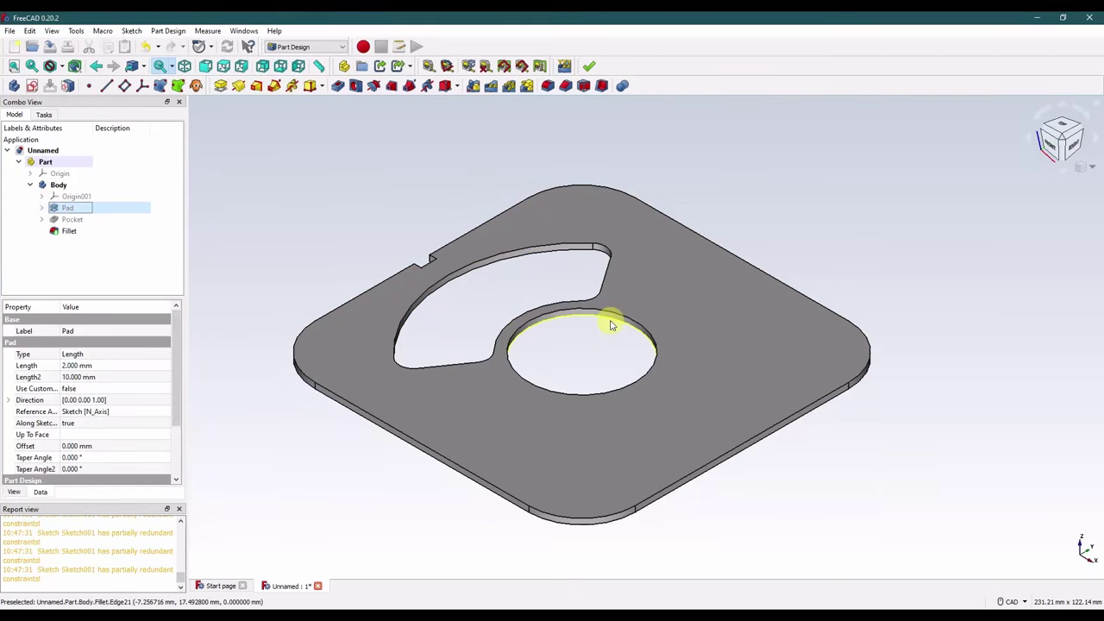
click(593, 351)
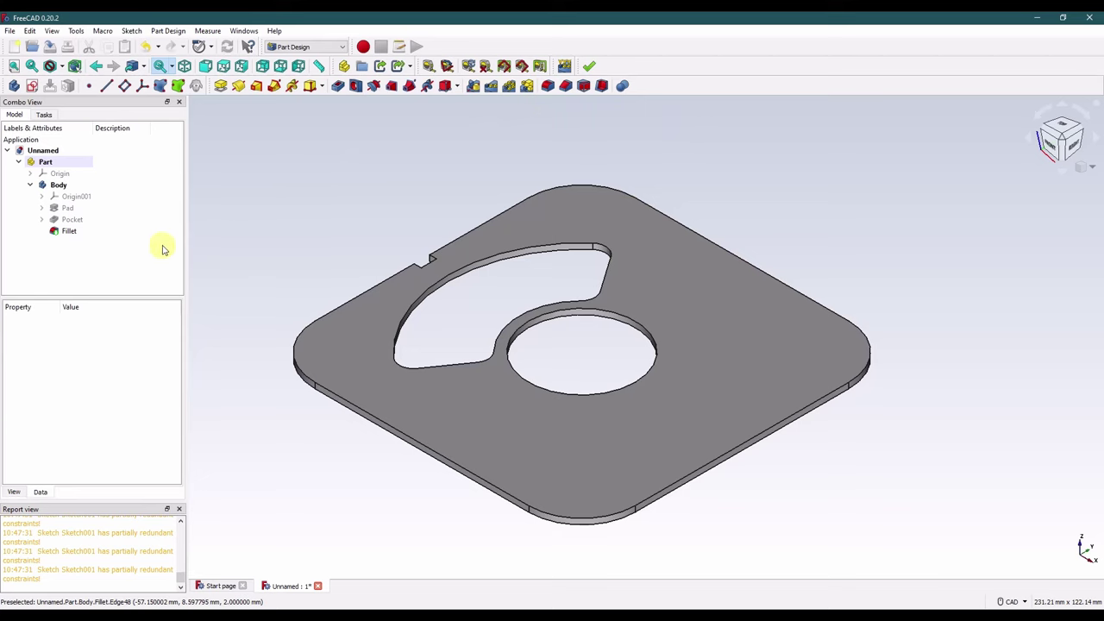
Step: Create an empty sketch on the XY plane and set its attachment position to 2 mm in Z
click(32, 86)
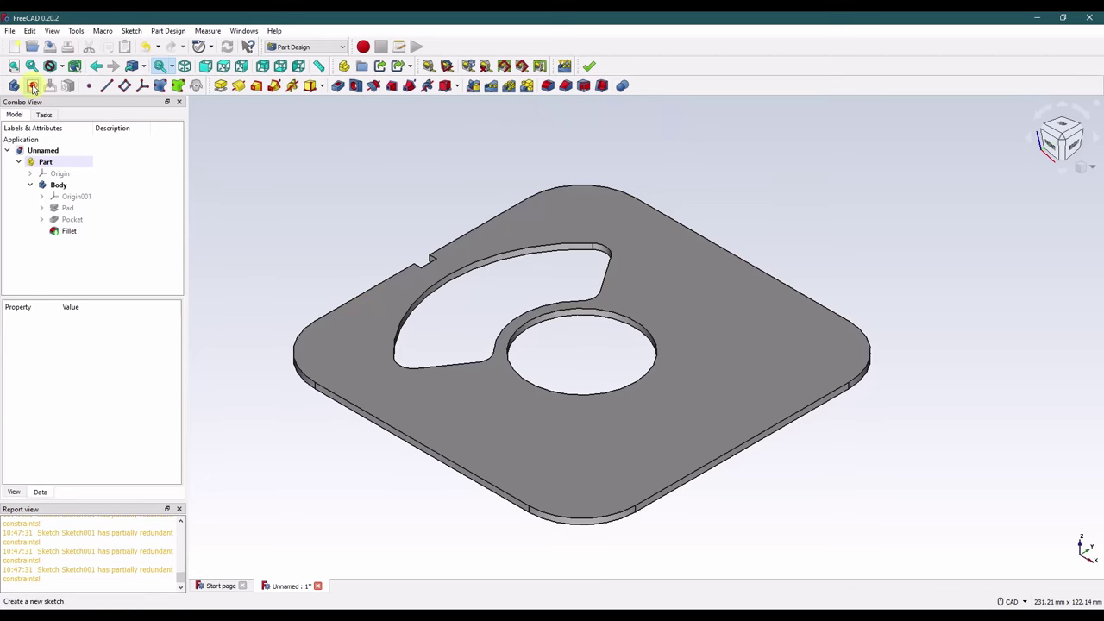
click(306, 273)
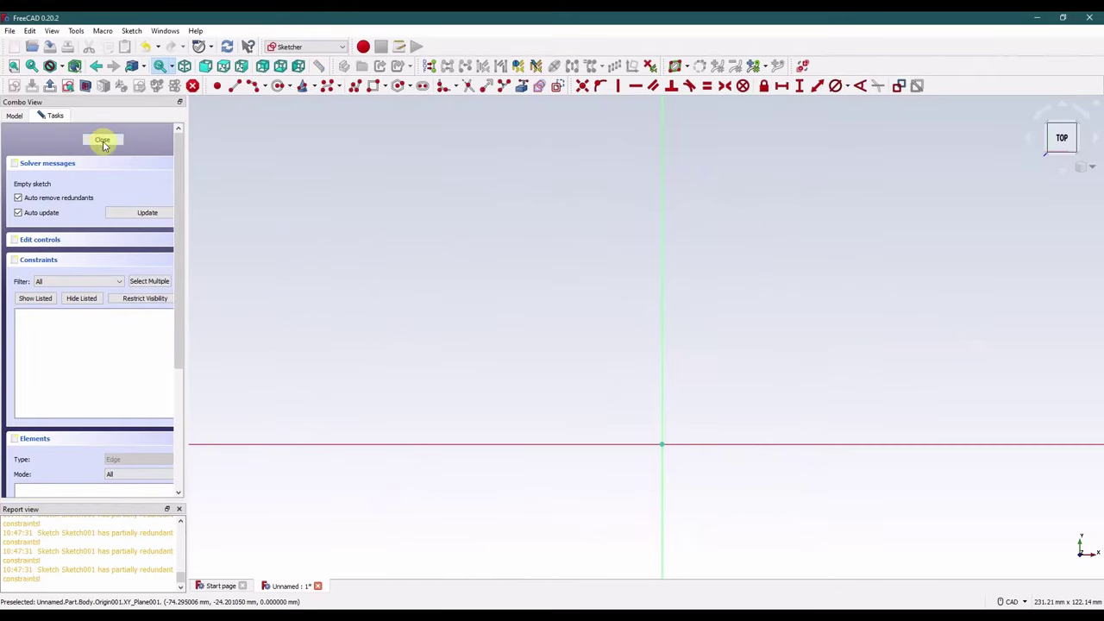
click(103, 140)
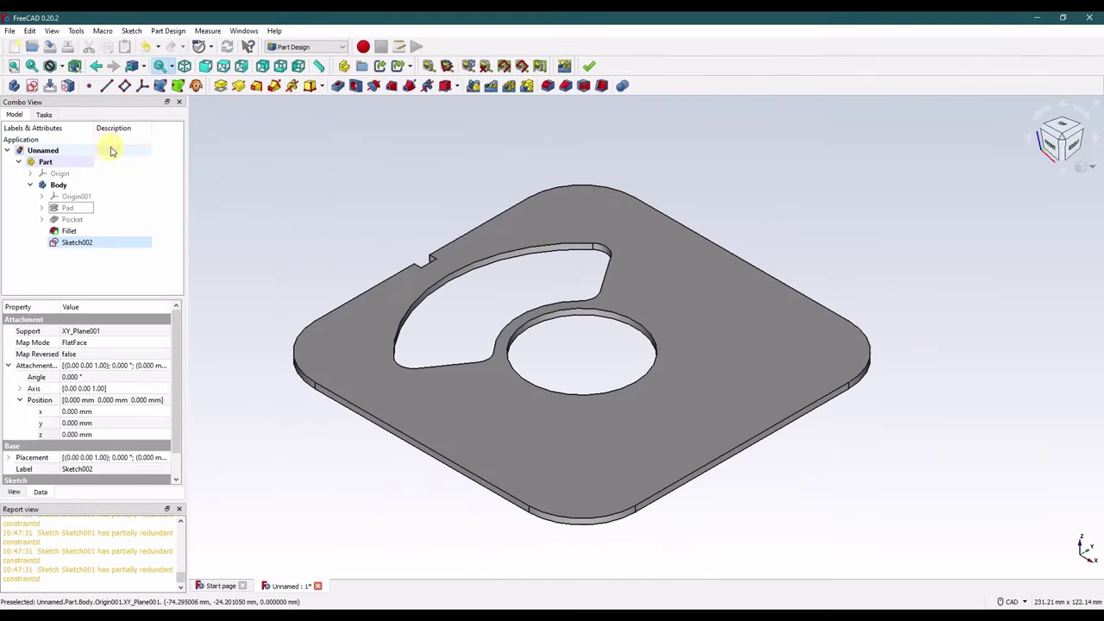
click(112, 434)
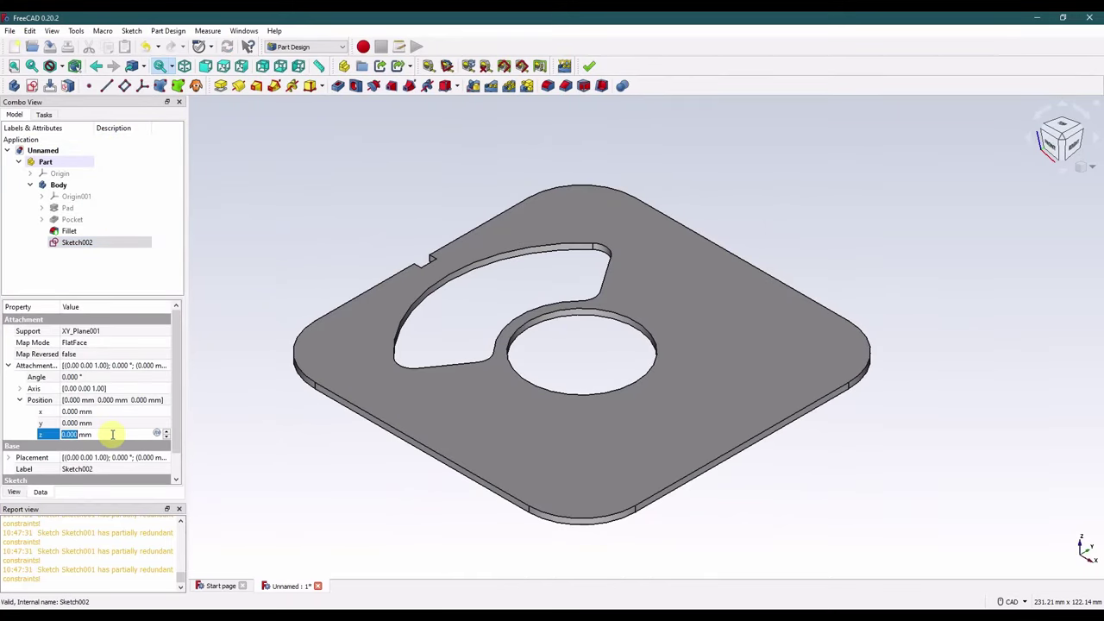
click(220, 243)
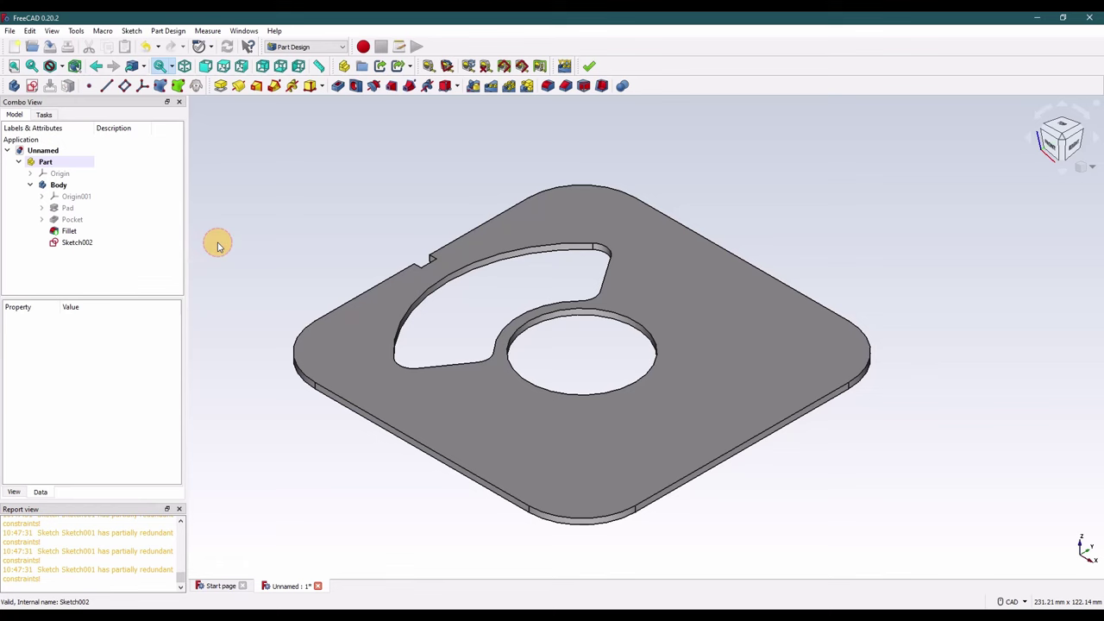
Step: Reopen the new sketch and draw a circle about 5.2 mm in diameter inside the plate's upper-right corner
right_click(78, 245)
click(104, 248)
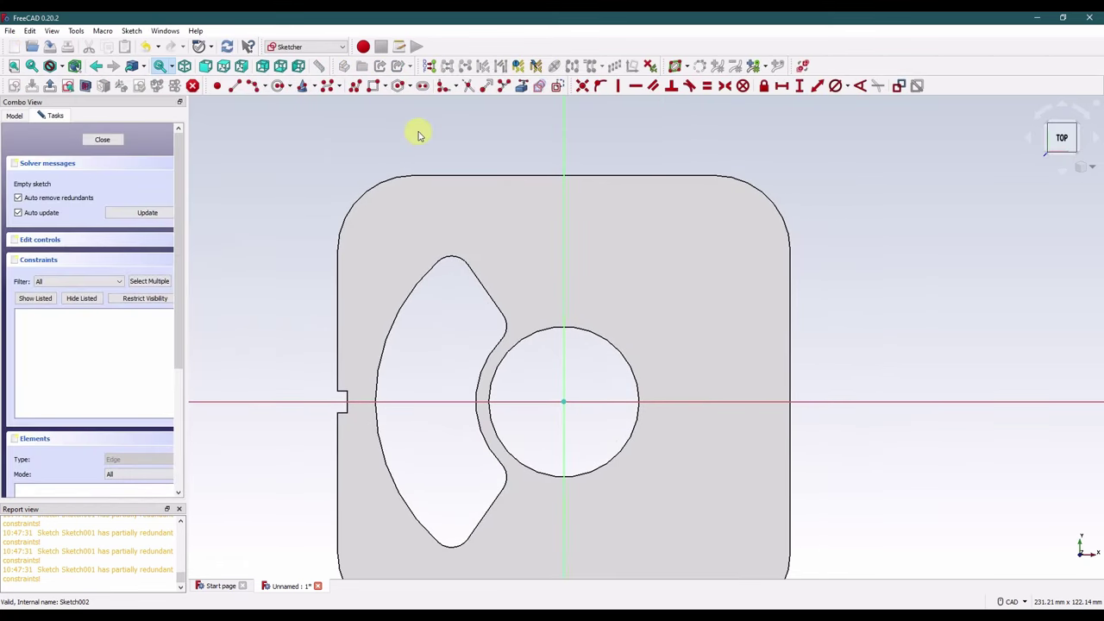
click(278, 86)
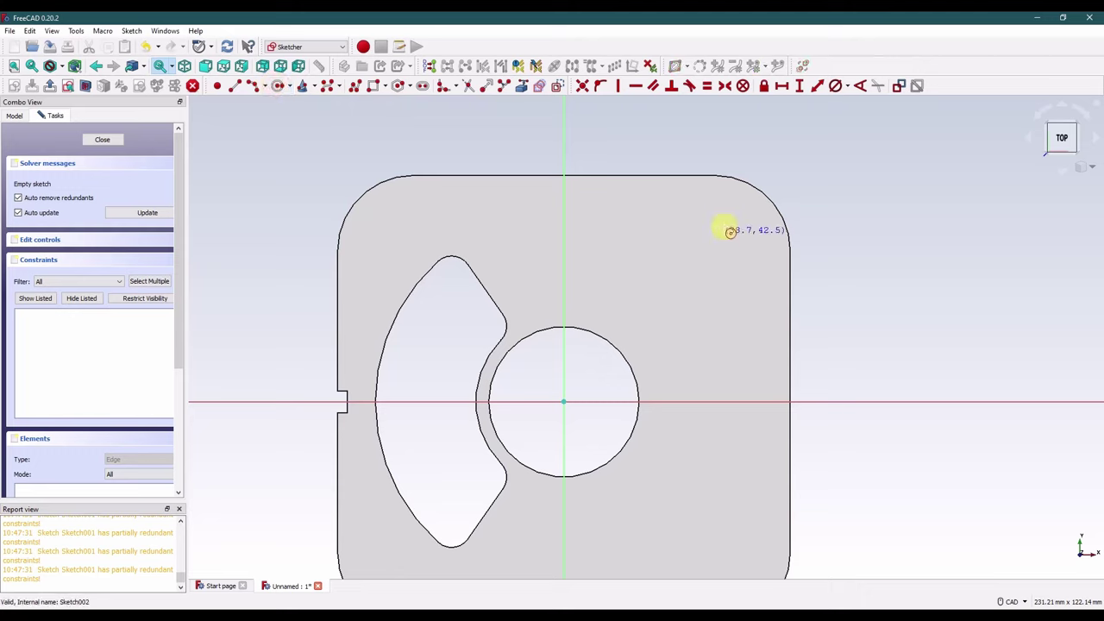
click(733, 230)
click(743, 231)
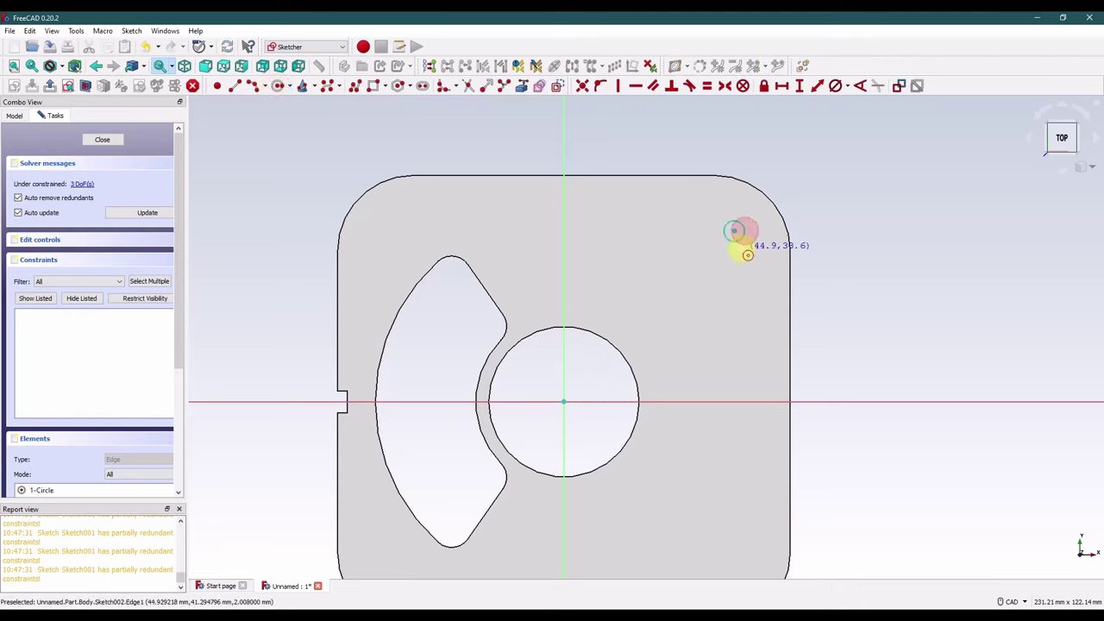
right_click(671, 247)
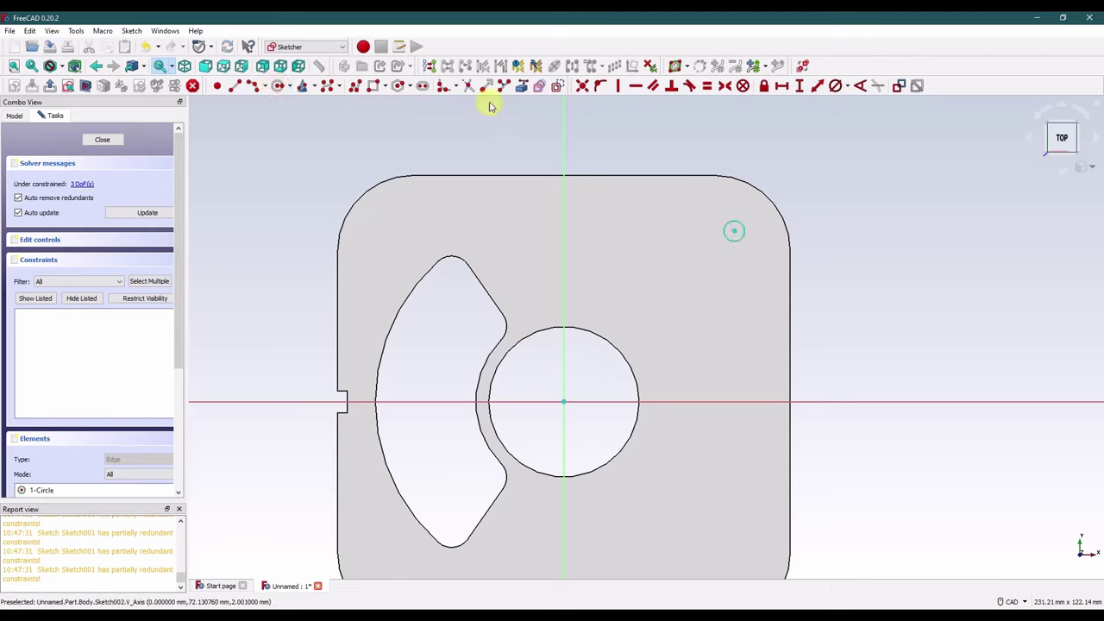
Step: Draw a circle of about 61 mm radius from the origin through the small circle's centre and make it construction geometry
click(279, 86)
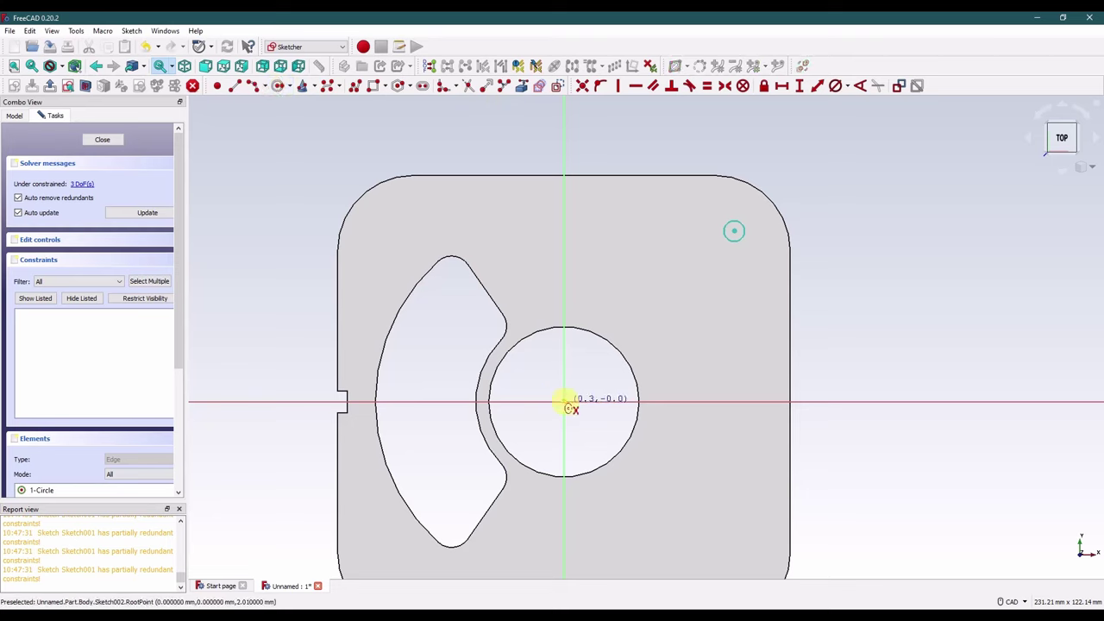
click(565, 402)
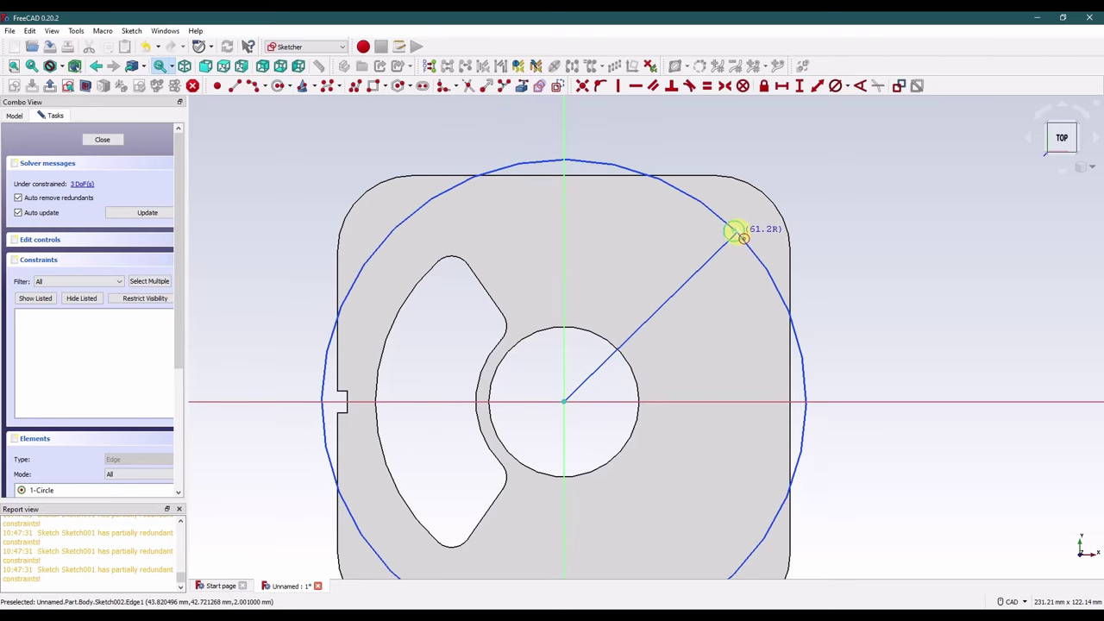
click(735, 234)
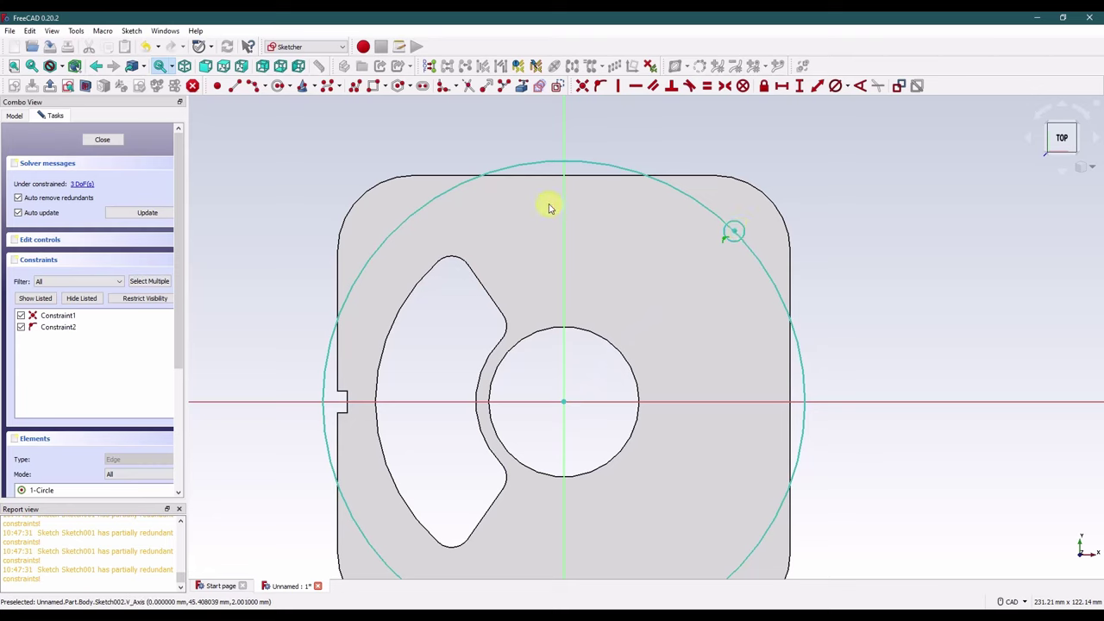
click(557, 86)
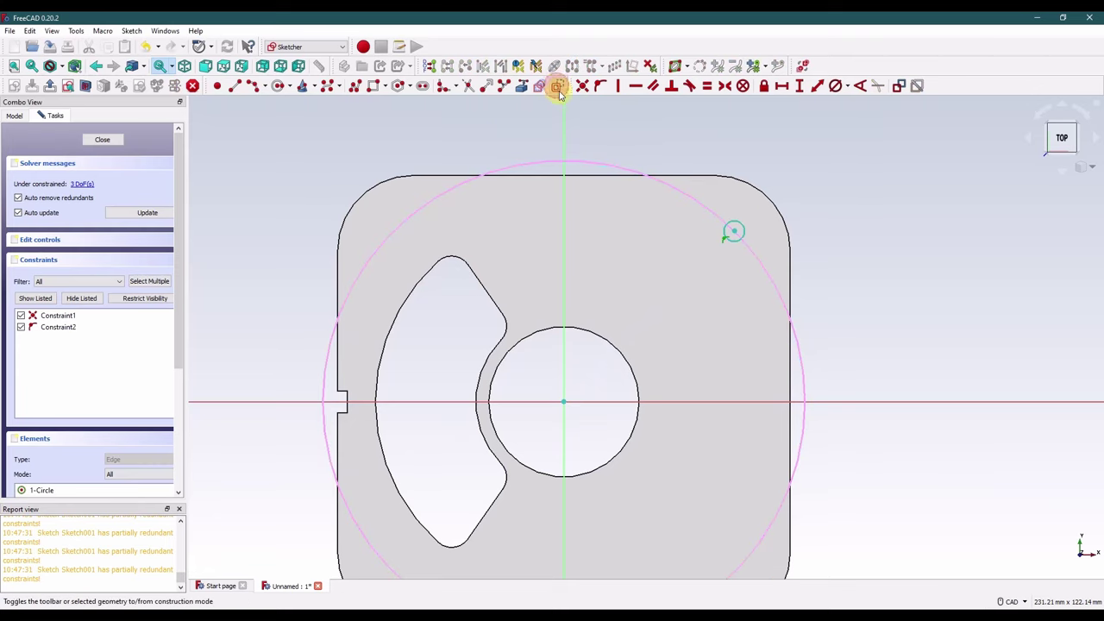
click(736, 232)
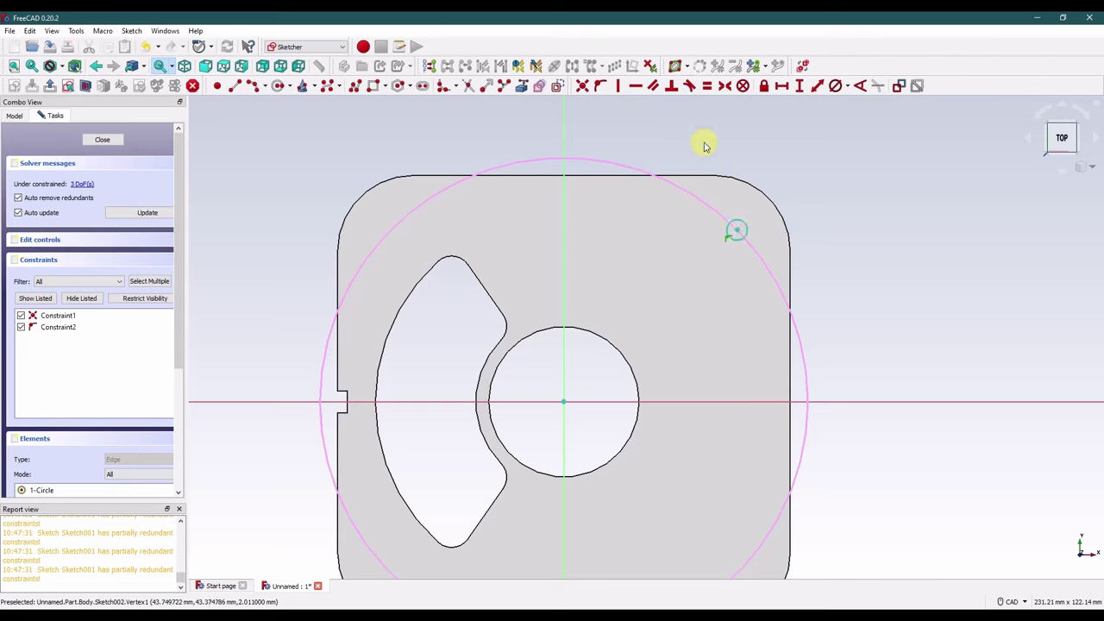
Step: Constrain the large construction circle's diameter to 130 mm
click(842, 88)
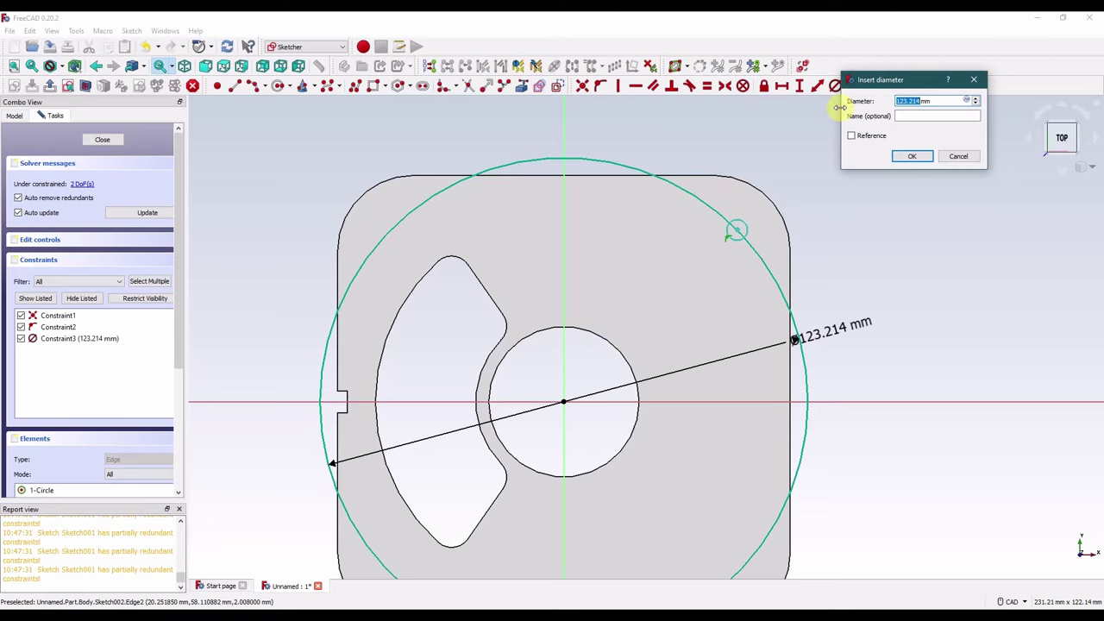
text(130)
key(Return)
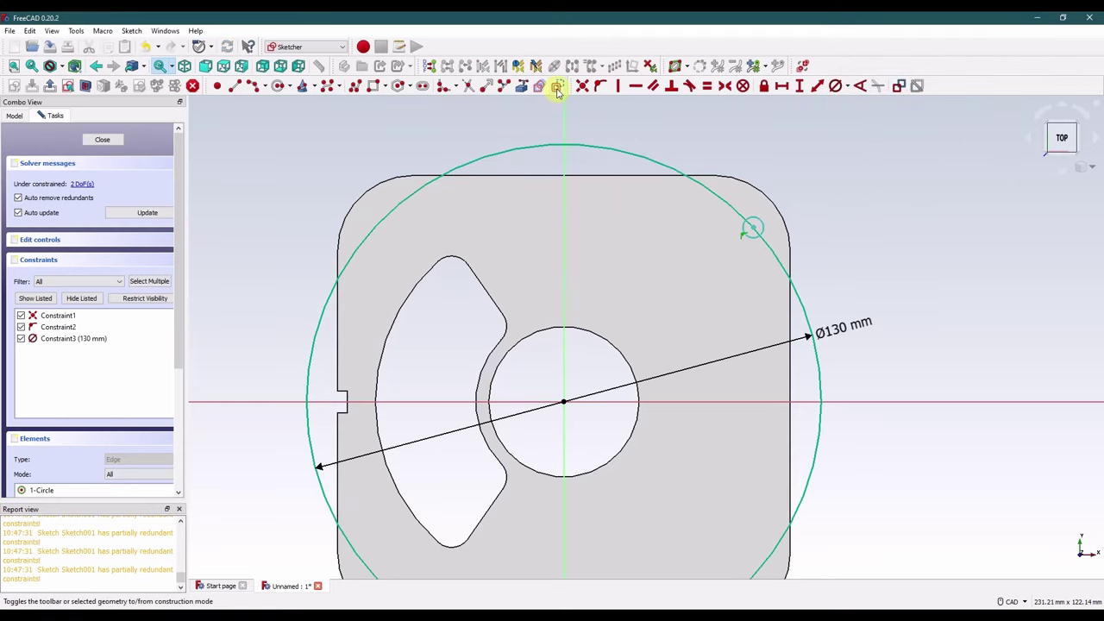
Step: Draw a construction line from the origin to the small circle's centre
click(237, 89)
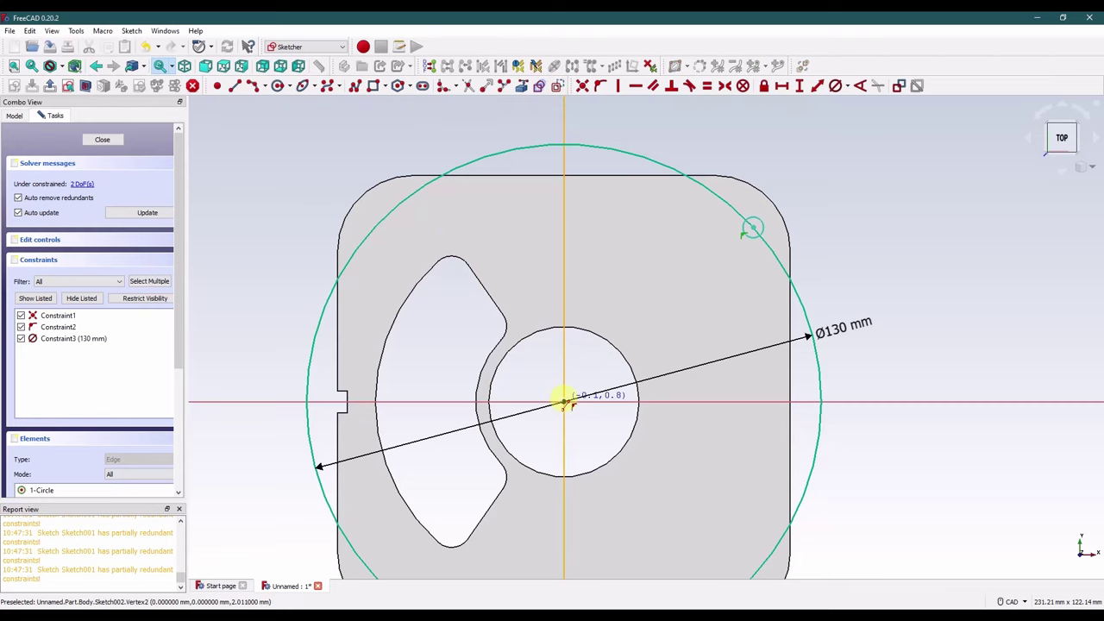
click(563, 401)
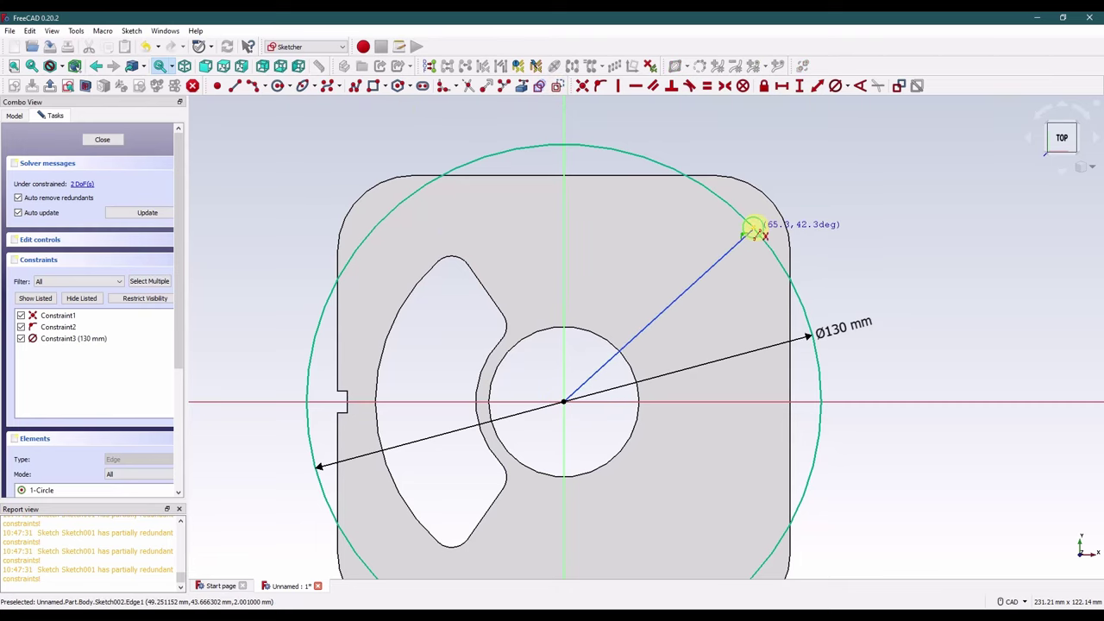
click(752, 227)
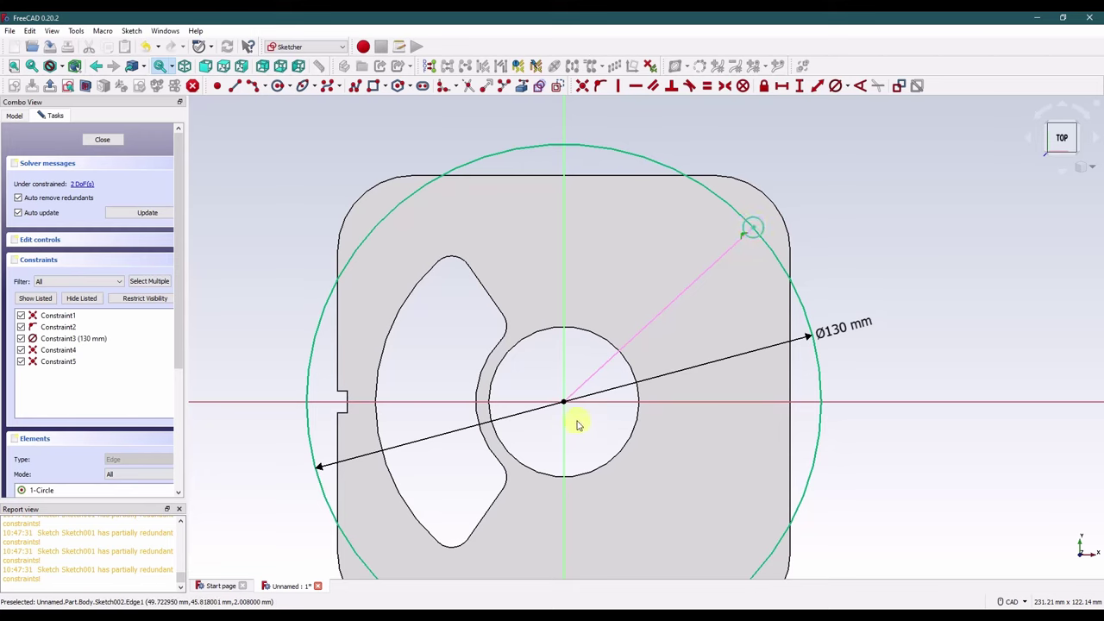
click(561, 86)
Step: Constrain the angle between the construction line and the horizontal axis to 45° and place its label outside the plate
click(628, 342)
click(680, 399)
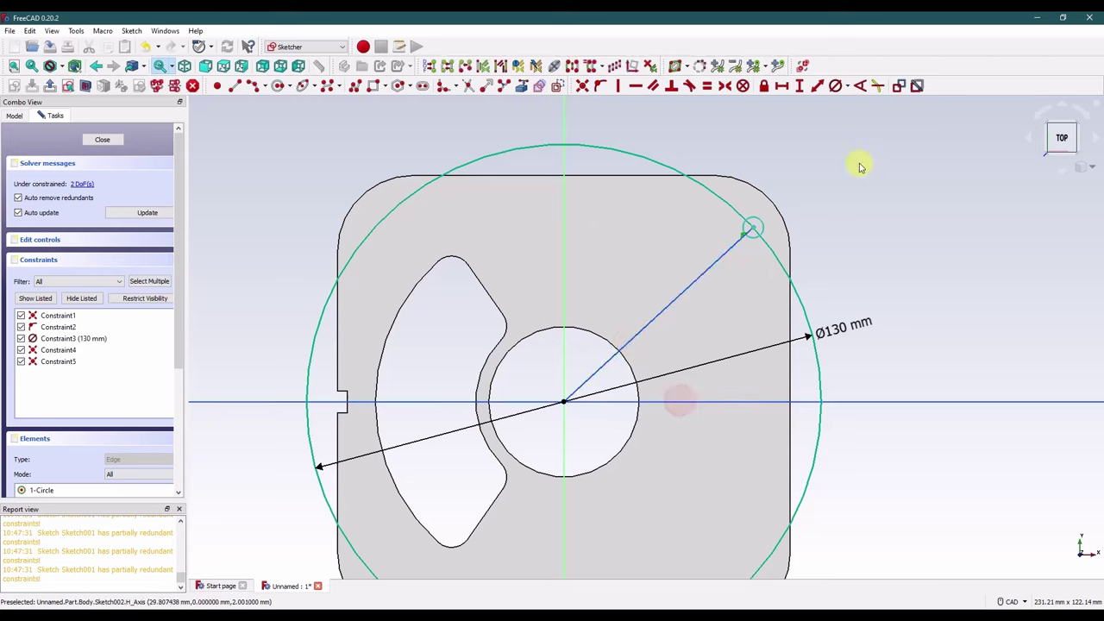
click(860, 86)
text(45)
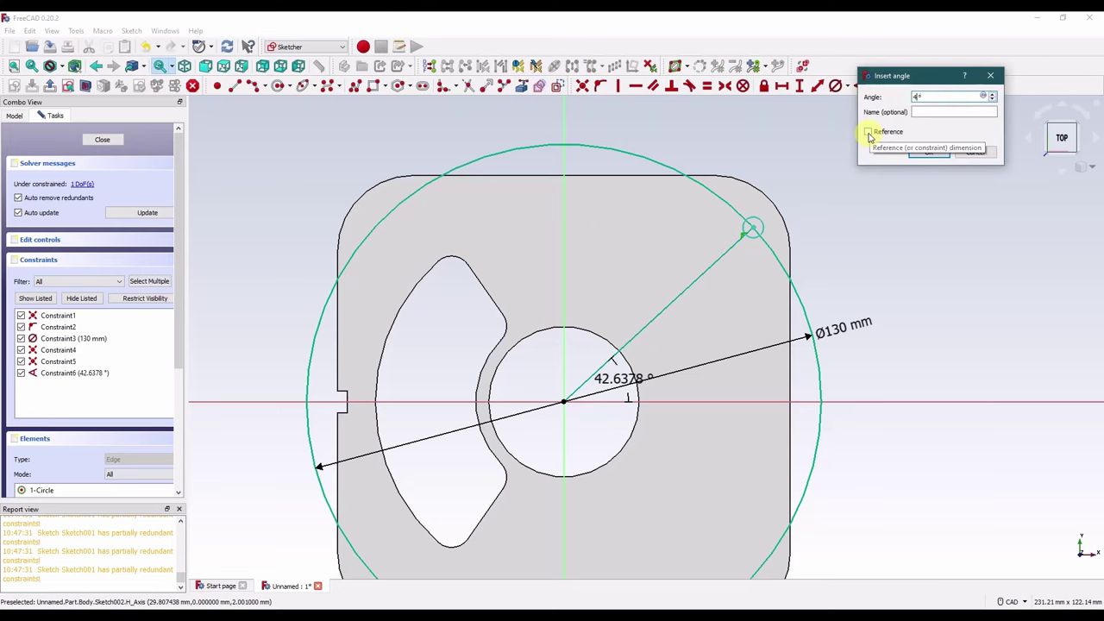
key(Return)
drag(619, 378, 838, 216)
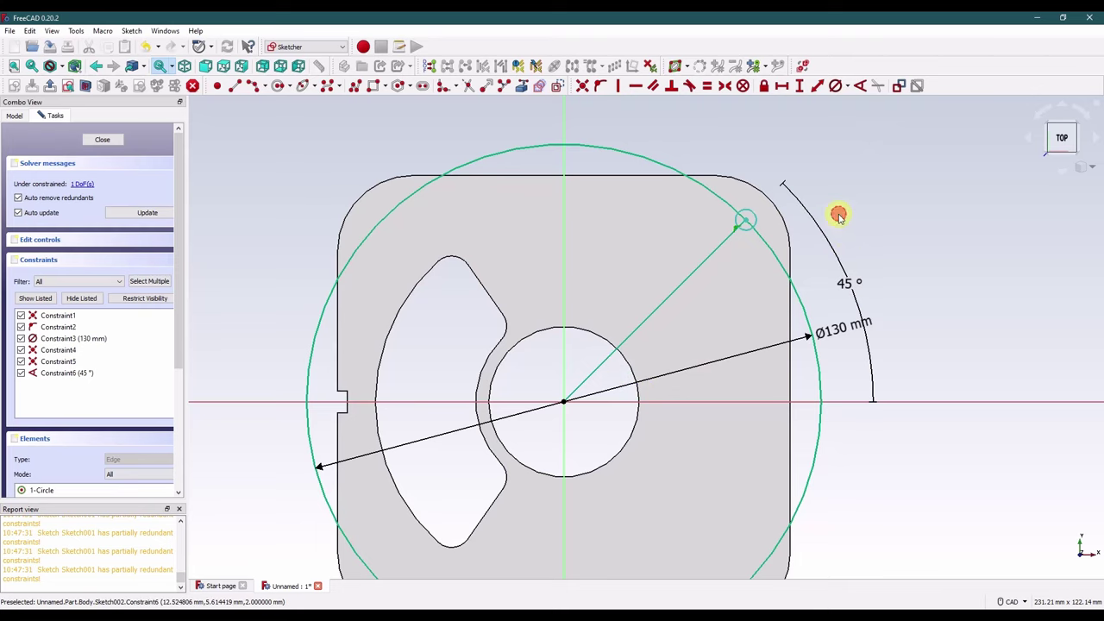
Step: Constrain the small corner circle's diameter to 5.15 mm and place its label clear of the plate
click(747, 219)
click(850, 86)
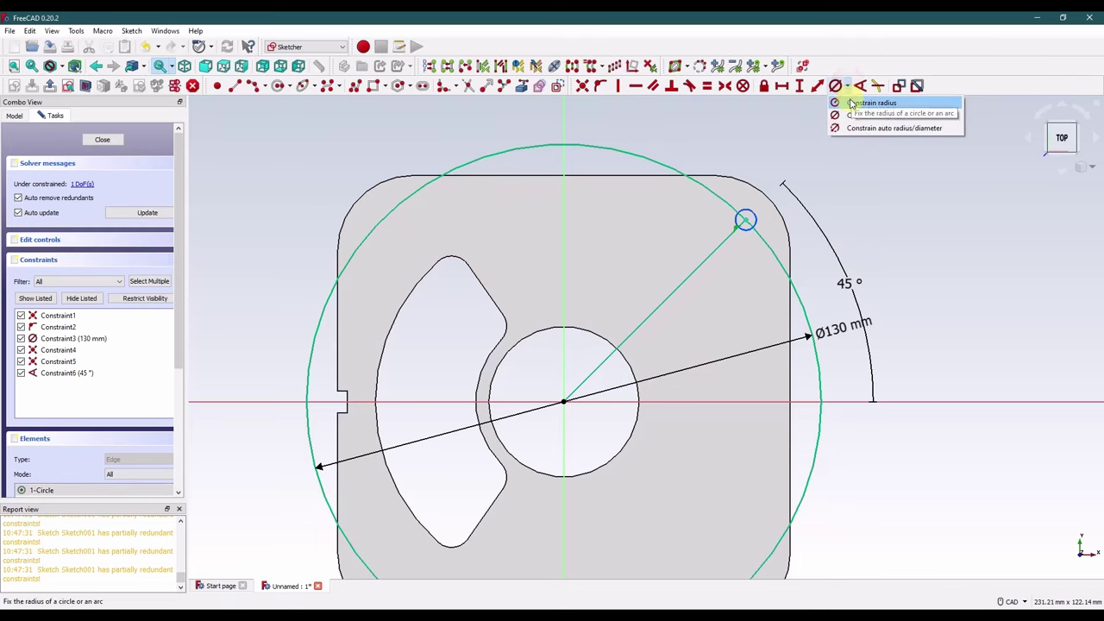
click(843, 102)
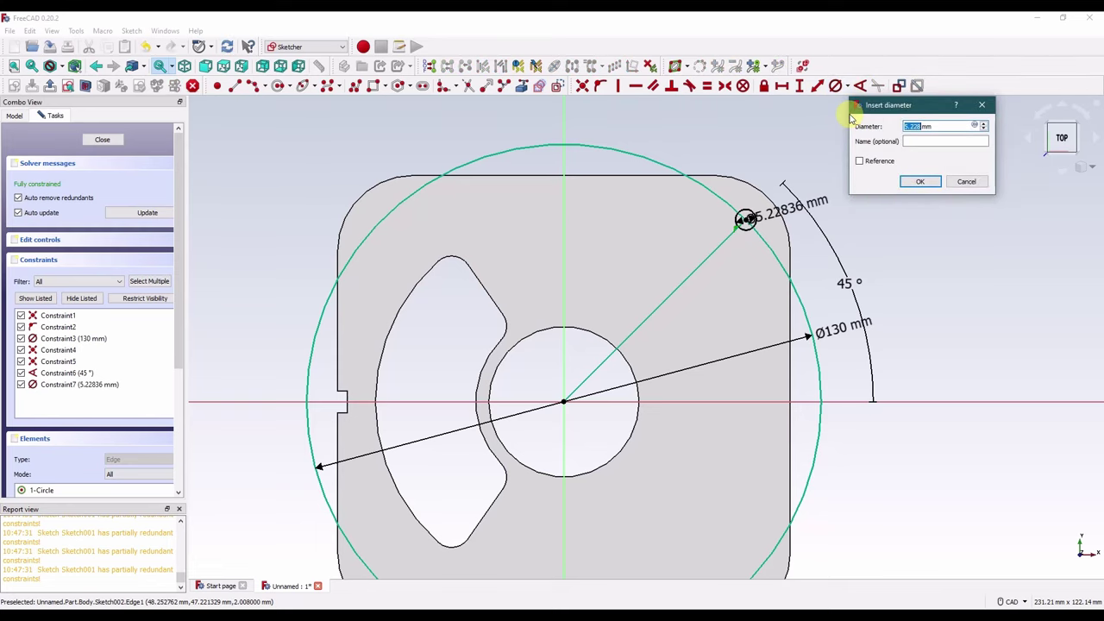
key(Return)
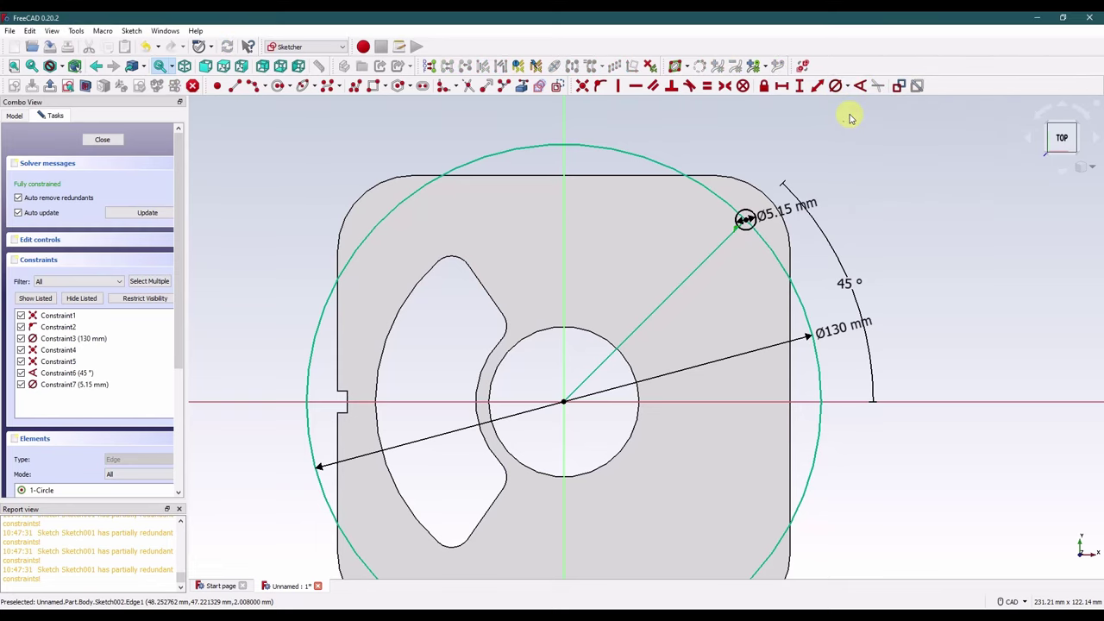
drag(787, 209, 845, 128)
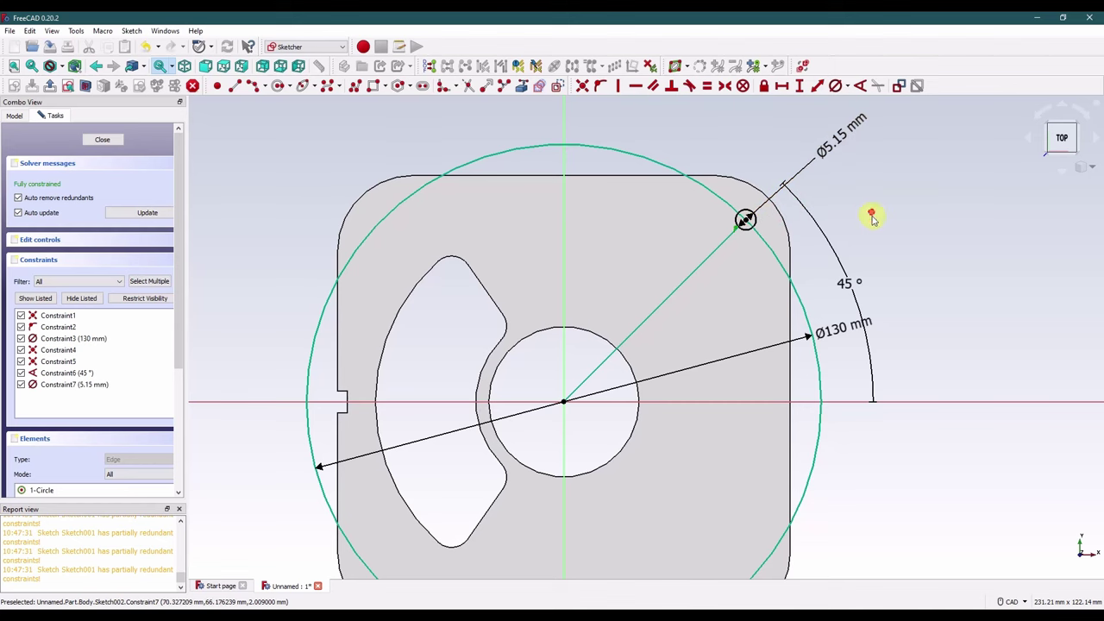
Step: Finish the sketch and pocket the corner circle through all of the plate
click(100, 140)
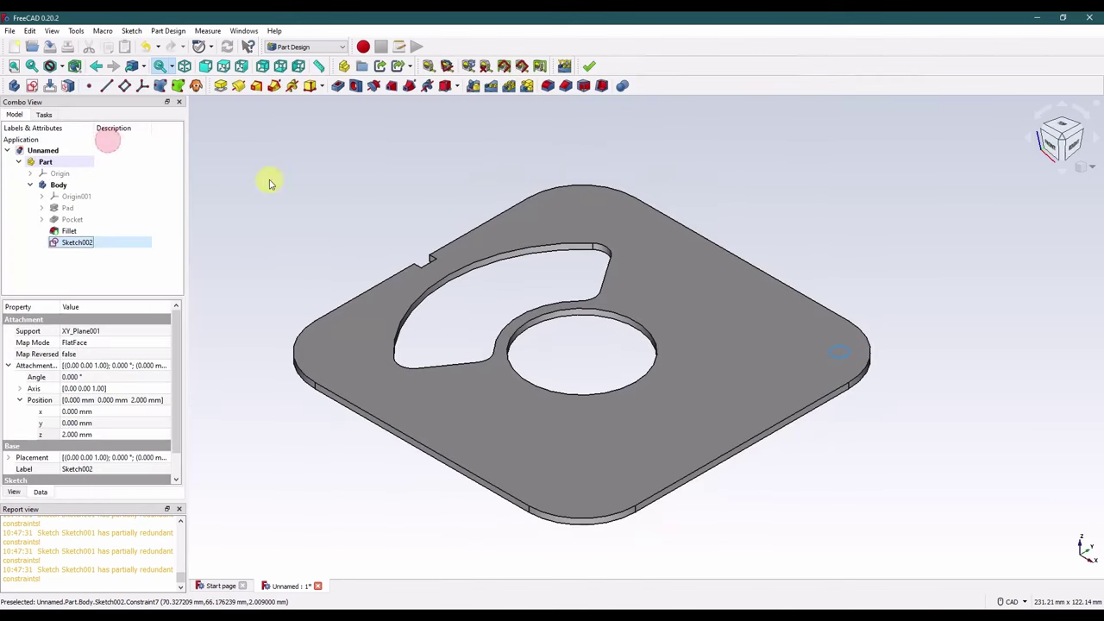
click(339, 86)
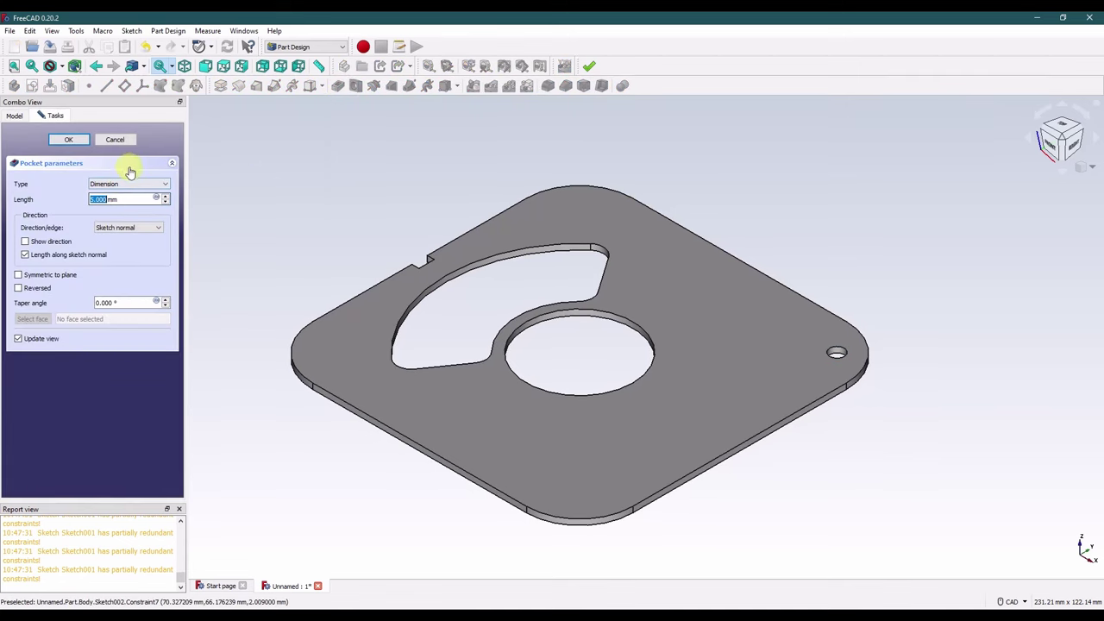
click(96, 185)
click(118, 198)
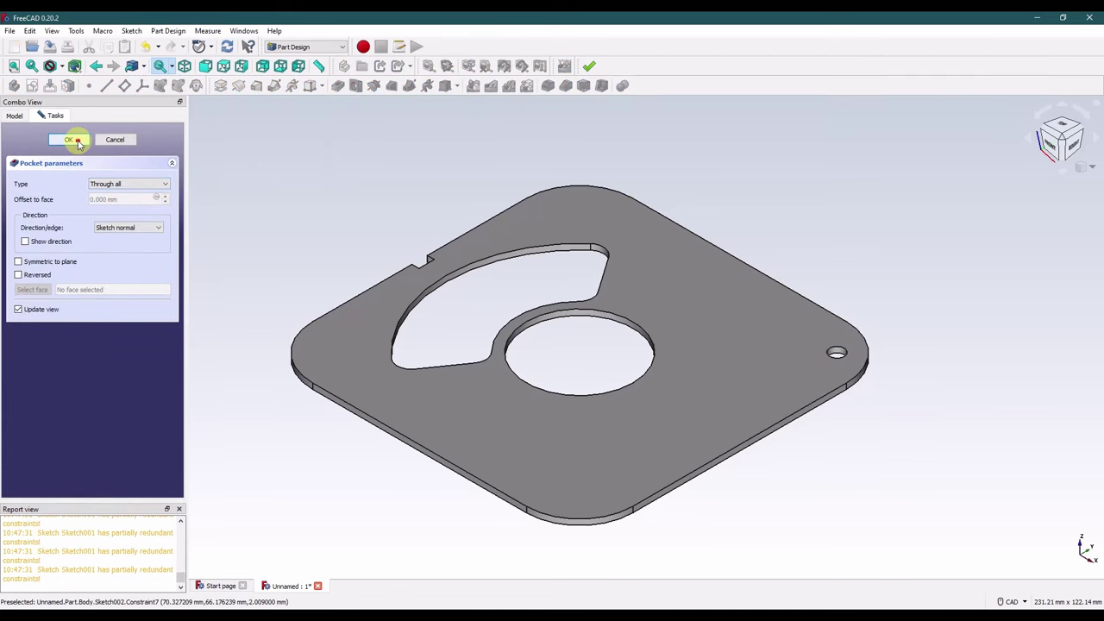
click(71, 140)
Step: Repeat the corner hole around the base Z axis with a polar pattern of 4 occurrences over 360°
click(86, 242)
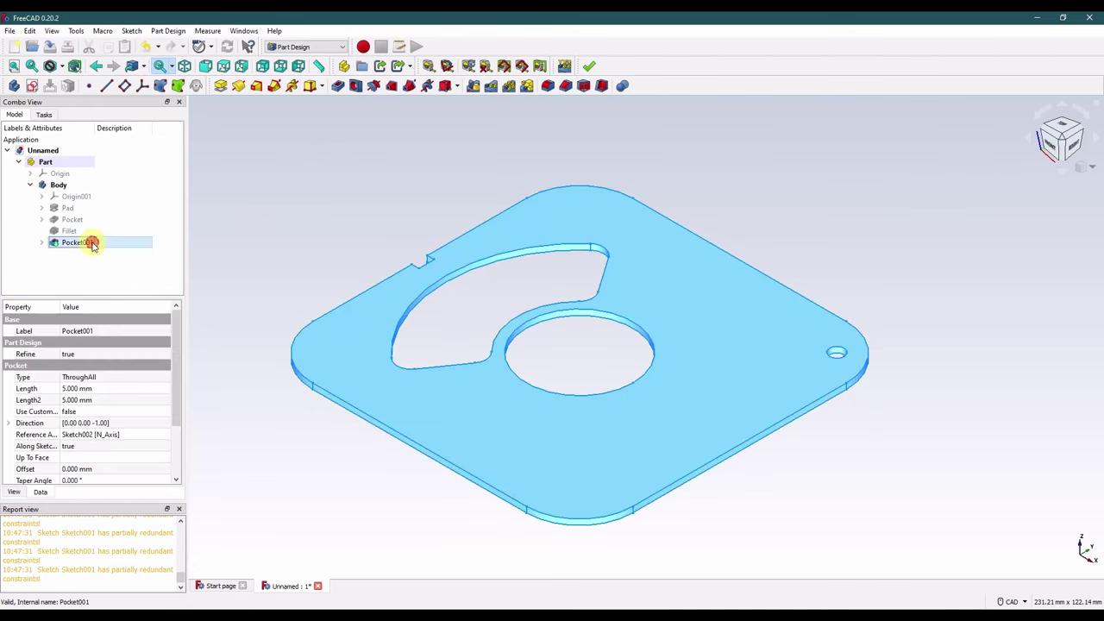
click(509, 86)
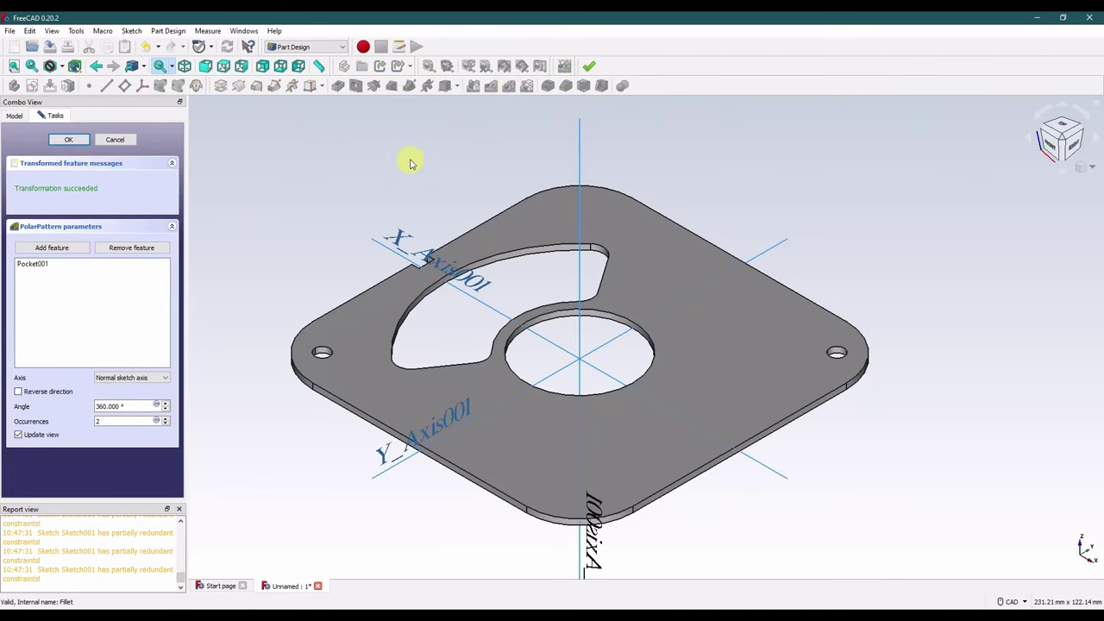
click(123, 379)
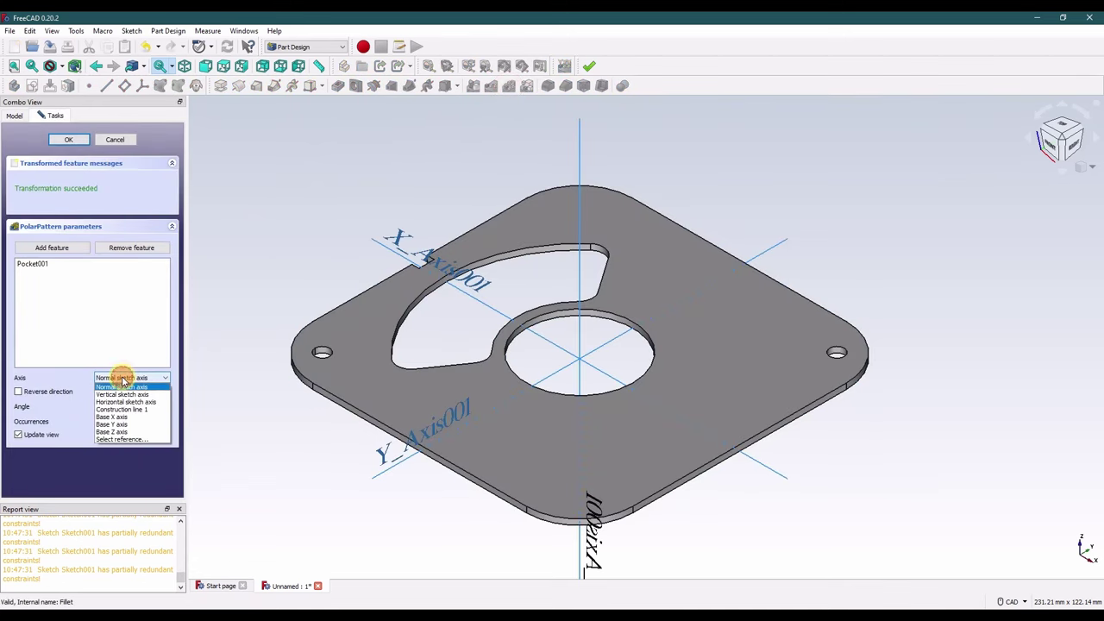
click(125, 426)
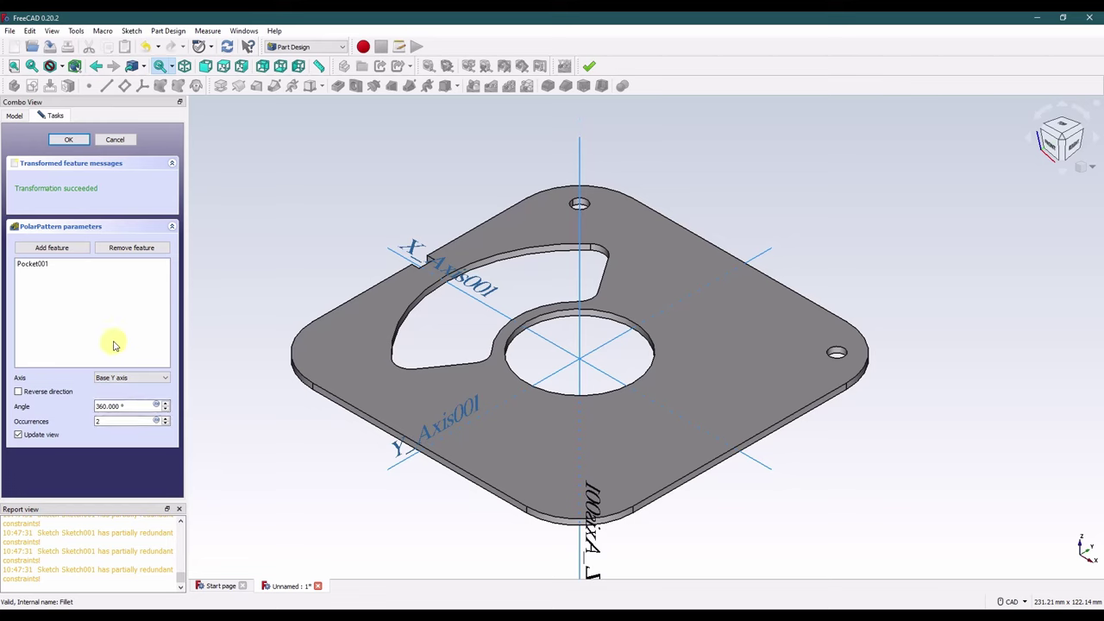
click(164, 418)
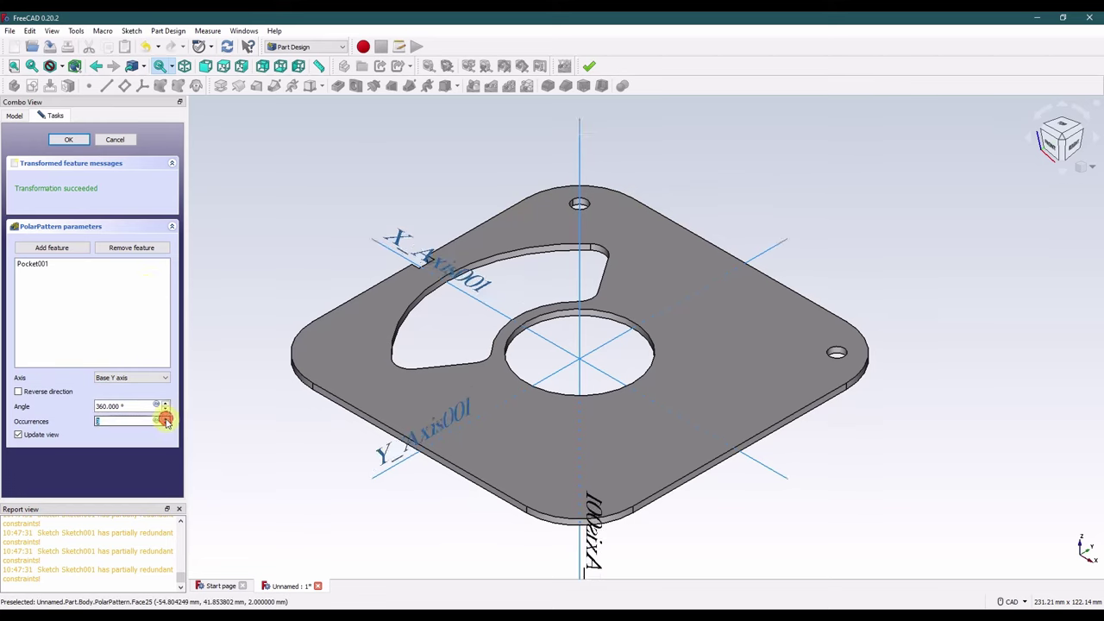
click(92, 293)
click(65, 265)
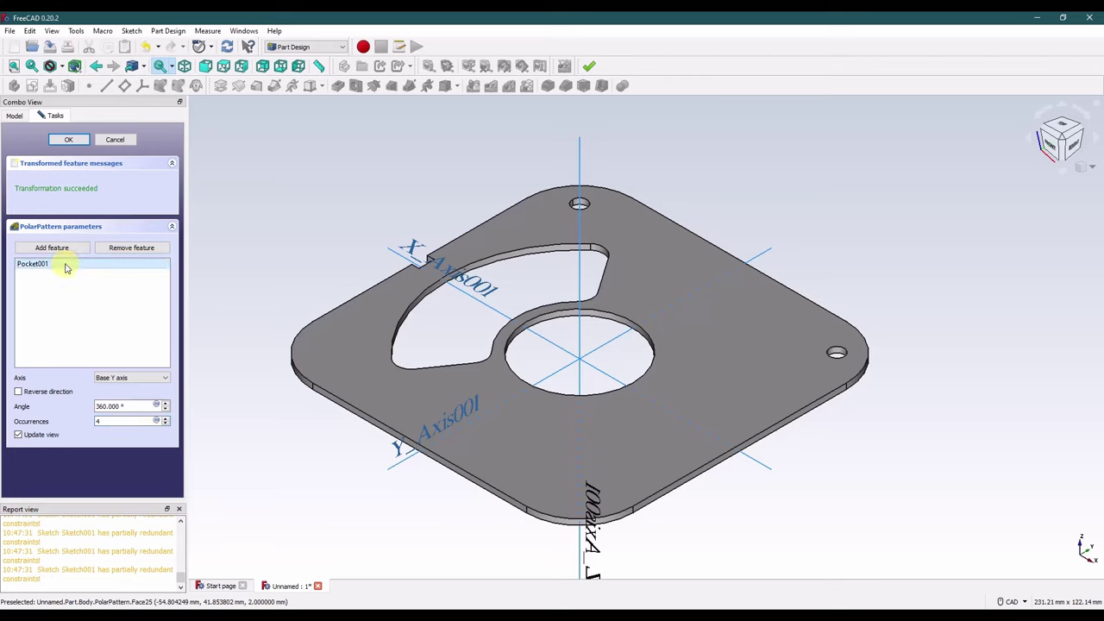
click(140, 380)
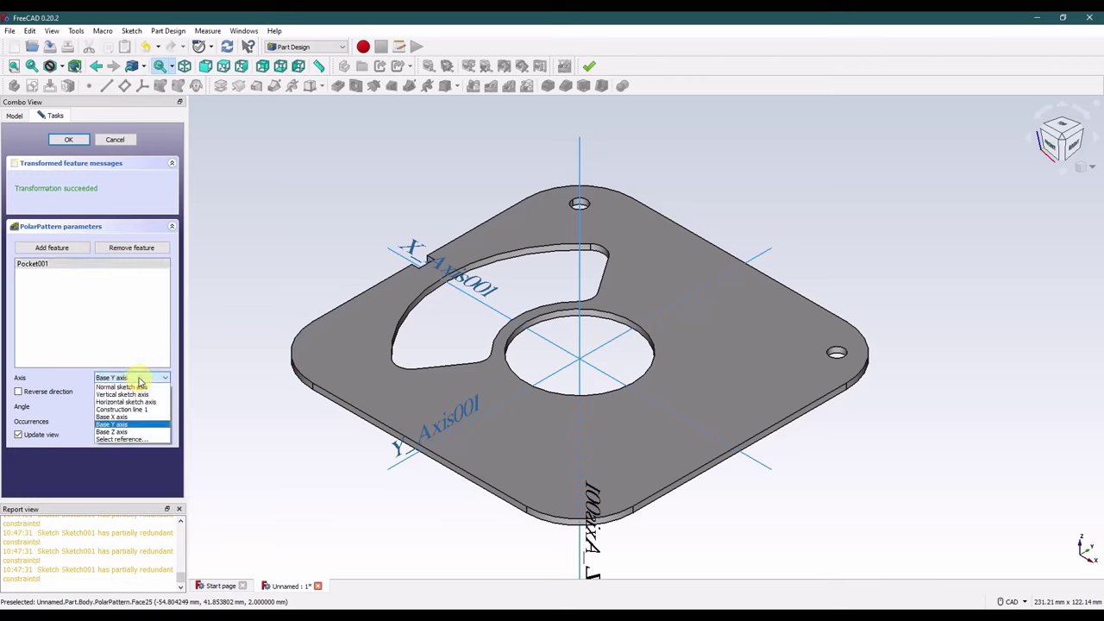
click(134, 431)
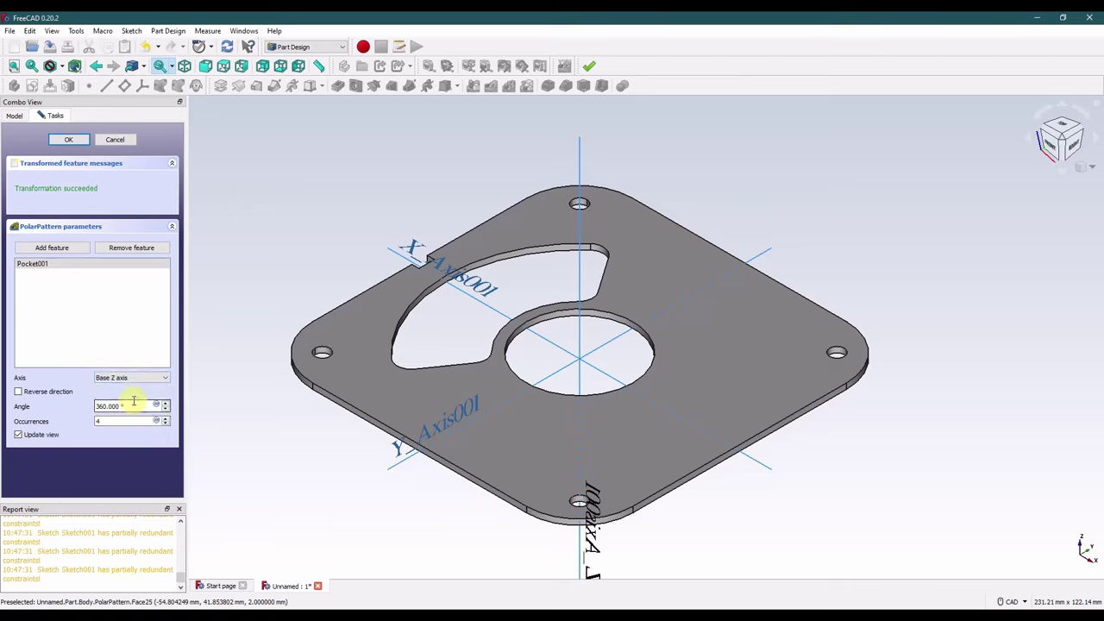
click(66, 139)
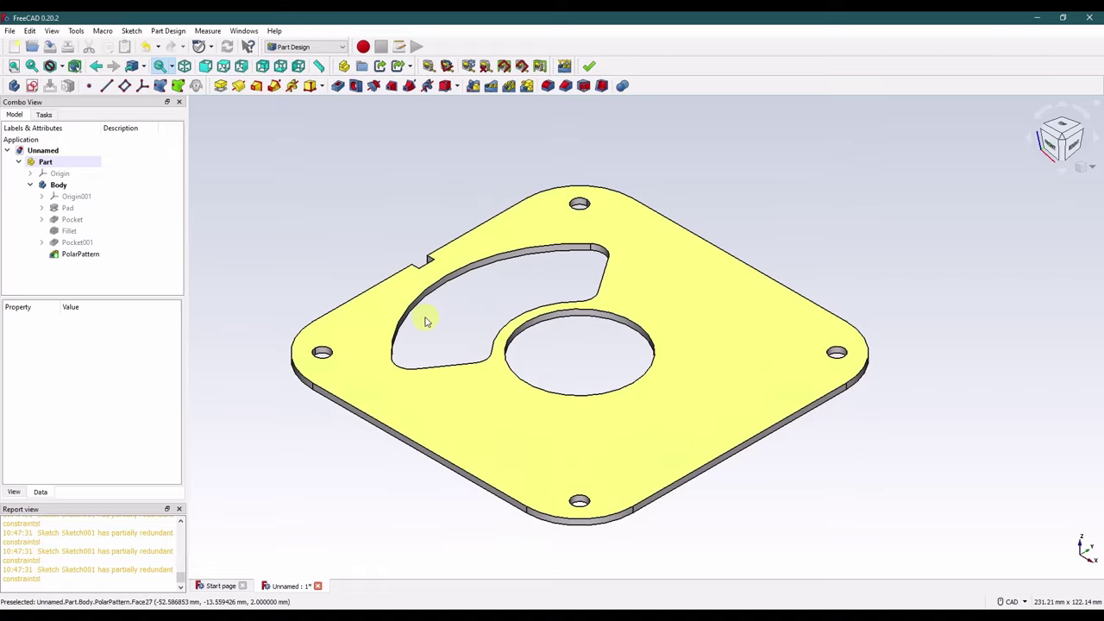
middle_drag(481, 485, 408, 544)
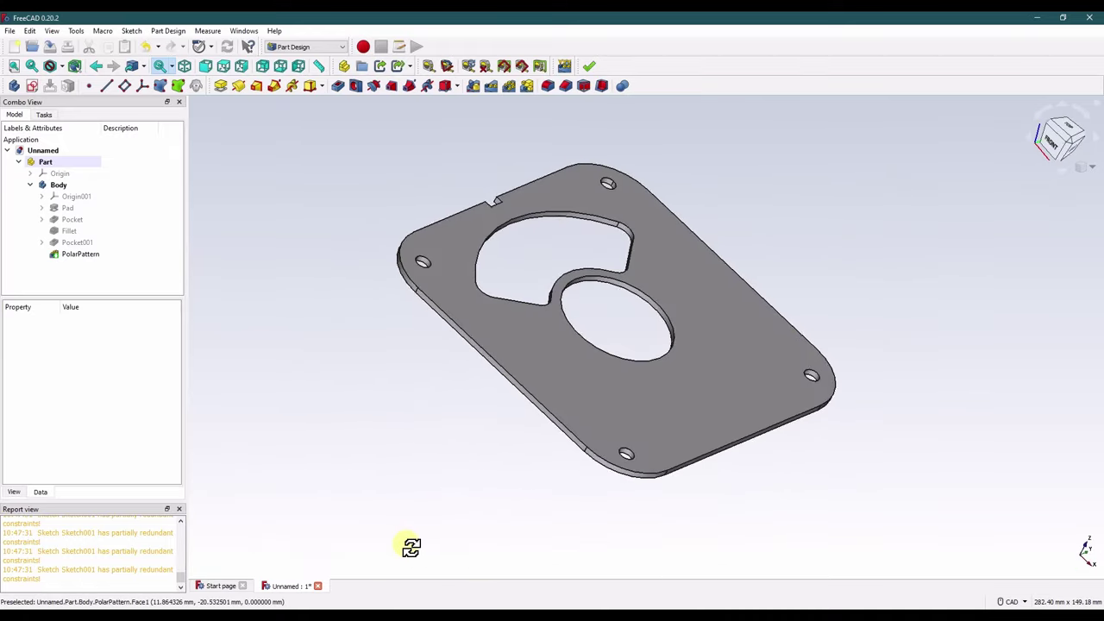
click(1083, 169)
click(1061, 197)
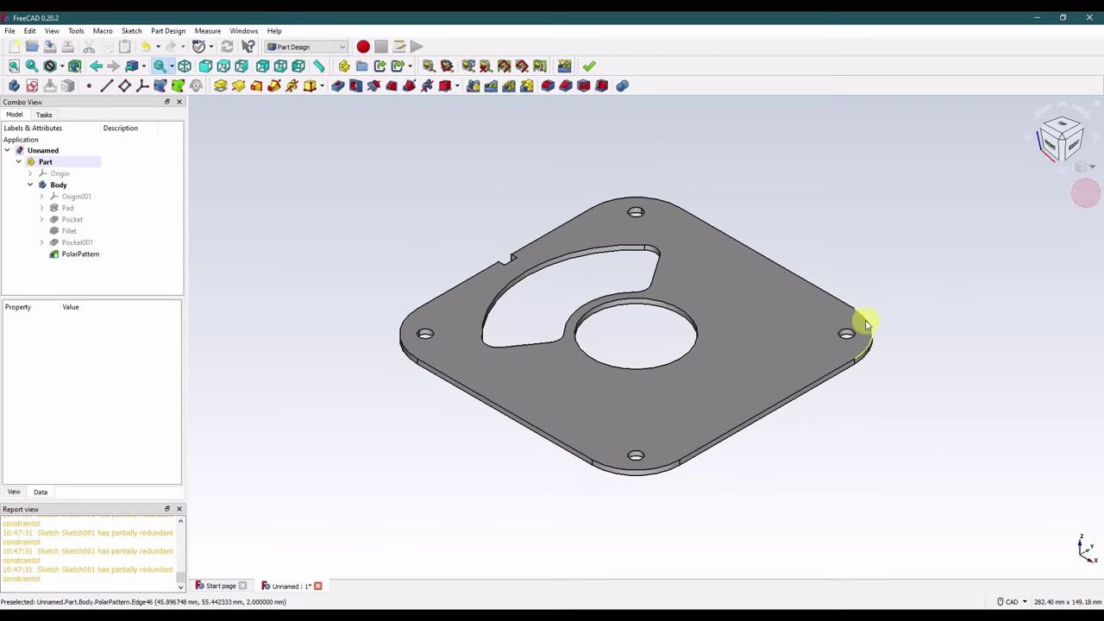
scroll(642, 338, up, 2)
middle_drag(642, 338, 602, 357)
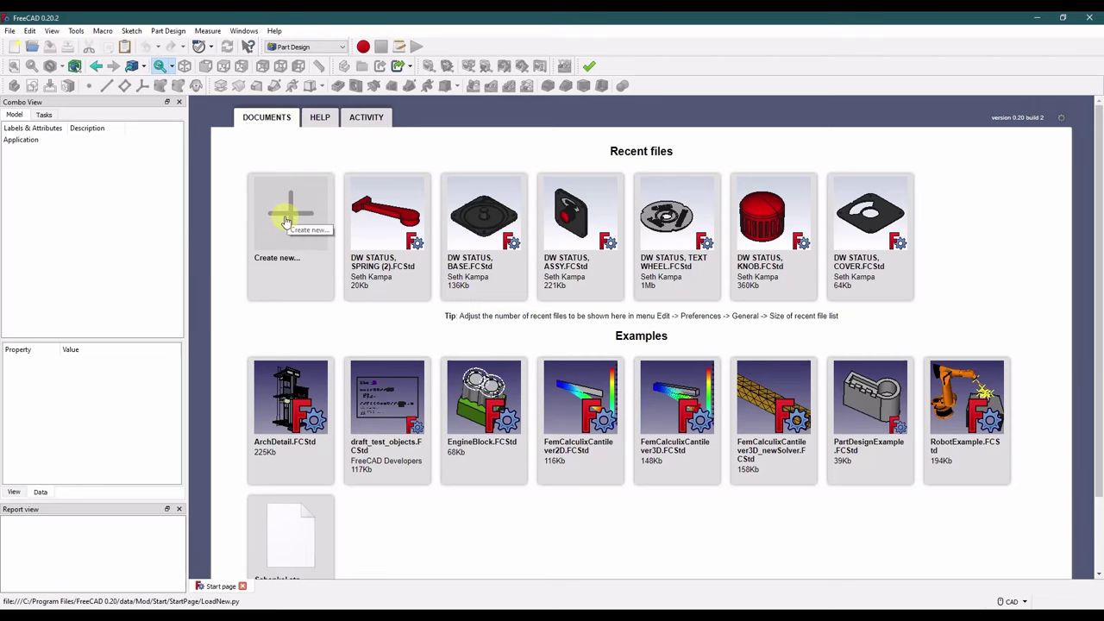
Step: Create a new document containing a part with a body inside it
click(288, 216)
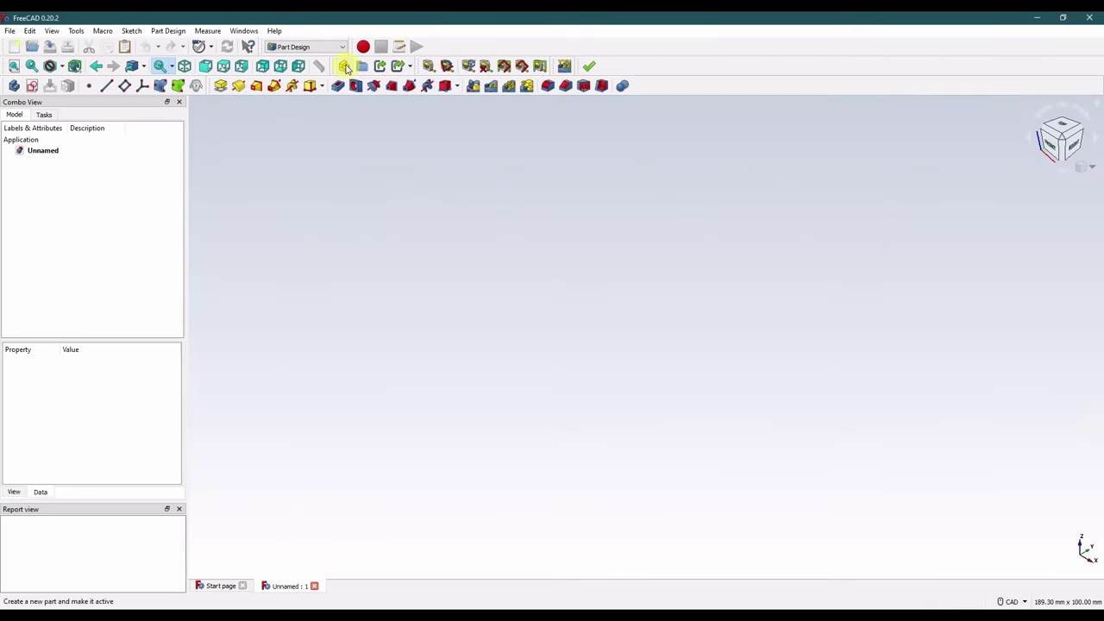
click(345, 66)
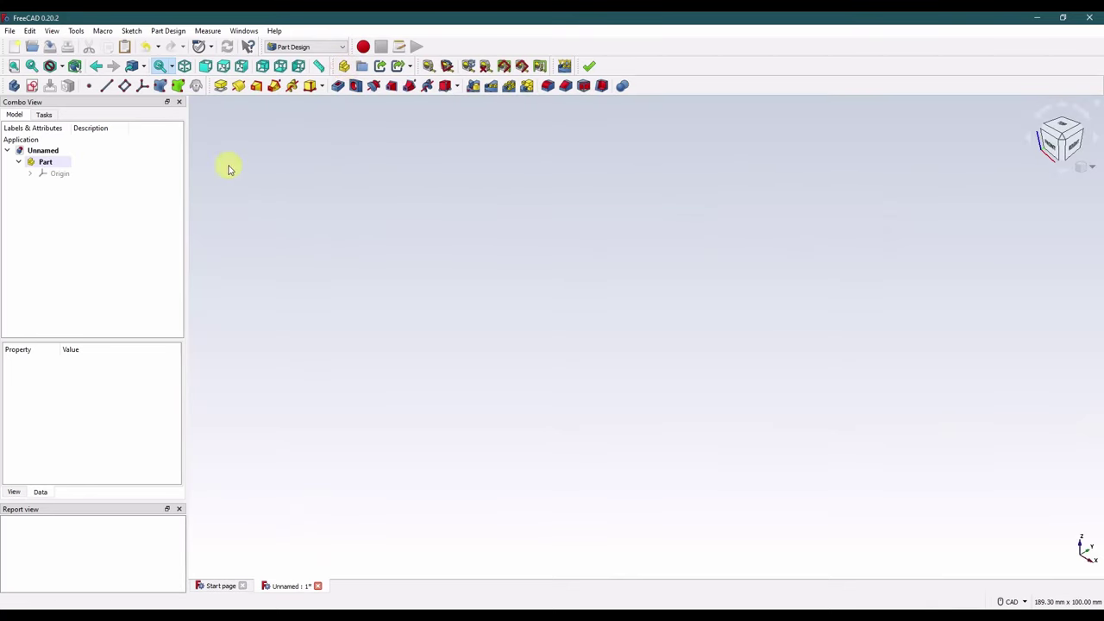
click(14, 85)
click(30, 185)
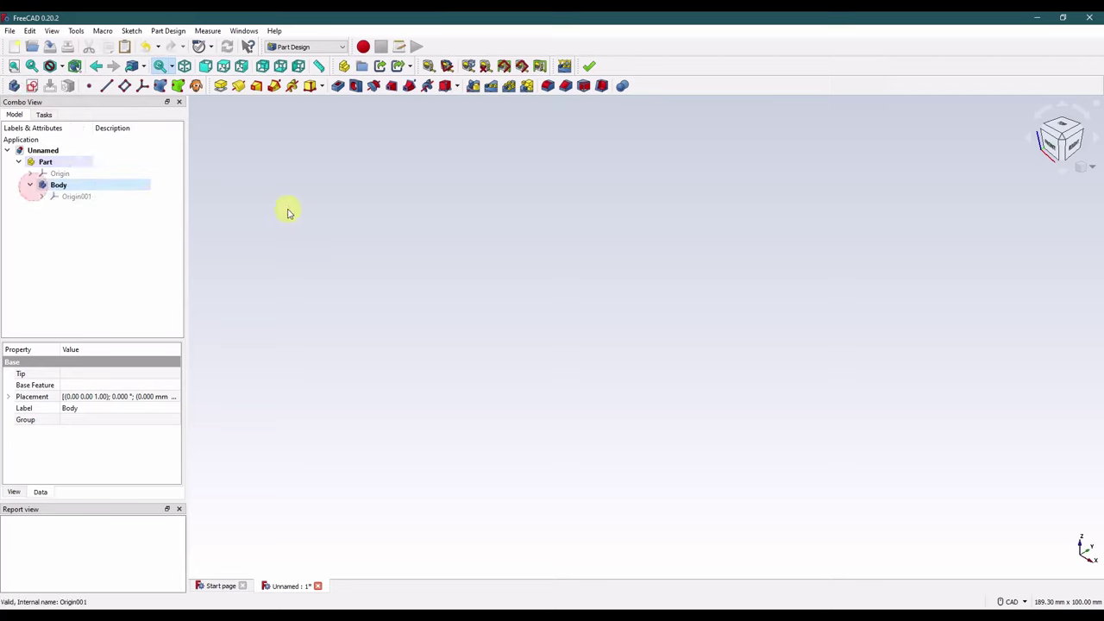
click(325, 216)
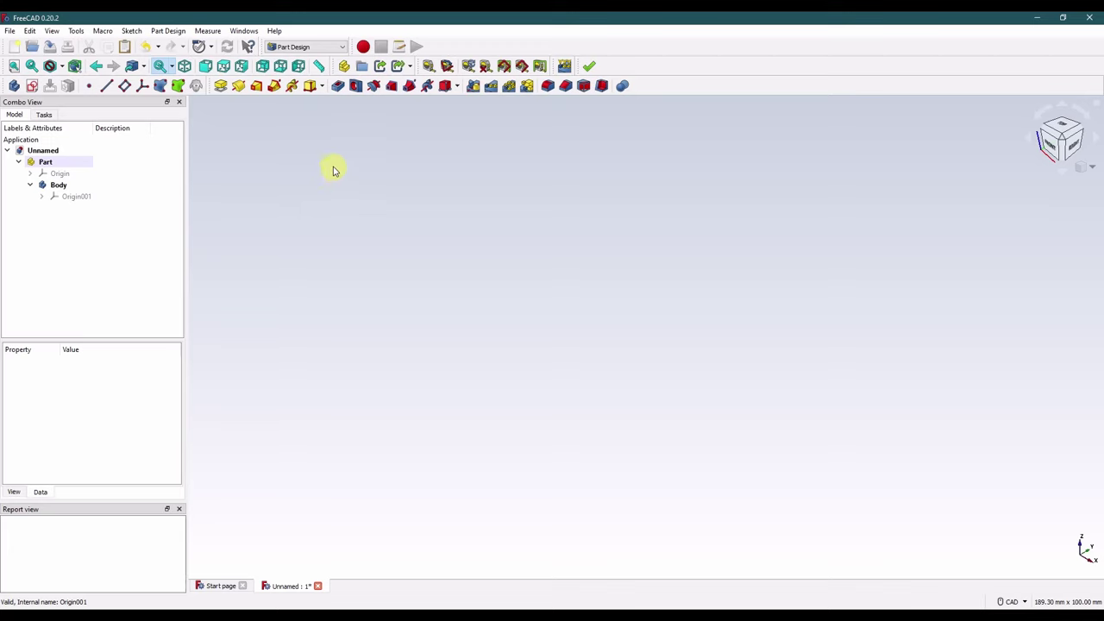
Step: Add an additive cylinder with a 50.8 mm radius and 2 mm height, attached to the body's XY plane
click(322, 86)
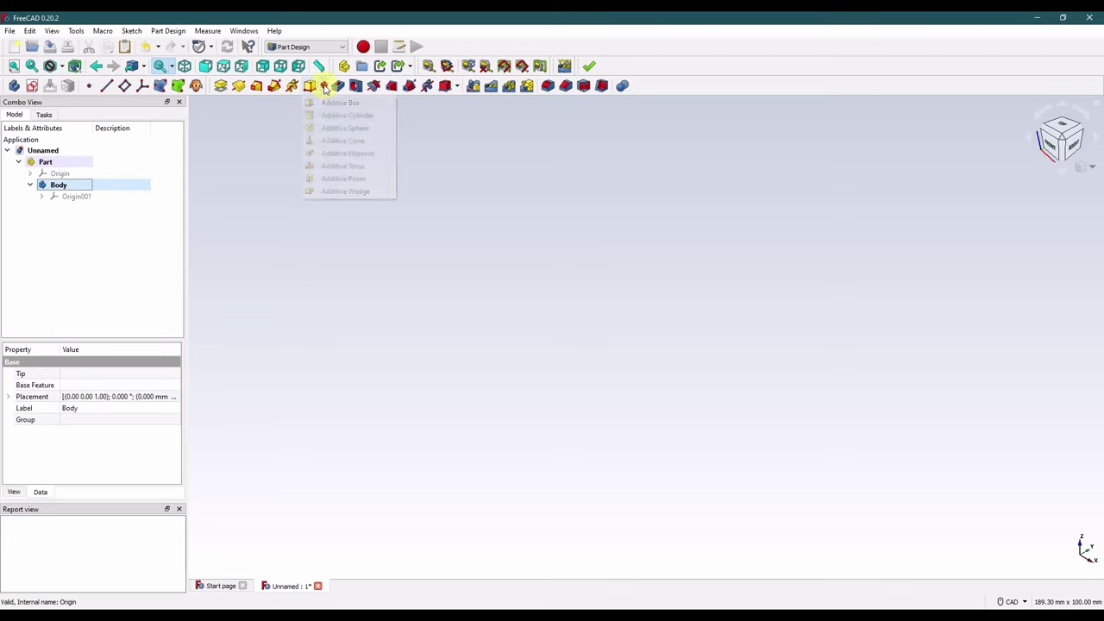
click(369, 120)
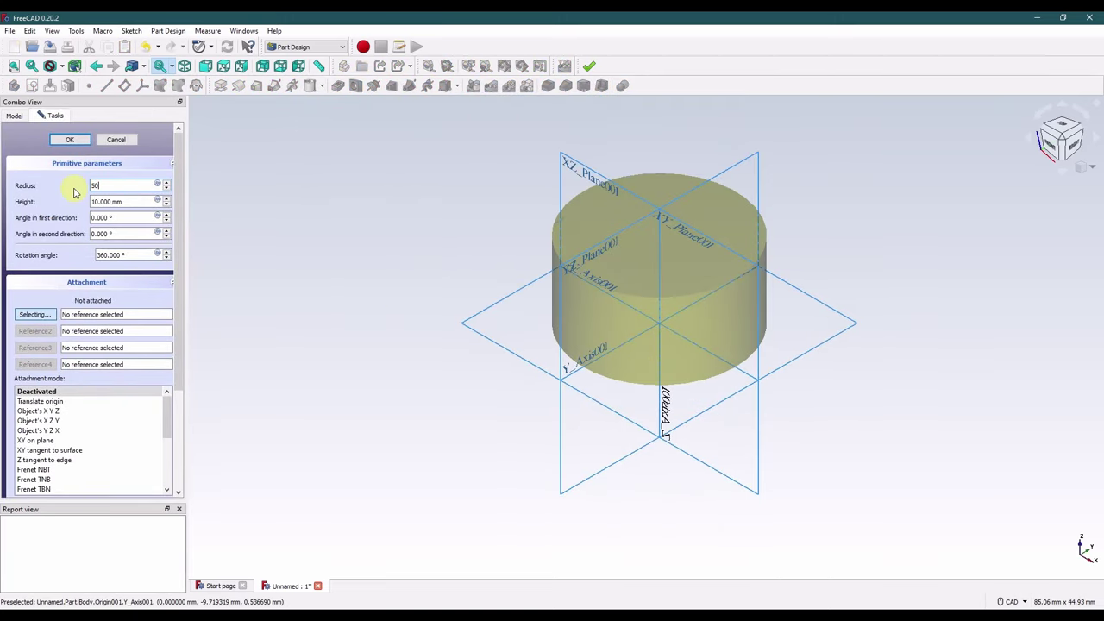
key(Tab)
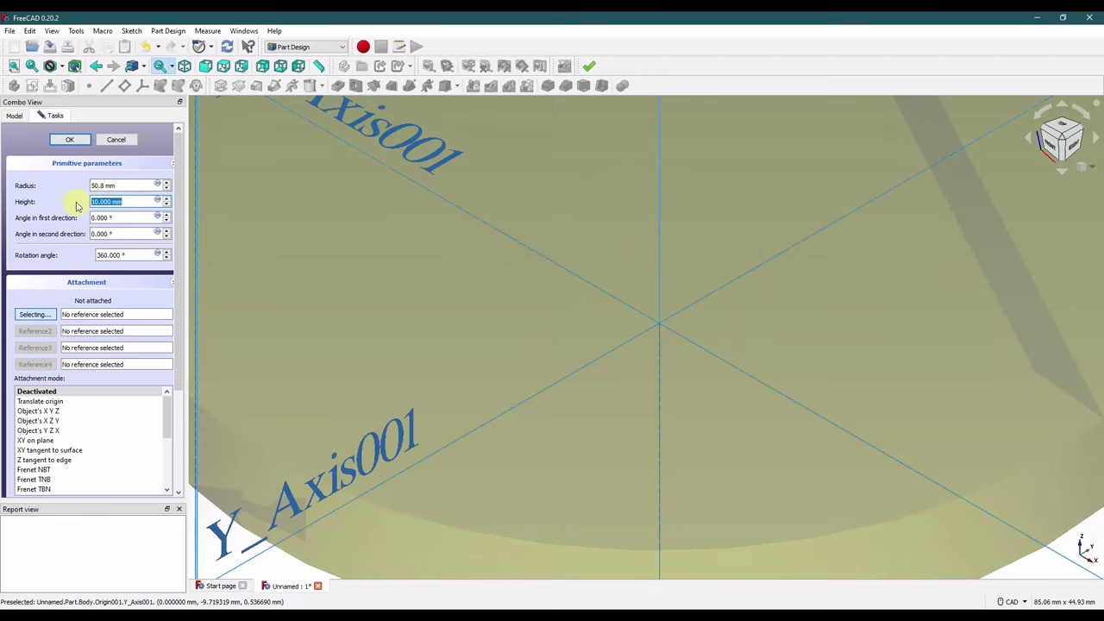
text(2)
click(124, 217)
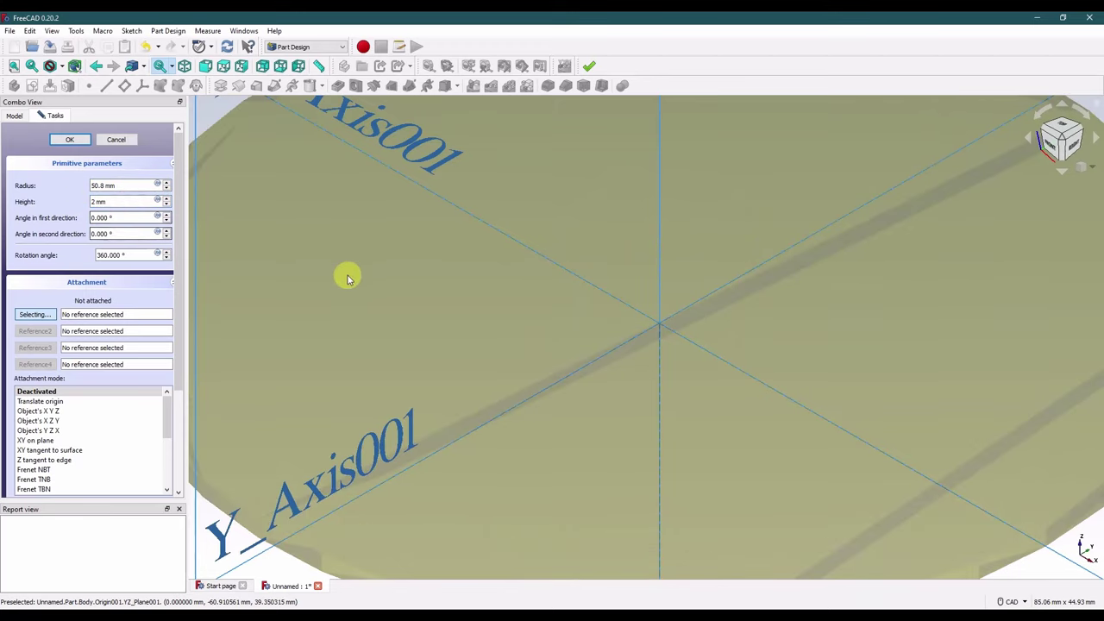
scroll(353, 279, down, 2)
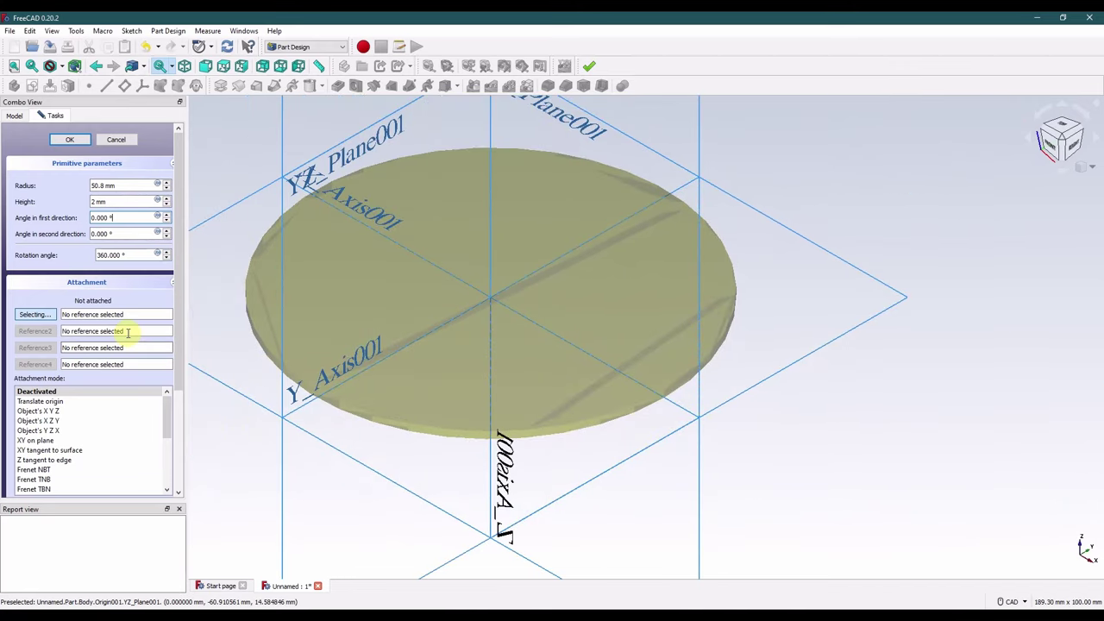
click(230, 392)
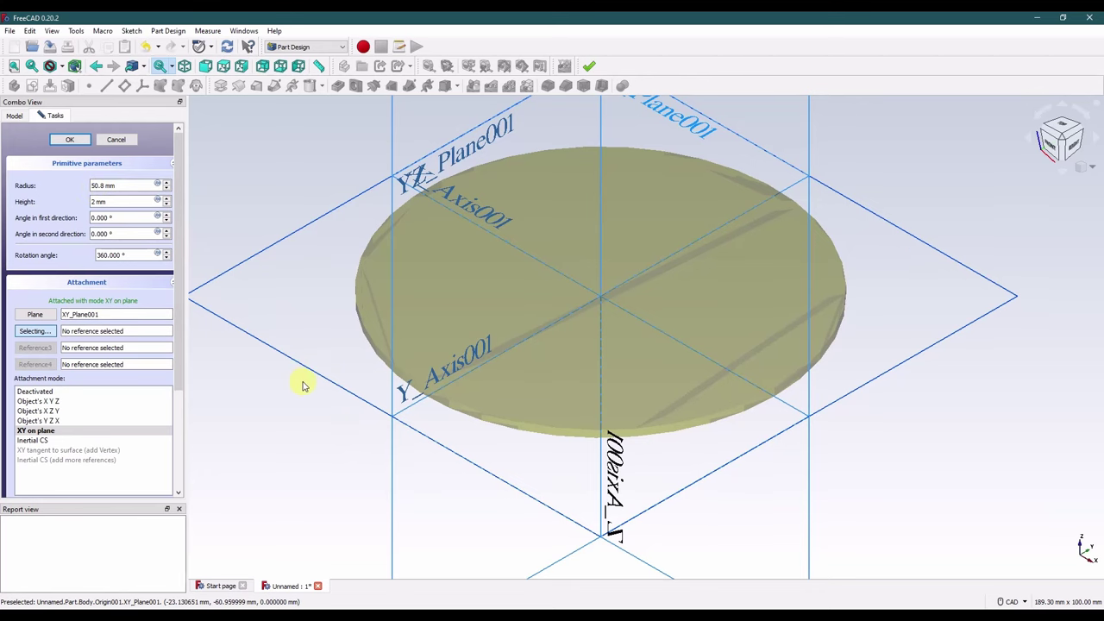
click(74, 139)
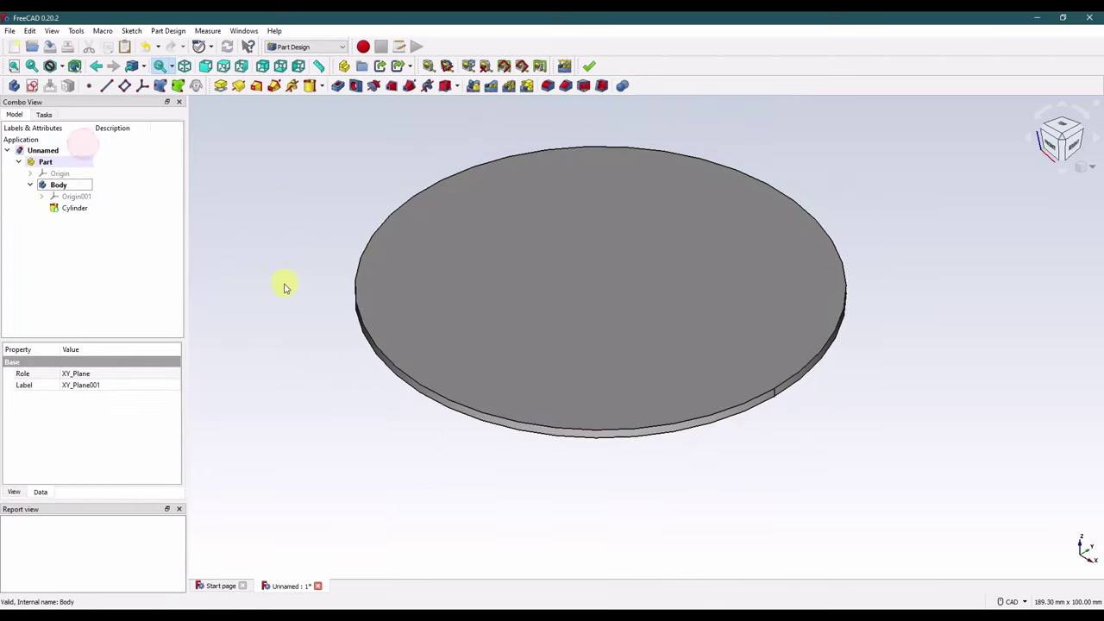
click(277, 300)
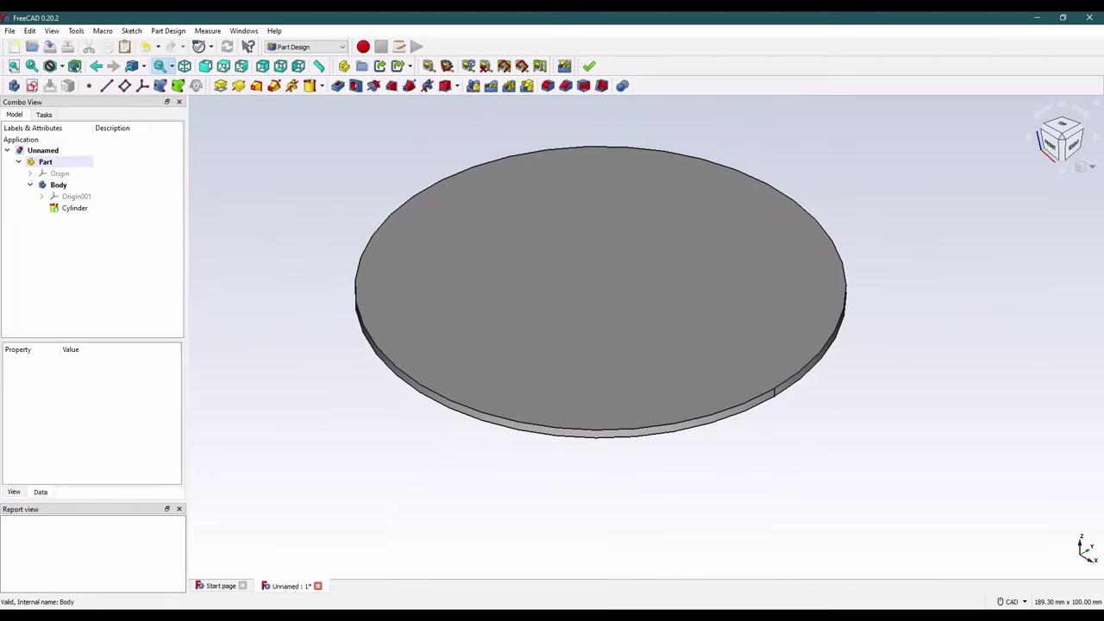
Step: Cut the disc's centre with a subtractive cylinder of 3.5 mm radius and 3 mm height, attached to the XY plane
middle_drag(255, 192, 323, 269)
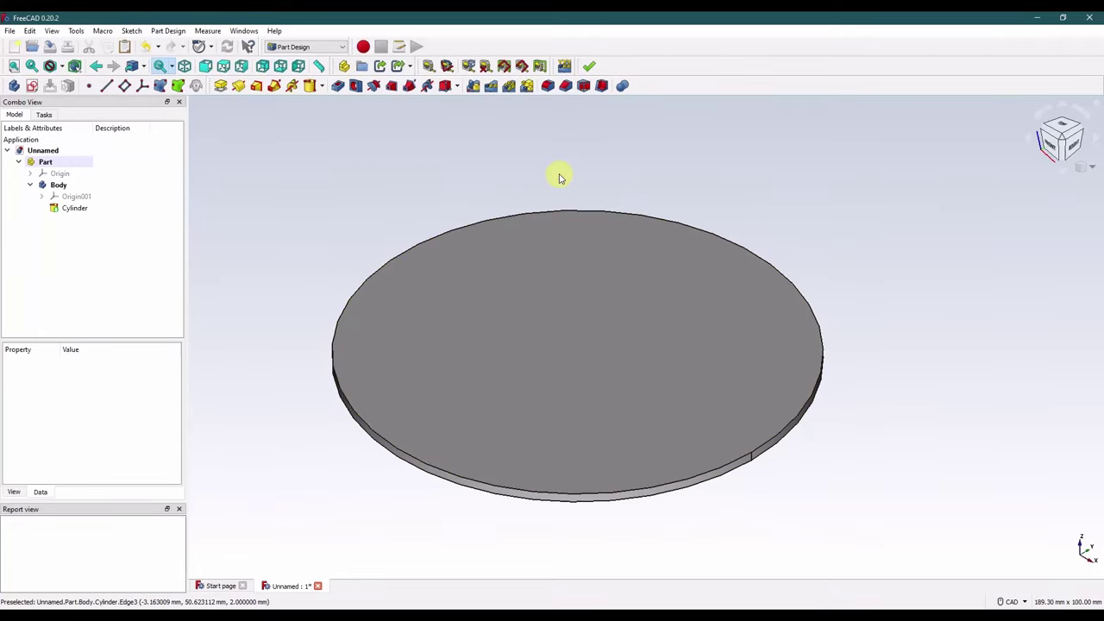
click(457, 86)
click(479, 115)
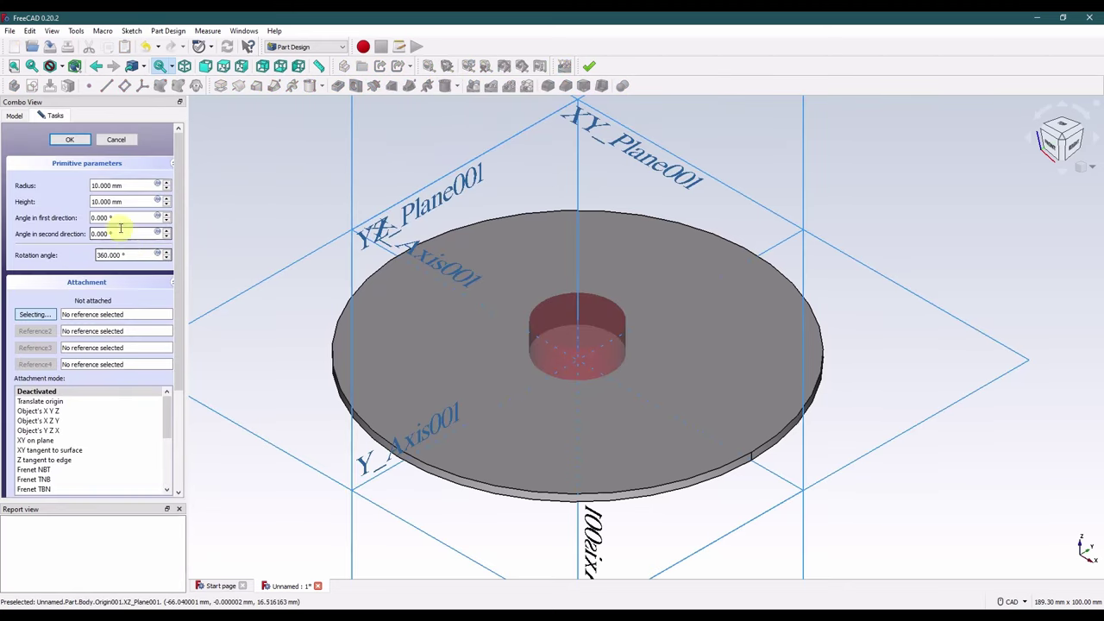
drag(124, 186, 86, 204)
text(3.5)
text(3)
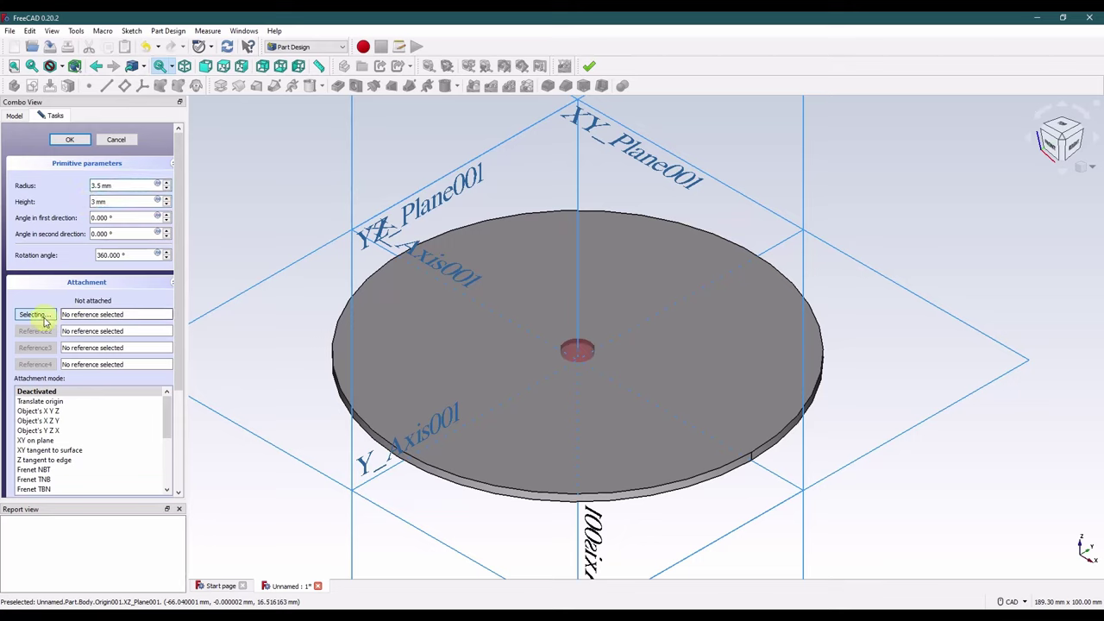
click(248, 289)
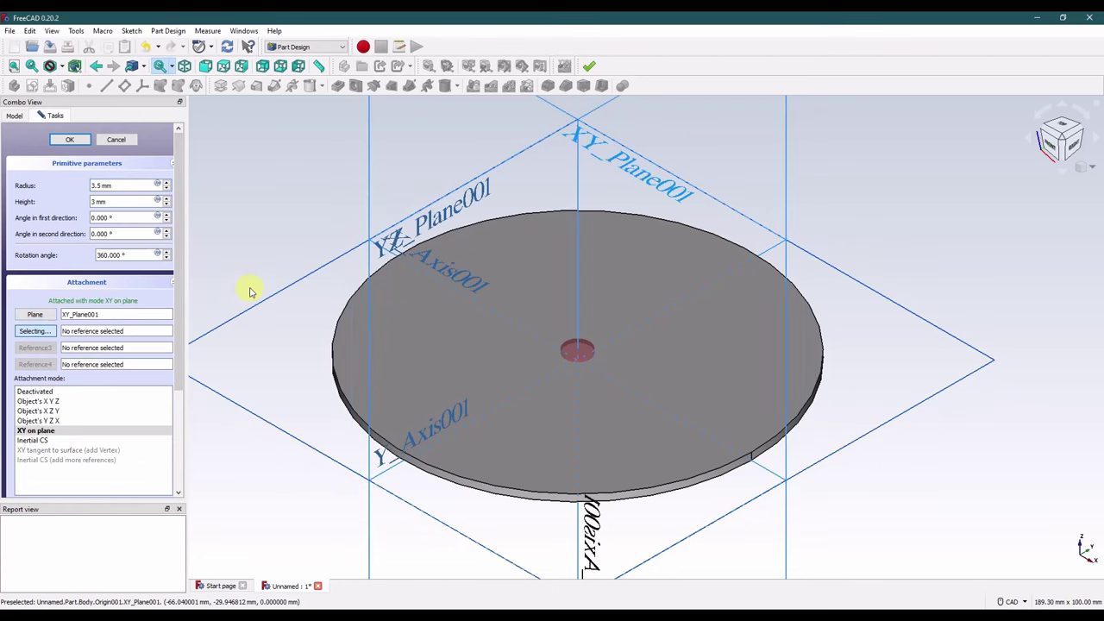
click(69, 140)
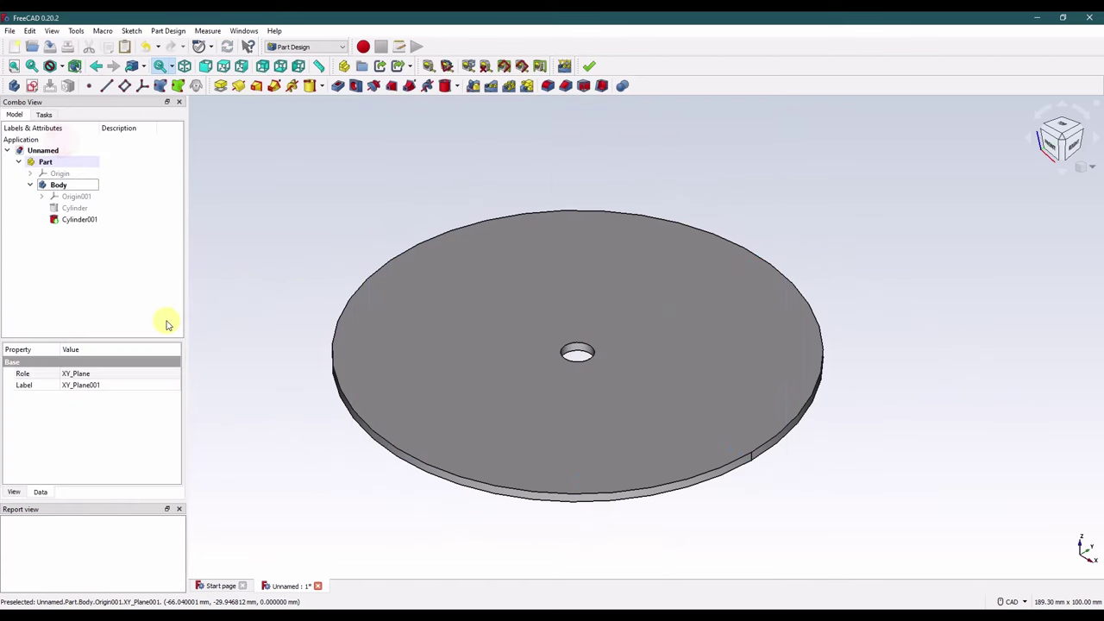
Step: Try to offset the subtractive cylinder's attachment position by 58 mm along X
right_click(63, 221)
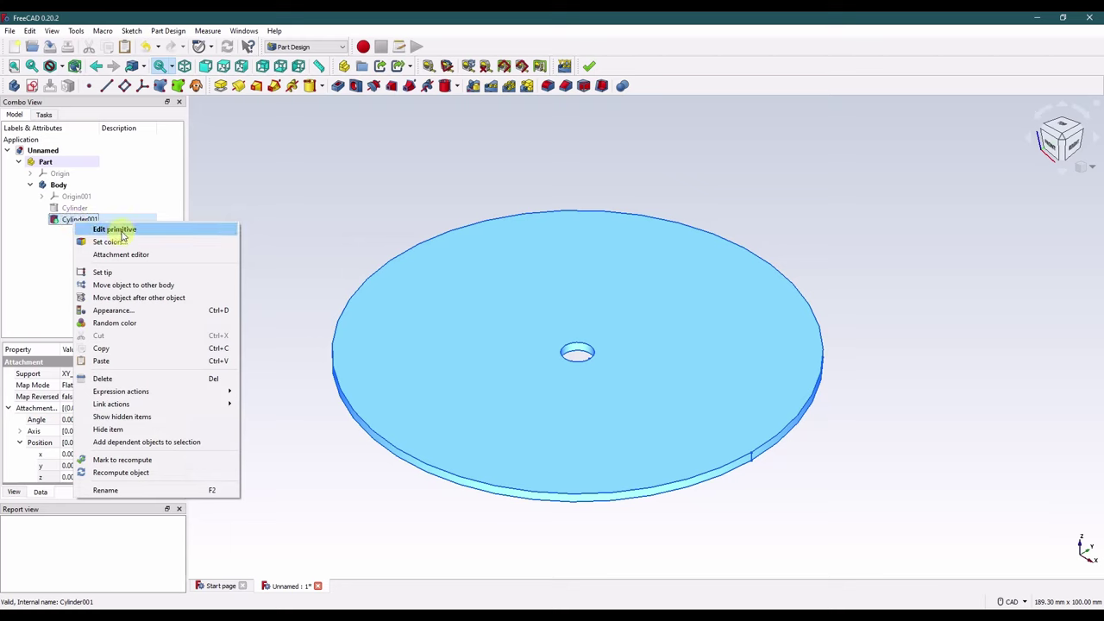
click(59, 237)
click(74, 219)
scroll(111, 449, down, 2)
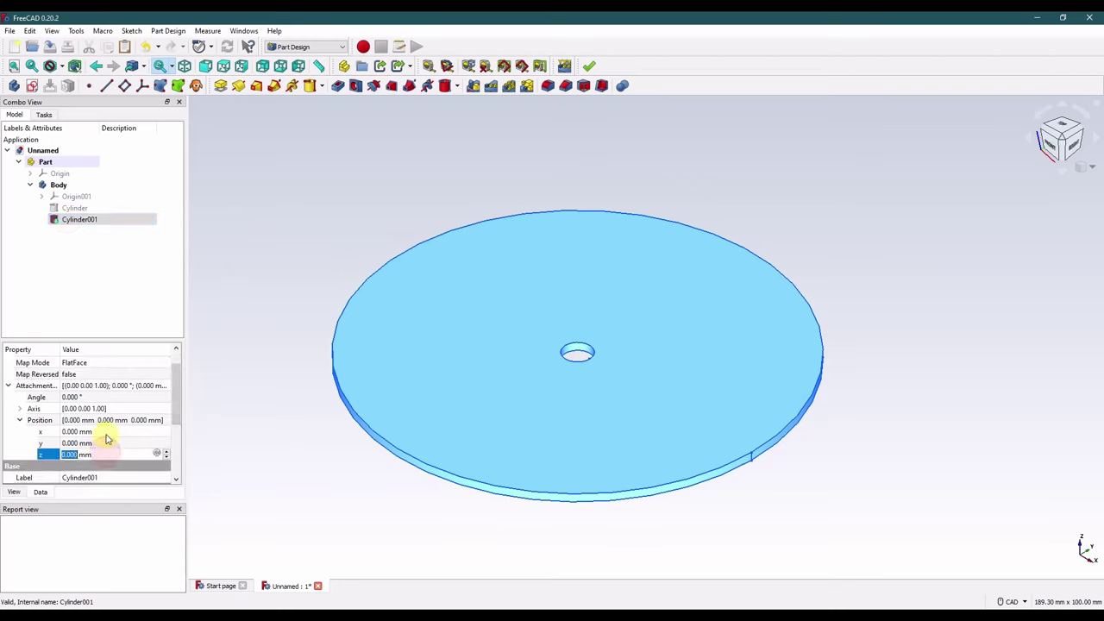
click(130, 432)
click(114, 441)
click(111, 431)
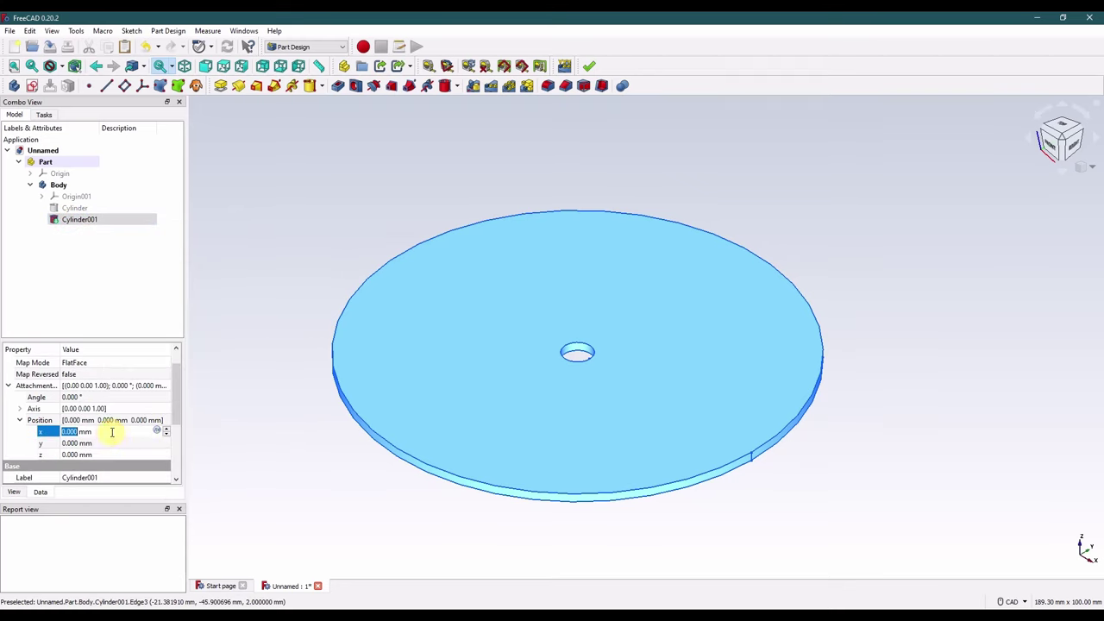
text(50)
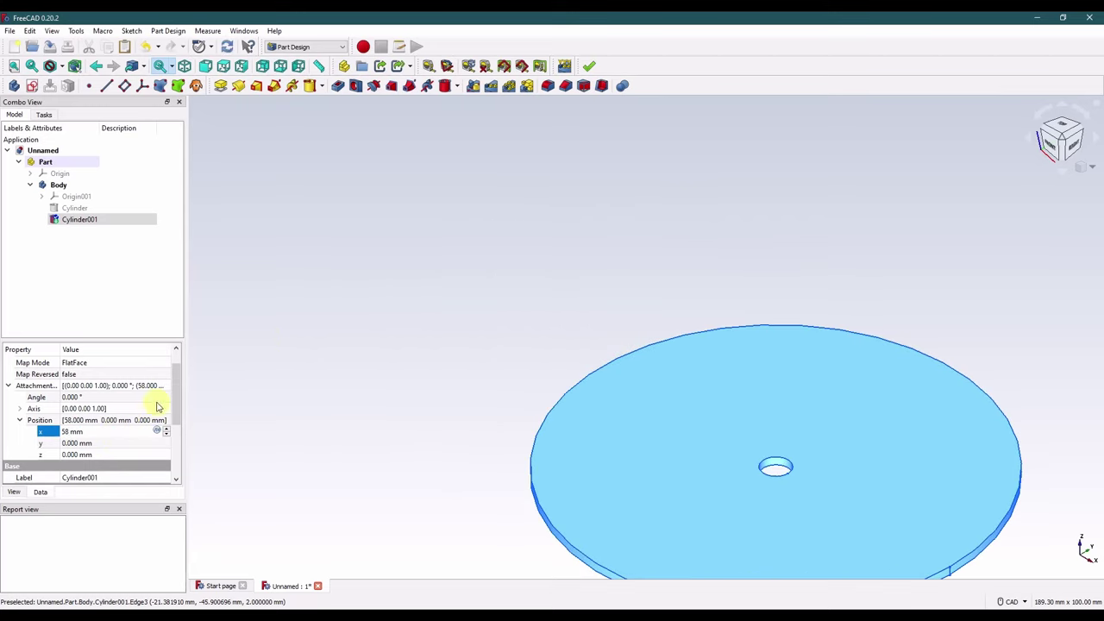
key(Escape)
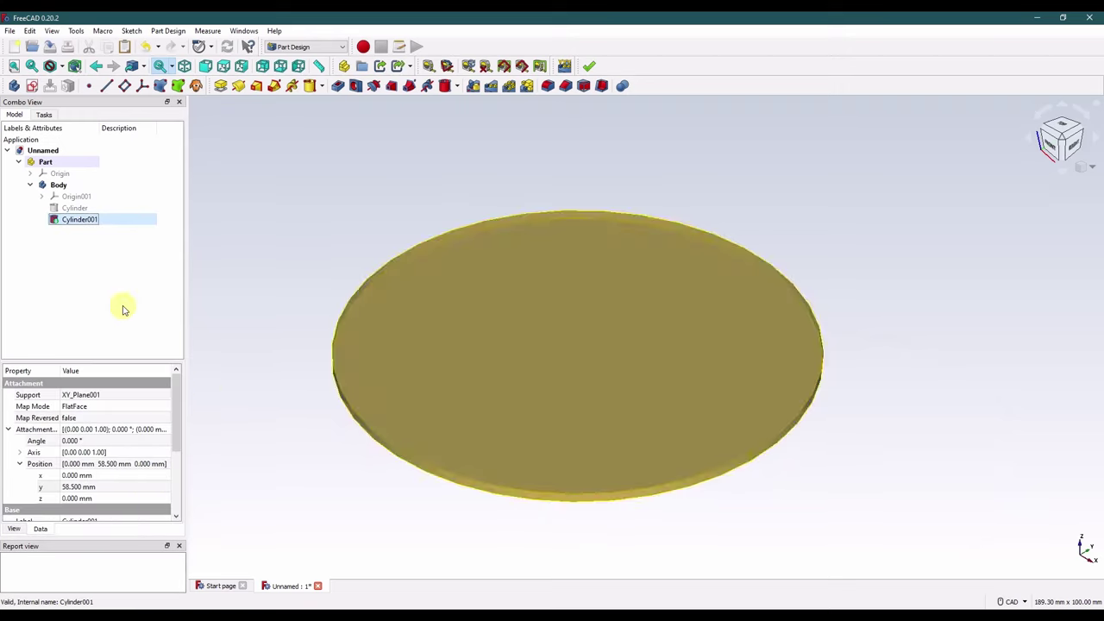
Step: Set the subtractive cylinder's attachment Y position to 50.8 mm so it notches the disc's rim
double_click(104, 486)
text(50.8)
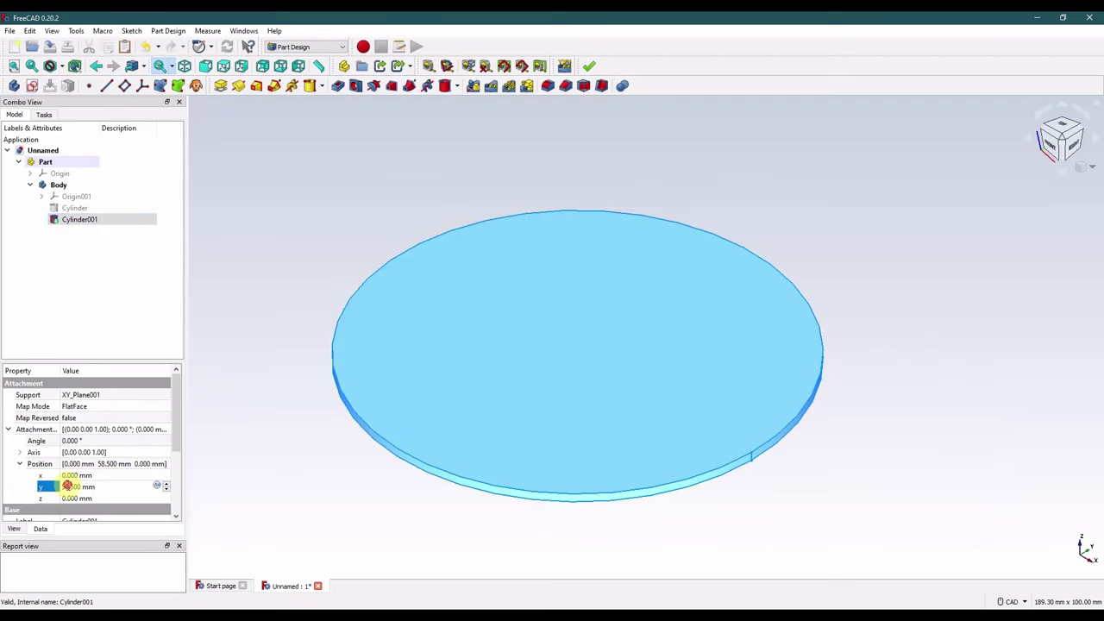
click(246, 468)
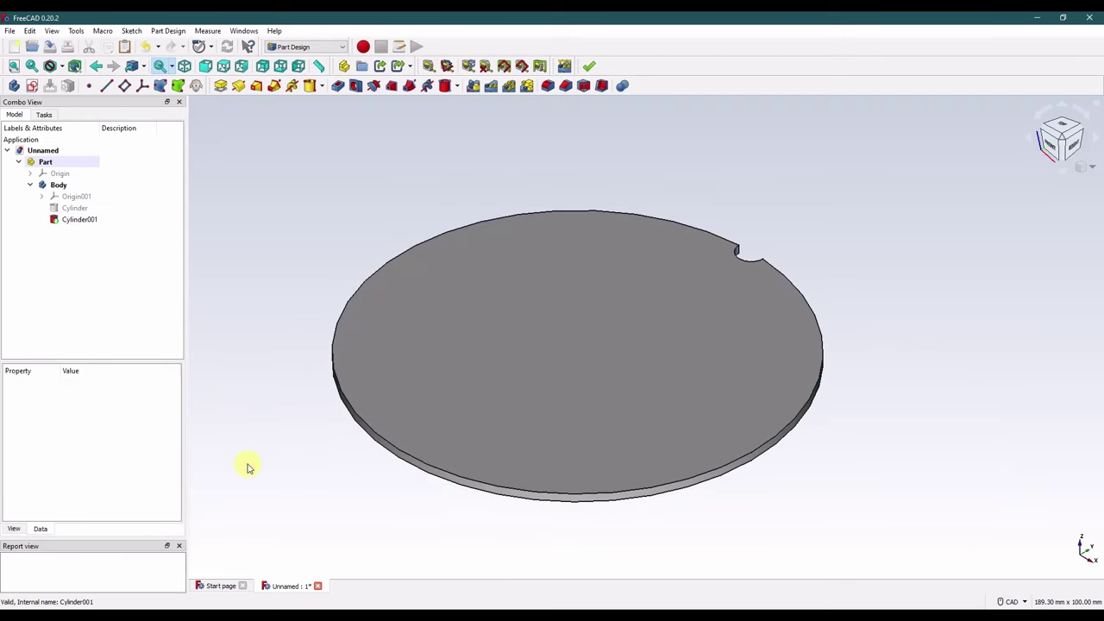
click(88, 209)
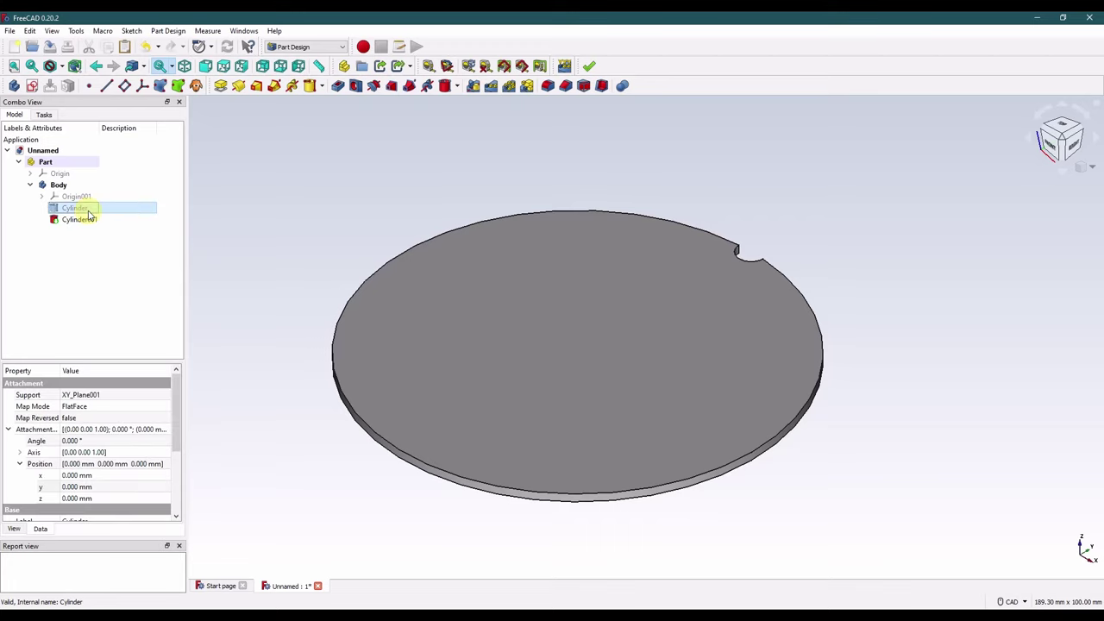
click(84, 220)
click(256, 464)
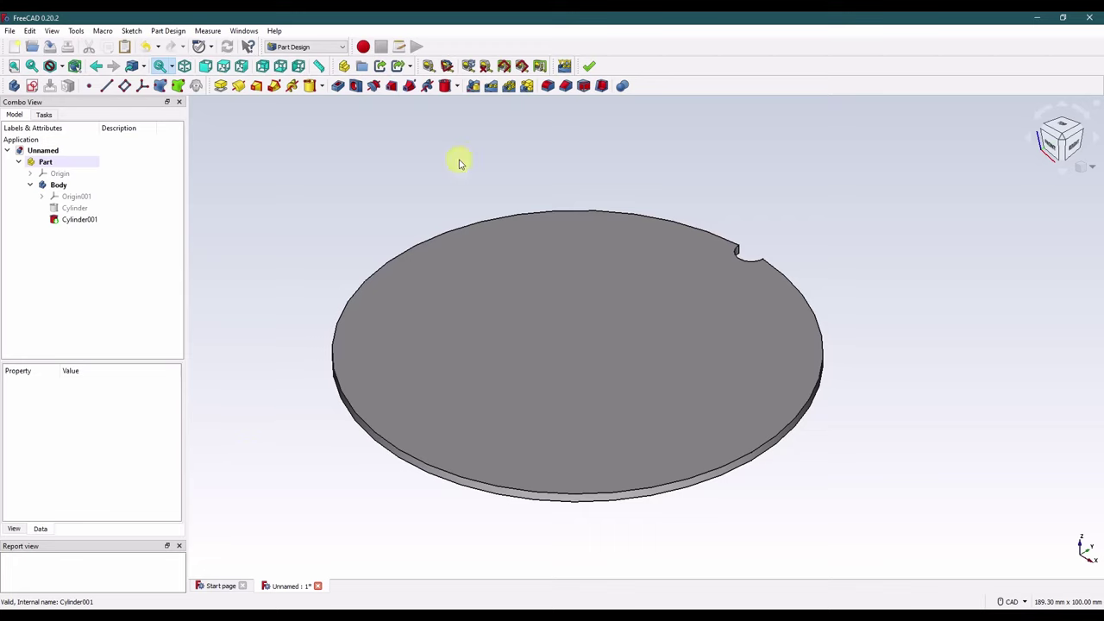
Step: Fillet the two vertical corner edges where the notch meets the disc's rim with a 2 mm radius
click(738, 250)
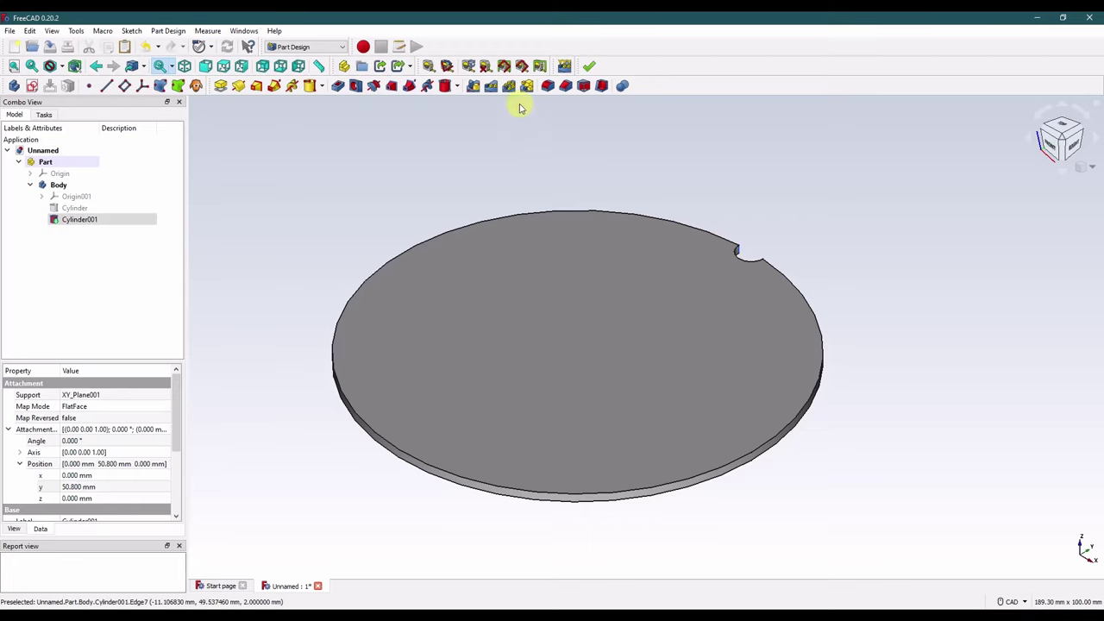
click(526, 85)
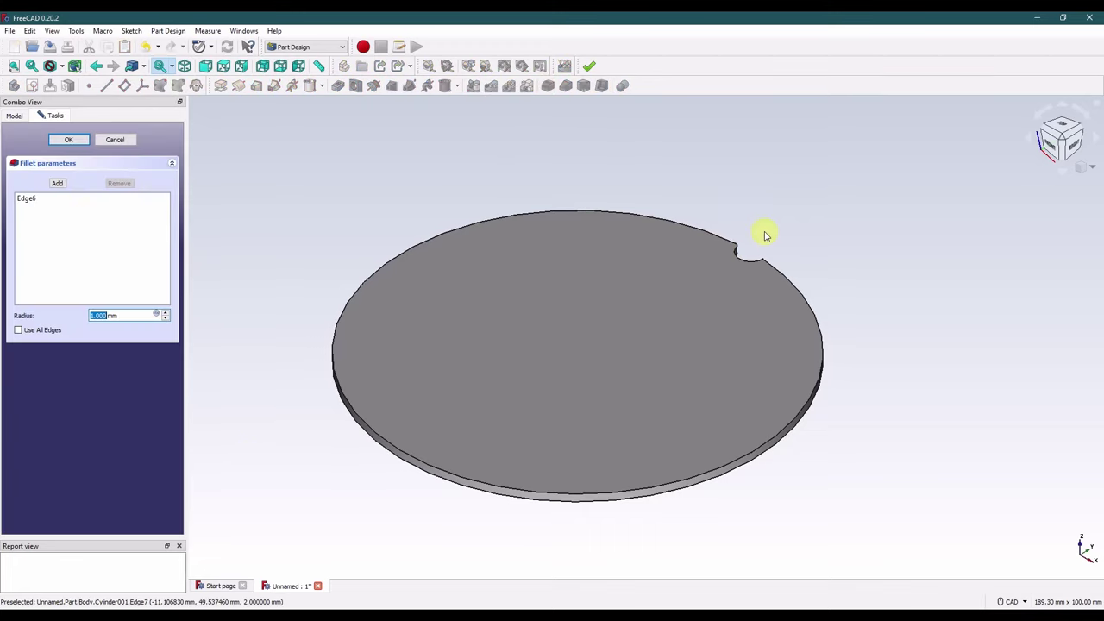
click(166, 312)
middle_drag(682, 266, 732, 362)
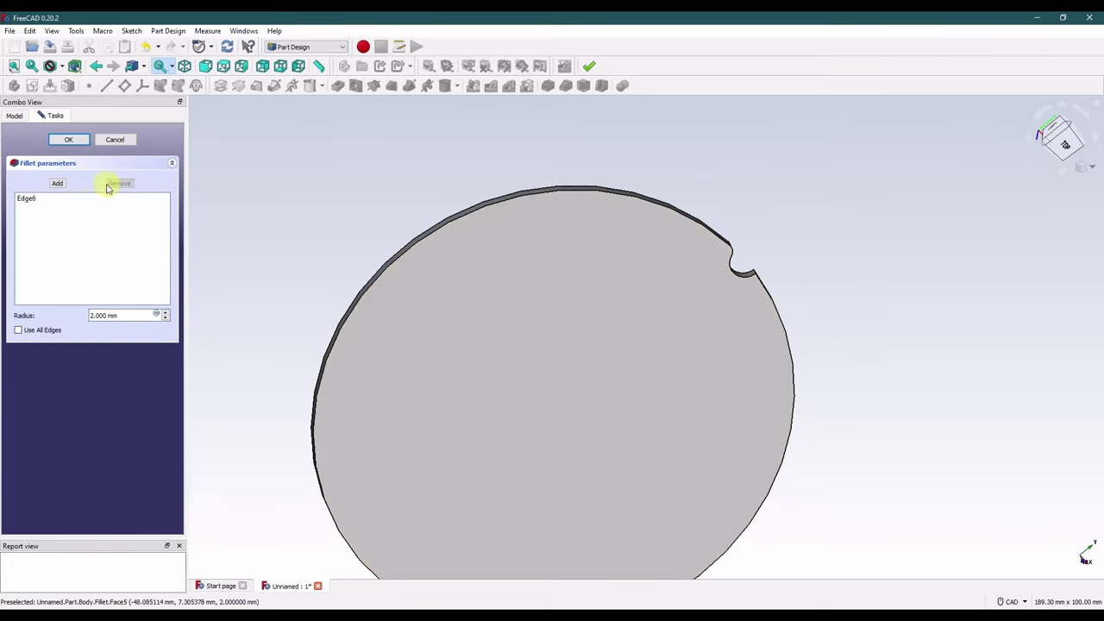
click(57, 183)
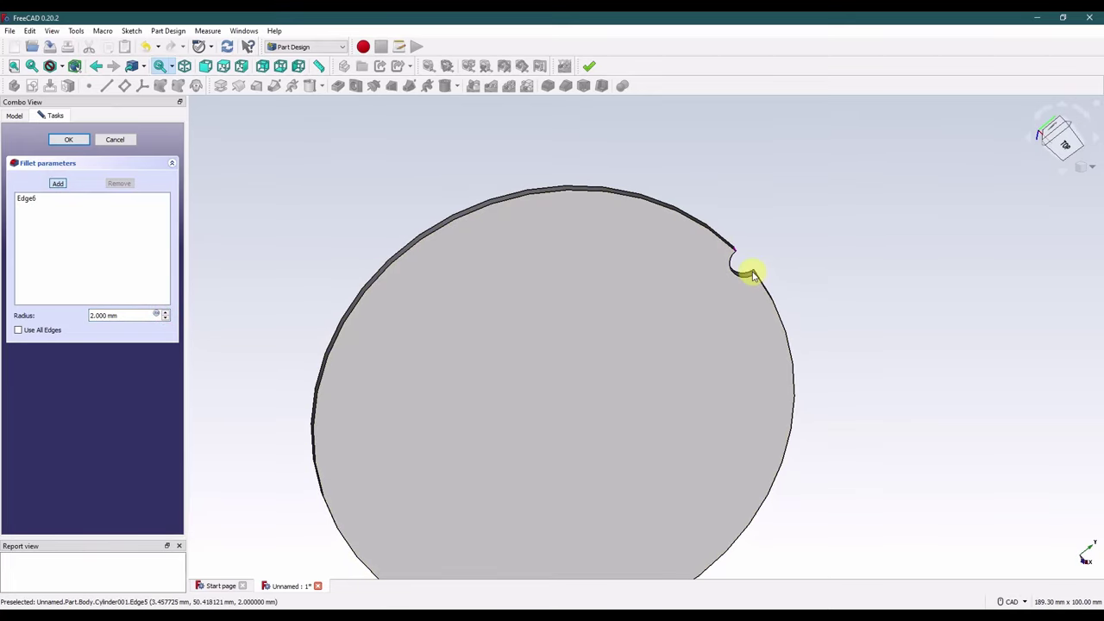
click(753, 274)
middle_drag(702, 308, 704, 310)
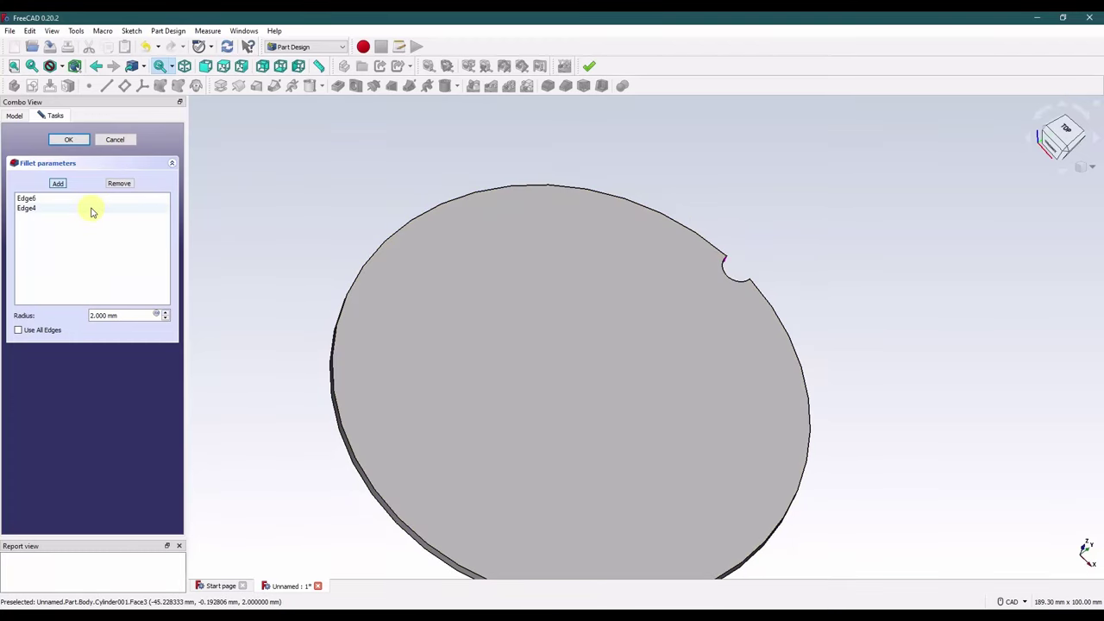
click(57, 183)
click(68, 141)
middle_drag(372, 178, 315, 173)
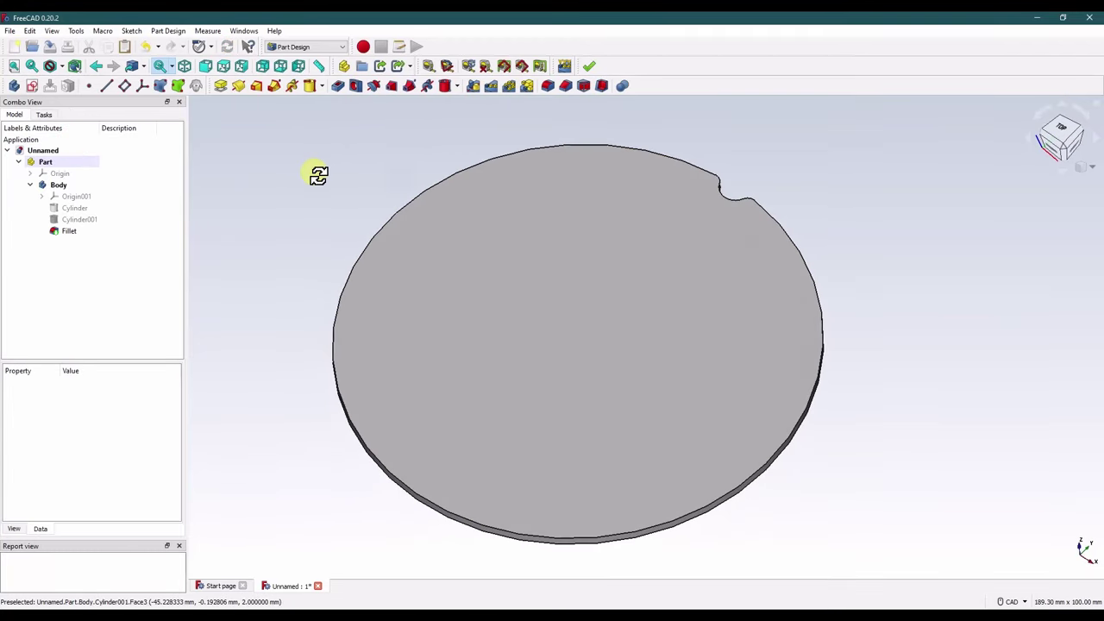
Step: Set the notch fillet's radius to 2.5 mm
click(69, 230)
click(129, 439)
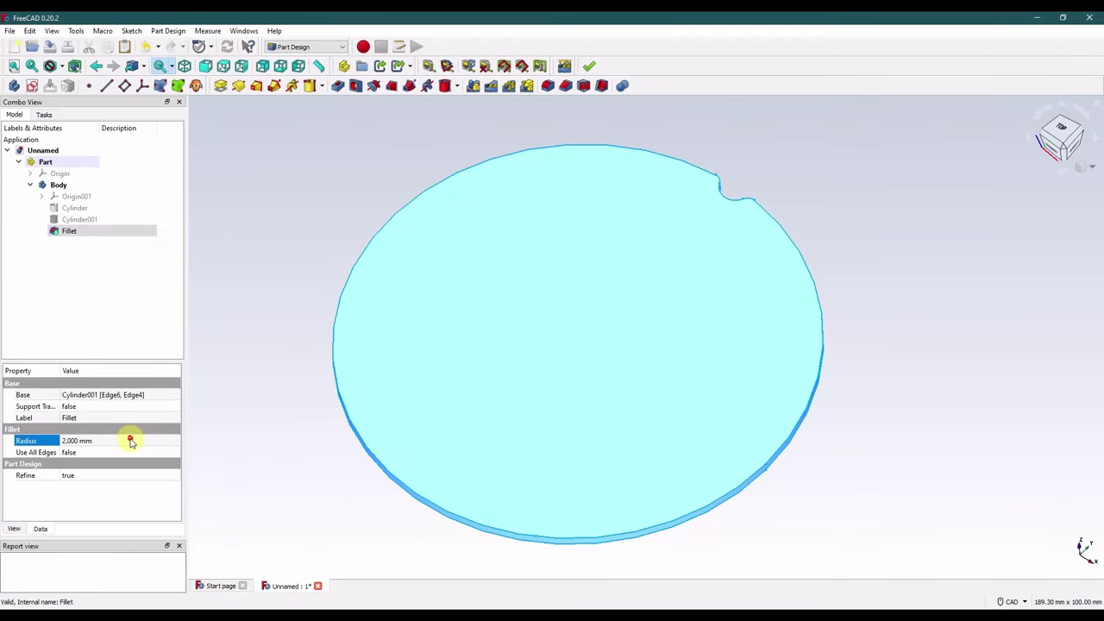
click(175, 437)
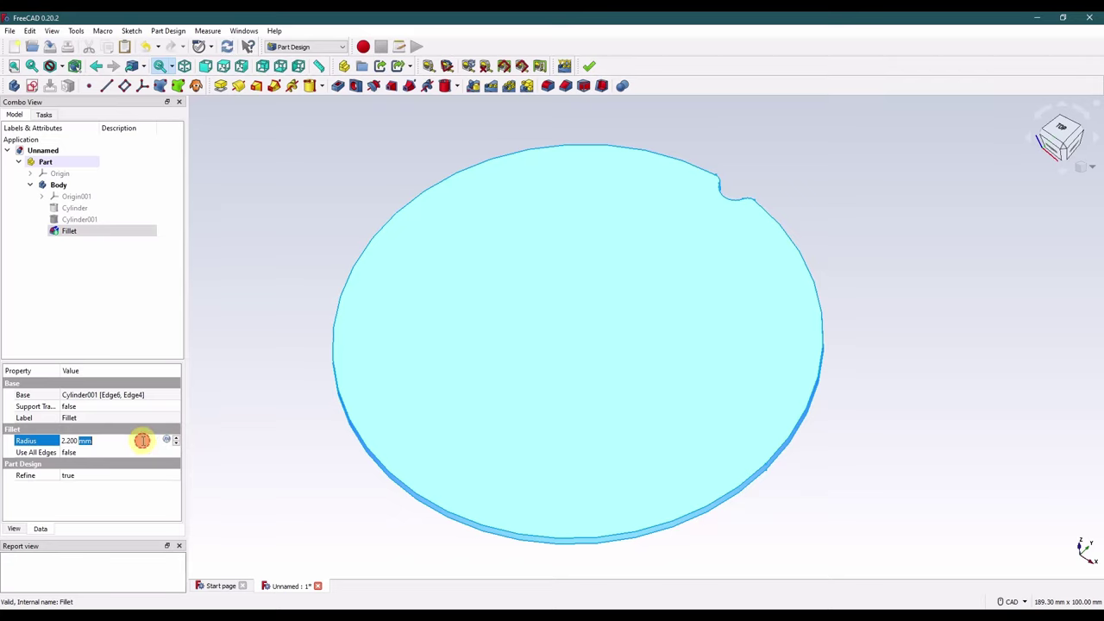
text(2.5)
click(246, 392)
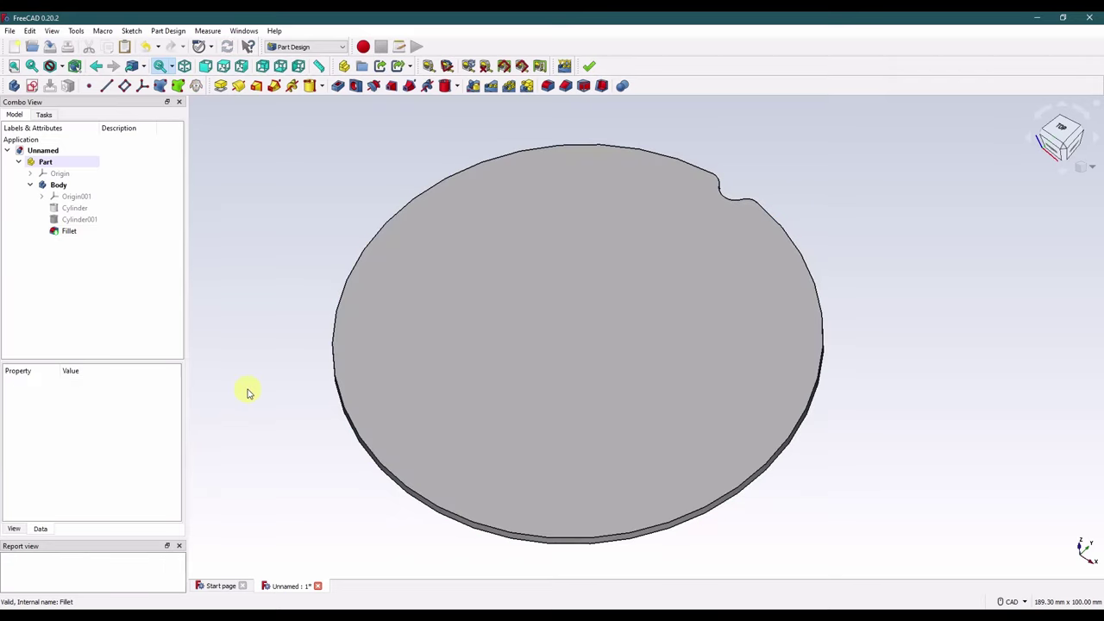
Step: Create a polar pattern of the subtractive cylinder and its fillet around the base Z axis, with 3 occurrences over 360°
middle_drag(245, 356, 267, 387)
click(78, 220)
ctrl+click(74, 231)
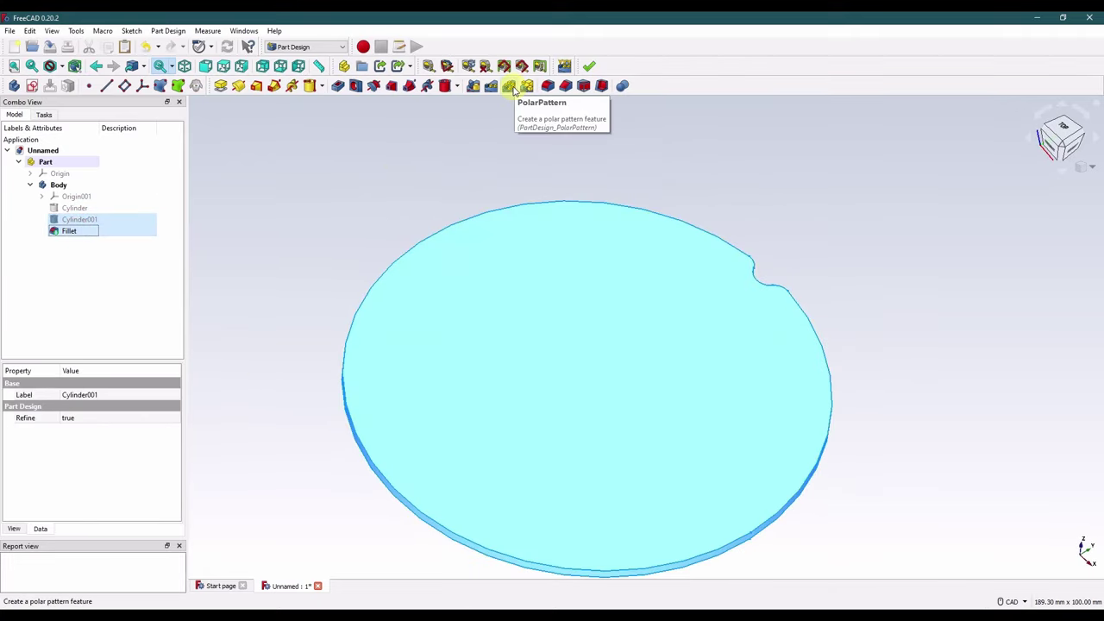
click(512, 87)
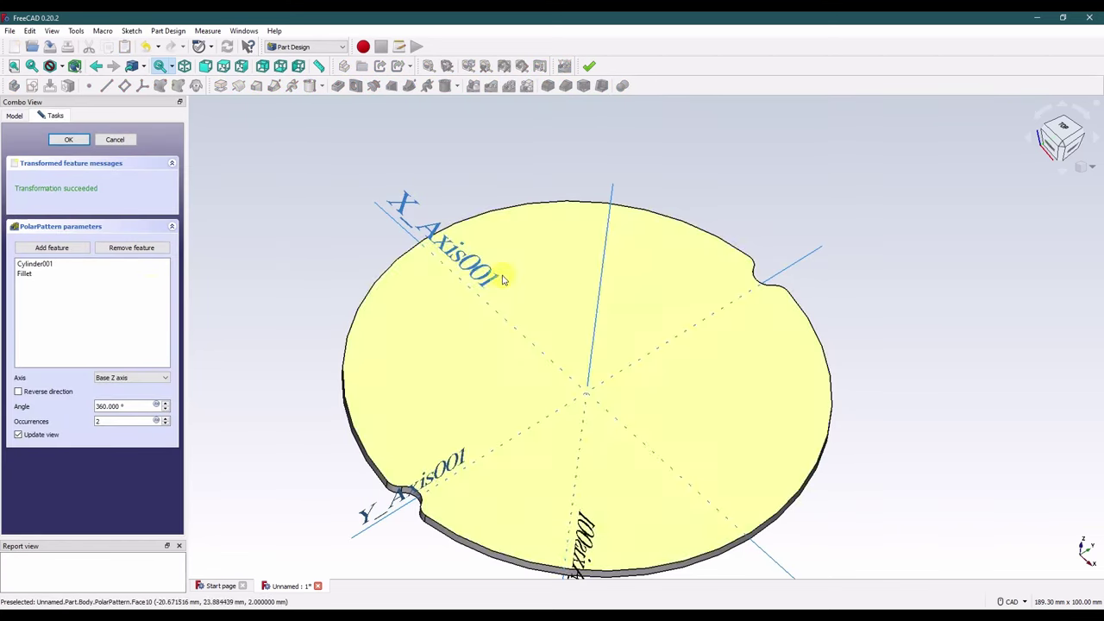
middle_drag(258, 356, 254, 304)
click(166, 418)
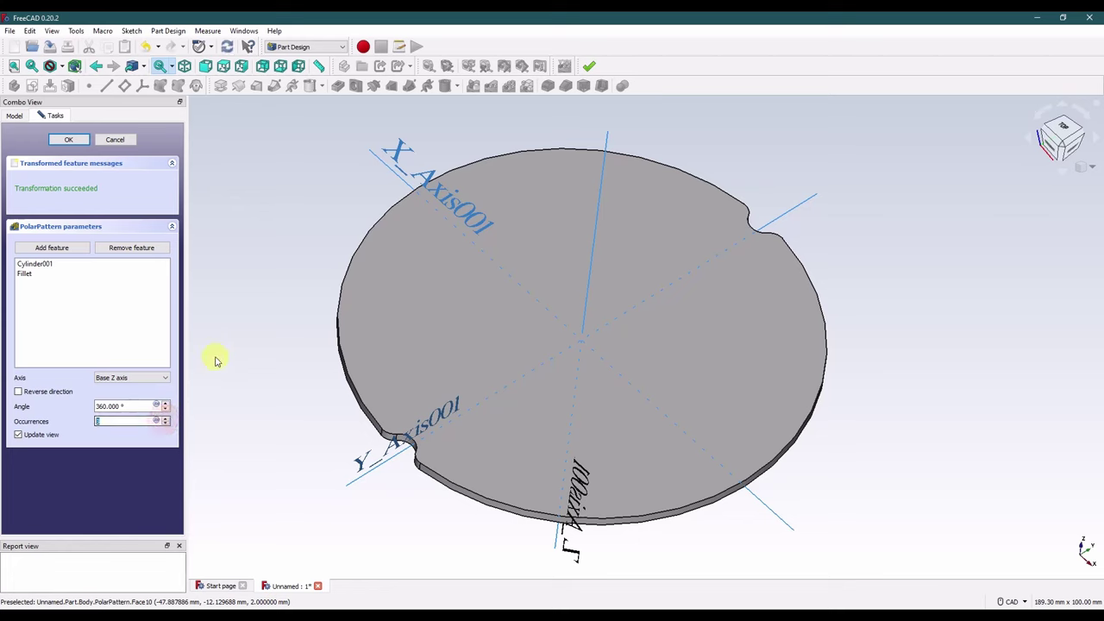
click(69, 141)
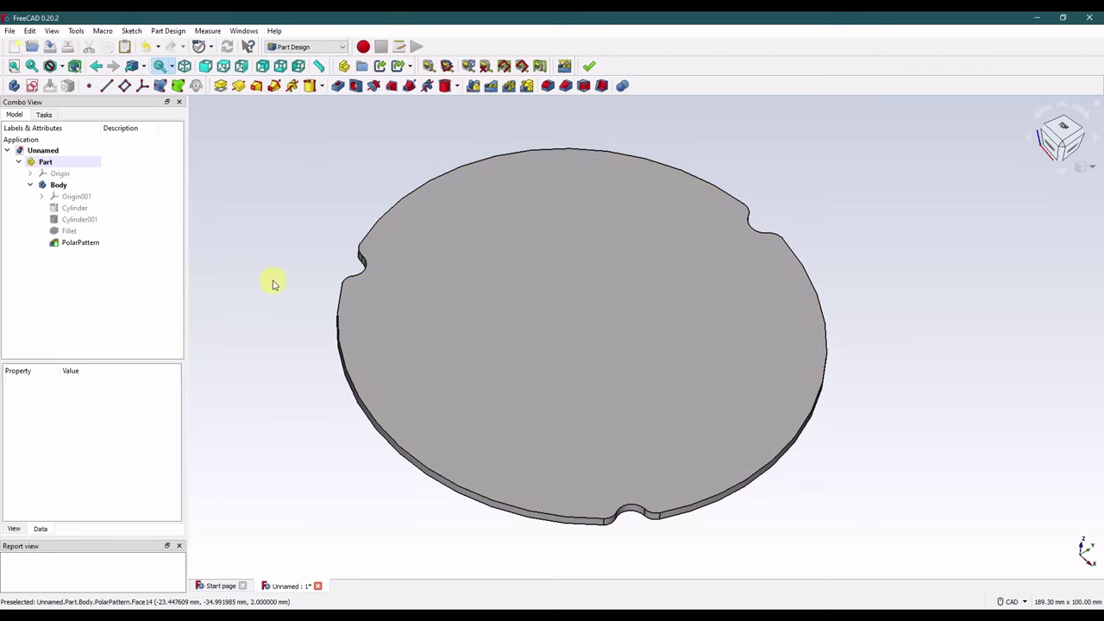
click(272, 282)
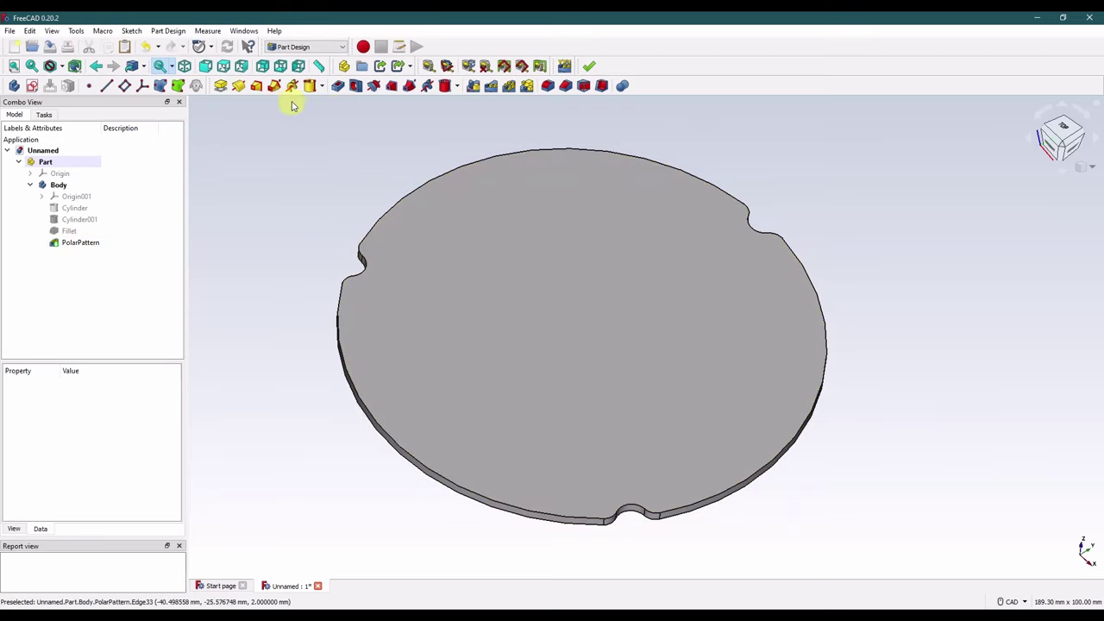
Step: Add an additive box attached to the body's XY plane
click(321, 87)
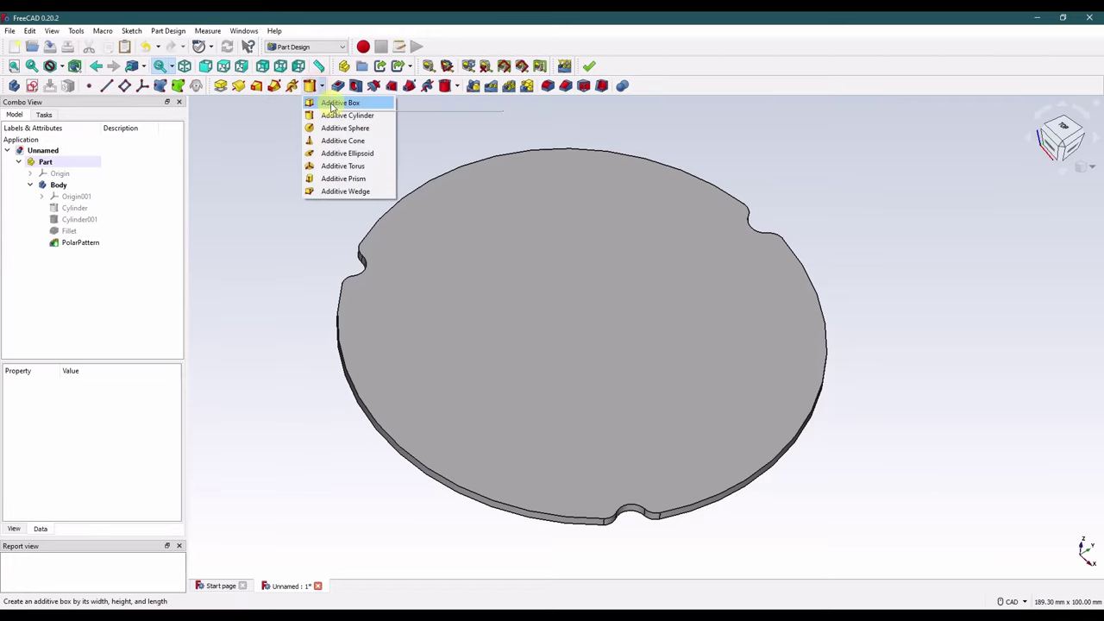
click(332, 105)
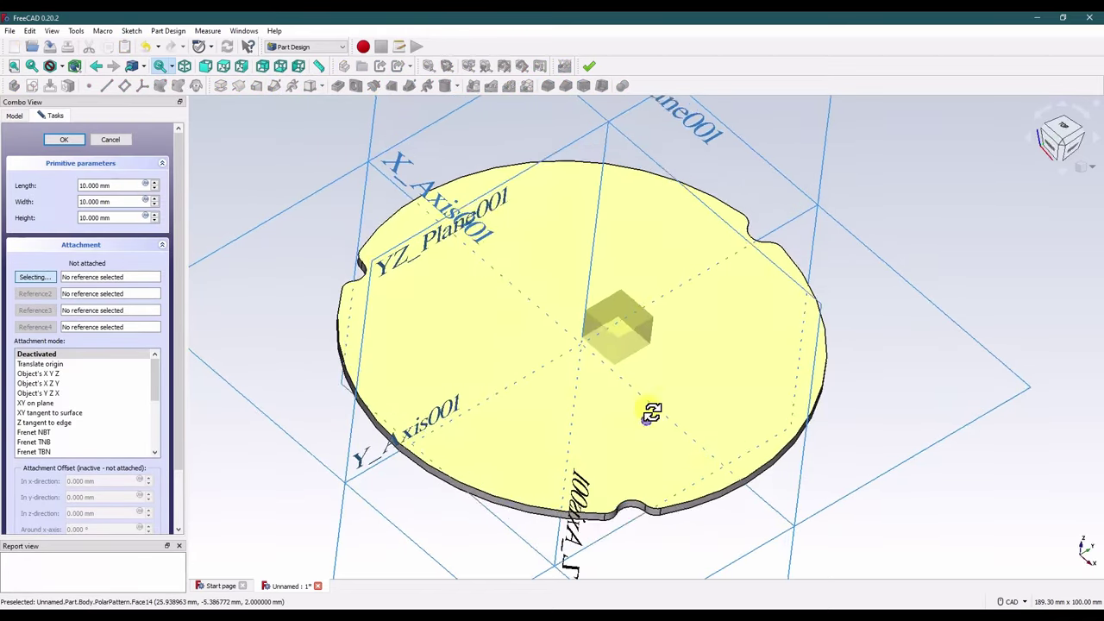
middle_drag(652, 414, 561, 388)
click(248, 271)
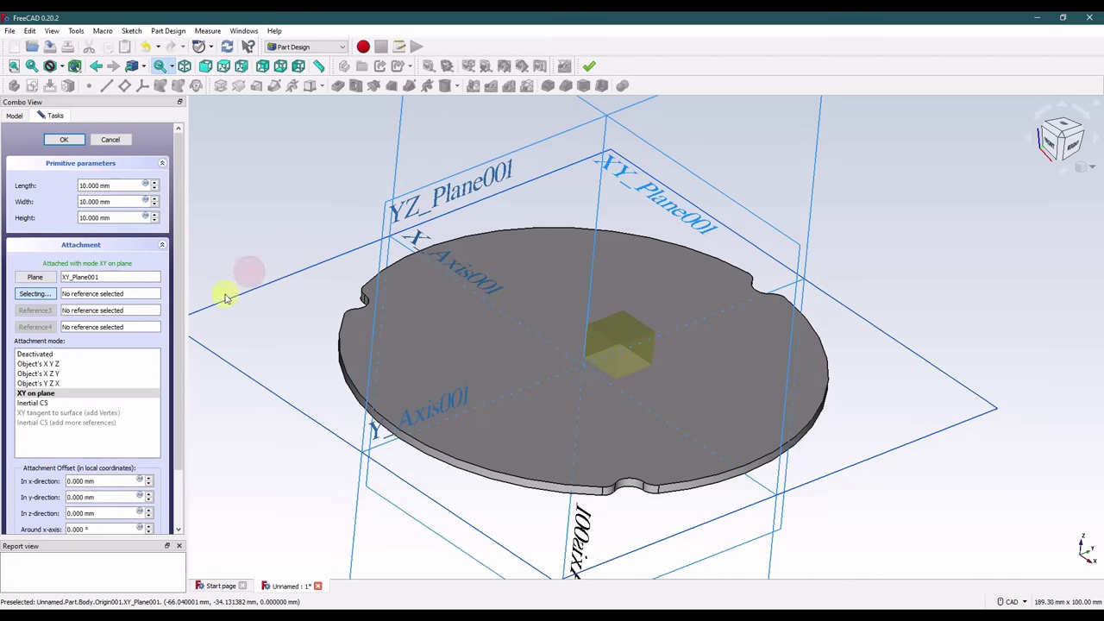
Step: Set the additive box's length to 4 mm, width to 28.5 mm and height to 3 mm
drag(112, 185, 75, 201)
text(4)
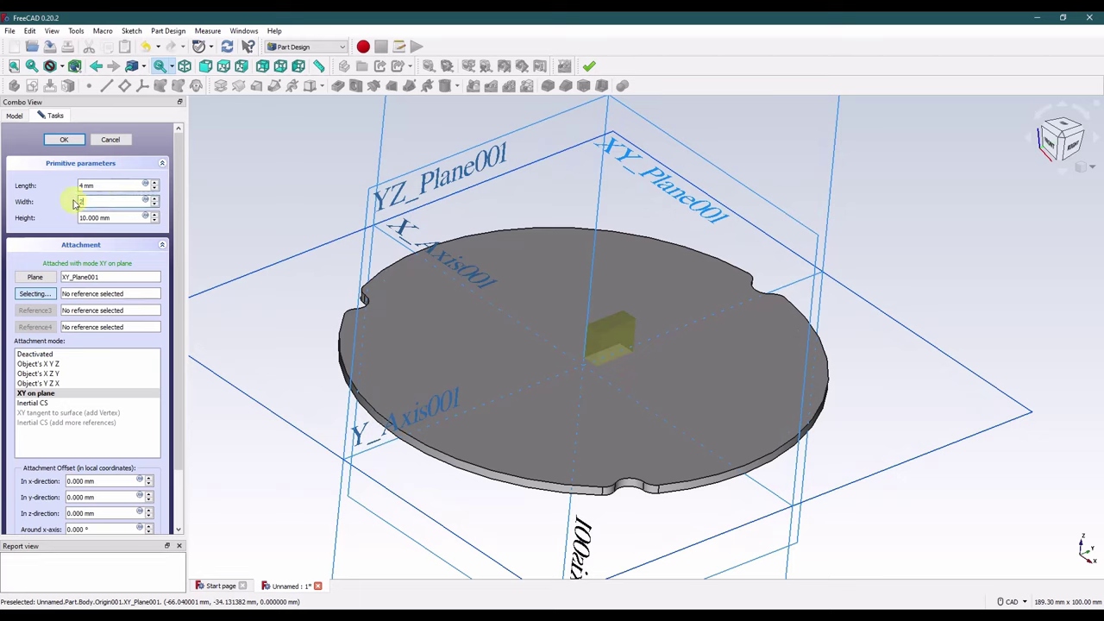
text(28.5)
click(120, 217)
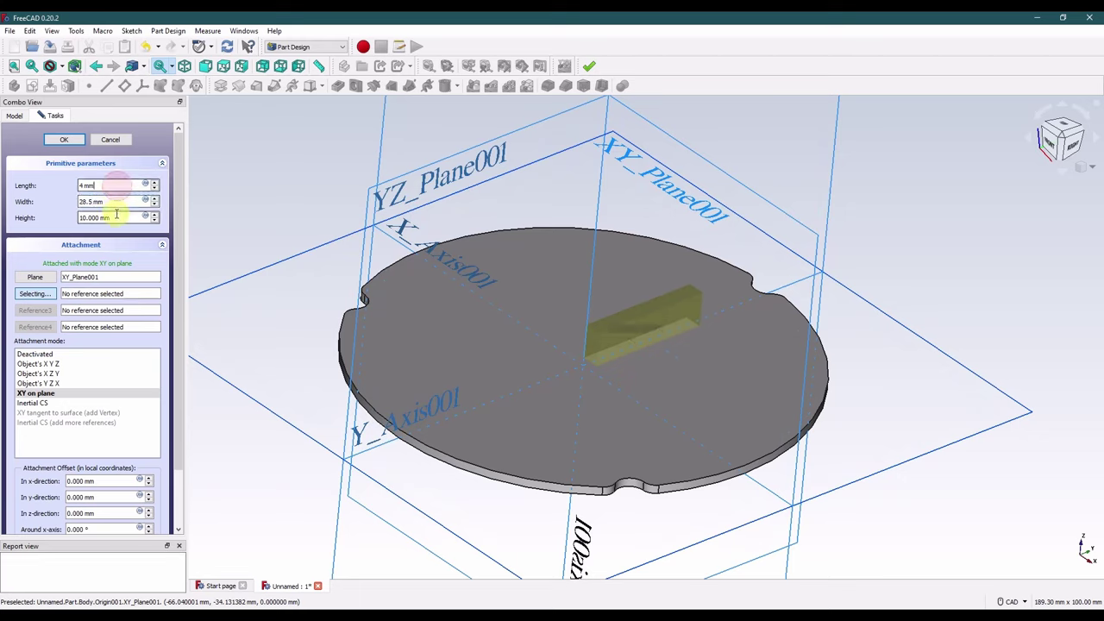
drag(120, 218, 75, 218)
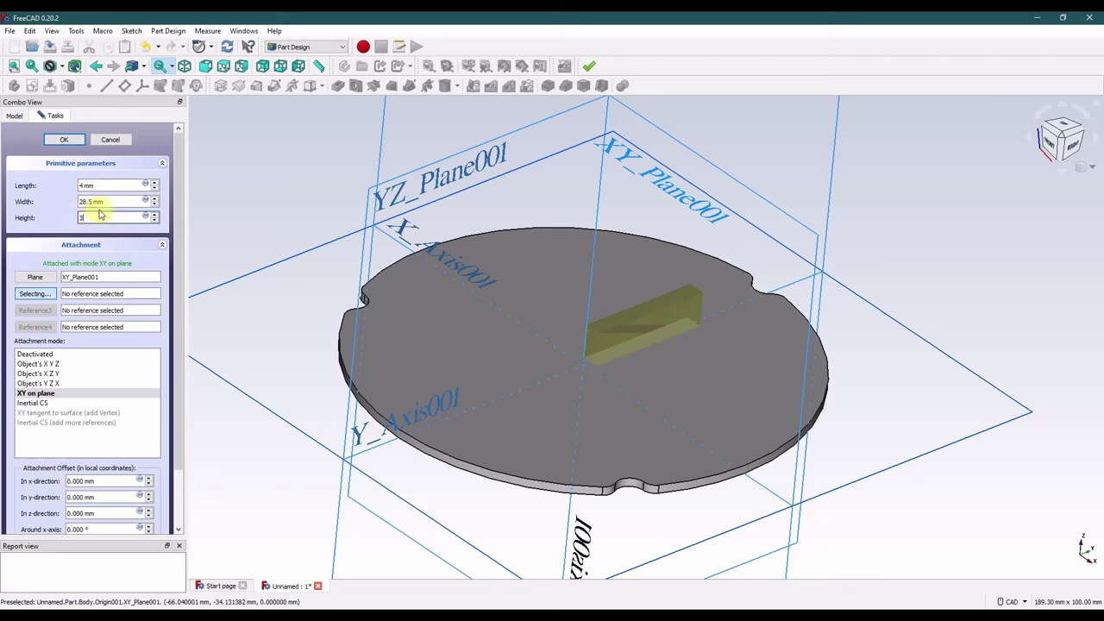
click(114, 202)
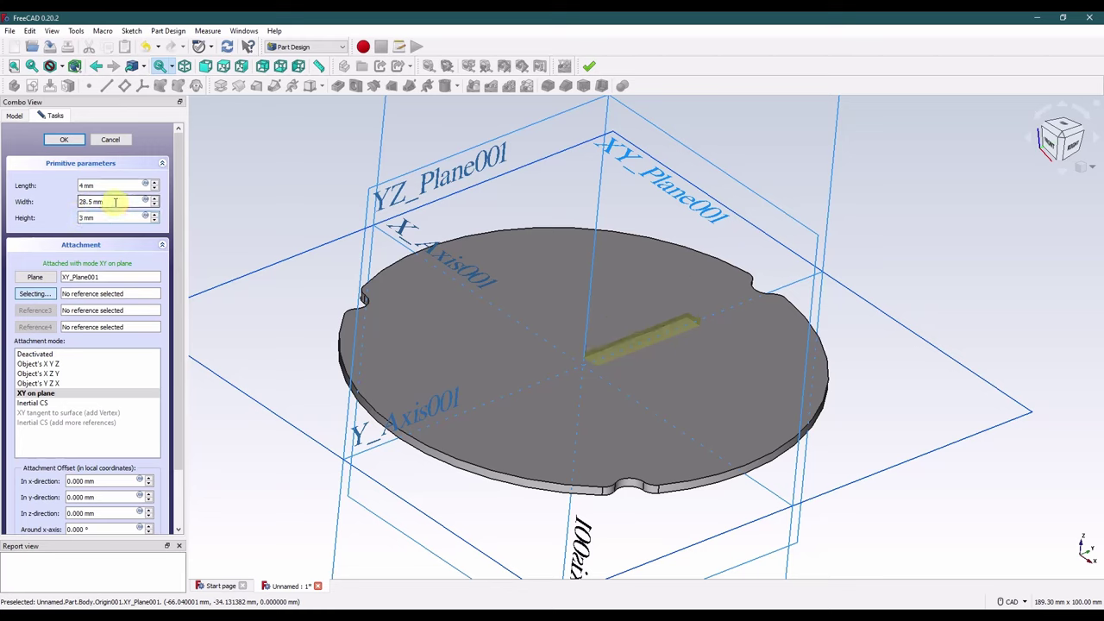
click(107, 185)
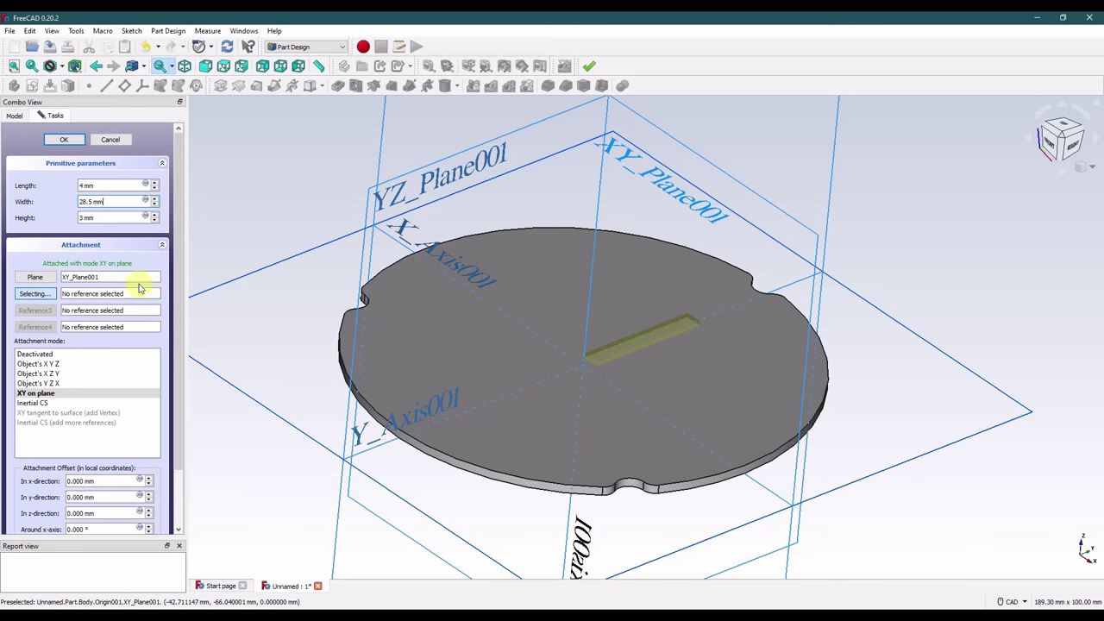
click(90, 199)
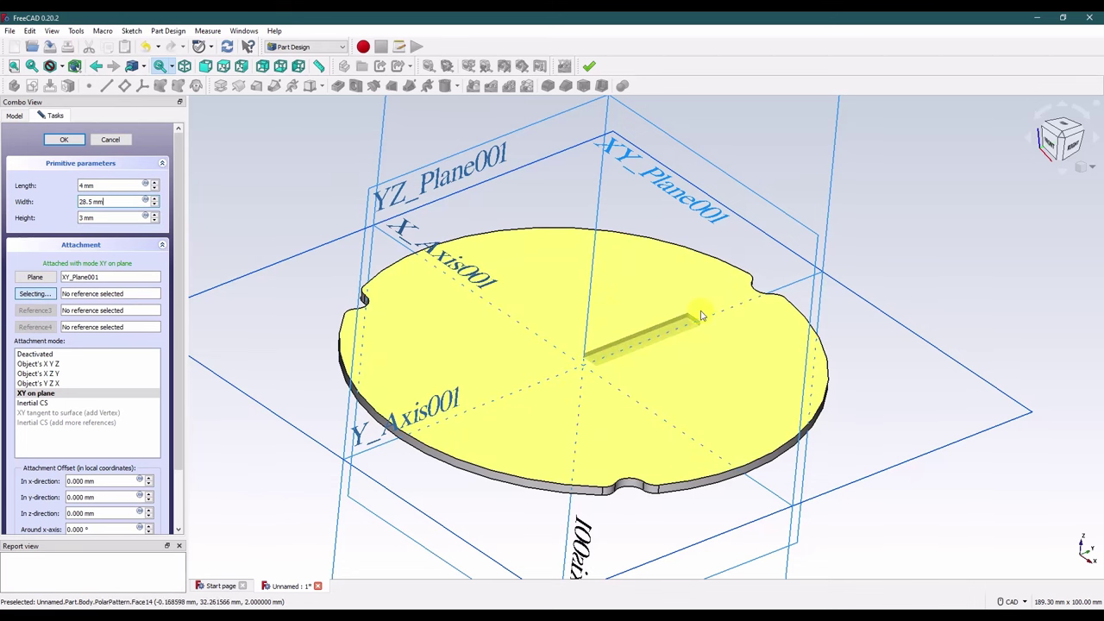
click(149, 219)
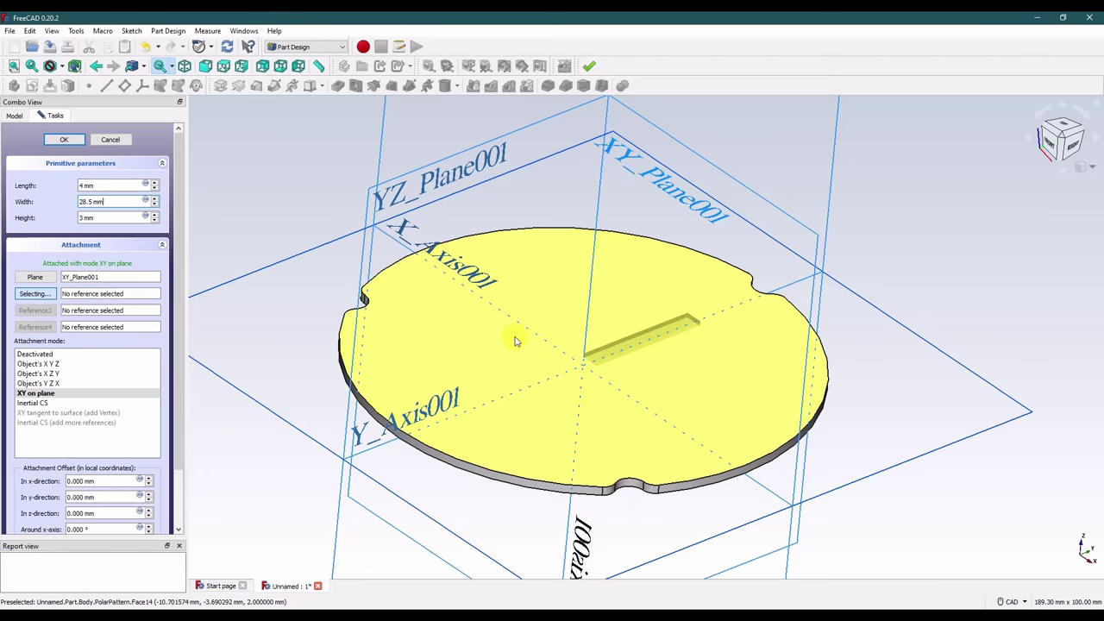
click(73, 140)
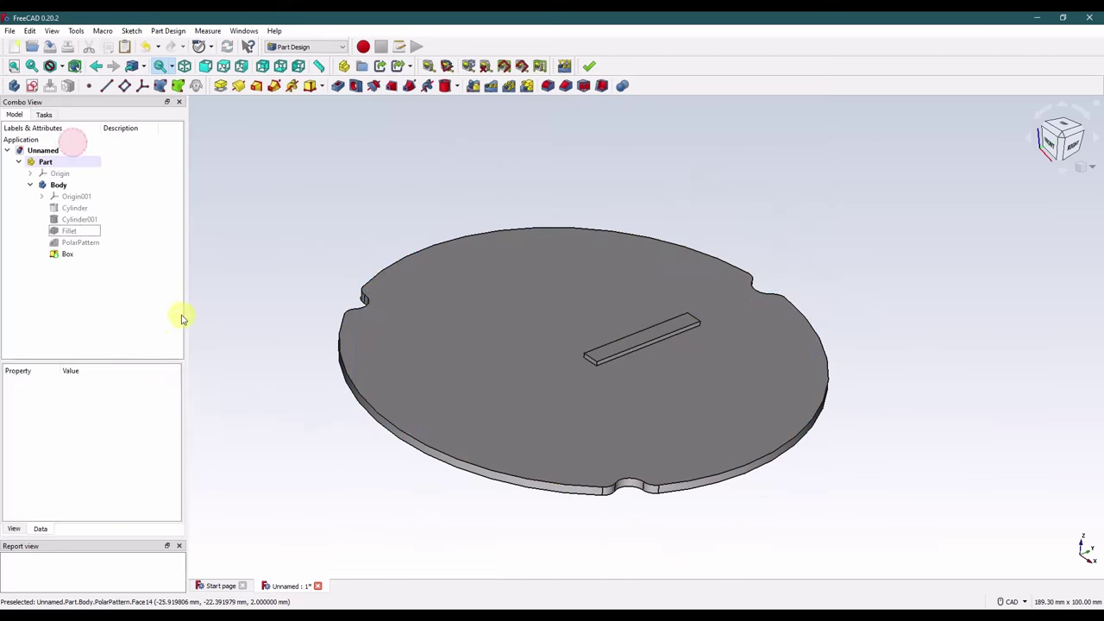
Step: Offset the box's attachment position by 2 mm in Z and -2 mm in X
click(64, 253)
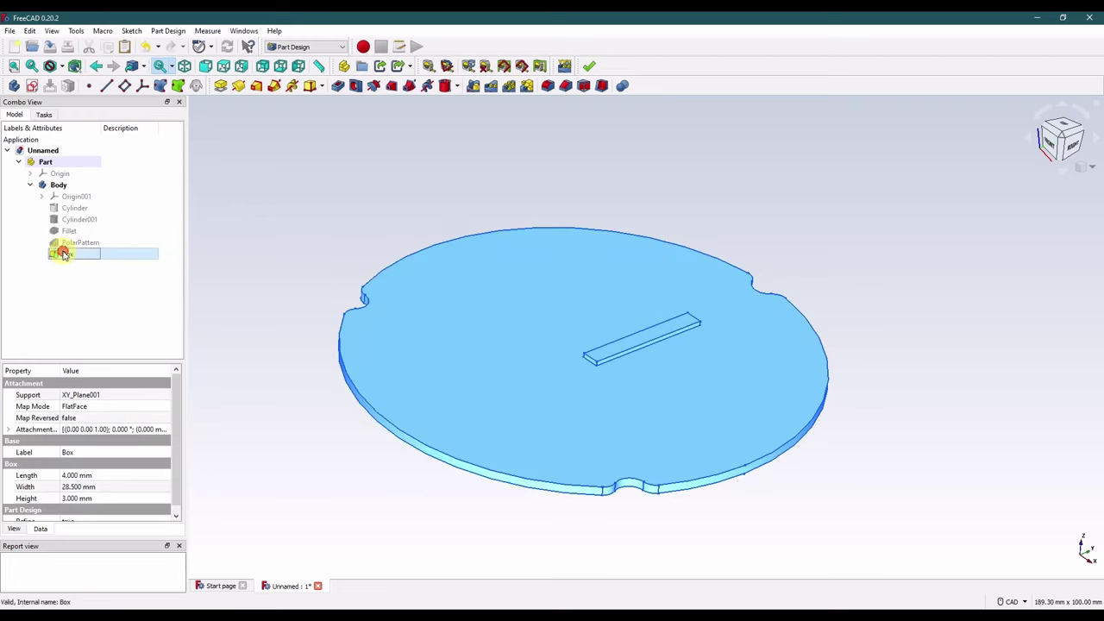
drag(175, 399, 175, 404)
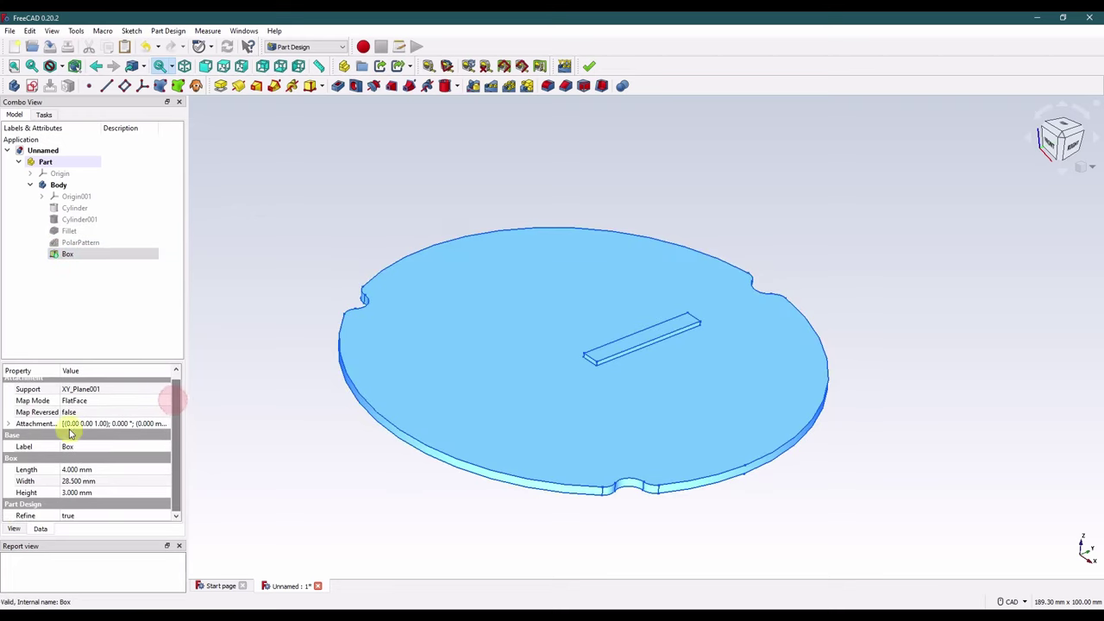
click(9, 424)
click(19, 458)
click(112, 493)
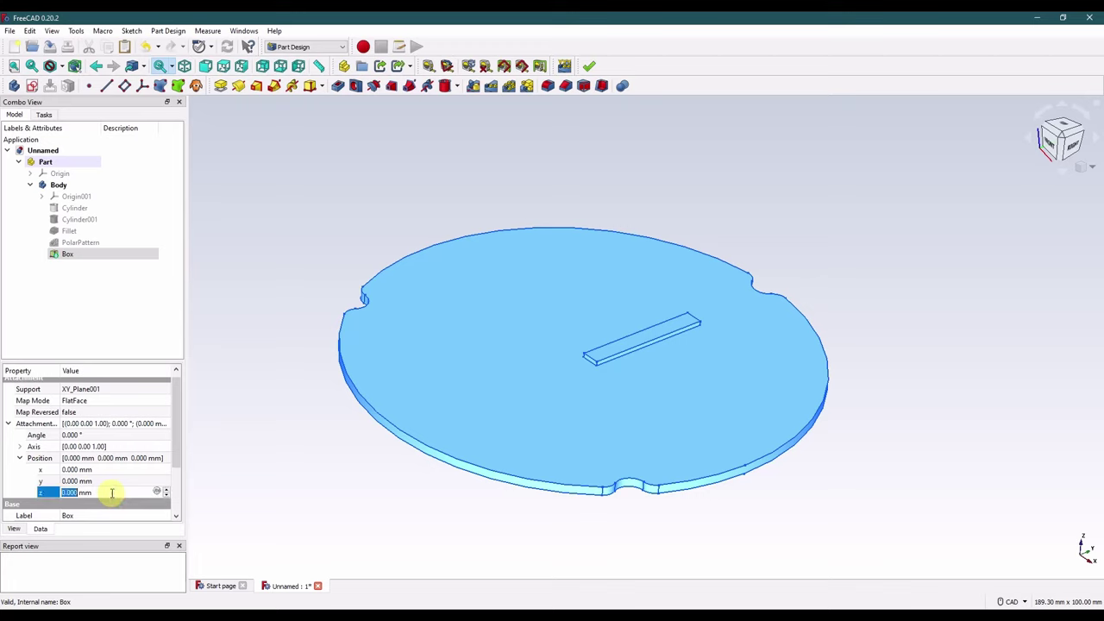
text(2)
key(Return)
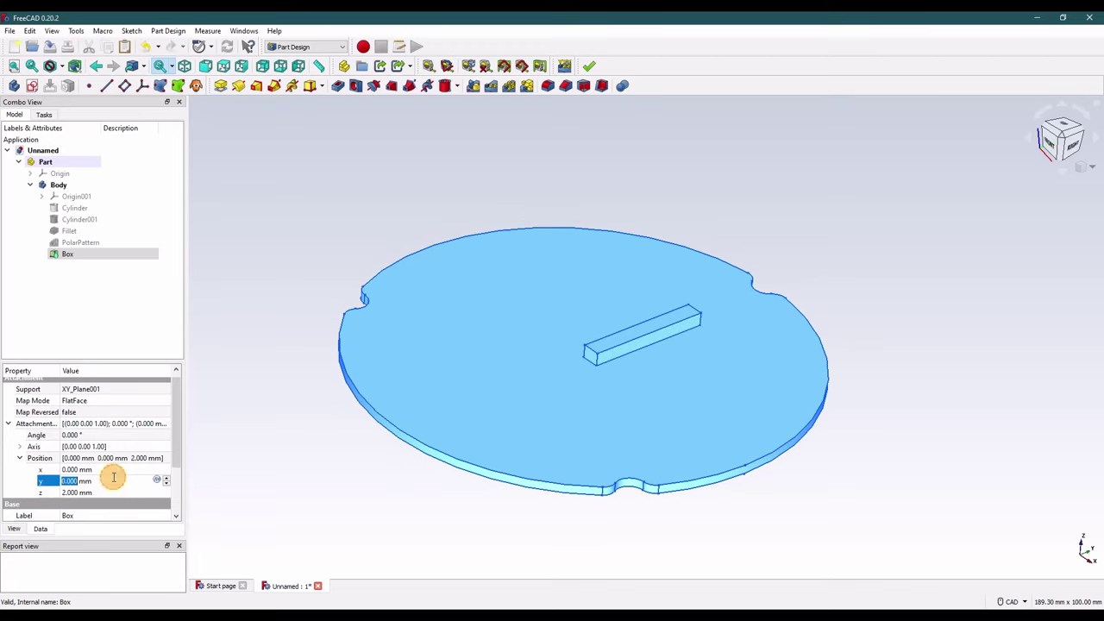
click(115, 469)
text(-)
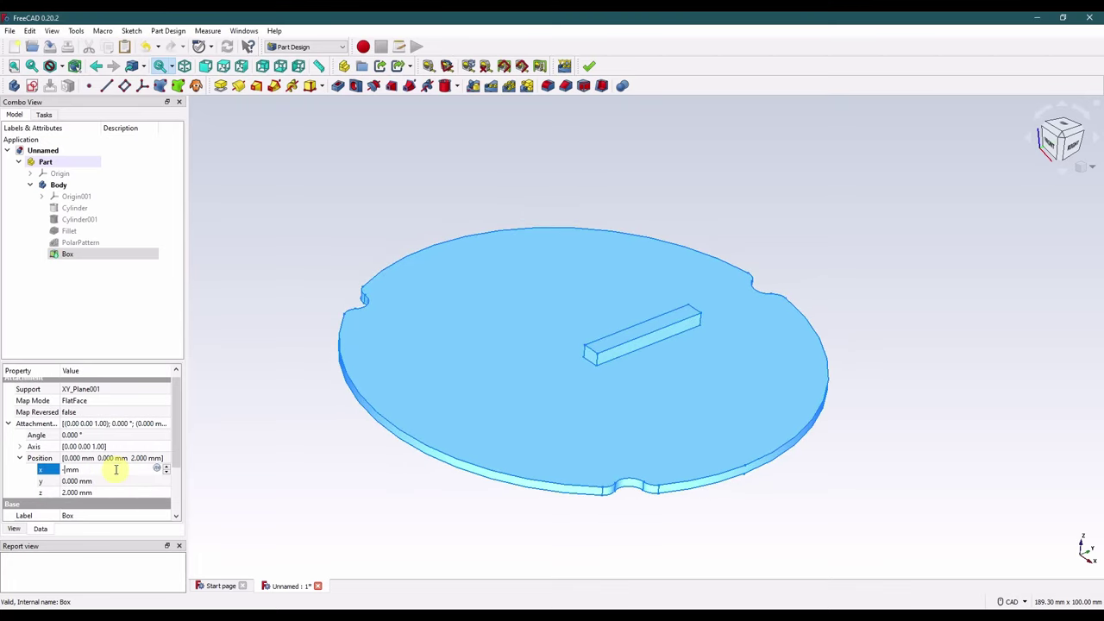
text(2)
key(Return)
Step: Set the box's attachment position to -14.25 mm in Y and deselect the box
click(112, 481)
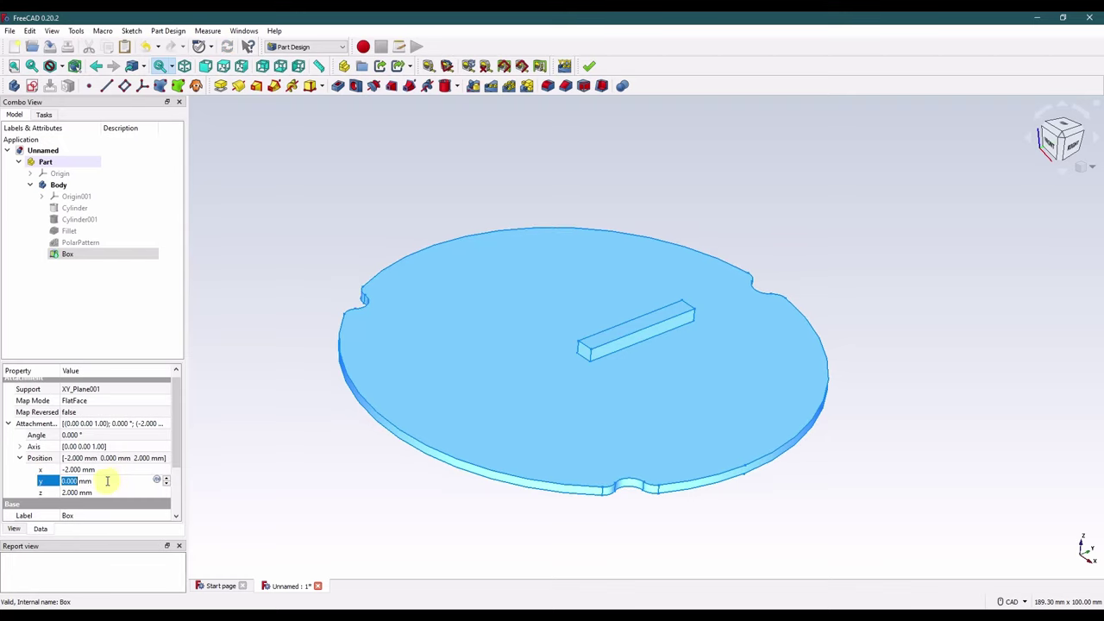
text(-14.2)
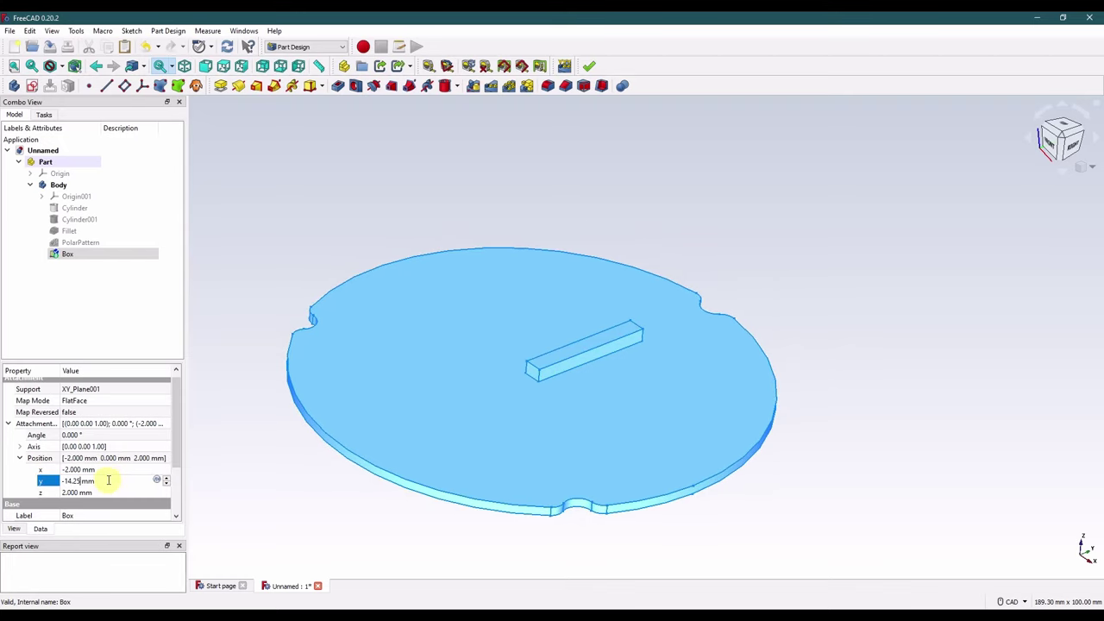
text(5)
key(Return)
click(251, 443)
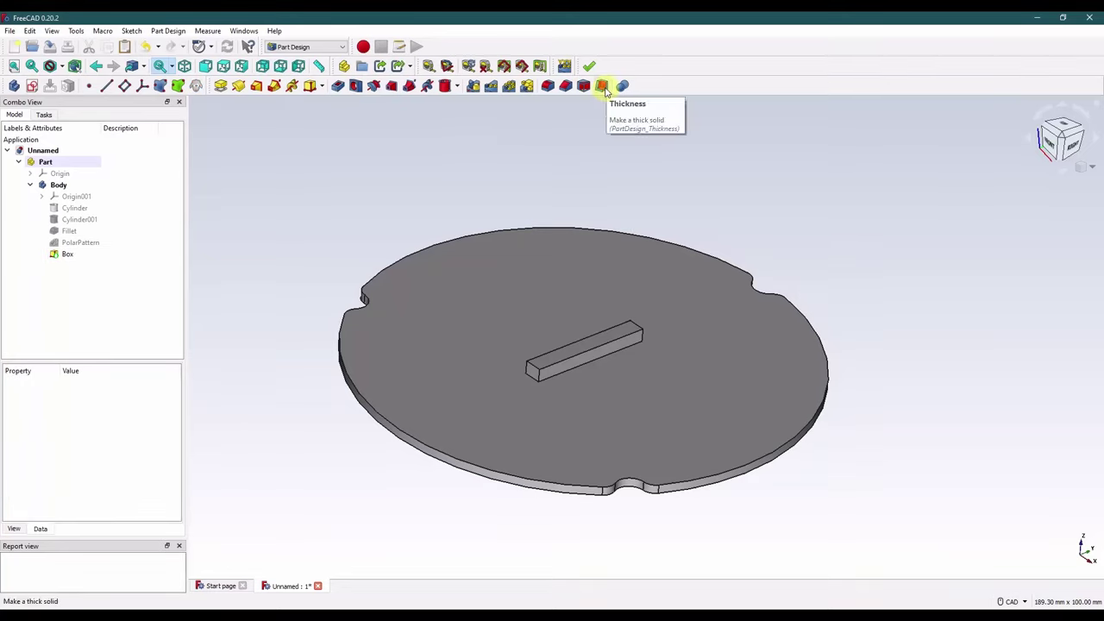
Step: Start a 1.5° draft on the box's long side face, with the disc's top face as neutral plane and a vertical box edge as pull direction
click(585, 86)
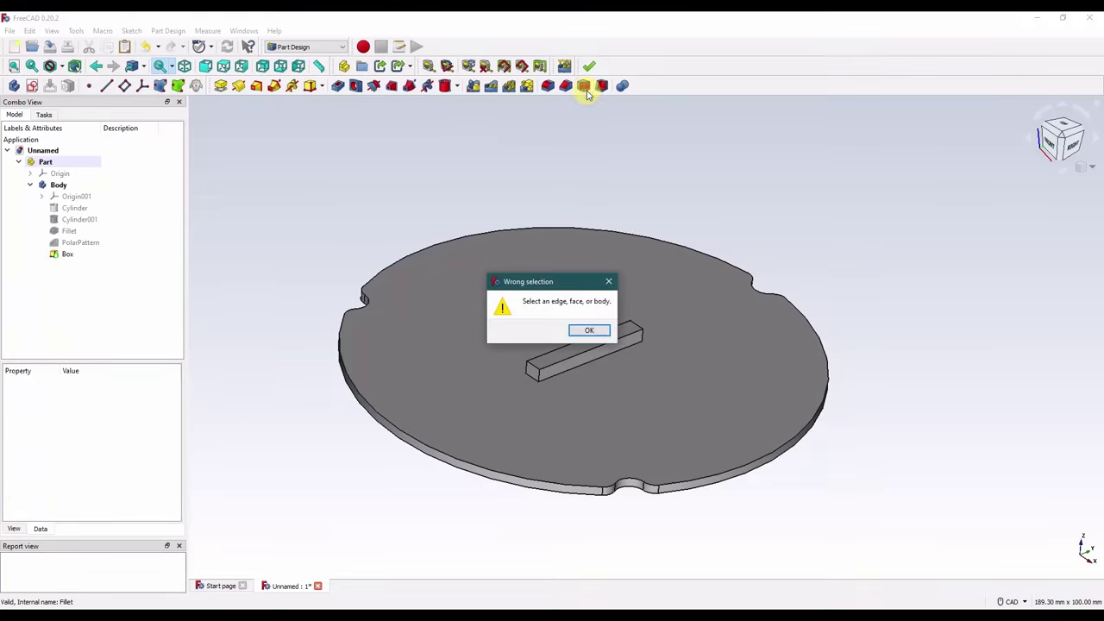
click(587, 328)
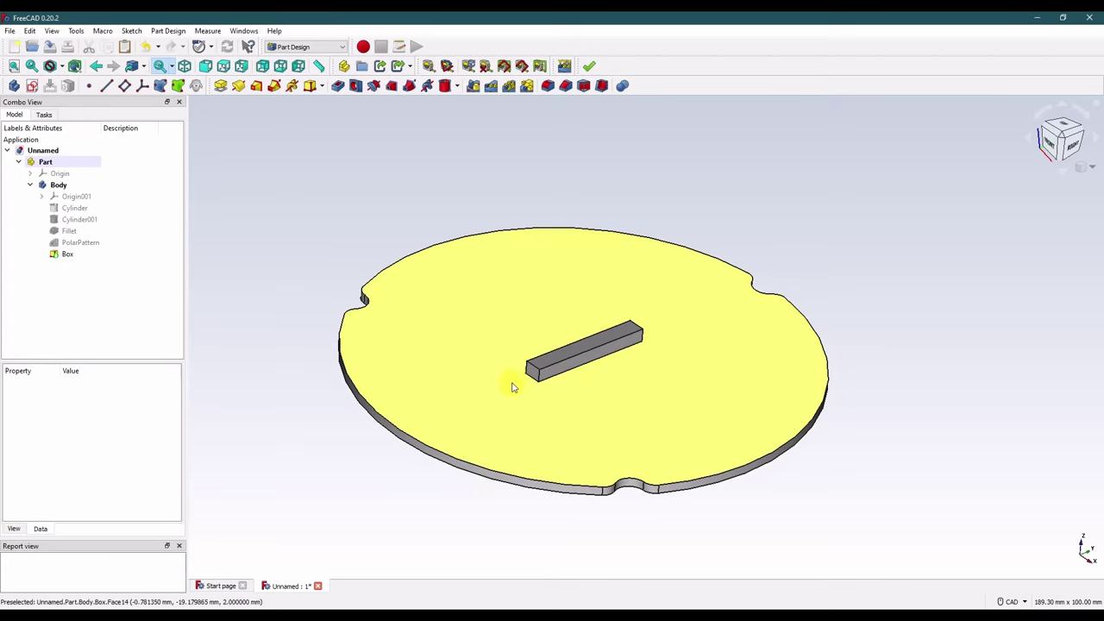
click(558, 369)
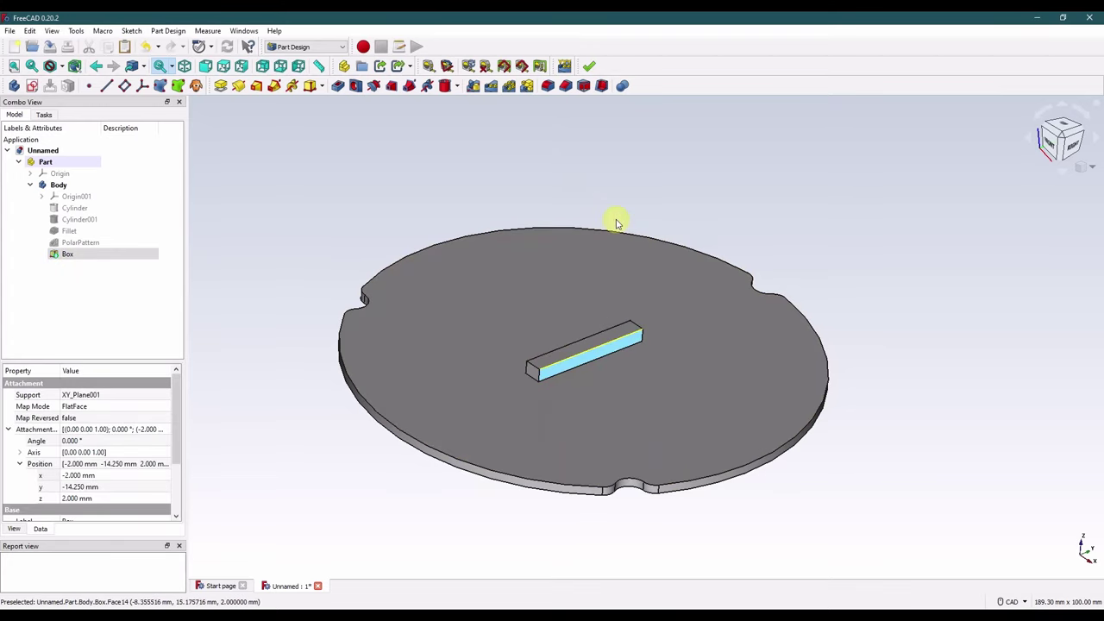
click(584, 88)
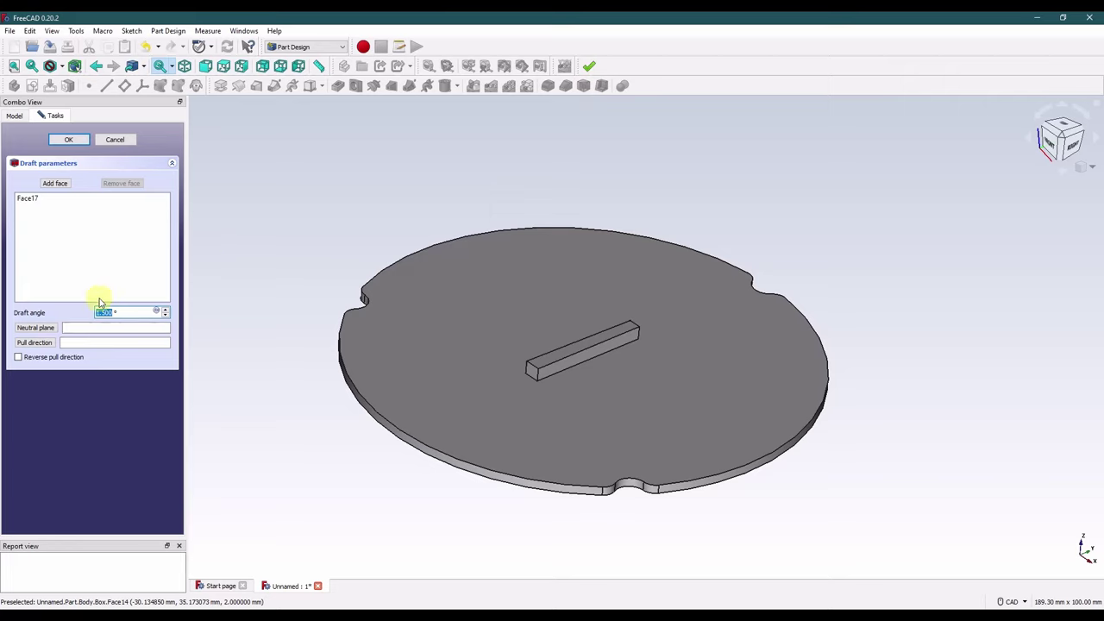
click(53, 328)
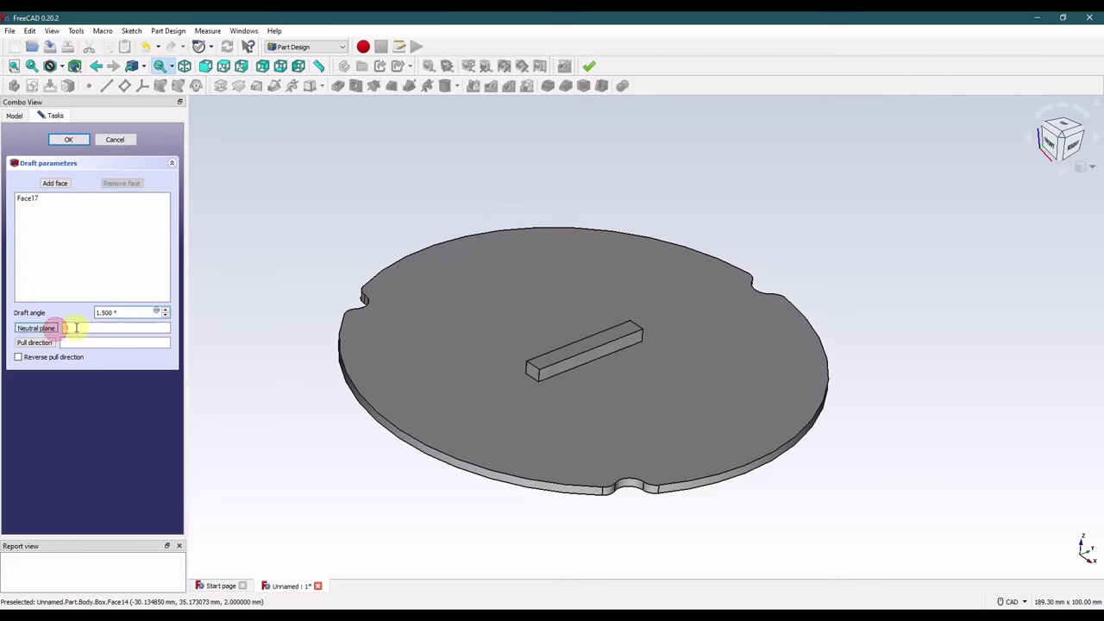
click(515, 391)
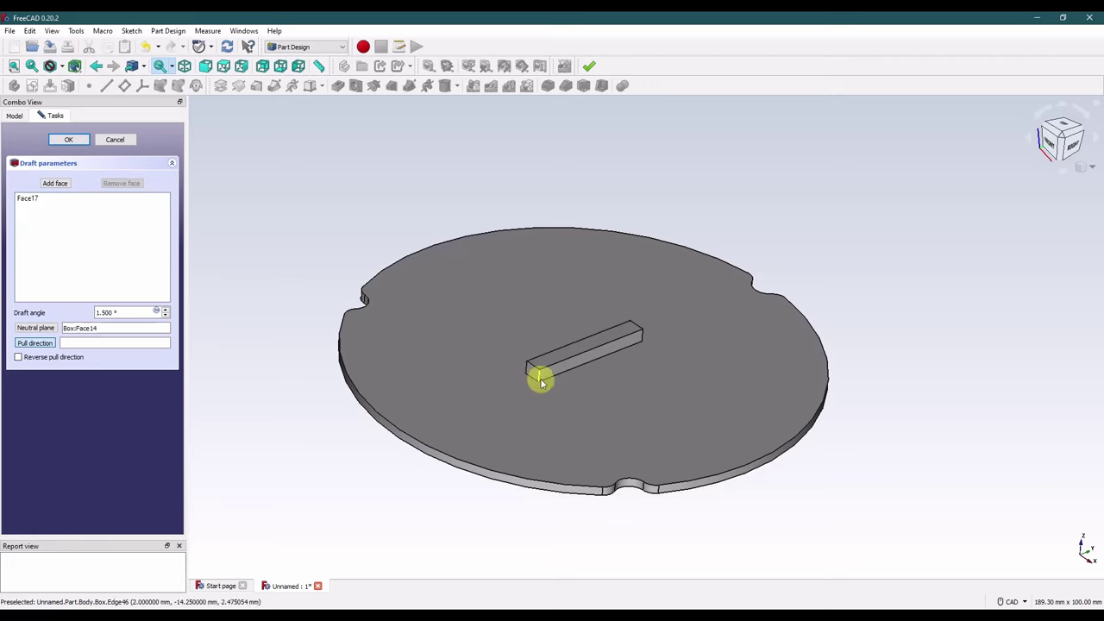
click(109, 228)
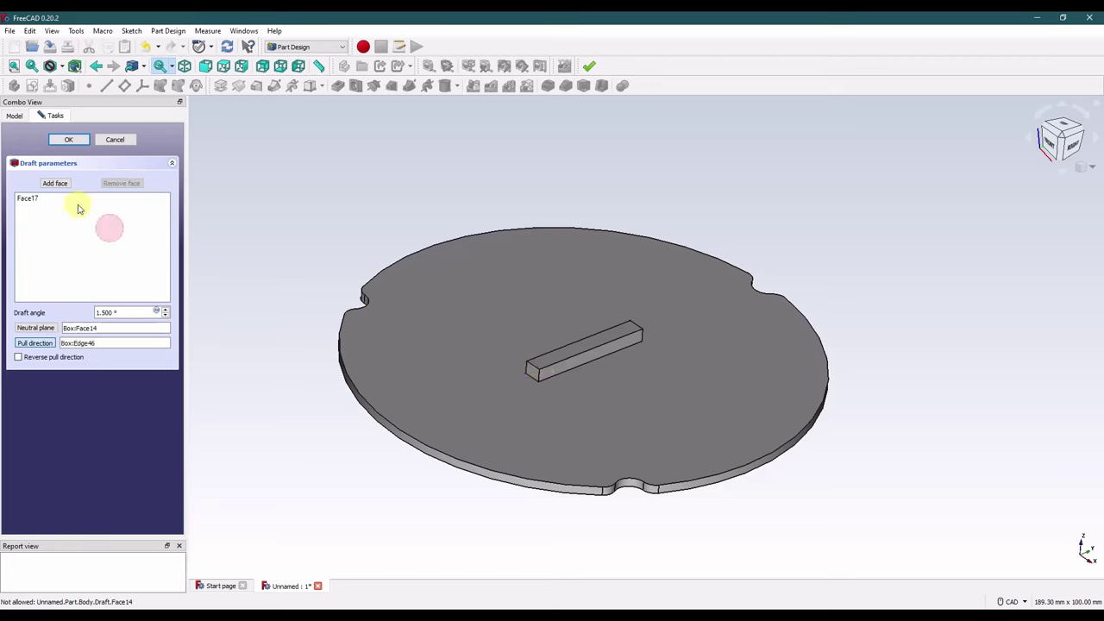
Step: Add the box's three remaining side faces to the draft and apply it
click(62, 198)
click(54, 183)
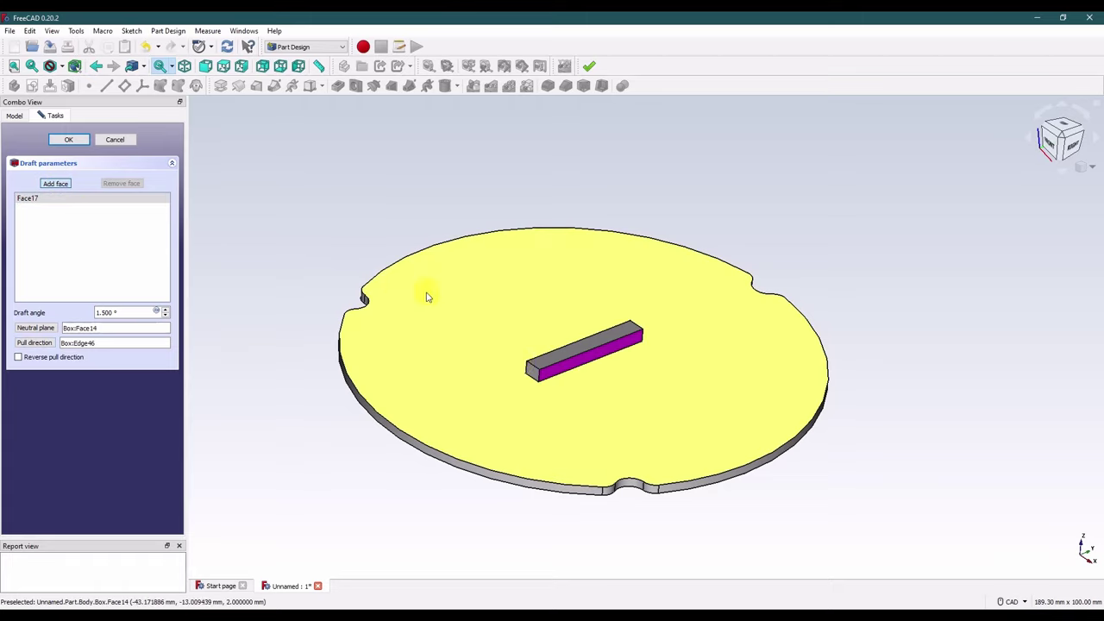
click(528, 370)
middle_drag(425, 293, 572, 313)
click(582, 288)
middle_drag(555, 263, 584, 214)
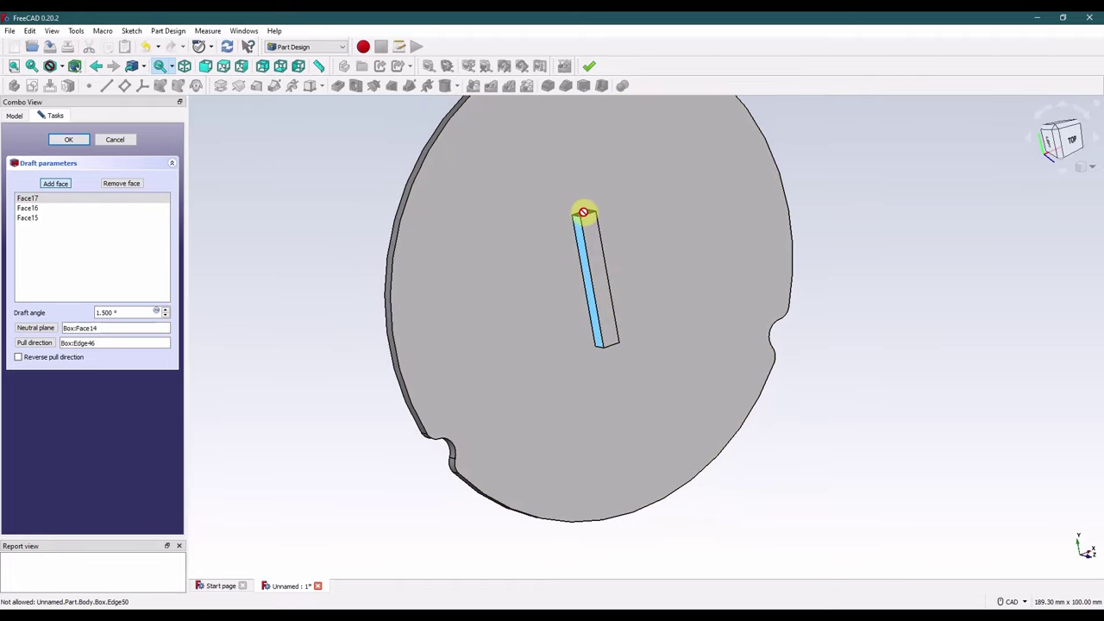
scroll(583, 212, up, 5)
click(572, 219)
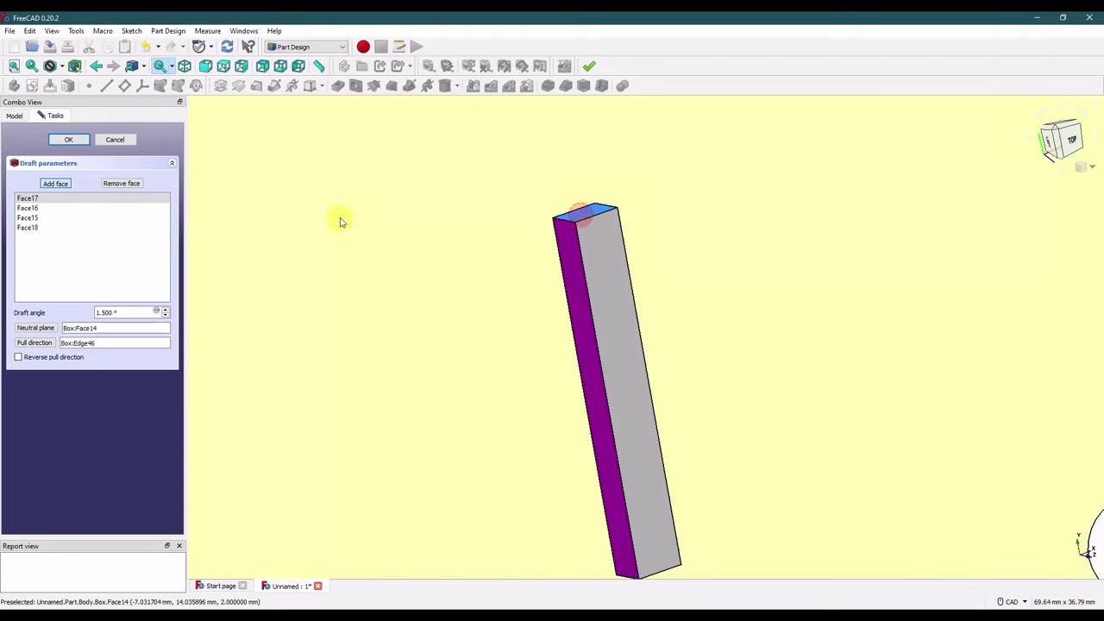
click(68, 143)
Step: Cut the disc's center and the middle of the box with a subtractive cylinder of 10 mm radius and 6 mm height
scroll(515, 293, down, 5)
middle_drag(515, 293, 781, 293)
click(1093, 171)
click(1065, 202)
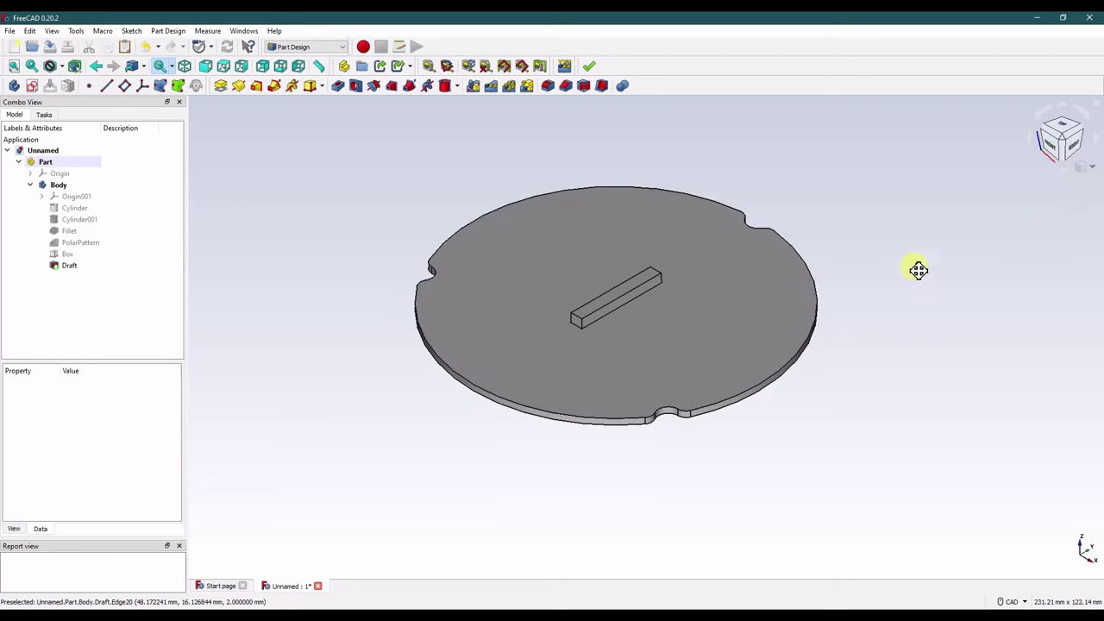
scroll(578, 383, up, 4)
middle_drag(578, 384, 682, 375)
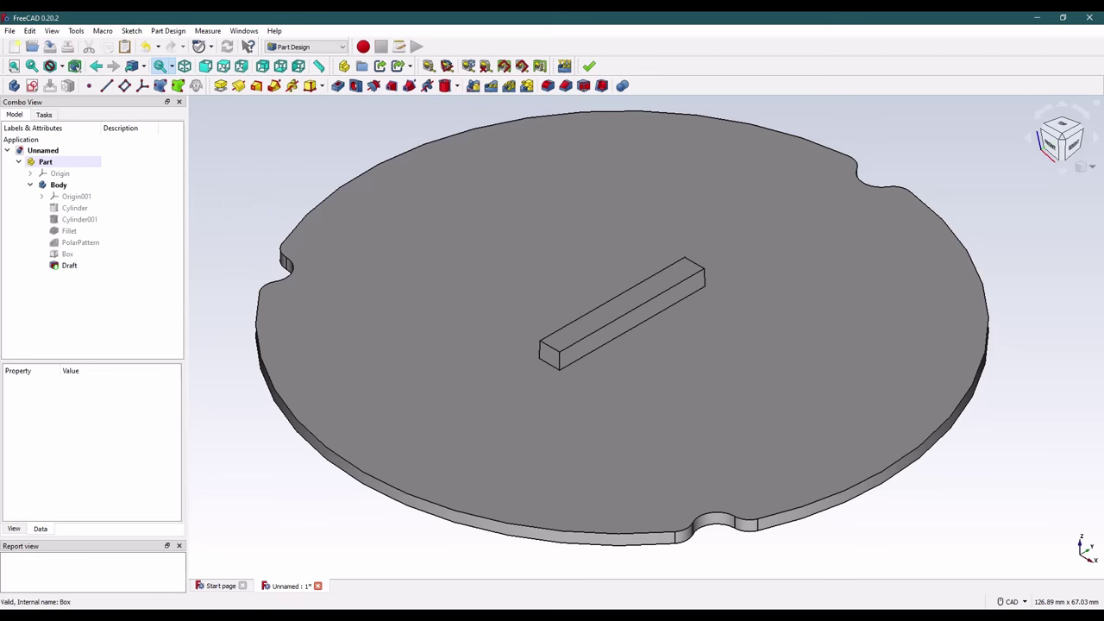
click(445, 86)
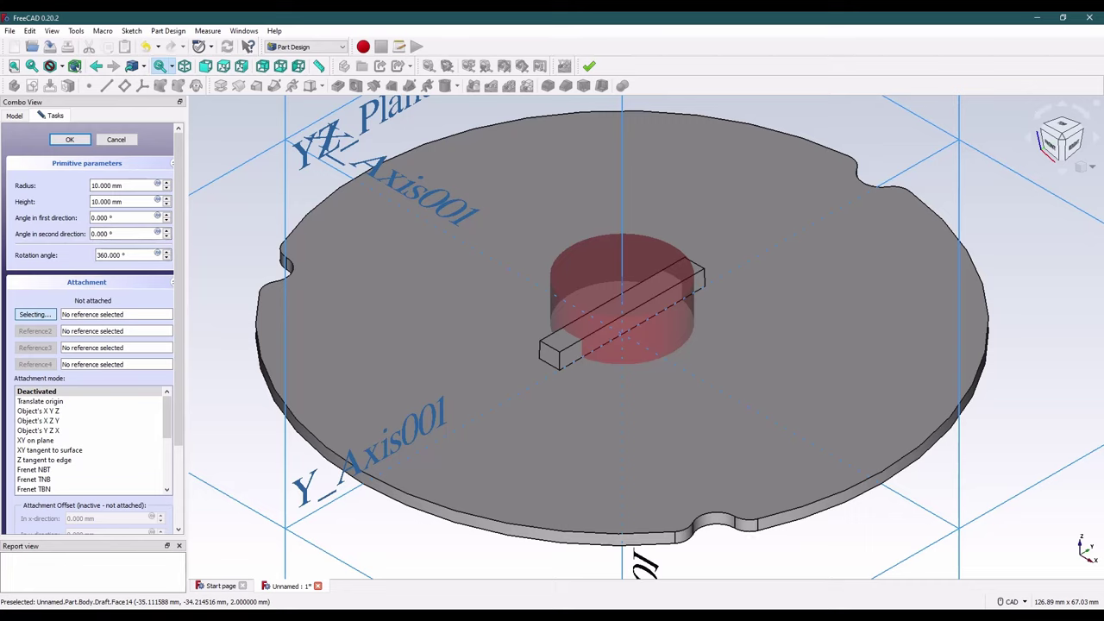
click(136, 185)
click(139, 201)
drag(138, 201, 97, 204)
text(6)
click(135, 184)
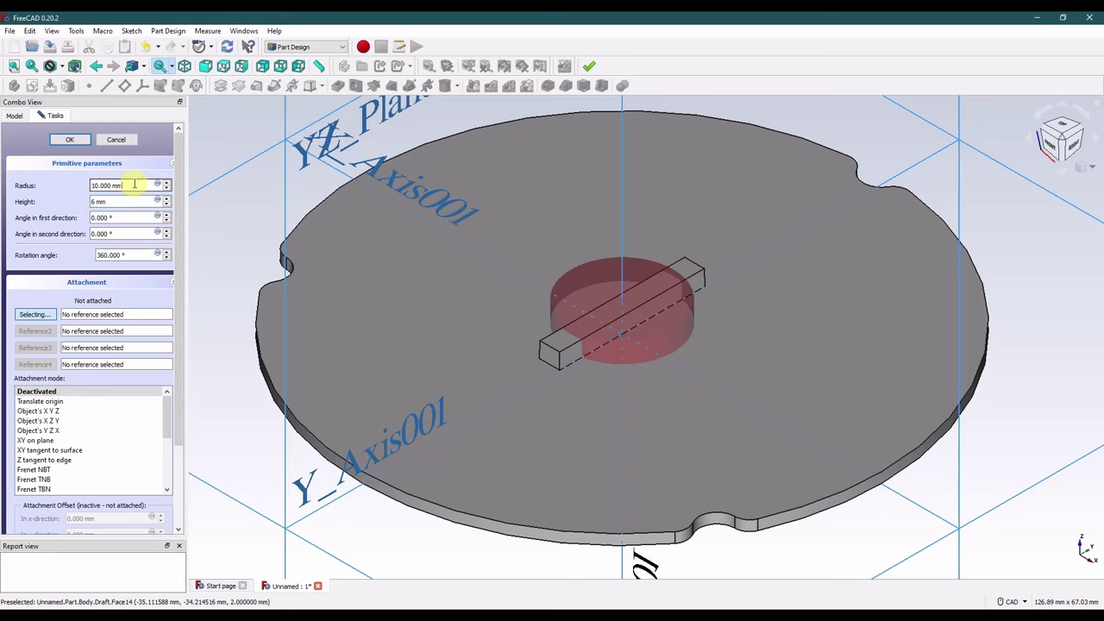
click(70, 139)
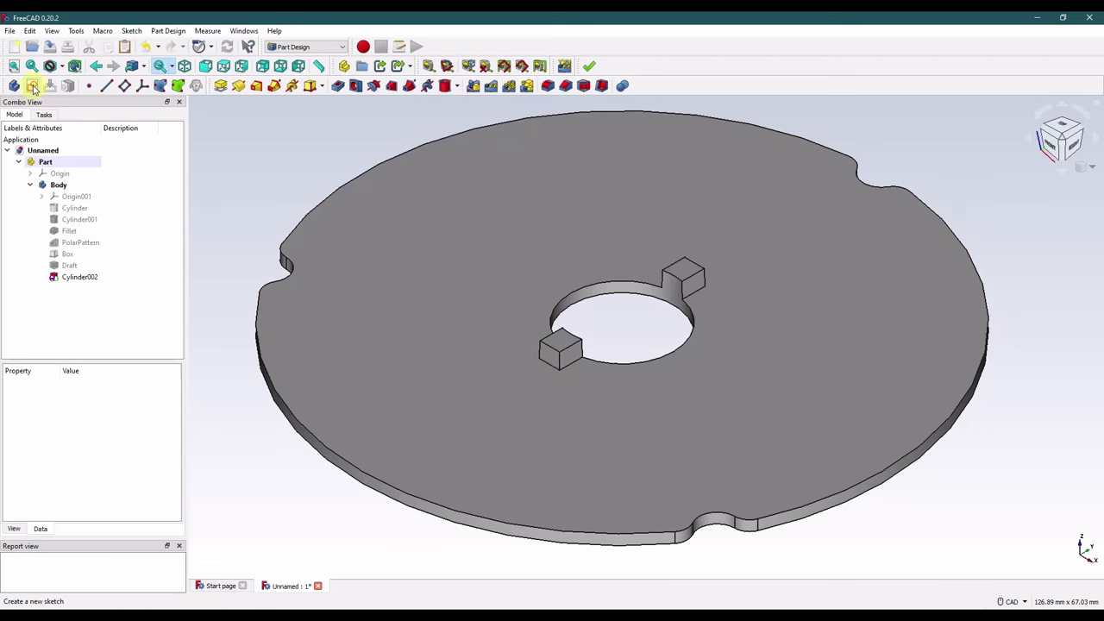
Step: Create a new sketch on the body's YZ plane and close it while still empty
click(33, 85)
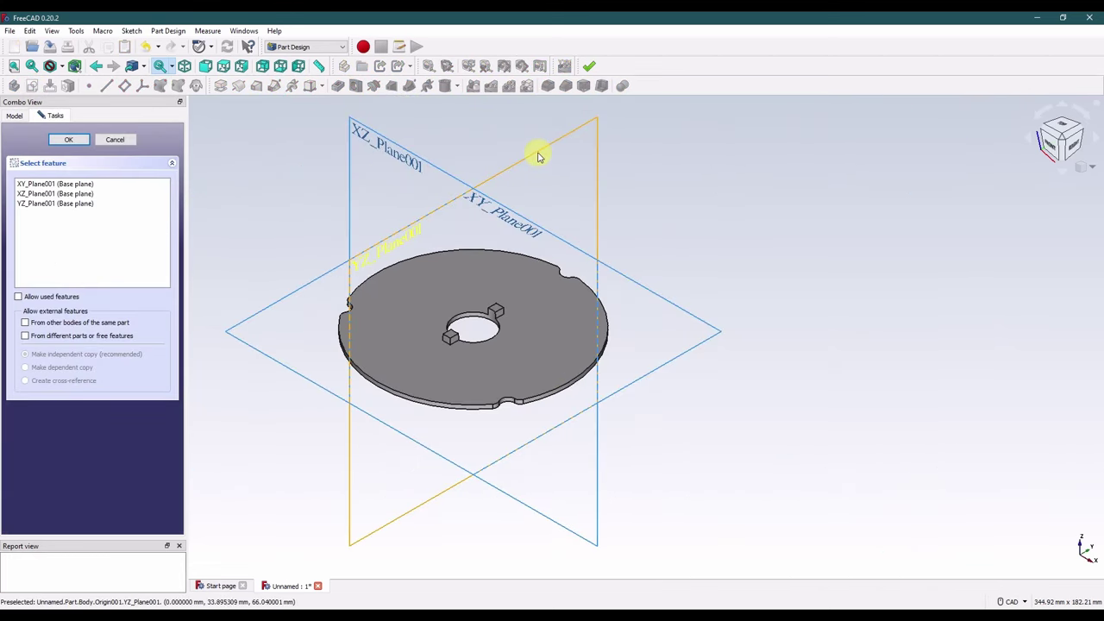
click(537, 156)
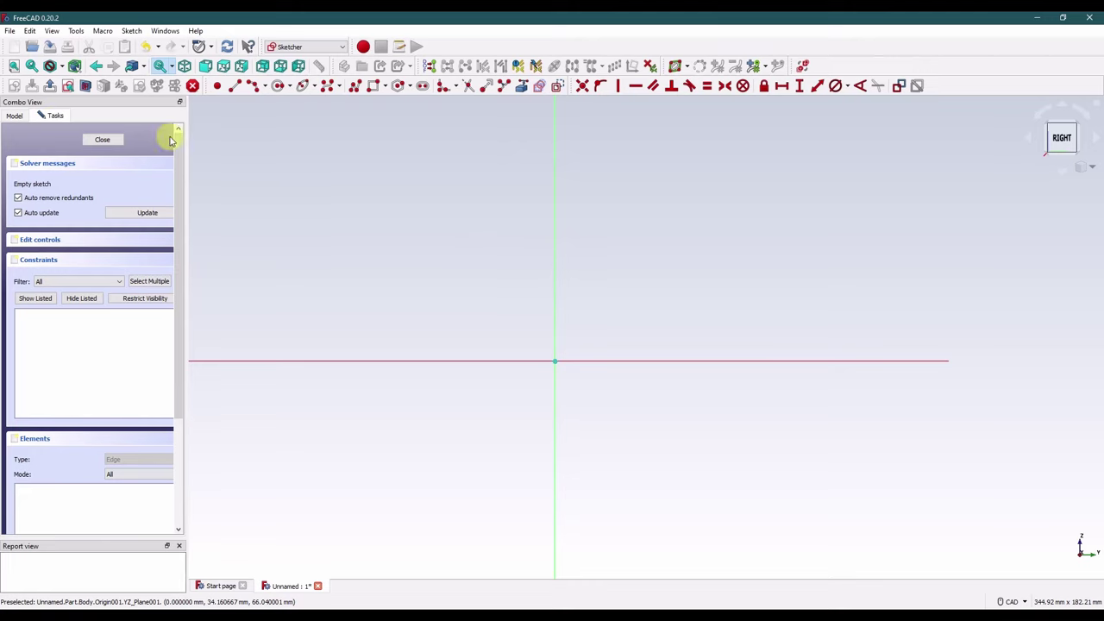
click(15, 115)
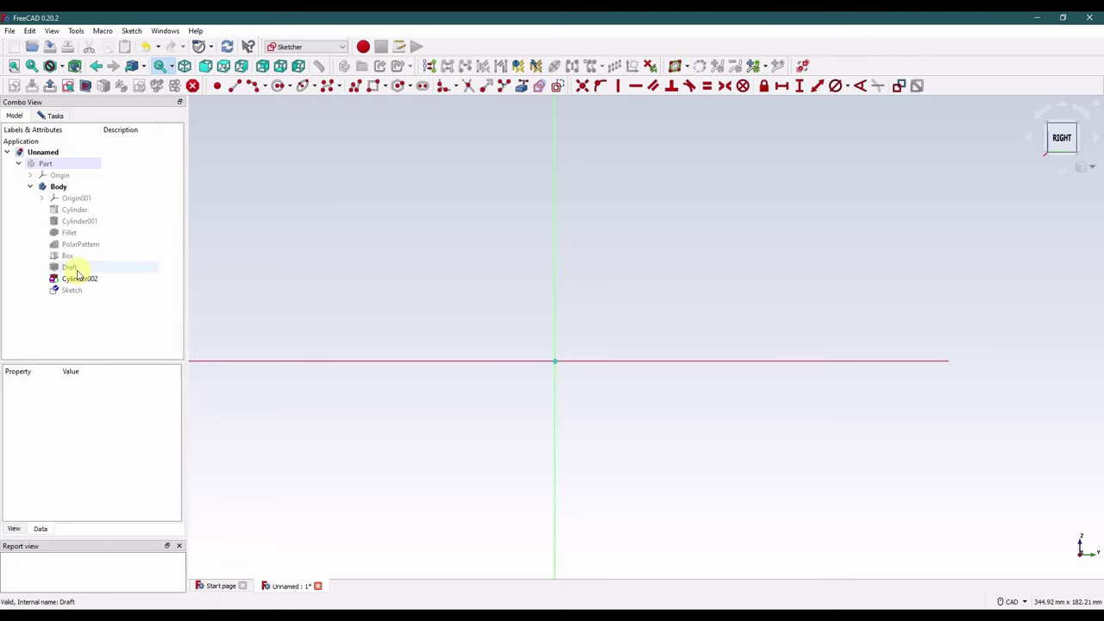
click(53, 116)
click(99, 136)
Step: Reopen the empty YZ-plane sketch for editing with the disc body visible
click(15, 114)
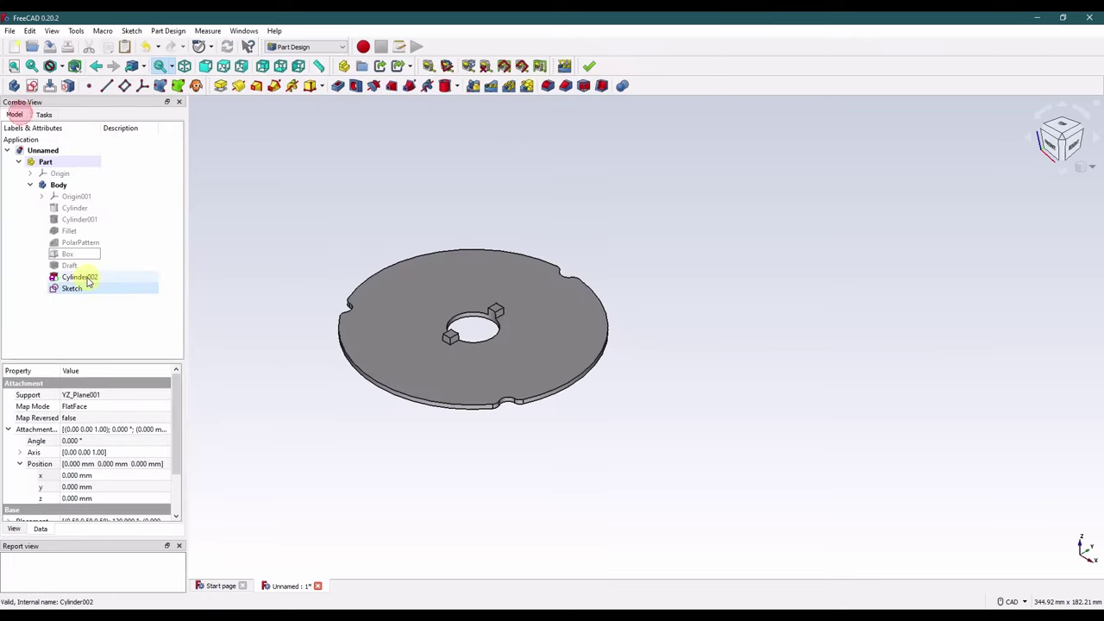
click(79, 278)
click(259, 256)
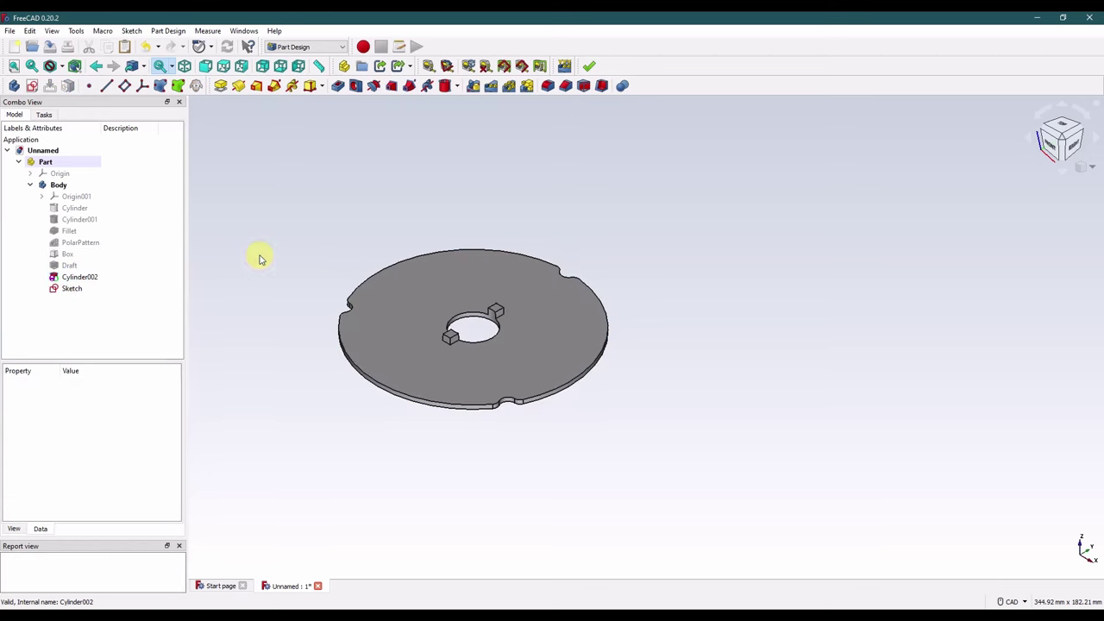
right_click(82, 291)
click(106, 296)
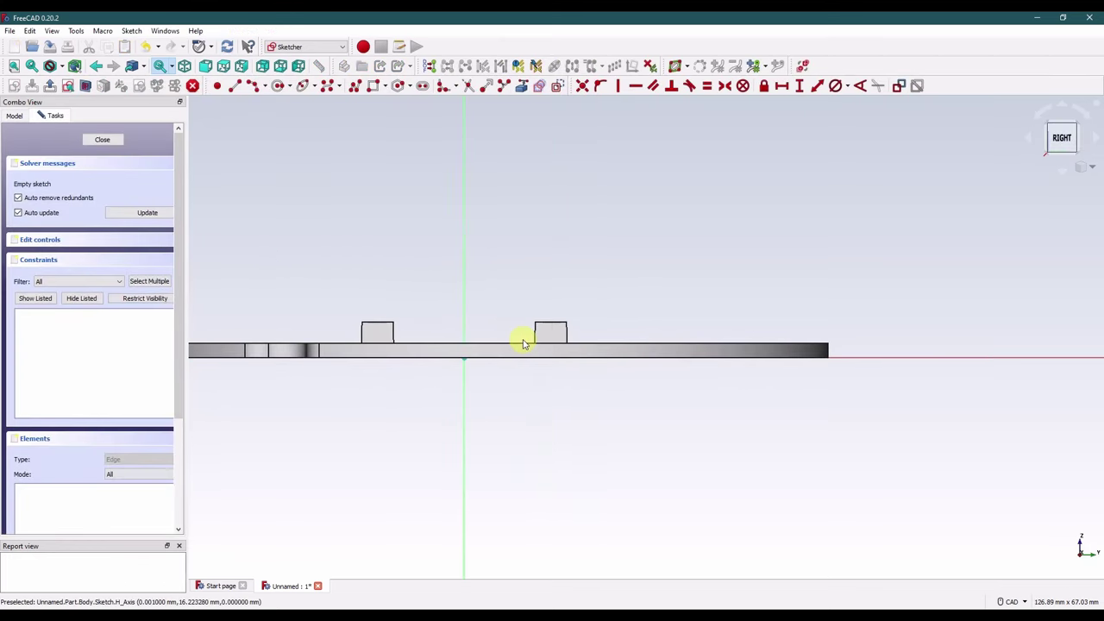
Step: Sketch two circles about 2 mm in diameter, one centered on the outer side edge of each raised block
scroll(523, 343, up, 5)
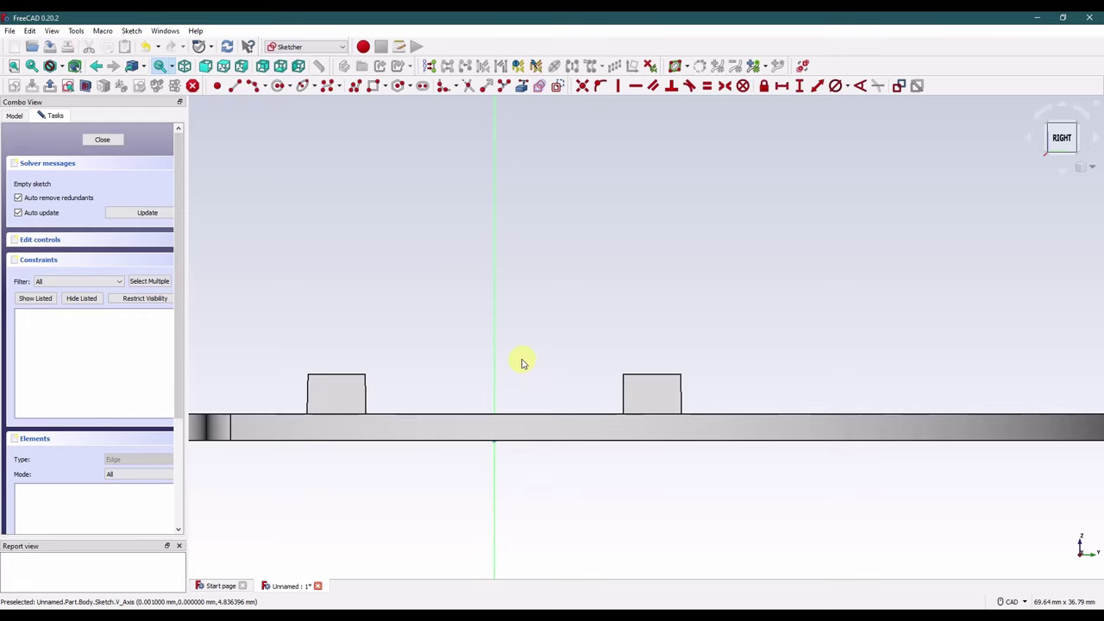
click(278, 85)
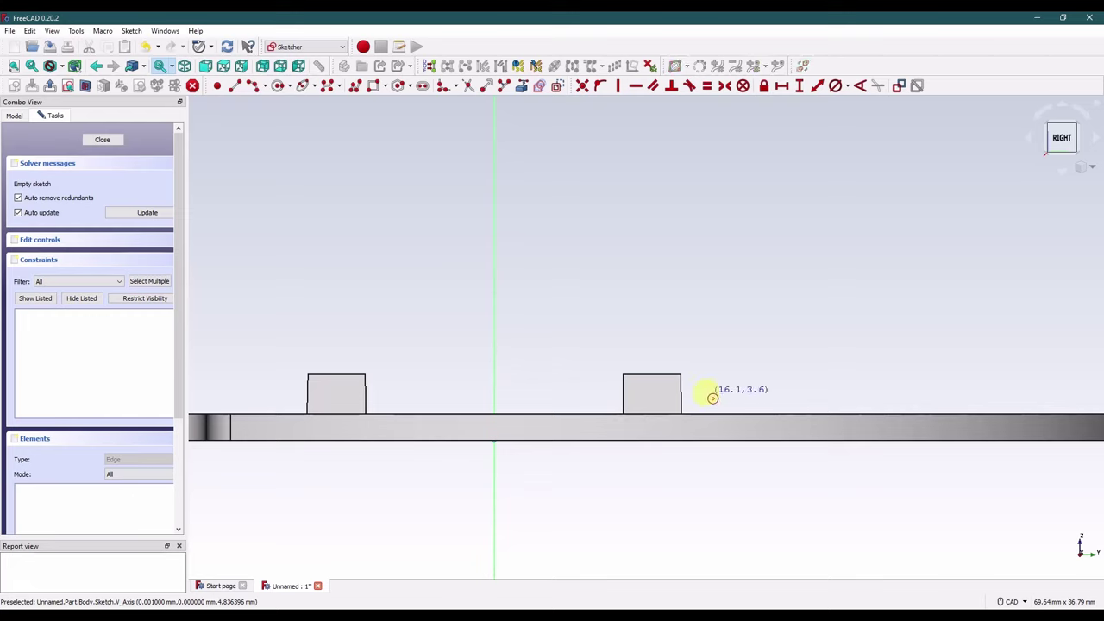
click(682, 385)
click(679, 373)
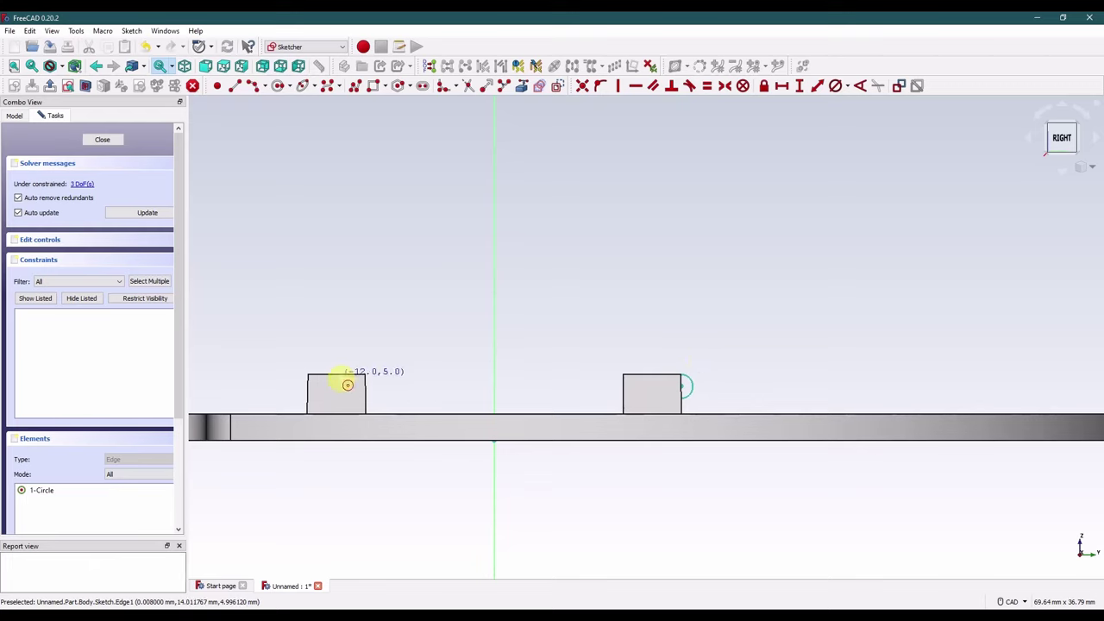
click(308, 377)
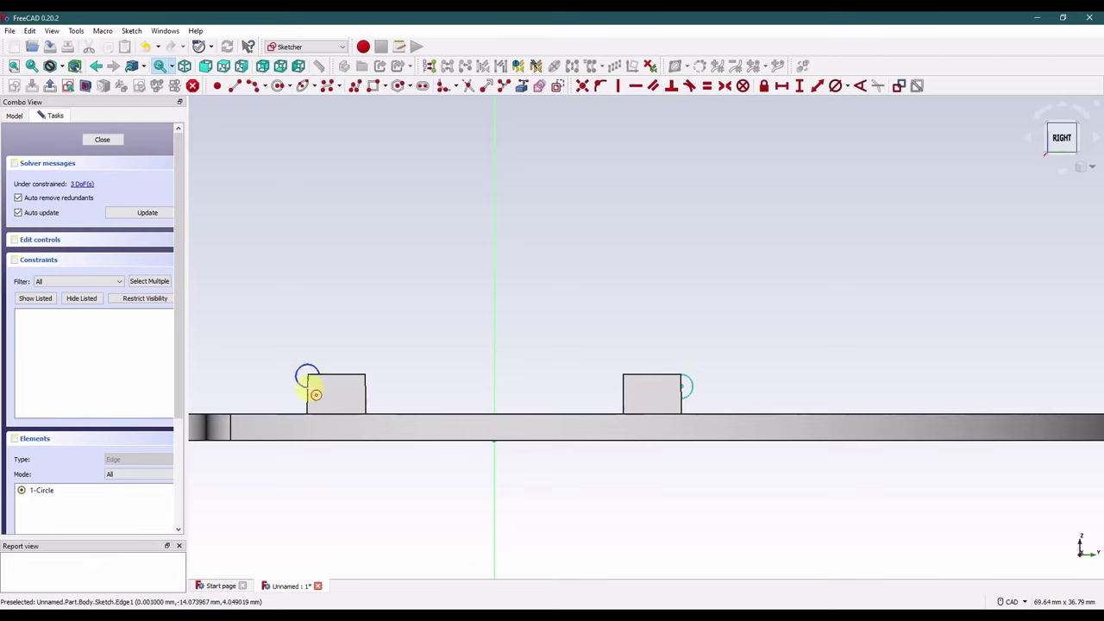
click(311, 385)
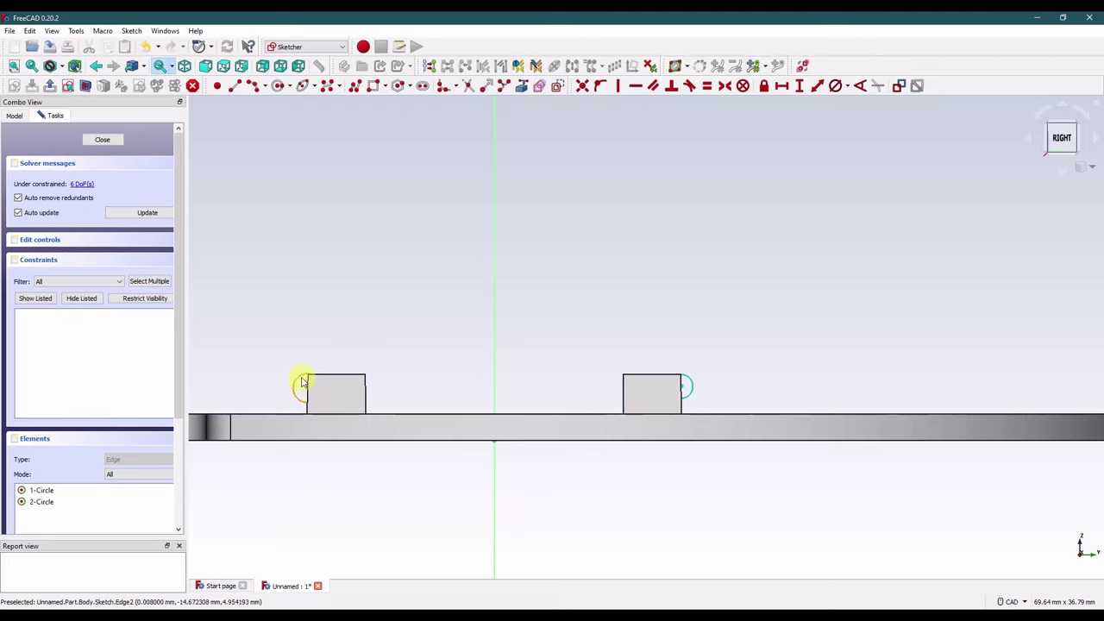
Step: Constrain the two circles to equal size and make their centers symmetric about the vertical axis
click(687, 380)
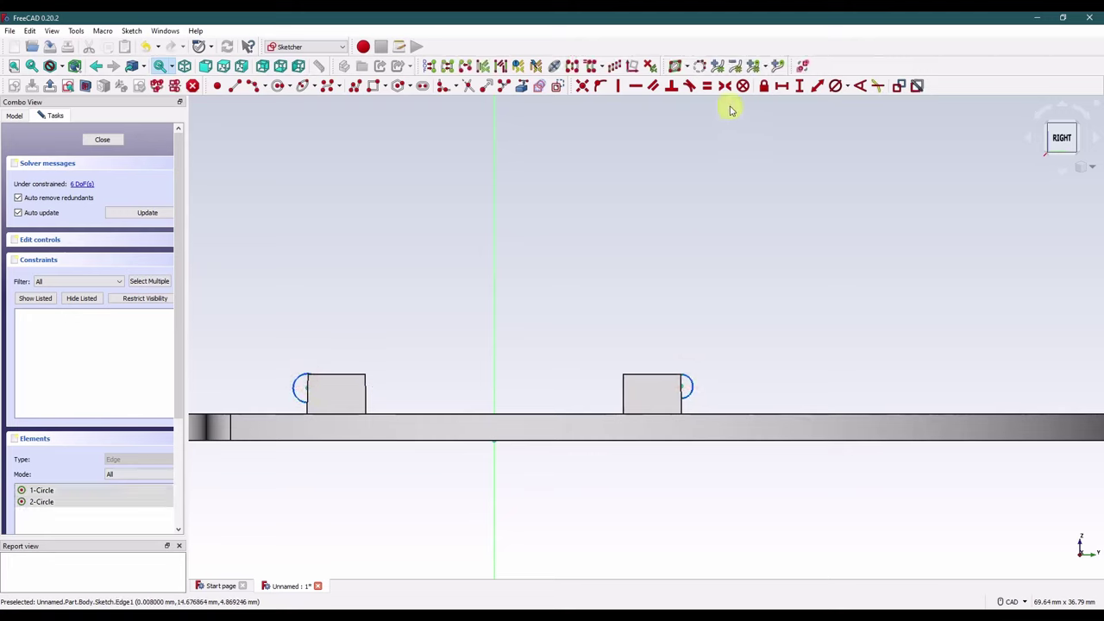
click(707, 85)
click(732, 197)
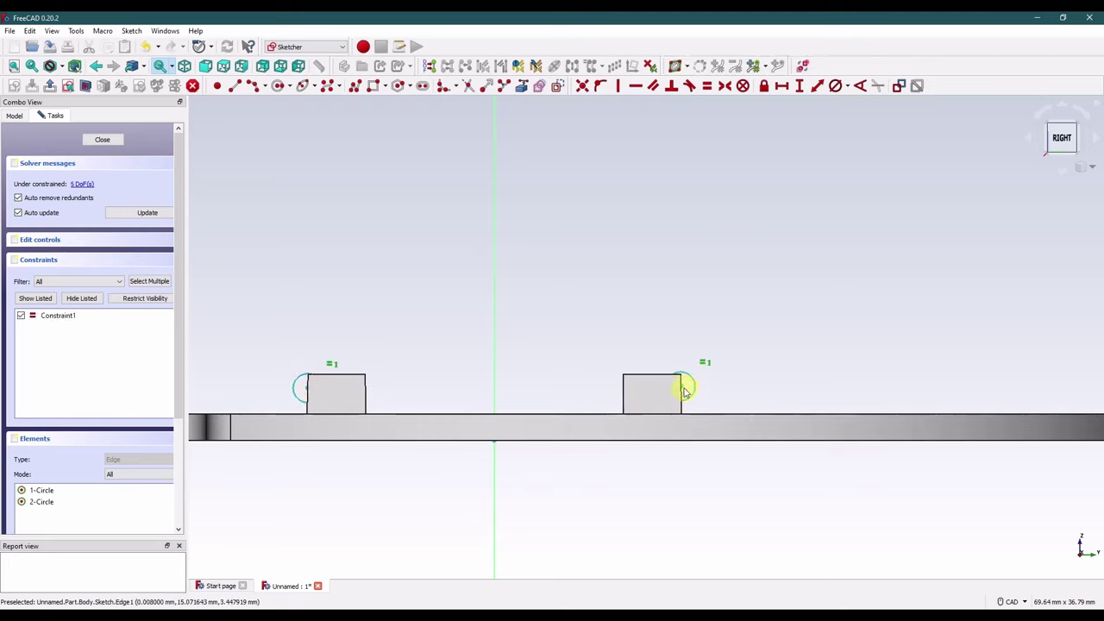
click(310, 391)
click(495, 288)
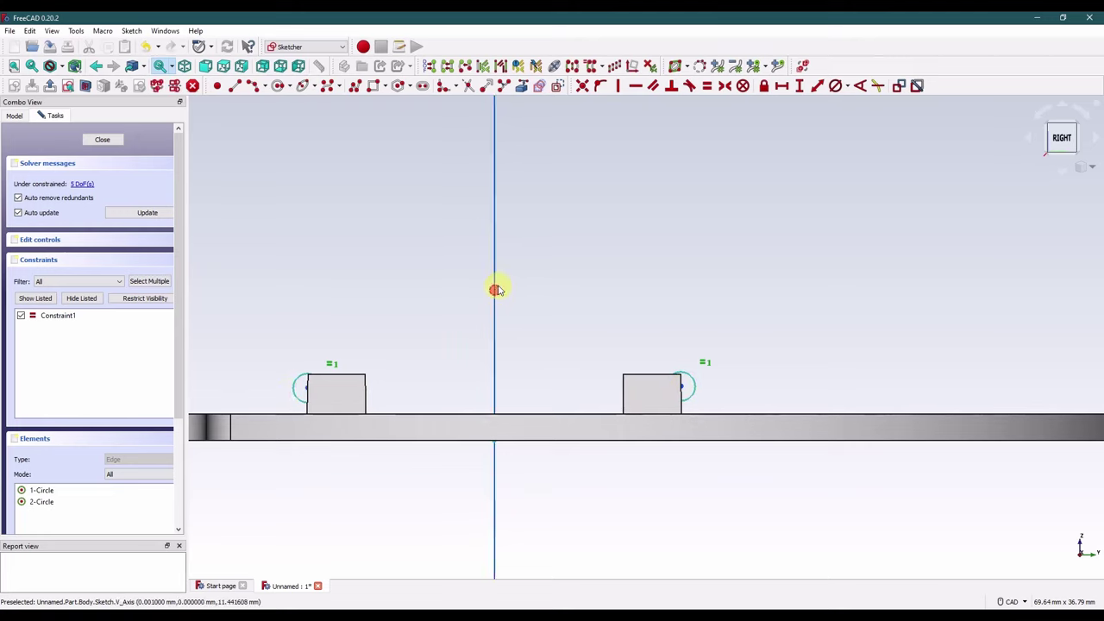
click(723, 85)
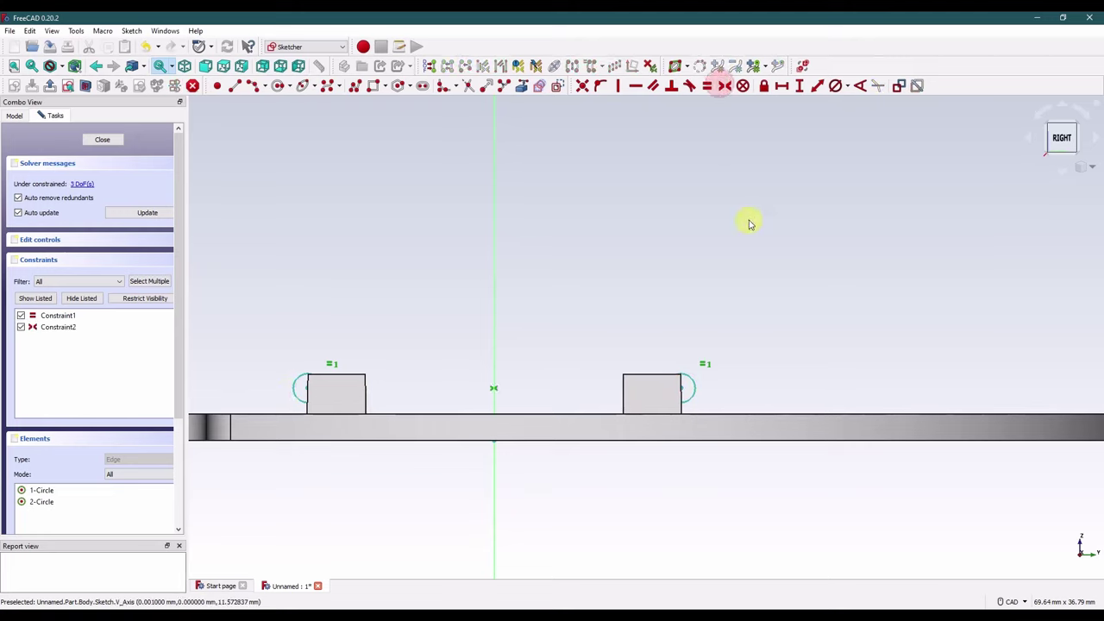
Step: Constrain the diameter of the circle on the outer side of one block to 1.143 mm
click(697, 389)
click(848, 86)
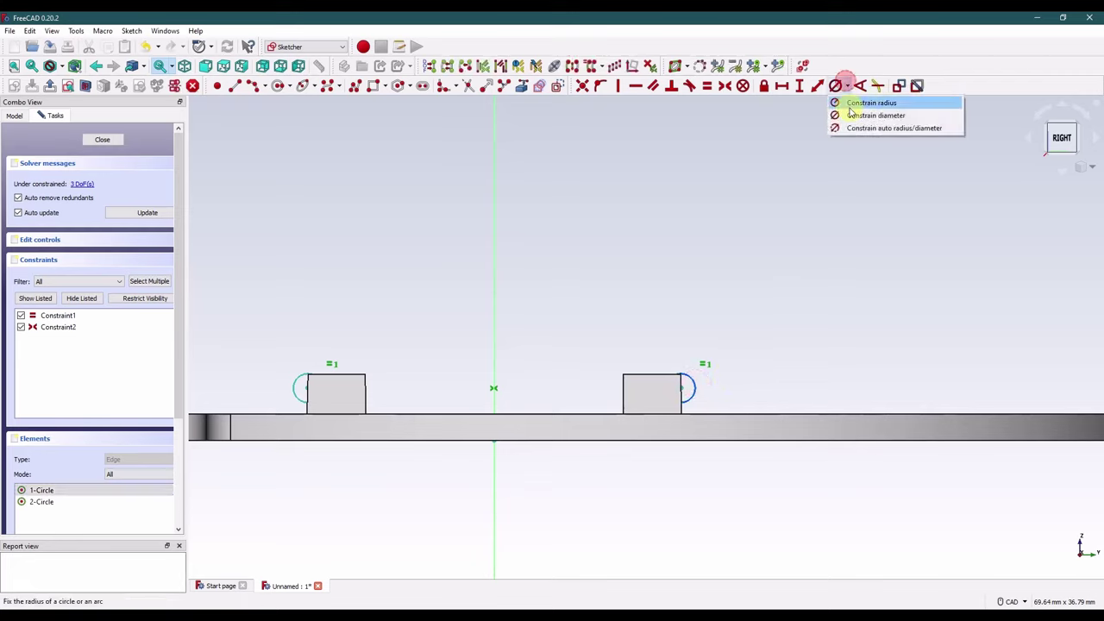
click(842, 125)
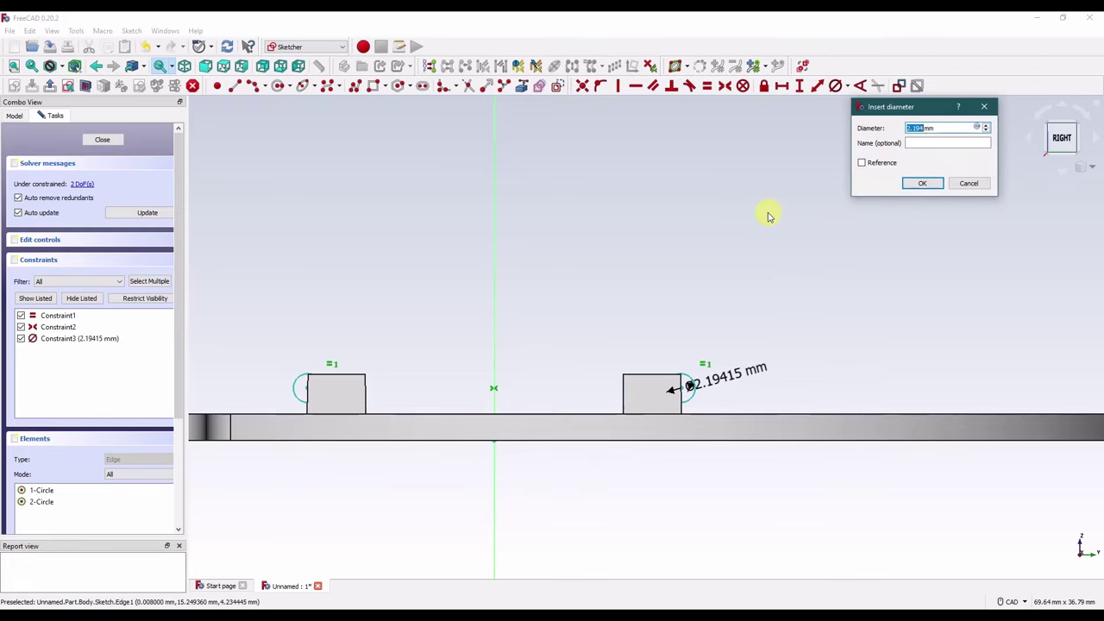
key(Return)
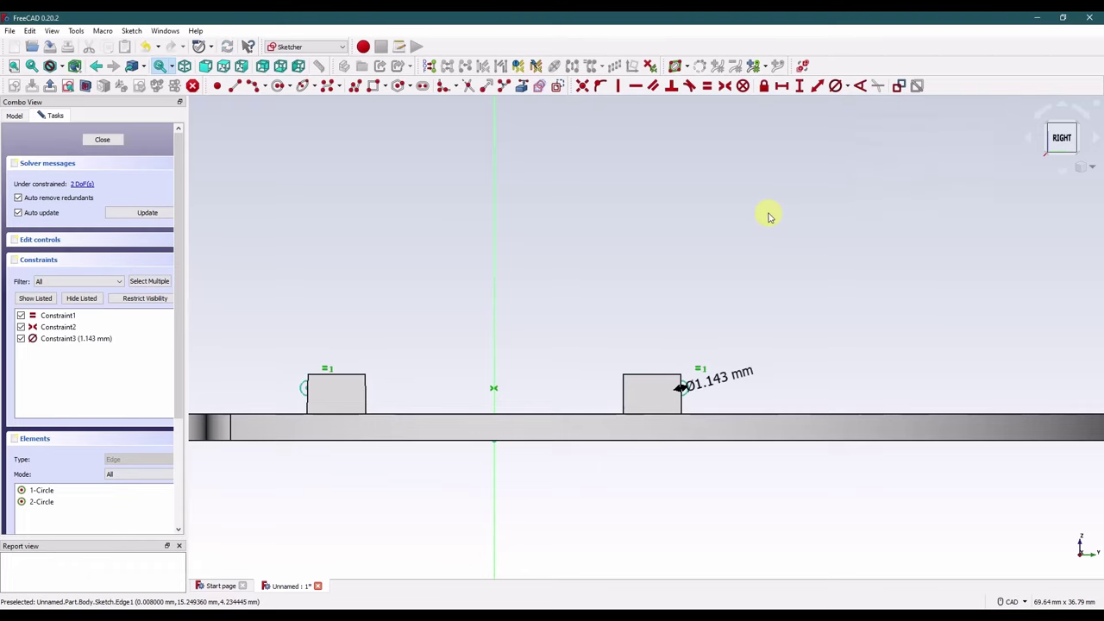
Step: Move the circle up along the block's outer side until its top aligns with the block's top edge
scroll(683, 387, up, 4)
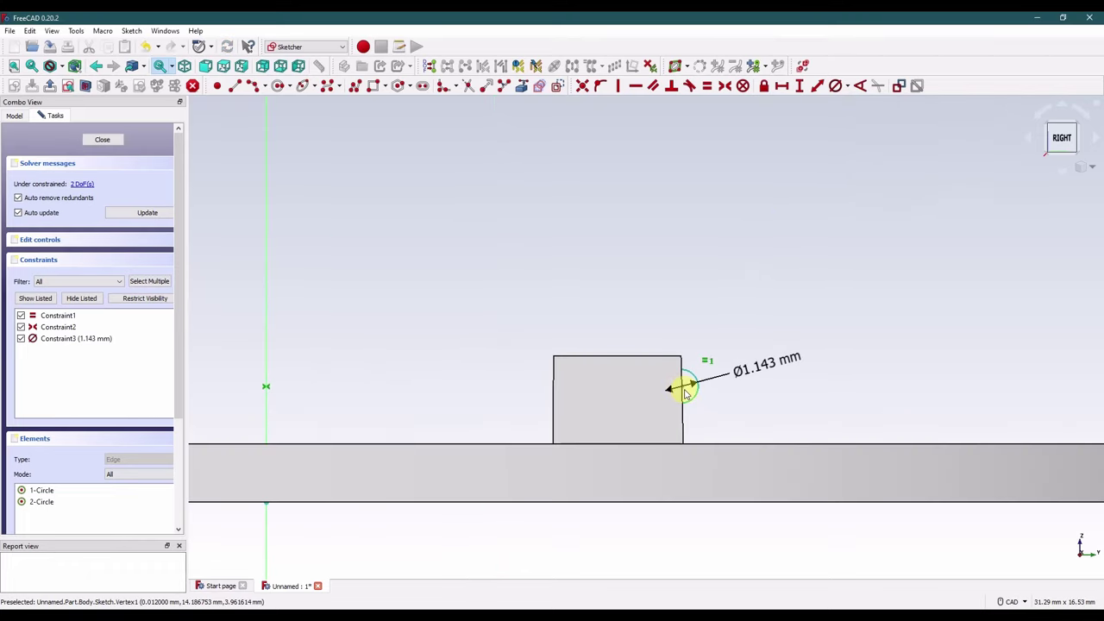
scroll(691, 380, up, 5)
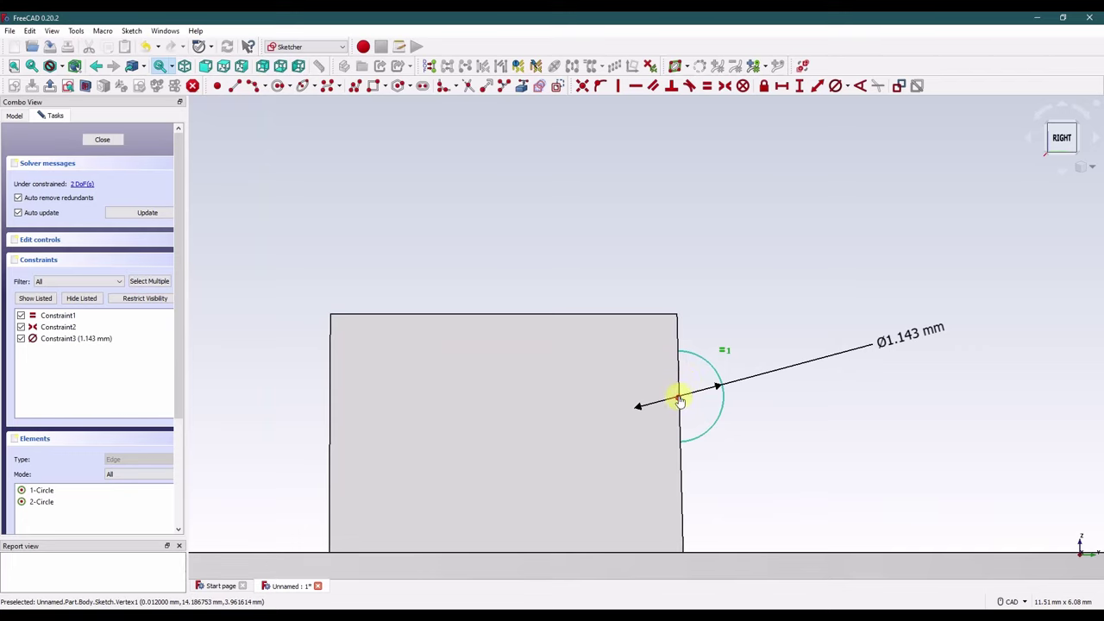
mouse_move(682, 389)
mouse_down()
mouse_move(682, 347)
mouse_move(676, 364)
mouse_up()
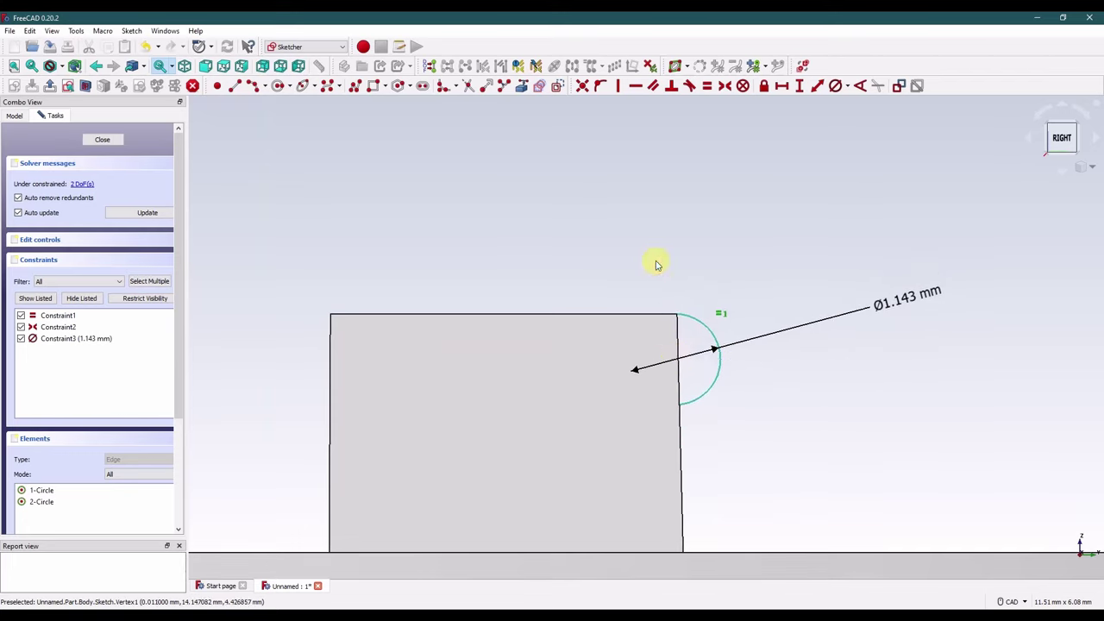
Step: Constrain the horizontal distance between the two circle centers to 28.3 mm
scroll(690, 268, down, 4)
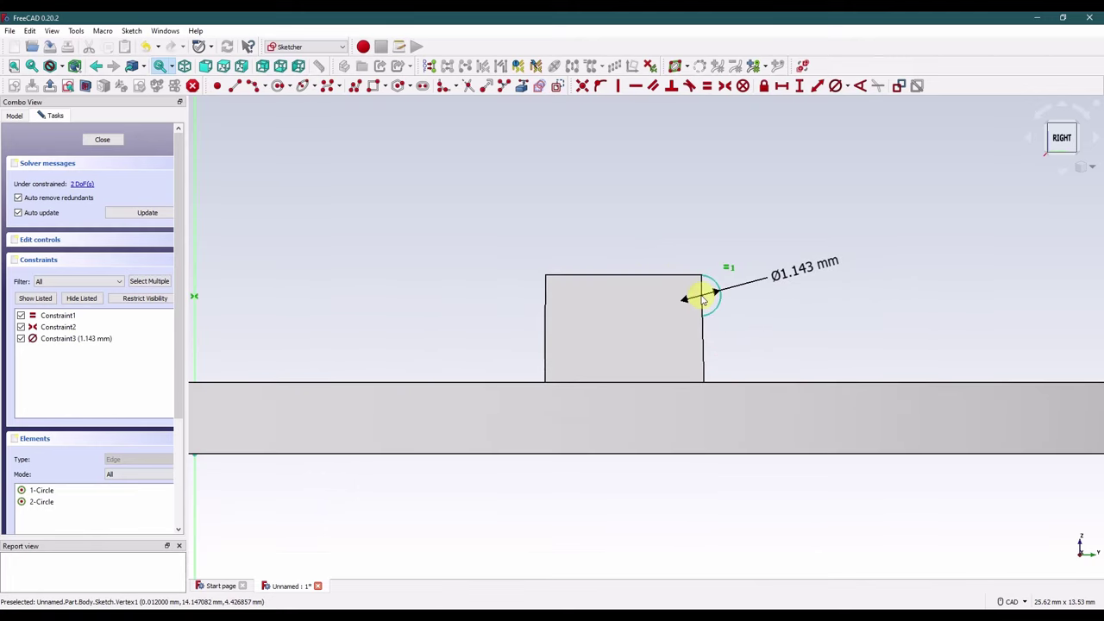
middle_drag(690, 309, 673, 301)
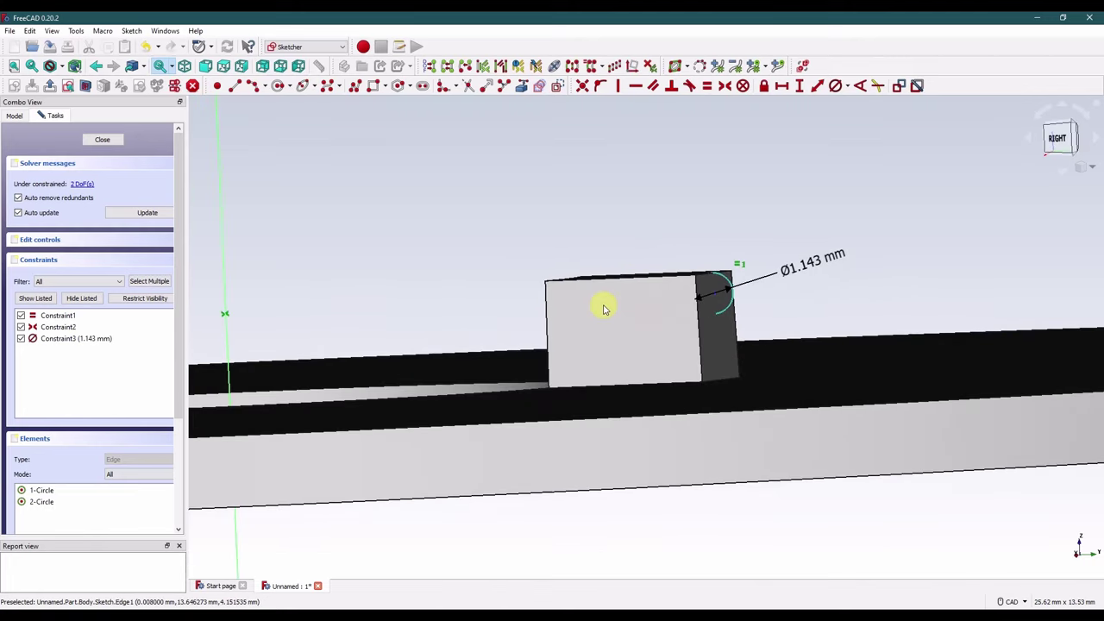
mouse_move(601, 306)
middle_down()
mouse_move(319, 333)
mouse_move(230, 314)
middle_up()
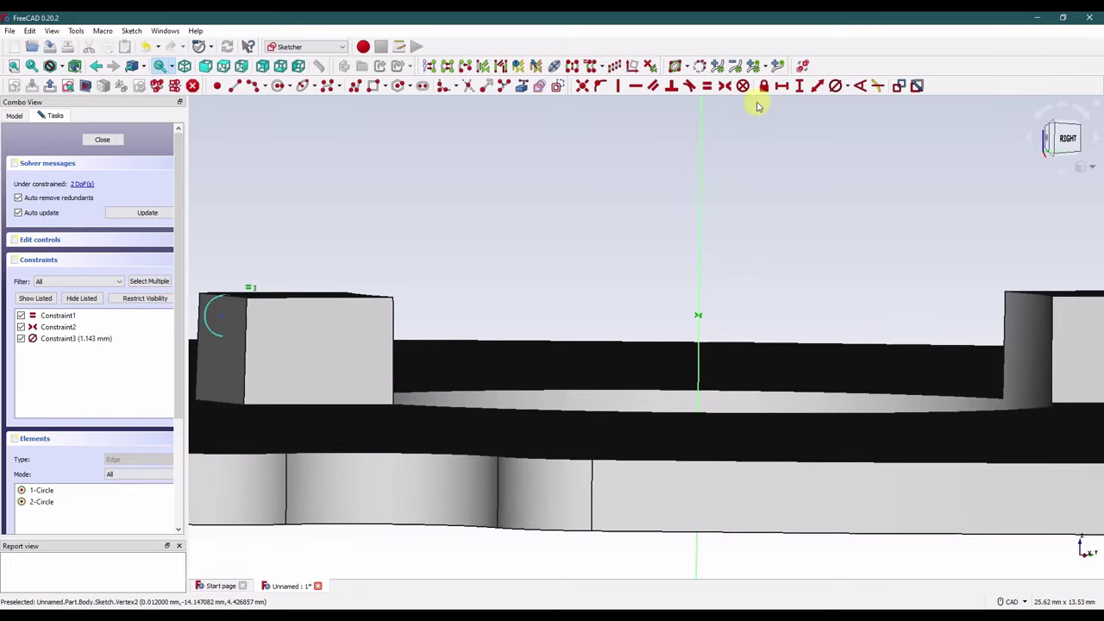
click(781, 87)
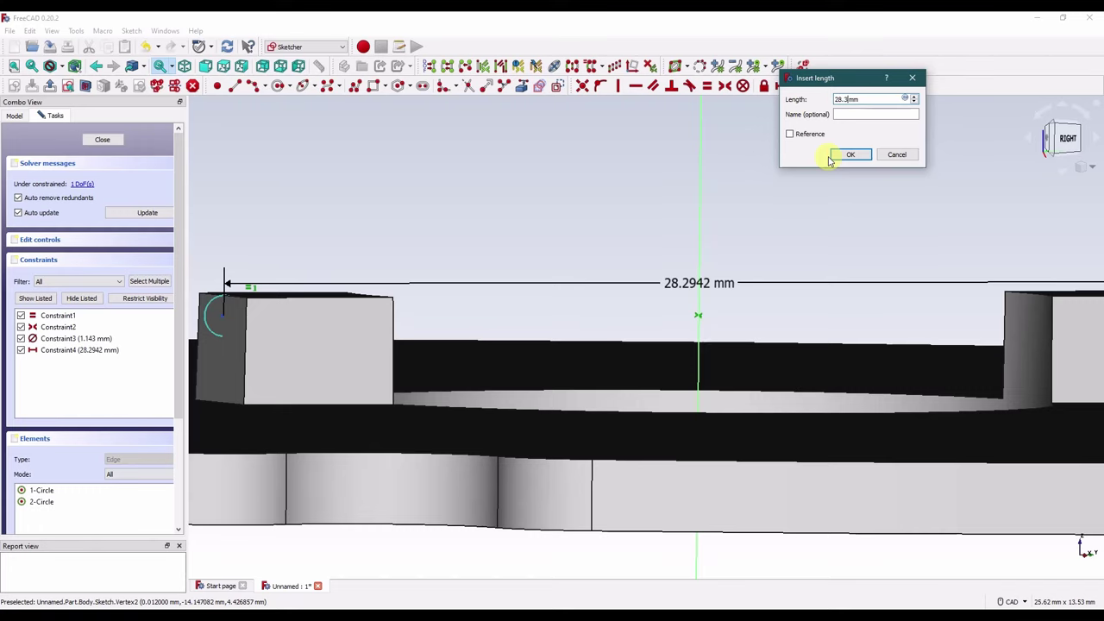
click(832, 157)
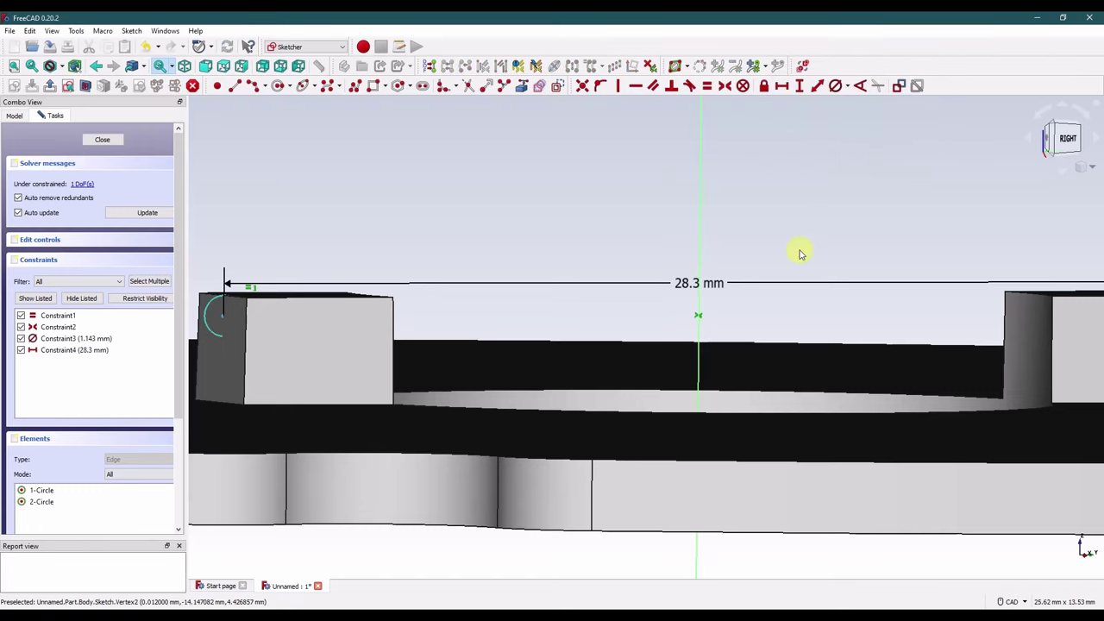
Step: Constrain the vertical distance from the horizontal axis to the circle's center to 4.4 mm and return to the right view
mouse_move(800, 253)
middle_down()
mouse_move(406, 202)
mouse_move(692, 316)
mouse_move(565, 320)
mouse_move(433, 261)
middle_up()
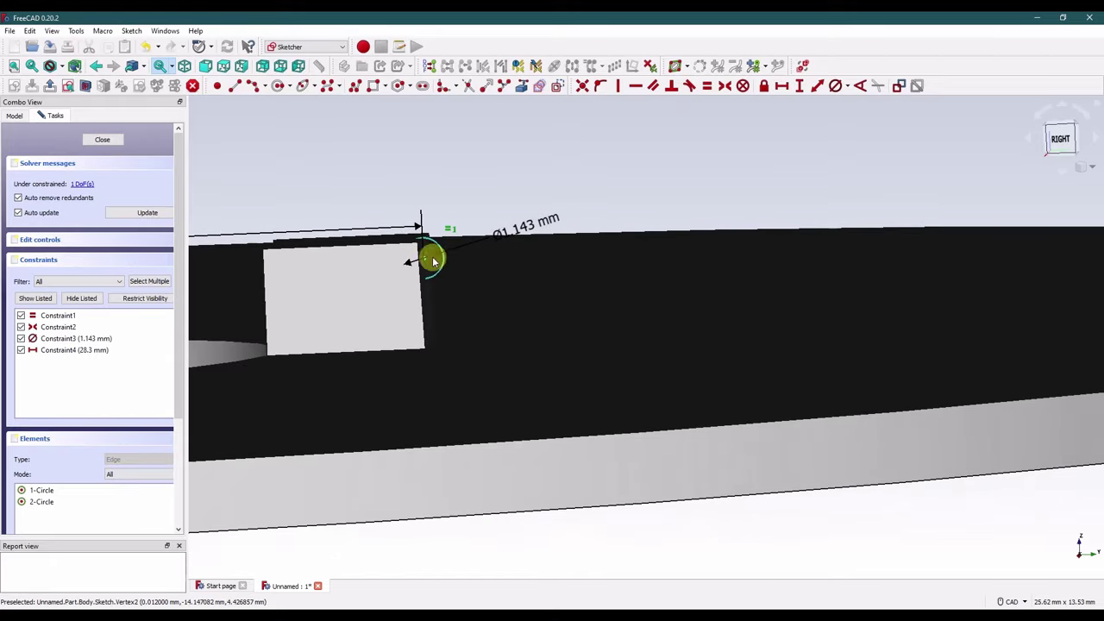
mouse_move(567, 359)
middle_down()
mouse_move(569, 326)
mouse_move(565, 426)
middle_up()
click(574, 455)
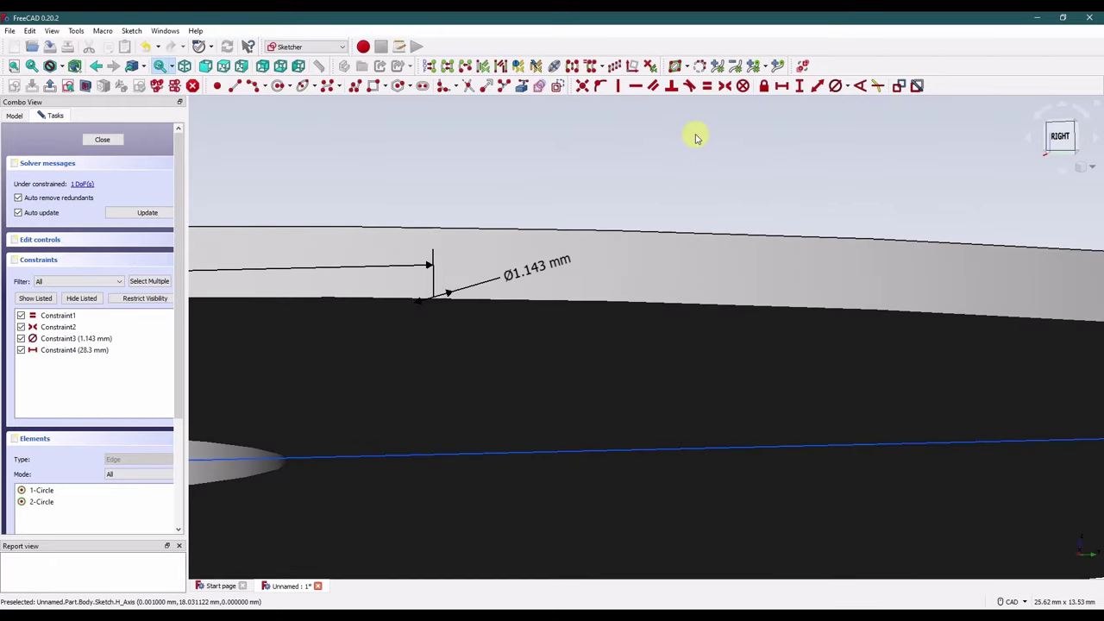
click(799, 85)
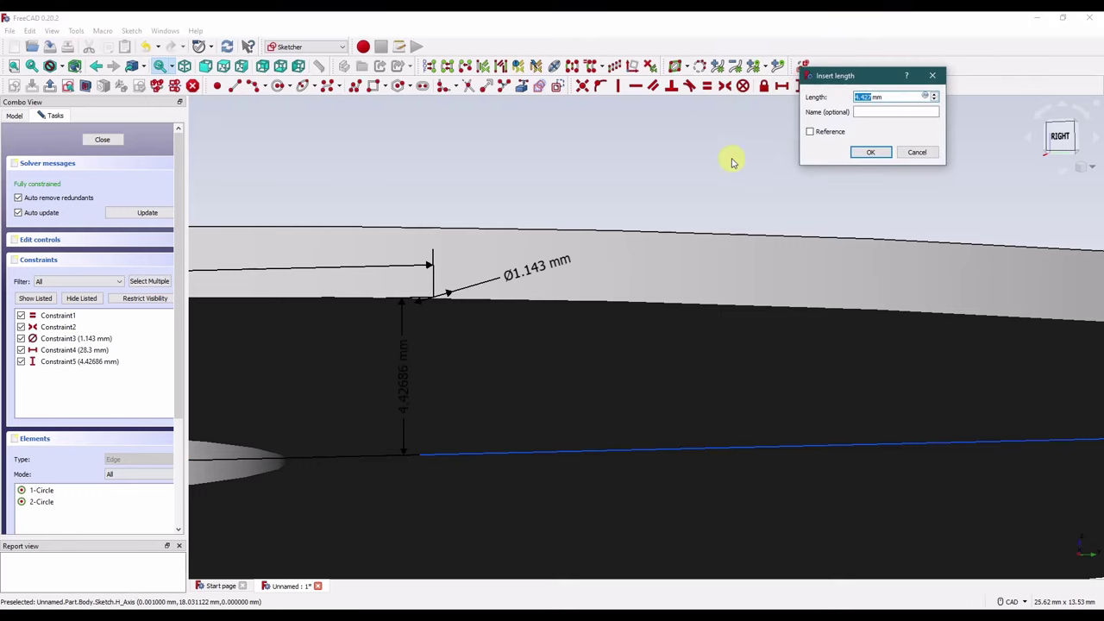
text(4.4)
key(Return)
mouse_move(671, 274)
middle_down()
mouse_move(641, 308)
mouse_move(510, 172)
mouse_move(592, 290)
middle_up()
click(1057, 140)
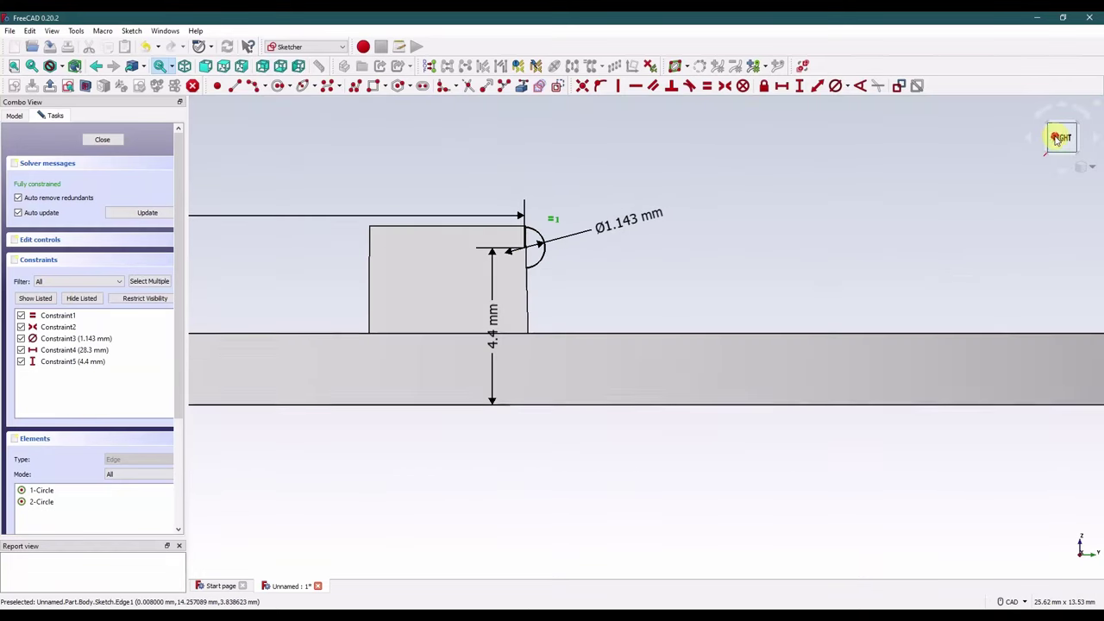
Step: Move the height dimension clear of the block and adjust it, trying 4.5 mm and 4.45 mm before settling on 4.43 mm
scroll(515, 237, up, 3)
scroll(518, 259, down, 2)
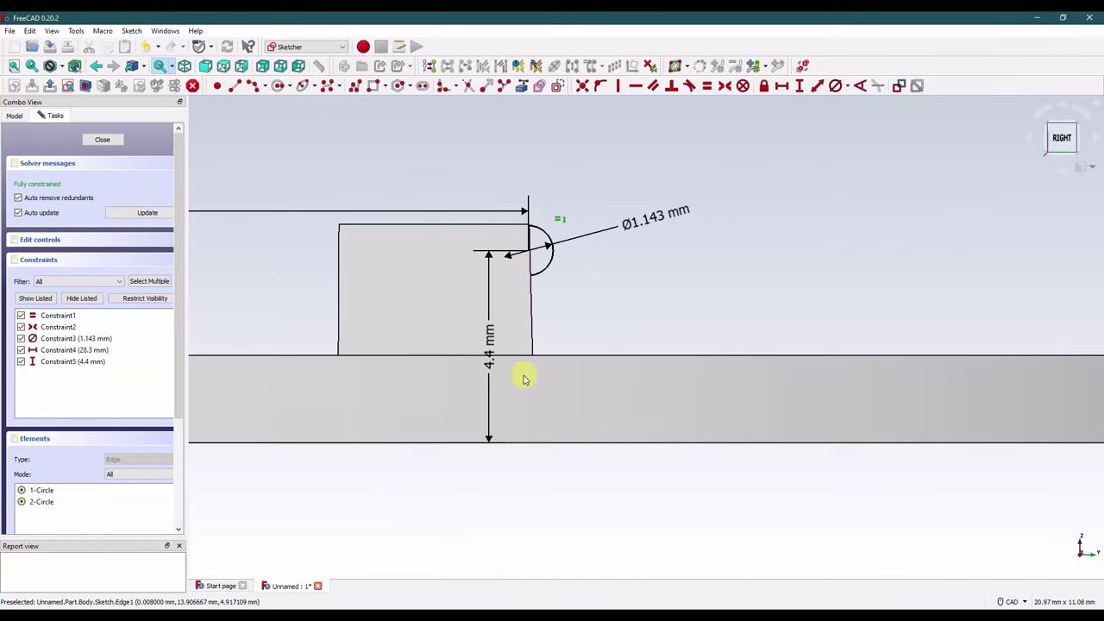
drag(496, 361, 647, 330)
double_click(647, 330)
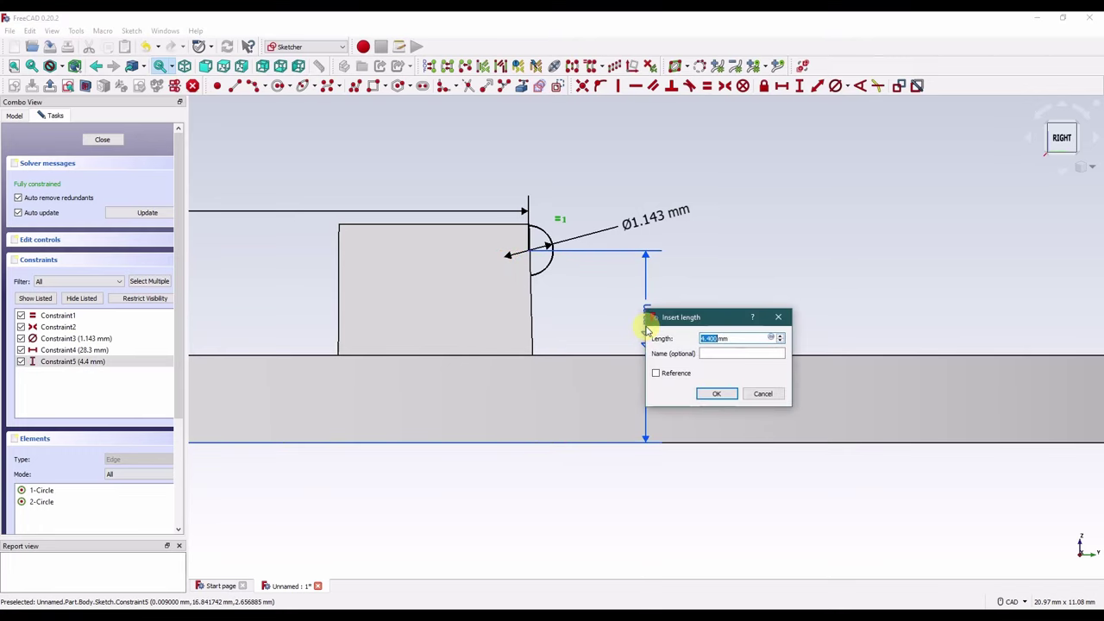
key(Return)
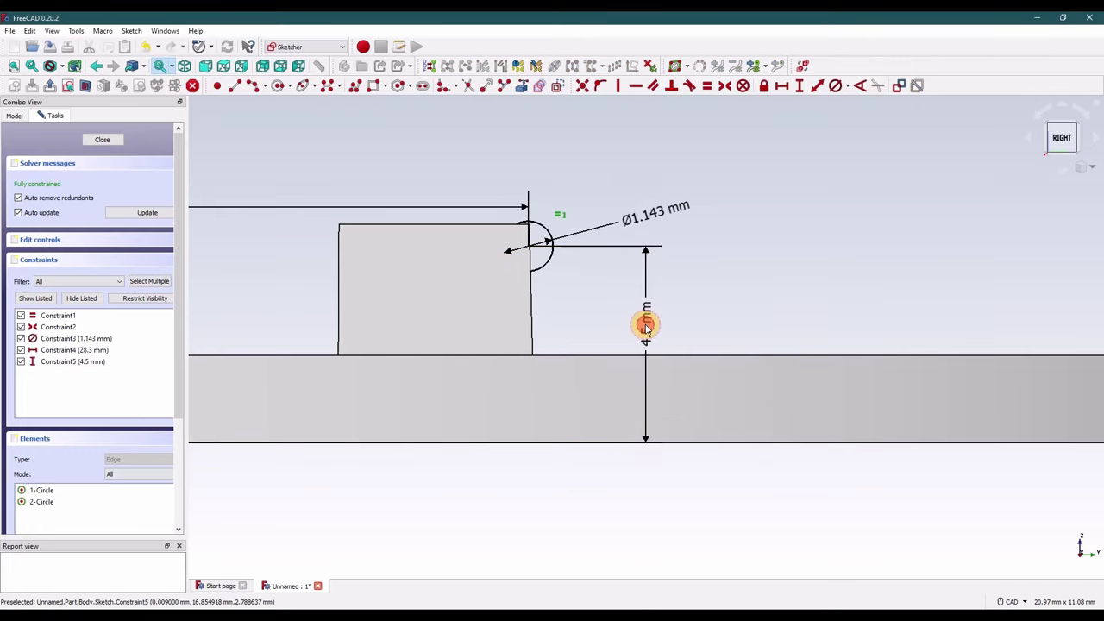
double_click(647, 334)
text(4.4)
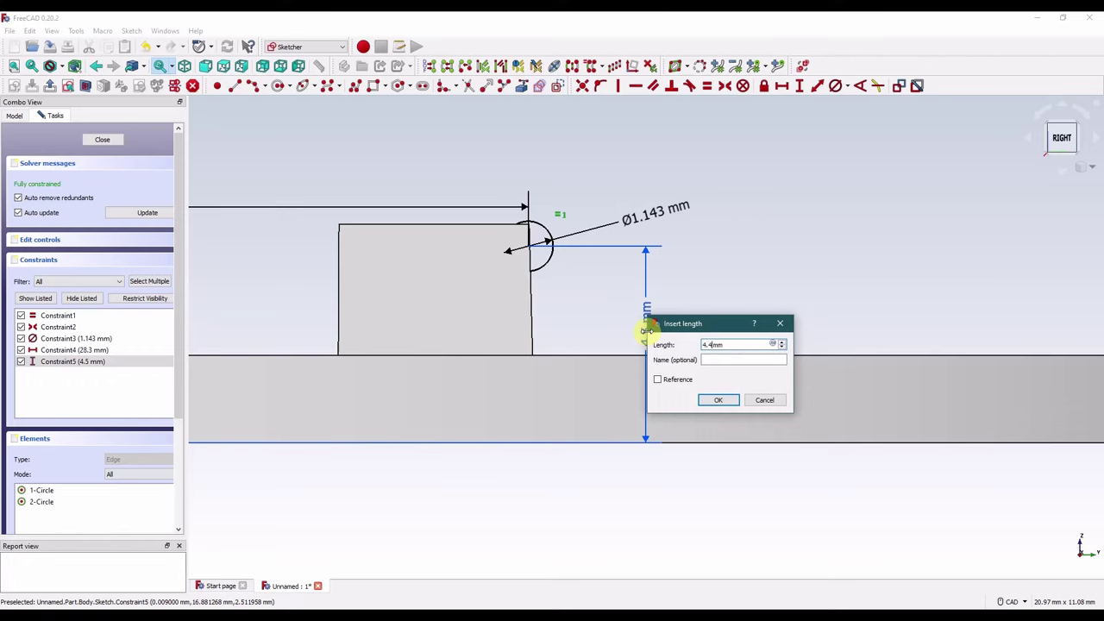
text(5)
key(Return)
double_click(646, 333)
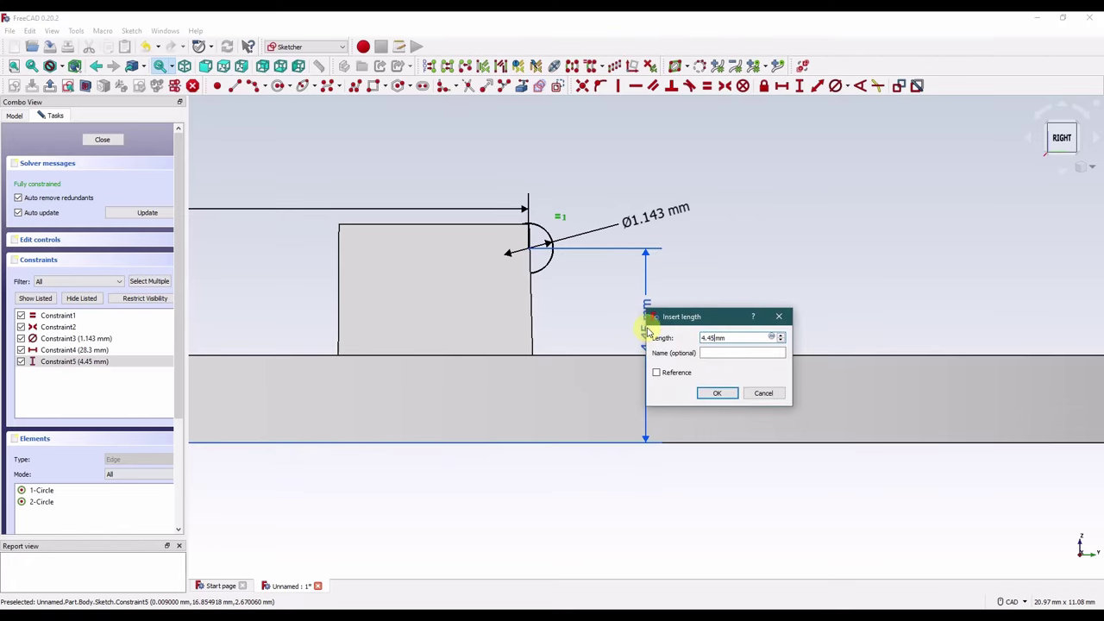
key(Return)
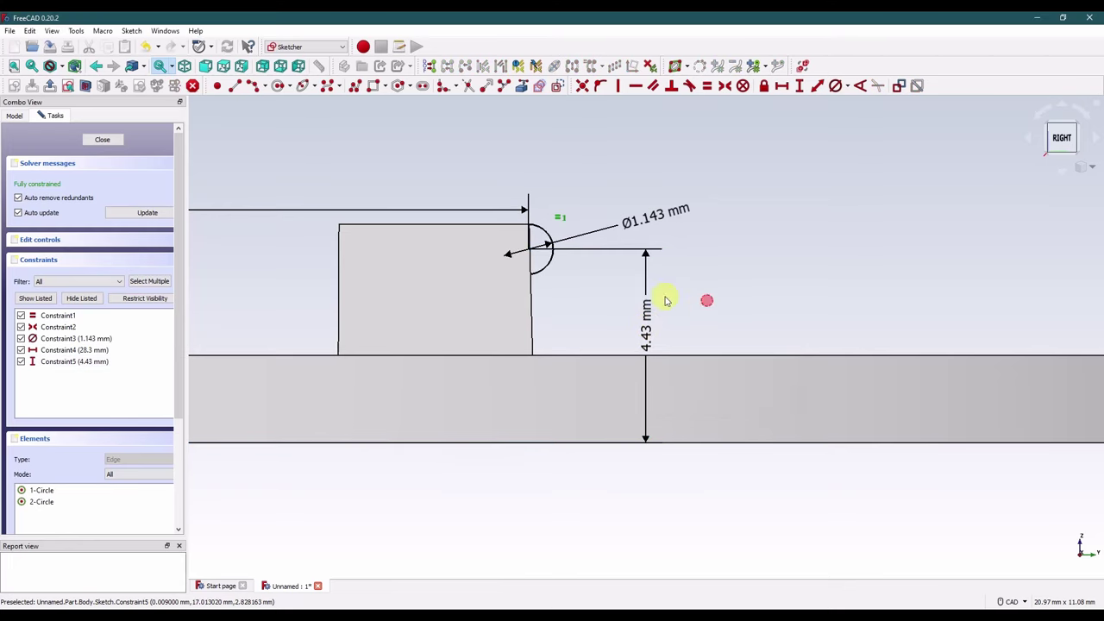
Step: Project the block's outer side face into the sketch as external geometry beside the circle
scroll(557, 253, up, 4)
scroll(442, 179, up, 3)
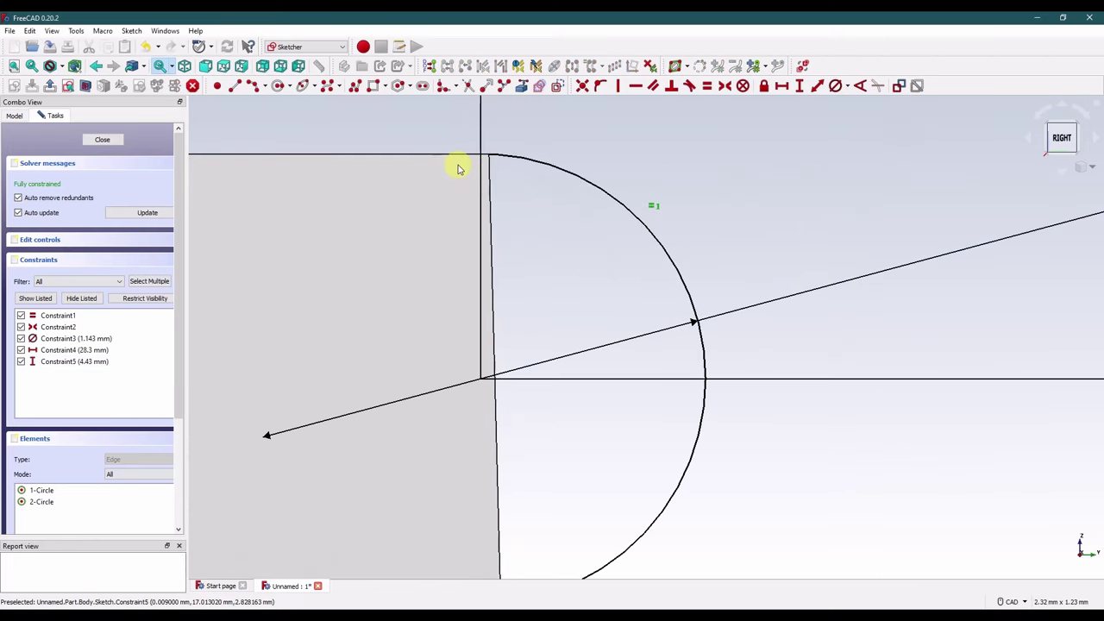
scroll(458, 169, down, 5)
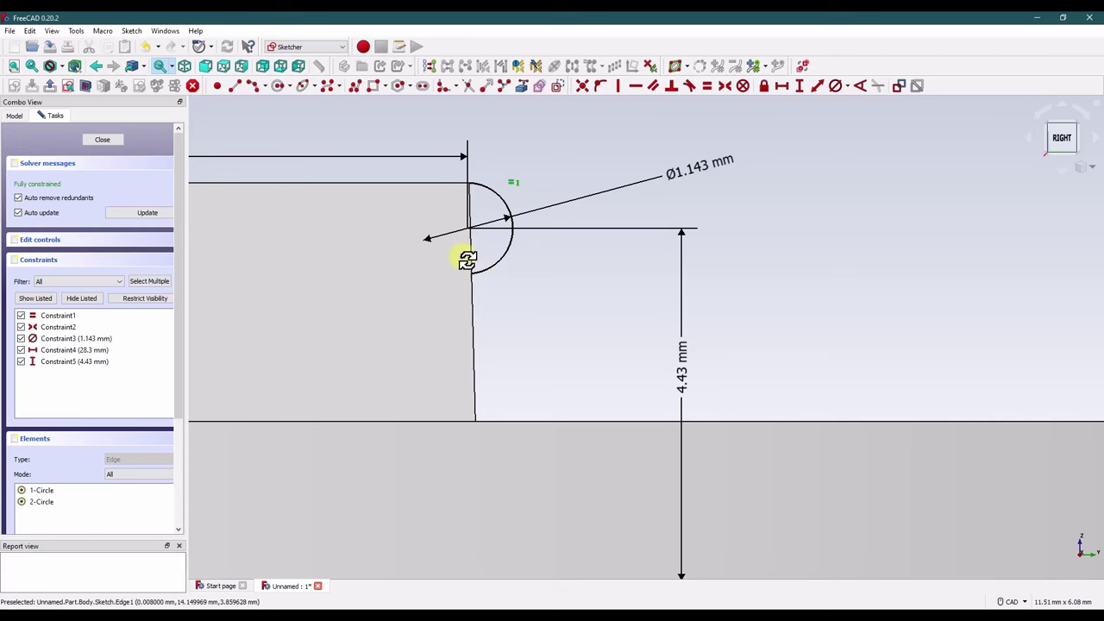
mouse_move(467, 260)
middle_down()
mouse_move(432, 264)
mouse_move(437, 250)
mouse_move(498, 276)
middle_up()
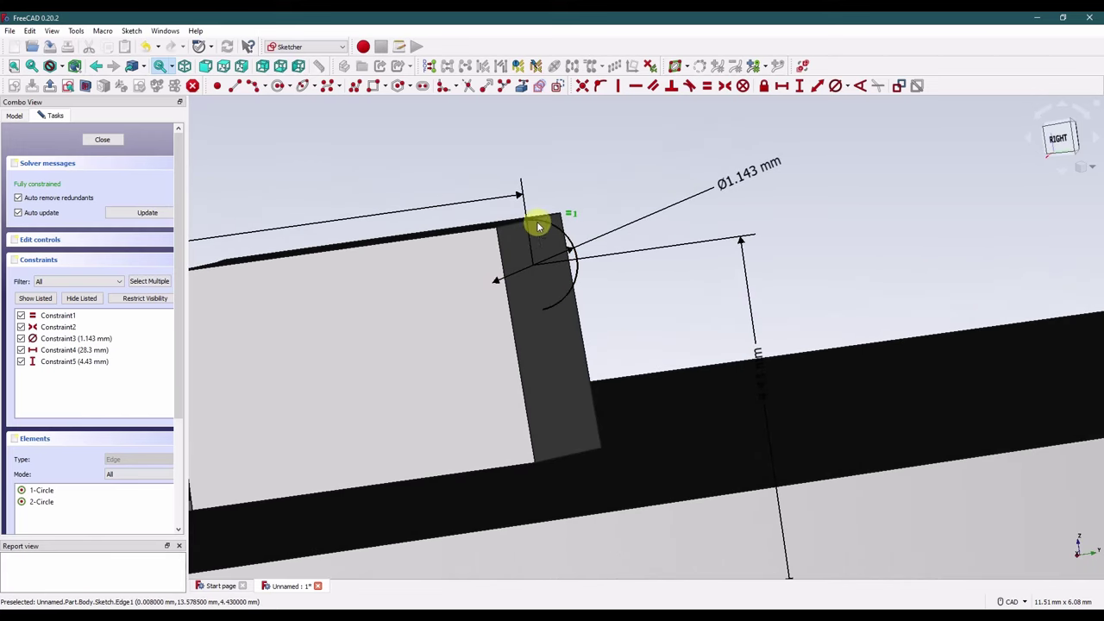
click(521, 85)
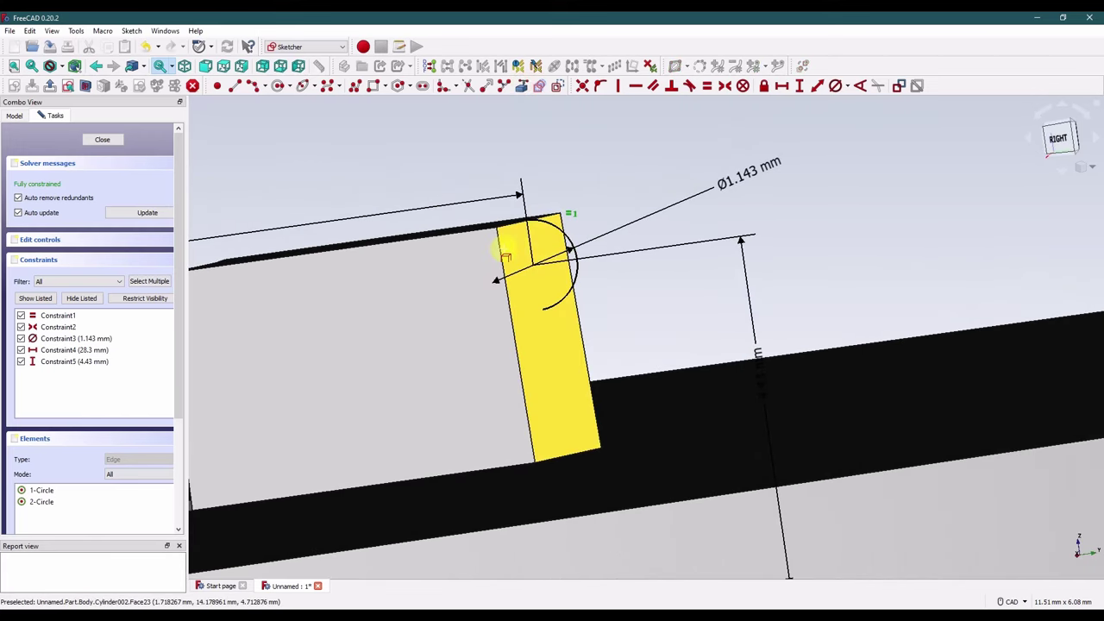
click(503, 250)
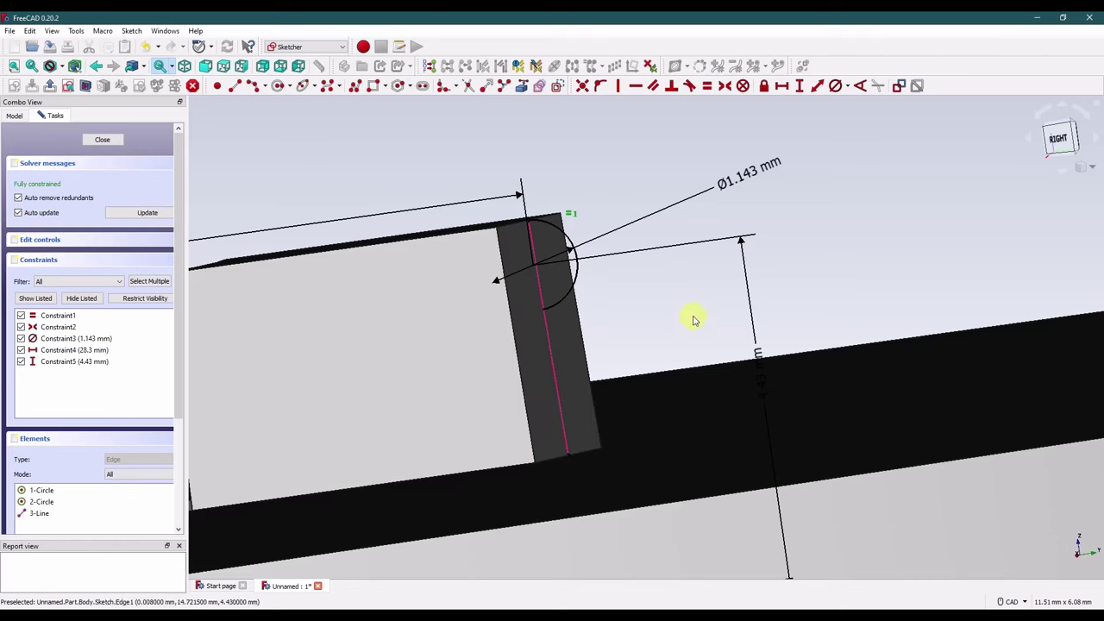
Step: Turn the height dimension into a reference and constrain the upper endpoint of the projected line onto the circle
click(760, 364)
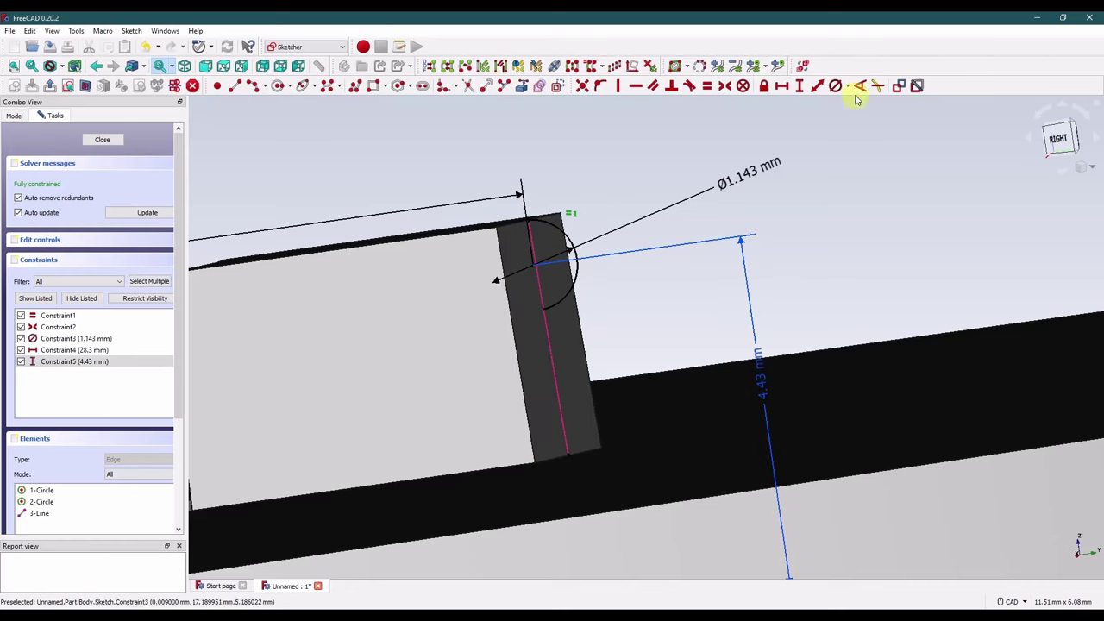
click(900, 85)
scroll(535, 214, up, 2)
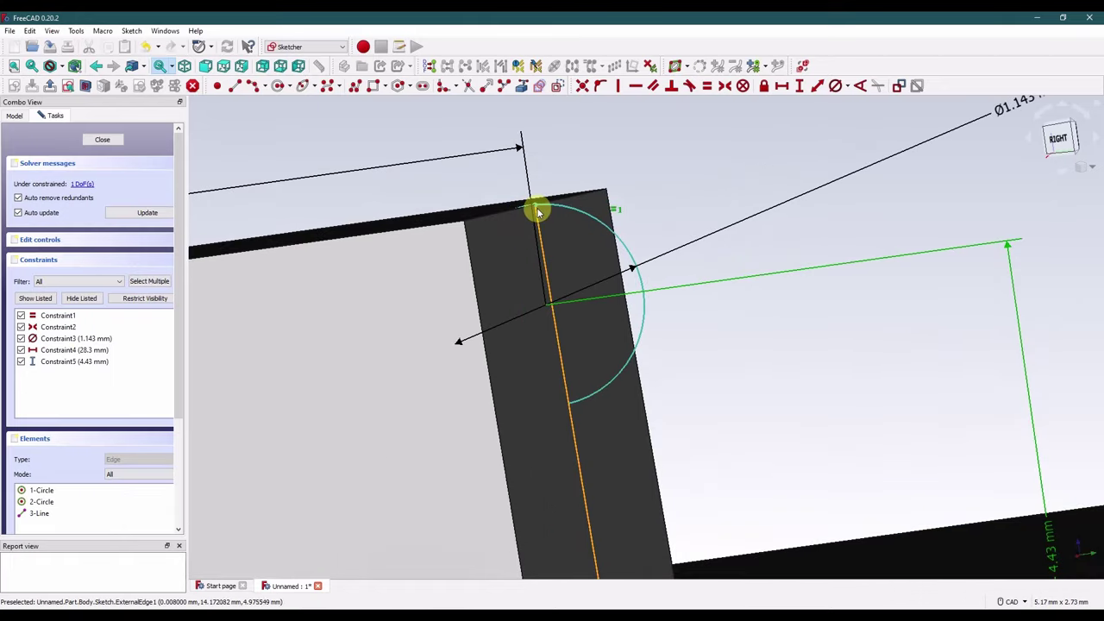
scroll(536, 212, up, 2)
click(540, 207)
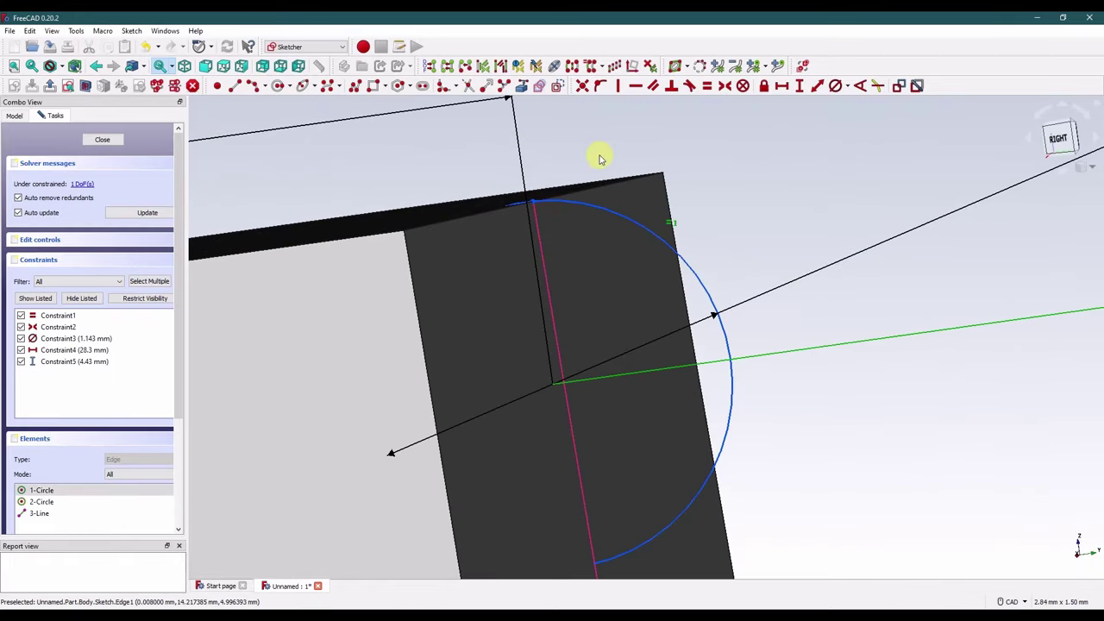
click(600, 86)
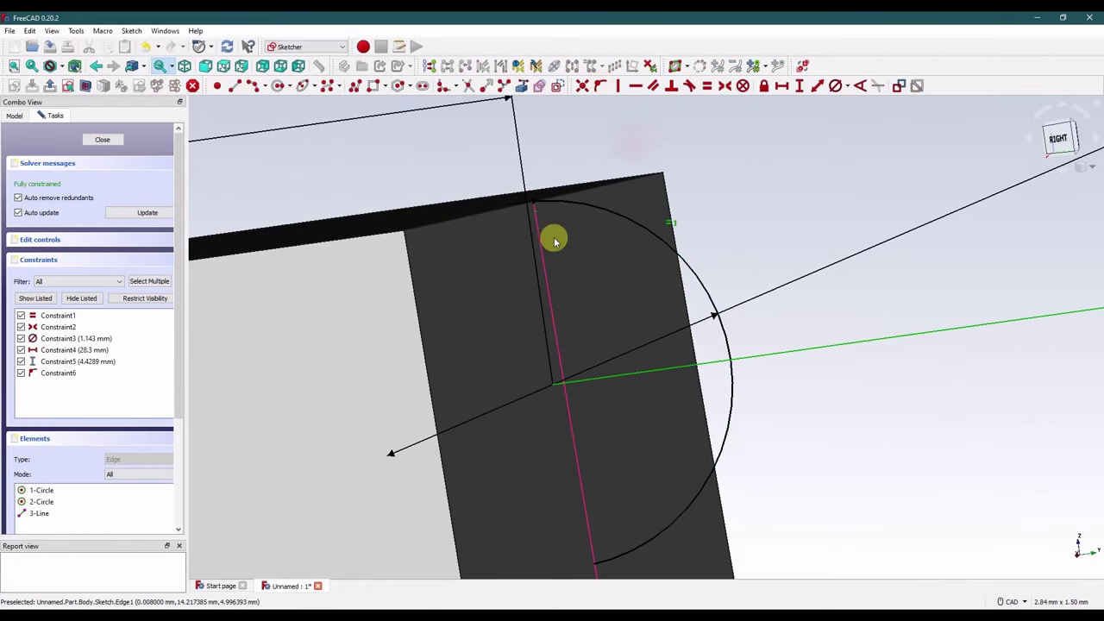
Step: Inspect the circle's fit at the block's upper outer edge and close the sketch
scroll(554, 236, down, 3)
scroll(564, 232, down, 2)
mouse_move(525, 251)
middle_down()
mouse_move(562, 252)
mouse_move(533, 249)
middle_up()
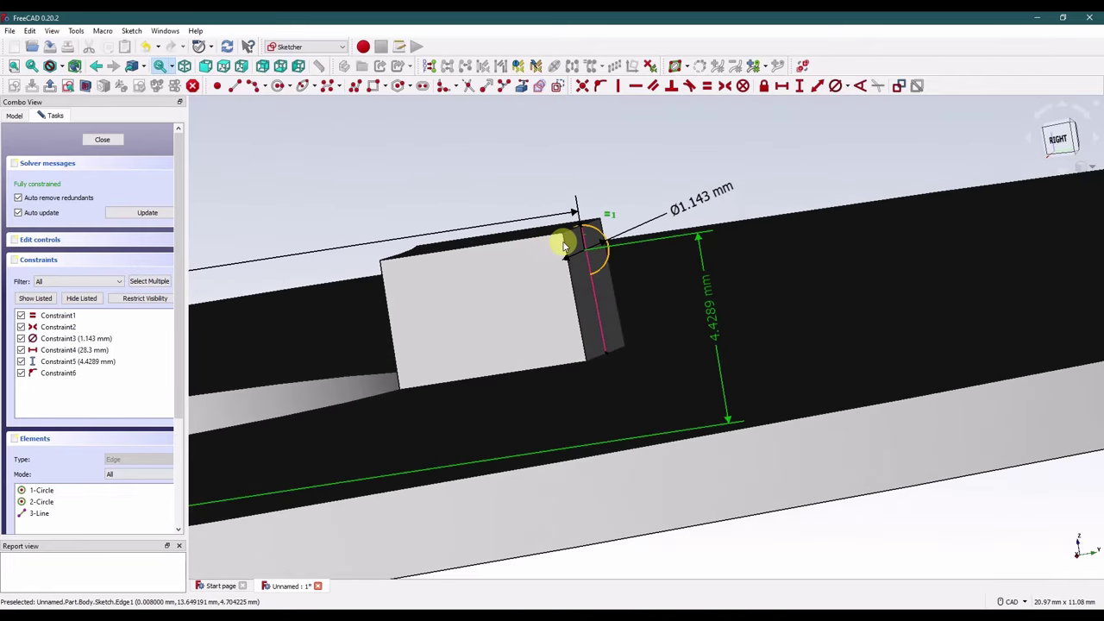
click(104, 140)
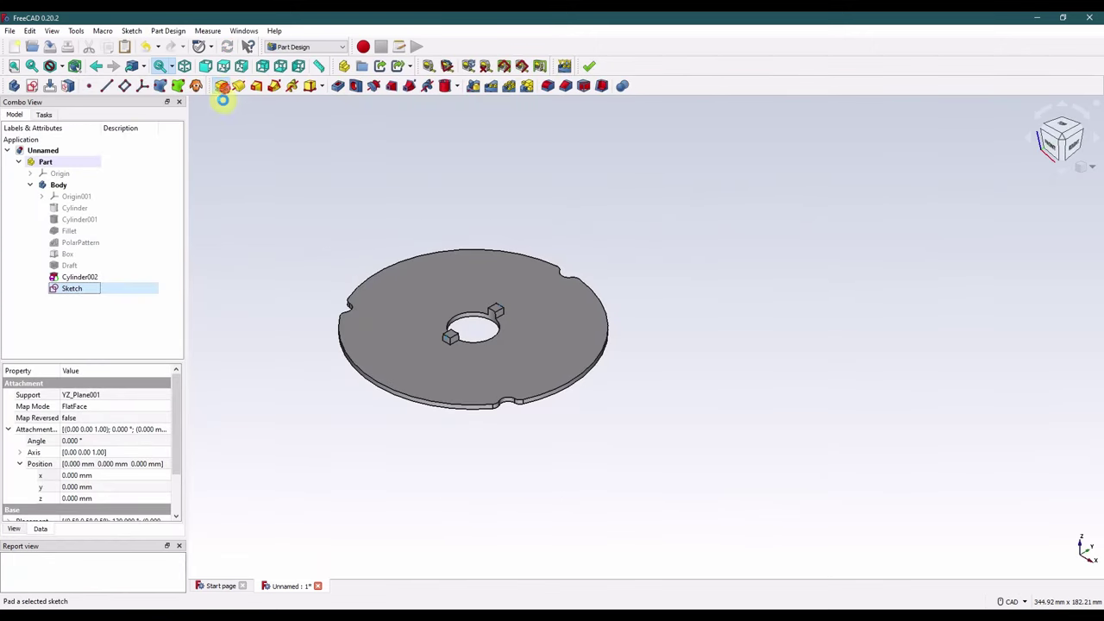
Step: Pad the circle sketch symmetrically to its plane into ridges on the blocks, trying 4 mm before settling on a 3 mm length
click(221, 86)
click(57, 274)
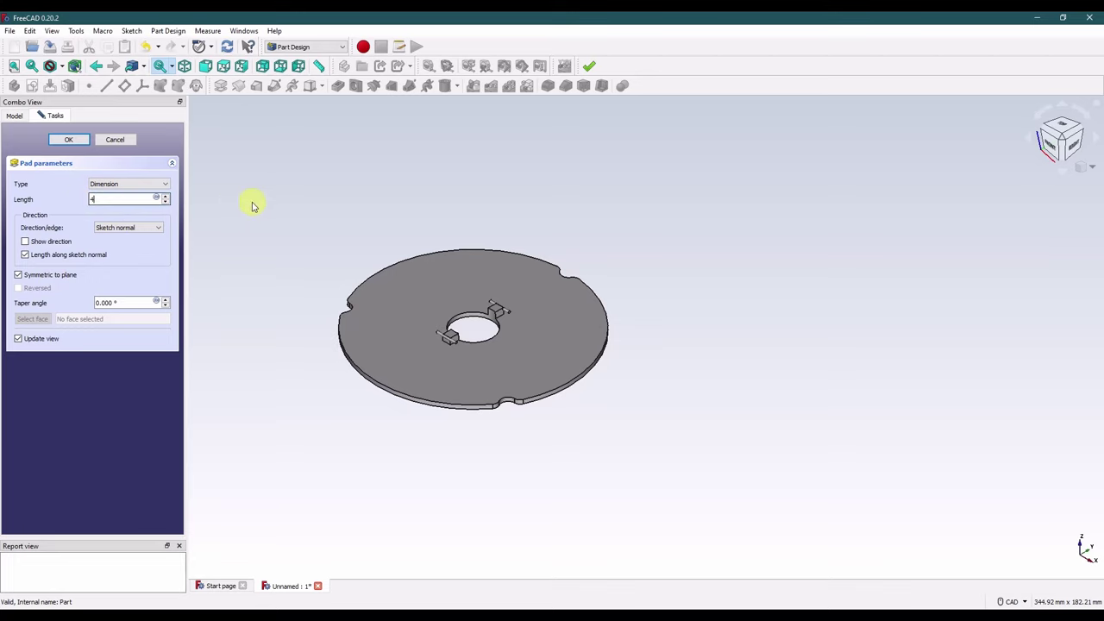
scroll(447, 341, up, 6)
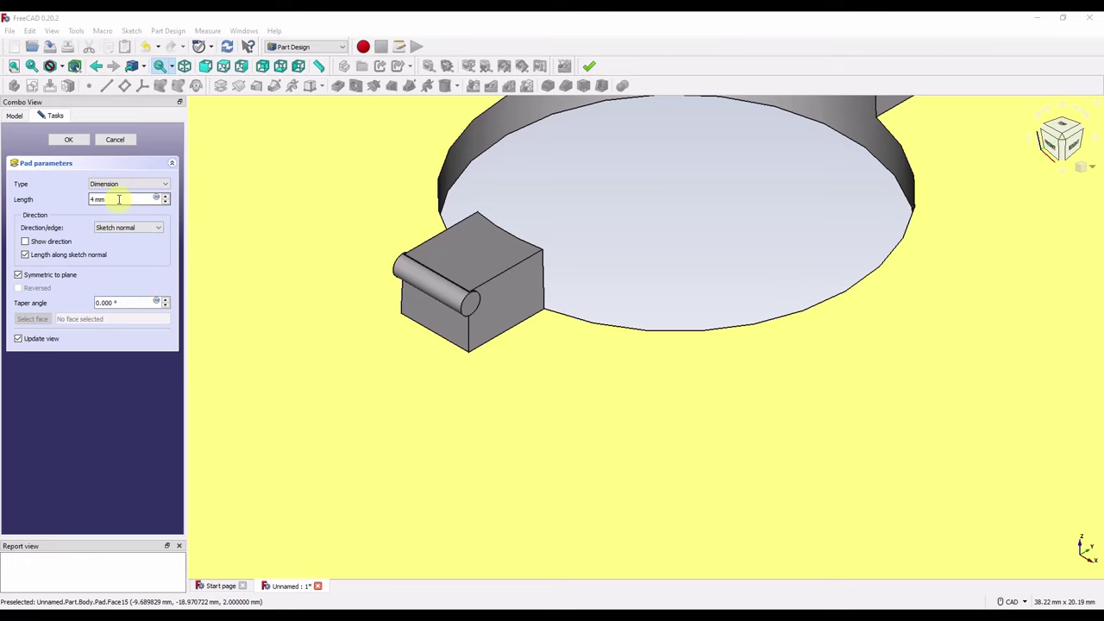
double_click(118, 199)
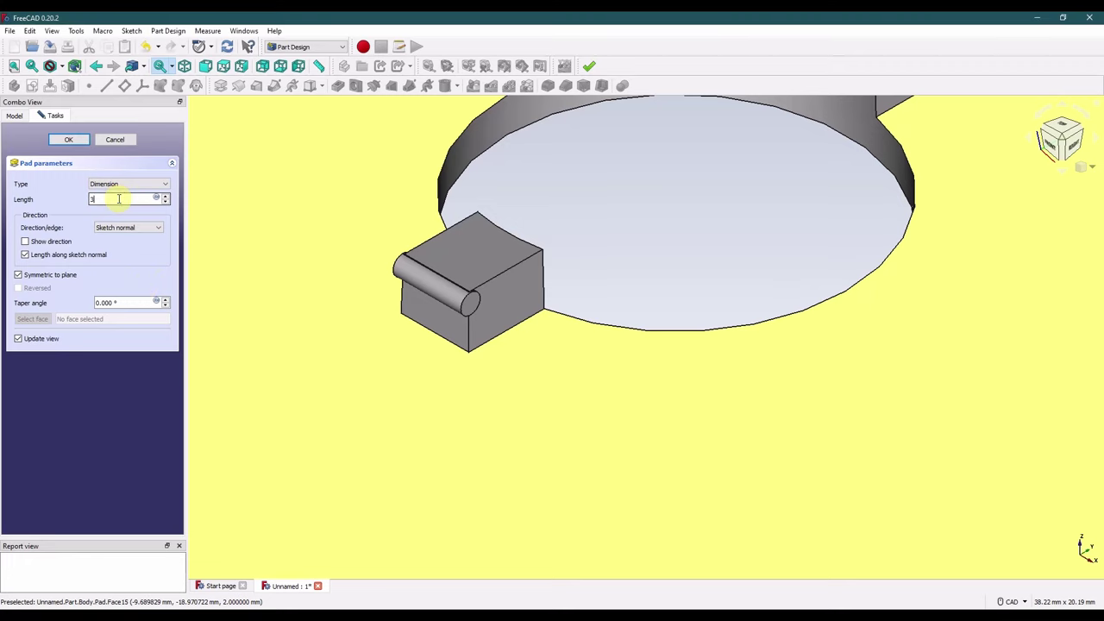
key(Return)
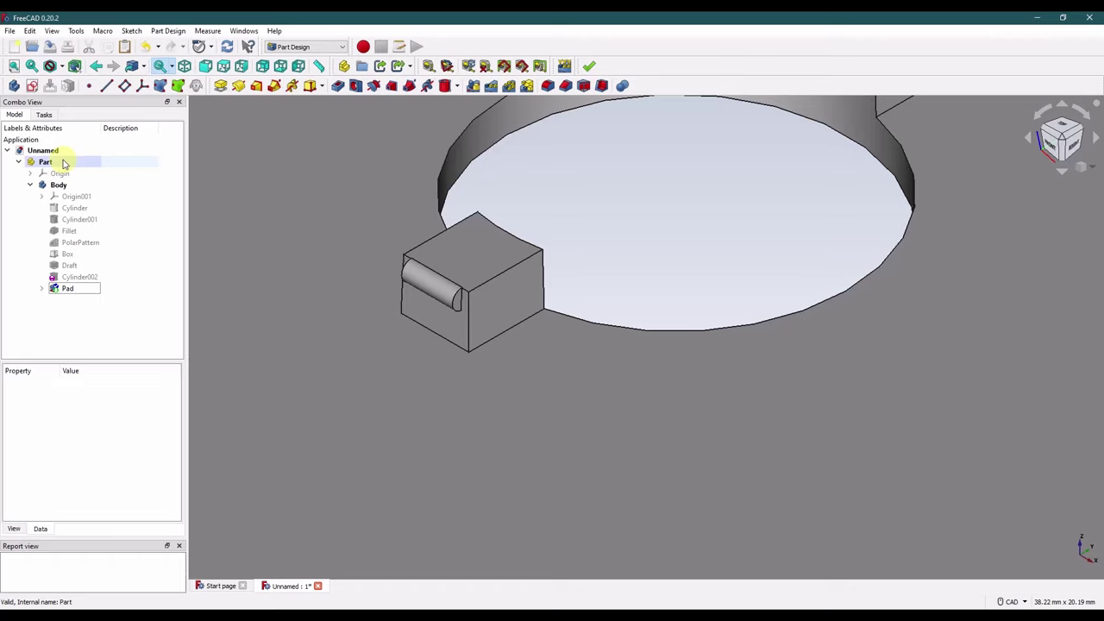
click(597, 233)
scroll(597, 233, down, 5)
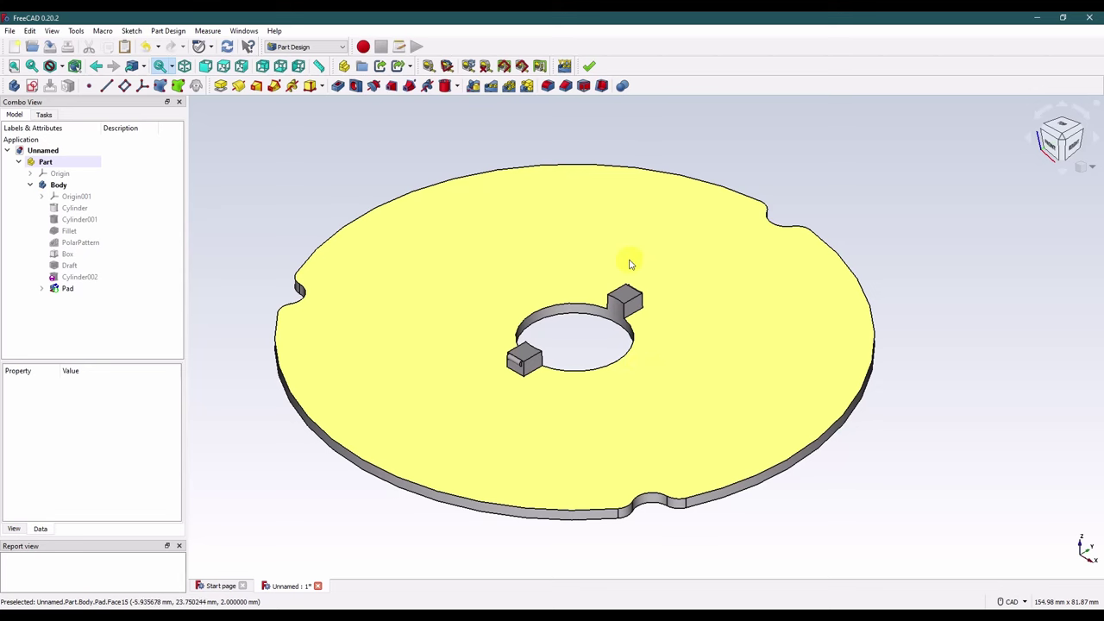
Step: Create a new sketch on the body's XY plane and close it while still empty
click(221, 170)
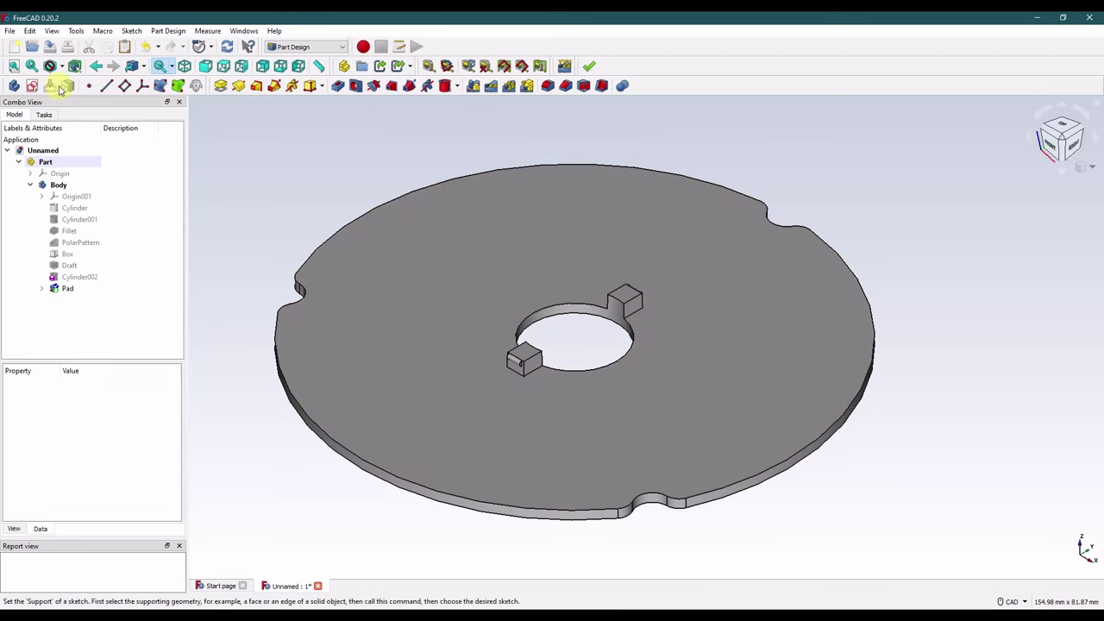
click(33, 85)
click(262, 211)
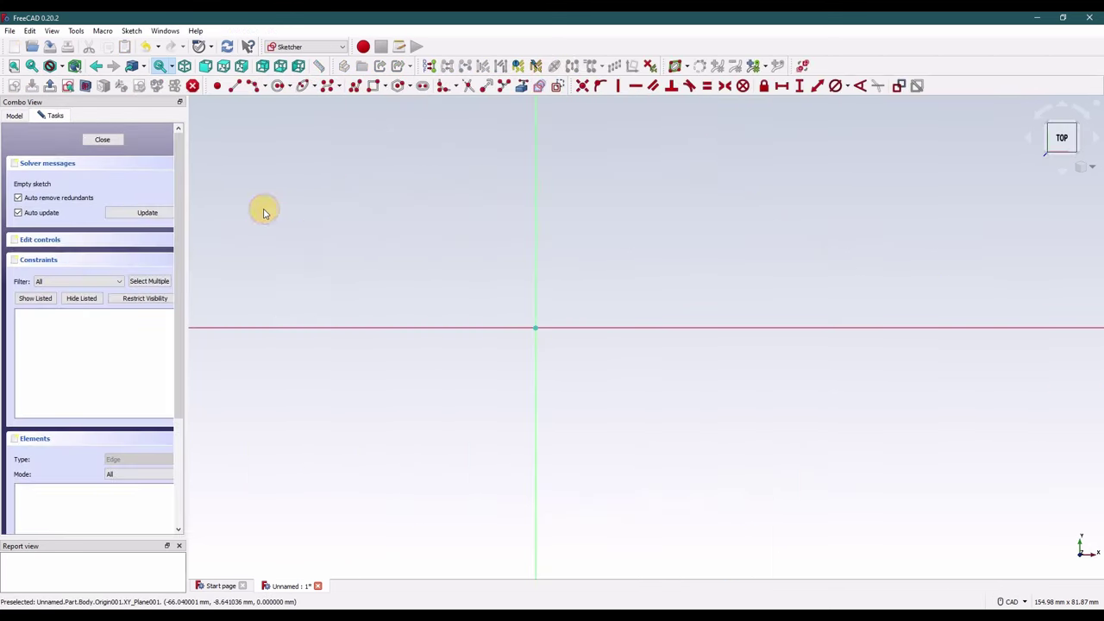
click(102, 139)
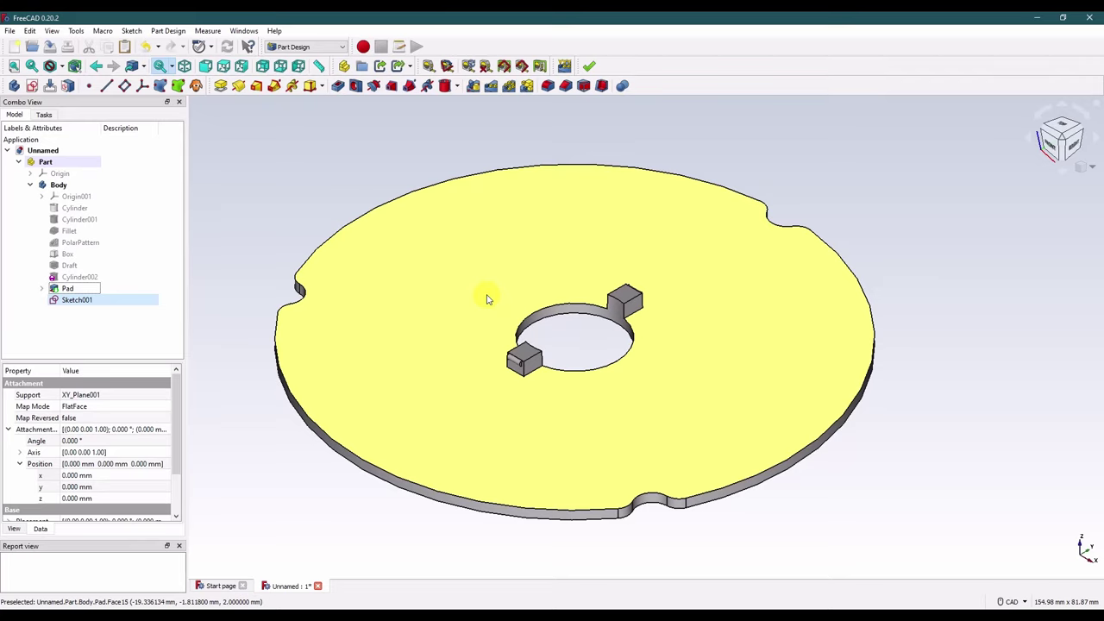
click(279, 217)
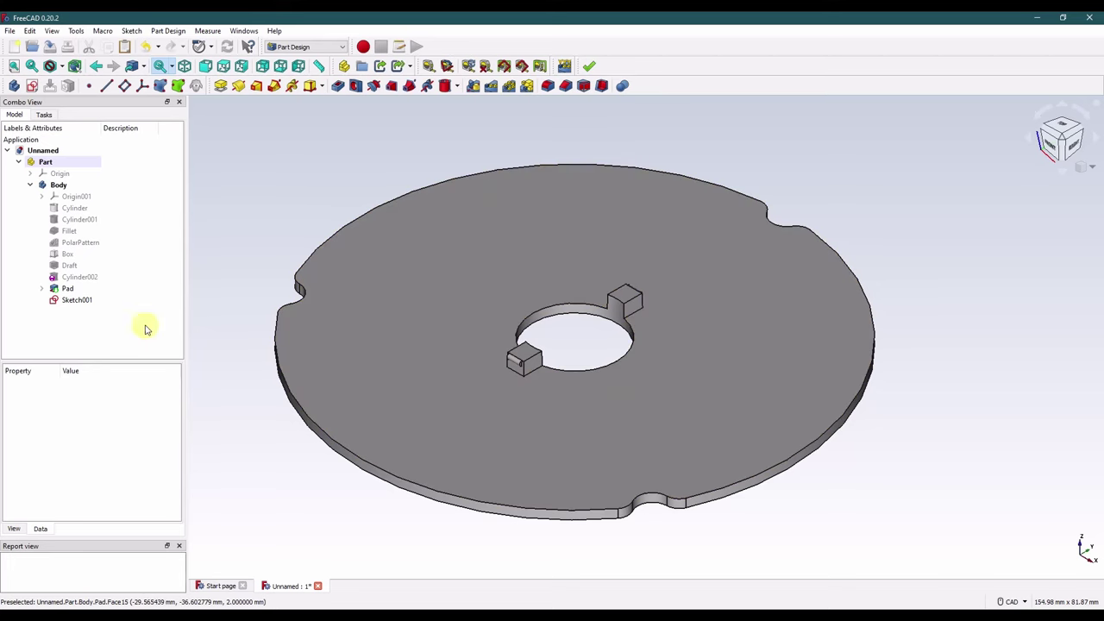
Step: Set the empty sketch's attachment offset to 2 mm in z, level with the disc's upper face
right_click(76, 301)
click(251, 246)
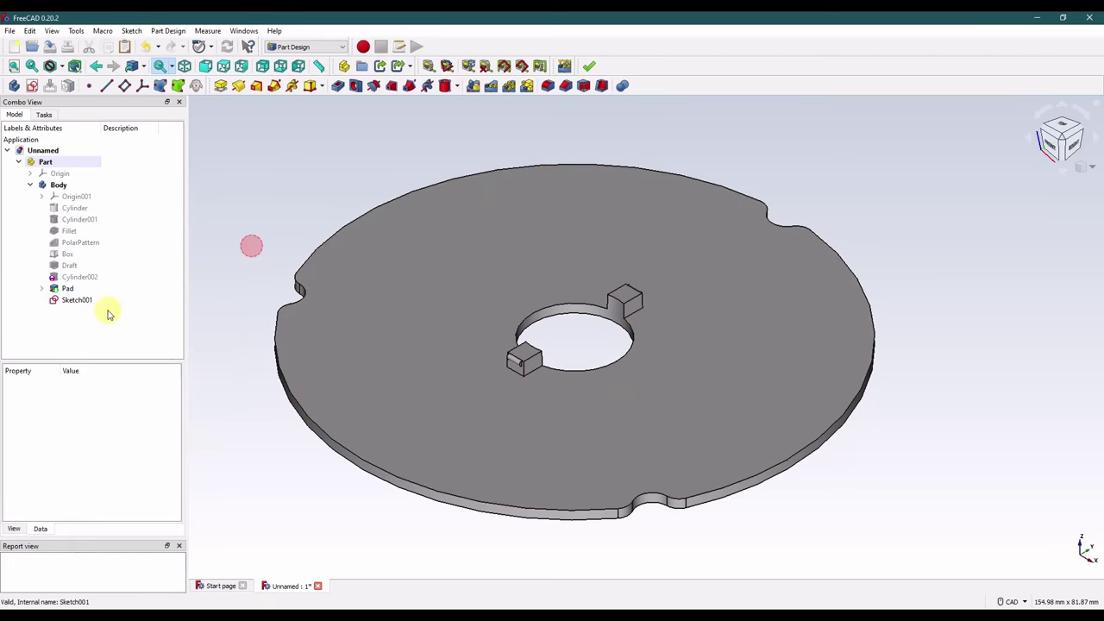
click(95, 302)
click(110, 497)
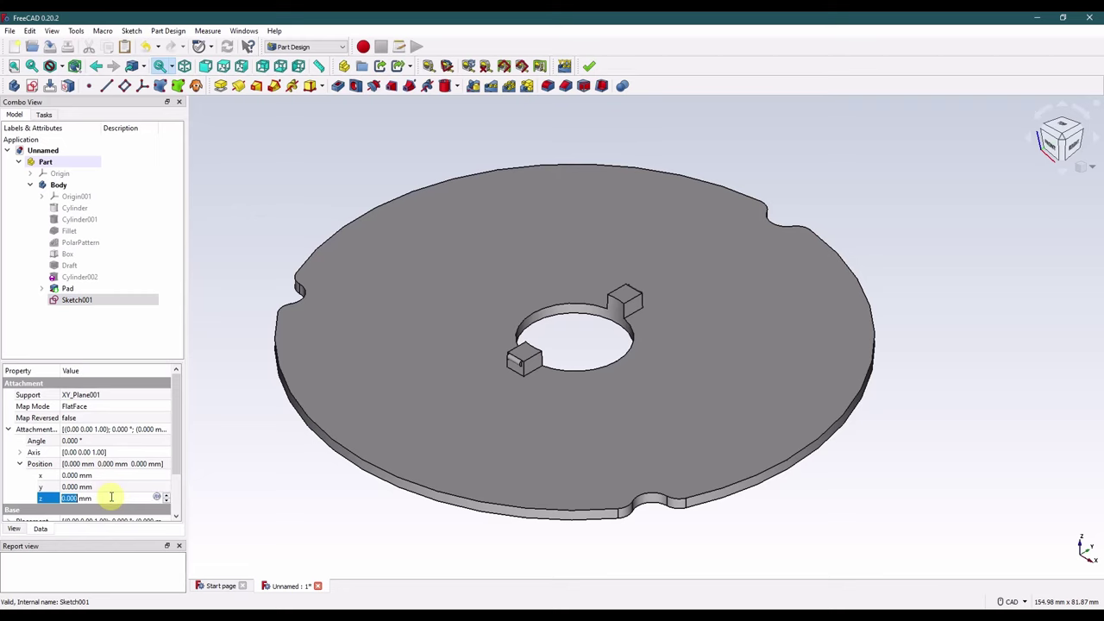
text(2)
click(208, 420)
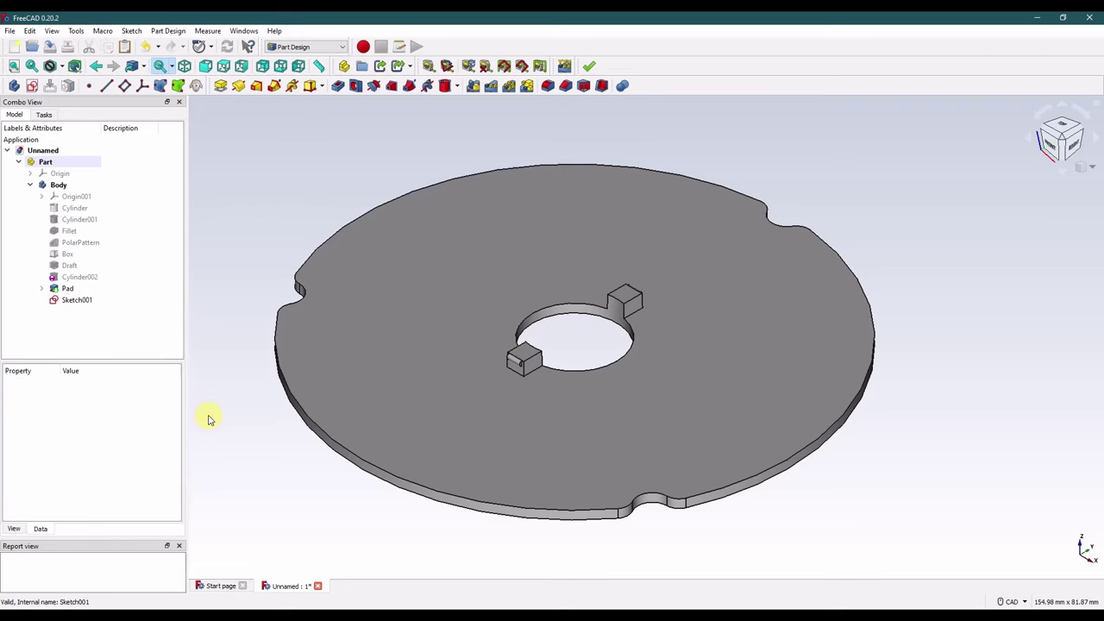
Step: Edit the offset sketch and draw two concentric circles centred on the origin around both blocks, the outer about 46 mm in diameter
right_click(69, 300)
click(86, 307)
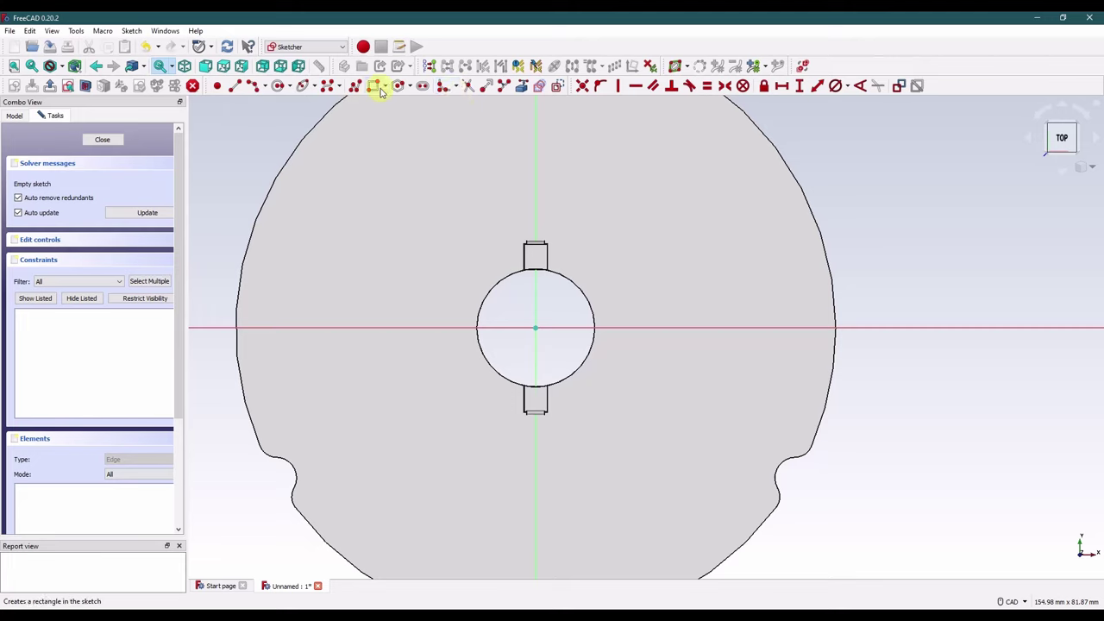
click(277, 85)
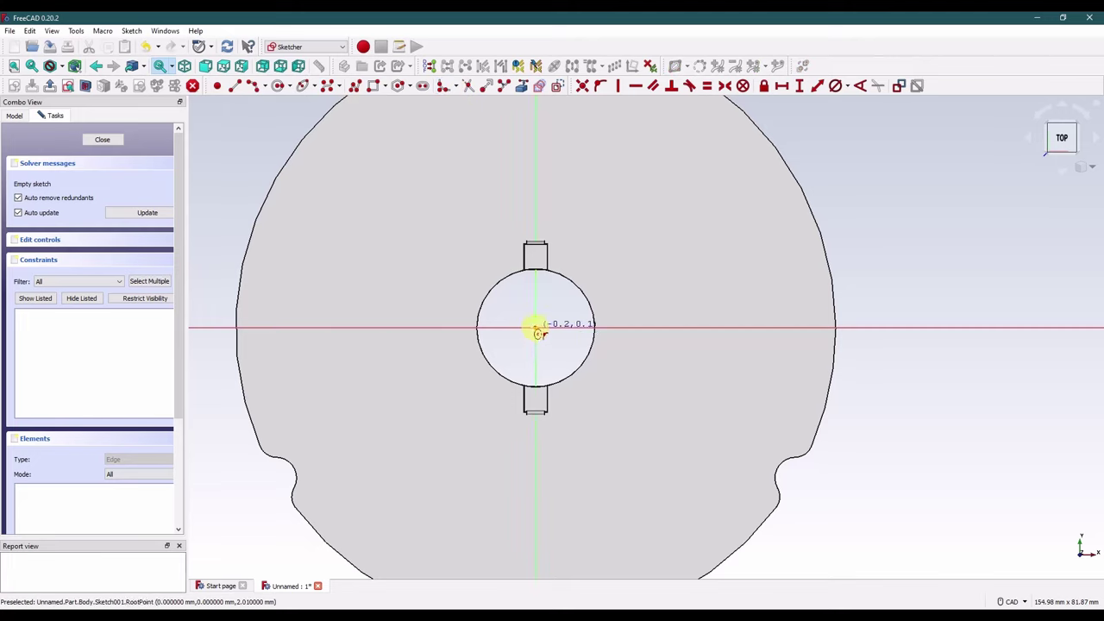
click(536, 329)
click(604, 221)
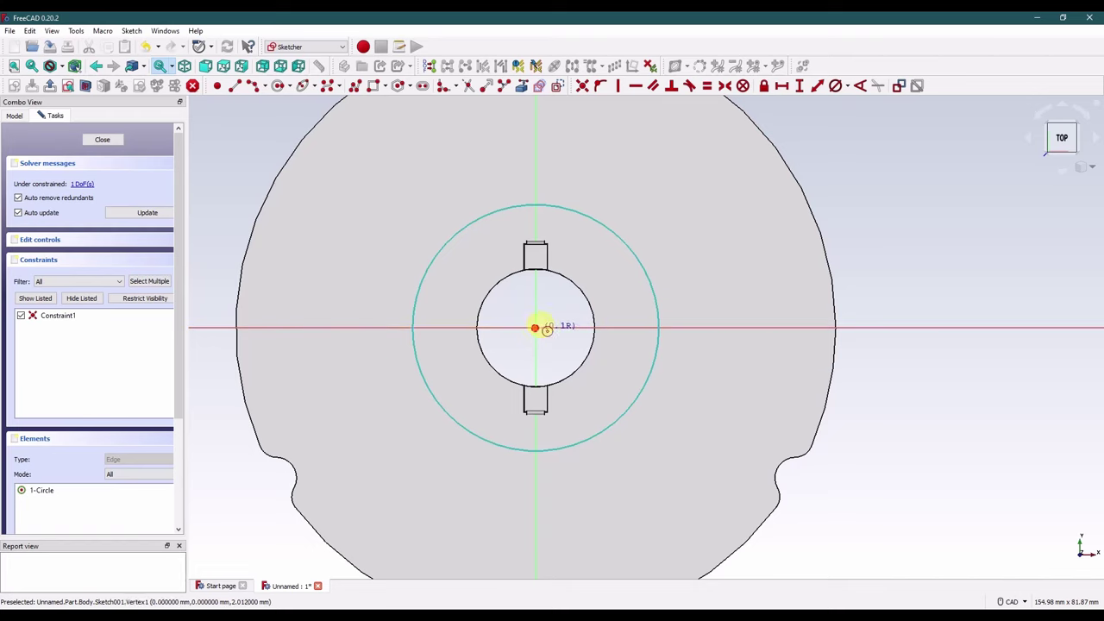
click(536, 329)
click(633, 231)
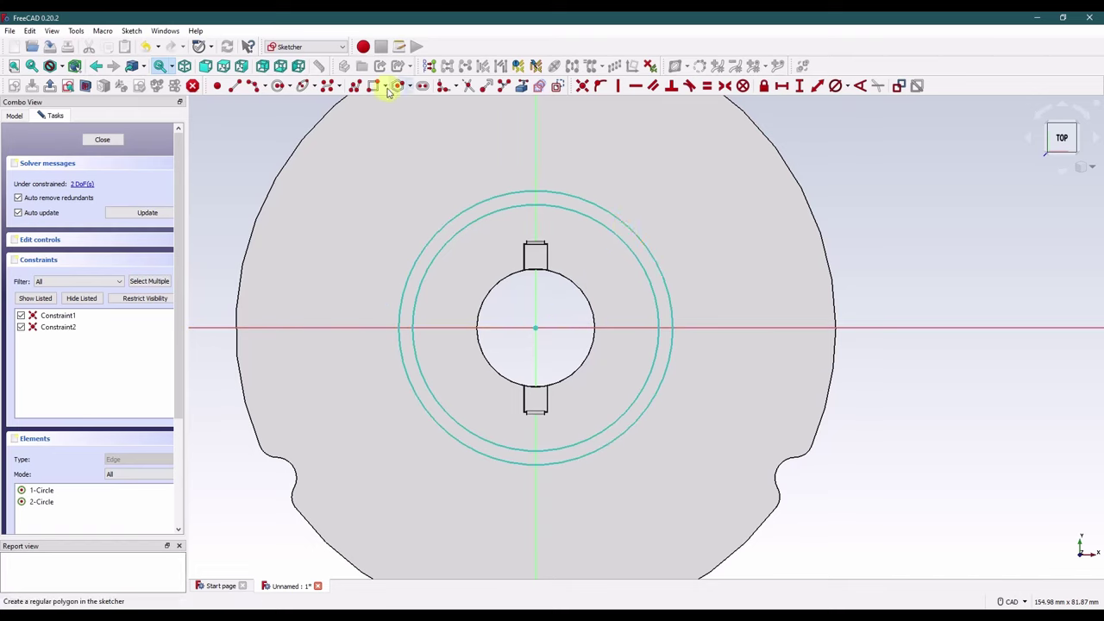
Step: Place a point at the upper end of each circle and constrain both points onto the vertical axis
click(217, 86)
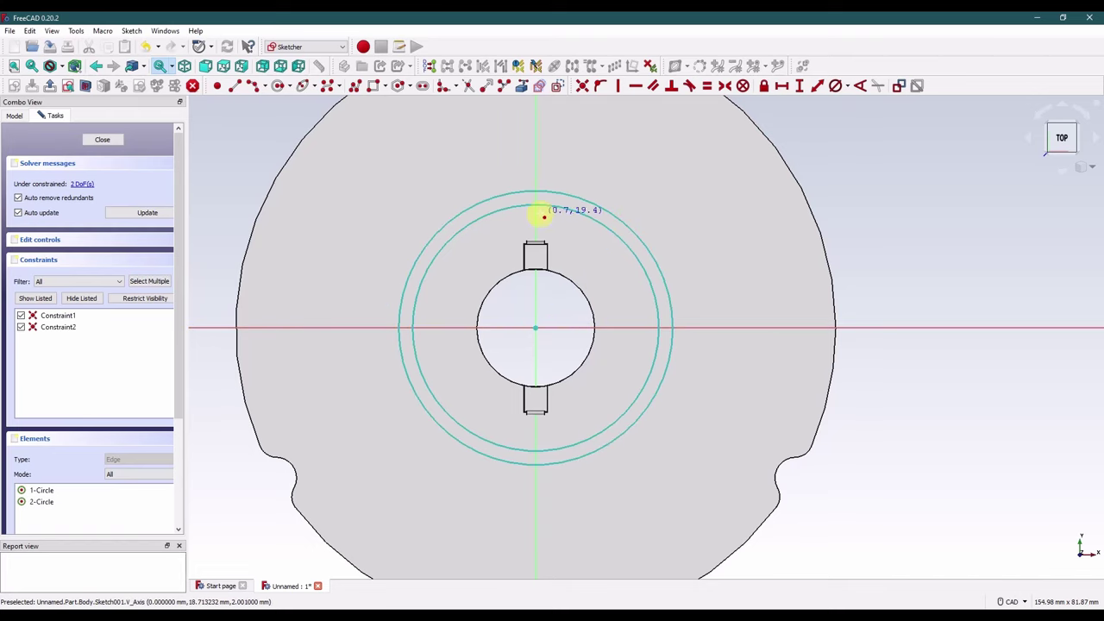
click(535, 204)
click(535, 191)
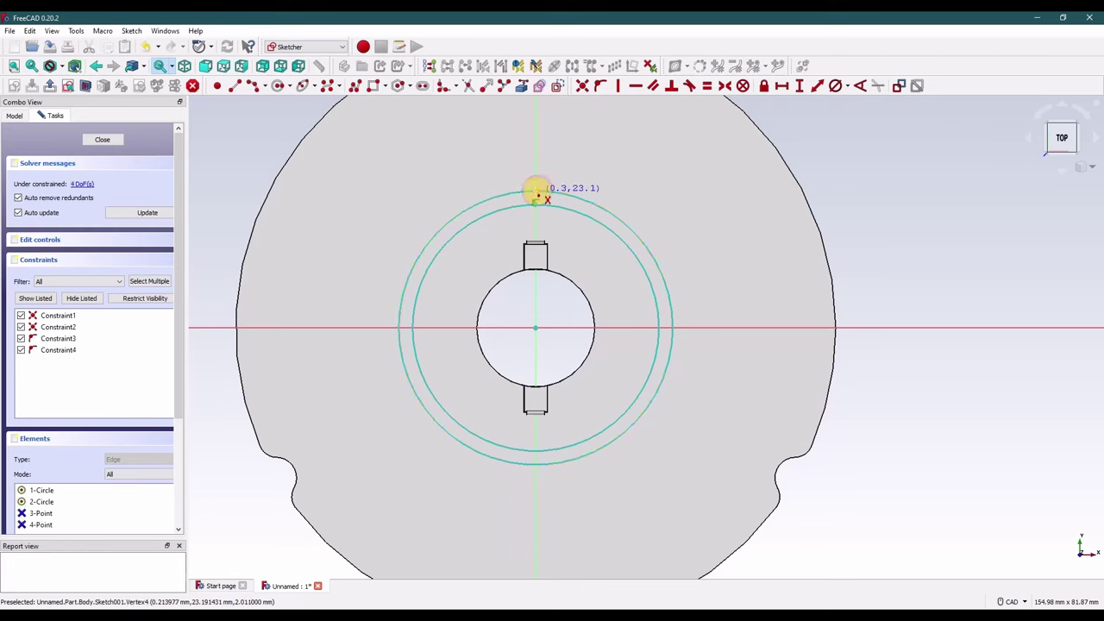
click(599, 86)
click(538, 193)
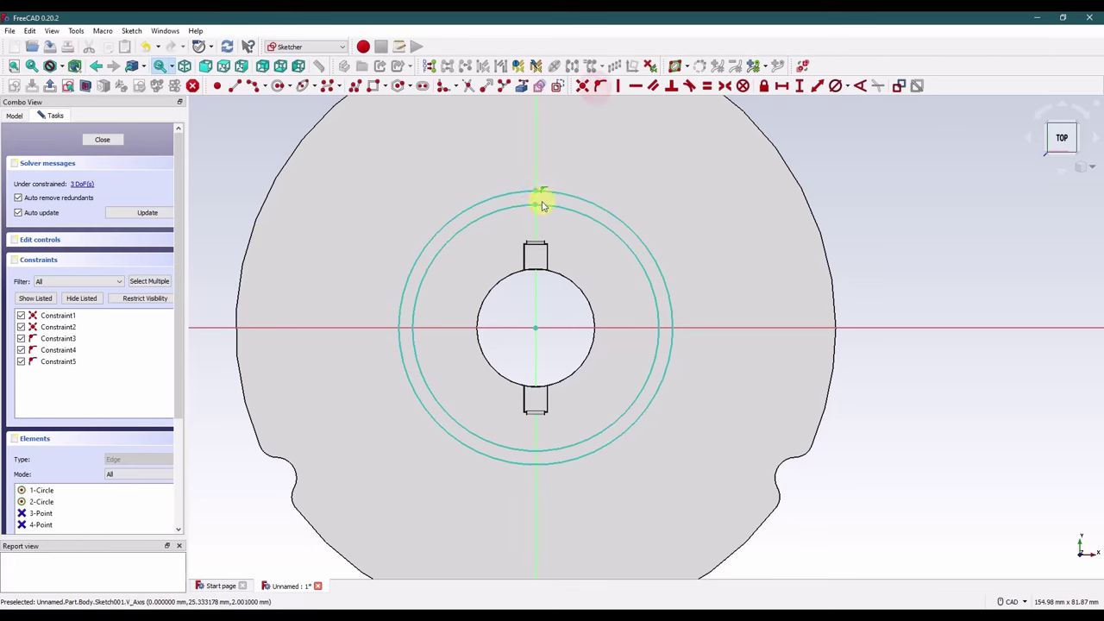
click(535, 220)
click(535, 204)
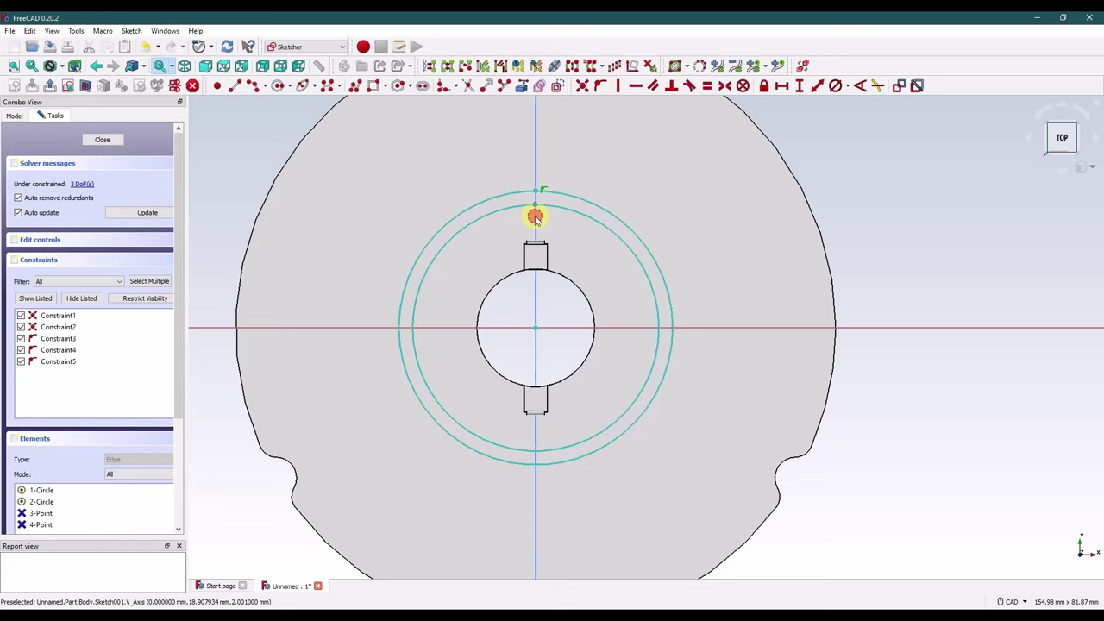
click(597, 86)
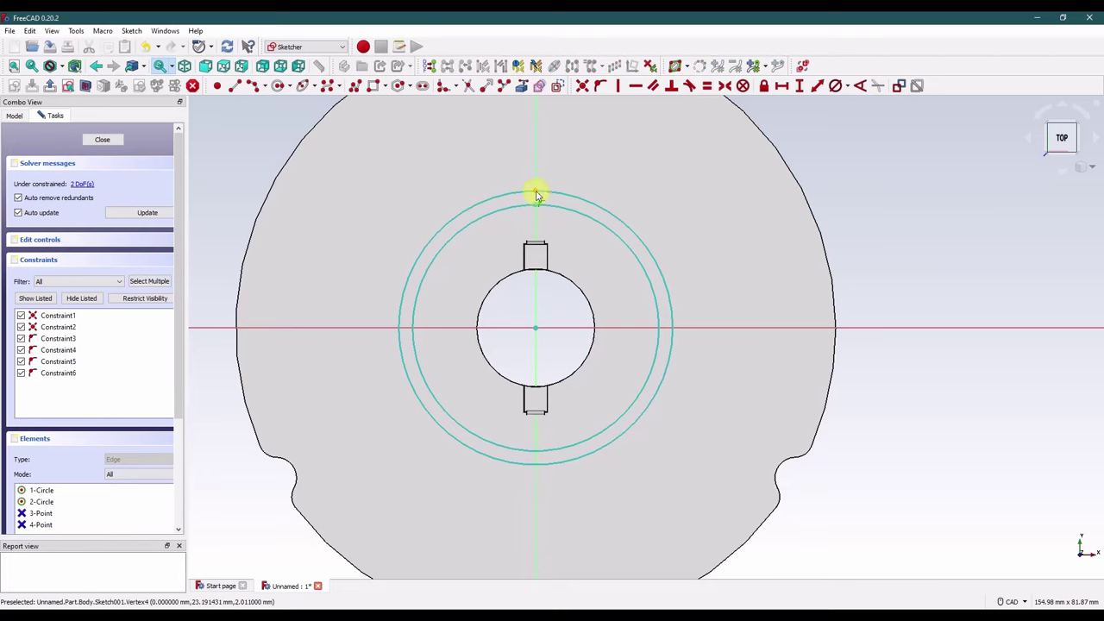
Step: Set the outer circle's diameter to 44 mm
click(606, 209)
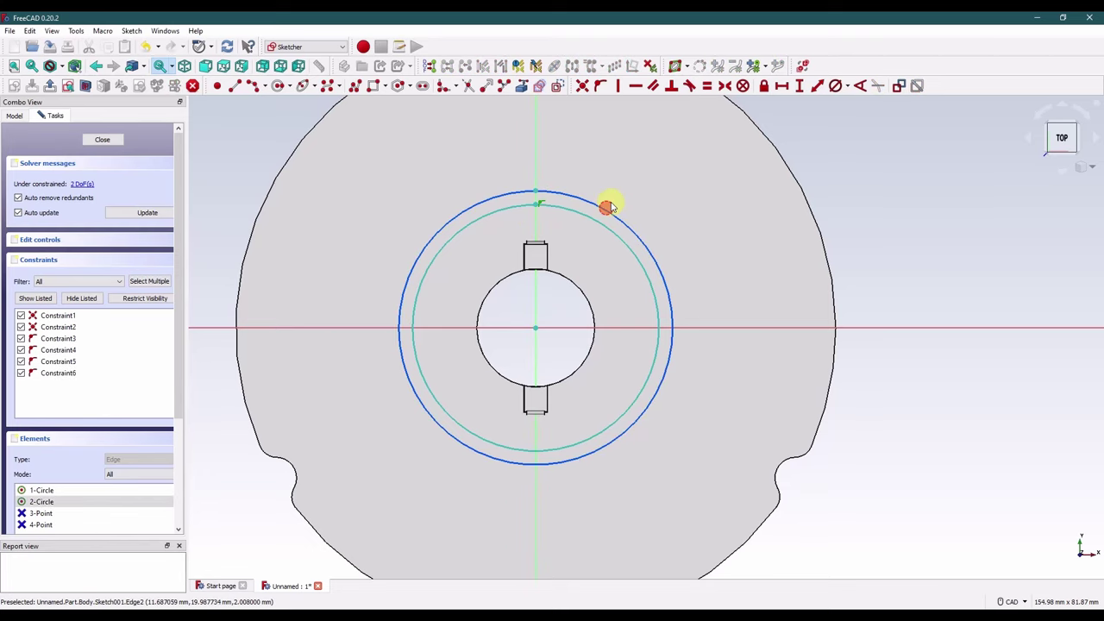
click(835, 86)
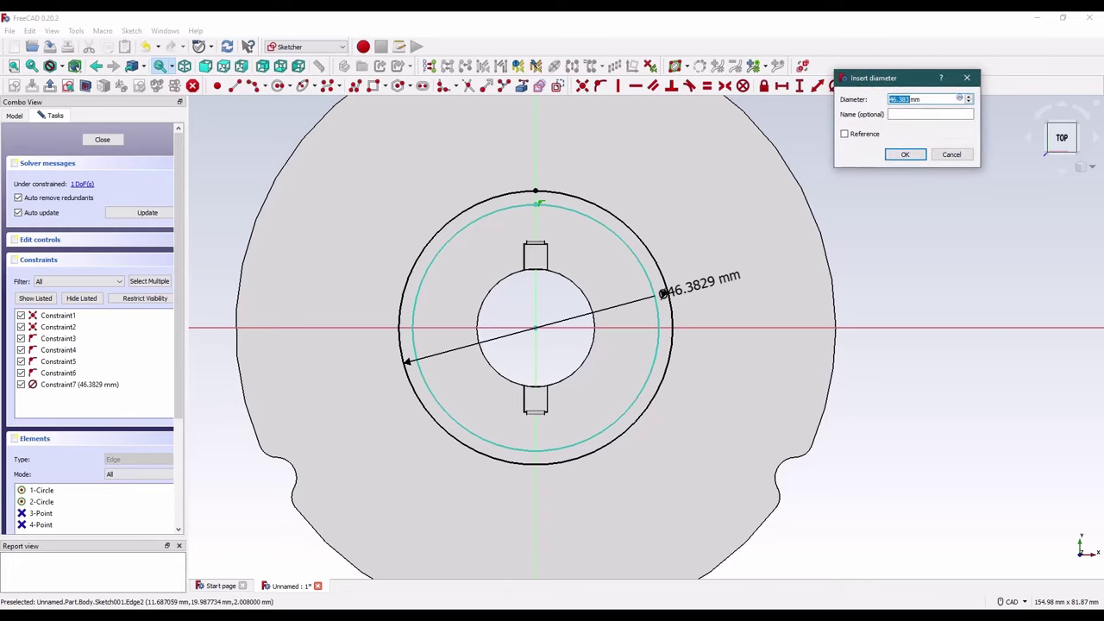
text(44)
key(Return)
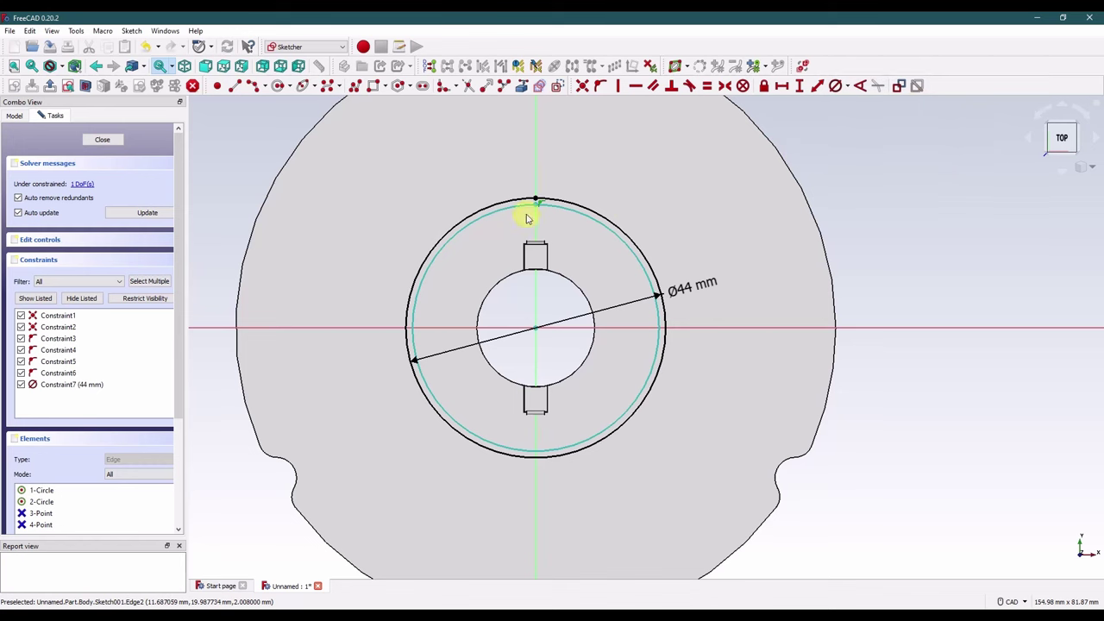
Step: Set the distance between the two points to 2.5 mm, move its label clear of the circles and close the sketch
scroll(529, 216, up, 3)
click(539, 187)
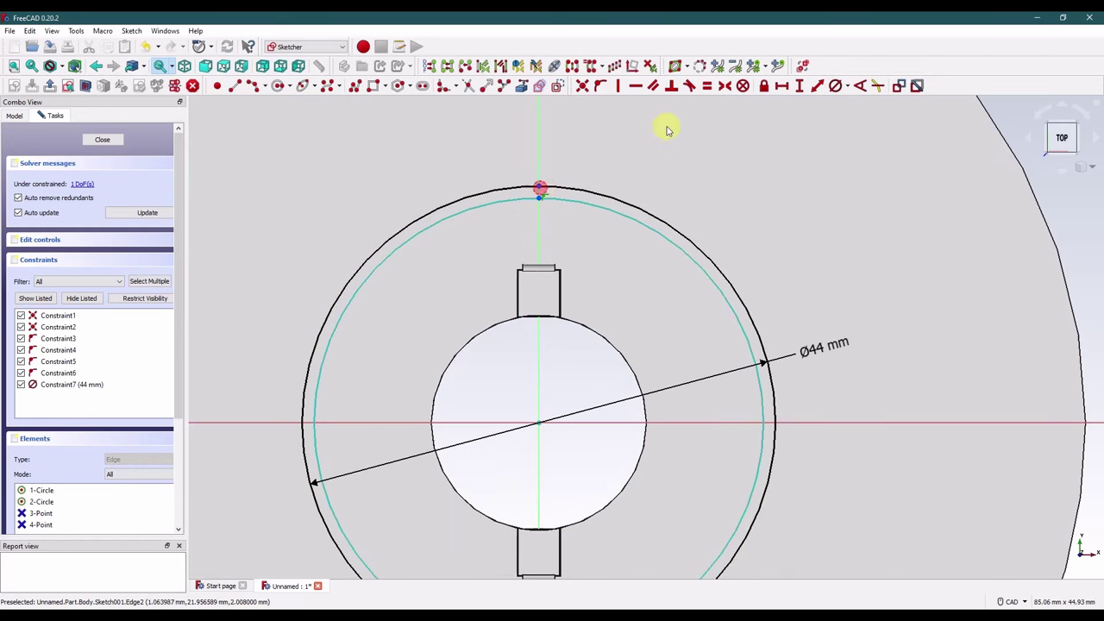
click(818, 87)
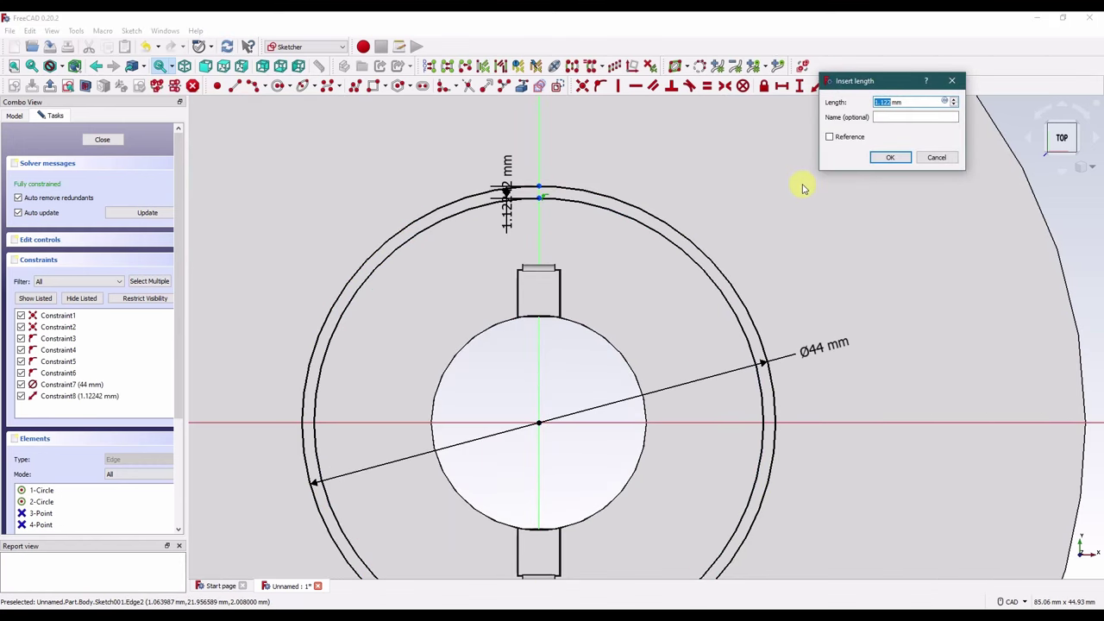
key(Return)
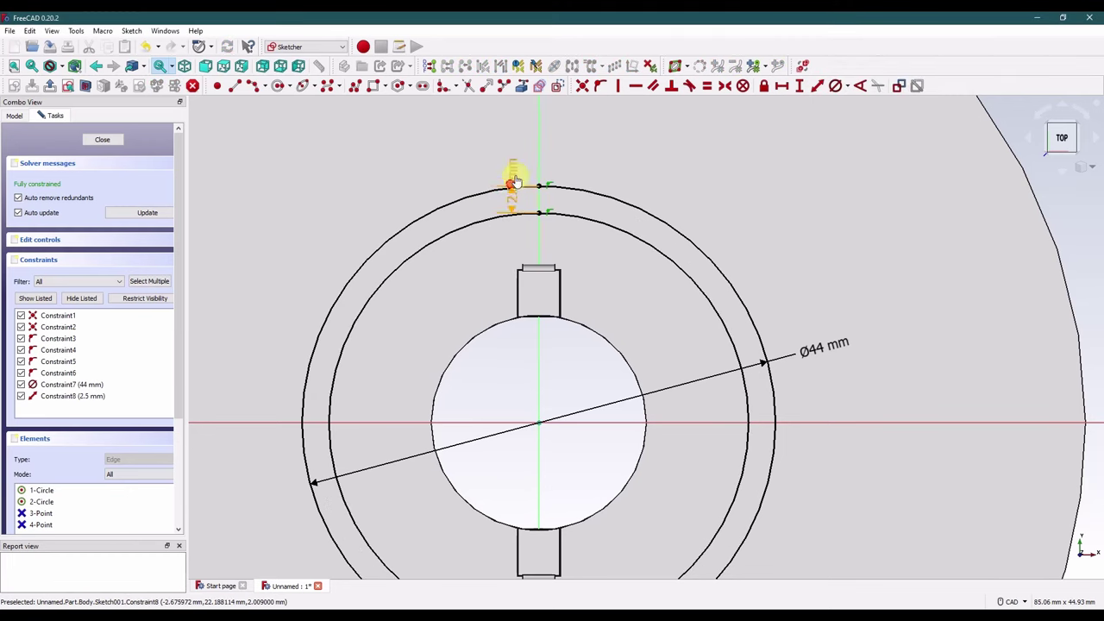
drag(512, 177, 658, 172)
click(110, 139)
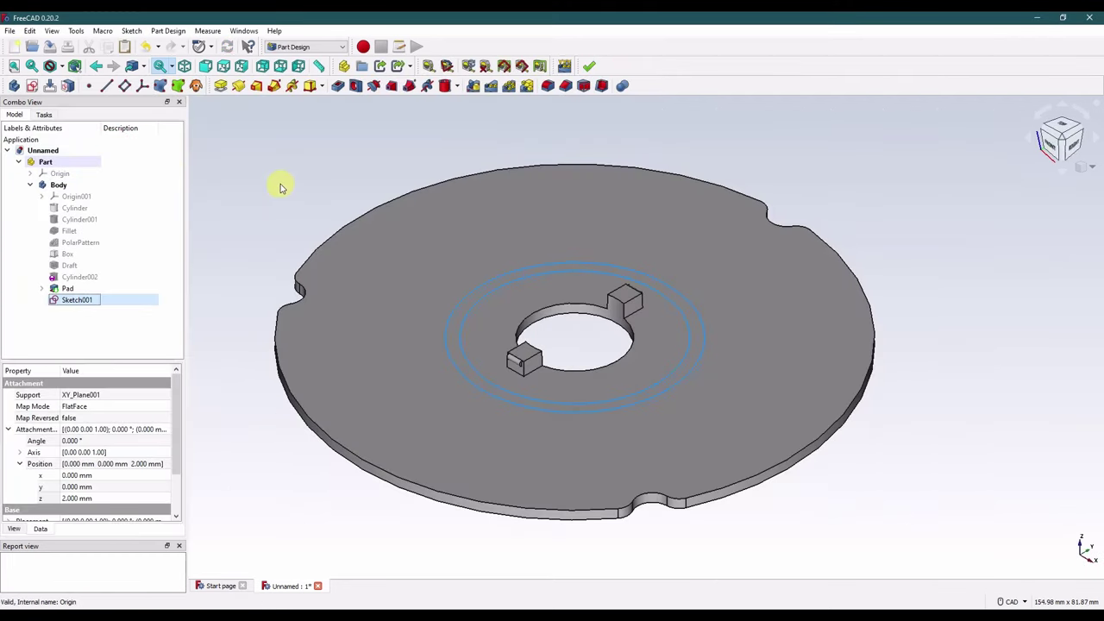
Step: Pad the two-circle sketch upward into a low ring around the central hole, shorter than the default 10 mm
click(221, 85)
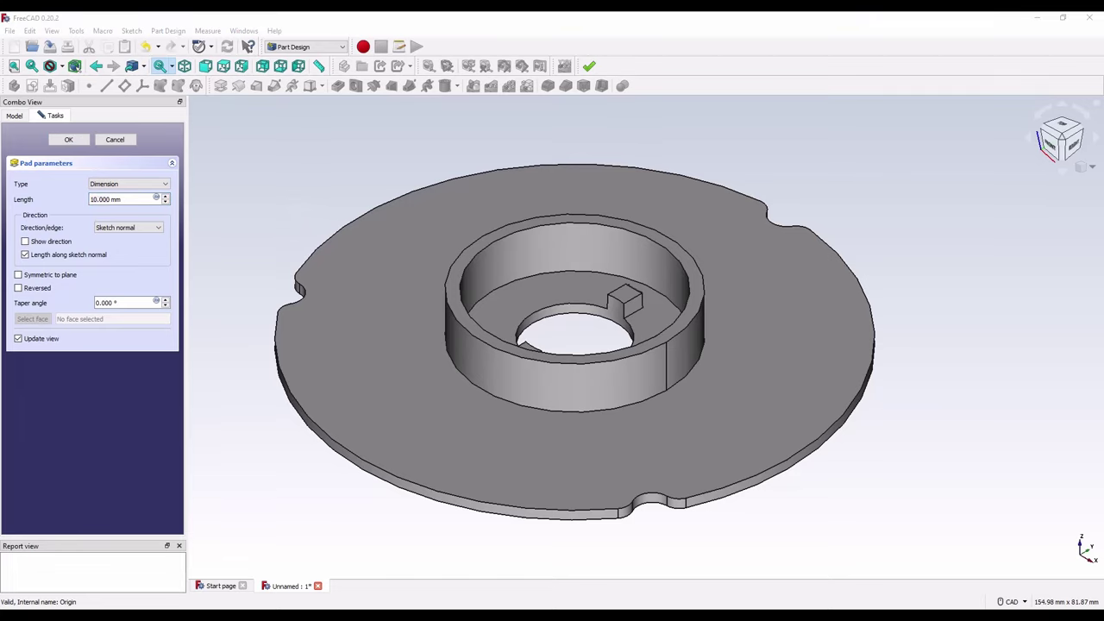
click(131, 199)
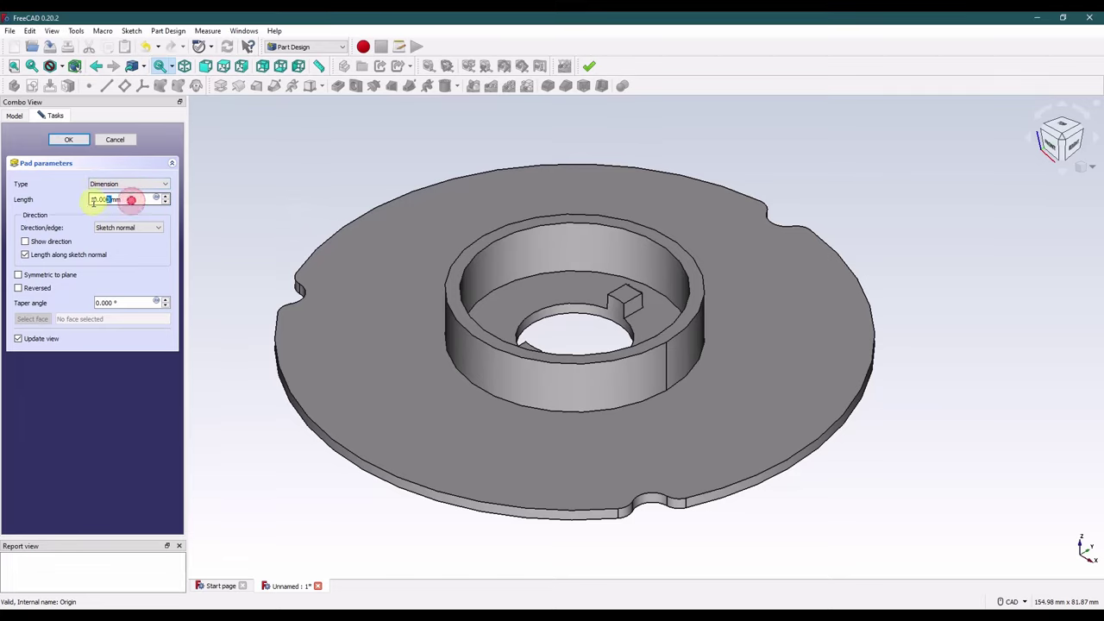
key(Return)
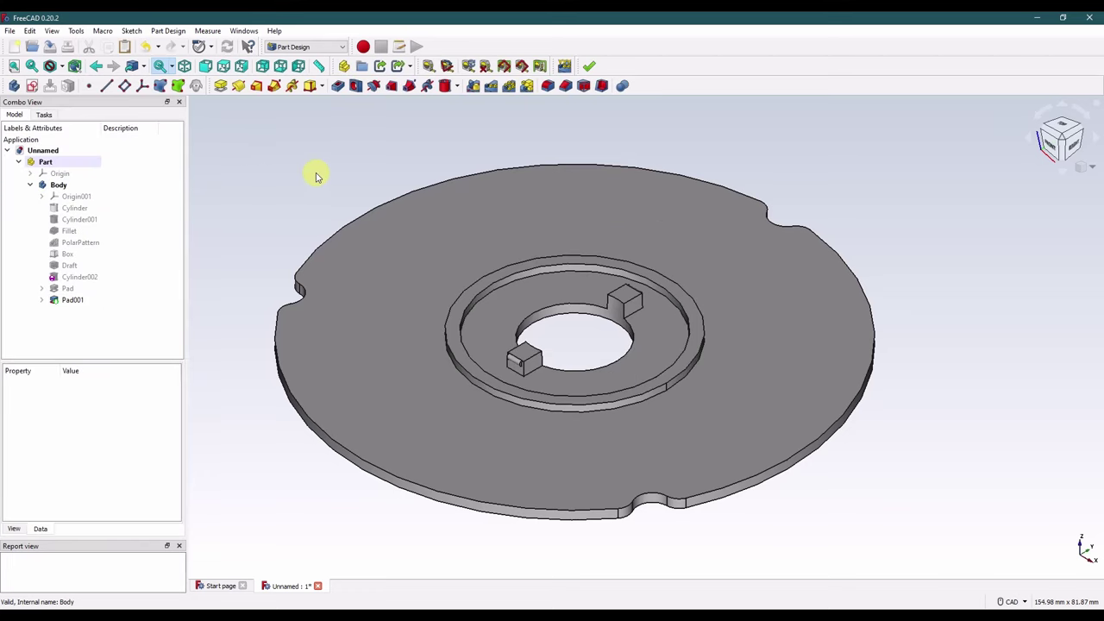
Step: Create a new sketch on the body's XY plane
click(1061, 120)
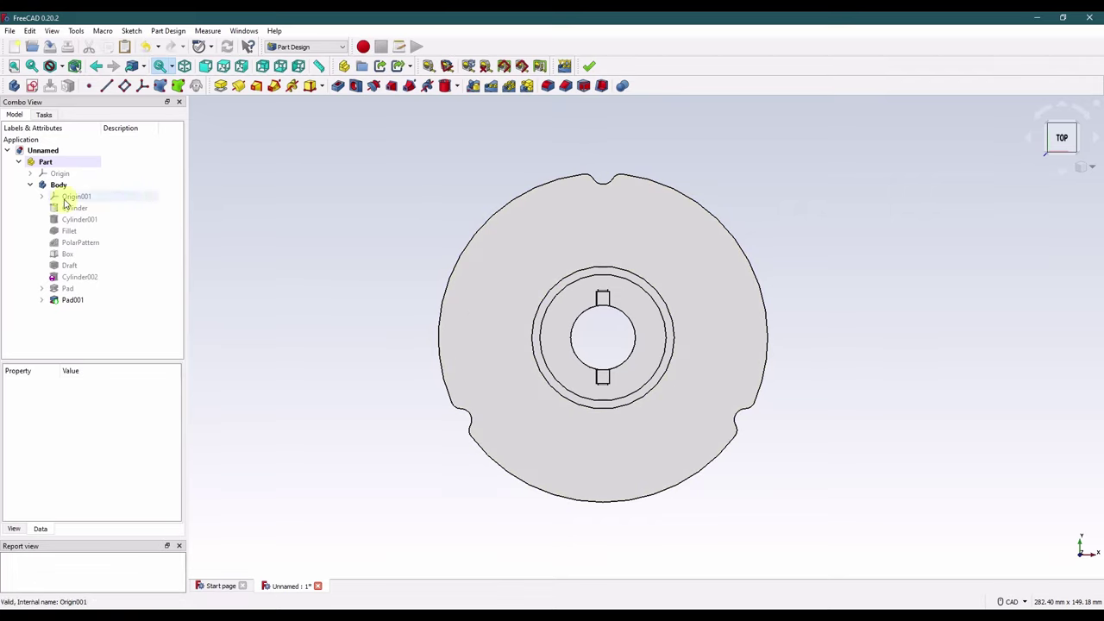
click(32, 86)
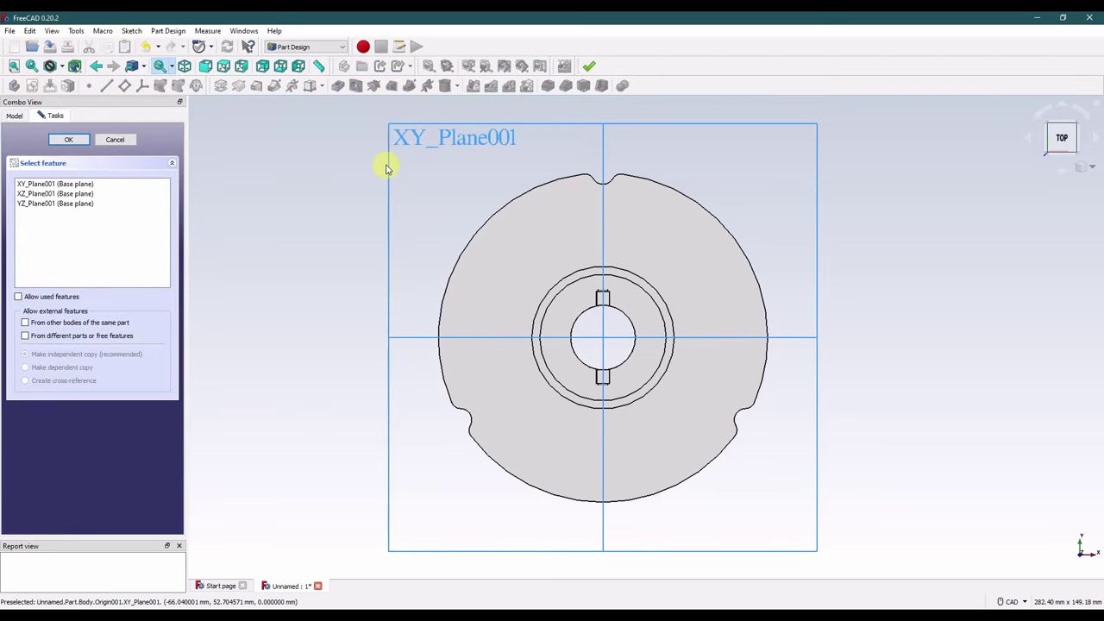
click(384, 163)
click(96, 143)
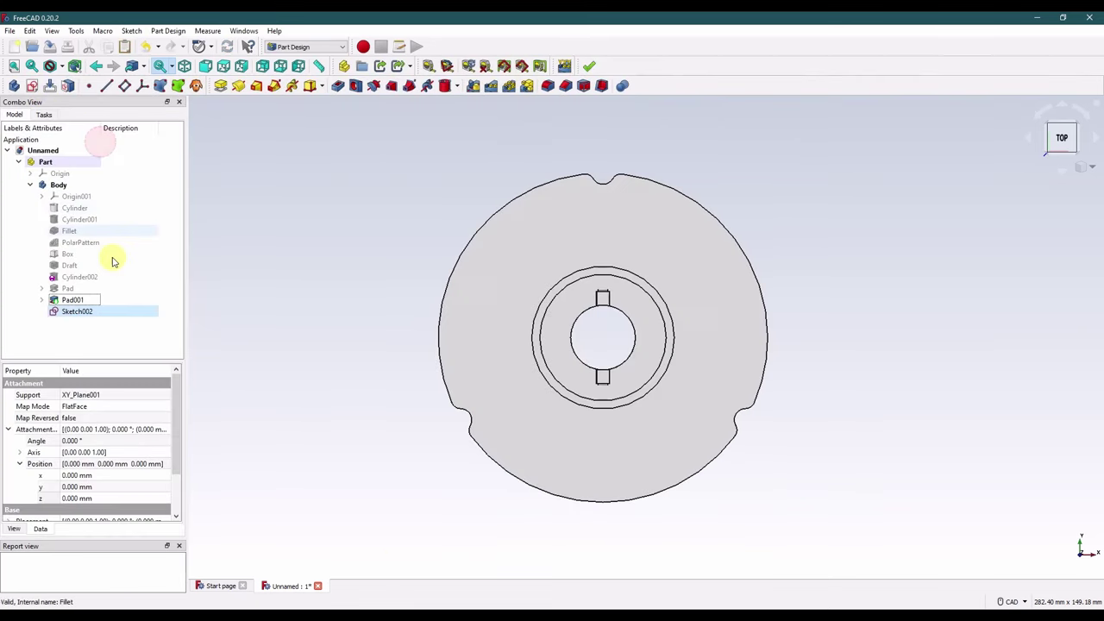
Step: Set the new sketch's attachment offset to 2 mm along Z
right_click(76, 312)
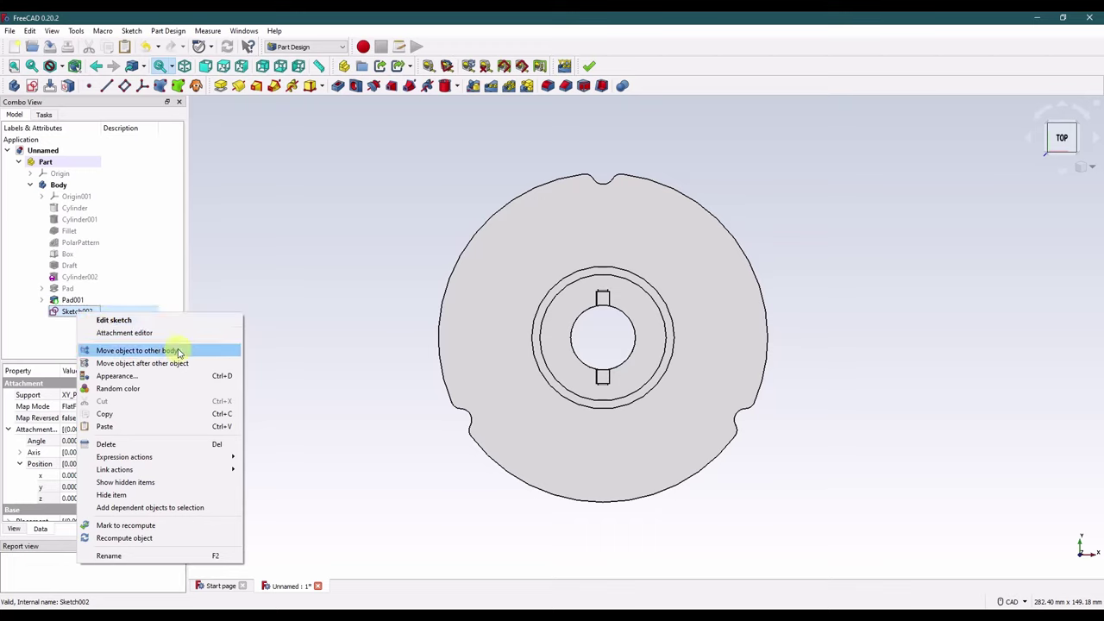
click(320, 299)
click(110, 312)
click(116, 499)
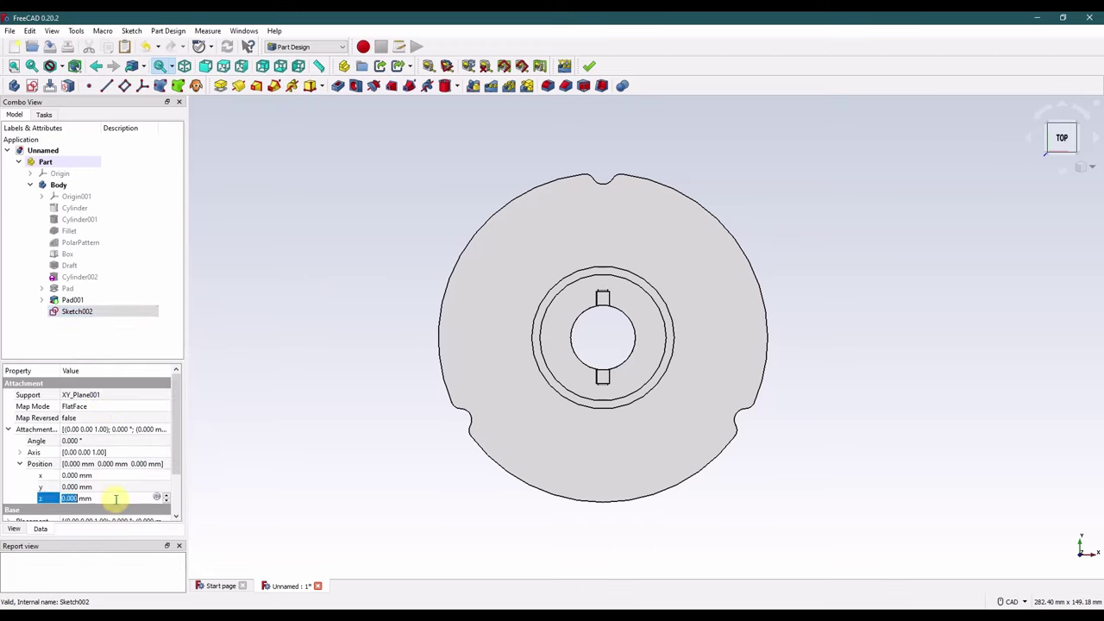
click(261, 444)
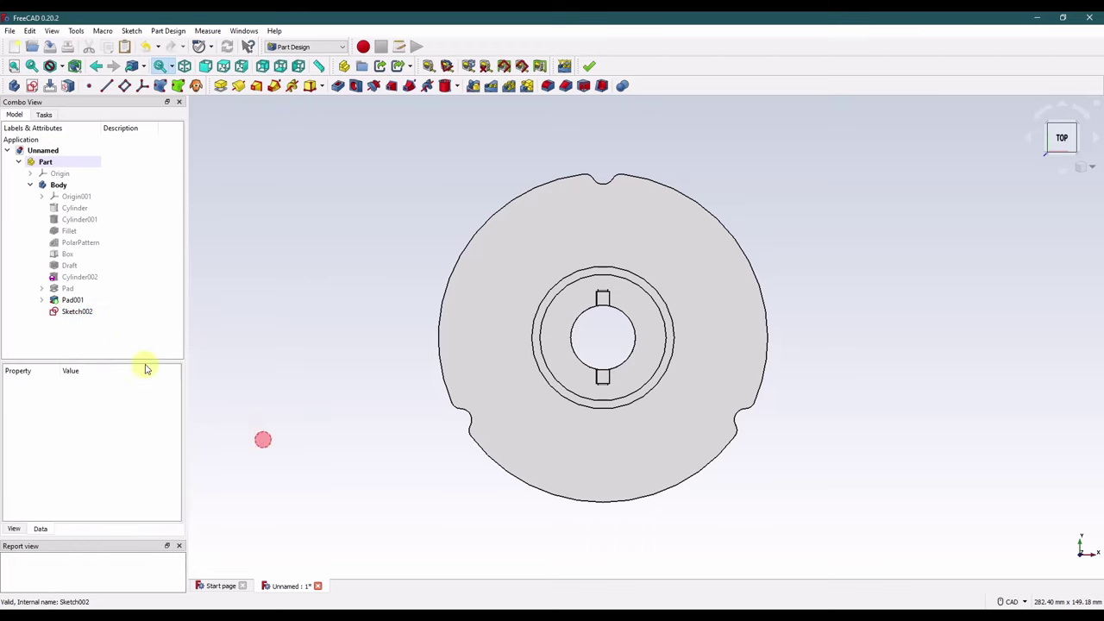
Step: Open the new sketch for editing and draw a vertical construction line about 51.3 mm long from the origin up to the upper notch
right_click(81, 312)
click(99, 320)
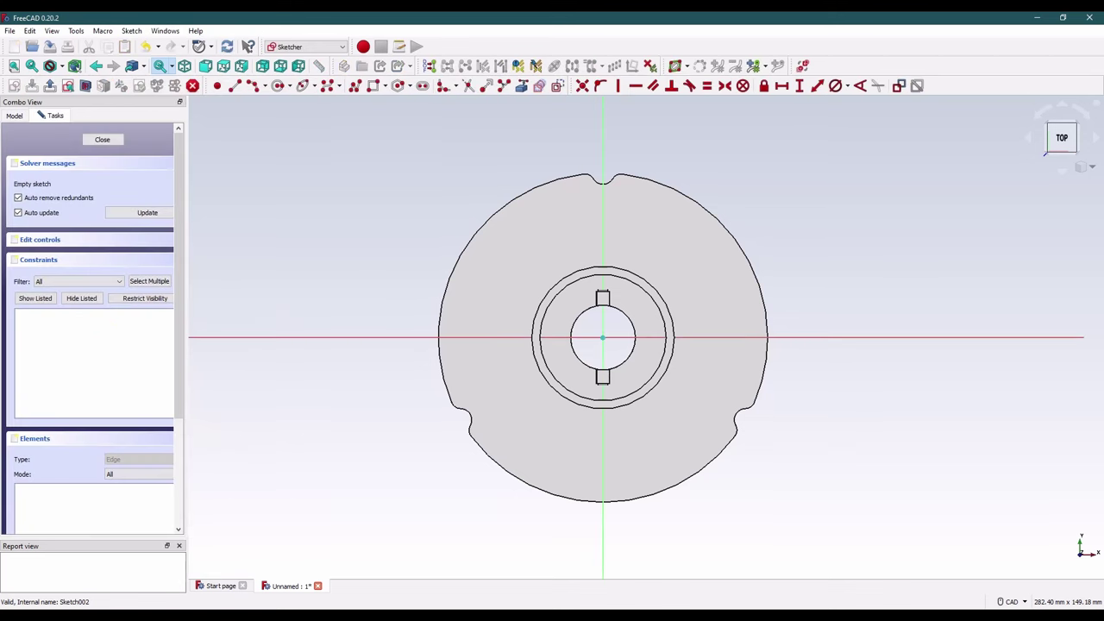
click(604, 186)
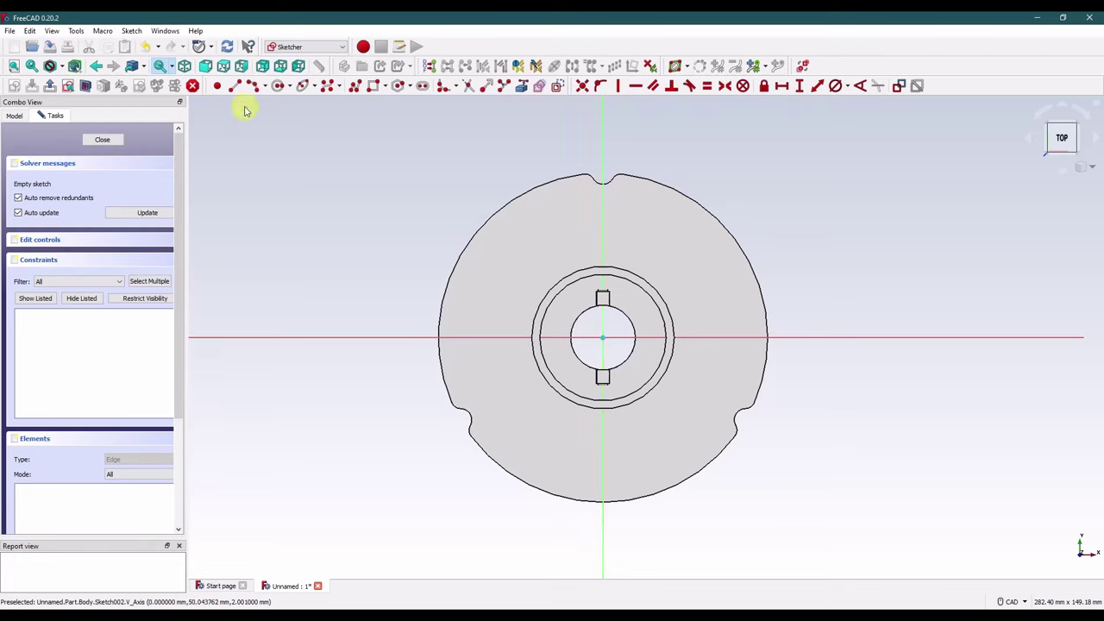
click(218, 85)
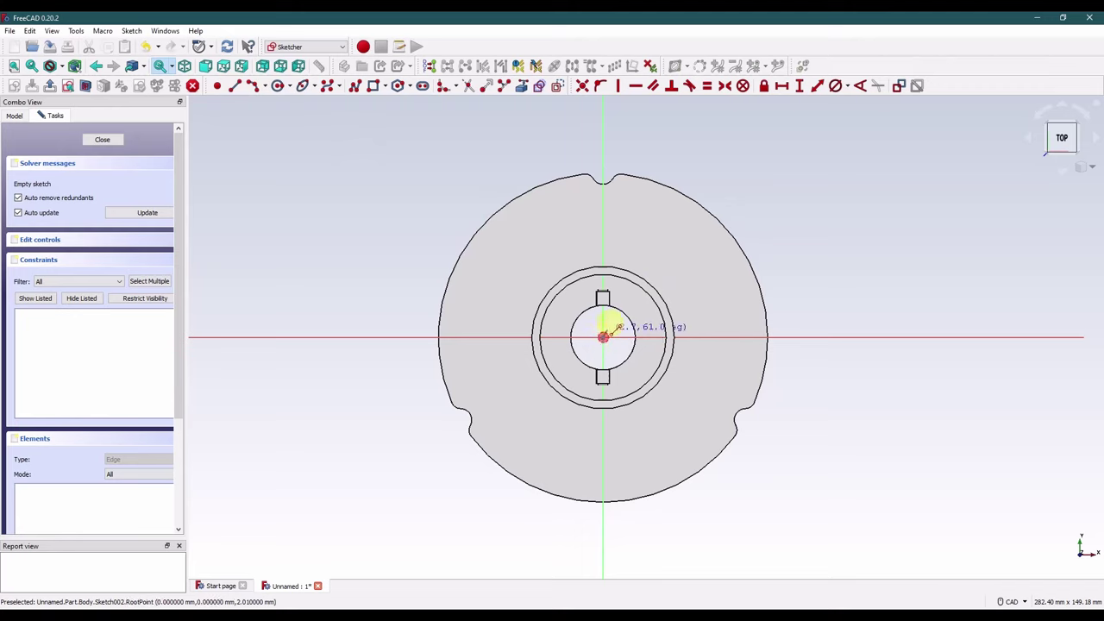
click(604, 336)
click(603, 170)
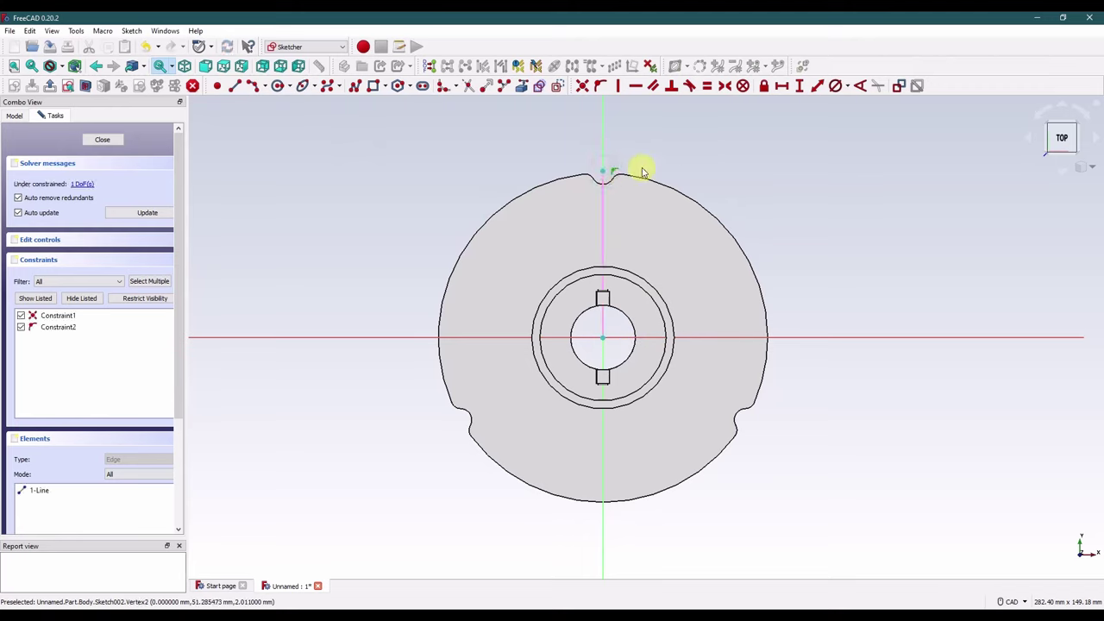
Step: Set the vertical construction line's length to 50.8 mm and move its dimension label off the disc
click(602, 199)
click(799, 85)
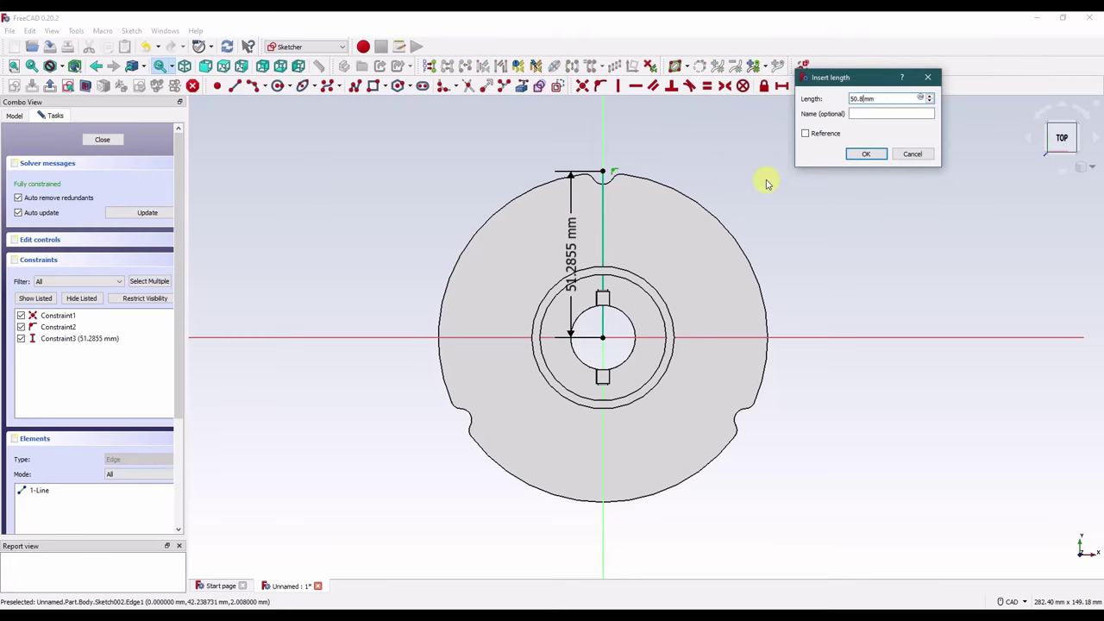
text(50.8)
key(Return)
drag(569, 249, 735, 157)
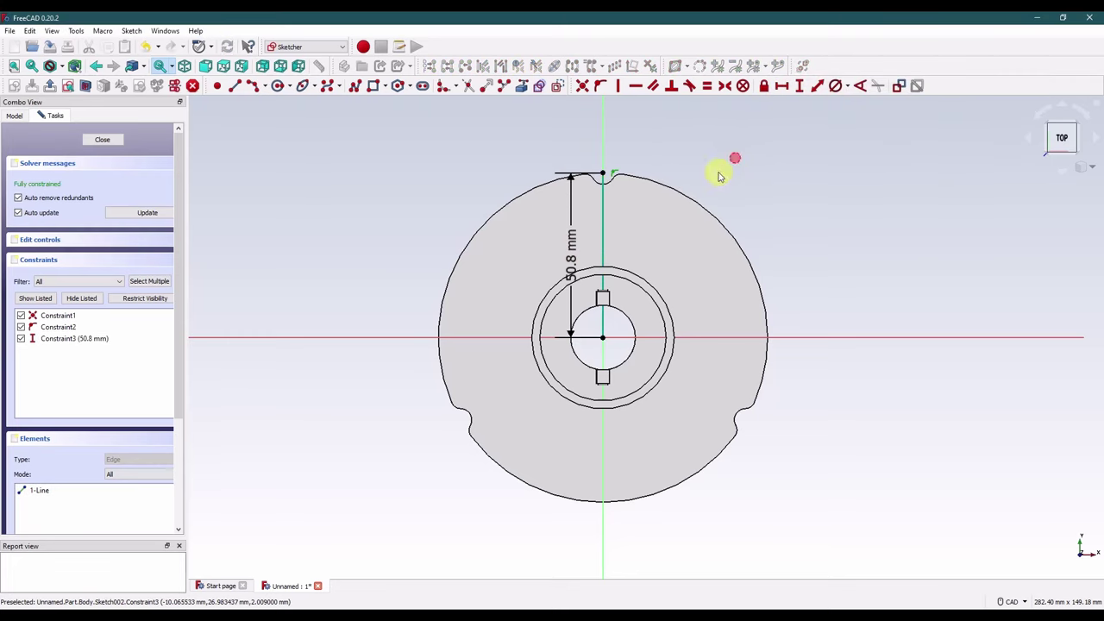
mouse_move(554, 265)
mouse_down()
mouse_move(690, 207)
mouse_move(567, 254)
mouse_move(724, 175)
mouse_move(715, 111)
mouse_up()
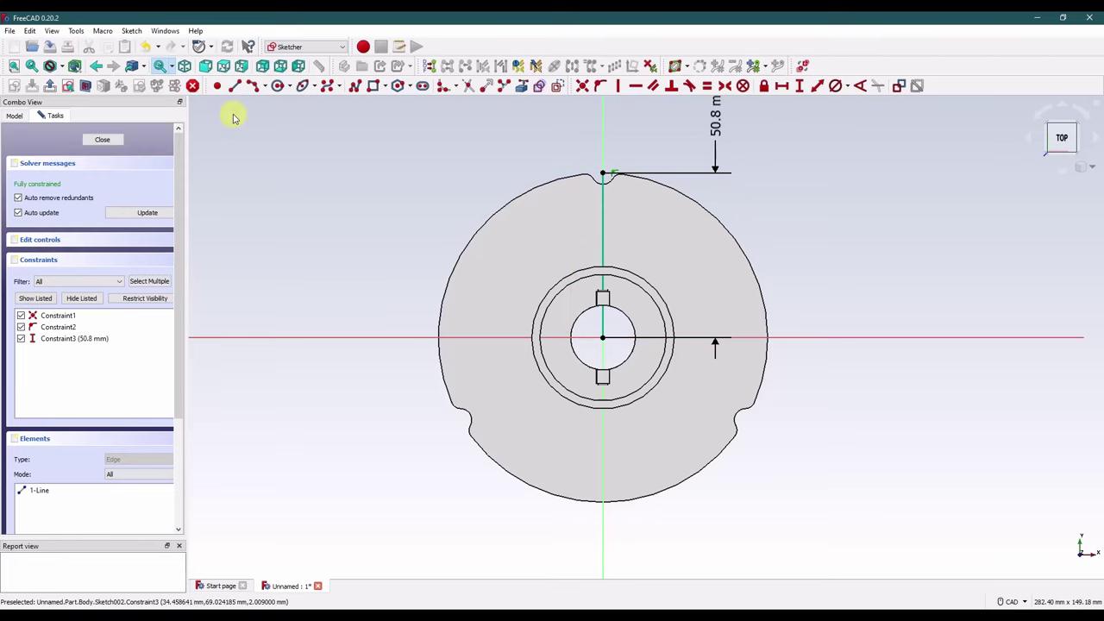
Step: Draw a construction line from the origin to the lower-left notch and constrain it equal in length to the vertical line
click(234, 86)
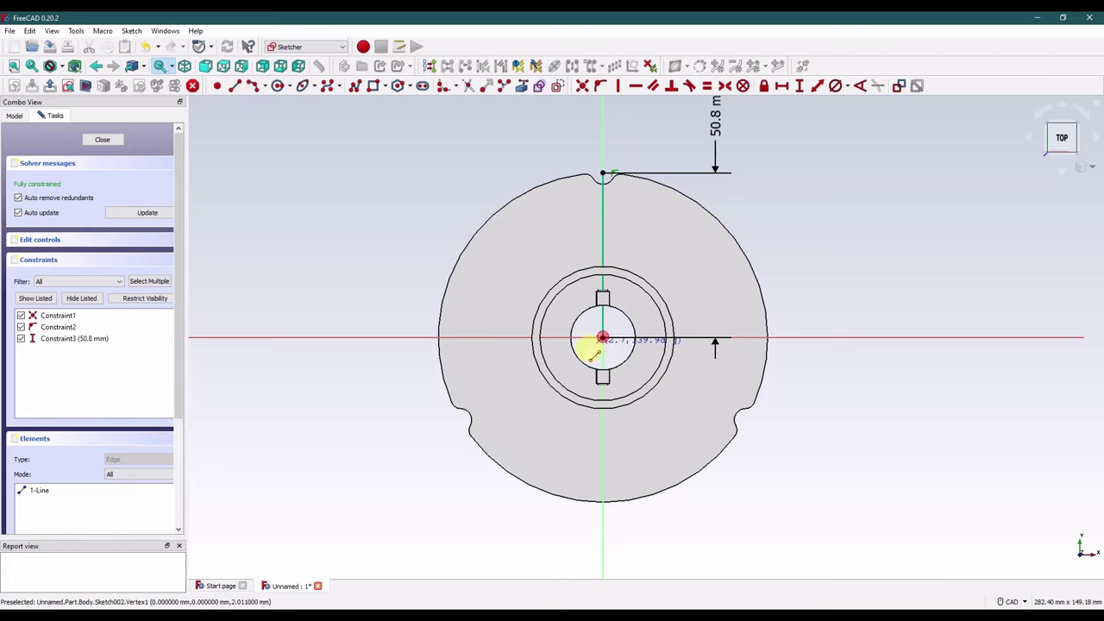
click(602, 337)
click(460, 421)
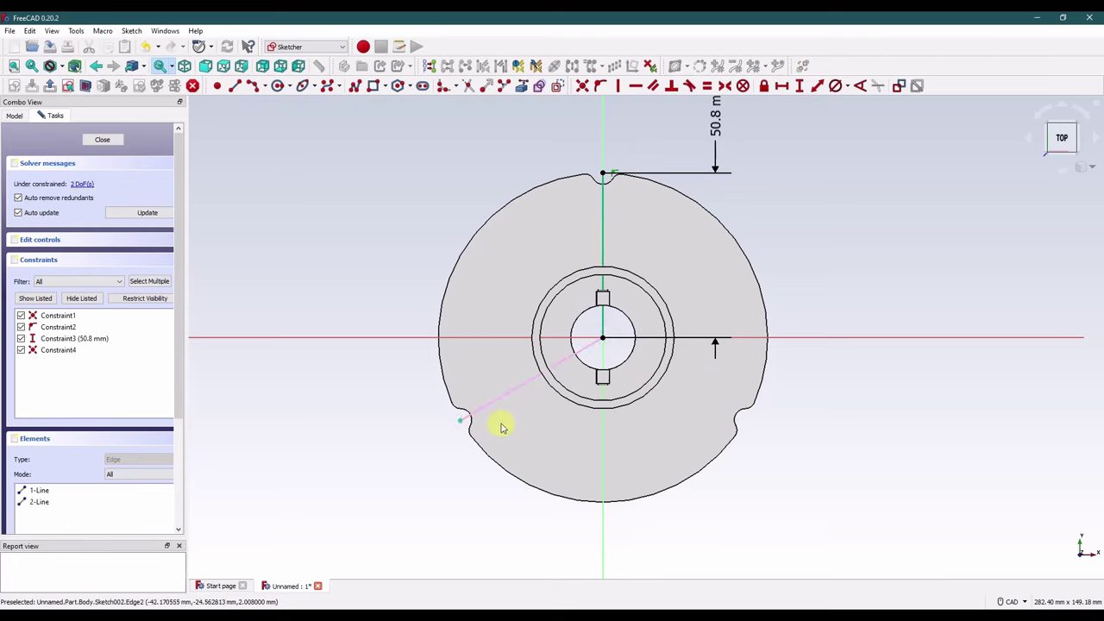
click(511, 389)
click(602, 241)
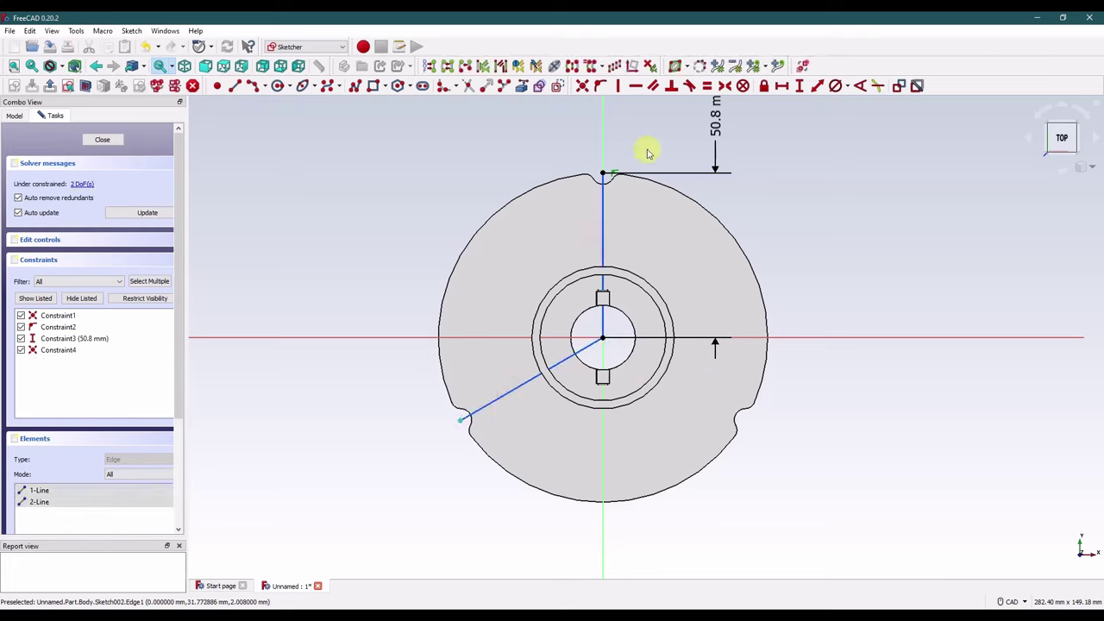
click(707, 85)
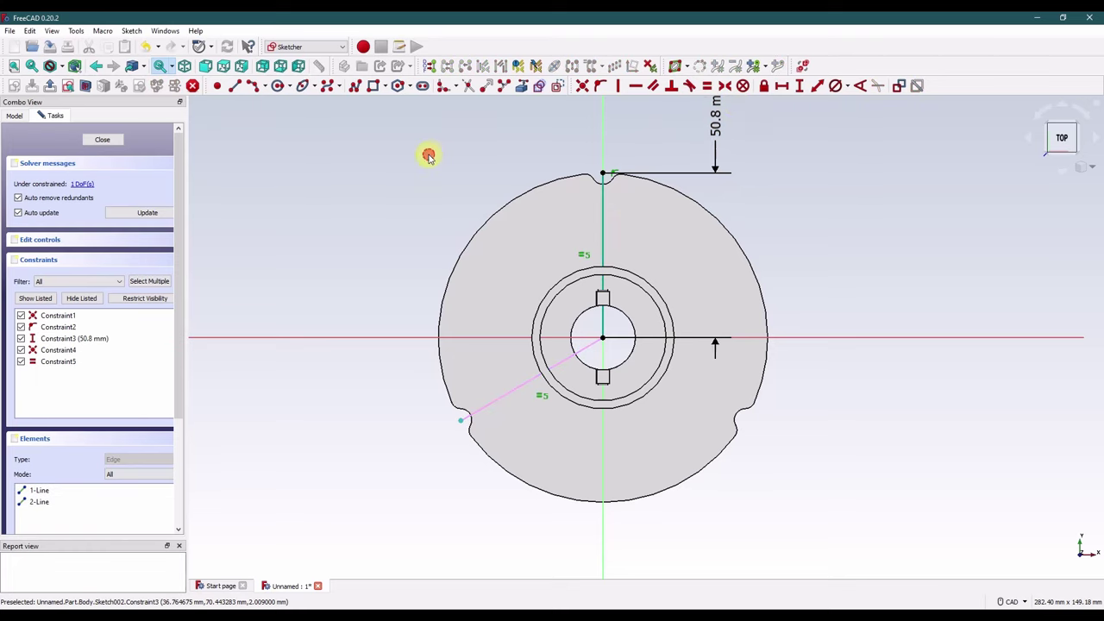
Step: Draw a line joining the outer ends of the two construction lines, from the lower-left notch to the upper notch
click(238, 88)
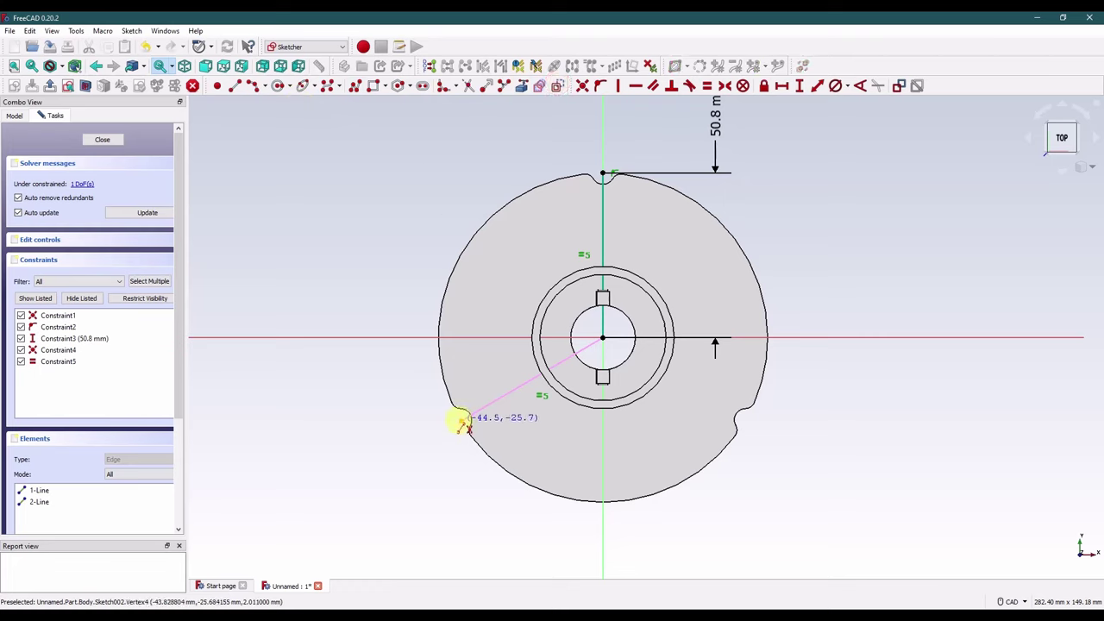
click(463, 423)
click(601, 172)
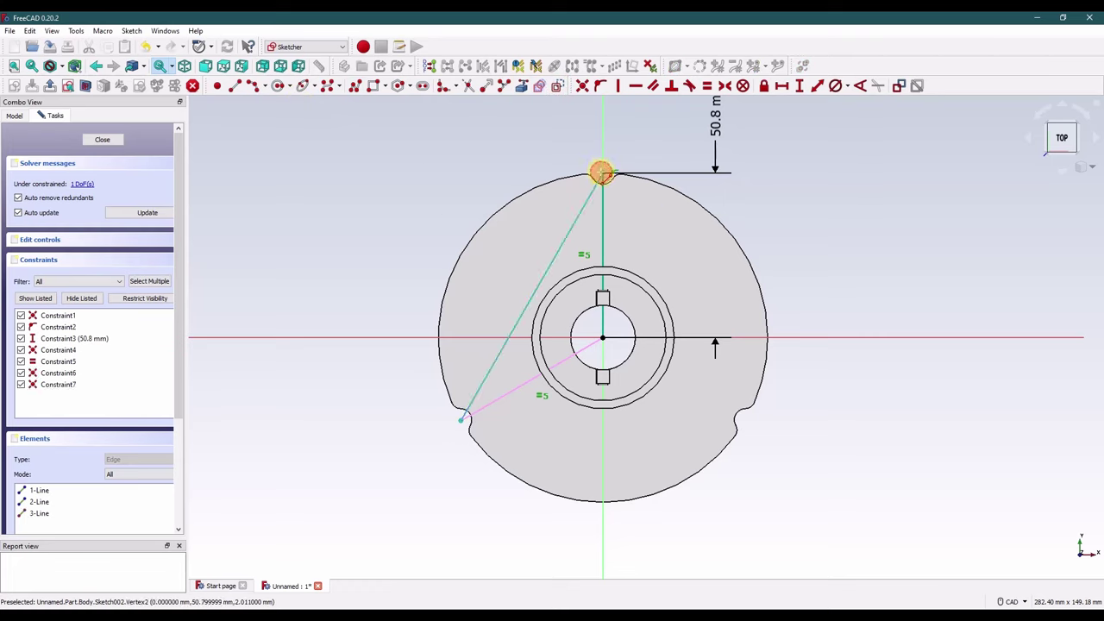
right_click(555, 253)
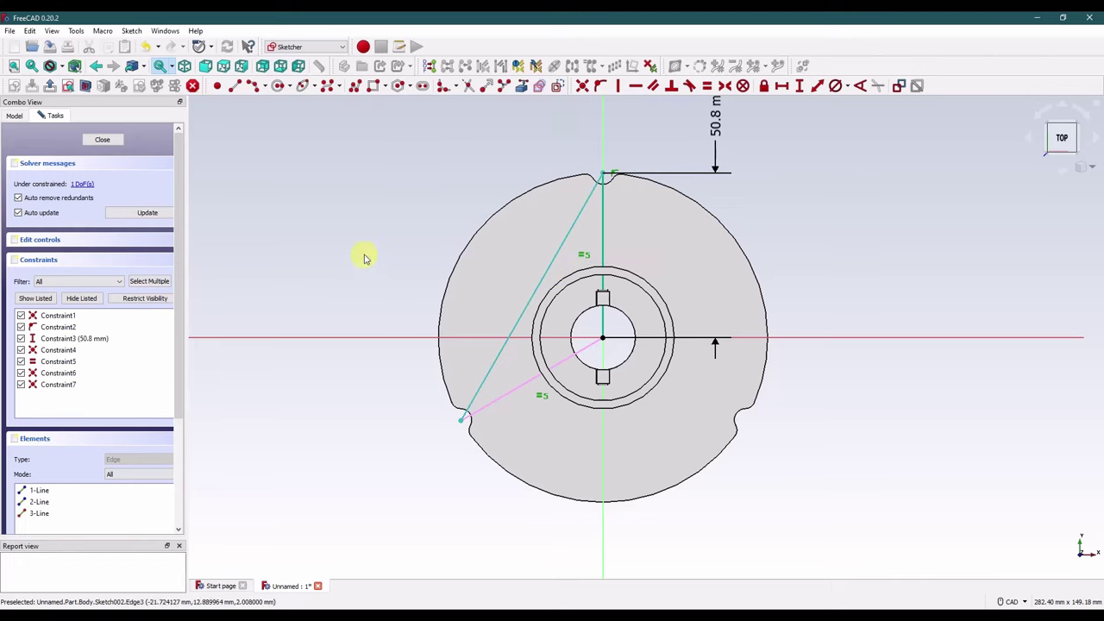
Step: Close the sketch and reopen it for editing
click(103, 140)
click(337, 280)
right_click(99, 316)
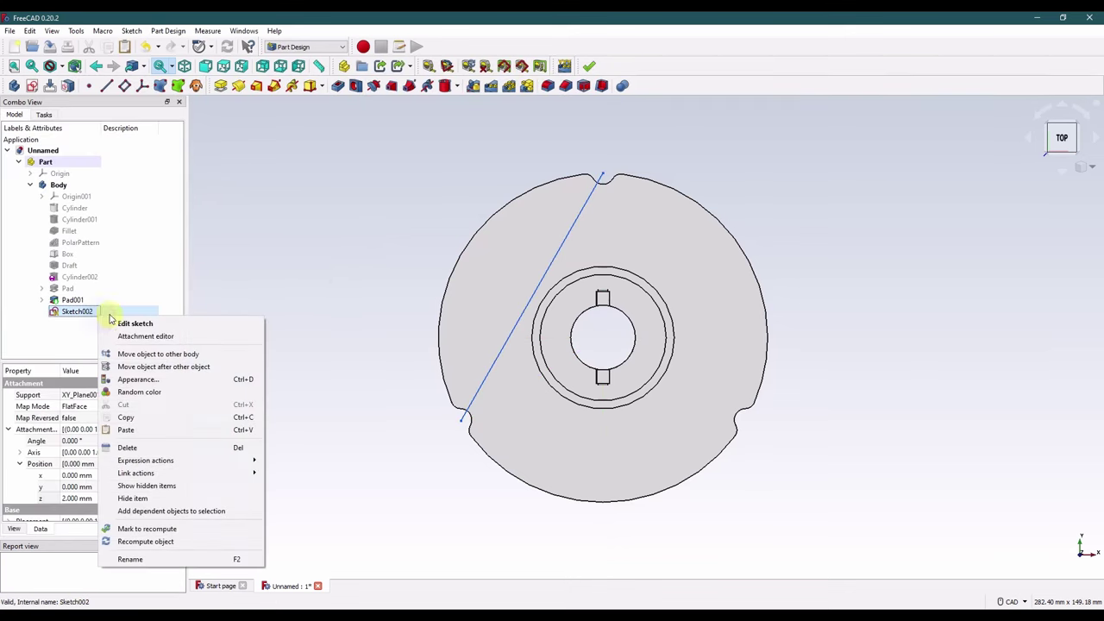
click(113, 323)
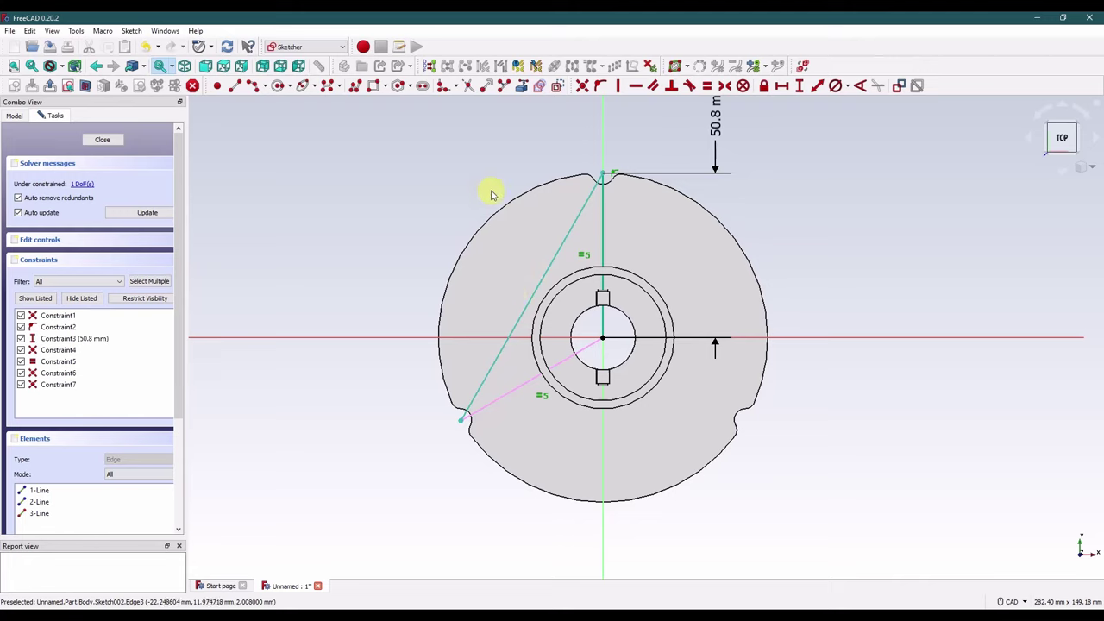
Step: Split the line joining the two notches near its middle
click(536, 288)
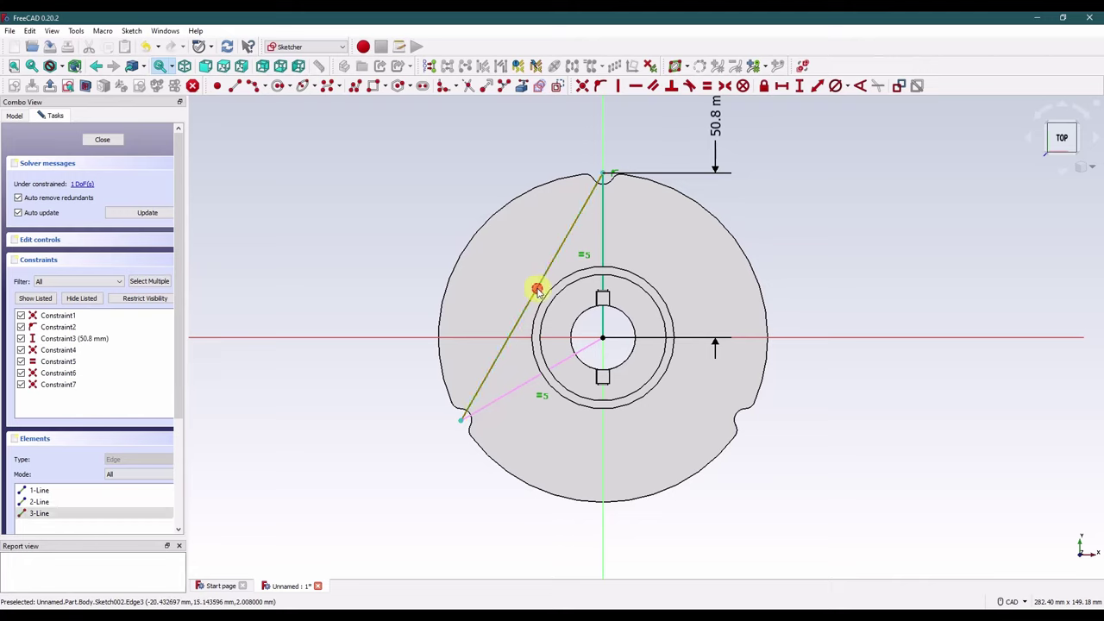
click(502, 85)
click(535, 296)
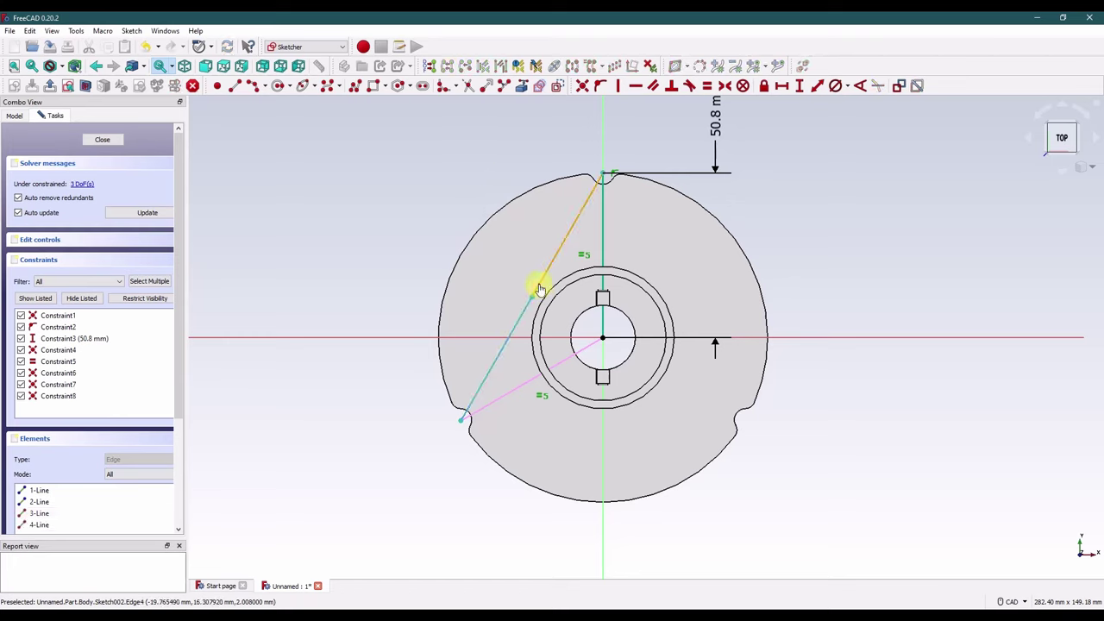
Step: Constrain the two halves of the split line parallel and equal in length, and nudge their shared point to test them
click(540, 284)
click(521, 316)
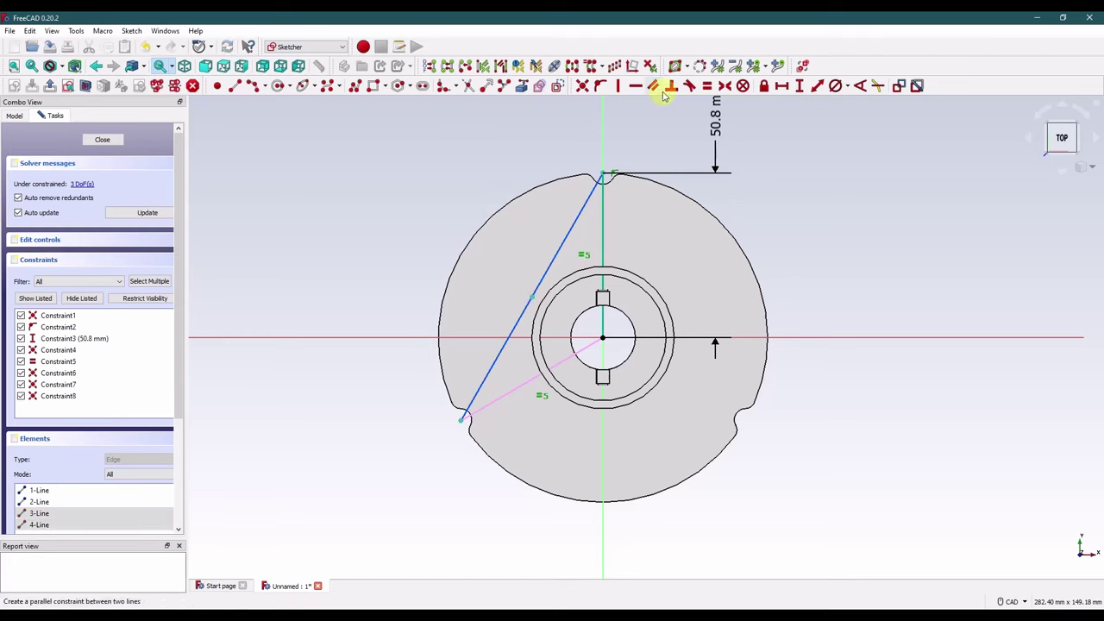
click(671, 86)
click(523, 311)
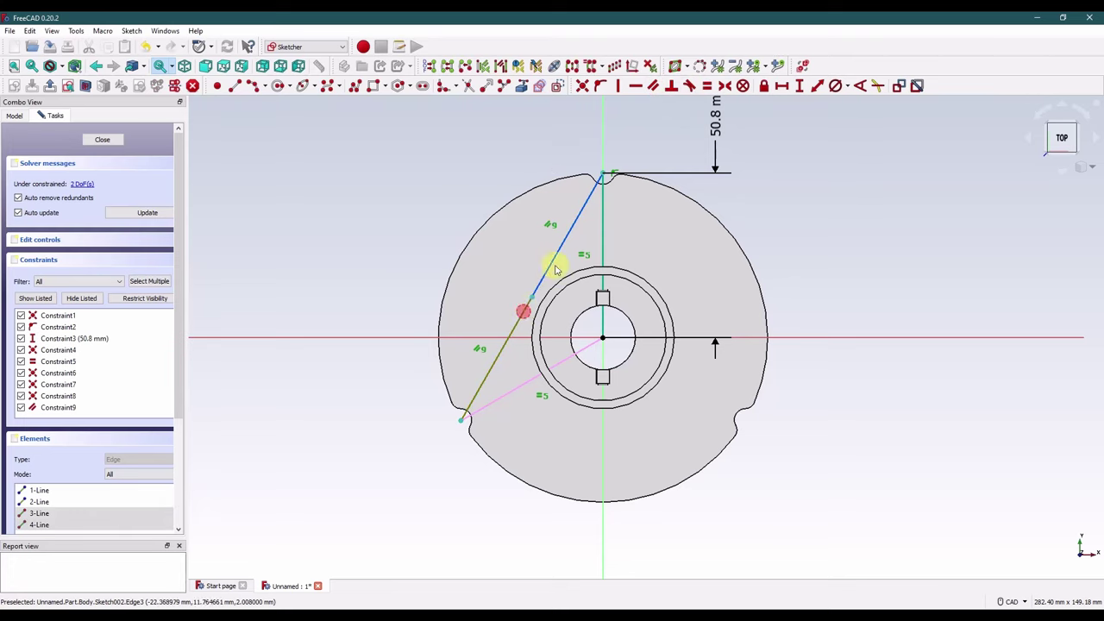
click(706, 85)
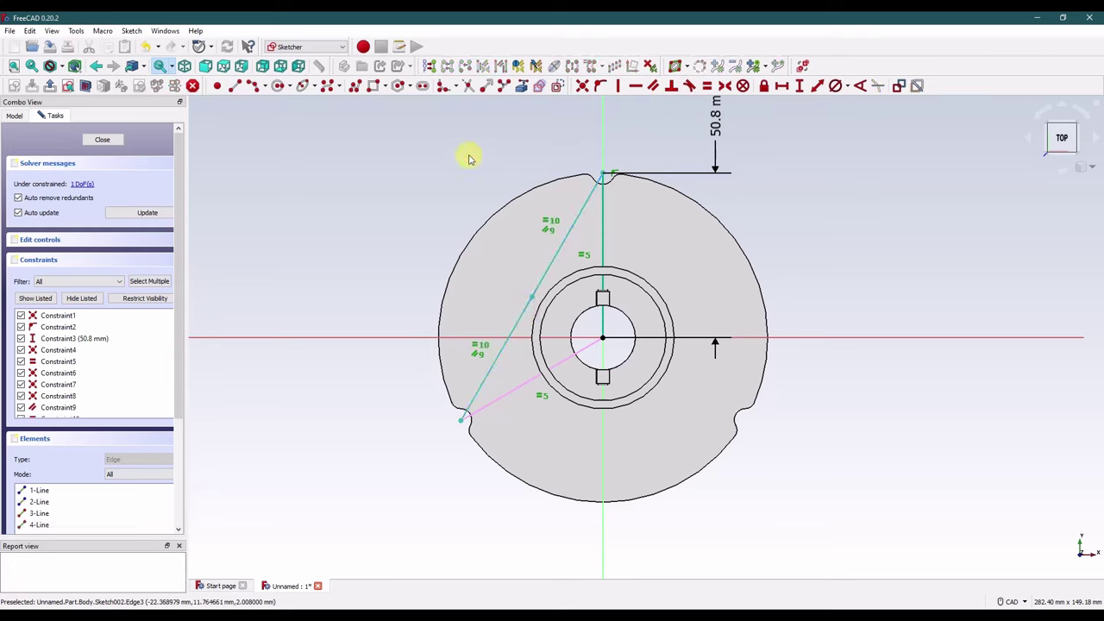
mouse_move(531, 300)
mouse_down()
mouse_move(529, 271)
mouse_move(543, 288)
mouse_up()
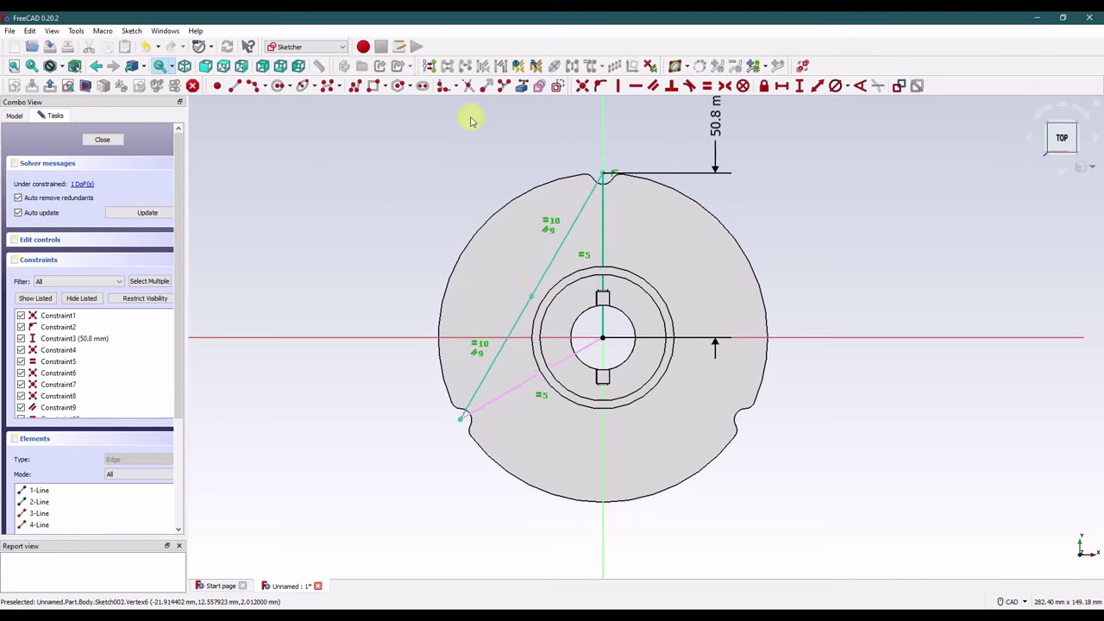
Step: Draw a line about 31.6 mm long from the split point outward past the disc's edge and constrain it perpendicular to the split line
click(234, 85)
click(527, 297)
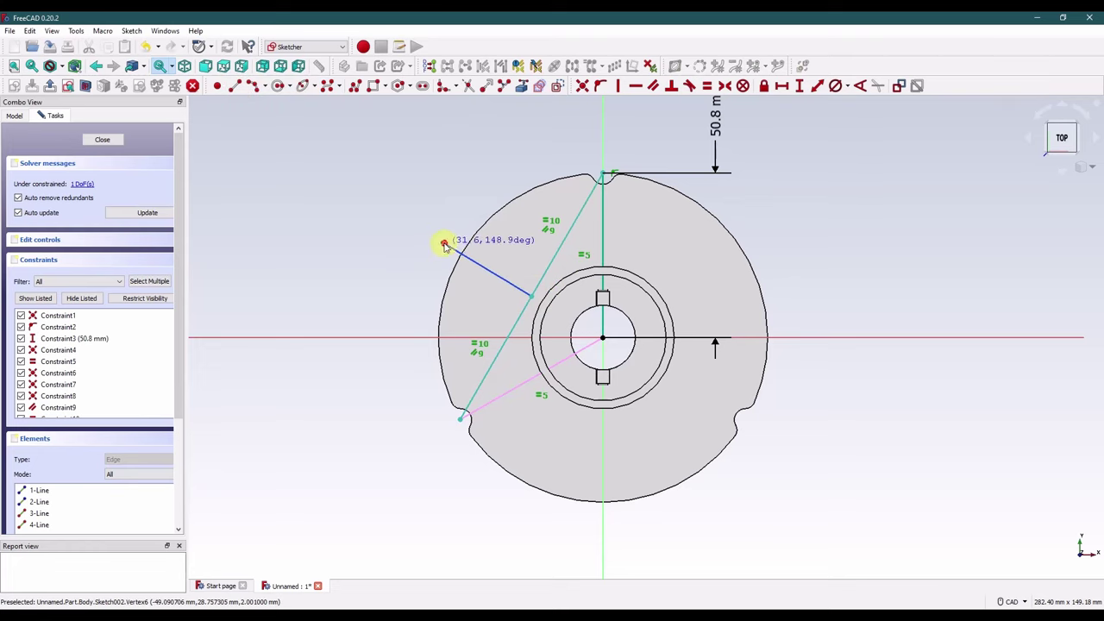
click(444, 243)
click(524, 304)
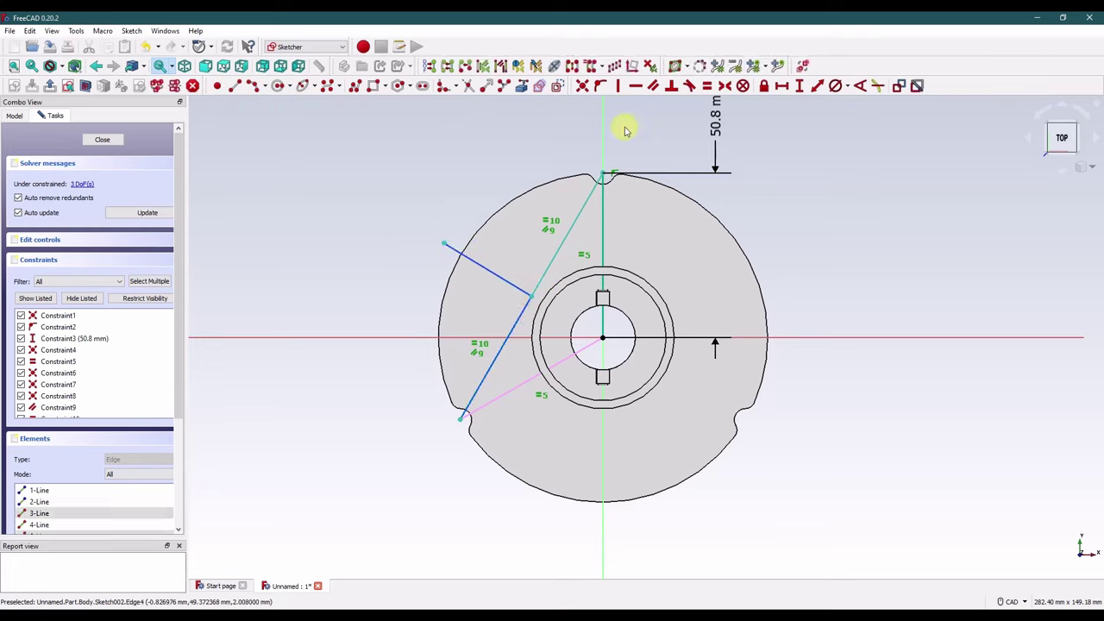
click(671, 85)
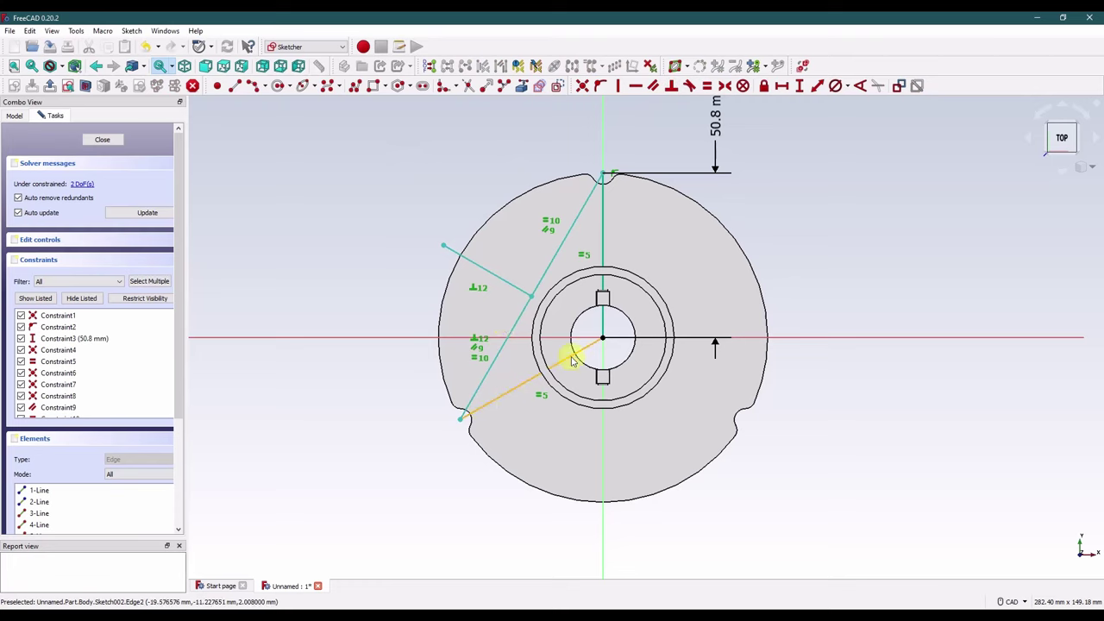
Step: Set the angle between the two construction lines from the origin to 120°
click(605, 257)
click(572, 355)
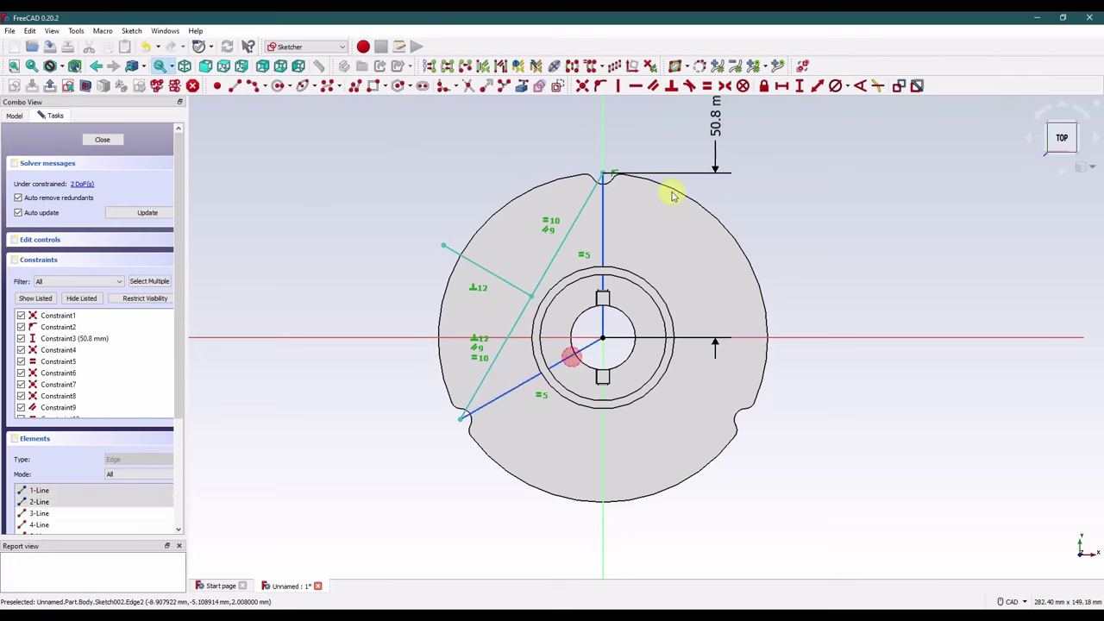
click(859, 86)
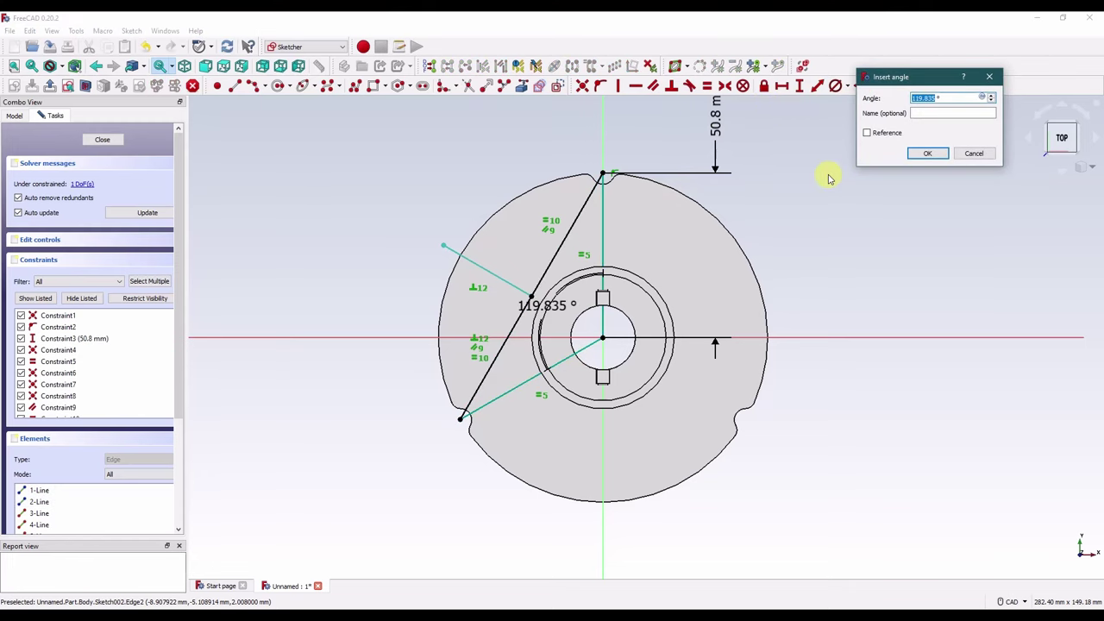
text(120)
key(Return)
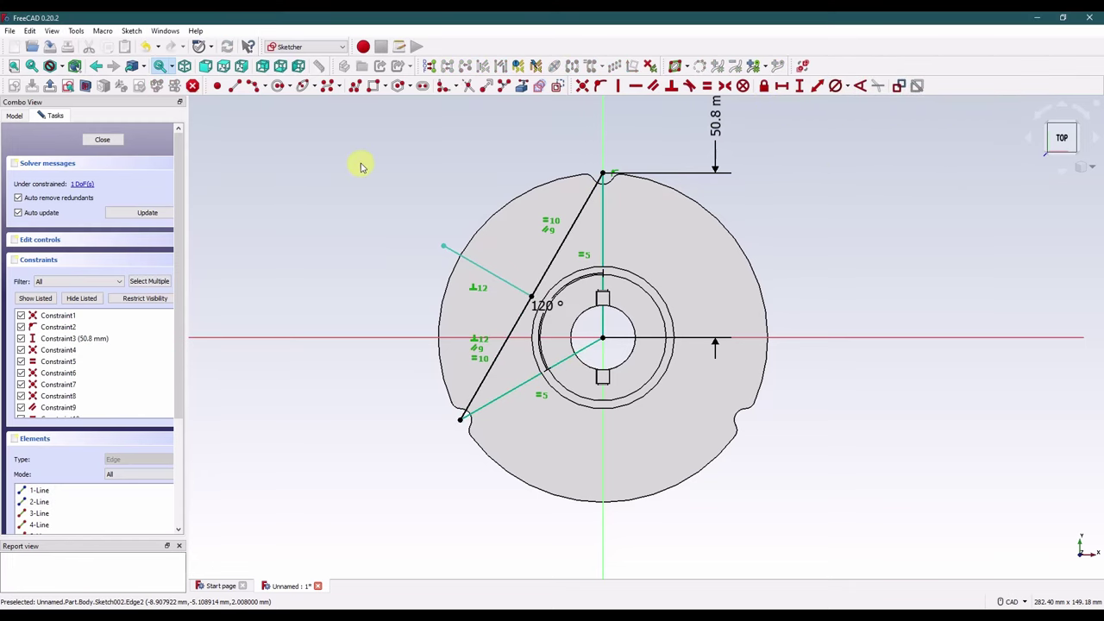
Step: Draw two lines completing the triangle, from the top notch point to the lower-right notch and from the lower-left notch point to the same corner
click(235, 90)
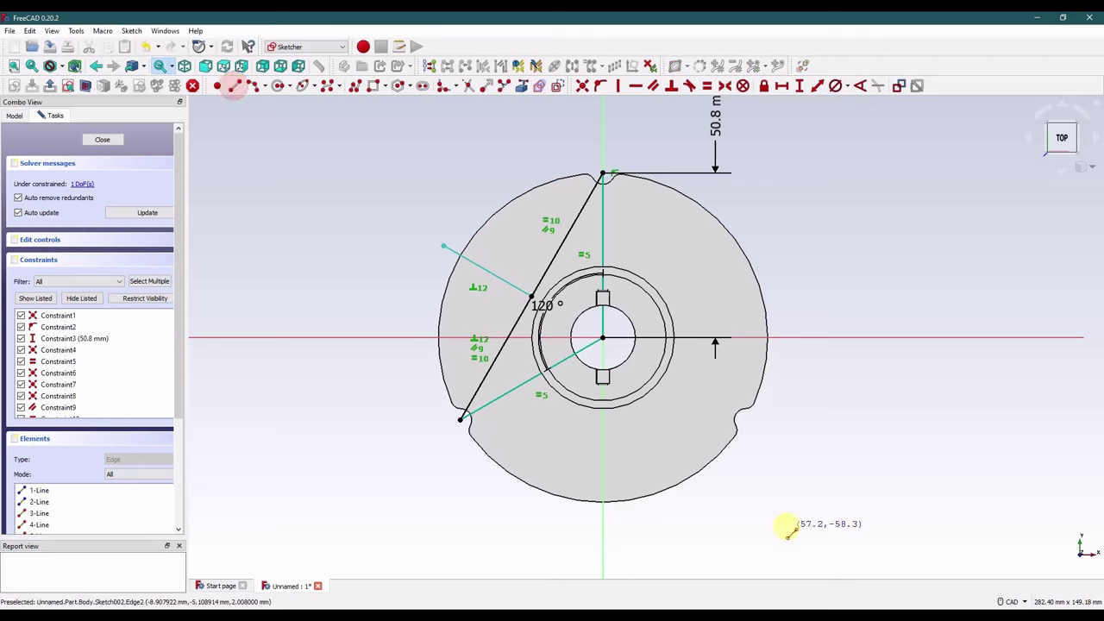
click(604, 175)
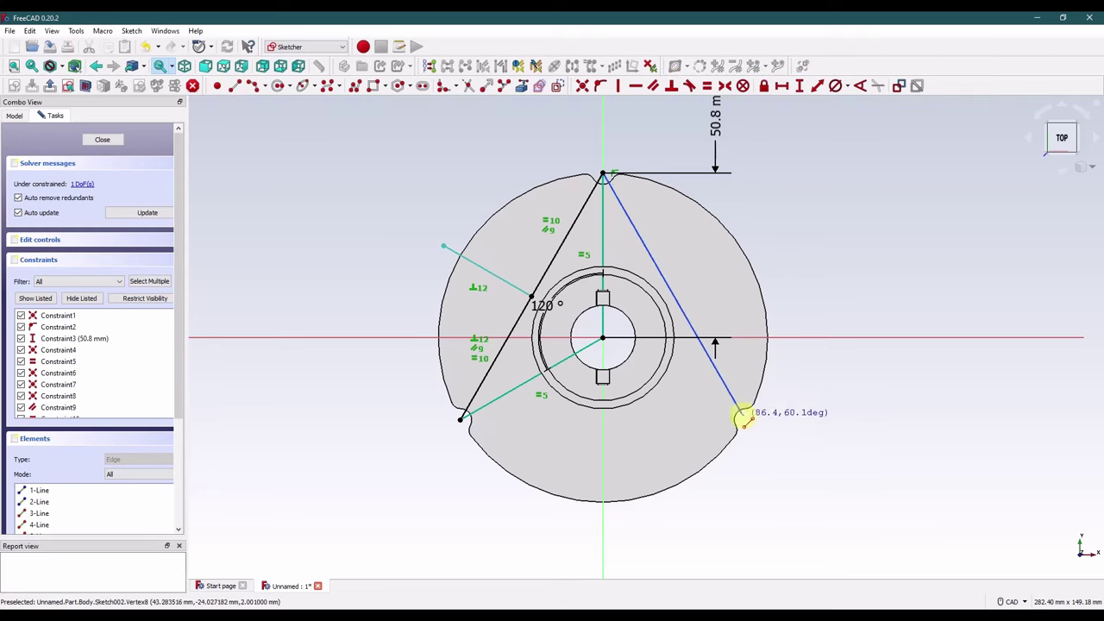
click(740, 415)
click(462, 420)
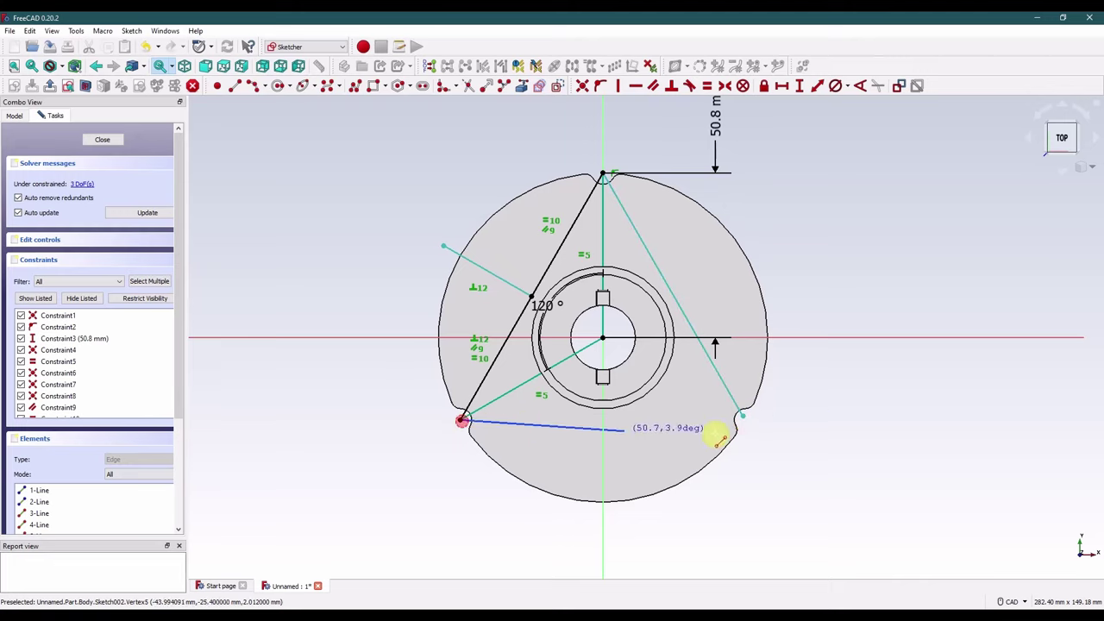
click(740, 419)
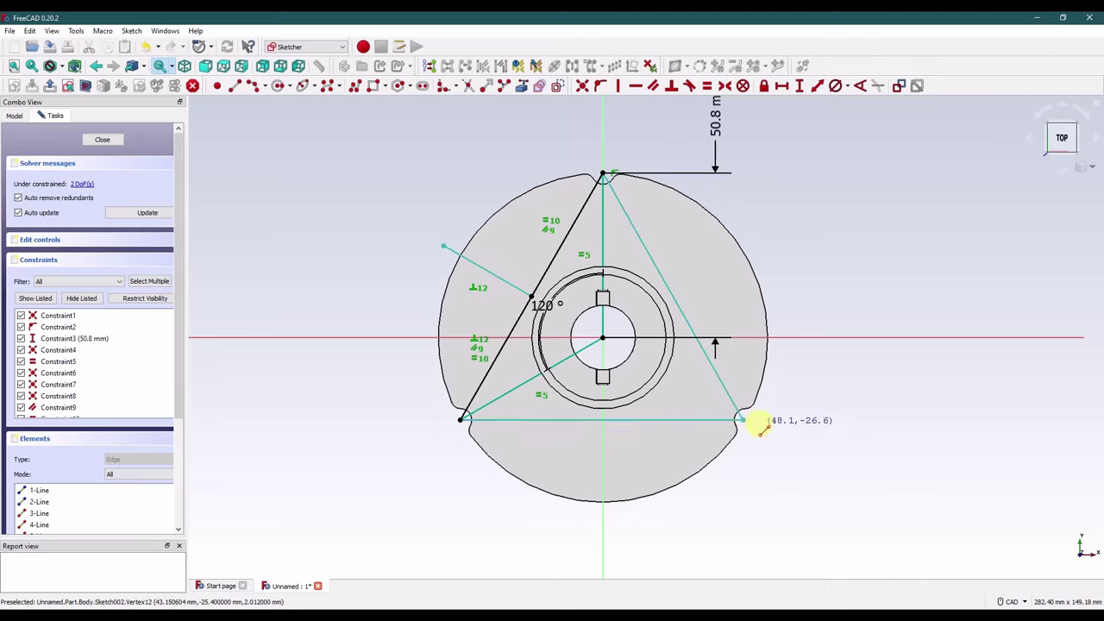
click(468, 86)
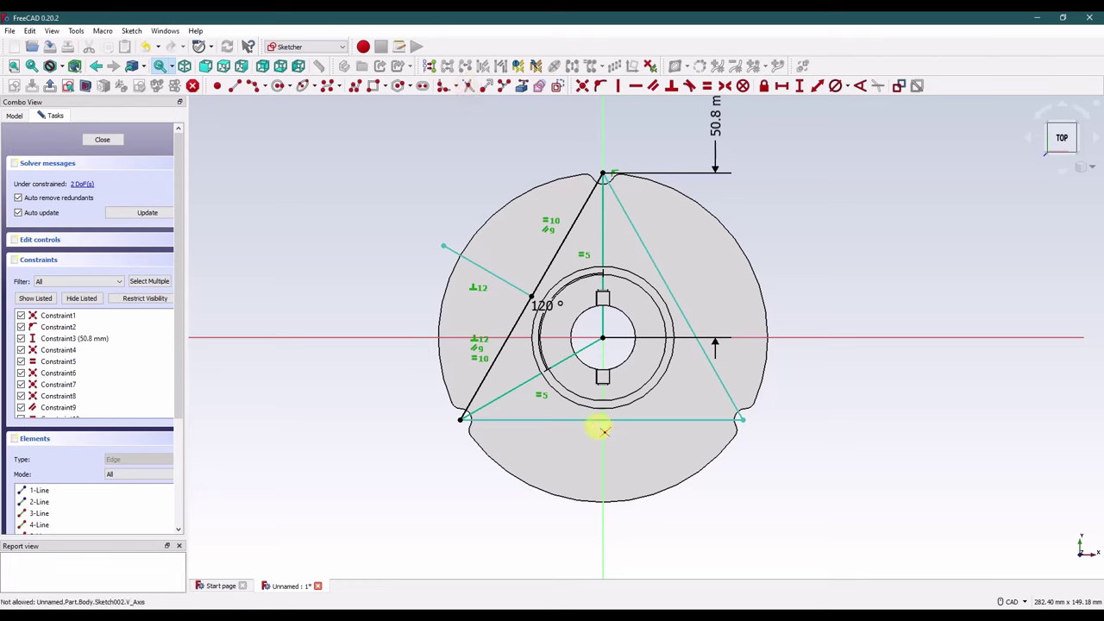
click(600, 420)
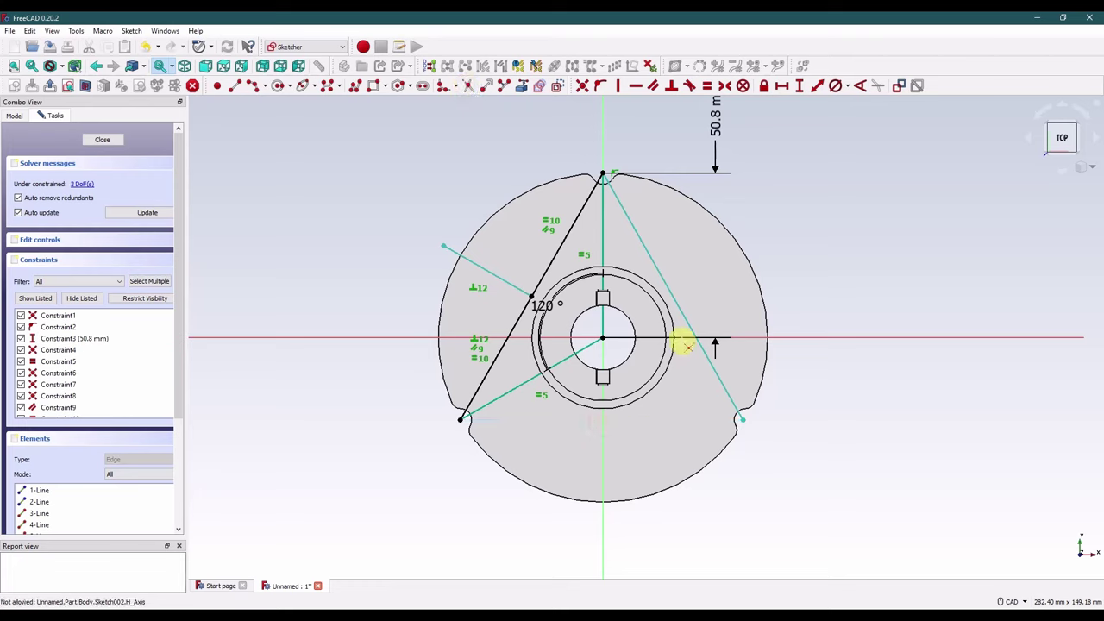
key(ctrl+z)
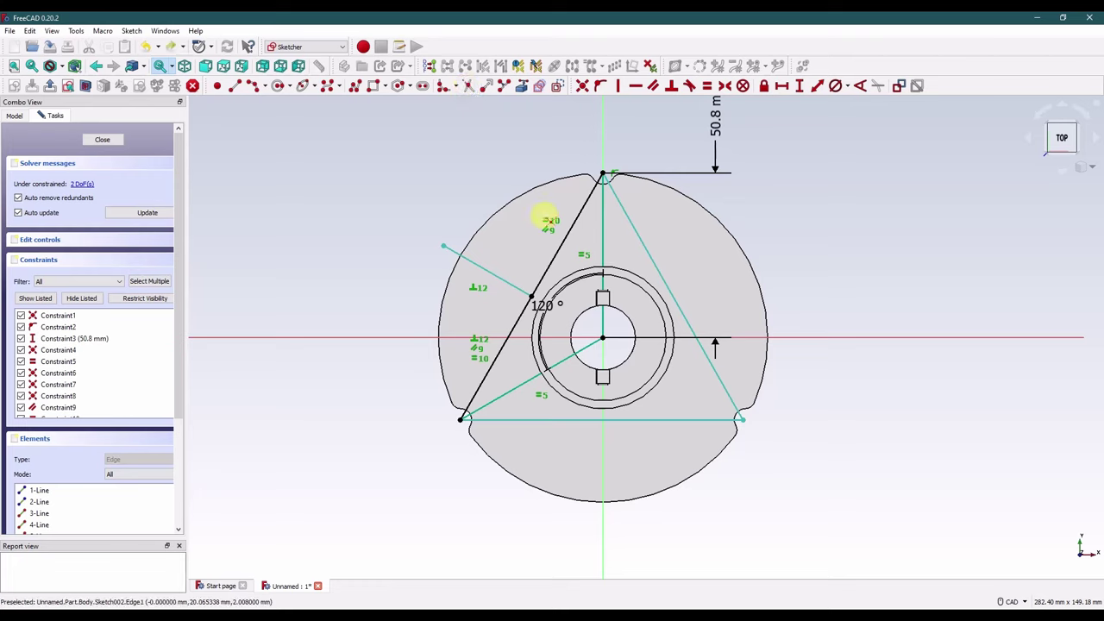
Step: Split the triangle's horizontal bottom side and its right side near their middles
click(502, 86)
click(603, 420)
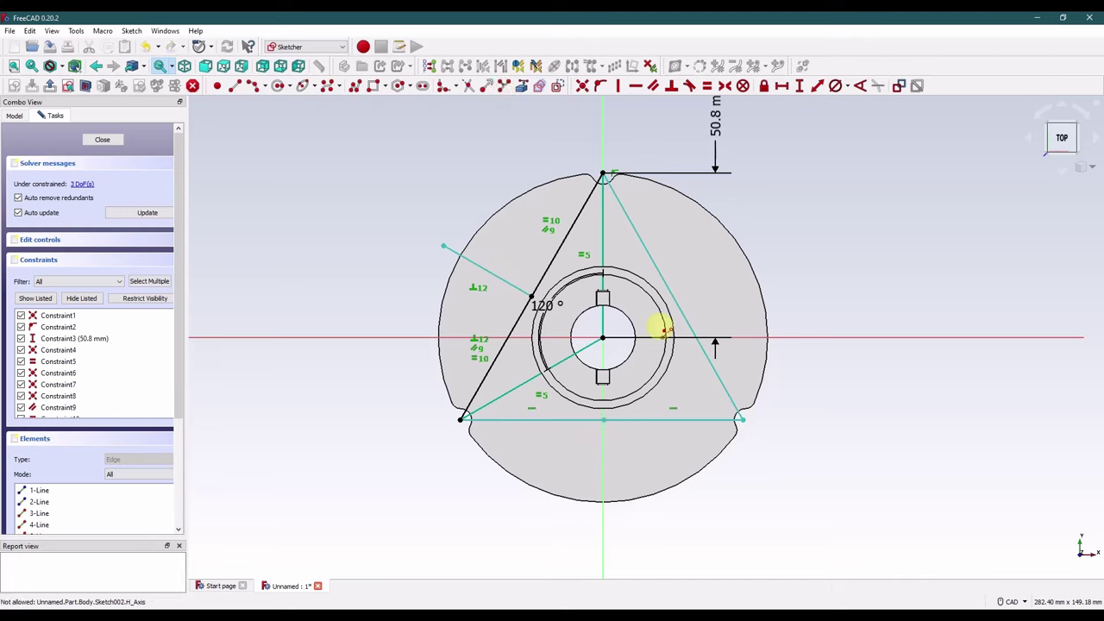
click(676, 298)
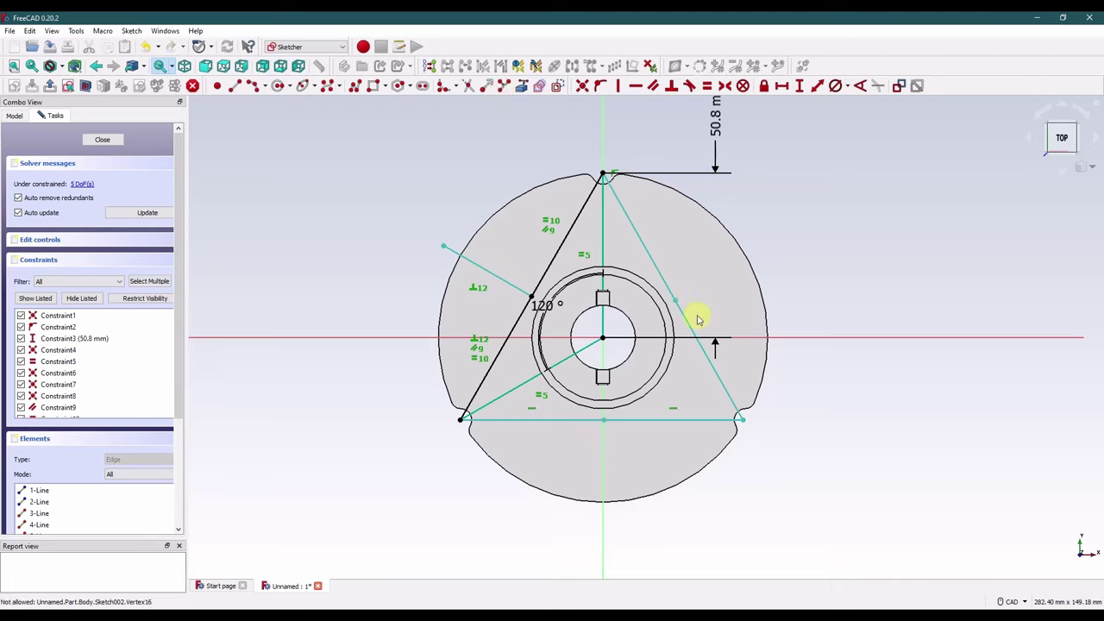
Step: Draw a vertical line about 30 mm long from the bottom side's split point down past the disc's edge, ending on the vertical axis
click(233, 85)
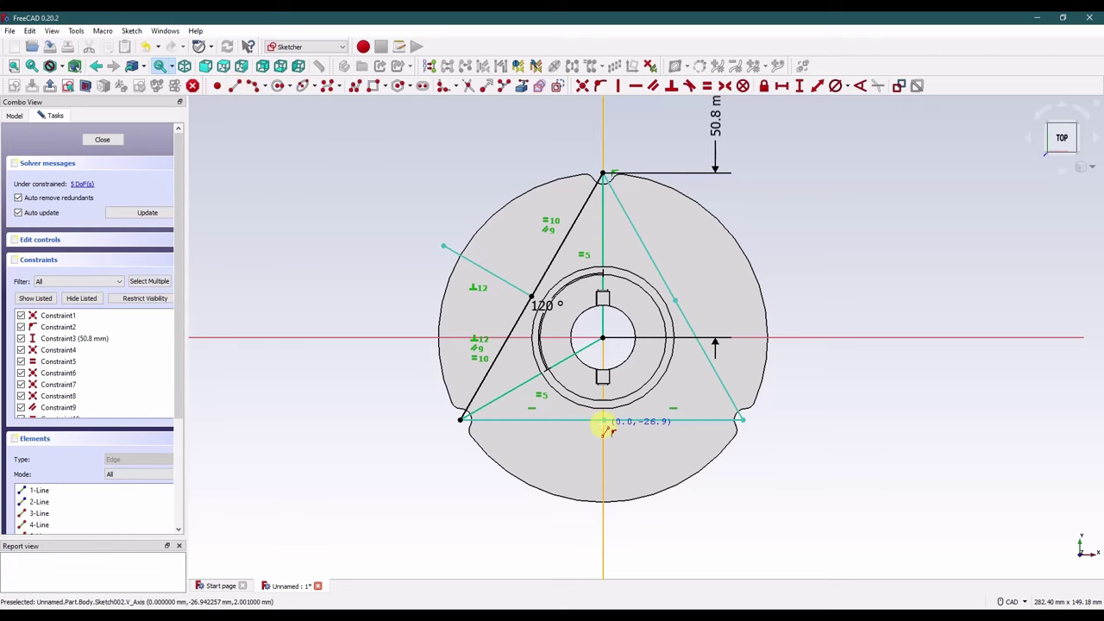
click(603, 421)
click(603, 518)
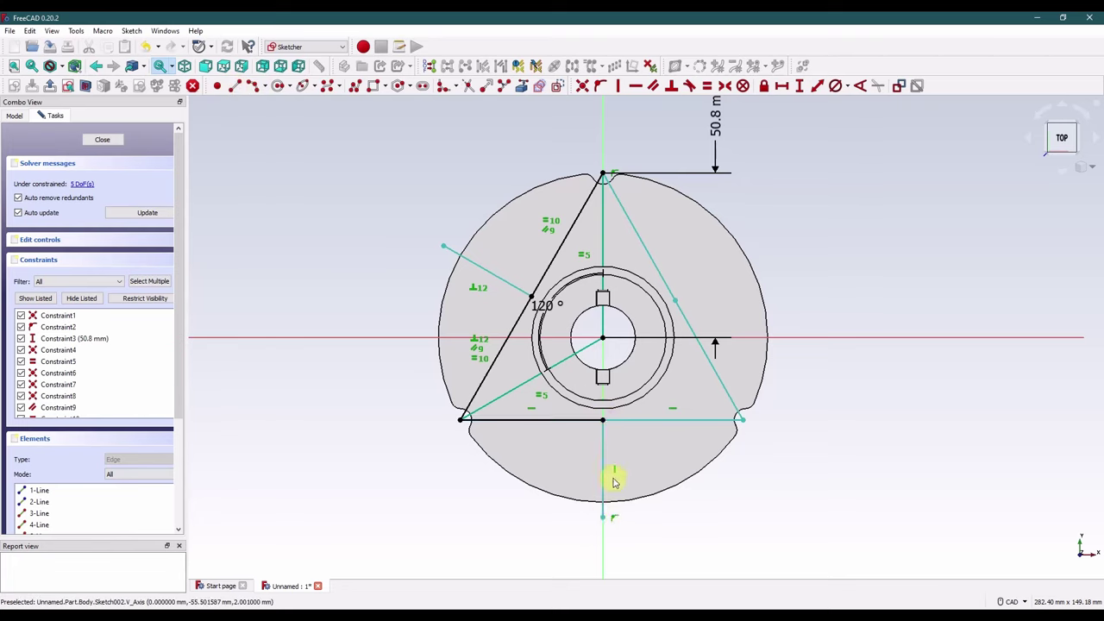
Step: Constrain the bottom side's halves equal in length, and the lower half of the right side equal to the adjacent bottom half
click(586, 420)
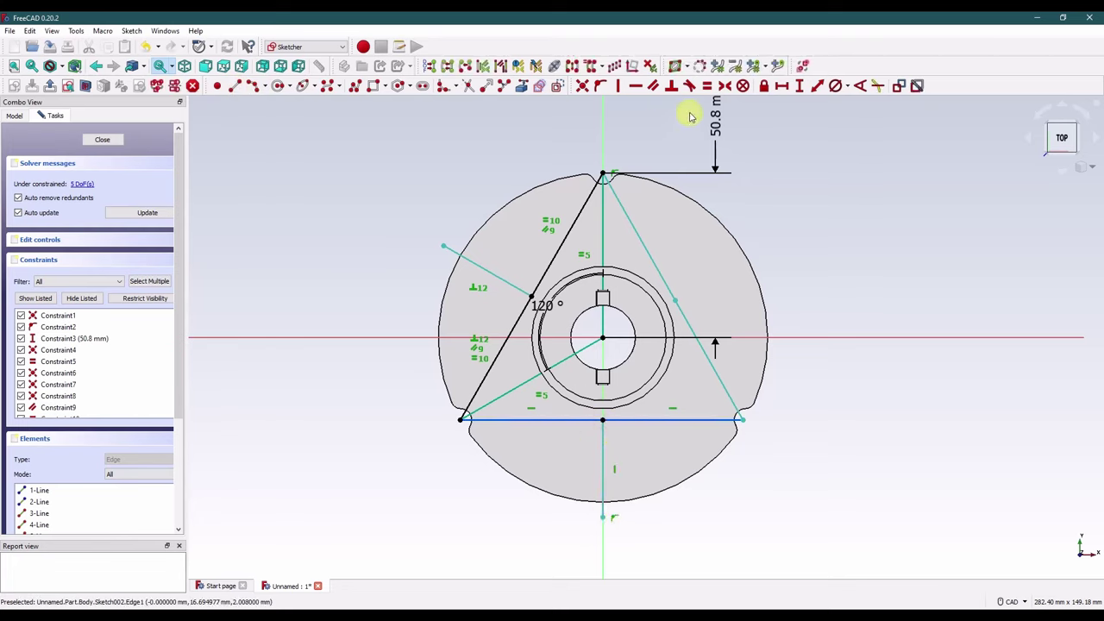
click(706, 85)
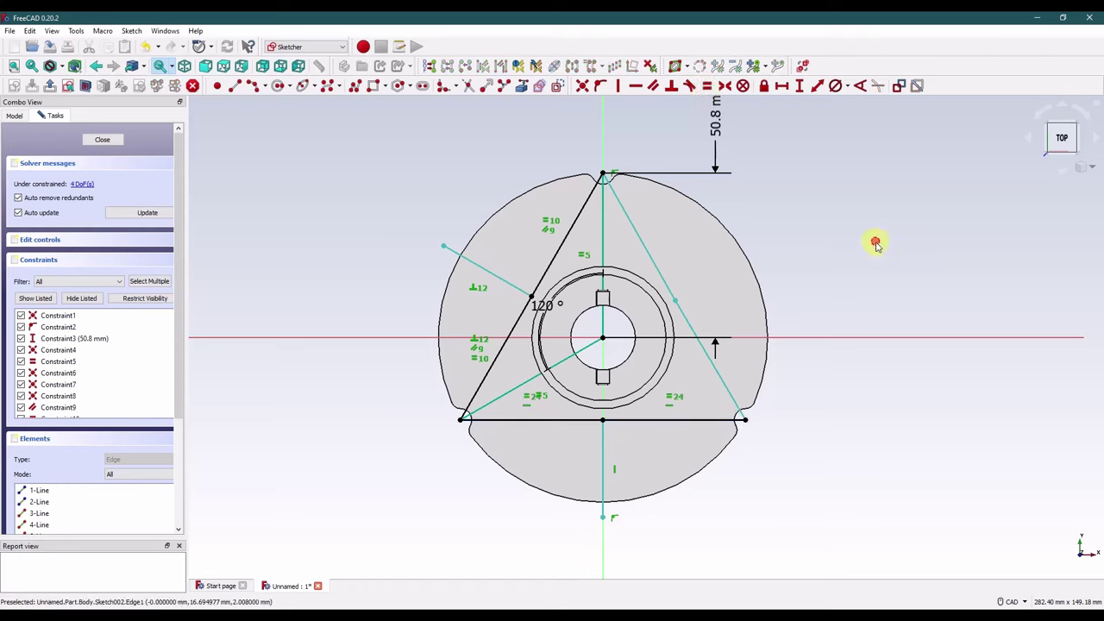
click(703, 349)
click(722, 420)
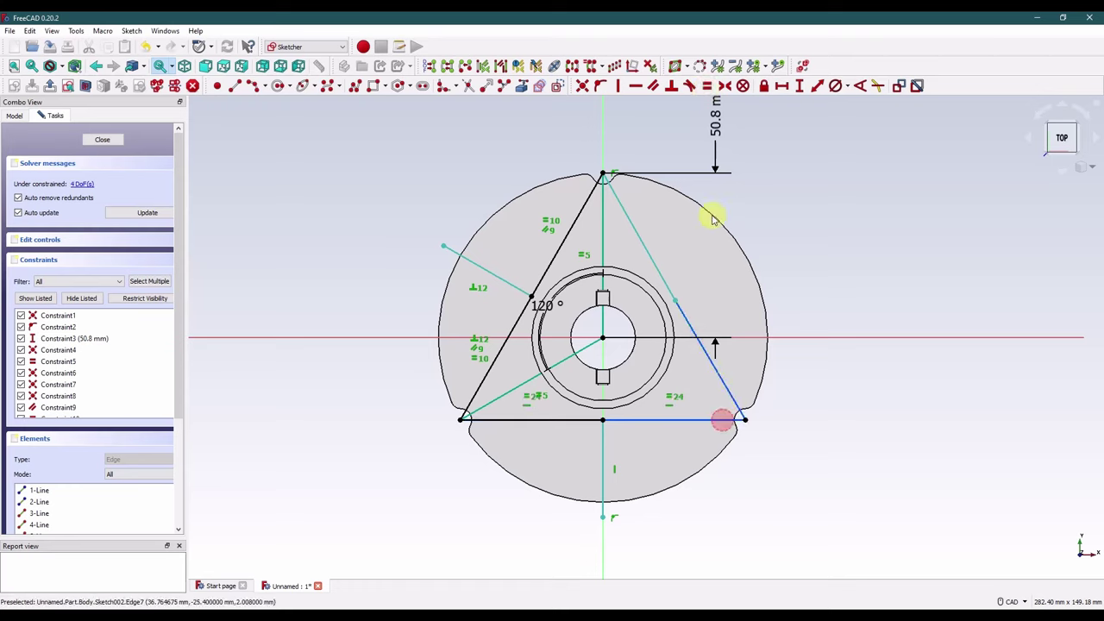
click(707, 86)
Step: Constrain the two halves of the triangle's right side parallel to each other
click(649, 253)
click(681, 308)
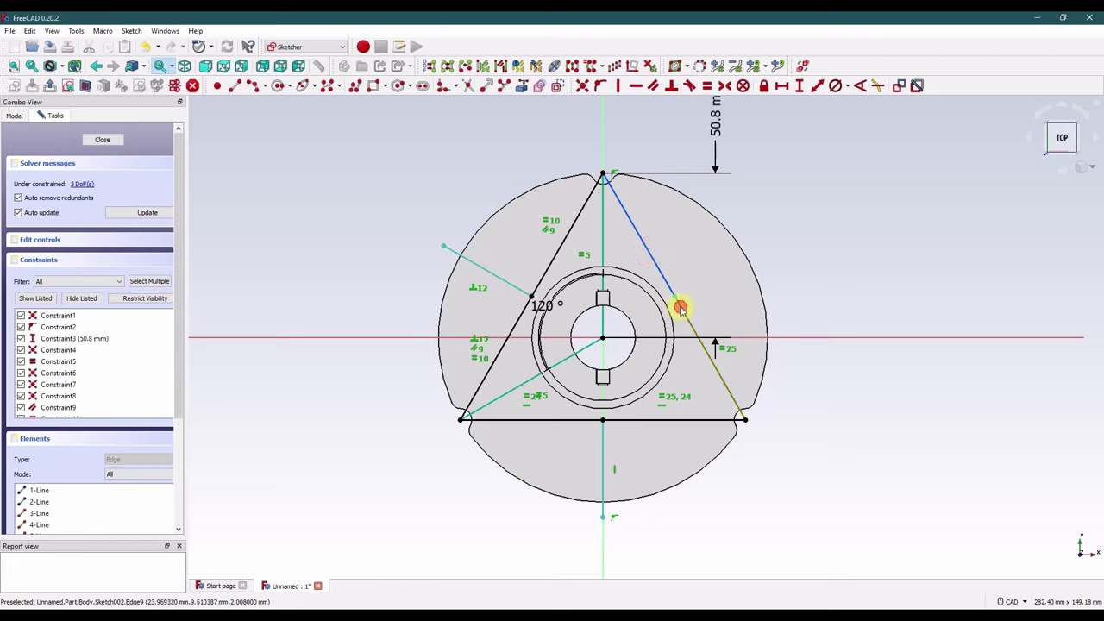
click(654, 86)
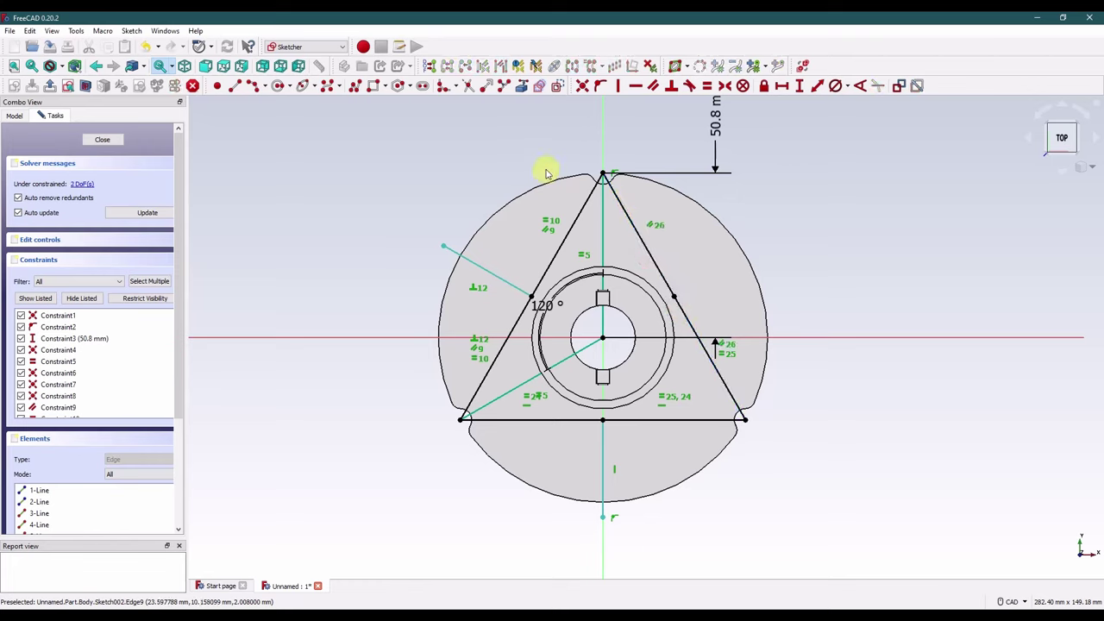
Step: Draw a line from the right side's split point outward past the disc's edge and constrain it perpendicular to that side's lower half
click(234, 85)
click(674, 296)
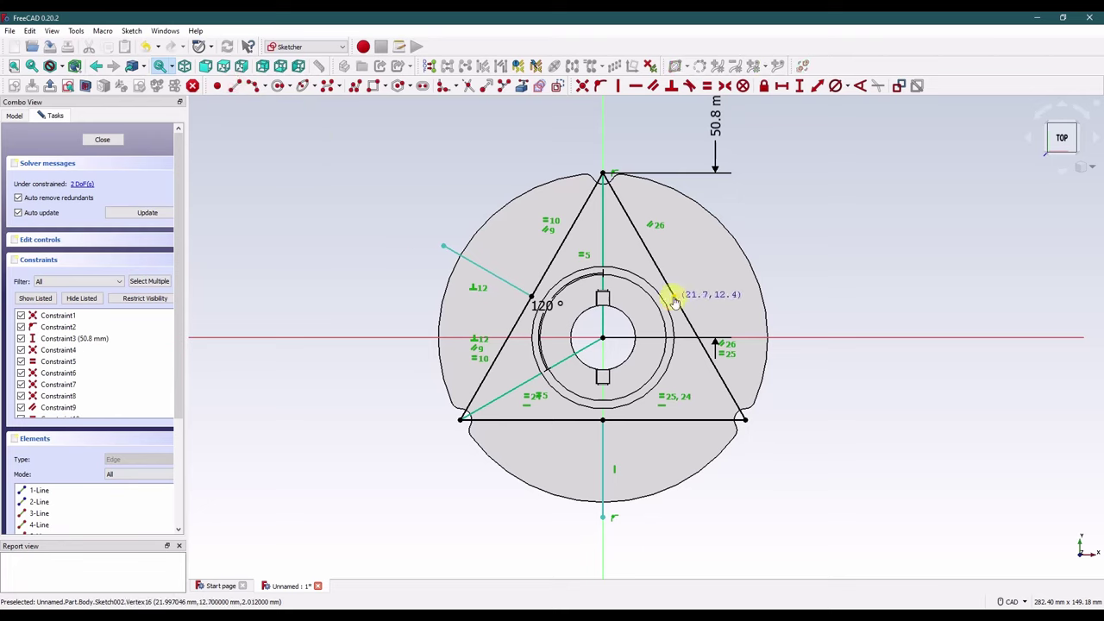
click(780, 238)
right_click(691, 305)
click(682, 308)
click(695, 285)
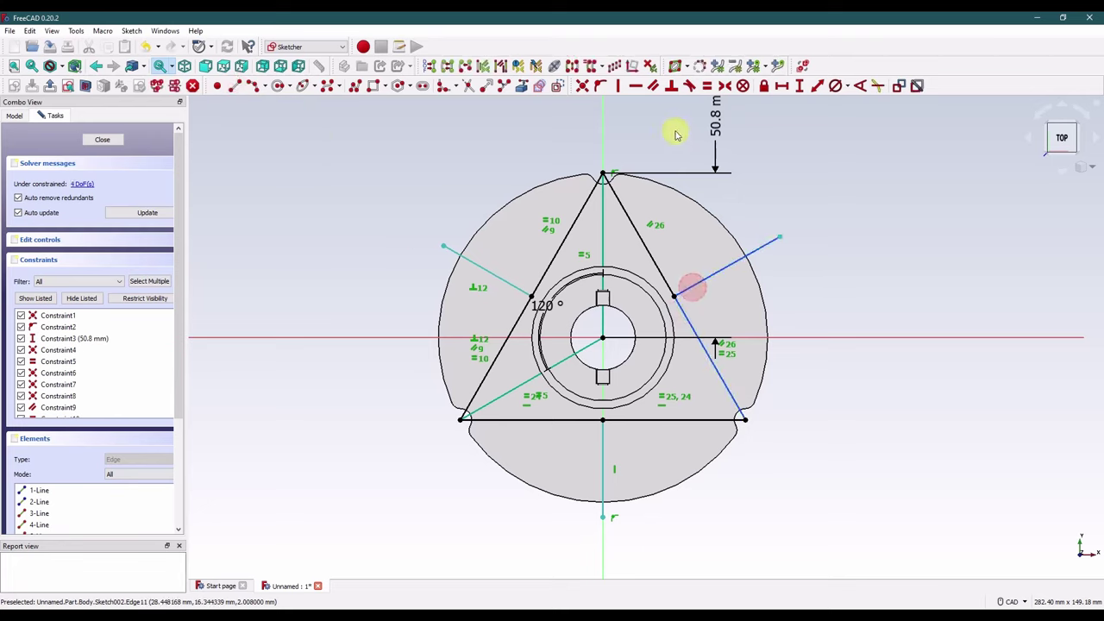
click(671, 87)
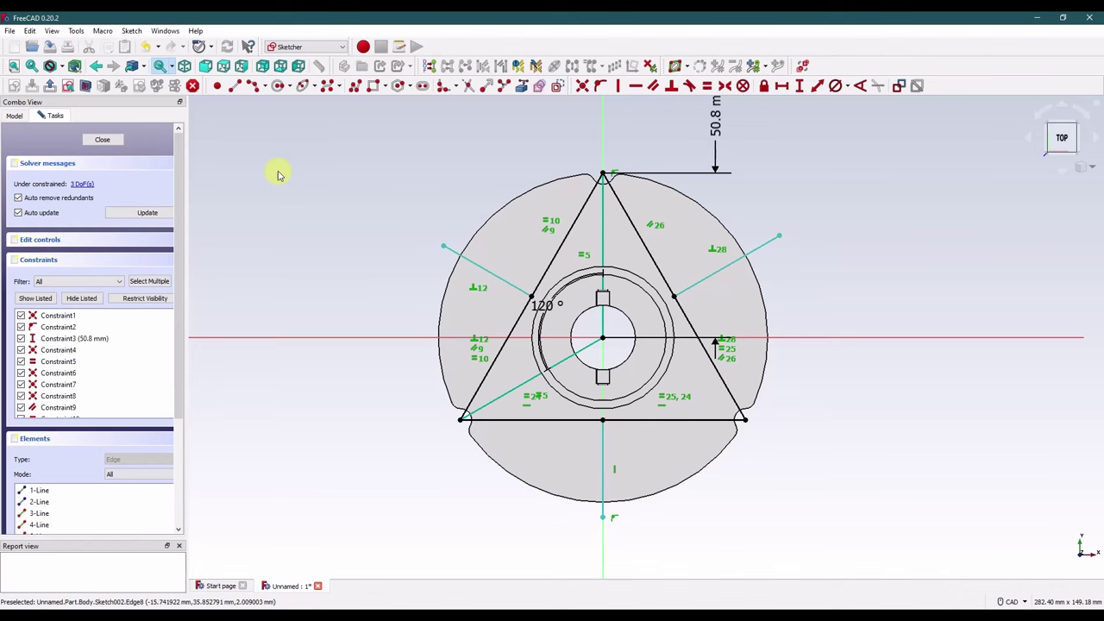
Step: Finish the triangle sketch, clear the selection and switch to the Draft workbench
click(102, 139)
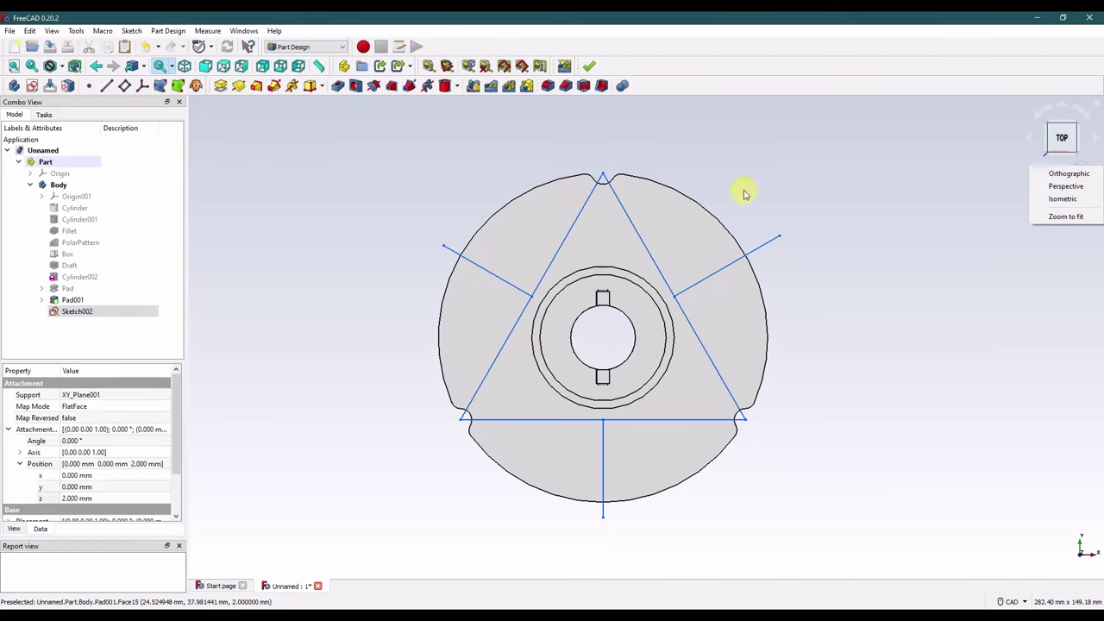
click(402, 172)
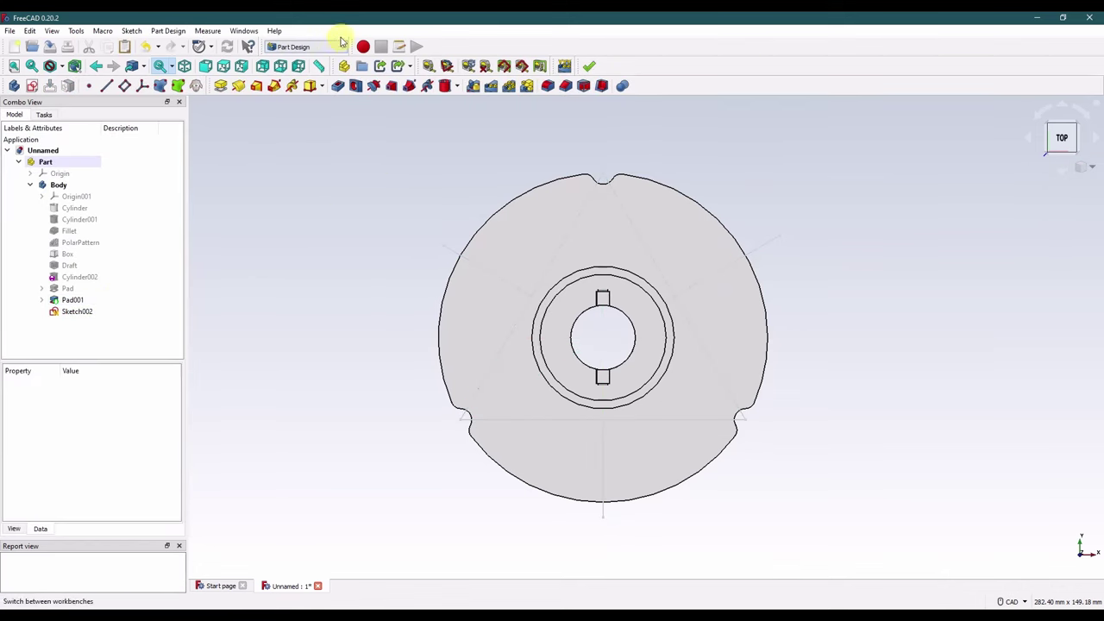
click(342, 43)
click(311, 95)
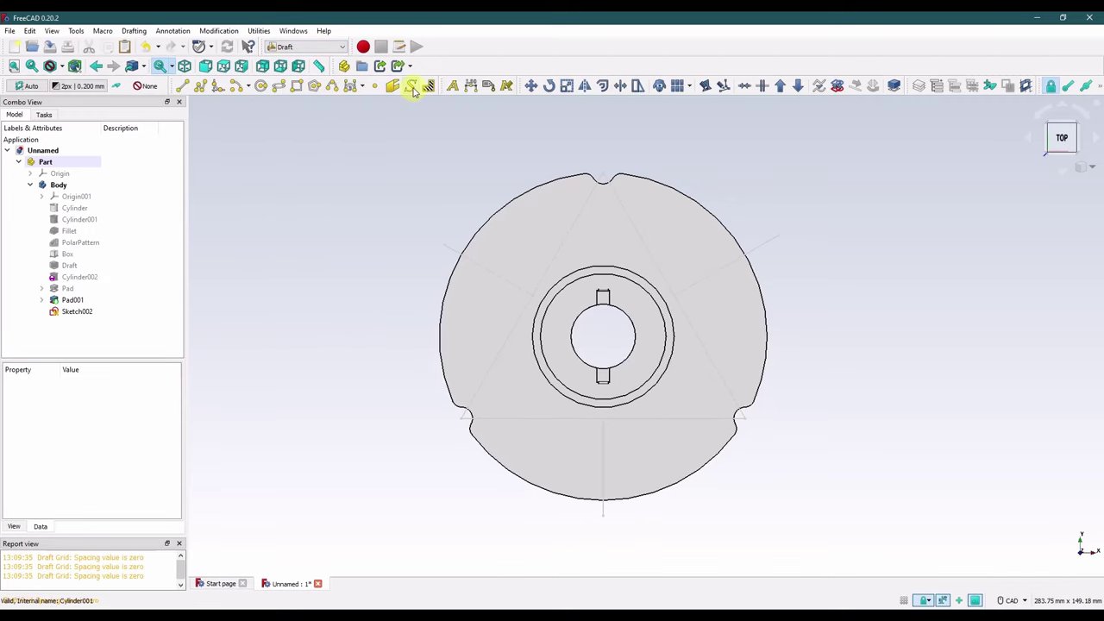
Step: Start a ShapeString with the text CLEAN and a height of 4.5 mm
click(412, 87)
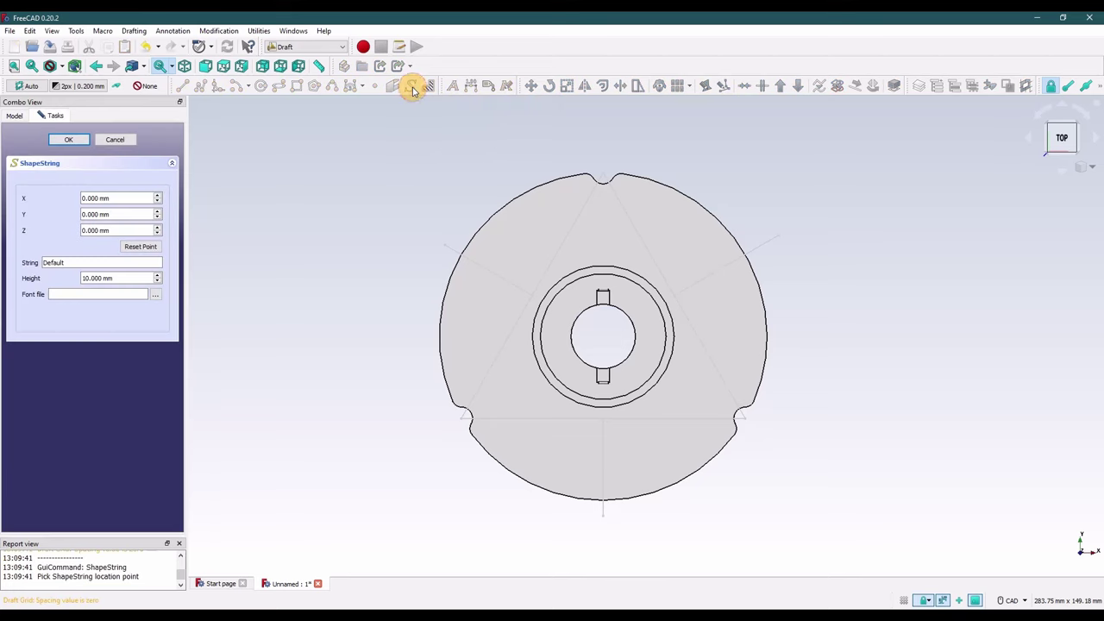
click(79, 263)
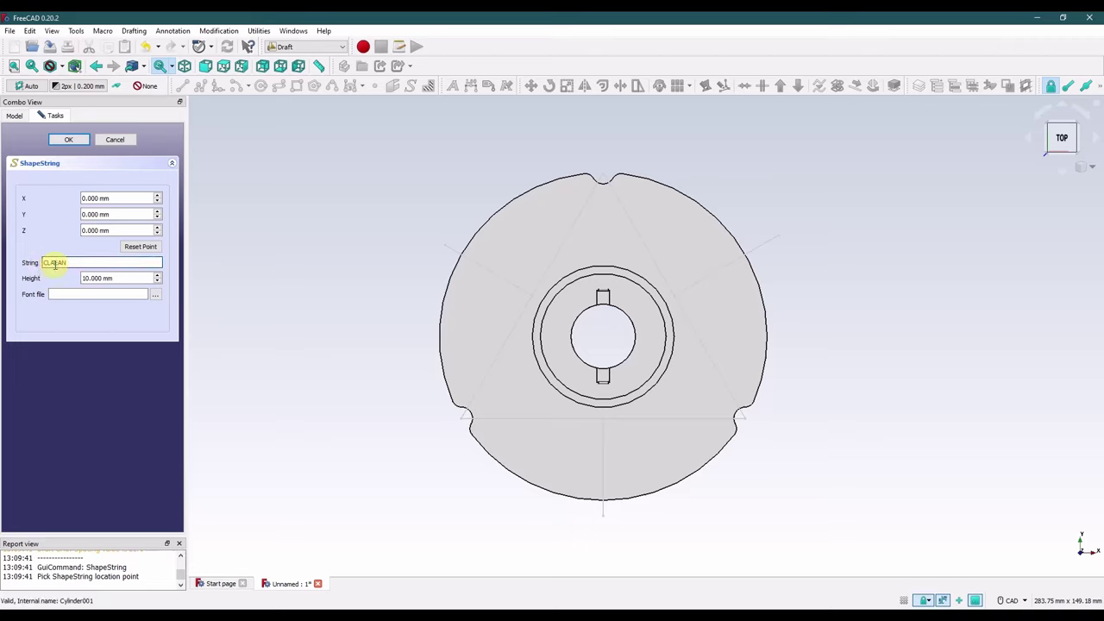
drag(133, 277, 73, 278)
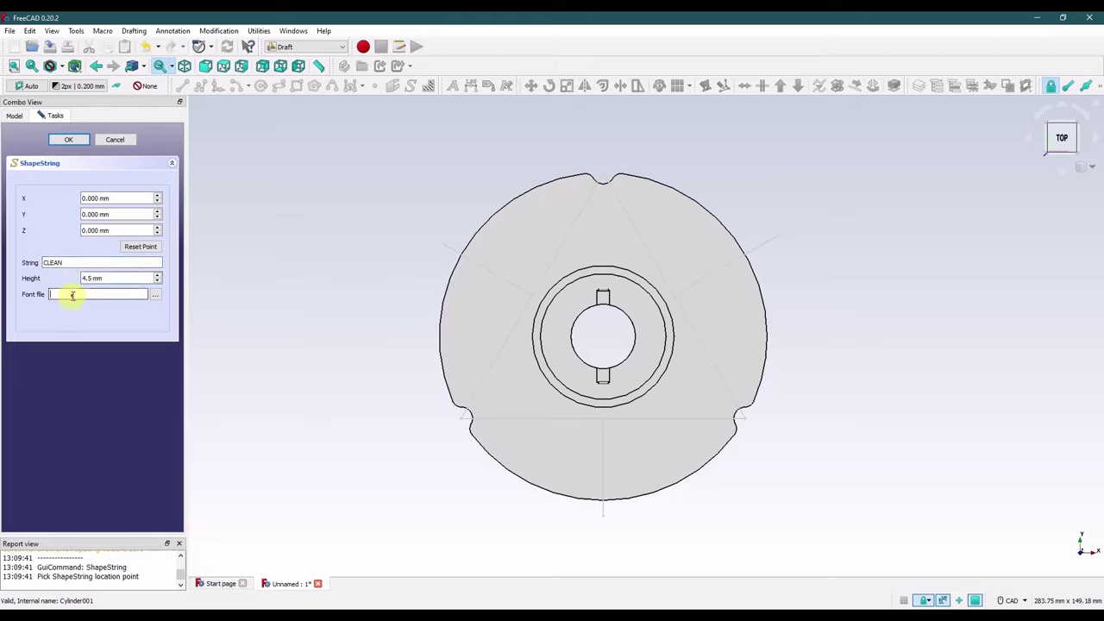
Step: Set the ShapeString's font file to AppleTea.ttf from the Windows Fonts folder
click(156, 297)
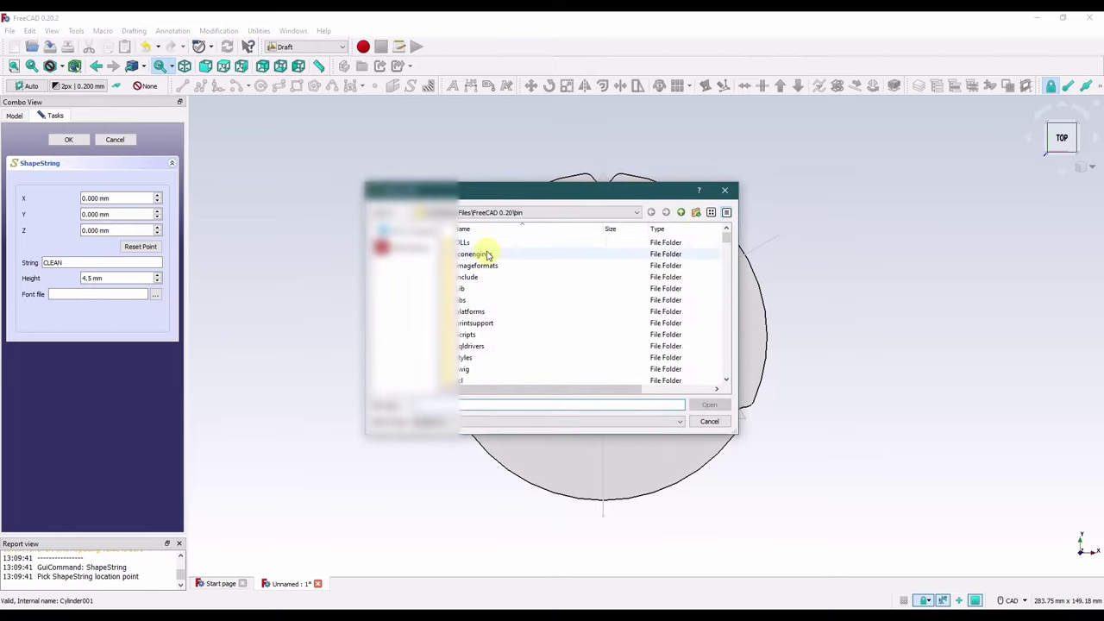
click(509, 213)
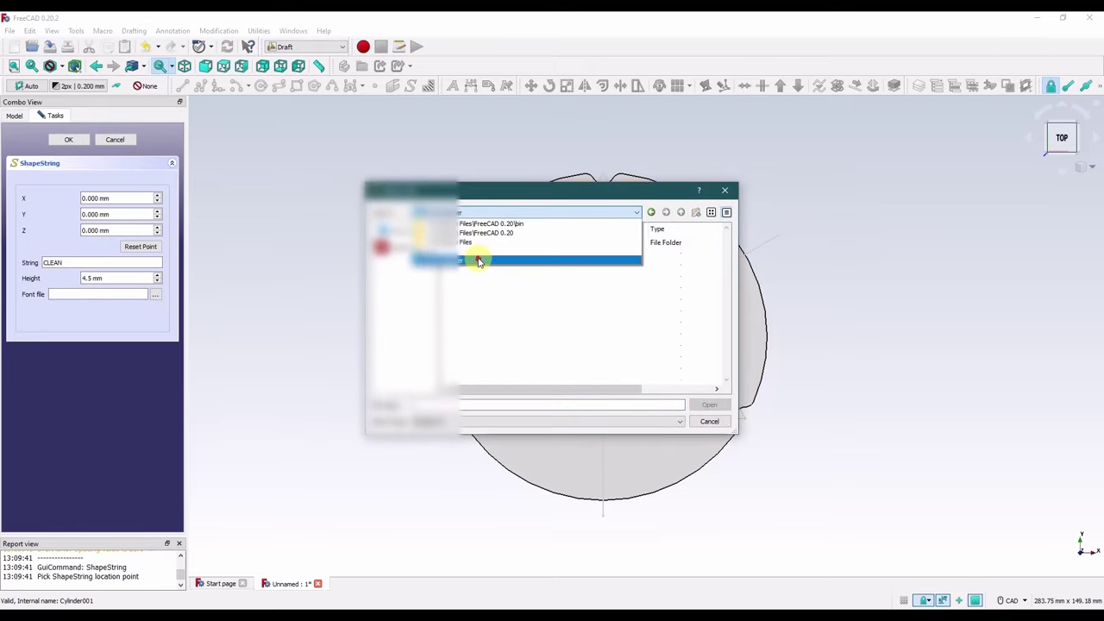
click(480, 261)
double_click(495, 243)
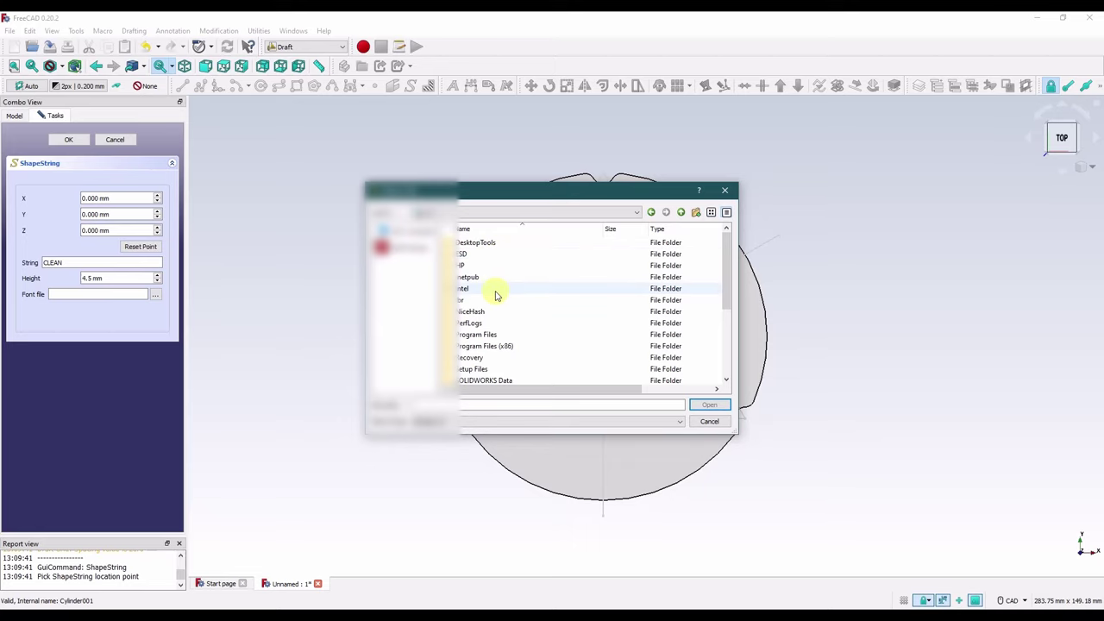
scroll(497, 302, down, 3)
double_click(493, 326)
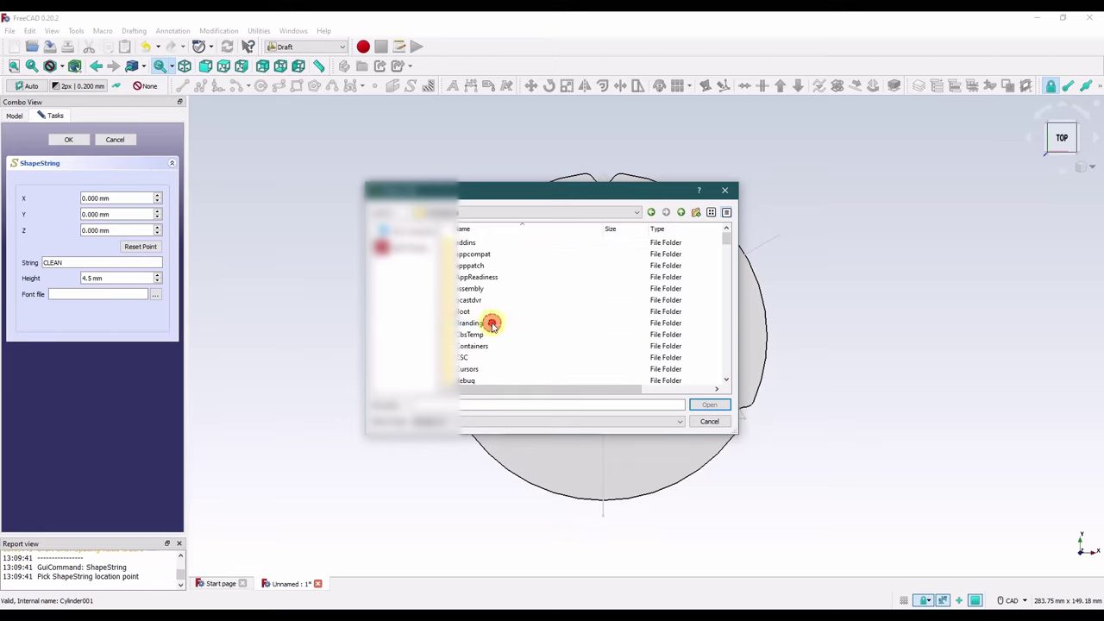
scroll(494, 321, down, 2)
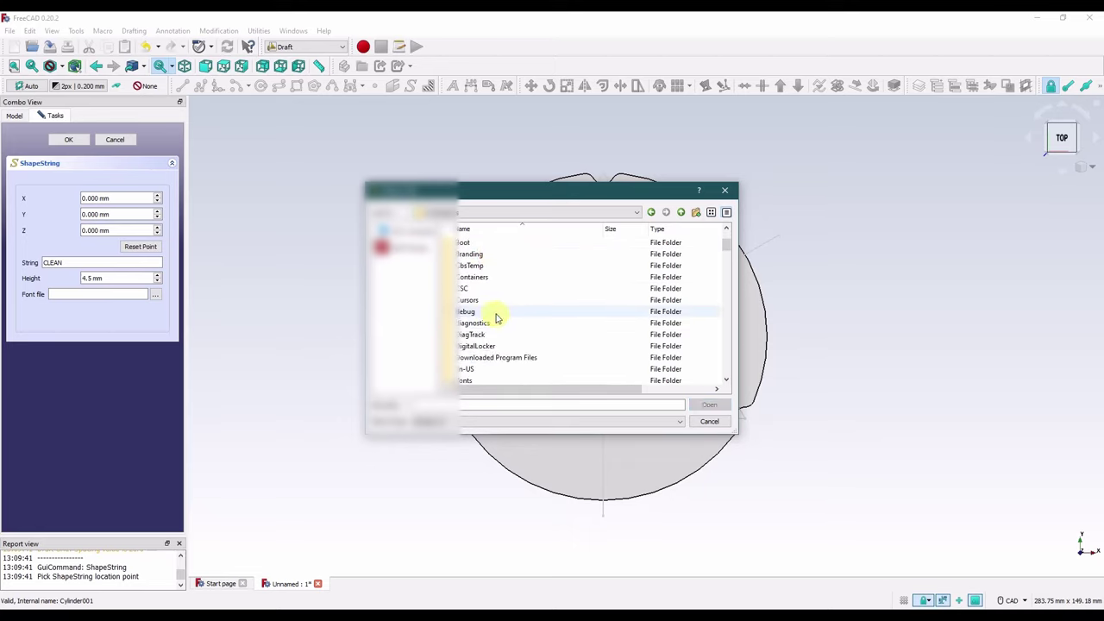
scroll(485, 332, down, 1)
double_click(477, 346)
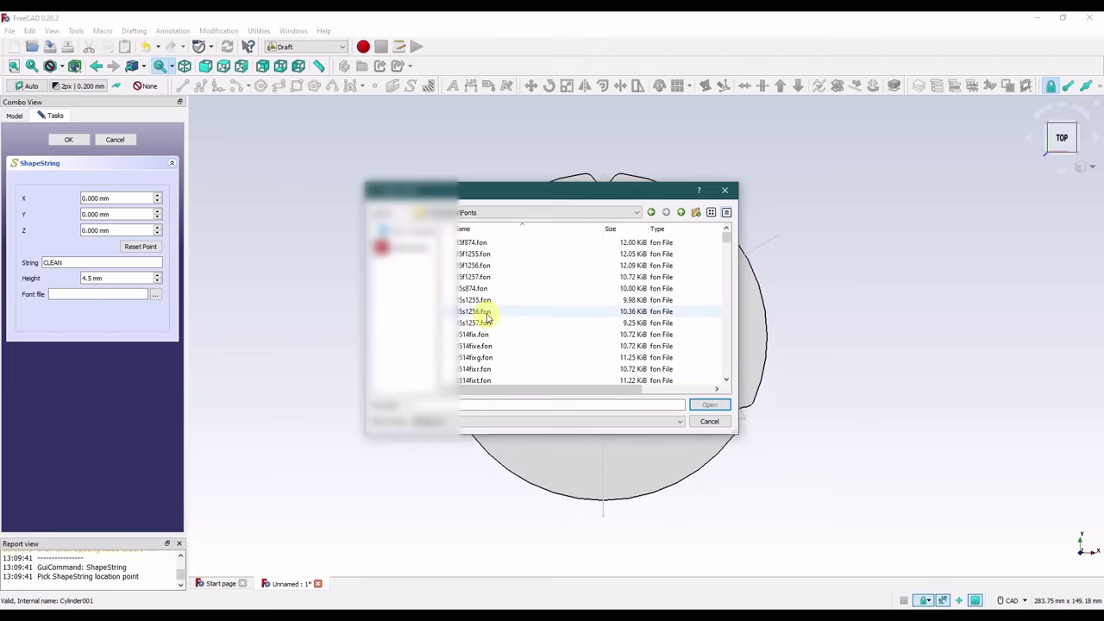
scroll(509, 317, down, 6)
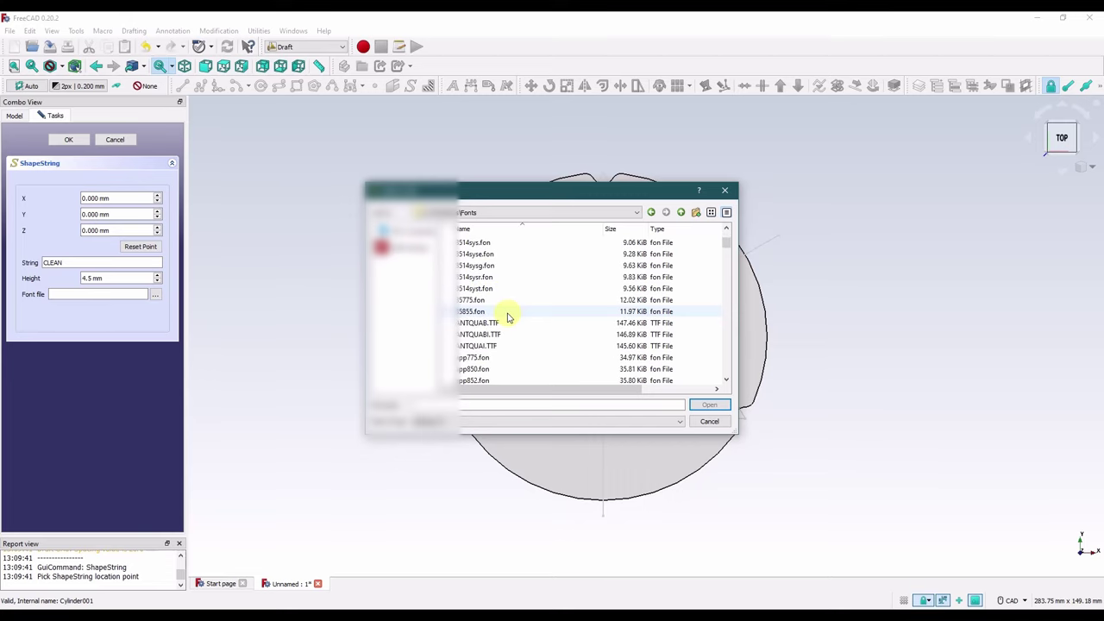
scroll(508, 318, down, 7)
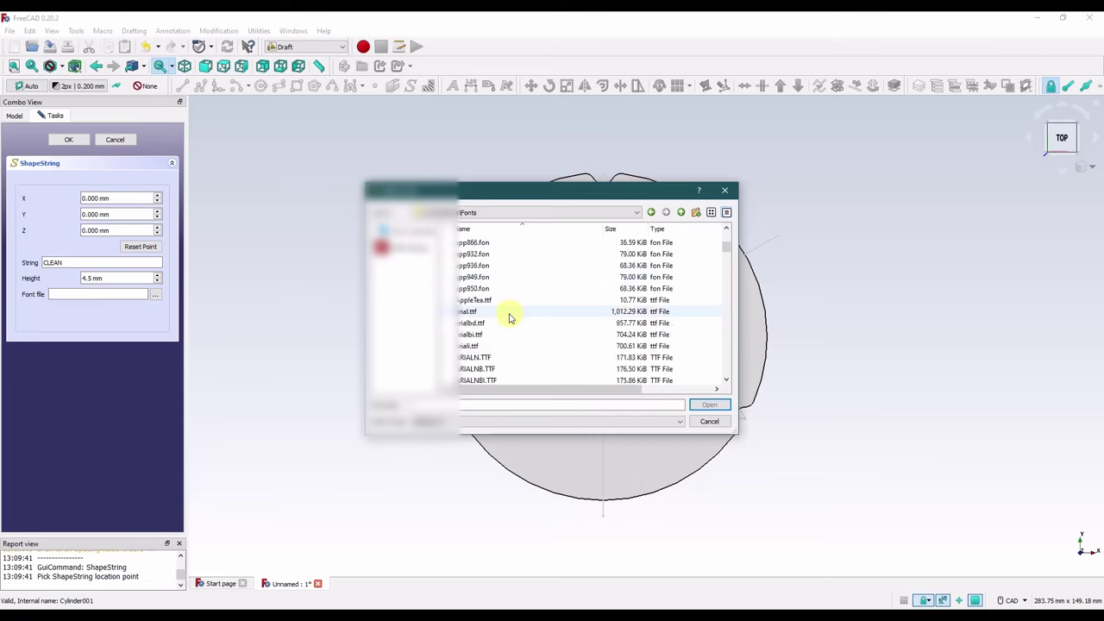
click(485, 299)
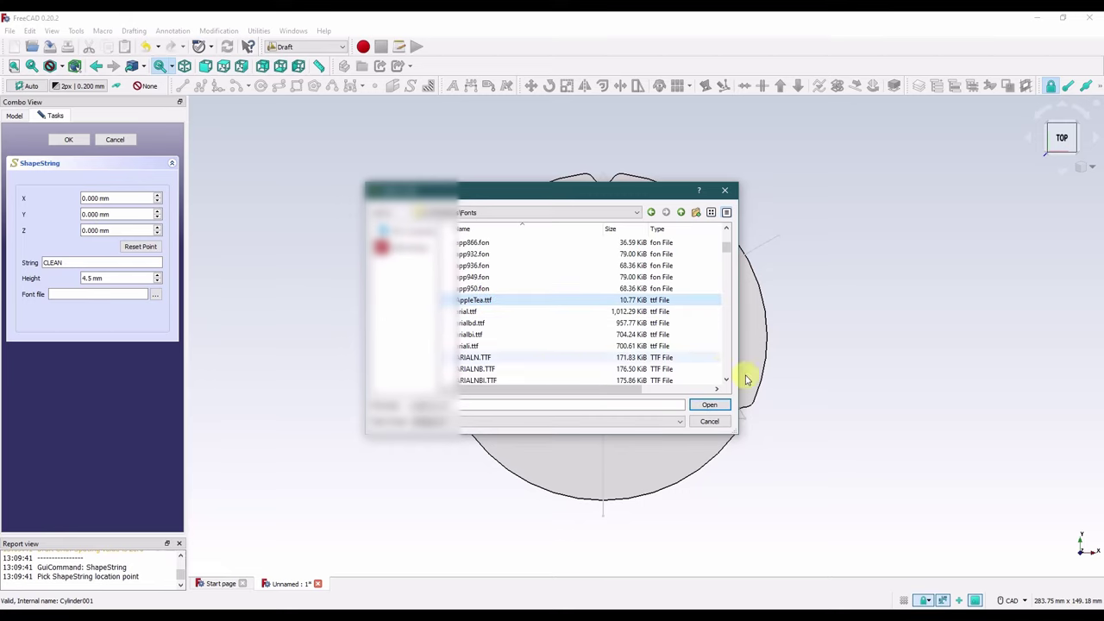
click(708, 405)
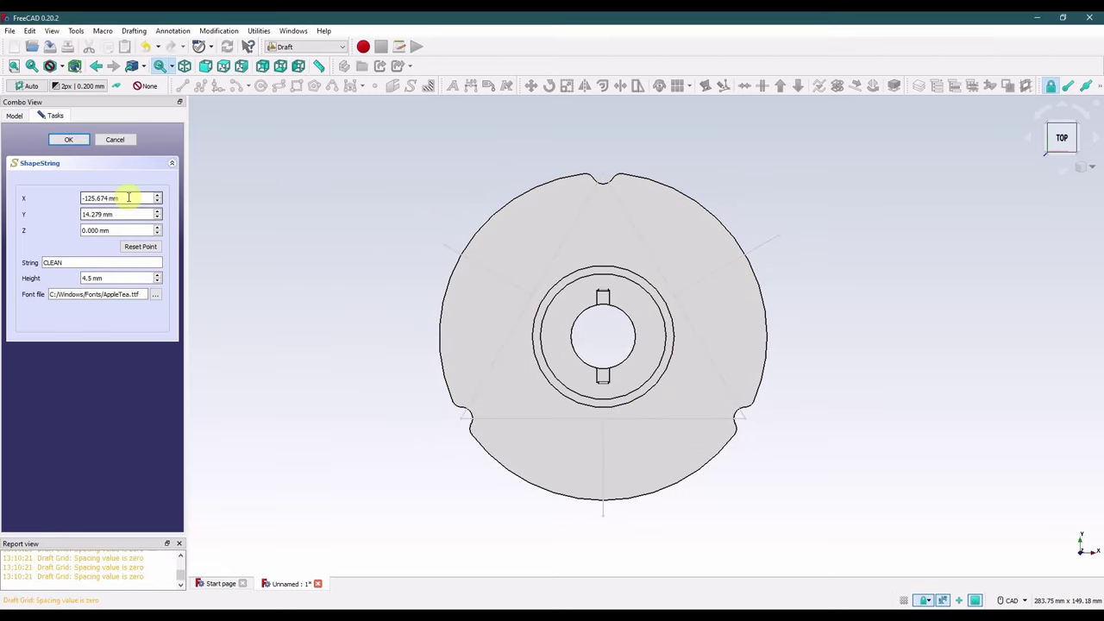
Step: Place the CLEAN ShapeString at X 0 and Y 0 and create it
drag(130, 201, 83, 213)
text(0)
key(Tab)
text(0)
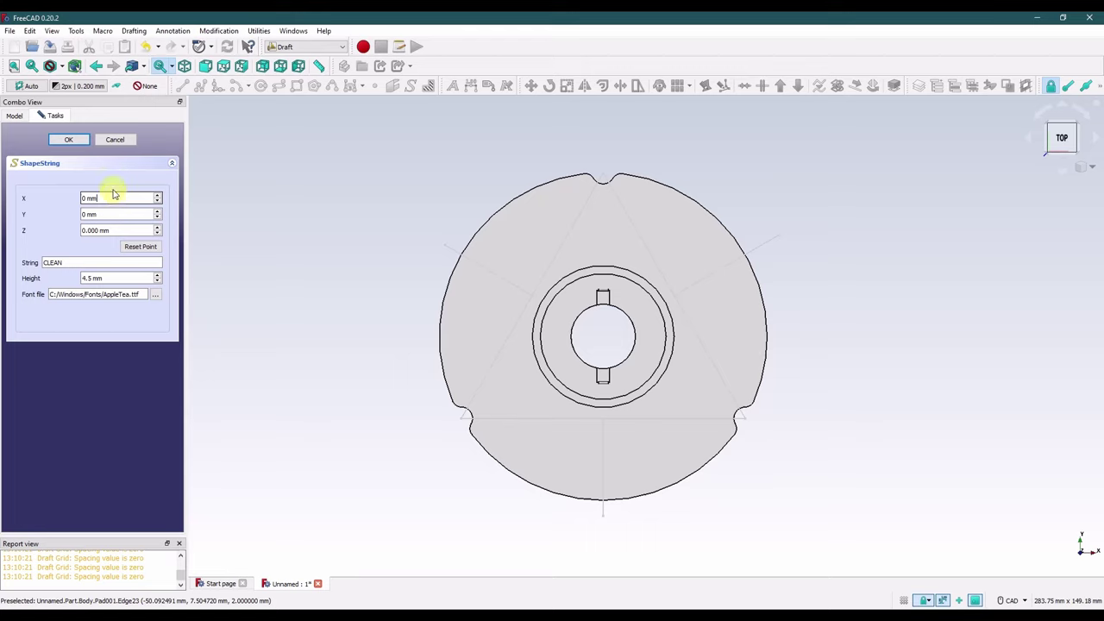
click(68, 139)
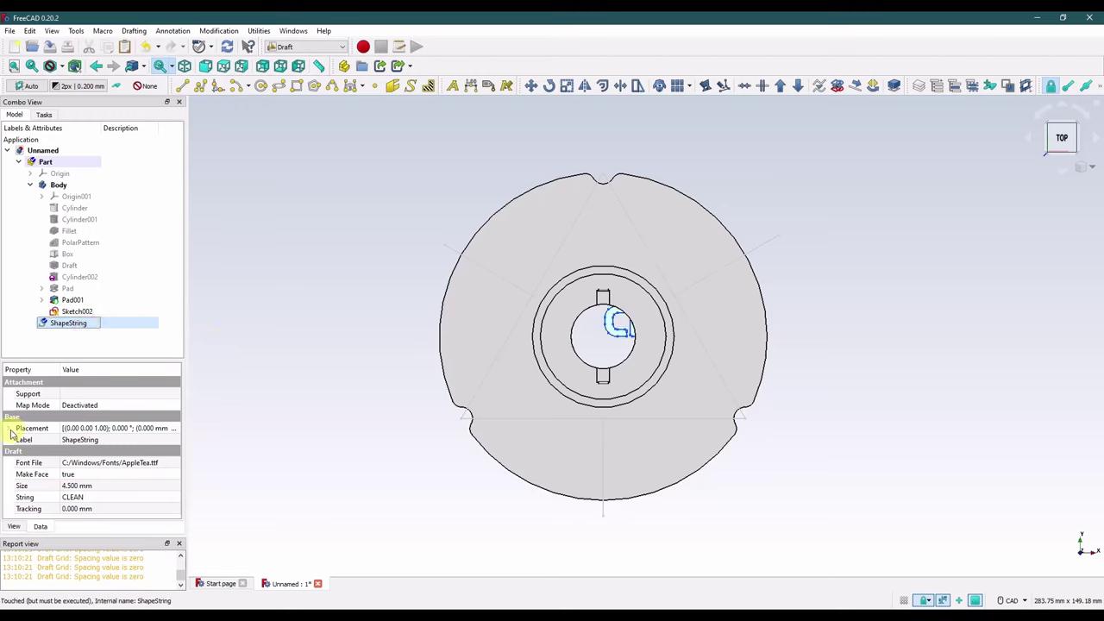
Step: Set the CLEAN ShapeString's Z position to 2 mm and clear the selection
click(8, 429)
click(19, 462)
click(90, 497)
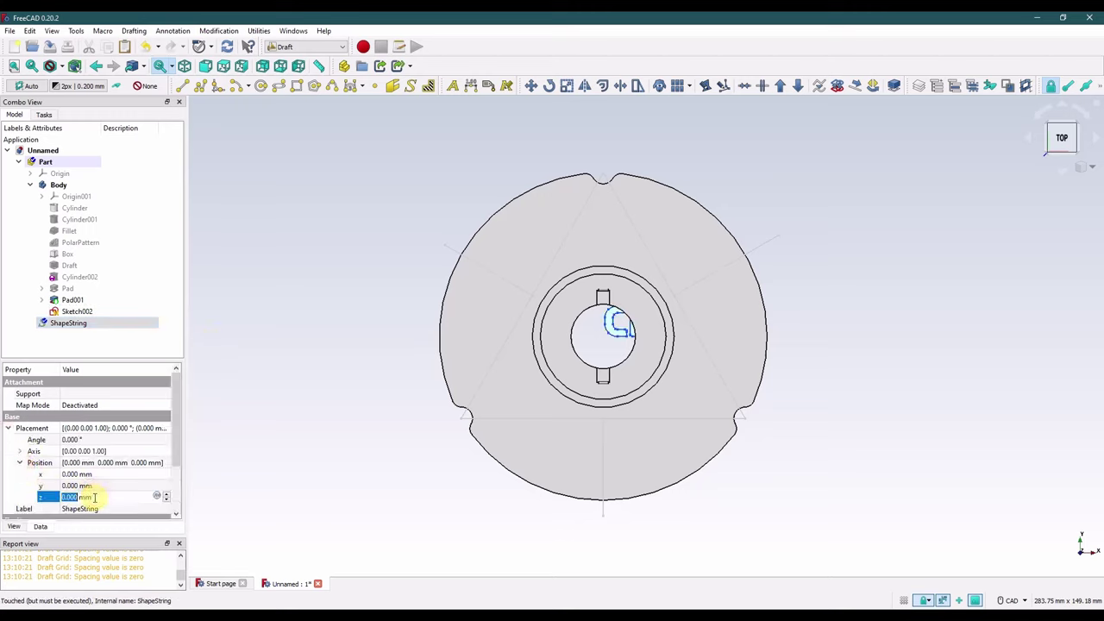
text(2)
click(110, 485)
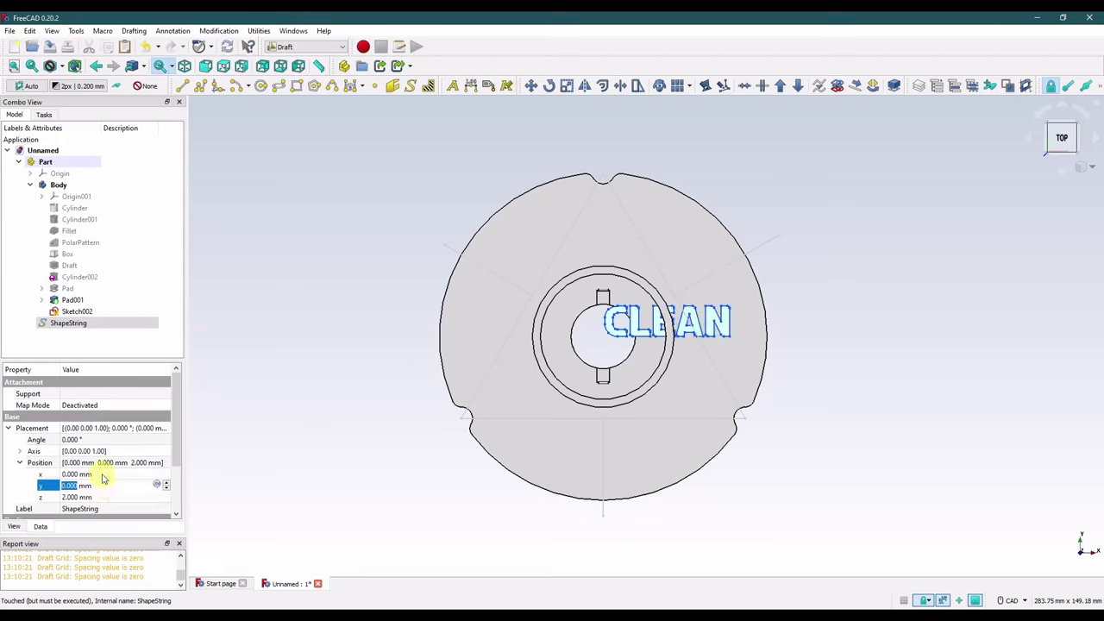
click(103, 475)
click(248, 409)
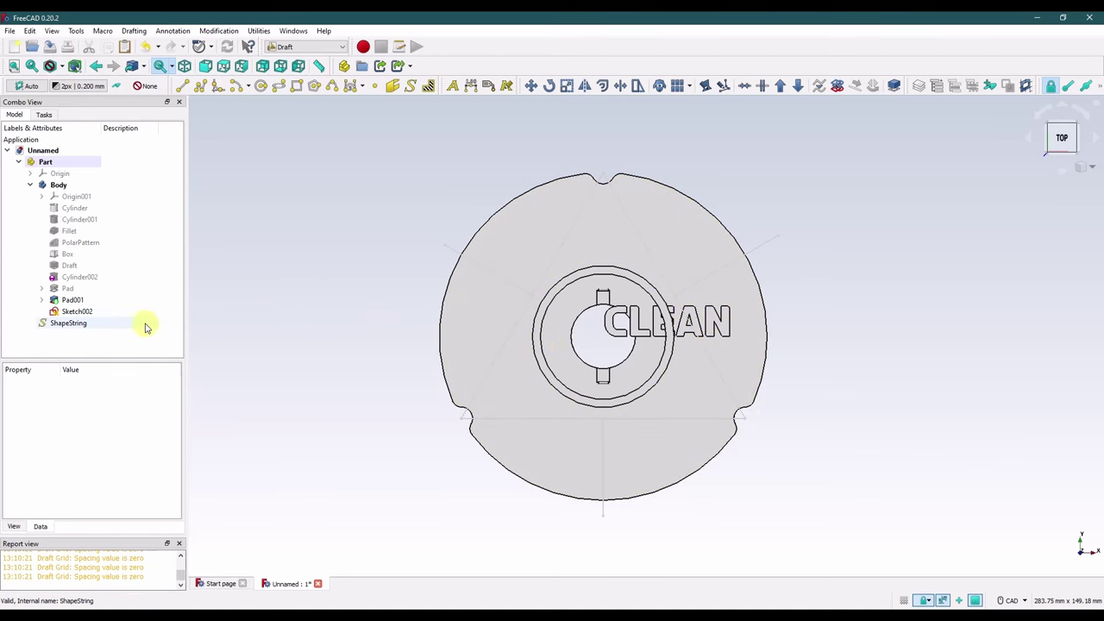
Step: Transform the CLEAN text: rotate it 60°, move it 26.6 mm outward and 20.2 mm back along its baseline to centre it between the notches
right_click(77, 325)
click(130, 19)
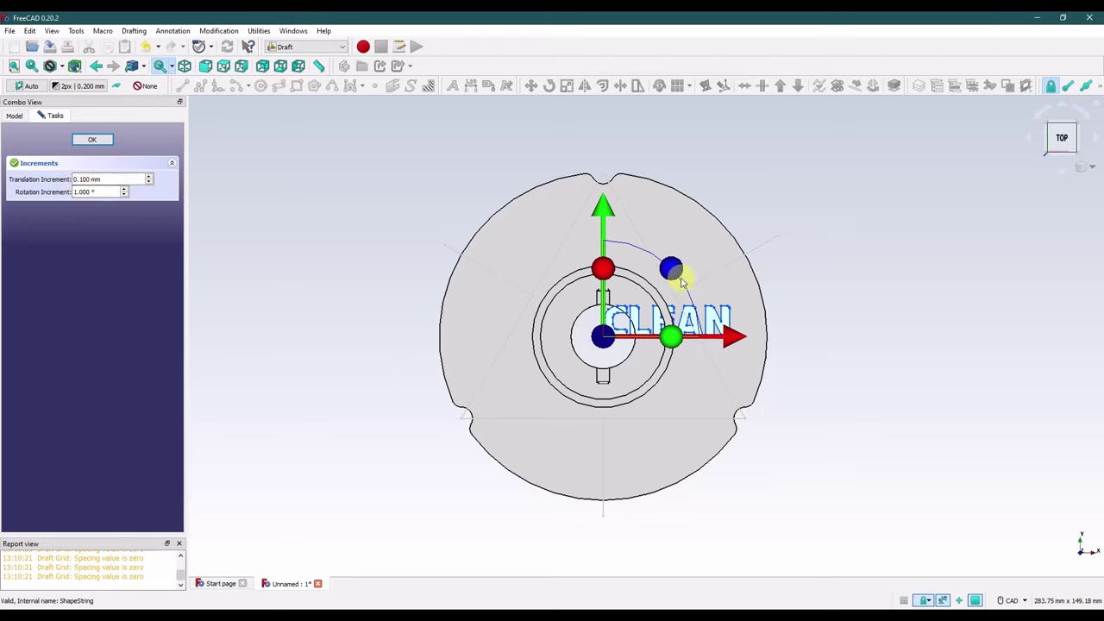
drag(670, 268, 578, 250)
drag(504, 276, 412, 248)
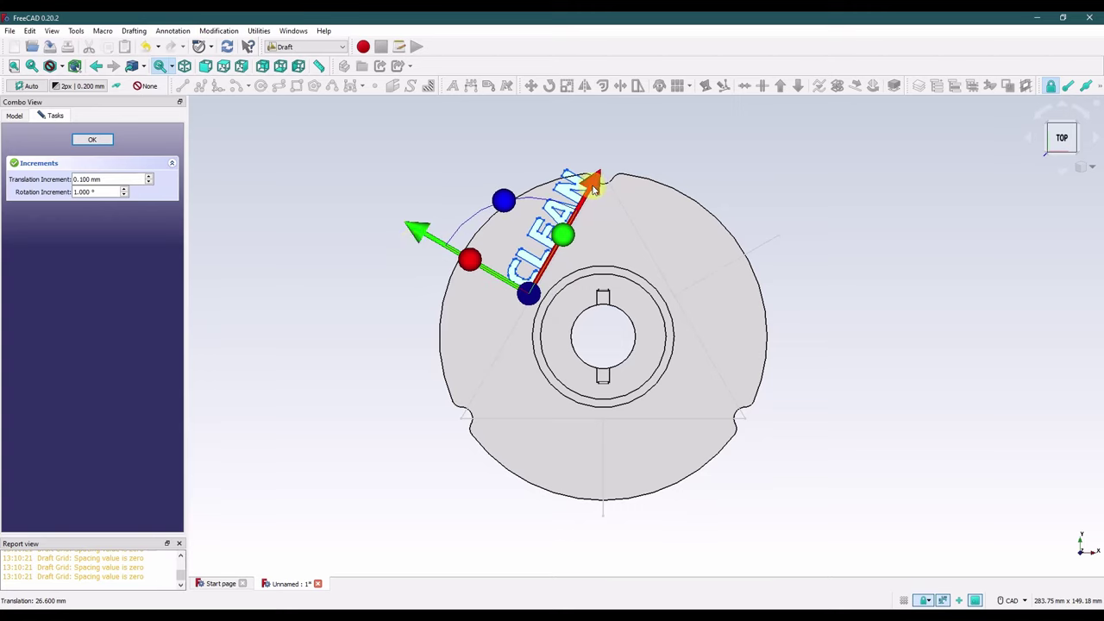
drag(589, 185, 569, 244)
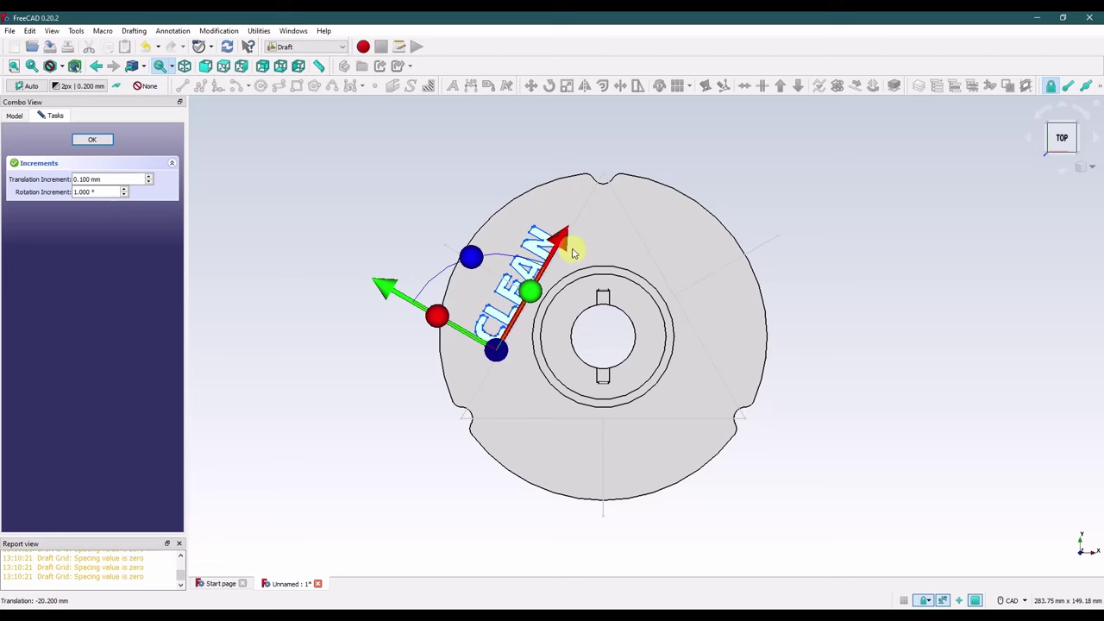
click(86, 139)
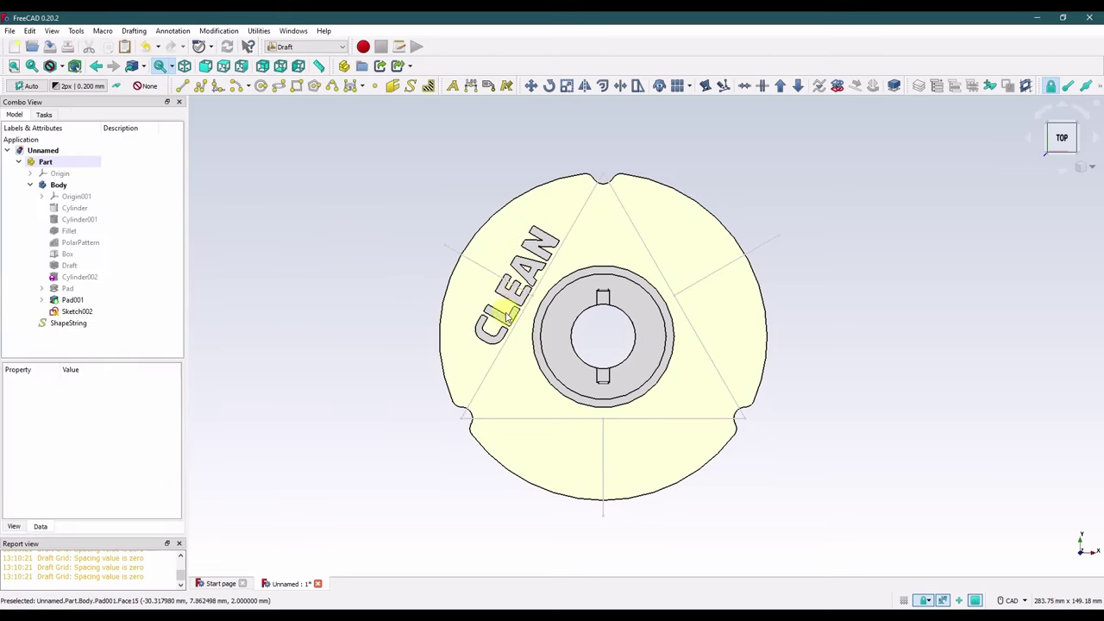
Step: Clone the CLEAN ShapeString and move the clone into the Body
click(78, 324)
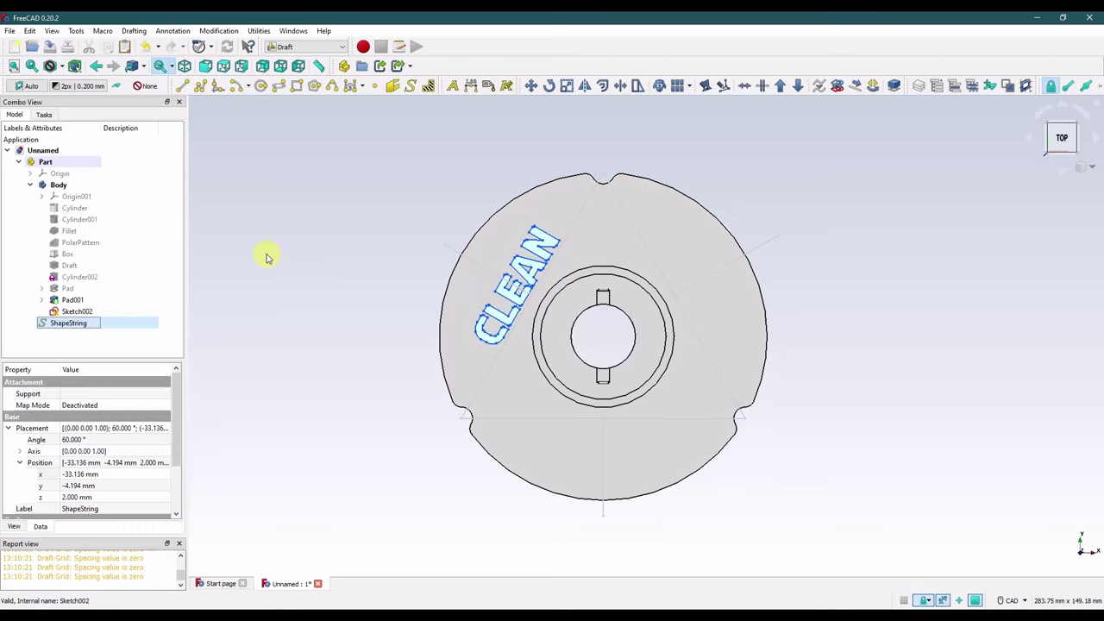
click(659, 86)
drag(62, 339, 58, 185)
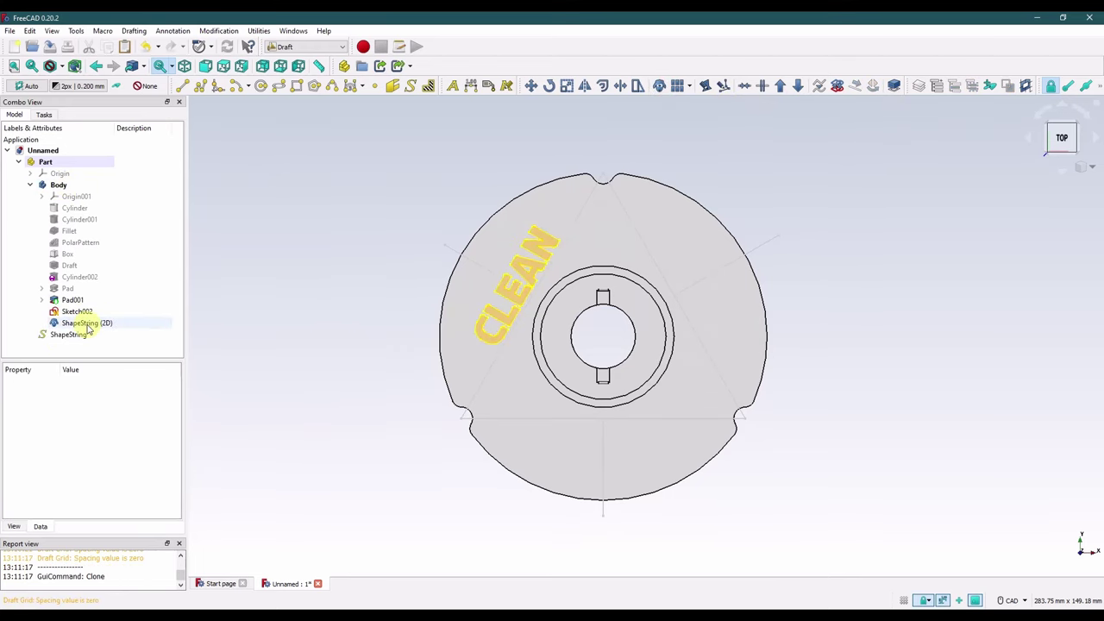
click(253, 267)
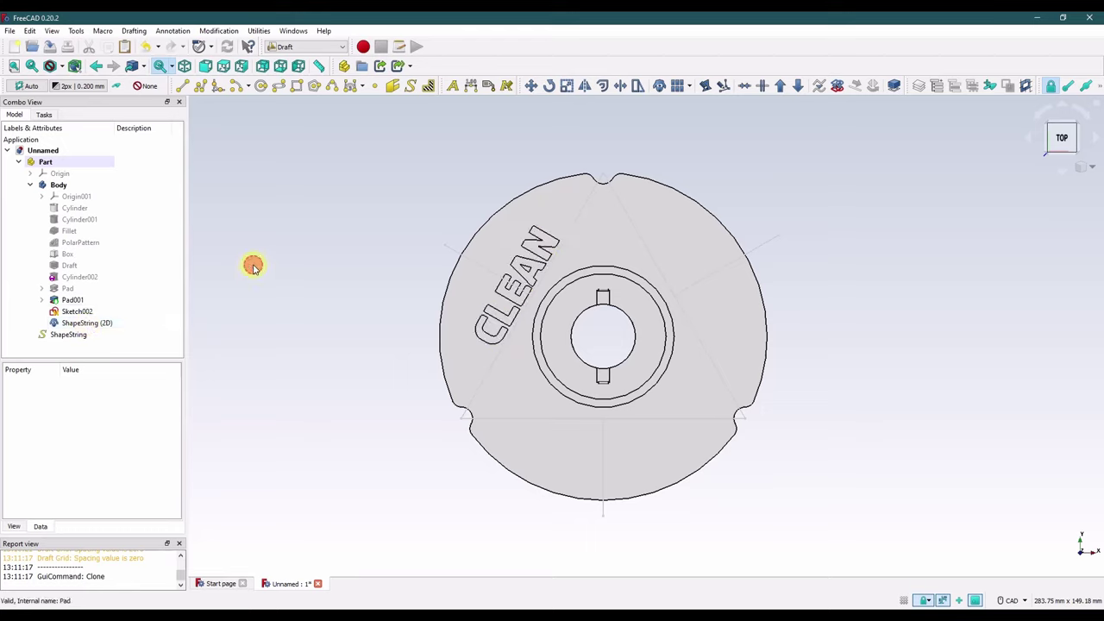
Step: Create a group inside the Part and store the original CLEAN ShapeString in it, hidden
click(66, 336)
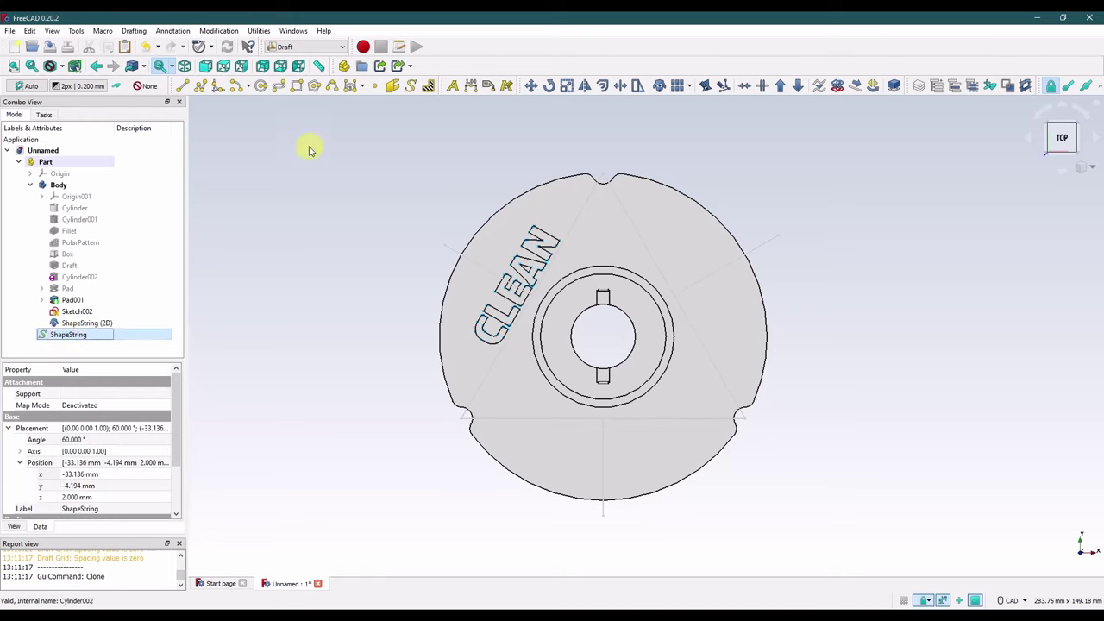
click(362, 66)
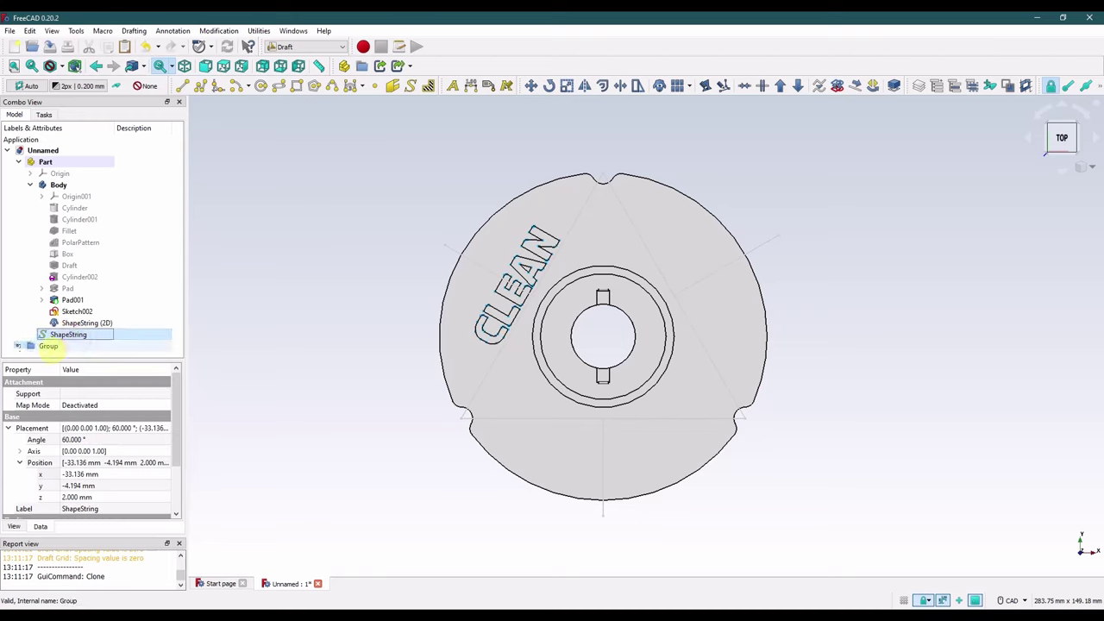
drag(76, 339, 47, 162)
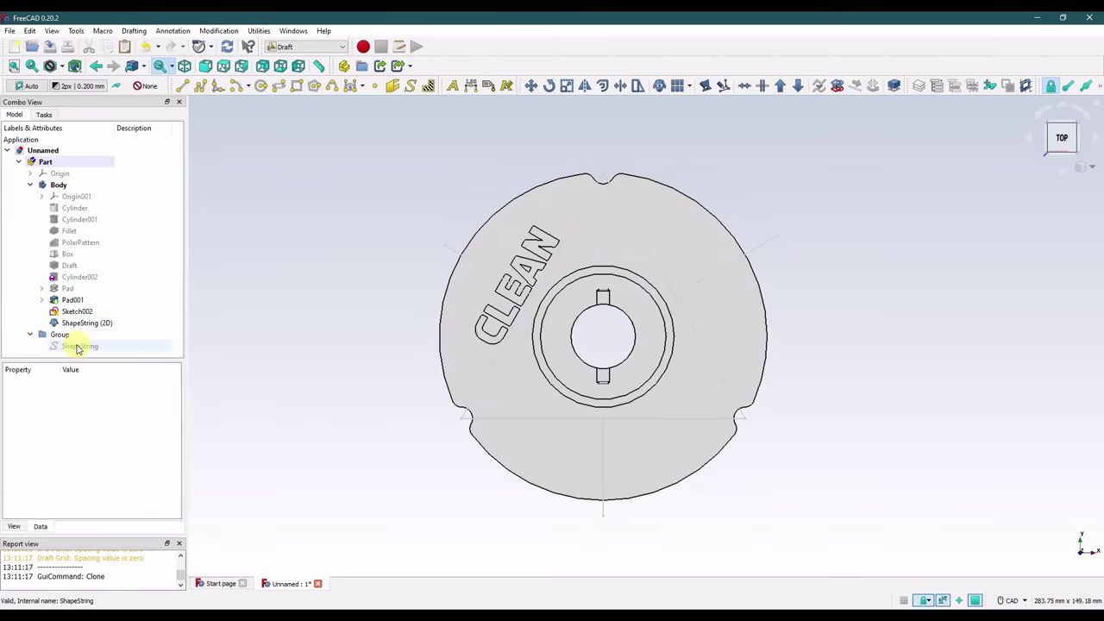
click(78, 347)
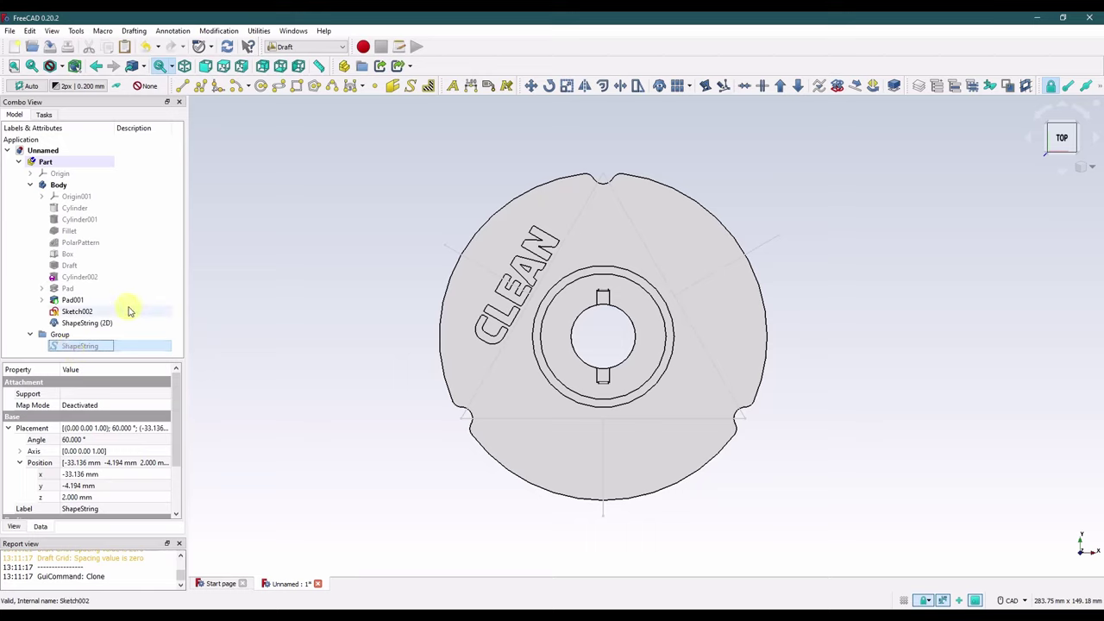
click(80, 325)
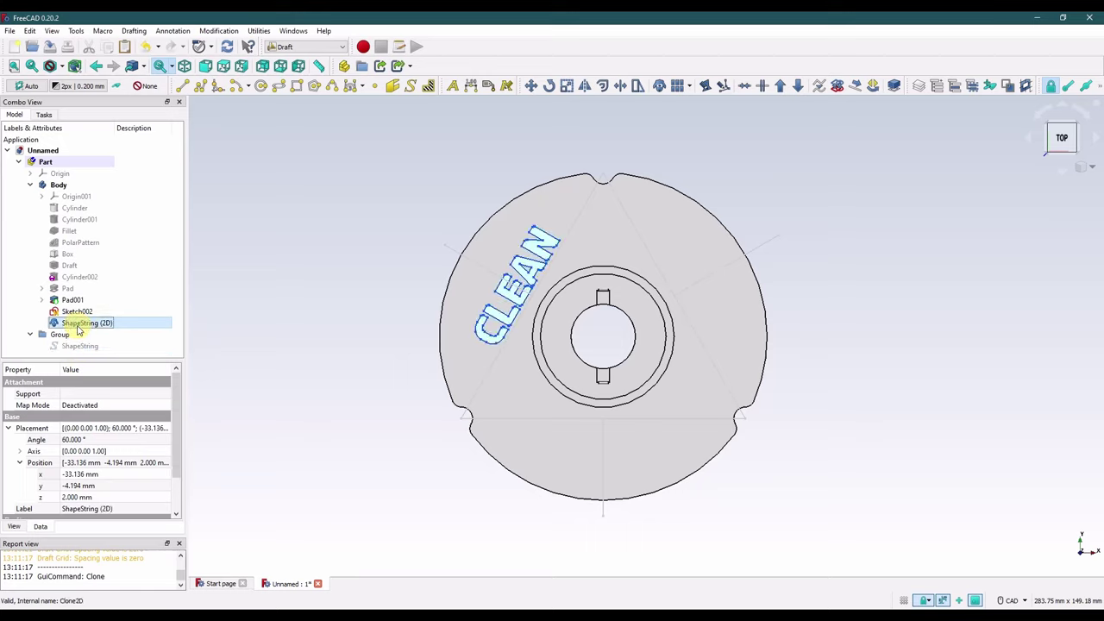
click(274, 270)
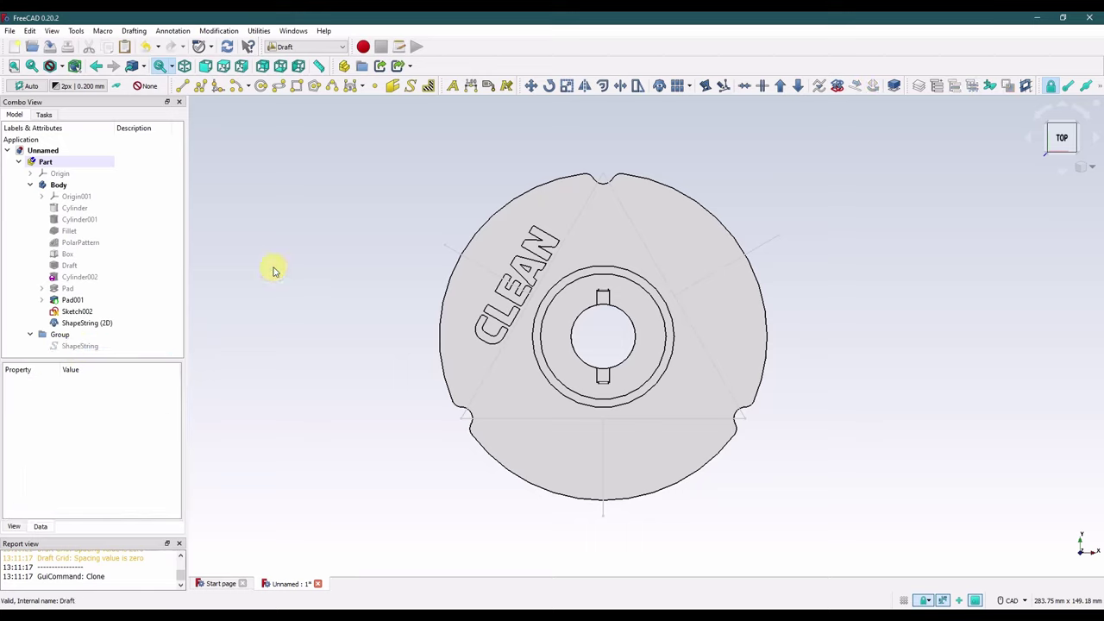
click(93, 346)
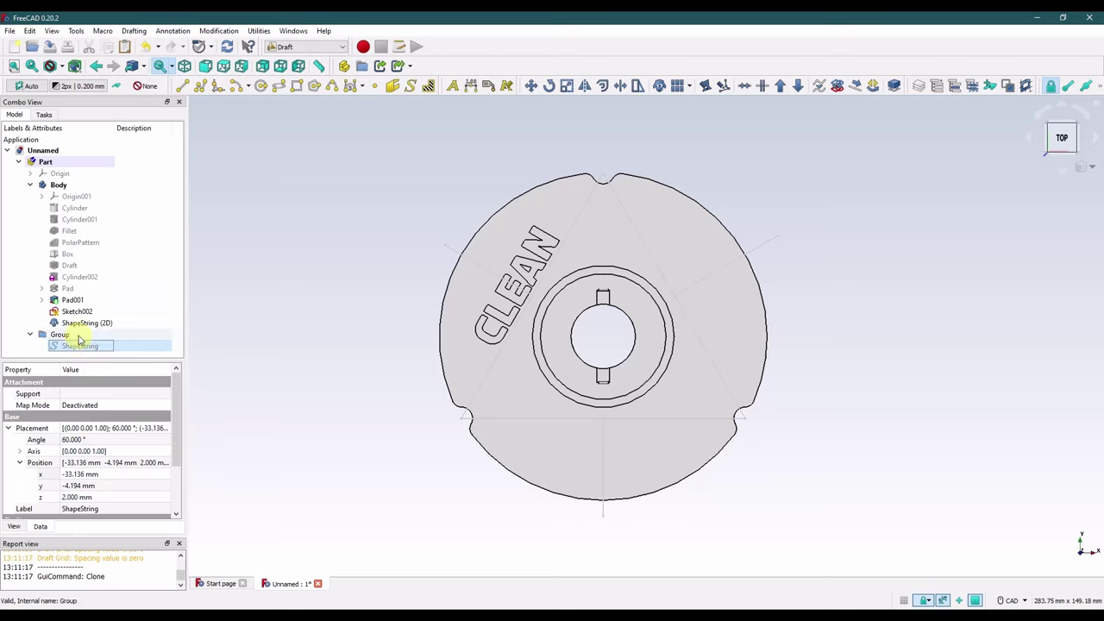
click(82, 323)
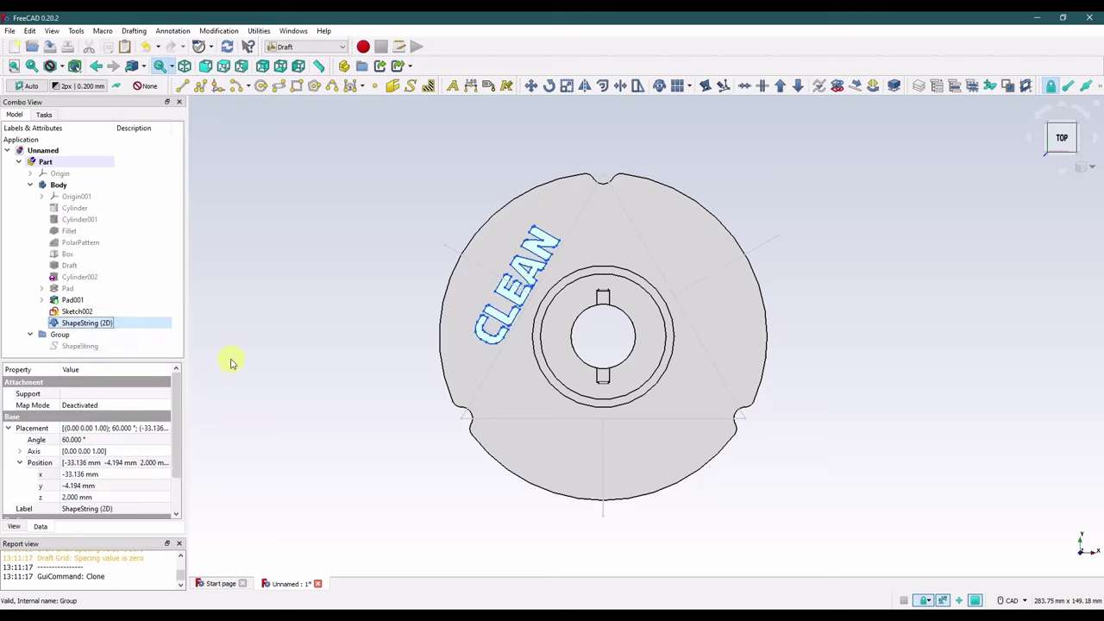
Step: Start a second ShapeString with the text DIRTY and a height of 4.5 mm
click(411, 85)
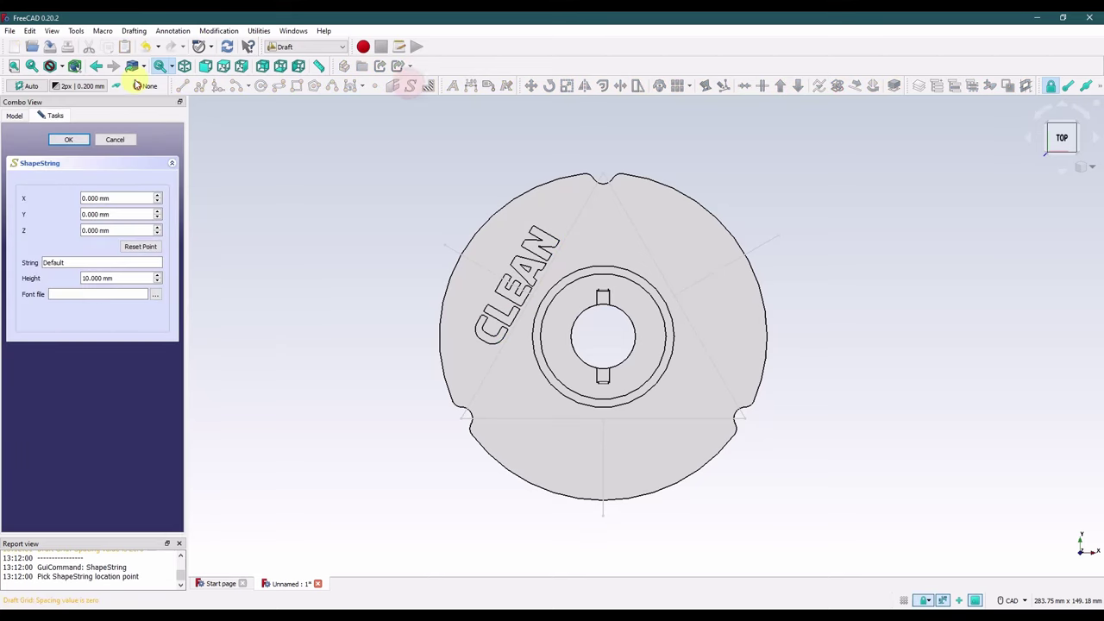
double_click(52, 262)
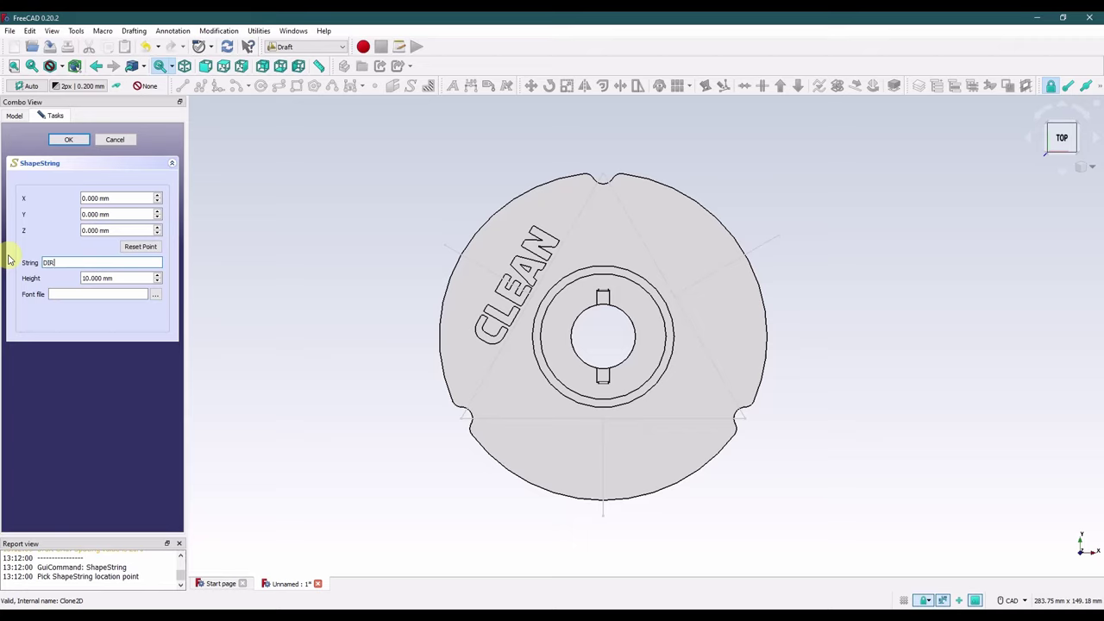
triple_click(138, 277)
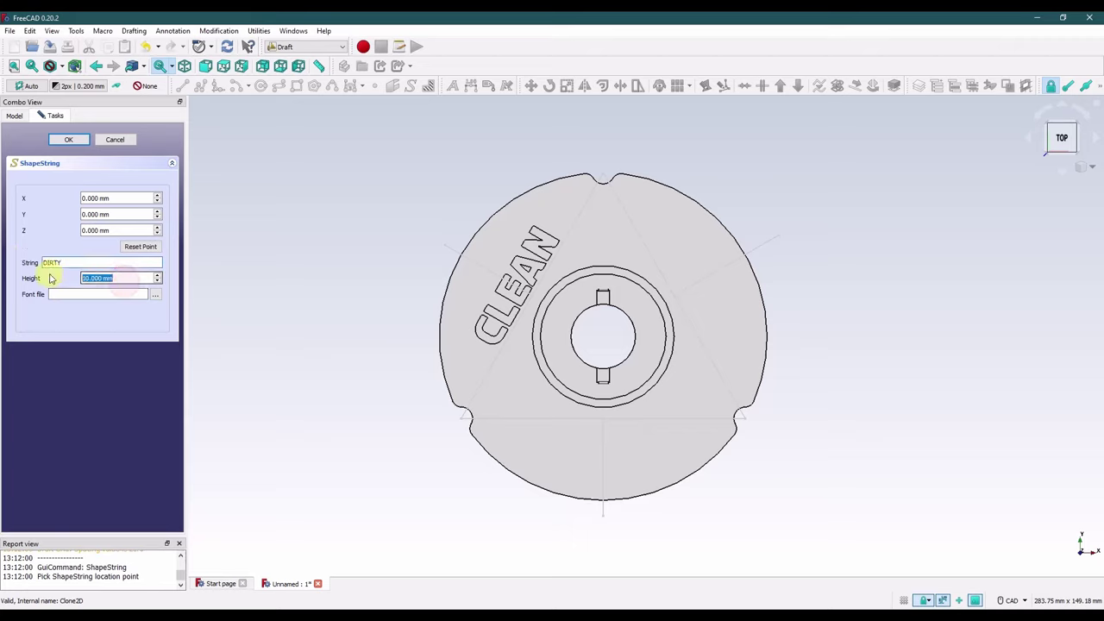
text(4.5)
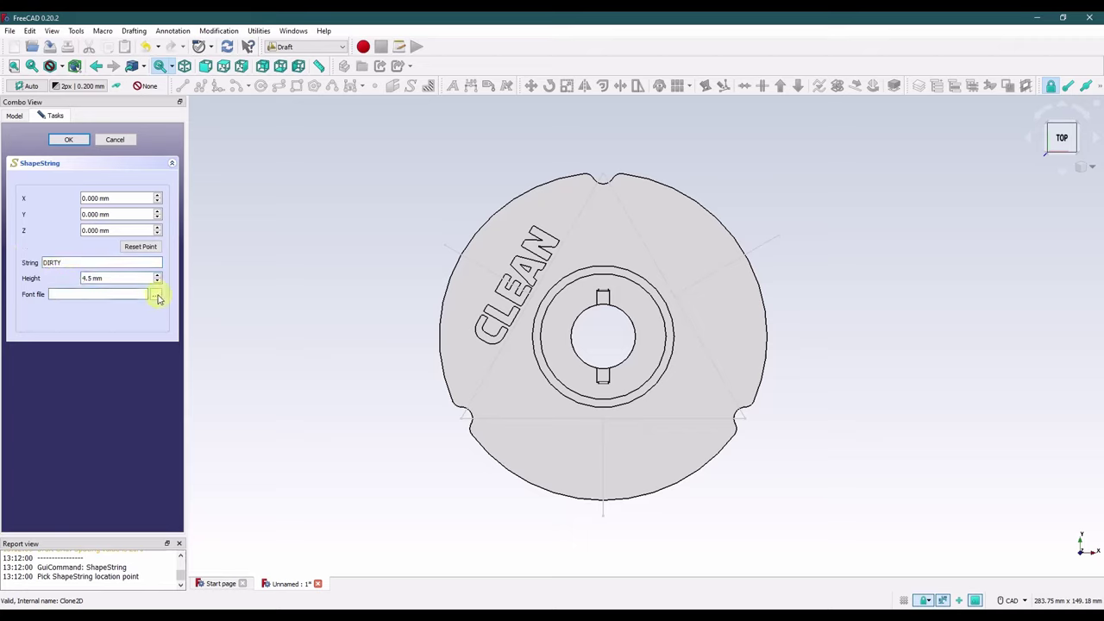
Step: Set the DIRTY ShapeString's font file to AppleTea.ttf from the Windows Fonts folder
click(155, 294)
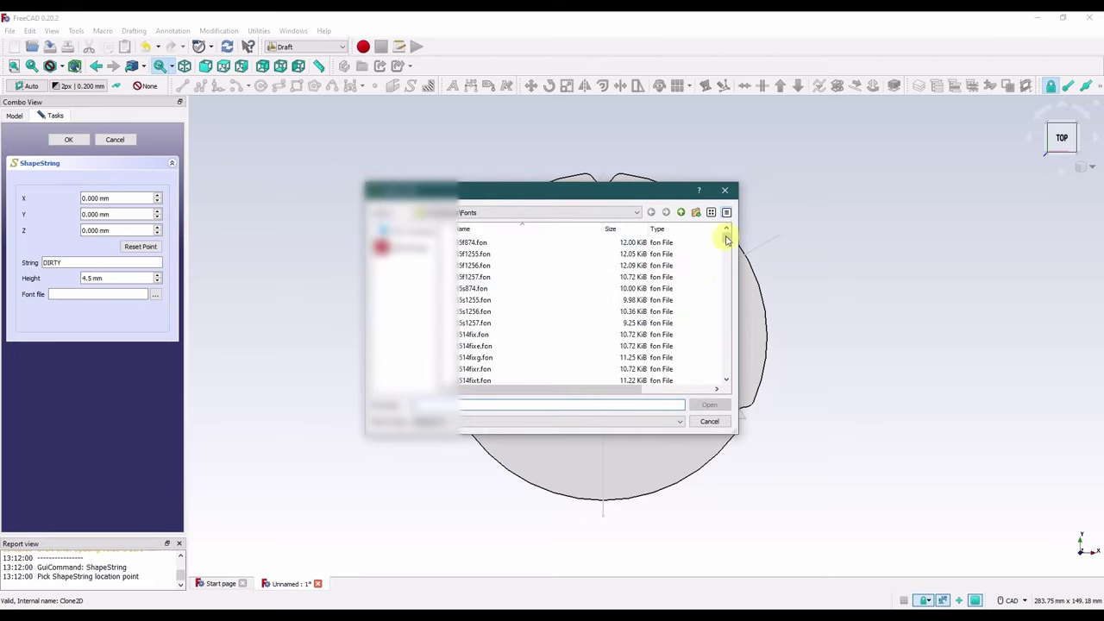
mouse_move(726, 239)
mouse_down()
mouse_move(729, 248)
mouse_move(726, 236)
mouse_up()
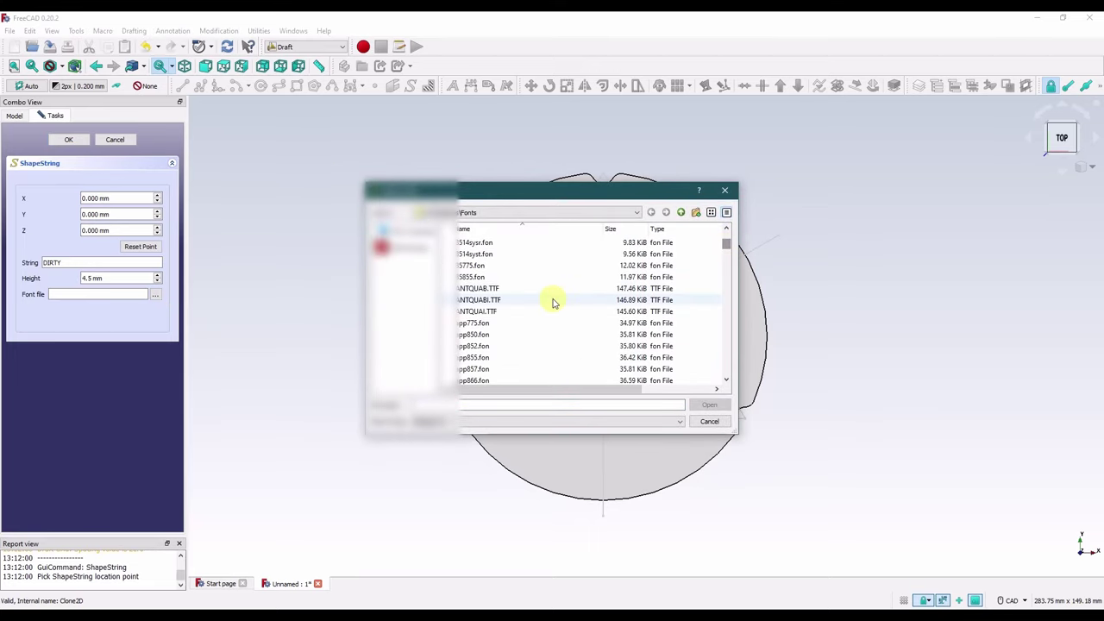
scroll(497, 348, down, 1)
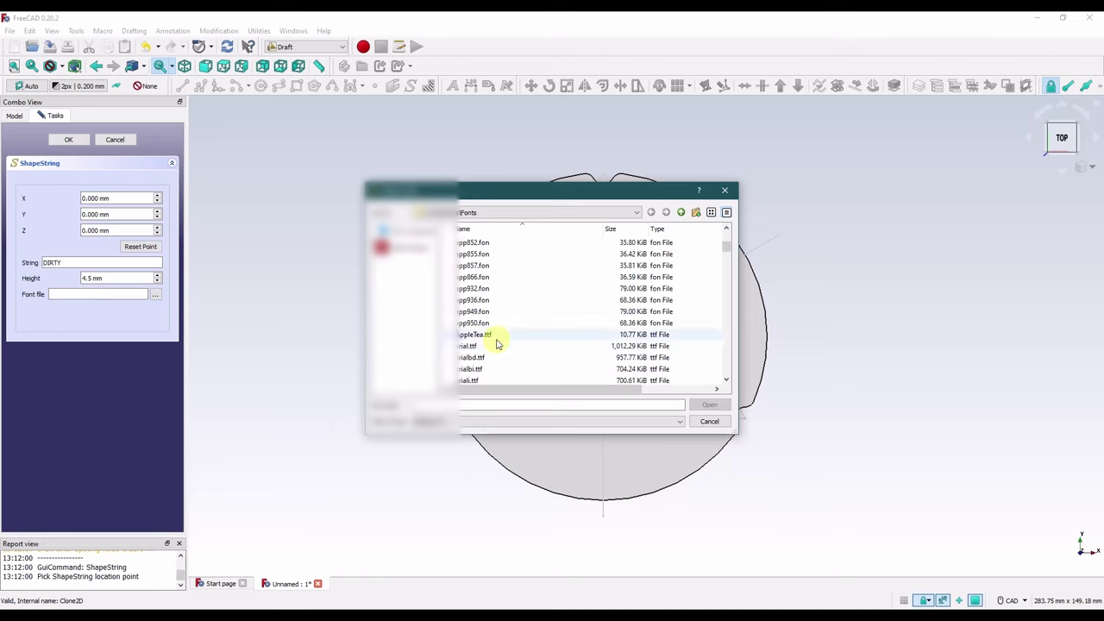
click(493, 337)
click(705, 403)
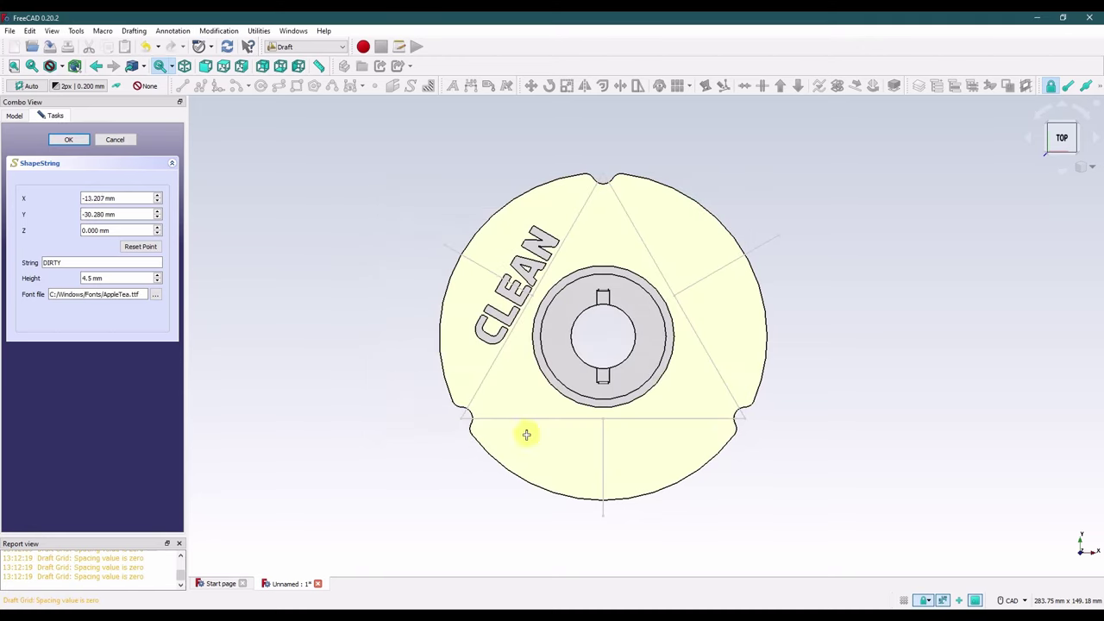
Step: Create the DIRTY ShapeString at X 0 and Y 0 and move it into the group
click(121, 199)
text(0)
click(123, 214)
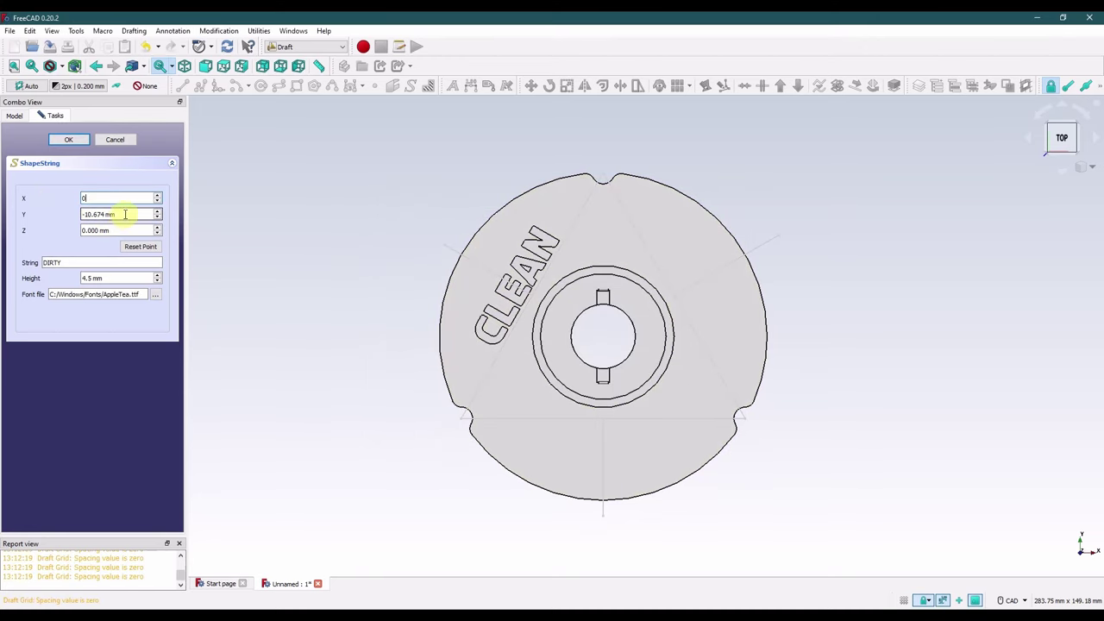
text(0)
click(110, 197)
click(67, 140)
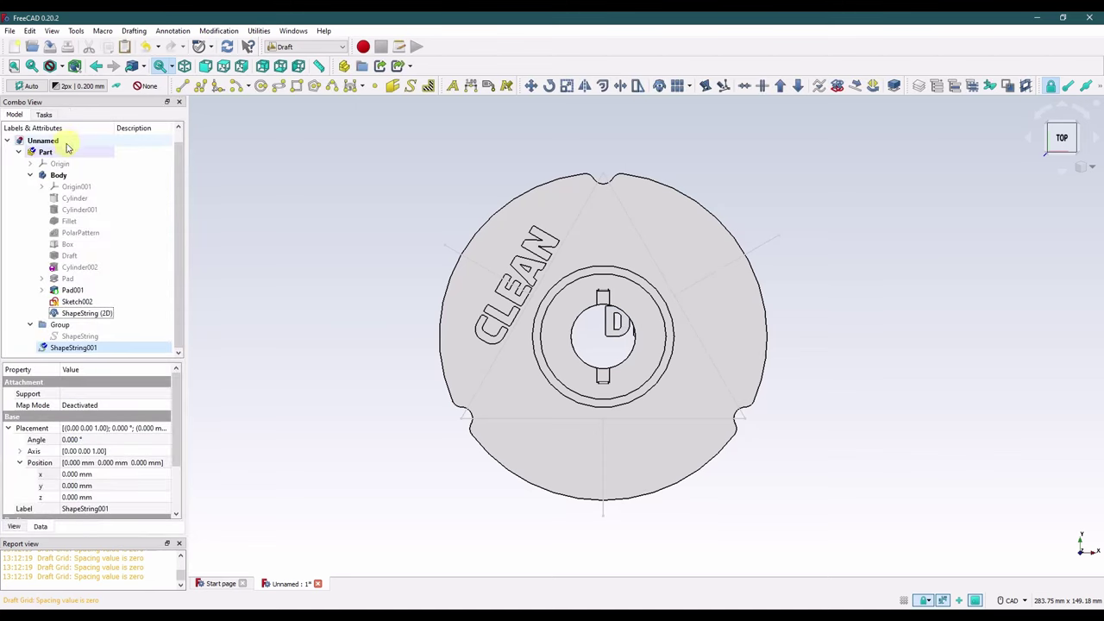
drag(73, 347, 34, 325)
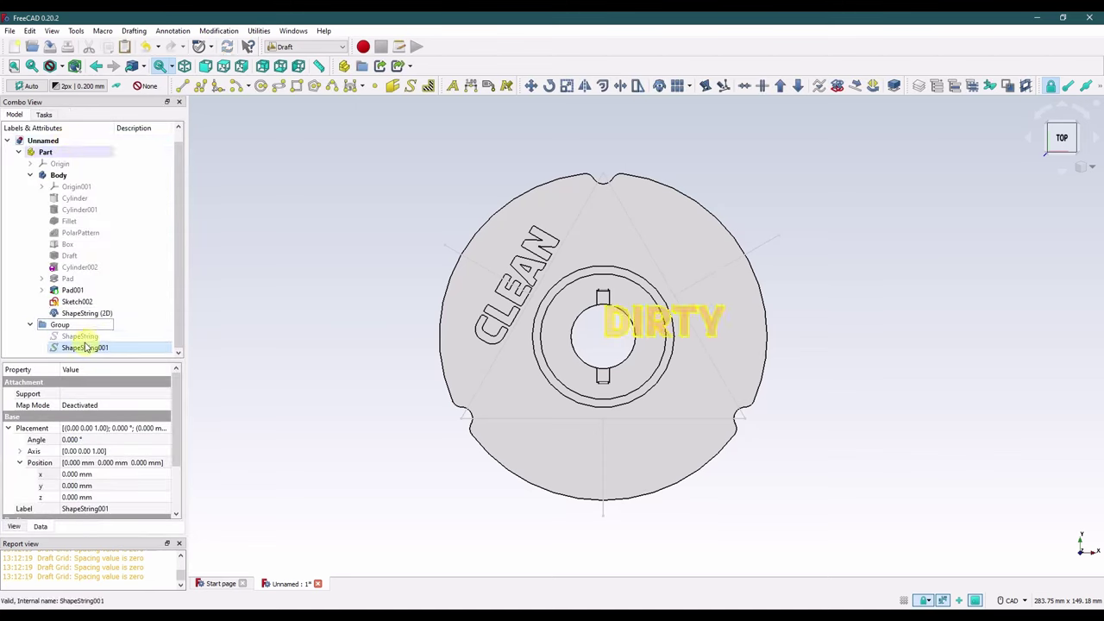
Step: Transform the DIRTY text: rotate it -60° and move it 27.6 mm outward to the triangle's right side
right_click(82, 350)
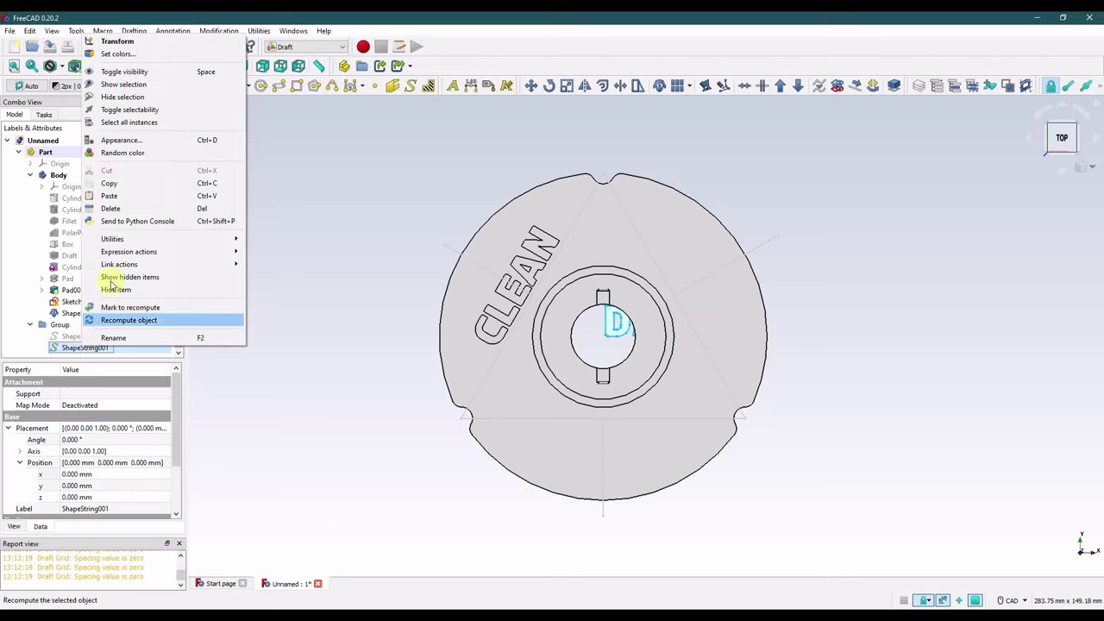
click(140, 40)
drag(686, 276, 686, 369)
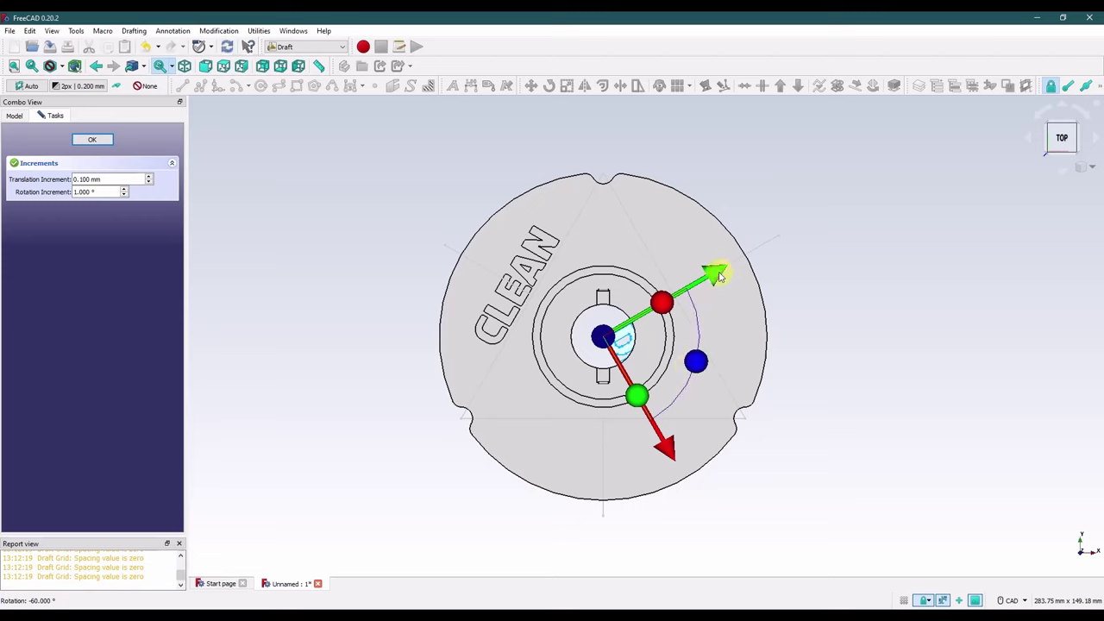
drag(720, 276, 792, 231)
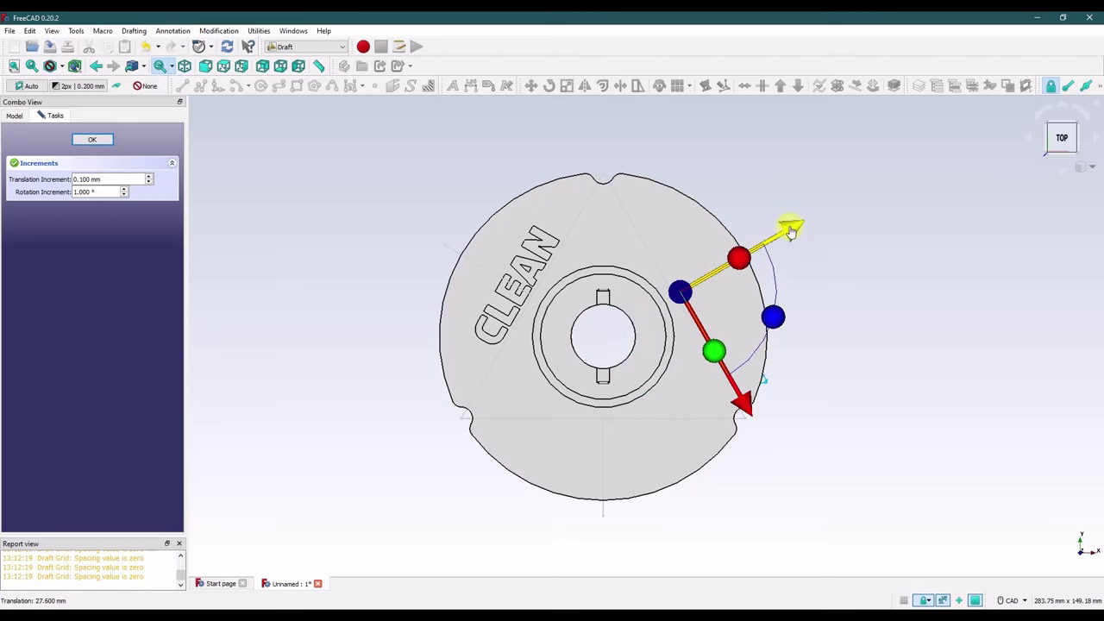
click(92, 139)
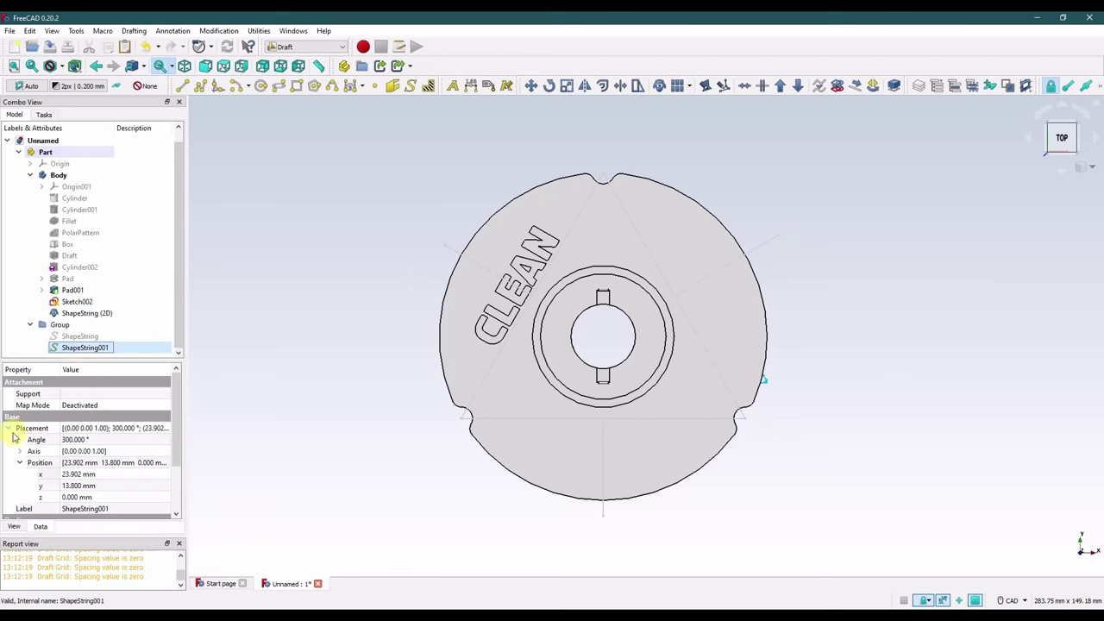
Step: Set the DIRTY ShapeString's Z position to 2 mm so the lettering lies on the disc's top face
click(106, 498)
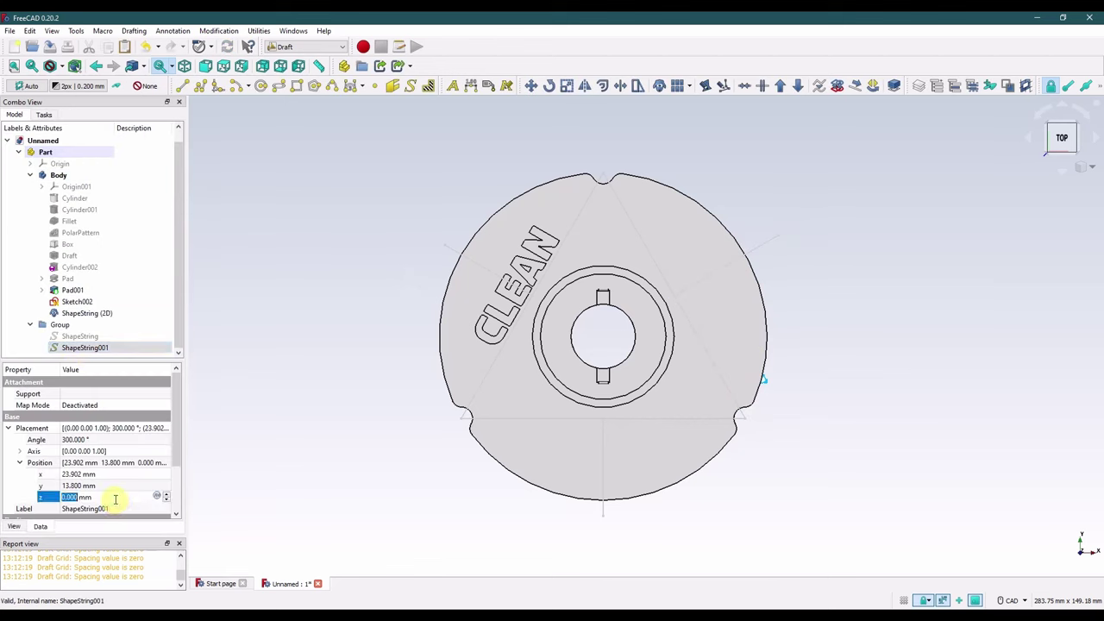
text(2)
click(115, 486)
Step: Transform the DIRTY text by moving it -19.7 mm along its own baseline, centring it between the upper and lower-right notches
right_click(89, 348)
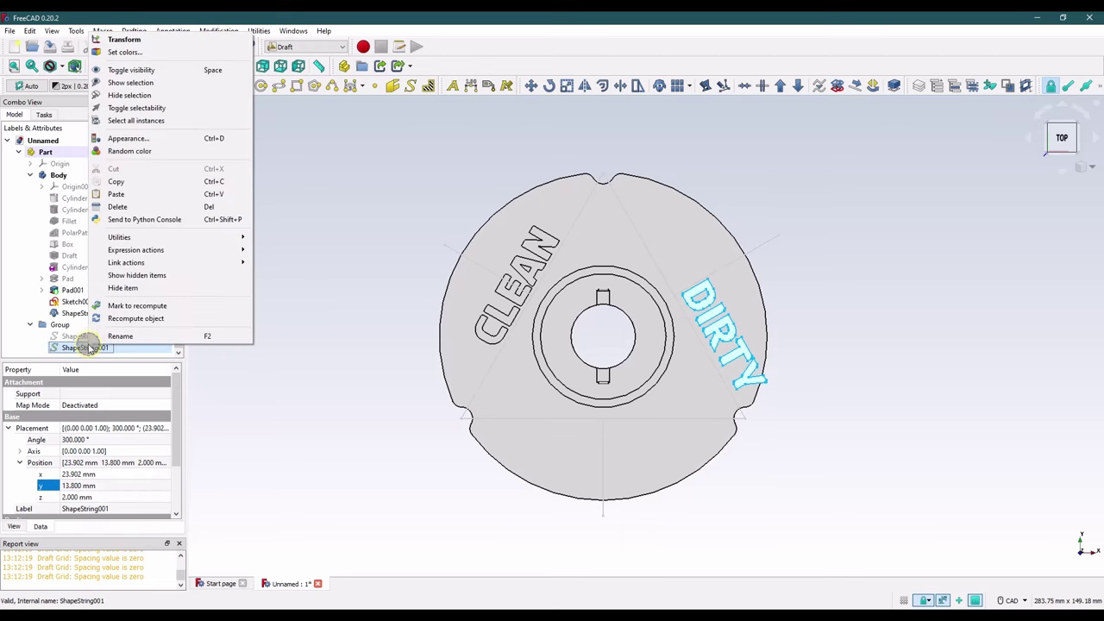
click(124, 39)
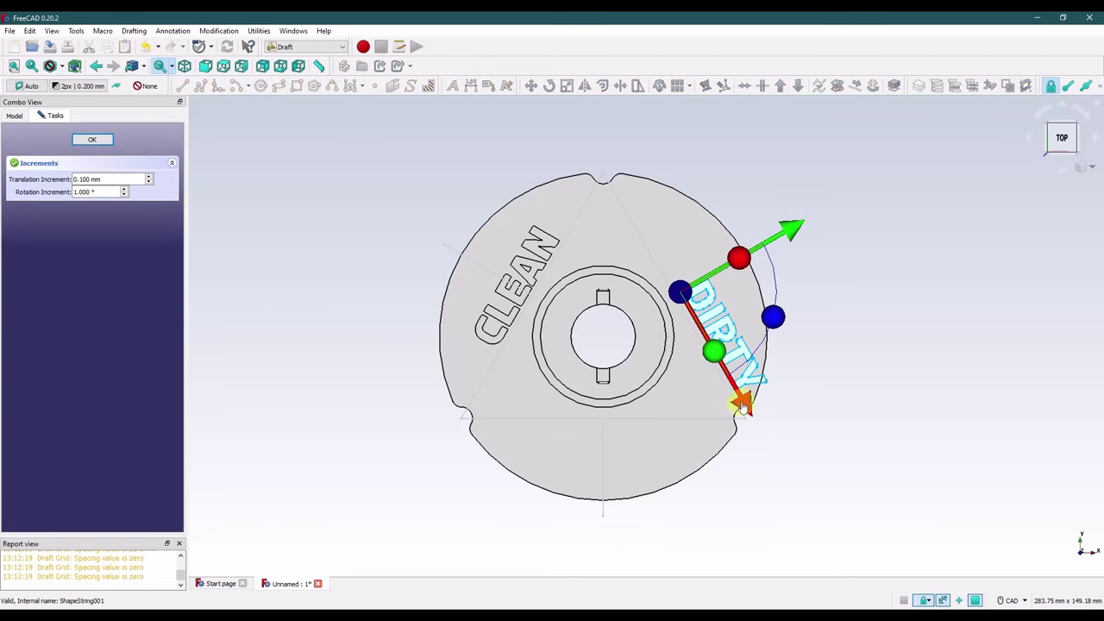
drag(742, 405, 704, 355)
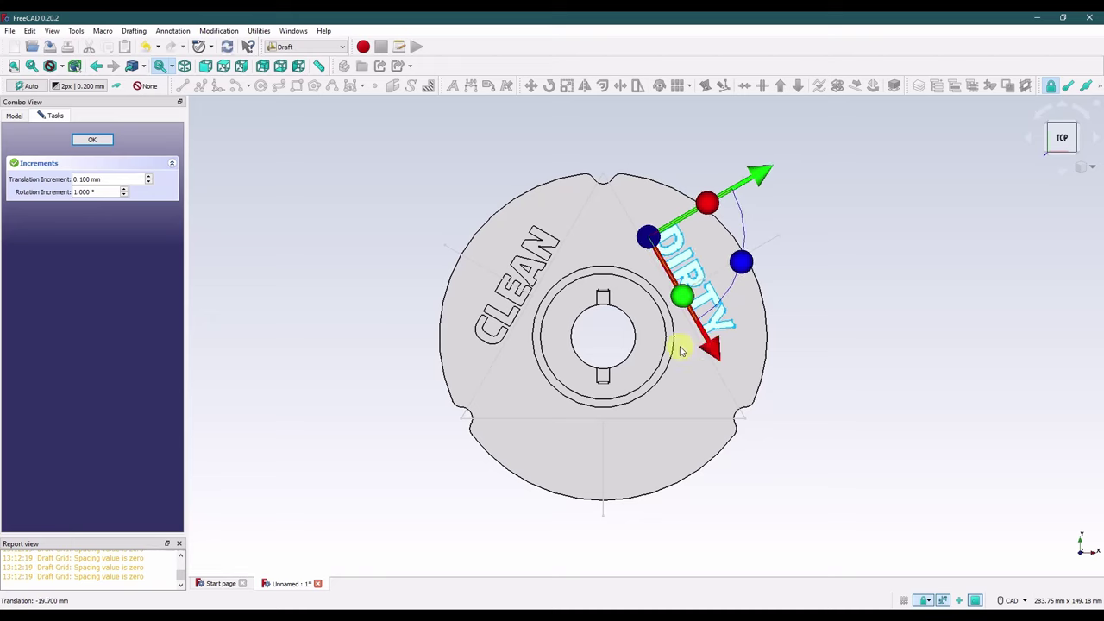
click(91, 139)
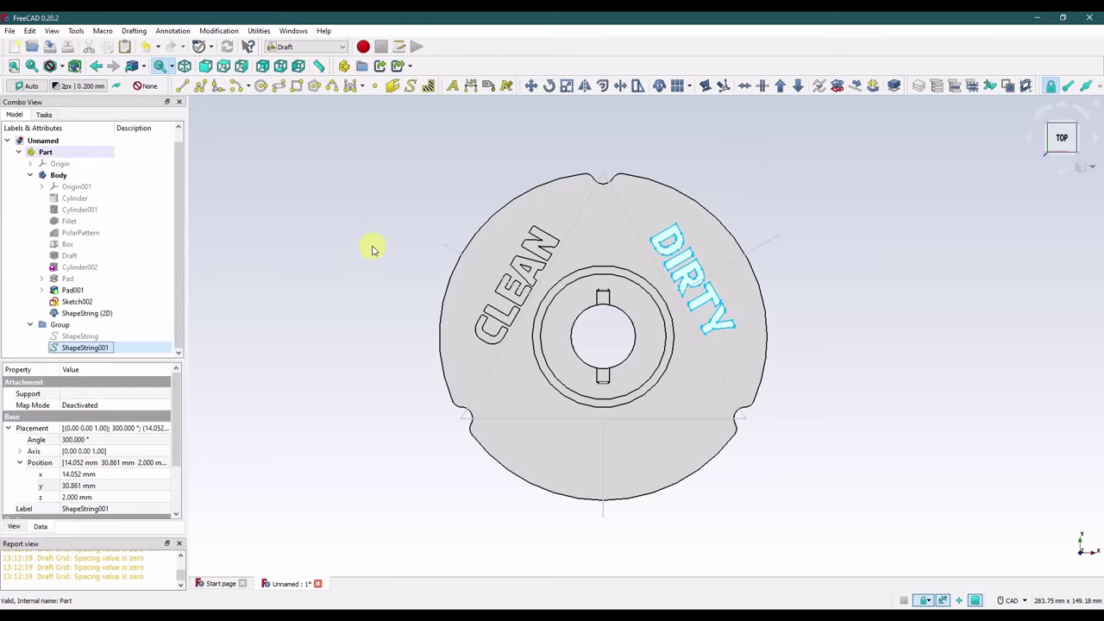
Step: Transform the DIRTY text again, moving it -0.6 mm perpendicular to its baseline, inward toward the disc's centre
click(324, 295)
right_click(87, 347)
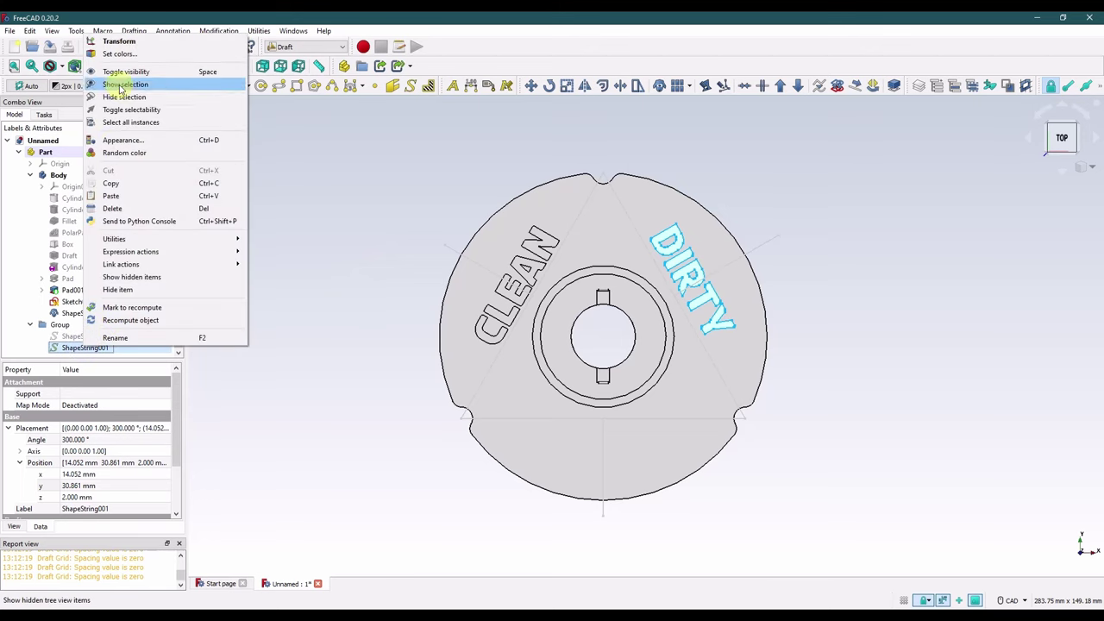
click(131, 43)
drag(758, 175, 756, 177)
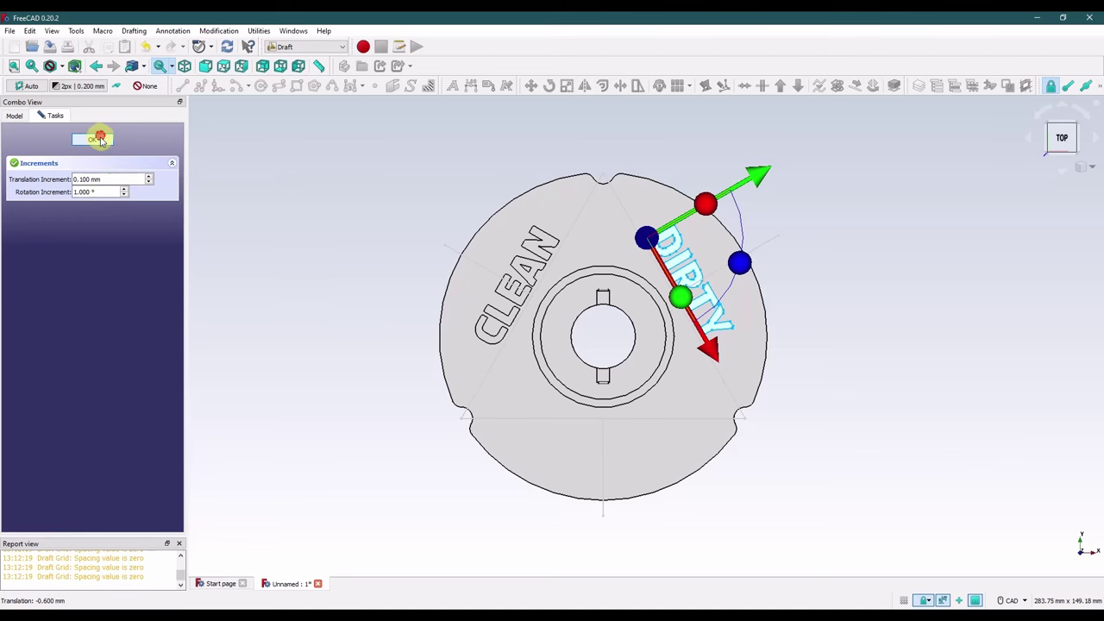
Step: Shift the DIRTY ShapeString 1.5 mm inward, perpendicular to its baseline, toward the disc's hub
click(93, 138)
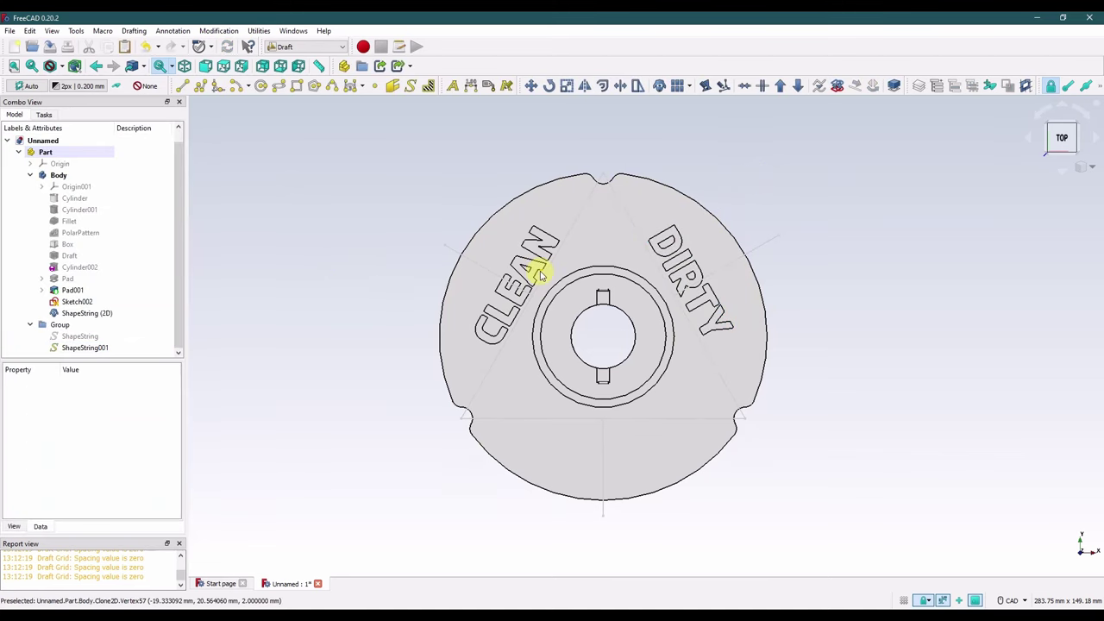
right_click(85, 348)
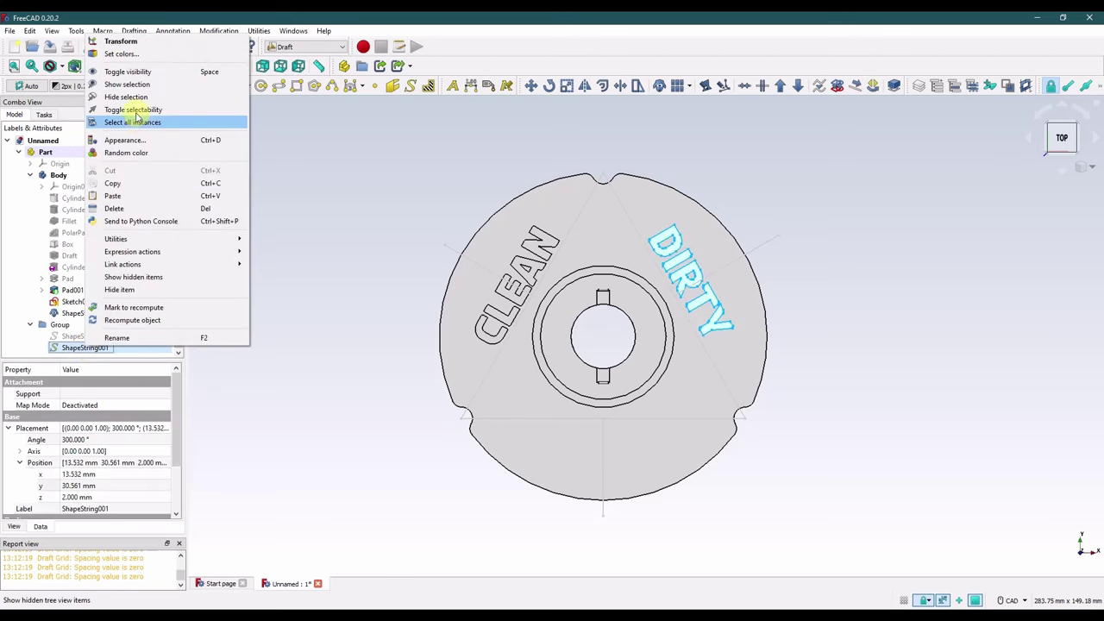
click(119, 41)
drag(762, 178, 759, 189)
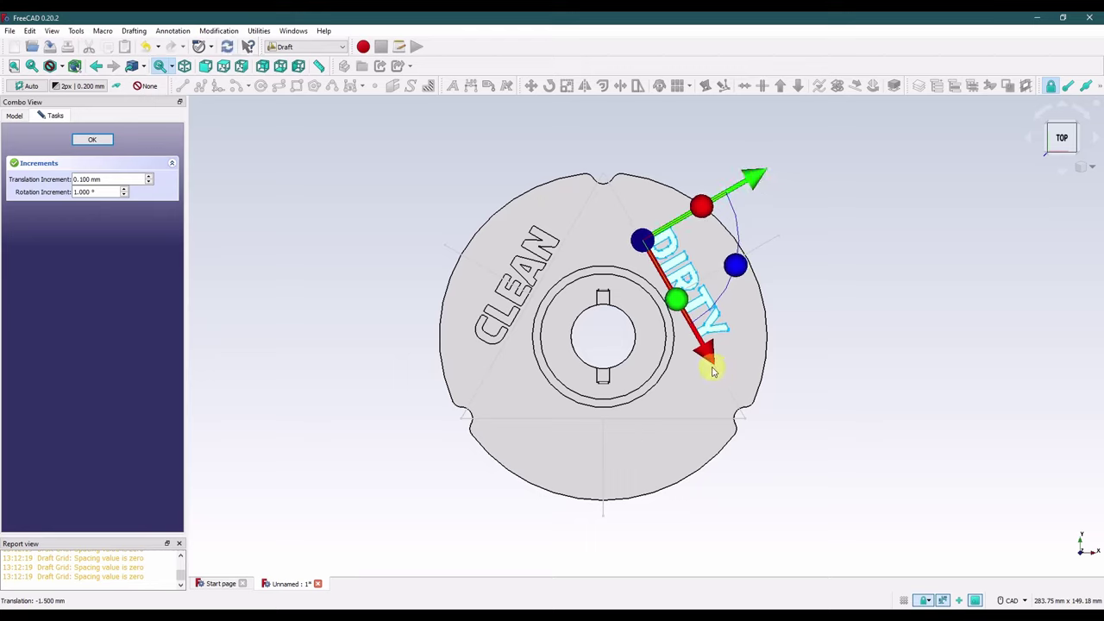
click(91, 138)
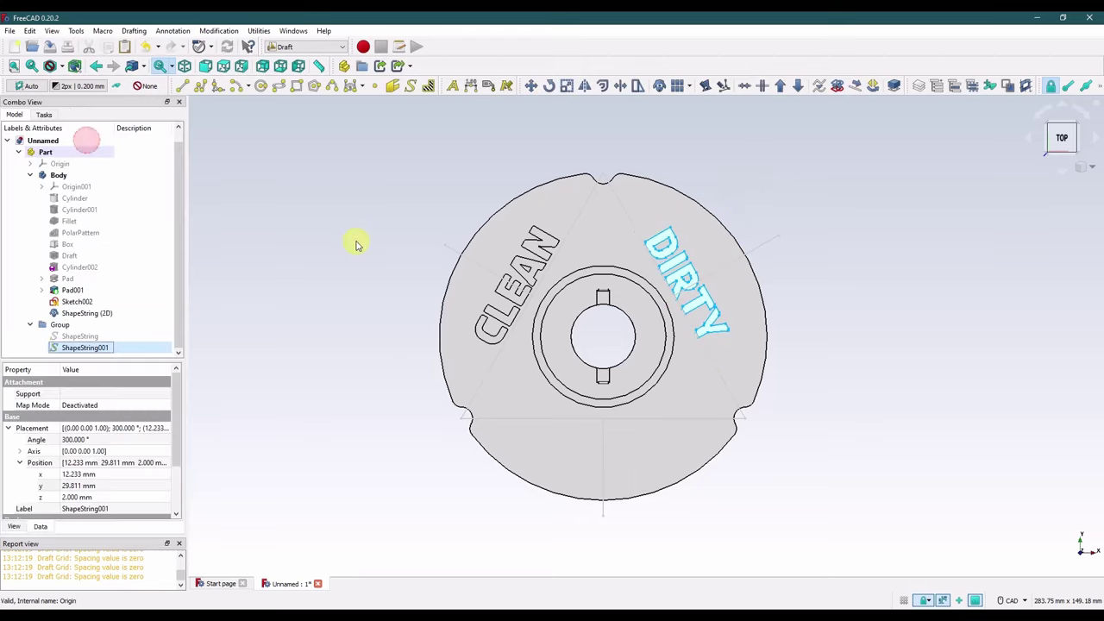
Step: Move the original CLEAN ShapeString slightly along its local Y axis, to about X -32.18 mm, Y -4.74 mm
right_click(84, 337)
click(128, 35)
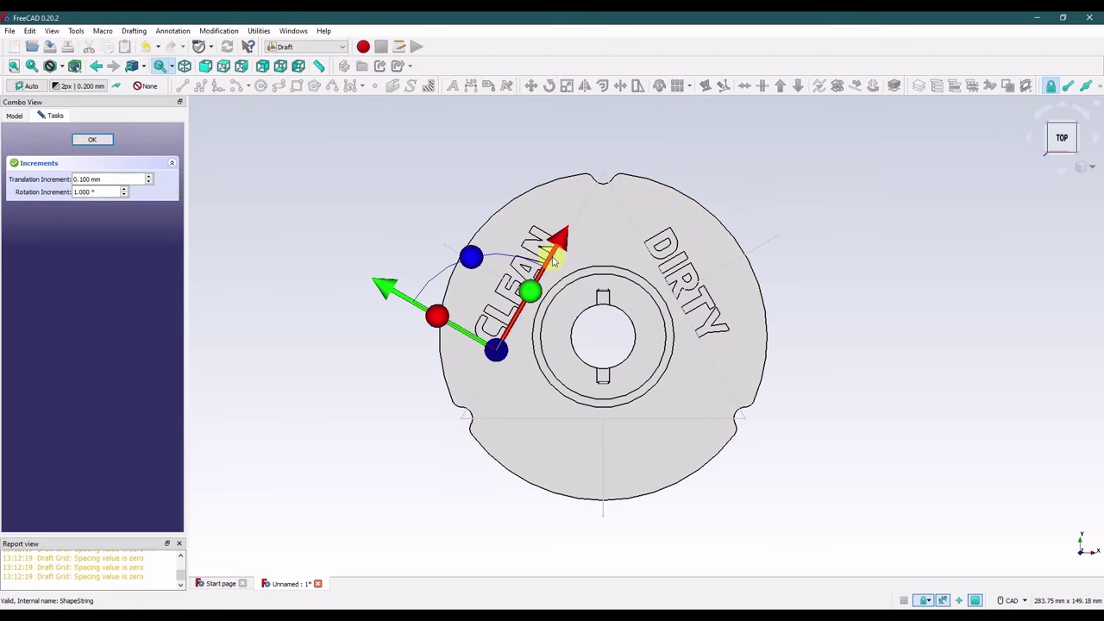
drag(380, 295, 386, 288)
click(91, 139)
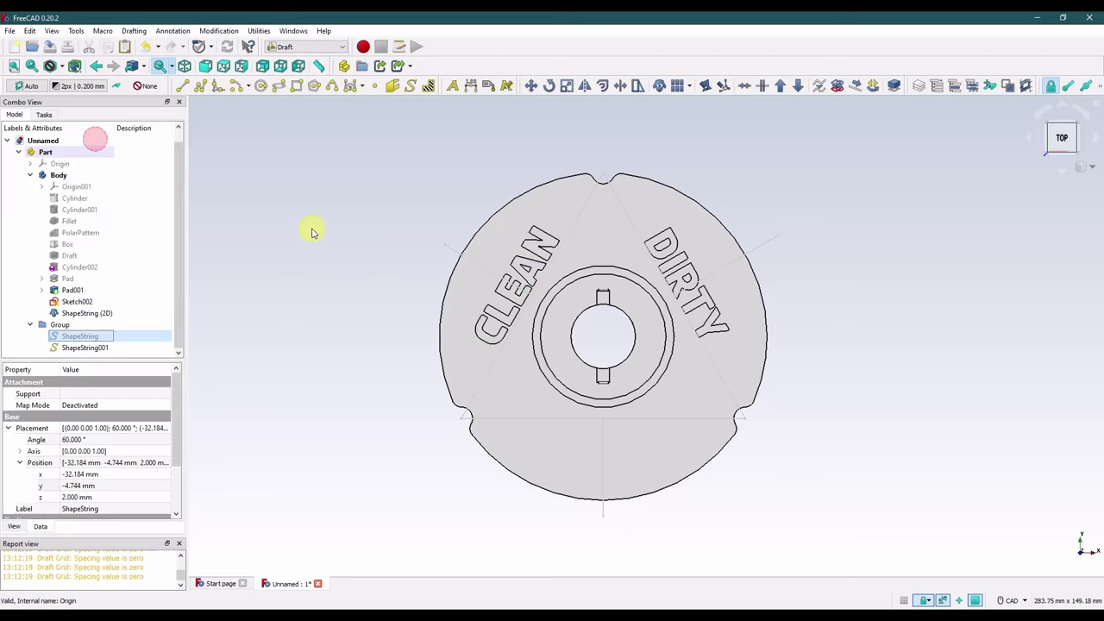
Step: Clone the DIRTY text with Draft Clone and place the clone inside the Body
click(681, 271)
click(659, 86)
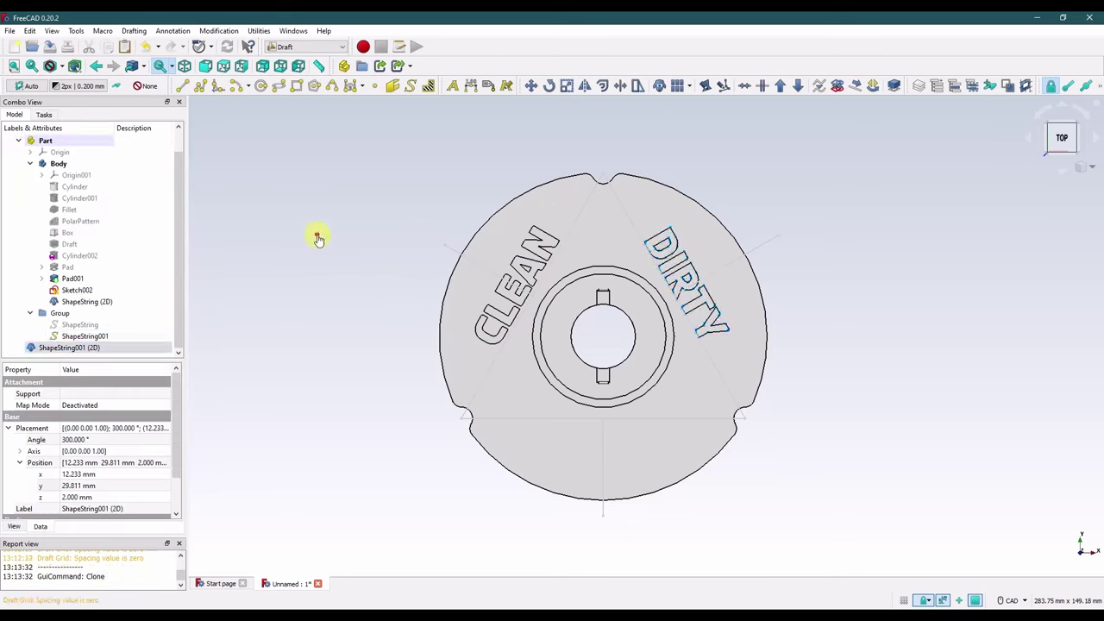
drag(95, 348, 59, 163)
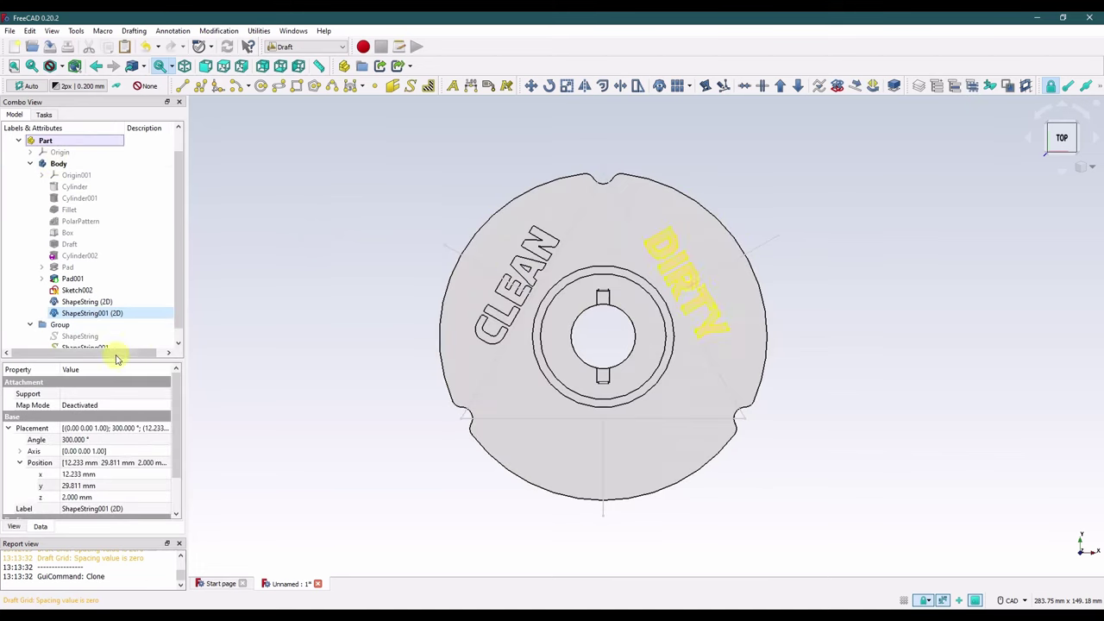
scroll(81, 336, down, 1)
click(337, 324)
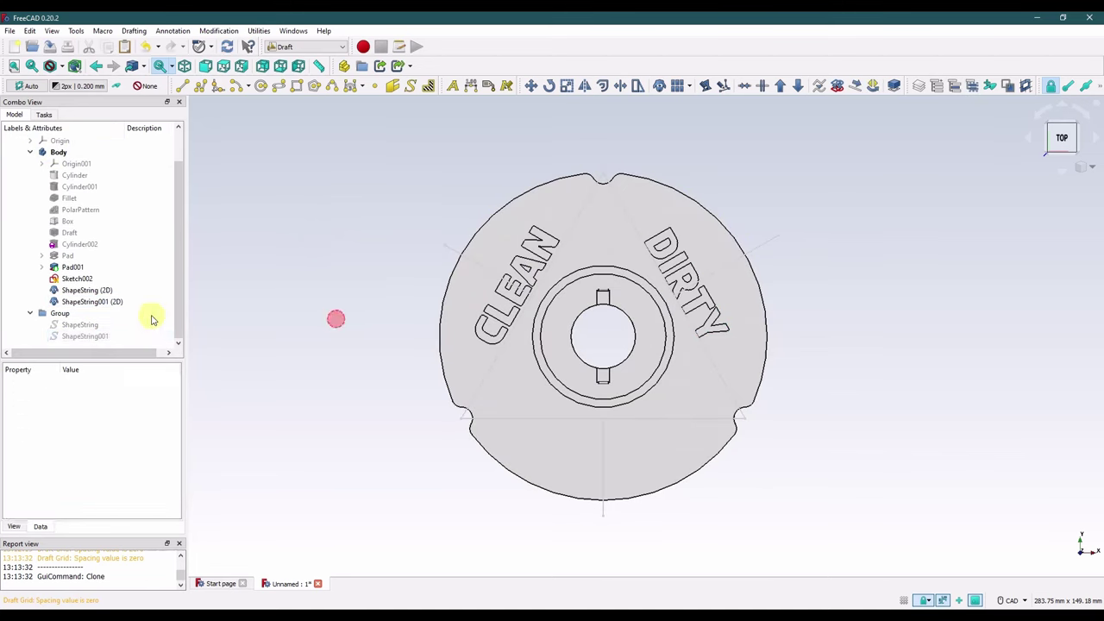
Step: Transform the cloned CLEAN text inward to about X -32.01 mm, Y -4.84 mm so it sits on the guide line
click(81, 290)
click(83, 326)
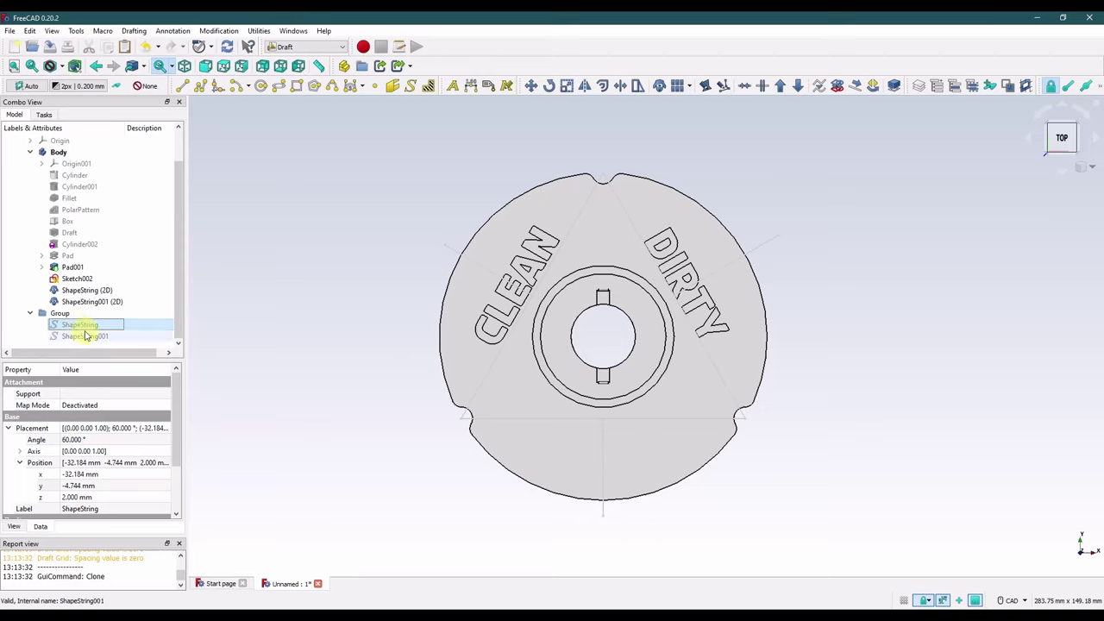
click(85, 292)
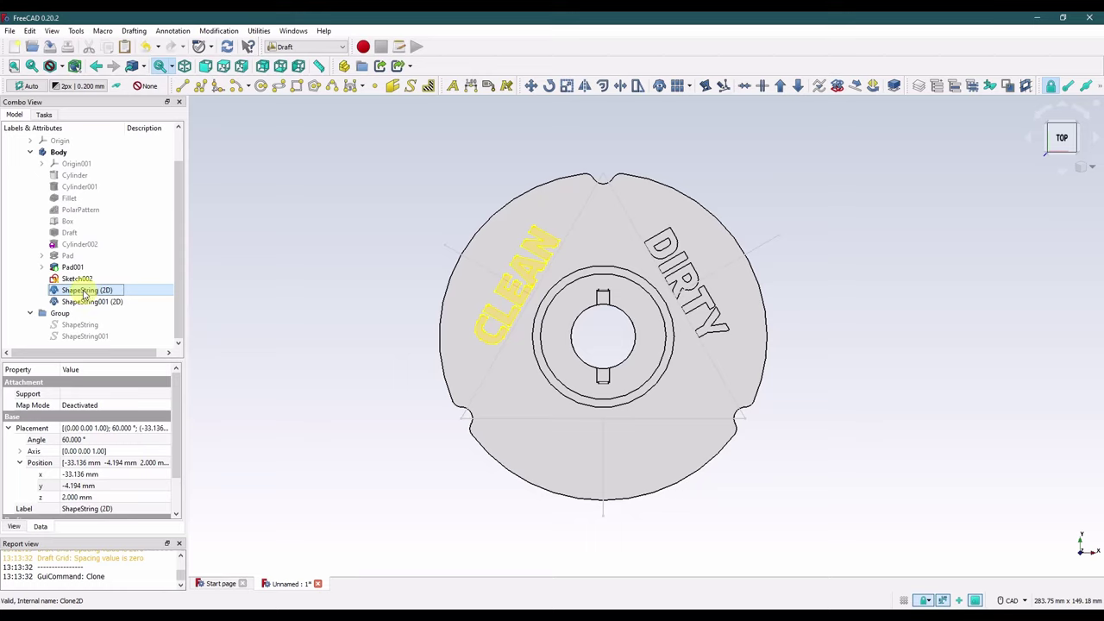
click(82, 325)
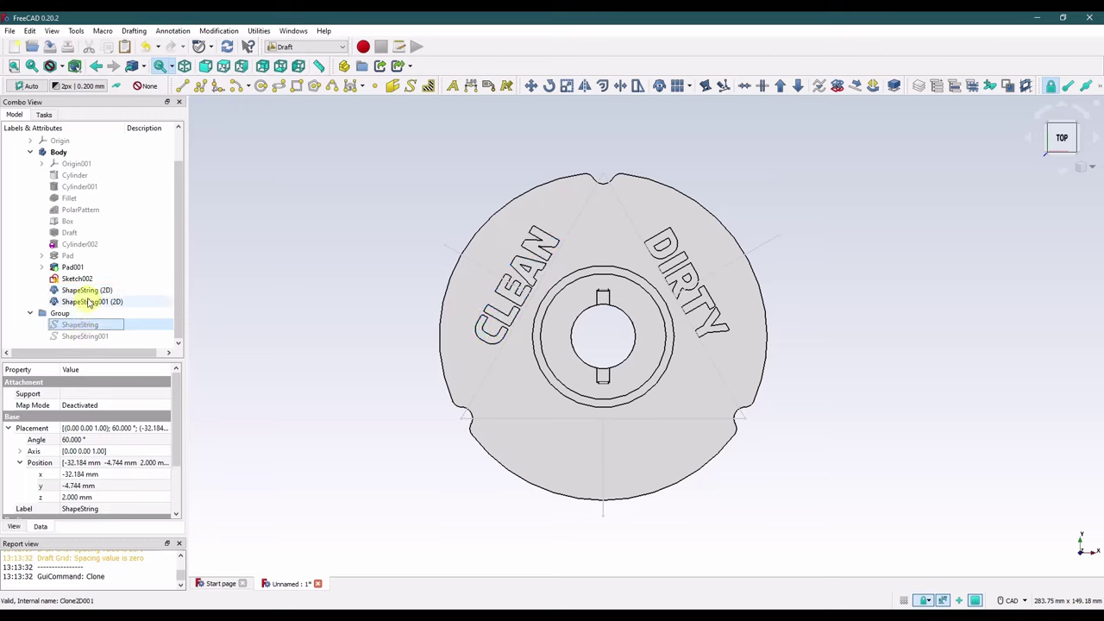
click(82, 290)
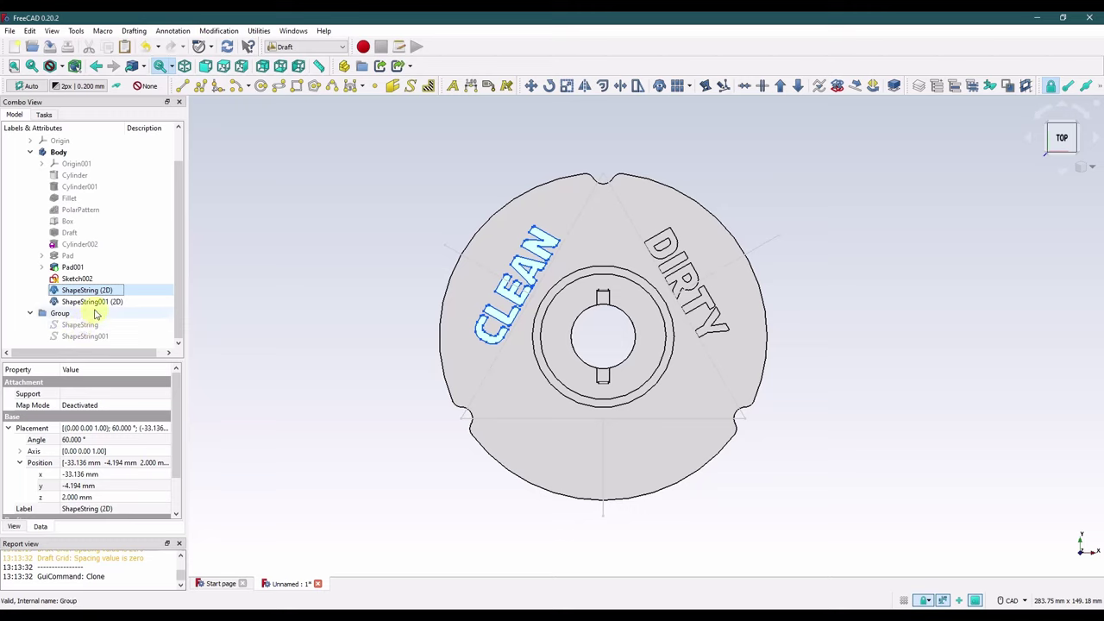
right_click(83, 288)
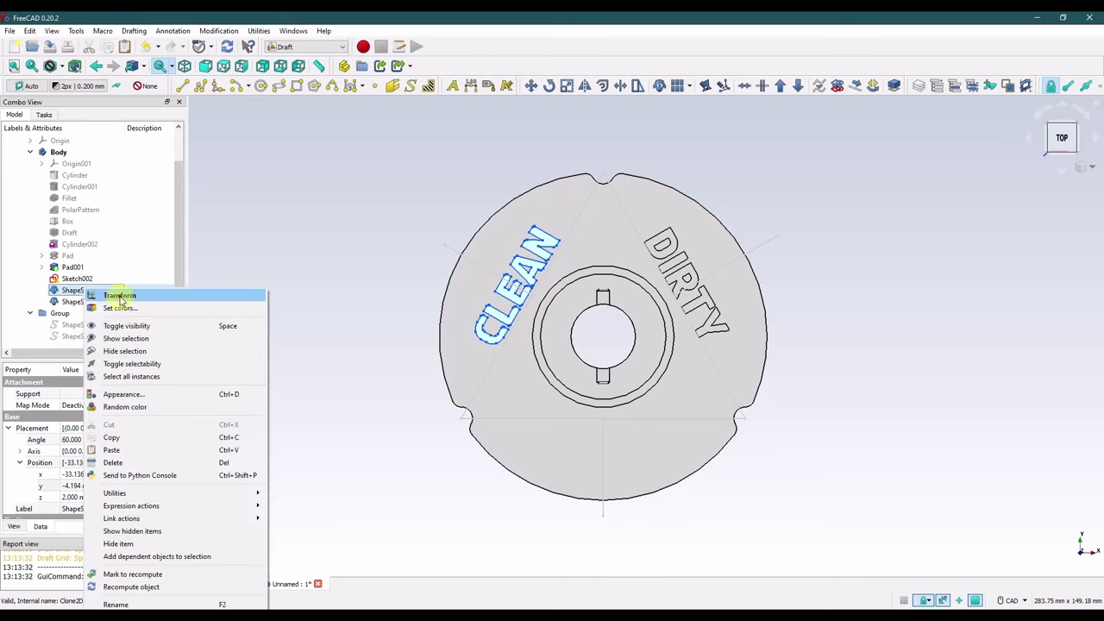
click(108, 295)
drag(387, 293, 390, 296)
click(92, 140)
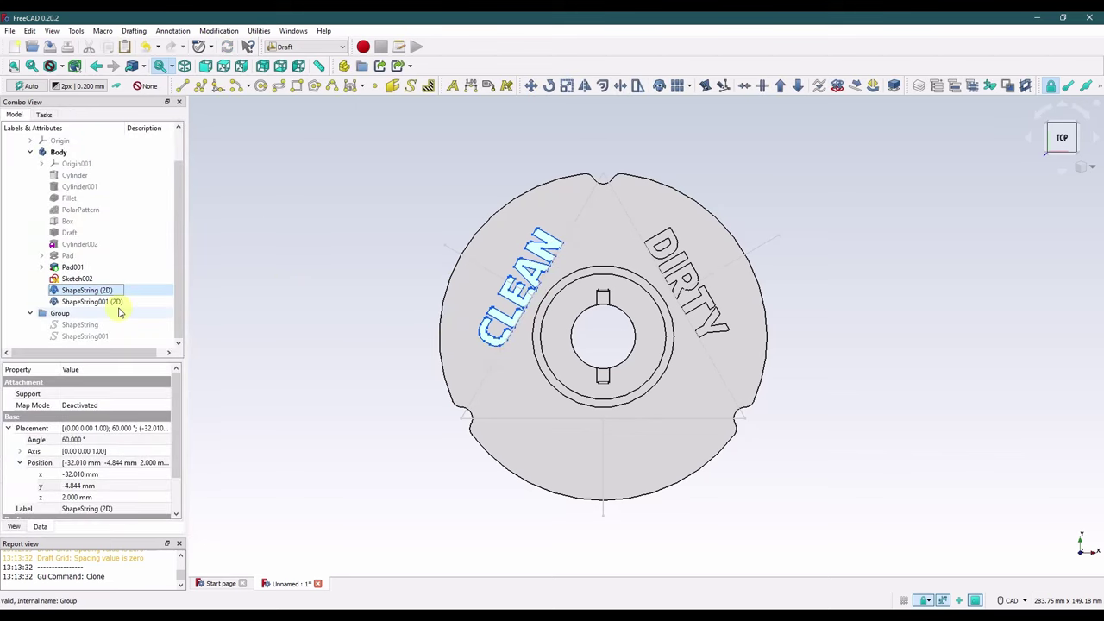
Step: Try to shift the cloned DIRTY text toward the disc's hub with Transform
click(111, 300)
right_click(110, 302)
click(138, 310)
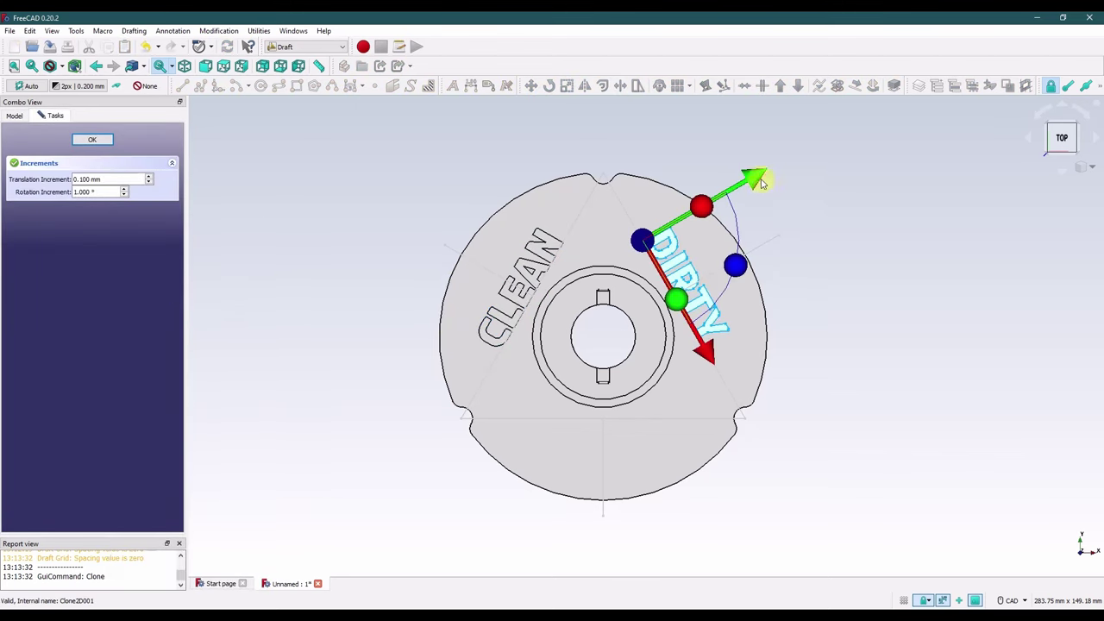
drag(761, 184, 761, 189)
click(91, 141)
click(320, 228)
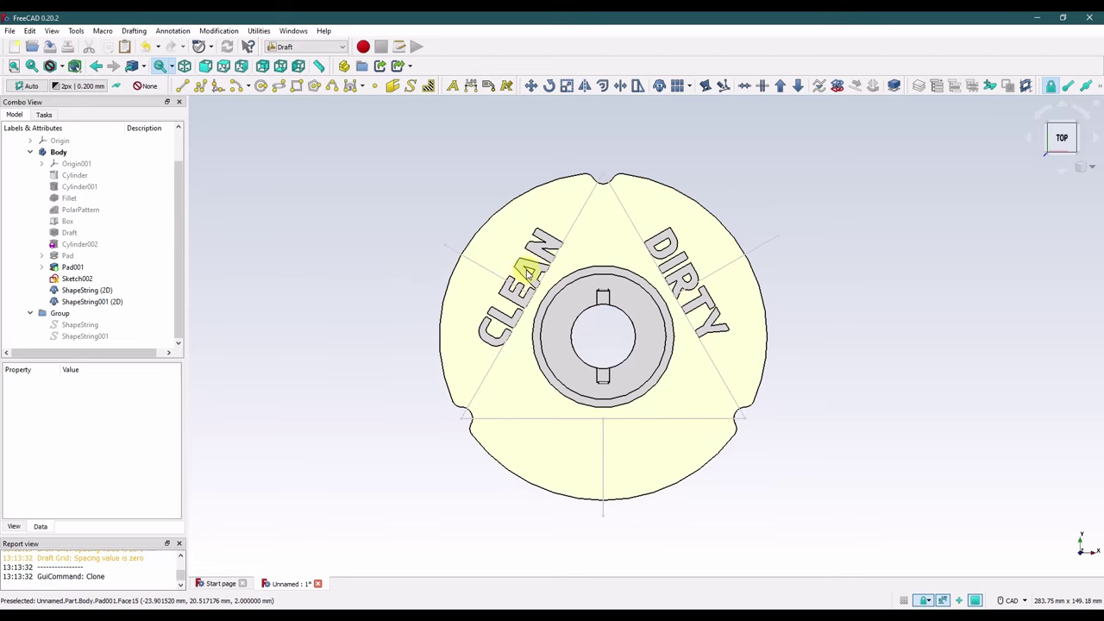
Step: Change the string of the original DIRTY ShapeString to RUNNING
click(99, 302)
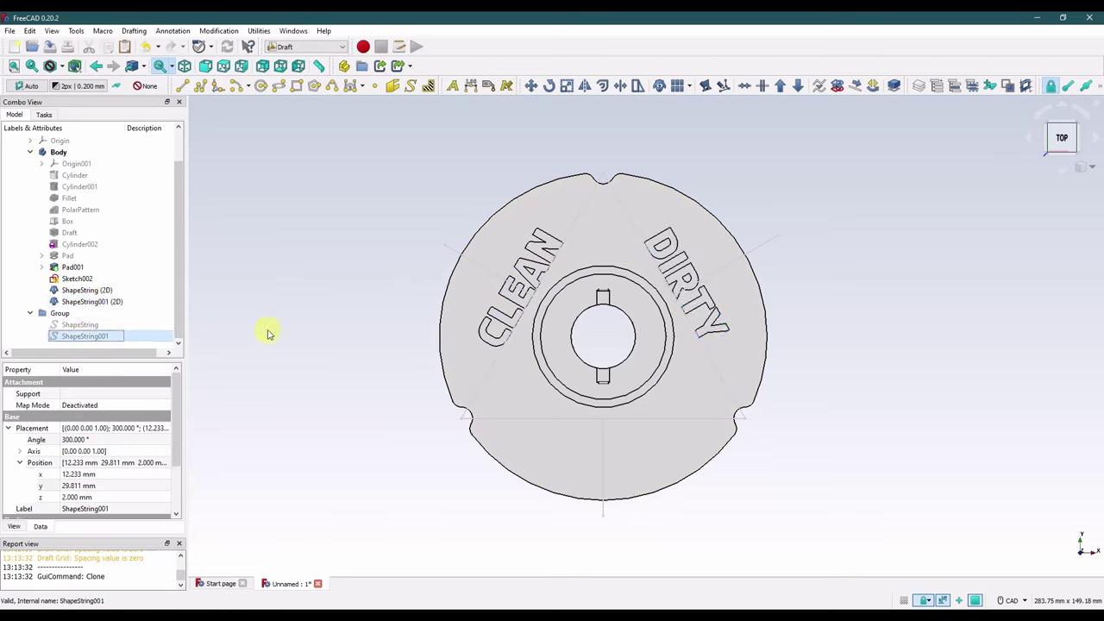
click(294, 327)
click(91, 335)
right_click(92, 336)
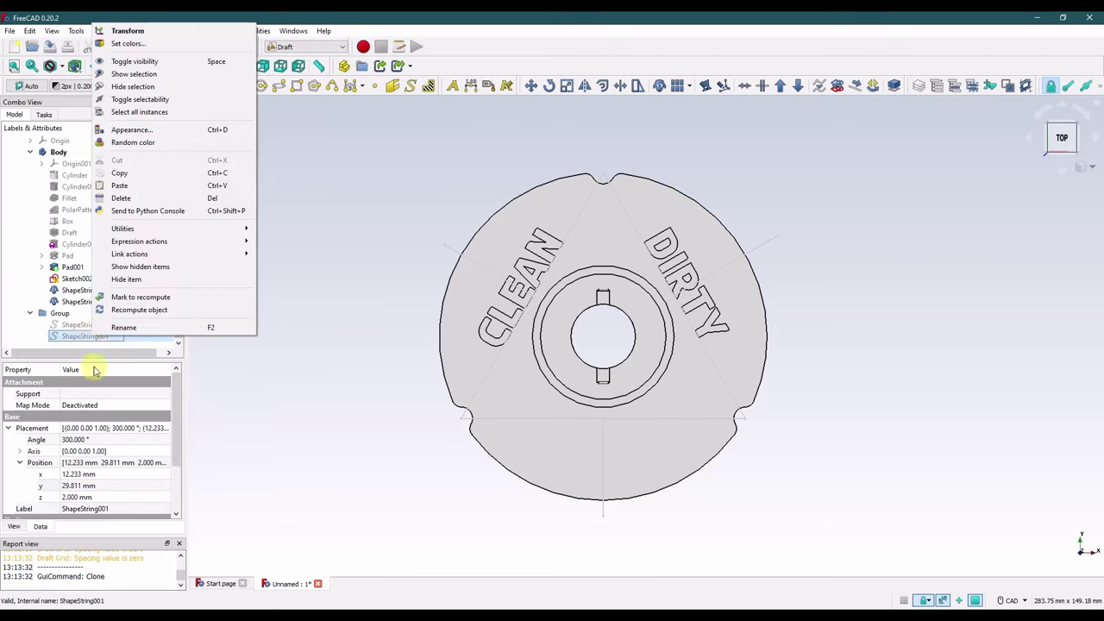
click(177, 413)
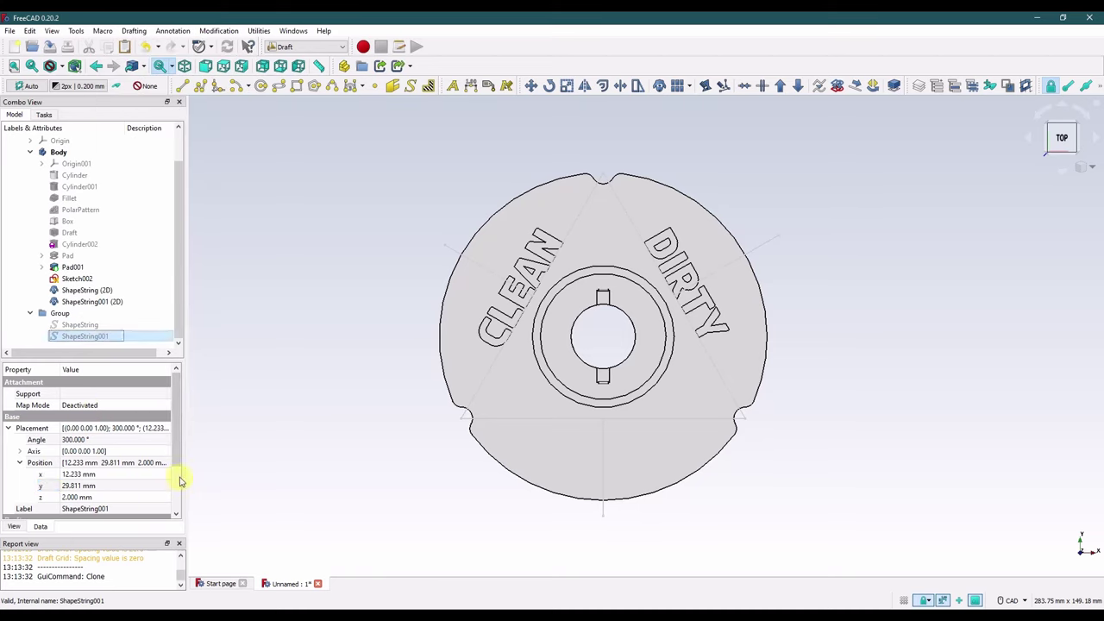
scroll(180, 480, down, 2)
click(112, 498)
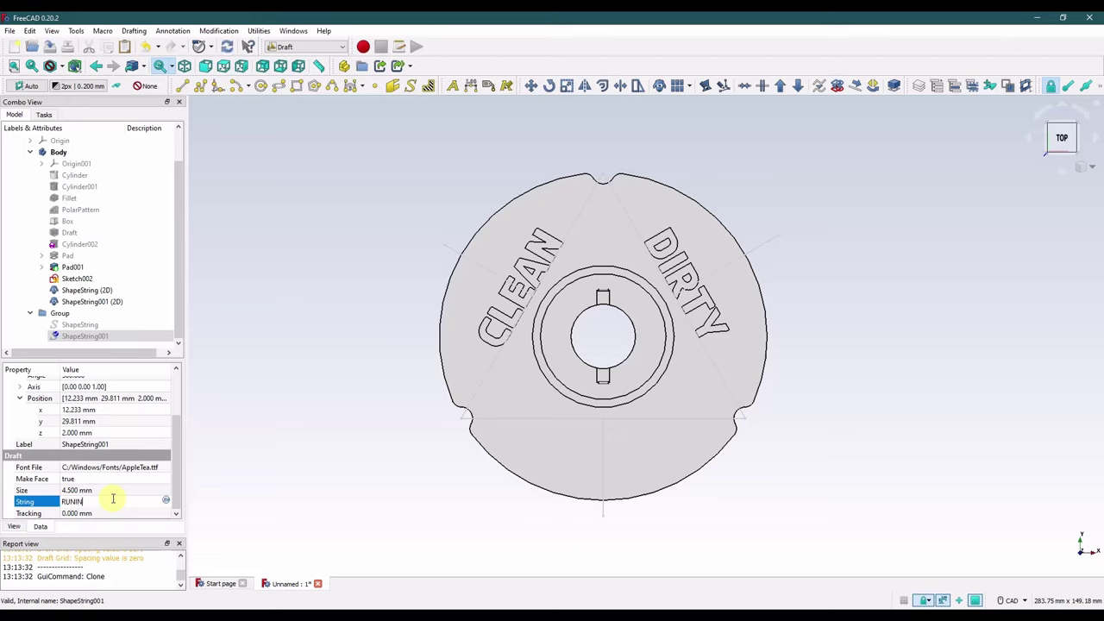
key(Return)
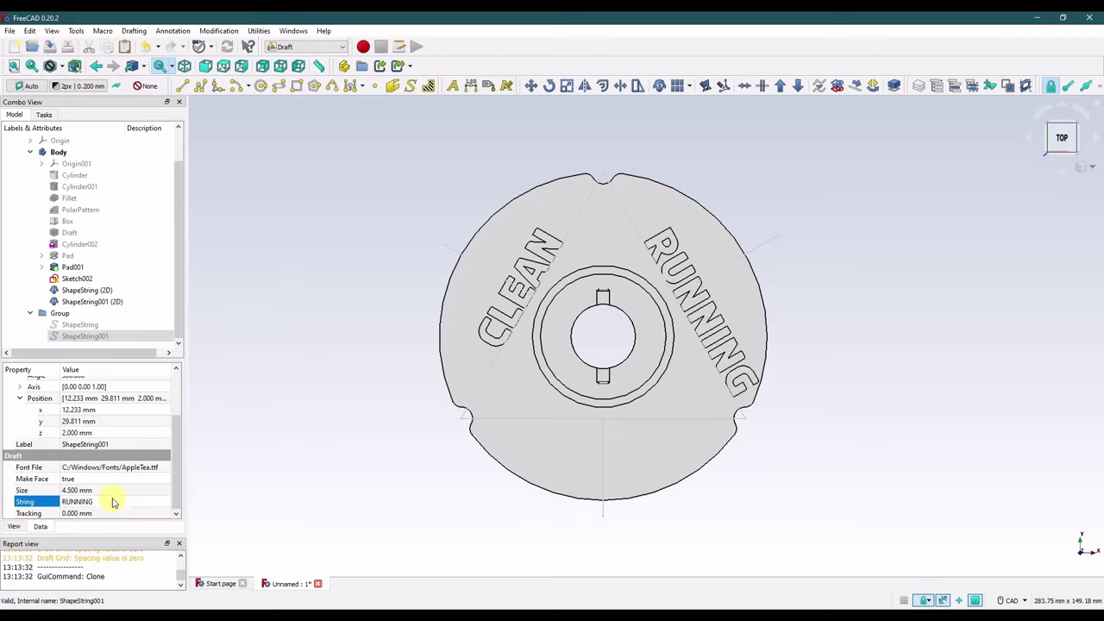
click(311, 358)
Step: Transform the cloned RUNNING text about 8 mm back along its baseline toward the disc's upper notch
click(108, 302)
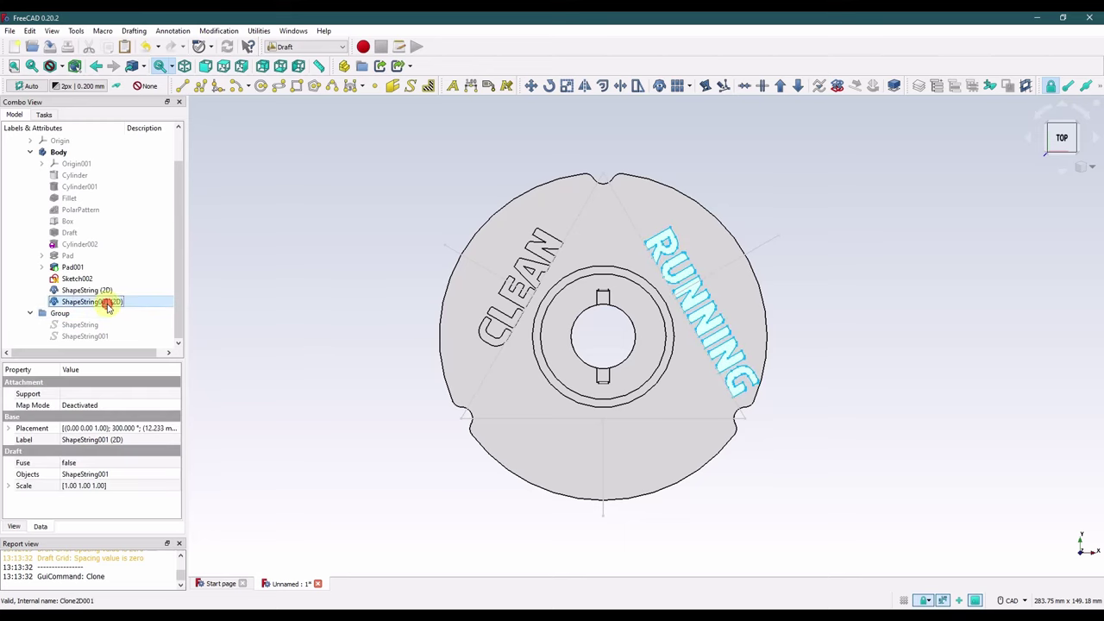
click(101, 336)
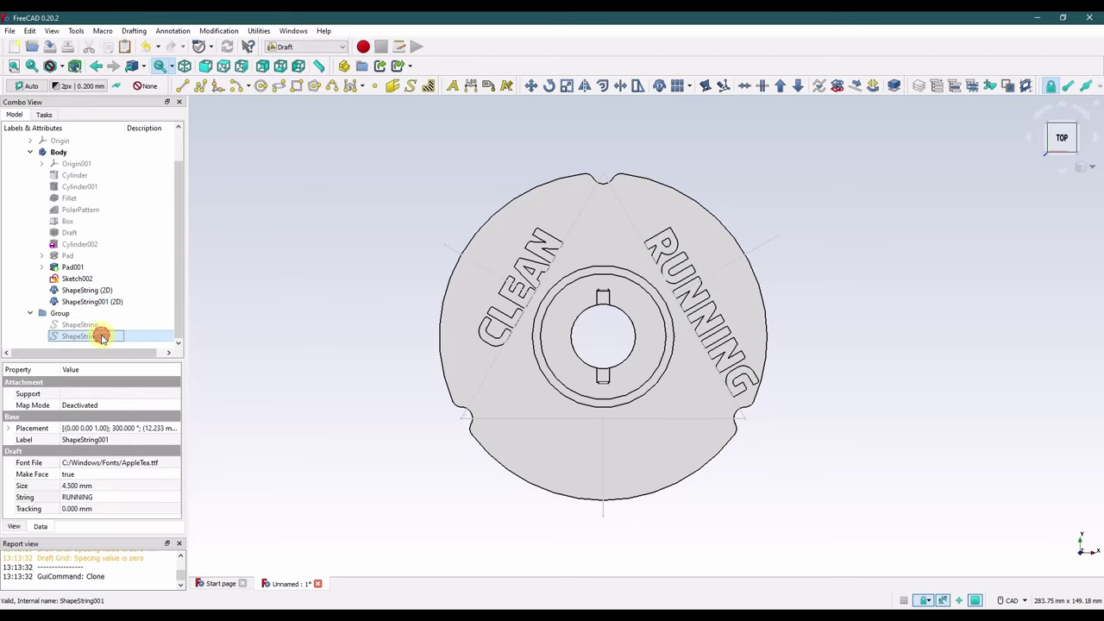
right_click(95, 339)
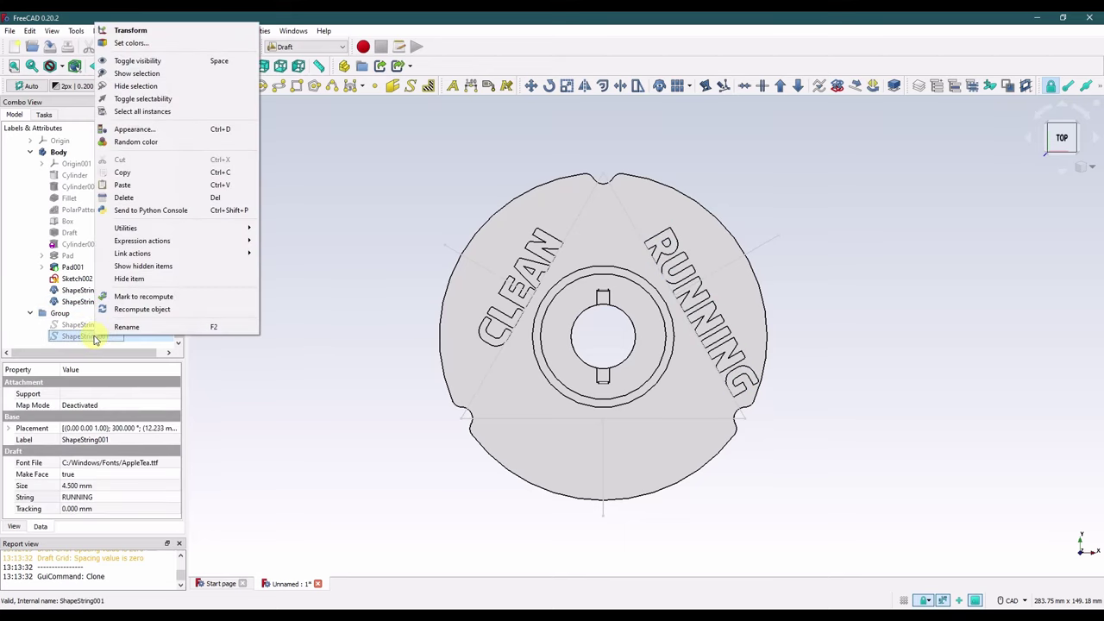
click(258, 365)
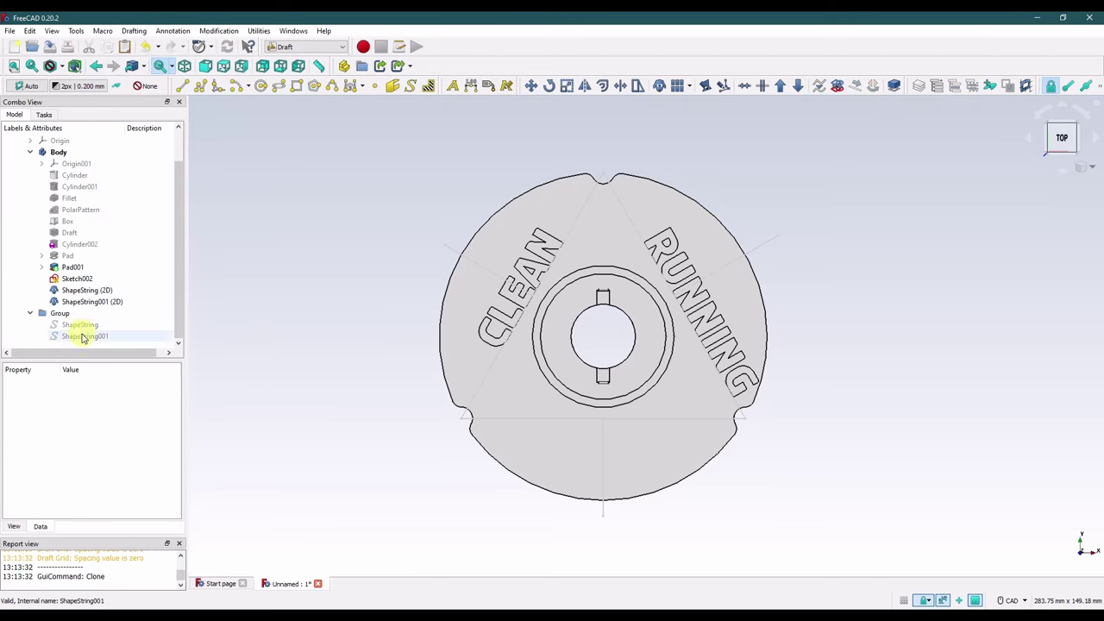
right_click(83, 302)
click(215, 308)
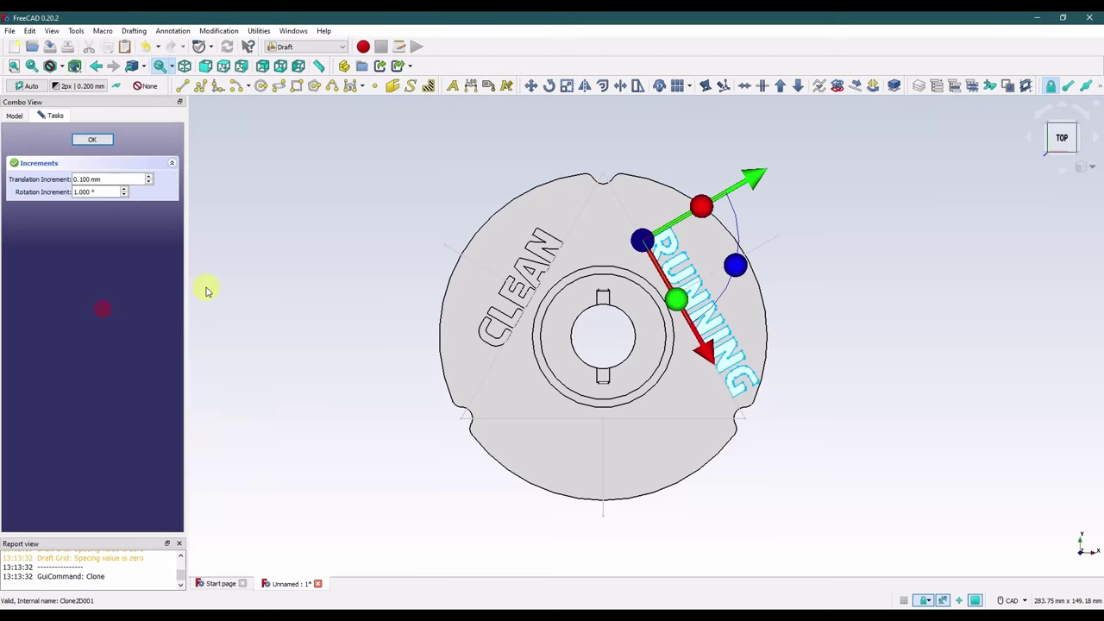
drag(707, 355, 694, 336)
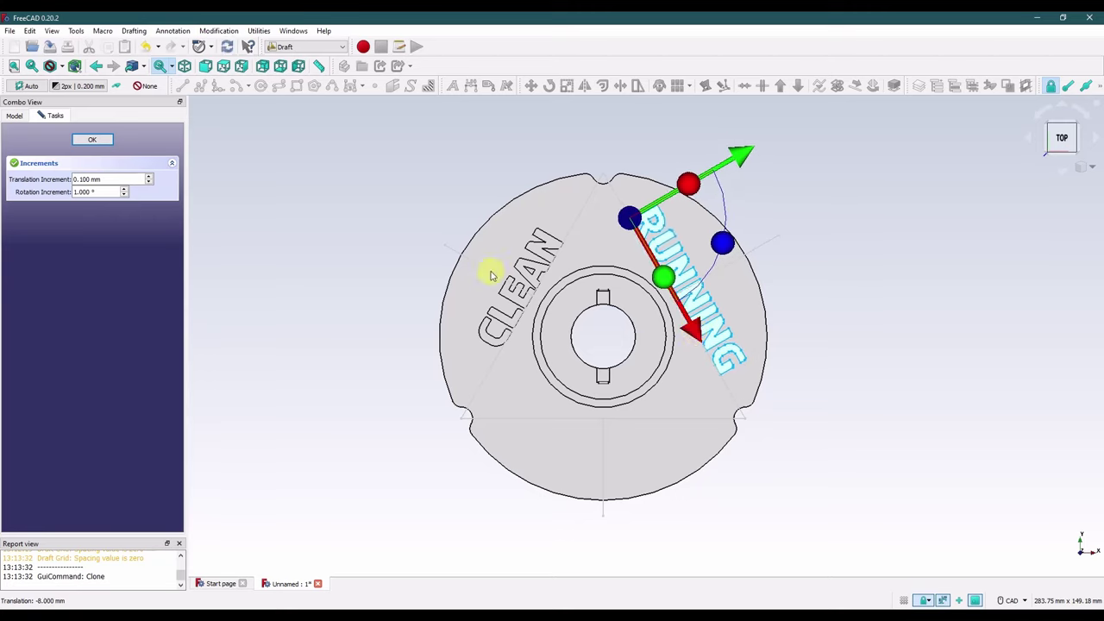
click(92, 139)
click(355, 216)
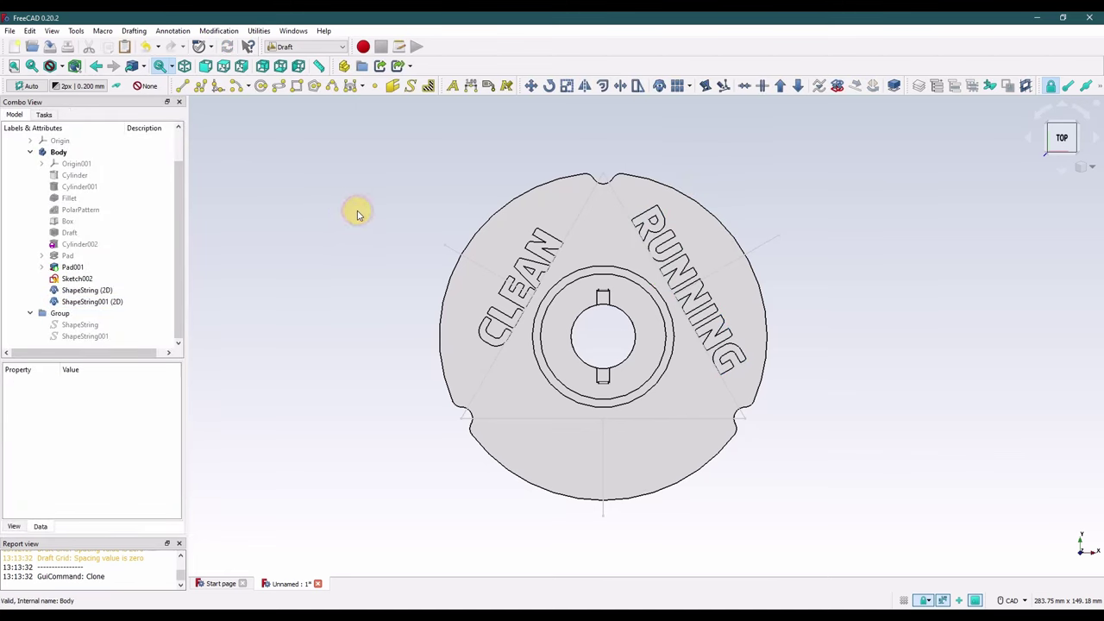
Step: Start a new ShapeString with the string DIRTY, height 4.5 mm and the AppleTea.ttf font file
double_click(94, 298)
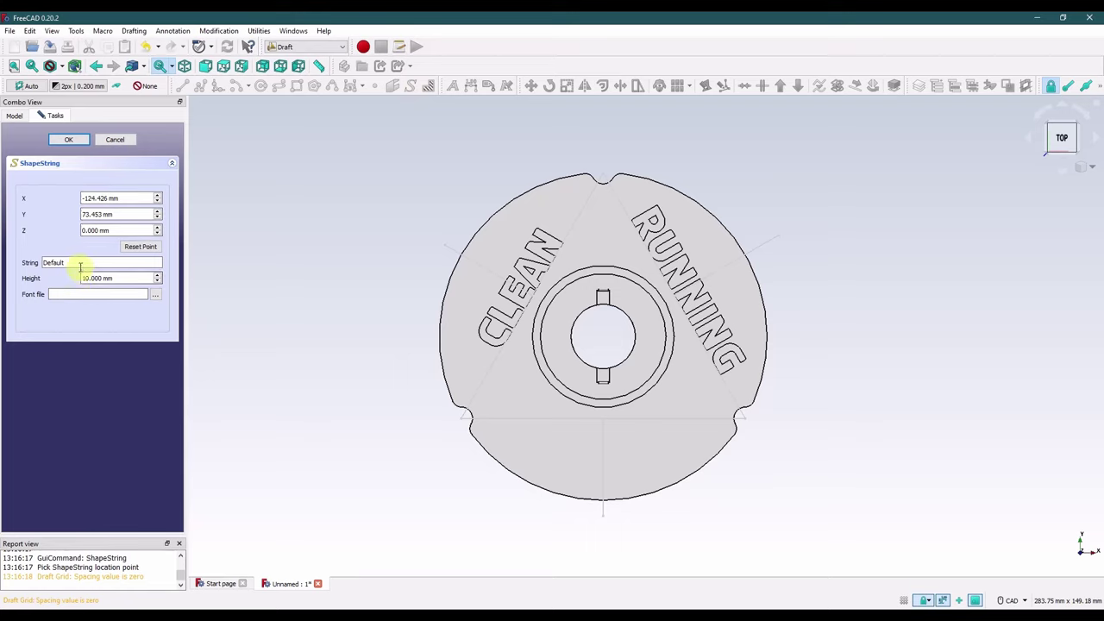
drag(80, 263, 38, 265)
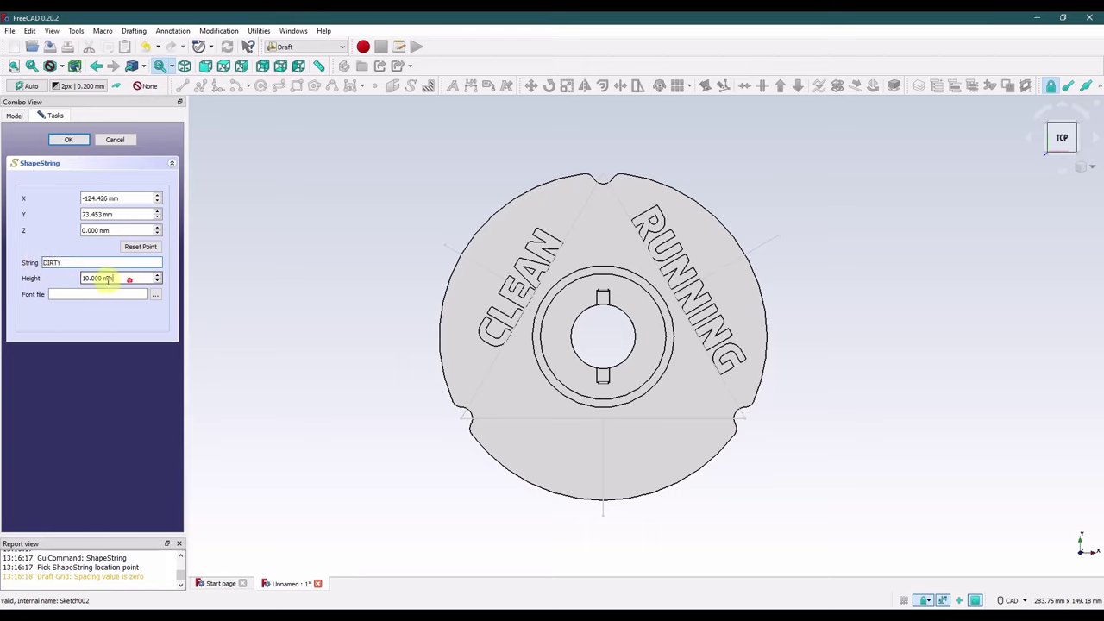
drag(108, 278, 47, 285)
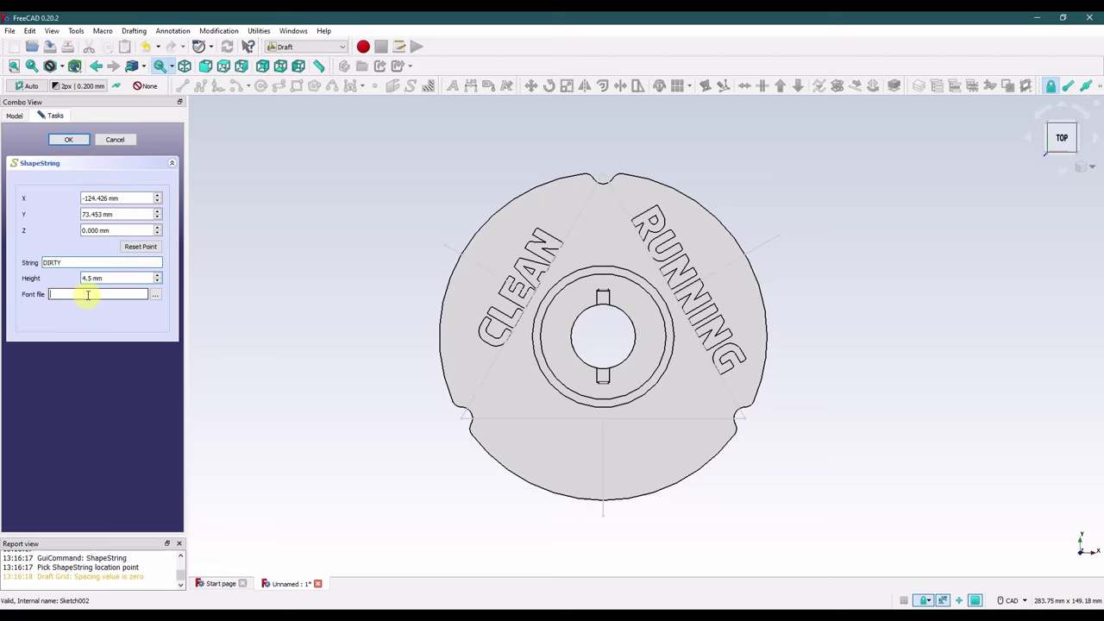
click(156, 295)
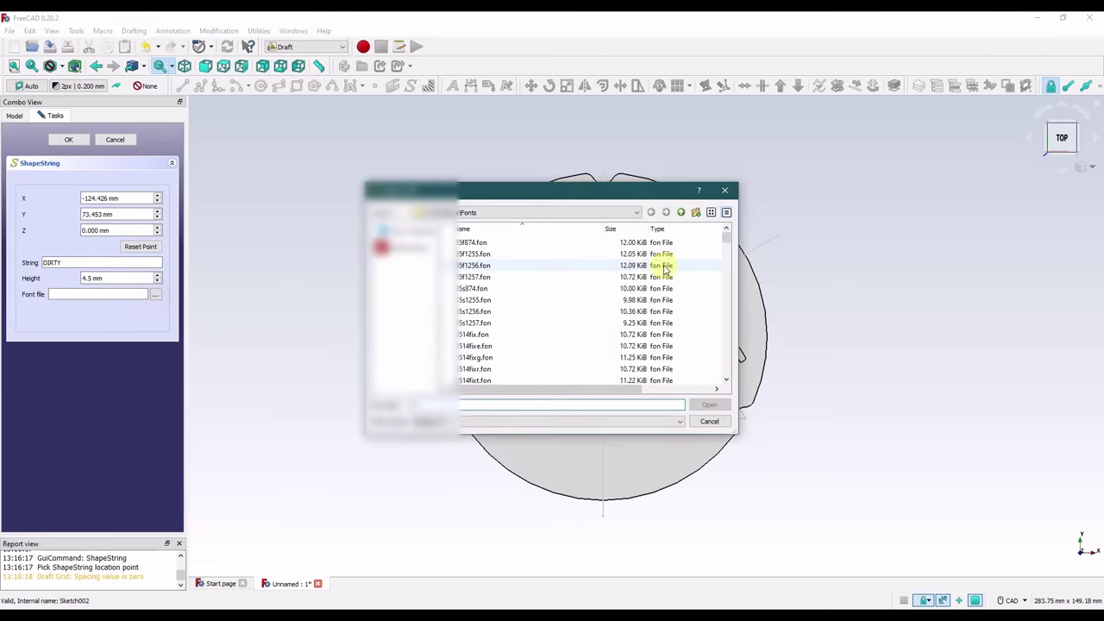
scroll(561, 288, down, 10)
scroll(561, 294, down, 3)
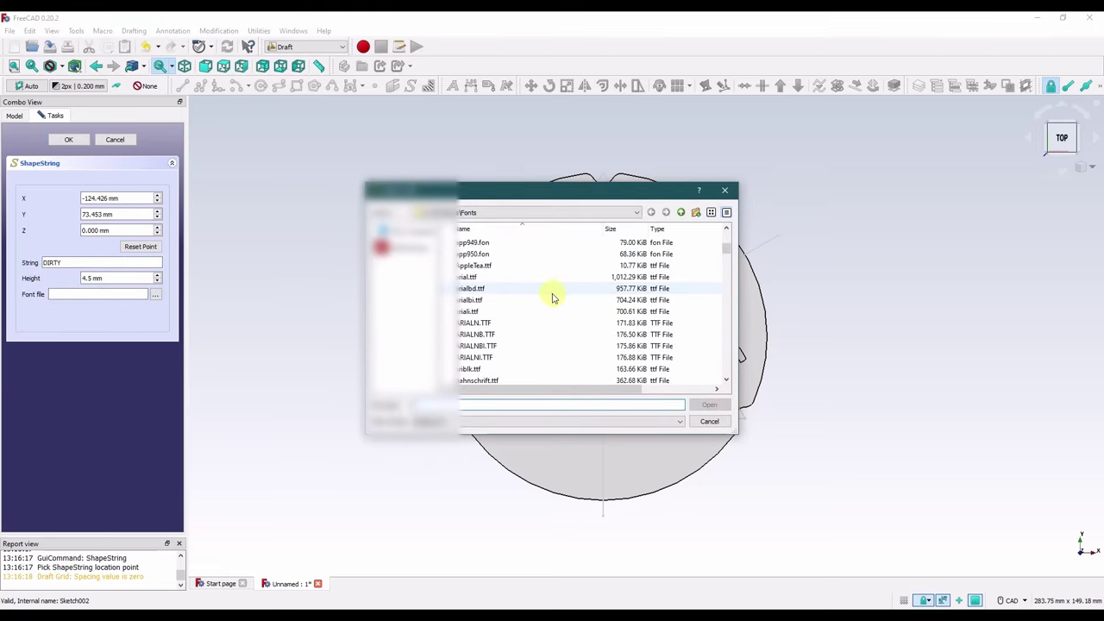
click(493, 265)
click(713, 404)
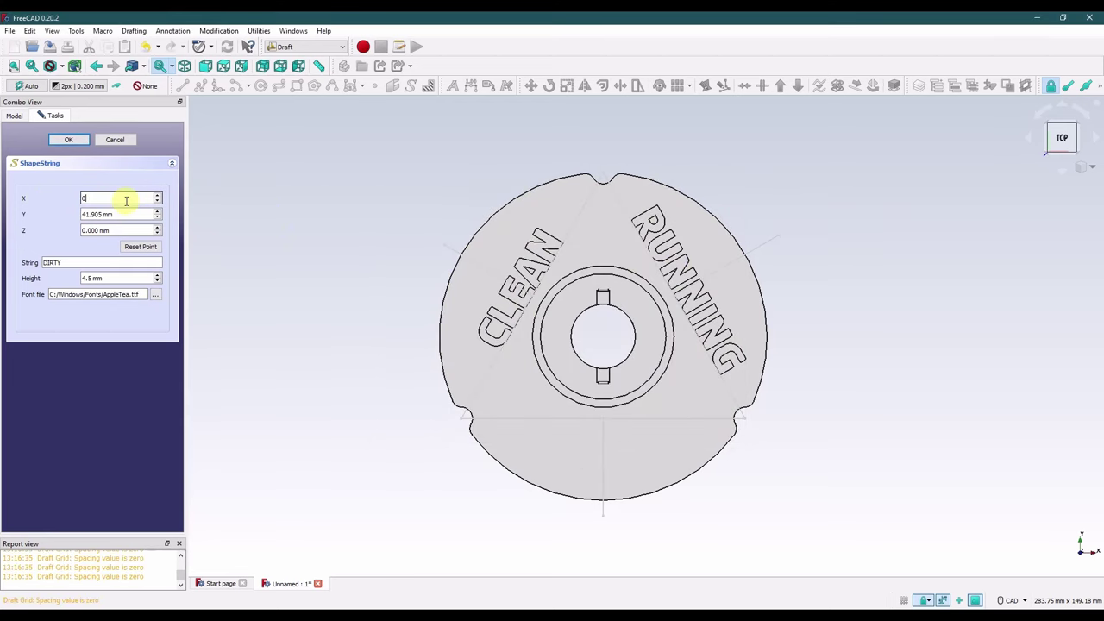
Step: Create the DIRTY ShapeString at X 0 mm, Y 0 mm and move it into the Group
key(Tab)
text(0)
click(101, 197)
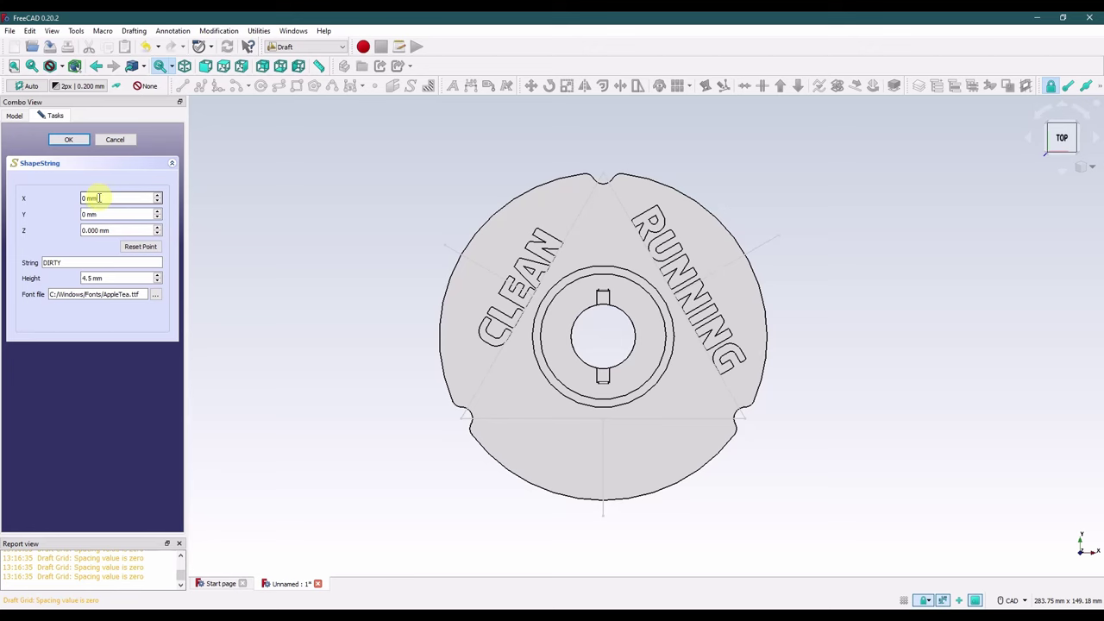
click(69, 140)
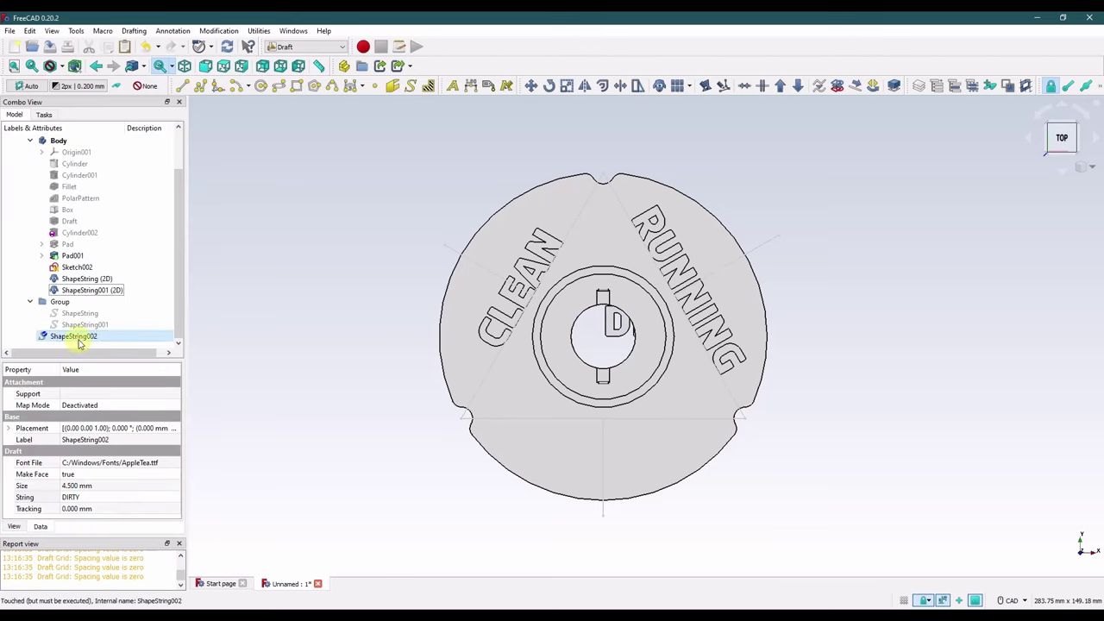
drag(78, 343, 65, 304)
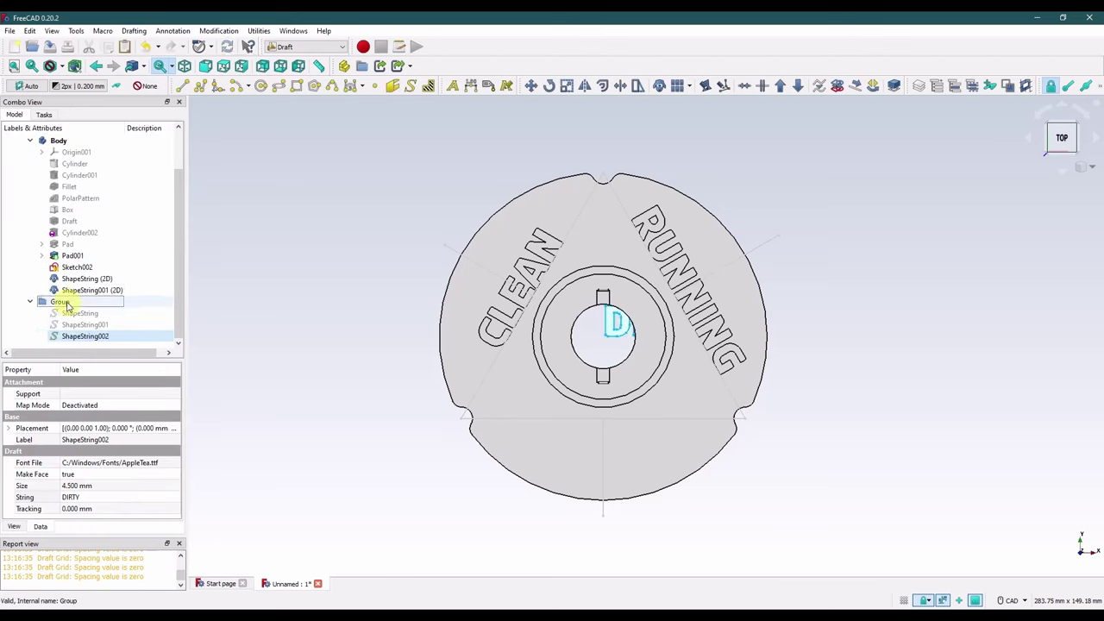
Step: Transform the DIRTY ShapeString by rotating it 180° and moving it to about X 13.9 mm, Y -25.5 mm on the horizontal guide line
right_click(87, 340)
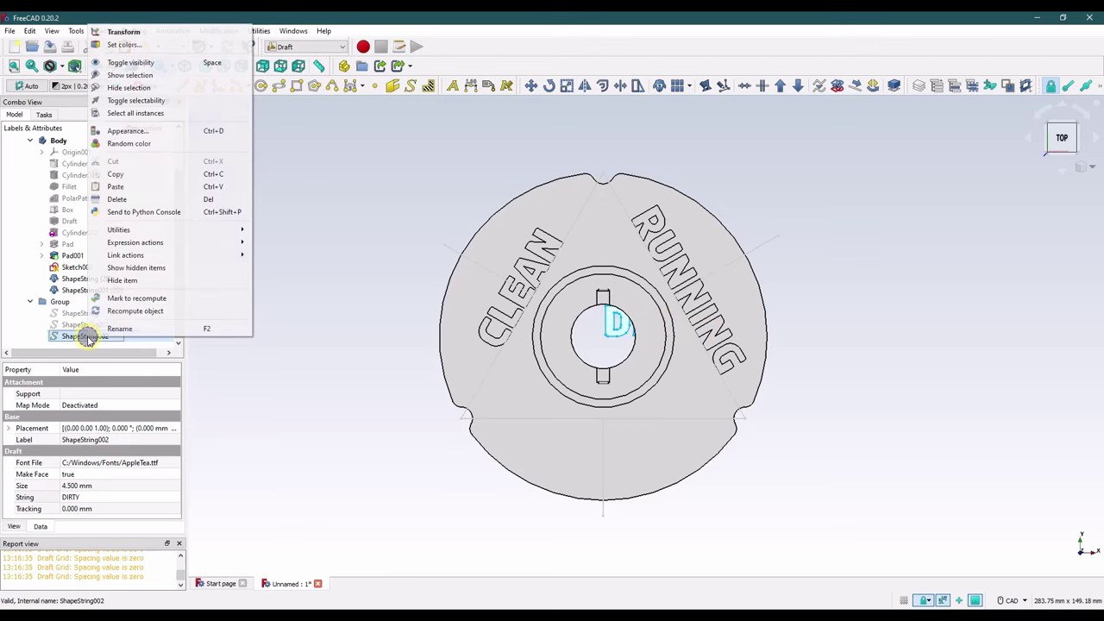
click(149, 29)
drag(658, 270, 531, 415)
drag(611, 448, 604, 551)
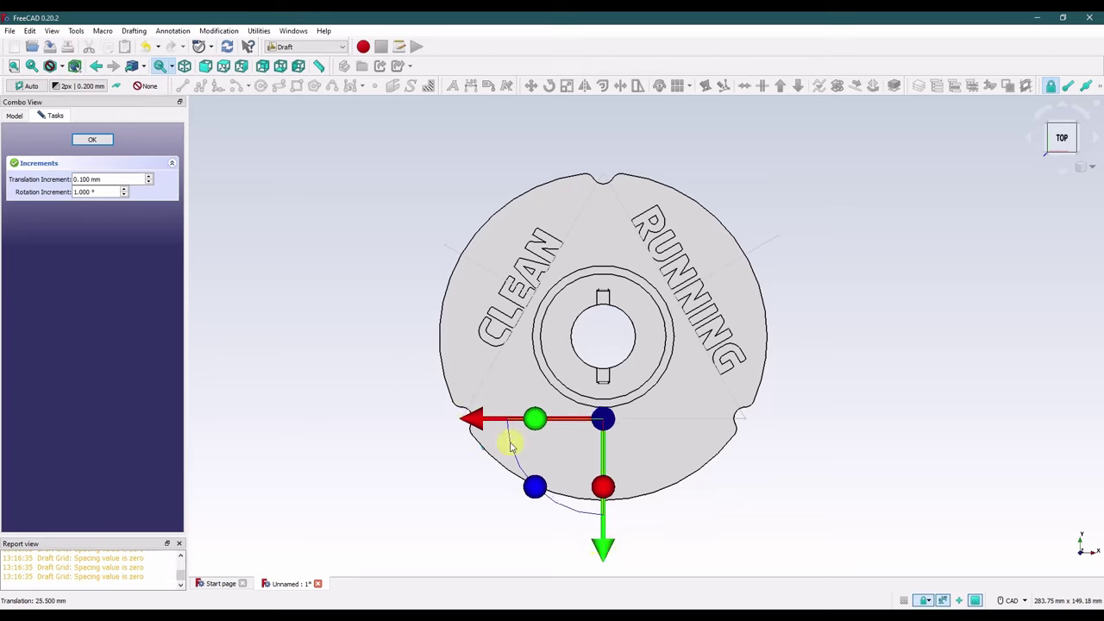
drag(477, 420, 517, 424)
click(91, 139)
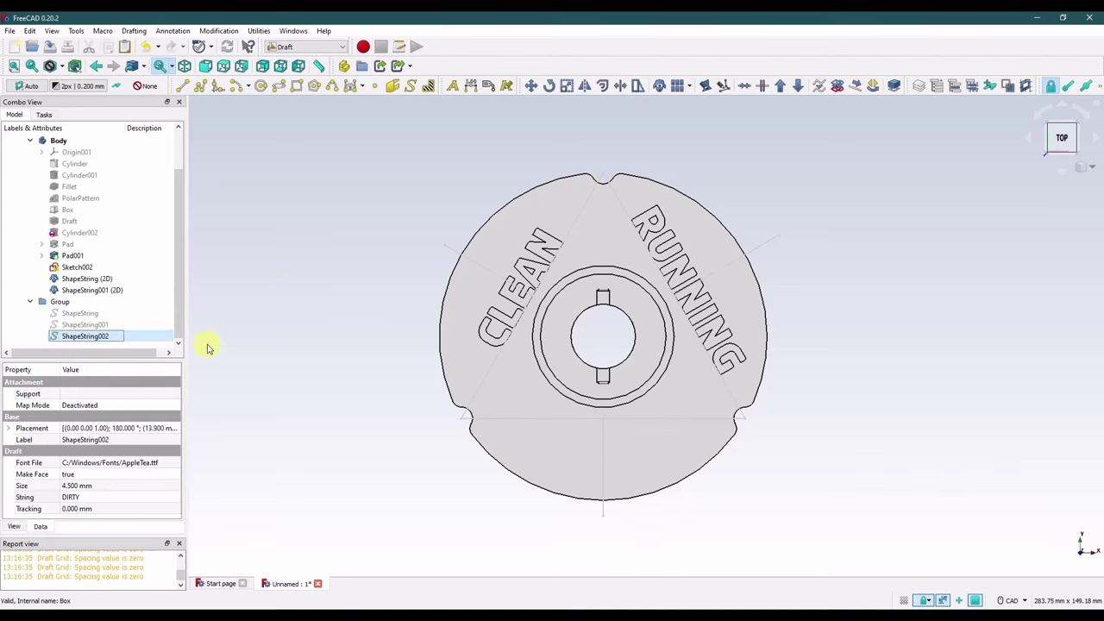
Step: Set the Z position of the DIRTY ShapeString to 2 mm in its placement
right_click(98, 341)
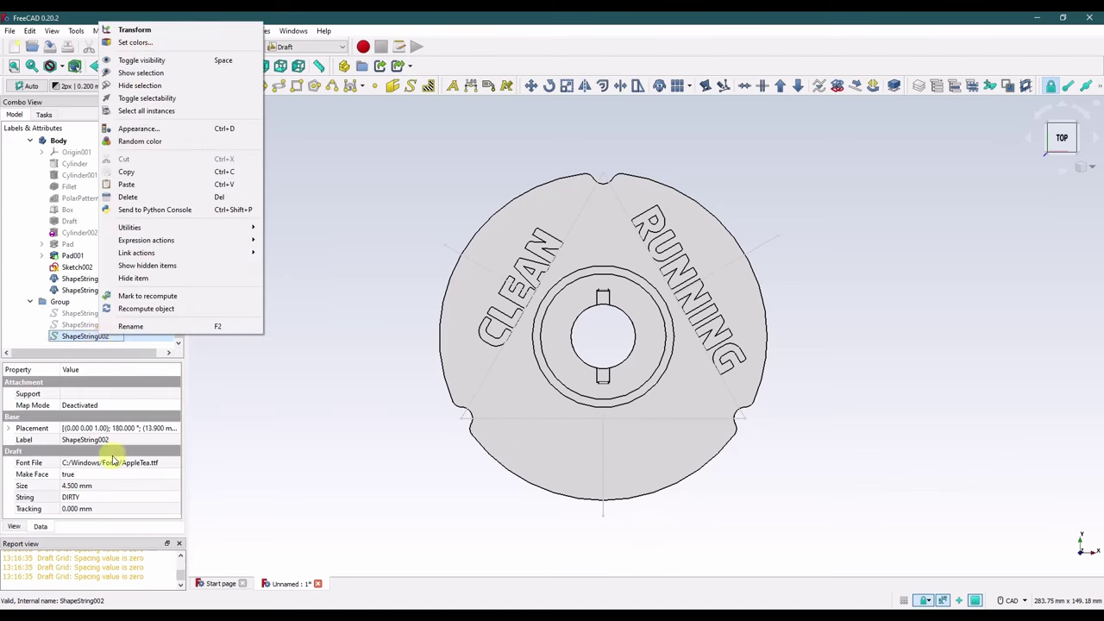
click(8, 428)
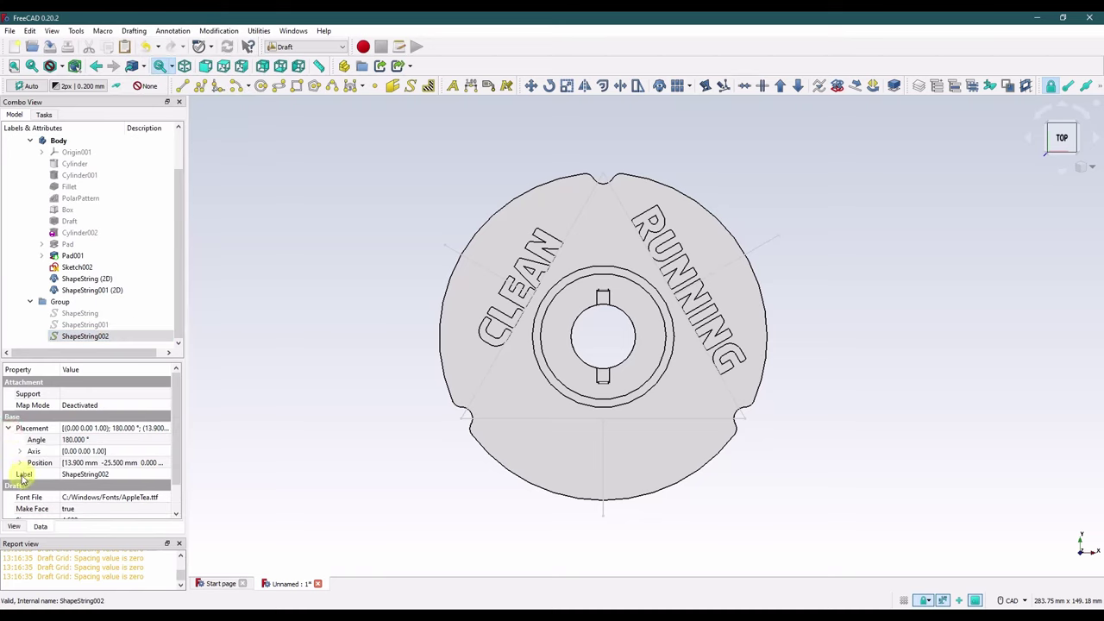
click(19, 462)
click(114, 497)
text(2)
key(Return)
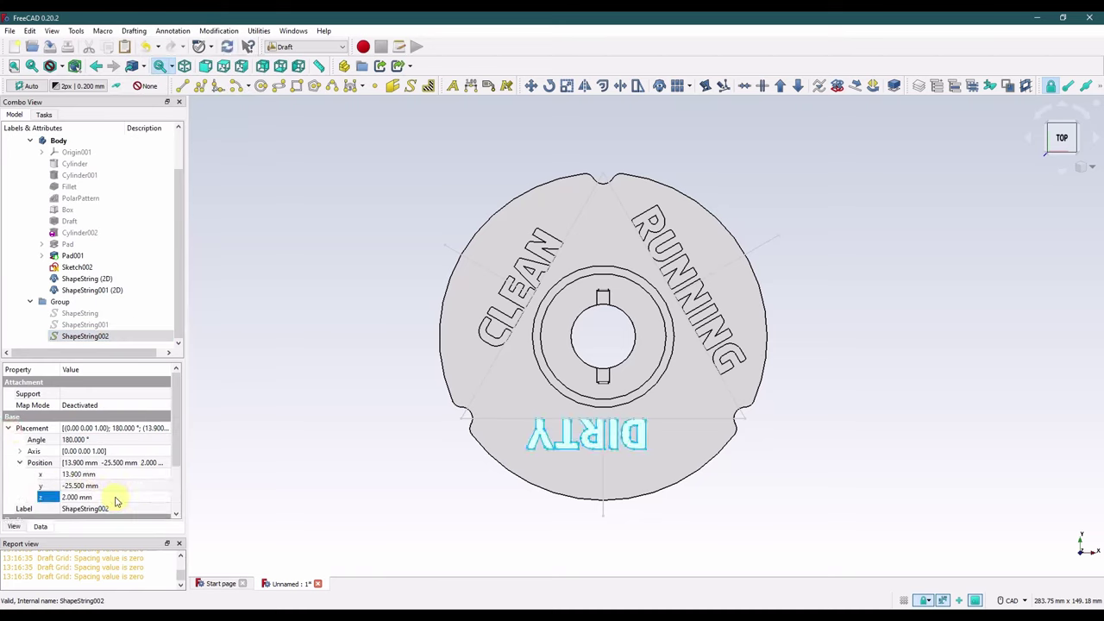
Step: Transform the DIRTY ShapeString about 4.4 mm back along its baseline to centre it on the guide line
click(97, 336)
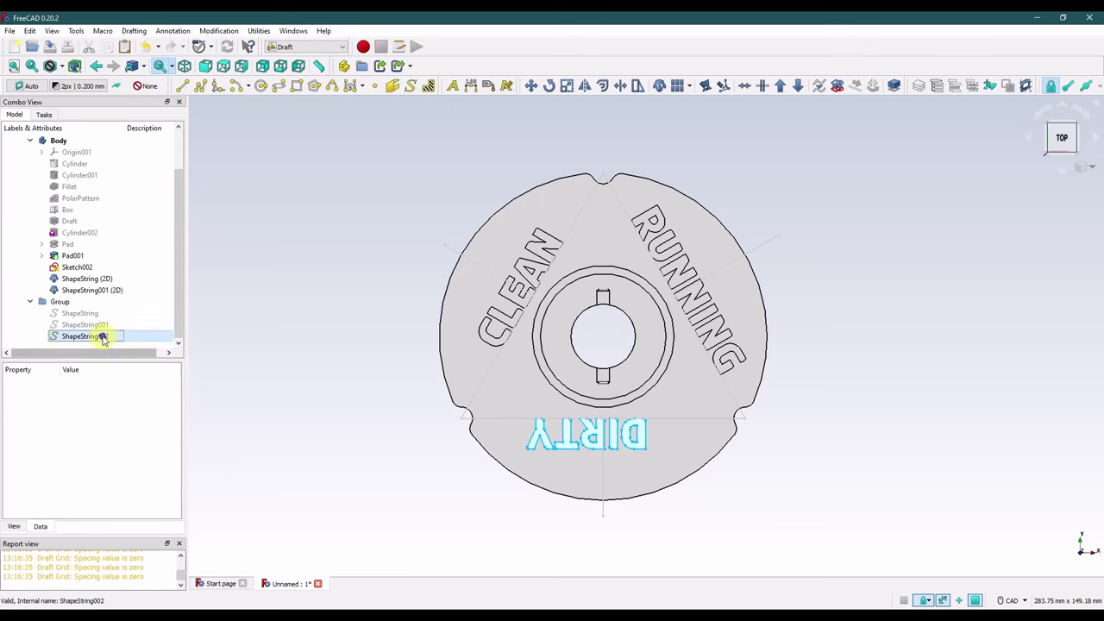
right_click(98, 334)
click(161, 32)
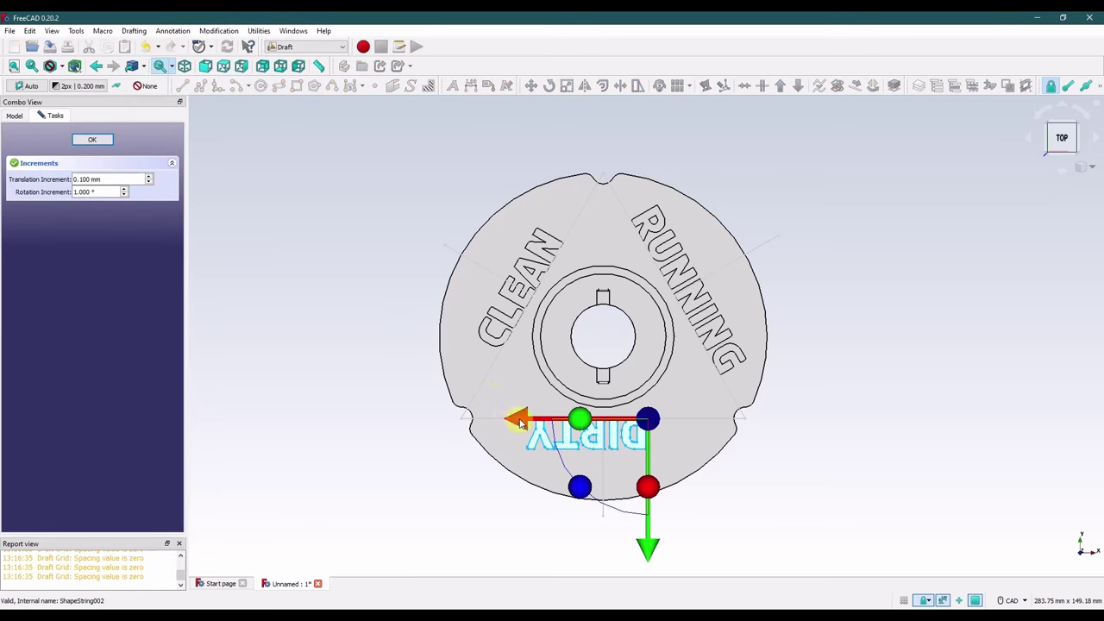
drag(518, 420, 534, 422)
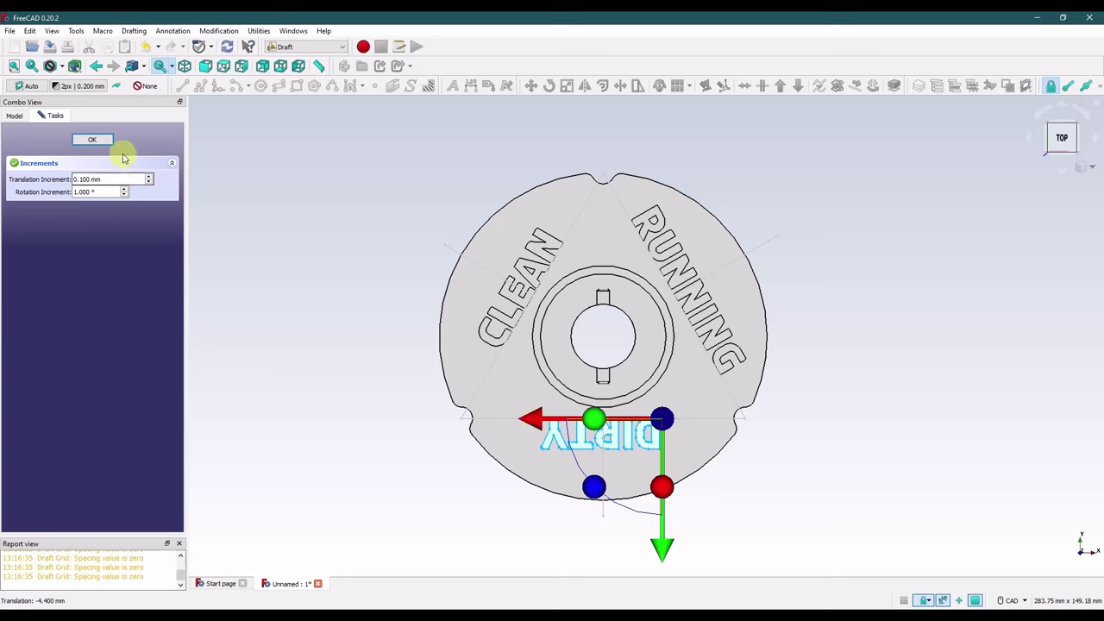
click(92, 139)
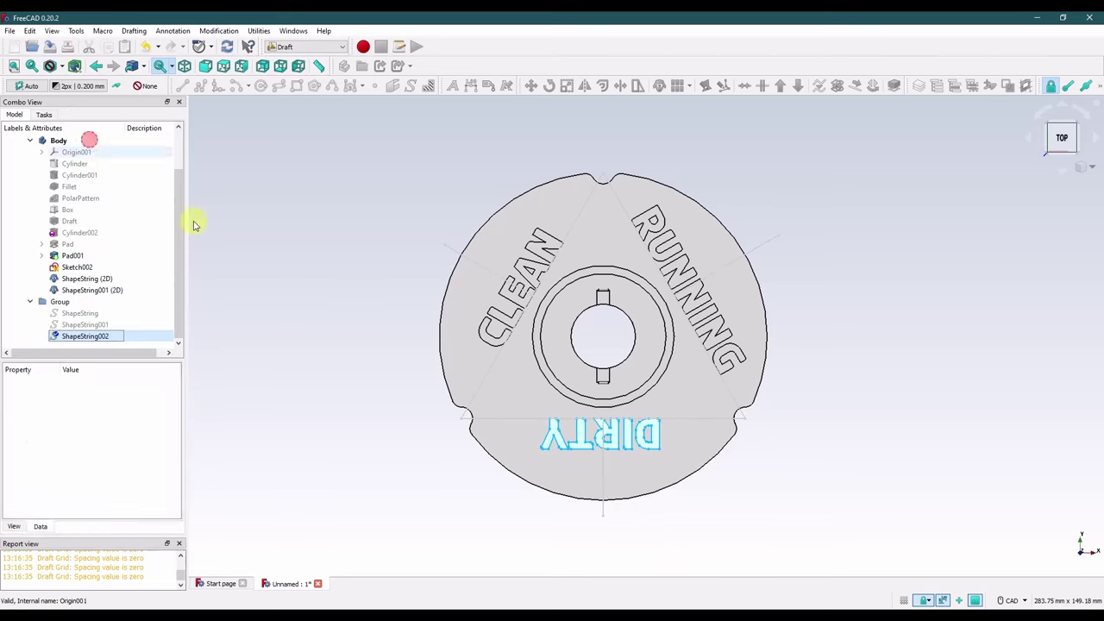
Step: Hide the original DIRTY ShapeString and make a Draft clone of it
click(89, 337)
key(space)
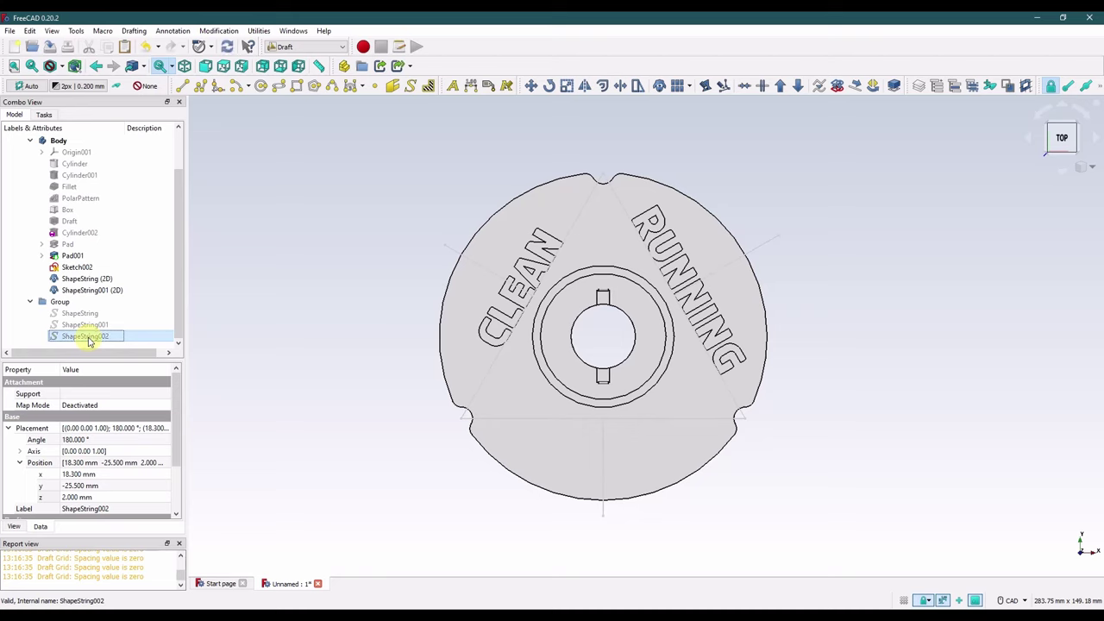
click(661, 86)
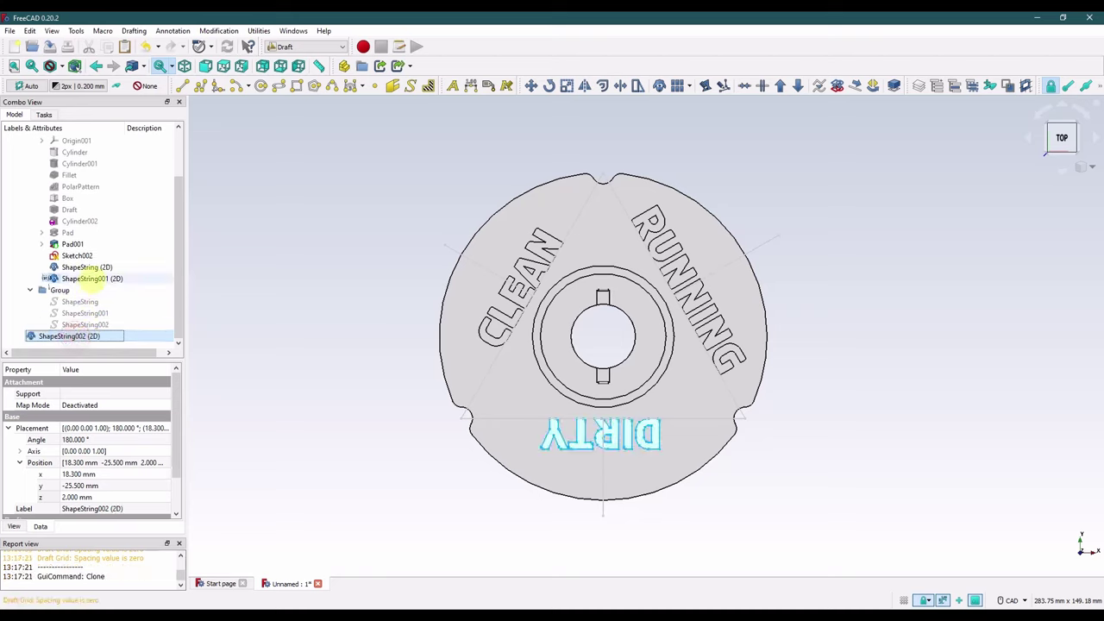
Step: Move the cloned DIRTY text into the Body and put the RUNNING clone back into it
drag(91, 280, 76, 141)
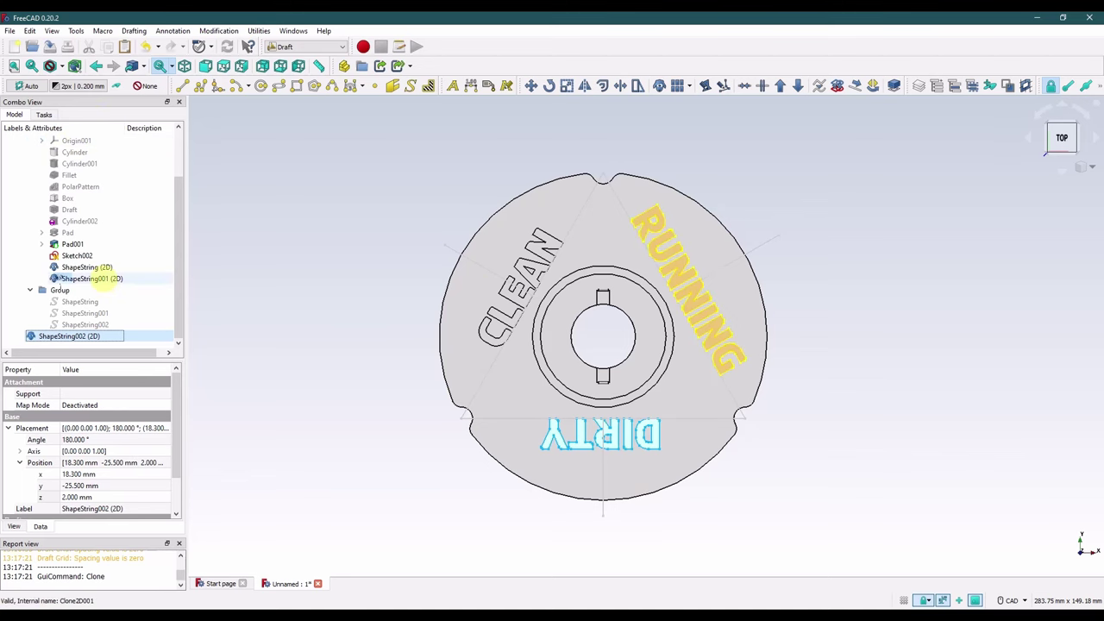
scroll(132, 316, down, 1)
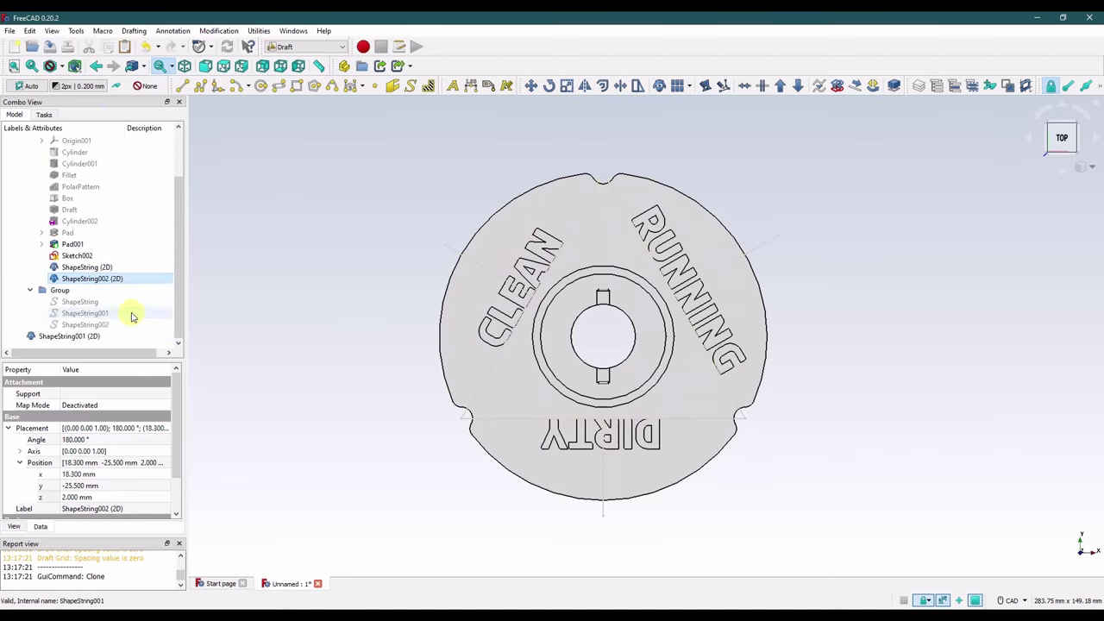
scroll(99, 336, up, 2)
drag(99, 357, 99, 427)
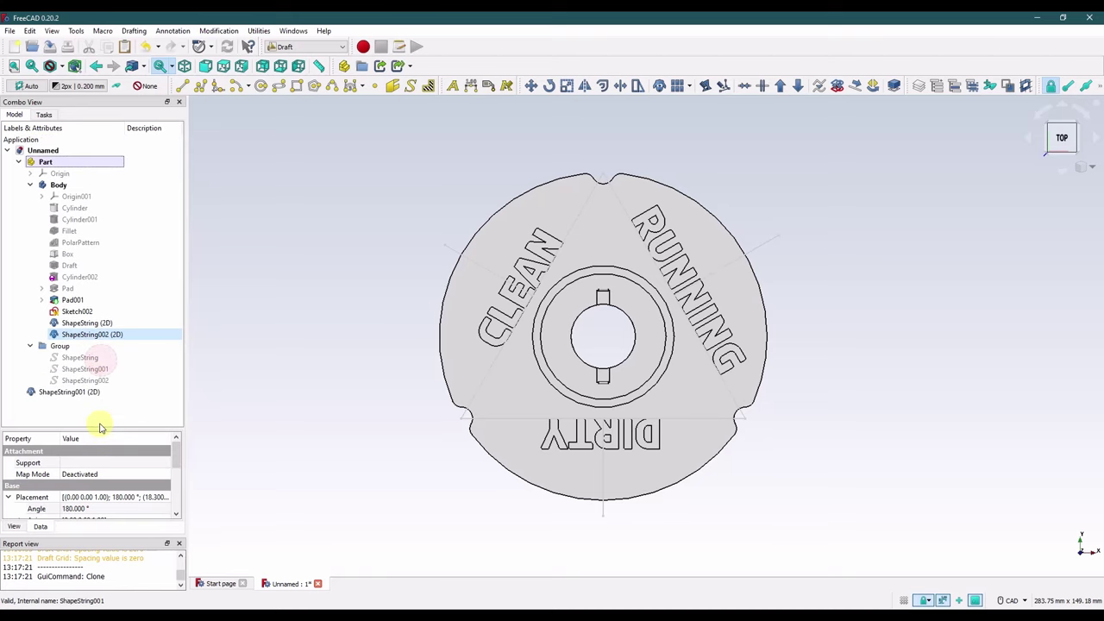
drag(81, 389, 69, 184)
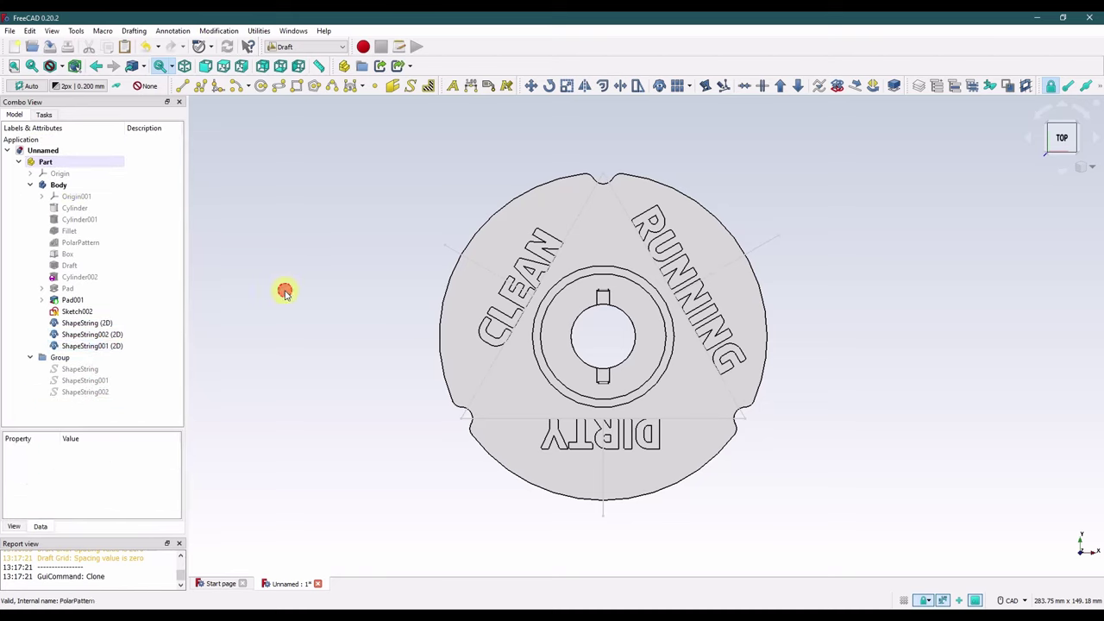
Step: Hide the triangular guide sketch, Sketch002, on the disc's face
click(1090, 166)
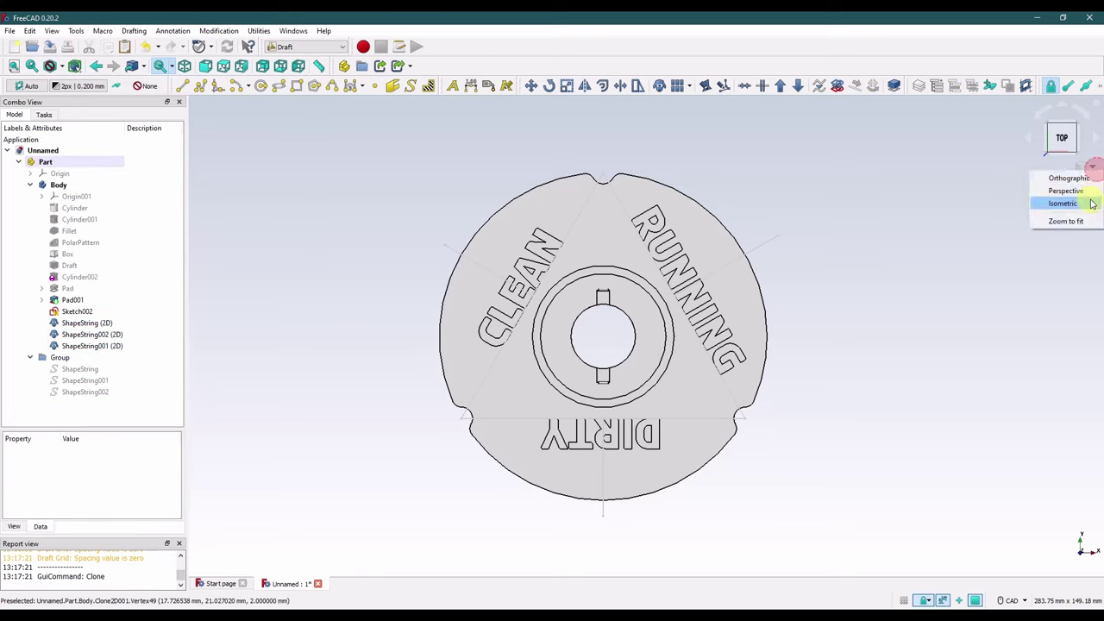
click(1092, 204)
click(63, 311)
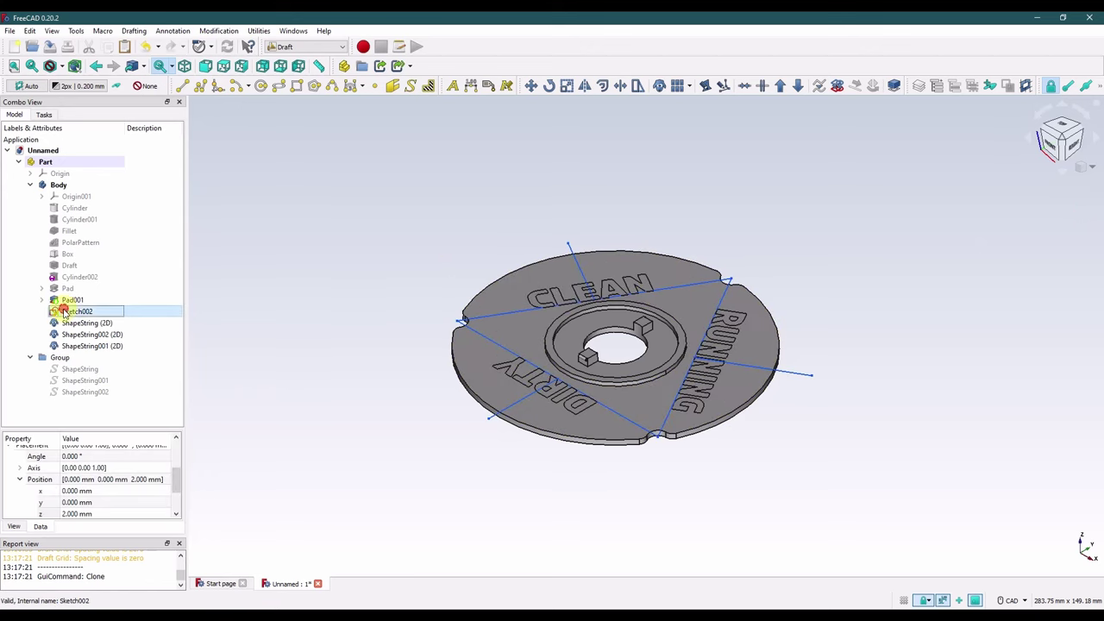
key(space)
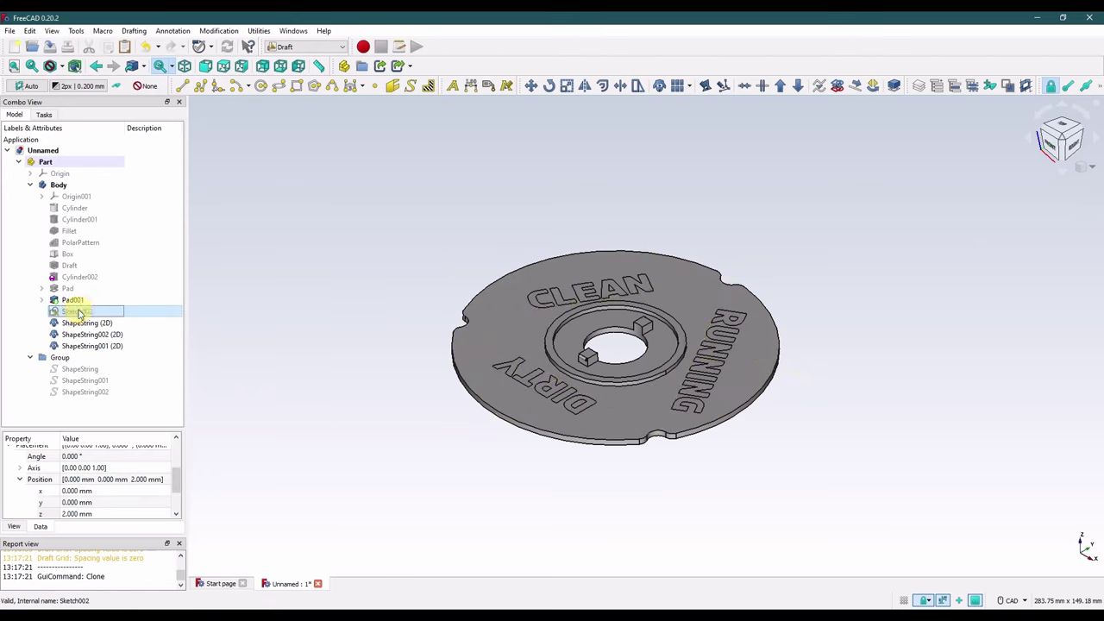
Step: Rename the hidden guide sketch as PlacementSketch
scroll(147, 473, up, 5)
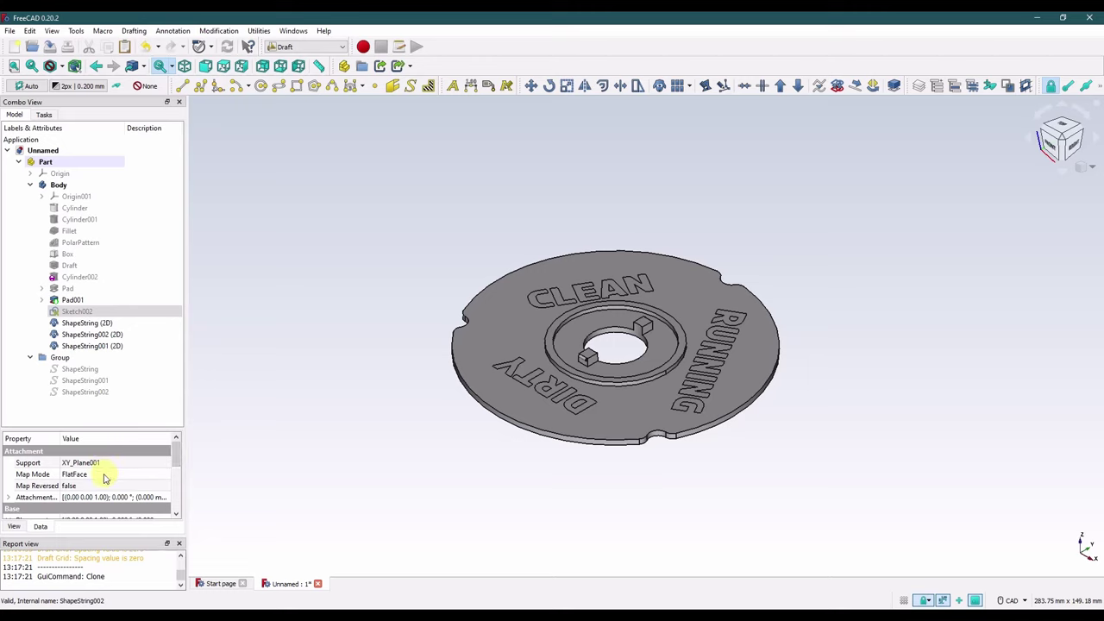
mouse_move(176, 452)
mouse_down()
mouse_move(177, 499)
mouse_move(116, 427)
mouse_up()
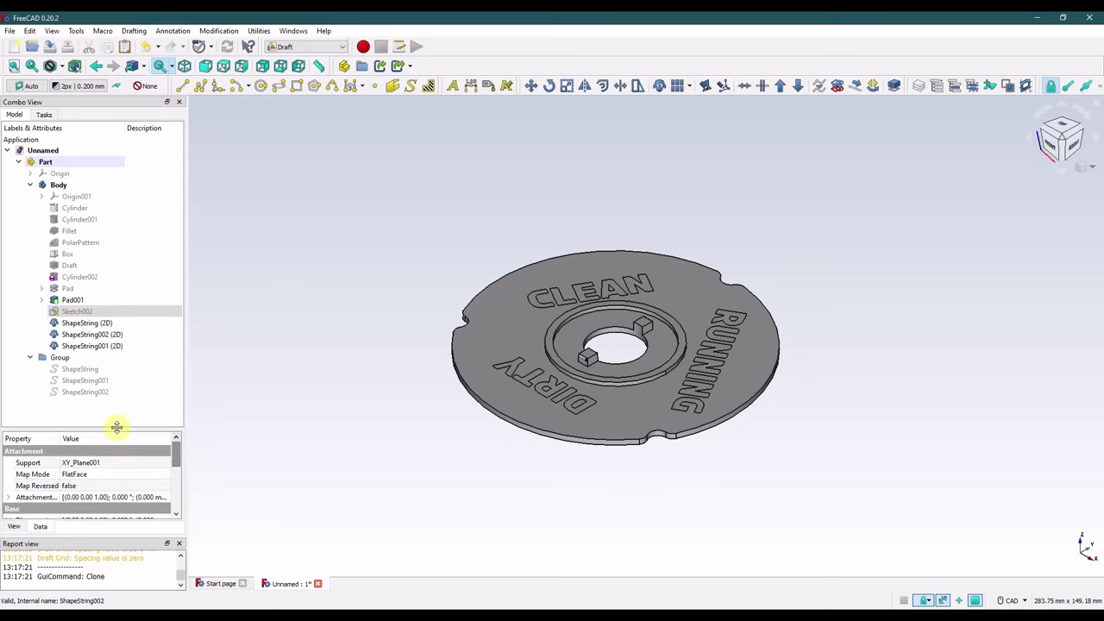
right_click(78, 312)
click(121, 333)
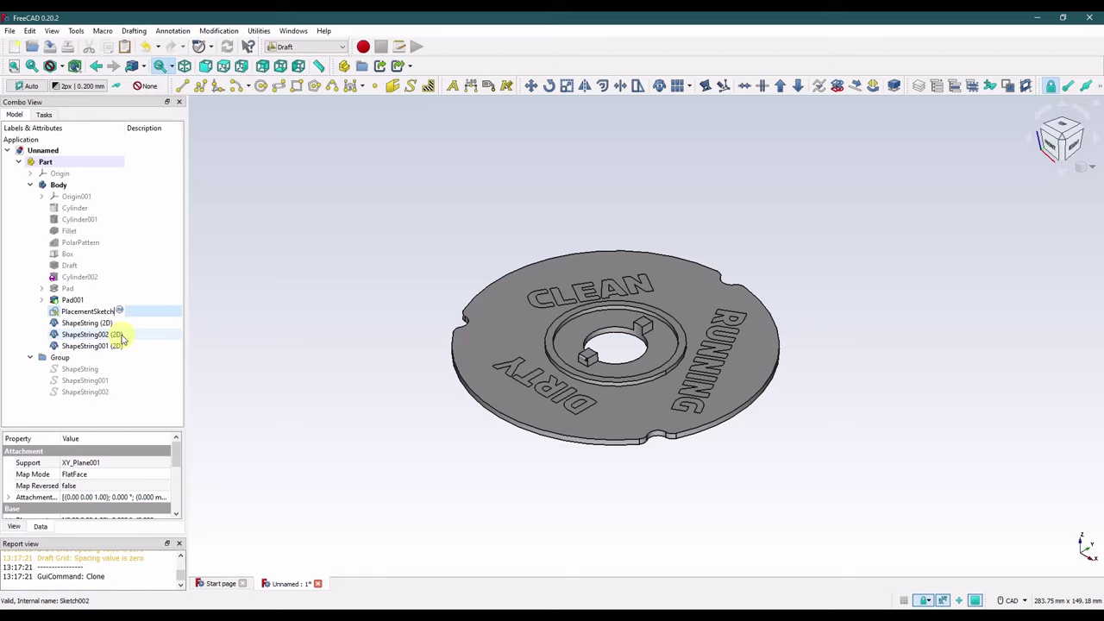
text(PlacementSketch)
click(227, 337)
Step: Switch to the Part Design workbench and pad the cloned CLEAN text on the disc's face 1 mm
click(92, 324)
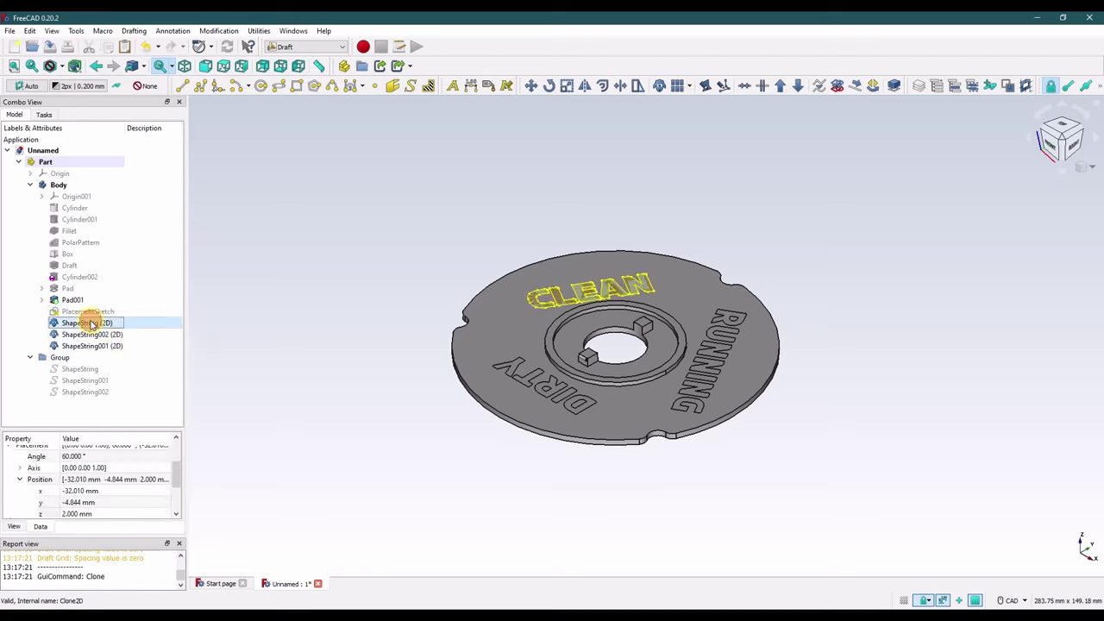
ctrl+click(91, 333)
ctrl+click(91, 345)
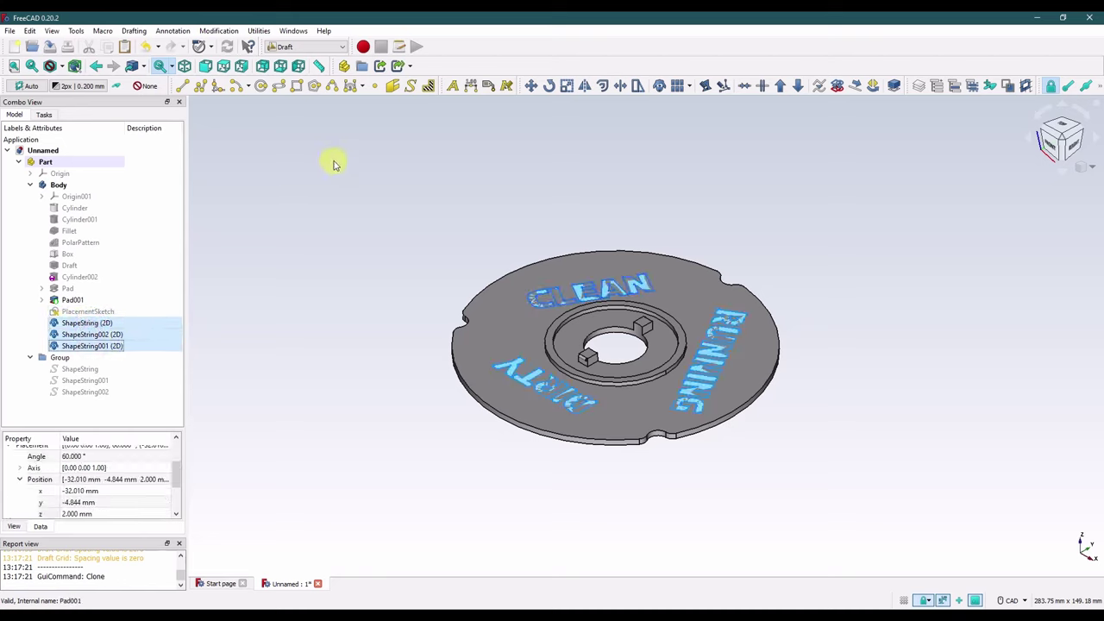
click(306, 47)
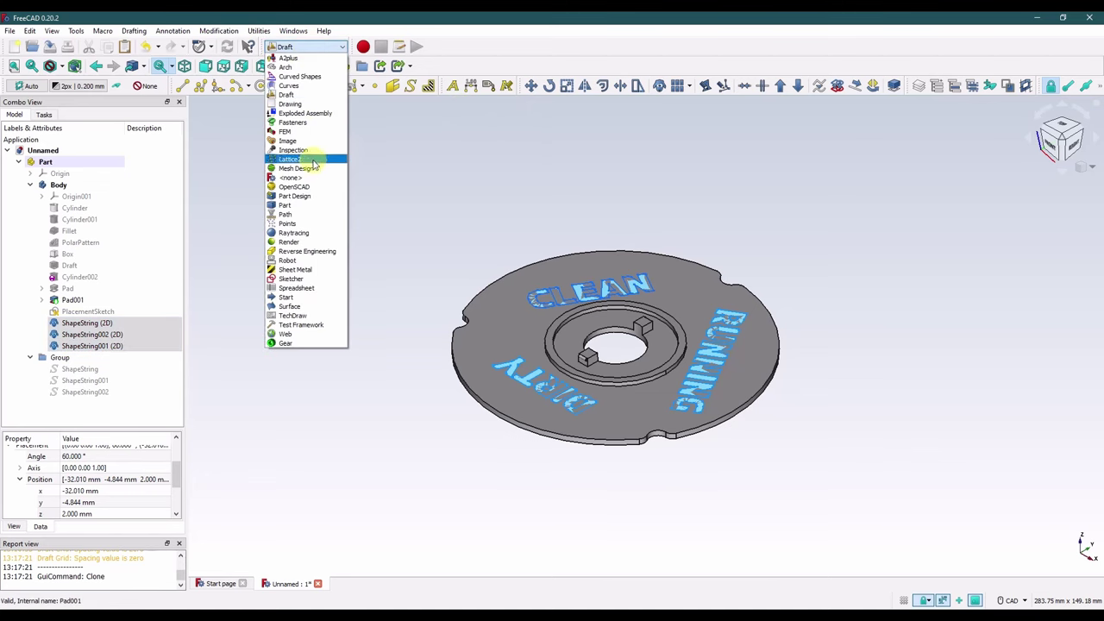
click(302, 196)
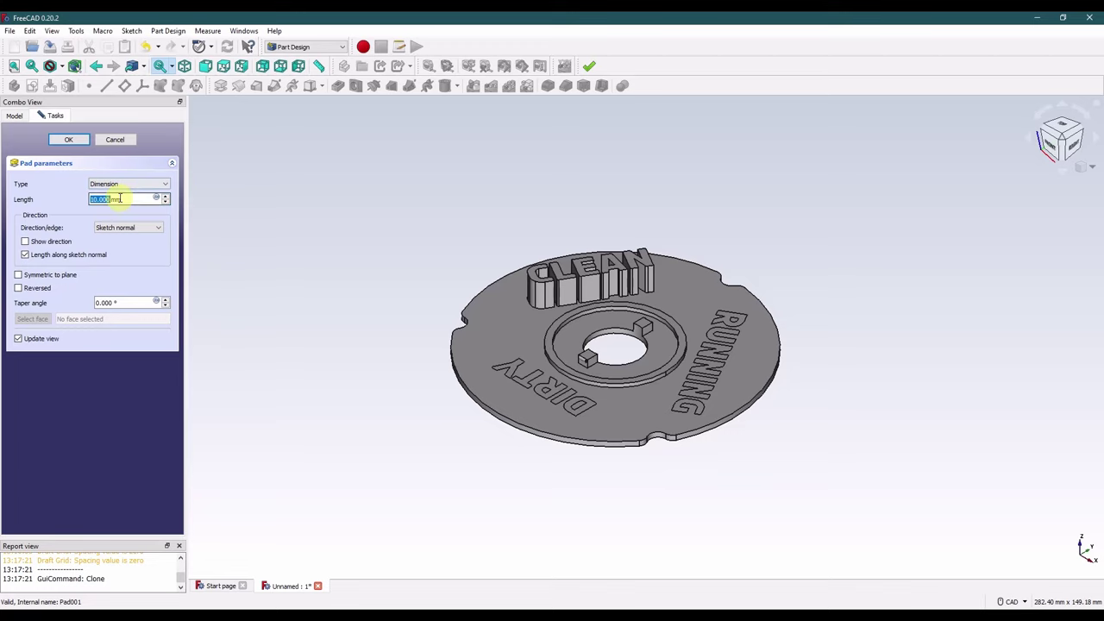
drag(136, 197, 79, 202)
text(1)
click(65, 141)
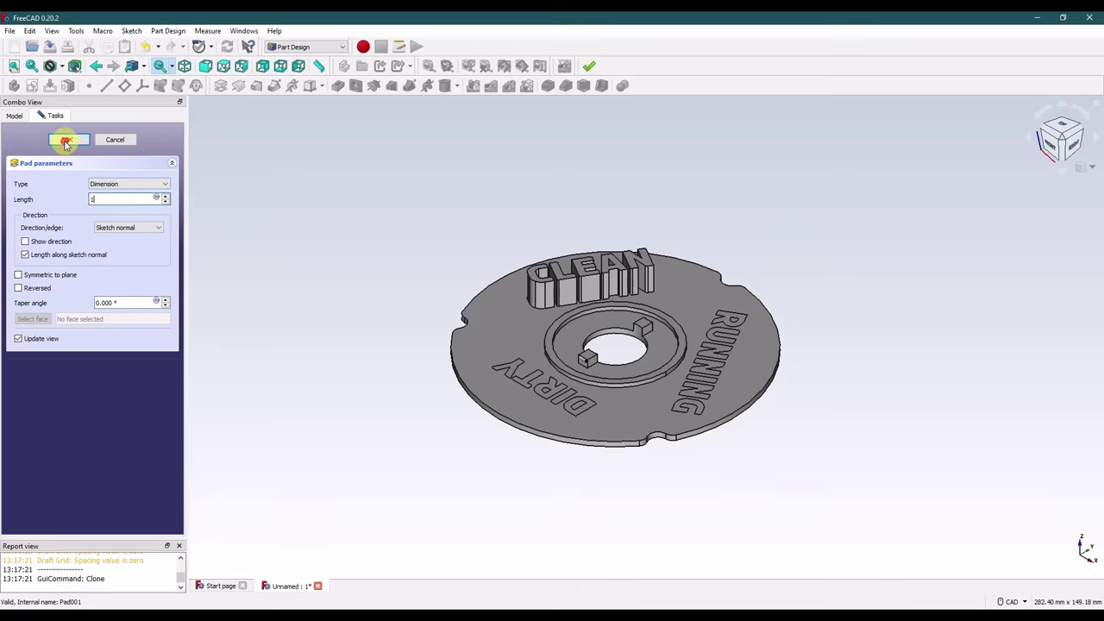
Step: Pad the cloned DIRTY text on the disc's face 1 mm
click(17, 115)
click(86, 323)
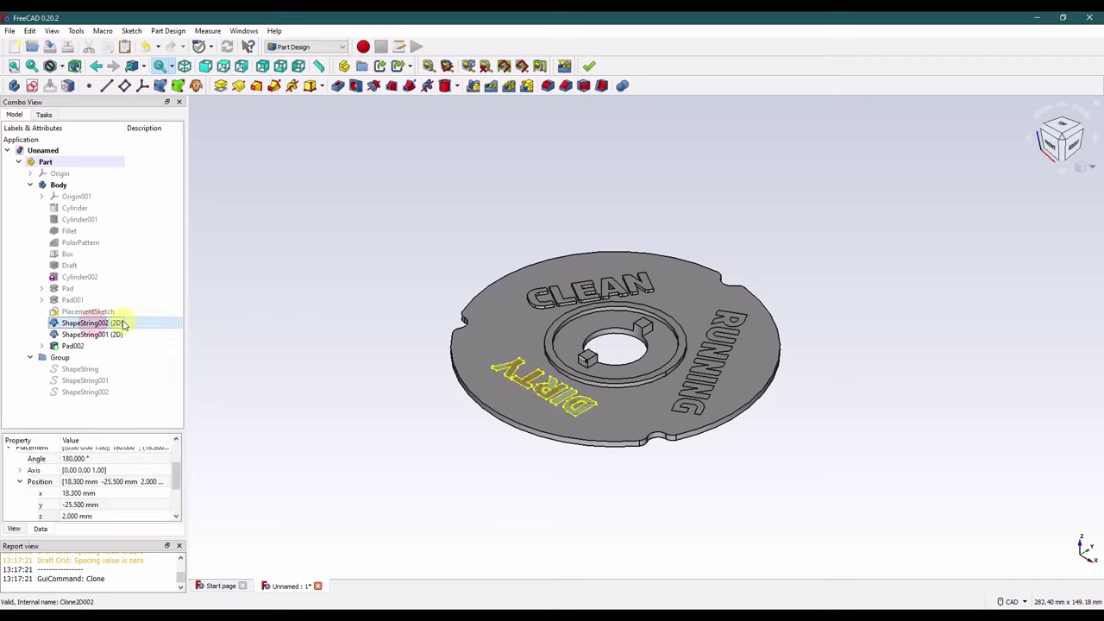
click(220, 85)
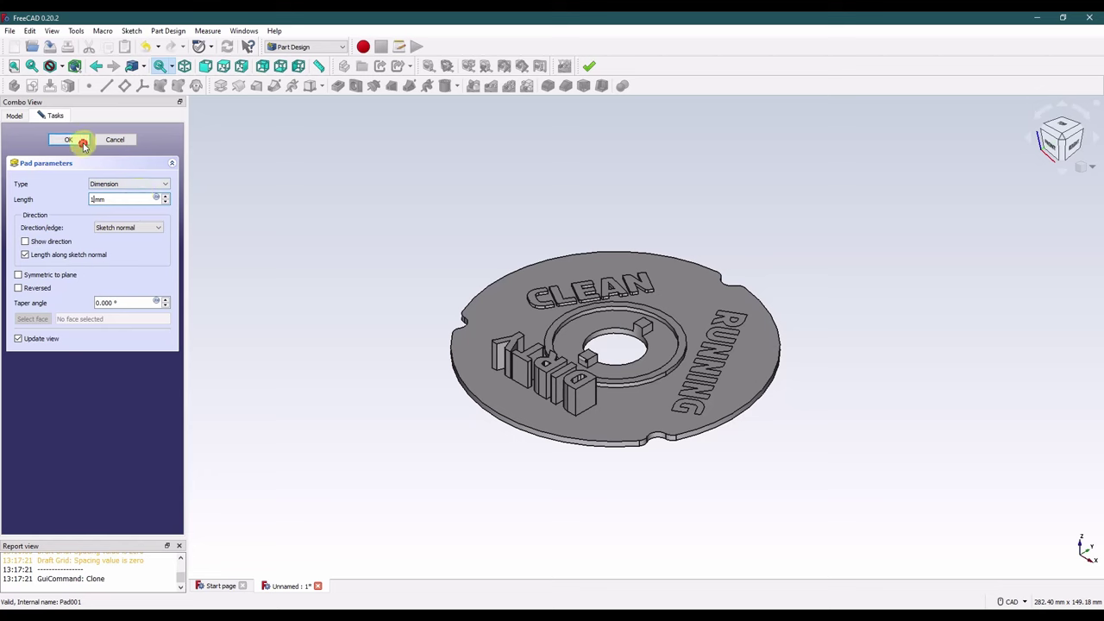
key(Return)
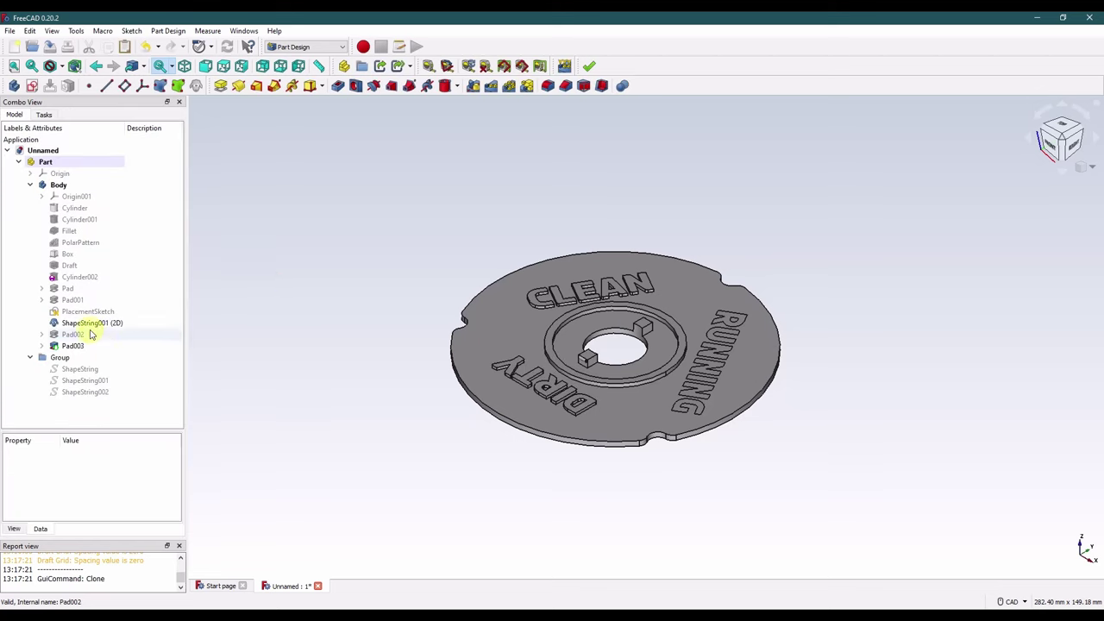
Step: Pad the cloned RUNNING text on the disc's face 1 mm
click(93, 322)
click(213, 85)
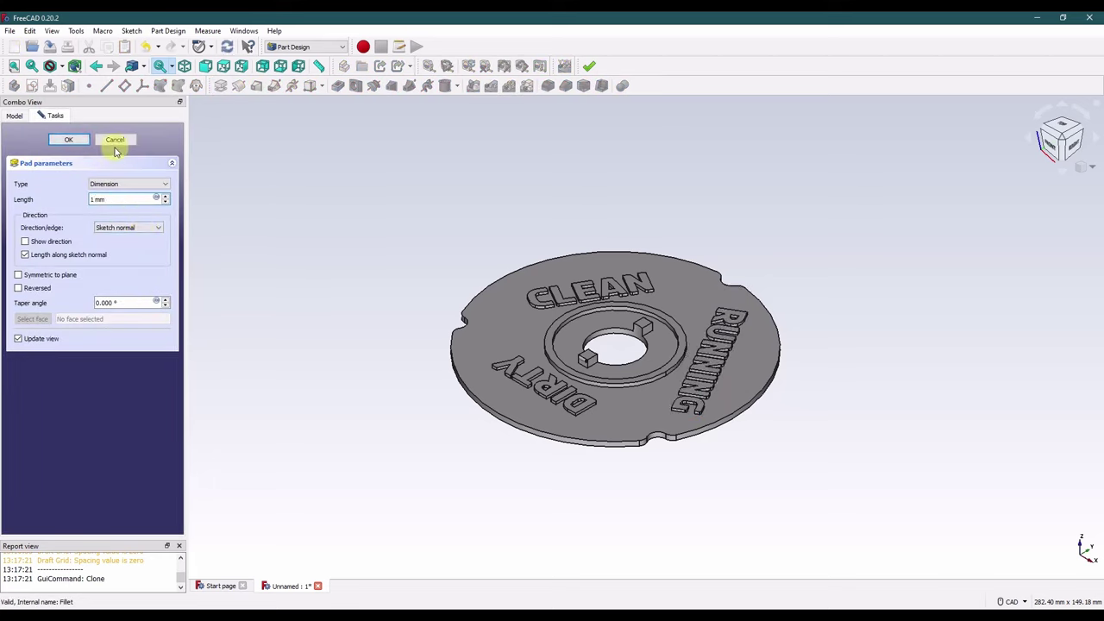
key(Return)
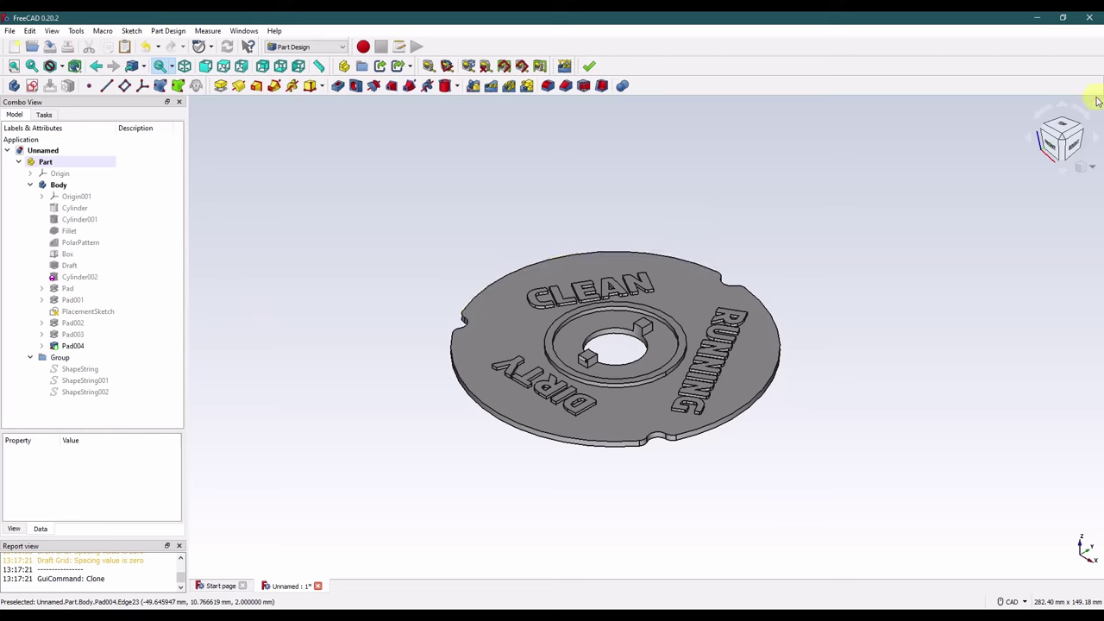
Step: Inspect the disc's raised text from above and in isometric view, and collapse the group of original ShapeStrings
click(1062, 128)
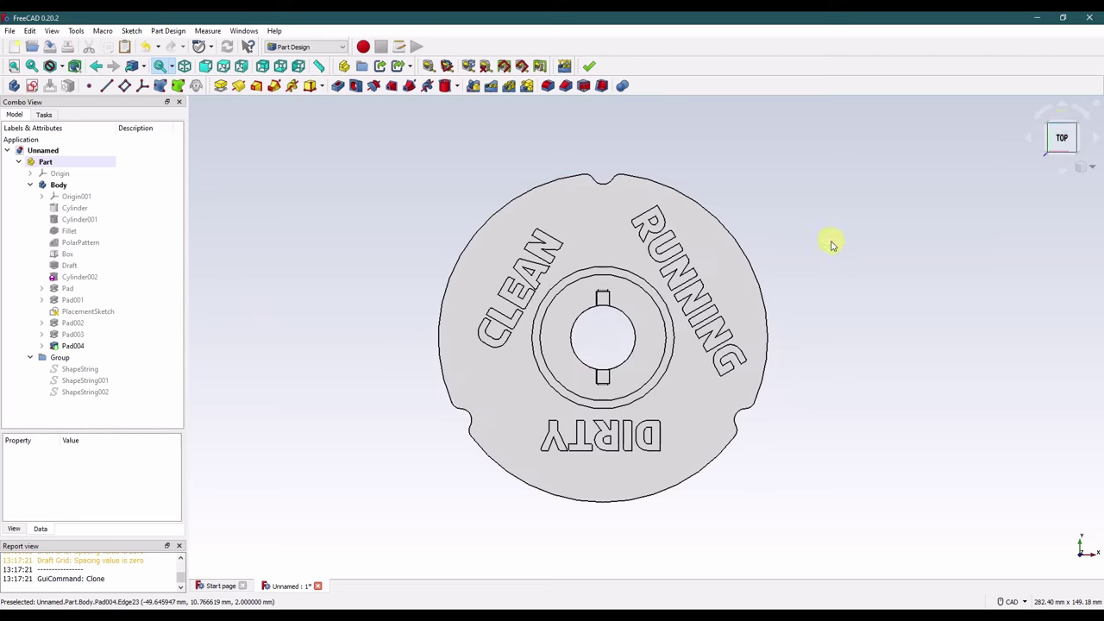
click(1091, 165)
click(1062, 195)
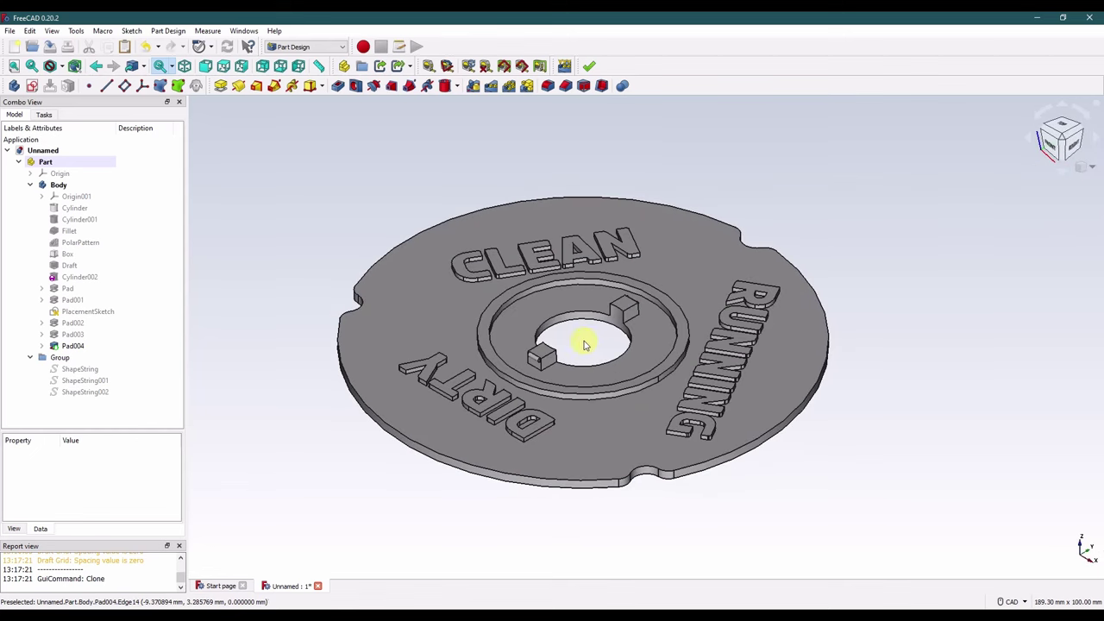
click(217, 193)
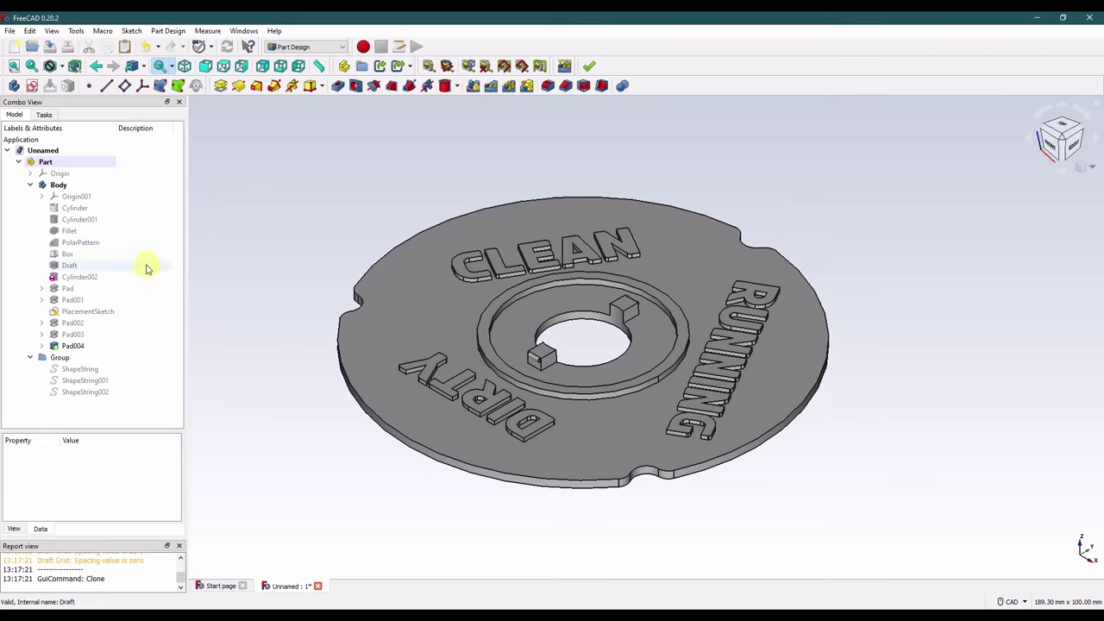
click(30, 357)
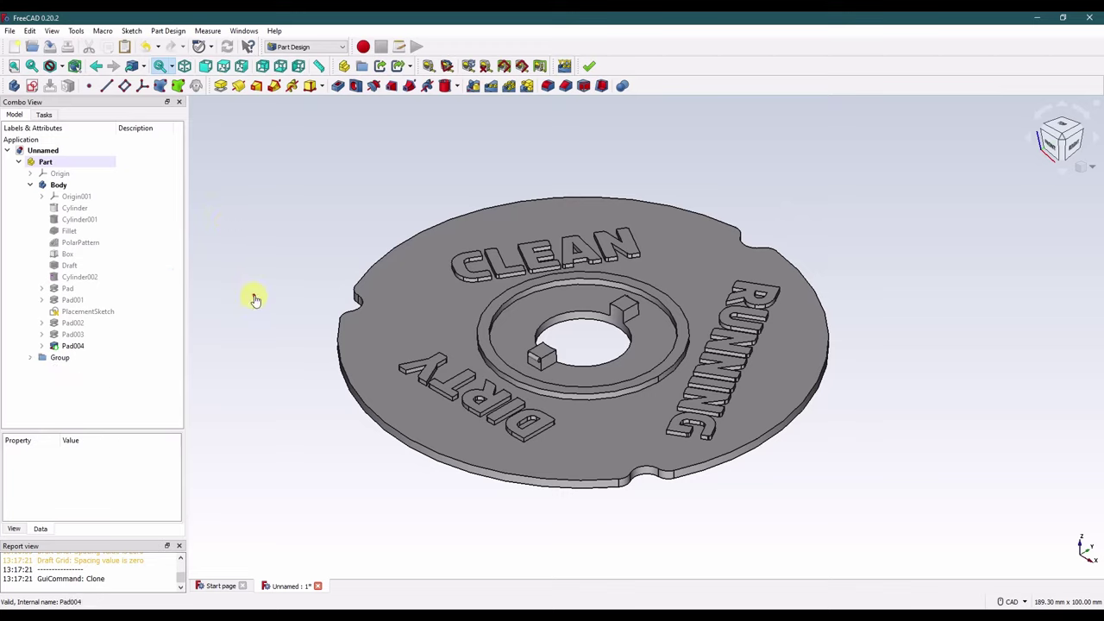
click(257, 287)
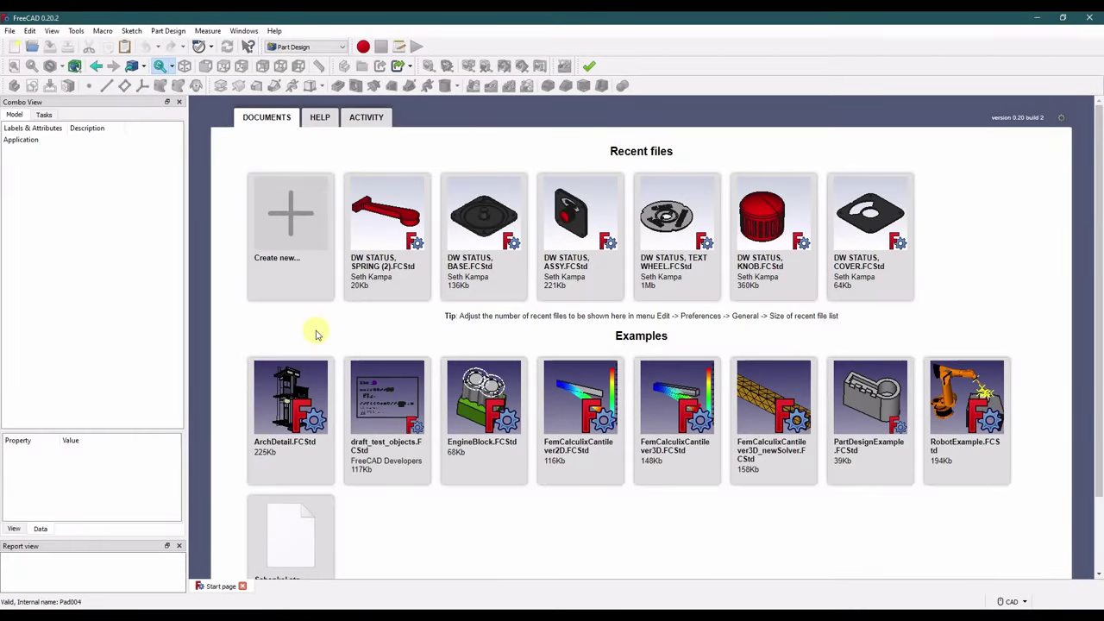
Step: Create a new document containing a part with a body inside it
click(296, 215)
click(344, 65)
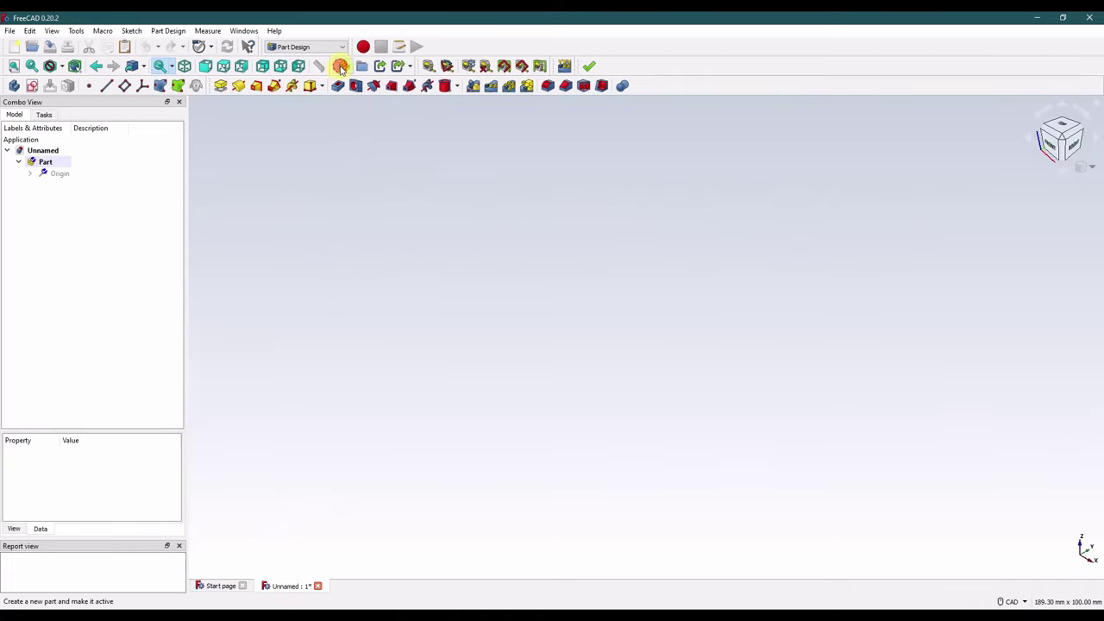
click(15, 85)
click(29, 185)
click(248, 142)
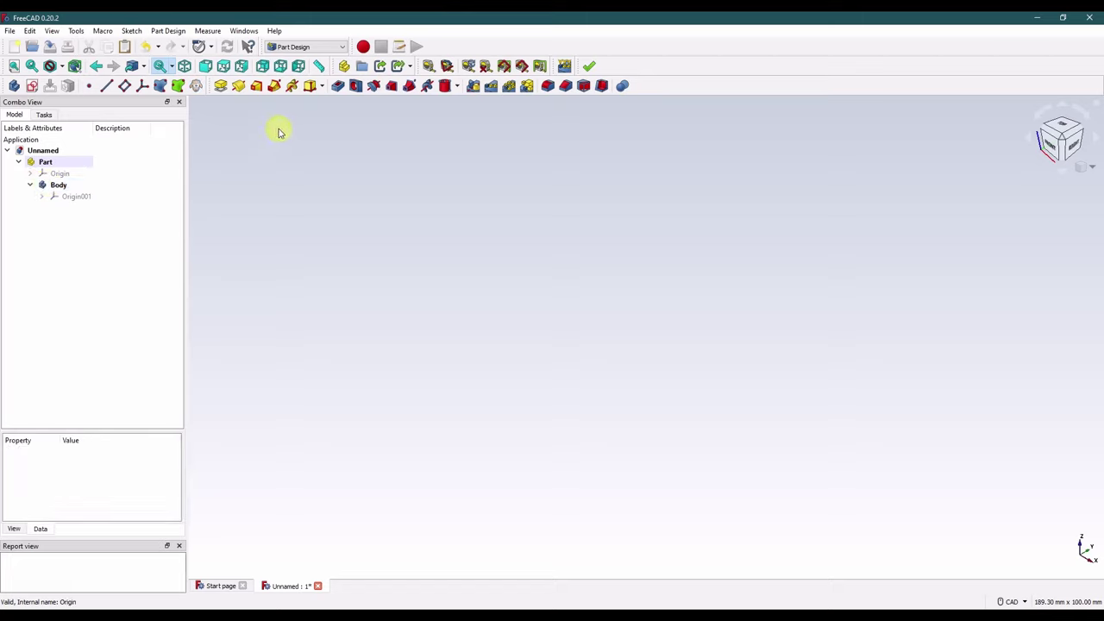
Step: Add an additive box attached to the body's XY plane, 114.3 mm long, 114.3 mm wide and 5 mm high
click(322, 88)
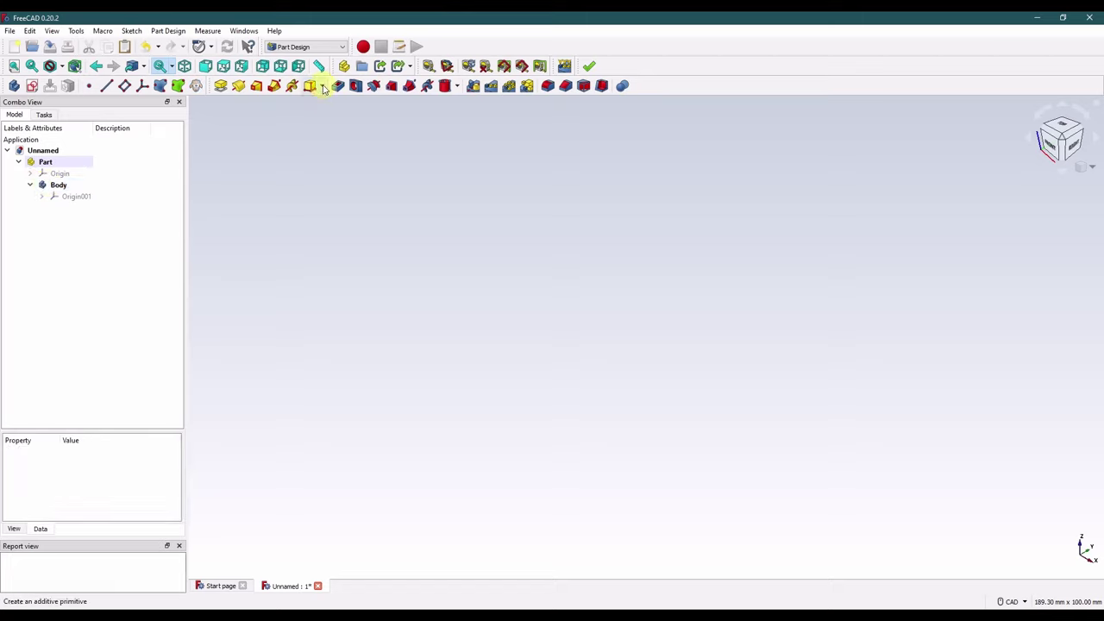
click(340, 104)
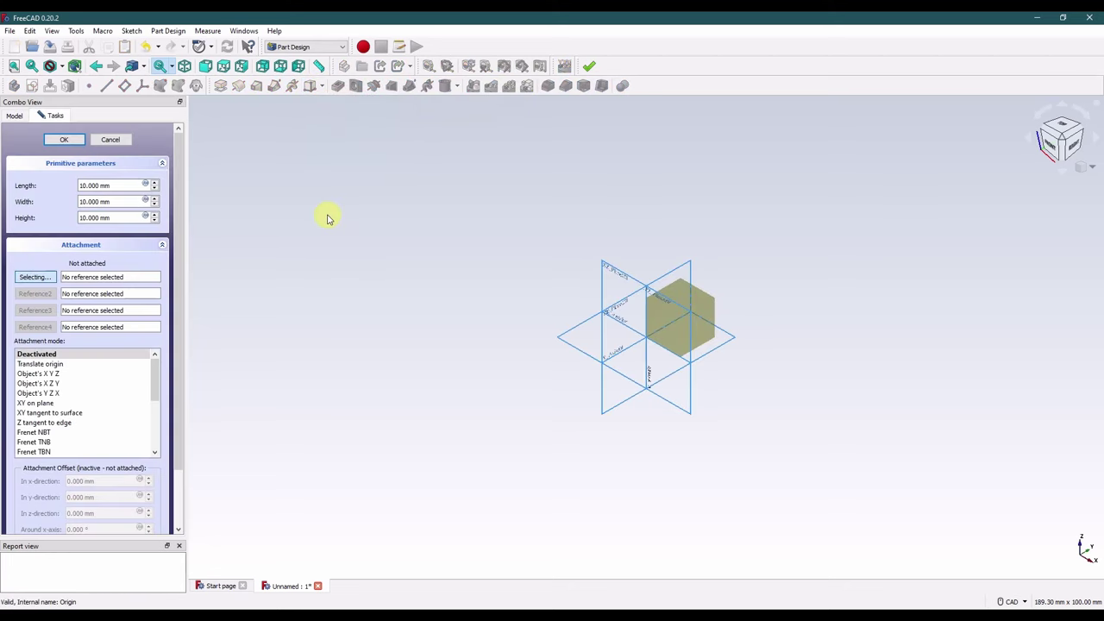
click(572, 347)
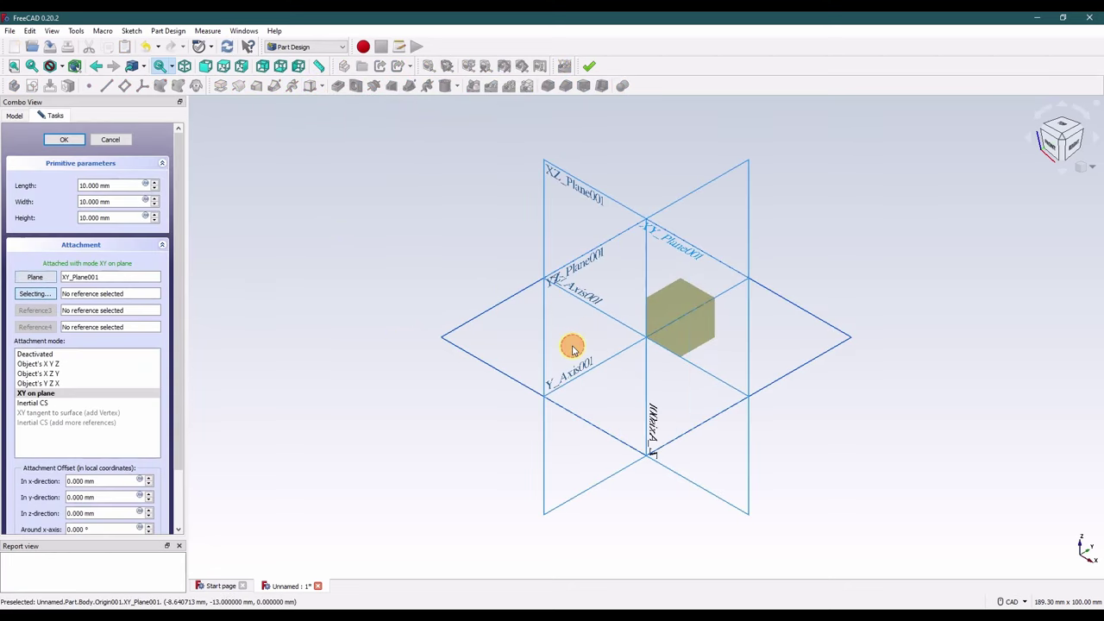
click(95, 186)
text(1)
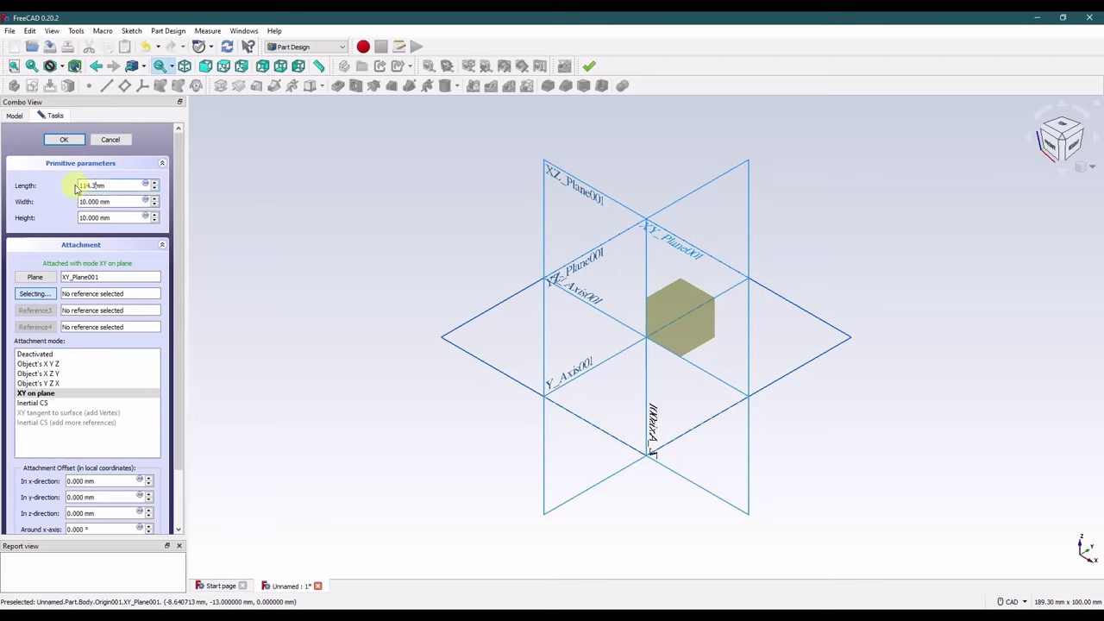
text(14.3)
click(121, 203)
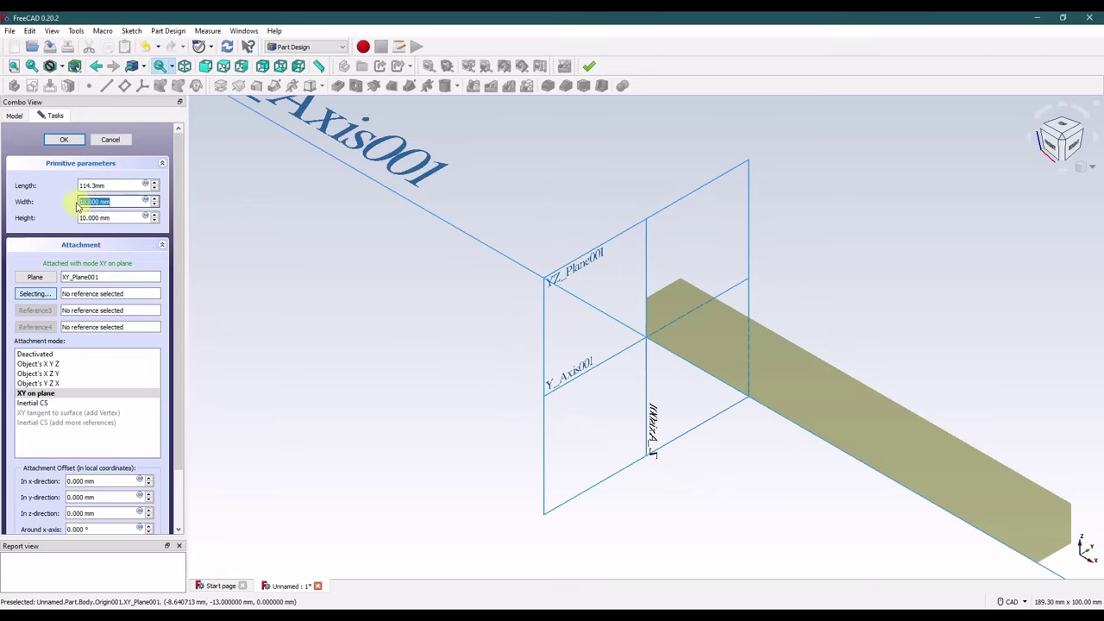
text(114.3)
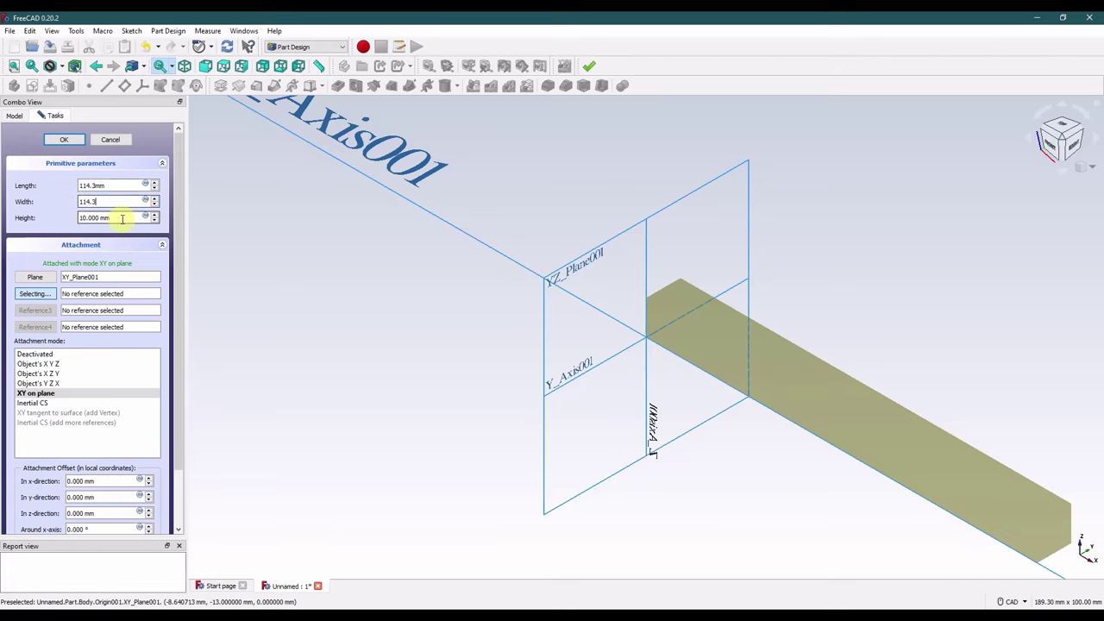
click(118, 217)
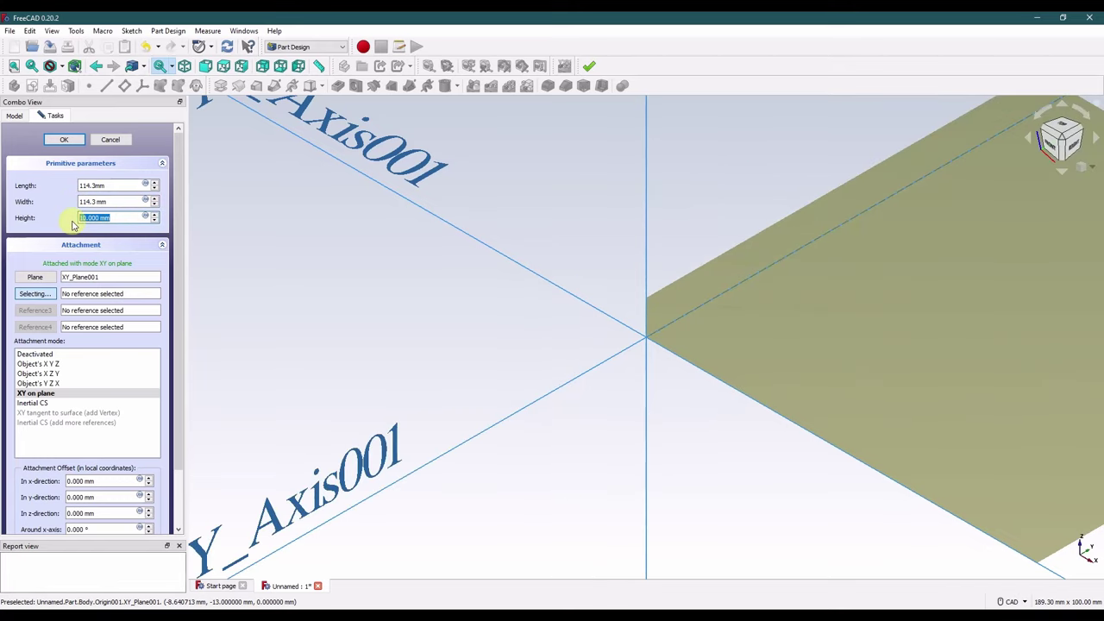
text(5)
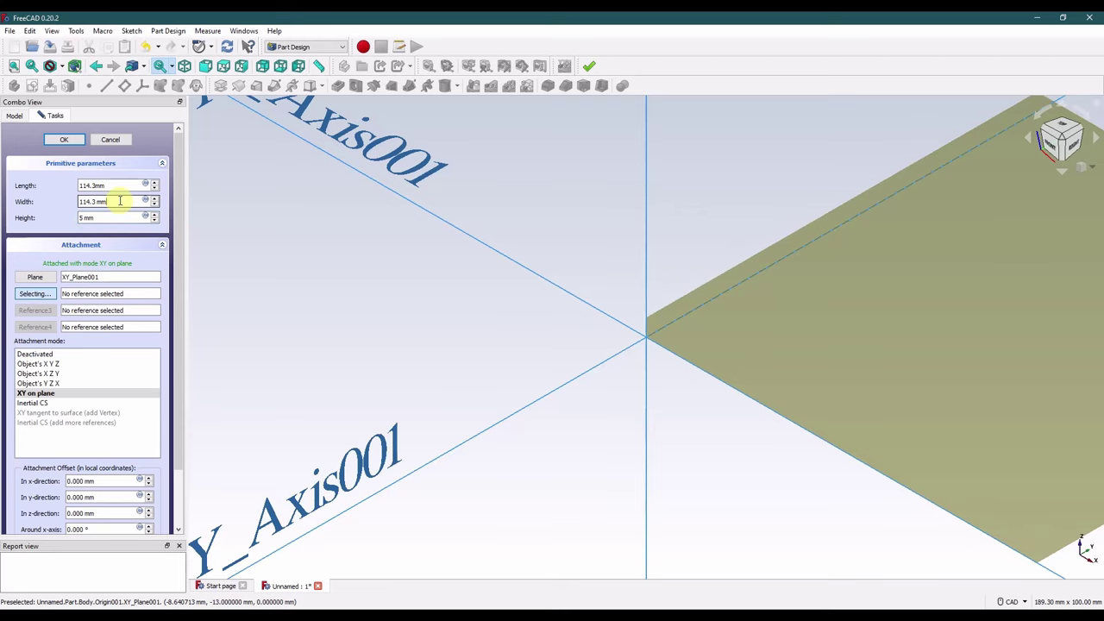
click(64, 140)
Step: Offset the box's attachment position by -50.8 mm in x and -50.8 mm in y
click(65, 210)
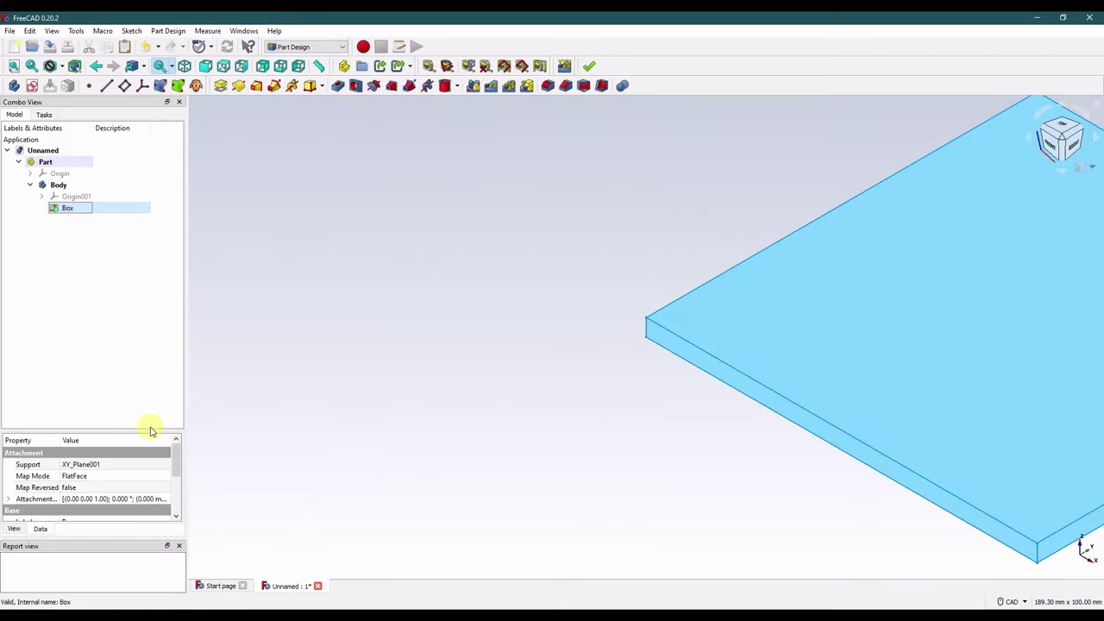
drag(176, 452, 180, 490)
drag(115, 433, 113, 370)
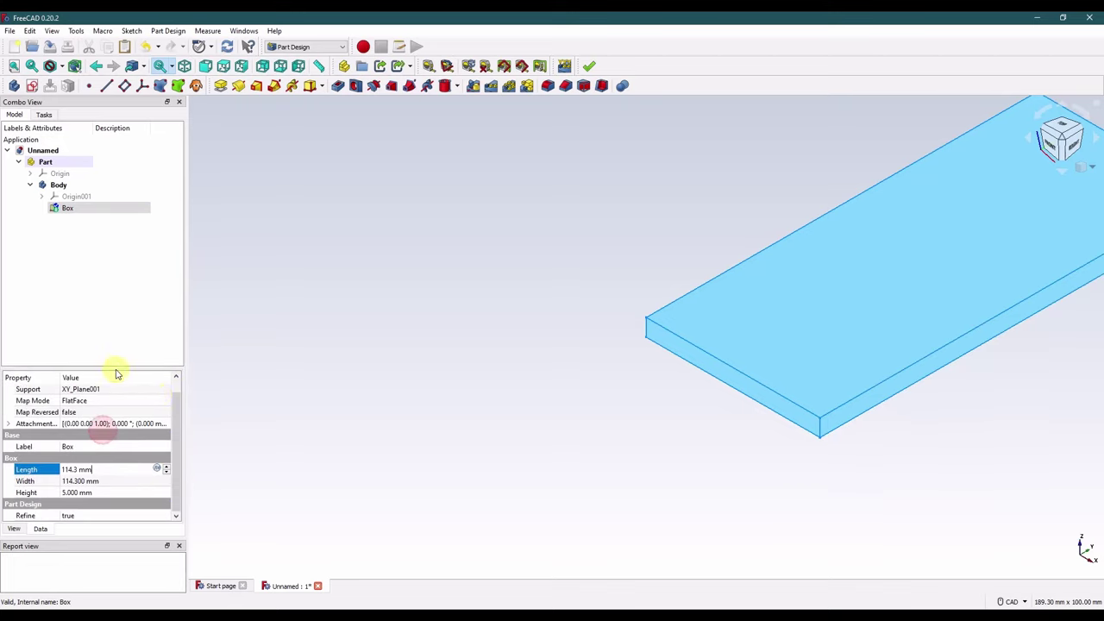
click(8, 436)
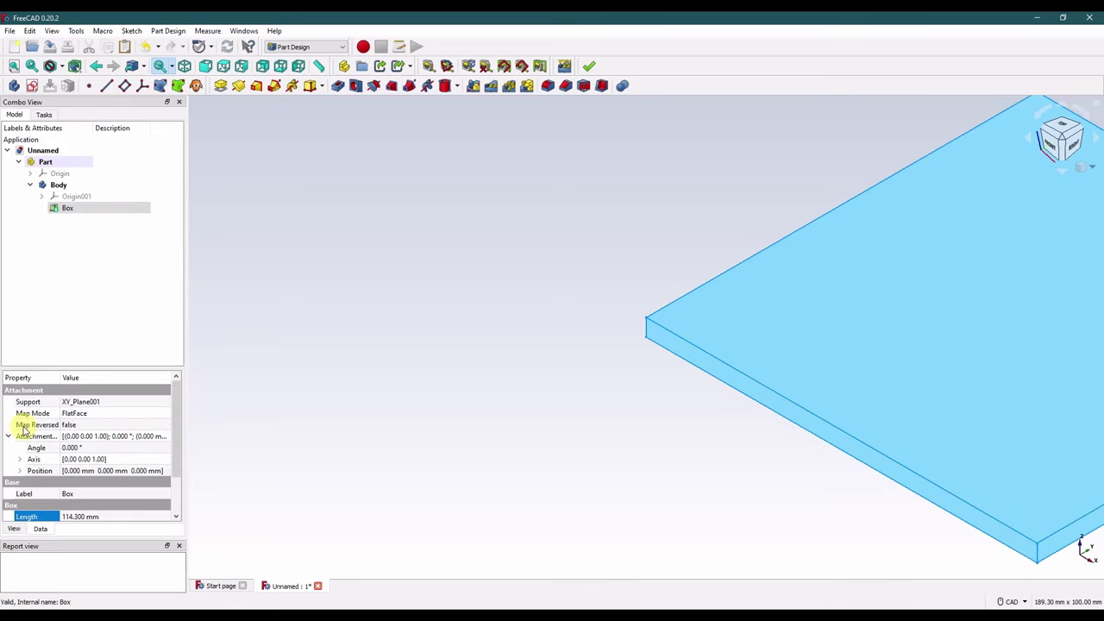
click(19, 471)
click(111, 482)
text(-)
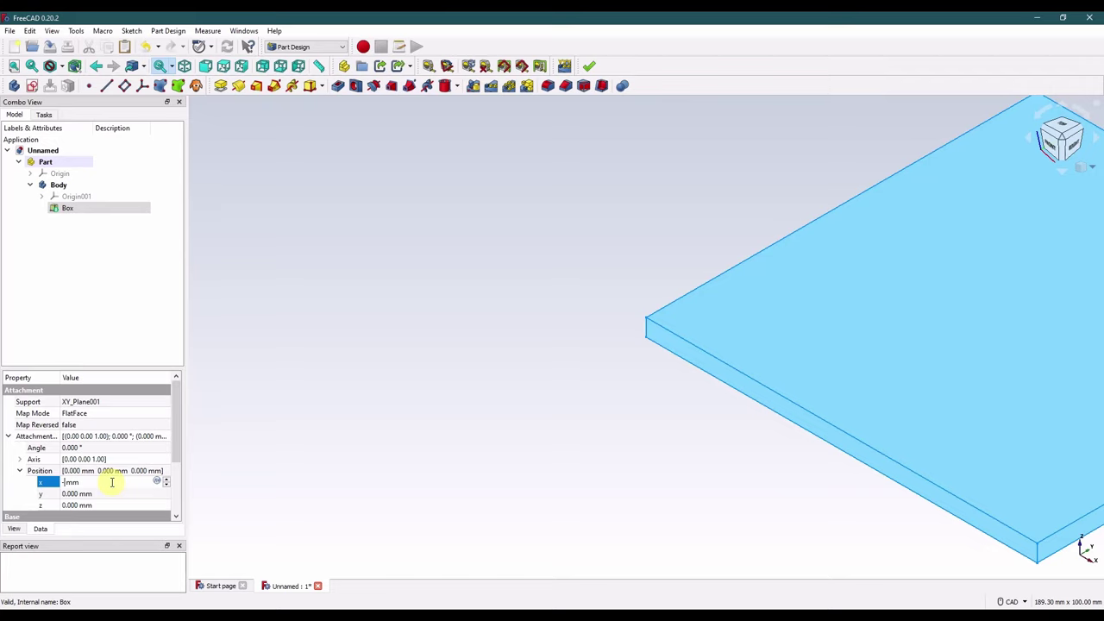
text(50.8)
click(113, 494)
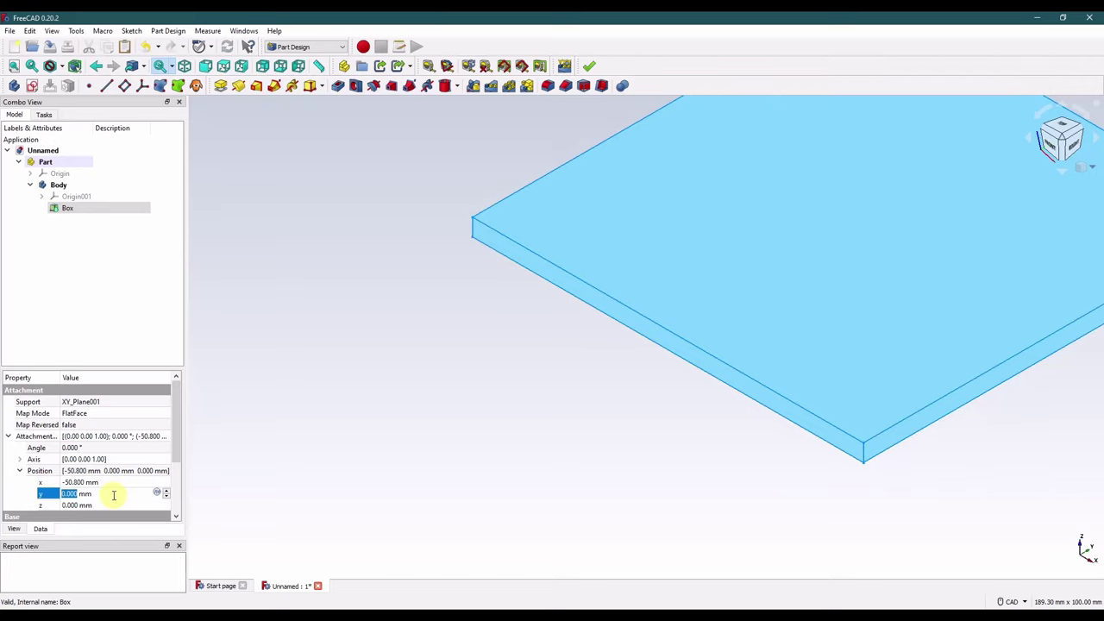
text(-50.8)
click(117, 504)
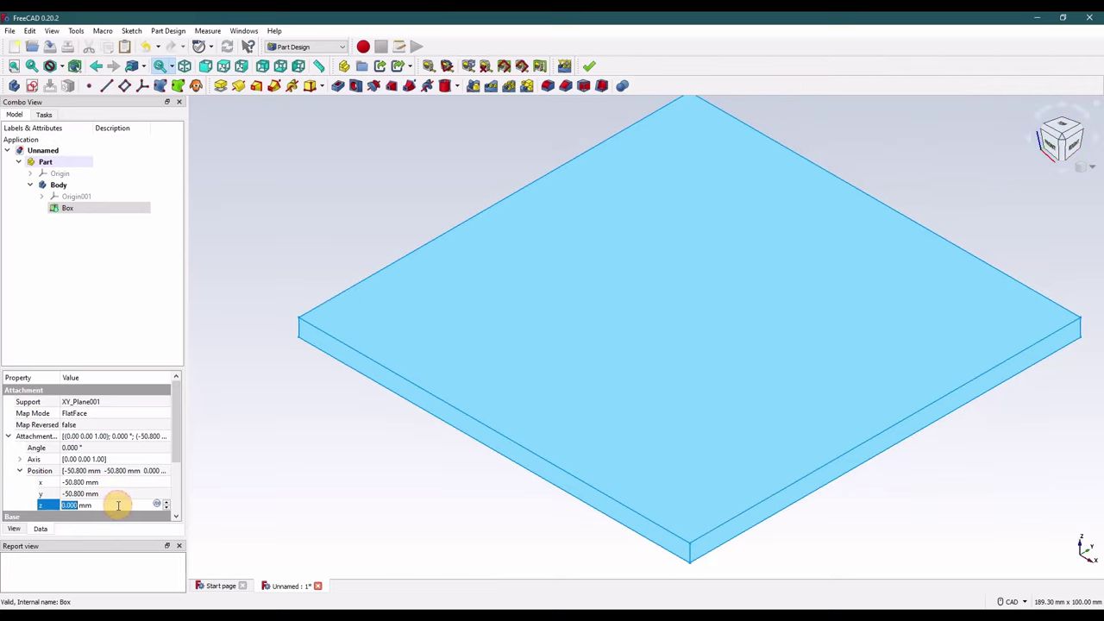
click(234, 459)
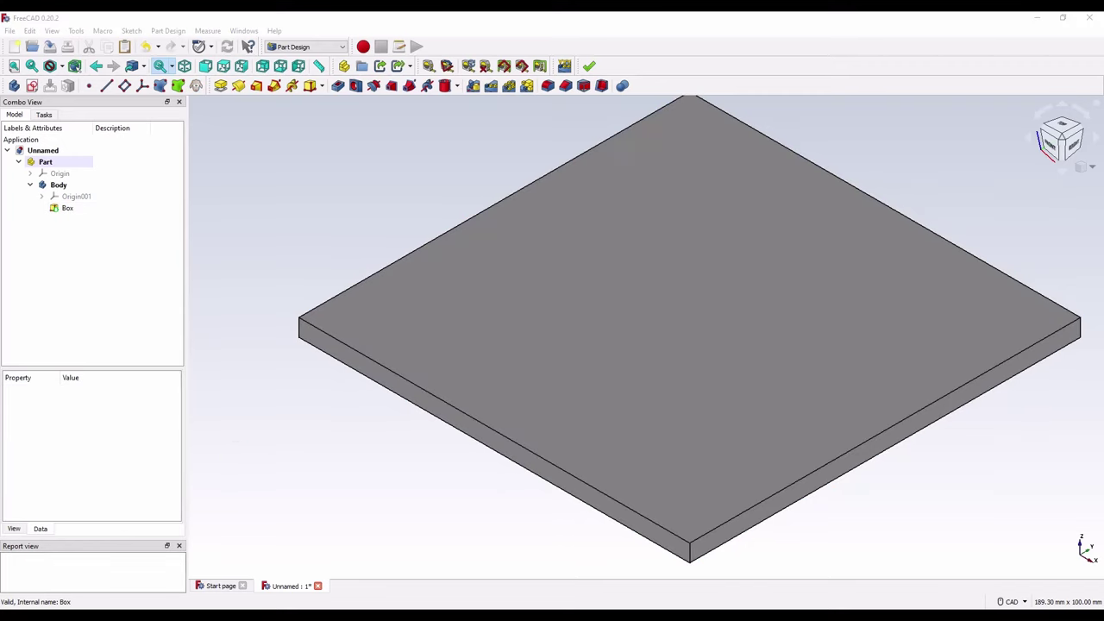
Step: Change the x value of the box's attachment position to -57.15 mm
click(69, 209)
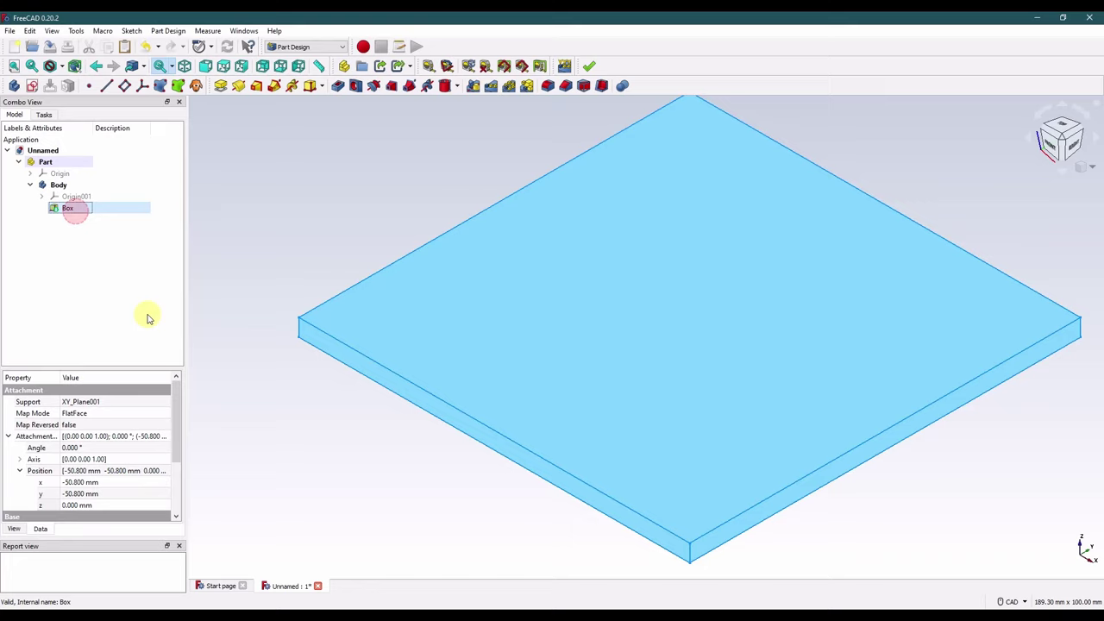
click(112, 483)
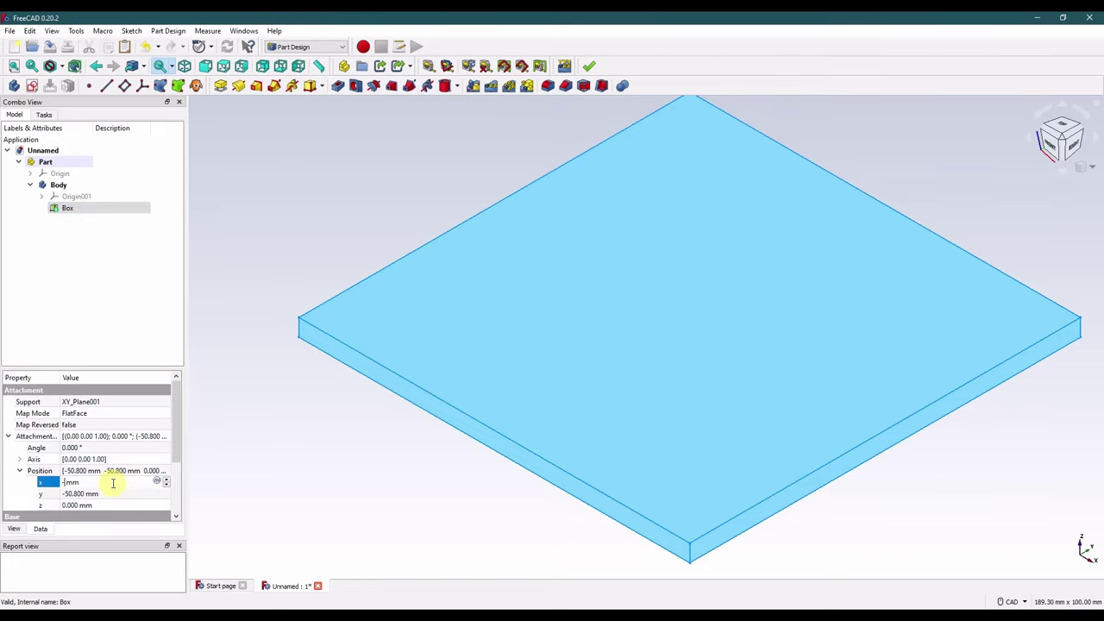
text(-57.15)
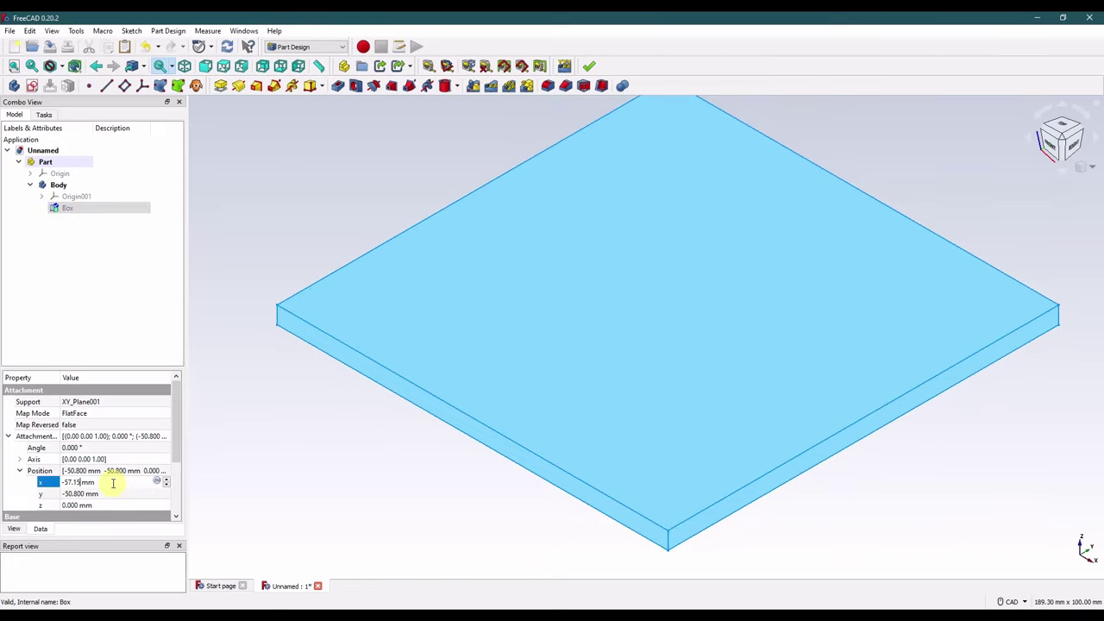
Step: Set the y value of the box's attachment position to -57.15 mm
click(121, 495)
click(122, 492)
text(-)
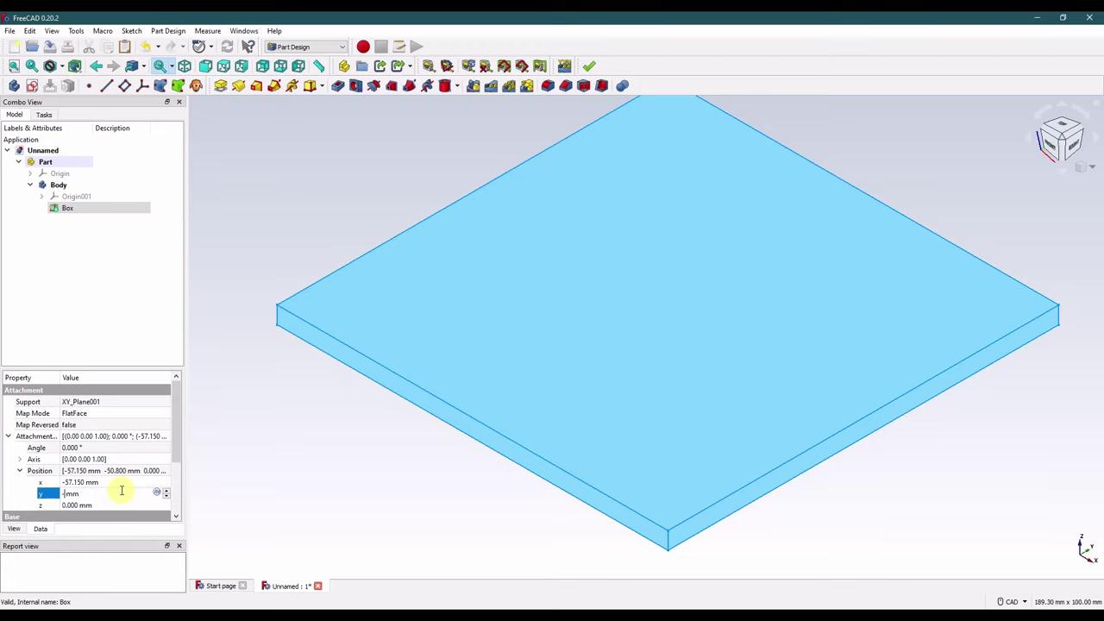
text(57.15)
click(121, 471)
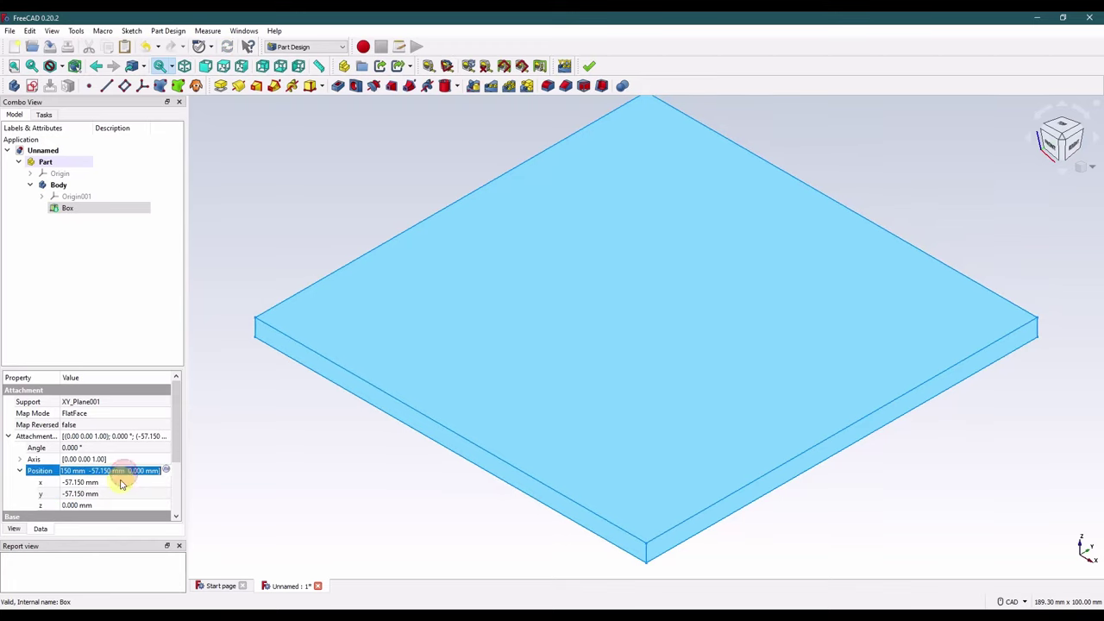
click(316, 454)
click(71, 211)
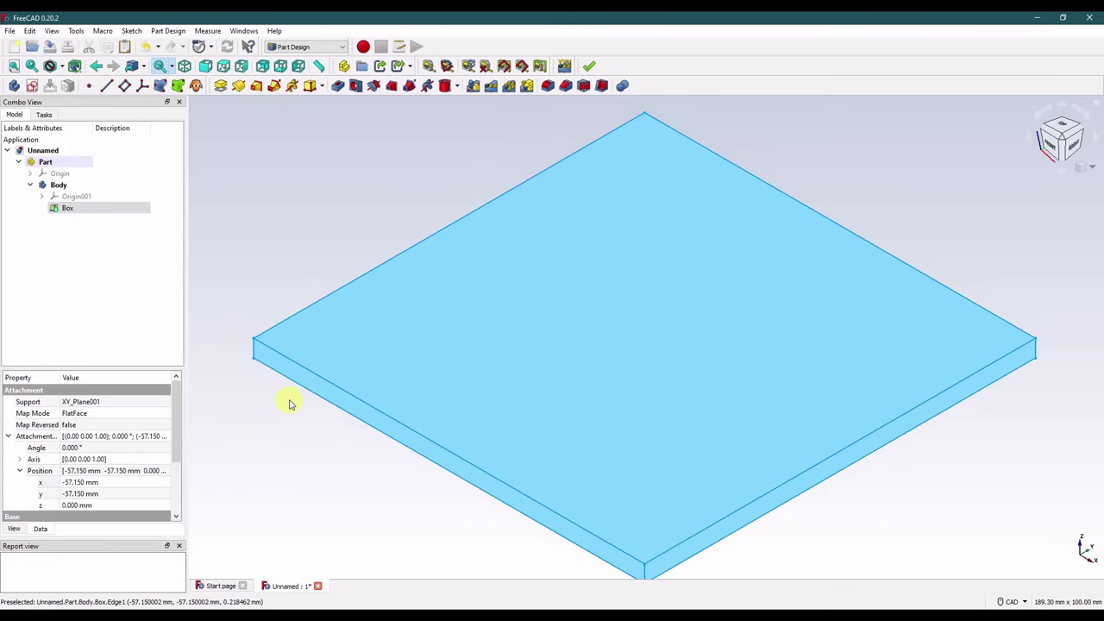
scroll(289, 402, down, 2)
scroll(305, 409, down, 2)
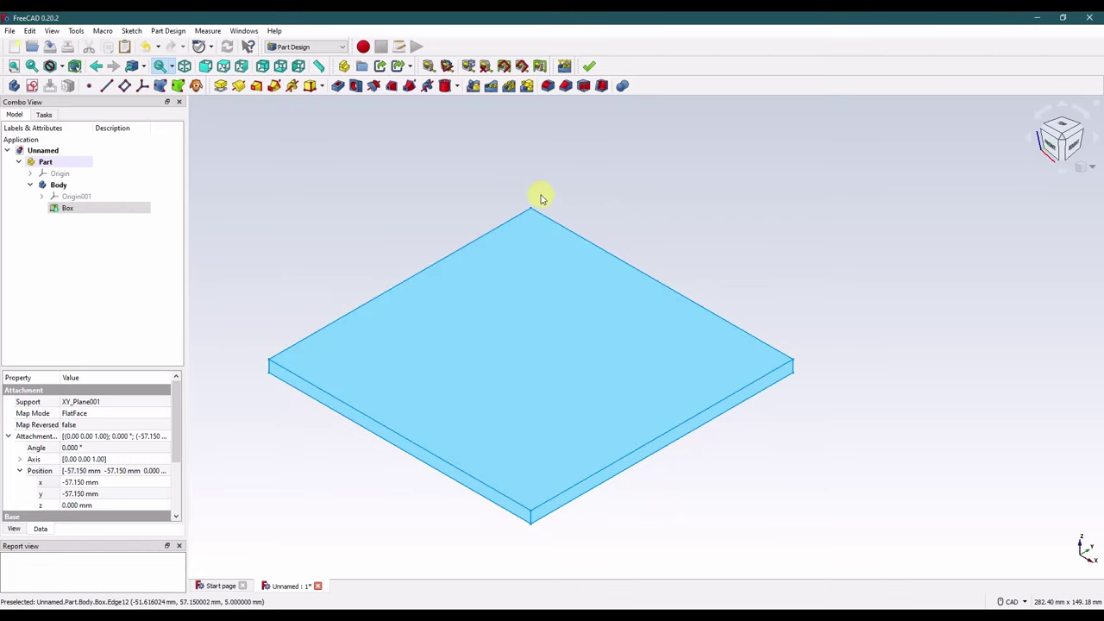
click(230, 467)
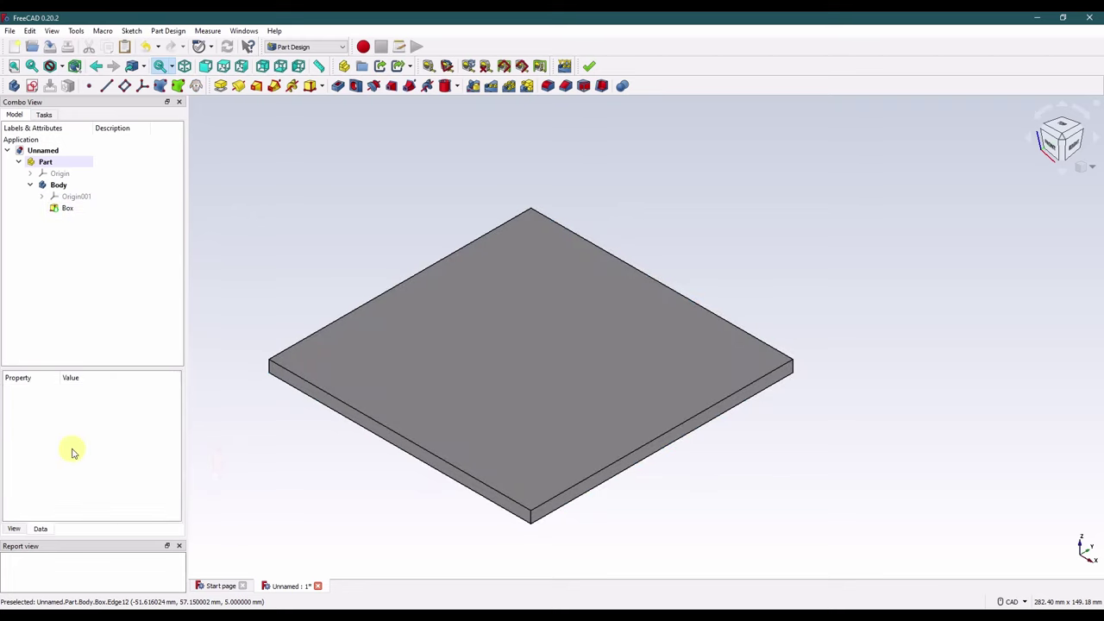
Step: Start a fillet with a 19 mm radius on the plate's front vertical corner edge
click(65, 208)
click(530, 523)
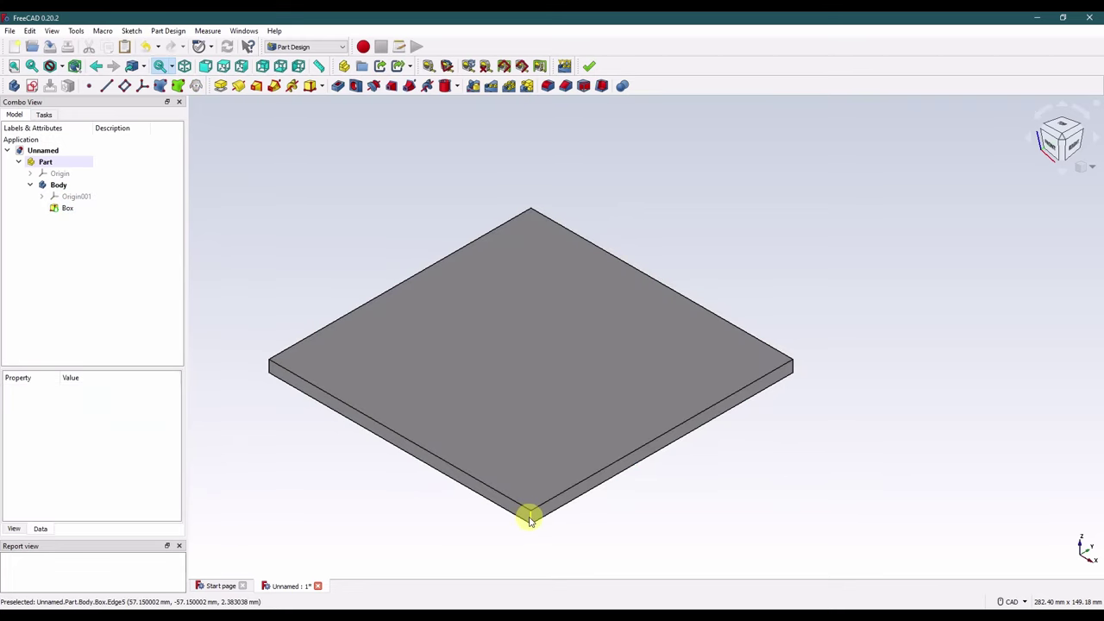
click(530, 515)
click(550, 86)
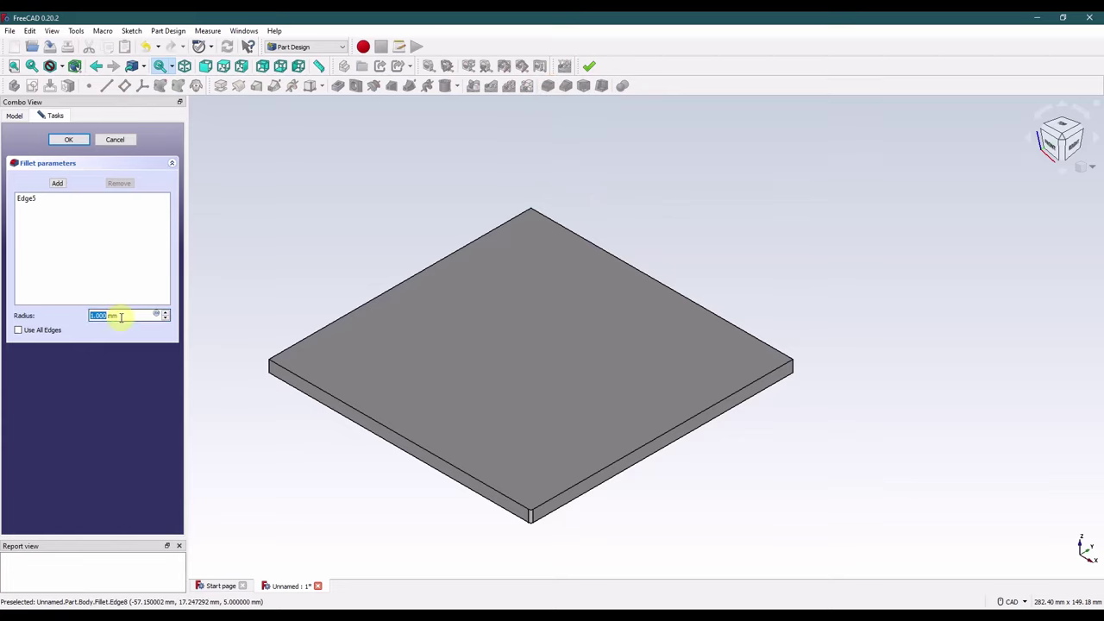
text(19)
click(99, 251)
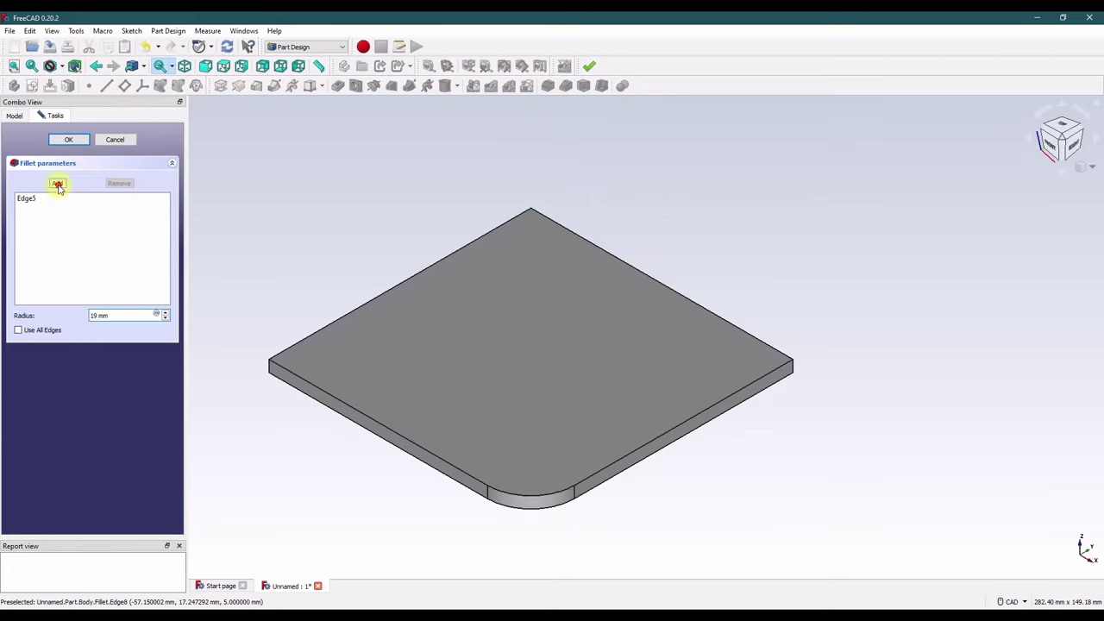
Step: Add the plate's two side vertical corner edges to the fillet
click(58, 183)
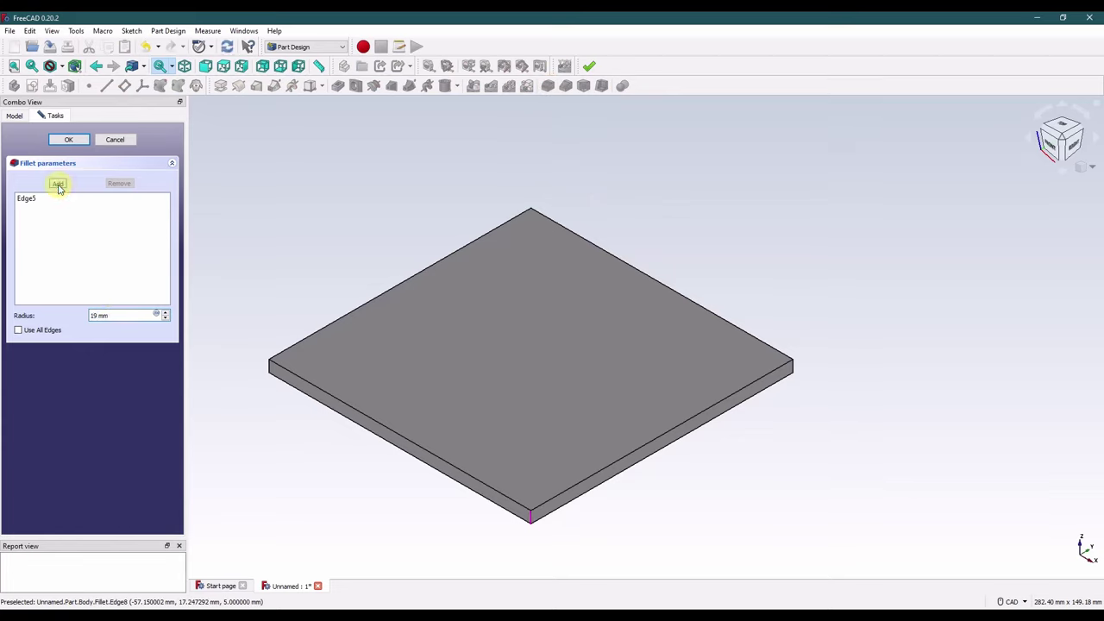
click(793, 367)
click(268, 371)
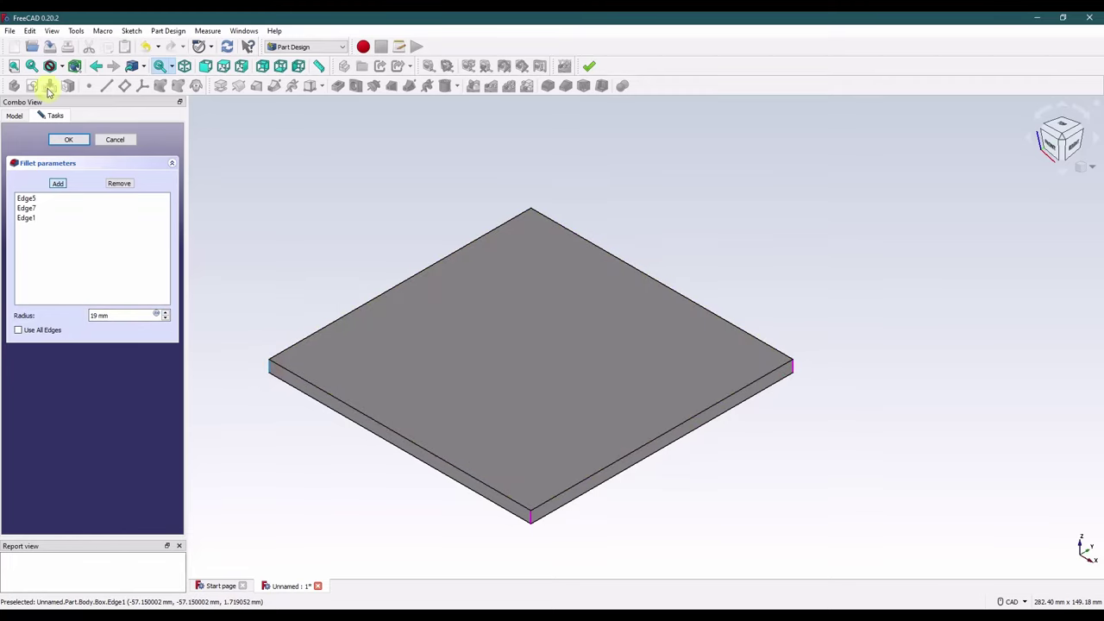
Step: Add the hidden rear corner edge using wireframe display and apply the fillet, restoring the original display style
click(64, 66)
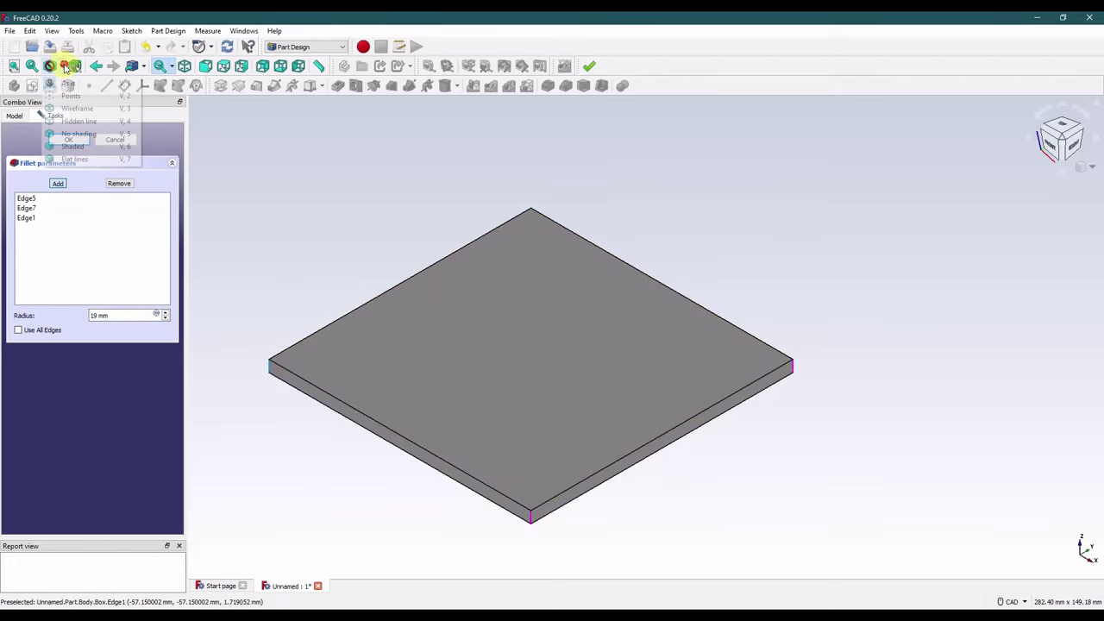
click(84, 116)
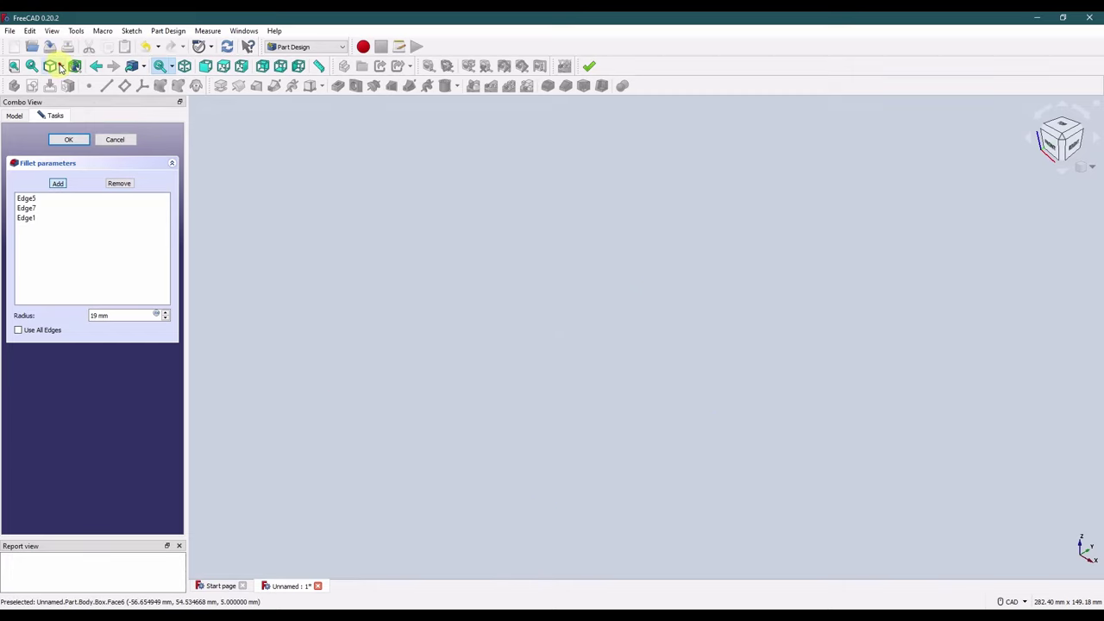
click(62, 68)
click(85, 113)
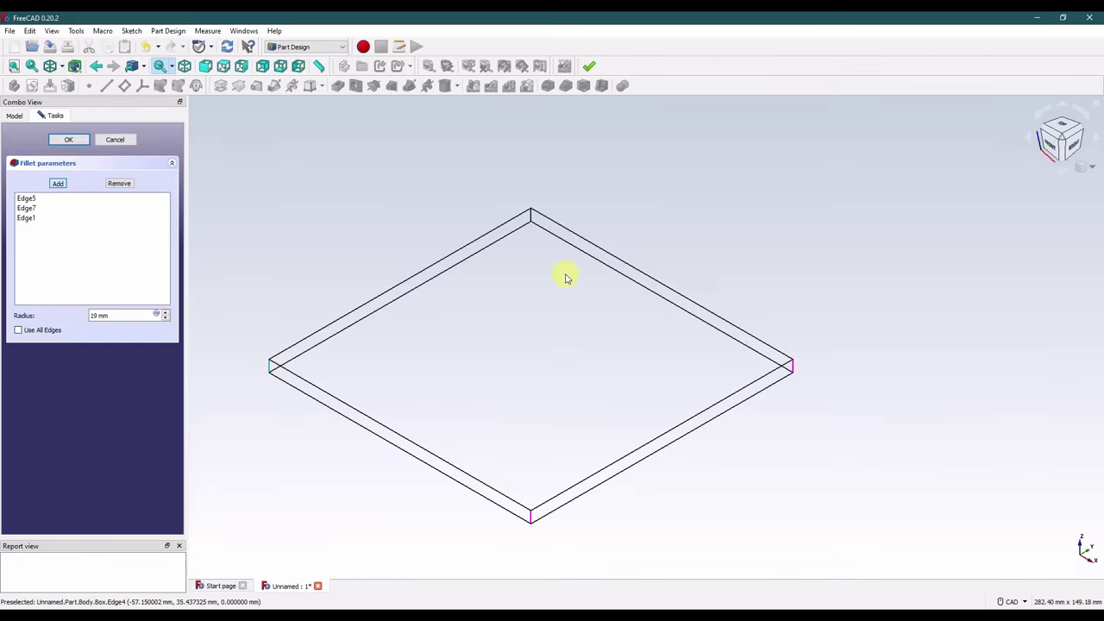
click(529, 214)
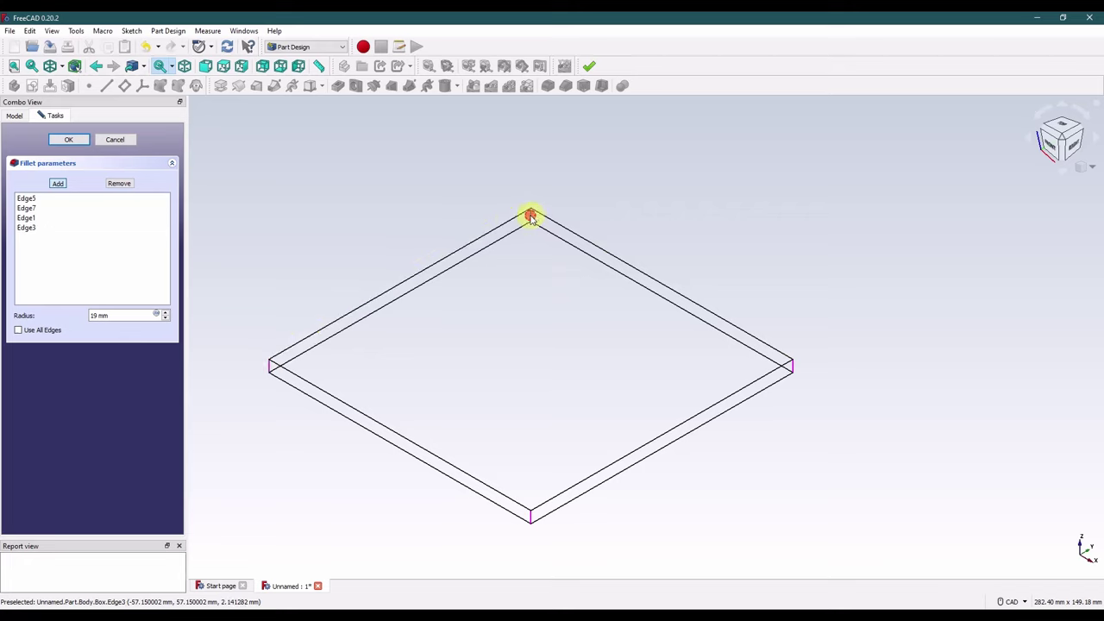
click(69, 141)
click(61, 68)
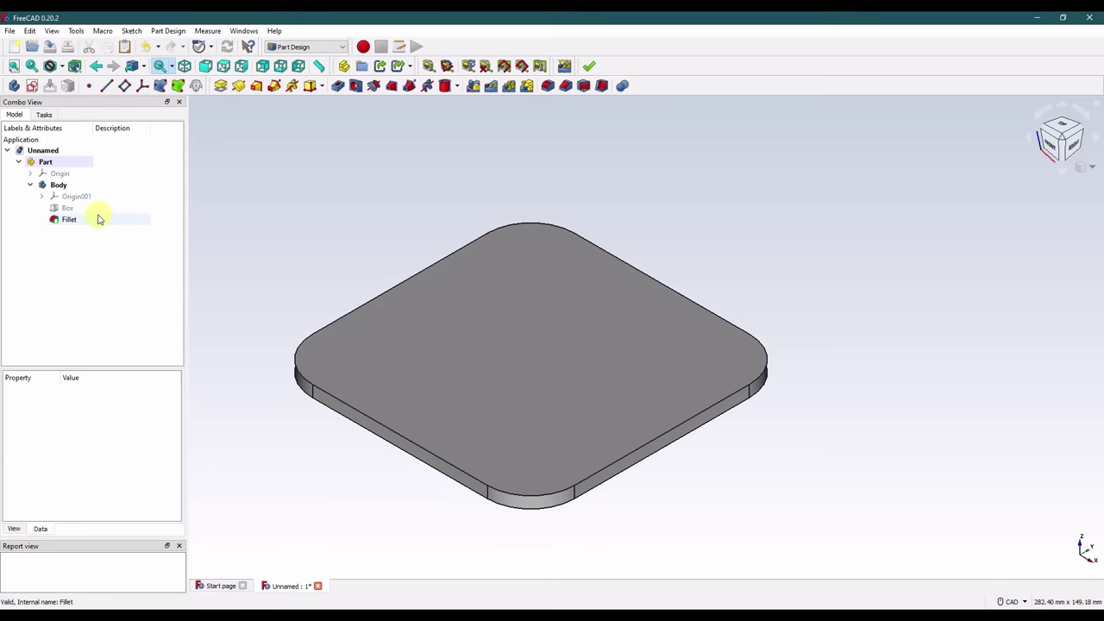
Step: Add a subtractive cylinder attached to the body's XY plane with a 53.34 mm radius and 4 mm height
click(459, 86)
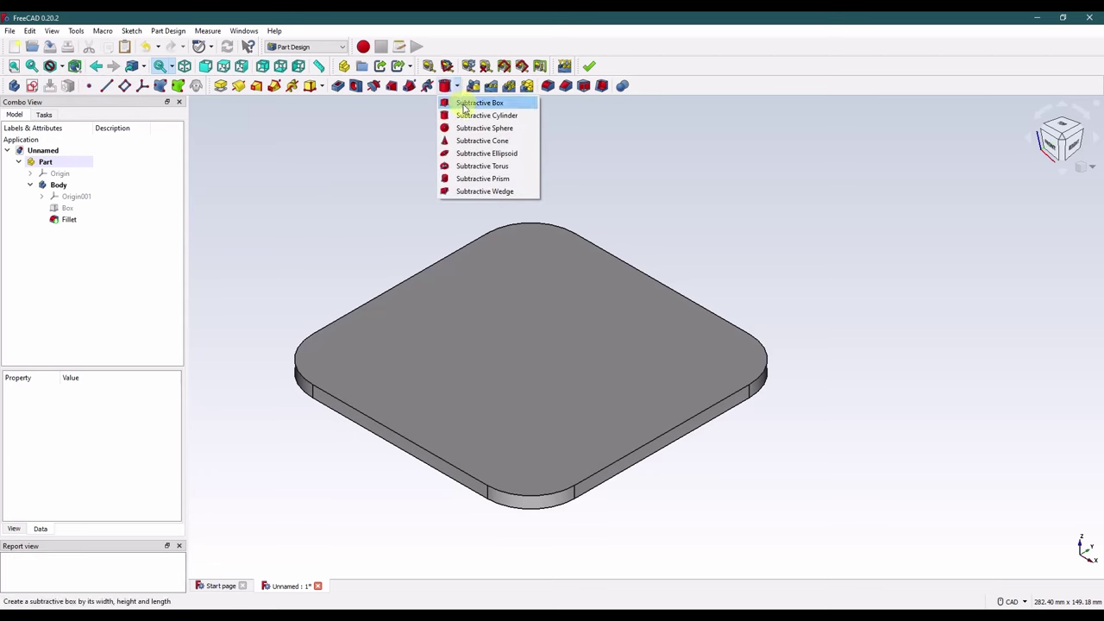
click(455, 114)
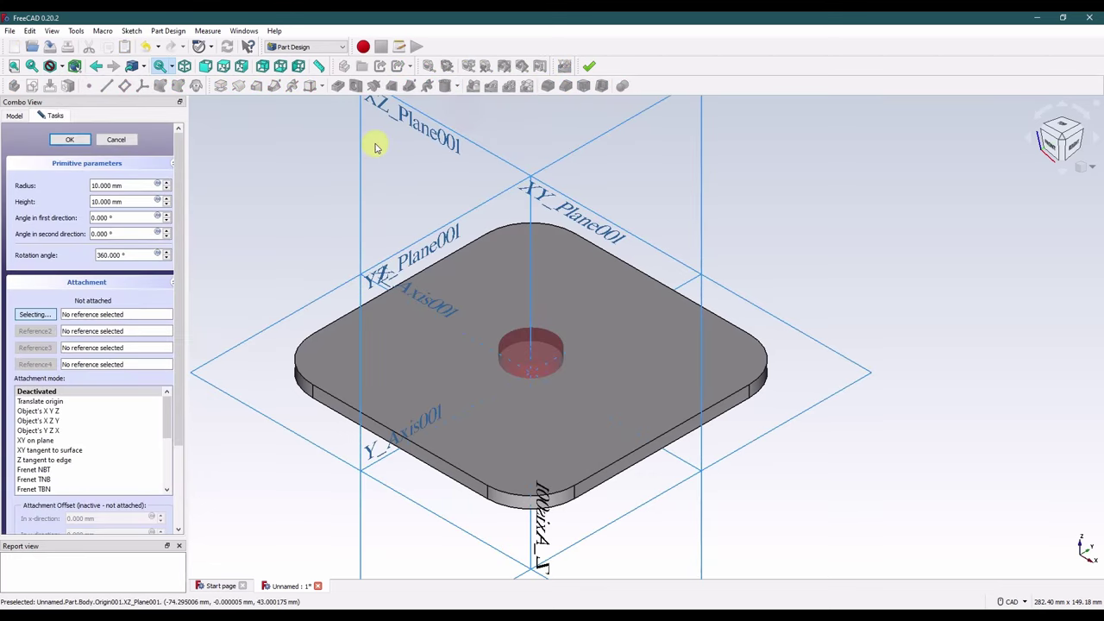
click(250, 337)
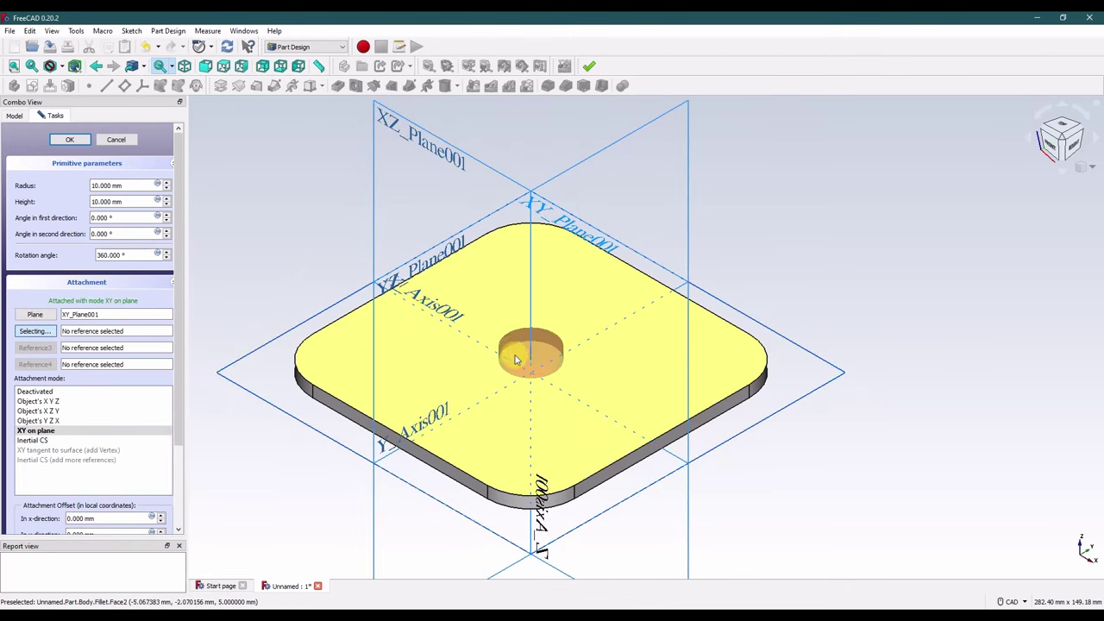
drag(128, 185, 65, 186)
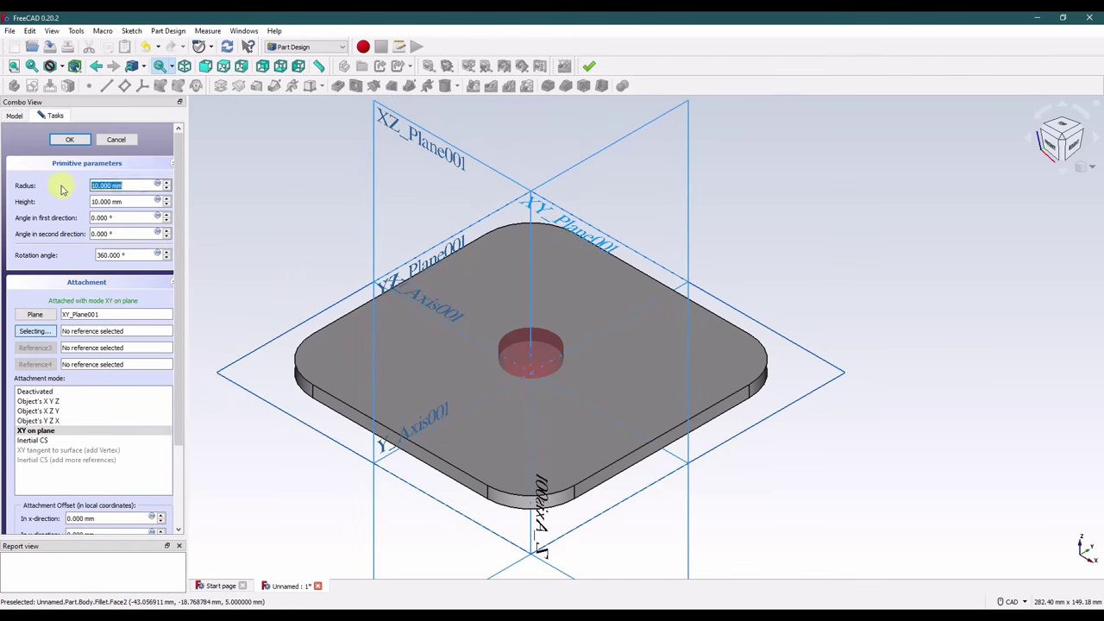
text(53.34)
click(129, 203)
drag(128, 202, 88, 207)
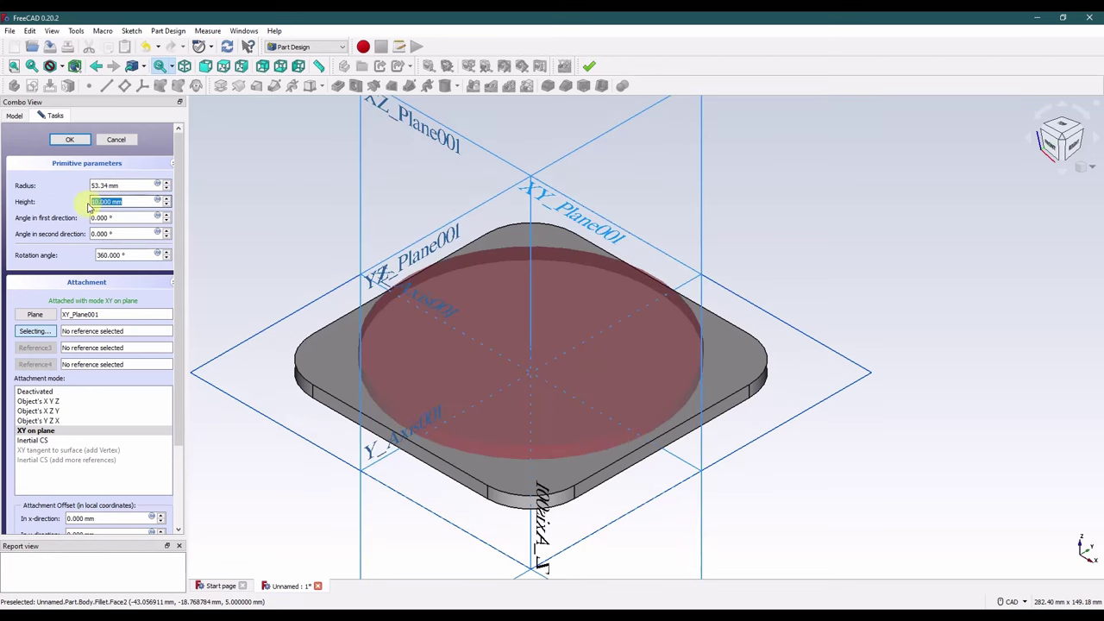
text(4)
click(126, 217)
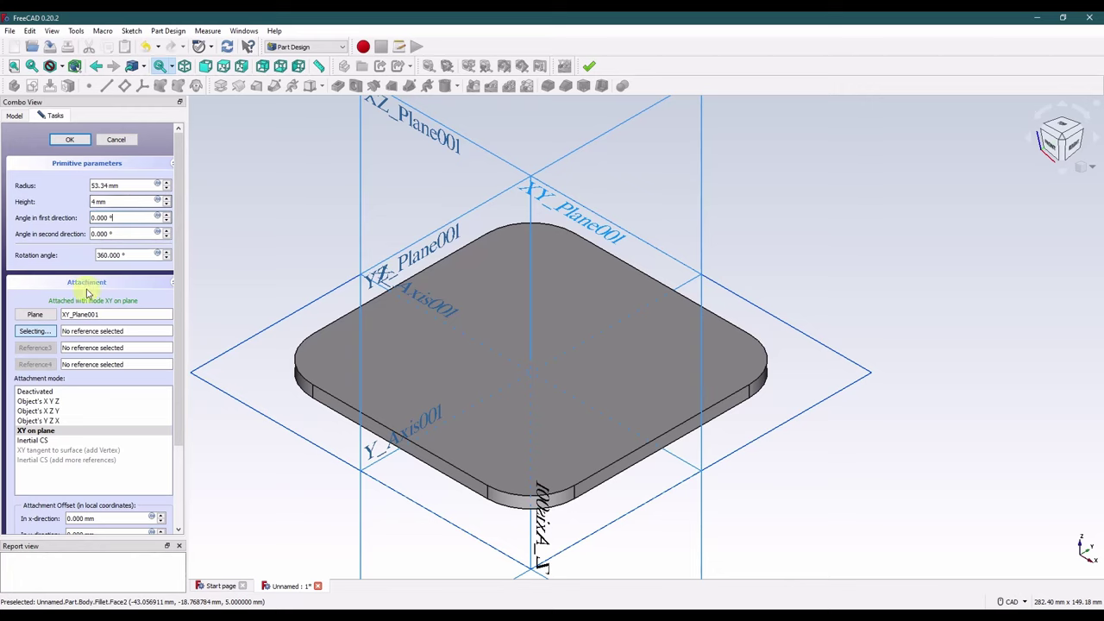
click(70, 139)
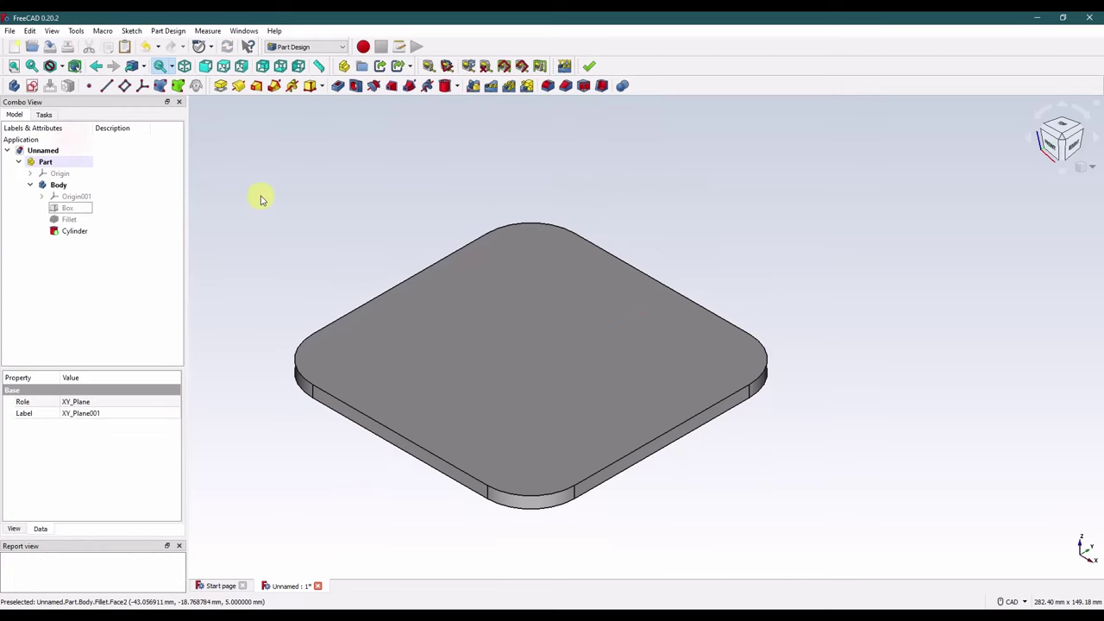
Step: Set the z value of the subtractive cylinder's attachment position to 1 mm
click(76, 232)
click(106, 505)
text(1)
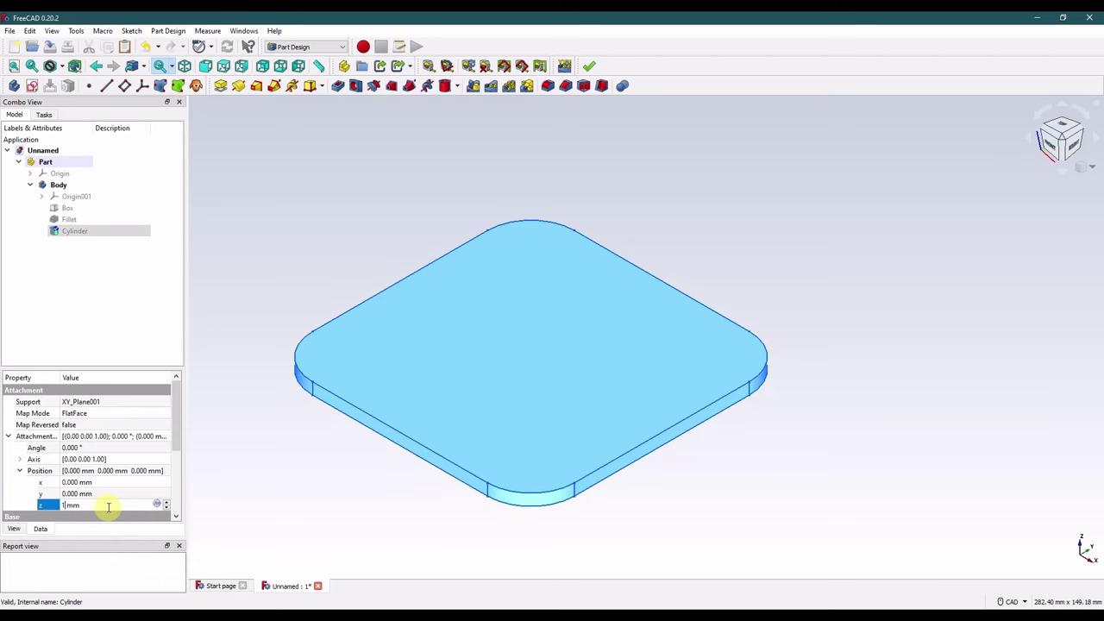
key(Return)
click(365, 227)
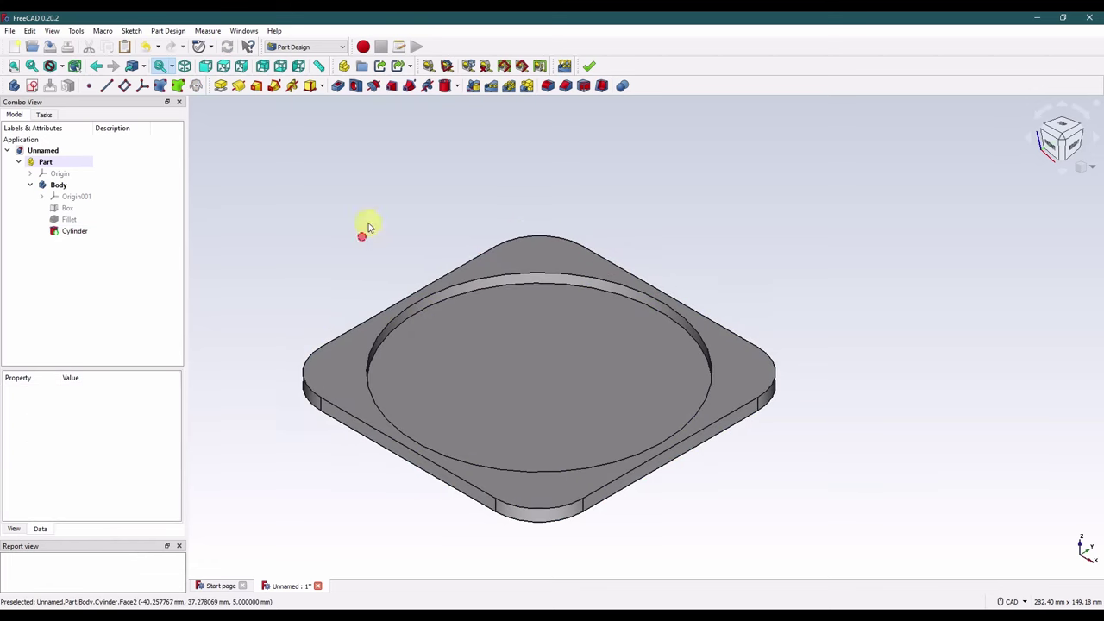
Step: Add an additive cylinder attached to the body's XY plane with a 9.525 mm radius and 20.5 mm height
click(321, 87)
click(357, 114)
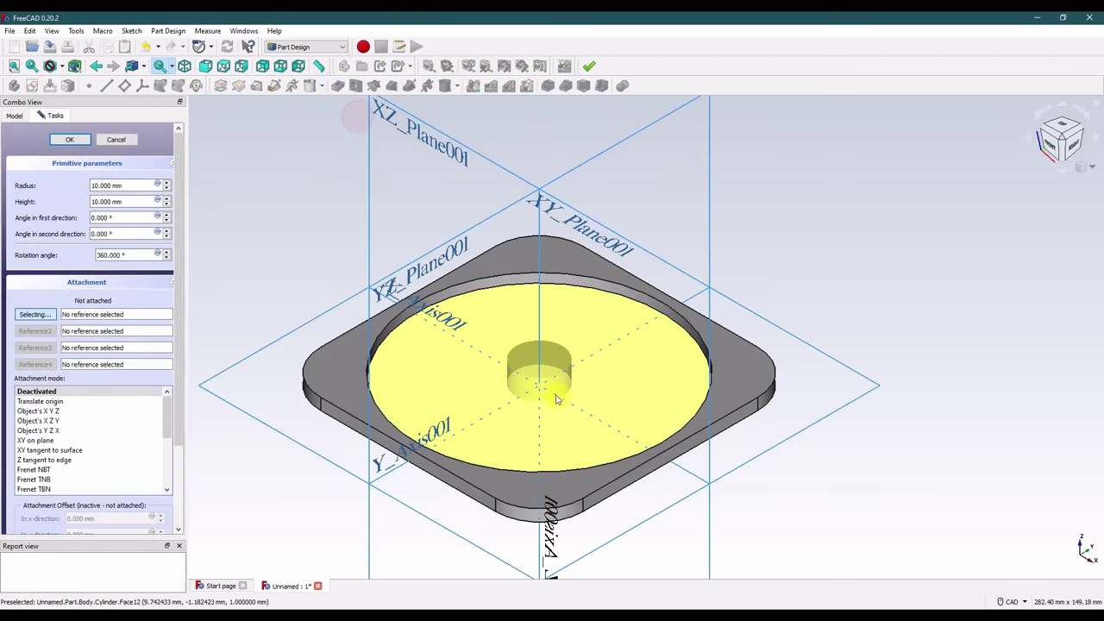
click(246, 356)
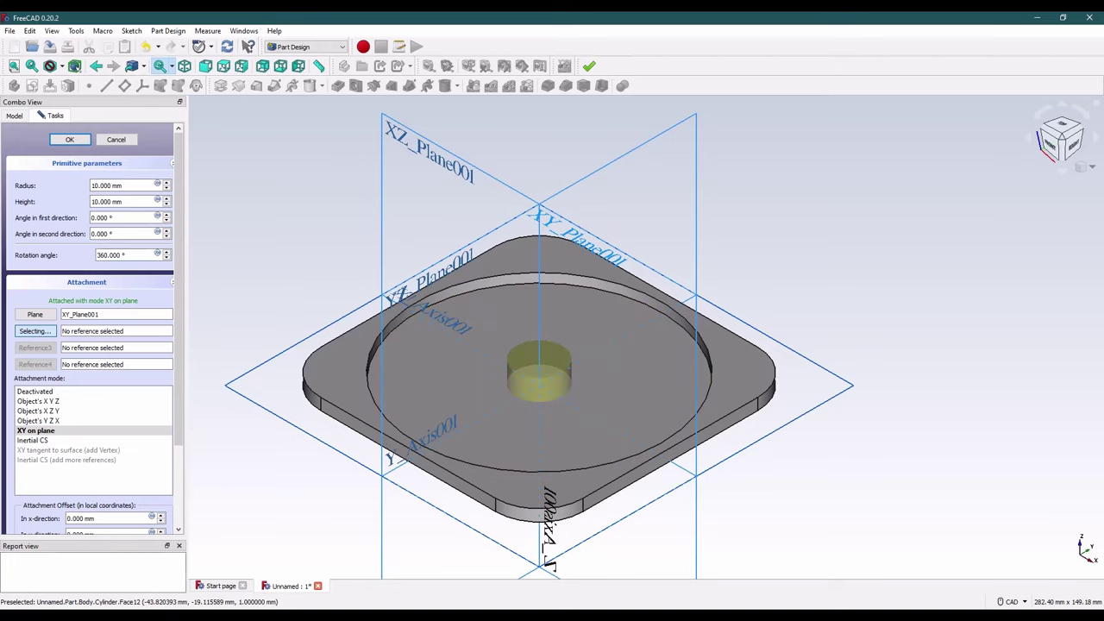
double_click(93, 187)
text(9.525)
click(136, 202)
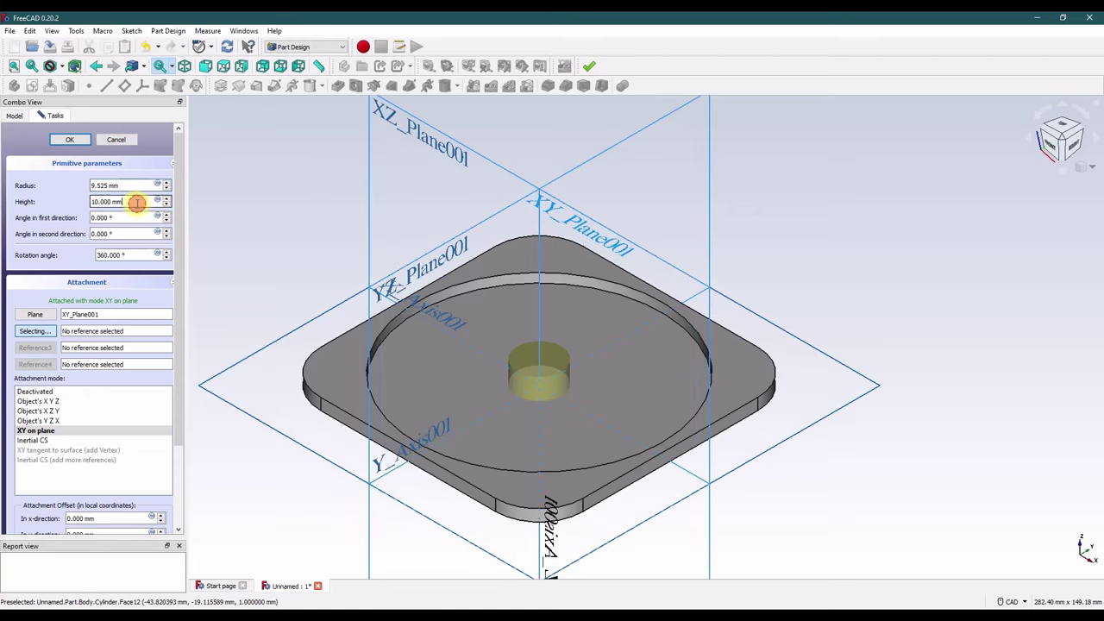
double_click(112, 204)
text(20.)
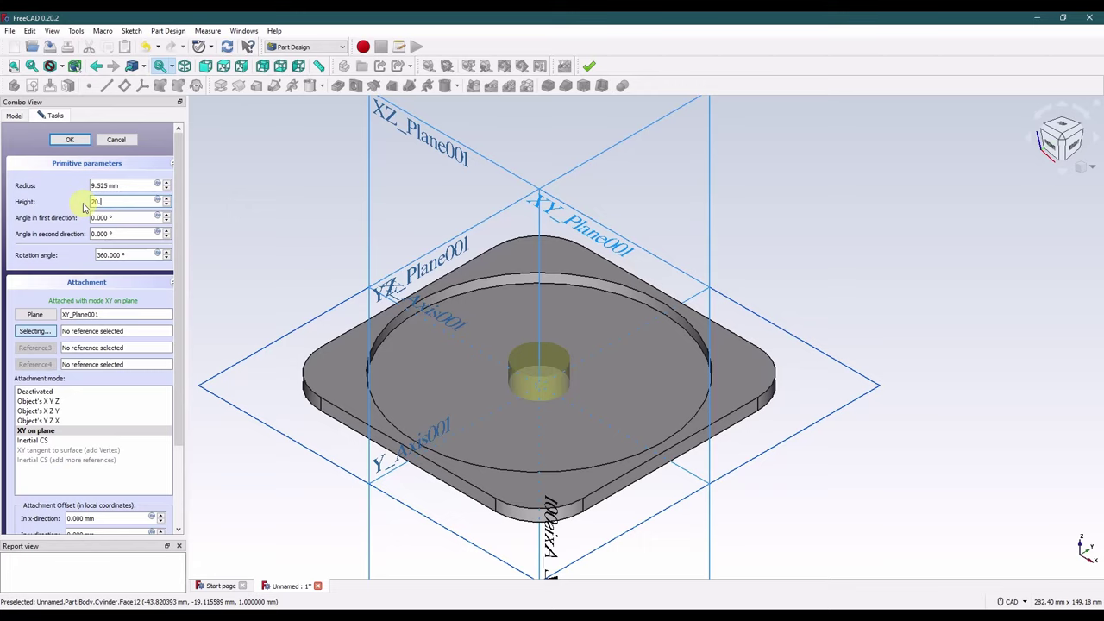
text(5)
click(141, 186)
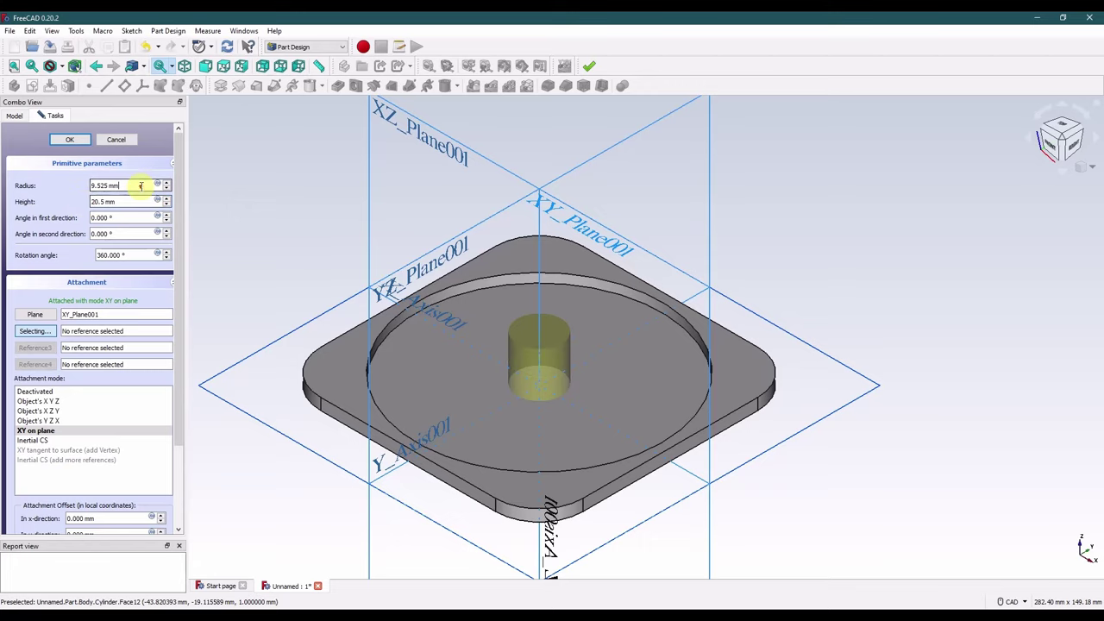
click(72, 140)
click(273, 229)
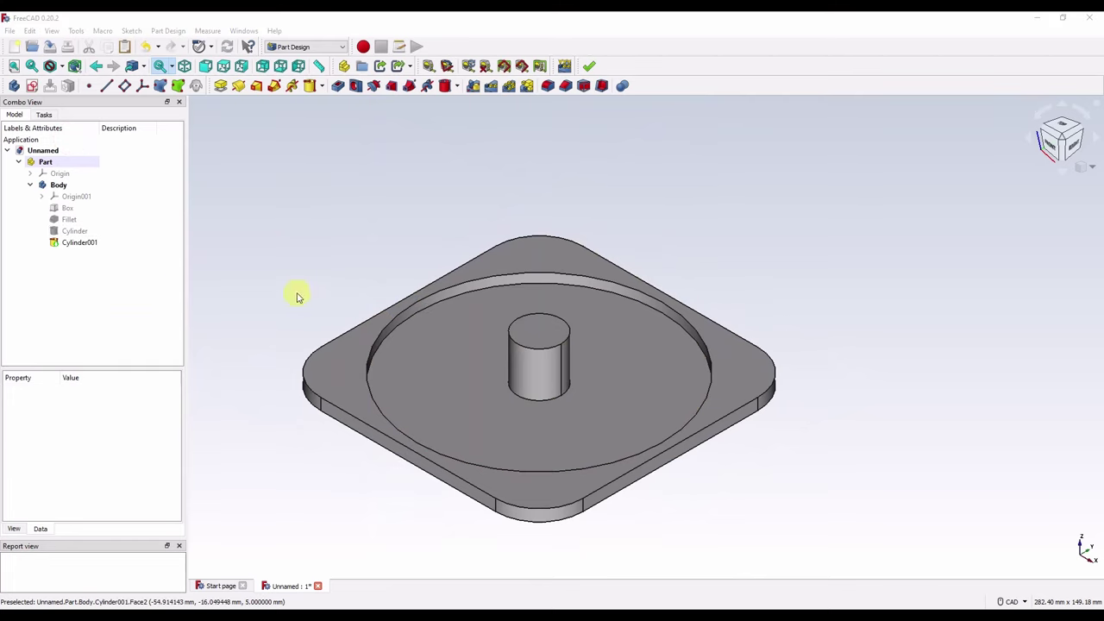
Step: Chamfer the top edge of the central post with an equal distance of 2 mm
click(79, 243)
click(310, 248)
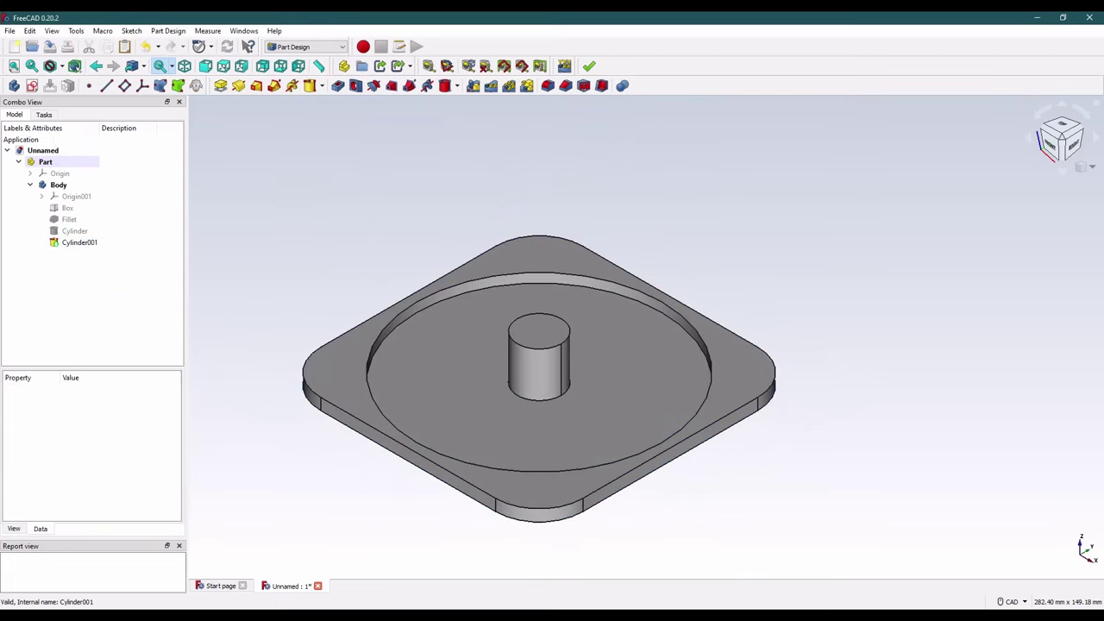
click(524, 342)
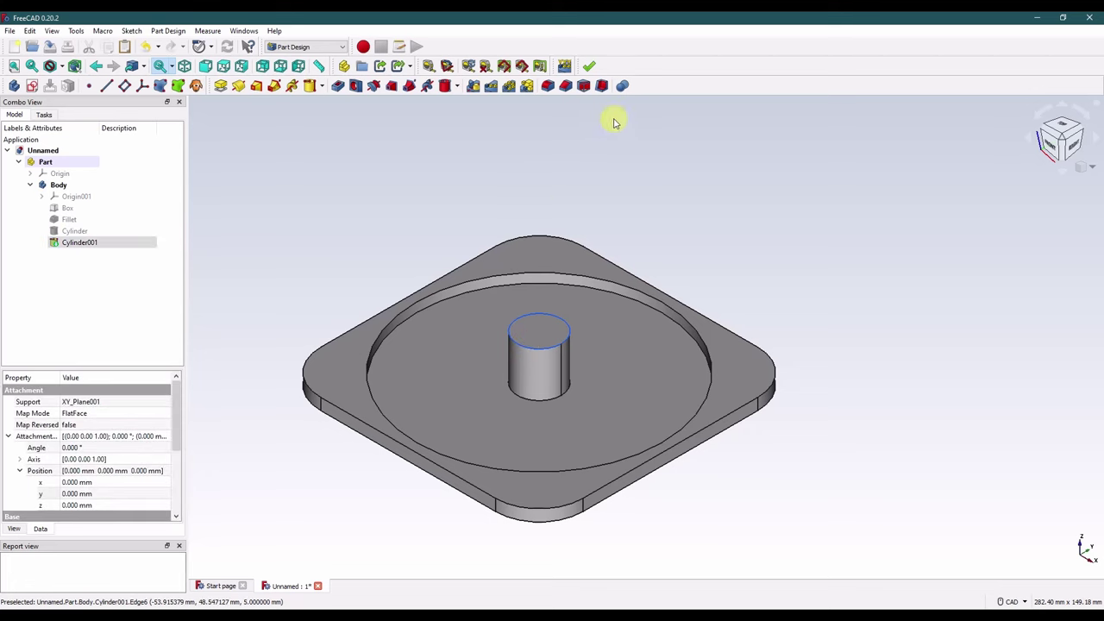
click(566, 86)
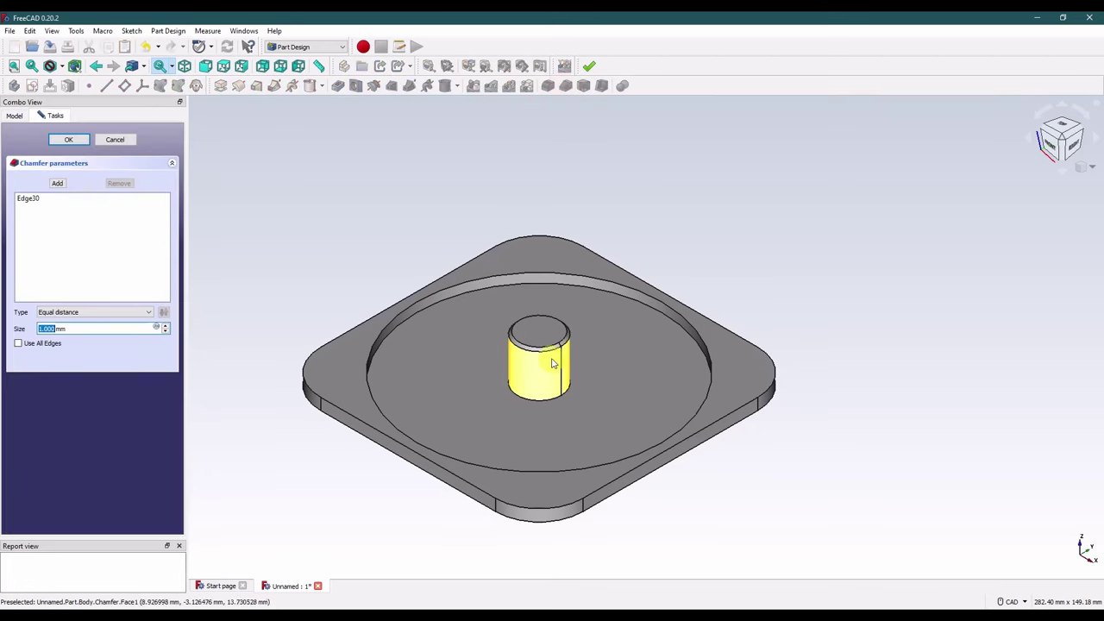
click(164, 325)
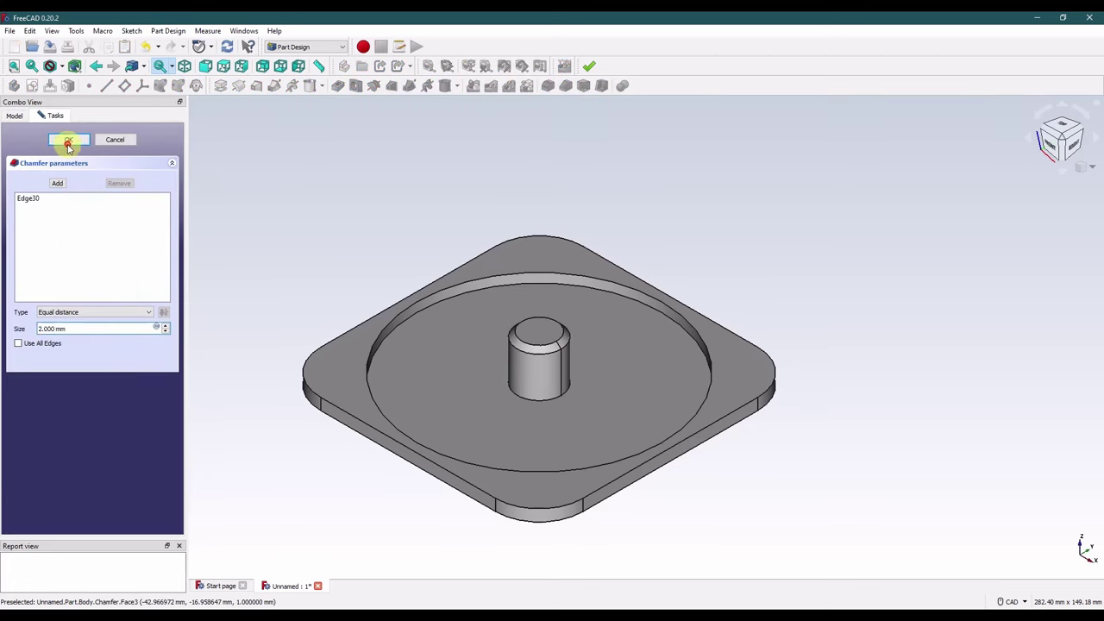
click(69, 139)
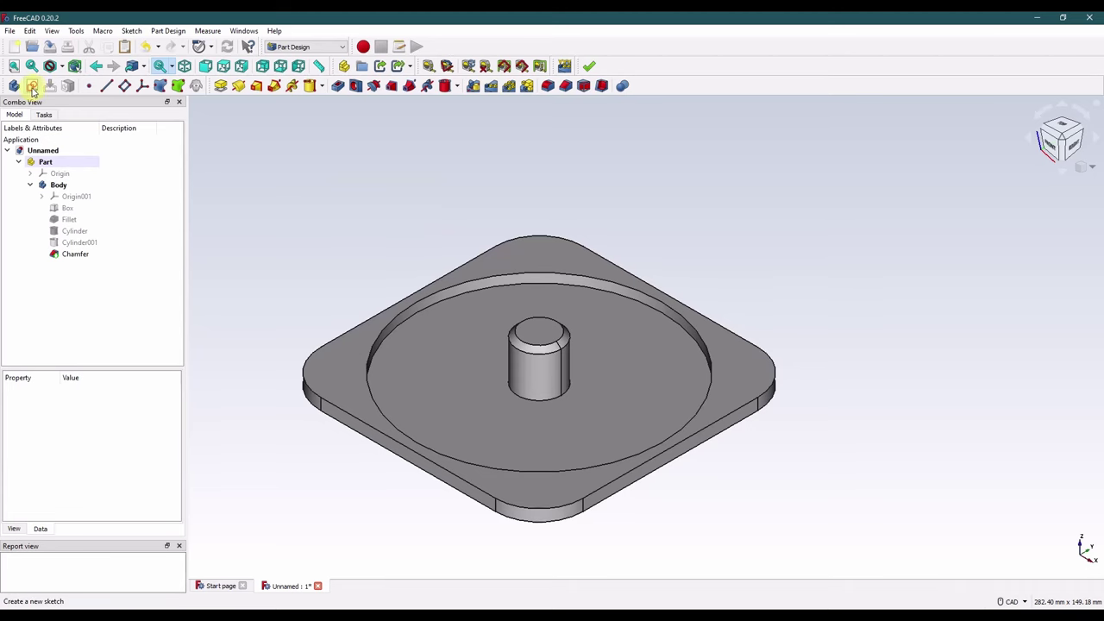
Step: Create a sketch on the body's XY plane and set the z value of its attachment position to 1 mm
click(33, 85)
click(316, 322)
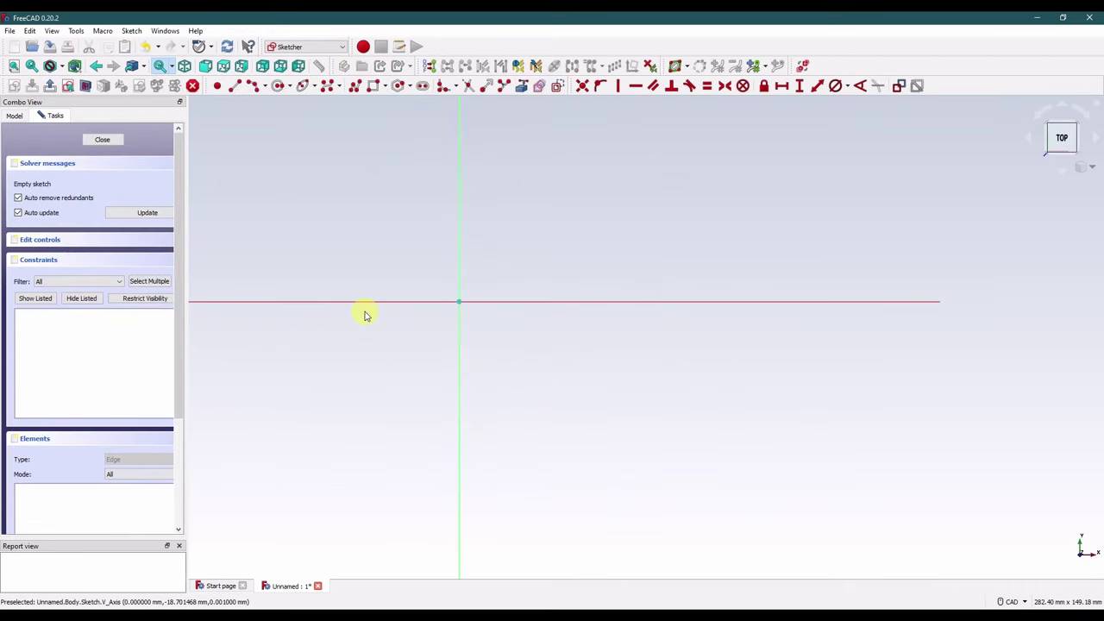
click(96, 139)
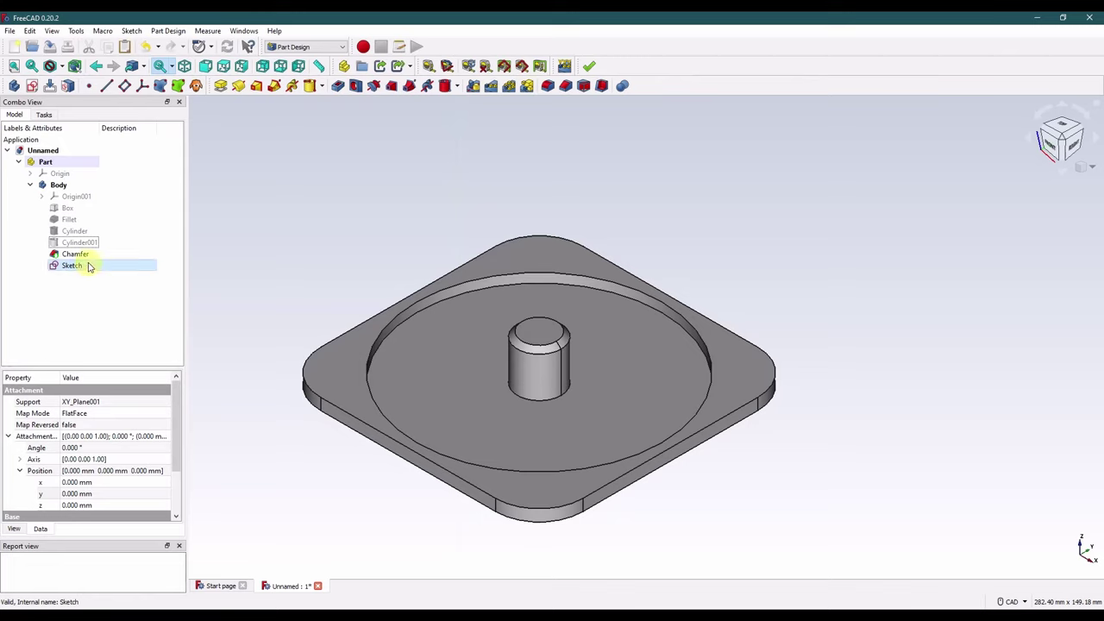
scroll(131, 445, down, 2)
click(122, 459)
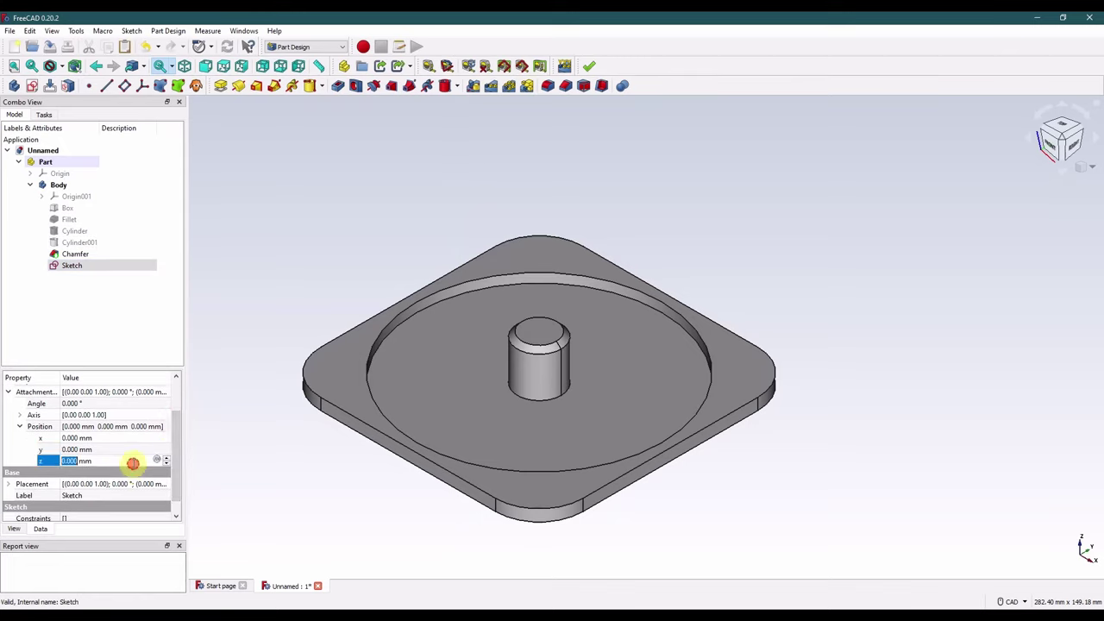
click(288, 436)
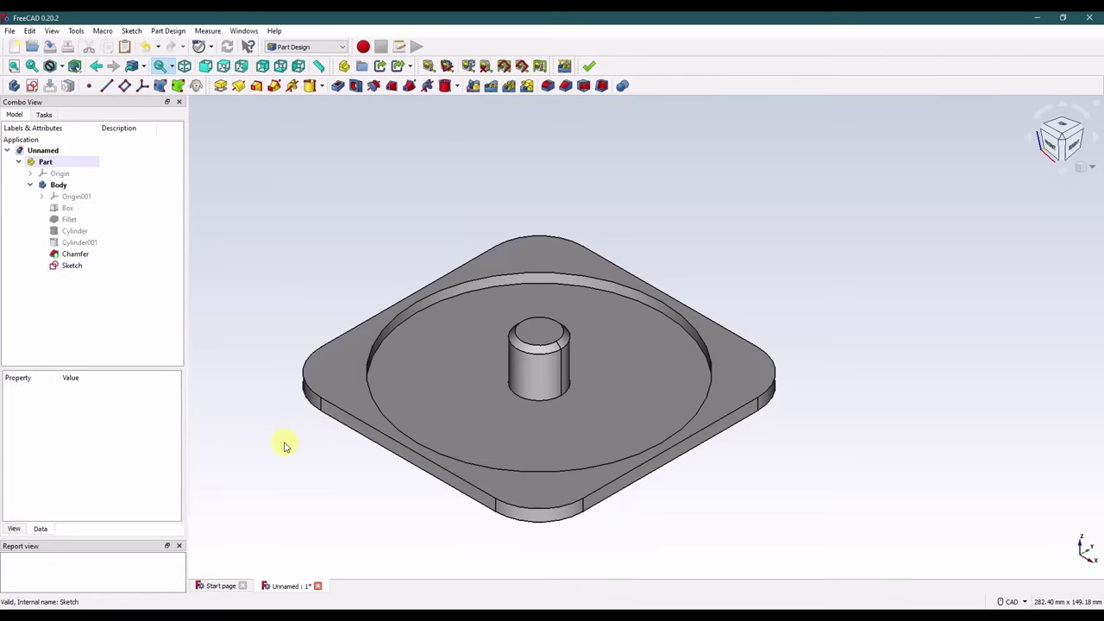
Step: Check and accept the sketch's attachment offset from the top view, and open the sketch for editing
right_click(69, 266)
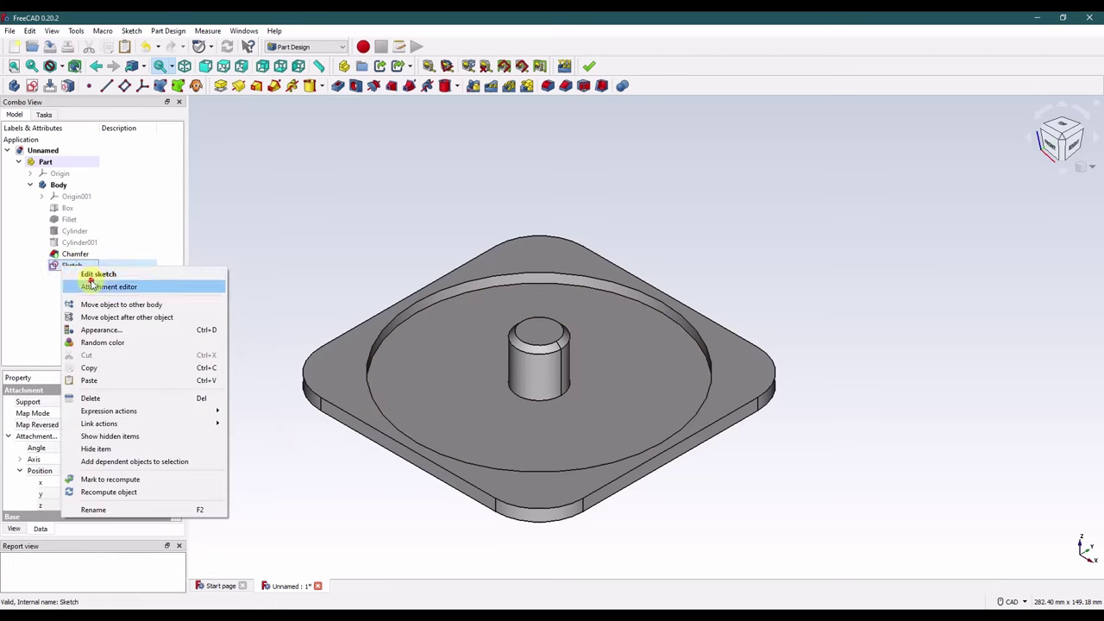
click(95, 284)
click(1065, 126)
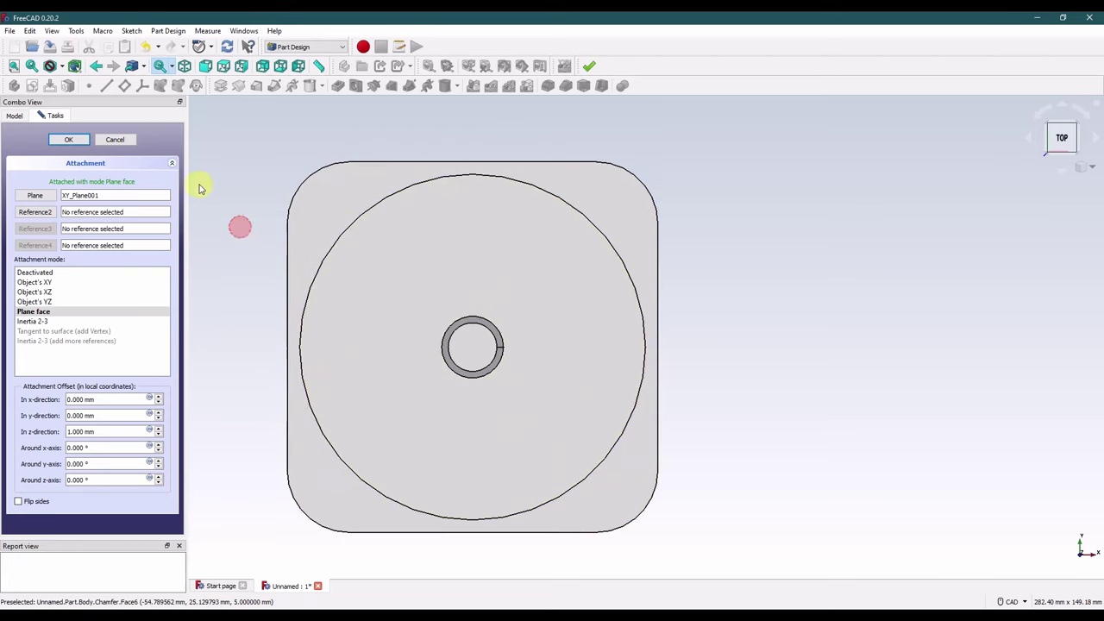
click(77, 138)
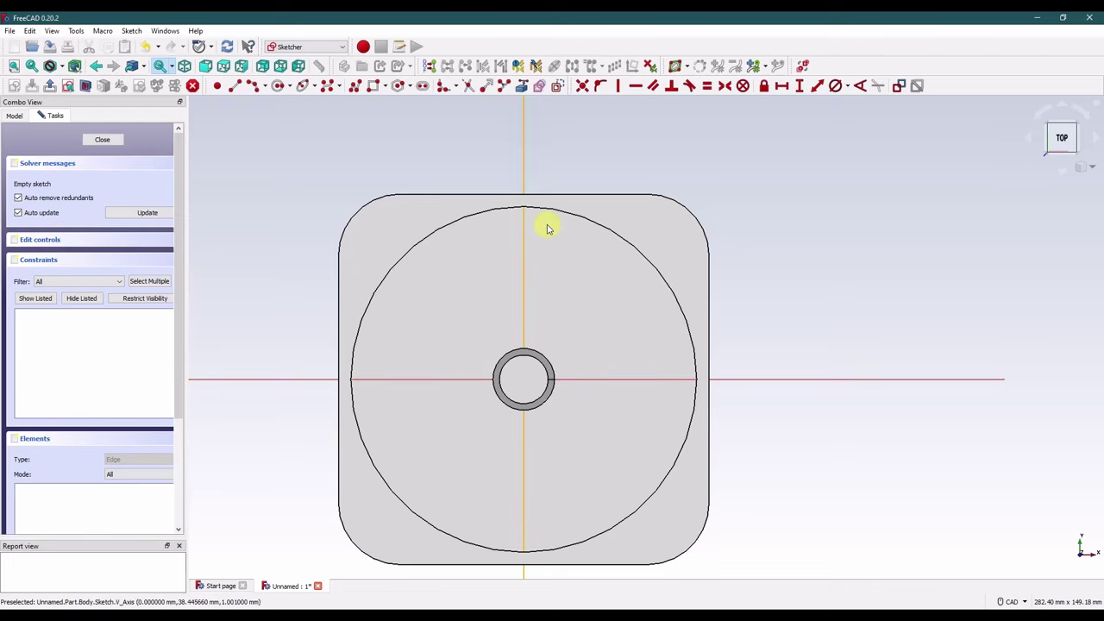
Step: Sketch three concentric circles centred on the origin with radii of about 16, 40 and 44 mm
click(278, 86)
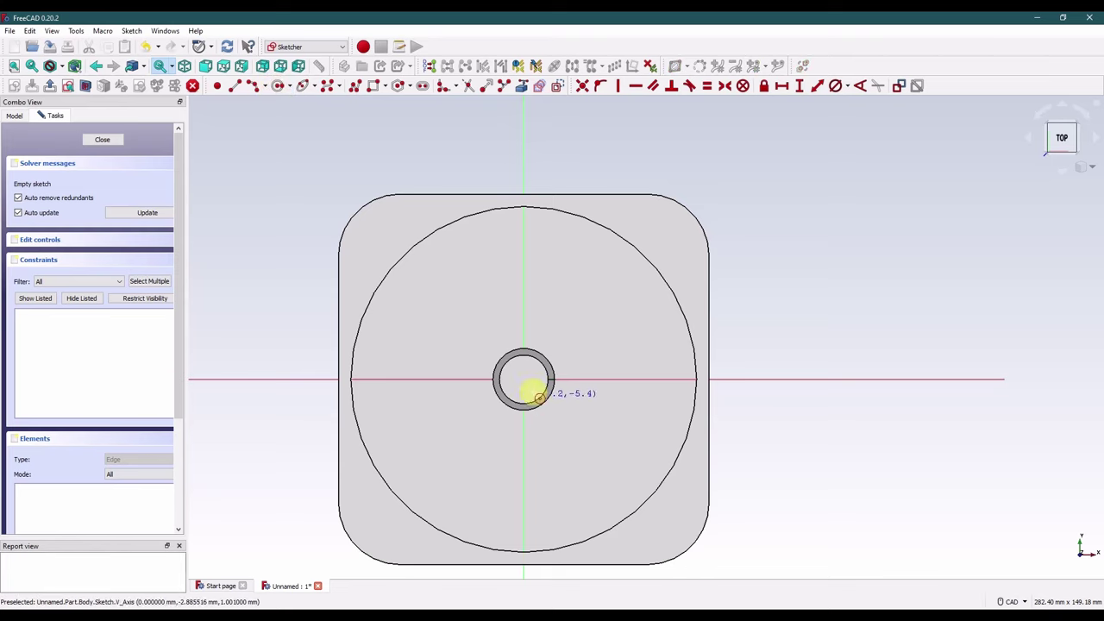
click(523, 378)
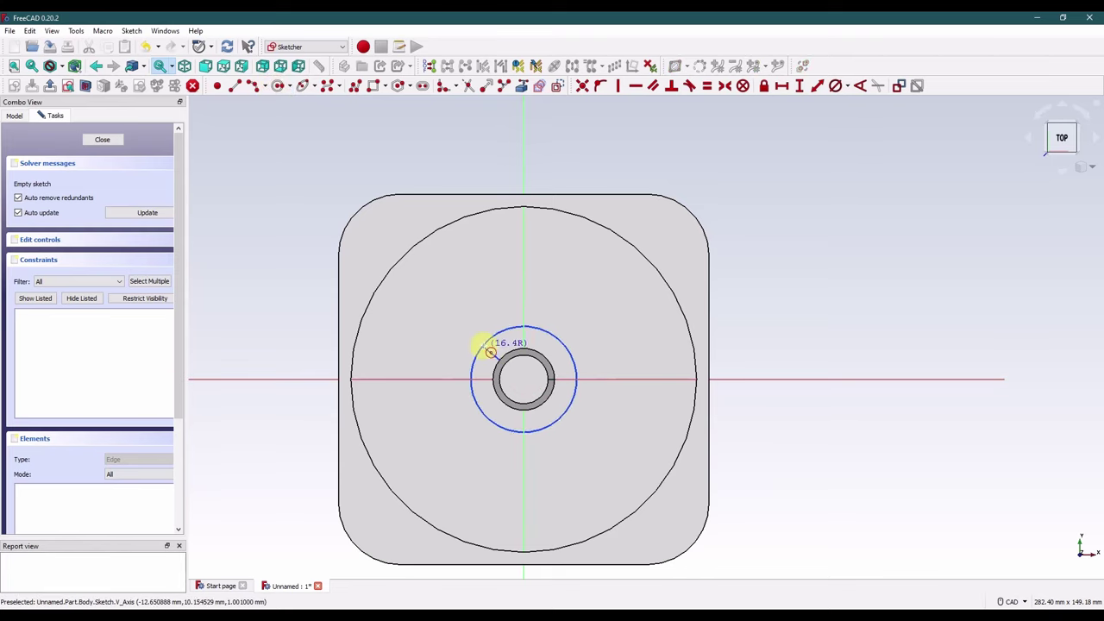
click(490, 352)
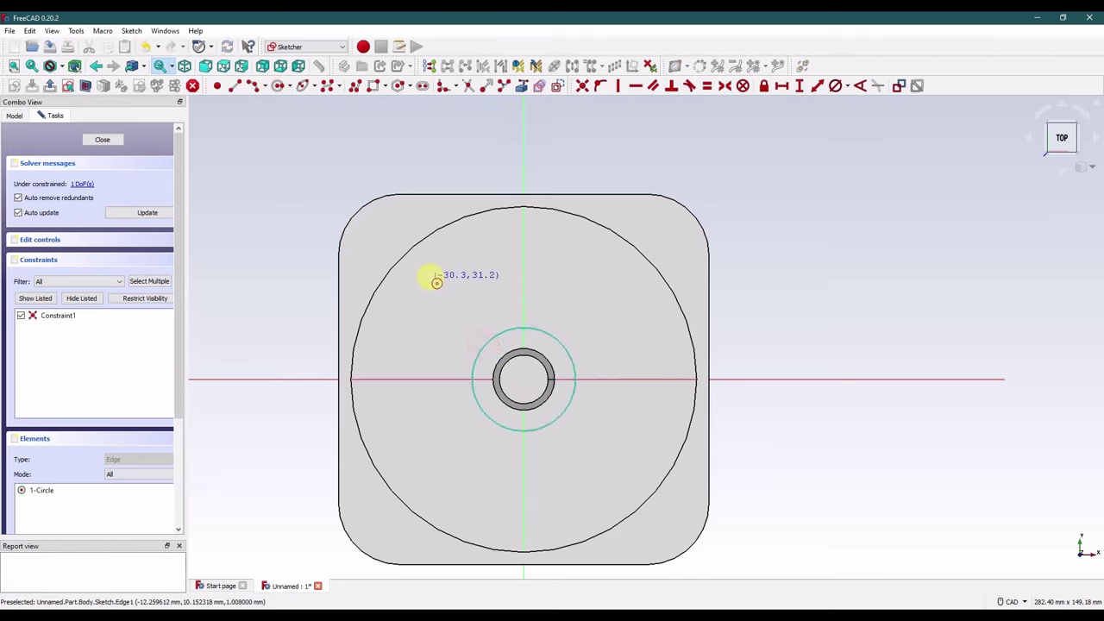
click(524, 381)
click(431, 283)
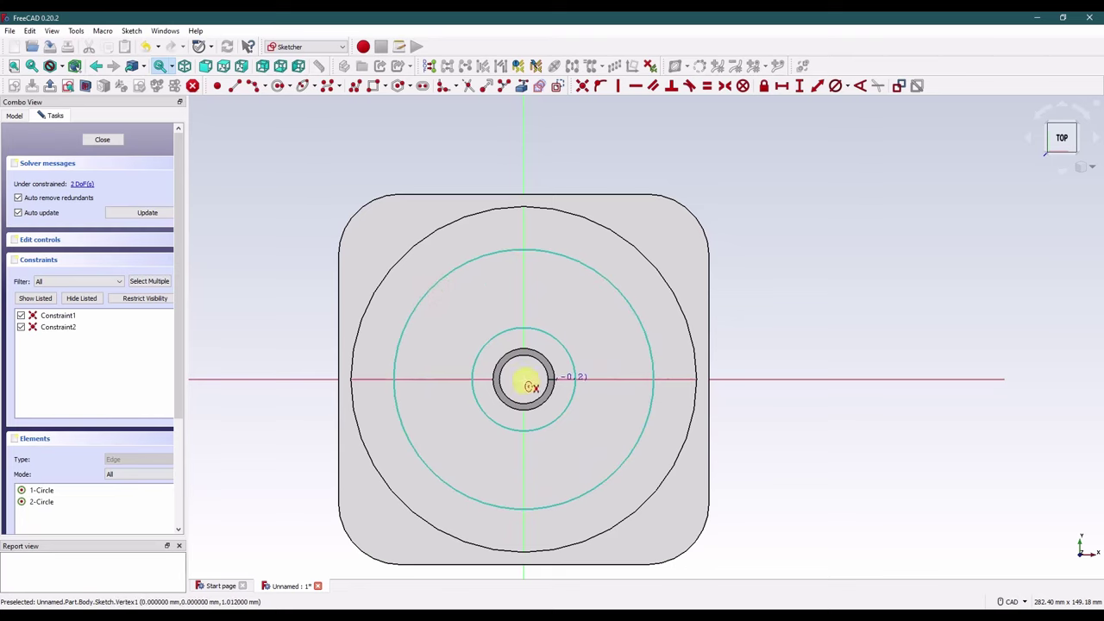
click(524, 380)
click(419, 283)
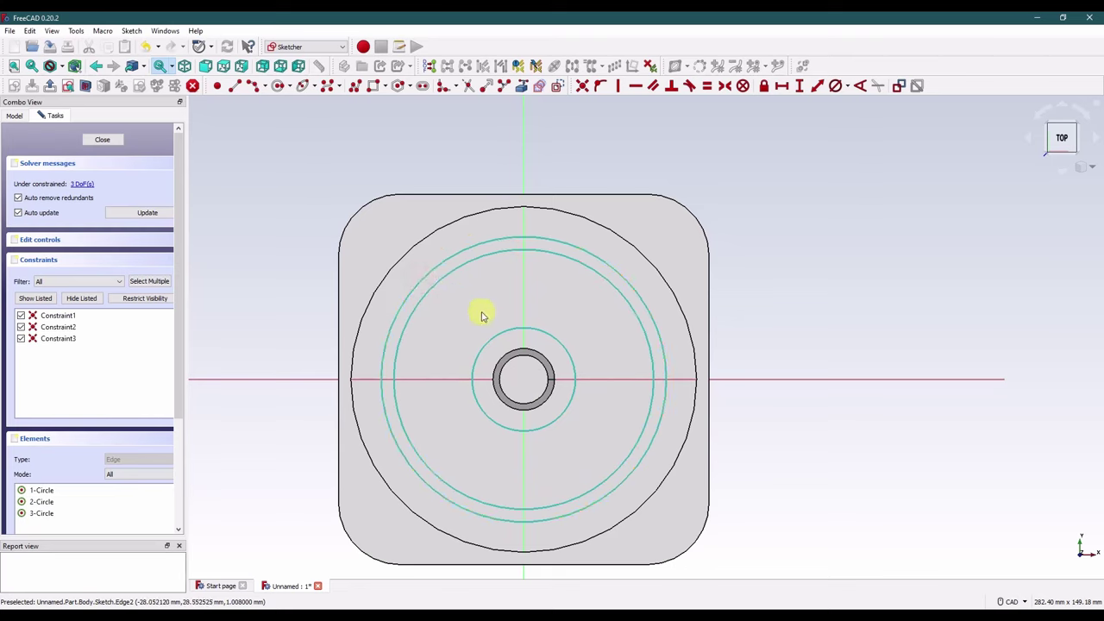
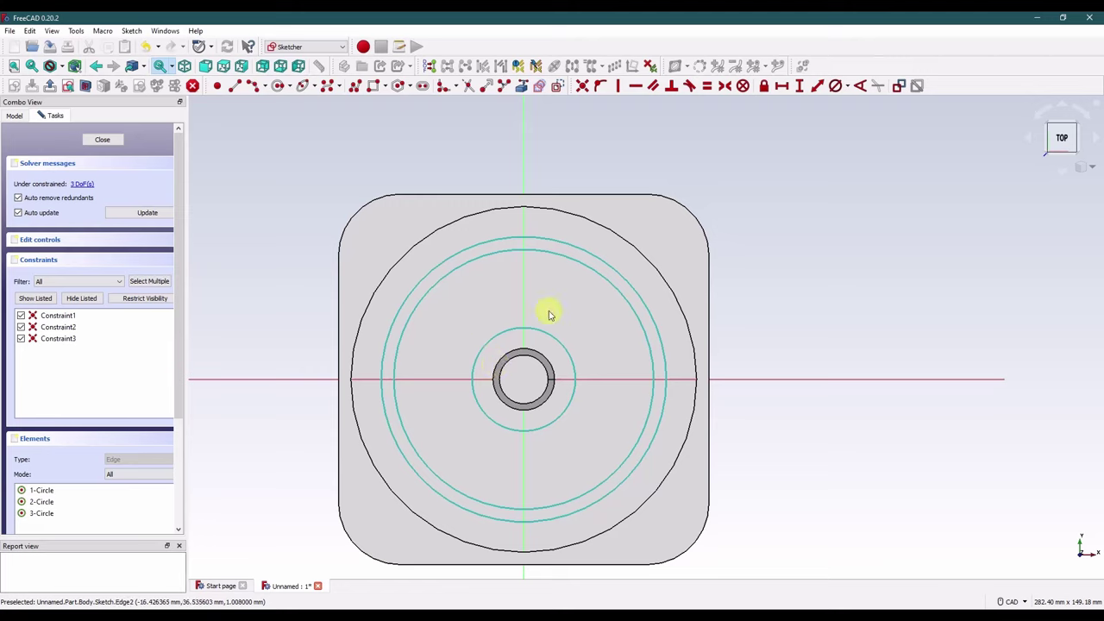
Step: Place a point on each of the two outer sketch circles and constrain both points onto the horizontal axis
key(g)
key(y)
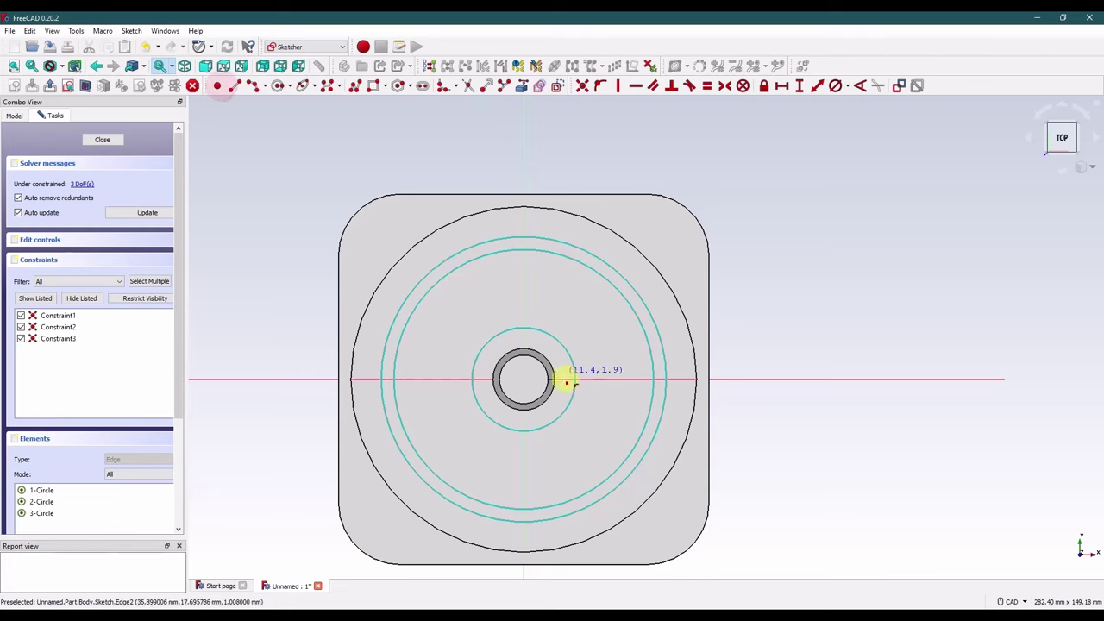
click(669, 381)
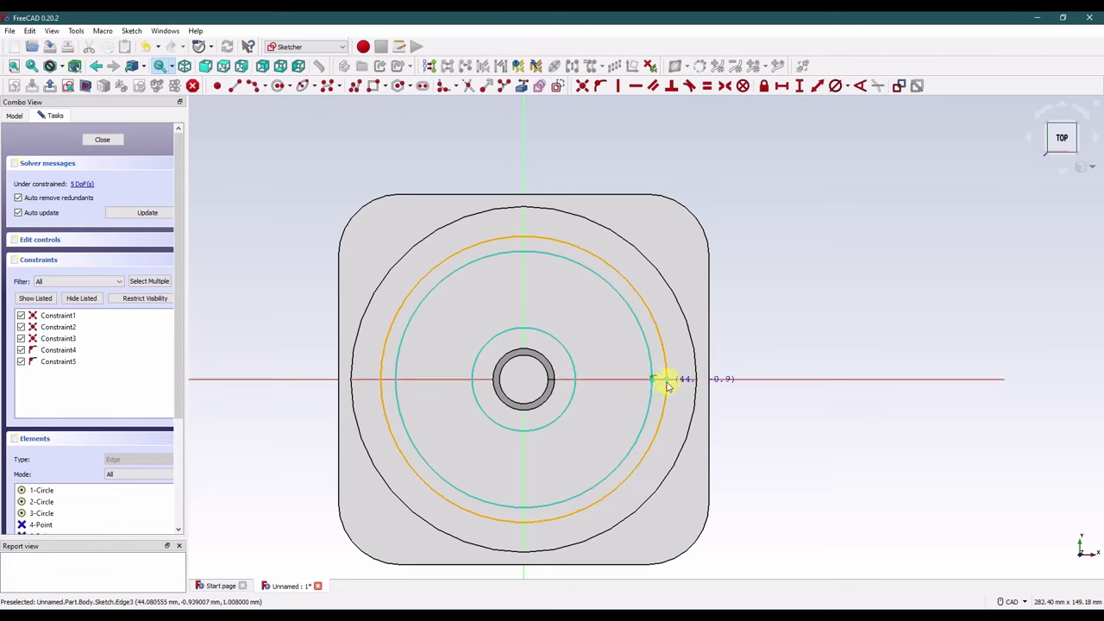
click(666, 377)
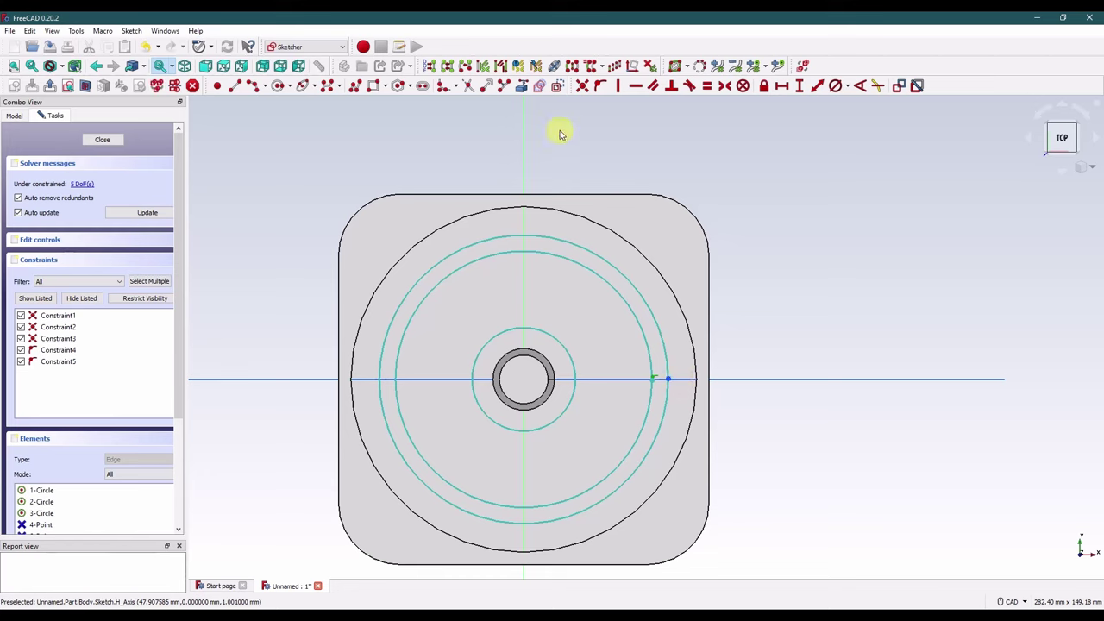
click(603, 87)
right_click(648, 375)
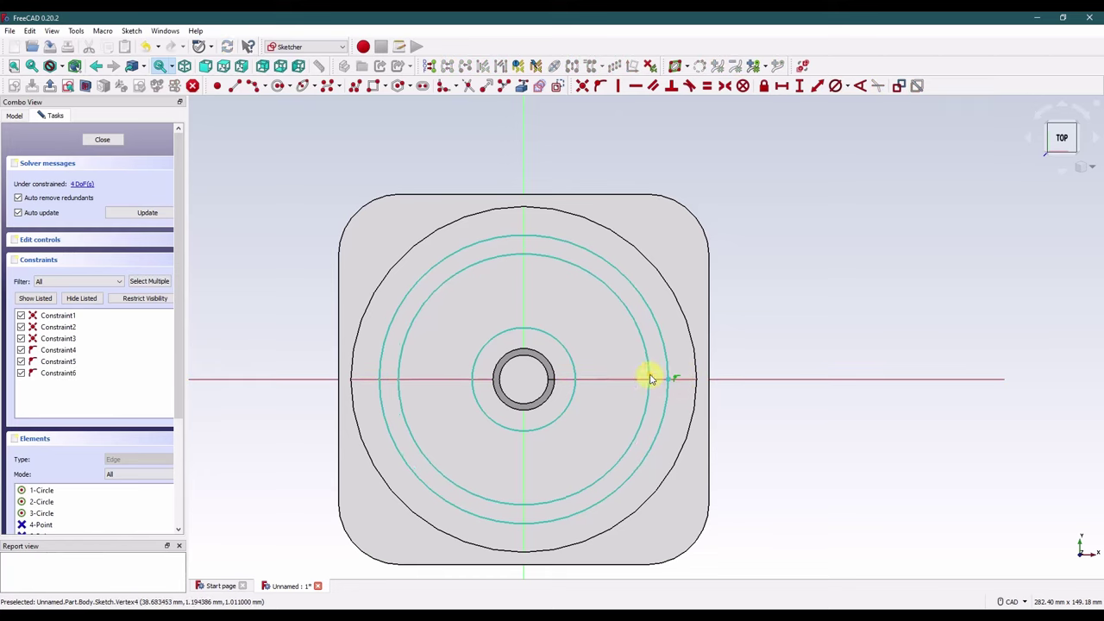
click(649, 376)
click(654, 379)
click(601, 88)
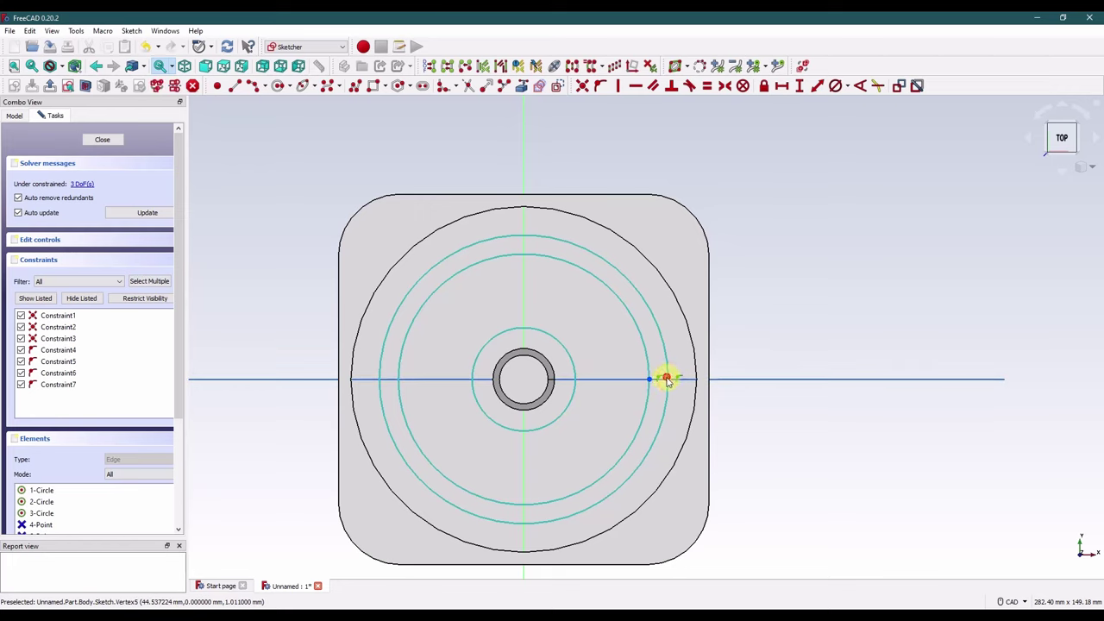
click(742, 345)
Step: Constrain the horizontal distance between the two axis points to 2 mm and place the dimension label outside the plate
click(649, 379)
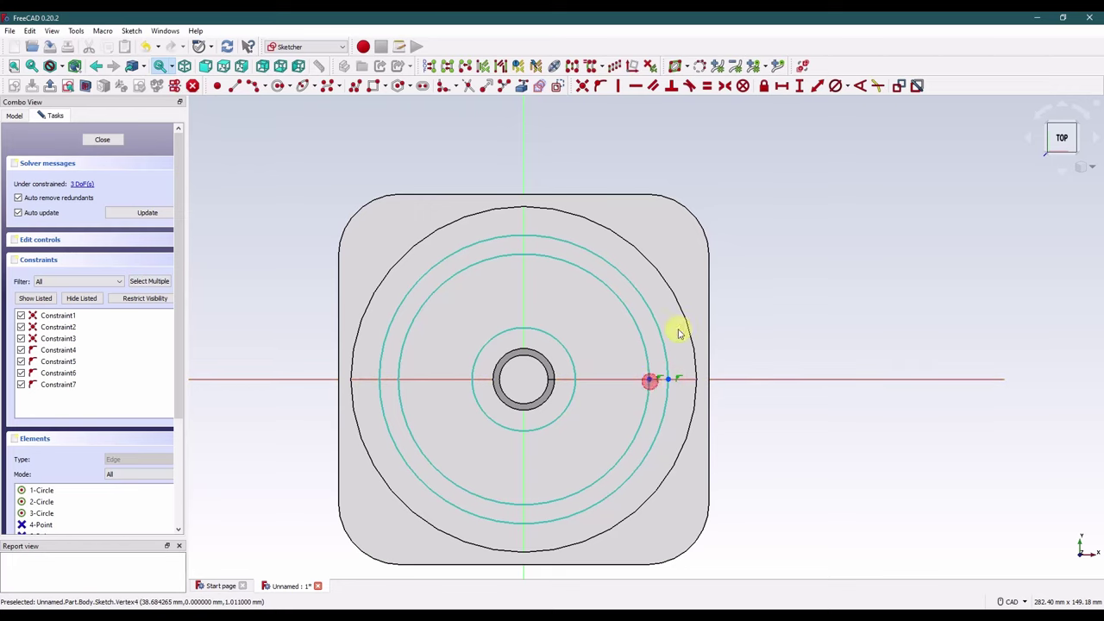
click(781, 85)
text(2)
key(Return)
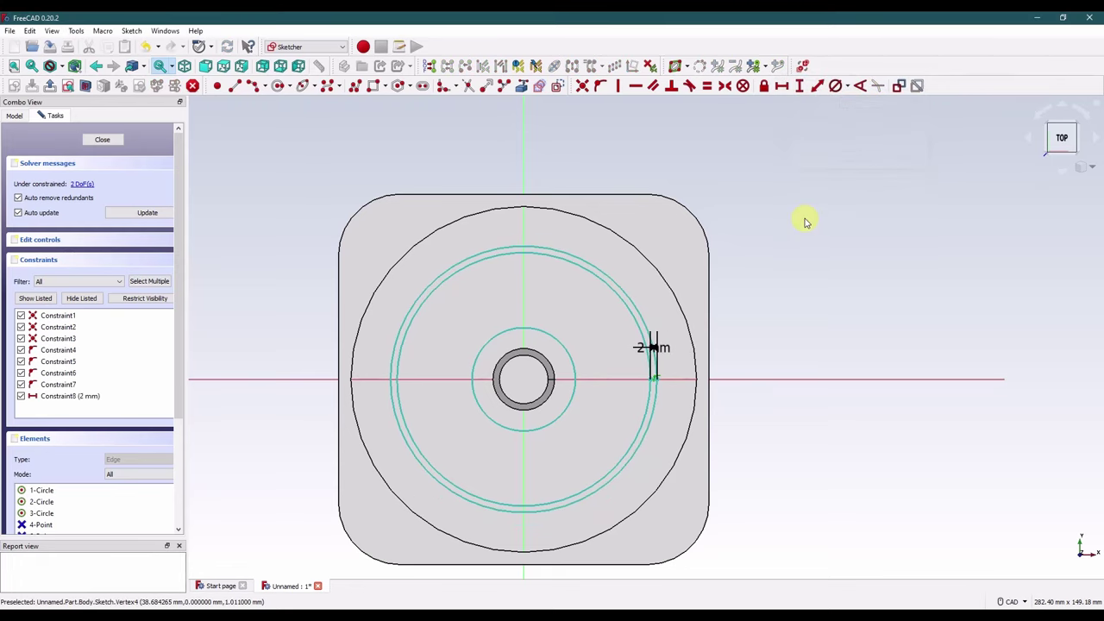
drag(653, 350, 759, 352)
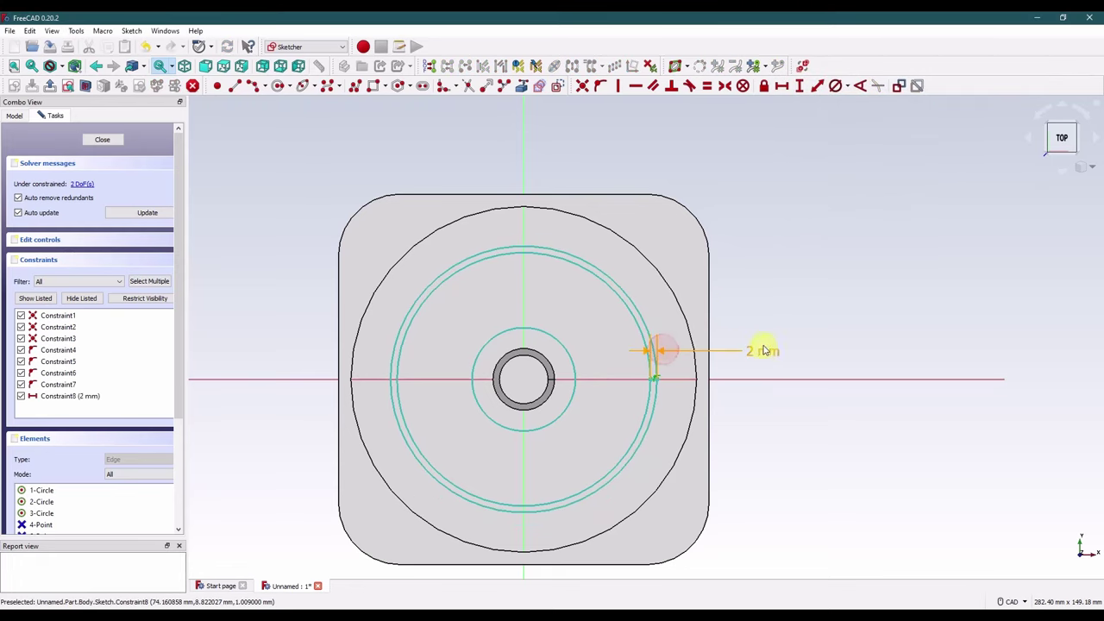
Step: Constrain the diameter of the outermost sketch circle to 89 mm
click(635, 301)
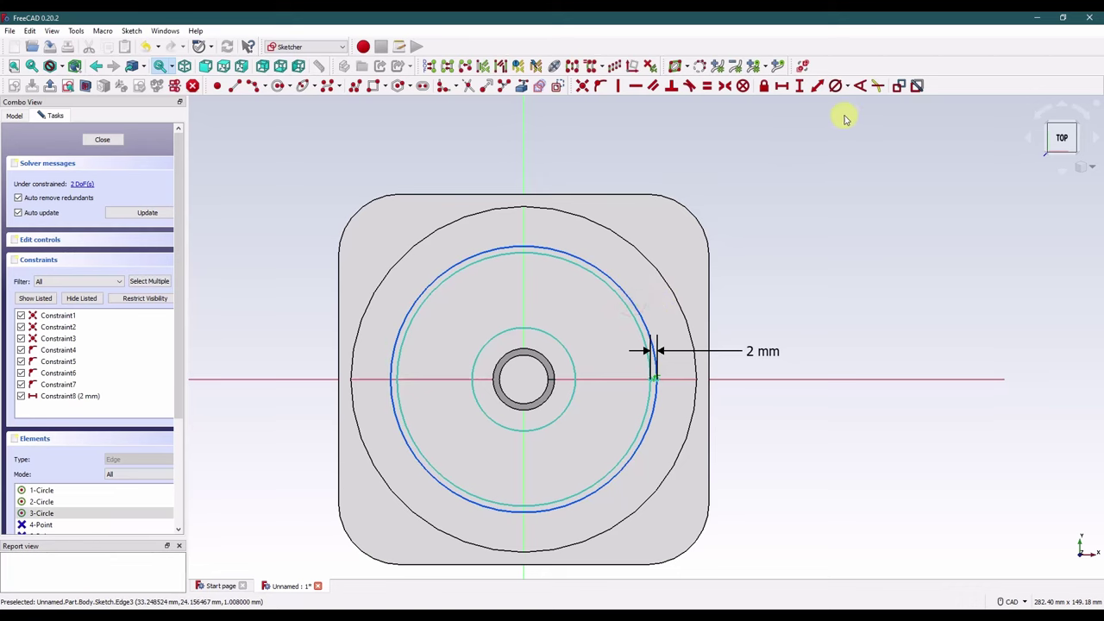
click(835, 86)
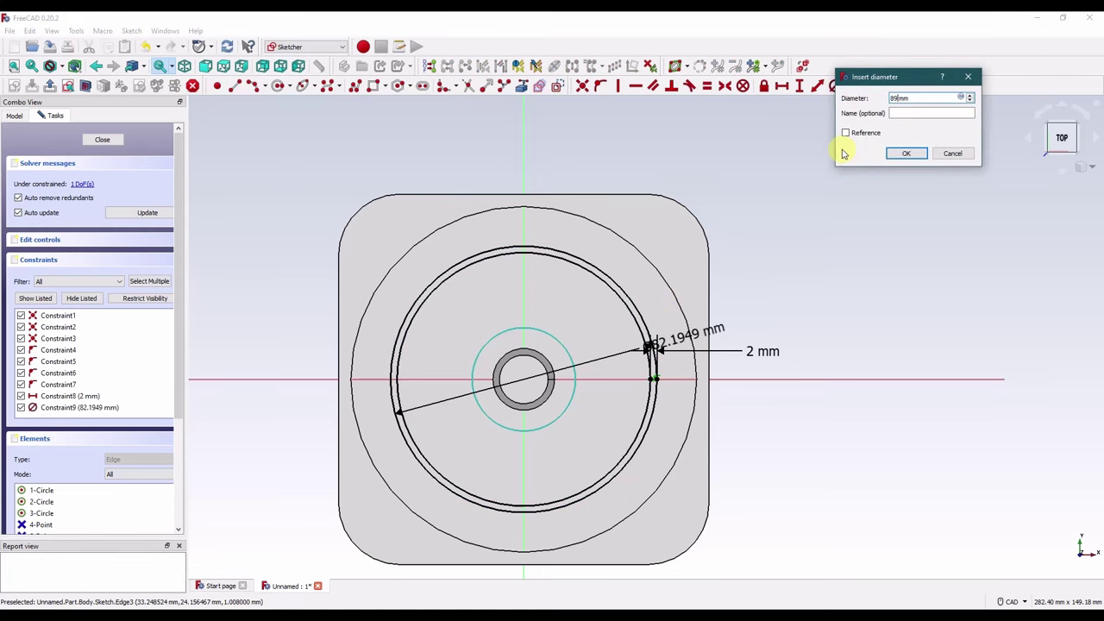
text(89)
key(Return)
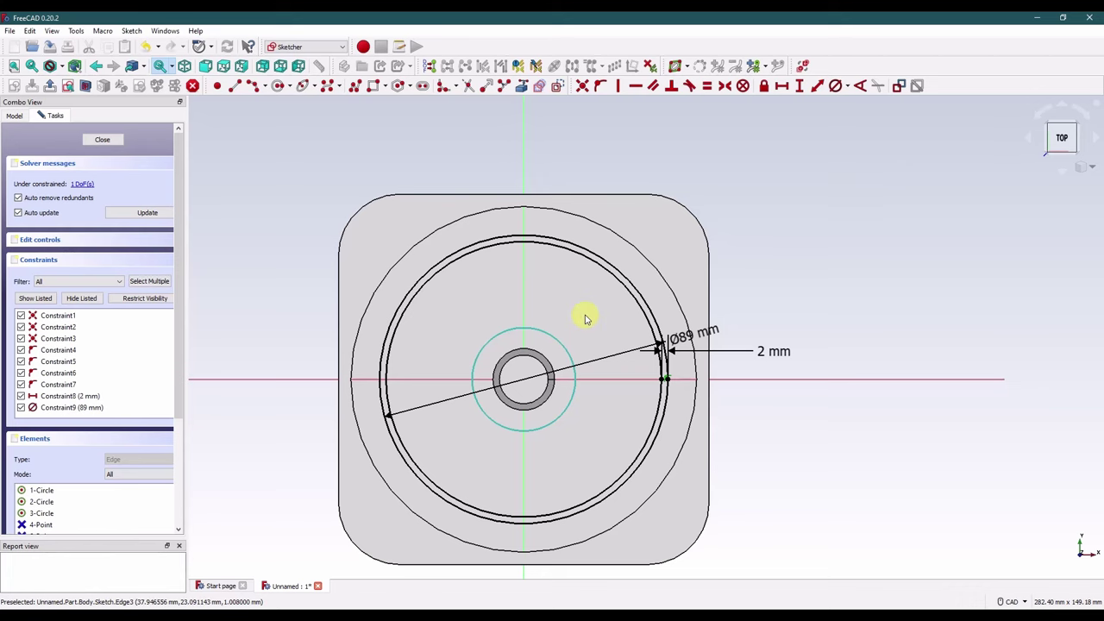
Step: Constrain the diameter of the innermost sketch circle to 25 mm and move its label outside the plate
click(563, 345)
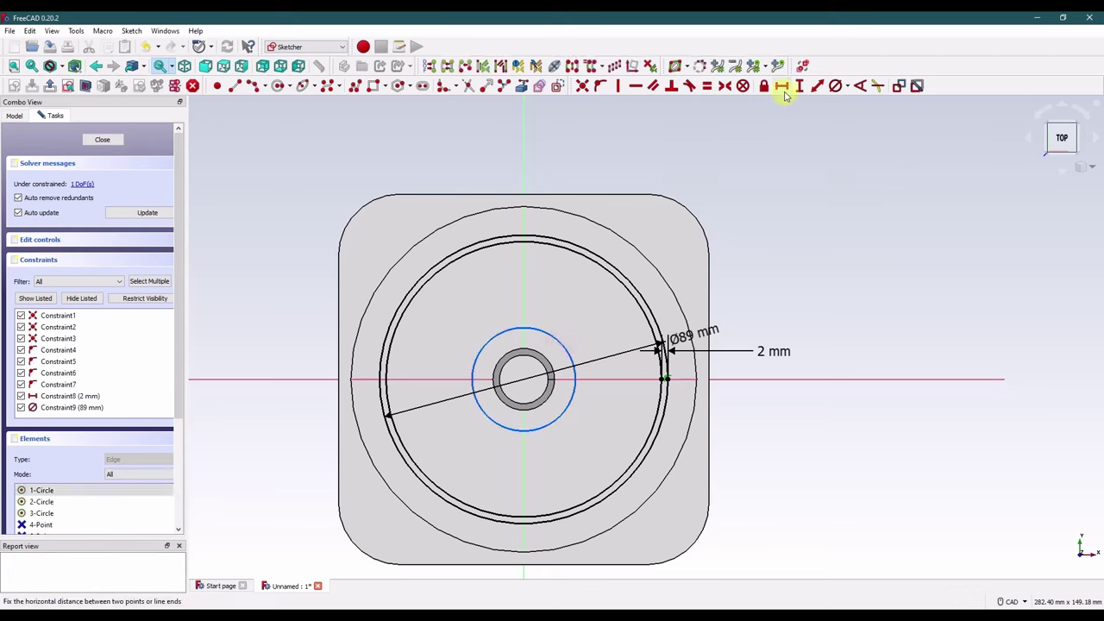
click(841, 88)
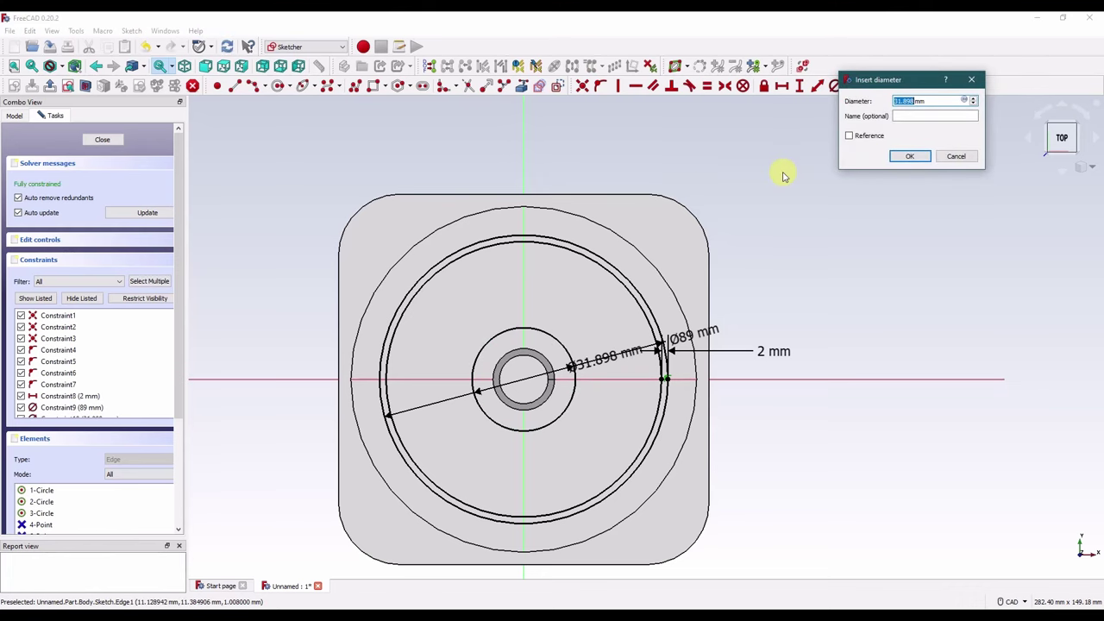
text(25)
key(Return)
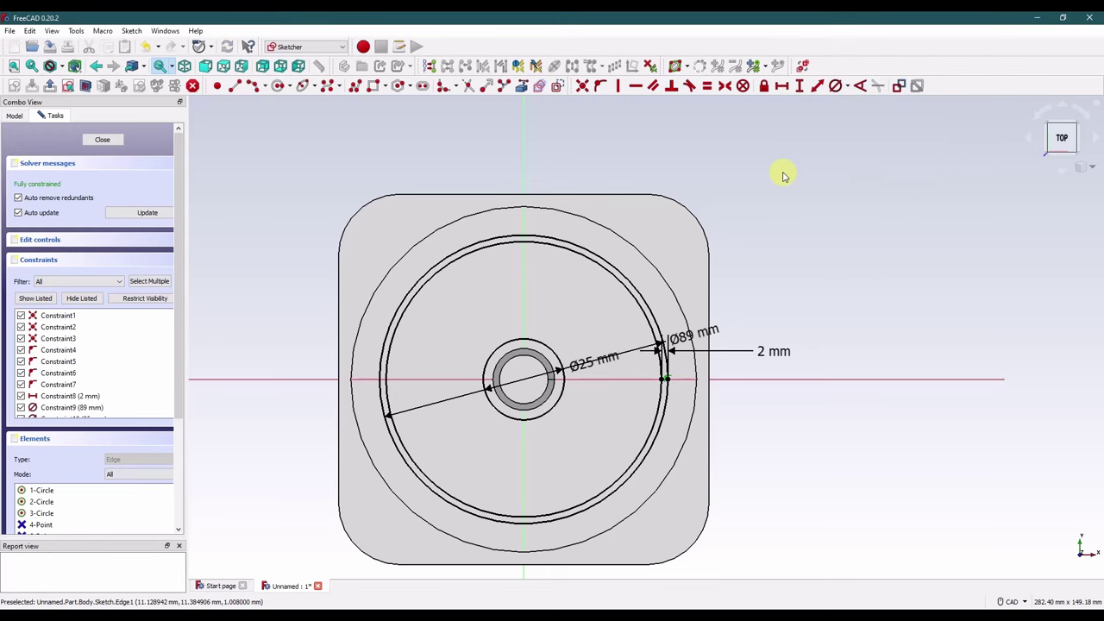
drag(612, 358, 762, 440)
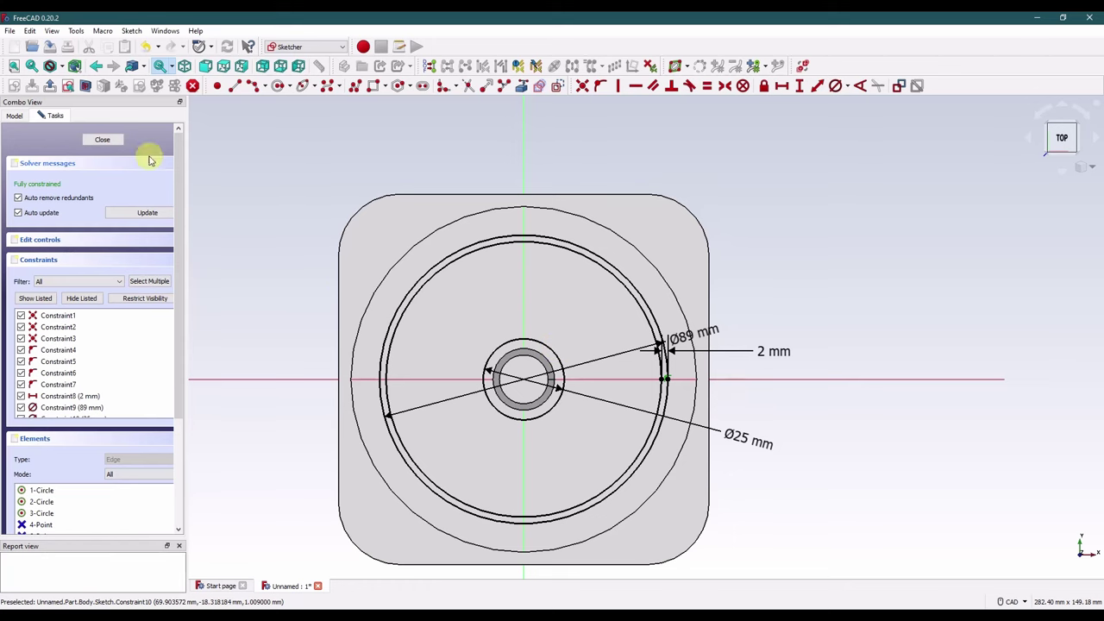
Step: Finish the sketch and pad it 0.5 mm to raise thin rings on the recess floor
click(102, 139)
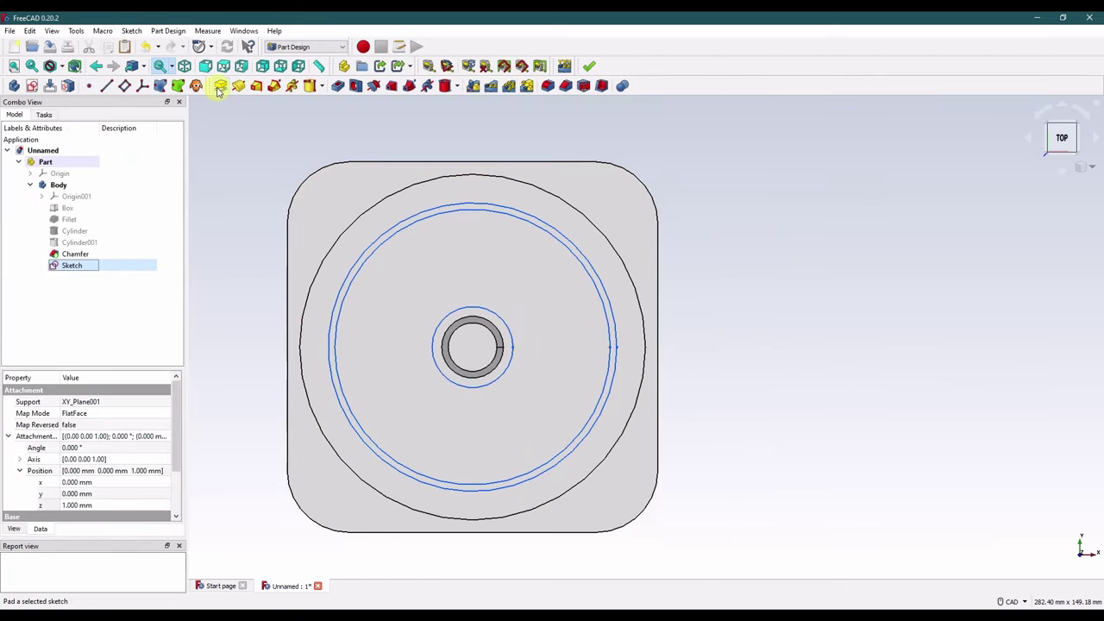
click(220, 88)
key(0)
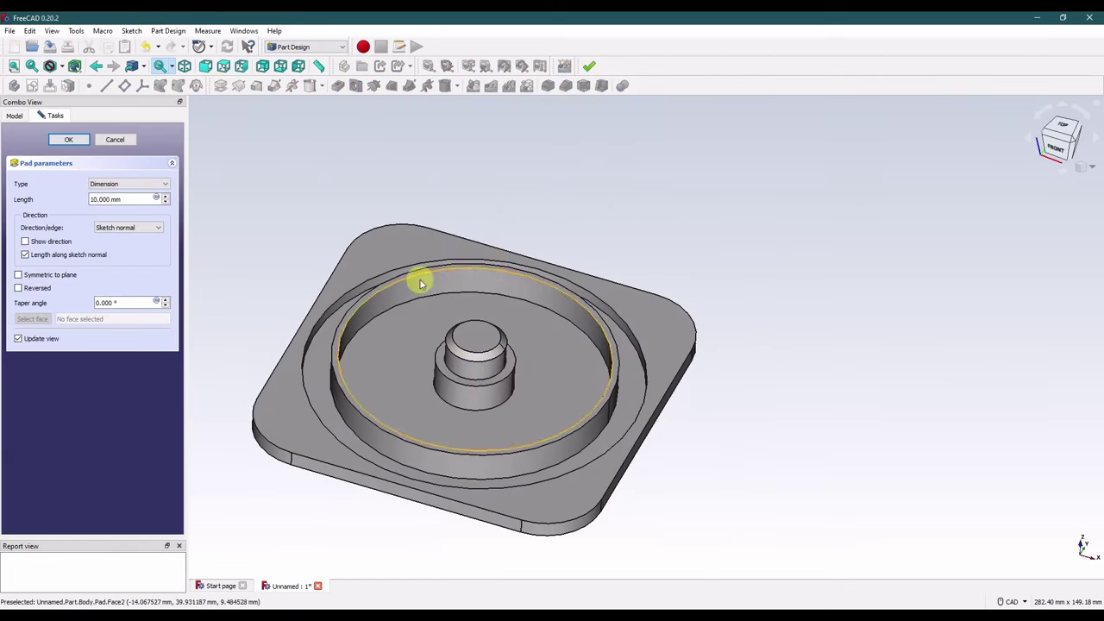
drag(132, 200, 80, 200)
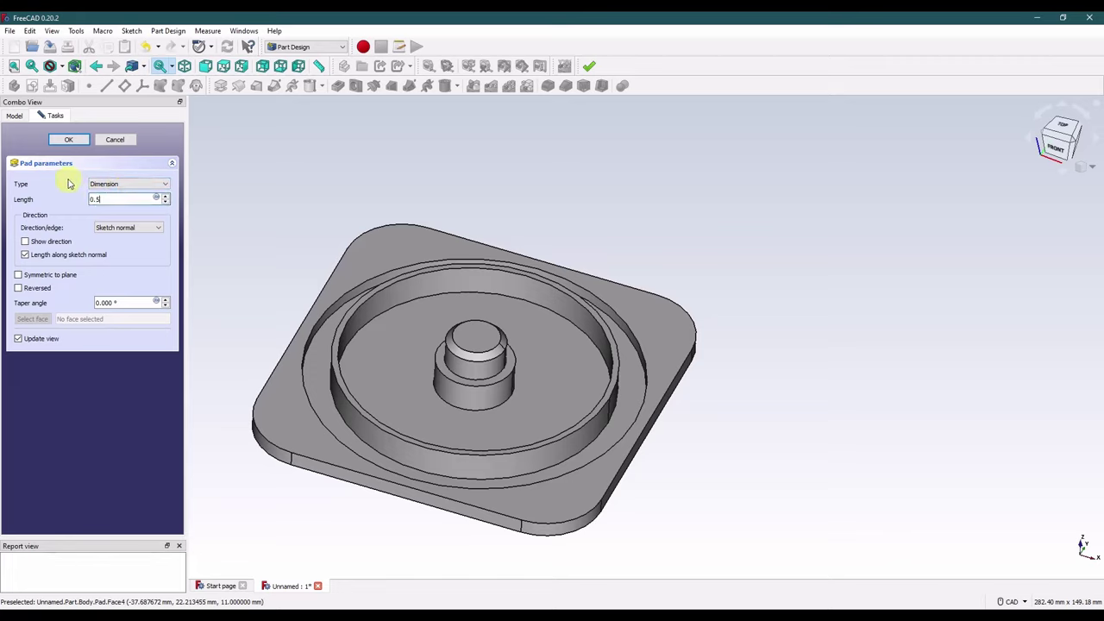
click(69, 139)
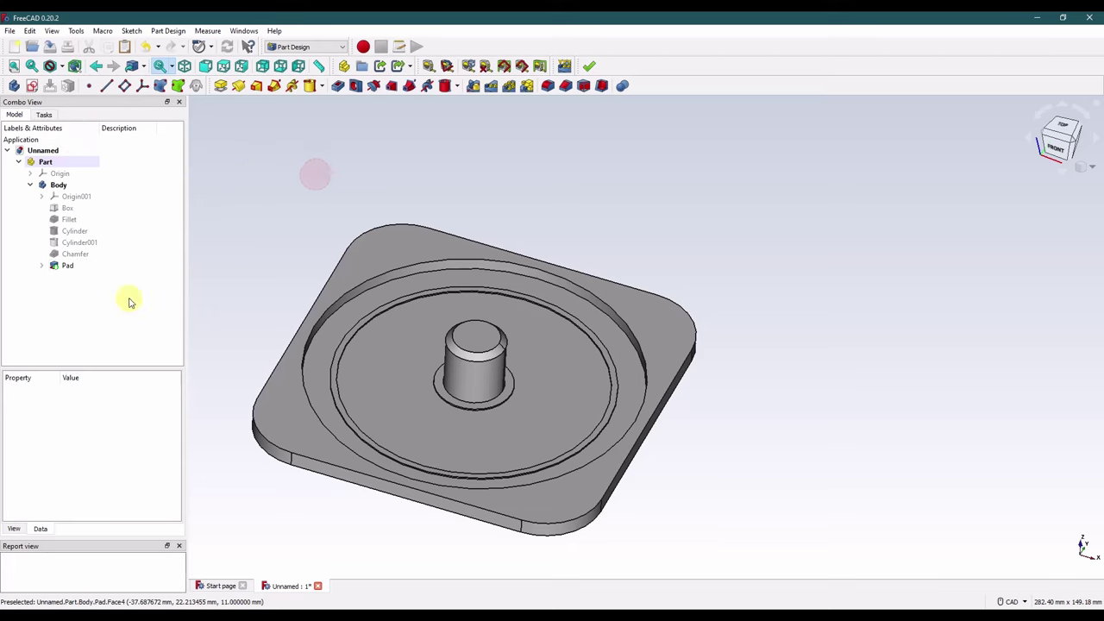
middle_drag(275, 275, 289, 280)
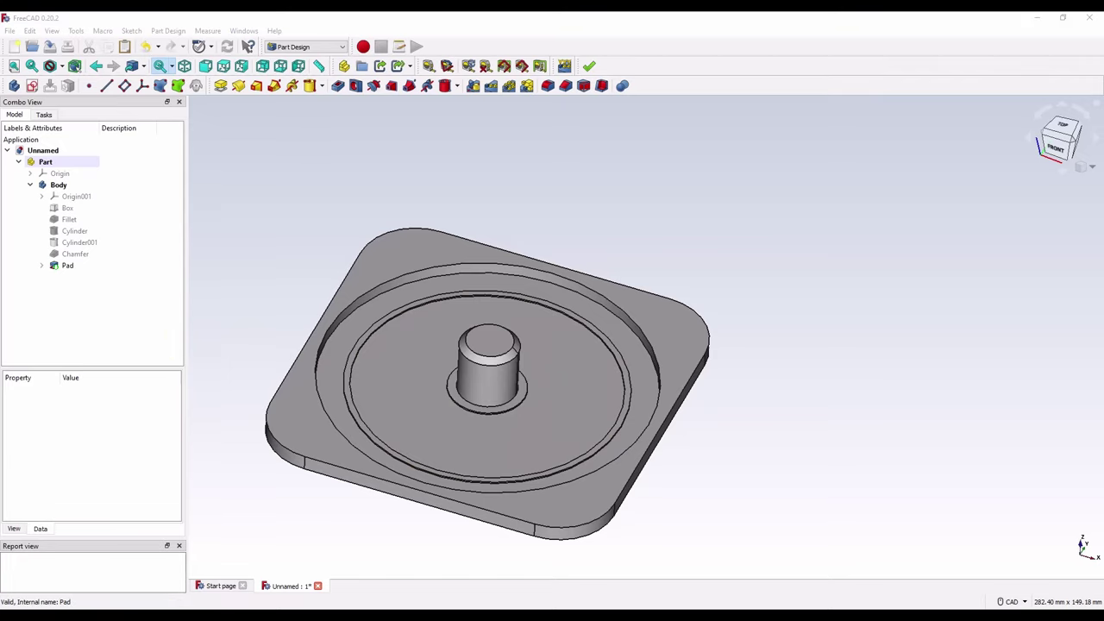
Step: Set the length of the pad that forms the raised rings to 0.4 mm
click(217, 274)
click(81, 265)
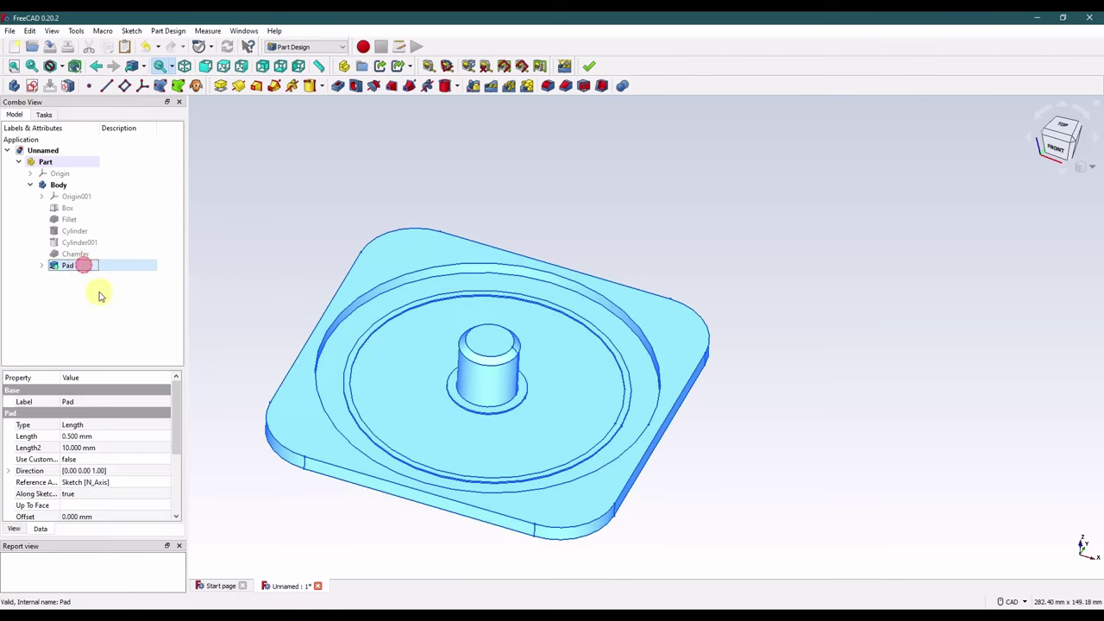
click(103, 435)
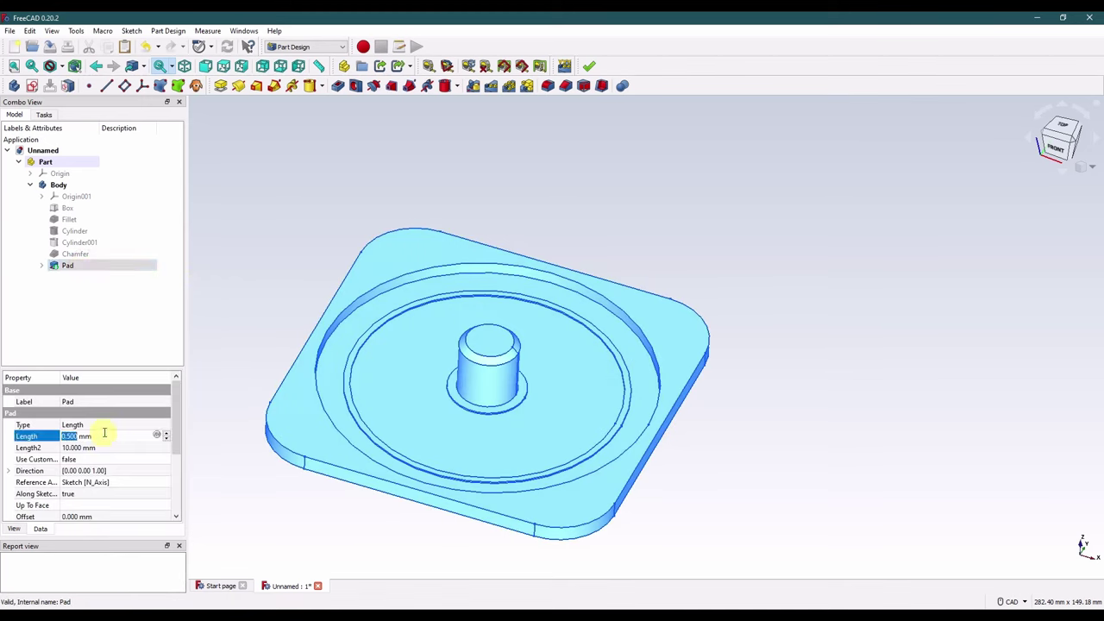
text(0.4)
key(Return)
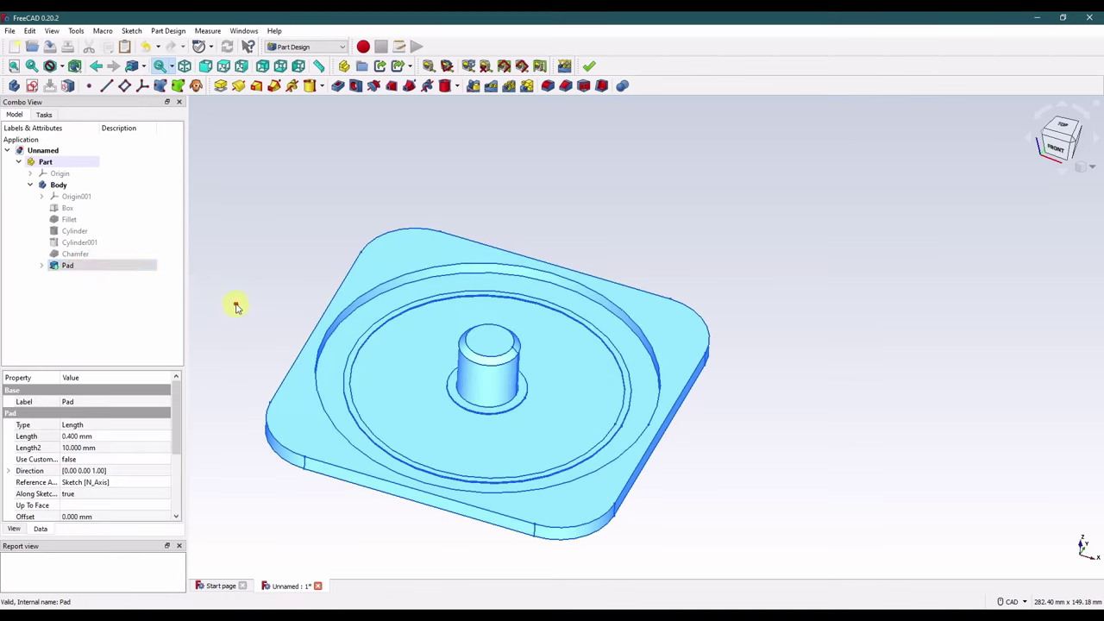
click(237, 303)
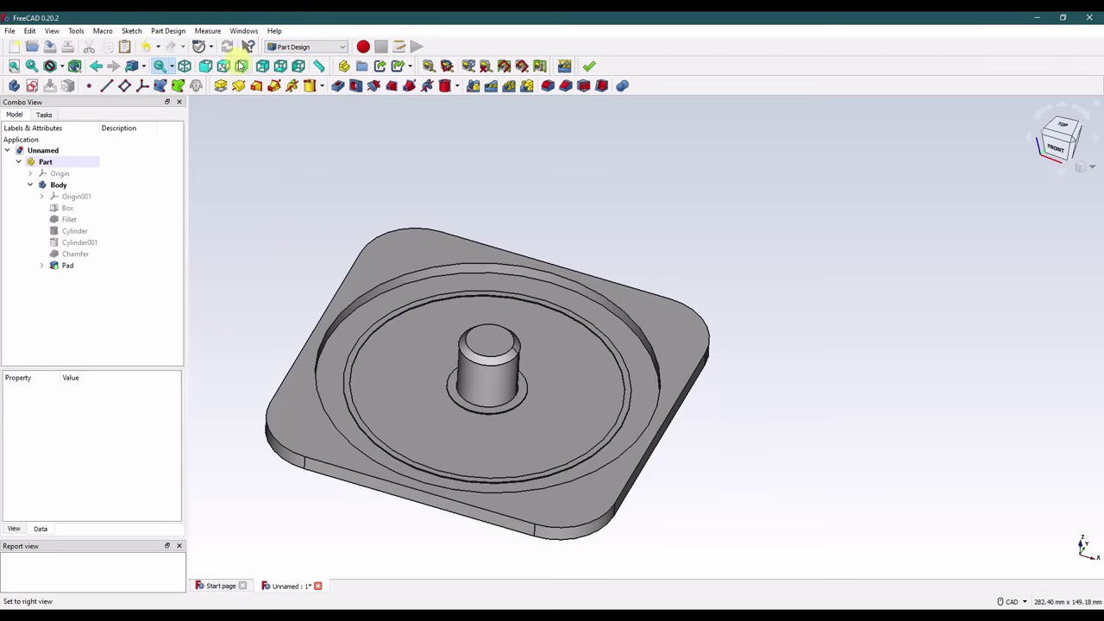
Step: Create a new sketch on the body's XY plane and set its attachment position to 5 mm in Z
key(0)
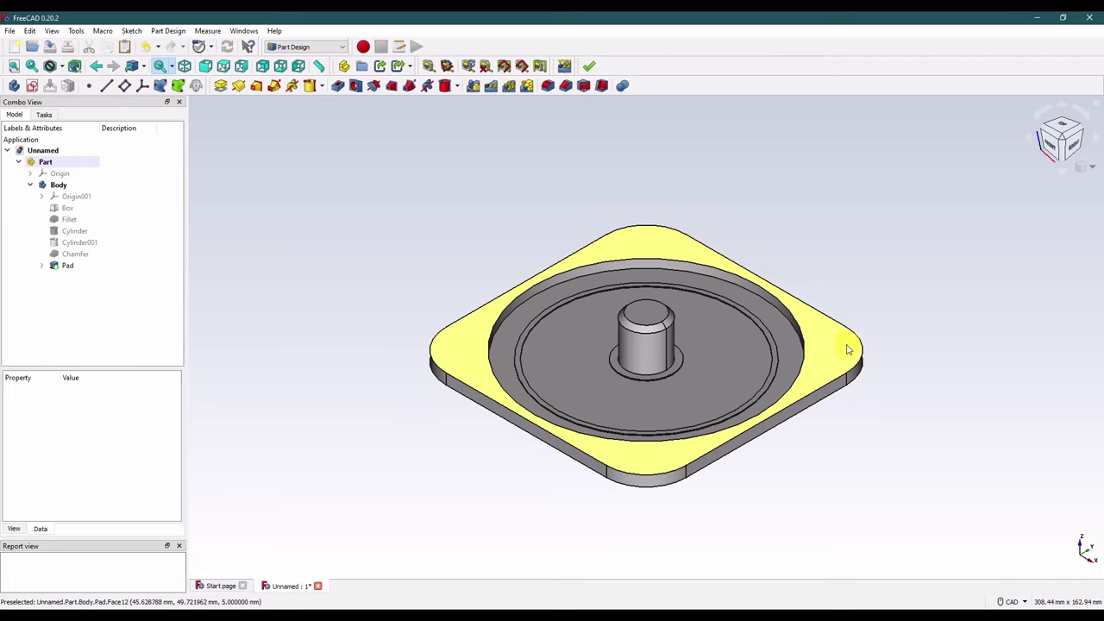
click(32, 85)
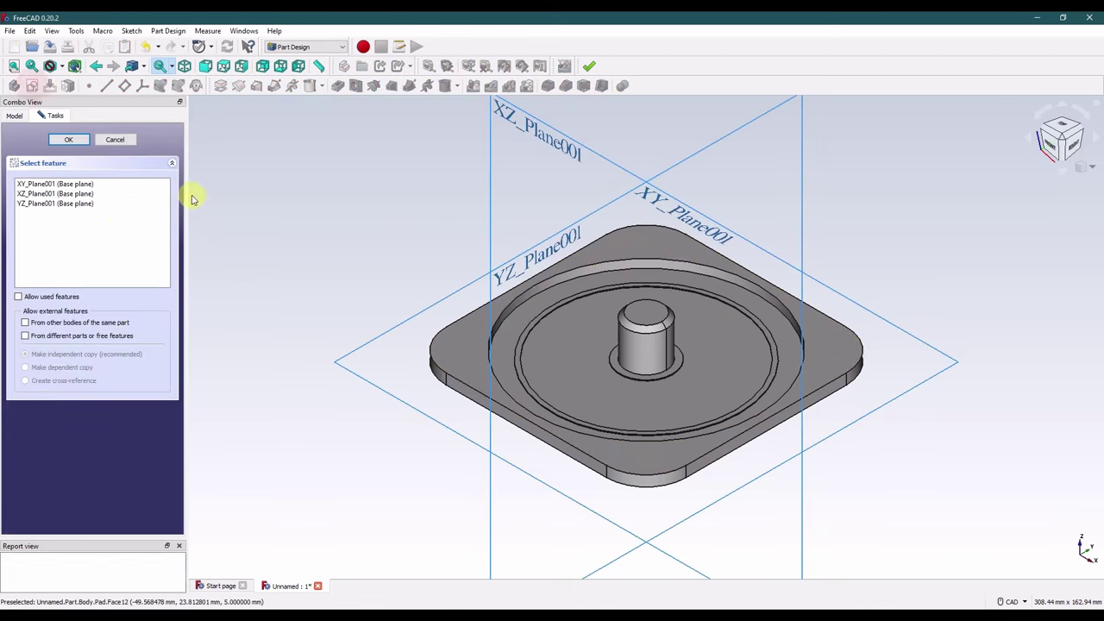
click(403, 324)
click(102, 139)
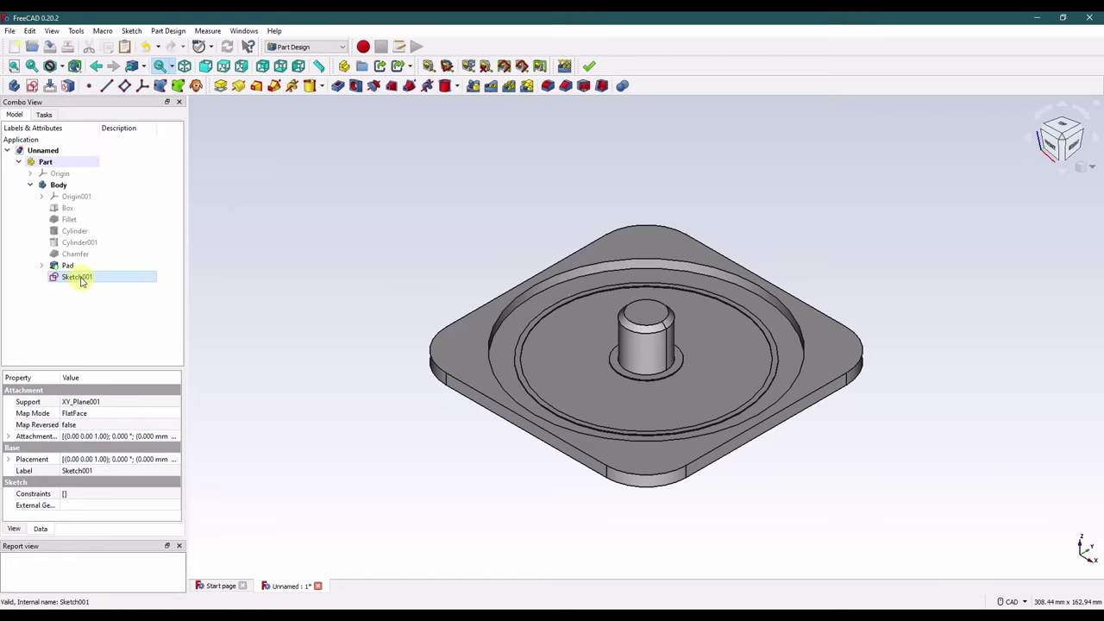
click(8, 436)
click(19, 470)
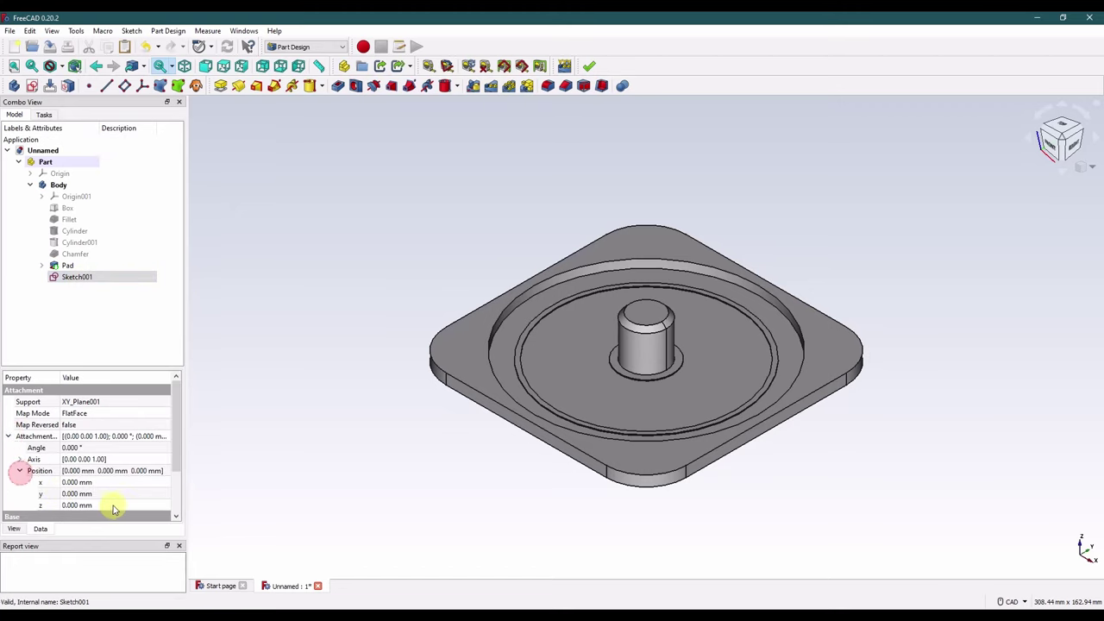
click(127, 505)
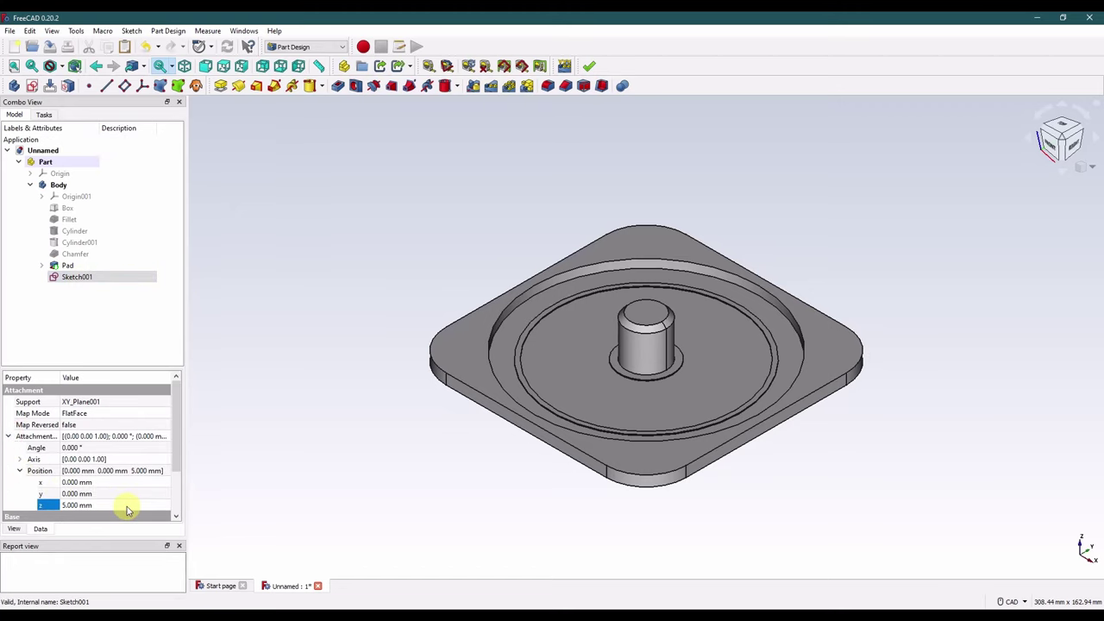
click(315, 386)
Step: Edit the new sketch and draw a circle about 11 mm in diameter near the plate's upper-right corner
right_click(76, 280)
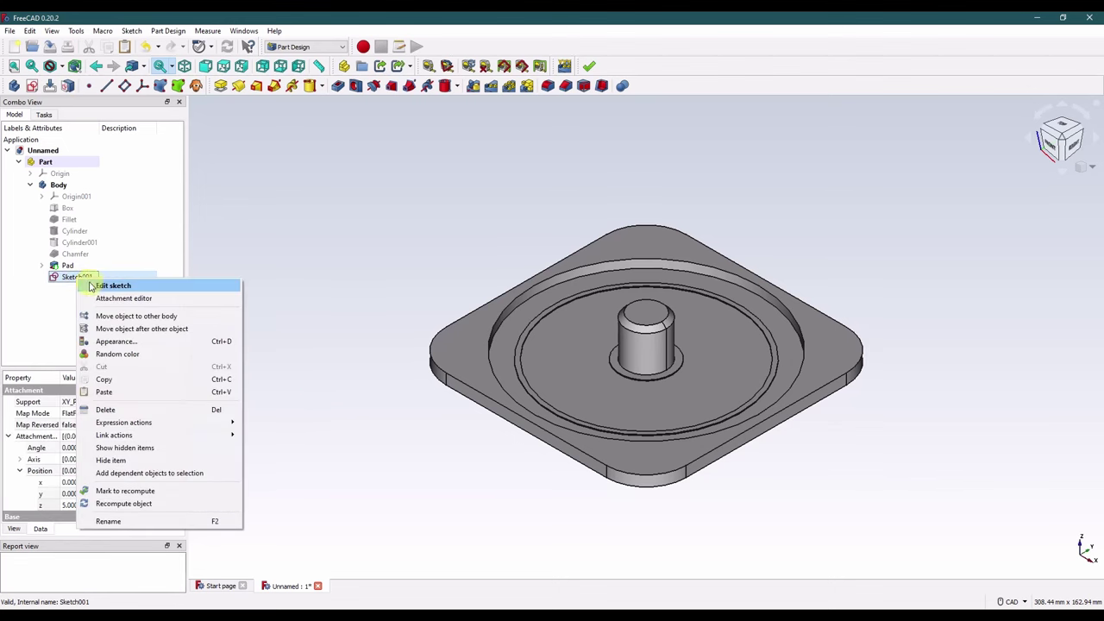
click(93, 286)
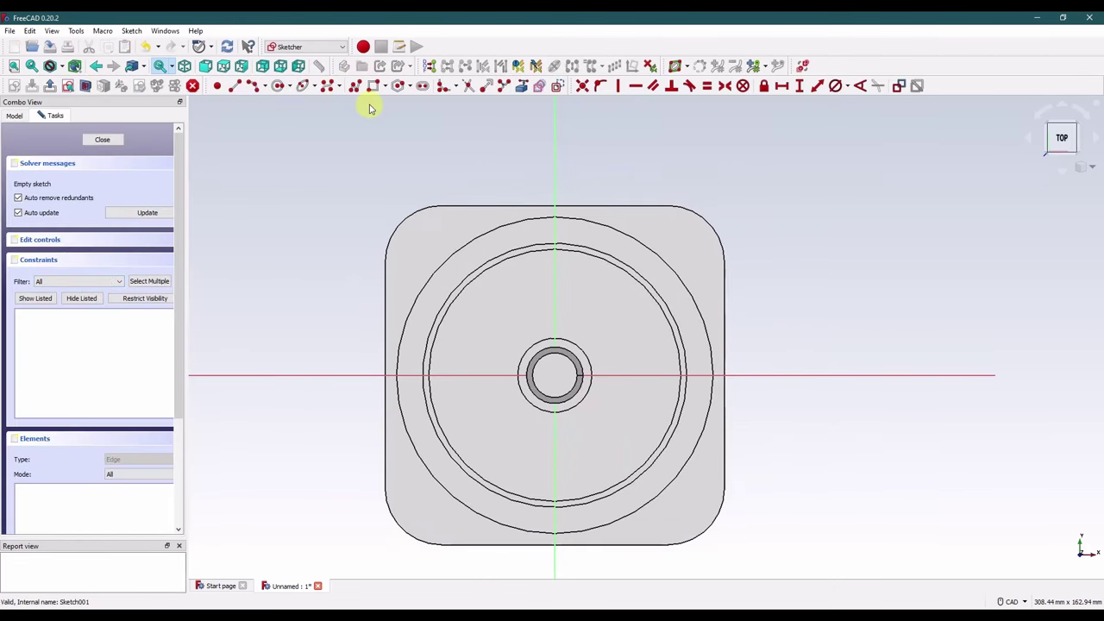
click(277, 85)
click(683, 243)
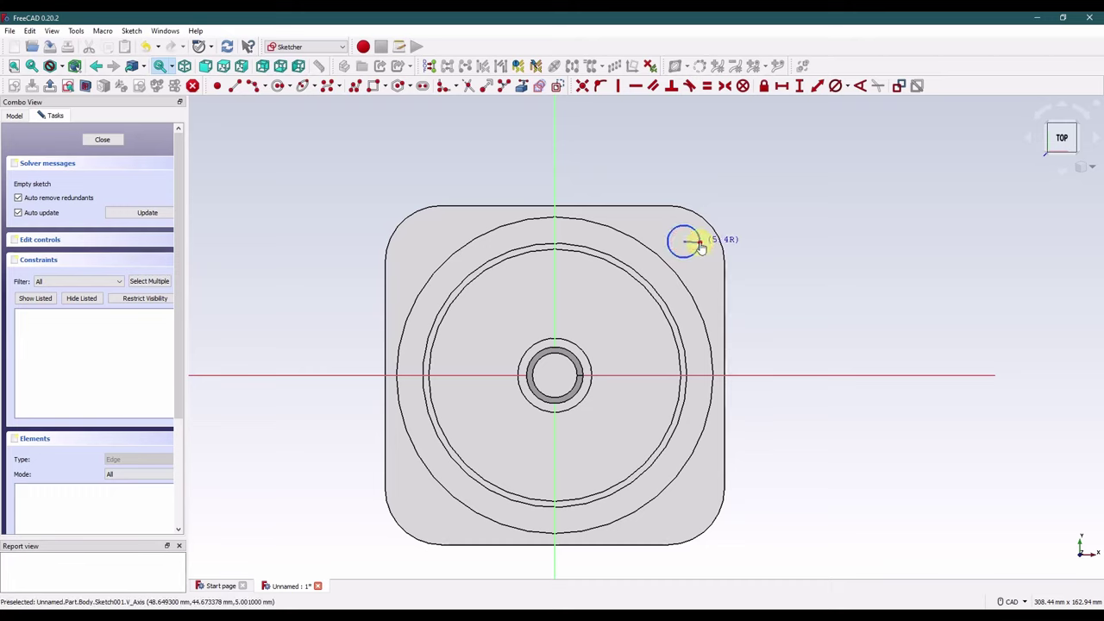
click(698, 244)
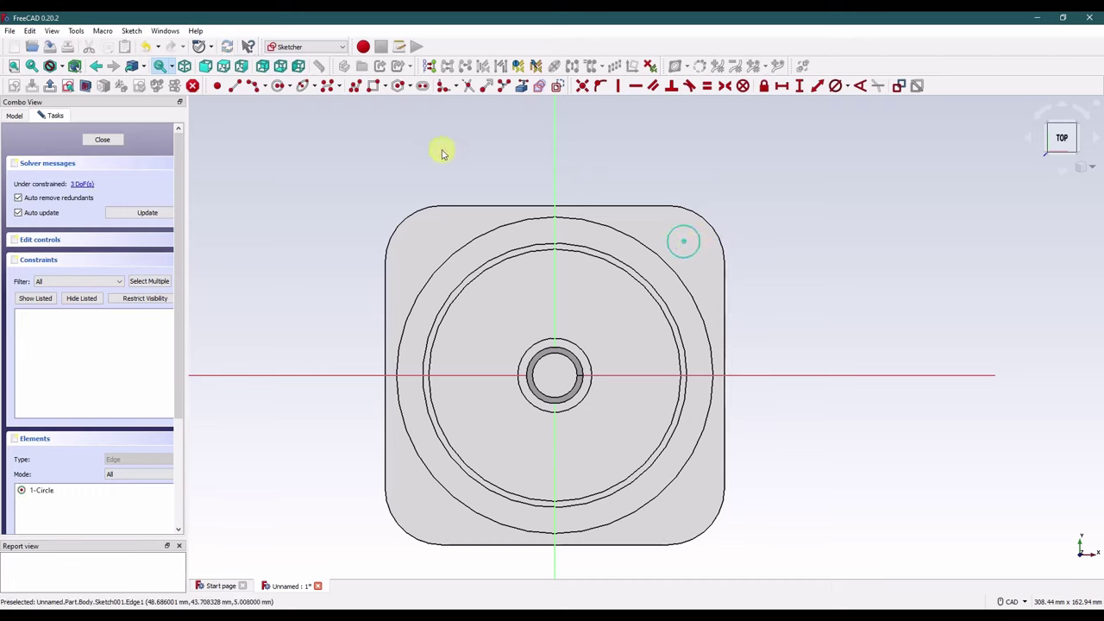
Step: Draw a line from the sketch origin to the centre of the small corner circle
click(217, 86)
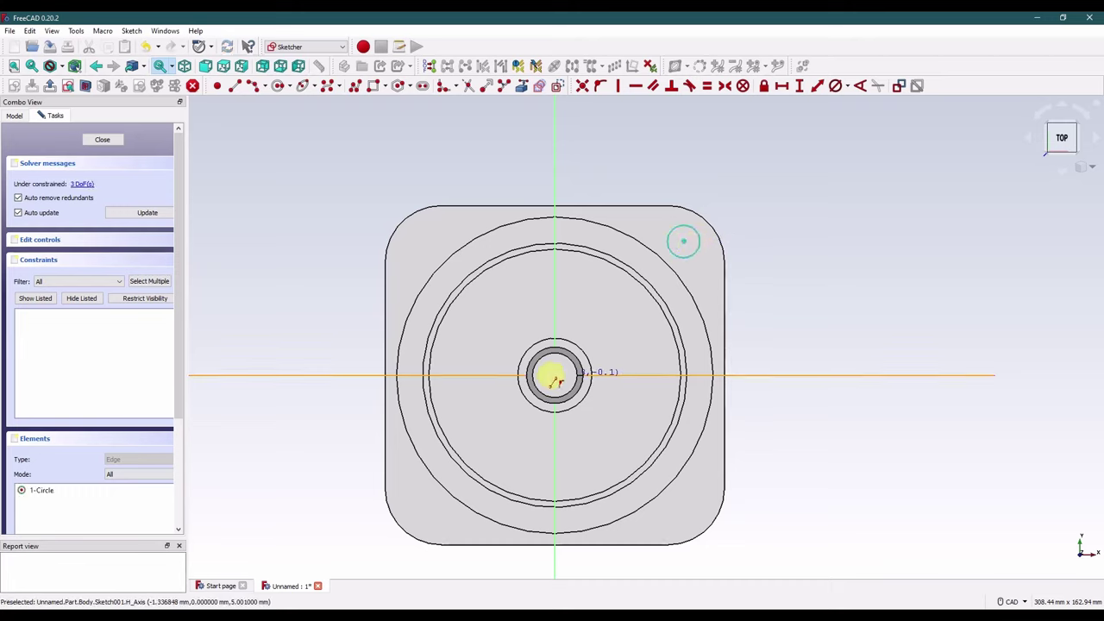
click(552, 376)
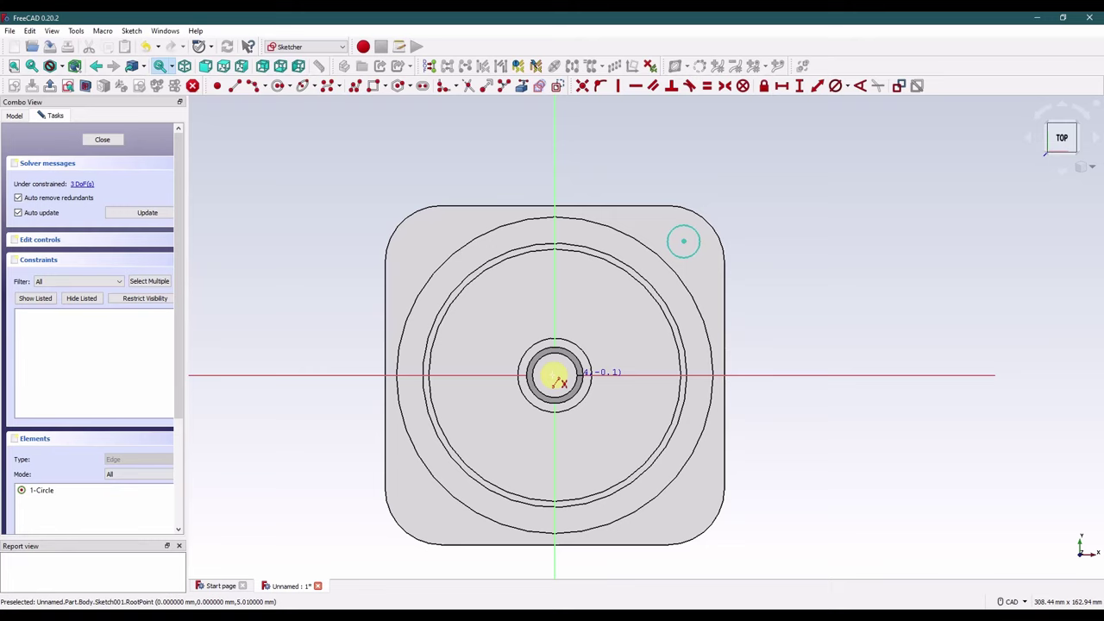
click(685, 244)
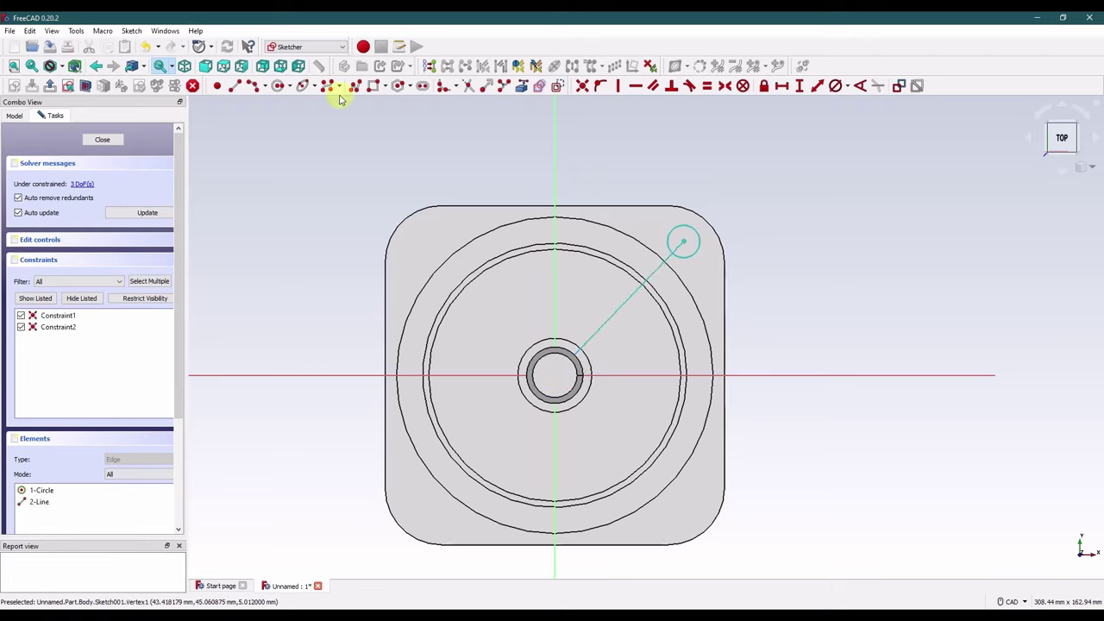
Step: Draw an origin-centred circle through the small circle's centre and convert it and the diagonal line to construction geometry
click(278, 85)
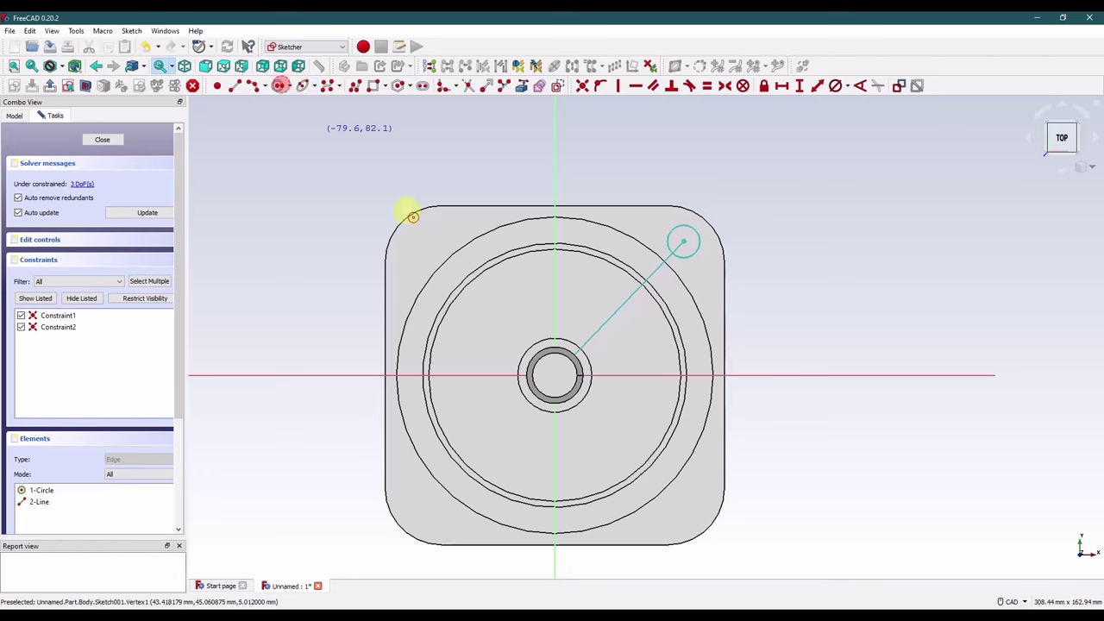
click(558, 382)
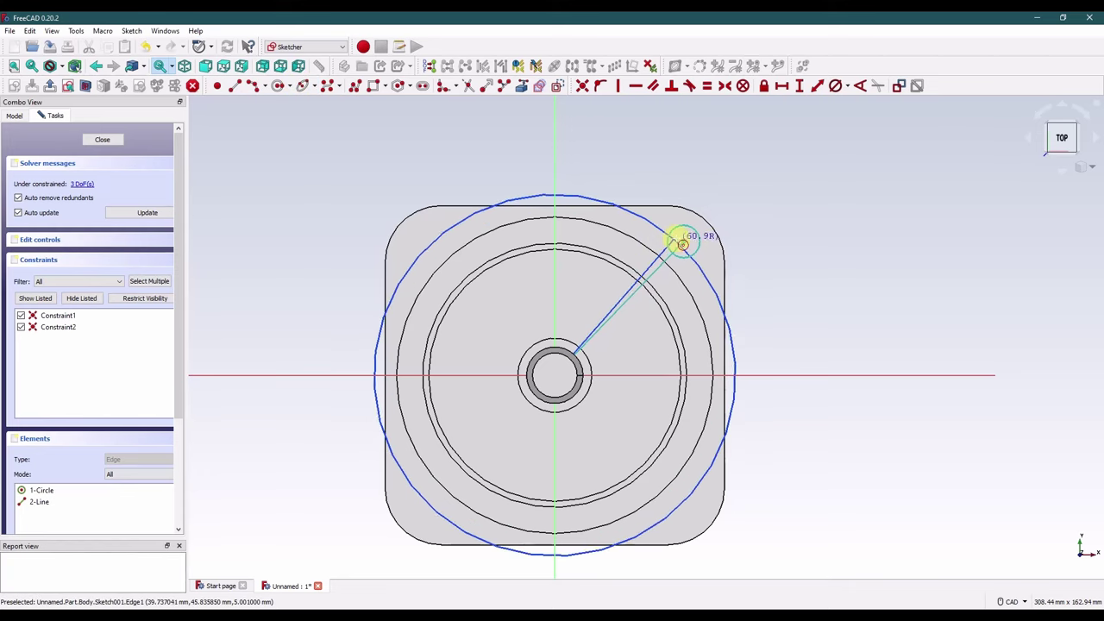
click(684, 241)
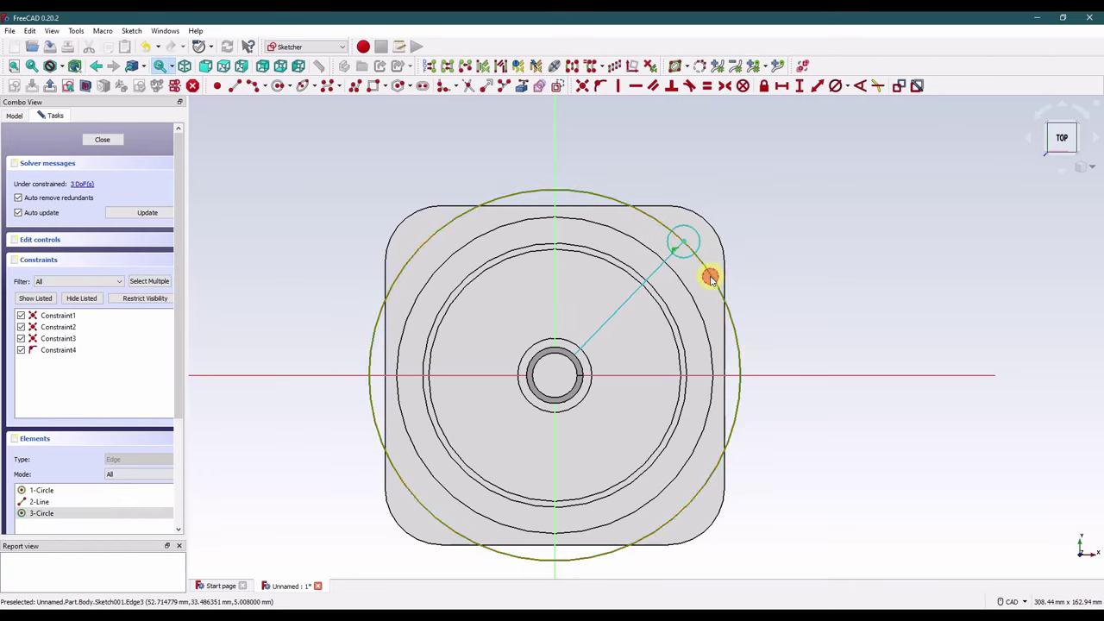
click(557, 86)
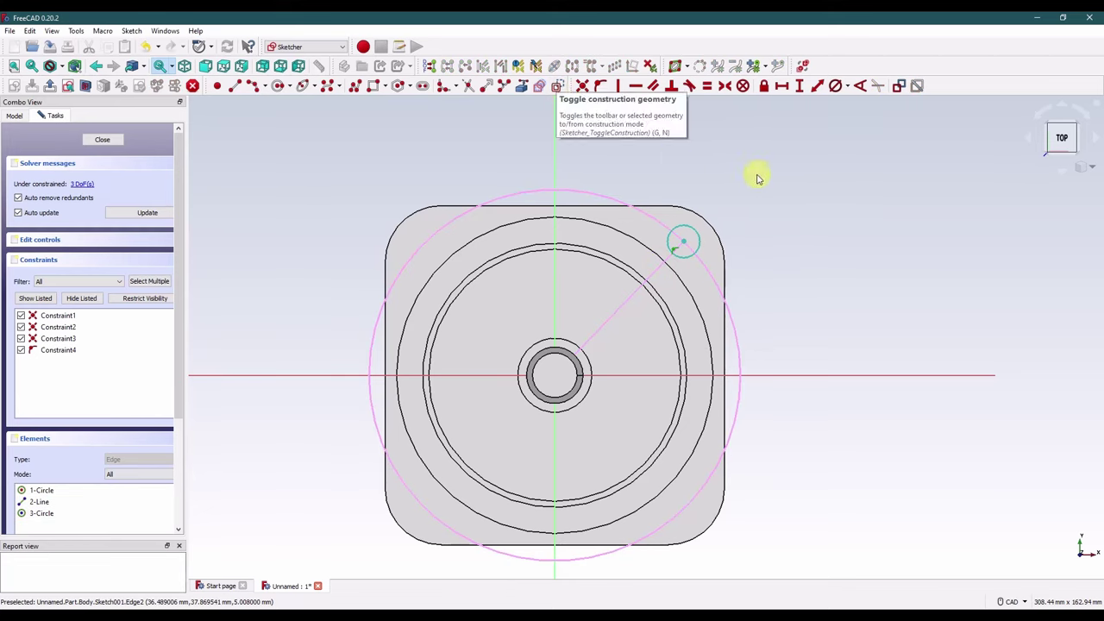
Step: Constrain the small corner circle's diameter to 5 mm and move its dimension label outside the plate
drag(685, 239, 699, 237)
click(699, 237)
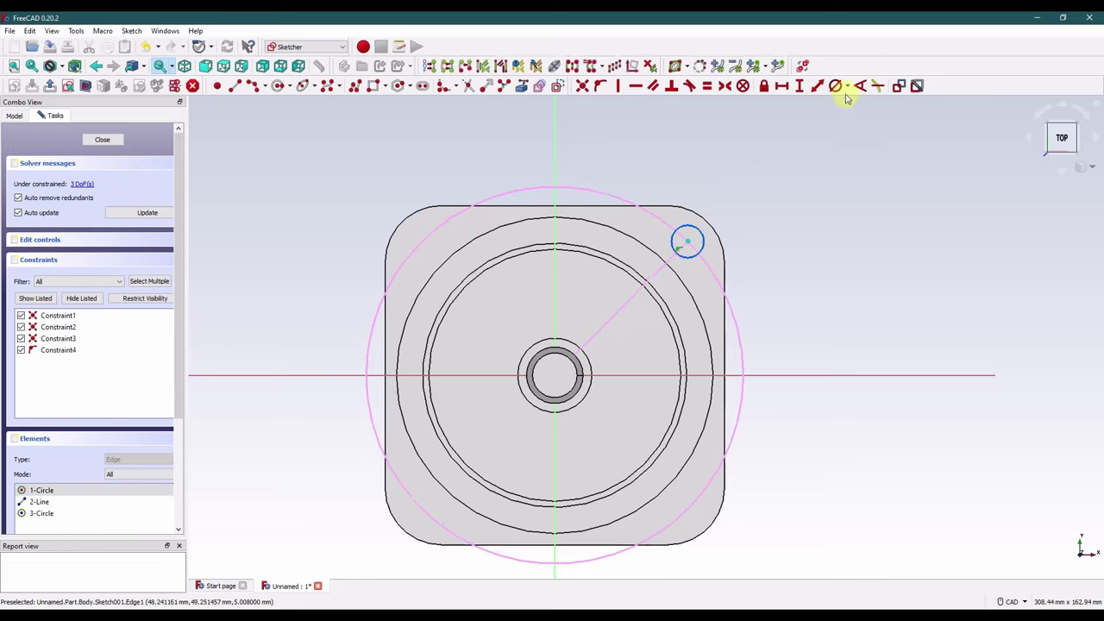
click(836, 85)
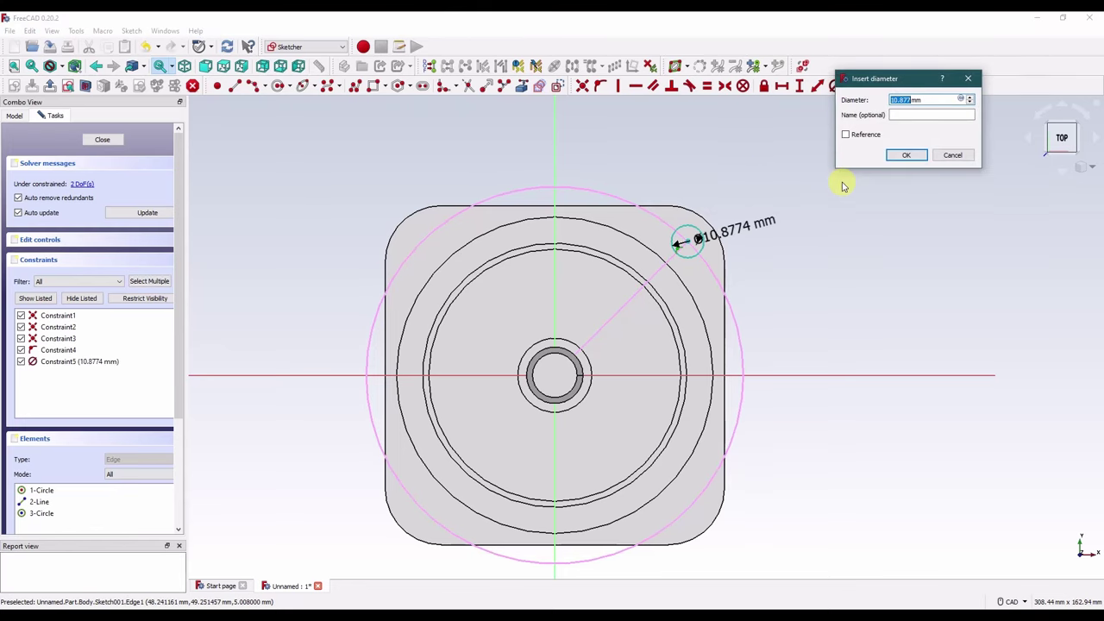
text(5)
key(Return)
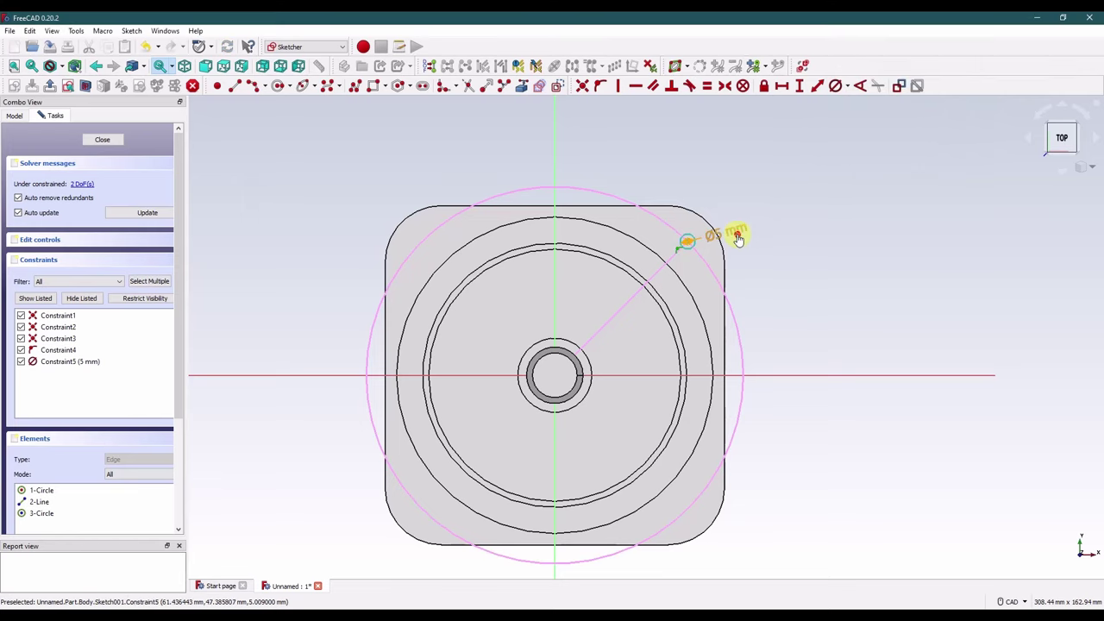
drag(733, 233, 795, 234)
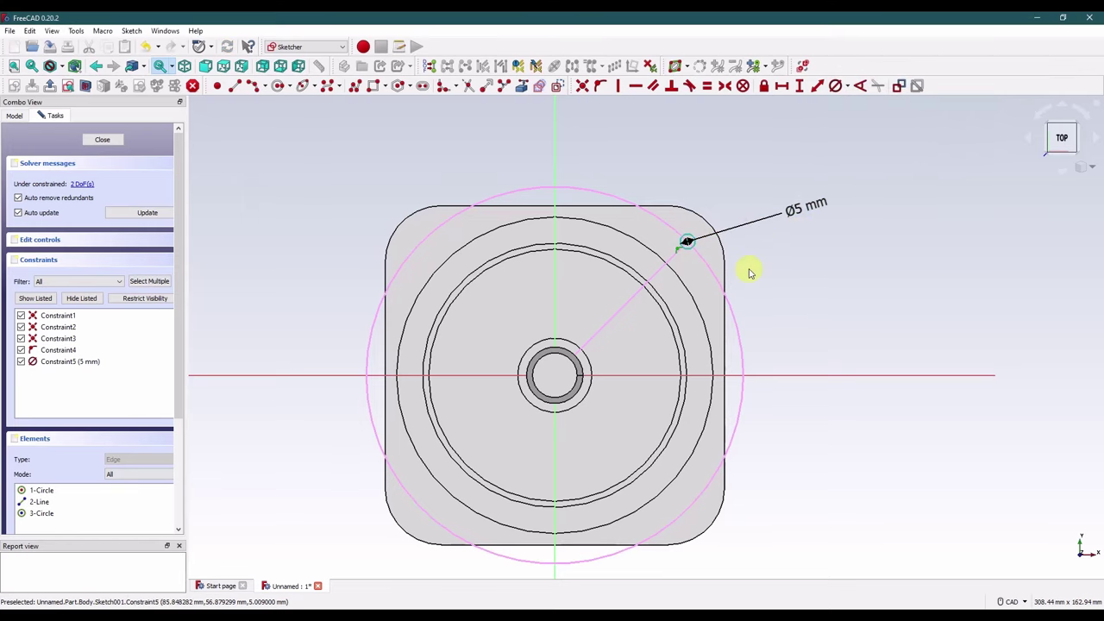
Step: Constrain the diameter of the large construction circle to 130 mm
click(722, 288)
click(835, 85)
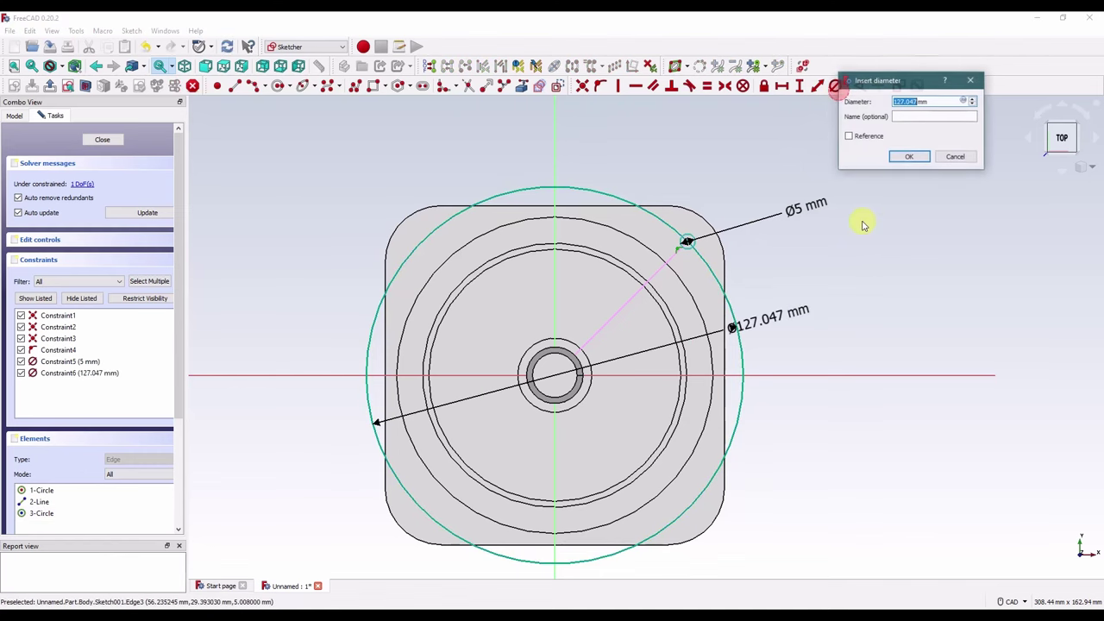
text(130)
key(Return)
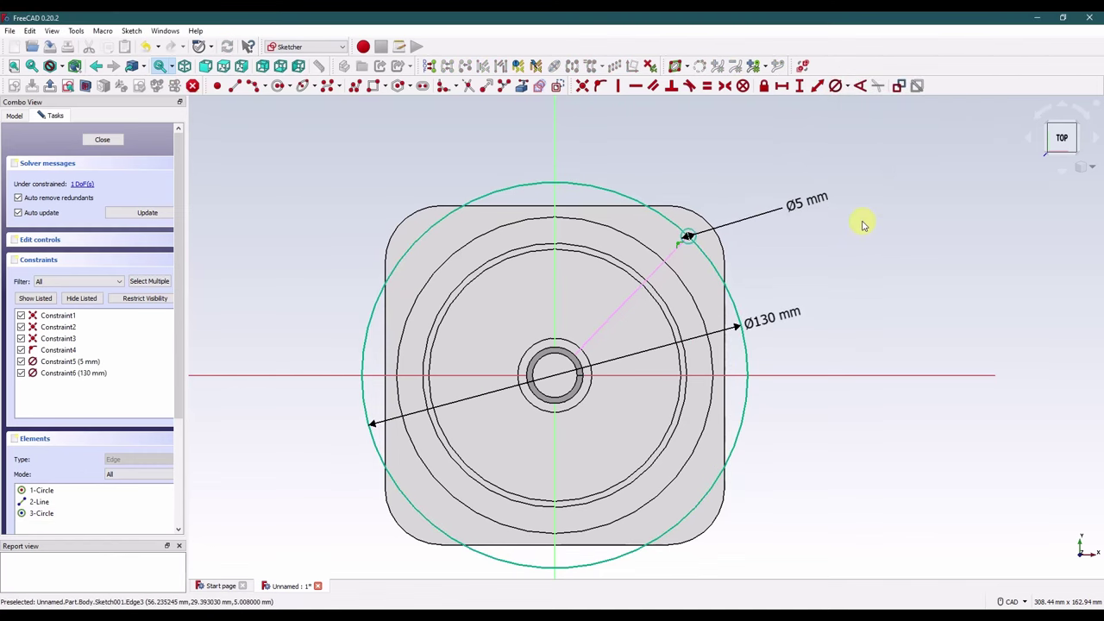
Step: Constrain the angle between the diagonal construction line and the horizontal axis to 45°
click(634, 293)
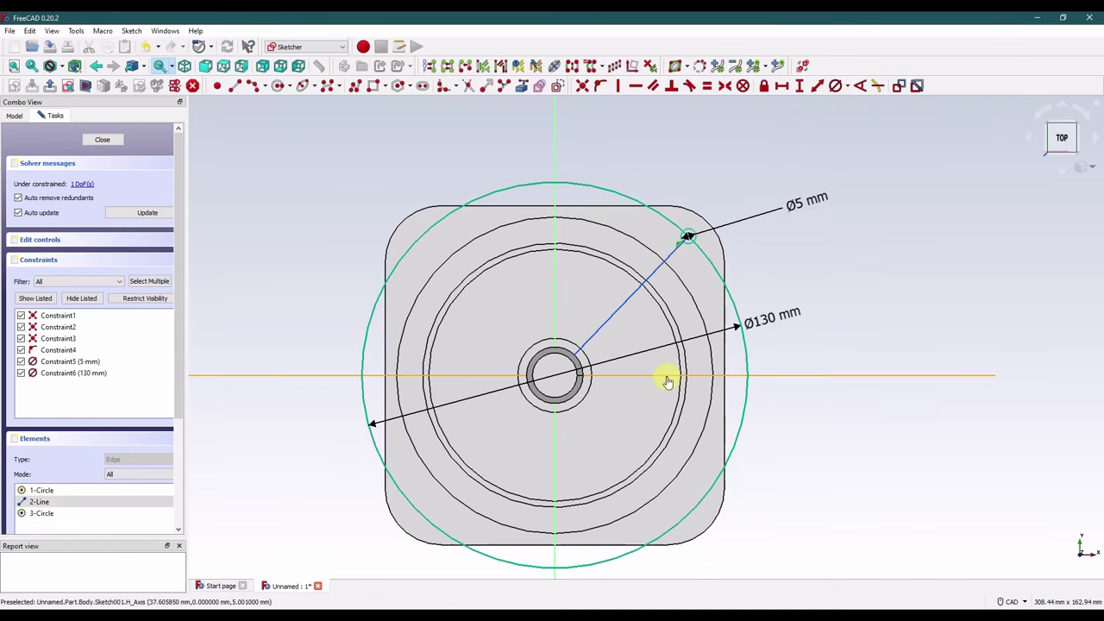
click(665, 375)
click(860, 85)
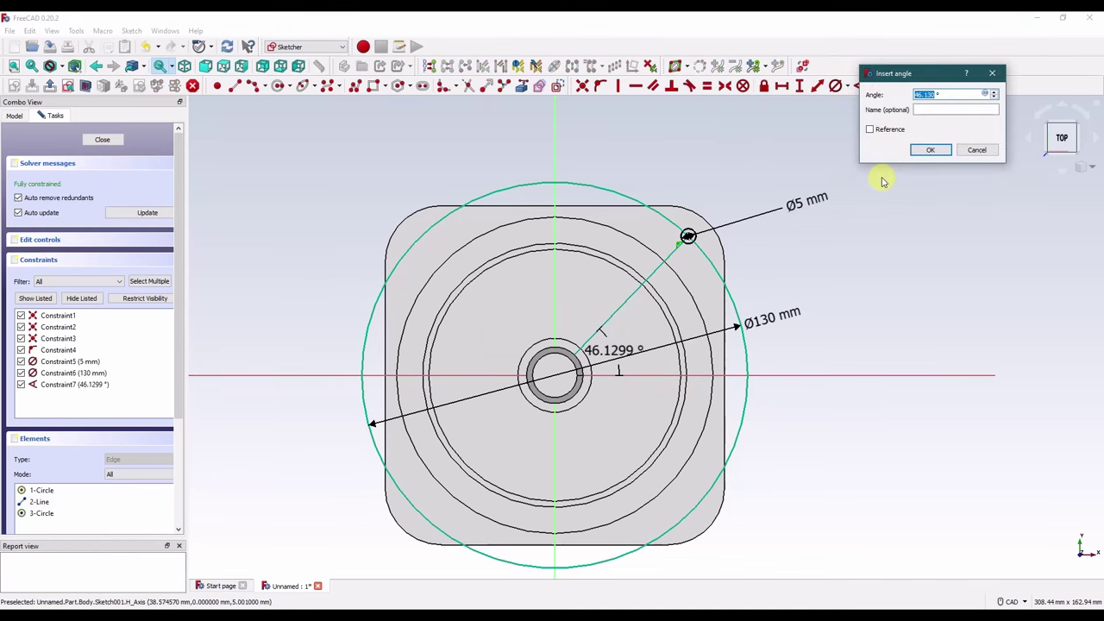
key(Return)
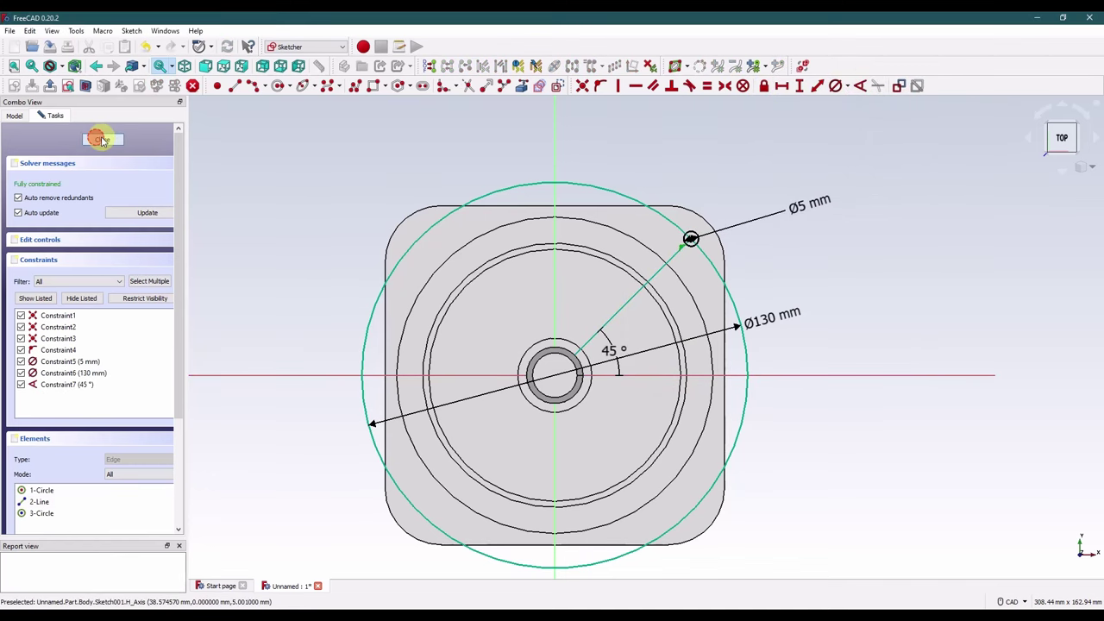
Step: Finish the sketch and pad it 2.5 mm to raise a small pin on the plate's corner
click(102, 139)
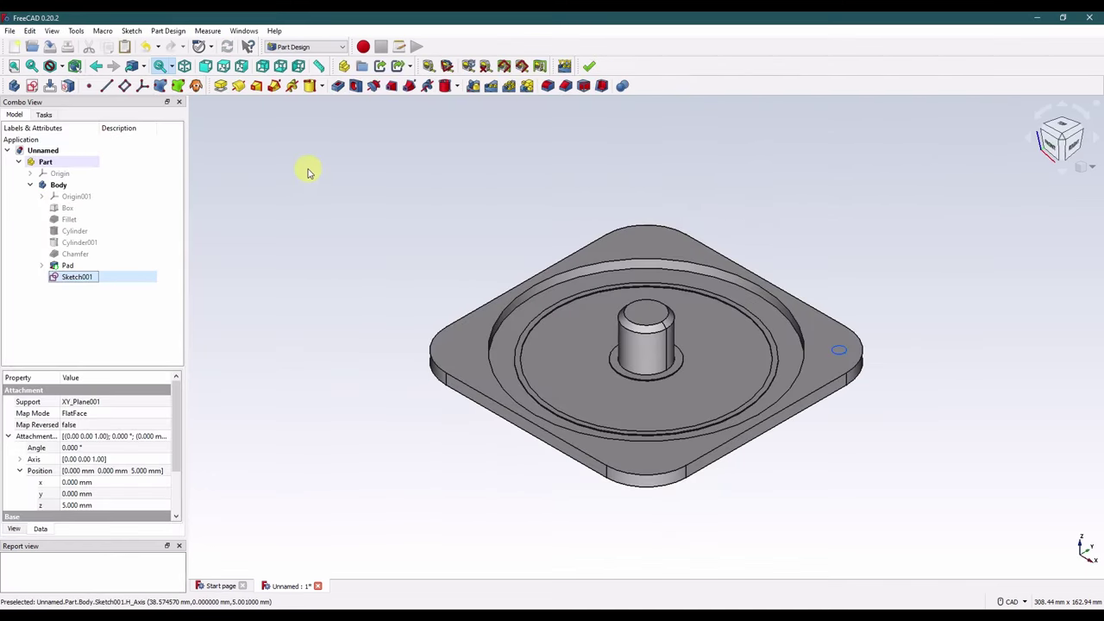
click(220, 85)
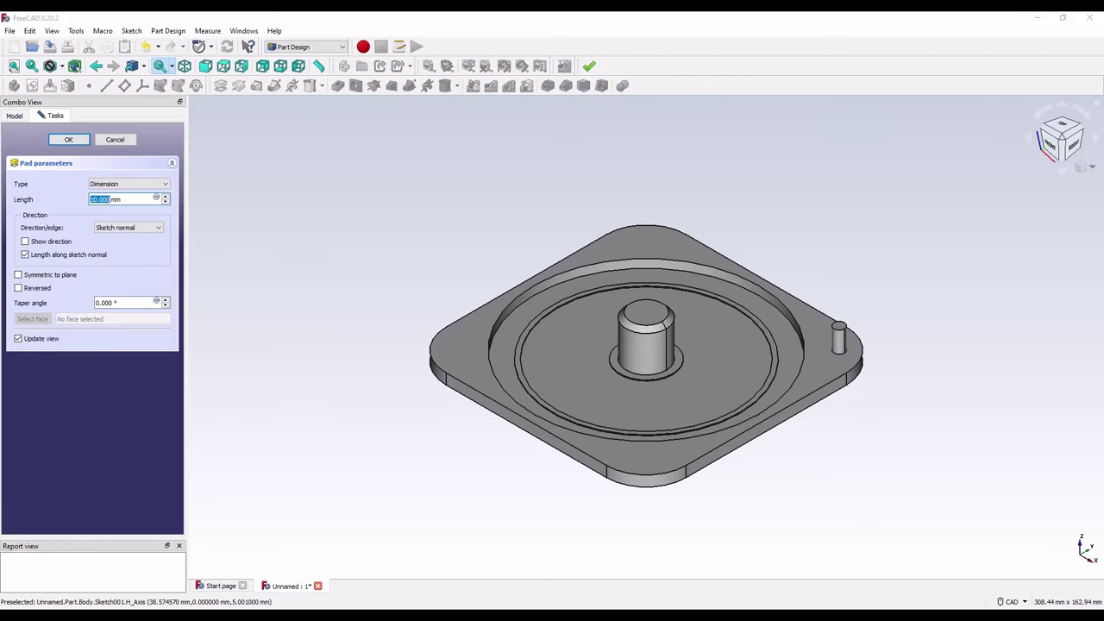
text(2.5)
key(Return)
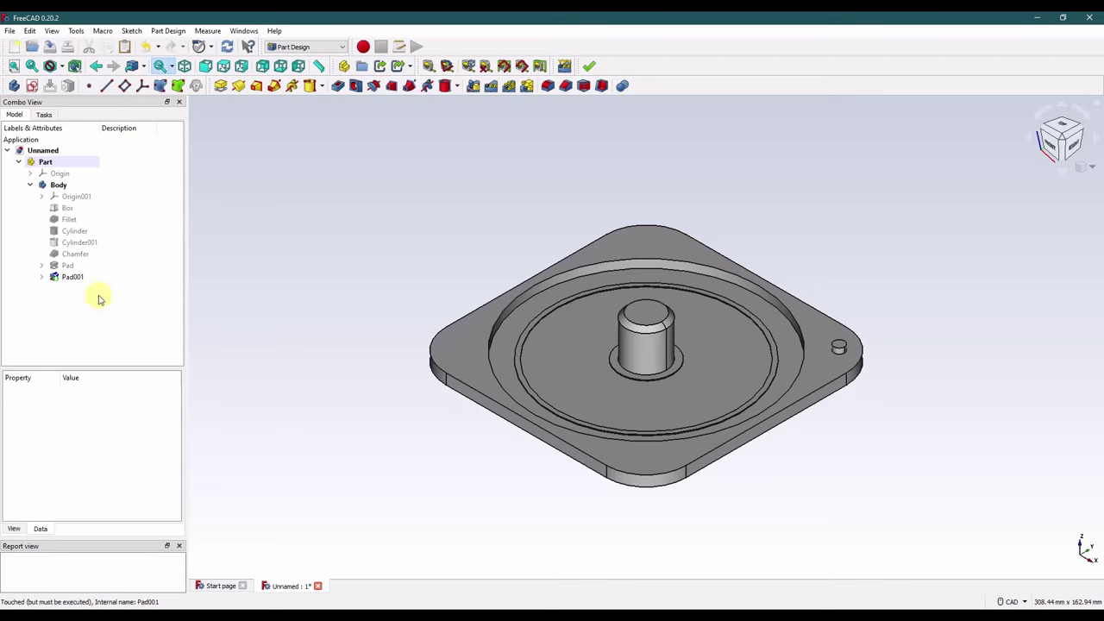
click(62, 277)
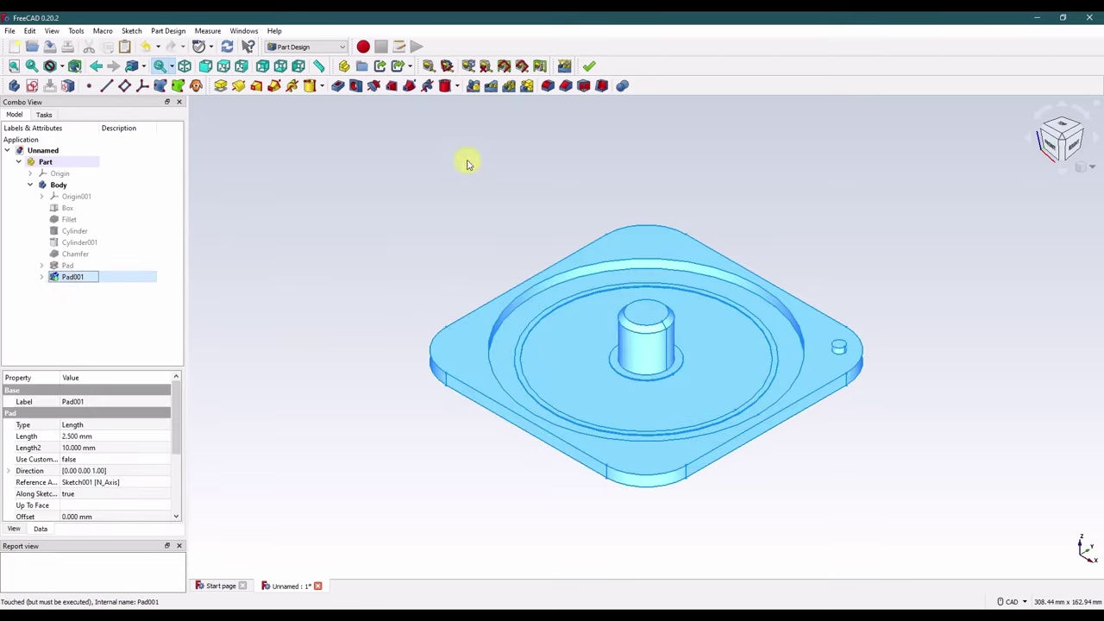
click(470, 162)
click(548, 86)
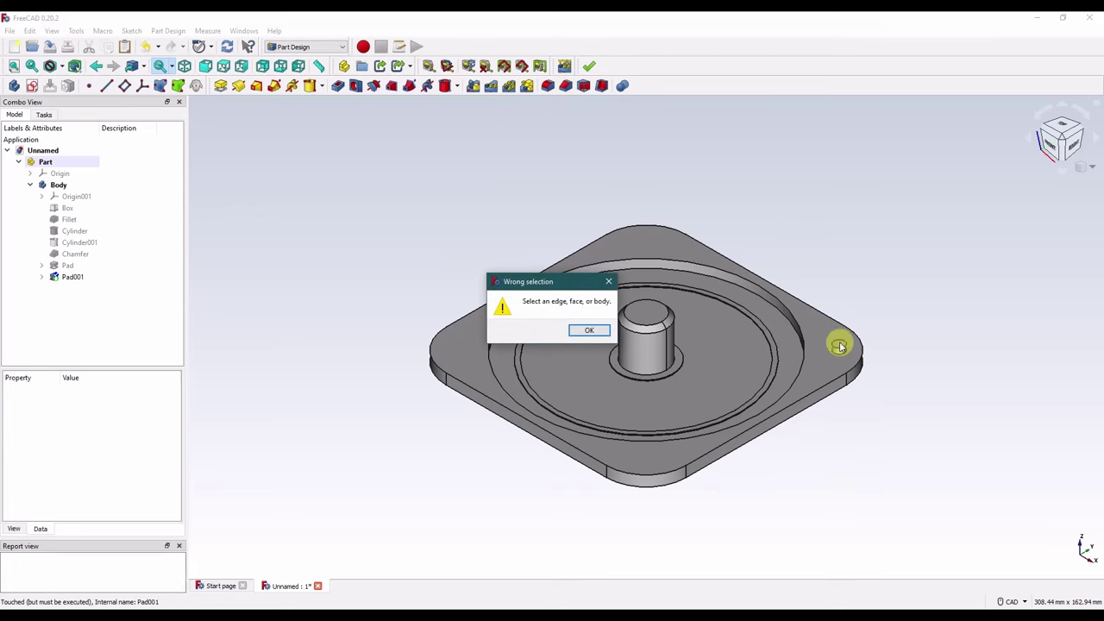
click(608, 281)
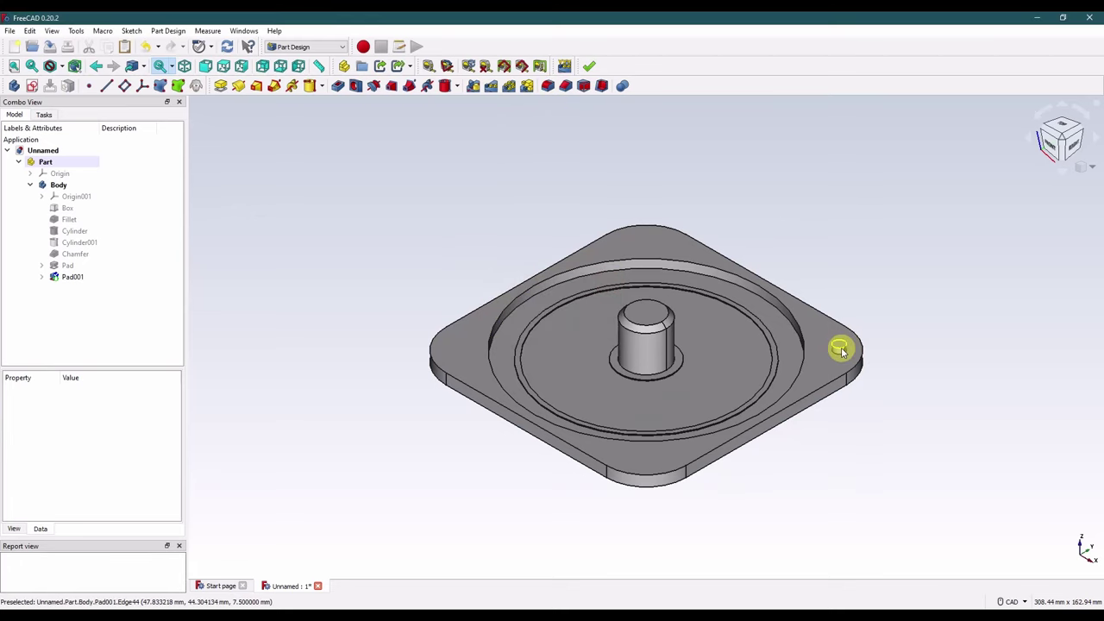
Step: Chamfer the top edge of the small corner pin with an equal distance of 0.5 mm
click(841, 350)
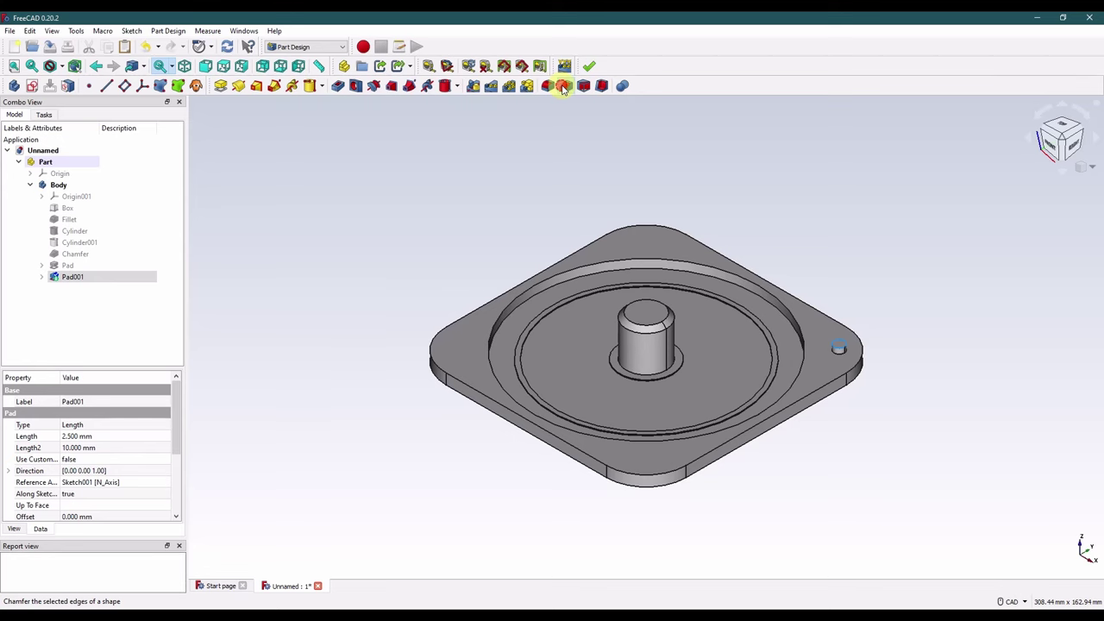
click(562, 85)
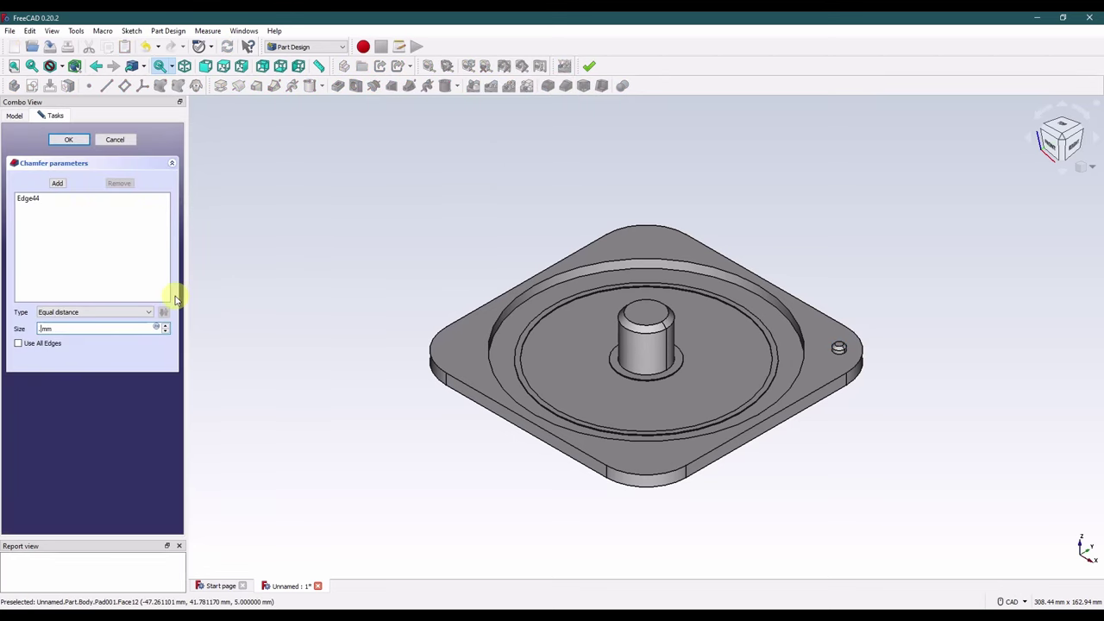
click(68, 139)
scroll(835, 360, up, 5)
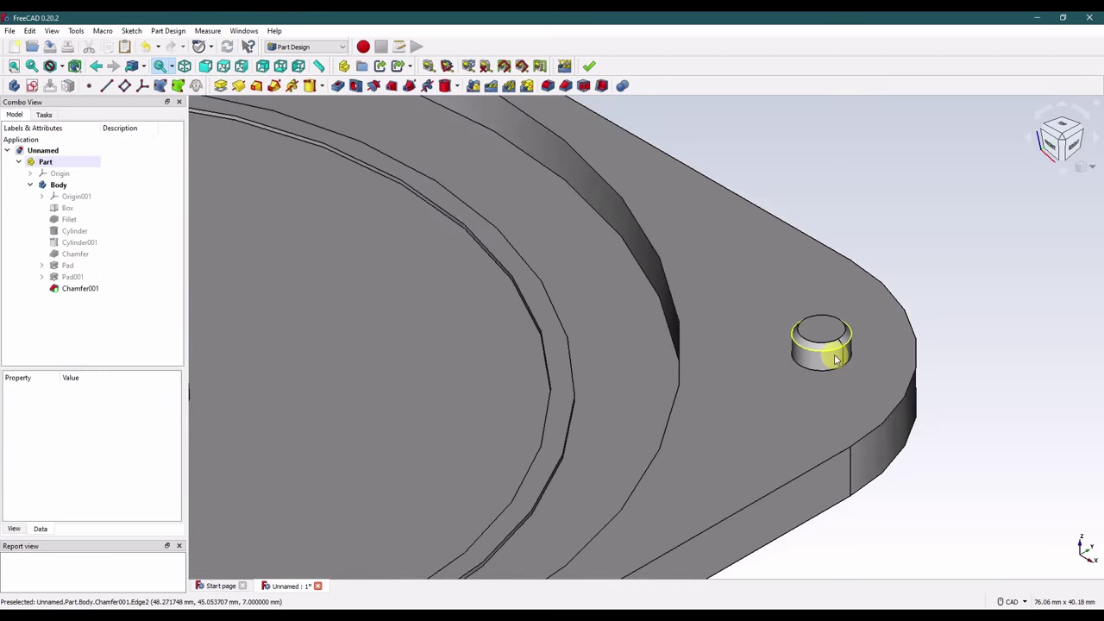
scroll(835, 361, up, 2)
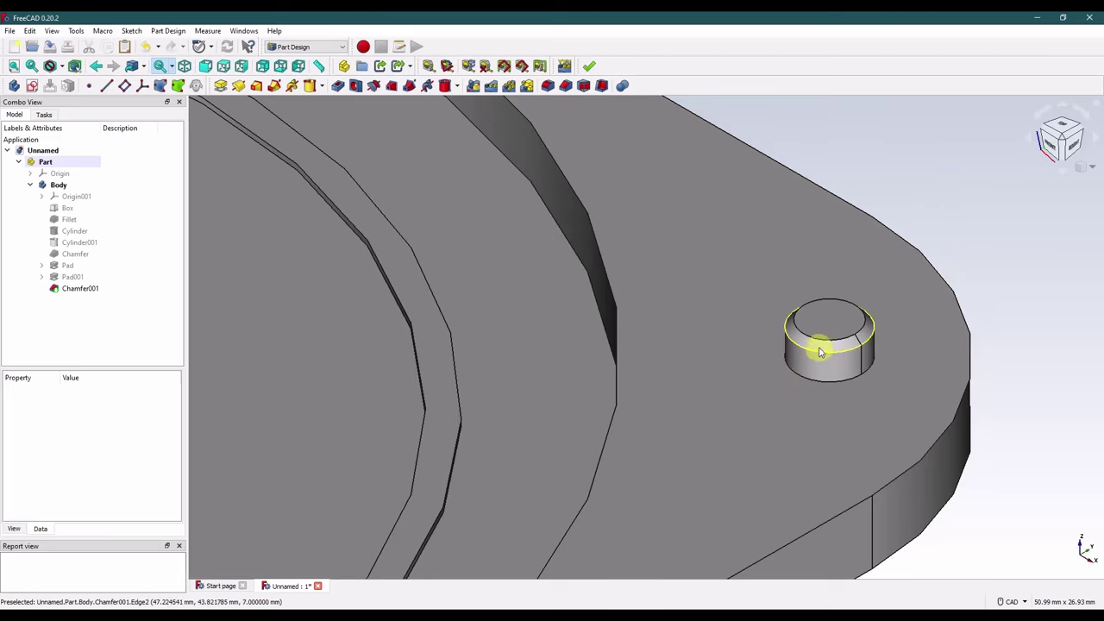
scroll(822, 348, down, 2)
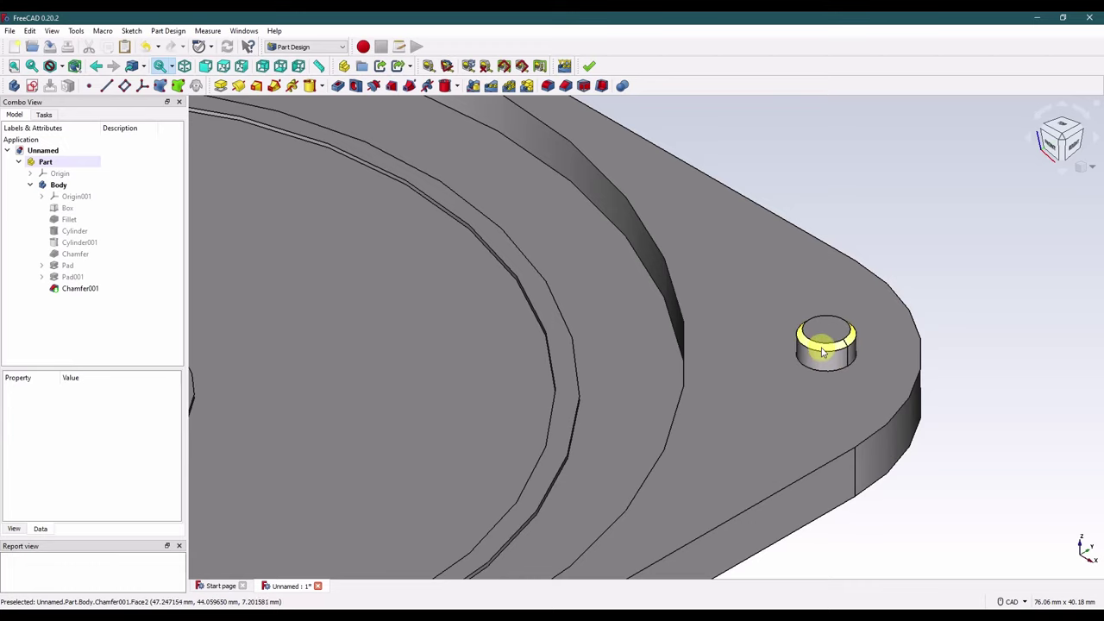
click(824, 355)
click(954, 328)
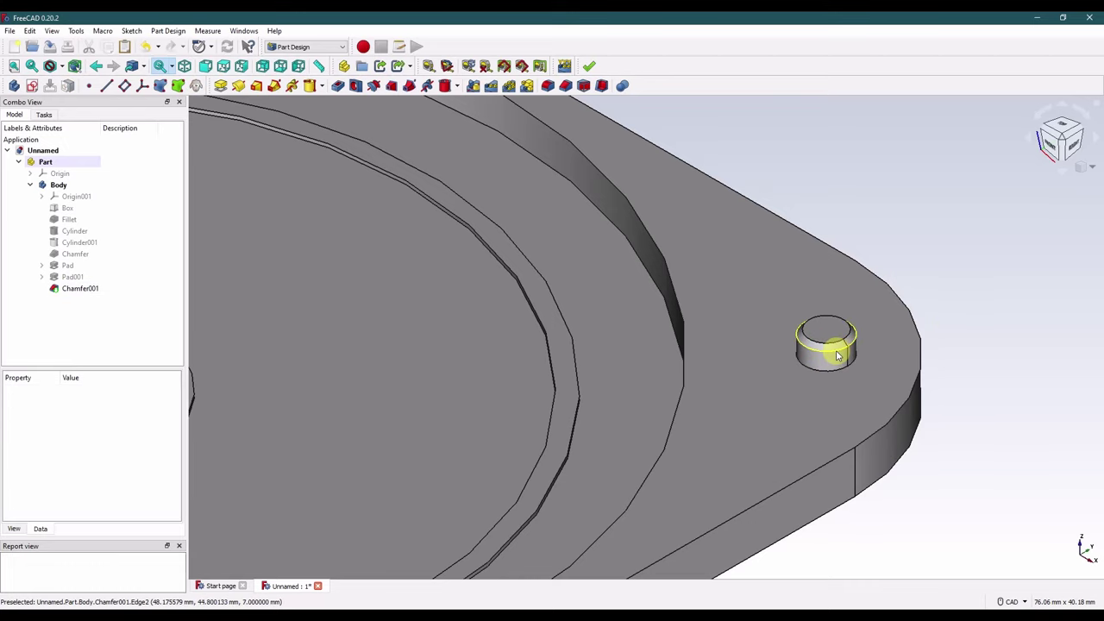
scroll(863, 310, up, 3)
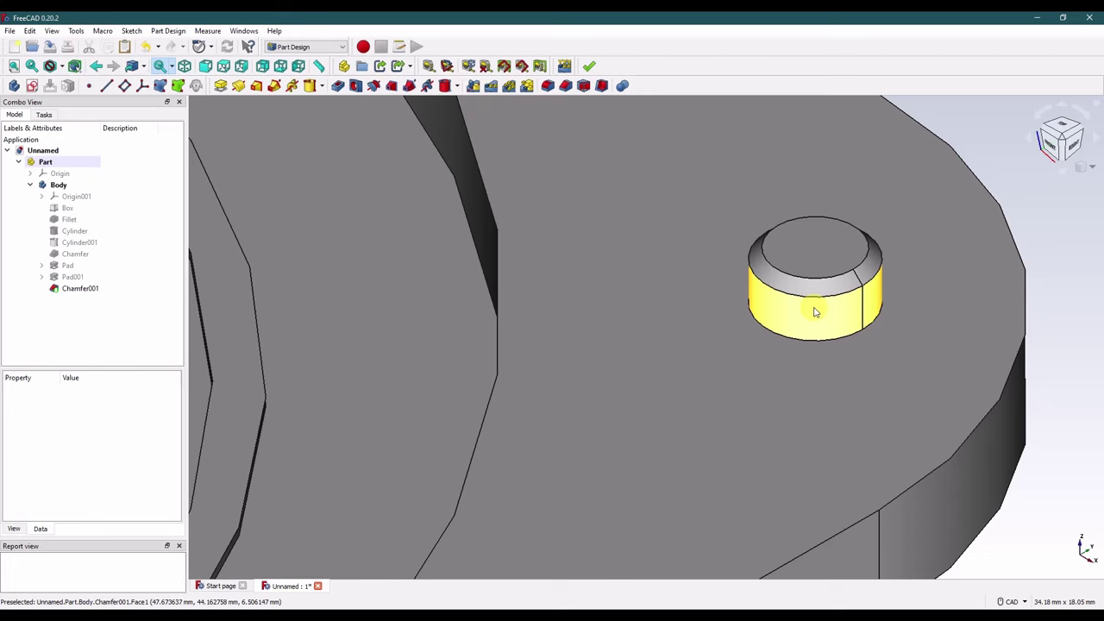
Step: Polar-pattern the corner pin's pad and chamfer around the base Z axis with 4 occurrences over 360°
scroll(816, 313, down, 8)
click(289, 153)
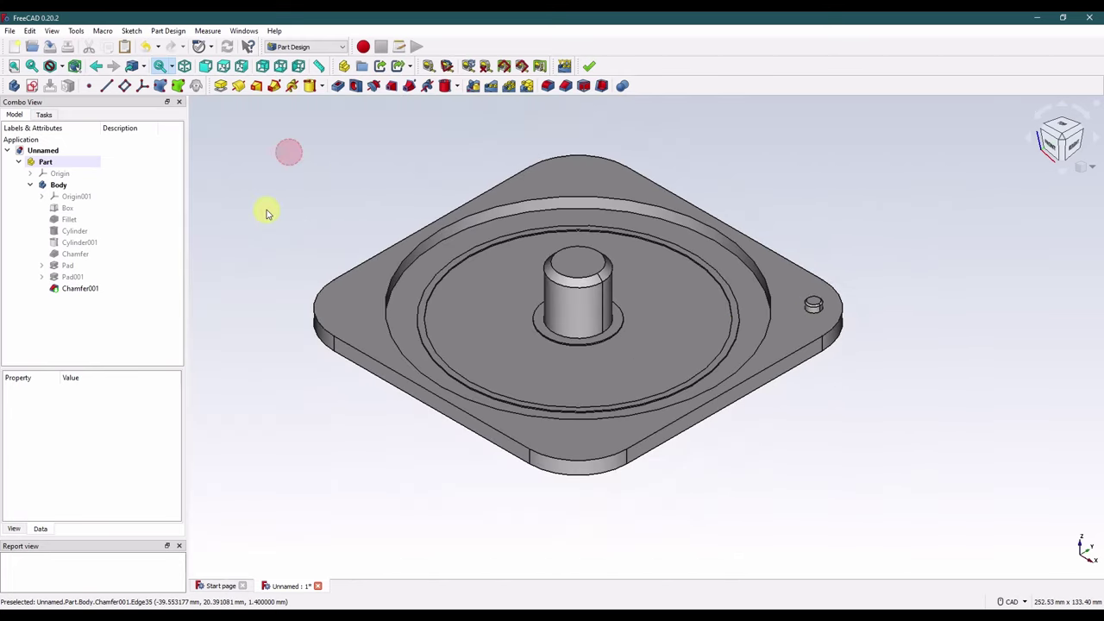
click(71, 280)
ctrl+click(75, 289)
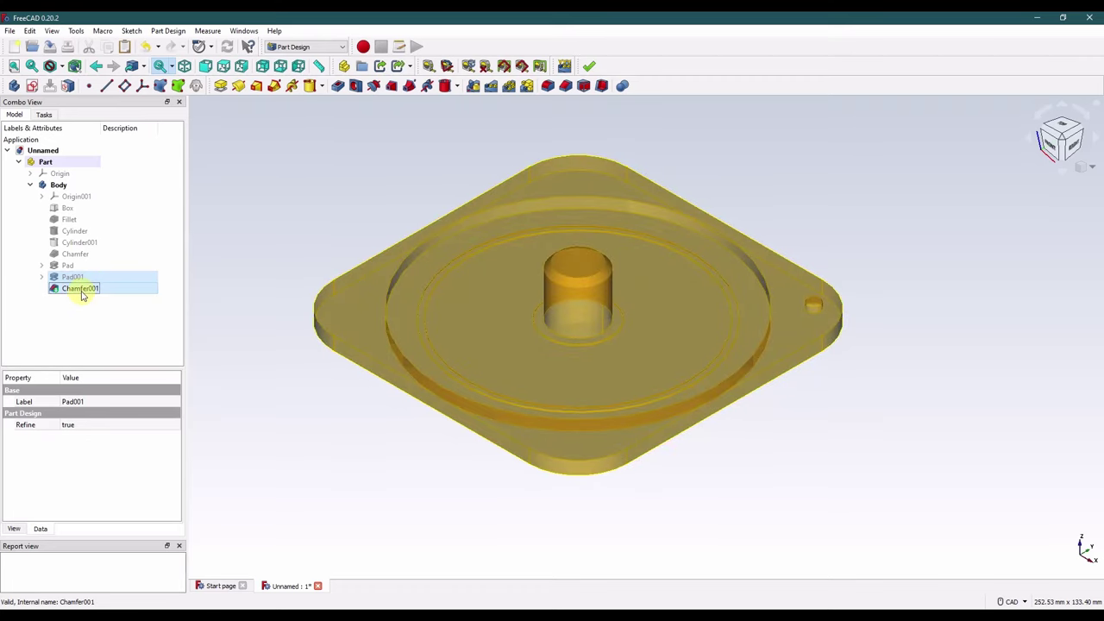
click(511, 87)
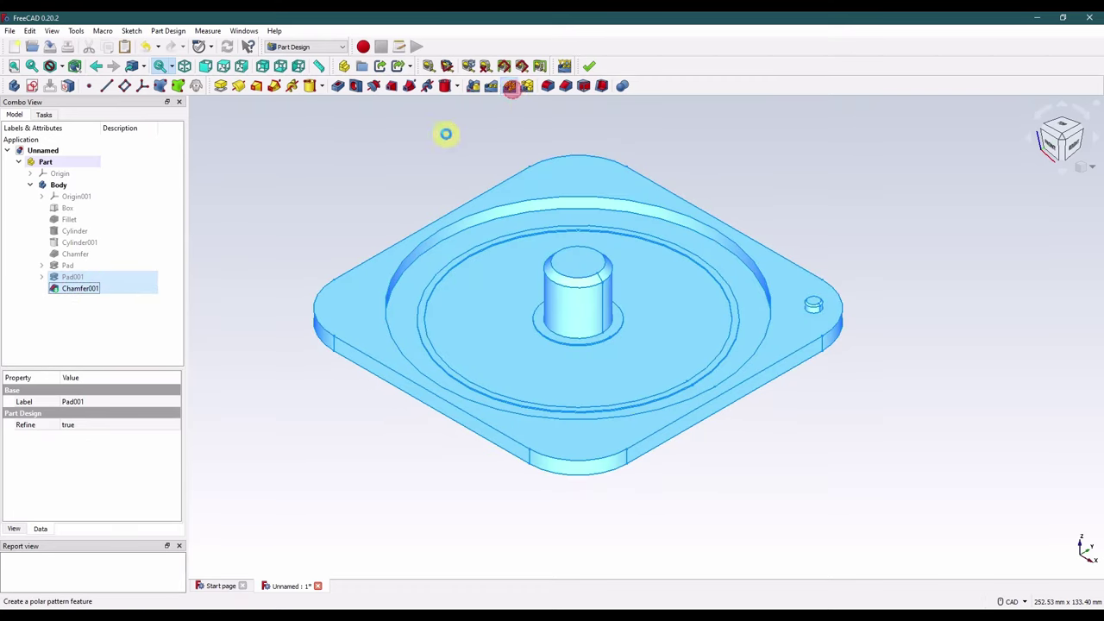
click(140, 380)
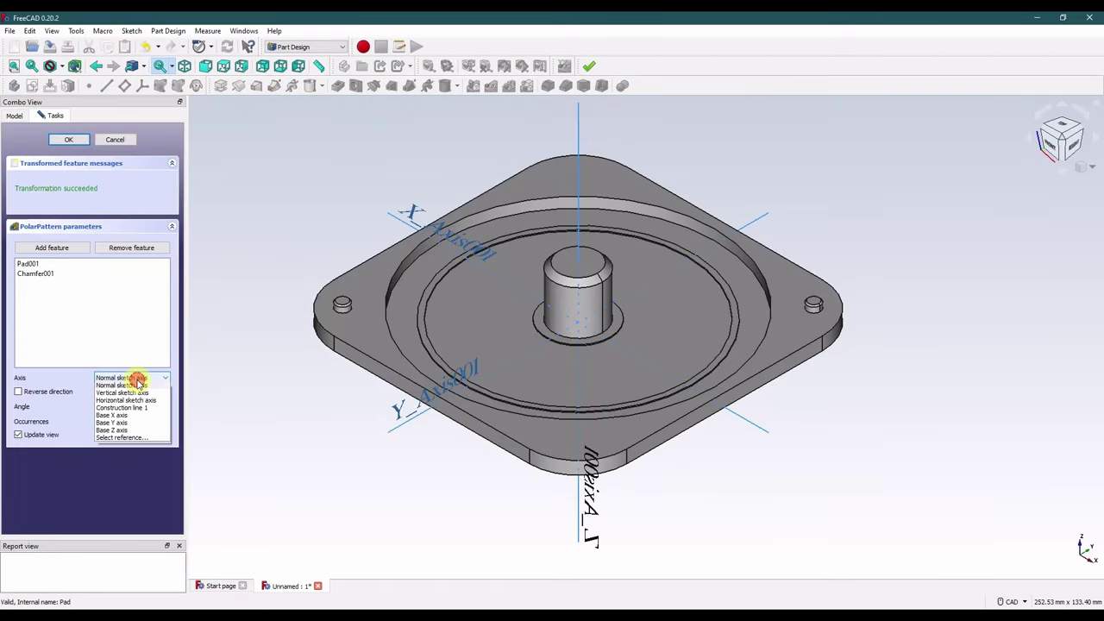
click(136, 433)
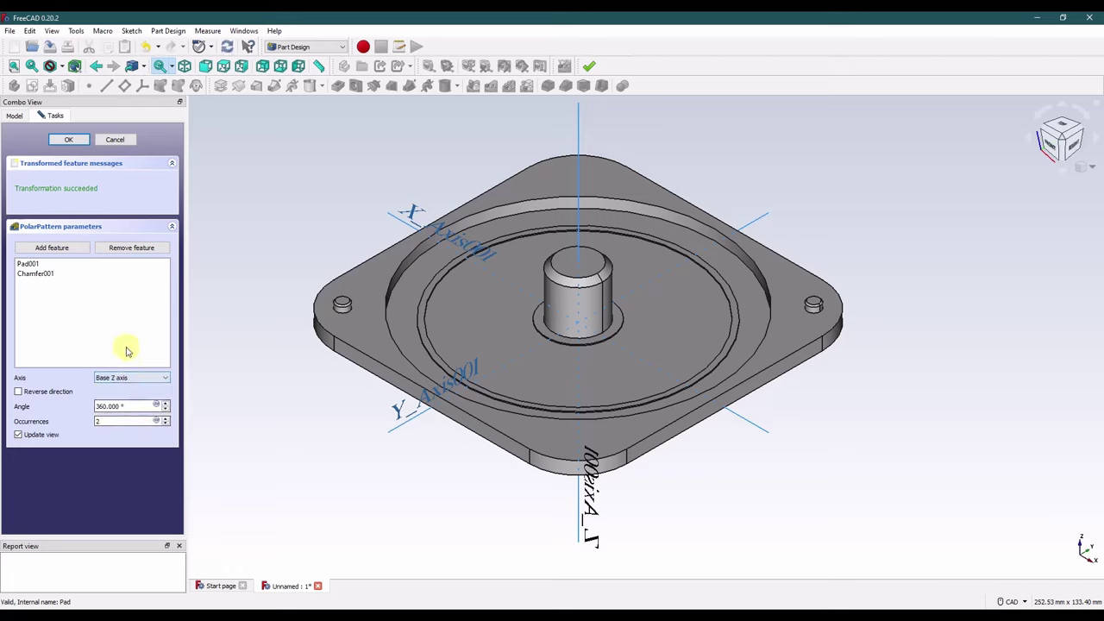
click(167, 420)
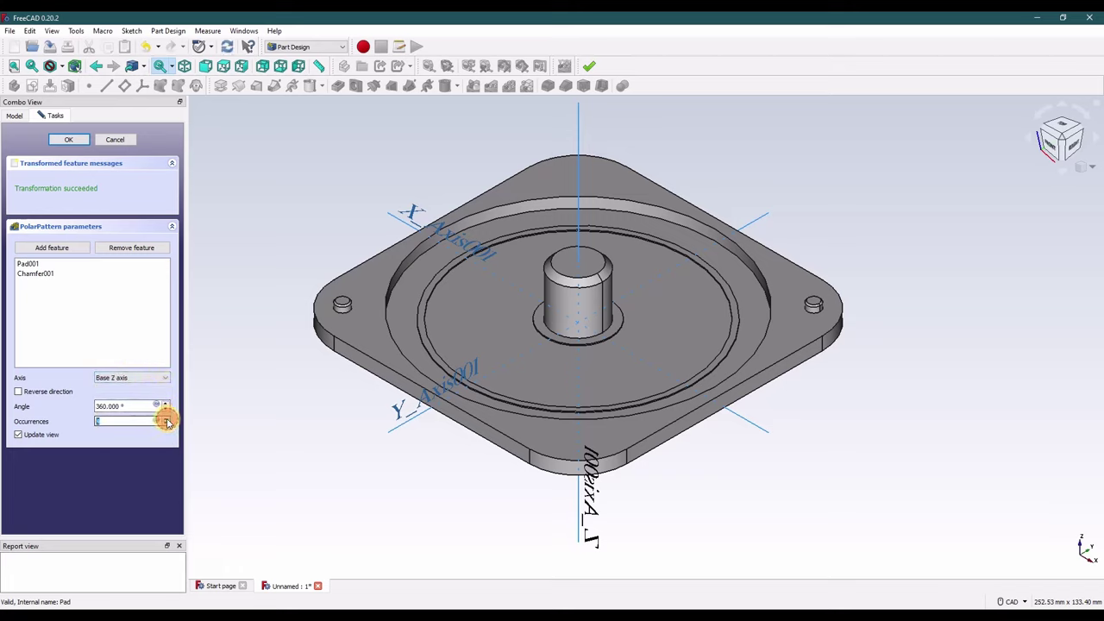
click(166, 418)
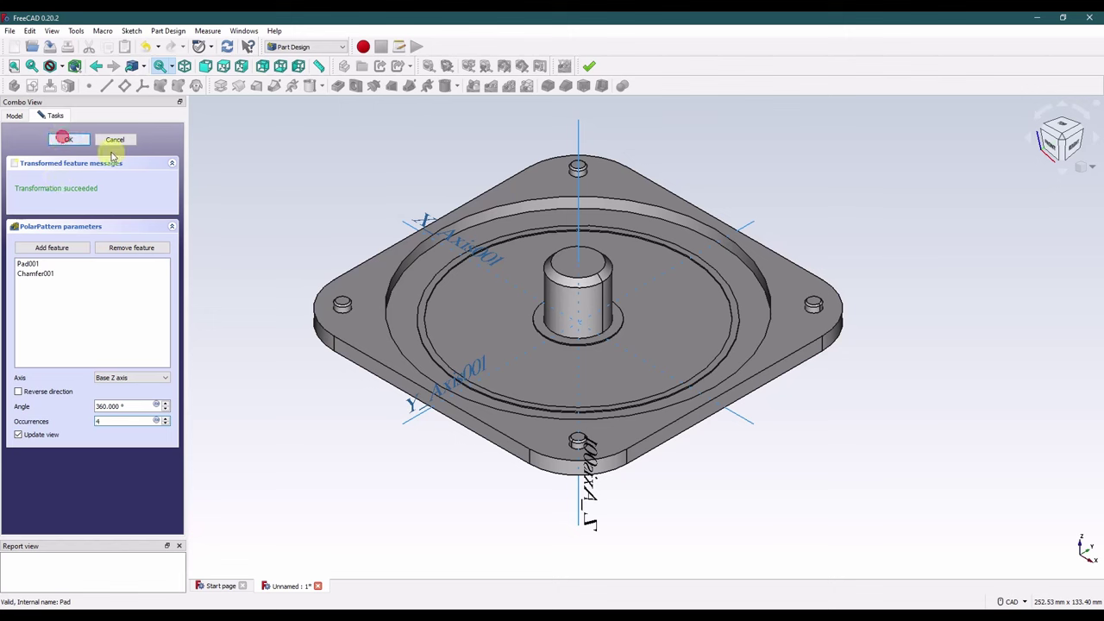
click(68, 139)
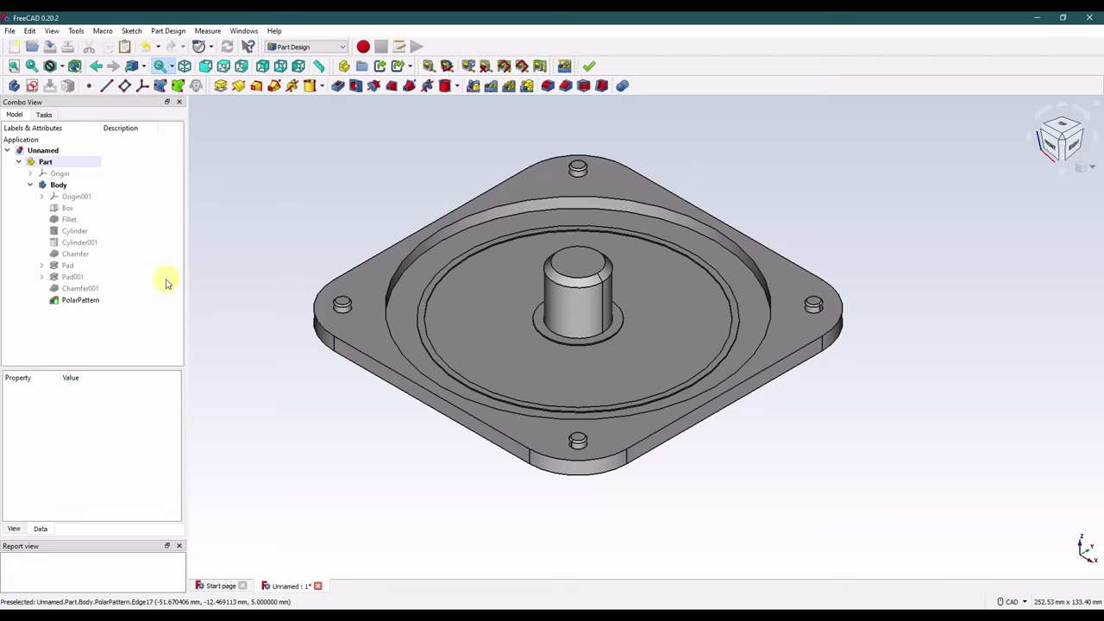
Step: Create an empty sketch on the body's XY plane and set its attachment Z position to 5 mm
click(32, 86)
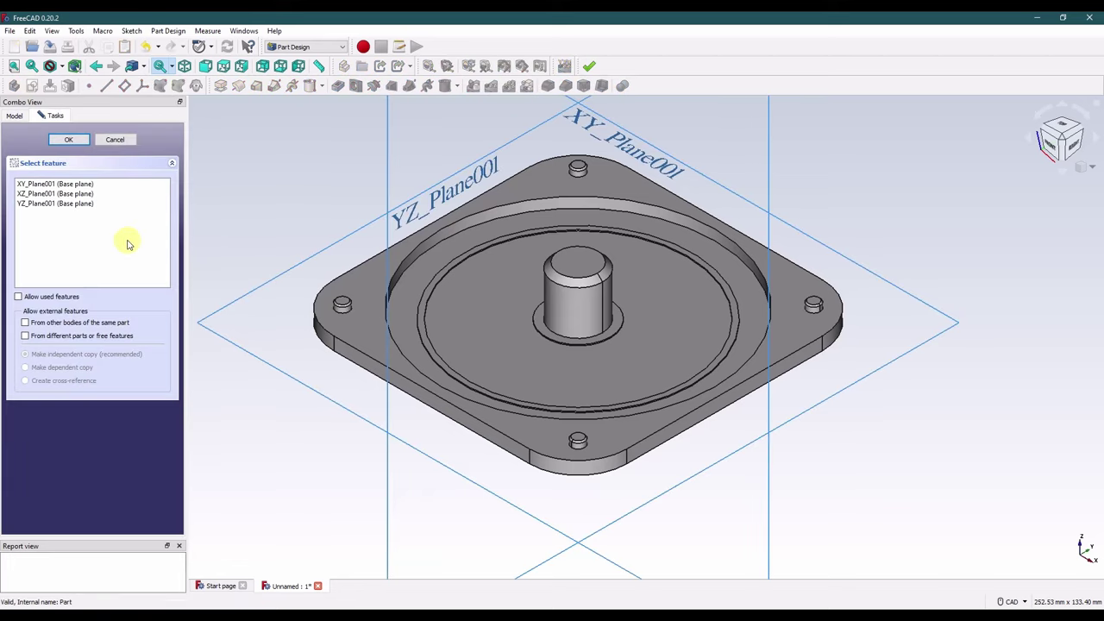
click(288, 266)
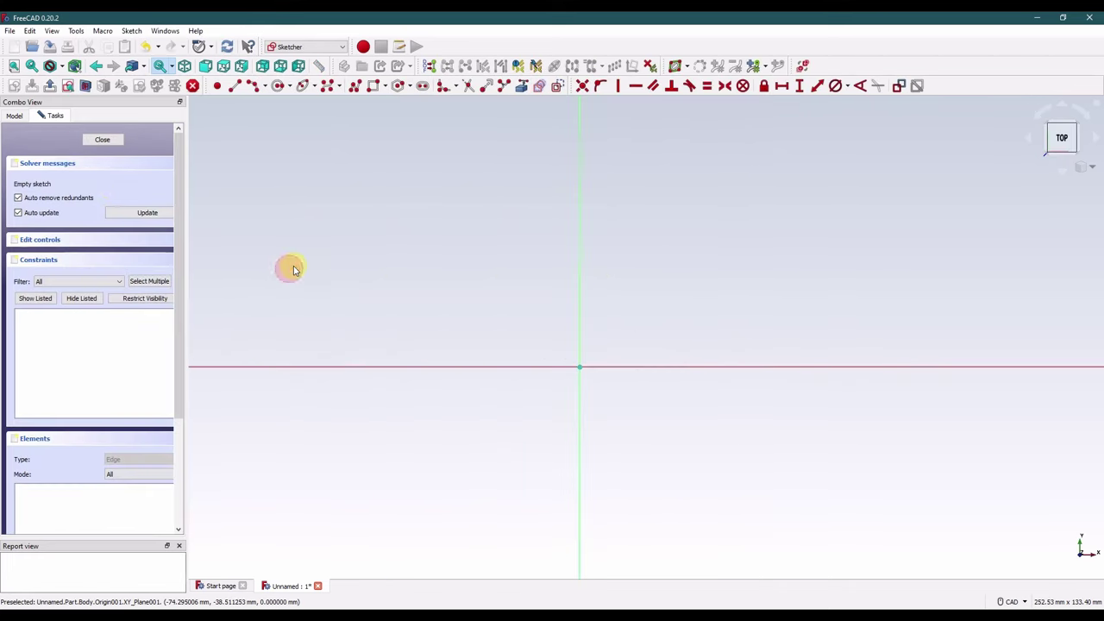
click(106, 142)
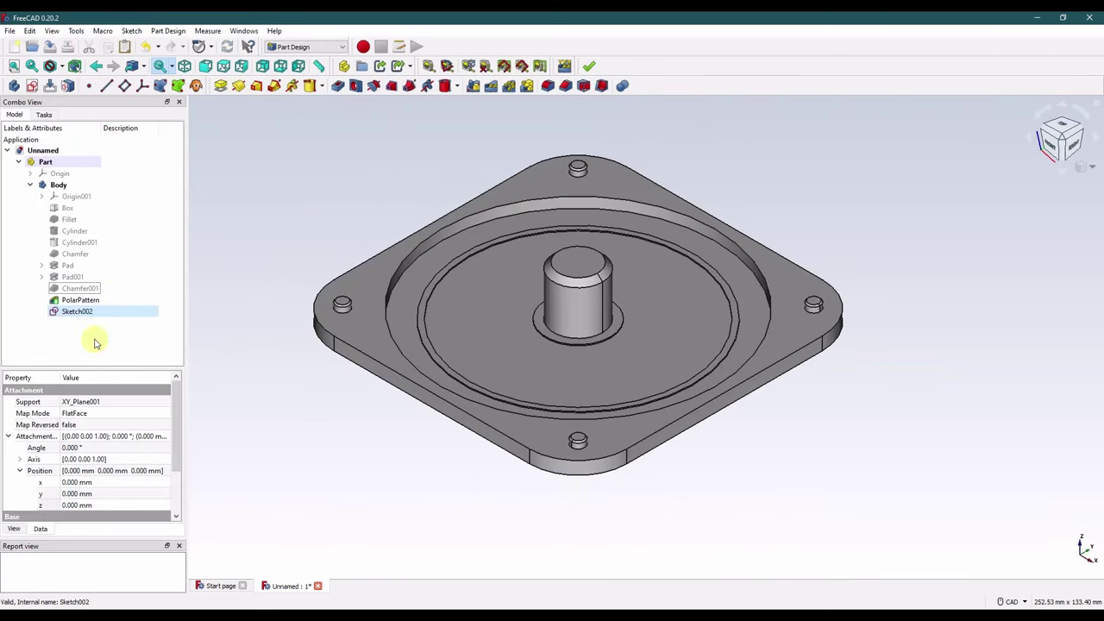
click(113, 506)
click(234, 464)
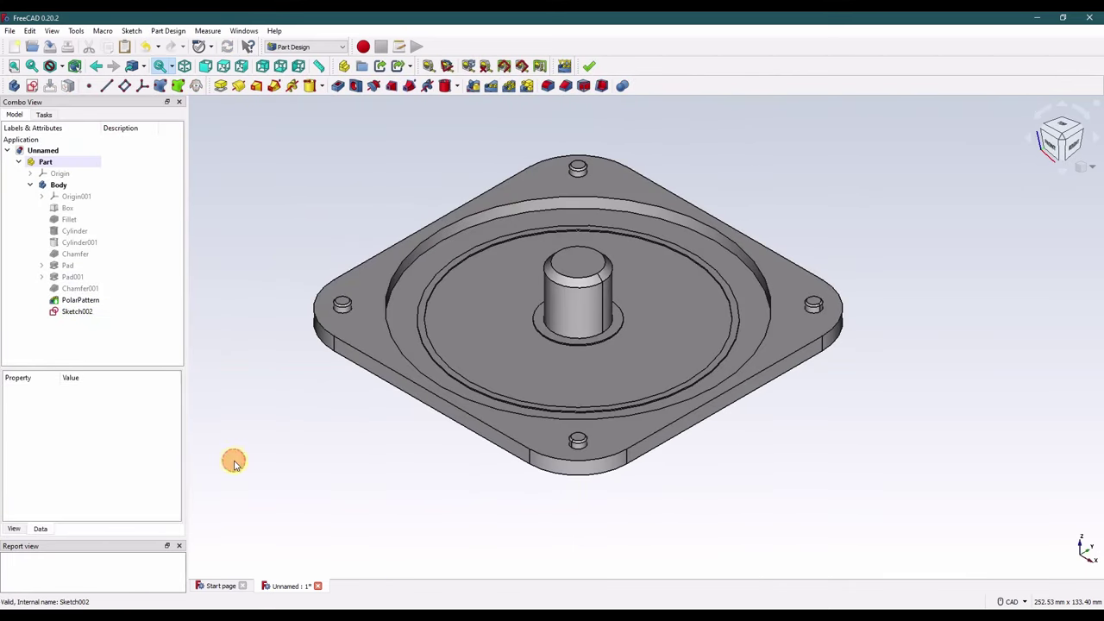
Step: Reopen the new sketch and draw a narrow rectangle, about 1.4 by 9.4 mm, across the horizontal axis at the plate's left edge
click(79, 310)
right_click(81, 311)
click(108, 316)
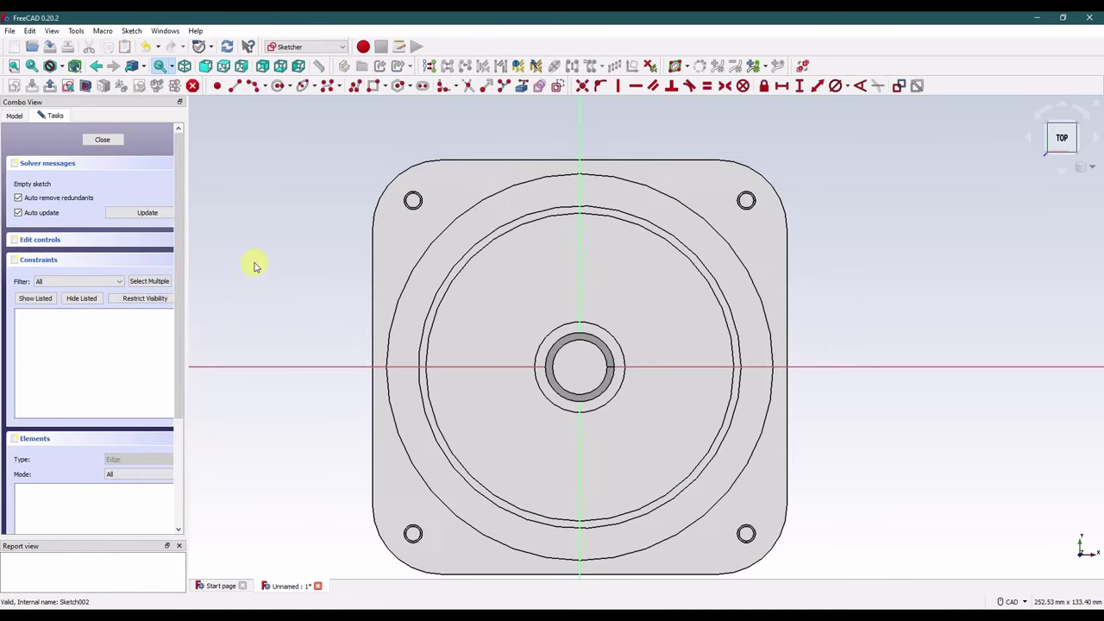
click(374, 86)
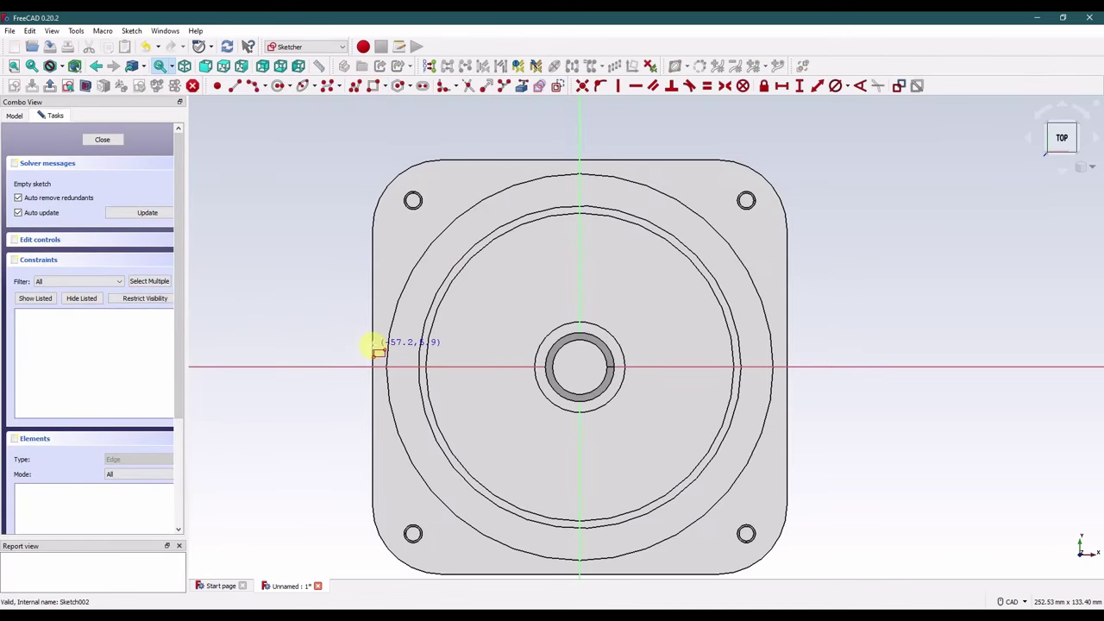
click(379, 380)
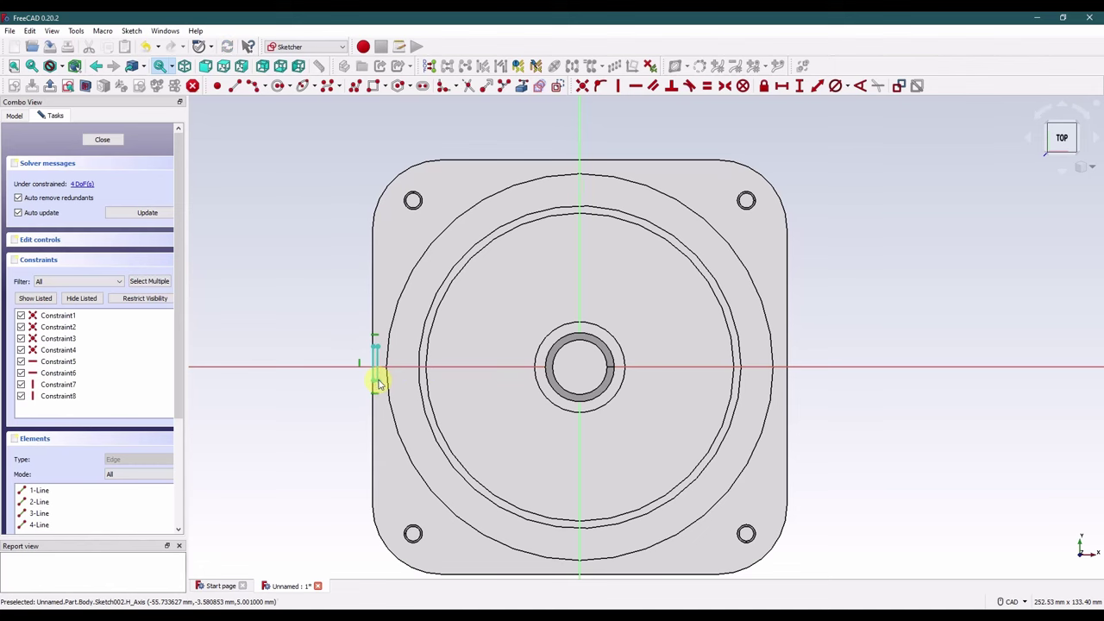
Step: Make the rectangle's two outer corners symmetric about the horizontal axis
scroll(392, 384, up, 3)
scroll(393, 384, up, 1)
click(351, 307)
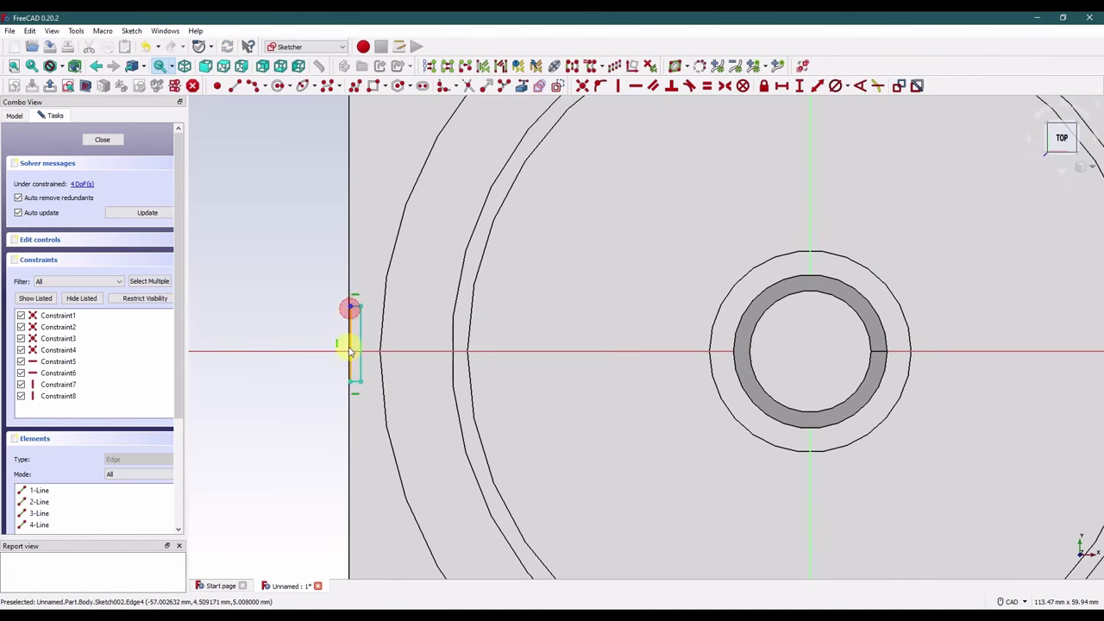
click(351, 381)
click(322, 352)
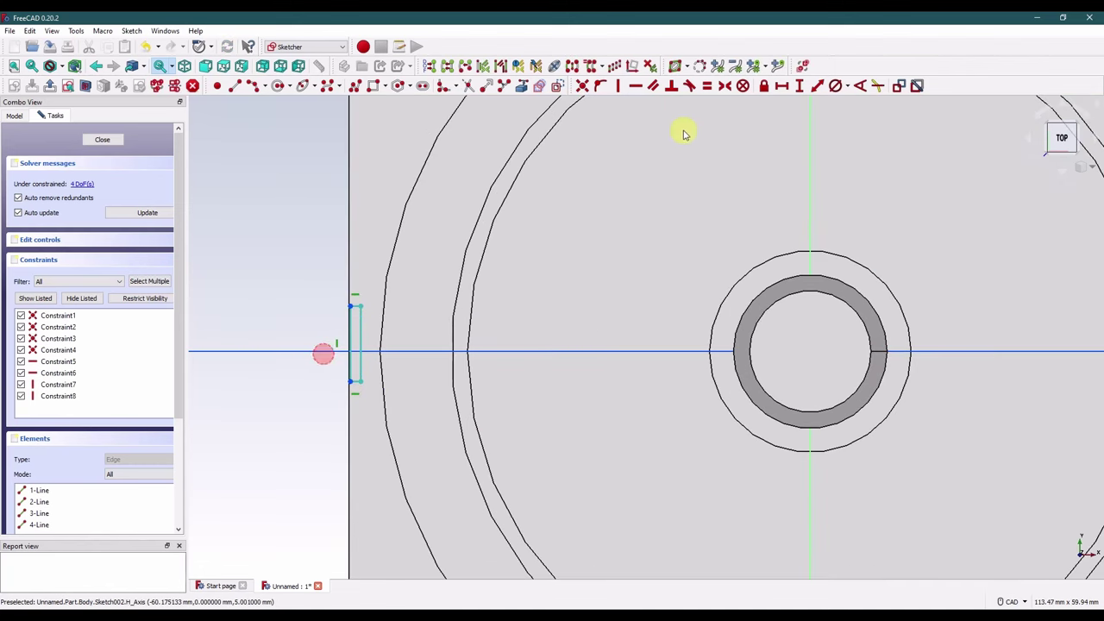
click(726, 86)
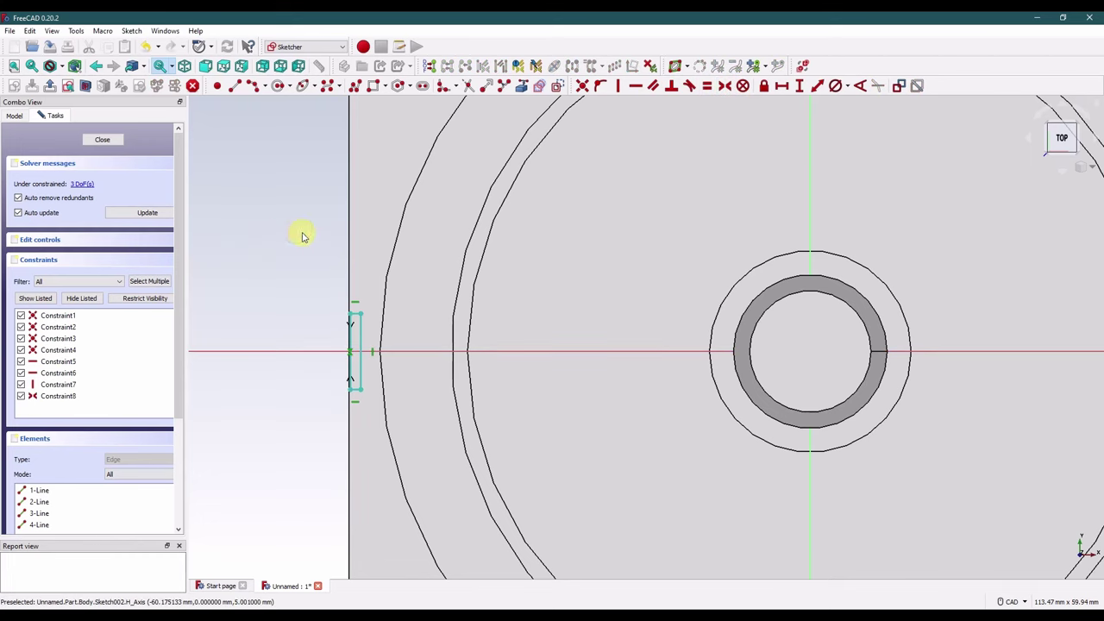
Step: Constrain the rectangle's outer side to 57.15 mm horizontally from the vertical axis and move the dimension label farther up
scroll(371, 345, down, 5)
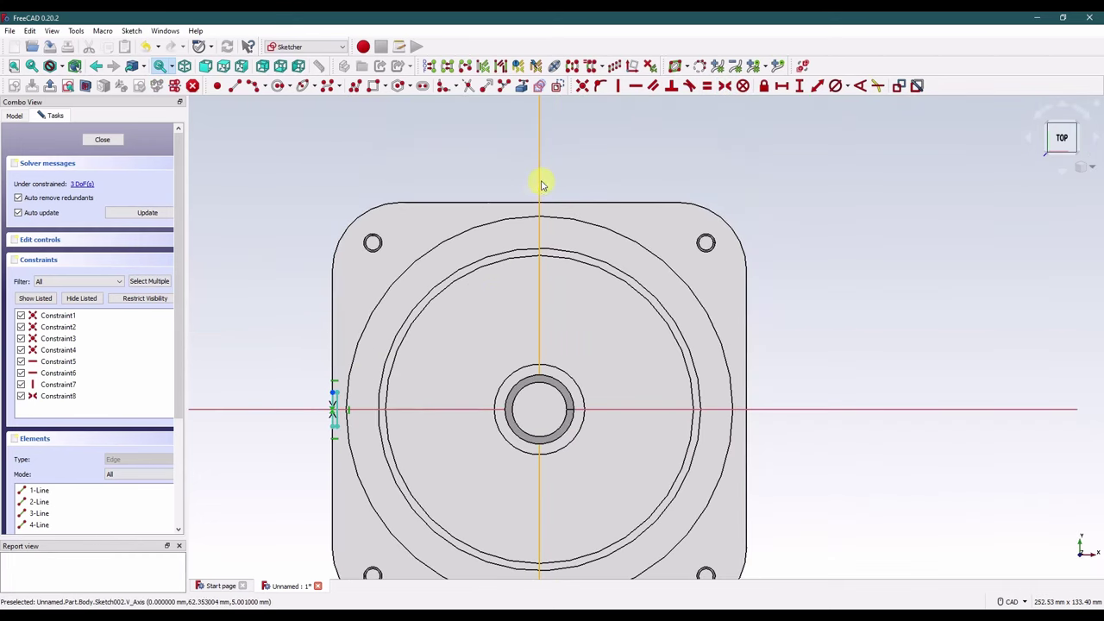
click(540, 180)
click(781, 85)
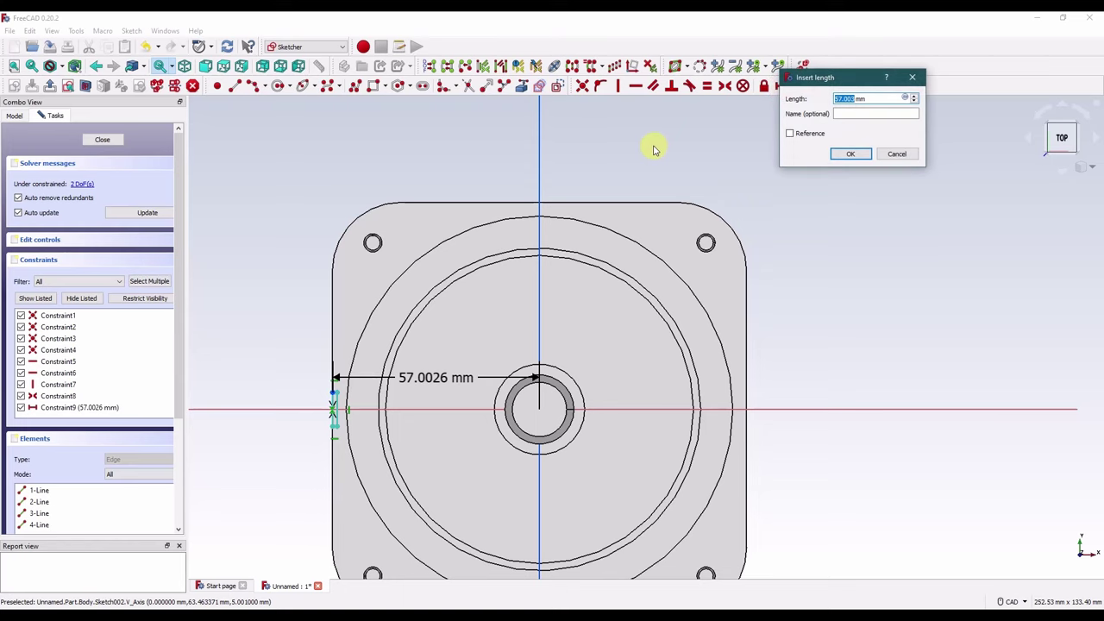
text(57.15)
key(Return)
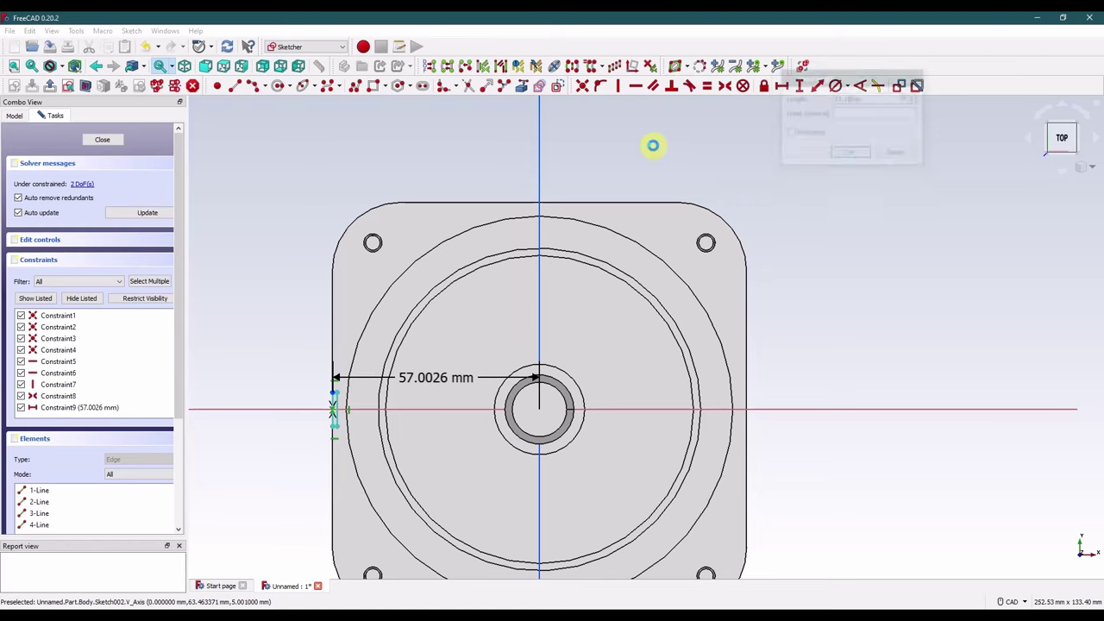
scroll(328, 420, up, 4)
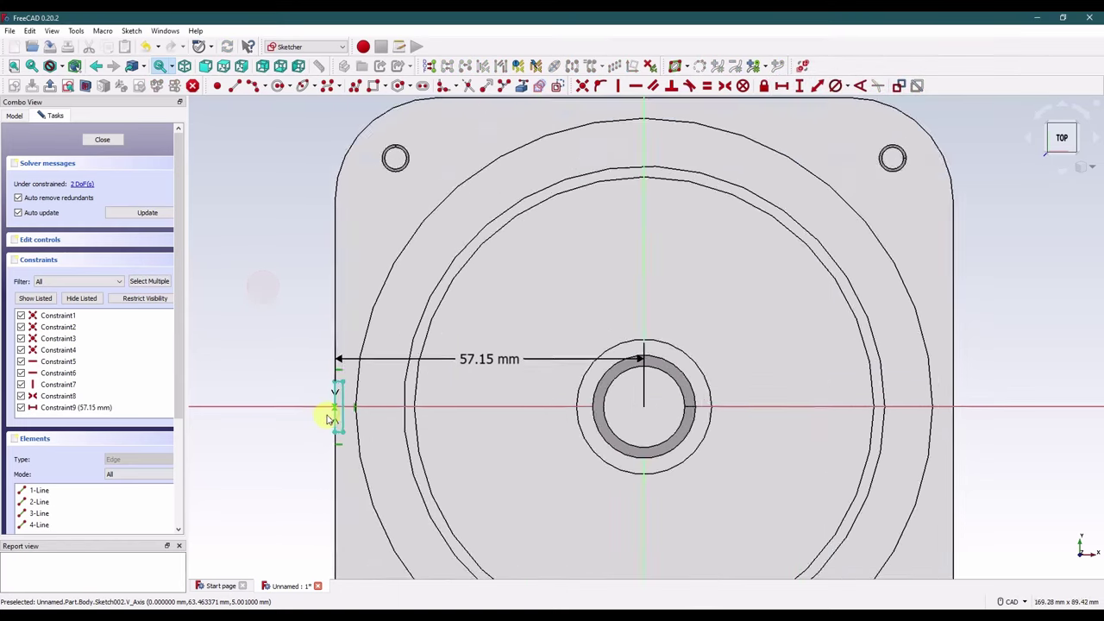
drag(568, 261, 560, 129)
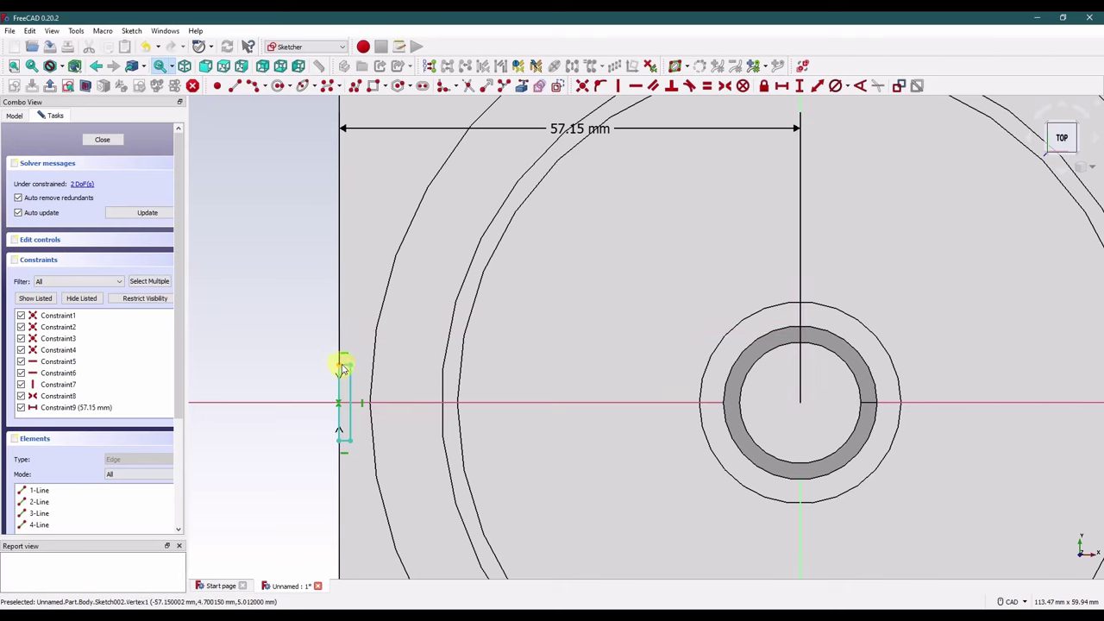
Step: Constrain the rectangle's width to 2 mm and move its dimension label outside the plate
click(781, 86)
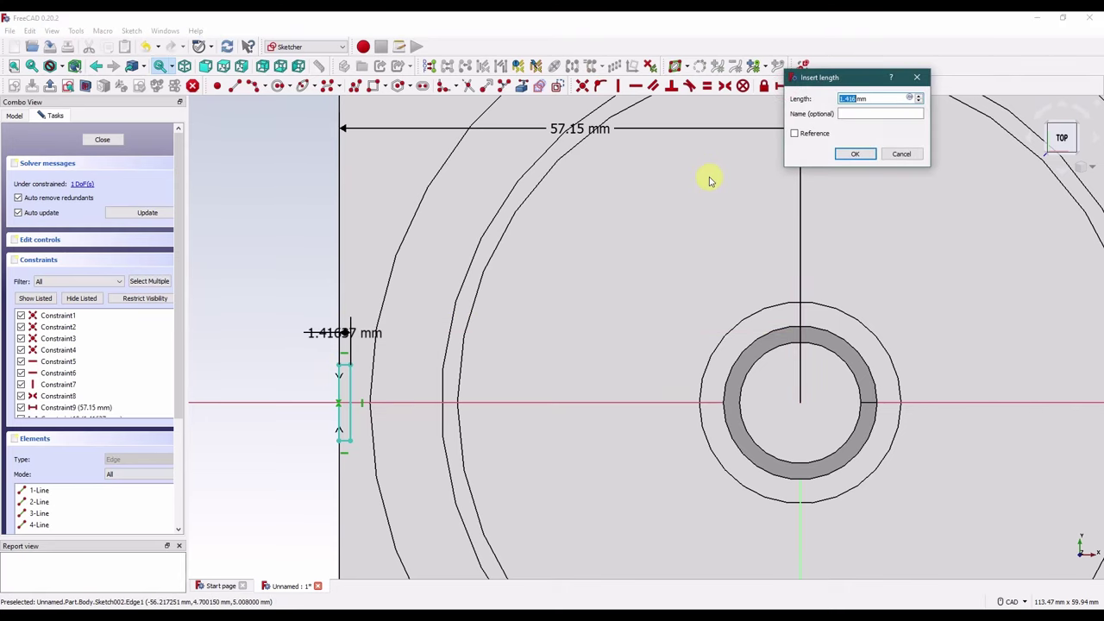
text(2)
key(Return)
drag(349, 333, 253, 295)
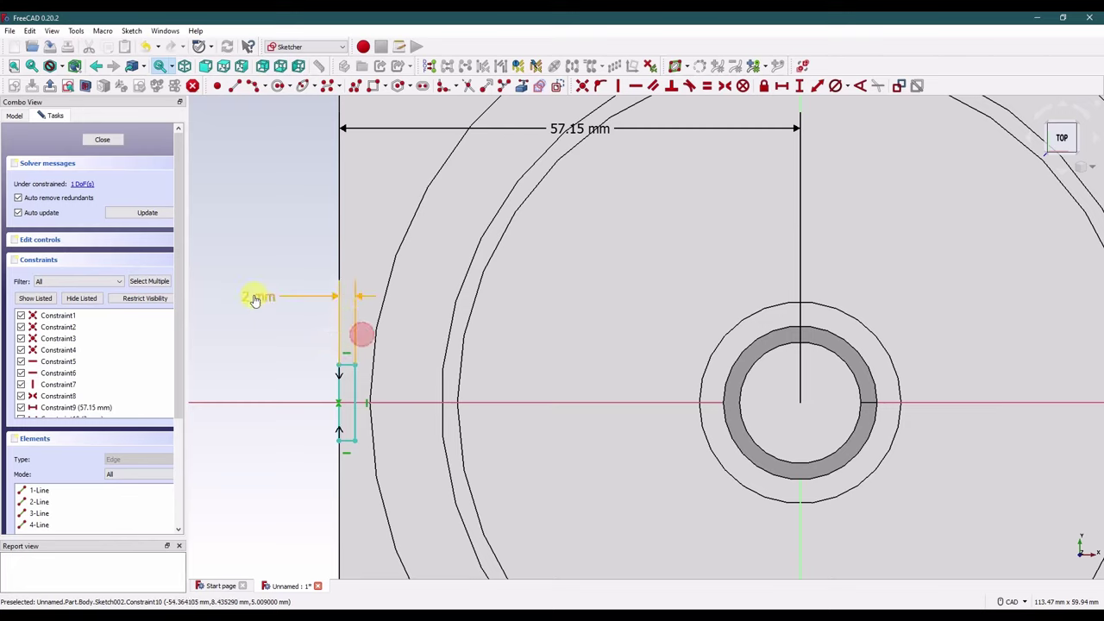
Step: Constrain the rectangle's height to 5 mm and arrange the height and width labels clear of each other outside the plate
click(340, 383)
click(799, 86)
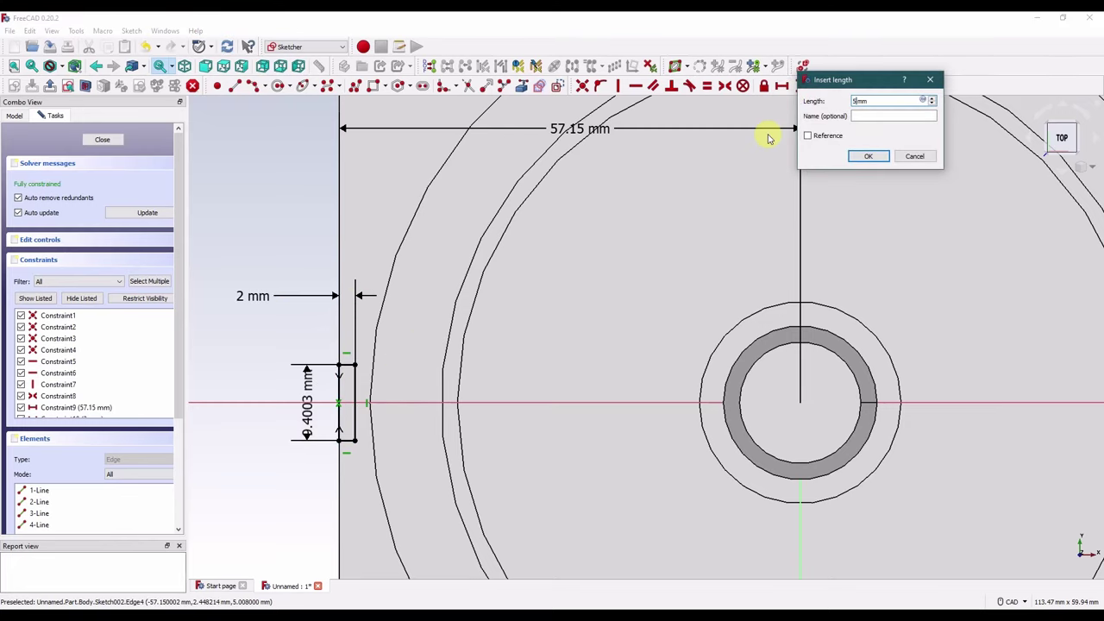
text(5)
key(Return)
drag(307, 397, 281, 506)
click(258, 314)
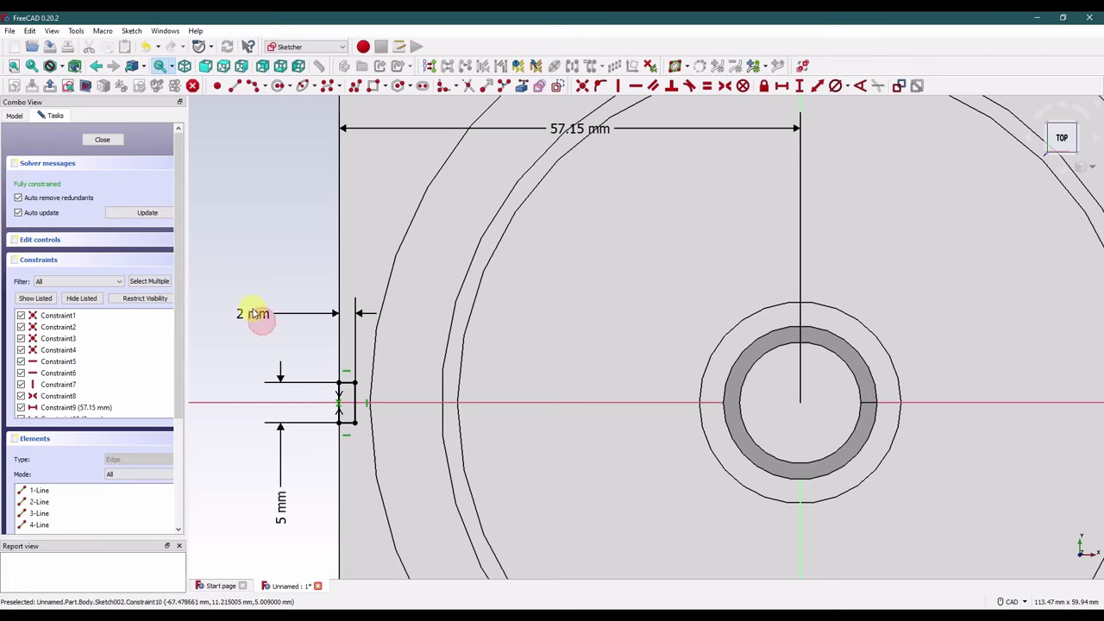
drag(258, 315, 253, 297)
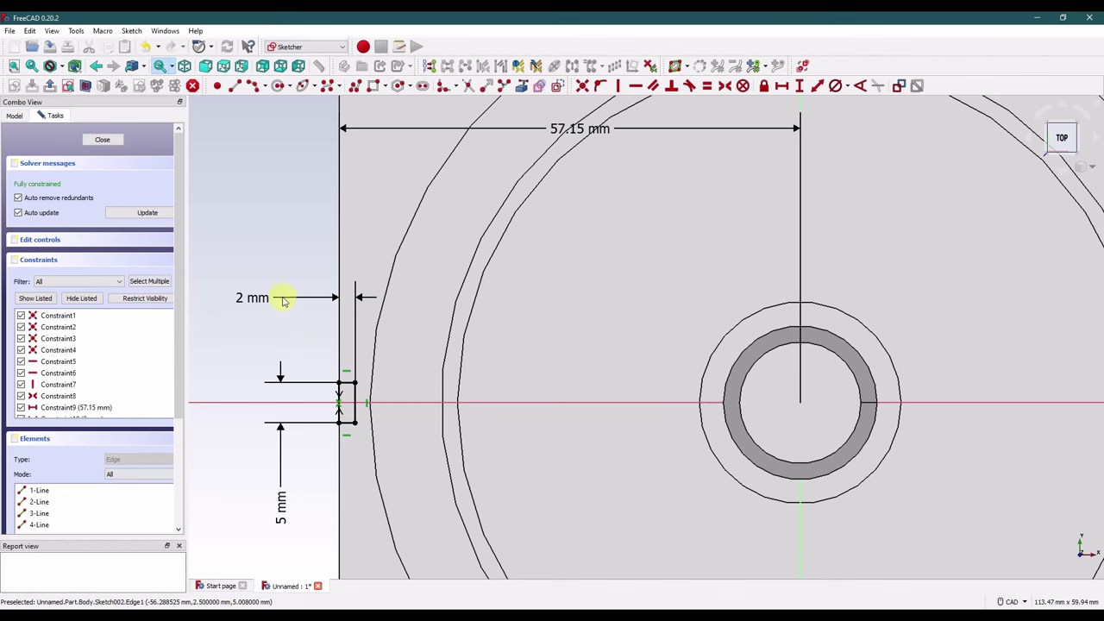
Step: Close the edge marker sketch and pad its rectangle with a length of 1 m
scroll(306, 326, down, 3)
click(102, 139)
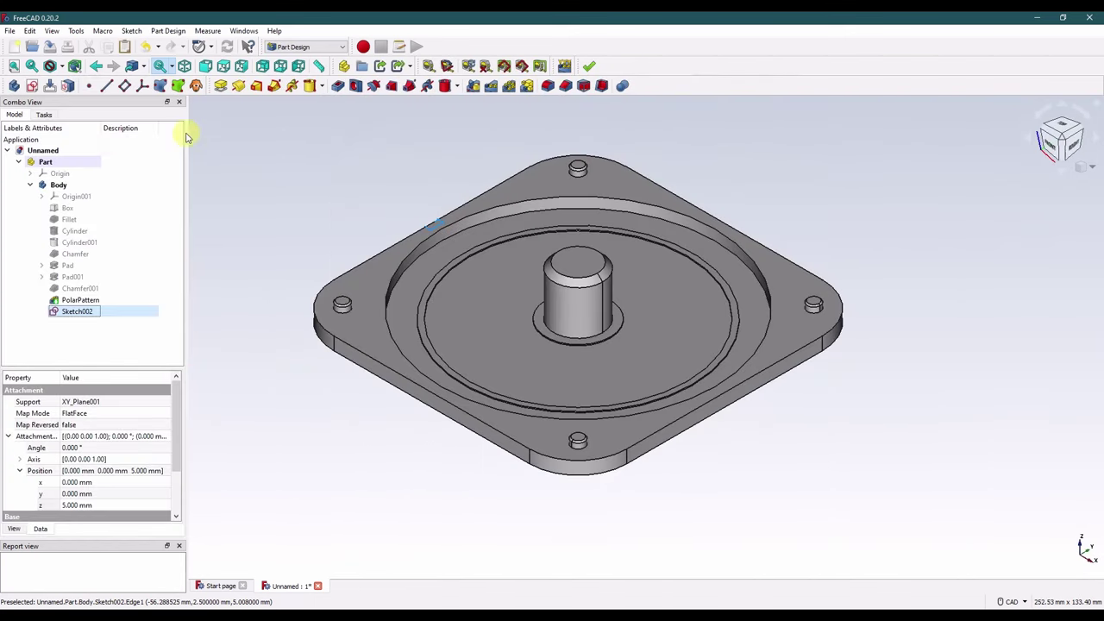
click(221, 86)
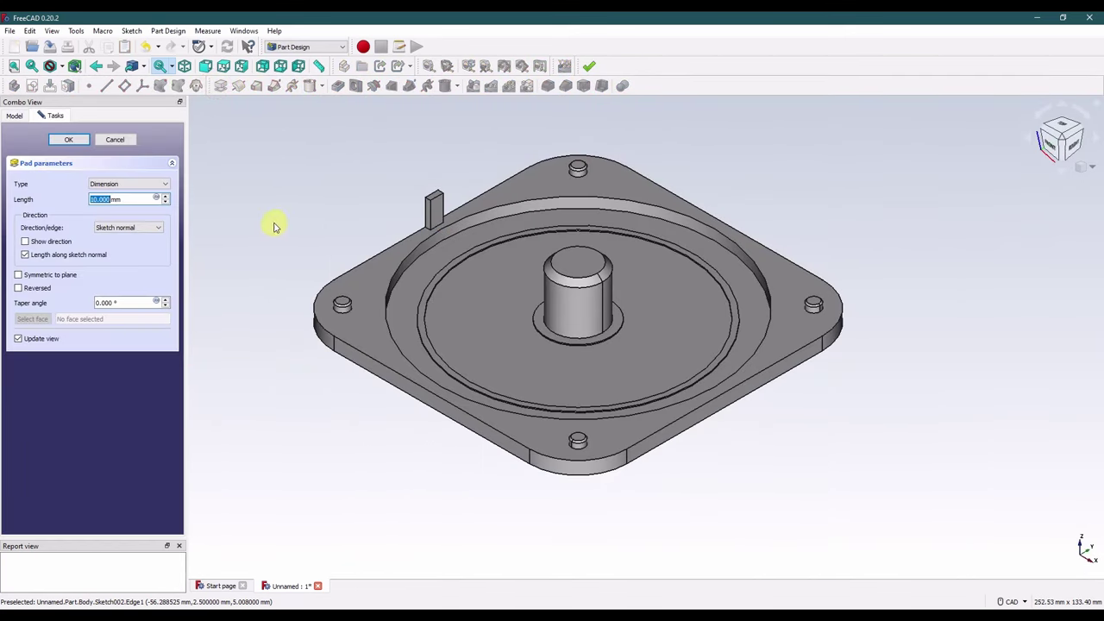
triple_click(90, 200)
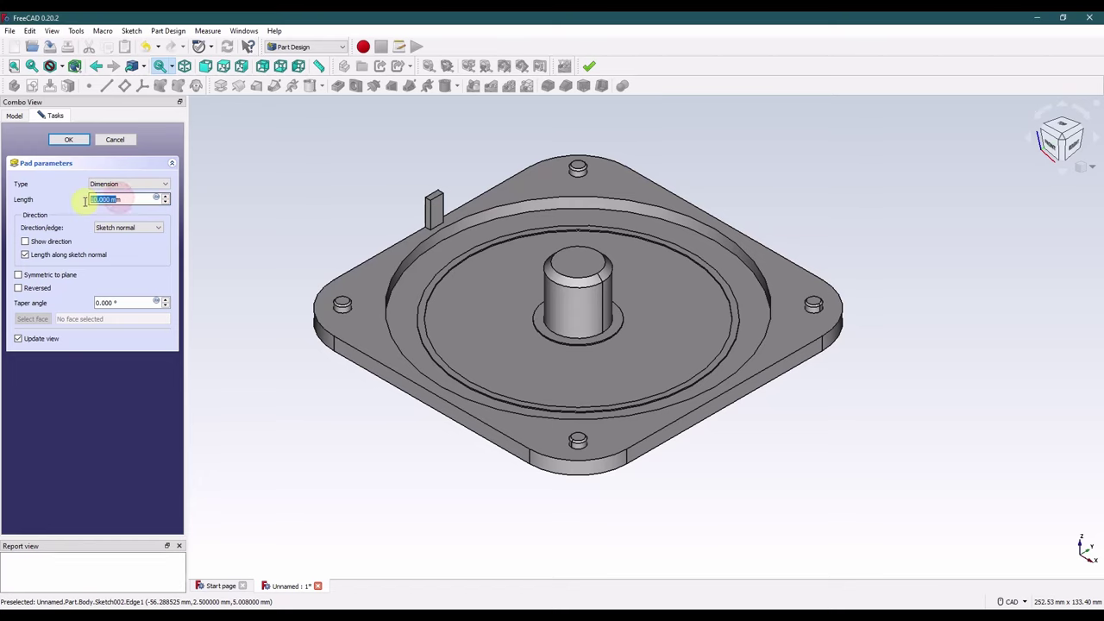
text(1m)
click(71, 139)
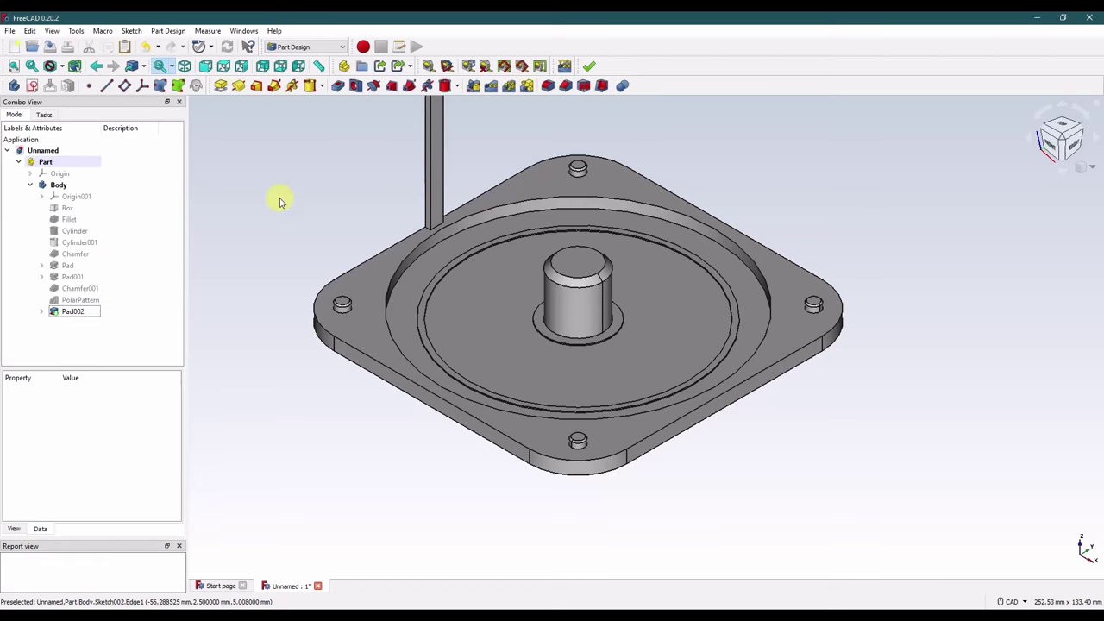
Step: Set the edge marker pad's length to 1 mm
click(86, 313)
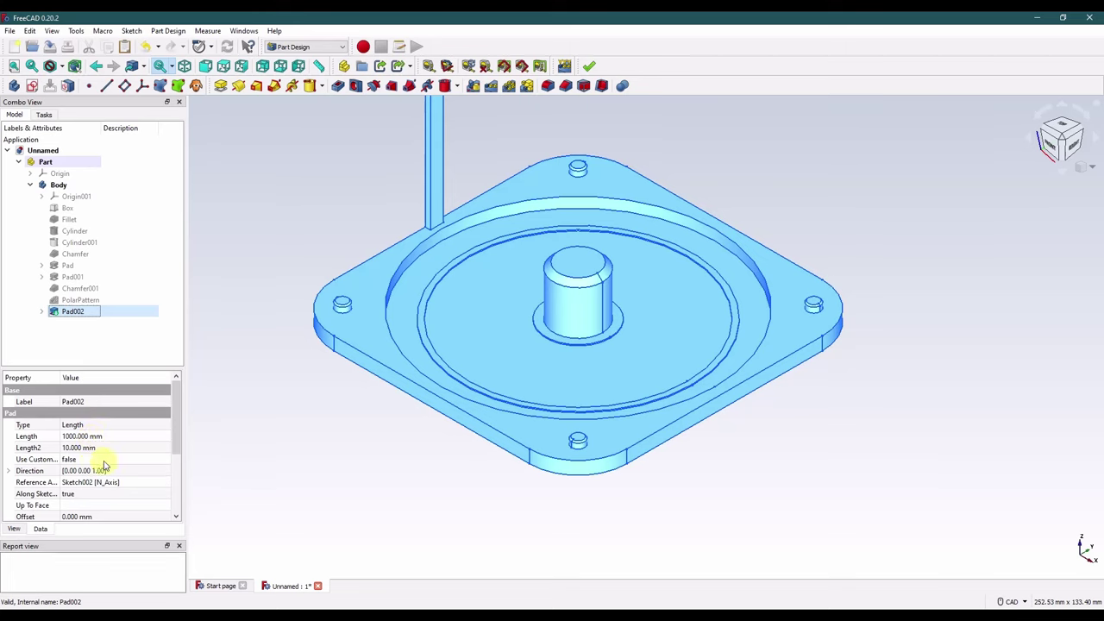
click(124, 436)
text(1)
click(289, 409)
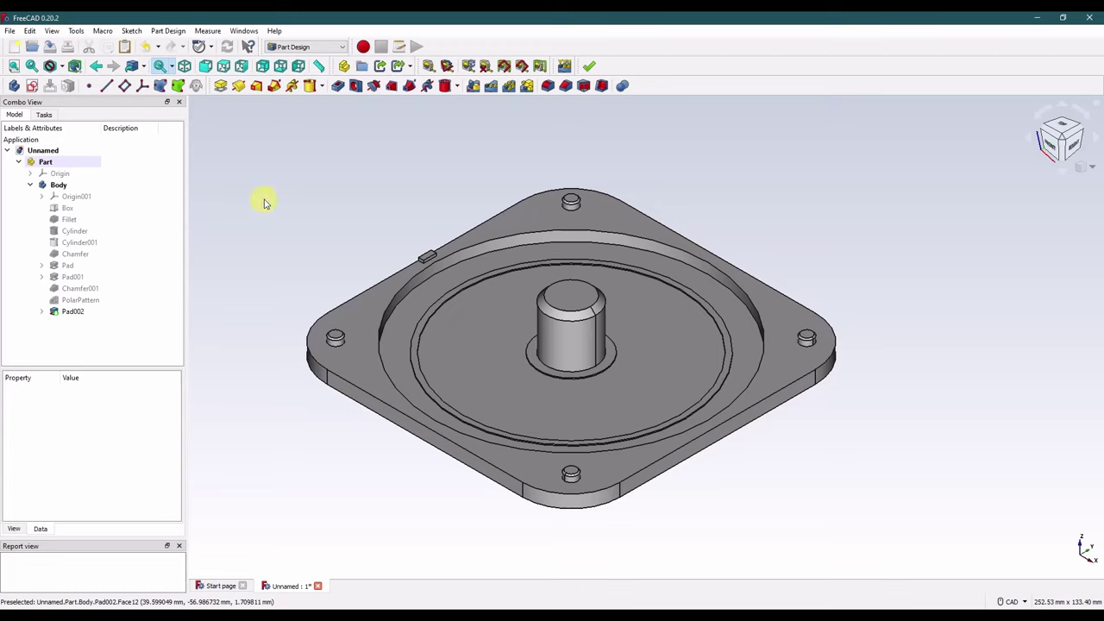
Step: Create a new empty sketch on the body's XY plane and close it
click(33, 88)
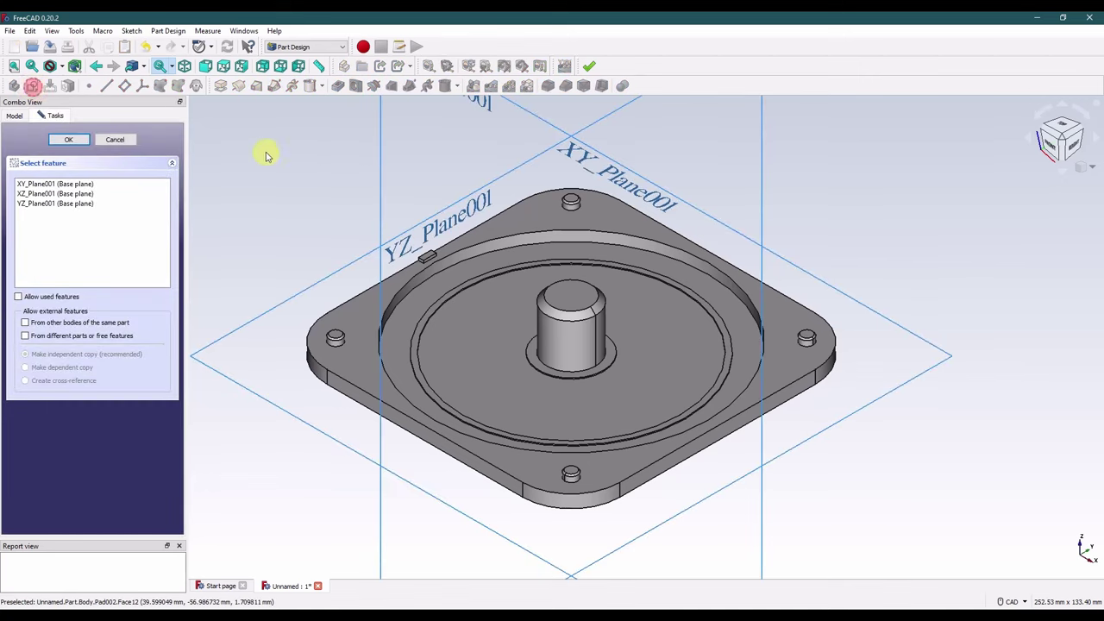
click(288, 298)
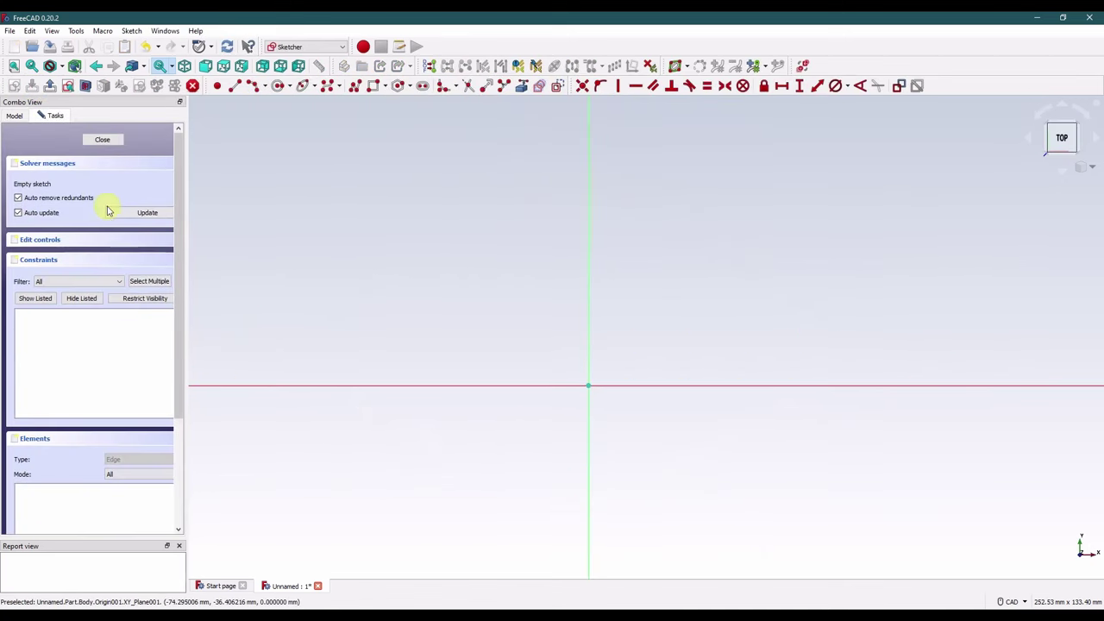
click(103, 139)
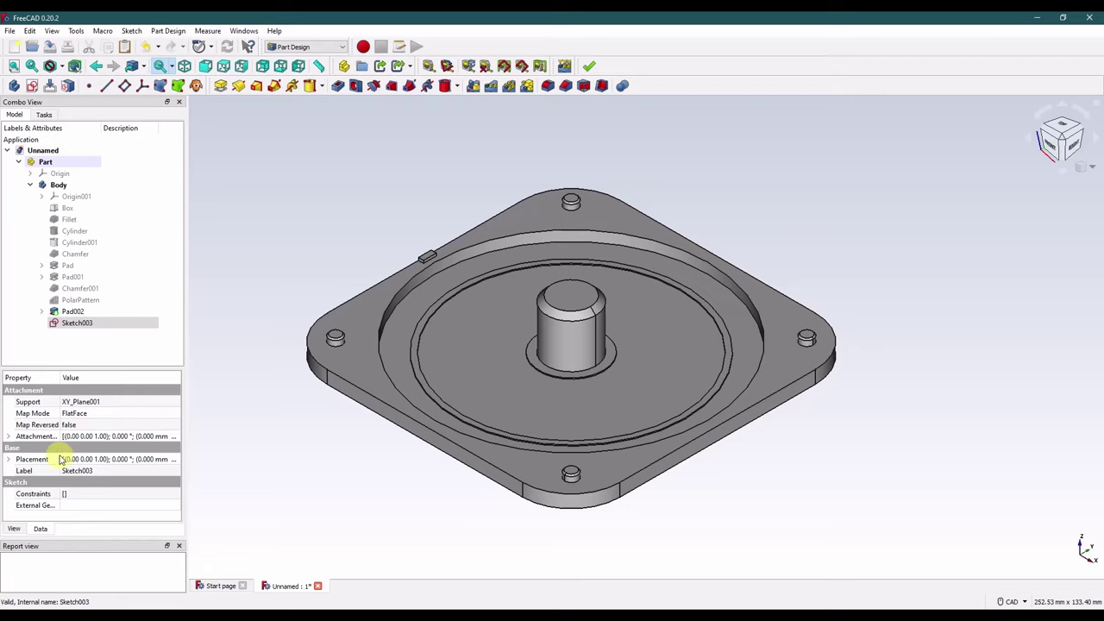
Step: Set the empty sketch's attachment offset to 5 mm in z and open the sketch for editing
click(8, 459)
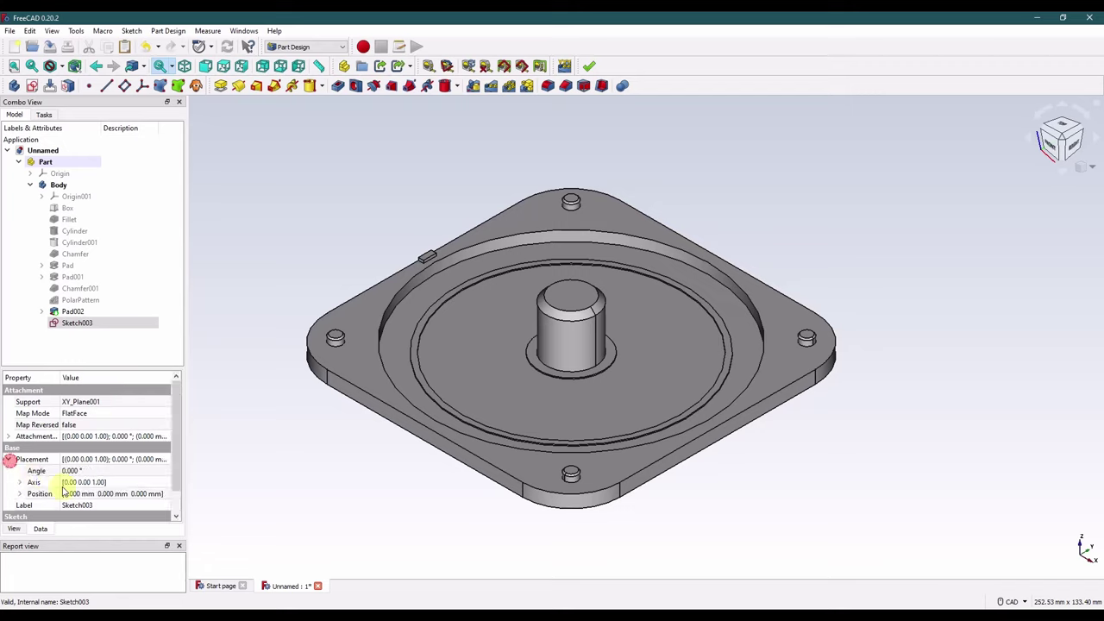
click(8, 436)
click(19, 471)
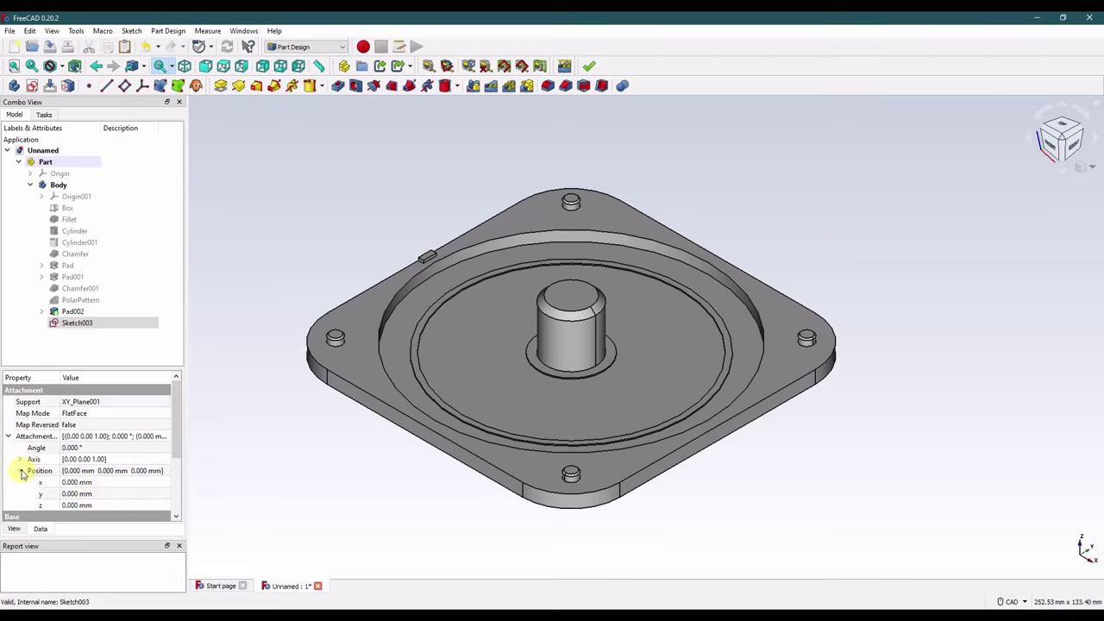
click(107, 504)
key(Return)
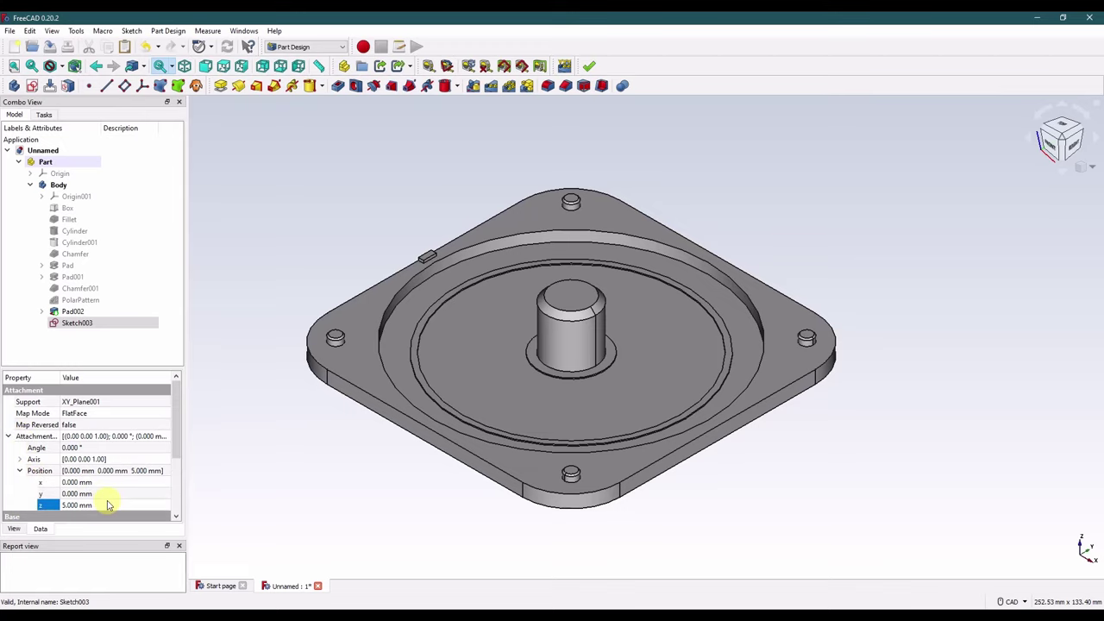
click(268, 412)
right_click(75, 322)
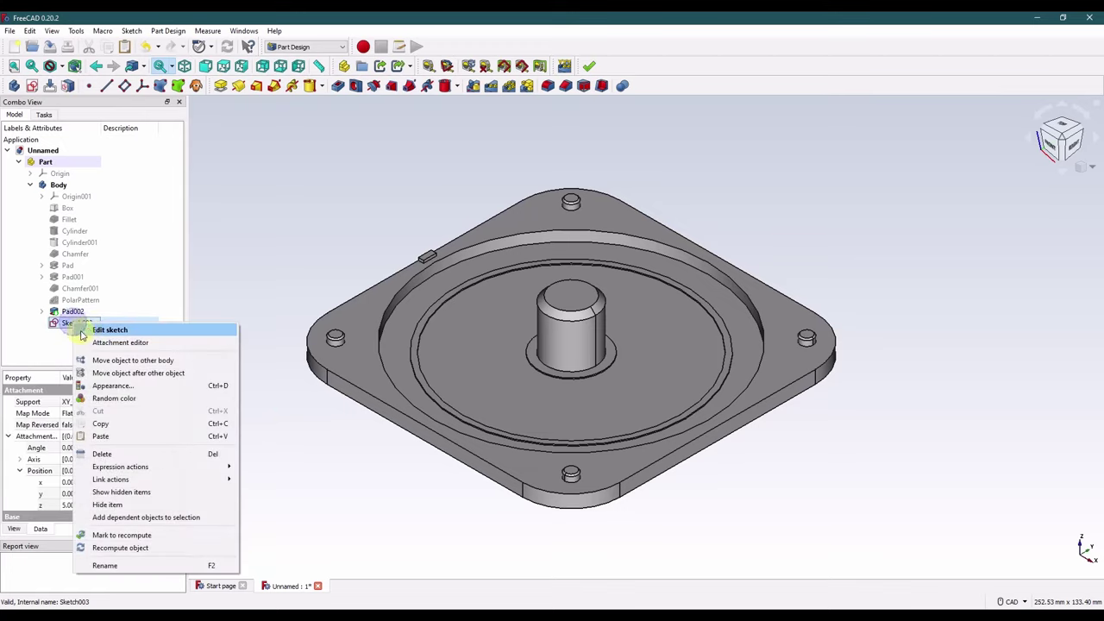
click(86, 328)
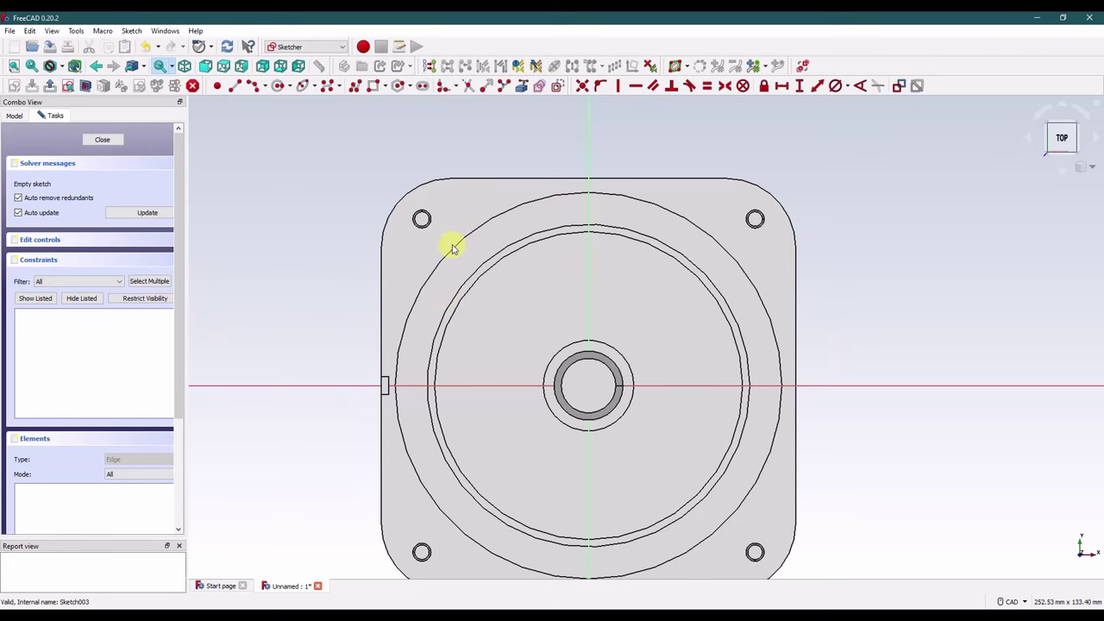
Step: Draw a circle centred on the origin with a radius of about 52.5 mm, just inside the recess edge
scroll(452, 248, up, 5)
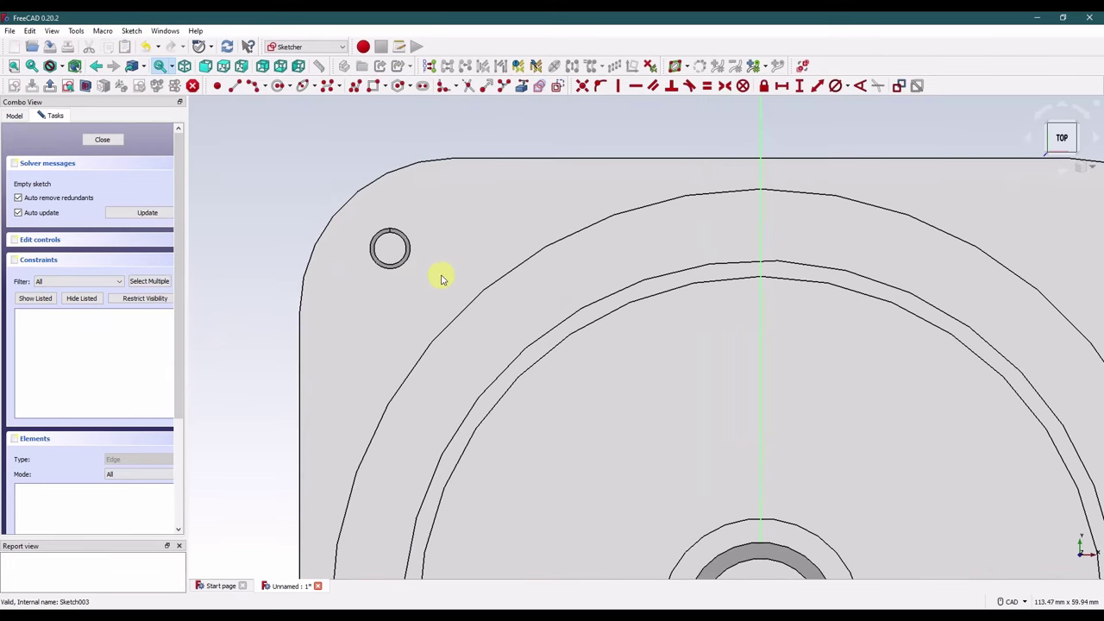
scroll(582, 293, down, 4)
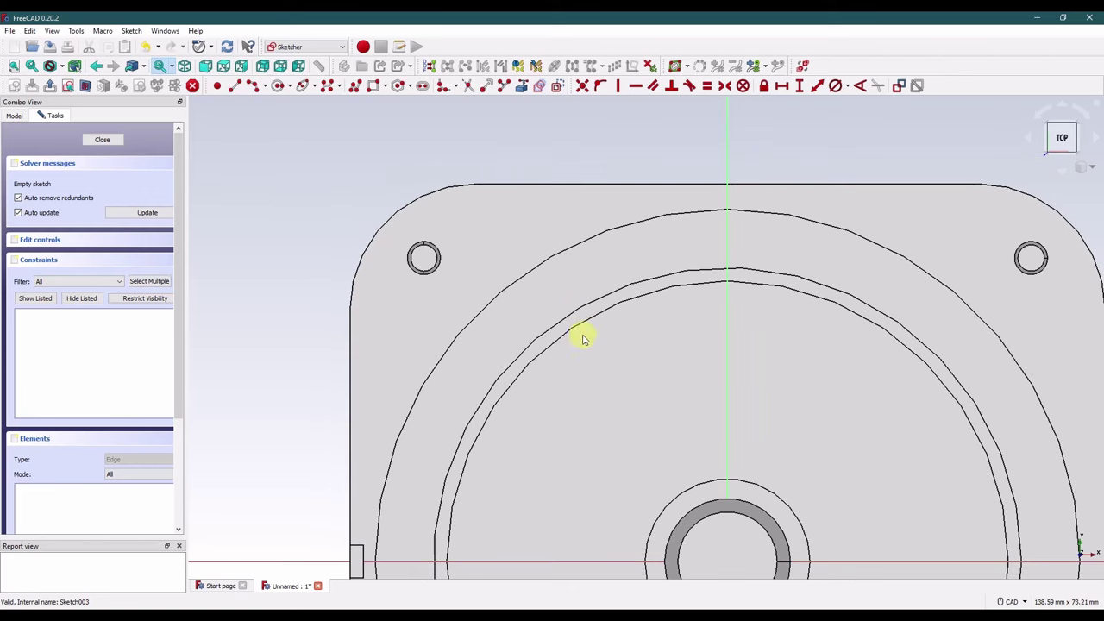
scroll(546, 270, down, 3)
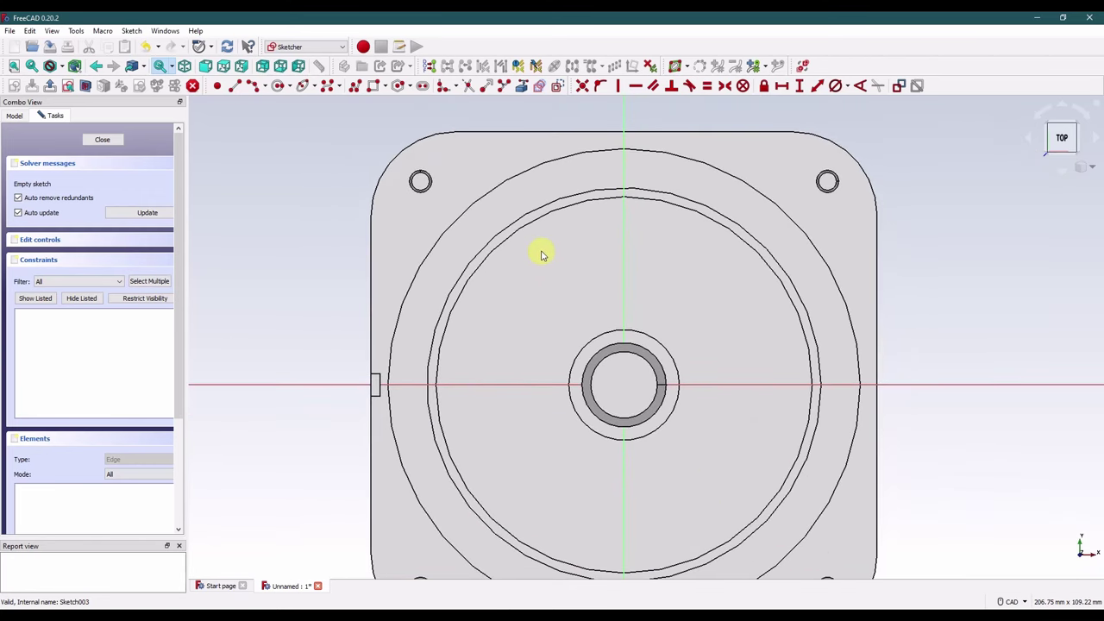
middle_drag(540, 247, 524, 239)
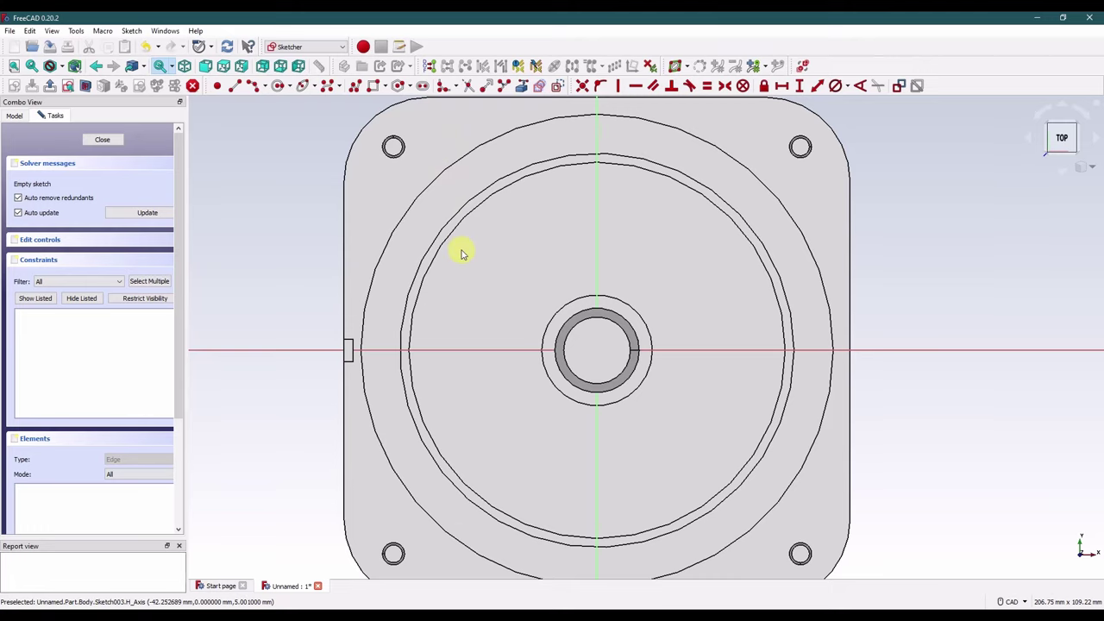
mouse_move(485, 172)
middle_down()
mouse_move(487, 207)
mouse_move(438, 234)
middle_up()
scroll(438, 190, up, 2)
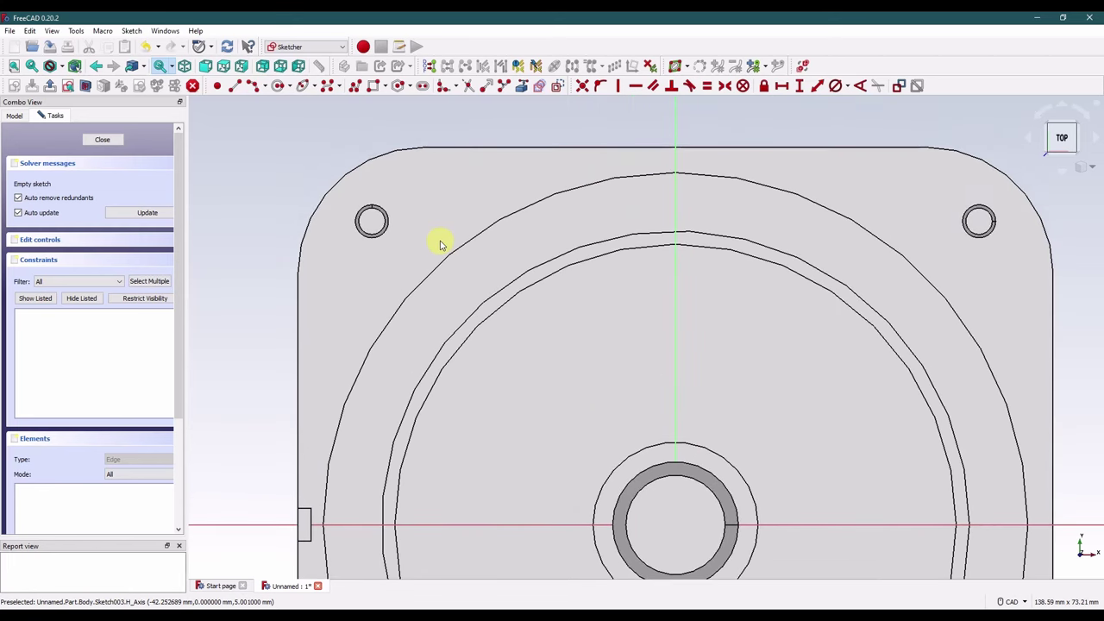
scroll(440, 244, up, 1)
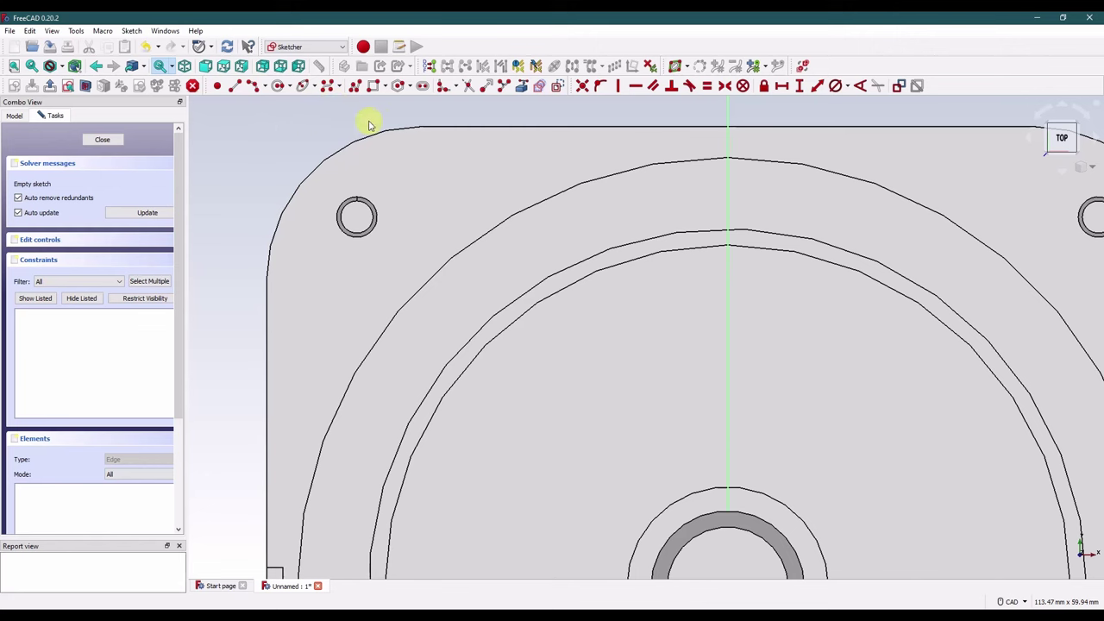
click(278, 85)
middle_drag(629, 431, 580, 326)
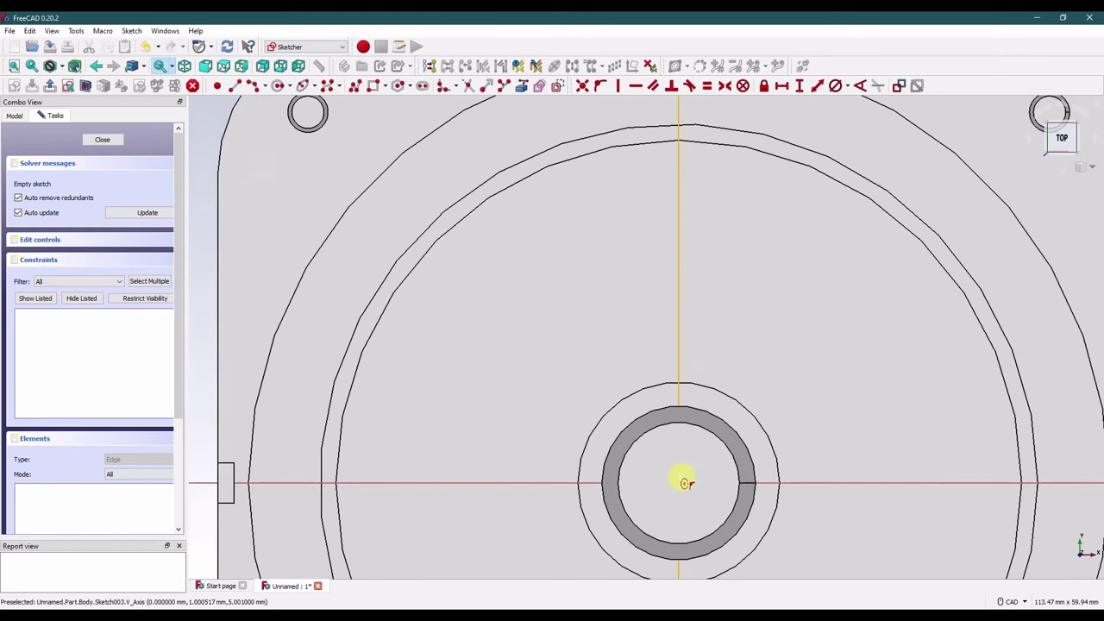
click(684, 483)
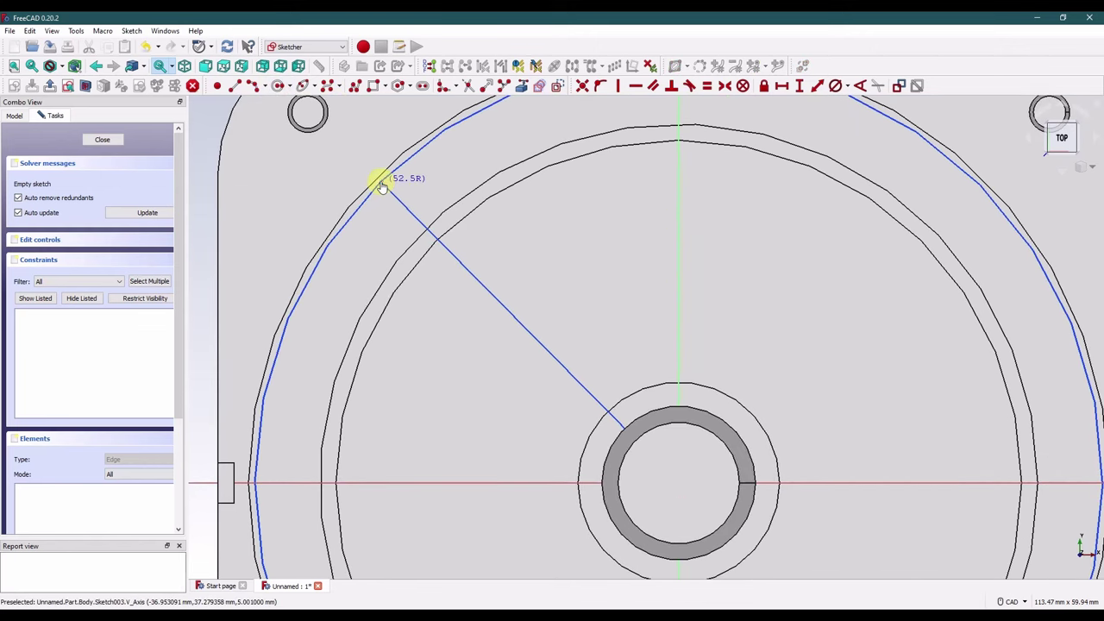
click(382, 185)
Step: Start a polyline on the circle's upper-left arc and trace a small T-shaped tab outline of horizontal and vertical segments below the upper-left pin
middle_drag(387, 214, 424, 303)
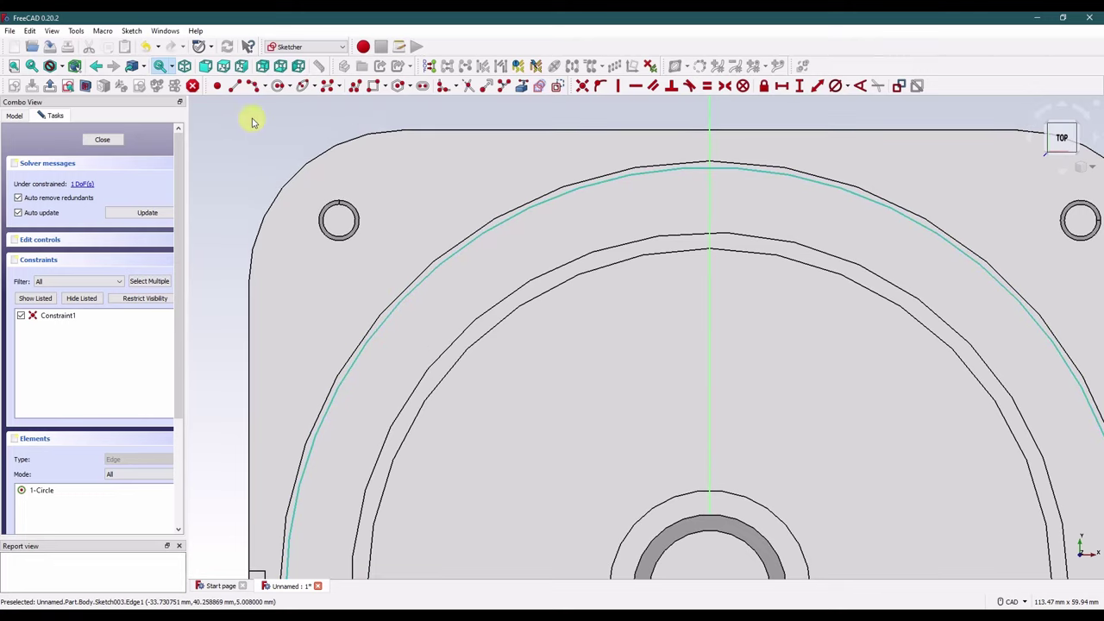
click(355, 85)
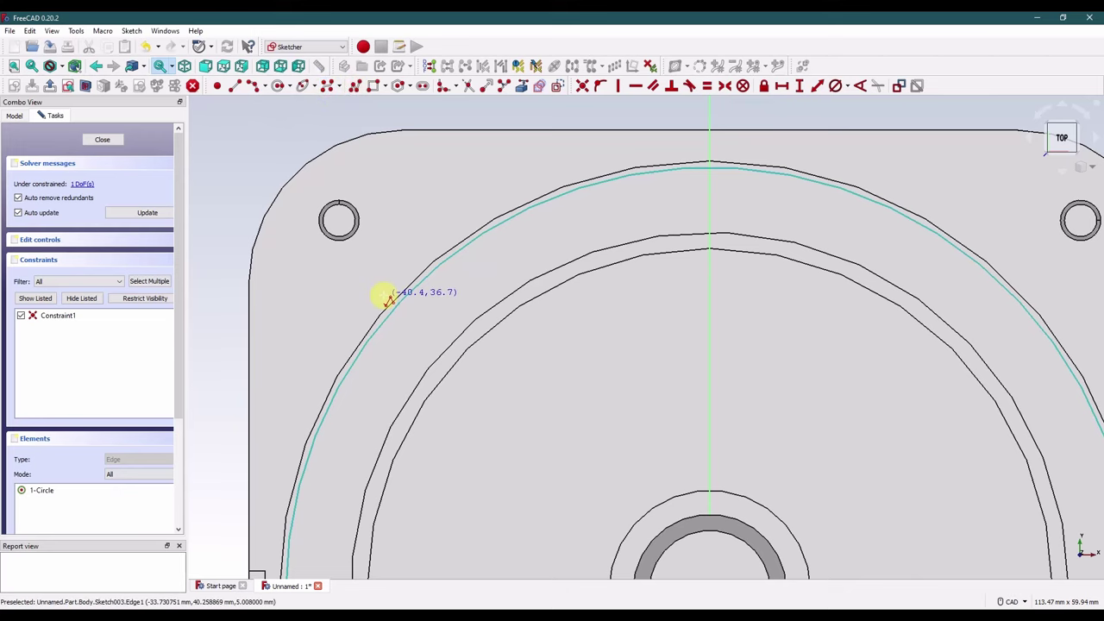
scroll(384, 306, up, 4)
click(360, 364)
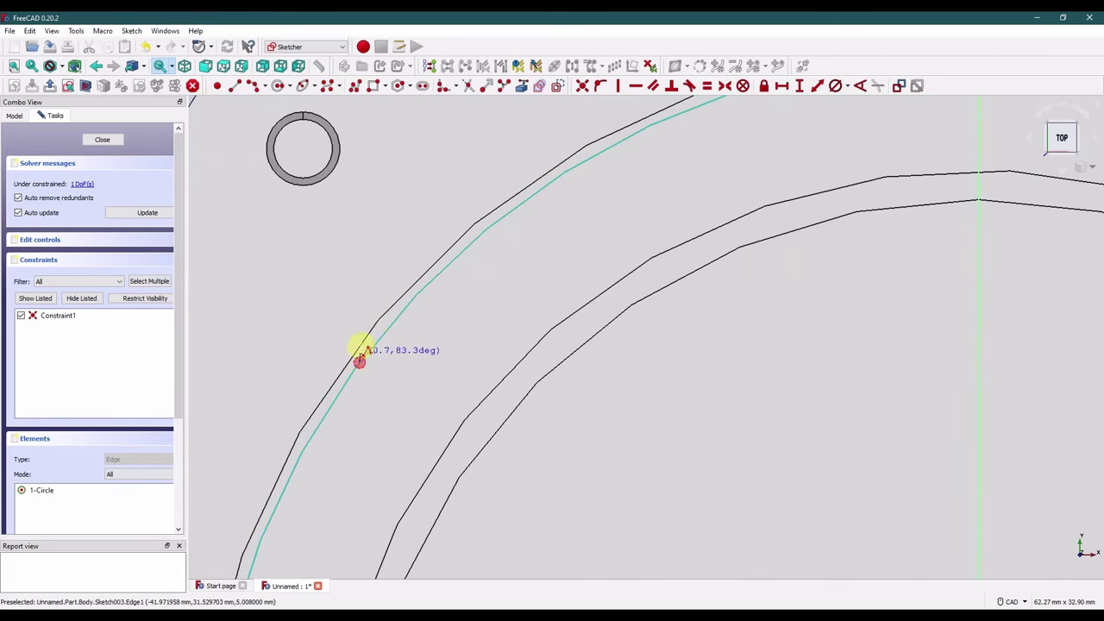
click(360, 318)
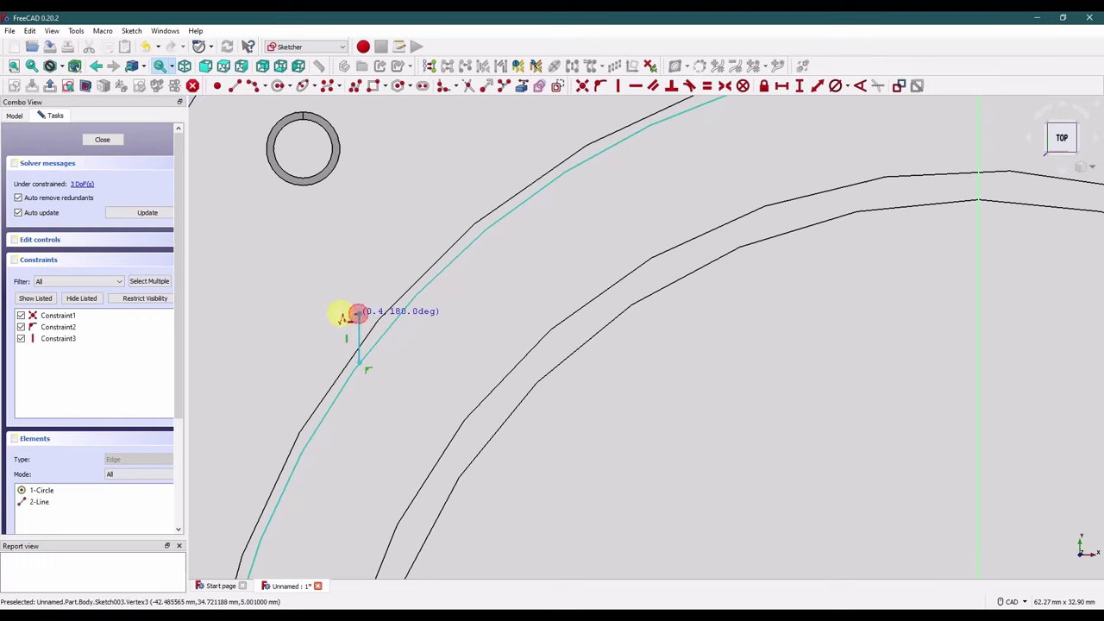
click(348, 316)
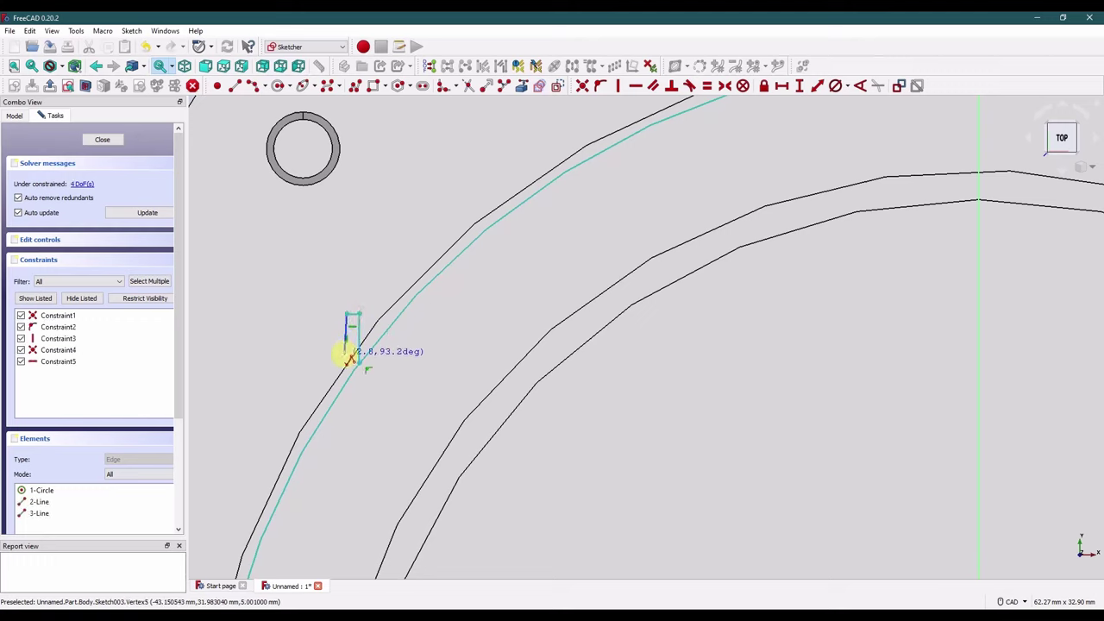
click(346, 350)
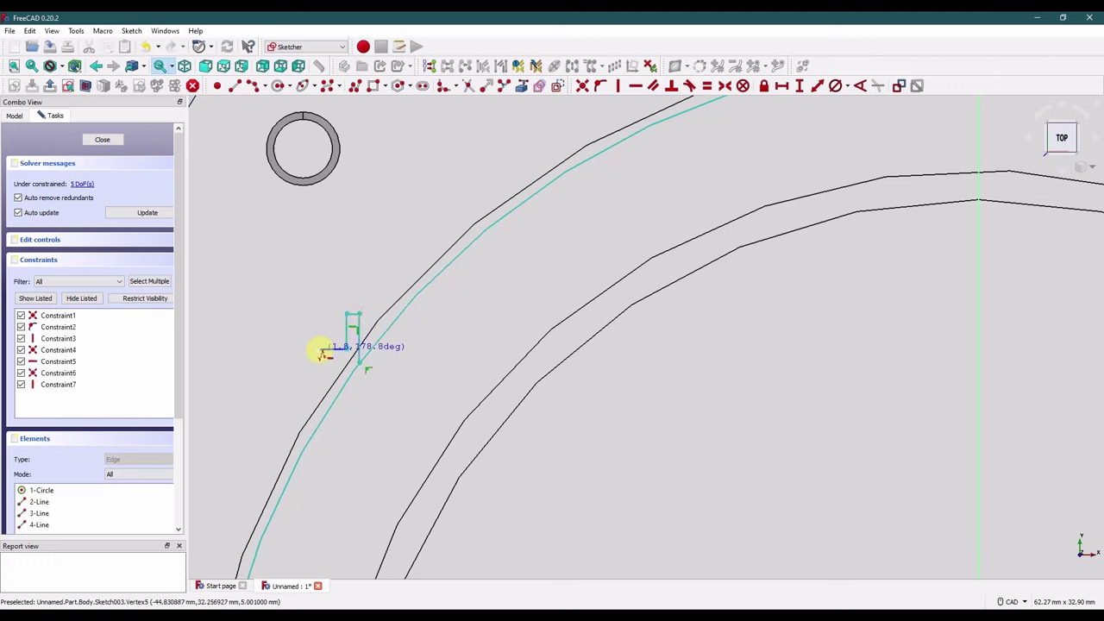
click(320, 349)
click(320, 243)
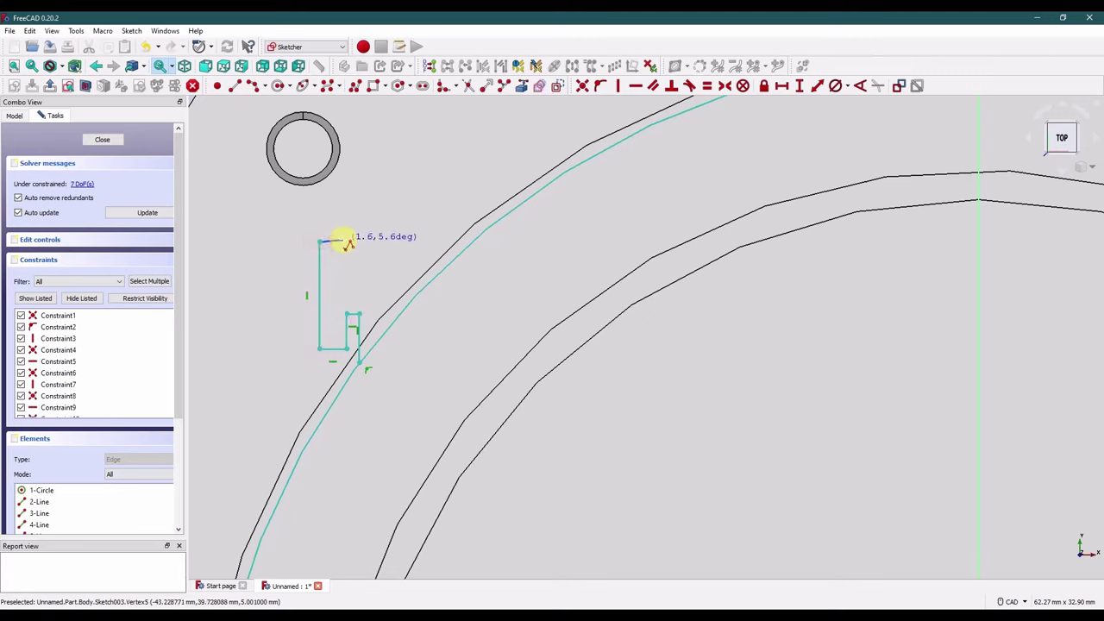
click(343, 245)
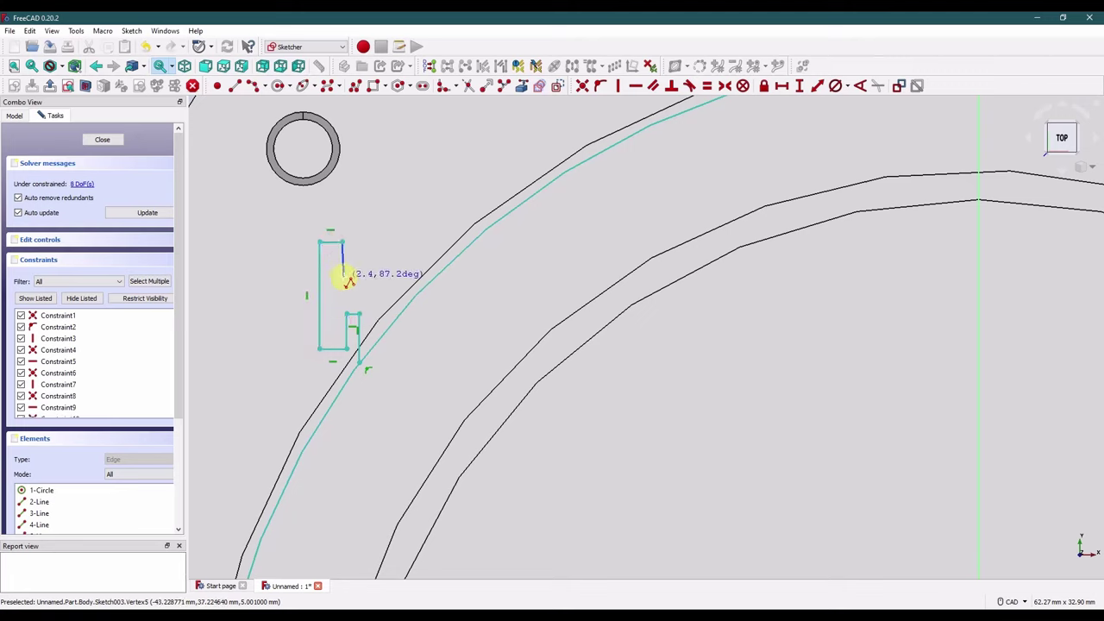
click(343, 278)
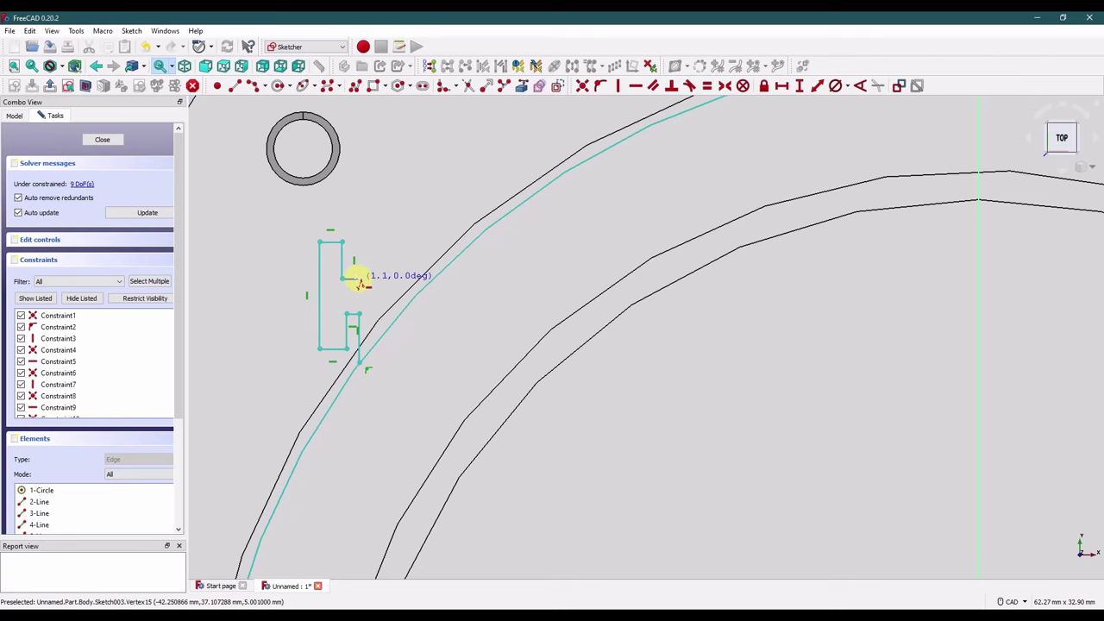
click(358, 277)
Step: Continue the polyline about 15 mm up past the pin, horizontally right, and vertically down to end on the circle
key(Up)
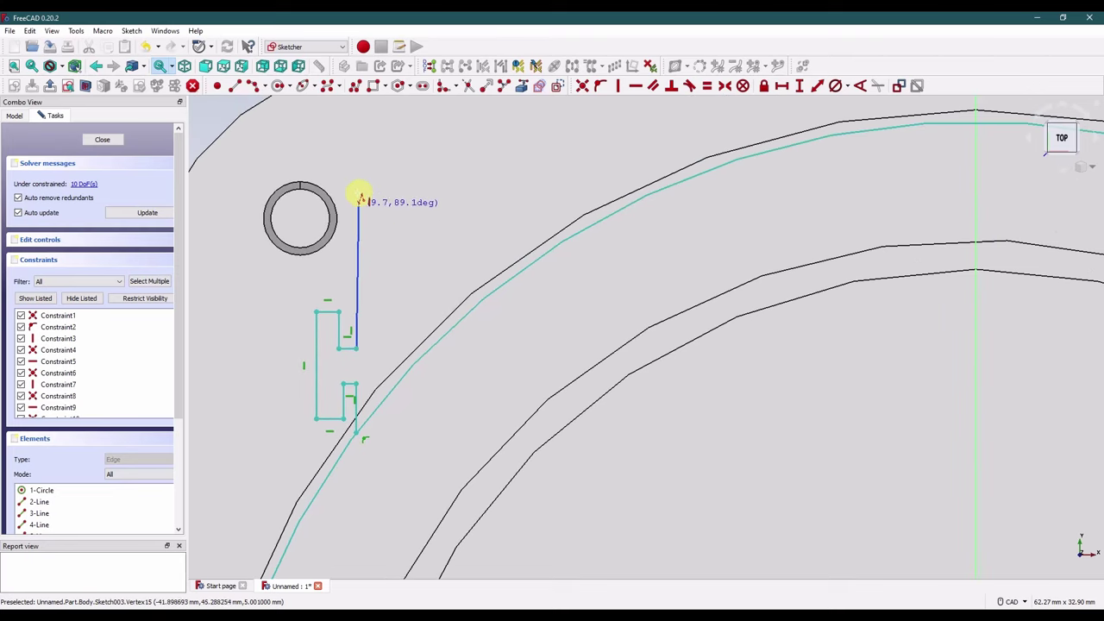
key(Up)
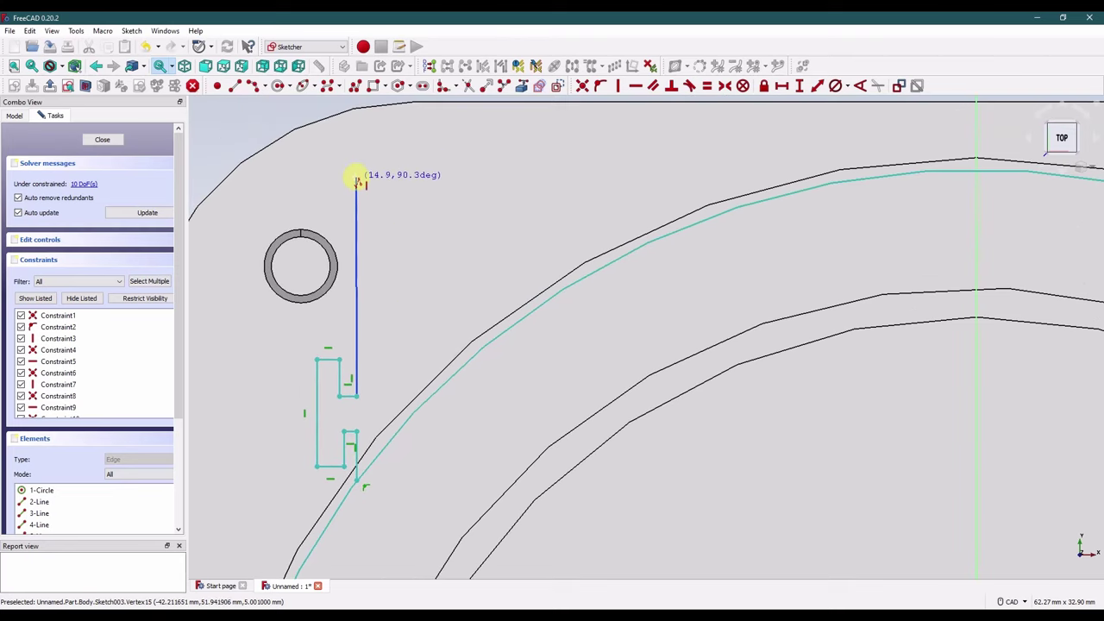
click(356, 177)
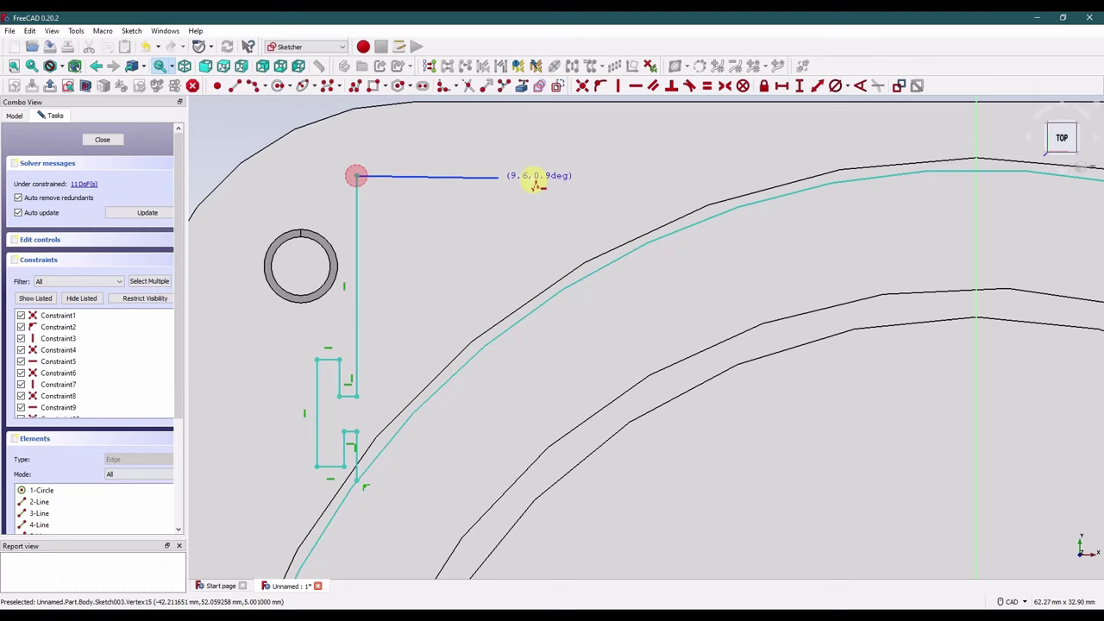
click(604, 177)
click(605, 263)
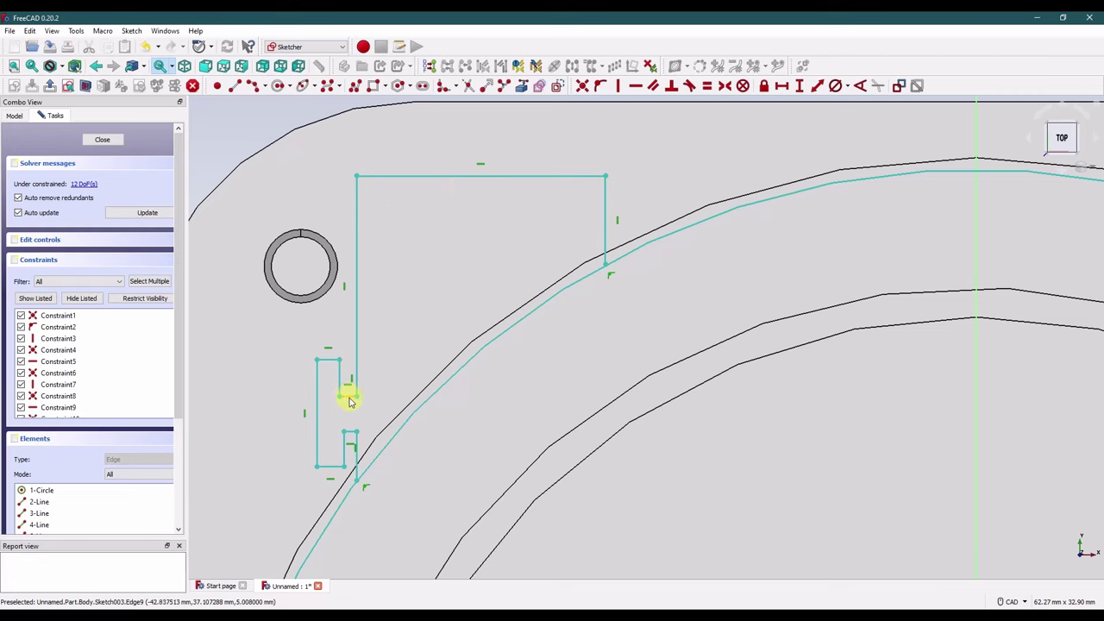
Step: Draw a circle about 6 mm in diameter near the large circle's upper-left arc, between the polyline's two ends
mouse_move(406, 353)
middle_down()
mouse_move(415, 296)
mouse_move(415, 314)
middle_up()
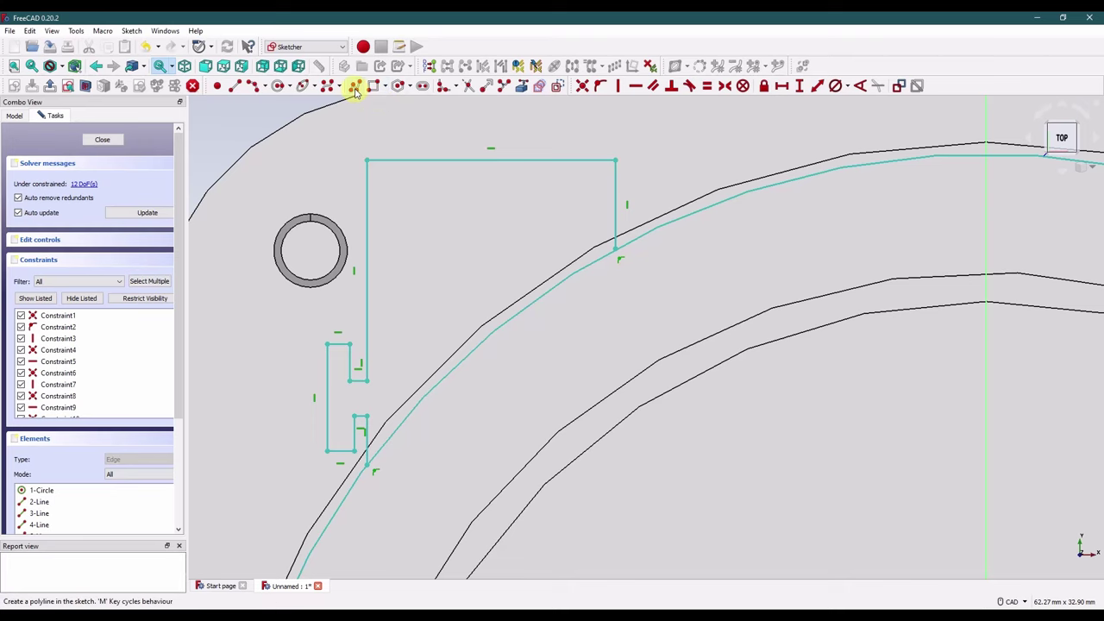
mouse_move(444, 227)
middle_down()
mouse_move(438, 255)
mouse_move(468, 259)
mouse_move(422, 220)
middle_up()
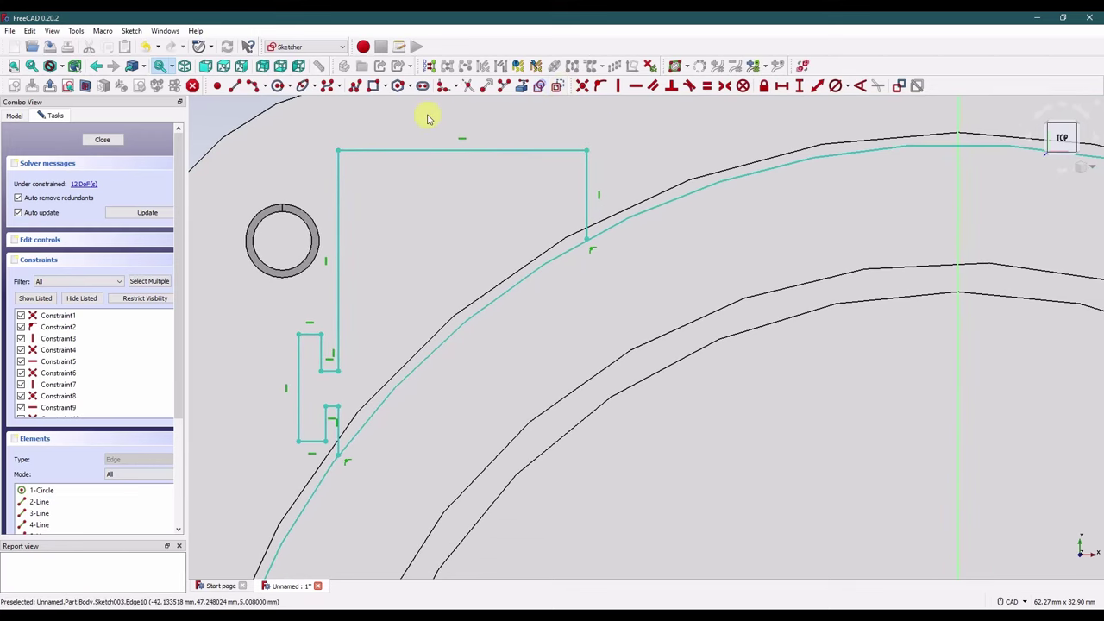
click(292, 87)
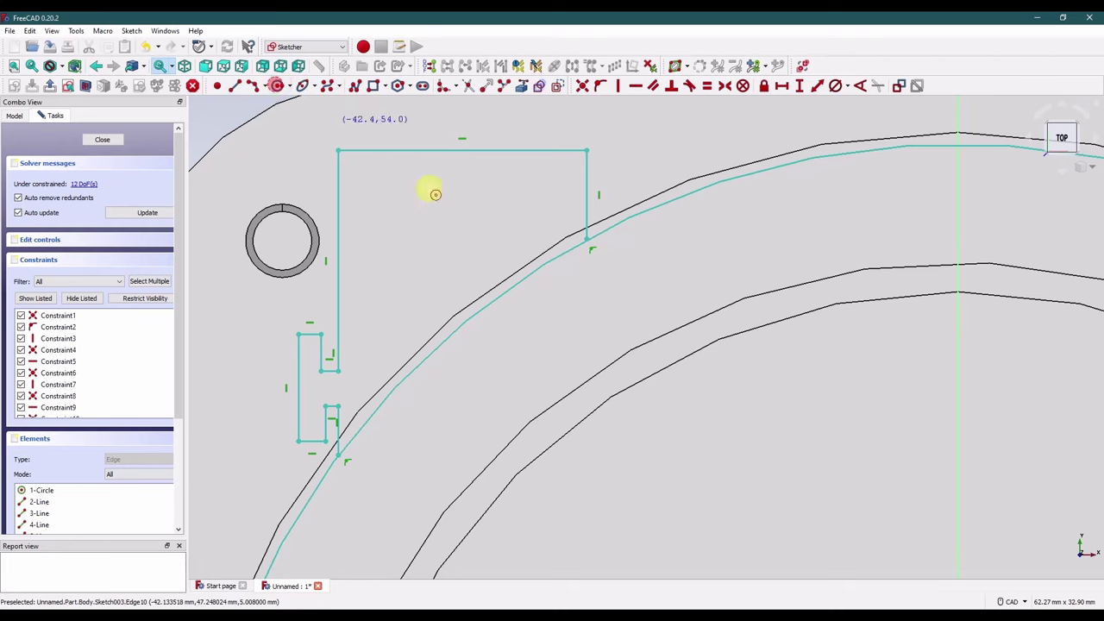
click(516, 271)
click(541, 285)
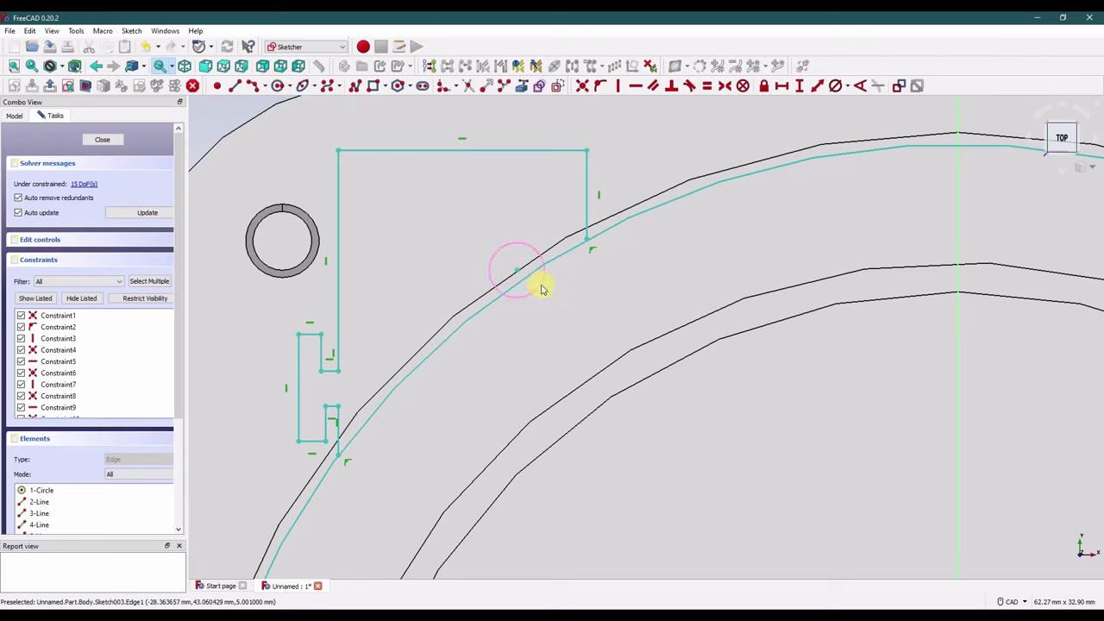
click(518, 273)
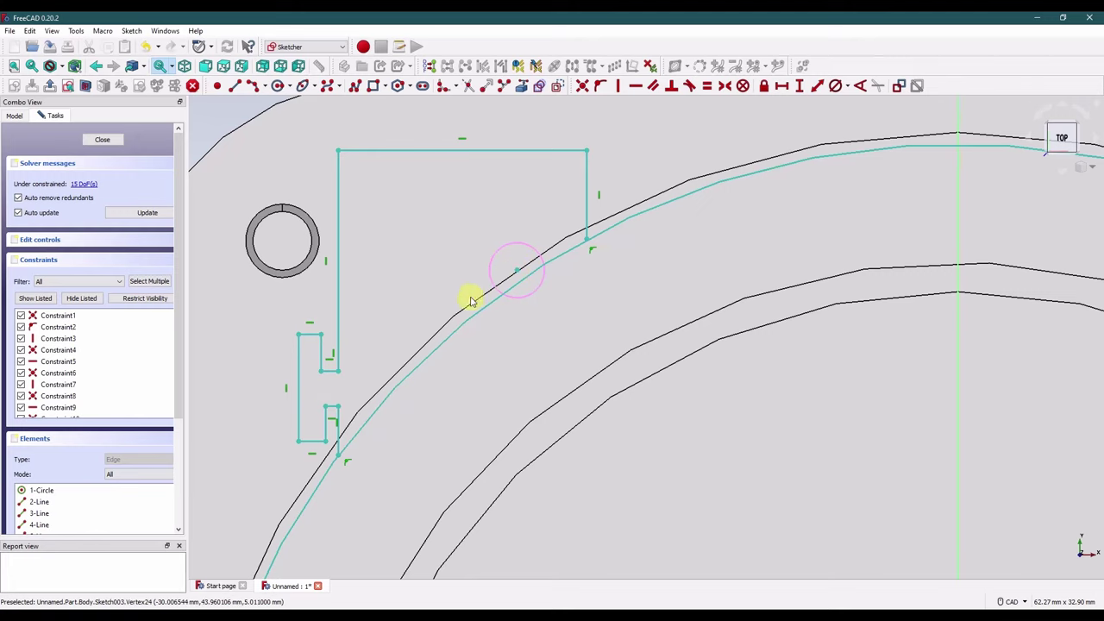
Step: Draw a line from the sketch origin to the small circle's centre
scroll(470, 301, down, 3)
click(235, 85)
scroll(455, 248, up, 5)
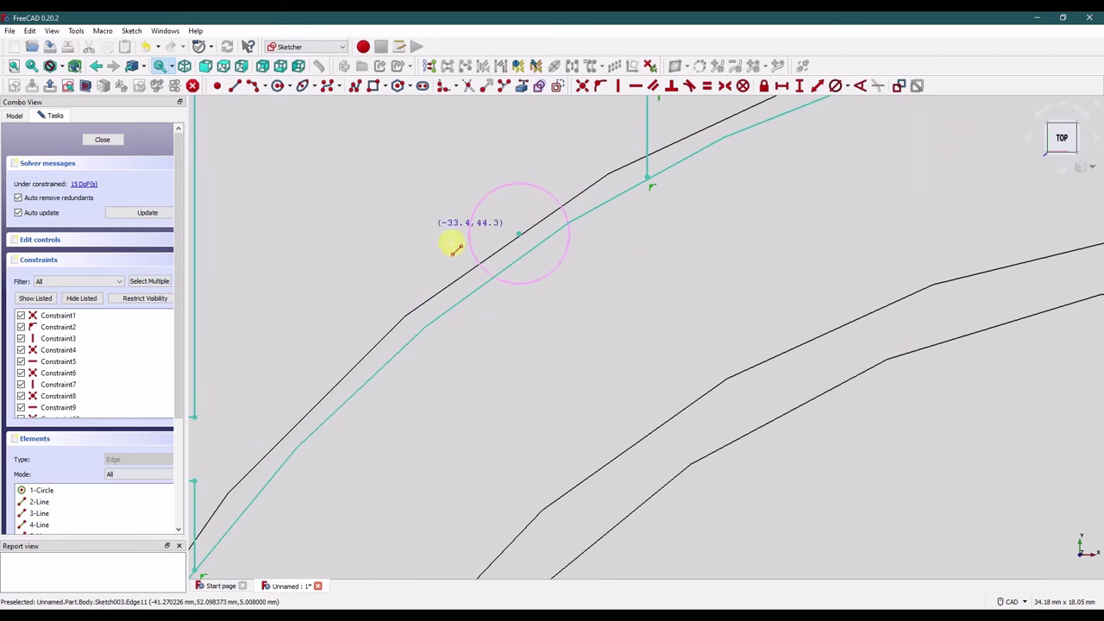
scroll(538, 279, down, 5)
scroll(715, 501, up, 3)
middle_drag(715, 500, 705, 386)
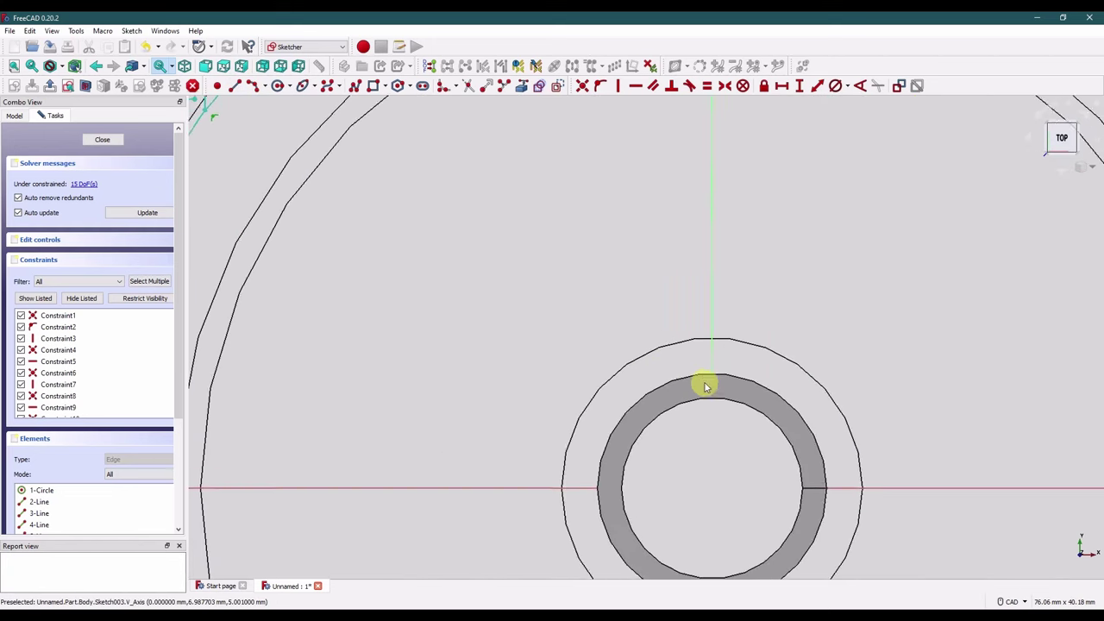
scroll(705, 386, down, 3)
scroll(716, 440, up, 1)
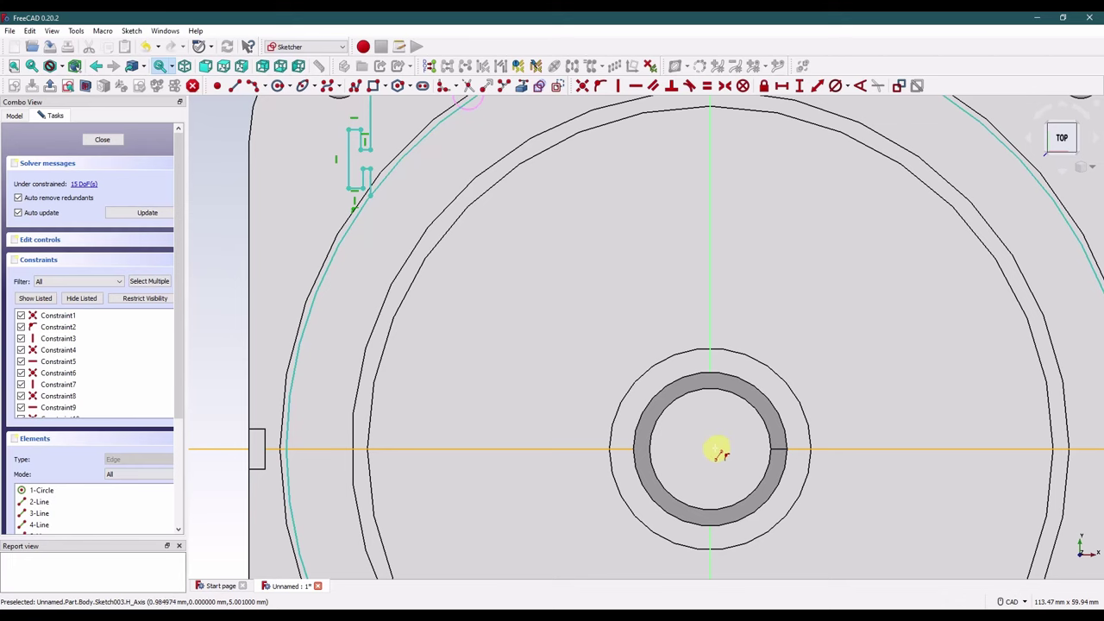
click(713, 449)
scroll(630, 345, up, 3)
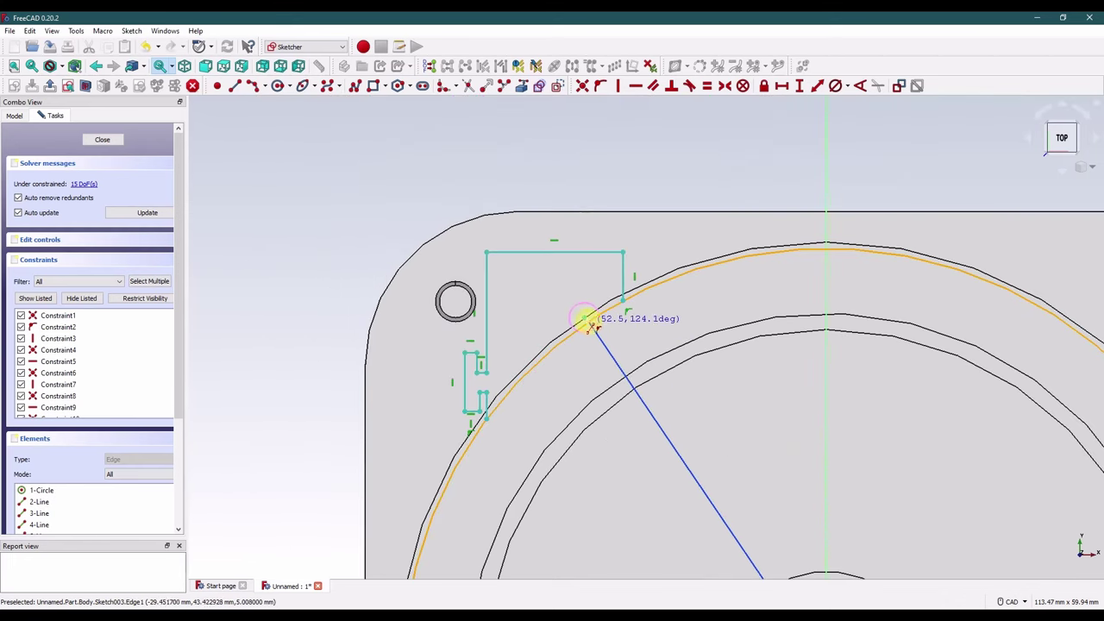
click(586, 324)
middle_drag(589, 326, 536, 282)
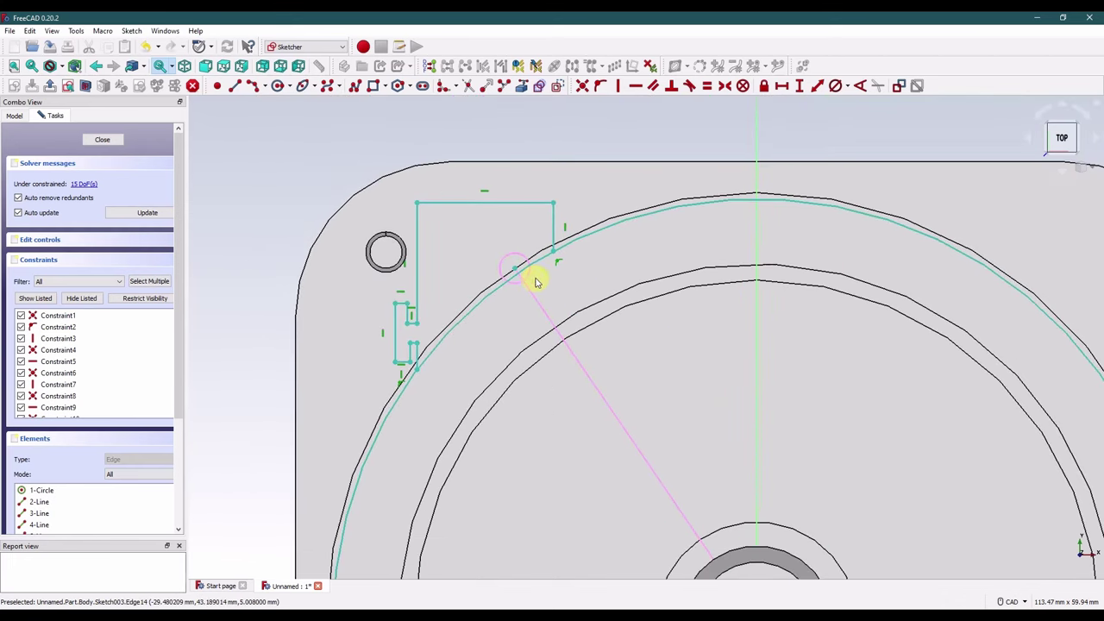
click(529, 277)
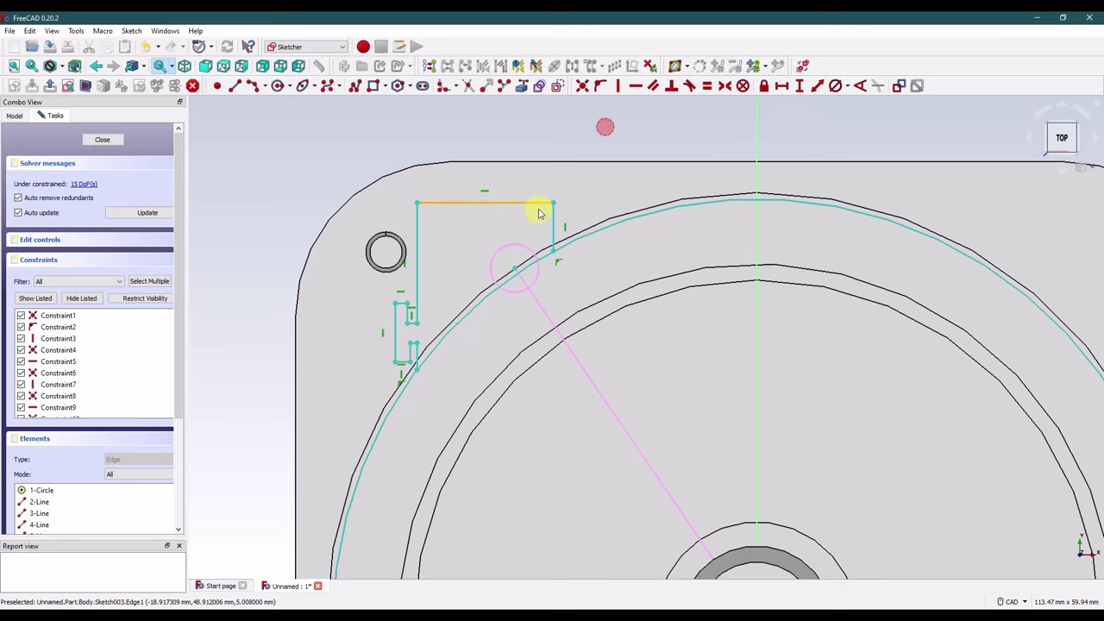
Step: Constrain the small circle's diameter to 7 mm and move the dimension label clear of the profile
click(523, 246)
click(835, 87)
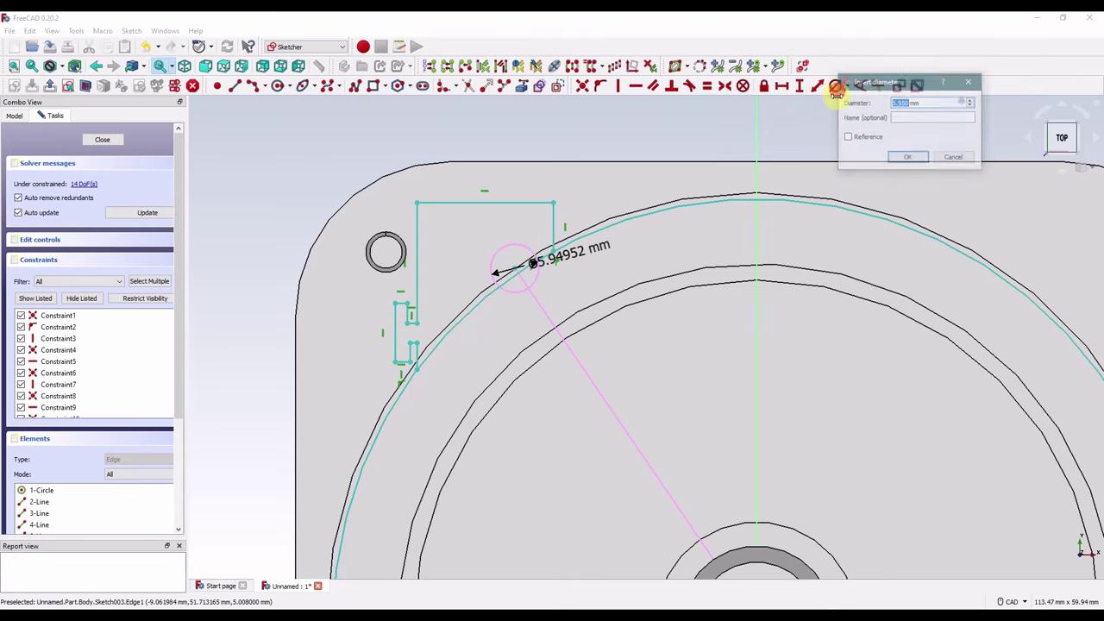
text(7)
key(Return)
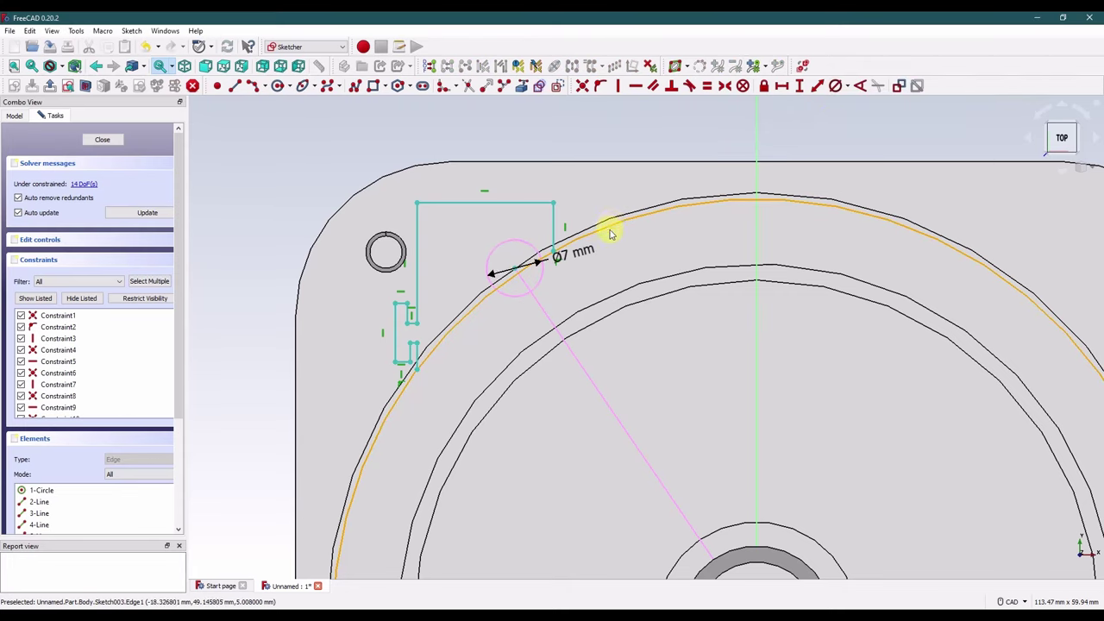
drag(569, 250, 607, 127)
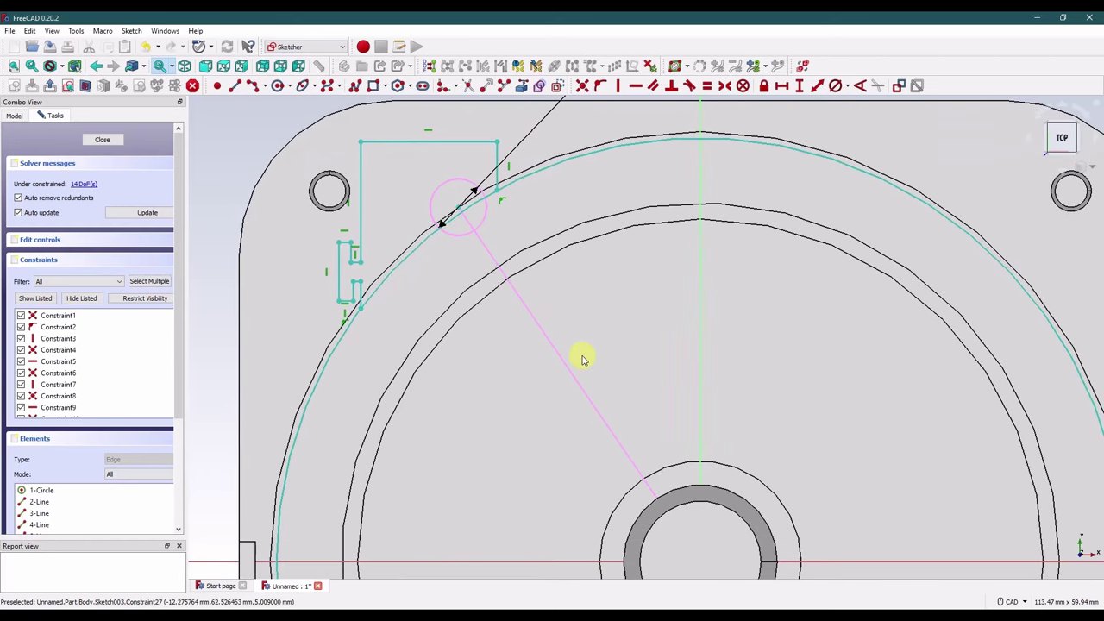
Step: Try to constrain the line between the origin and the small circle to 508 mm, and undo it
click(569, 370)
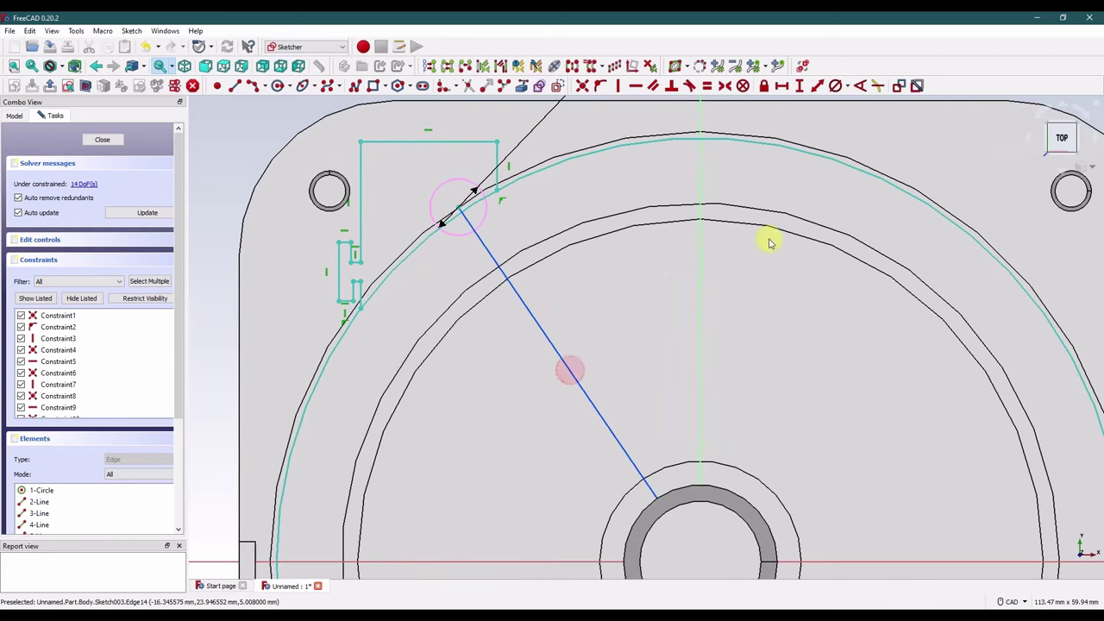
click(817, 86)
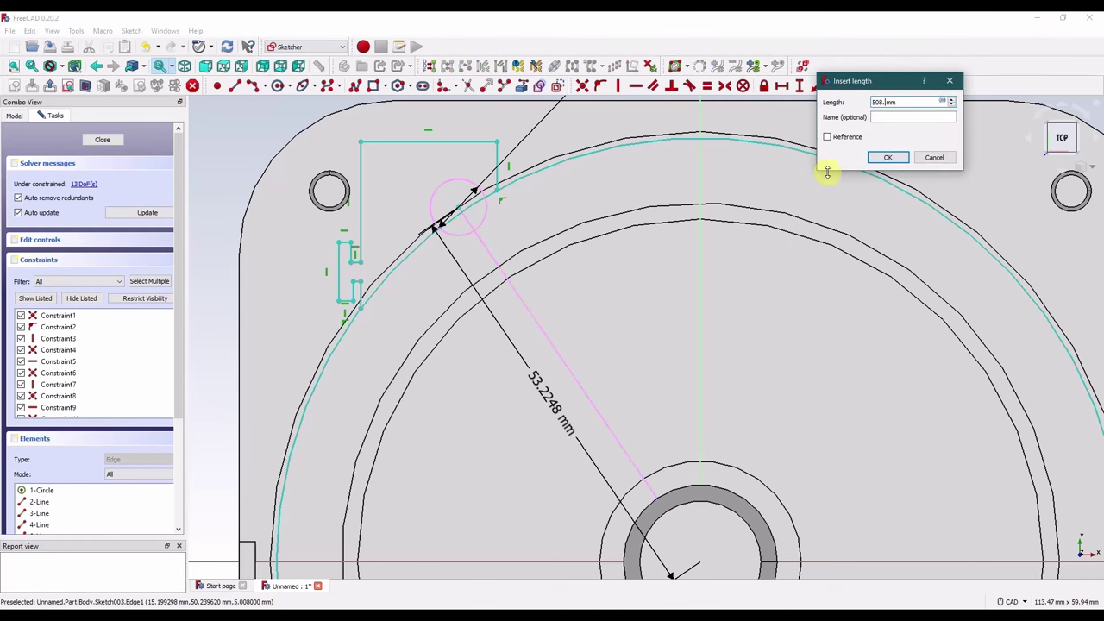
key(Return)
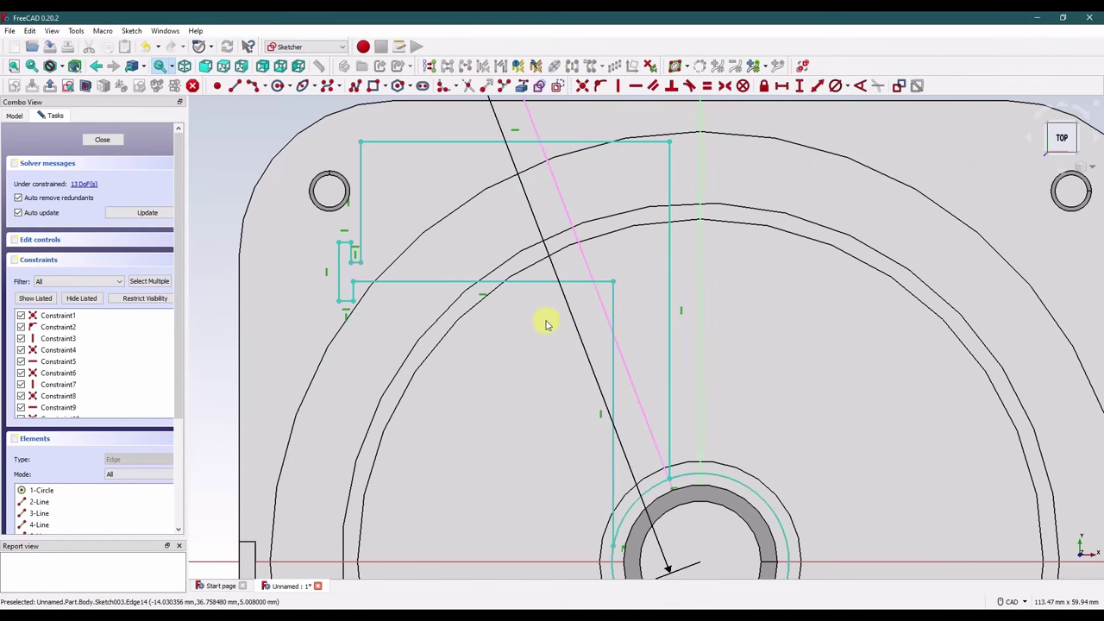
key(ctrl+z)
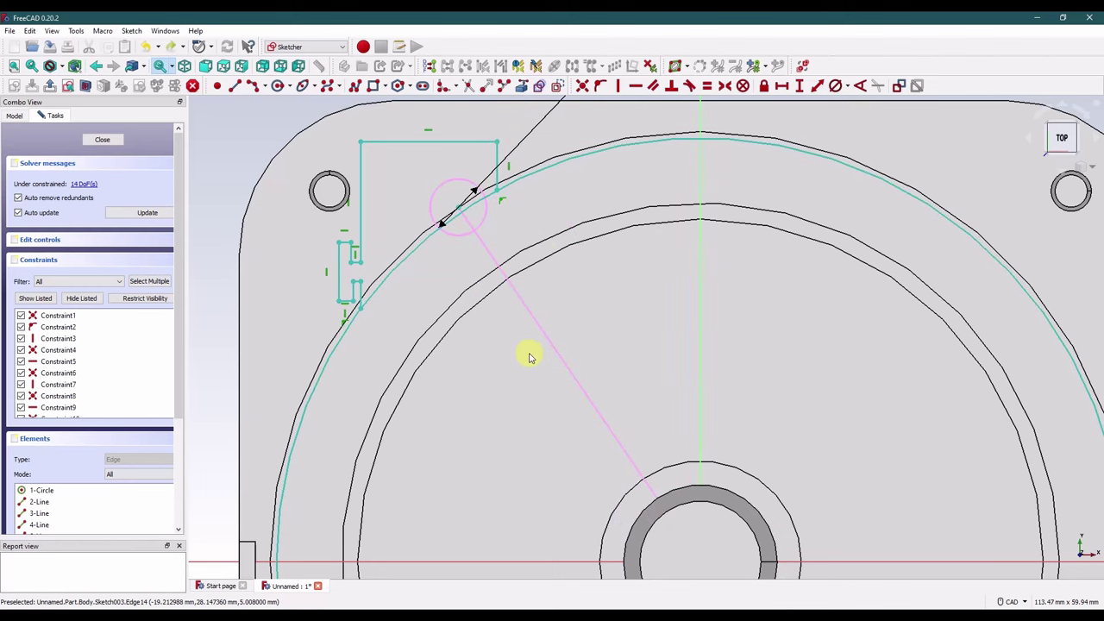
Step: Constrain the length of the line from the origin to the small circle's centre to 50.8 mm
click(818, 86)
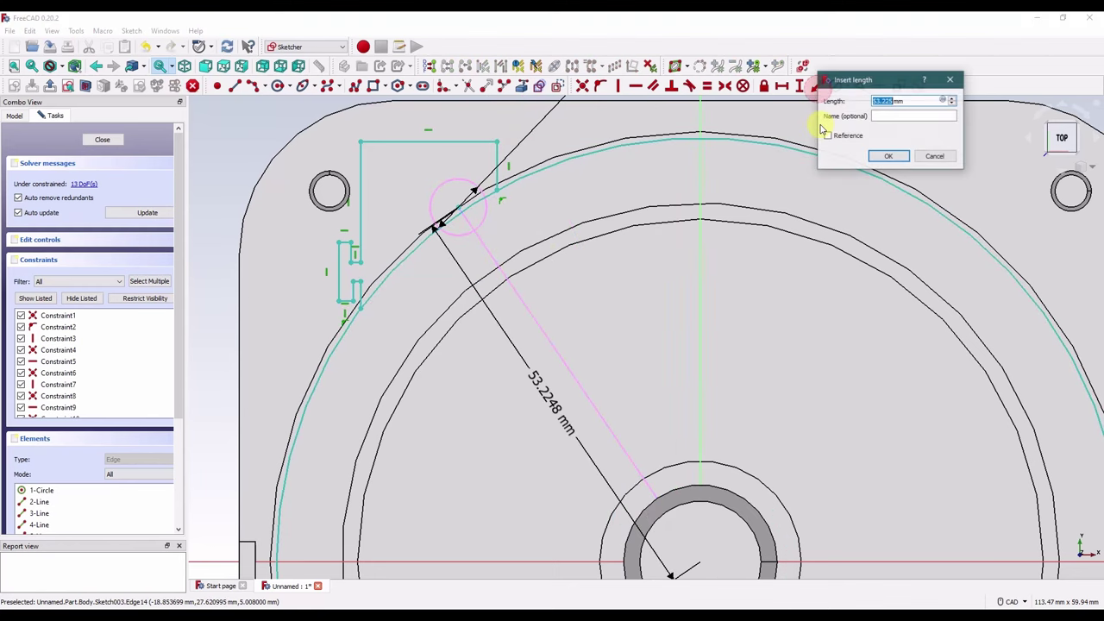
key(Return)
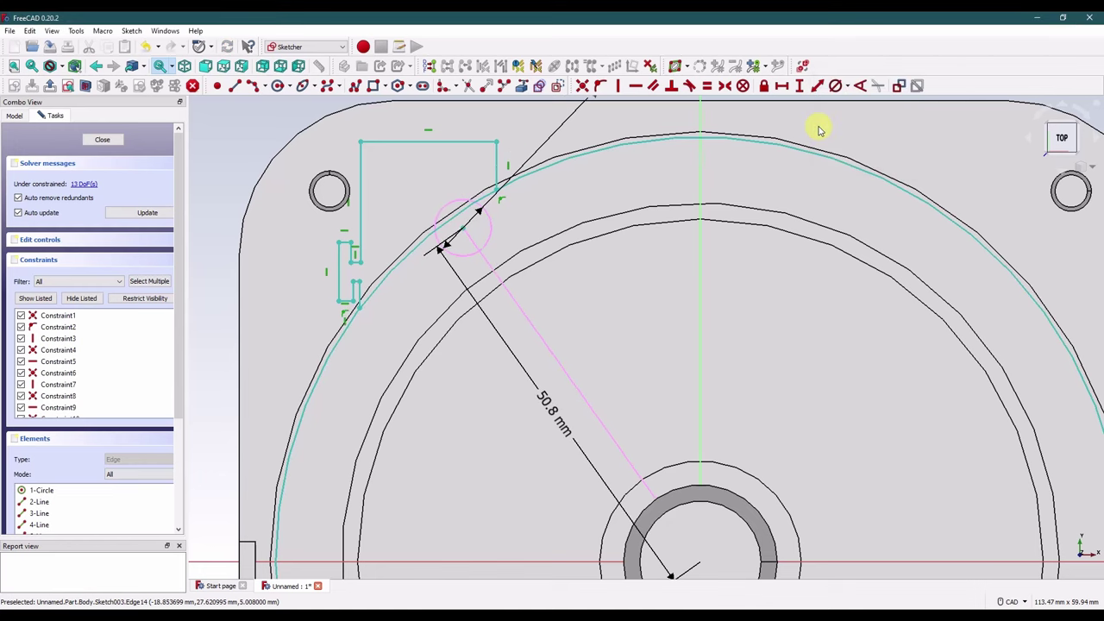
click(213, 203)
Step: Constrain the angle between the 50.8 mm line and the vertical axis to 30°
middle_drag(547, 328, 492, 284)
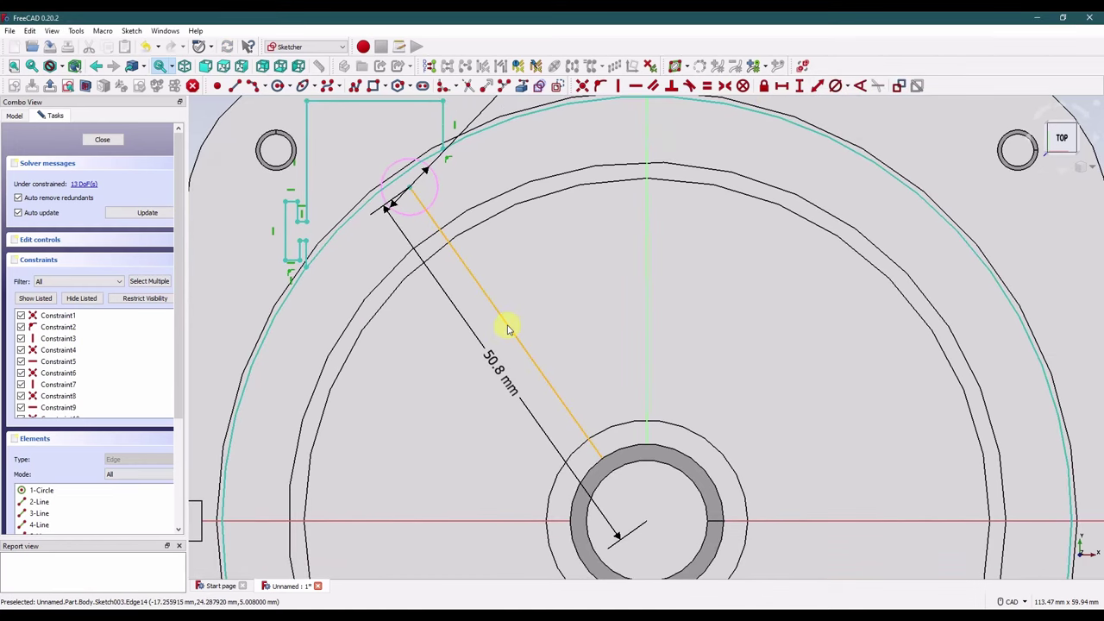
click(505, 322)
click(649, 312)
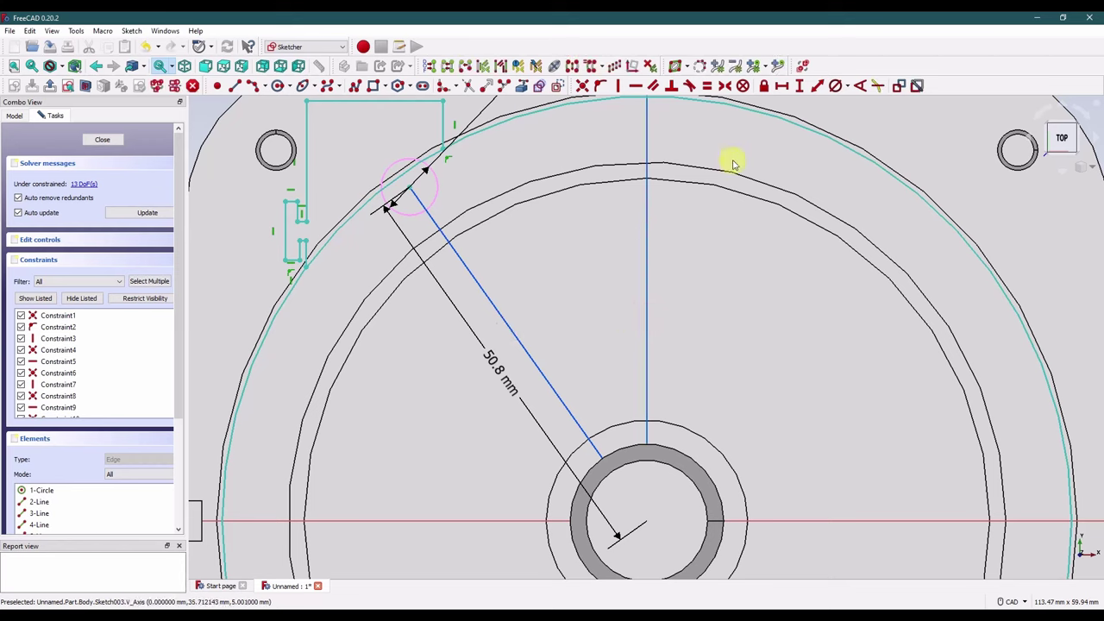
click(860, 86)
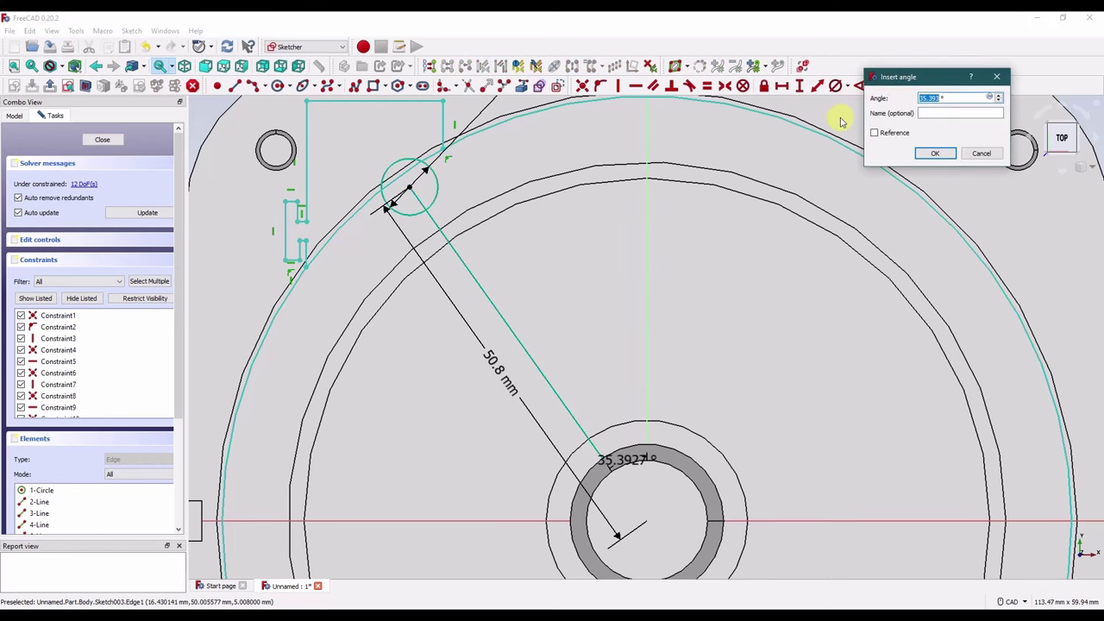
text(30)
key(Return)
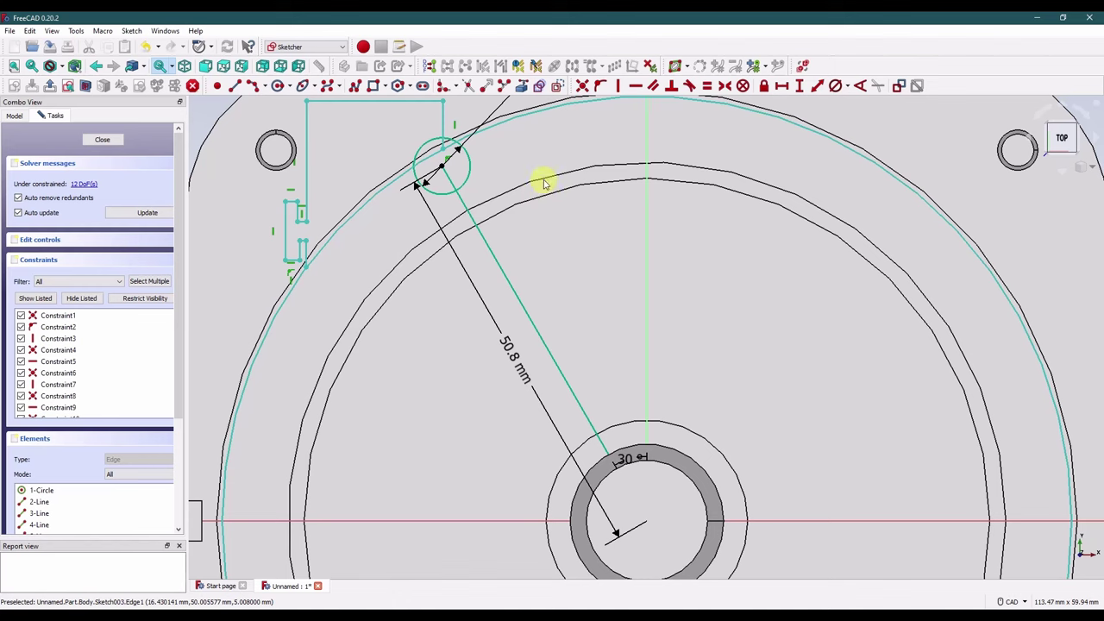
Step: Shift the polyline's right vertical edge beyond the 7 mm circle and its long left vertical edge slightly inward
middle_drag(543, 183, 569, 291)
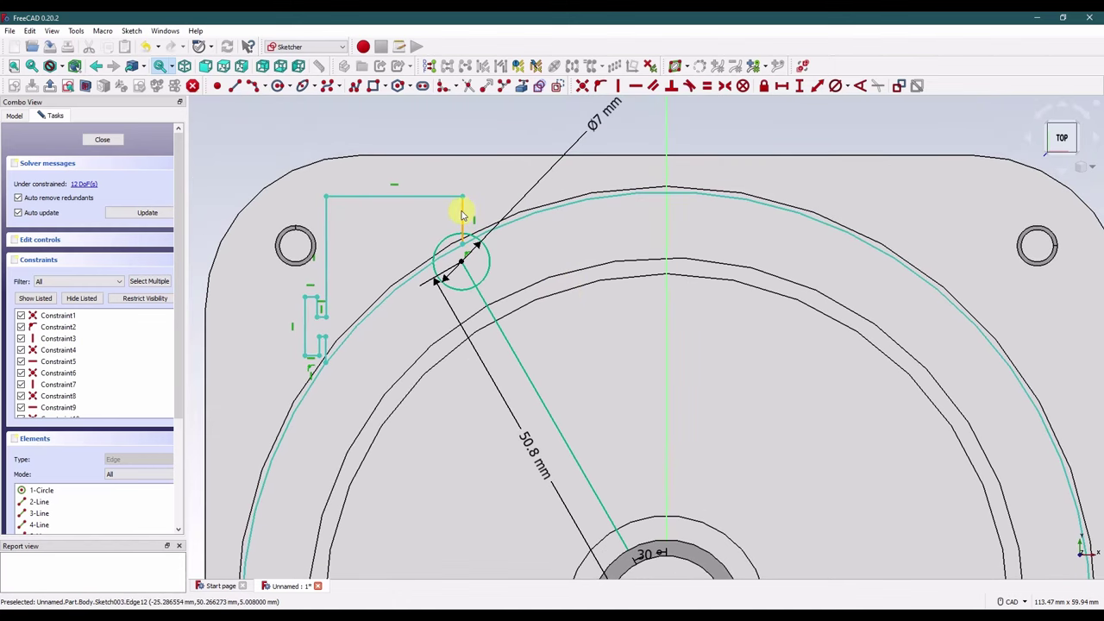
drag(462, 214, 496, 199)
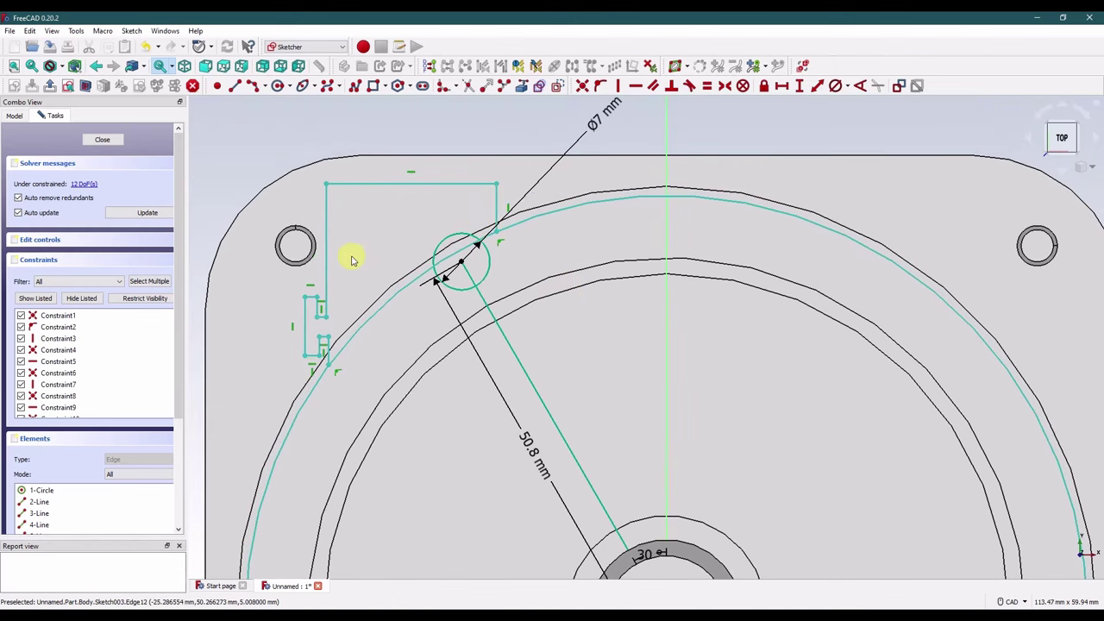
drag(327, 261, 339, 248)
Step: Draw two short connected lines bridging the gap between the upper and lower inner corners of the tab
scroll(336, 345, up, 4)
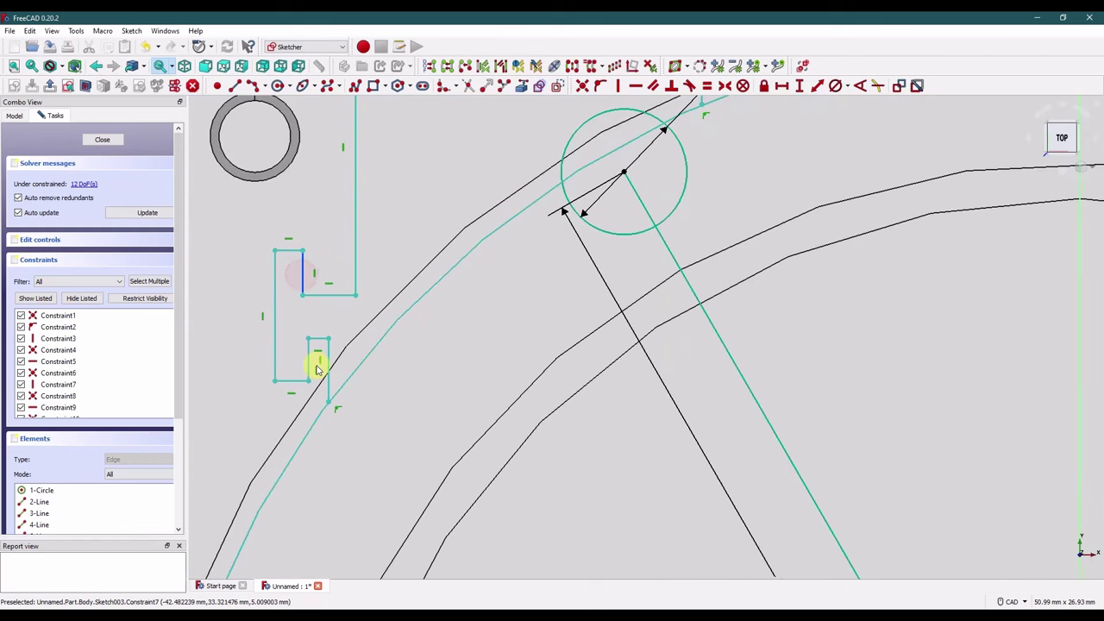
click(310, 363)
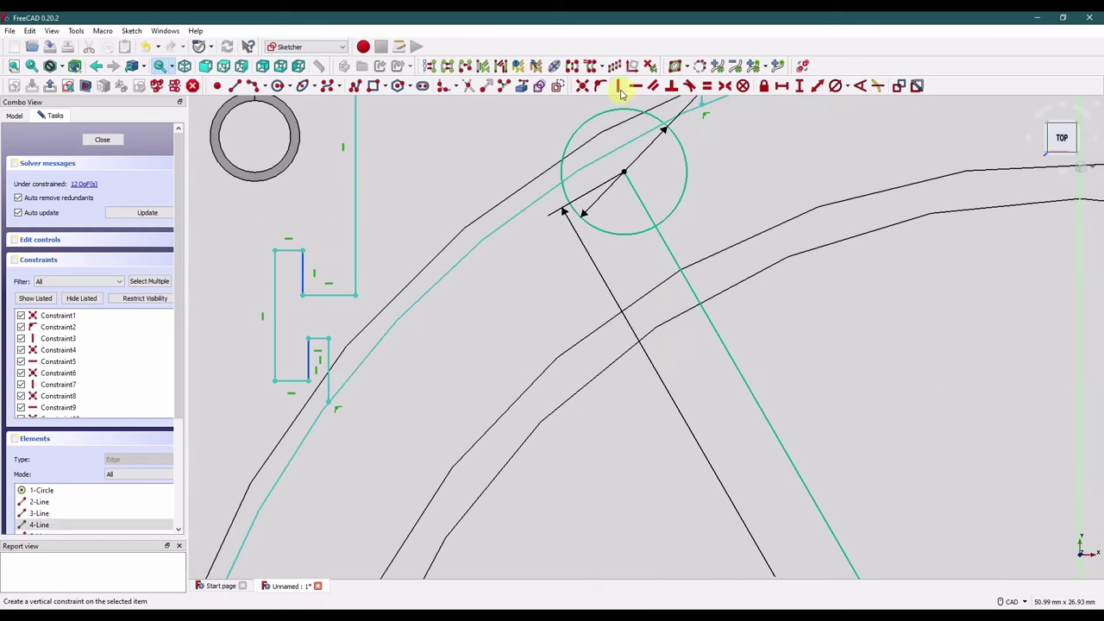
click(304, 306)
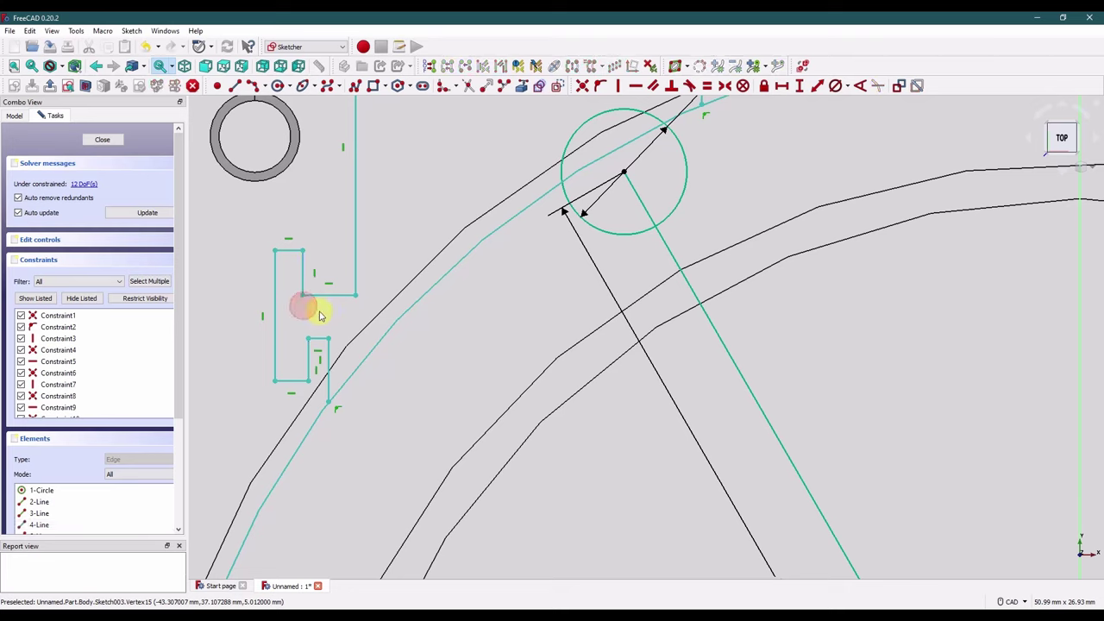
click(235, 86)
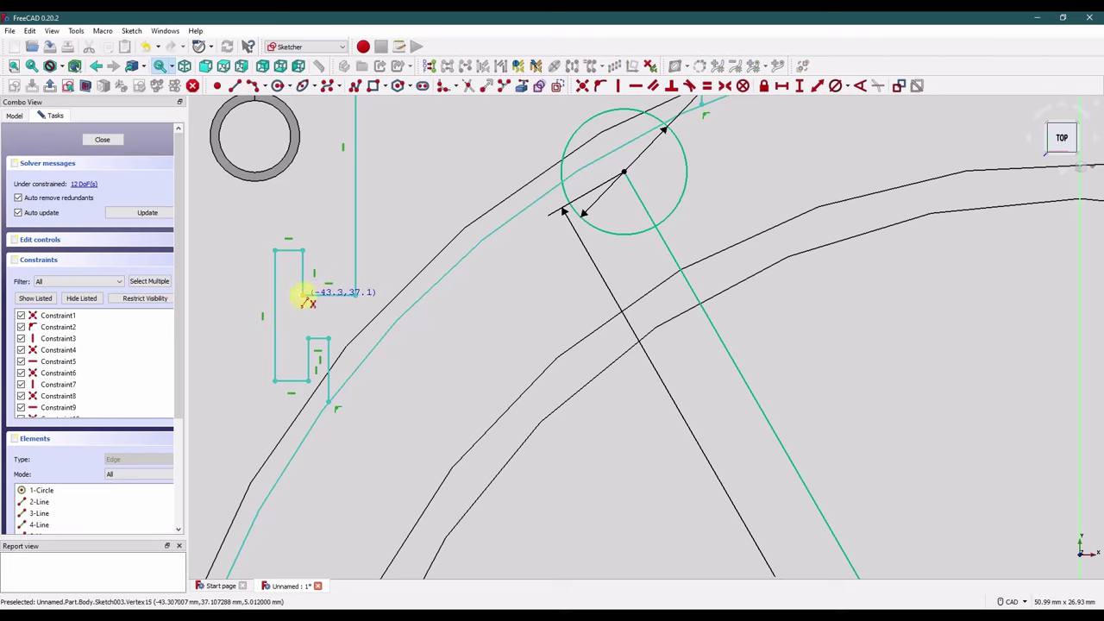
click(304, 295)
click(308, 316)
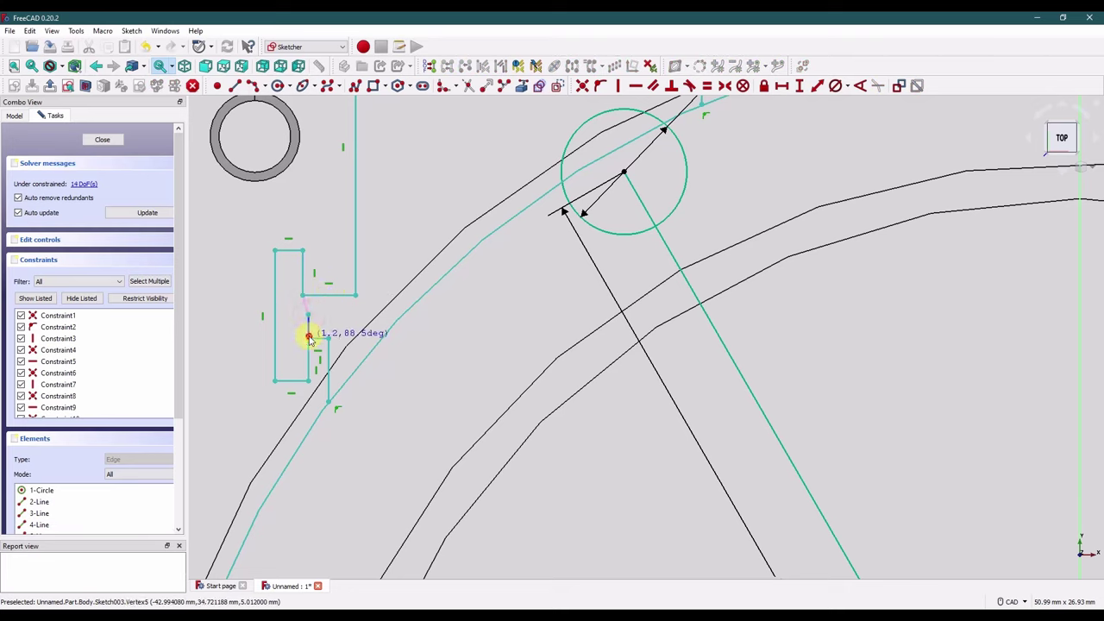
click(309, 337)
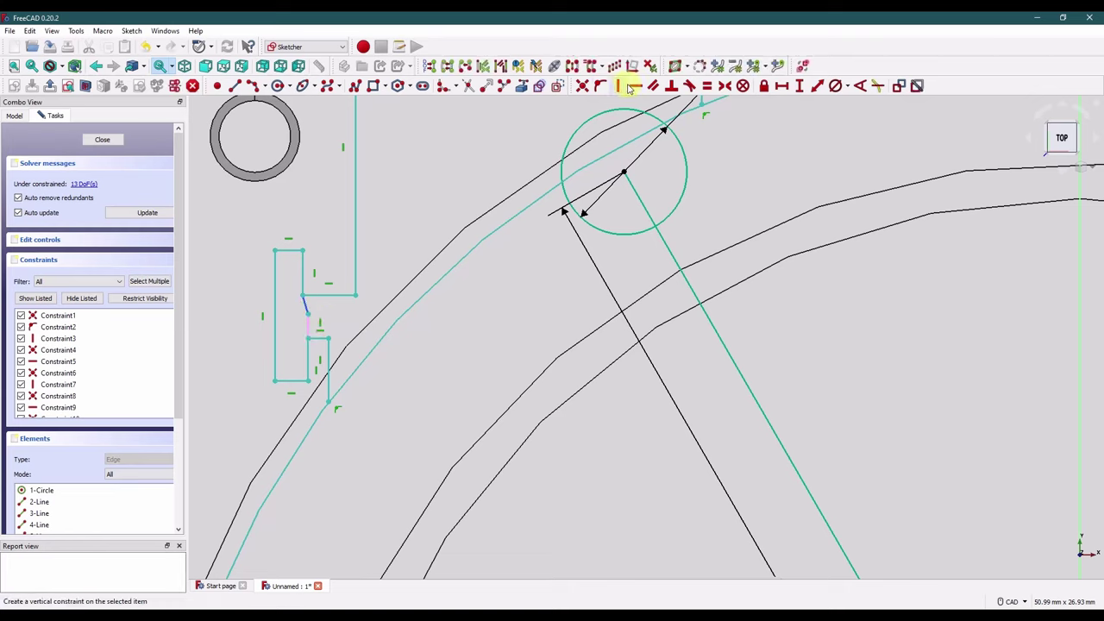
Step: Constrain the upper bridging line to vertical and make the two bridging lines equal in length
click(619, 86)
click(307, 311)
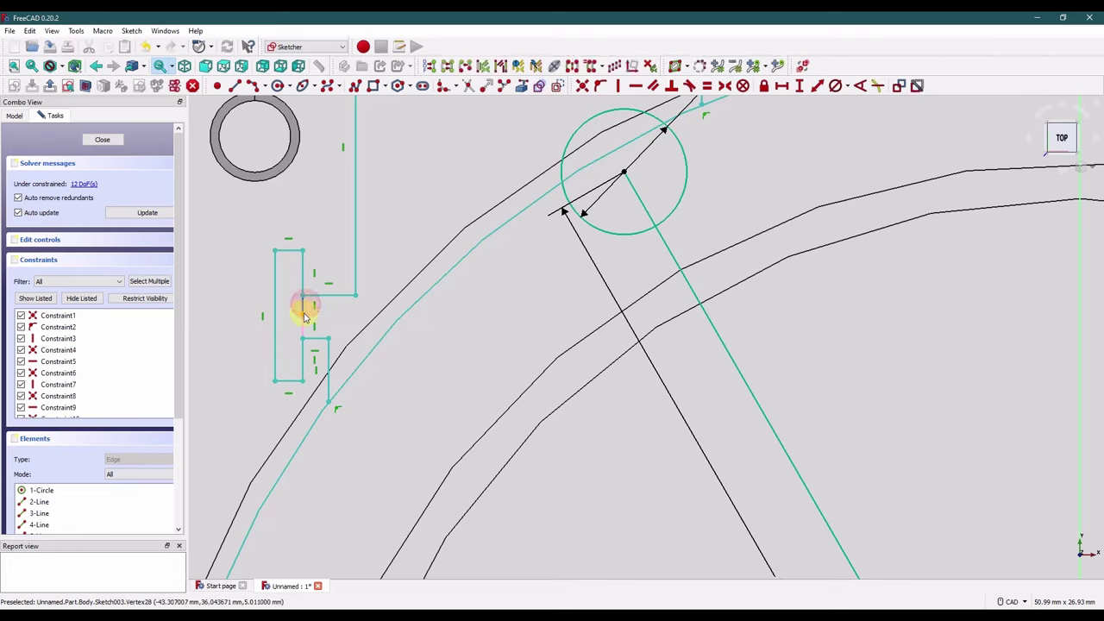
click(707, 86)
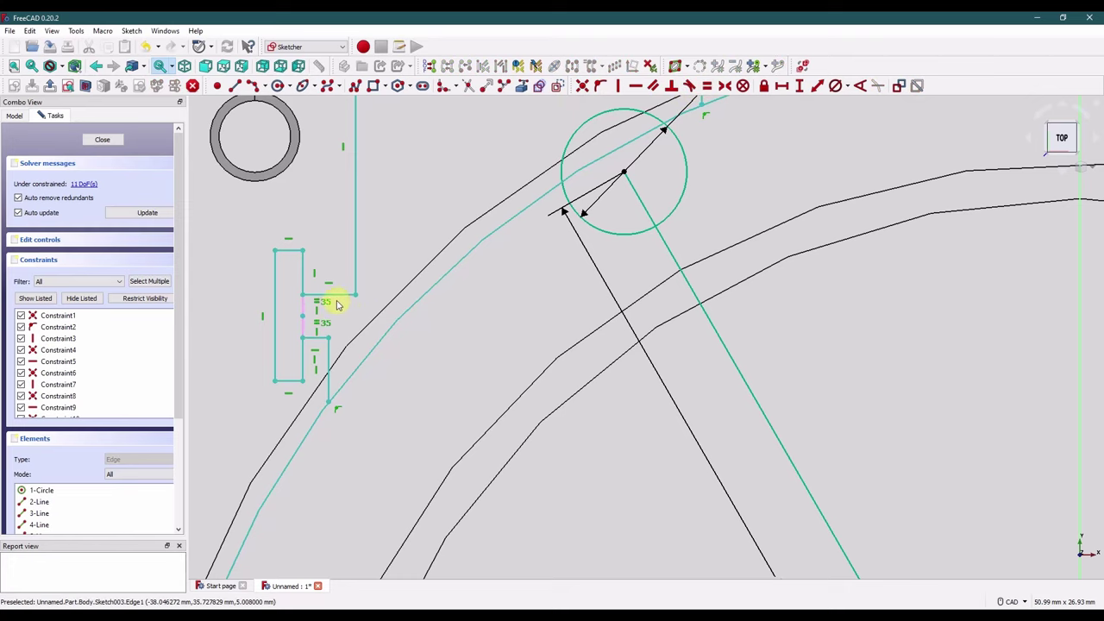
Step: Constrain the narrow rectangular tab's top edge to a horizontal width of 2 mm and move the dimension clear of the profile
click(303, 242)
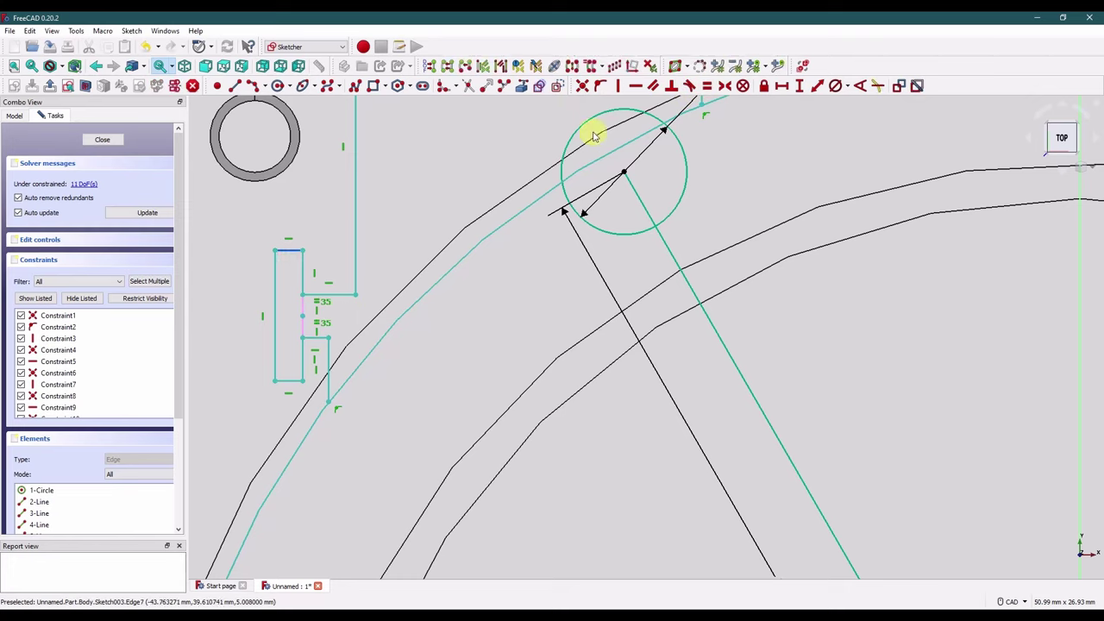
click(781, 85)
click(849, 152)
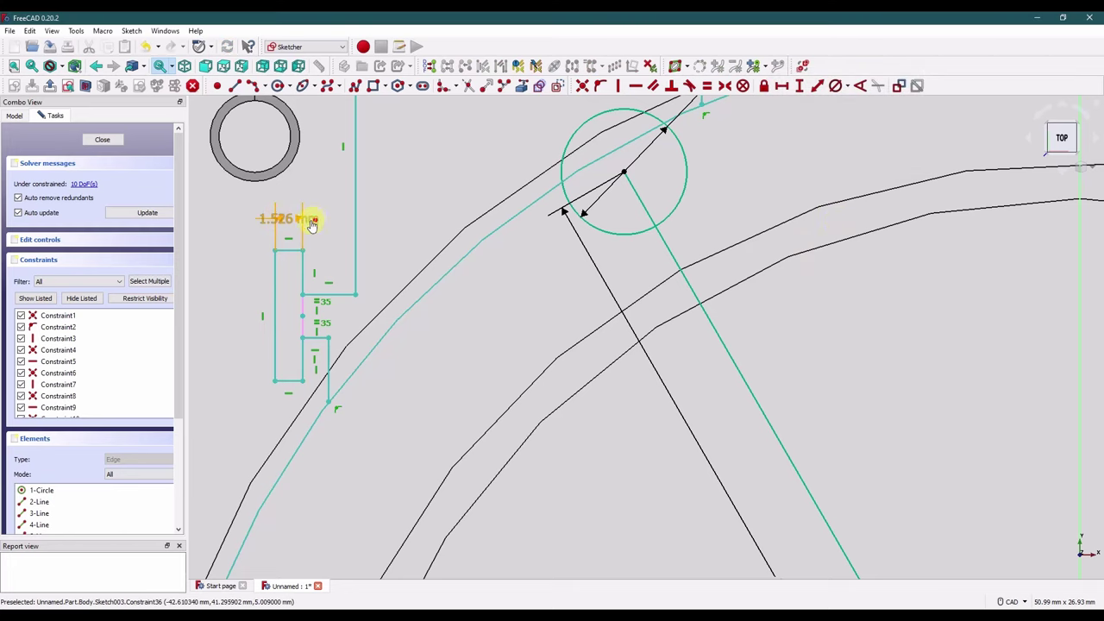
drag(312, 222, 198, 202)
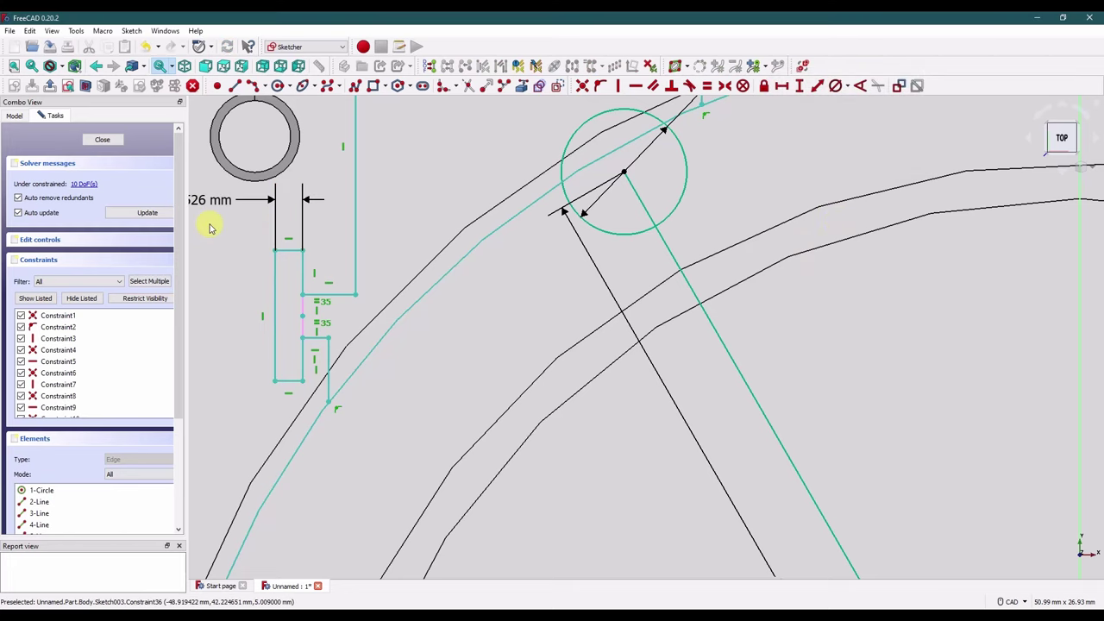
middle_drag(212, 226, 281, 227)
click(270, 210)
text(2)
key(Return)
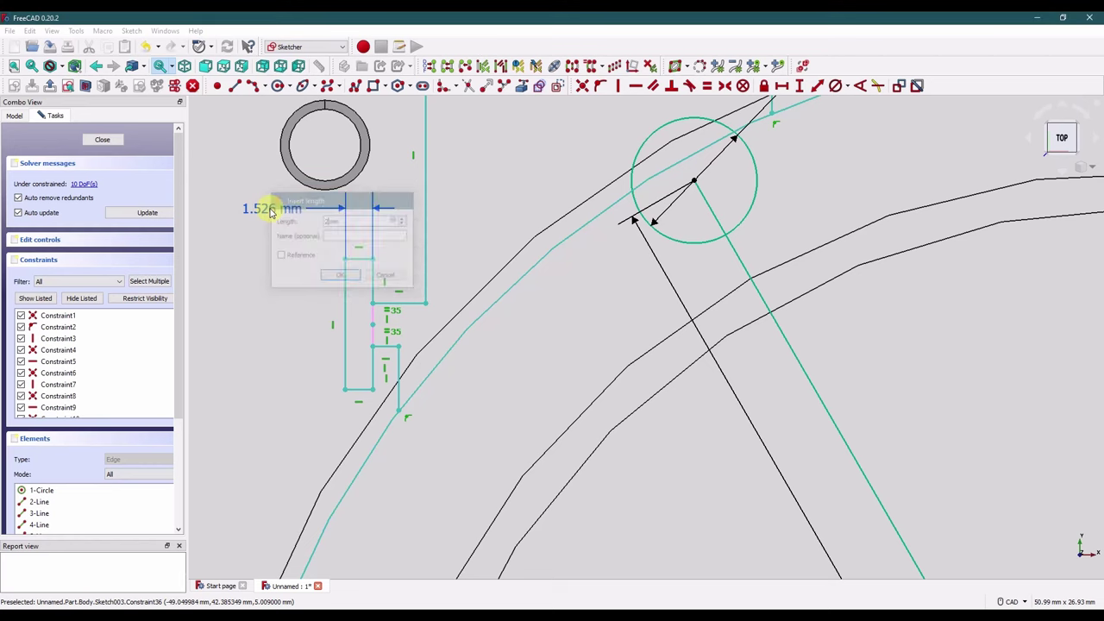
scroll(388, 263, down, 1)
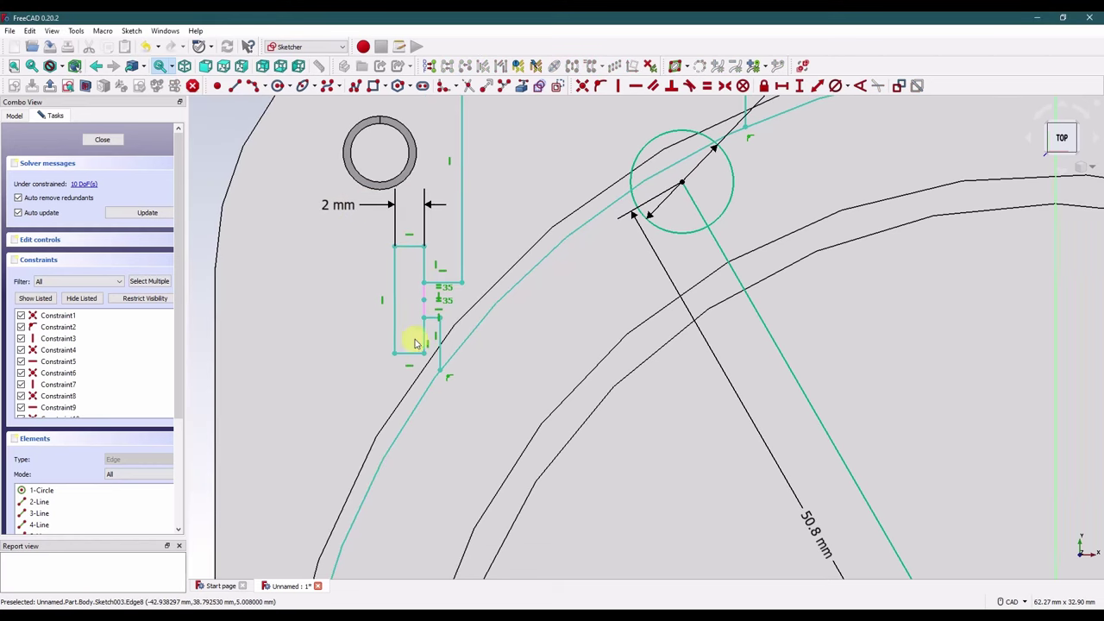
Step: Constrain the tab's long outer vertical edge to a height of 8 mm
click(398, 278)
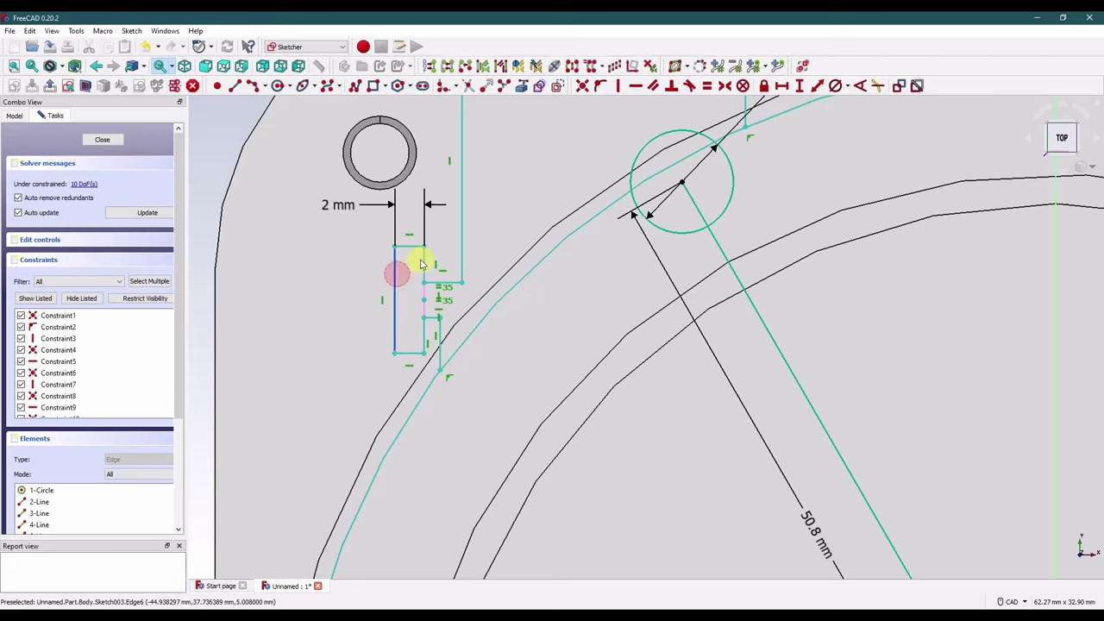
click(797, 88)
text(8)
key(Return)
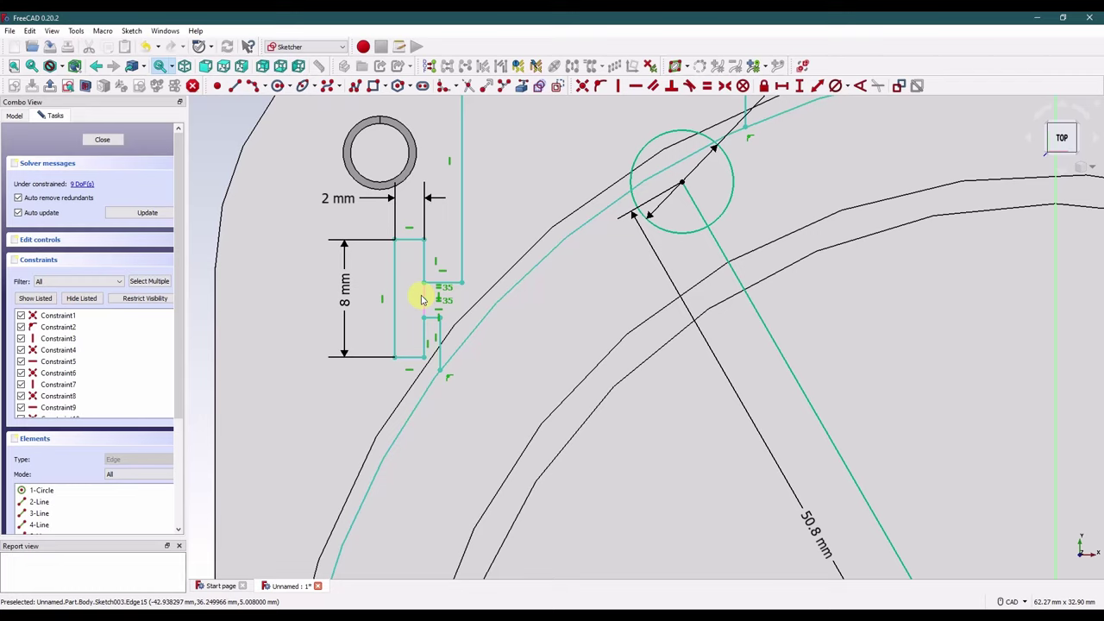
Step: Set a 1.2 mm horizontal distance between the tab's lower inner corner and the arc-side vertical edge's lower endpoint, placing the dimension below the profile
click(424, 357)
click(441, 371)
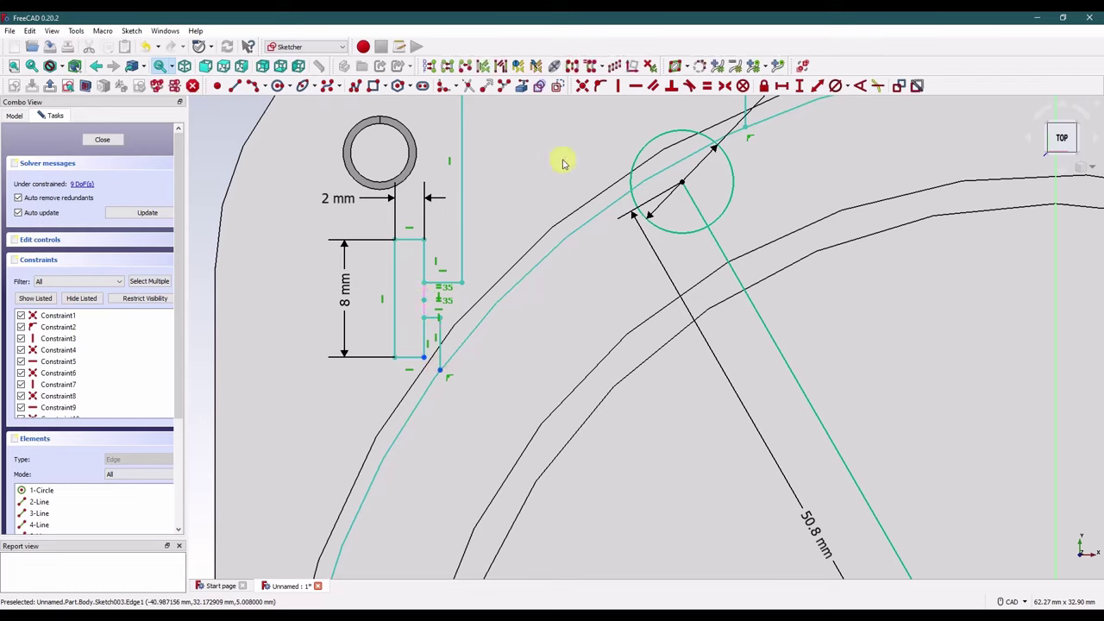
click(781, 85)
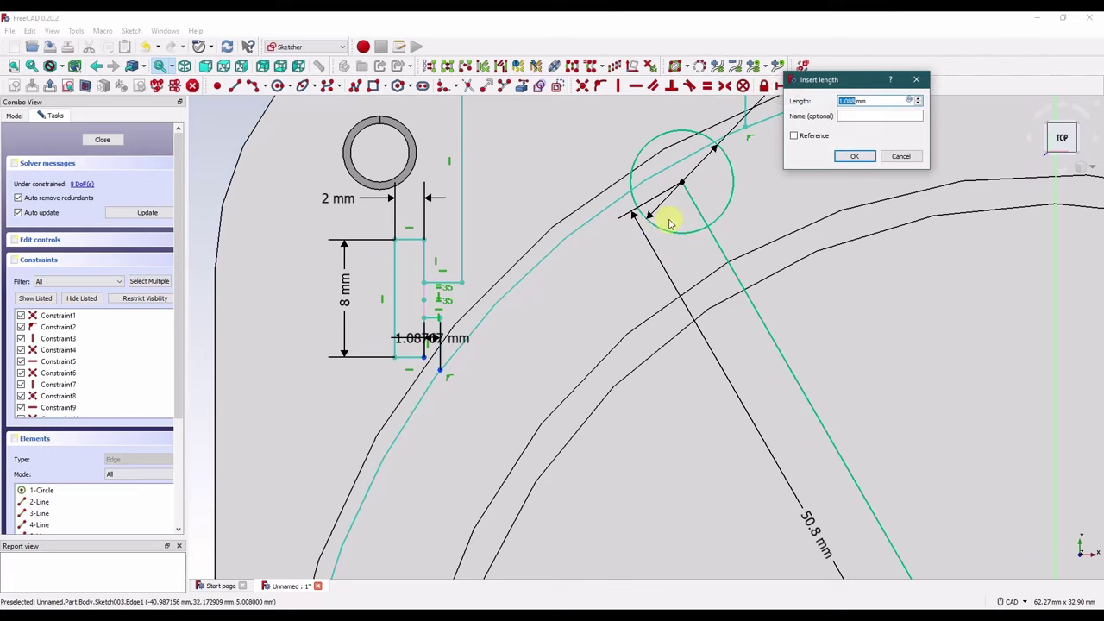
text(1.2)
key(Return)
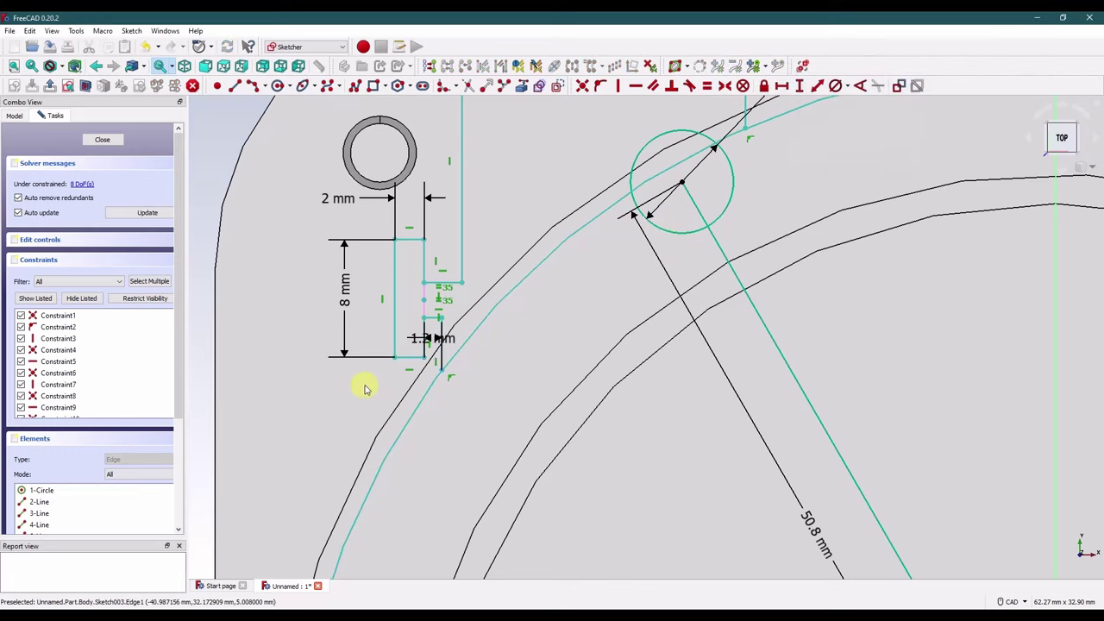
drag(462, 344, 316, 424)
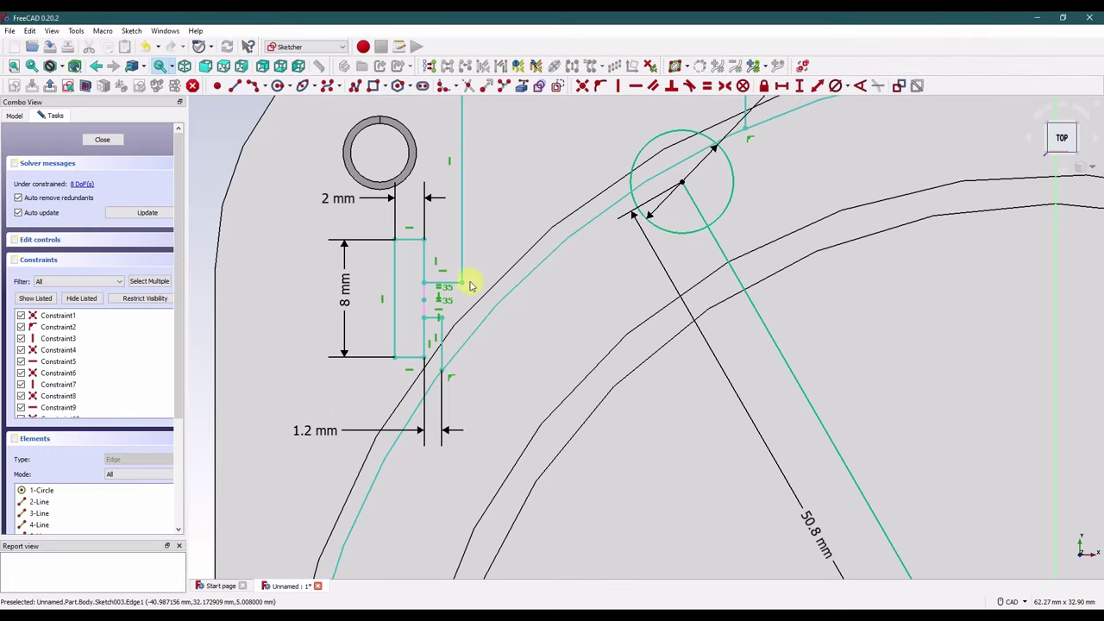
Step: Make the two short horizontal lines above and below the tab's gap equal in length
scroll(449, 315, up, 1)
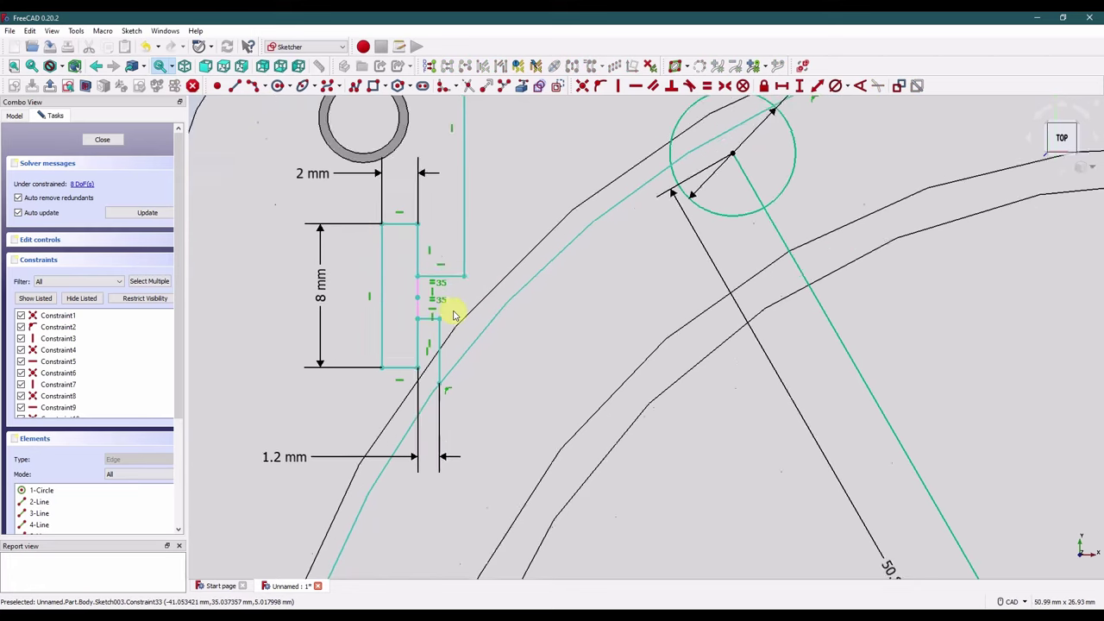
scroll(453, 313, up, 2)
click(438, 231)
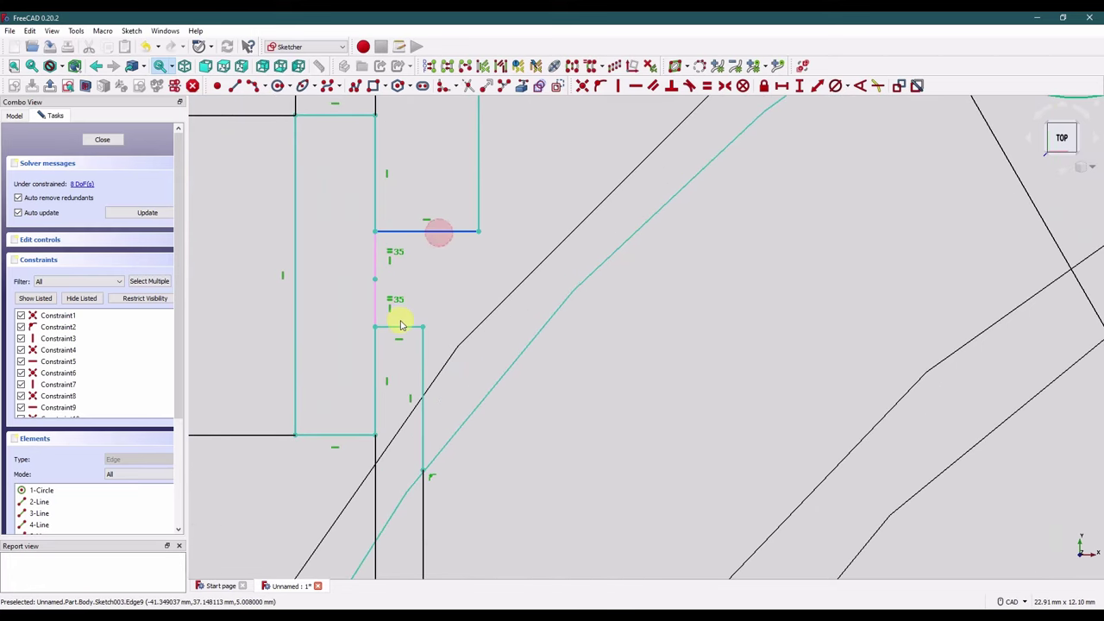
click(400, 326)
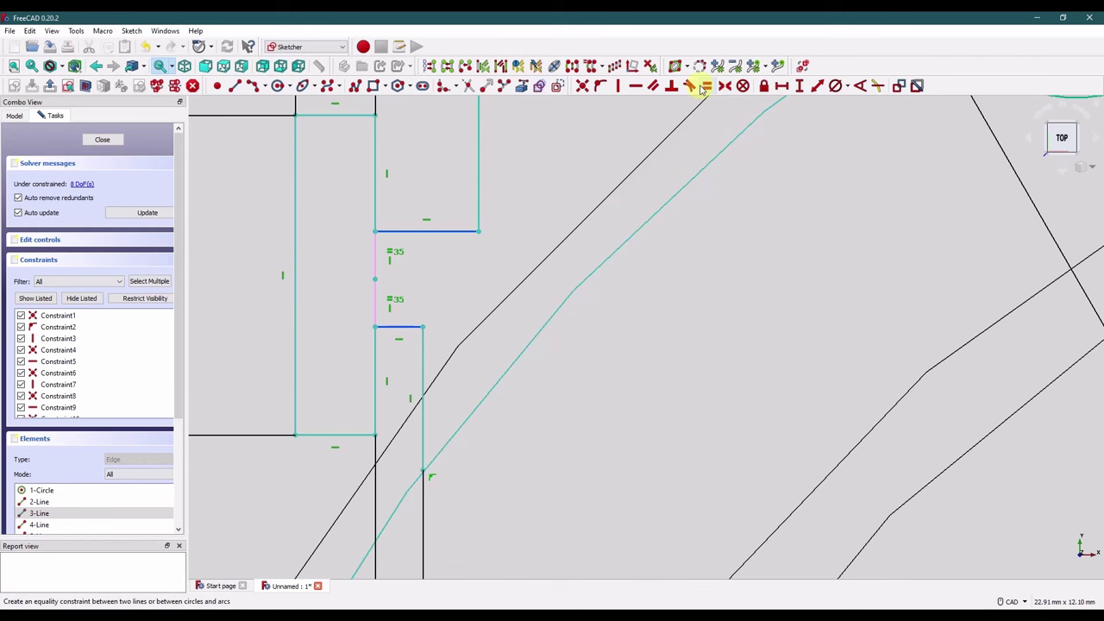
click(706, 86)
Step: Constrain the large sketch circle's diameter to 104 mm
scroll(451, 263, down, 3)
click(443, 253)
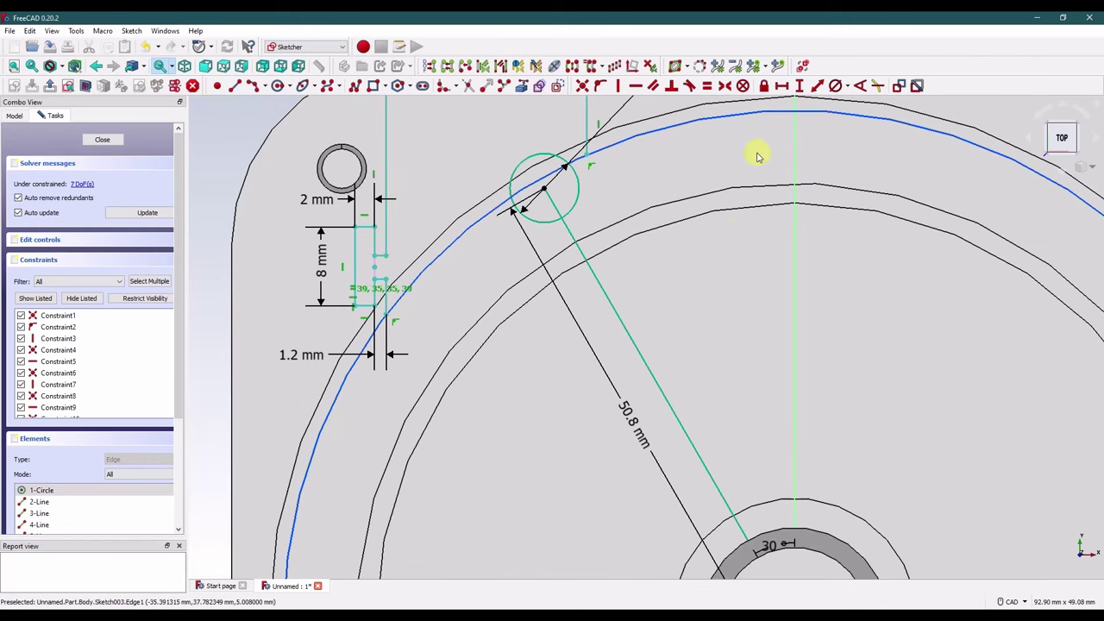
click(835, 85)
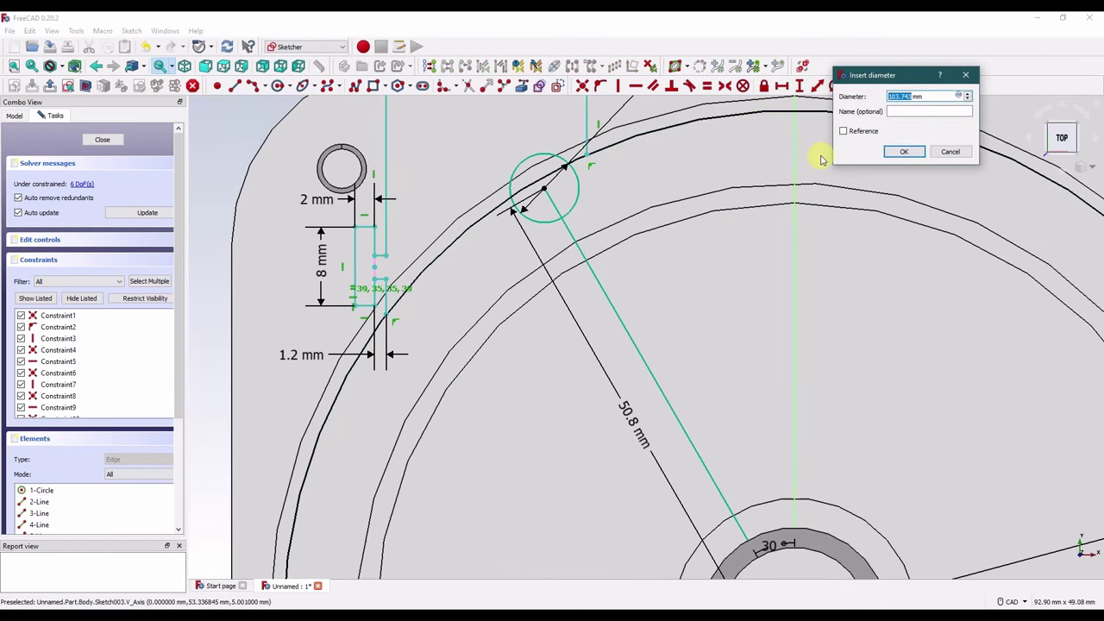
text(104)
key(Return)
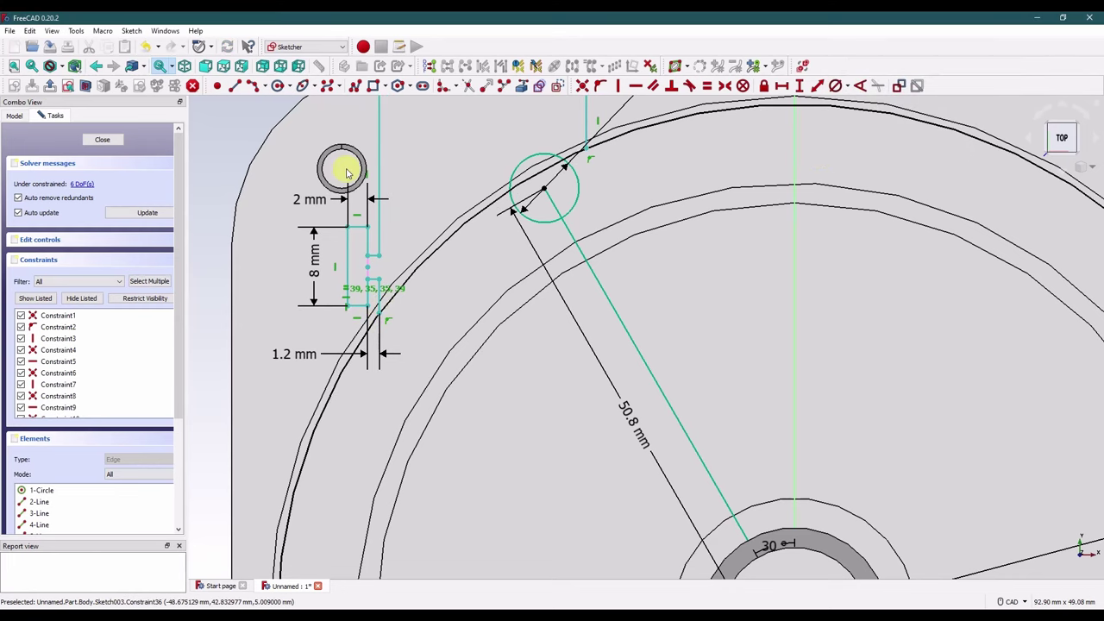
Step: Trim the large circle so only the arc between the profile's two vertical edges remains
click(467, 85)
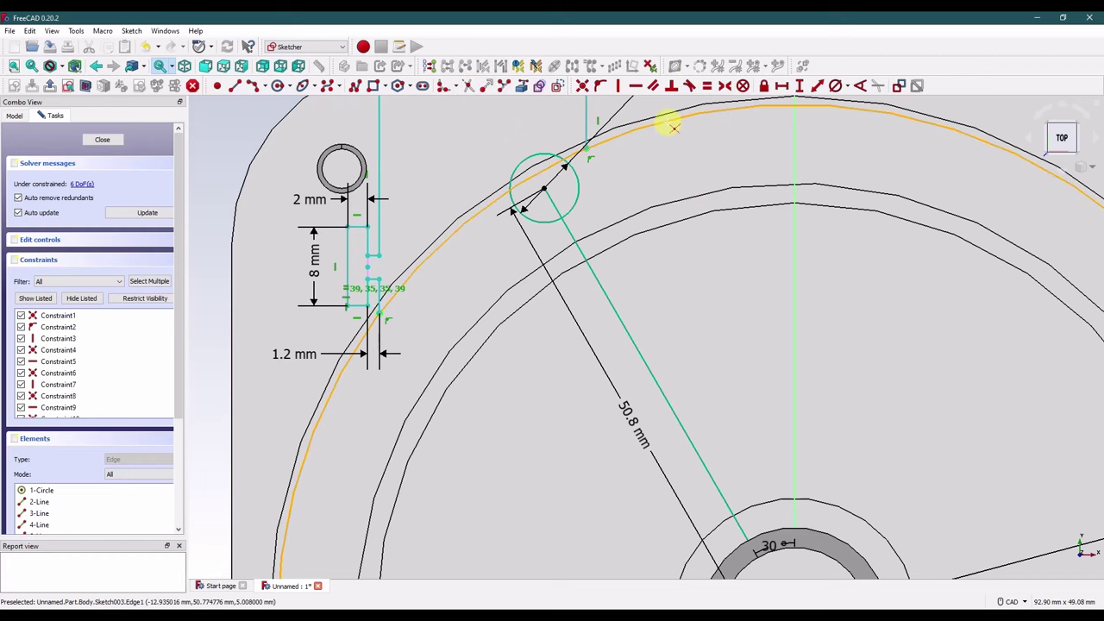
click(676, 127)
click(352, 343)
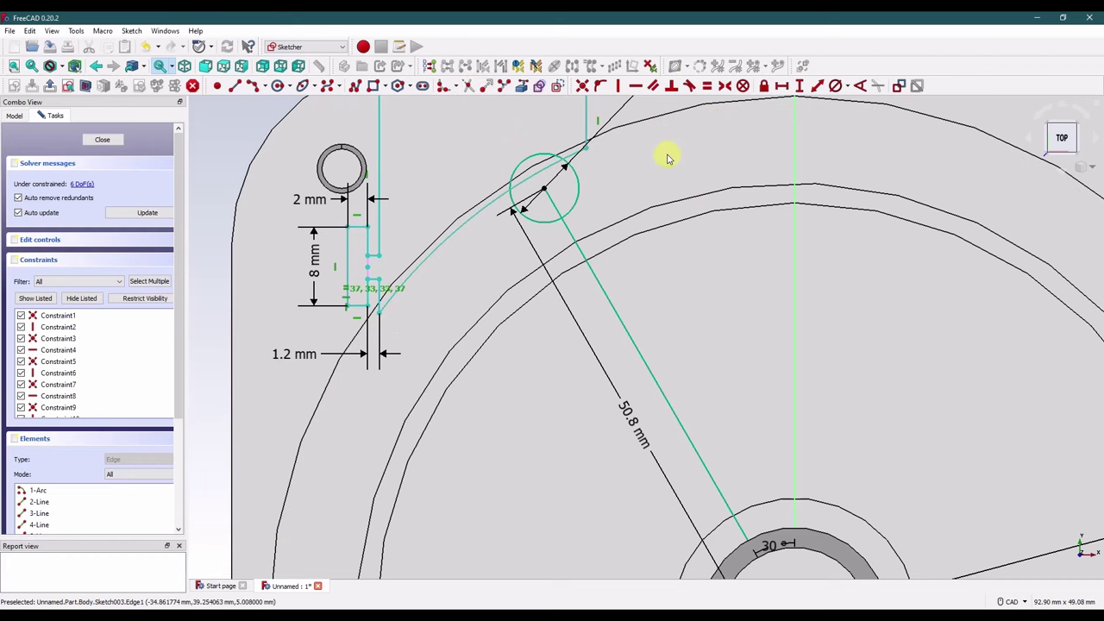
Step: Set a 17.5 mm horizontal distance between the tab's upper inner corner and the 7 mm circle's centre, placing the dimension above the profile
mouse_move(572, 230)
middle_down()
mouse_move(616, 320)
mouse_move(601, 276)
middle_up()
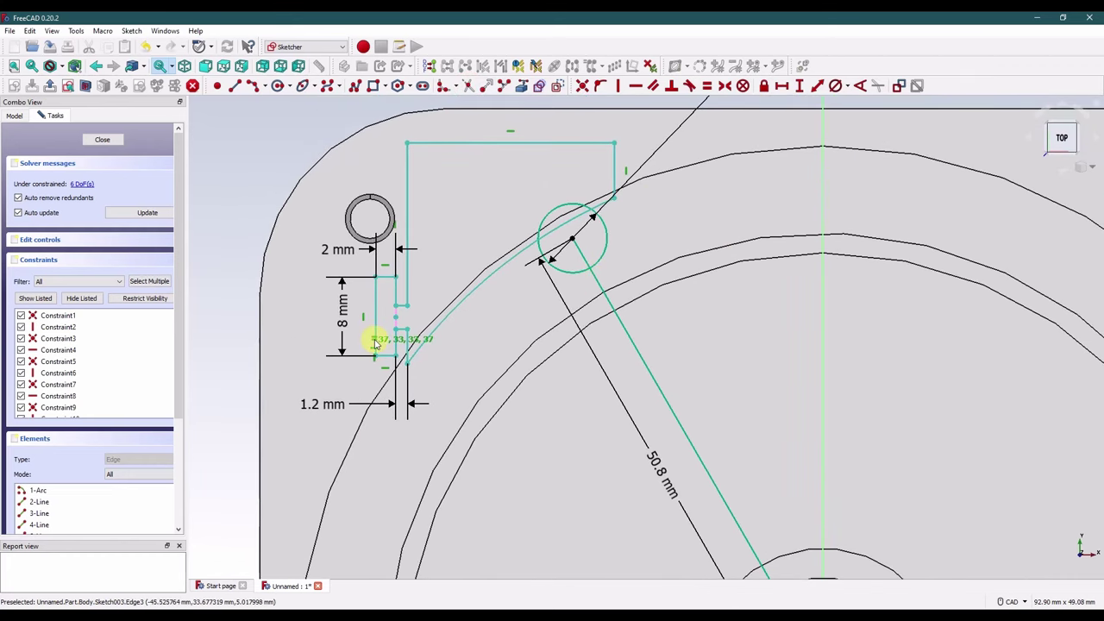
click(573, 241)
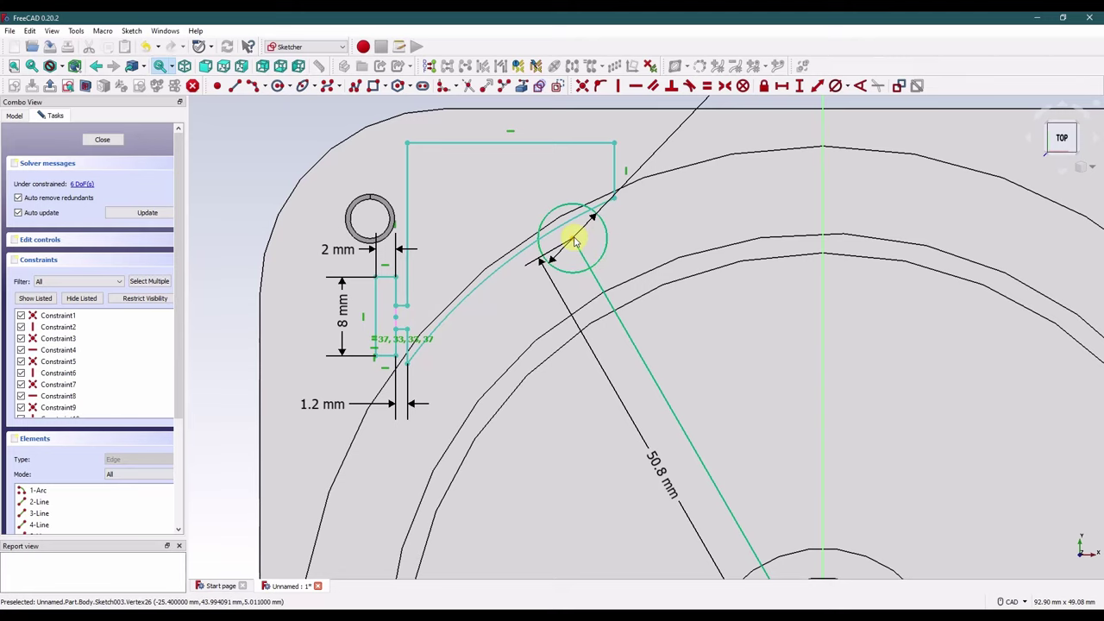
middle_drag(391, 285, 388, 324)
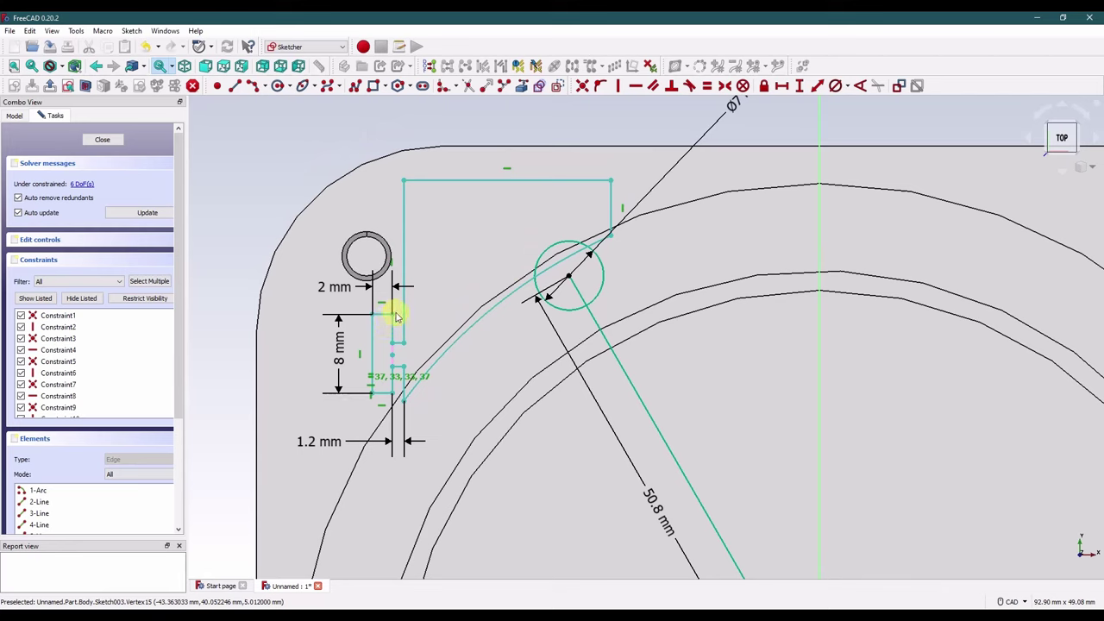
click(393, 315)
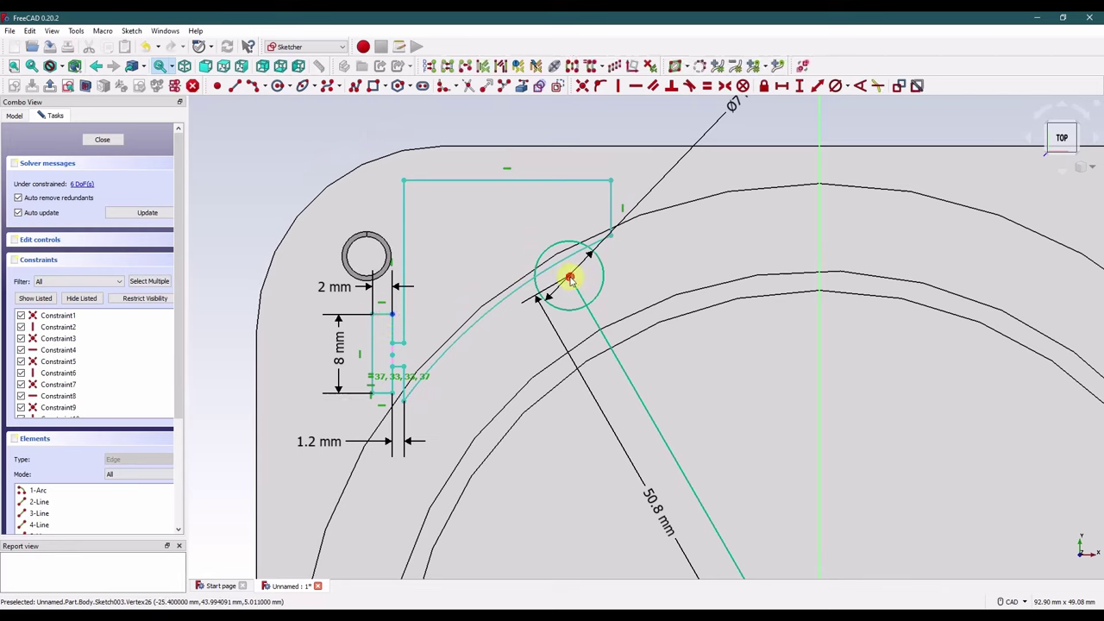
click(570, 276)
click(782, 85)
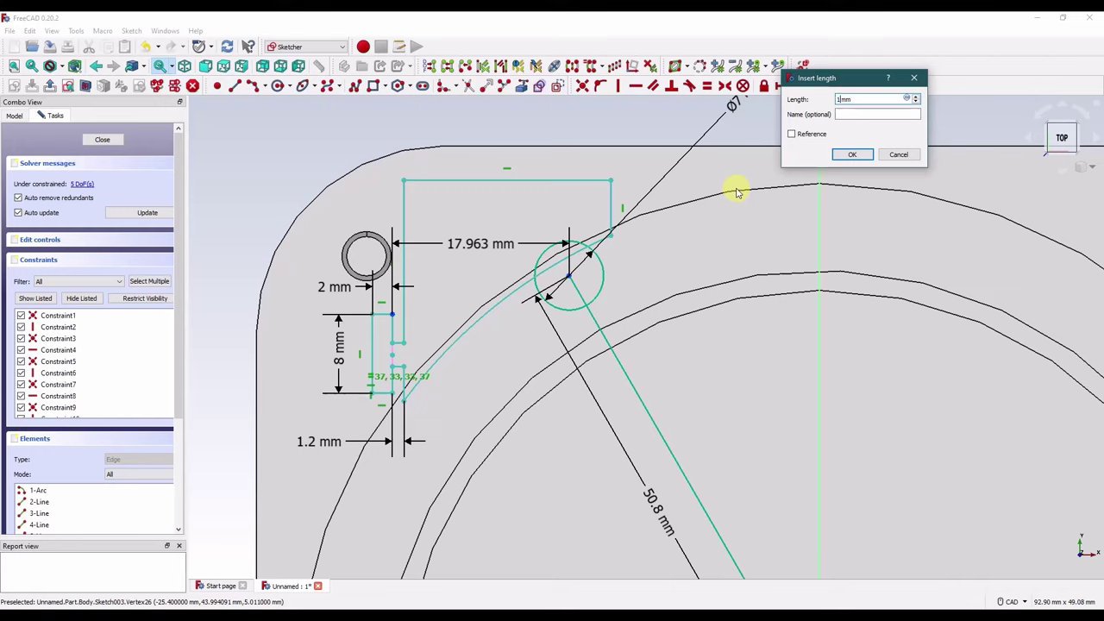
text(.5)
key(Return)
drag(483, 243, 489, 117)
Step: Set a 6 mm vertical distance between the gap's midpoint and the 7 mm circle's centre, moving the dimension beyond the circle
click(398, 359)
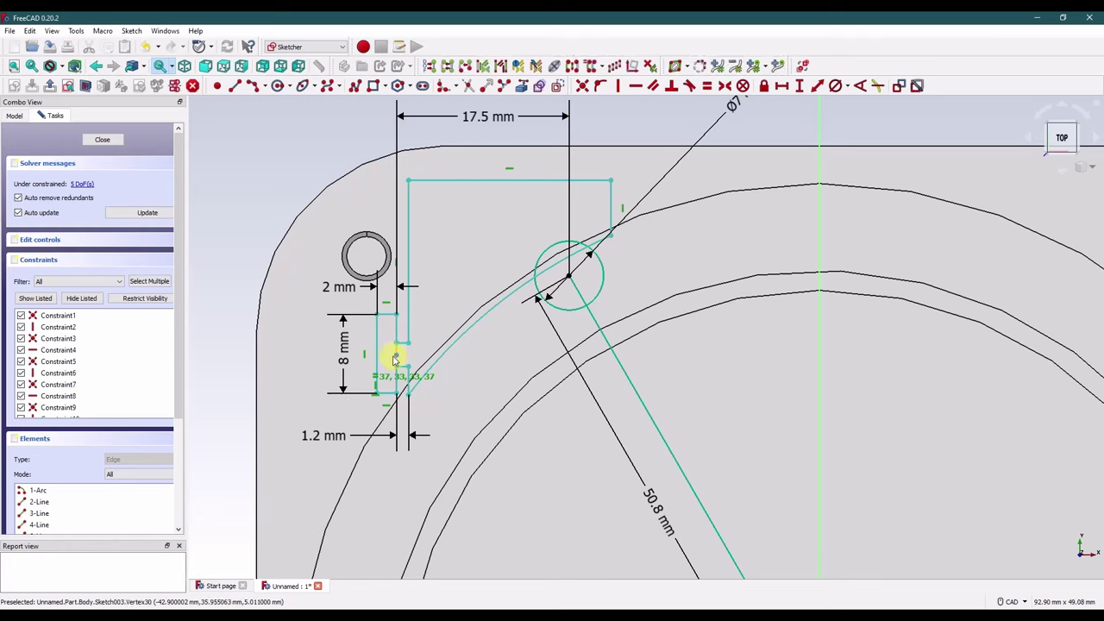
click(568, 274)
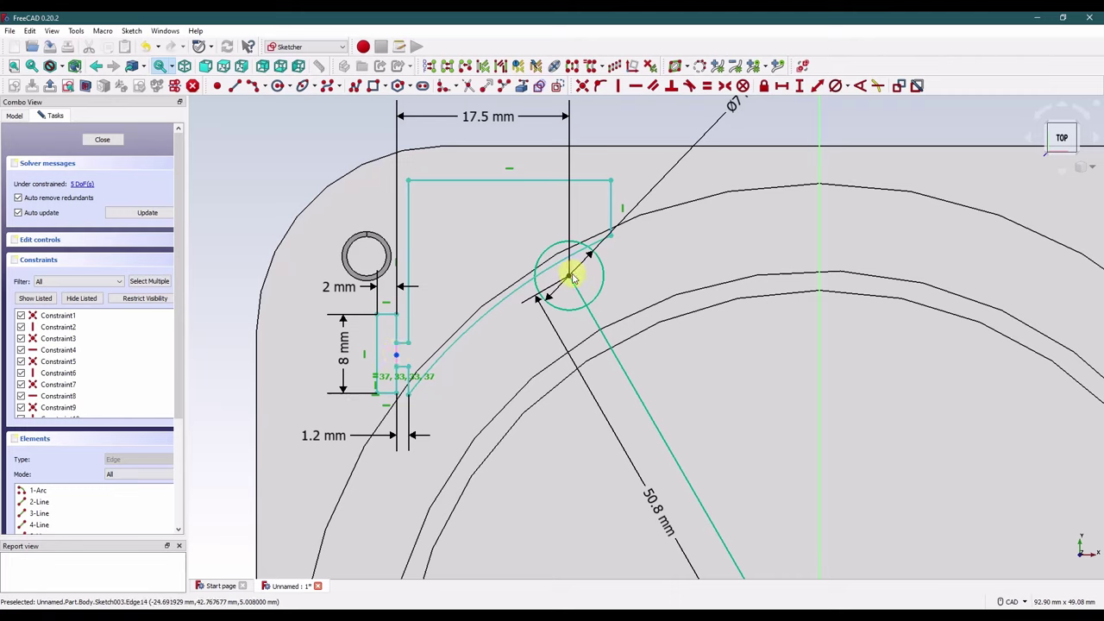
click(800, 86)
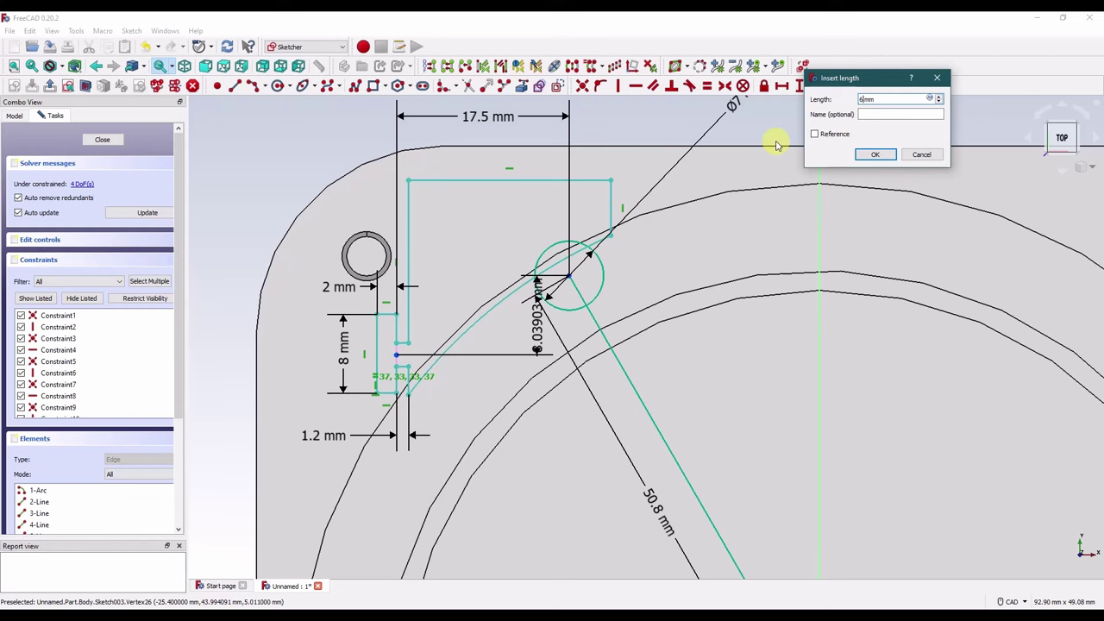
key(Return)
drag(537, 302, 637, 343)
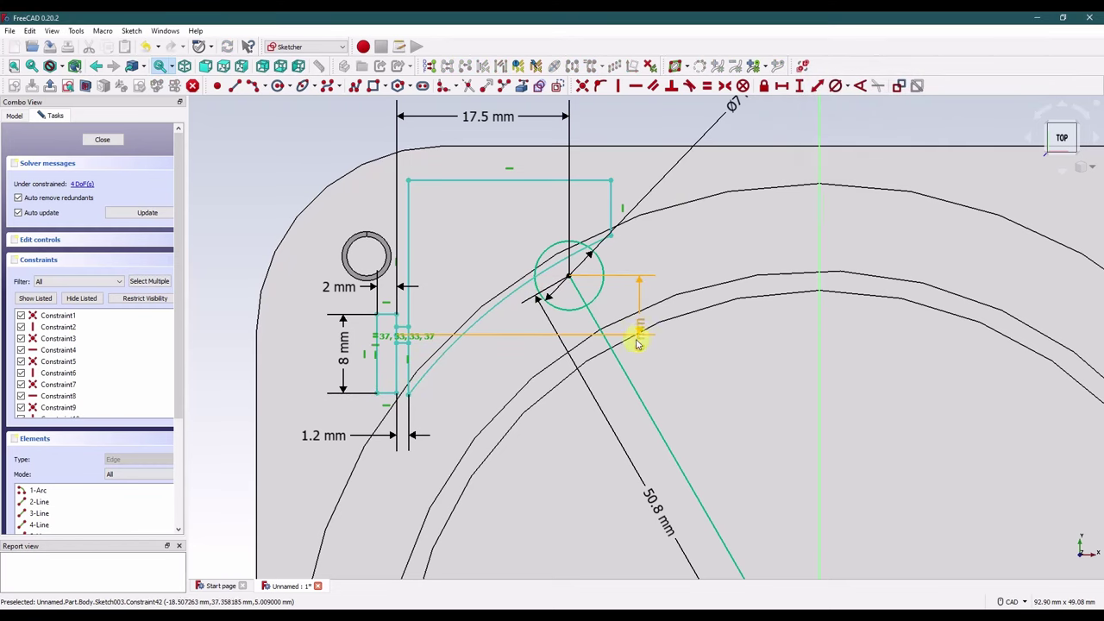
Step: Make the tab's inner vertical segments above and below the gap equal in length
scroll(394, 350, up, 4)
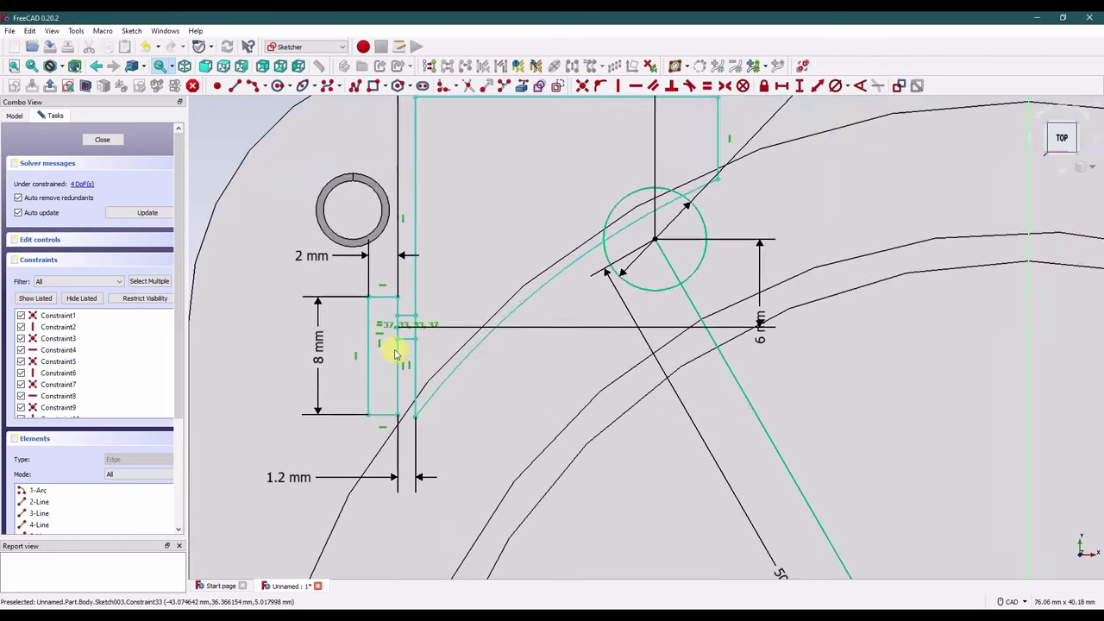
click(401, 371)
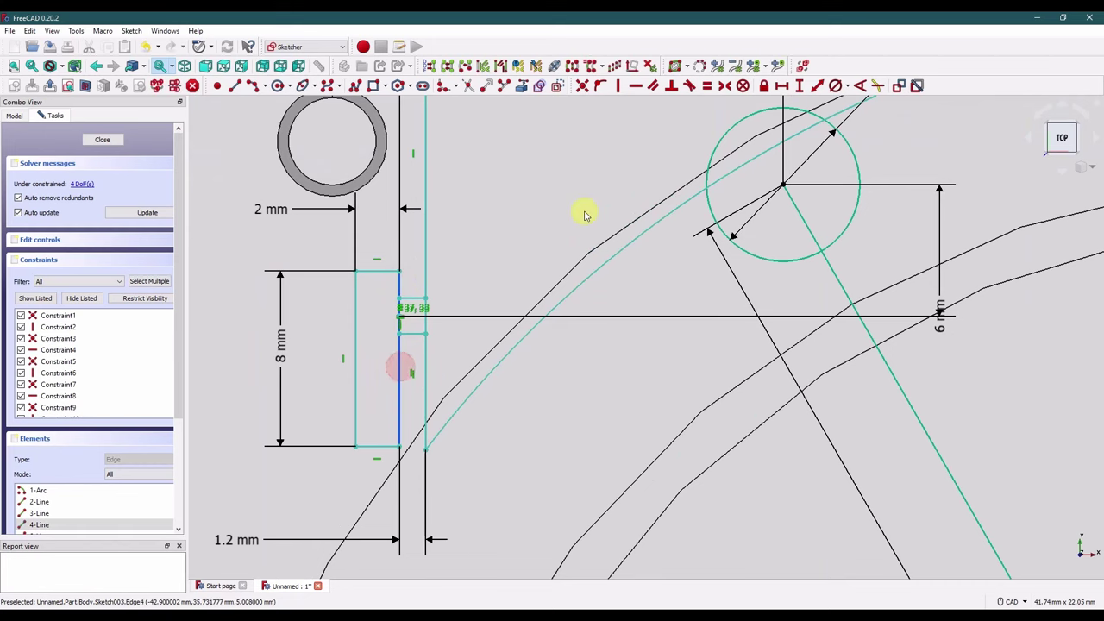
click(707, 84)
Step: Set a 4 mm vertical distance between the outer endpoints of the gap's two short horizontal lines and move the dimension off the profile
scroll(375, 231, down, 3)
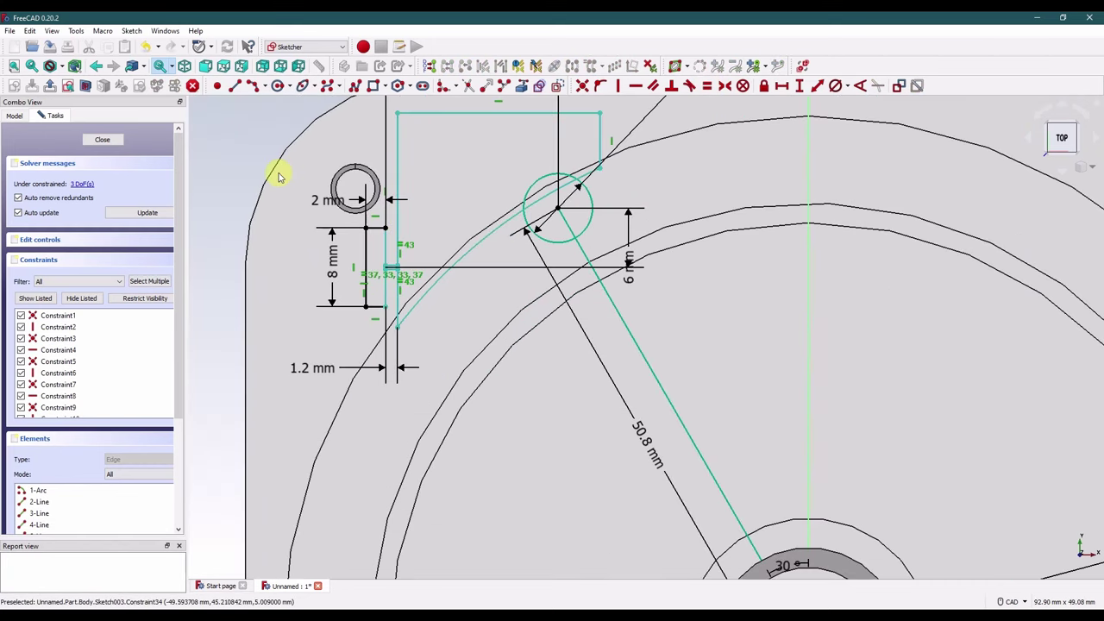
scroll(397, 230, up, 4)
mouse_move(380, 278)
mouse_down()
mouse_move(369, 259)
mouse_move(382, 229)
mouse_move(375, 296)
mouse_move(385, 304)
mouse_move(387, 259)
mouse_up()
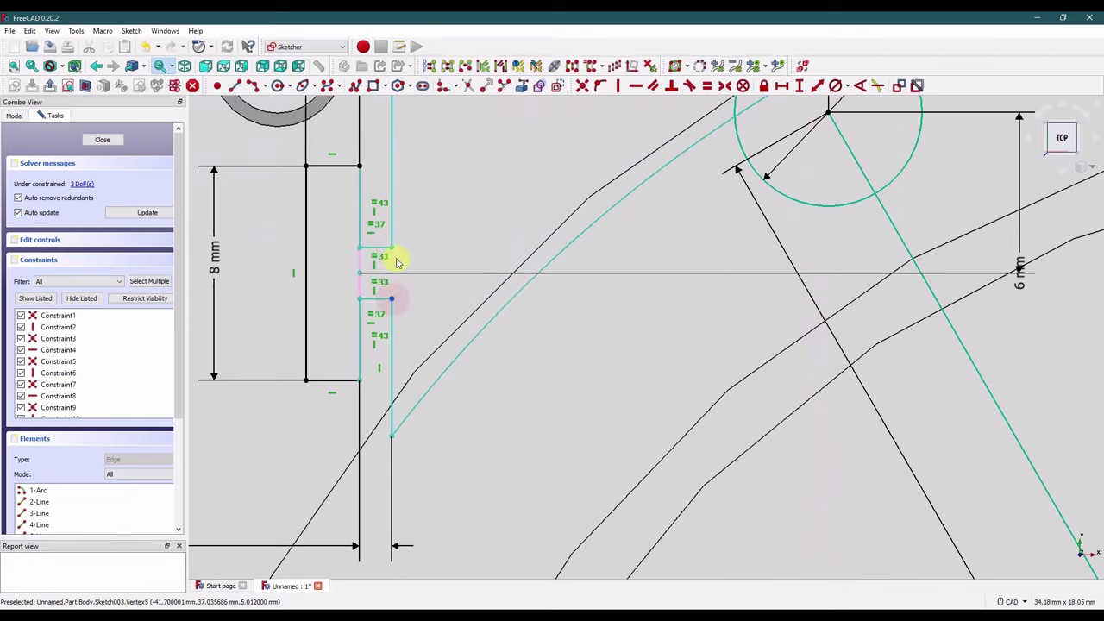
click(391, 249)
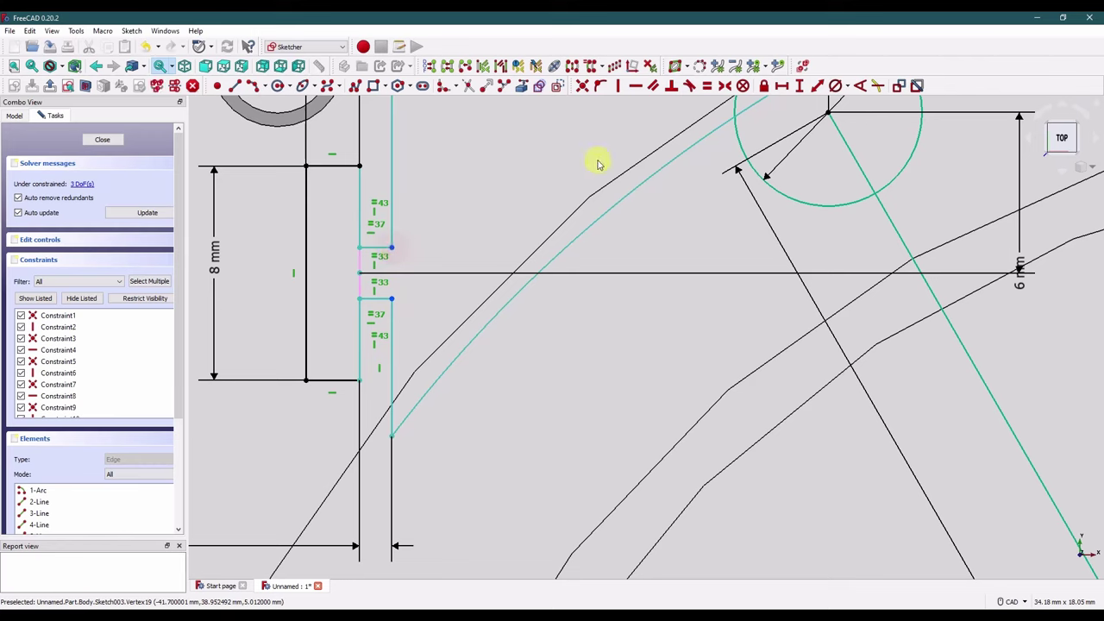
click(800, 86)
text(4)
key(Return)
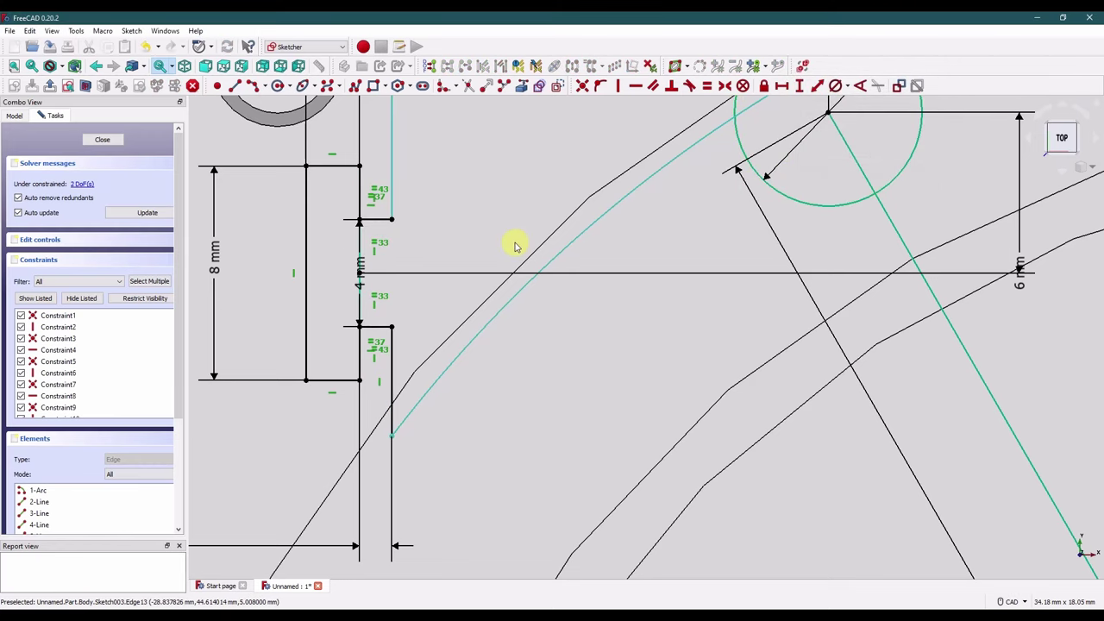
drag(365, 271, 552, 201)
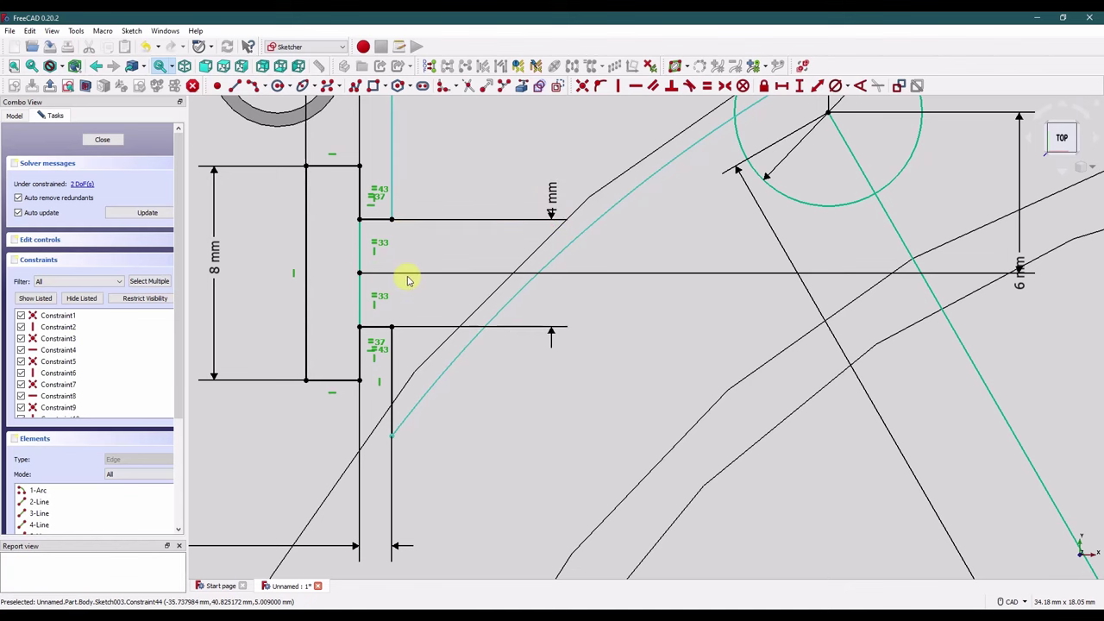
Step: Set a 20 mm horizontal distance between the ends of the tab profile's upper edge, placing the dimension above the 17.5 mm one
scroll(419, 275, down, 3)
middle_drag(419, 274, 403, 319)
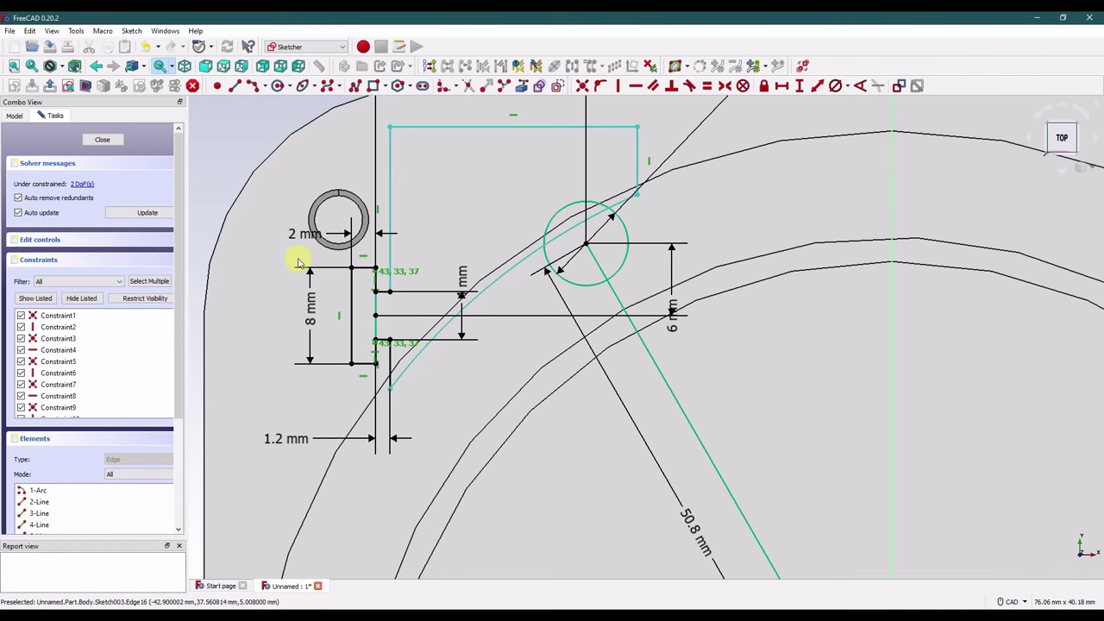
scroll(416, 297, down, 2)
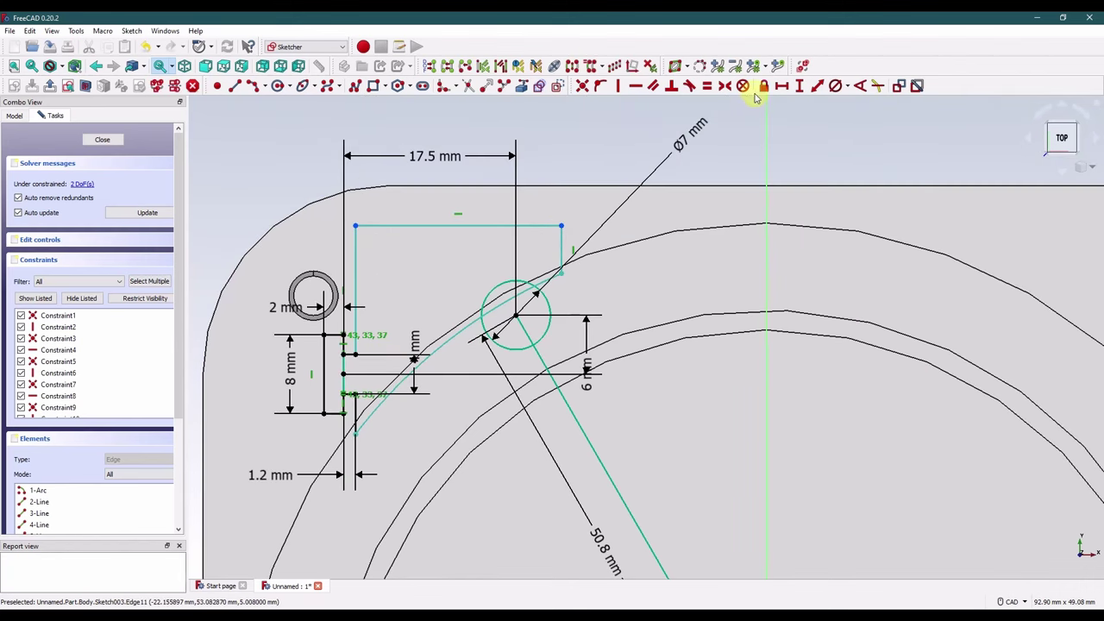
text(l)
text(20.9135)
key(Return)
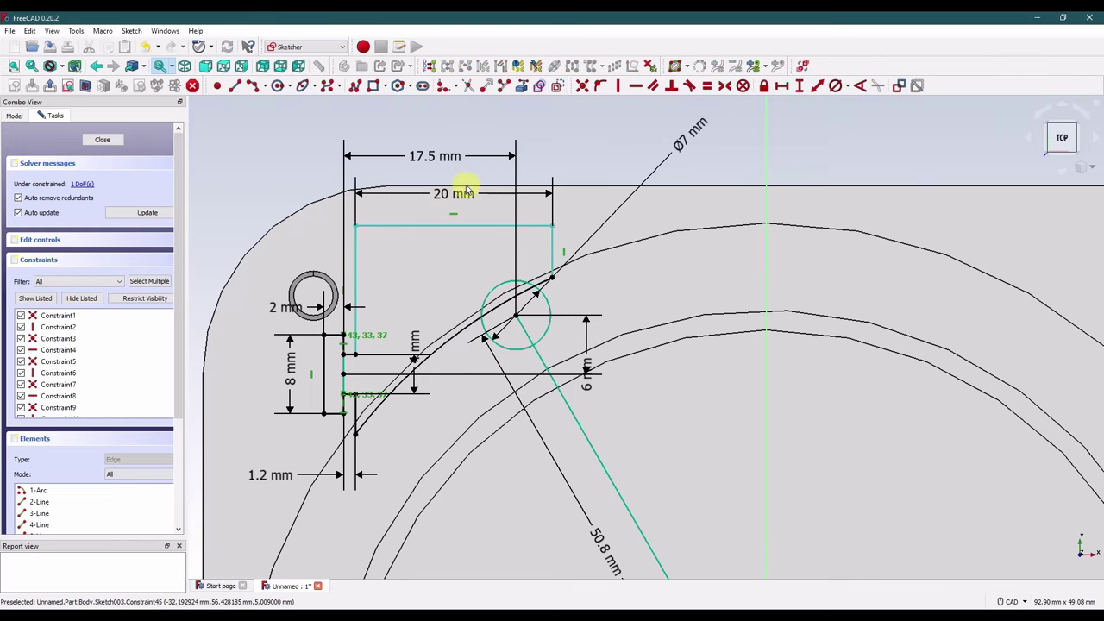
drag(465, 188, 458, 118)
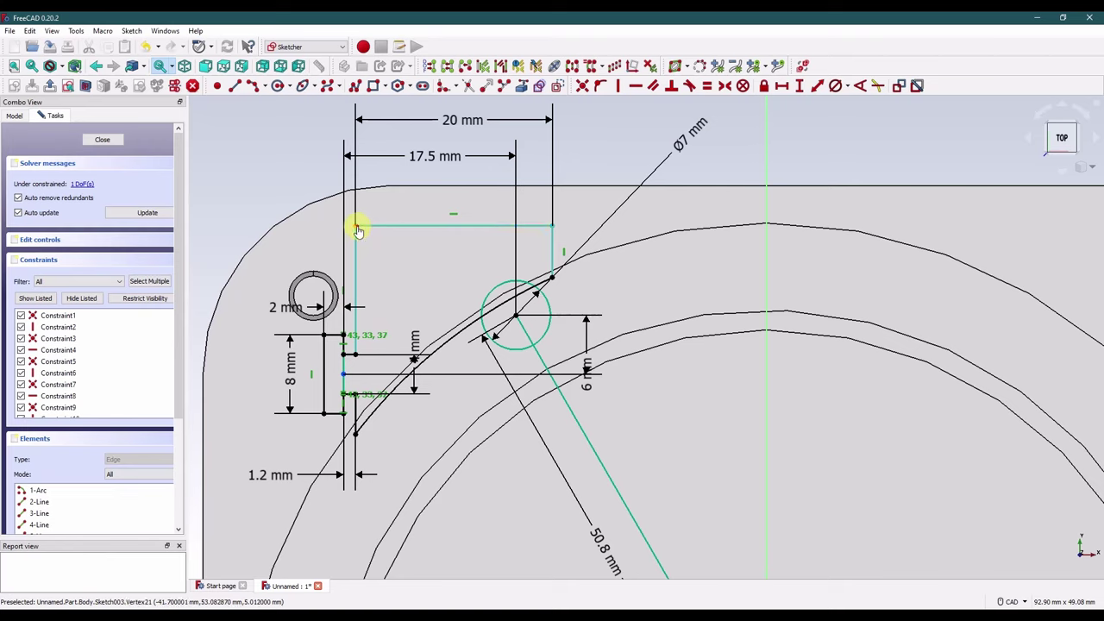
Step: Set a 16 mm vertical distance between the gap's midpoint and the profile's upper left corner, moving the dimension outside the profile
click(799, 85)
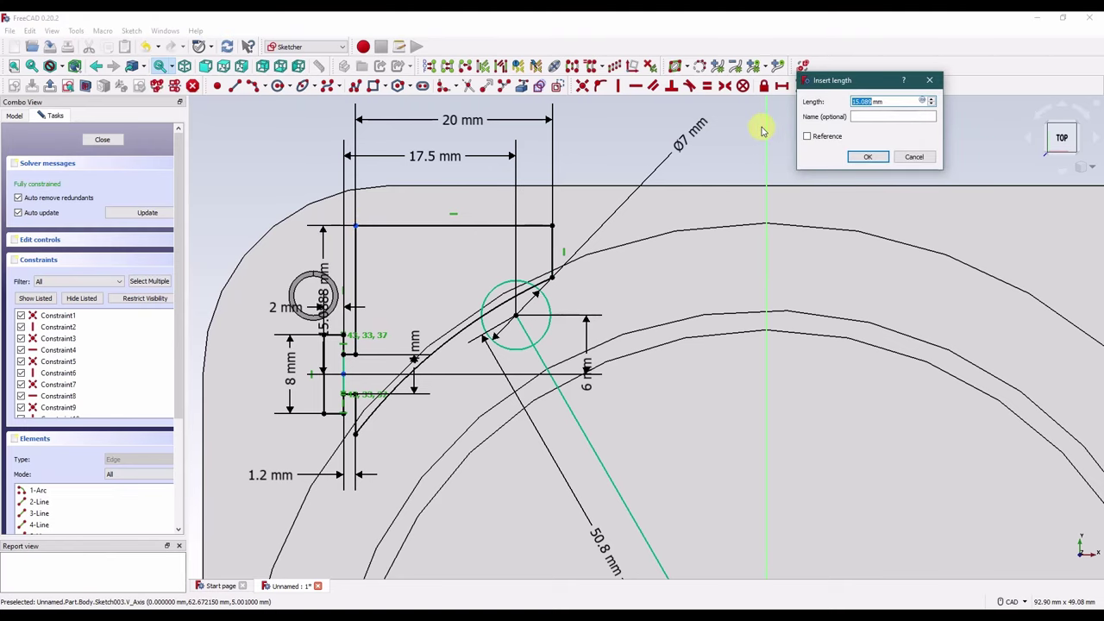
text(16)
key(Return)
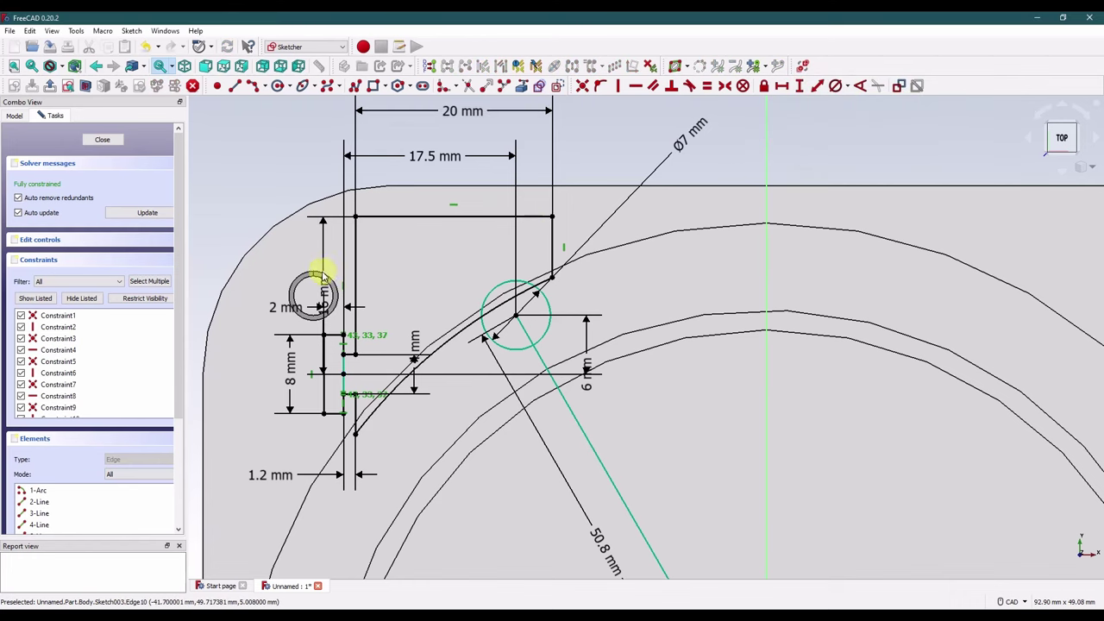
drag(265, 282, 262, 157)
scroll(276, 169, down, 5)
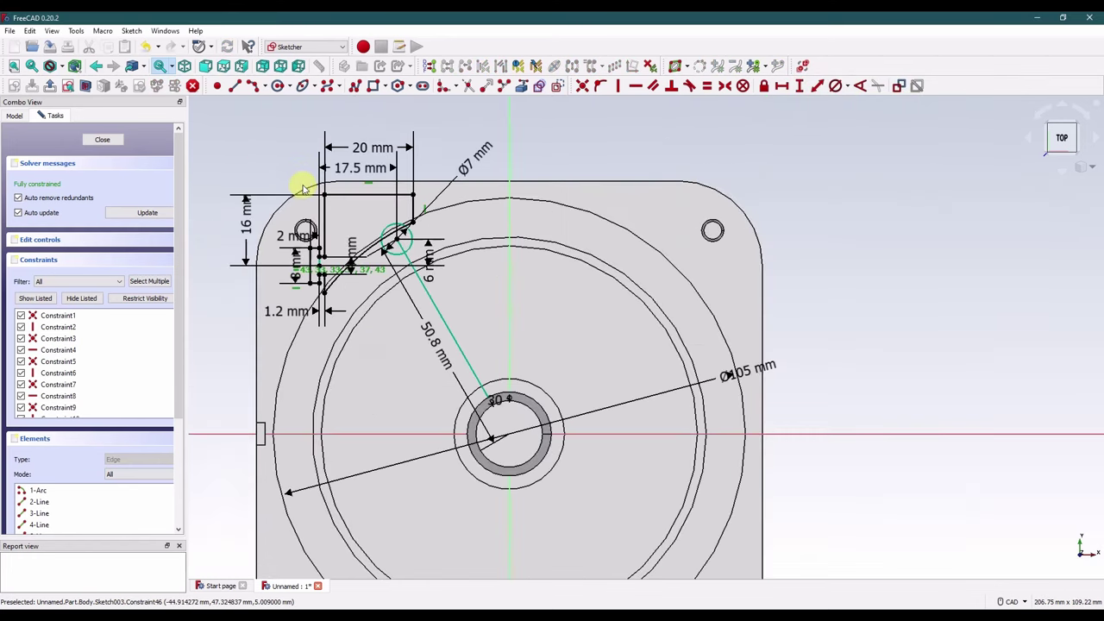
Step: Fillet the tab profile's two upper corners with the corner-preserving sketch fillet
scroll(336, 227, up, 5)
scroll(479, 289, up, 2)
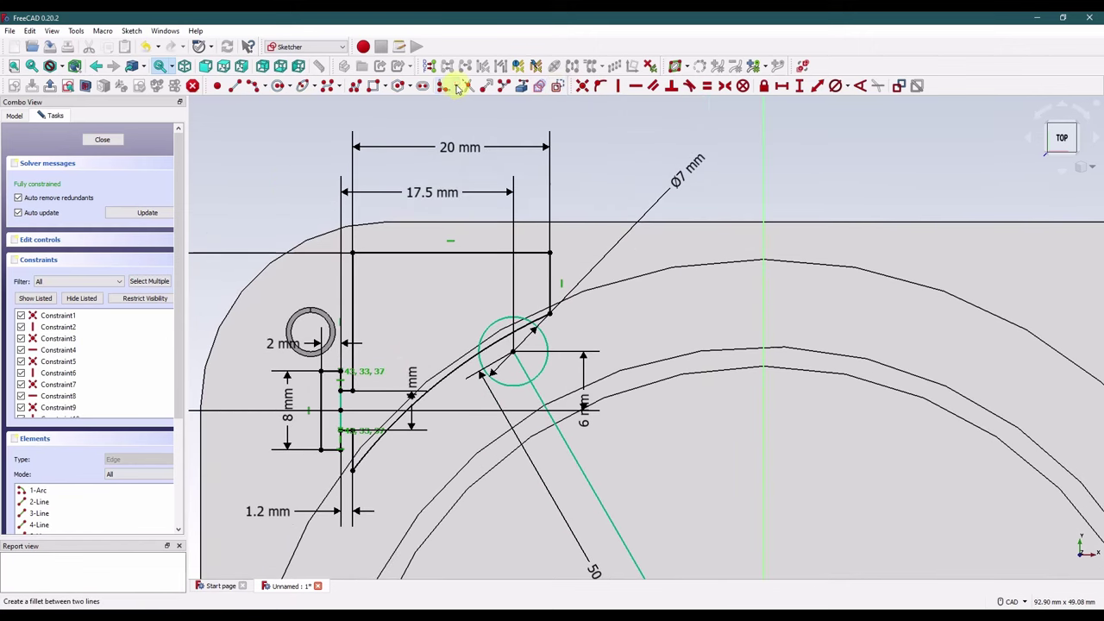
click(456, 86)
click(470, 109)
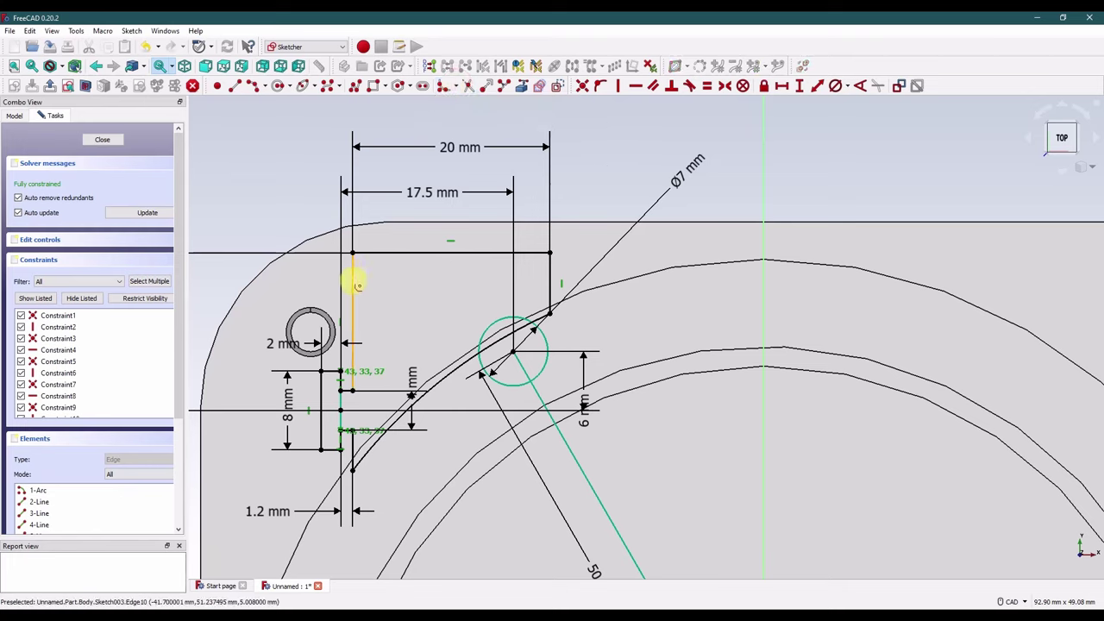
click(353, 281)
click(371, 252)
click(542, 254)
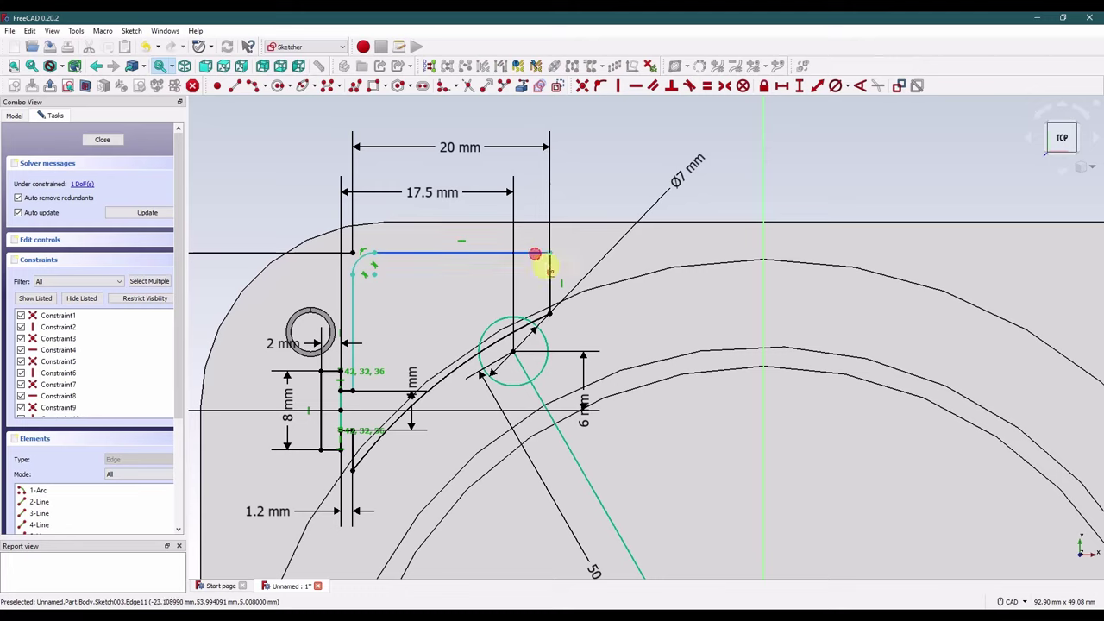
click(552, 276)
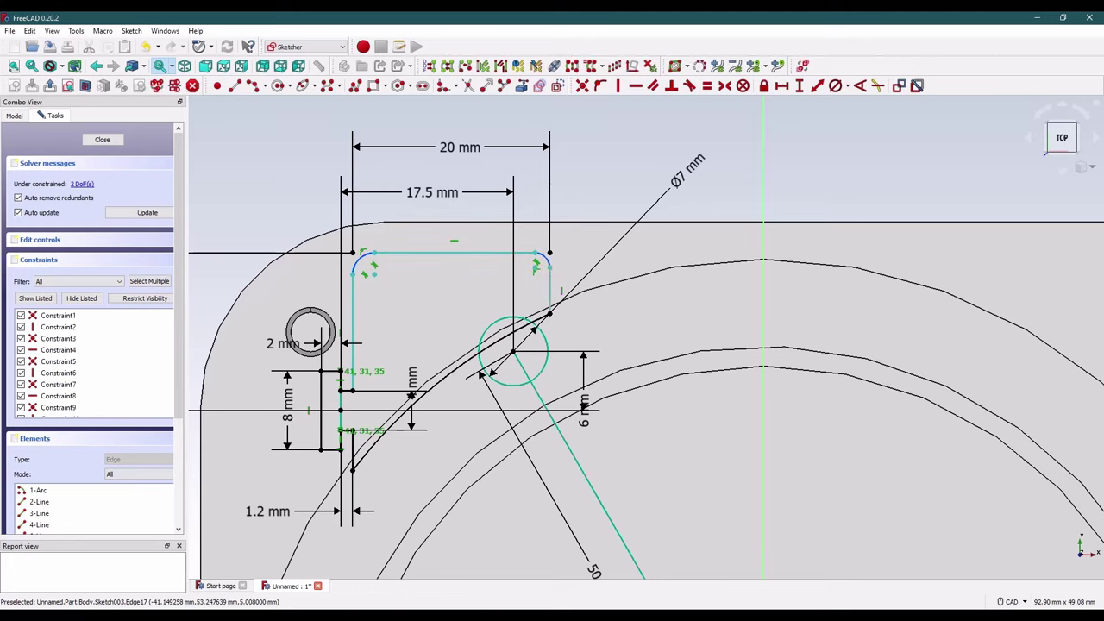
Step: Constrain both upper corner fillets to a 3 mm radius and close the sketch
click(847, 86)
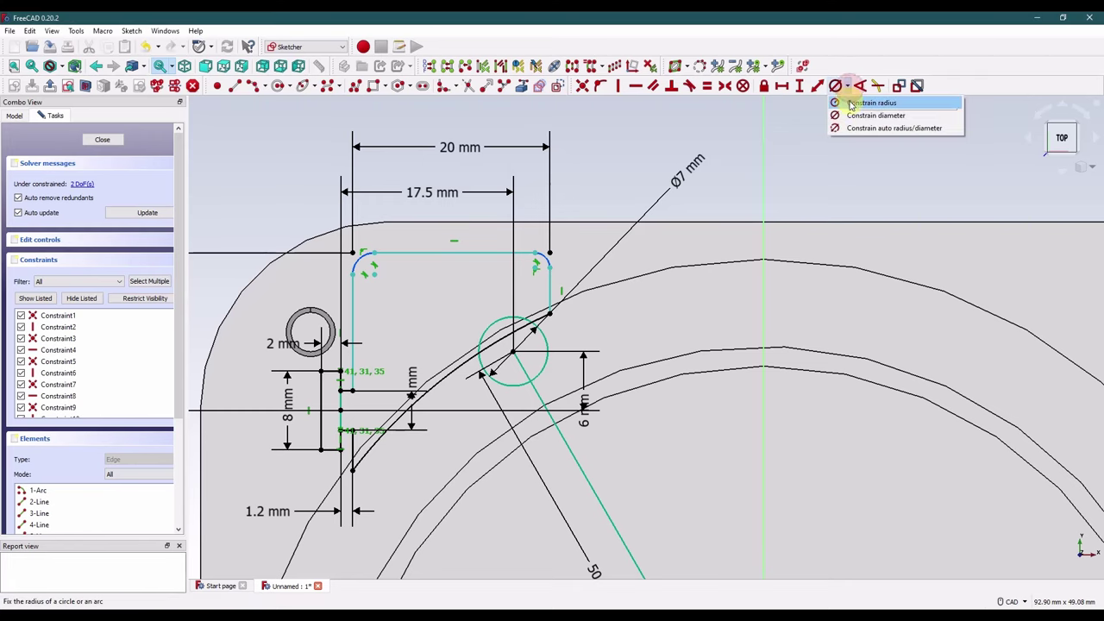
click(871, 103)
text(3)
key(Return)
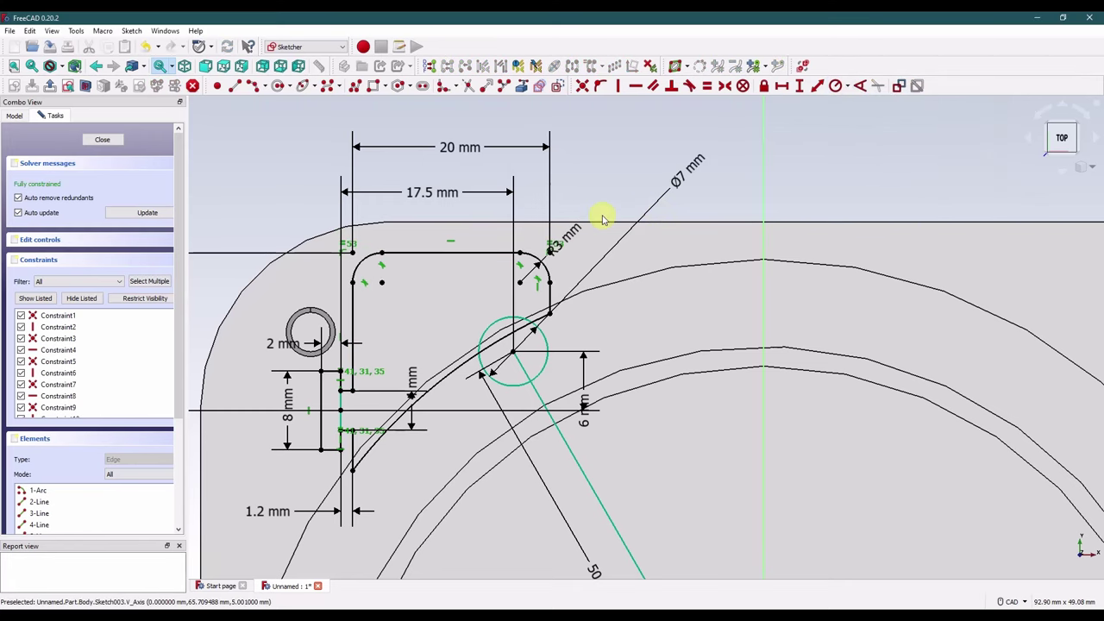
click(102, 141)
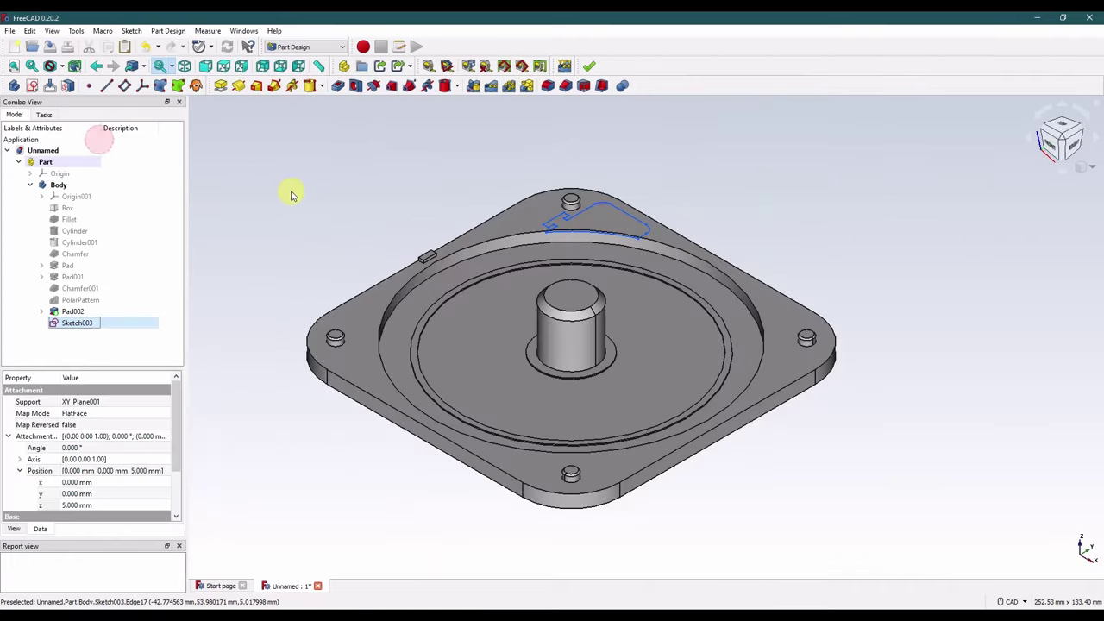
Step: Cut the tab profile into the base plate as a pocket 3.6 mm deep
click(338, 87)
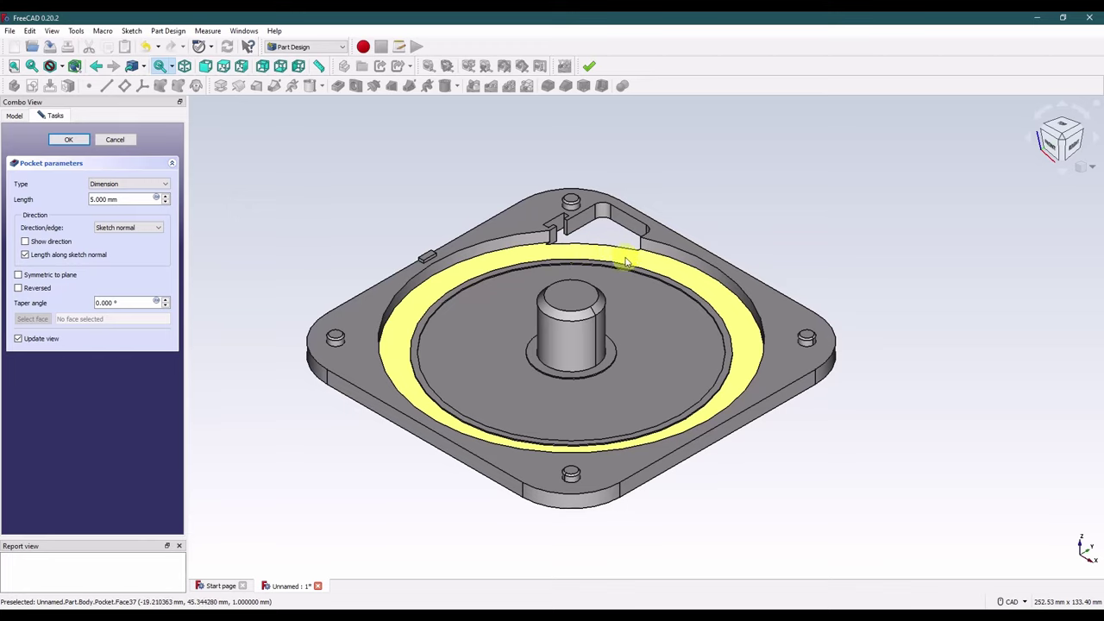
drag(138, 199, 67, 200)
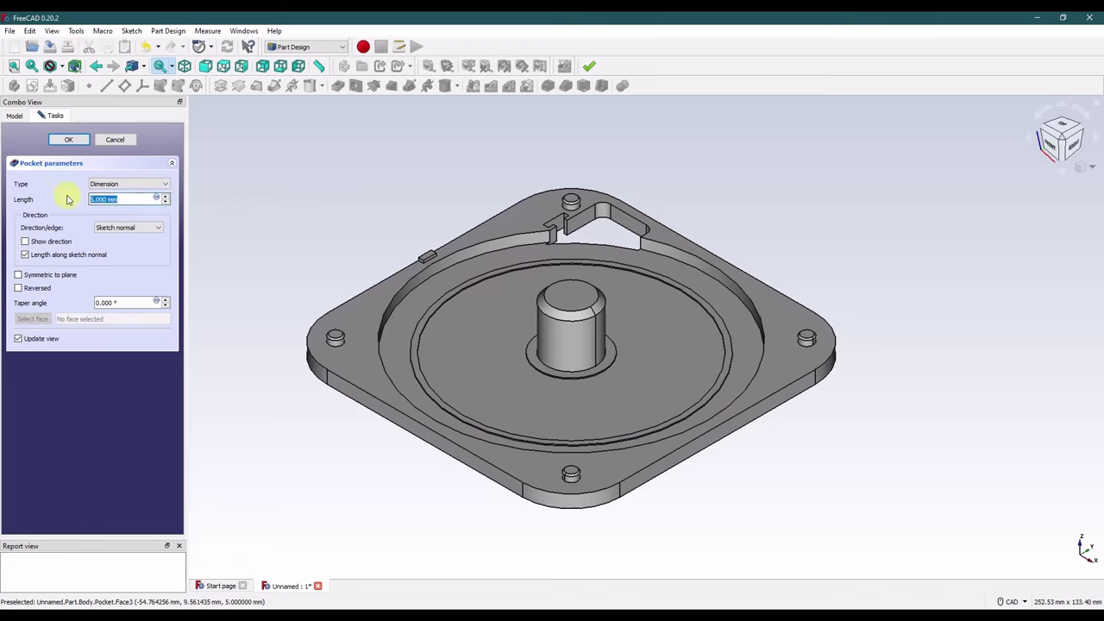
click(259, 200)
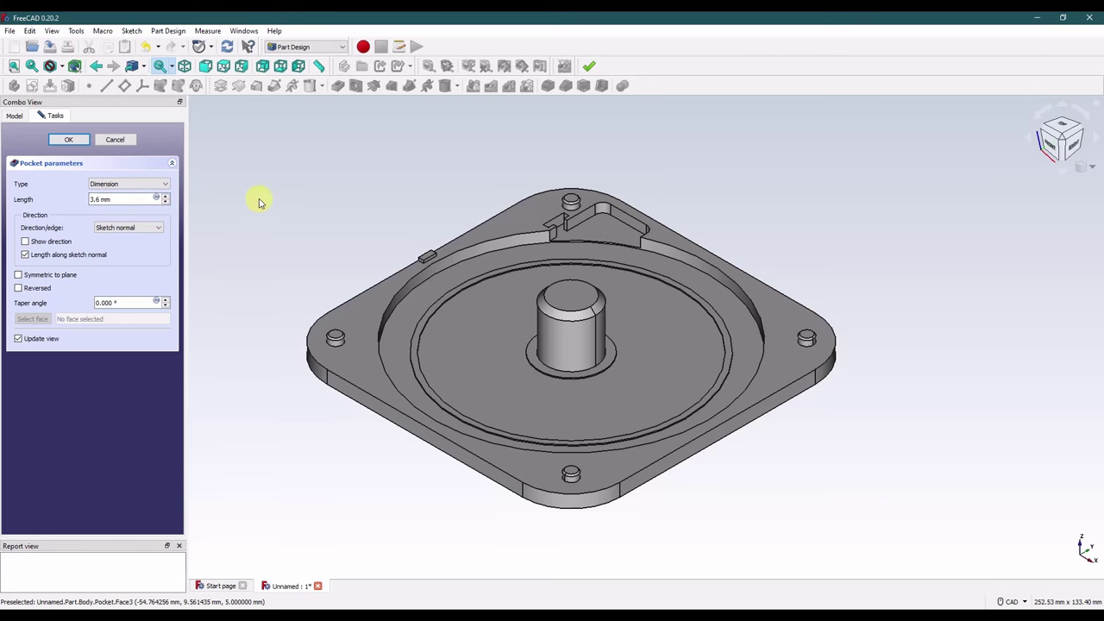
click(68, 139)
click(387, 172)
Step: Examine how the corner pocket's floor relates in height to the recess floor, the inner ring and the plate's upper face
scroll(595, 244, up, 8)
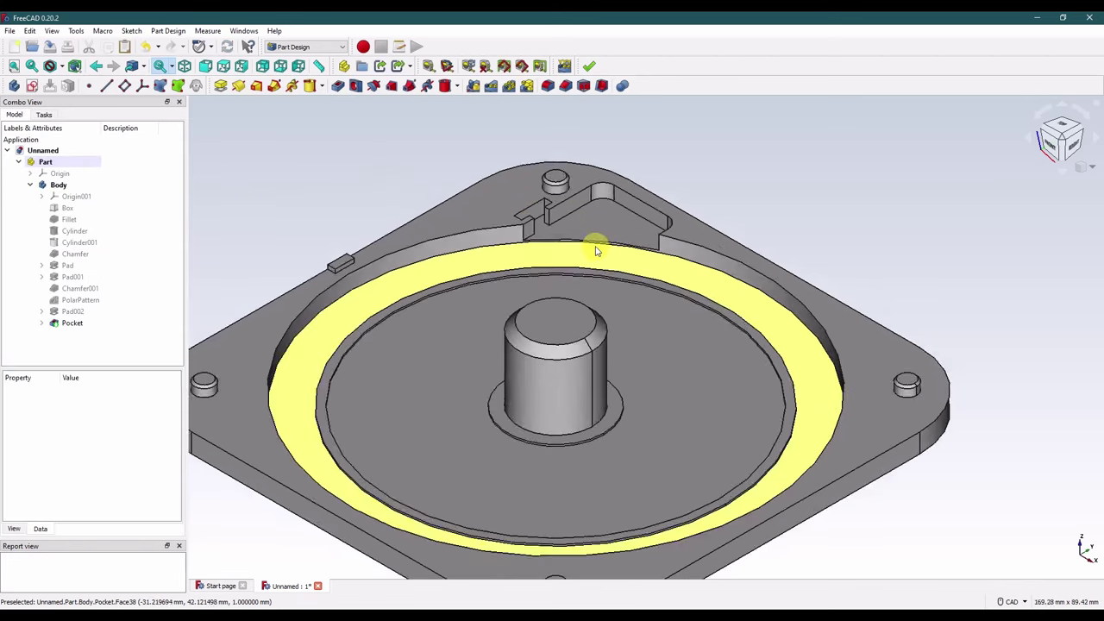
scroll(474, 240, up, 2)
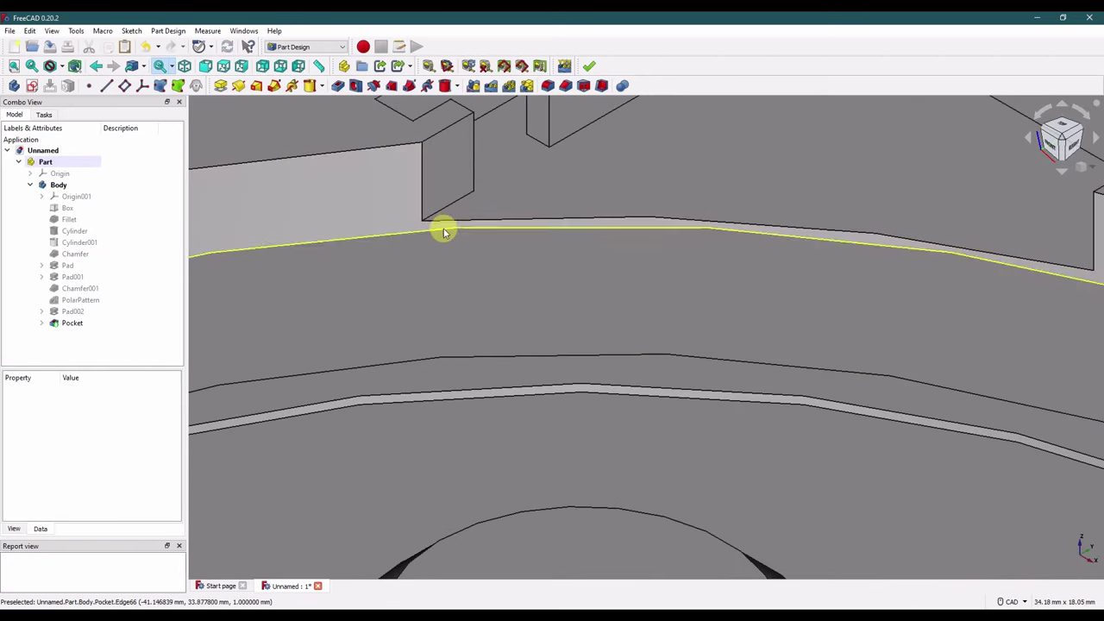
scroll(488, 361, down, 5)
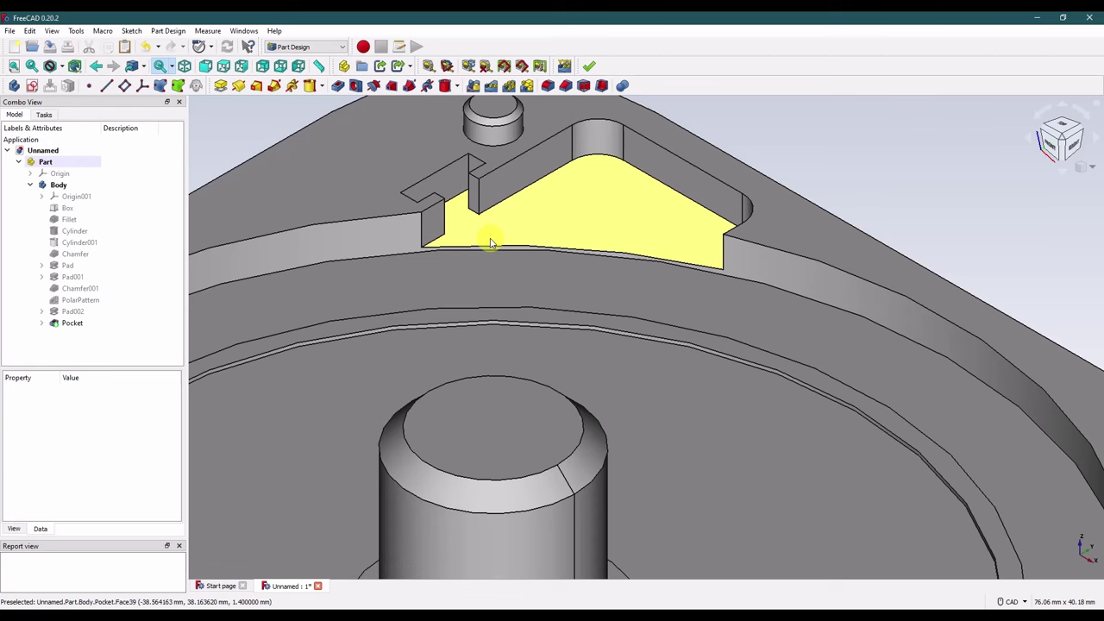
click(435, 320)
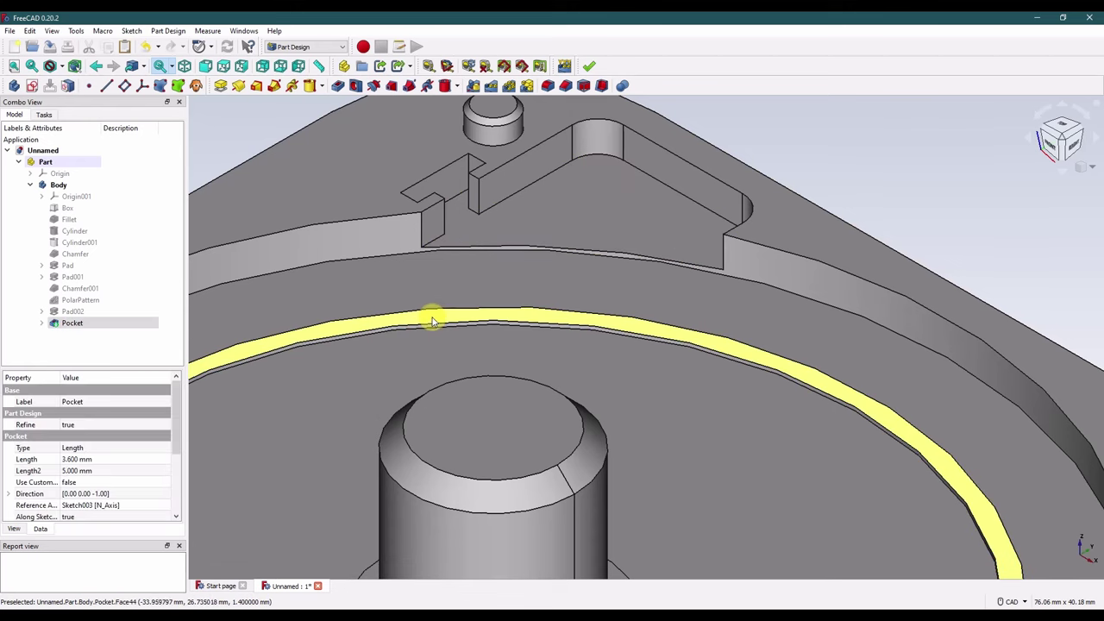
middle_drag(434, 321, 500, 301)
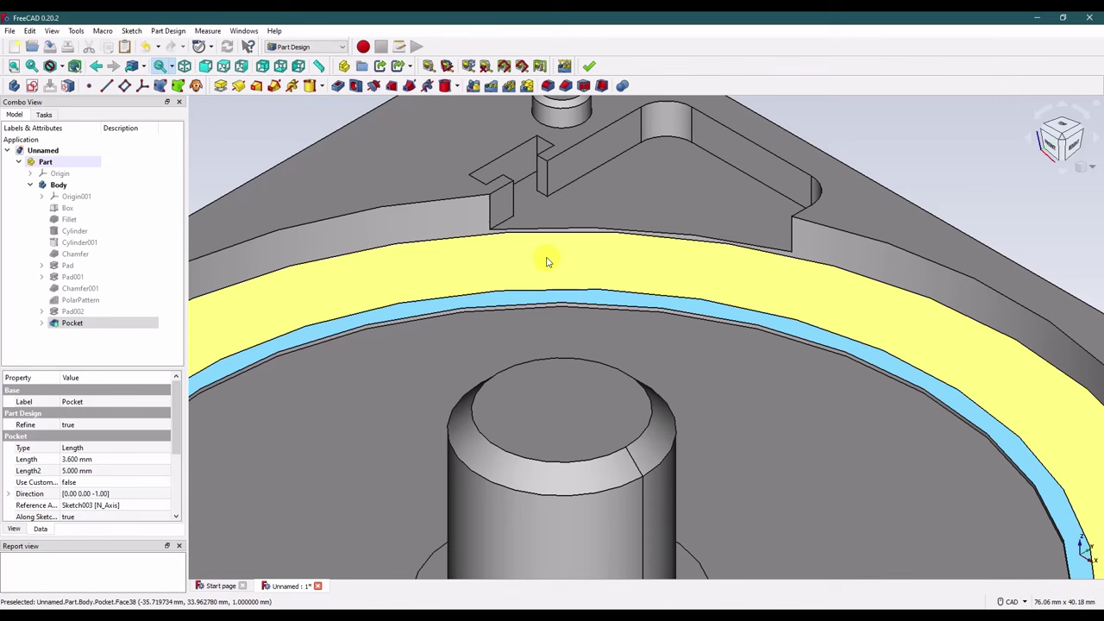
click(546, 255)
click(899, 134)
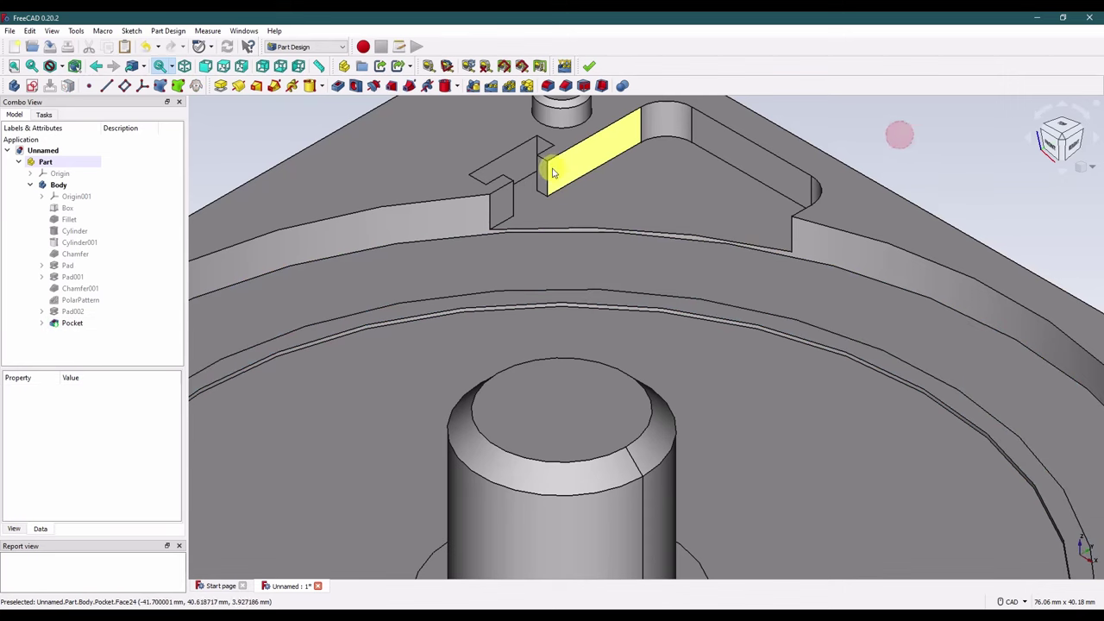
click(446, 131)
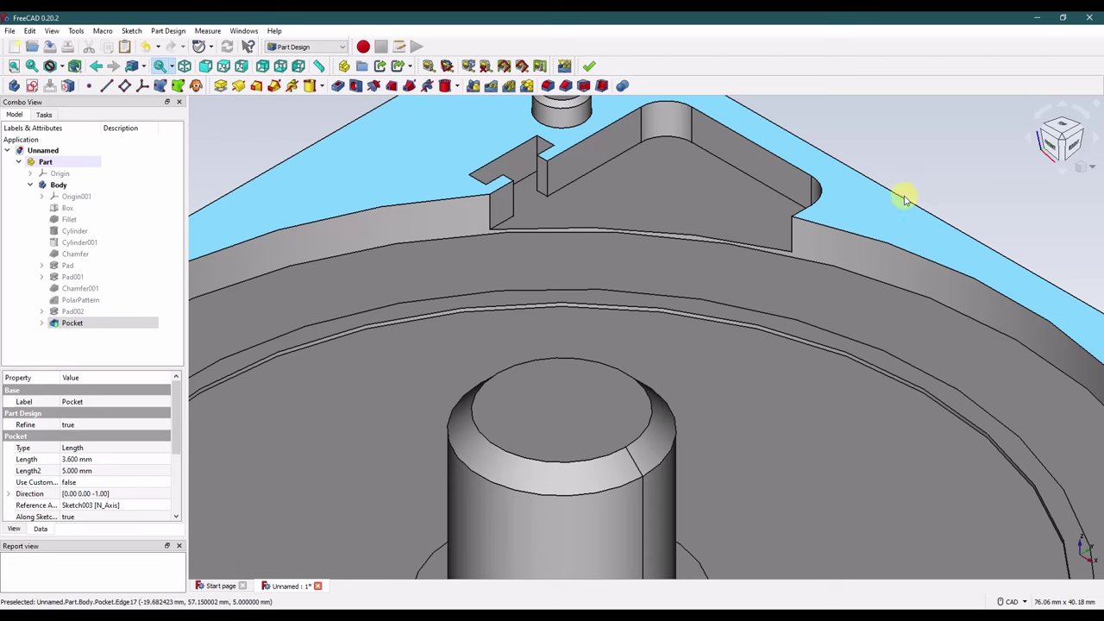
click(925, 172)
click(874, 208)
click(882, 164)
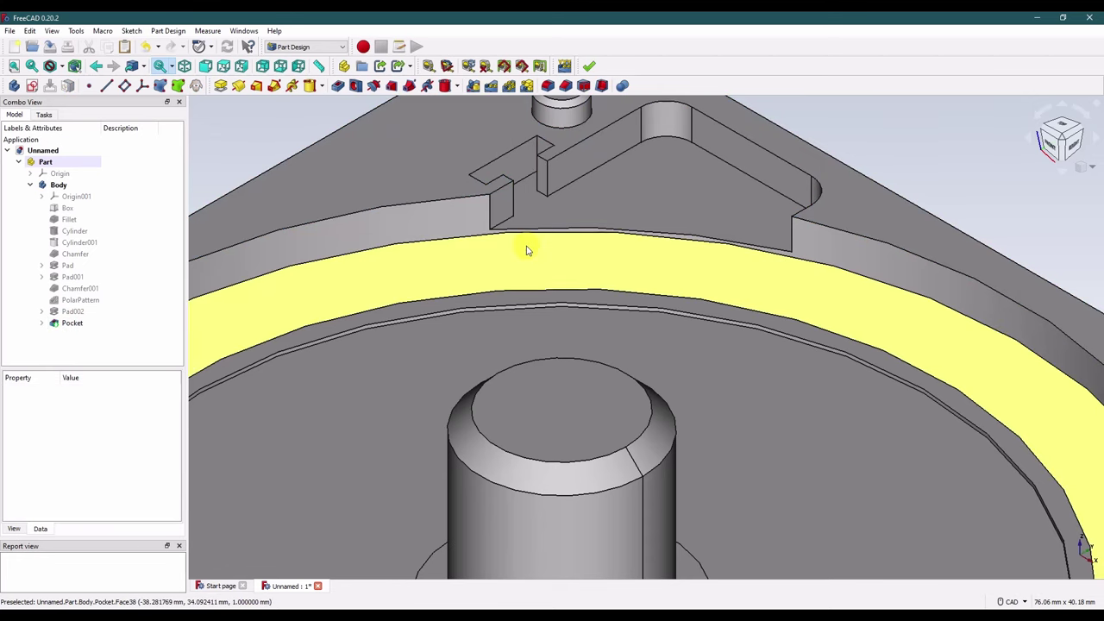
click(526, 246)
click(856, 144)
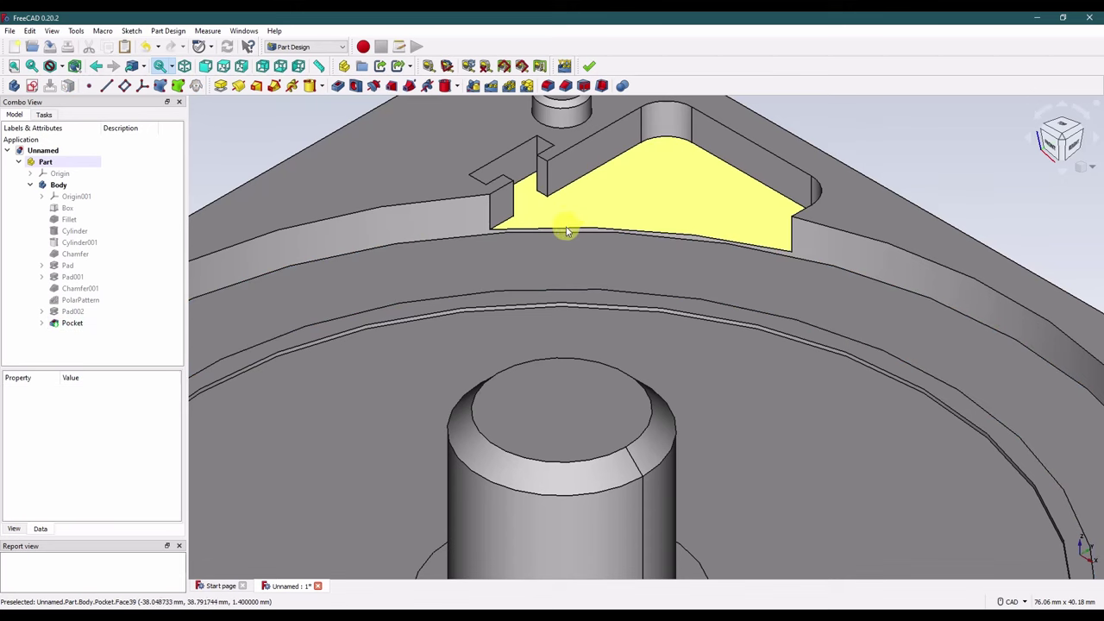
scroll(565, 236, down, 3)
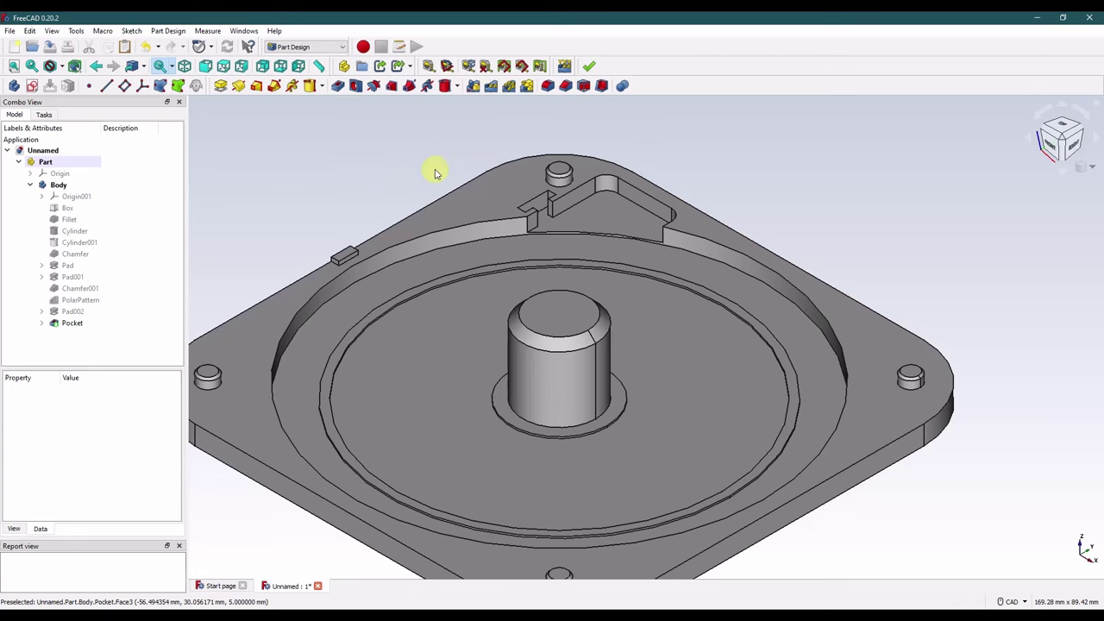
scroll(509, 269, down, 4)
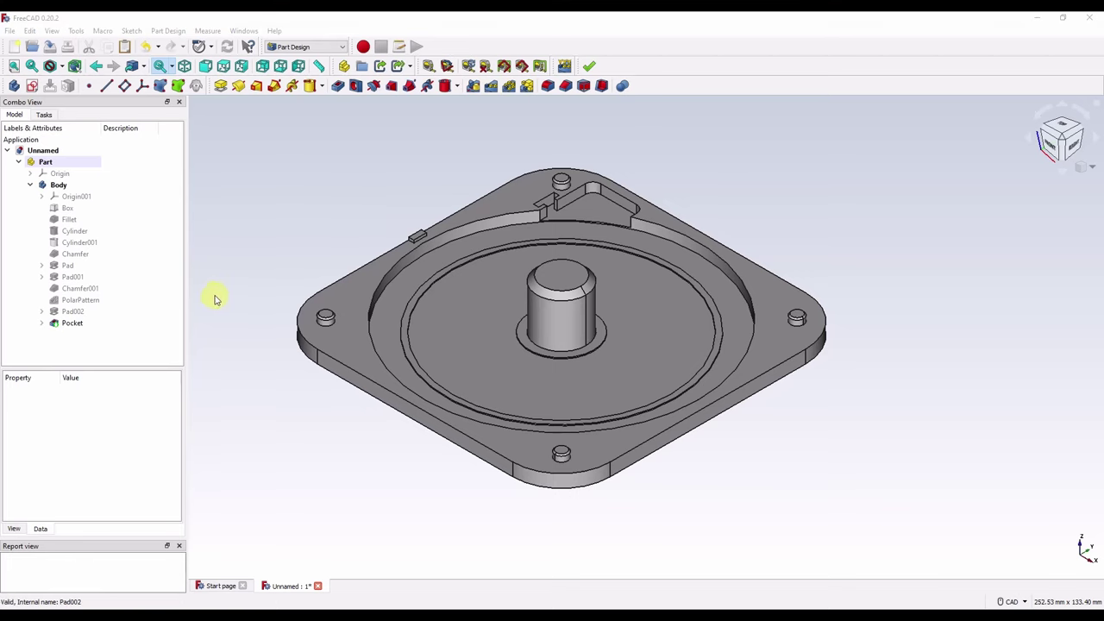
click(220, 238)
Step: Open the recent file DW STATUS, ASSY and hide the DW STATUS, COVER_001 part
click(215, 590)
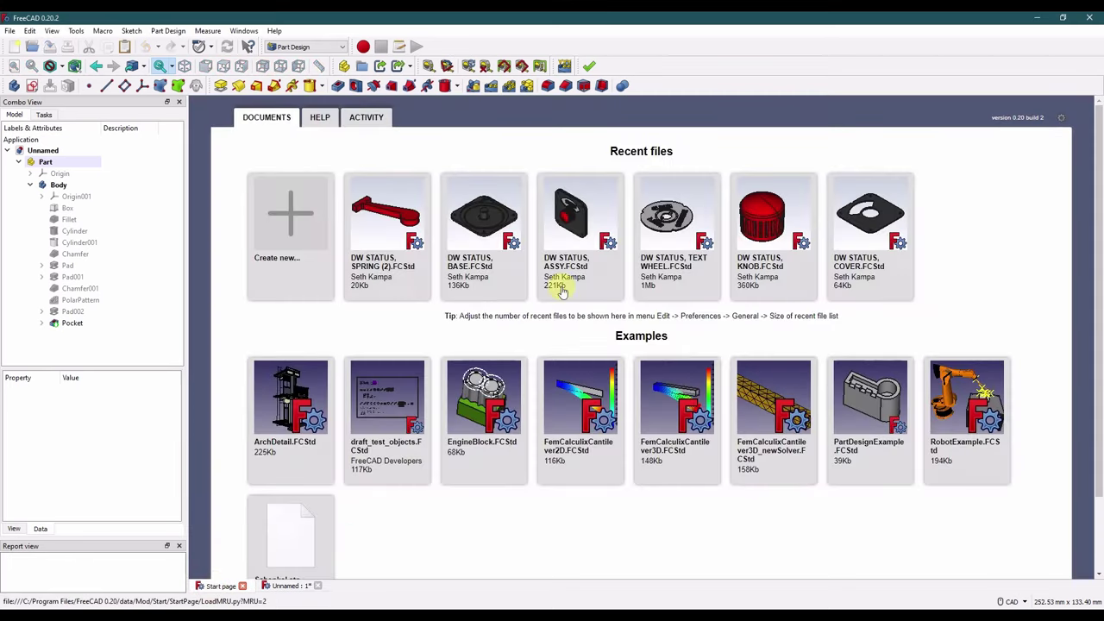
click(483, 285)
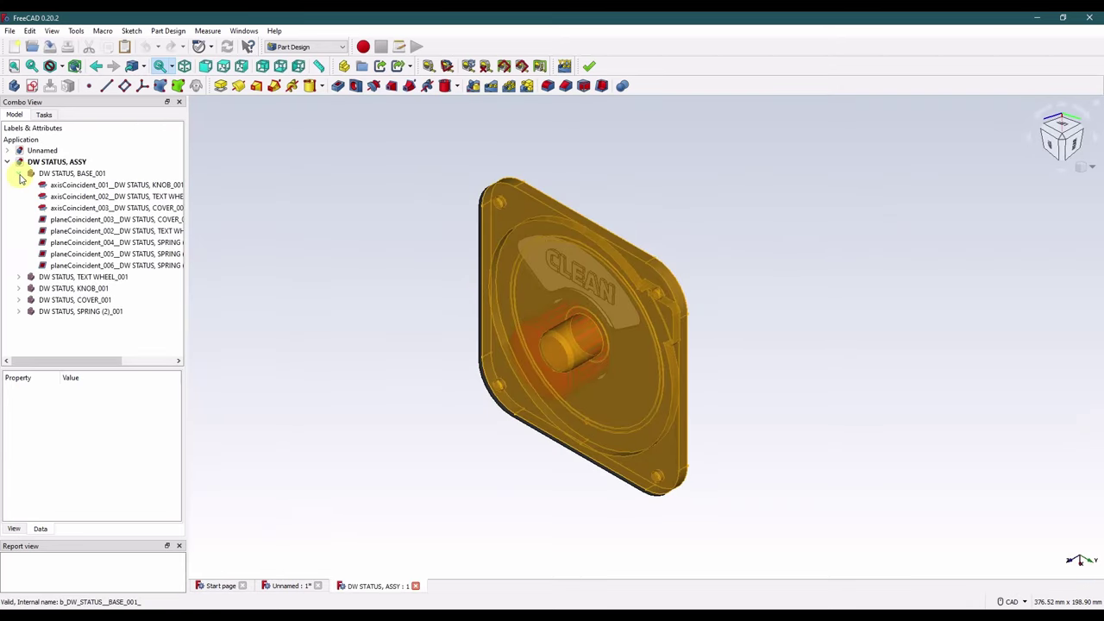
click(19, 173)
click(511, 285)
key(space)
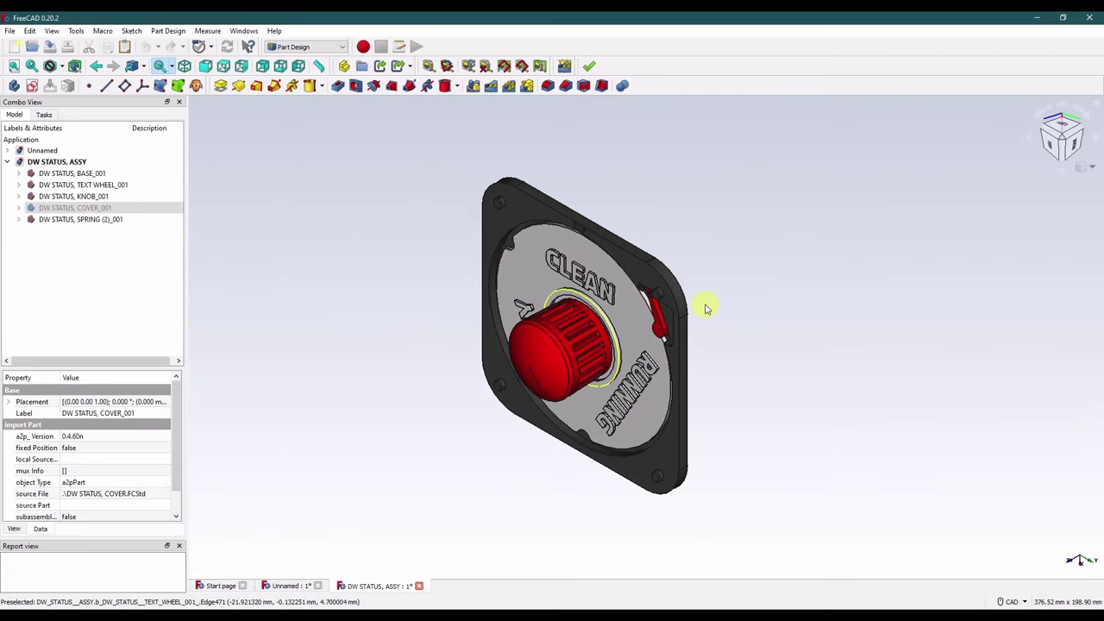
click(764, 308)
Step: Examine the assembly from above and at an angle, checking how the spring sits in the corner pocket against the text wheel
scroll(722, 370, up, 2)
click(1039, 146)
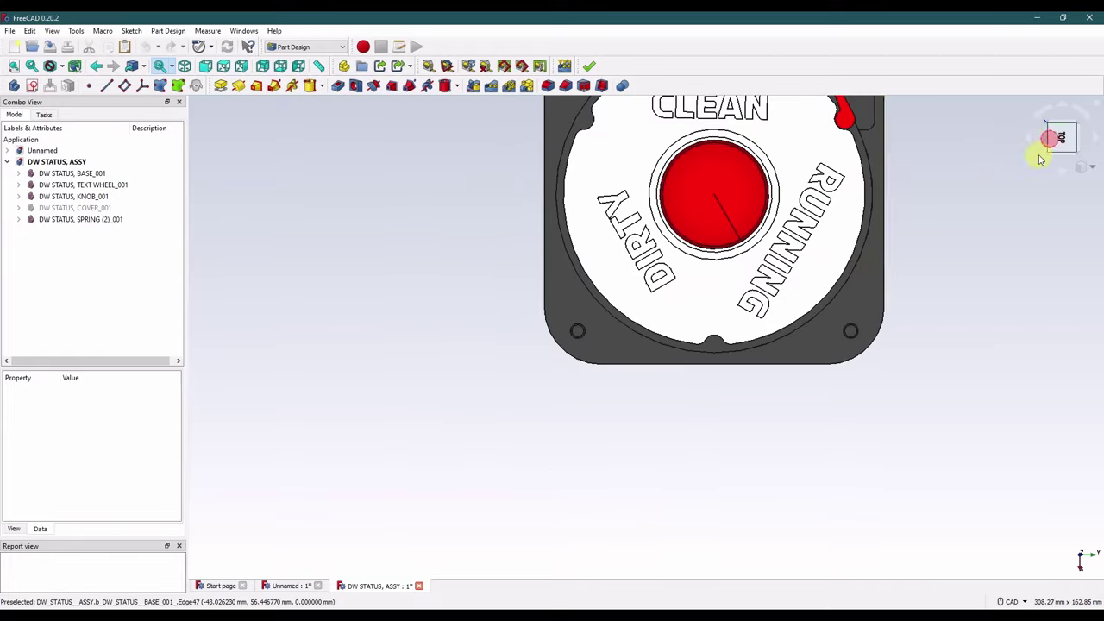
middle_drag(696, 351, 630, 279)
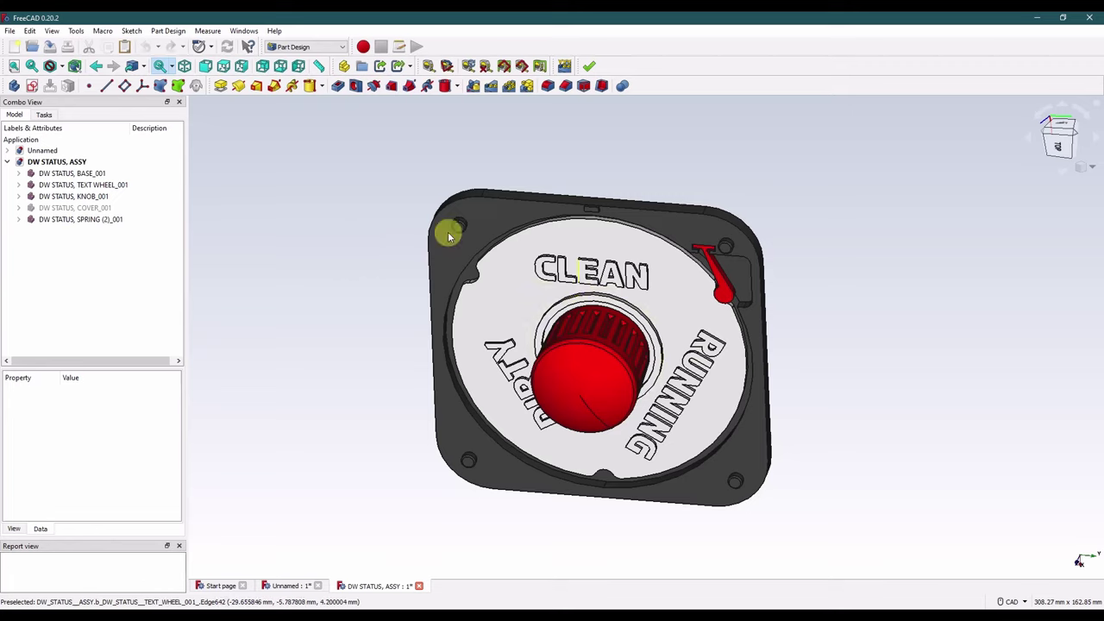
click(18, 185)
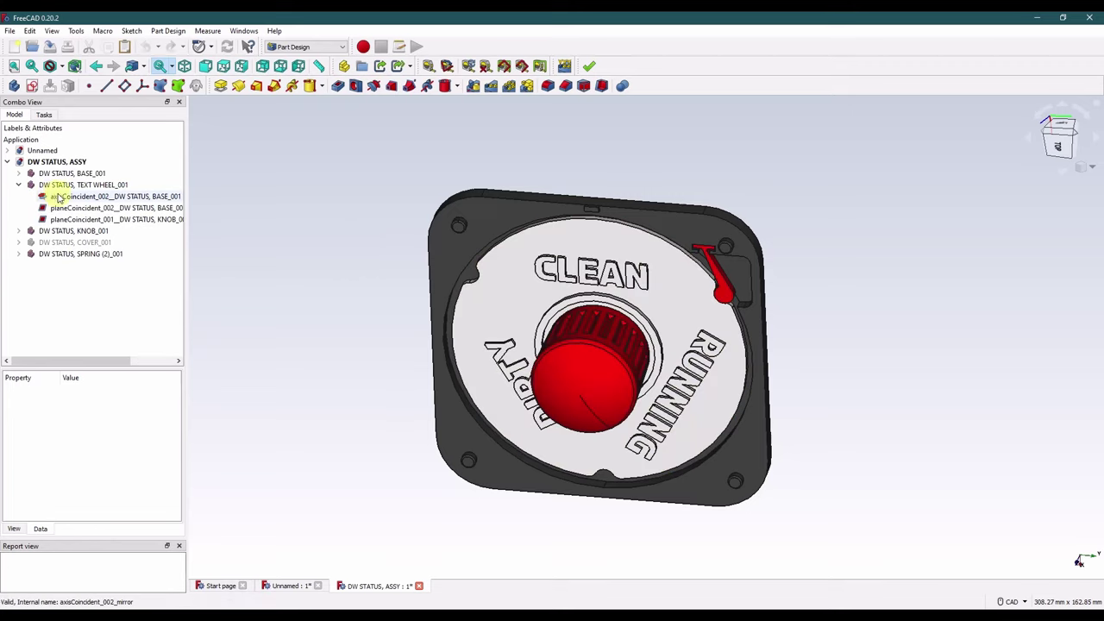
click(18, 185)
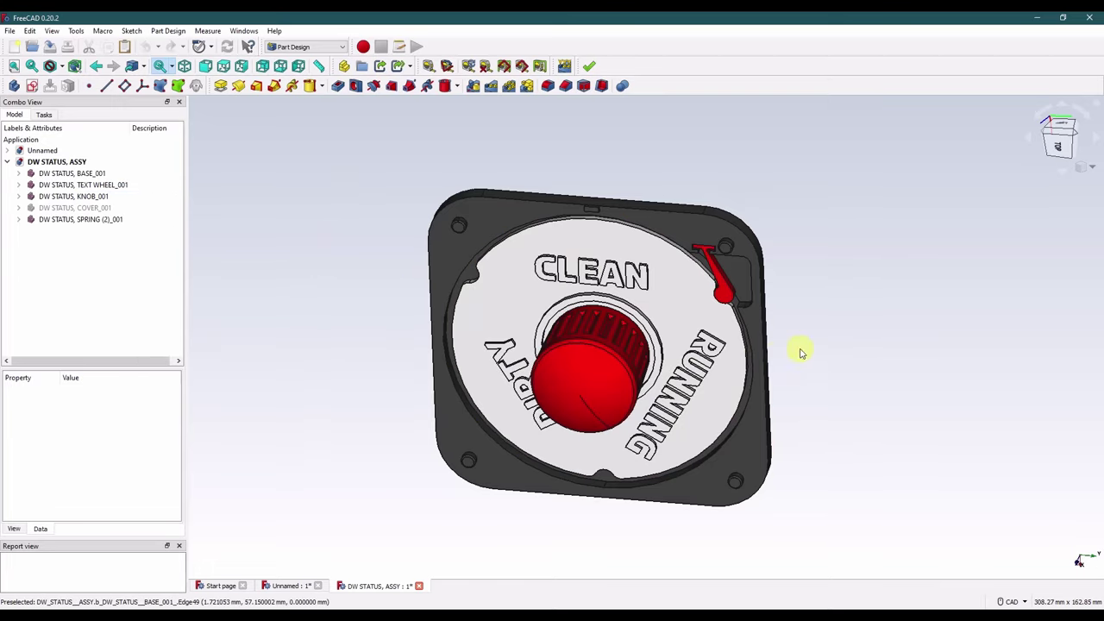
middle_drag(801, 353, 826, 330)
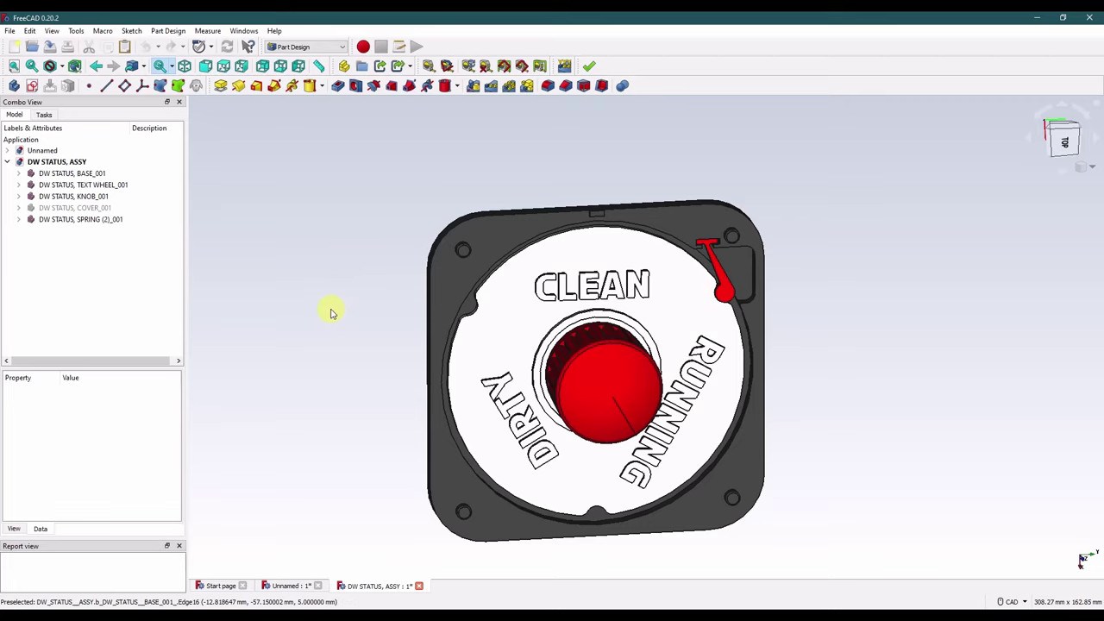
middle_drag(330, 312, 297, 285)
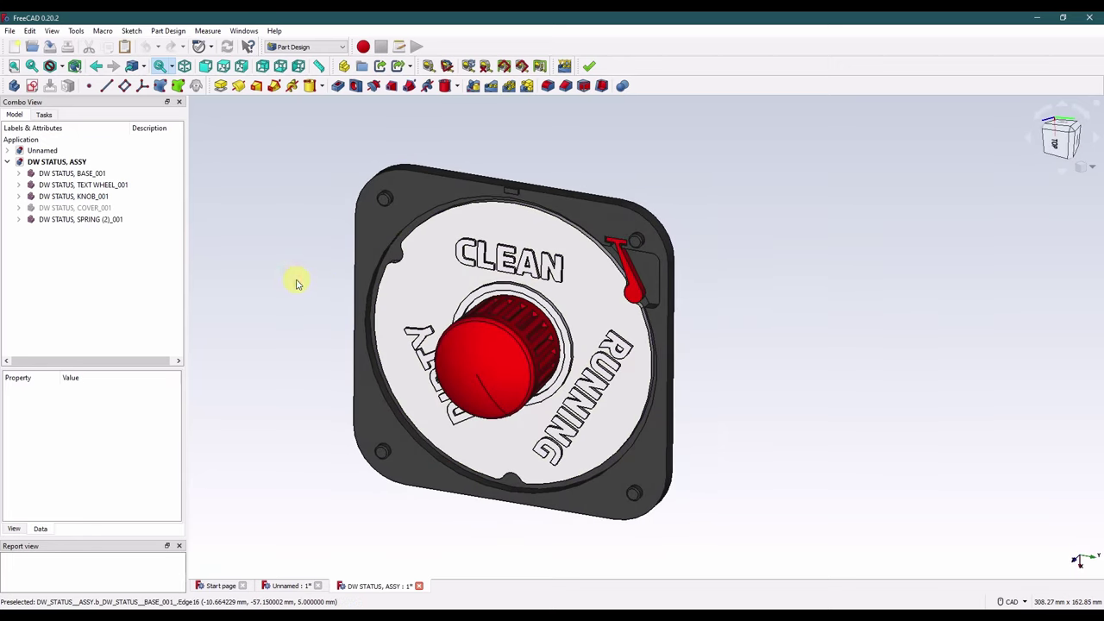